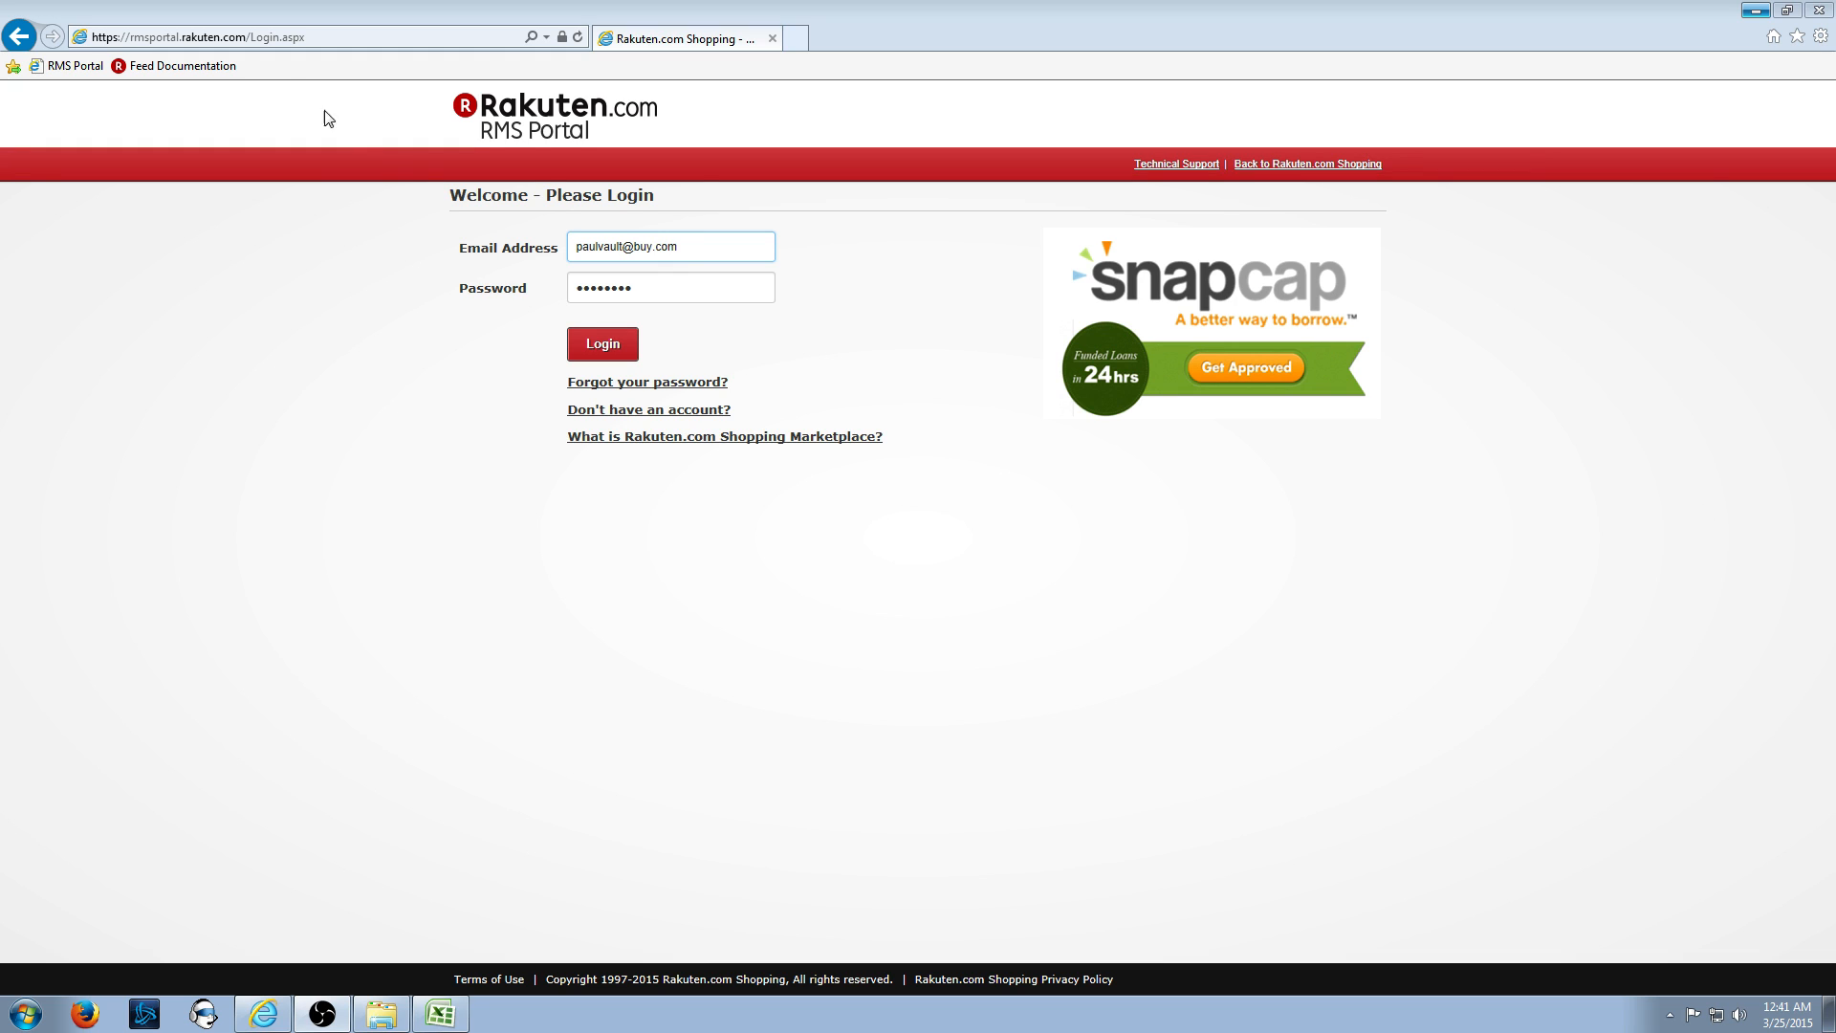
# - Sign in to the RMS seller portal with the shop owner's email and password
pyautogui.click(321, 38)
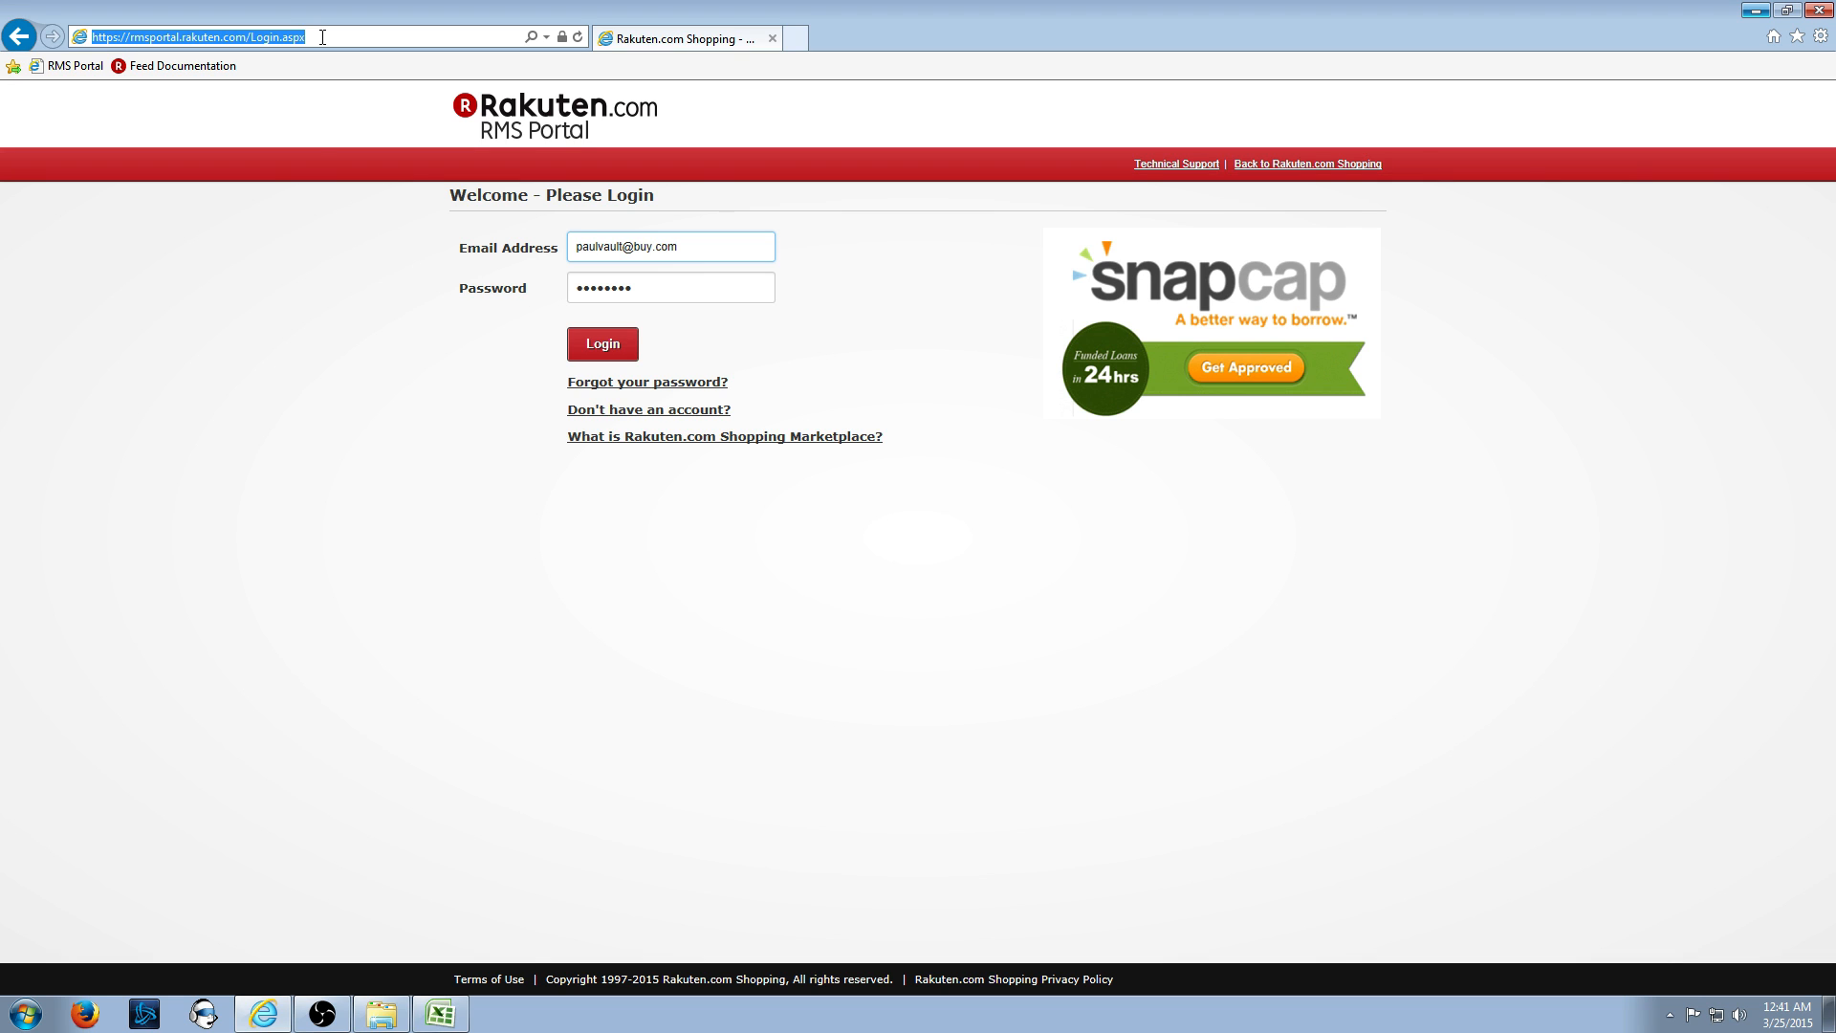
pyautogui.click(600, 346)
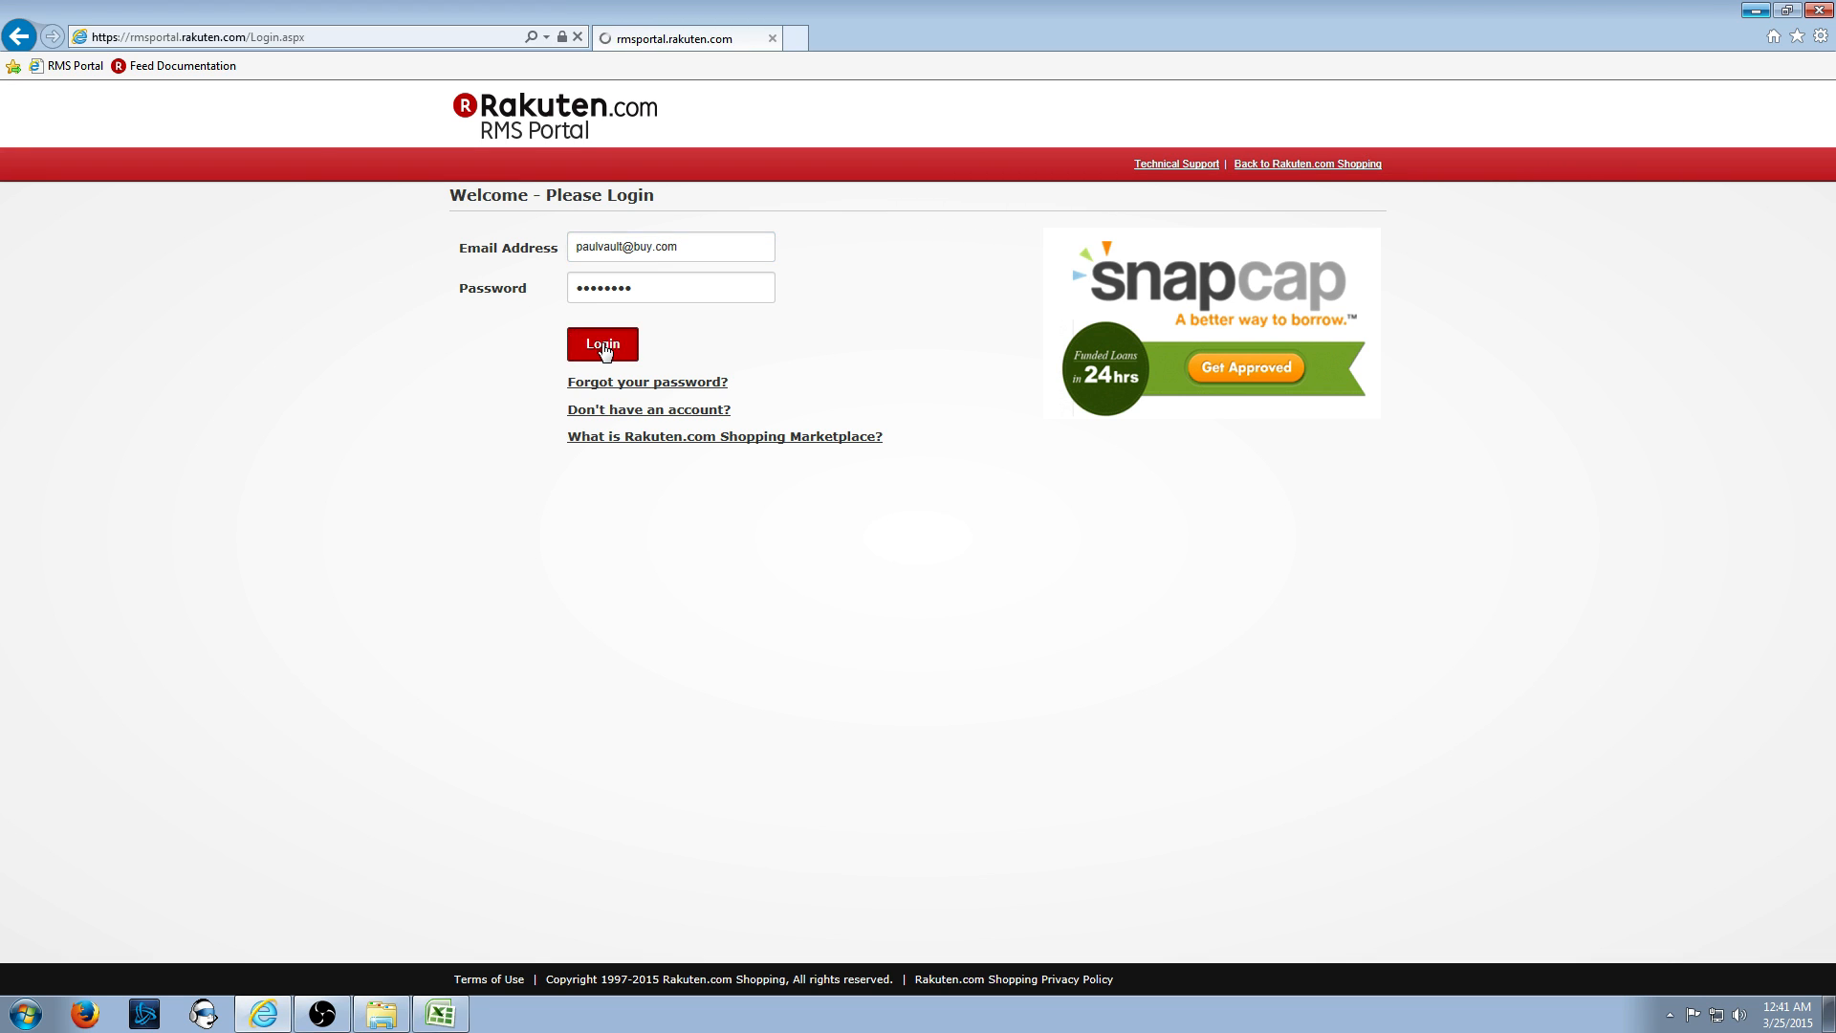
pyautogui.click(1165, 135)
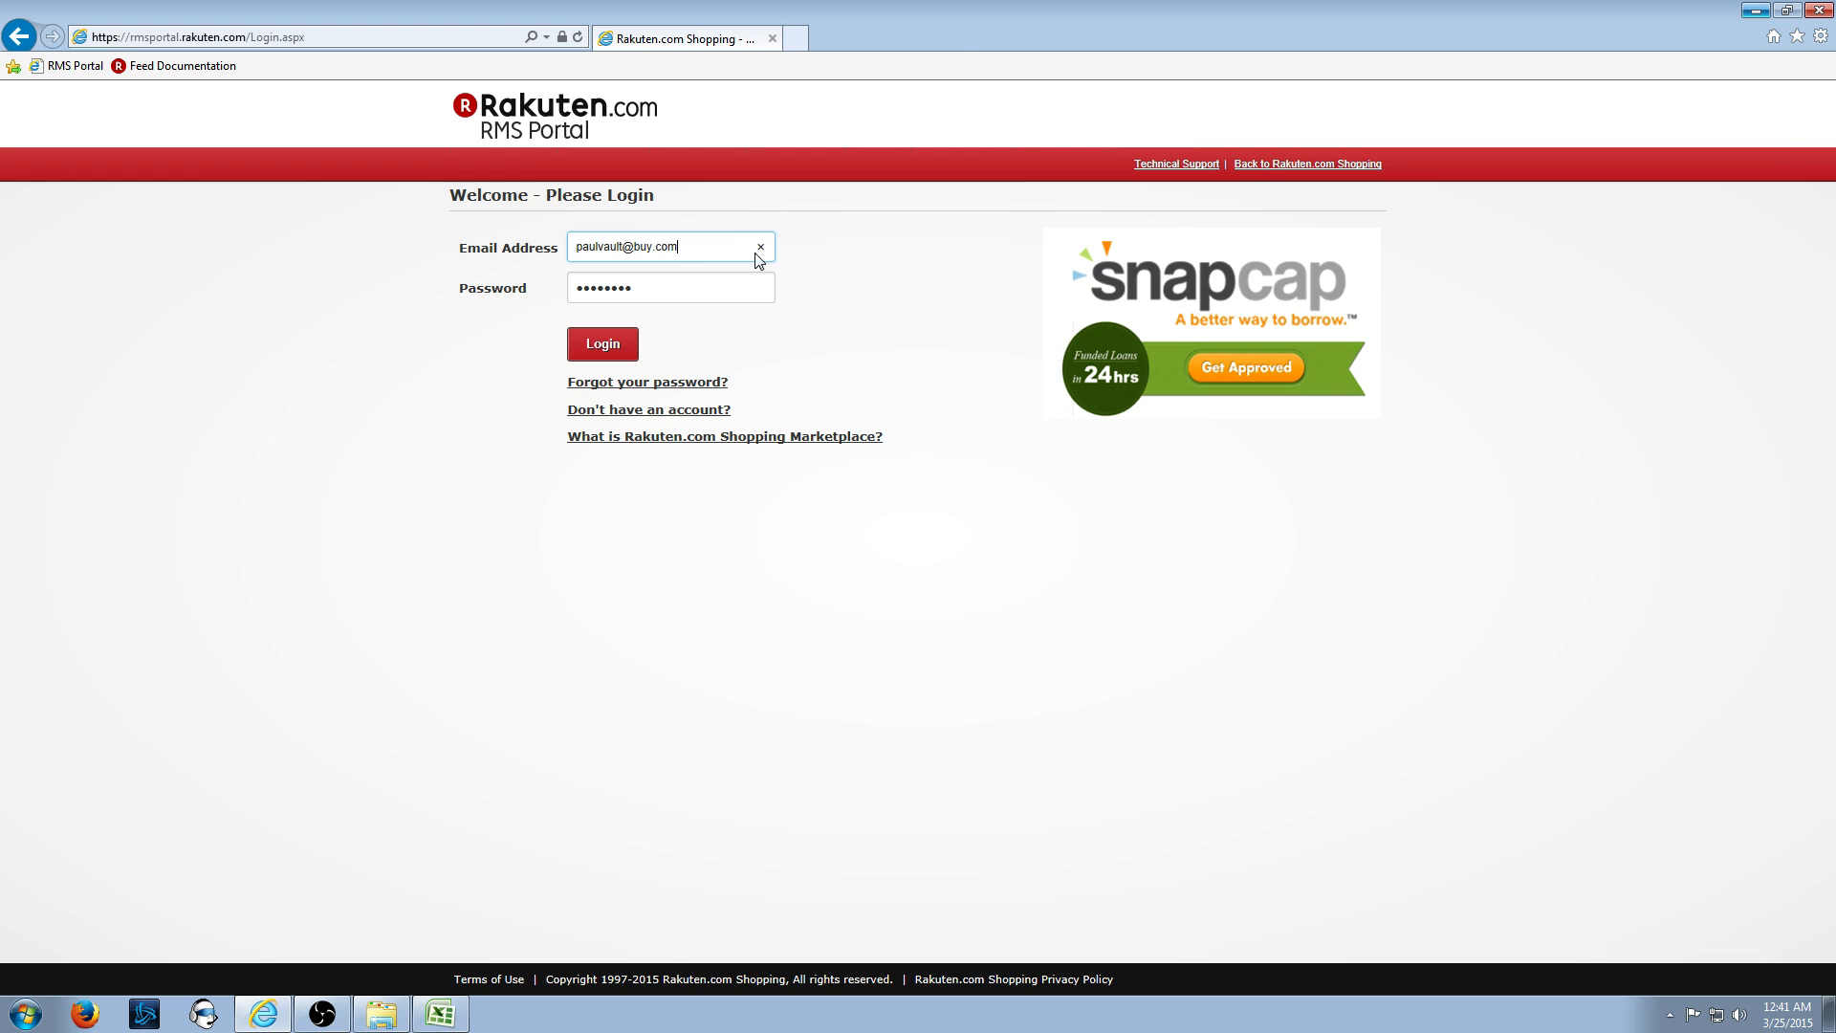
pyautogui.tripleClick(736, 242)
pyautogui.press('Return')
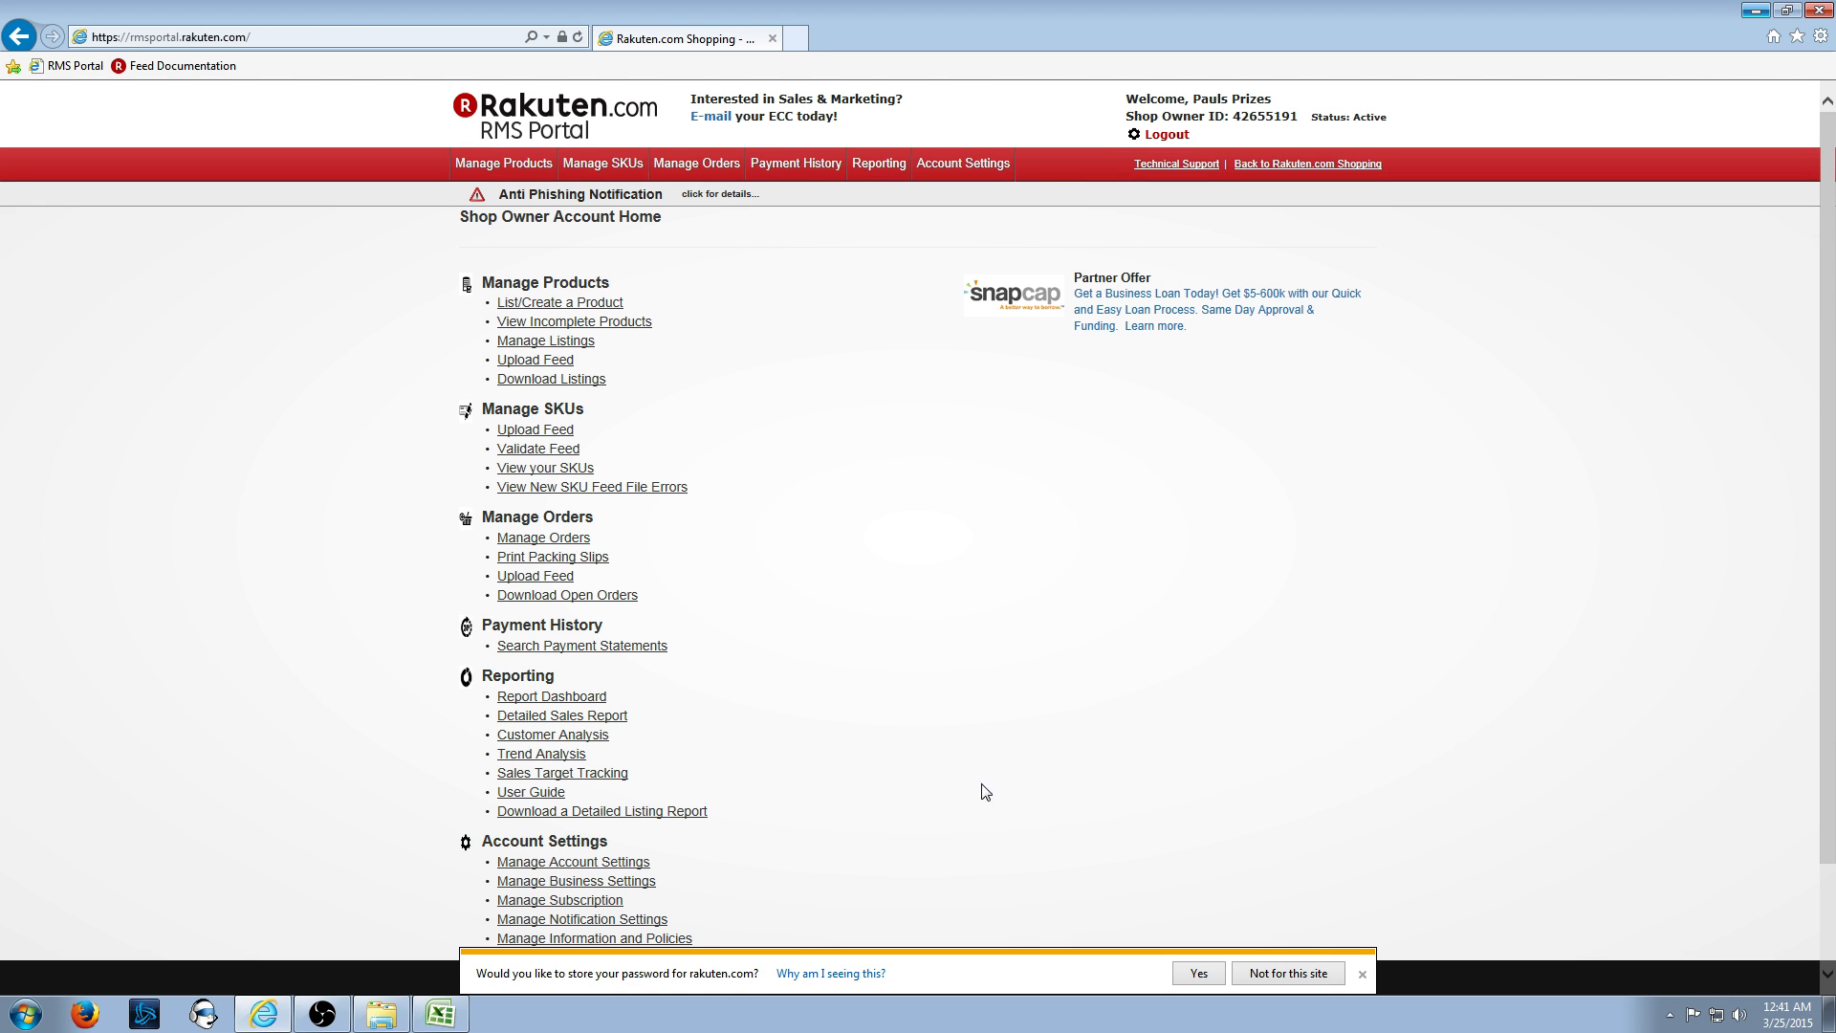
# - Dismiss the save-password prompt and open Upload Feed > Marketplace New SKU Feed Templates
pyautogui.click(1363, 975)
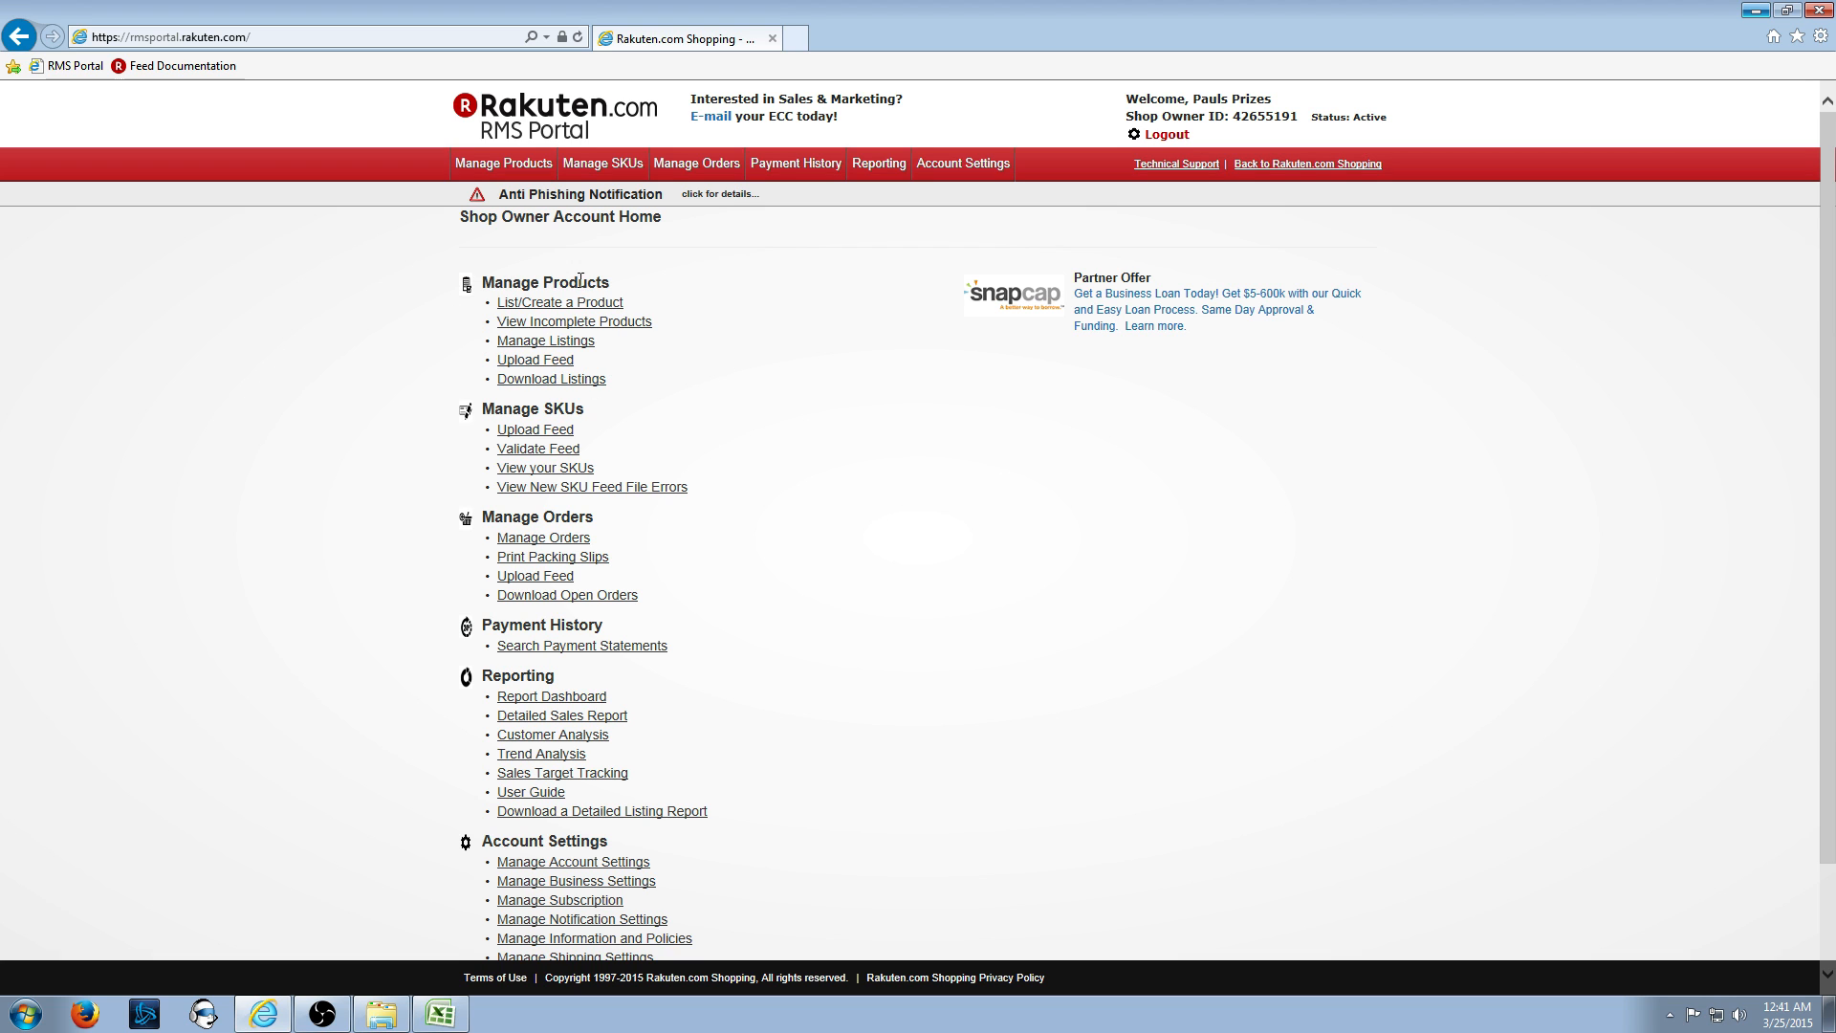
pyautogui.click(554, 367)
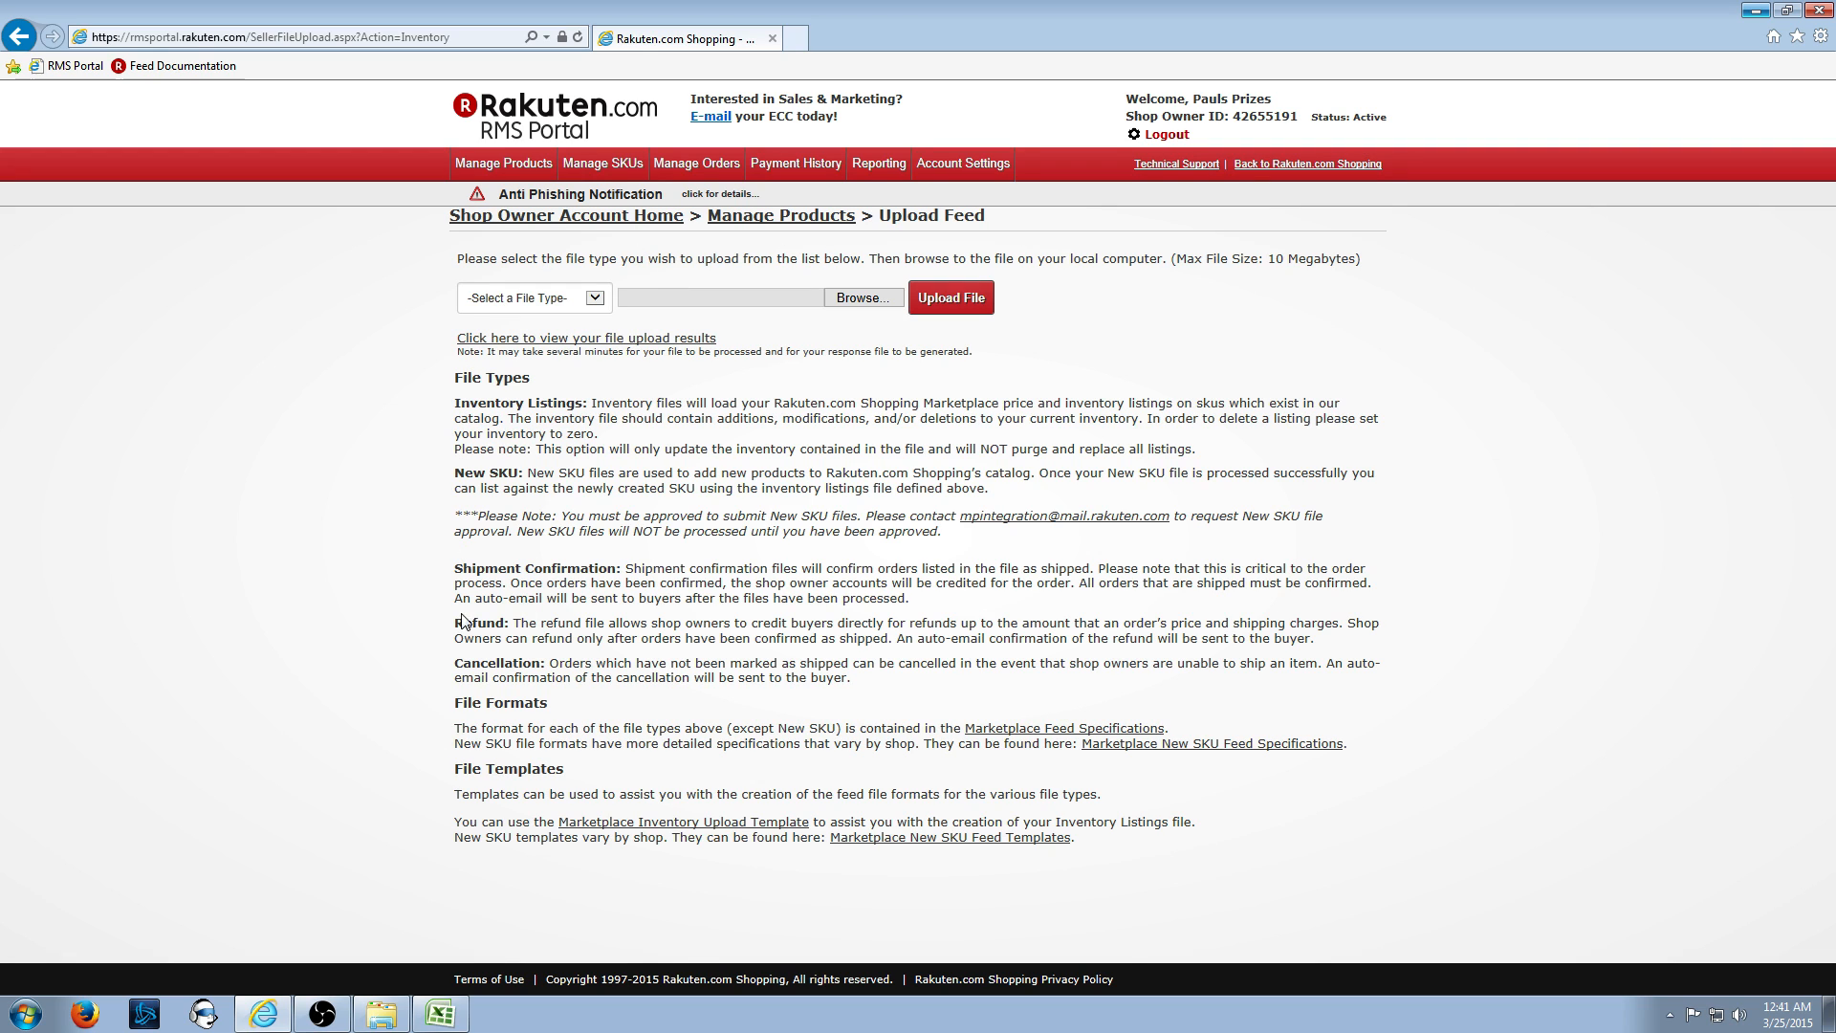
pyautogui.click(916, 845)
# - Select Apparel in the Department dropdown and download the Apparel Feed Template spreadsheet
pyautogui.scroll(-4, 794, 607)
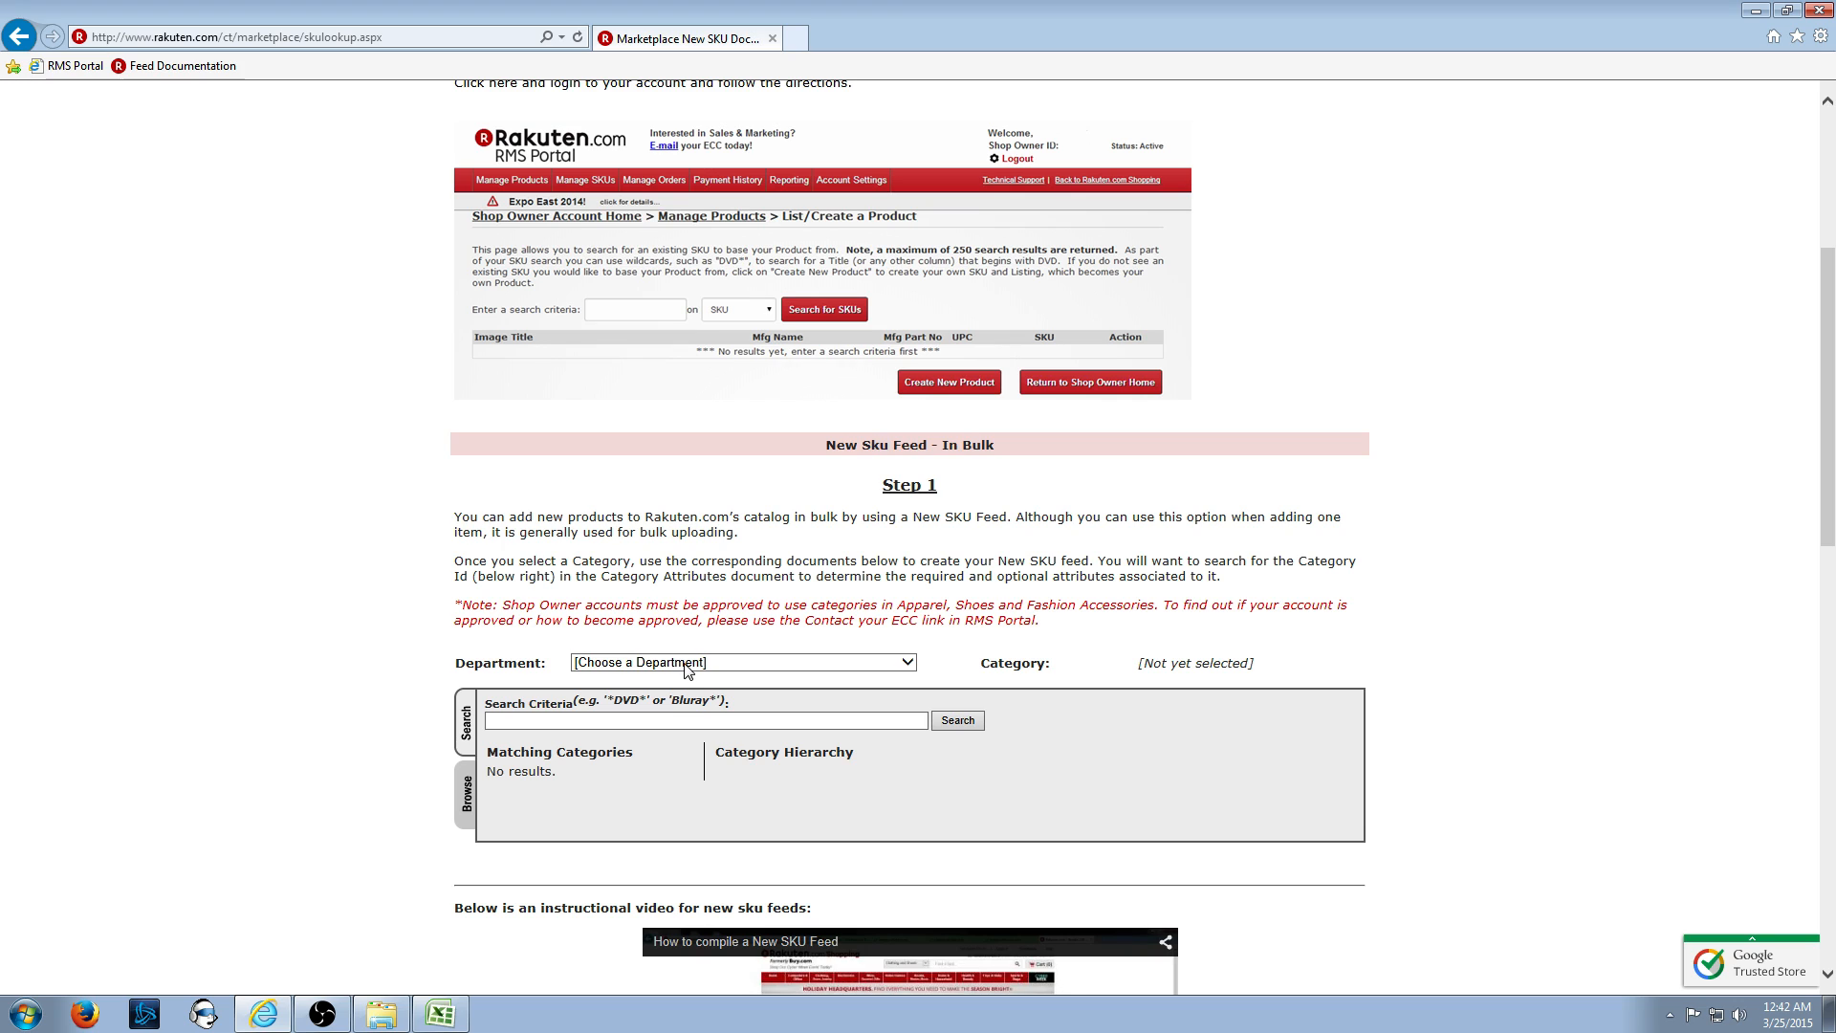
pyautogui.click(684, 669)
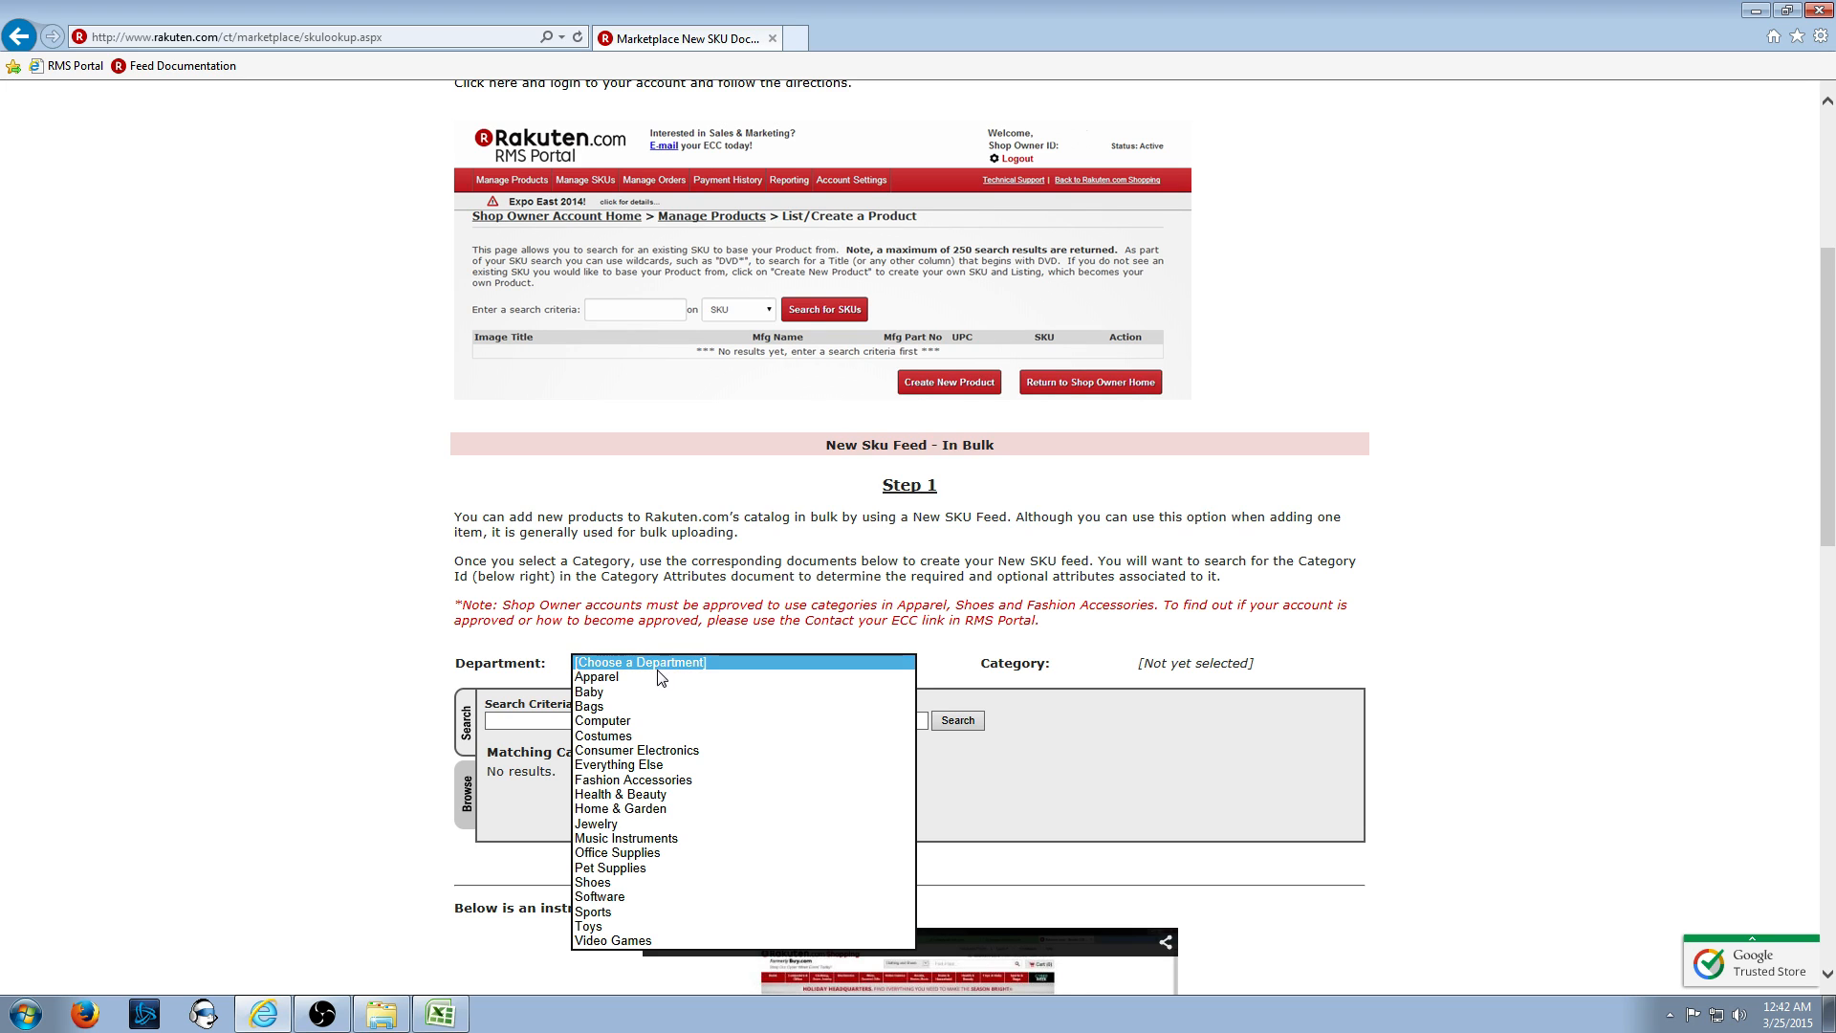
pyautogui.click(653, 676)
pyautogui.scroll(-3, 653, 676)
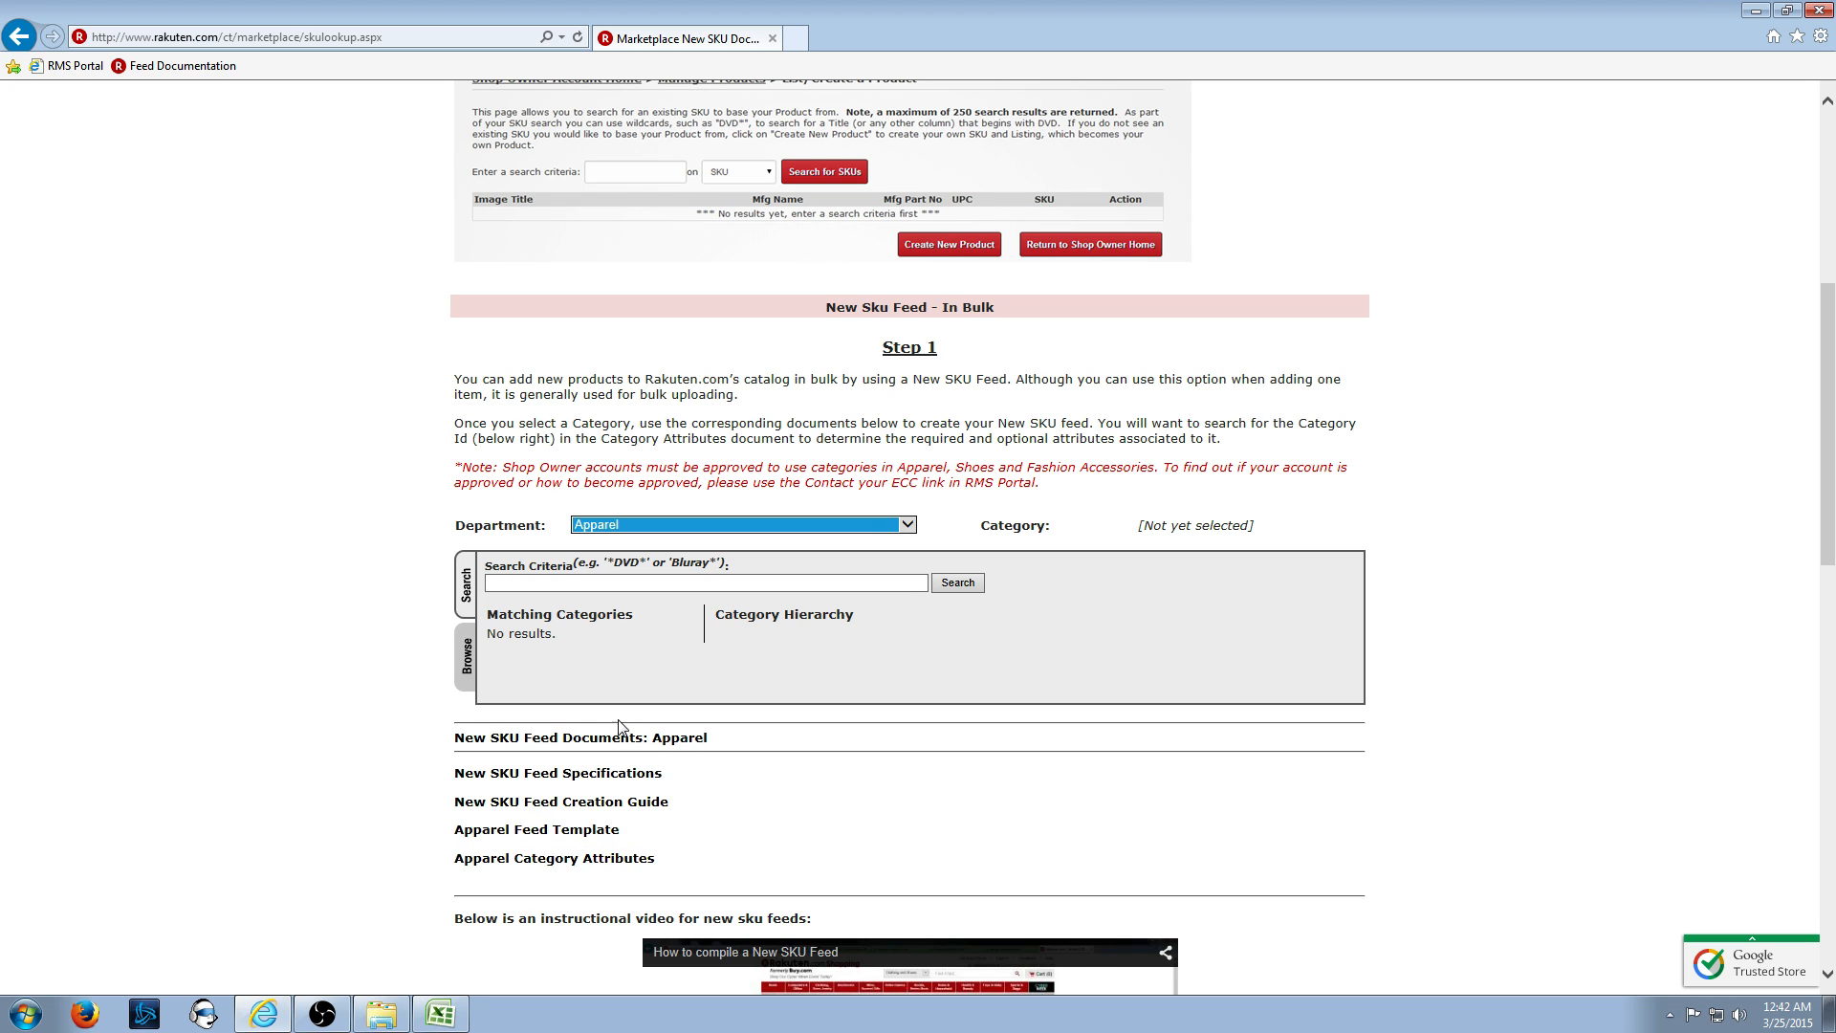
pyautogui.click(676, 525)
pyautogui.click(670, 604)
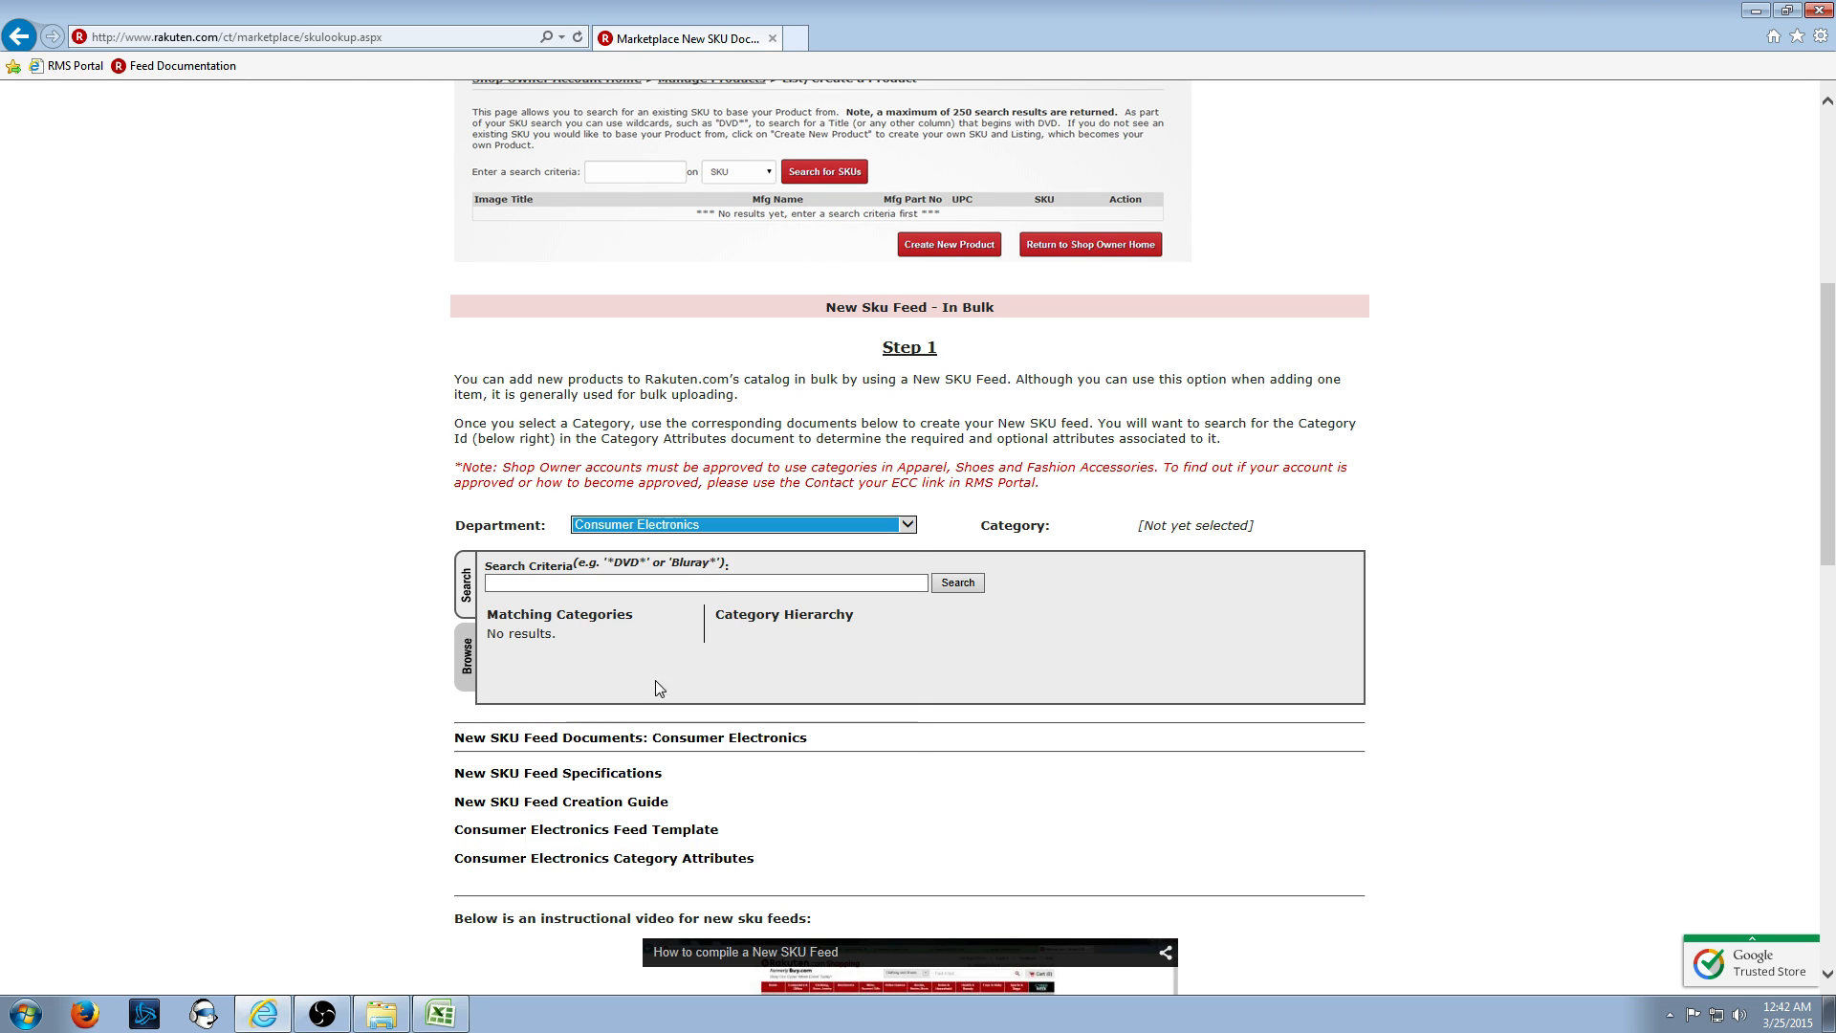
pyautogui.click(723, 527)
pyautogui.click(695, 643)
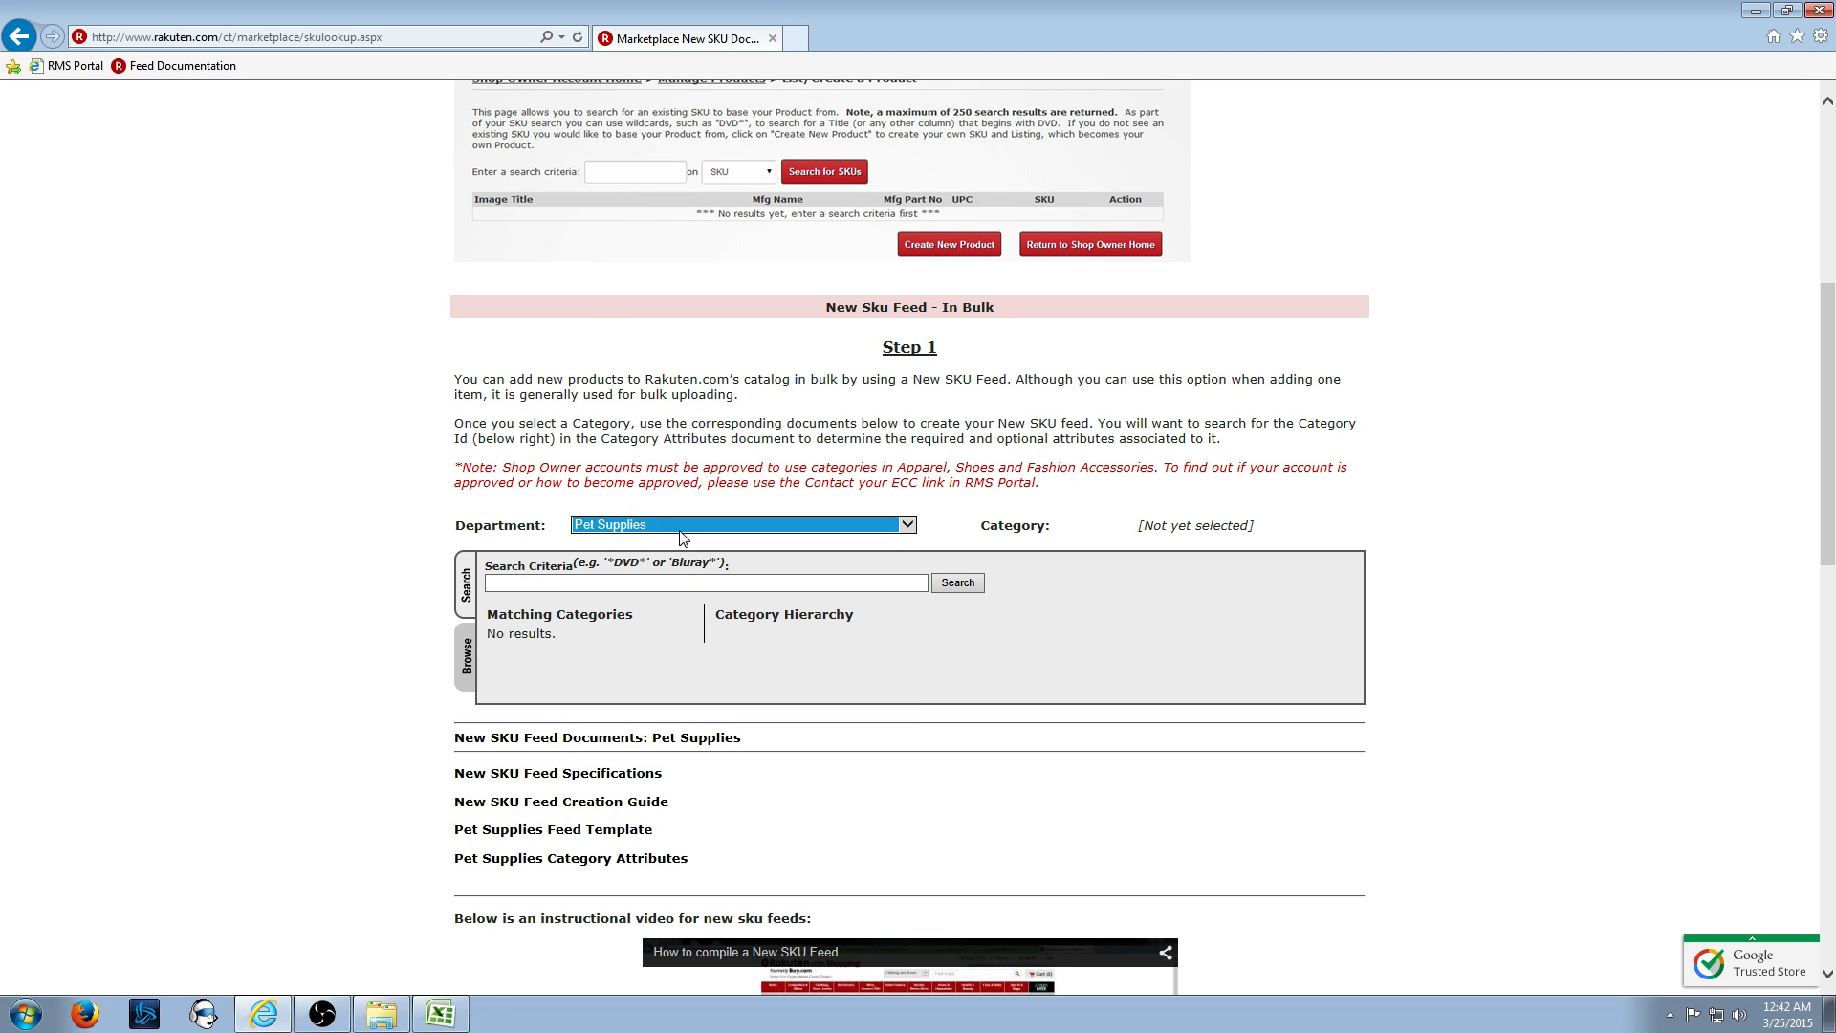
pyautogui.click(686, 527)
pyautogui.click(646, 333)
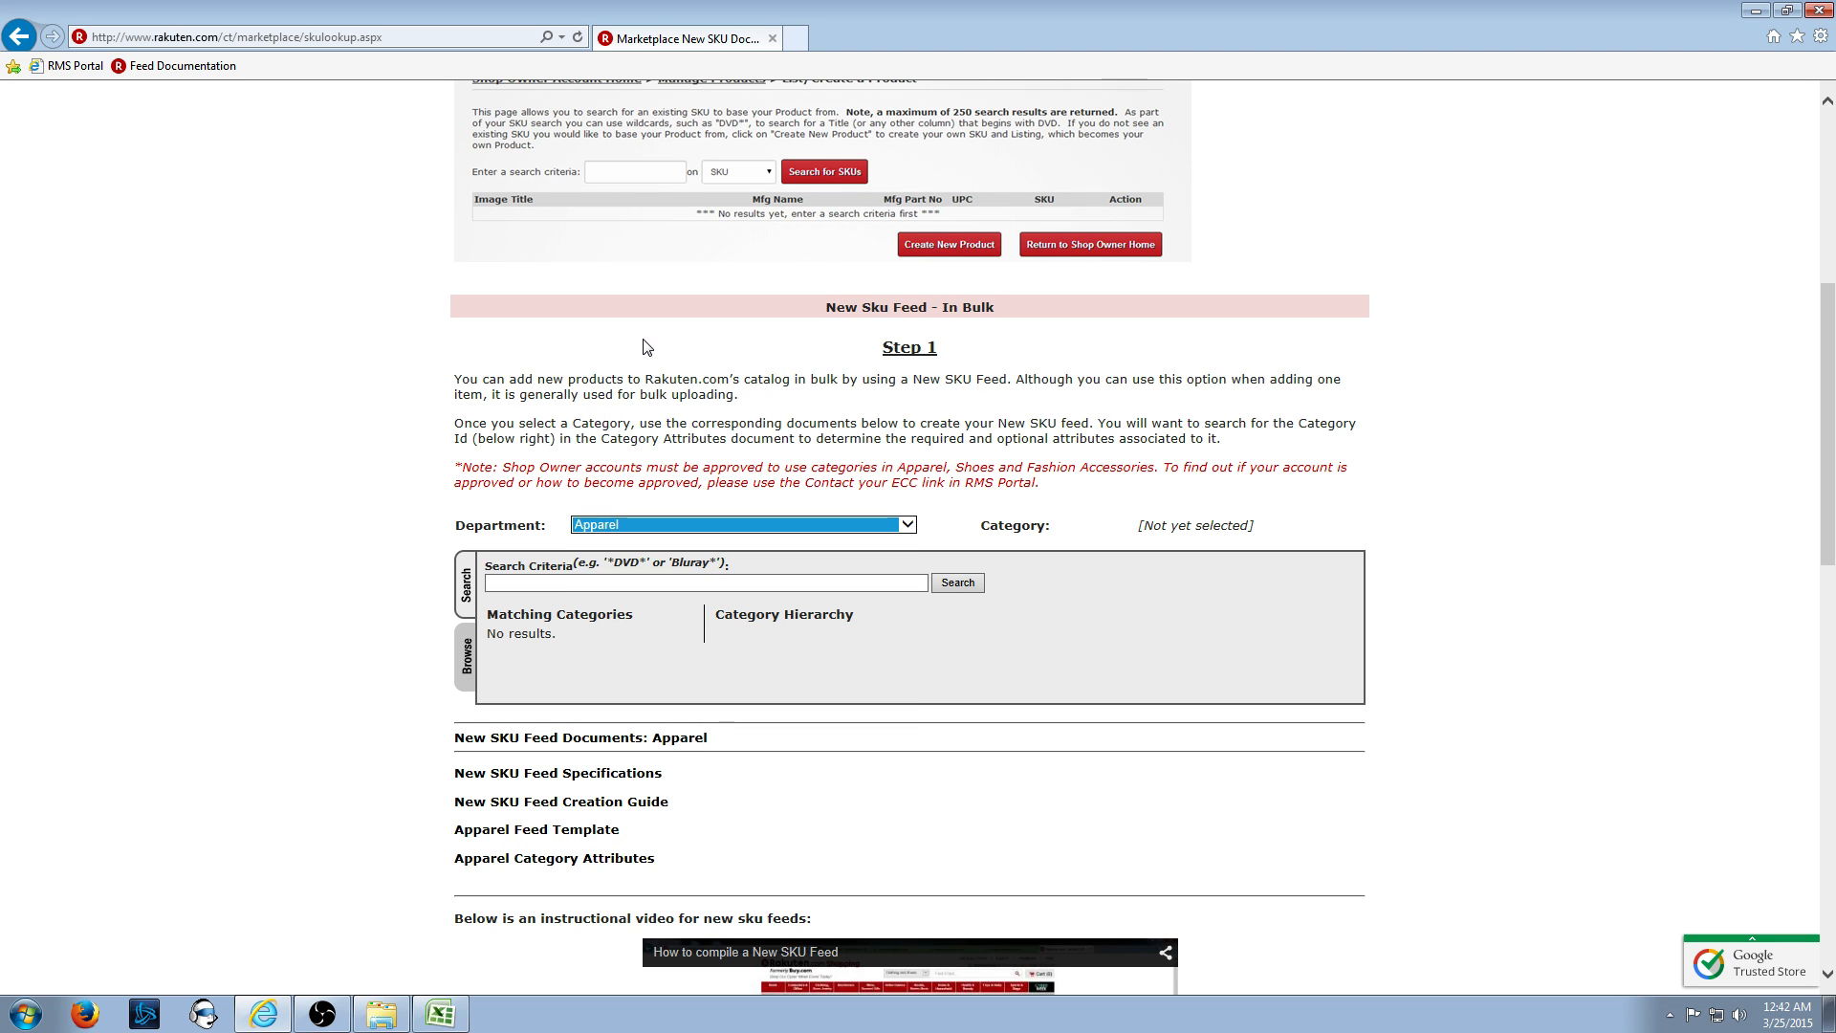
pyautogui.click(589, 839)
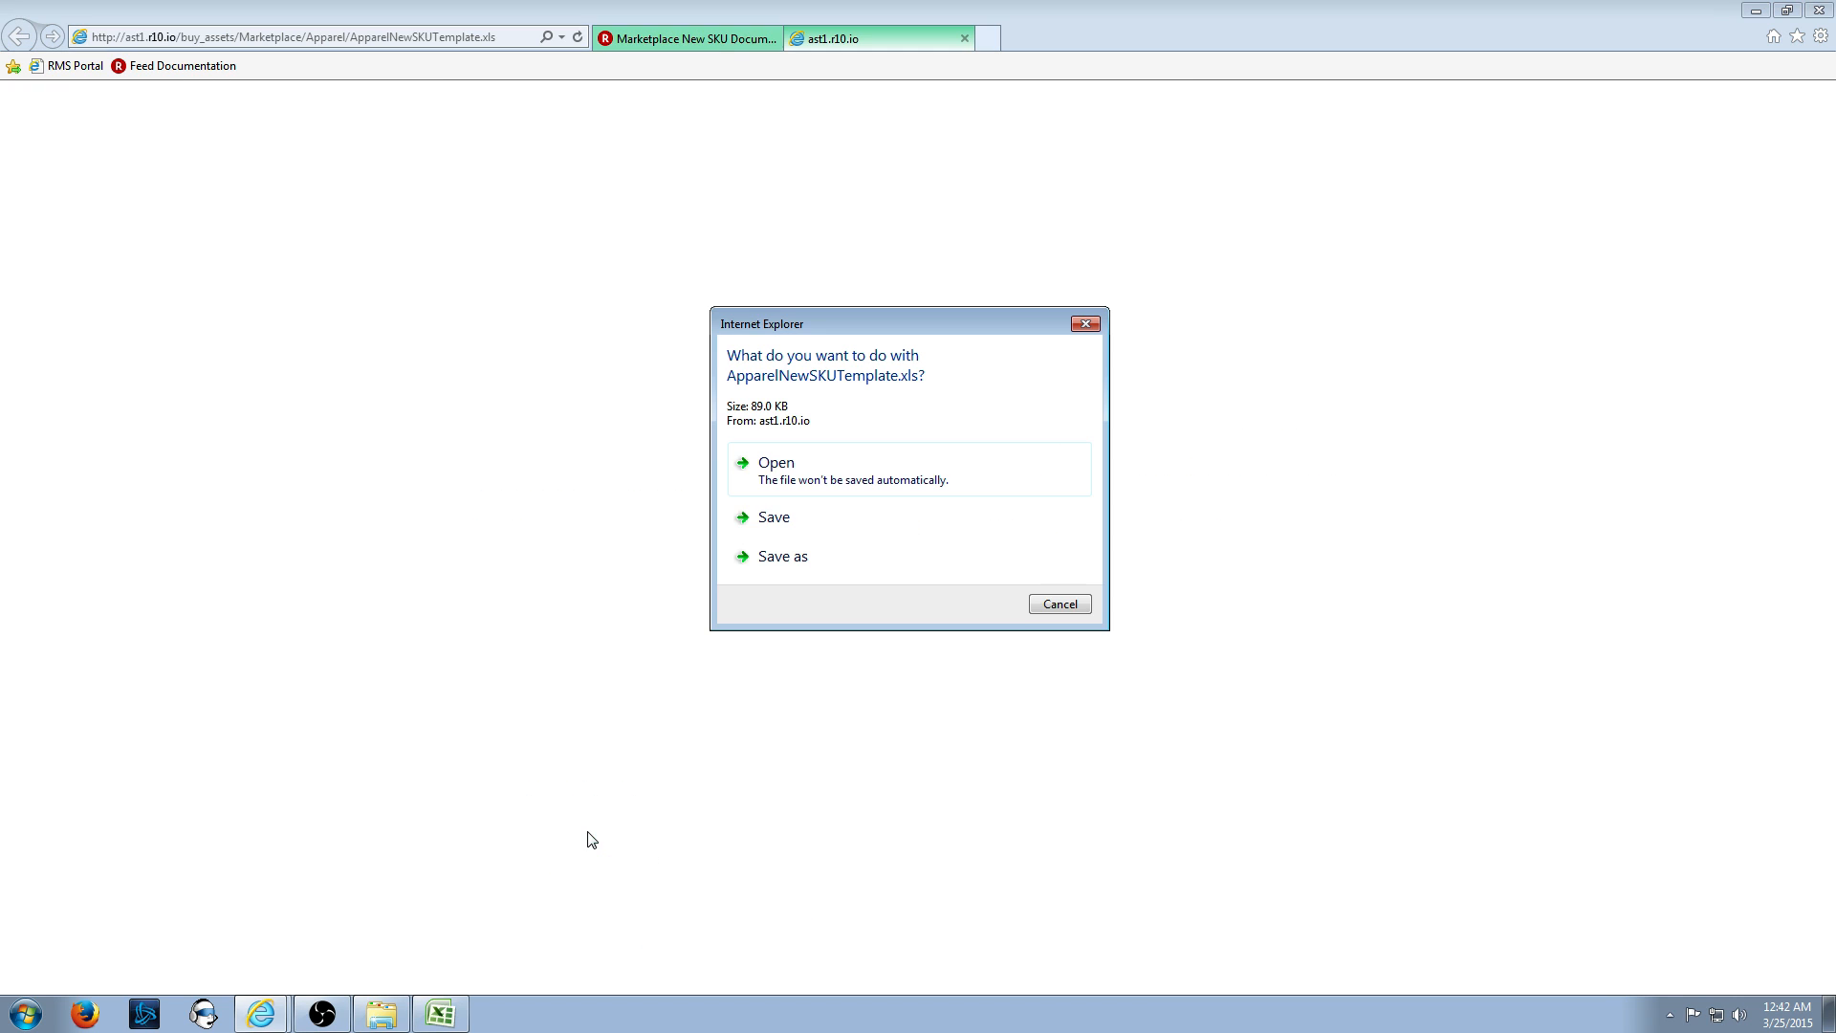
# - Save the ApparelNewSKUTemplate.xls download, retrying once, and show it in its folder
pyautogui.click(808, 515)
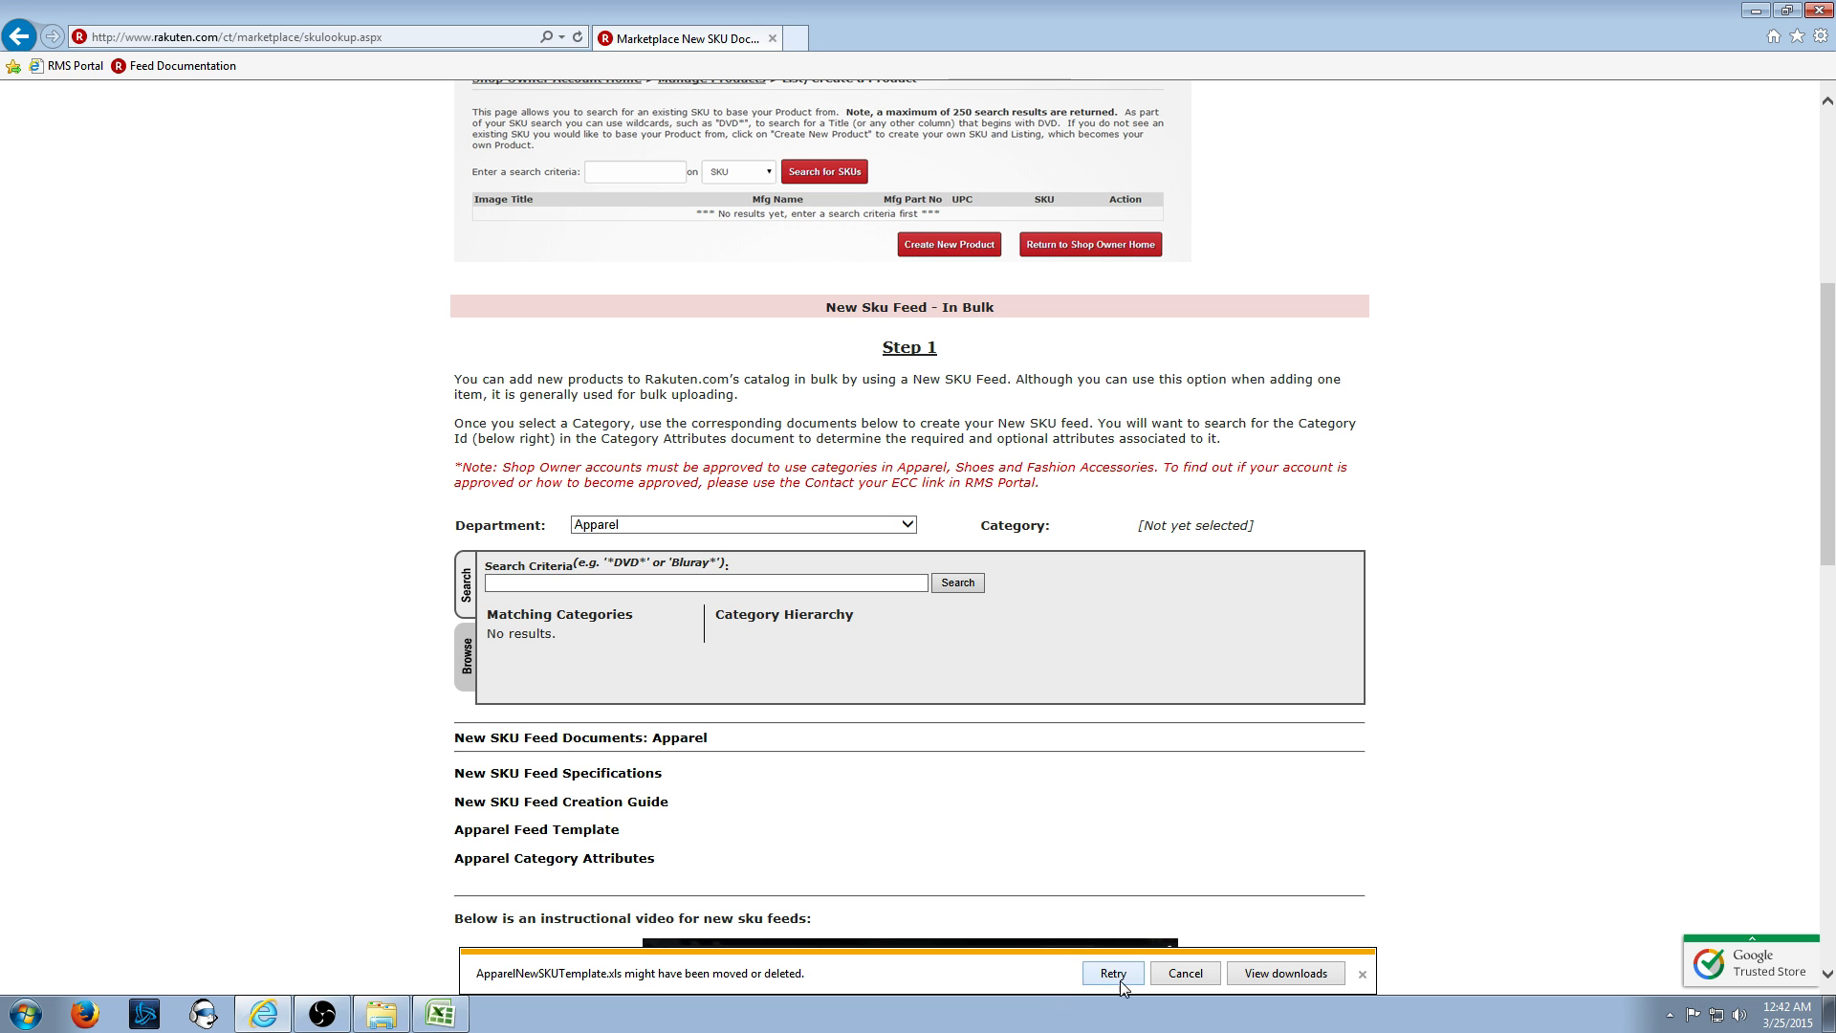
pyautogui.click(1115, 973)
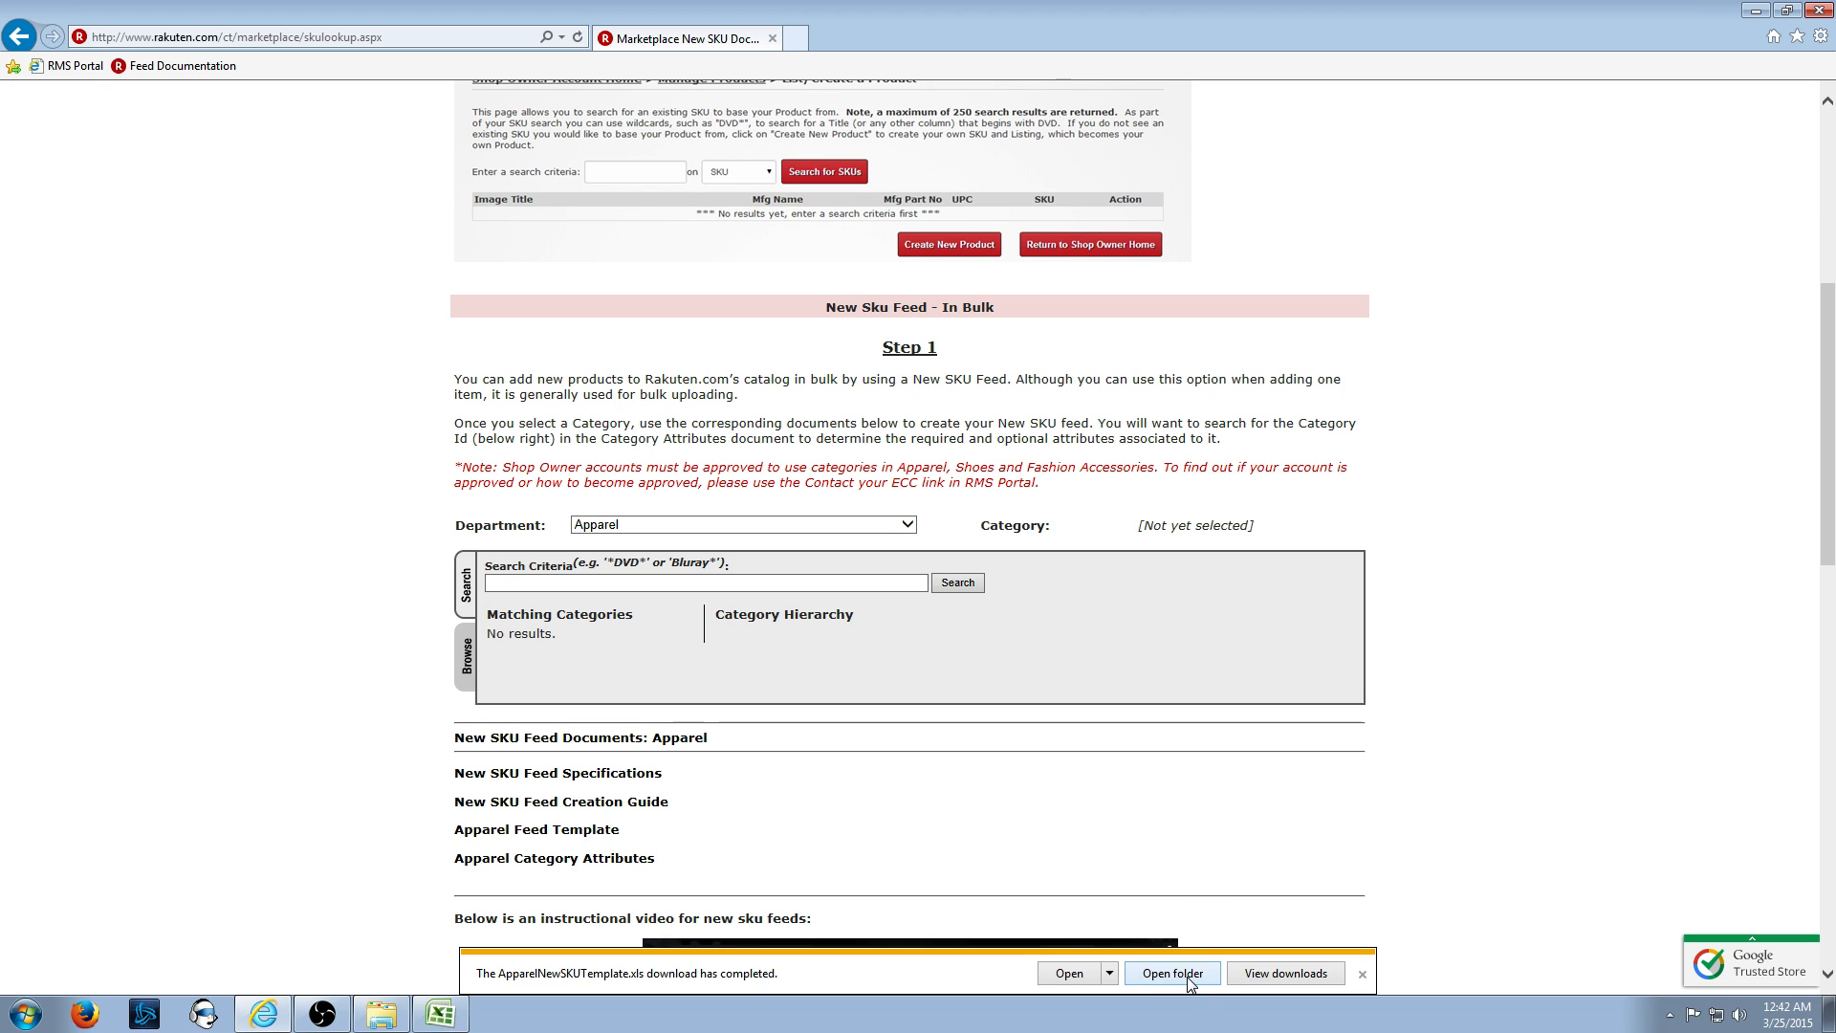
pyautogui.click(1172, 973)
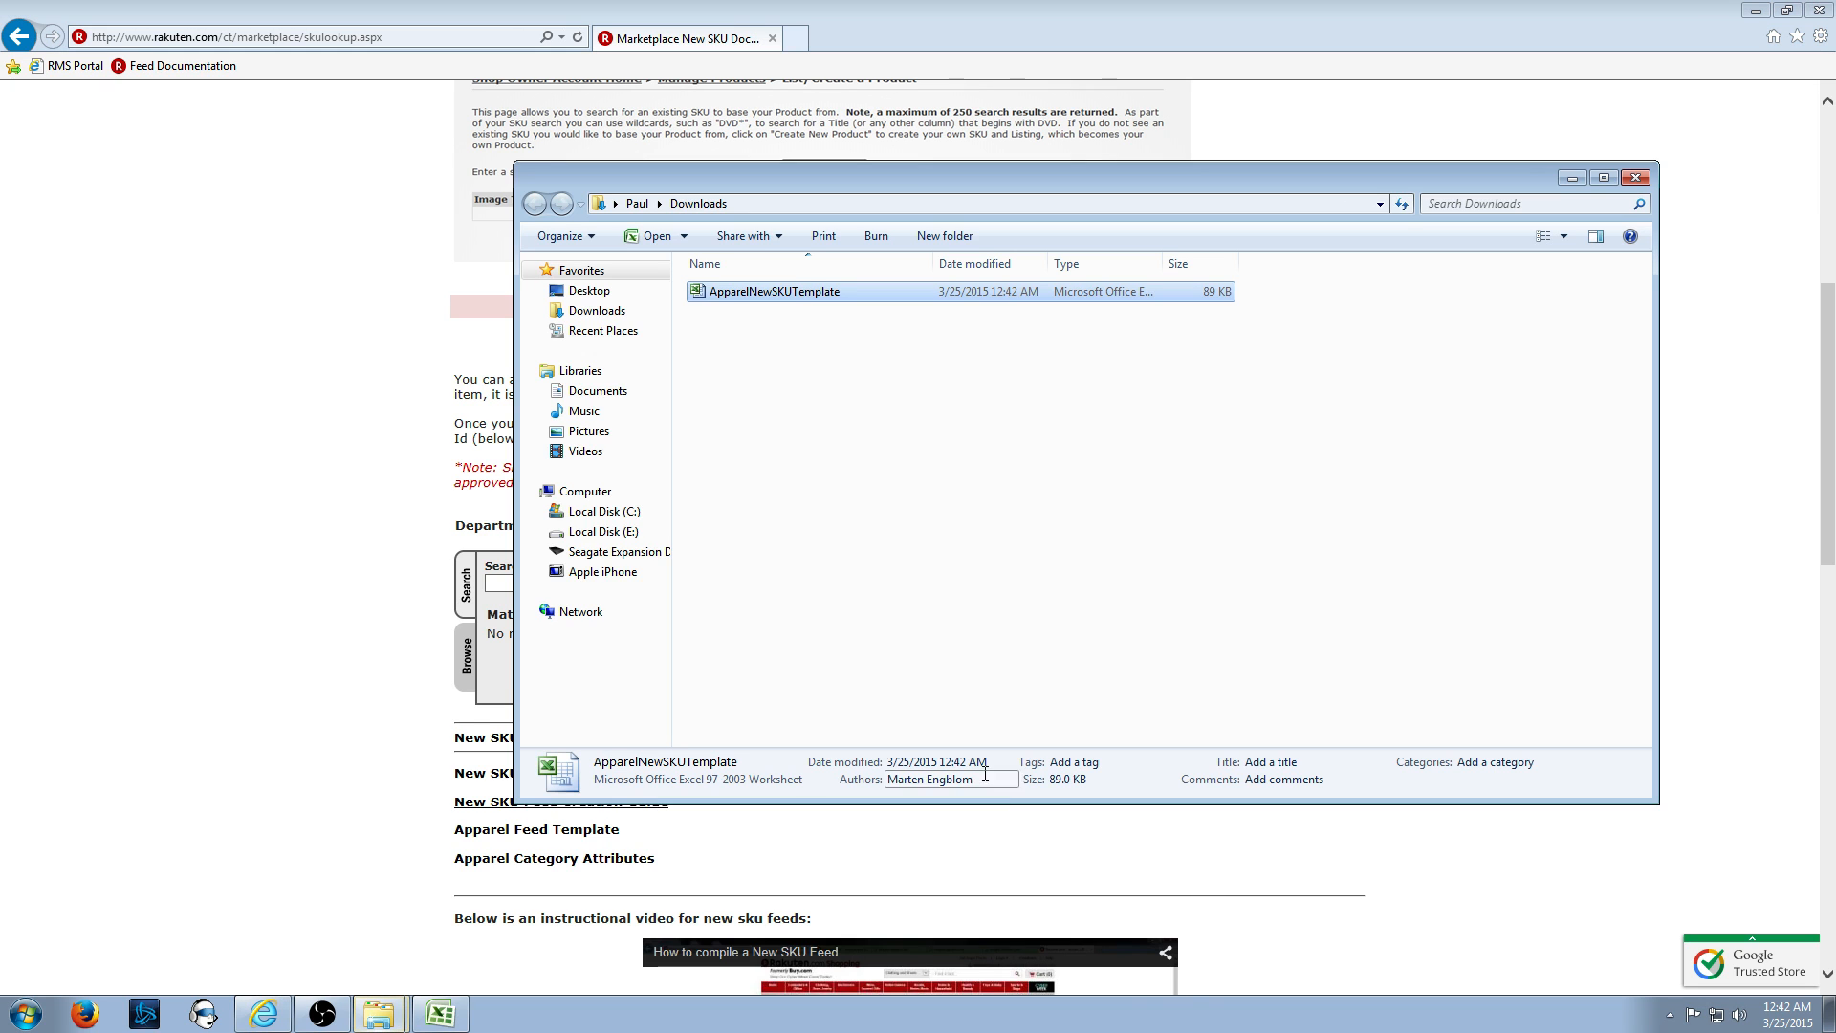
# - Move ApparelNewSKUTemplate.xls from Downloads onto the desktop and open it
pyautogui.rightClick(882, 291)
pyautogui.click(968, 494)
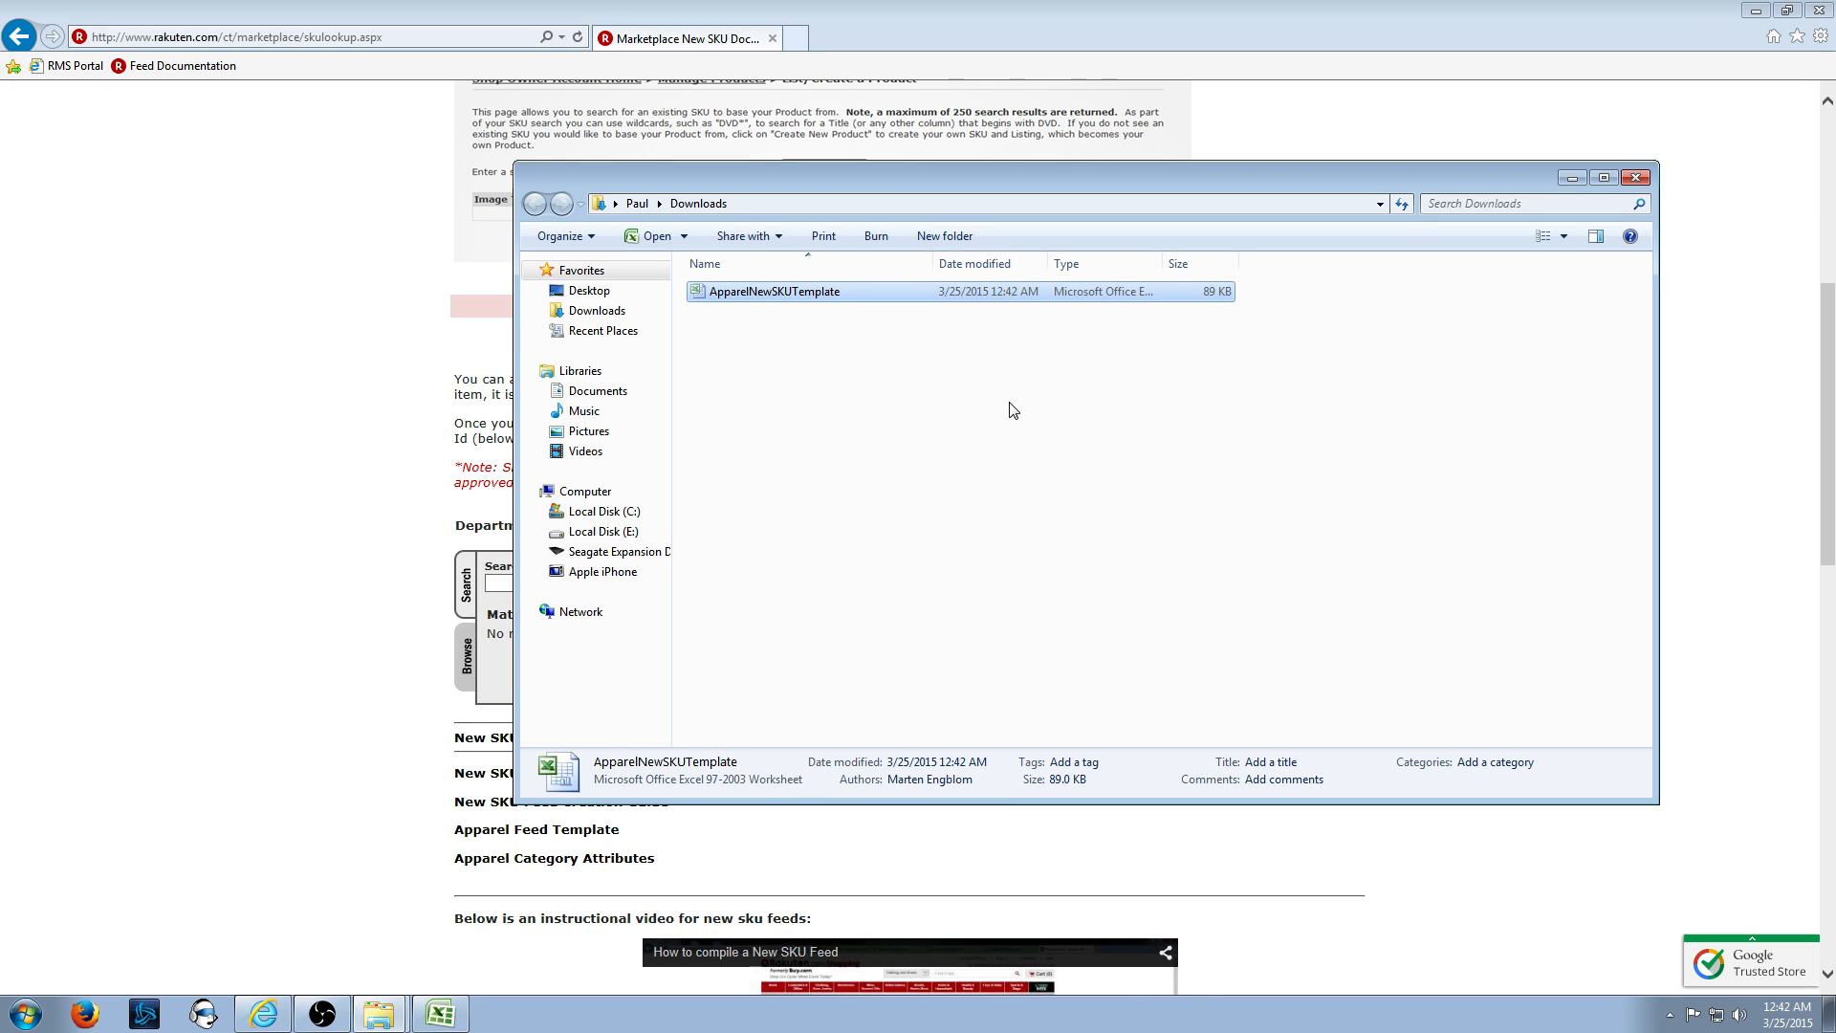
pyautogui.click(1756, 10)
pyautogui.click(1573, 180)
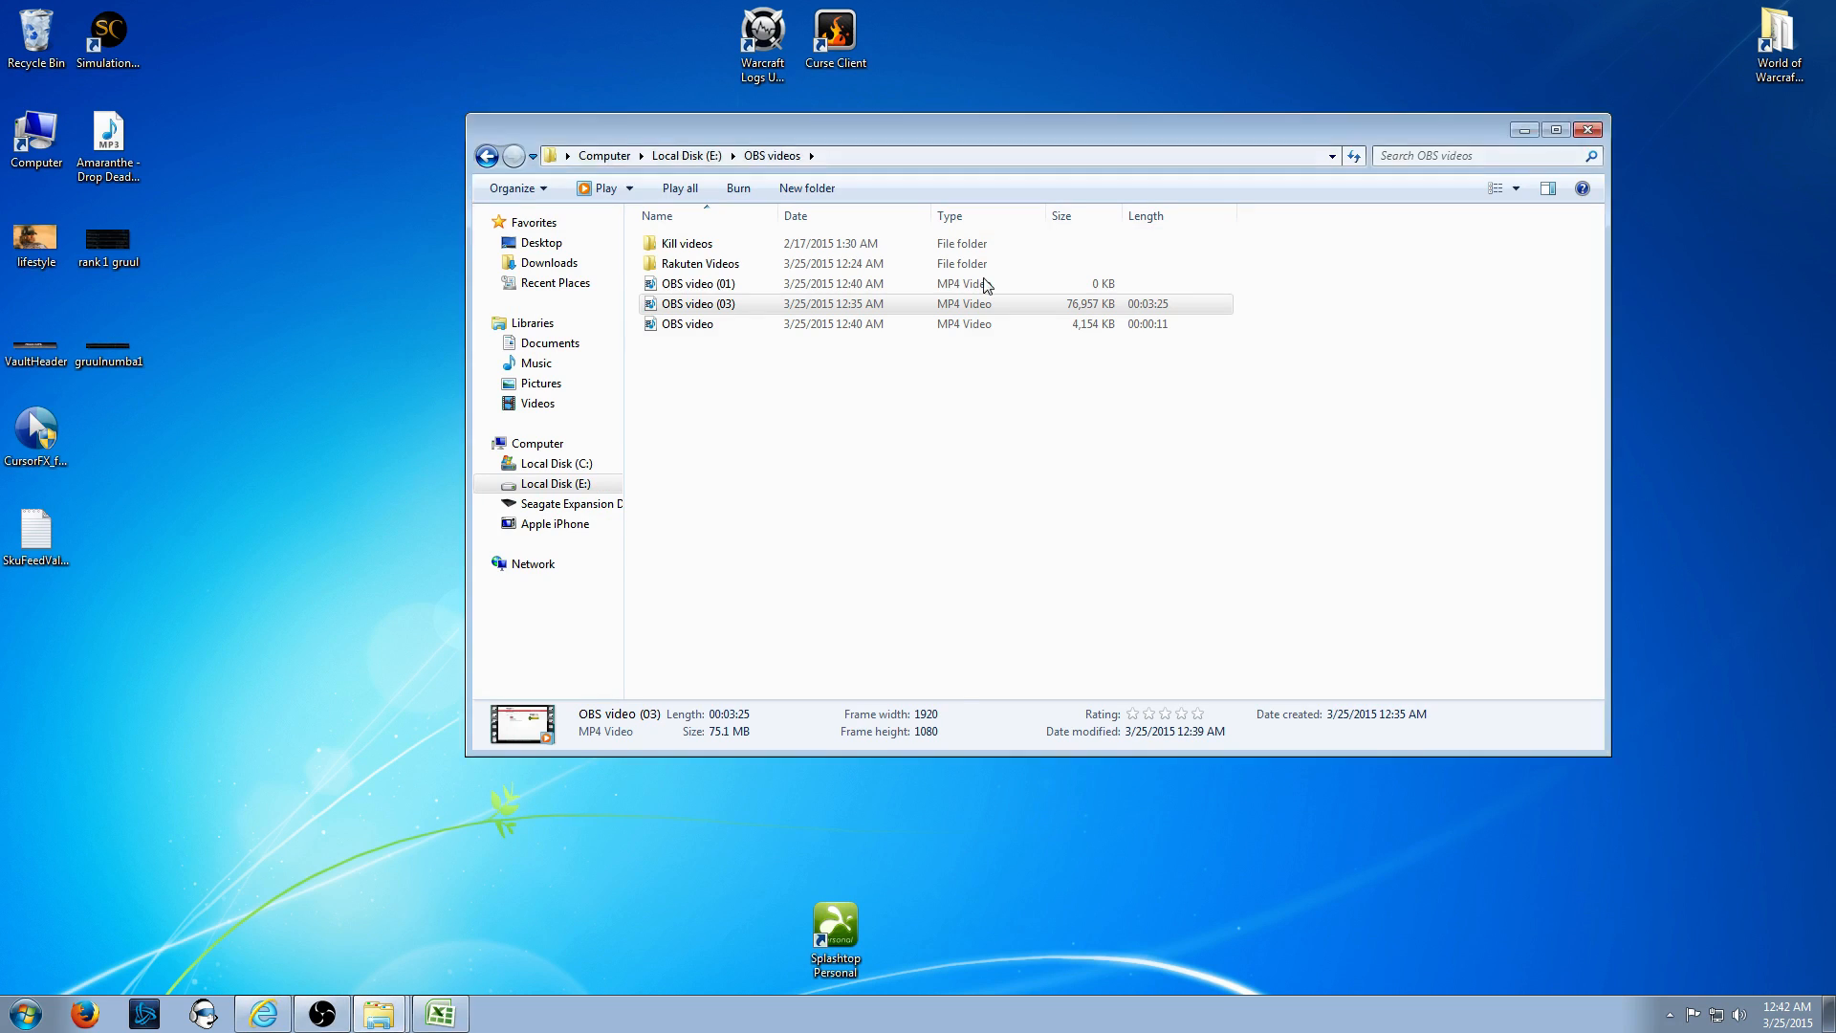
pyautogui.click(1525, 130)
pyautogui.rightClick(896, 296)
pyautogui.click(971, 404)
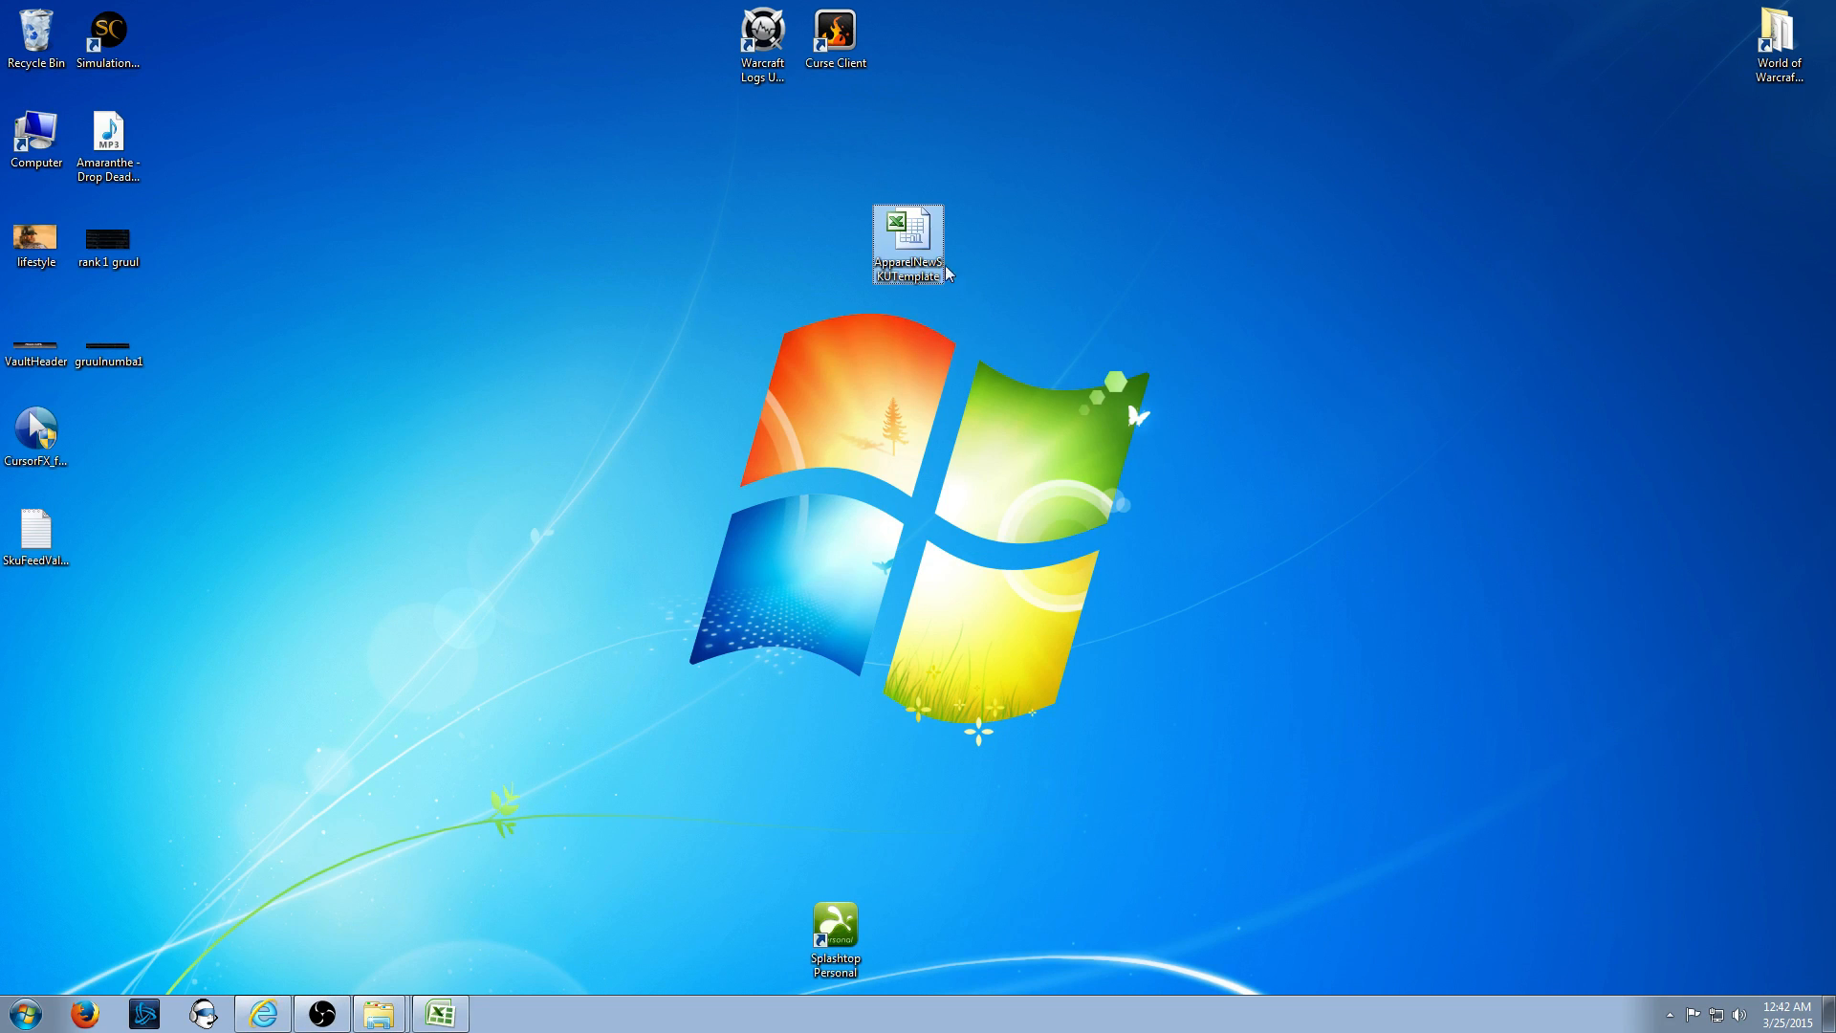
pyautogui.moveTo(945, 266); pyautogui.dragTo(776, 241)
pyautogui.doubleClick(777, 242)
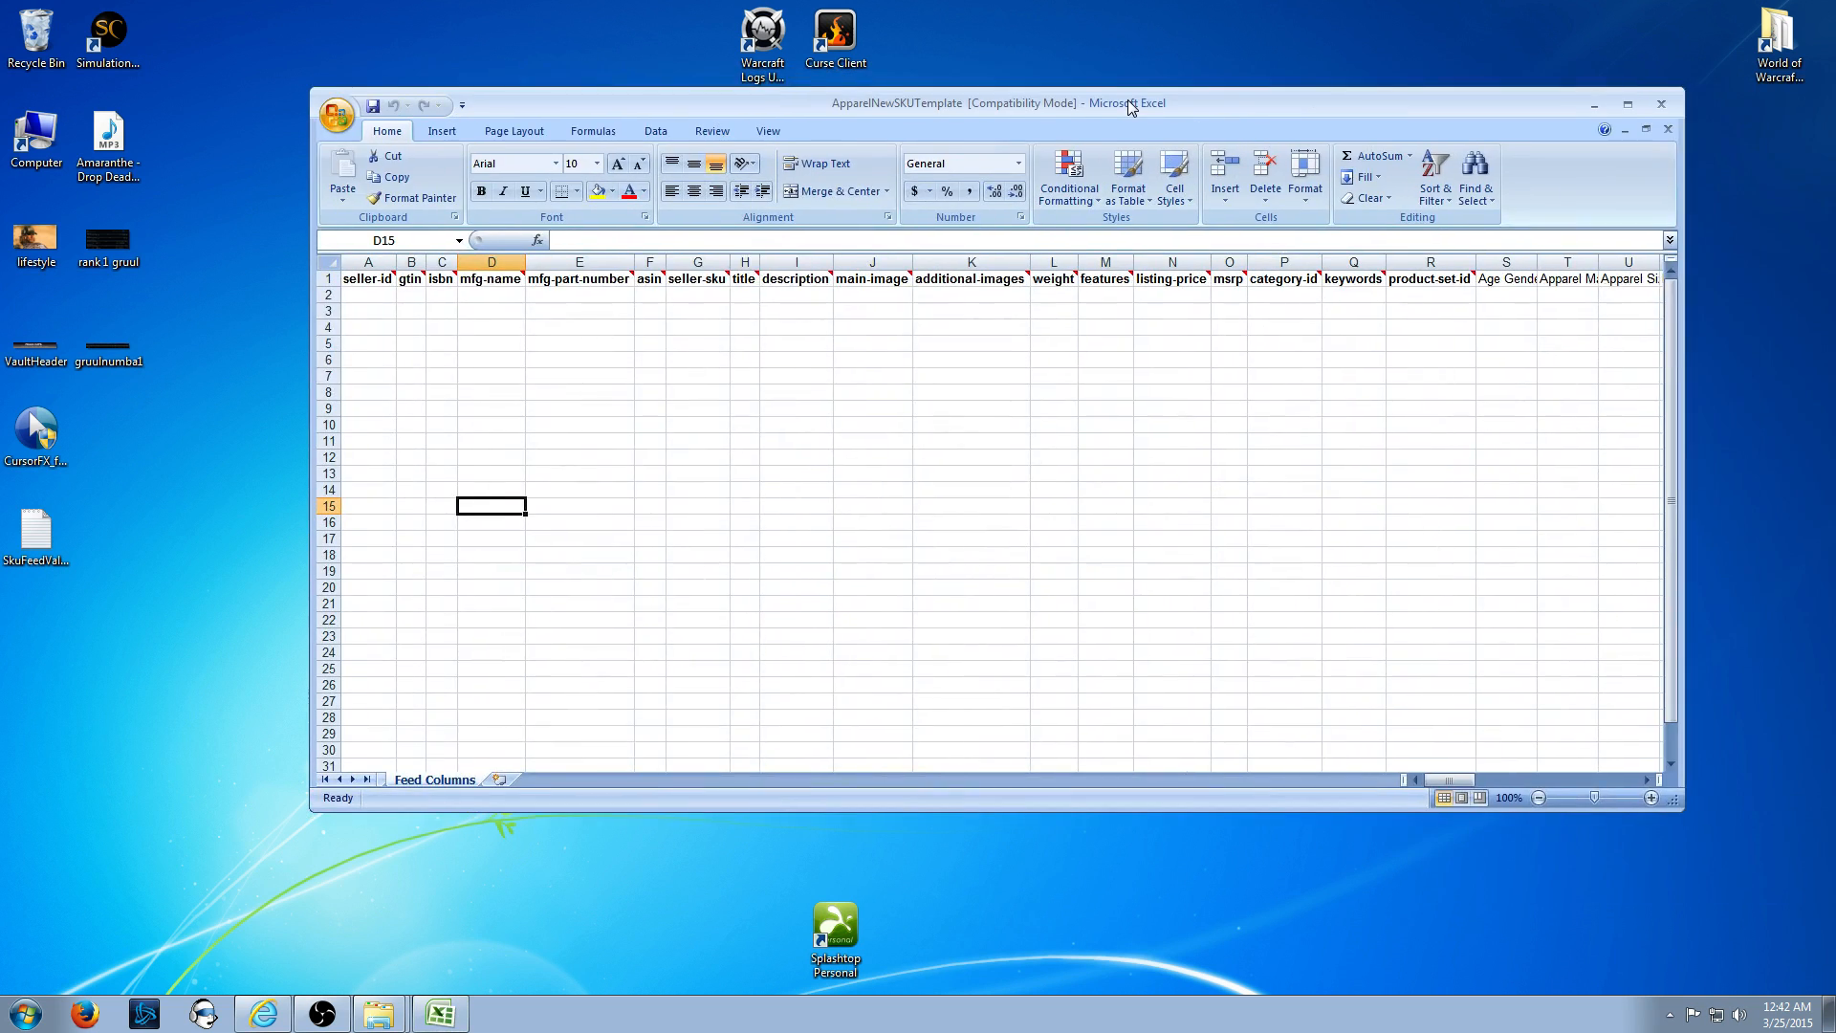
# - Launch Excel 2007, move the blank Book1 aside, and maximize the template workbook
pyautogui.moveTo(1129, 99); pyautogui.dragTo(1029, 106)
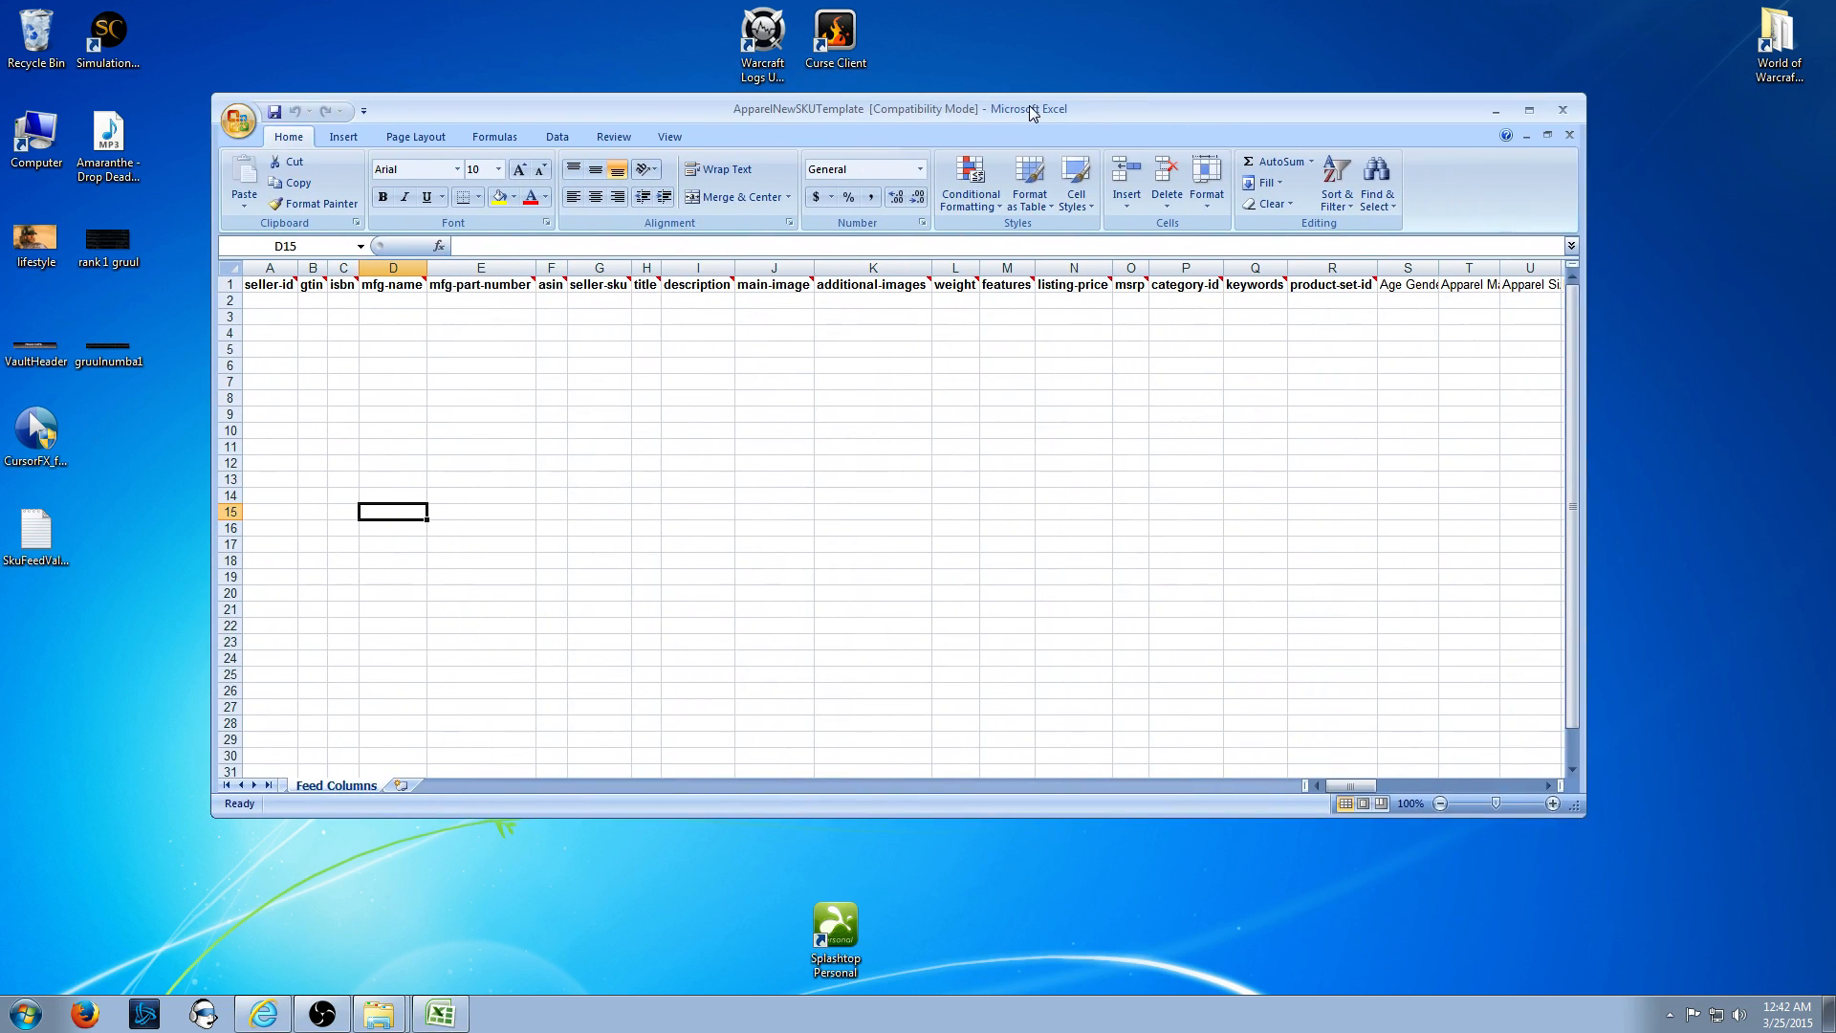
pyautogui.click(25, 1016)
pyautogui.click(105, 762)
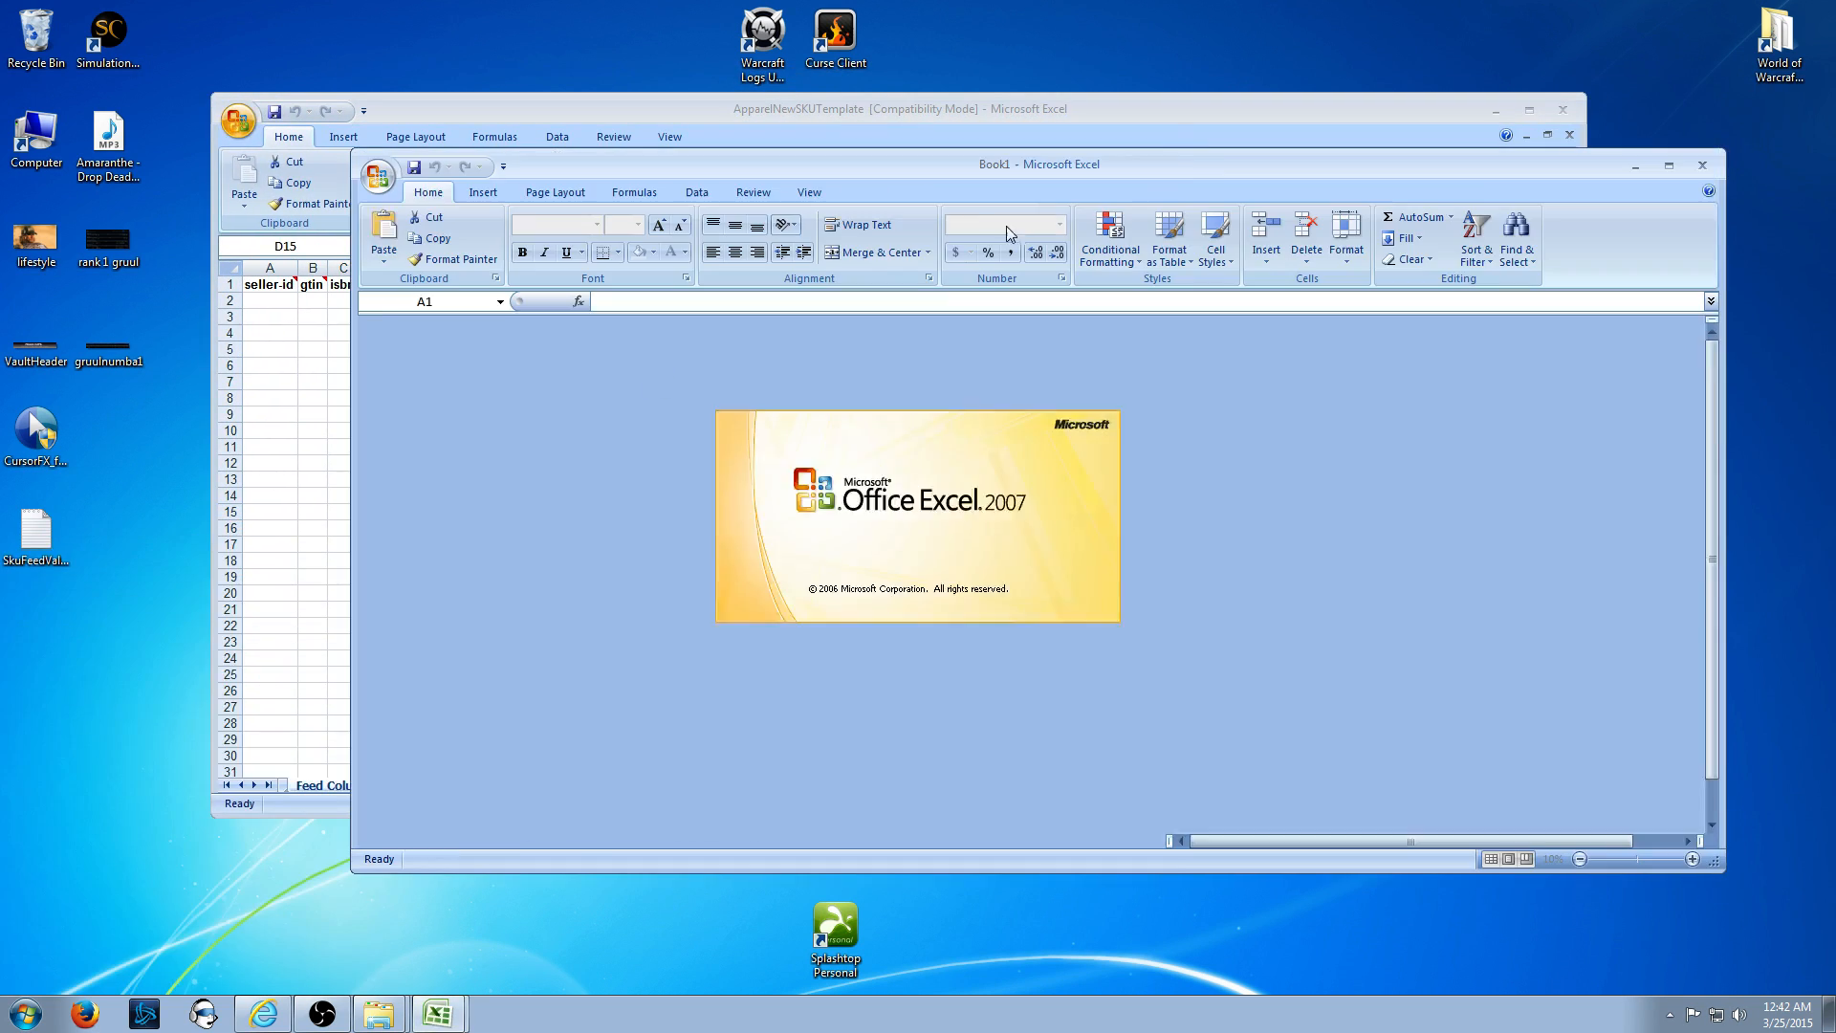
pyautogui.moveTo(1166, 164); pyautogui.dragTo(1835, 201)
pyautogui.click(523, 406)
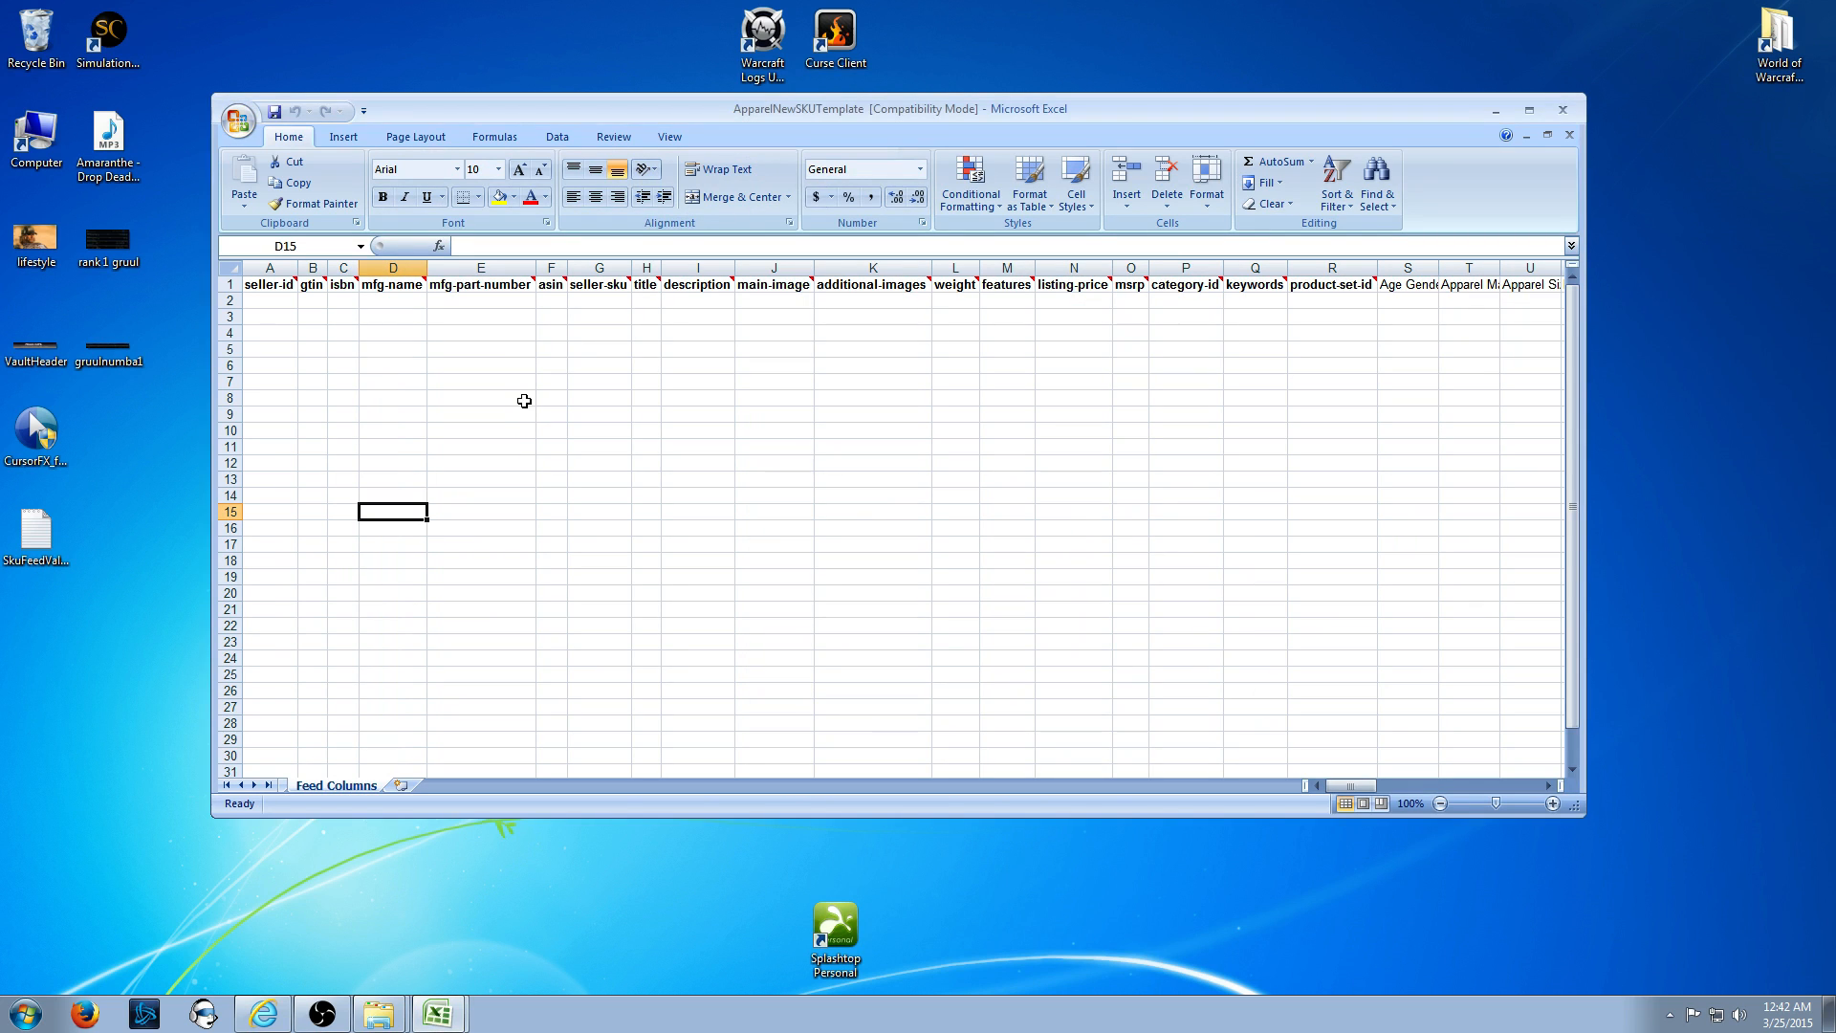
pyautogui.click(1529, 109)
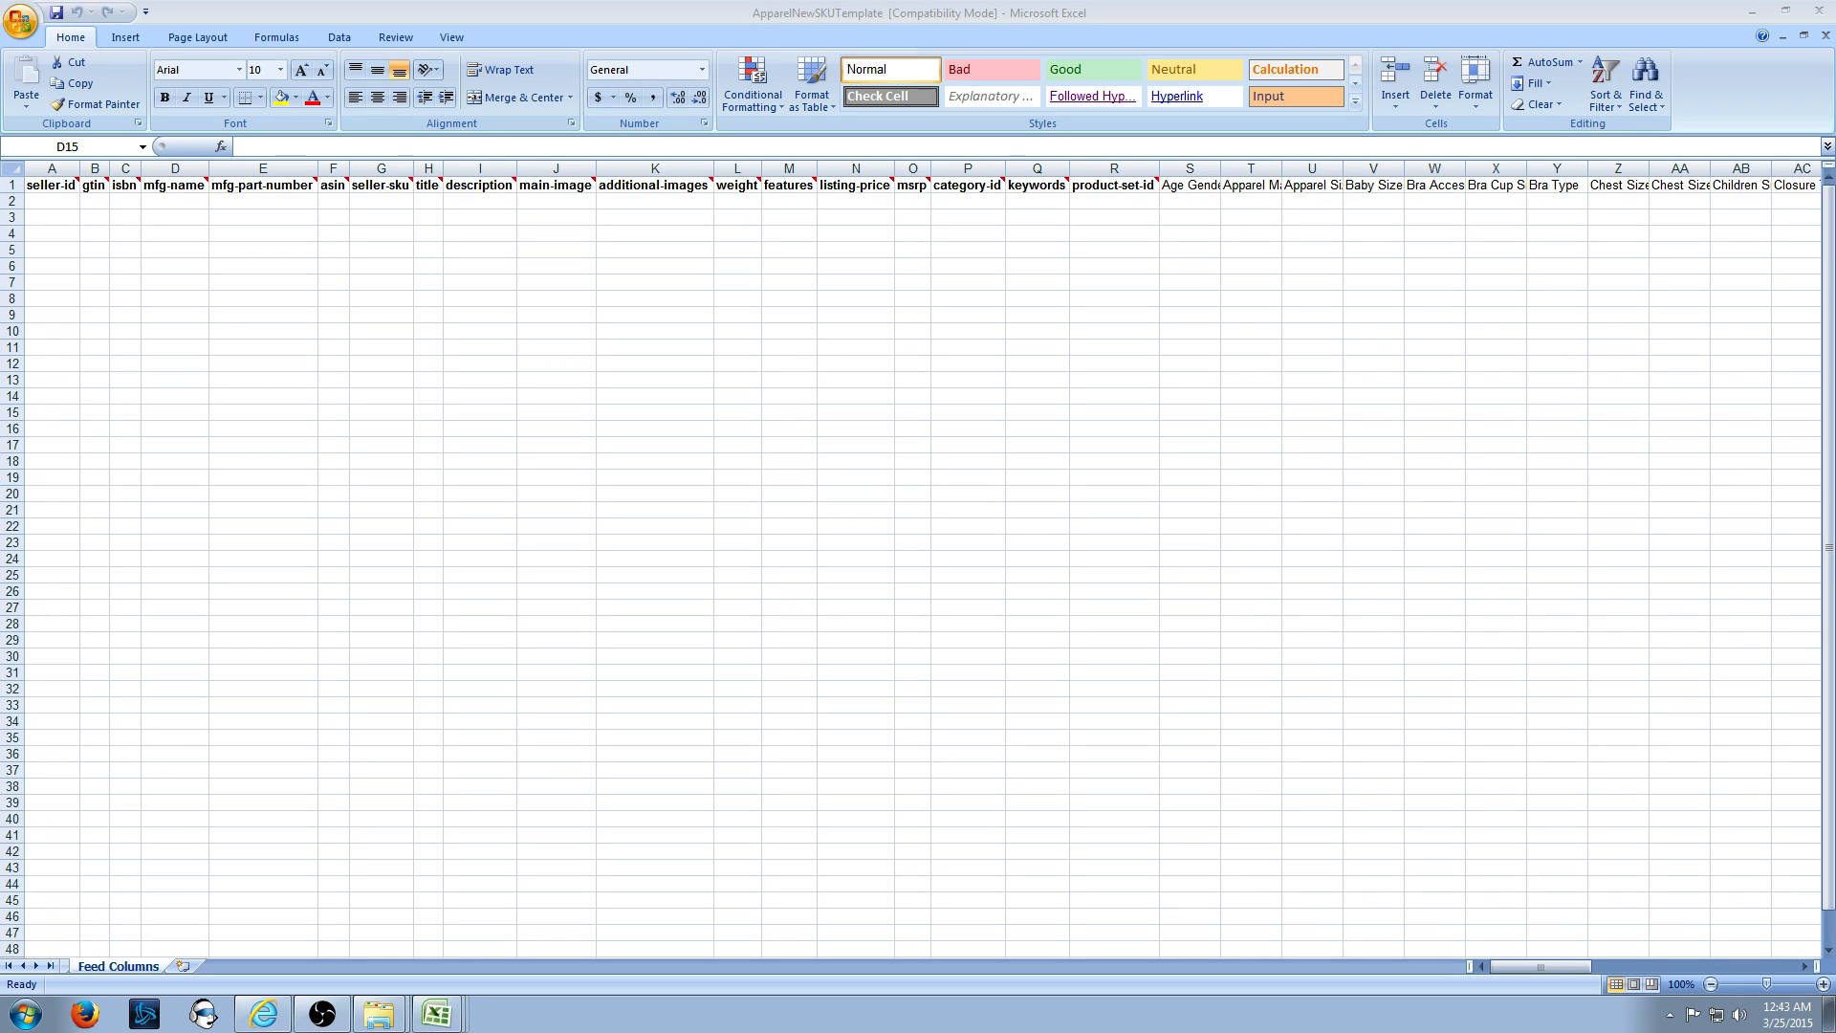
pyautogui.click(1124, 8)
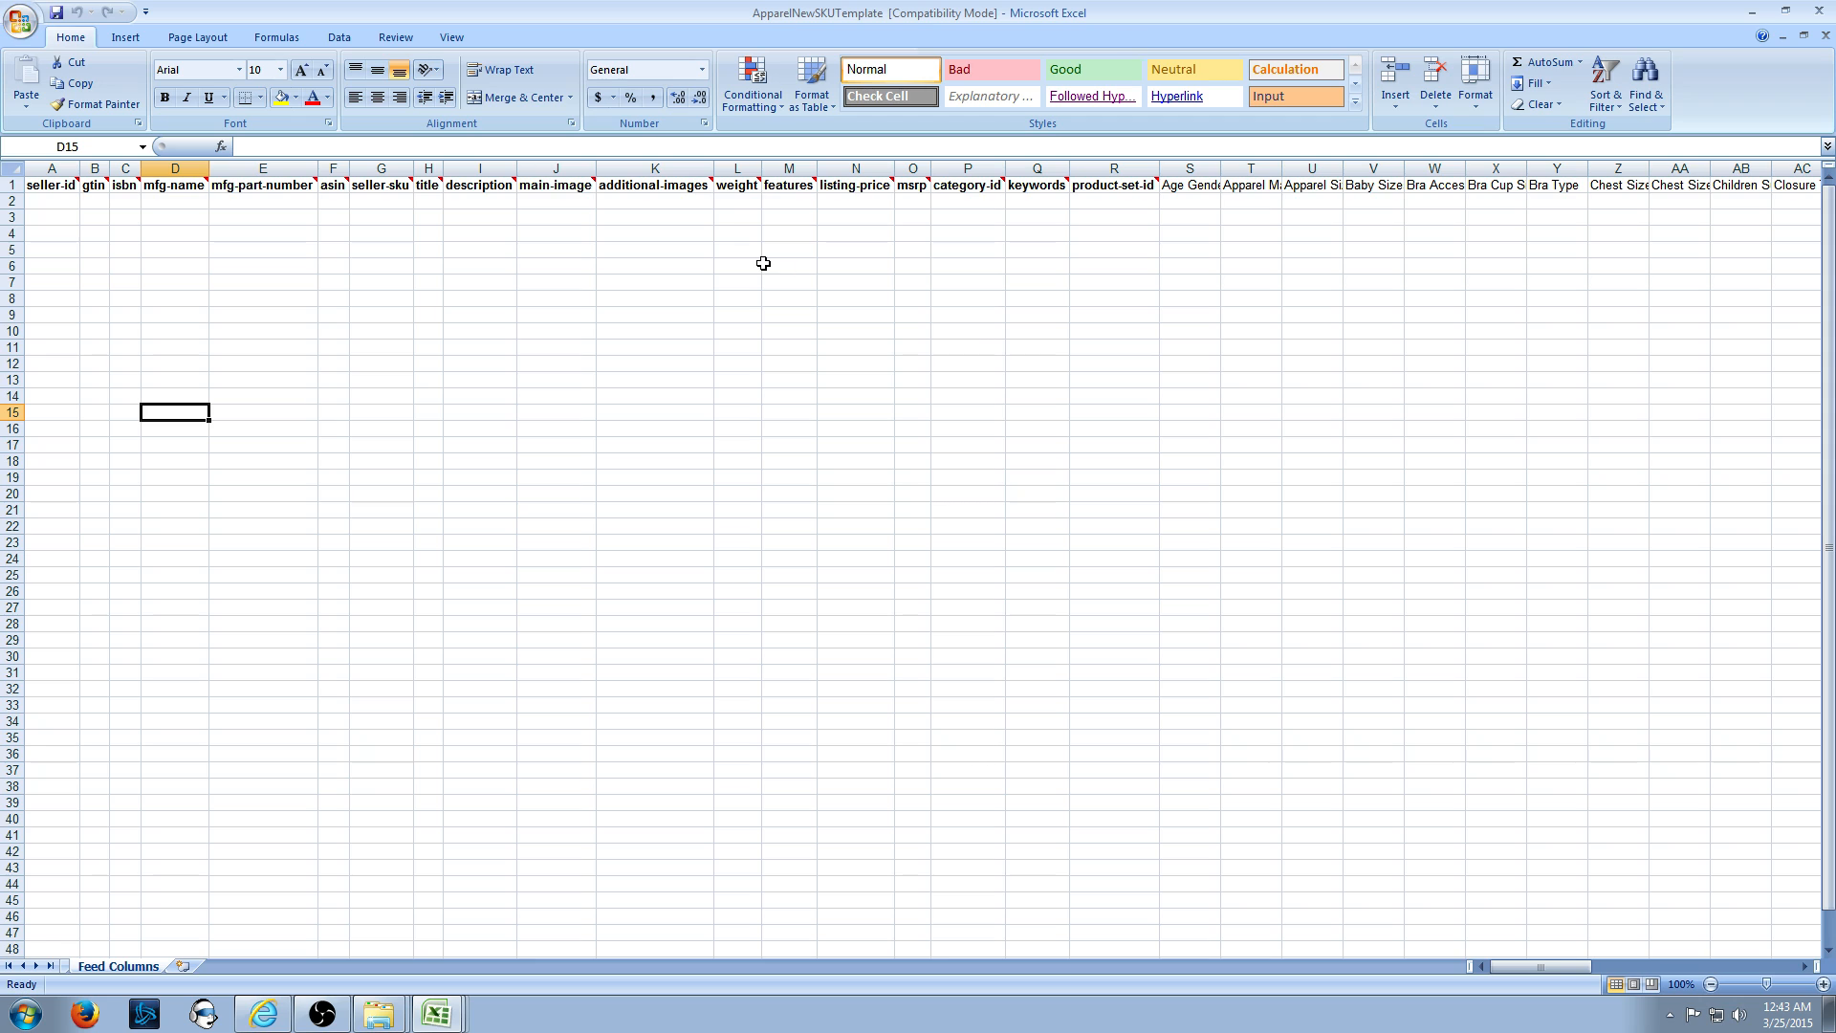
# - Select cell A2 under seller-id, then restore the workbook window to normal size
pyautogui.click(189, 266)
pyautogui.click(56, 202)
pyautogui.moveTo(58, 189)
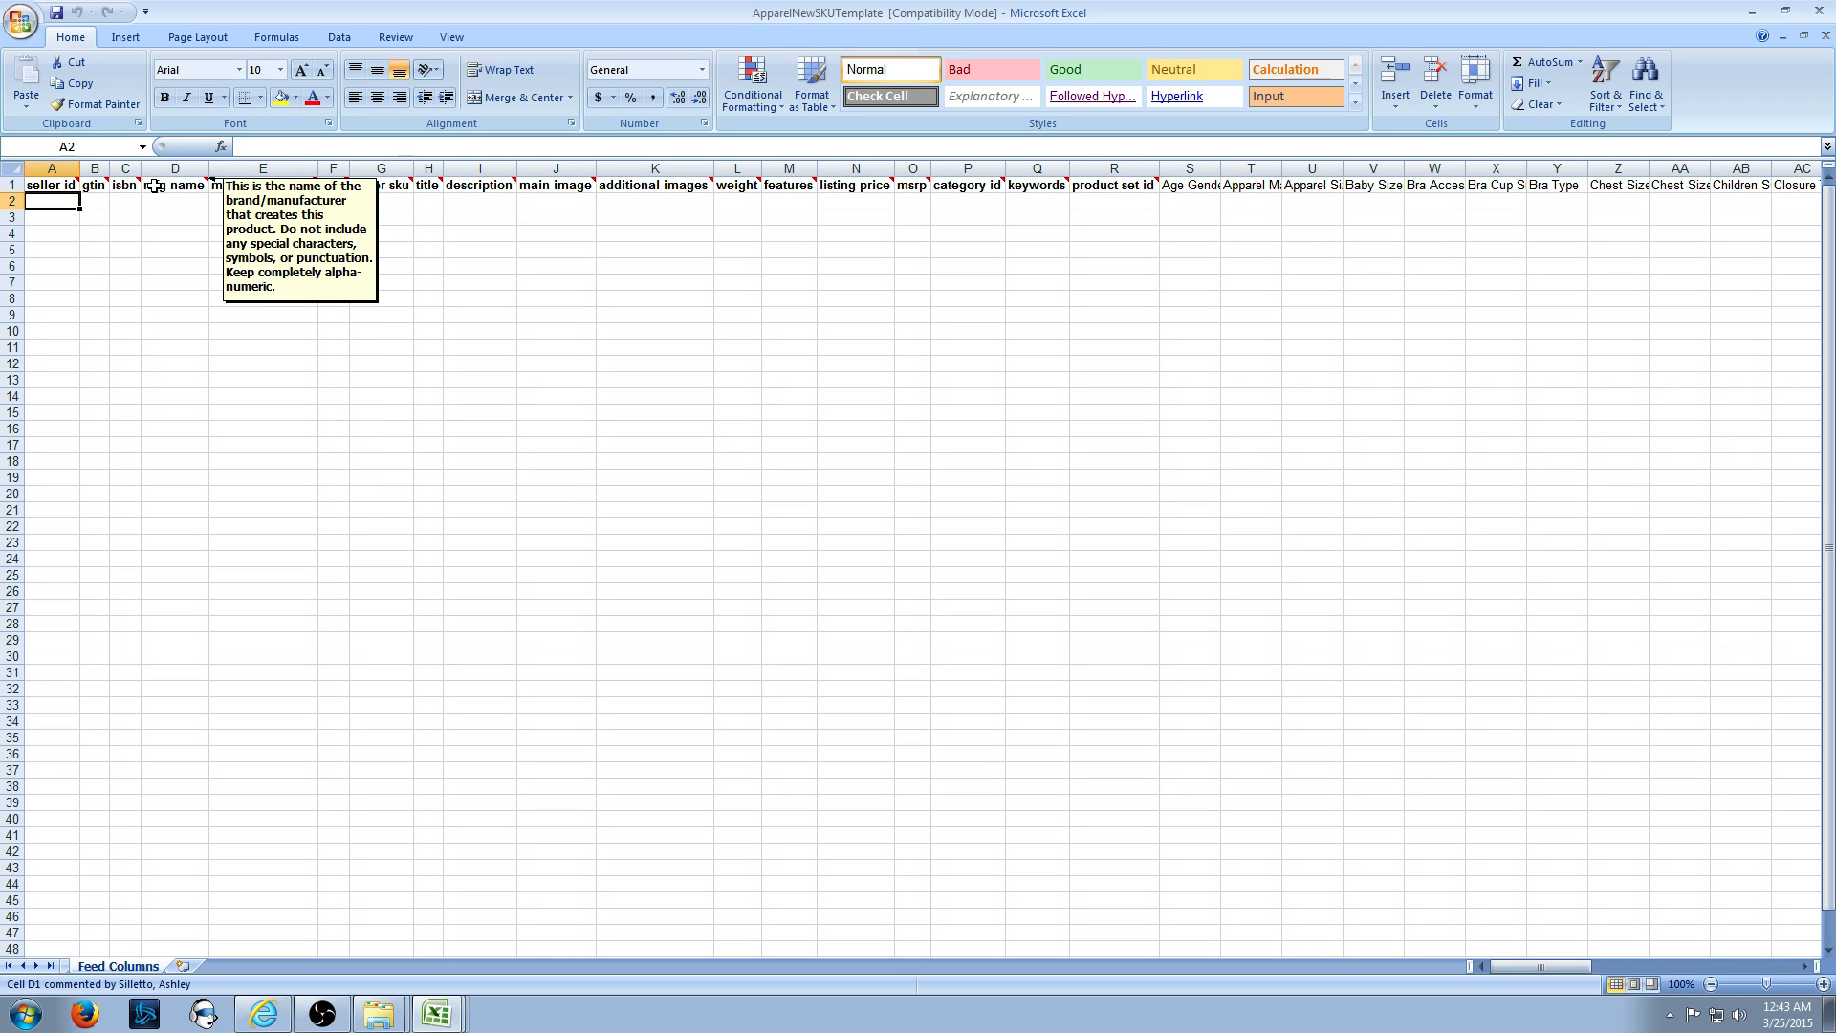
pyautogui.click(1786, 11)
pyautogui.moveTo(1088, 111); pyautogui.dragTo(1071, 157)
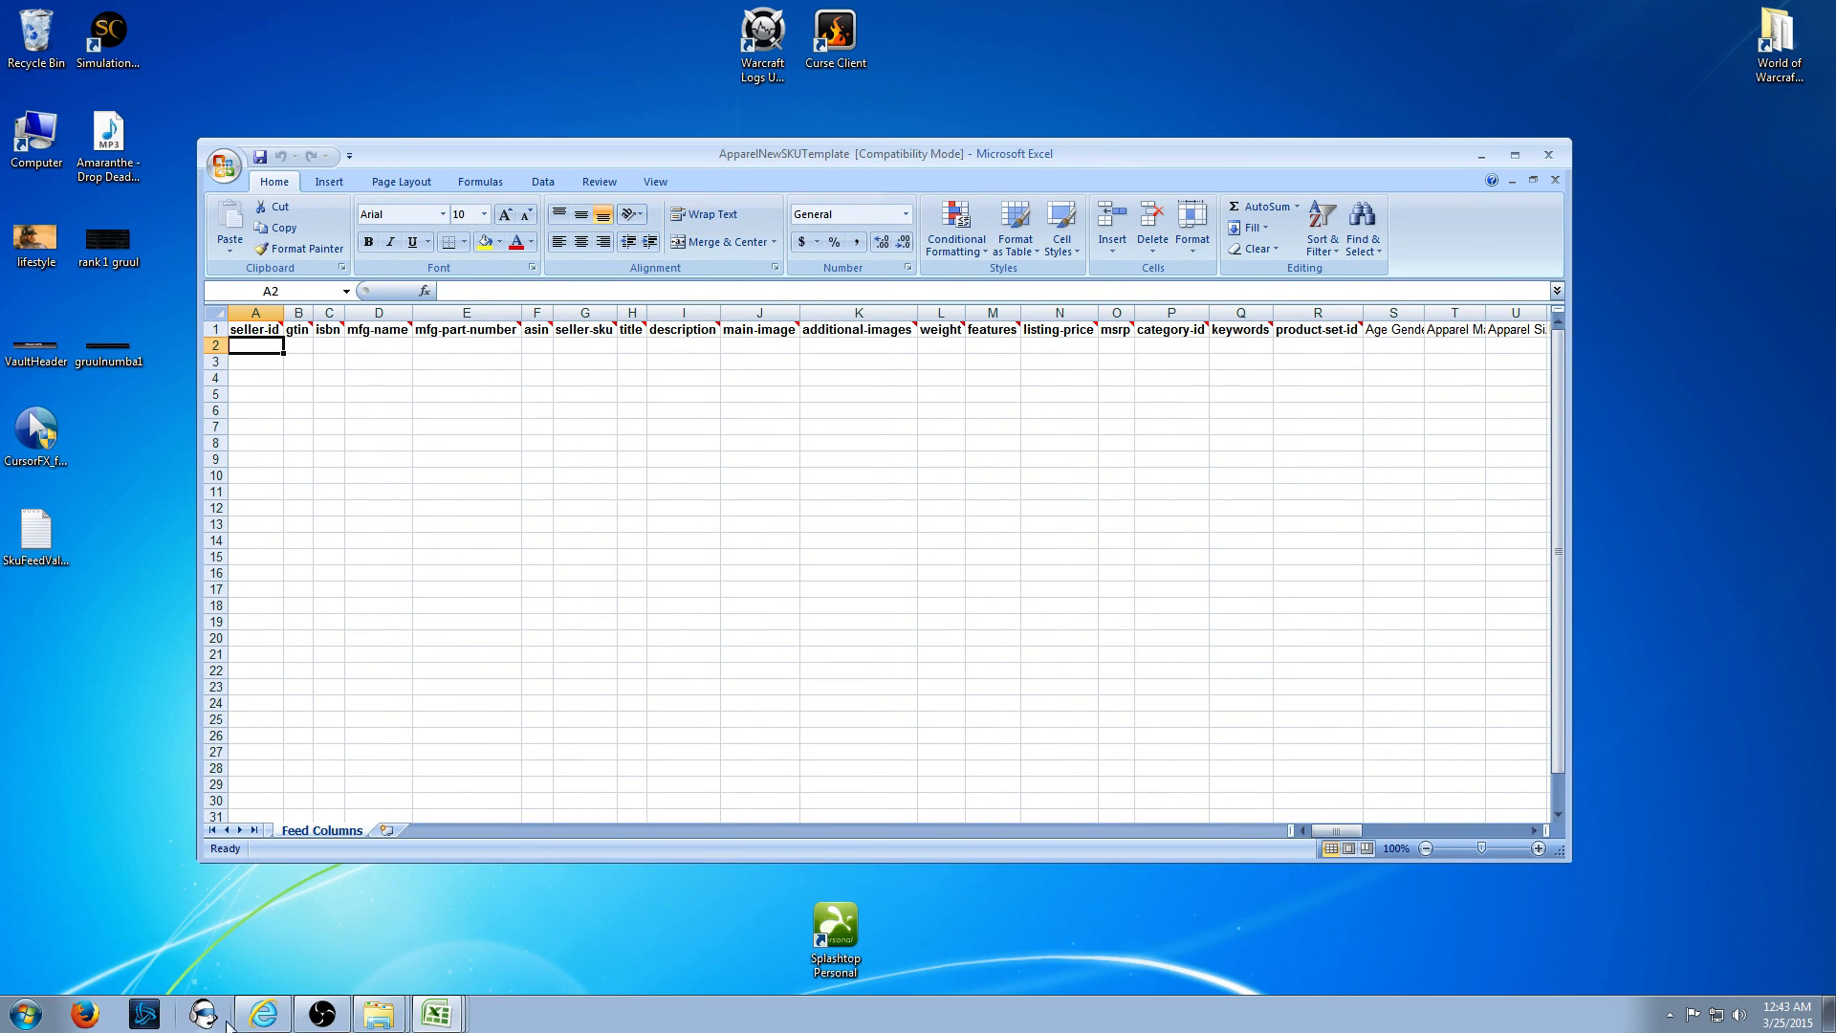
# - Open and scroll through the New SKU Feed Specifications document
pyautogui.click(263, 1014)
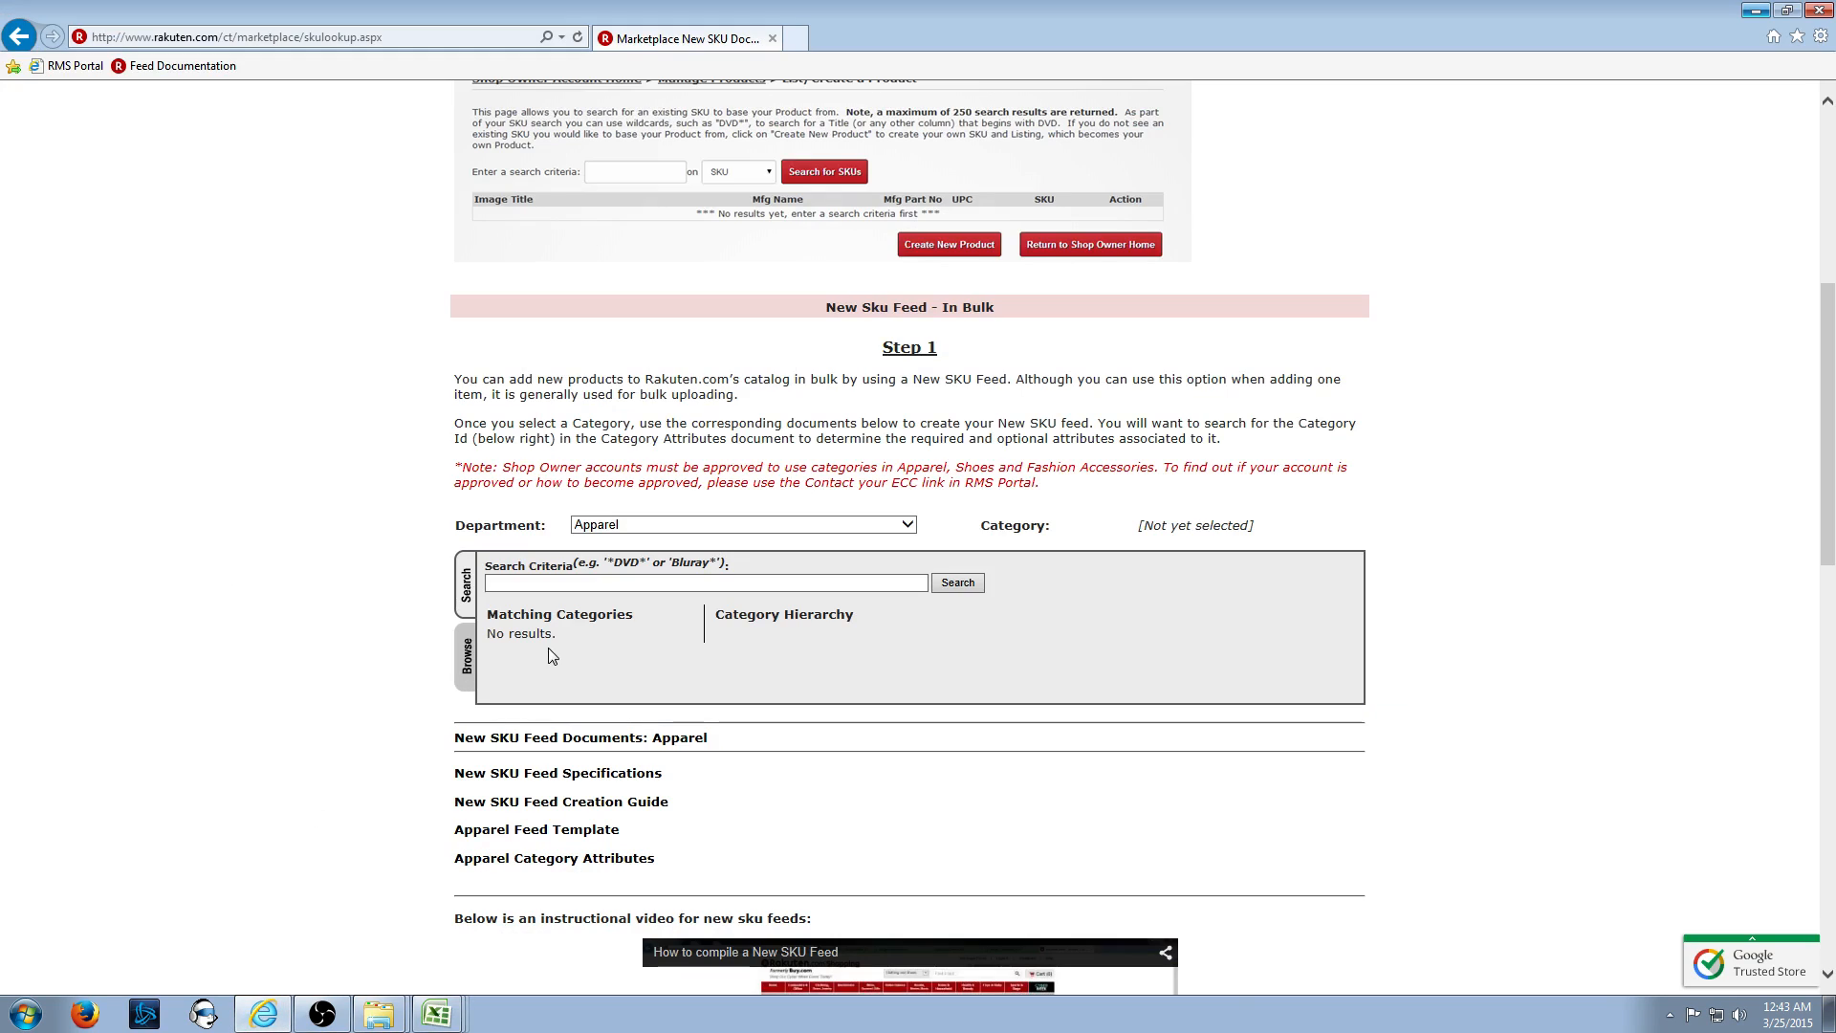
pyautogui.moveTo(652, 777)
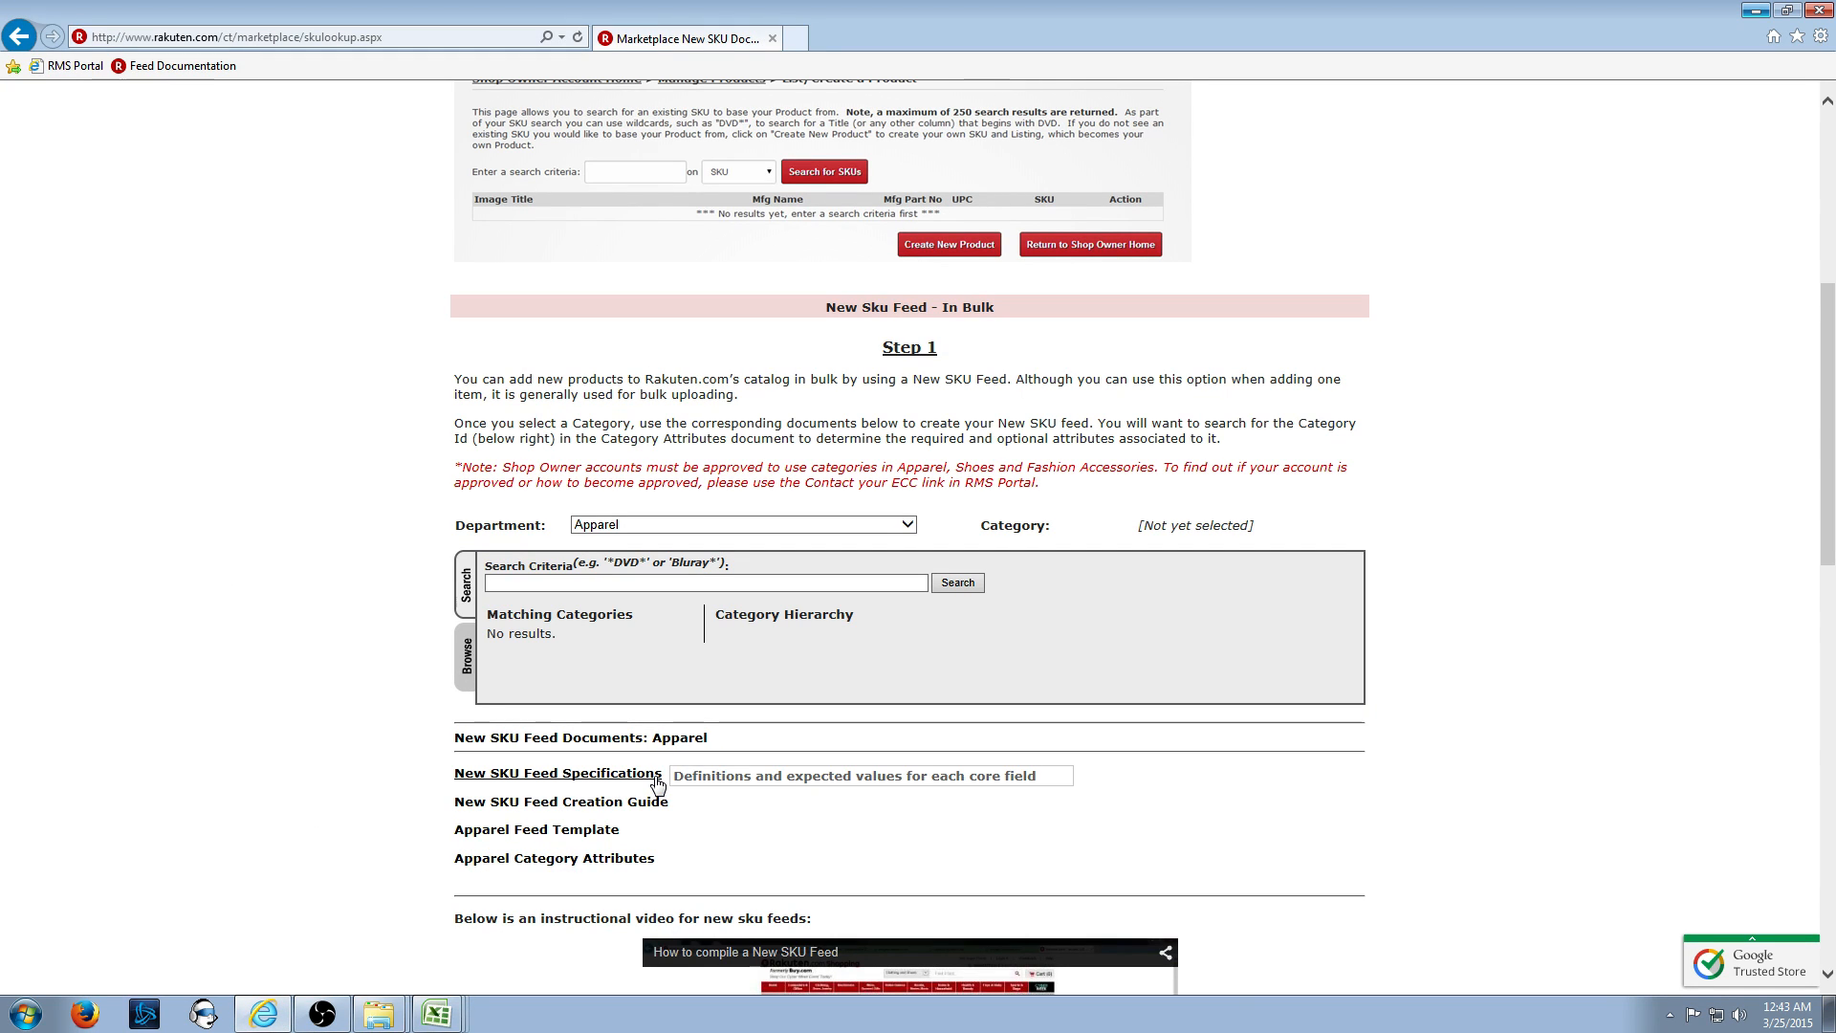
pyautogui.click(656, 776)
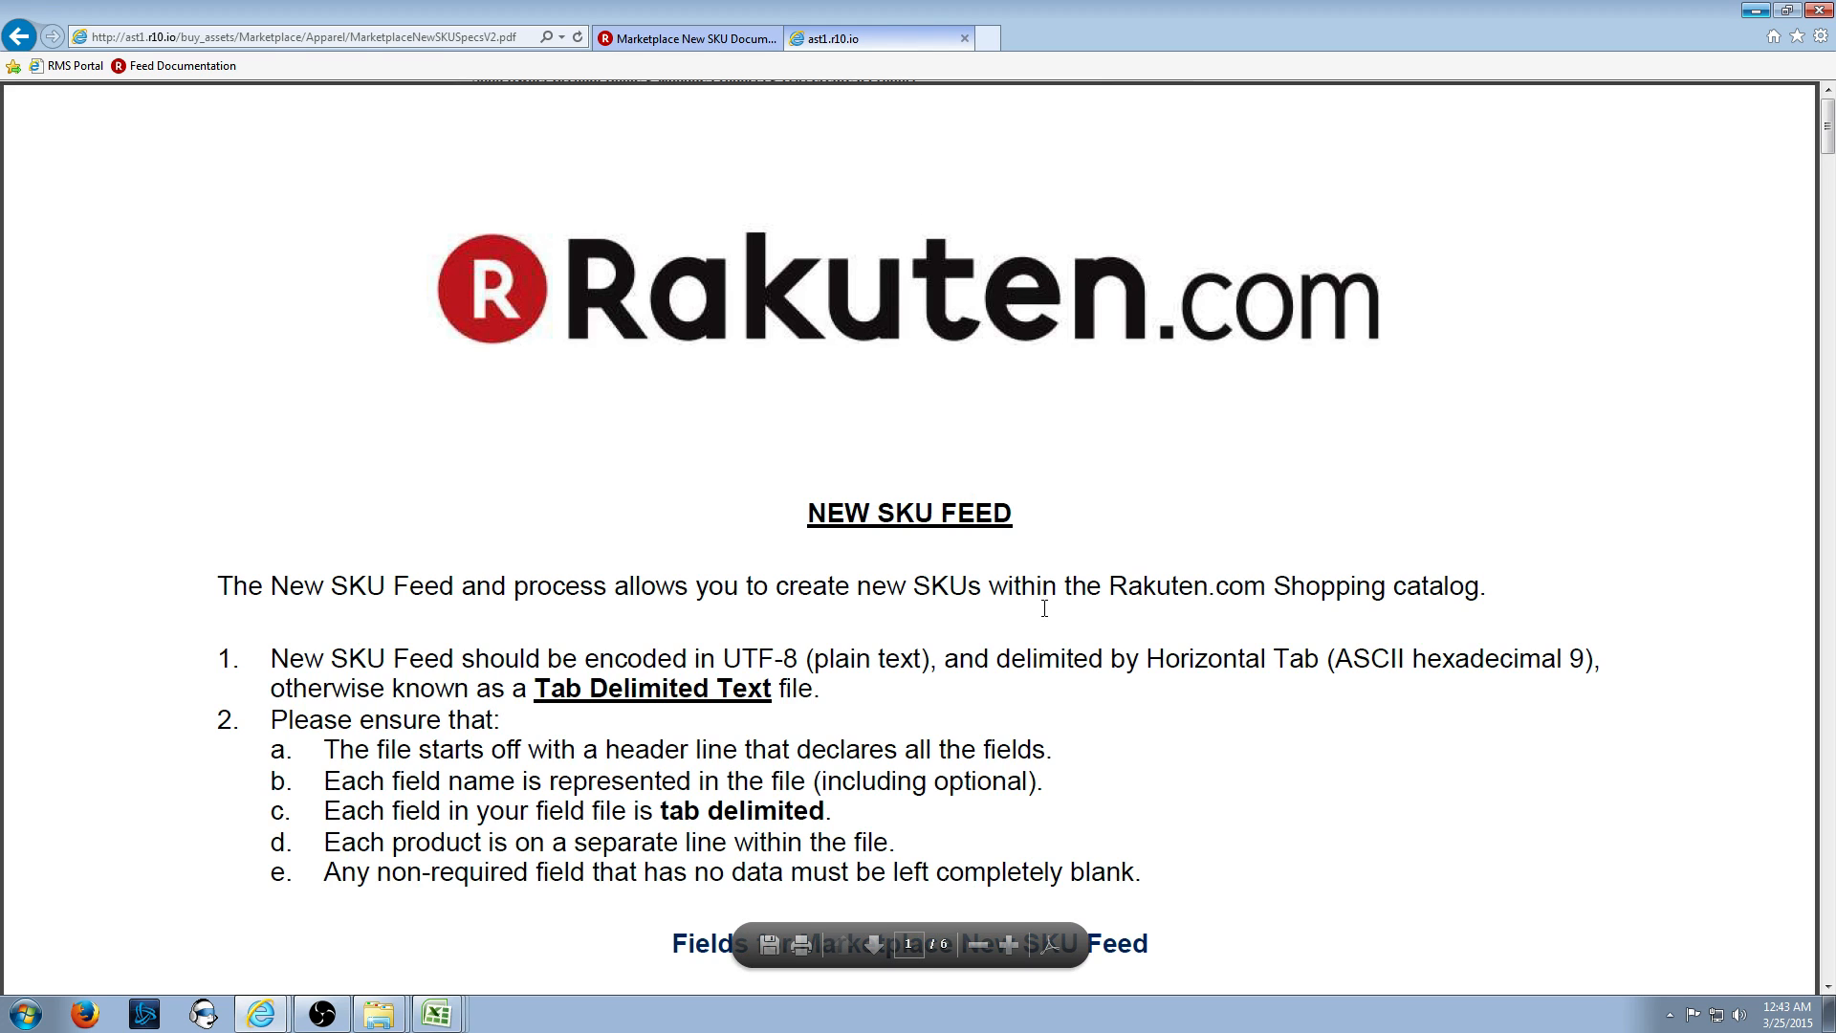
pyautogui.scroll(-3, 1046, 612)
pyautogui.scroll(-1, 538, 692)
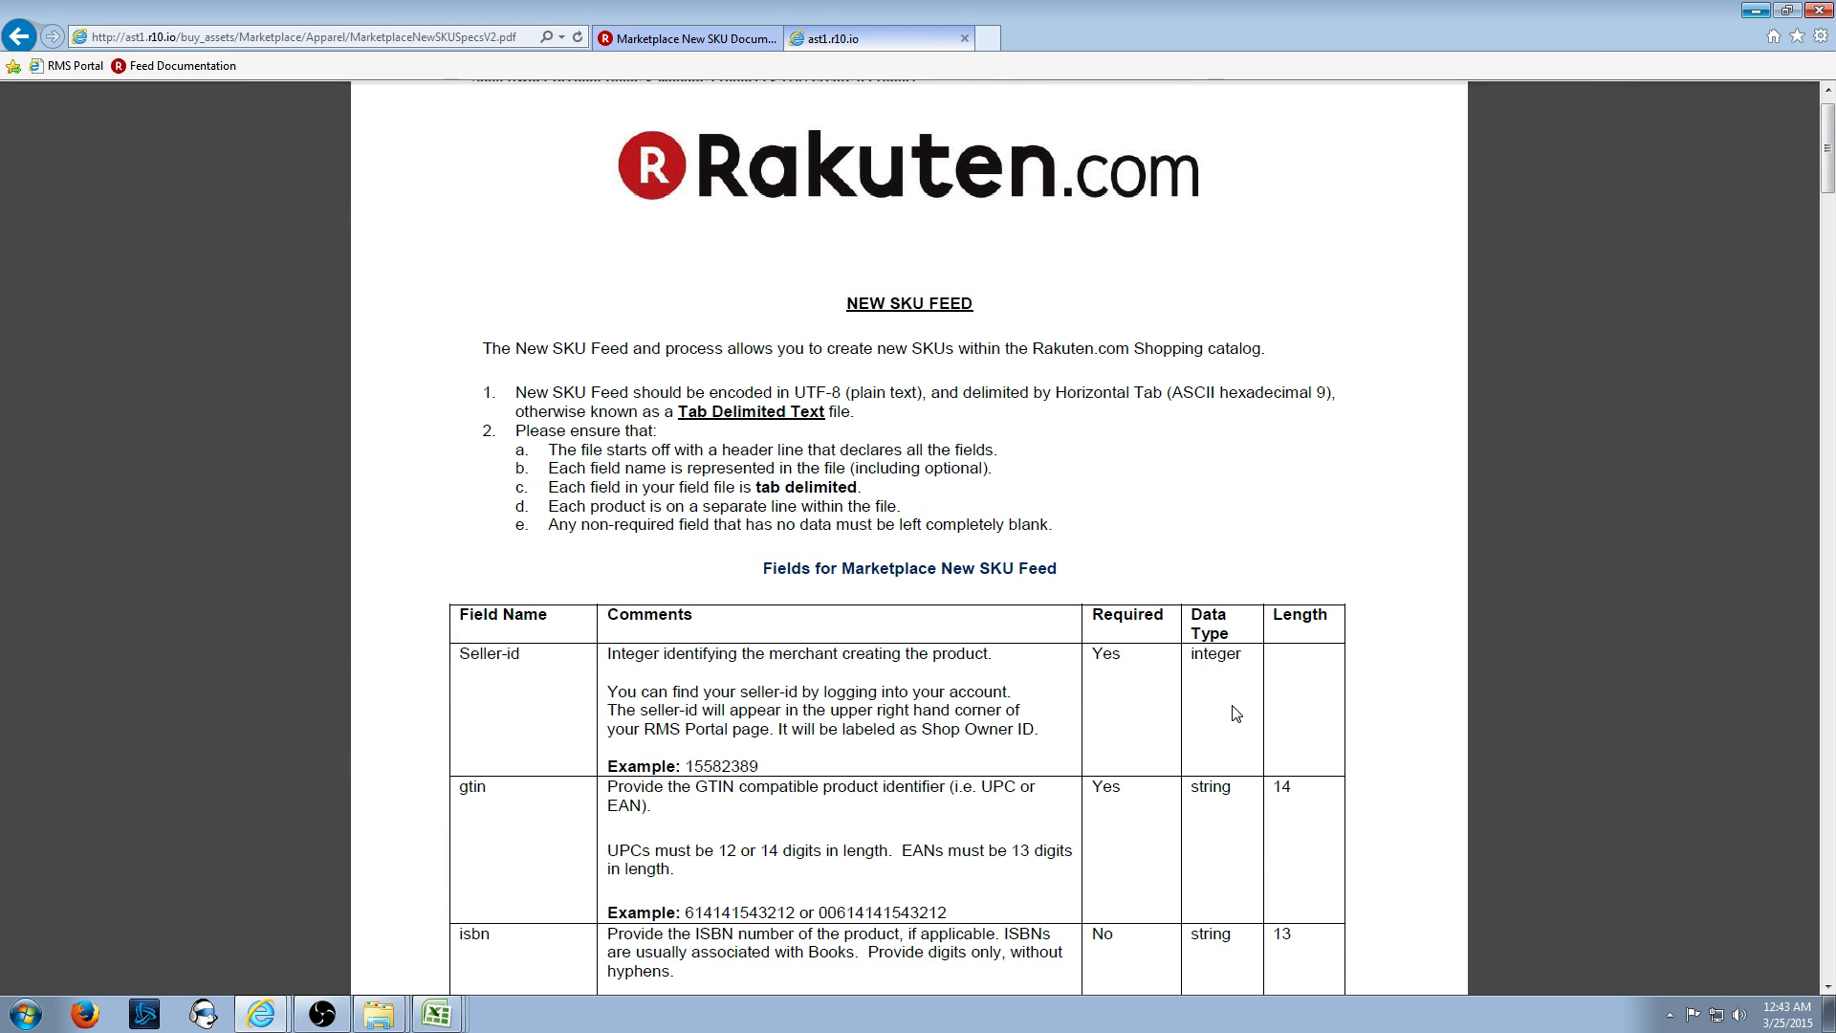
pyautogui.scroll(-2, 1233, 712)
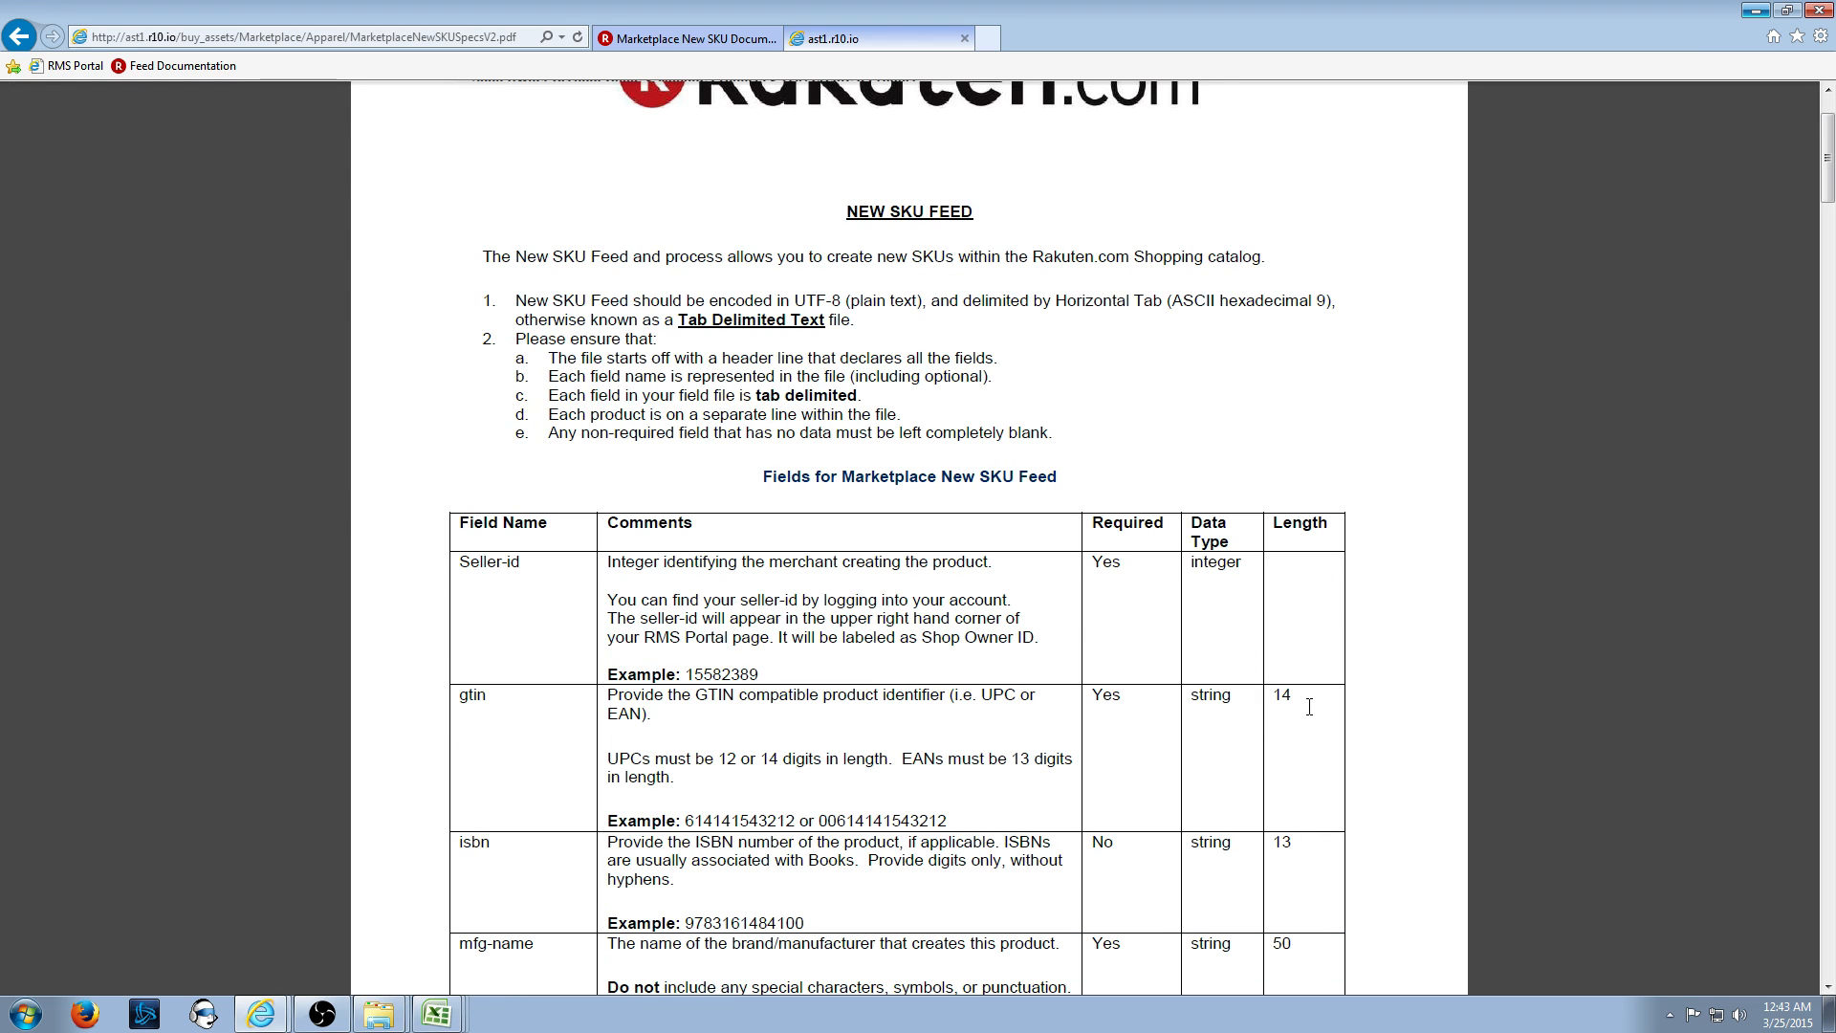
pyautogui.scroll(-6, 1309, 707)
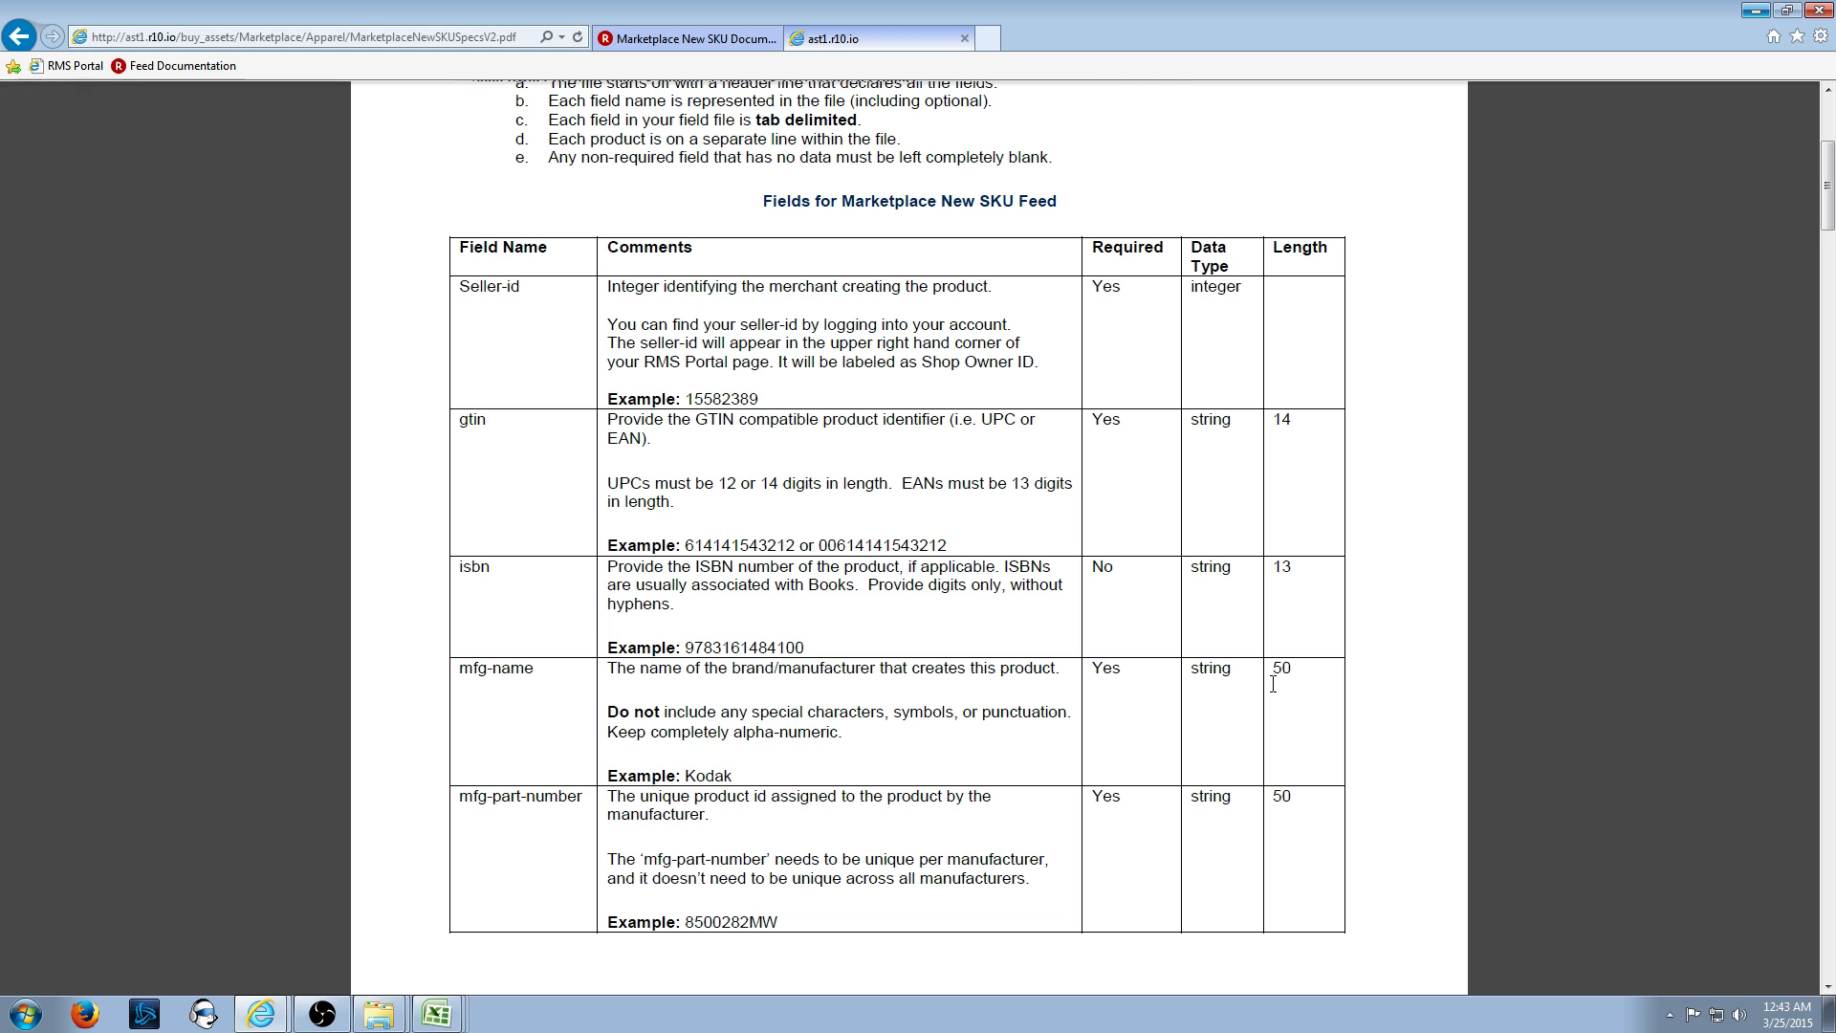
pyautogui.scroll(-8, 1300, 598)
pyautogui.scroll(11, 1316, 574)
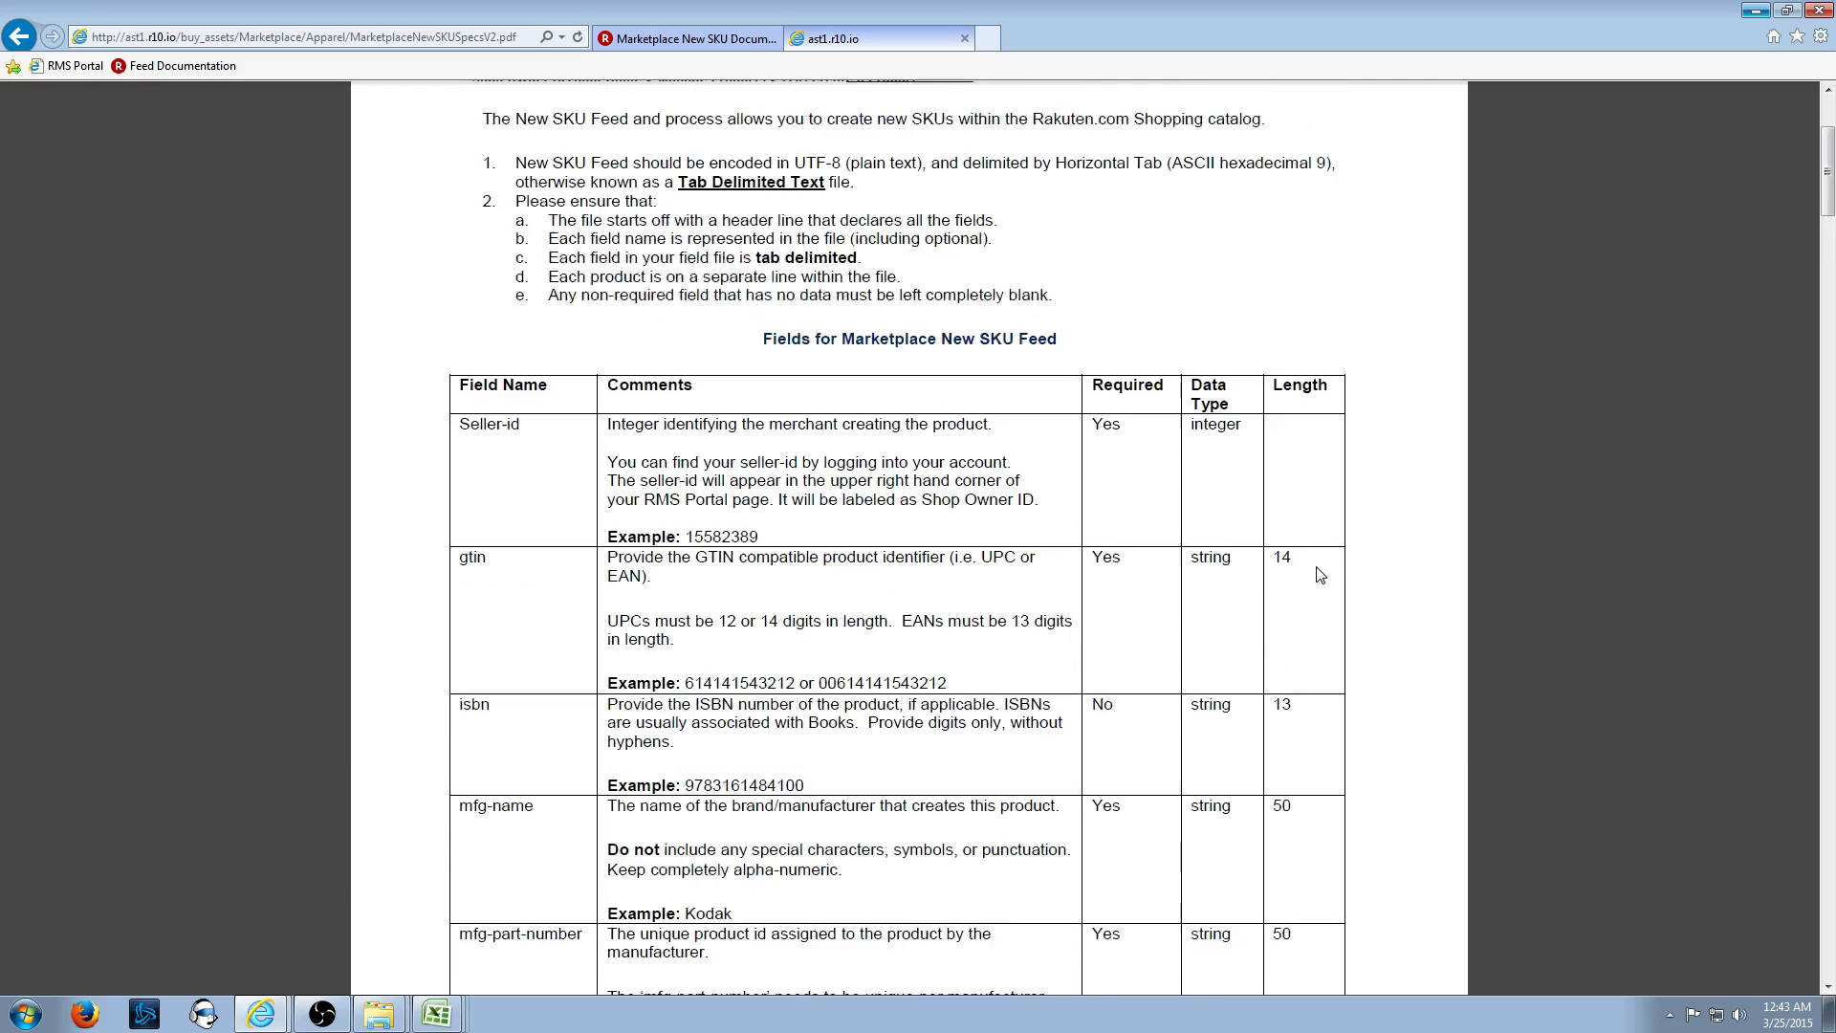
pyautogui.scroll(4, 1315, 574)
# - Open the Apparel Category Attributes taxonomy PDF in a tab and return to the SKU documents page
pyautogui.click(696, 38)
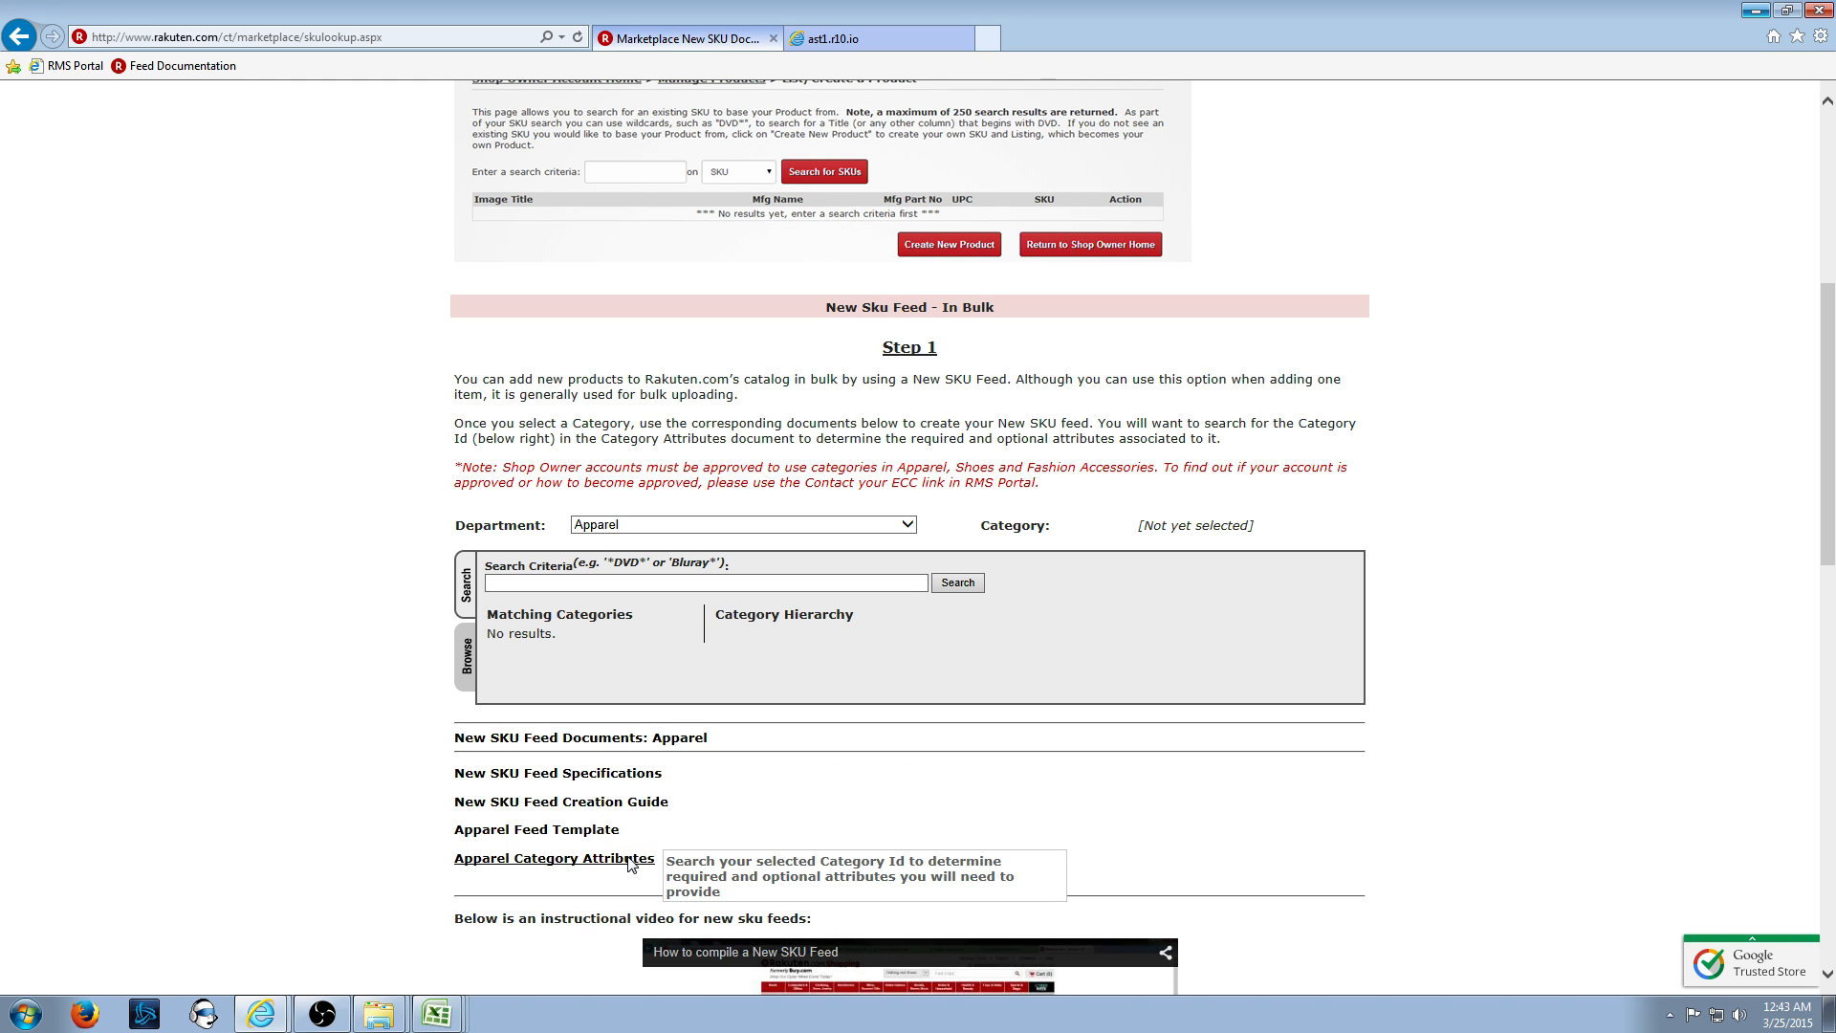
pyautogui.click(619, 859)
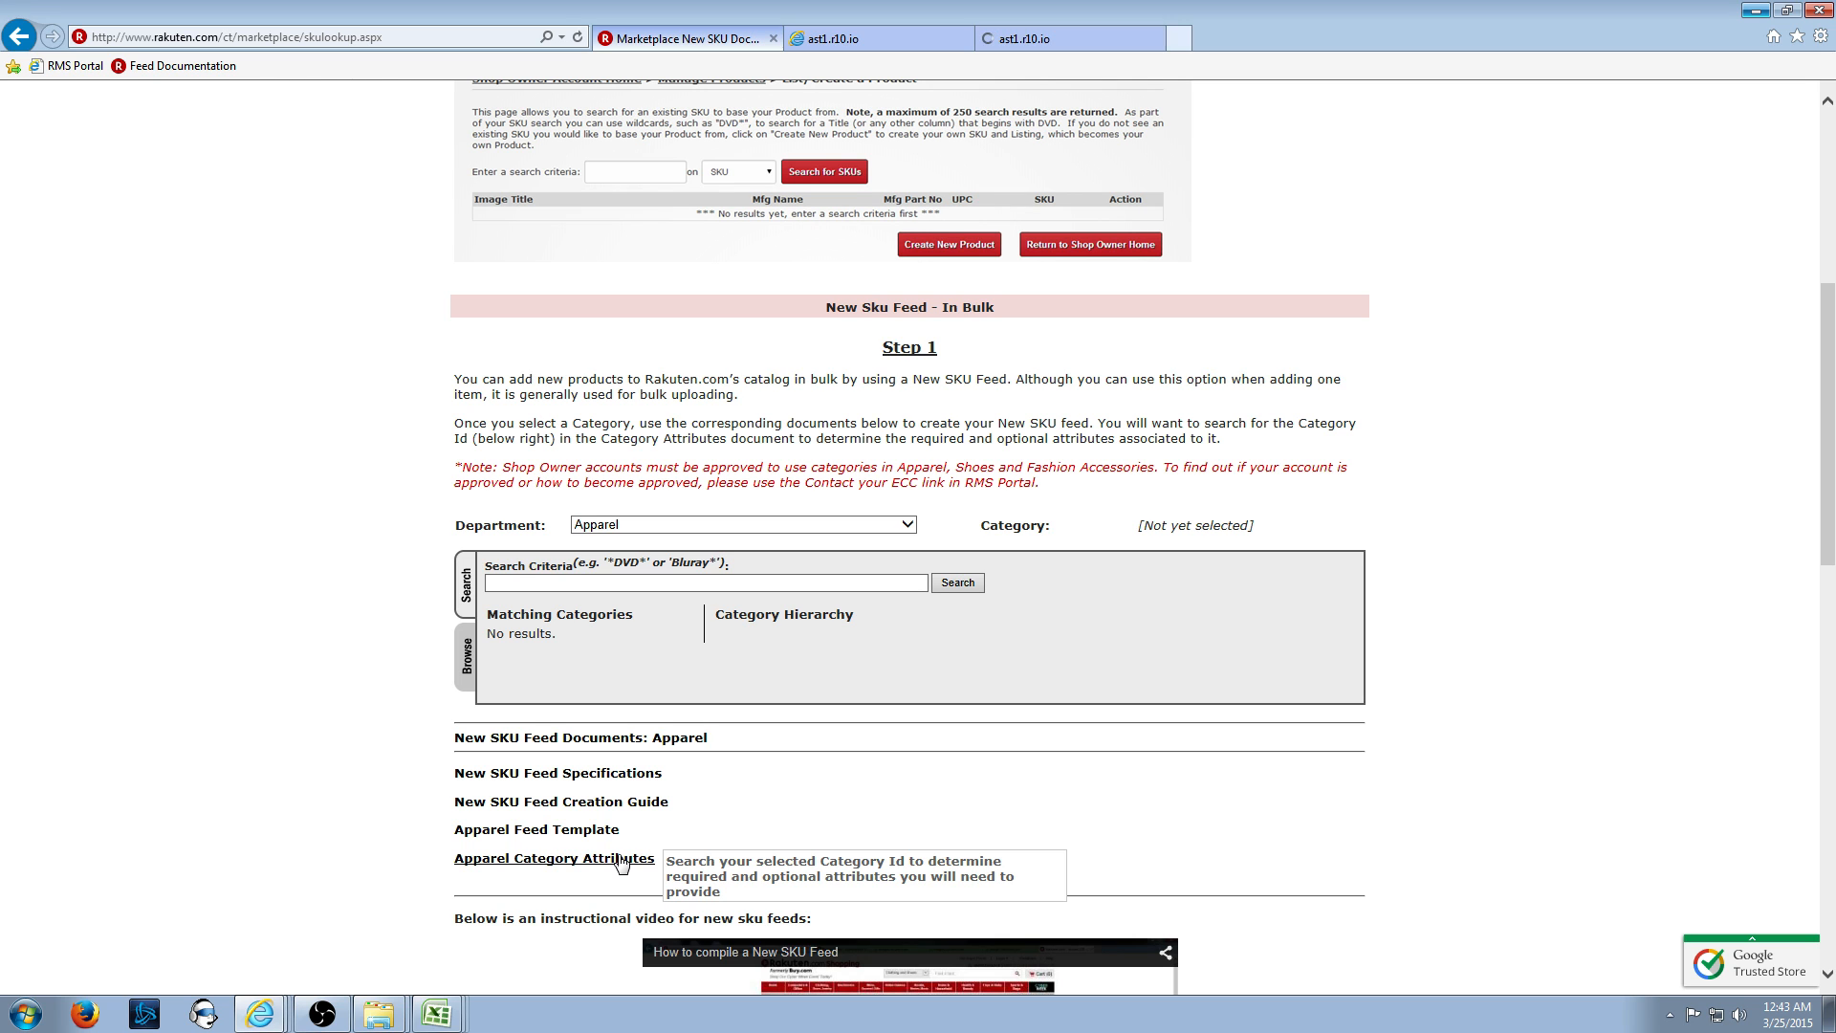
pyautogui.click(617, 859)
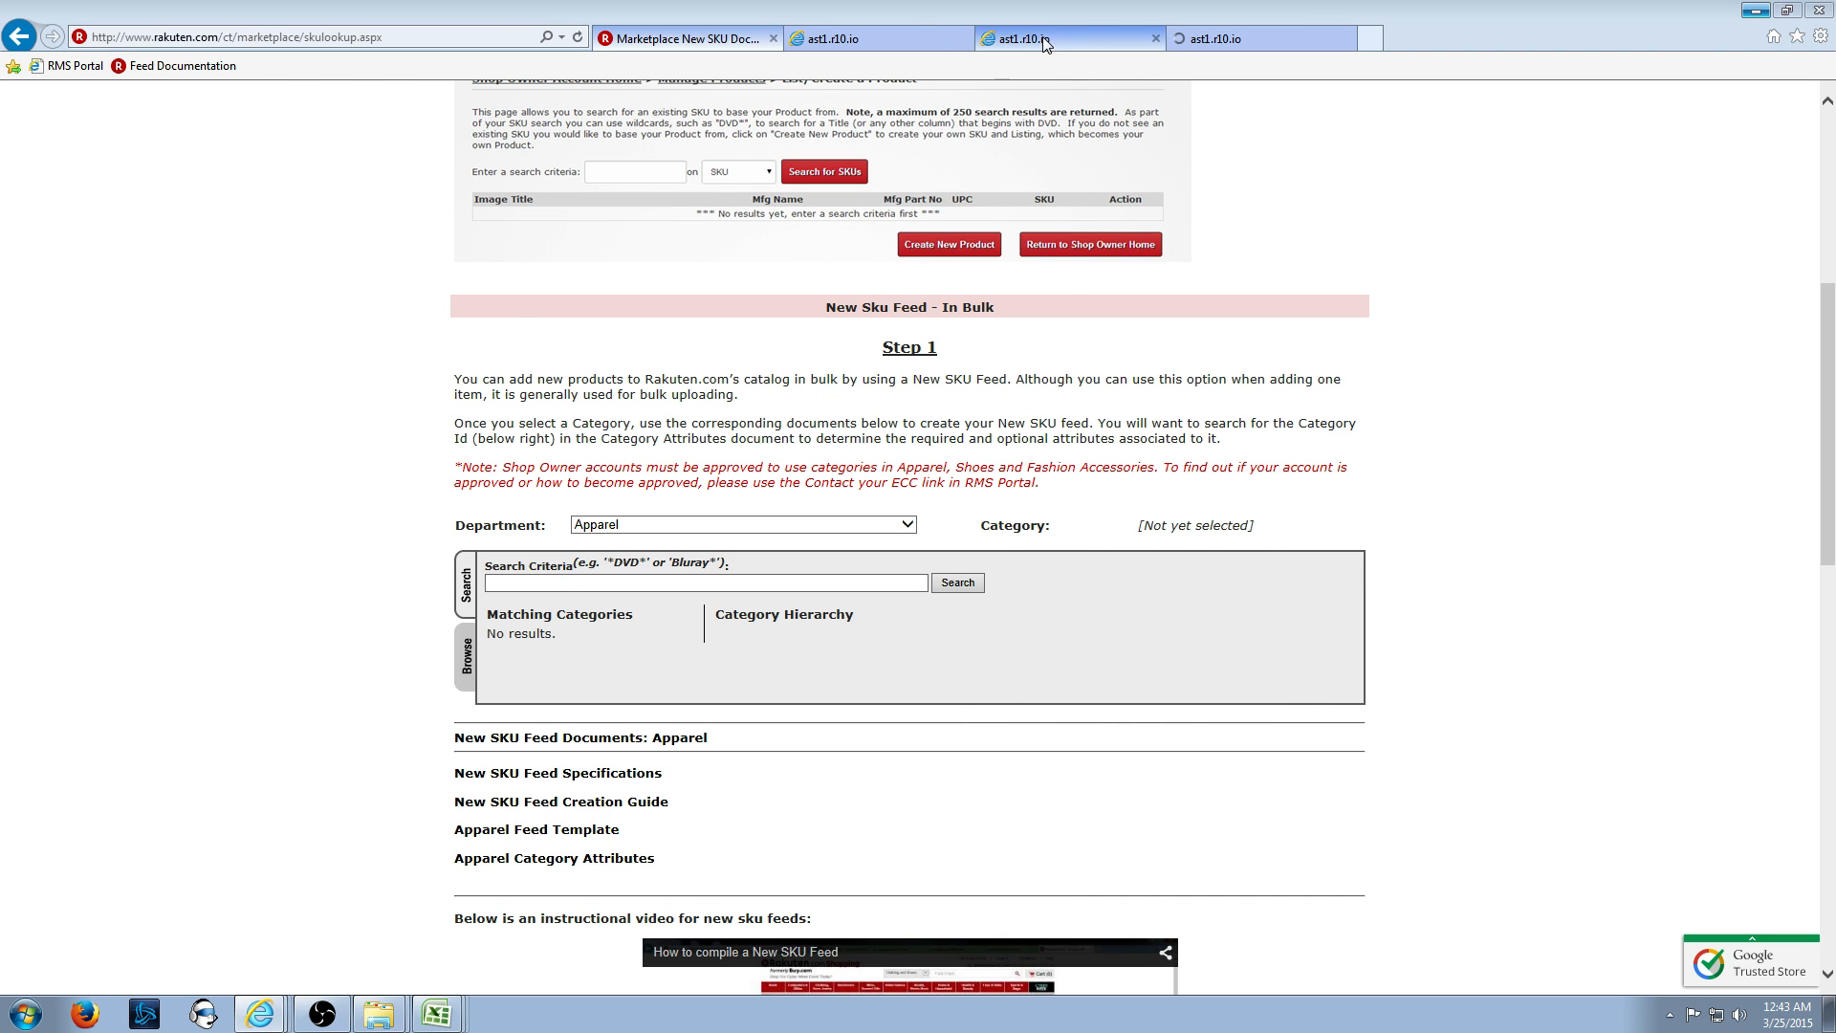
pyautogui.click(1244, 37)
pyautogui.hotkey('ctrl', 'Tab')
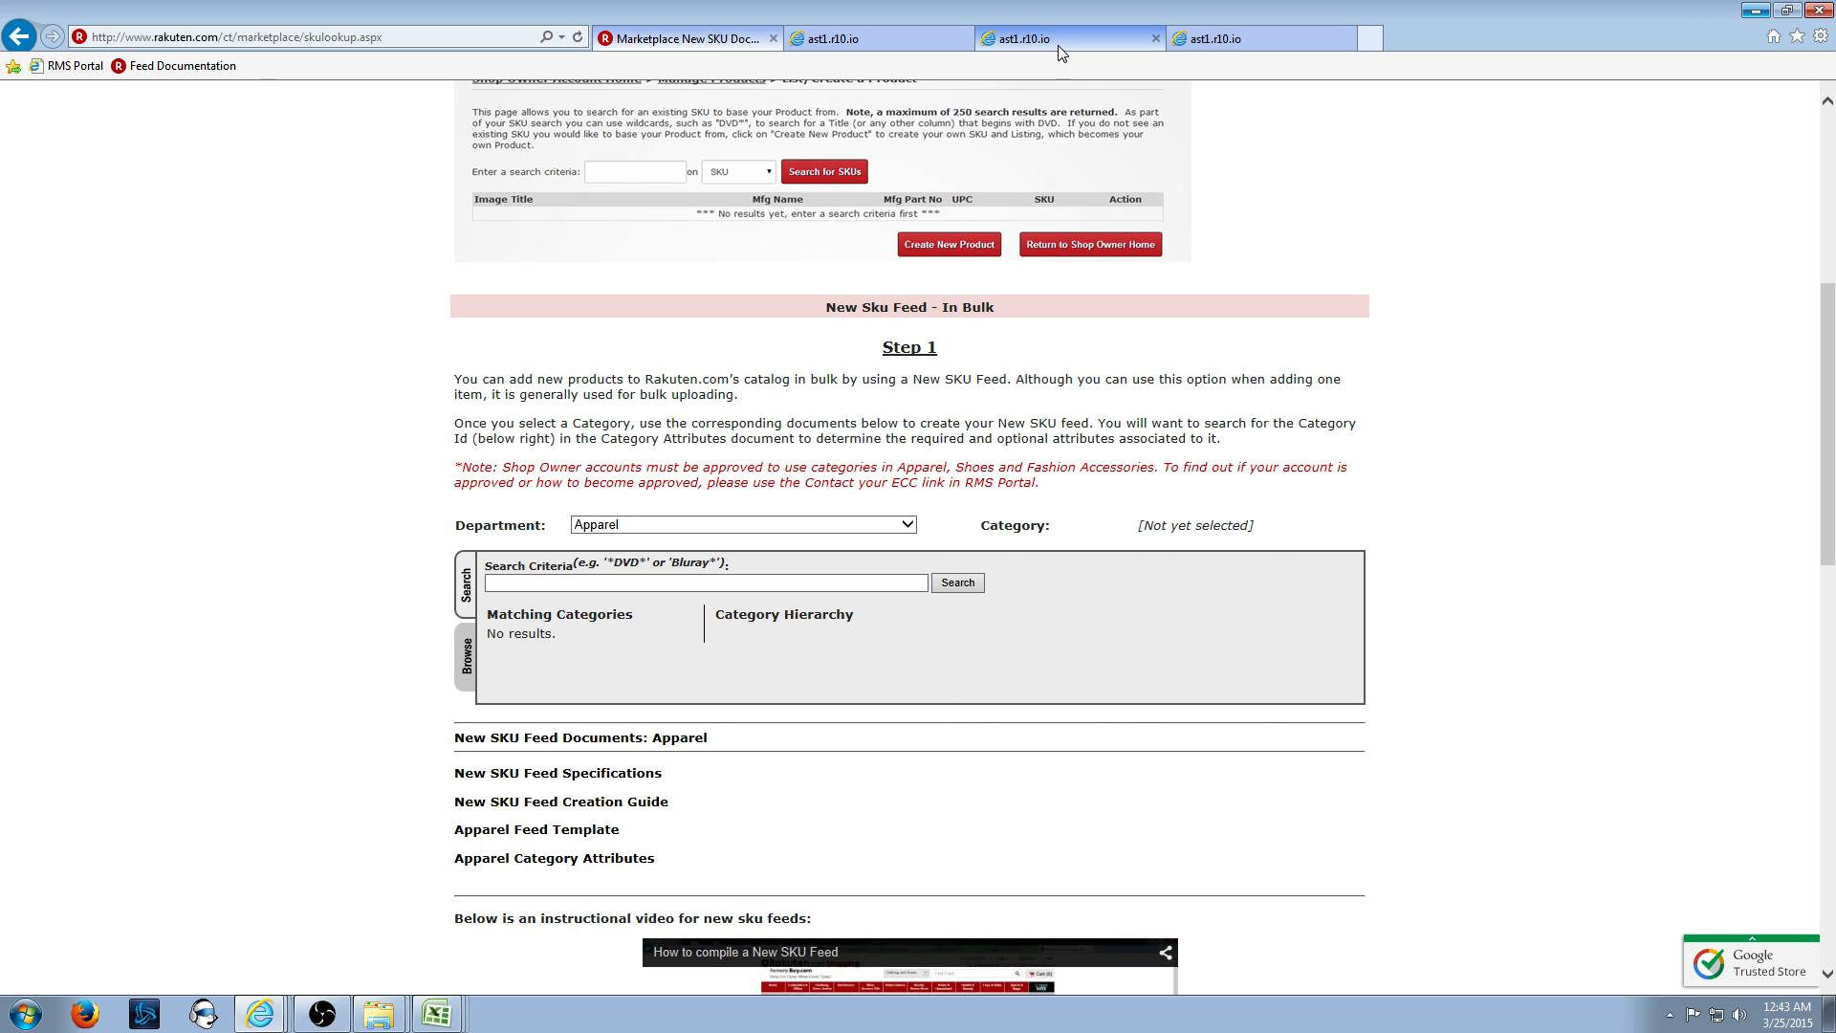
pyautogui.click(1058, 46)
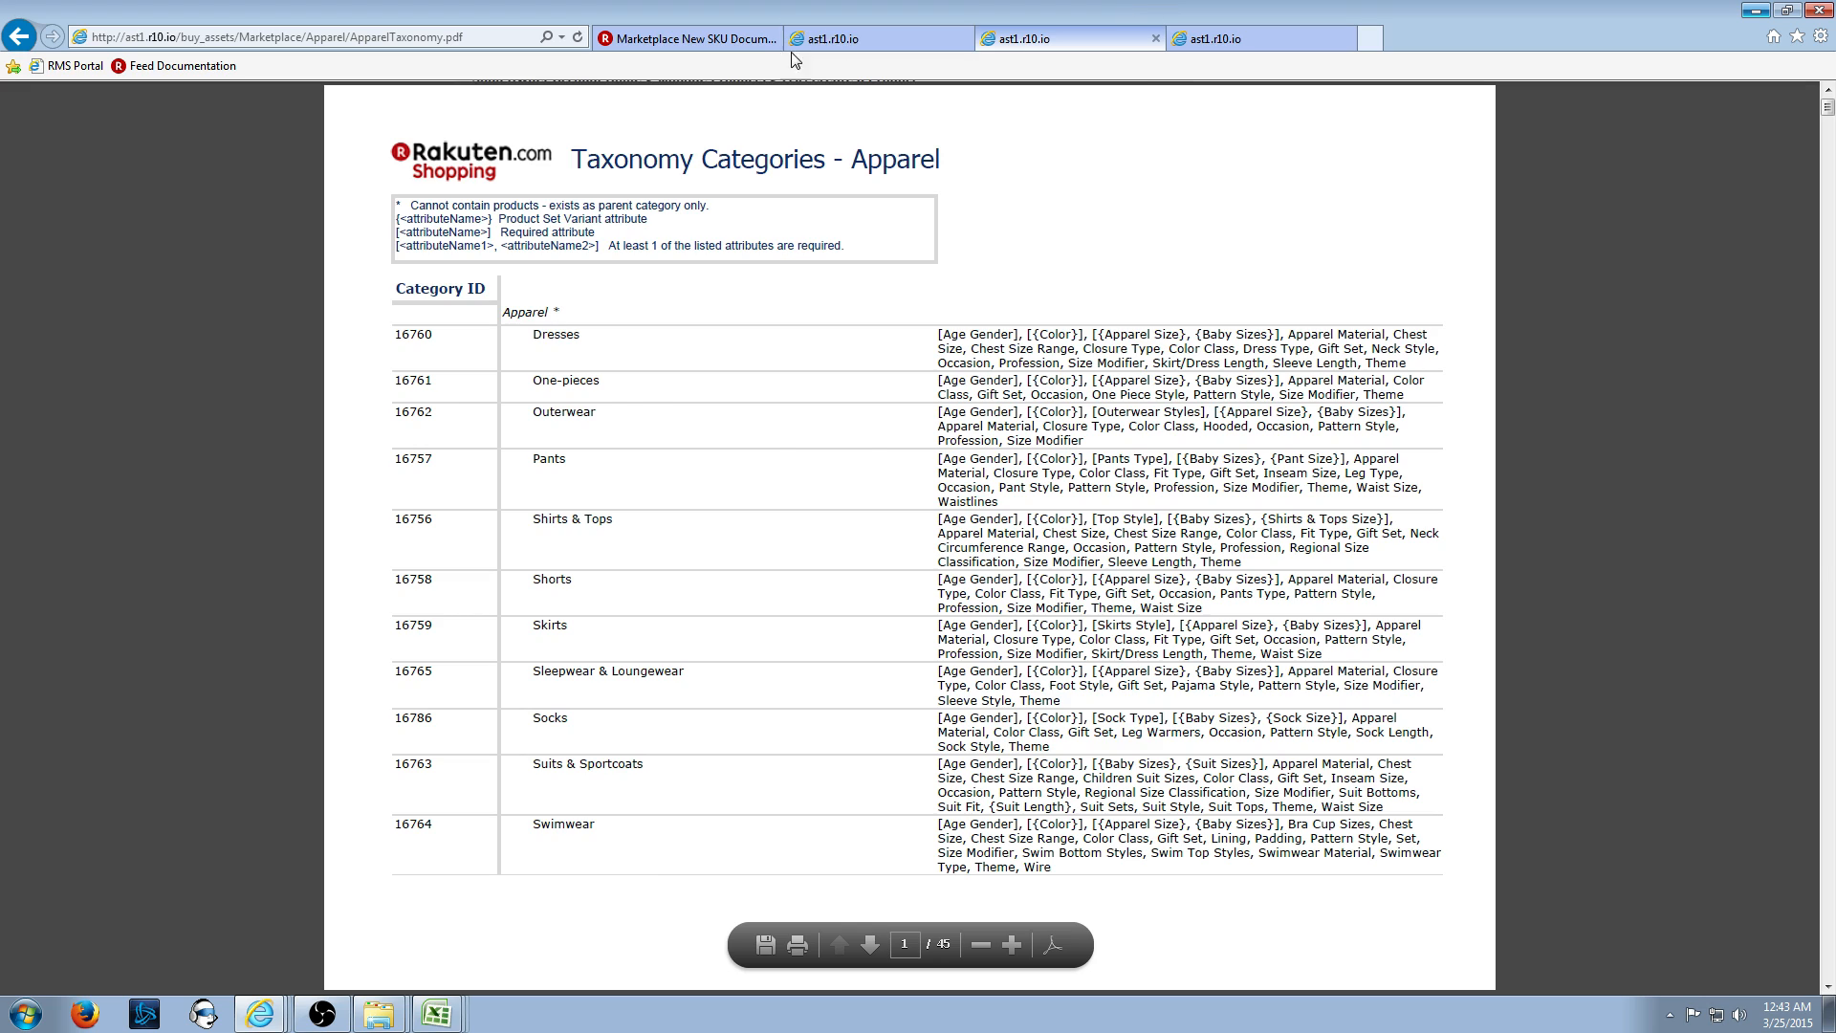
pyautogui.click(727, 40)
# - Check the Excel template, then bring the browser back and scroll to the top
pyautogui.click(440, 1015)
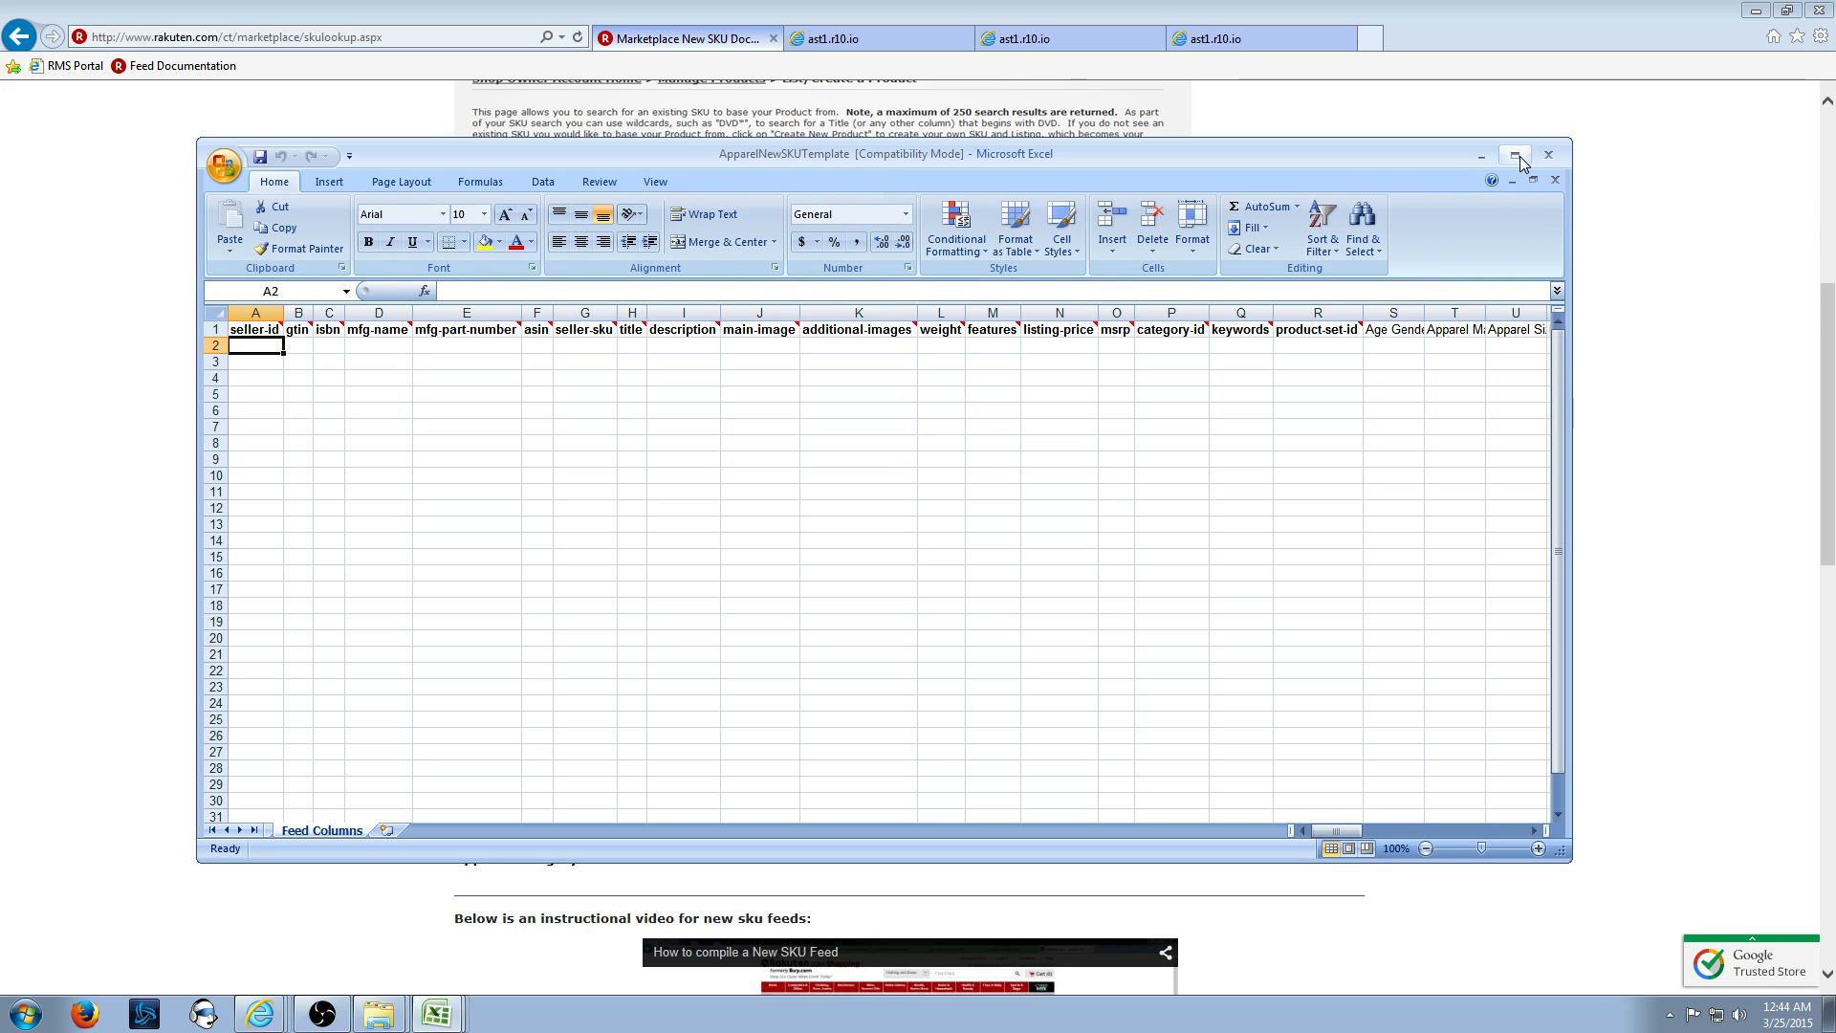
pyautogui.moveTo(1251, 156); pyautogui.dragTo(1244, 150)
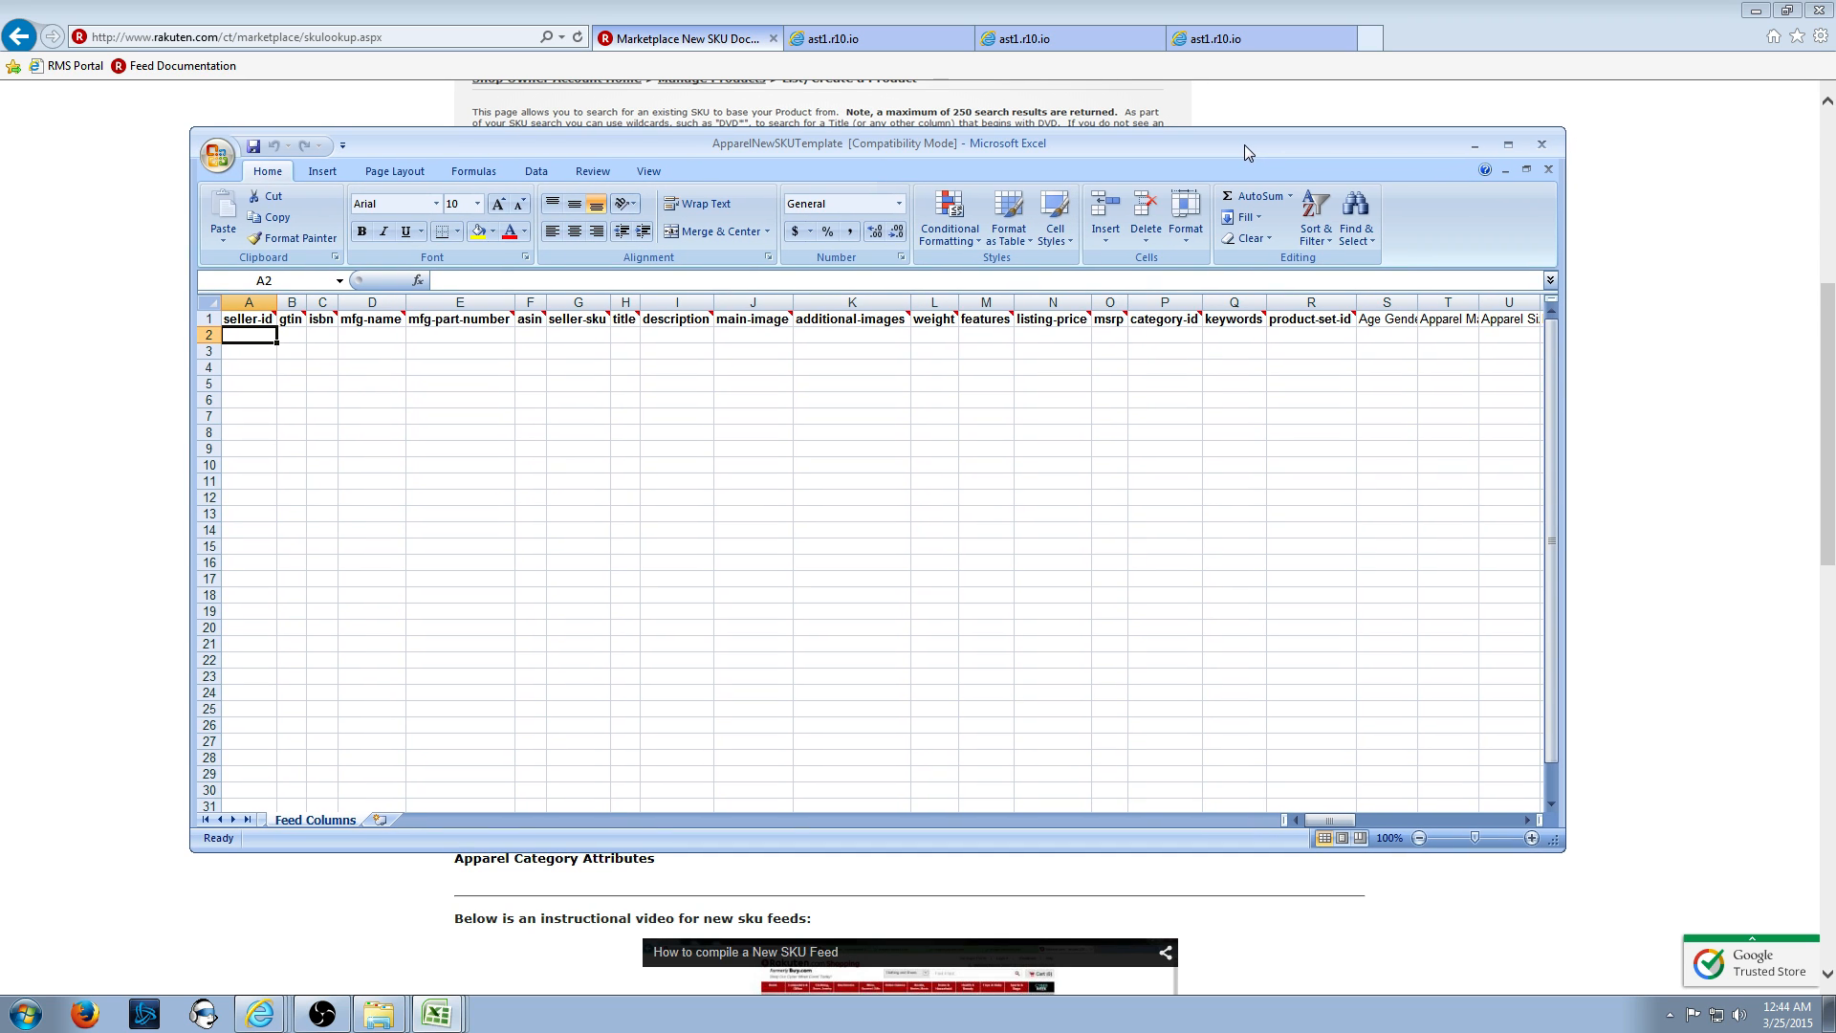
pyautogui.click(38, 257)
pyautogui.scroll(6, 369, 270)
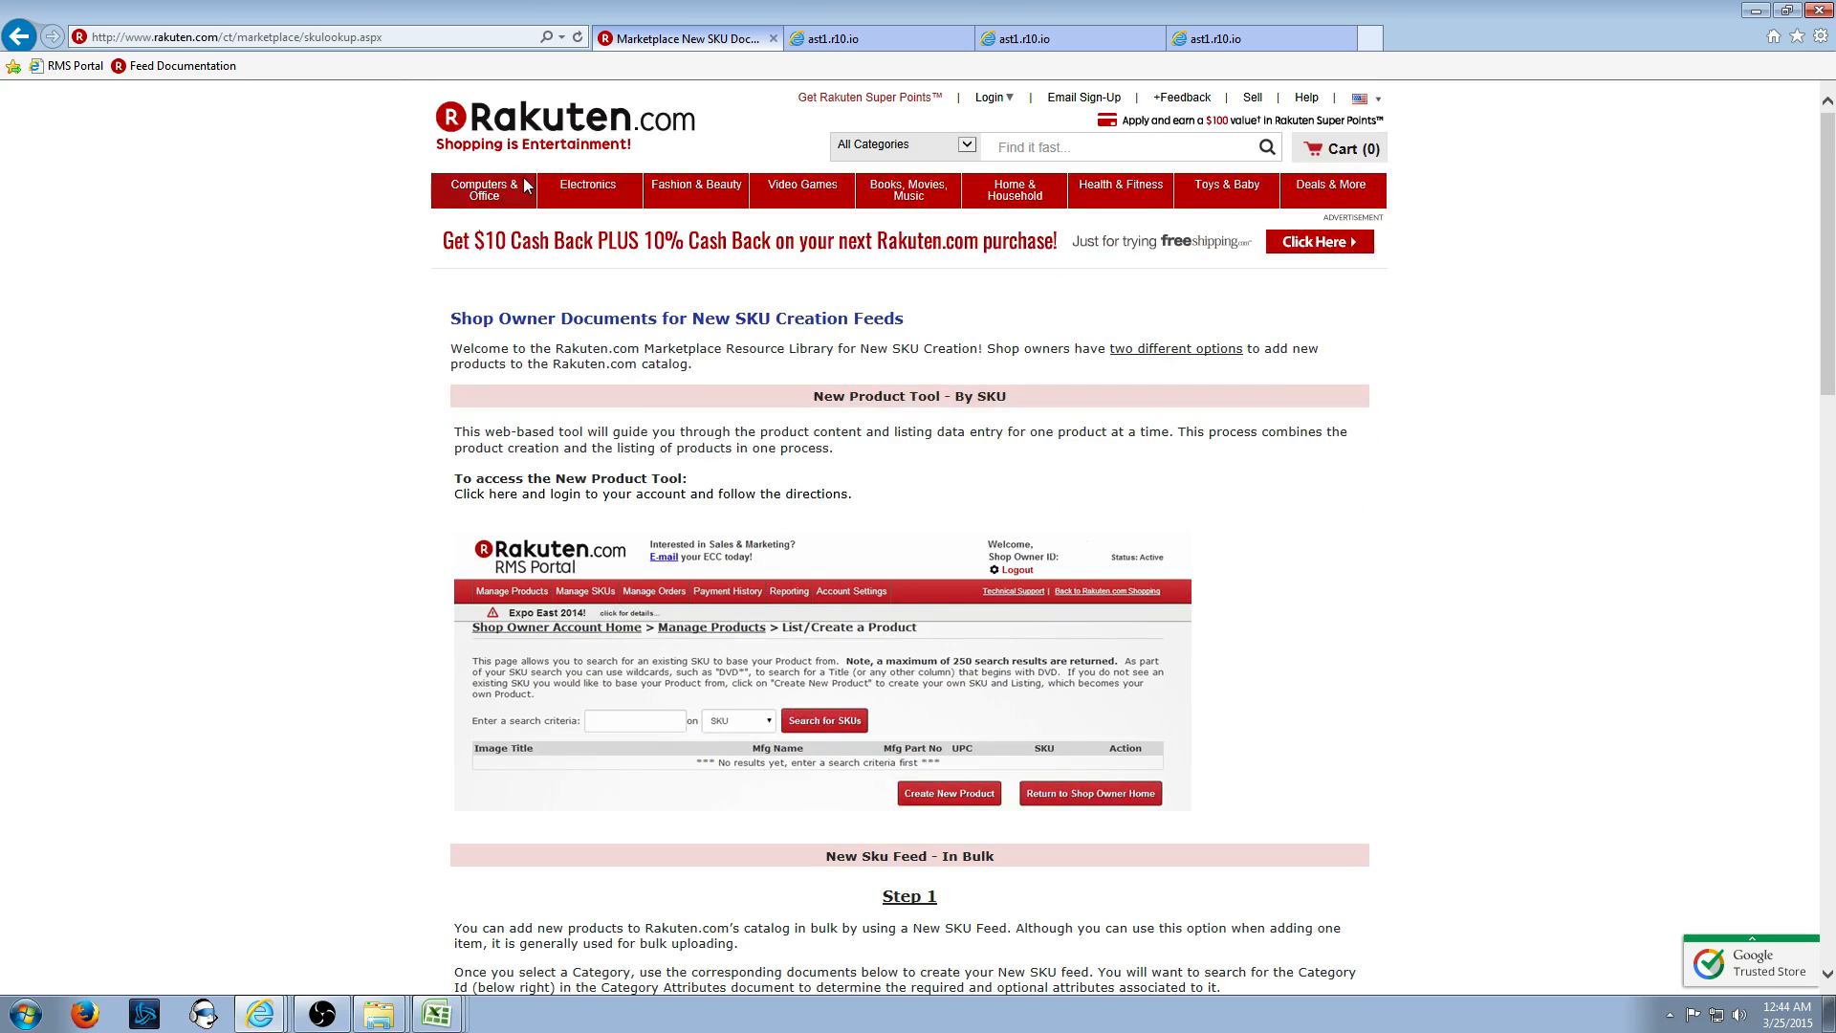
# - Go back to the Upload Feed page, copy the shop owner ID from the header, and return to Excel
pyautogui.hotkey('alt', 'Left')
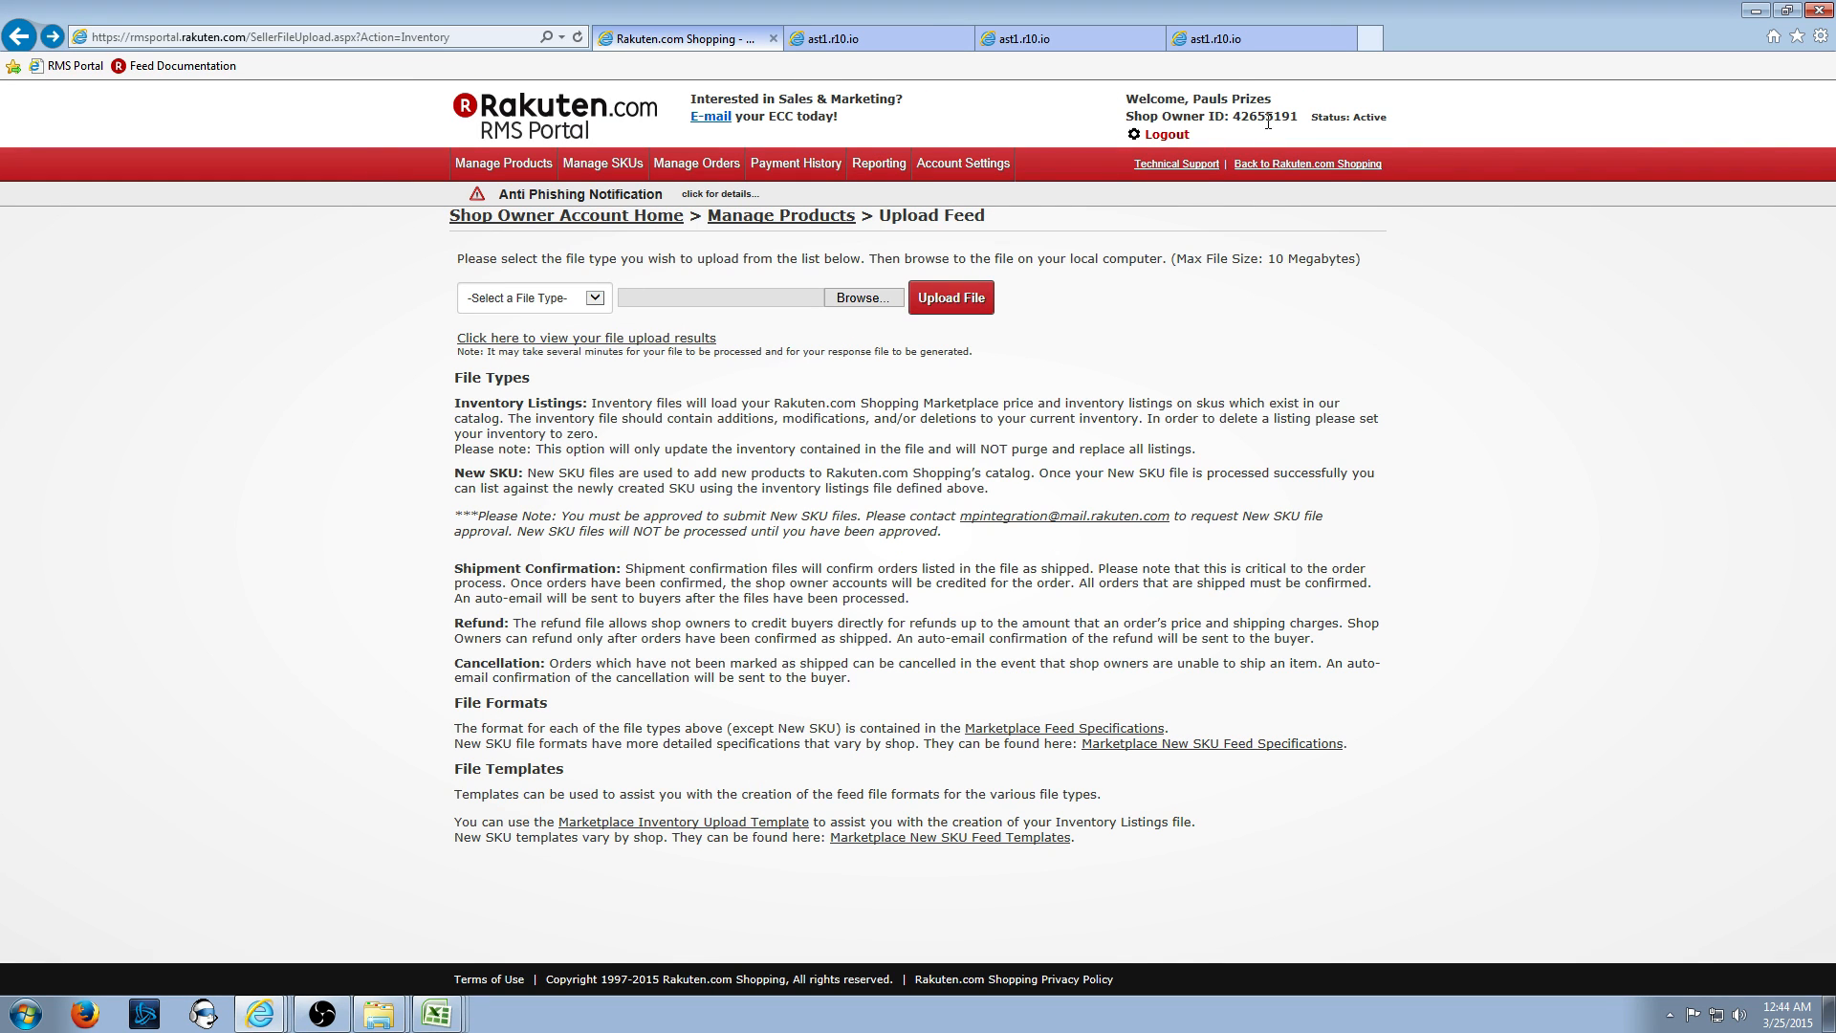
pyautogui.doubleClick(1255, 116)
pyautogui.click(1209, 98)
pyautogui.moveTo(1196, 94); pyautogui.dragTo(1272, 100)
pyautogui.doubleClick(1267, 117)
pyautogui.rightClick(1273, 126)
pyautogui.click(1326, 141)
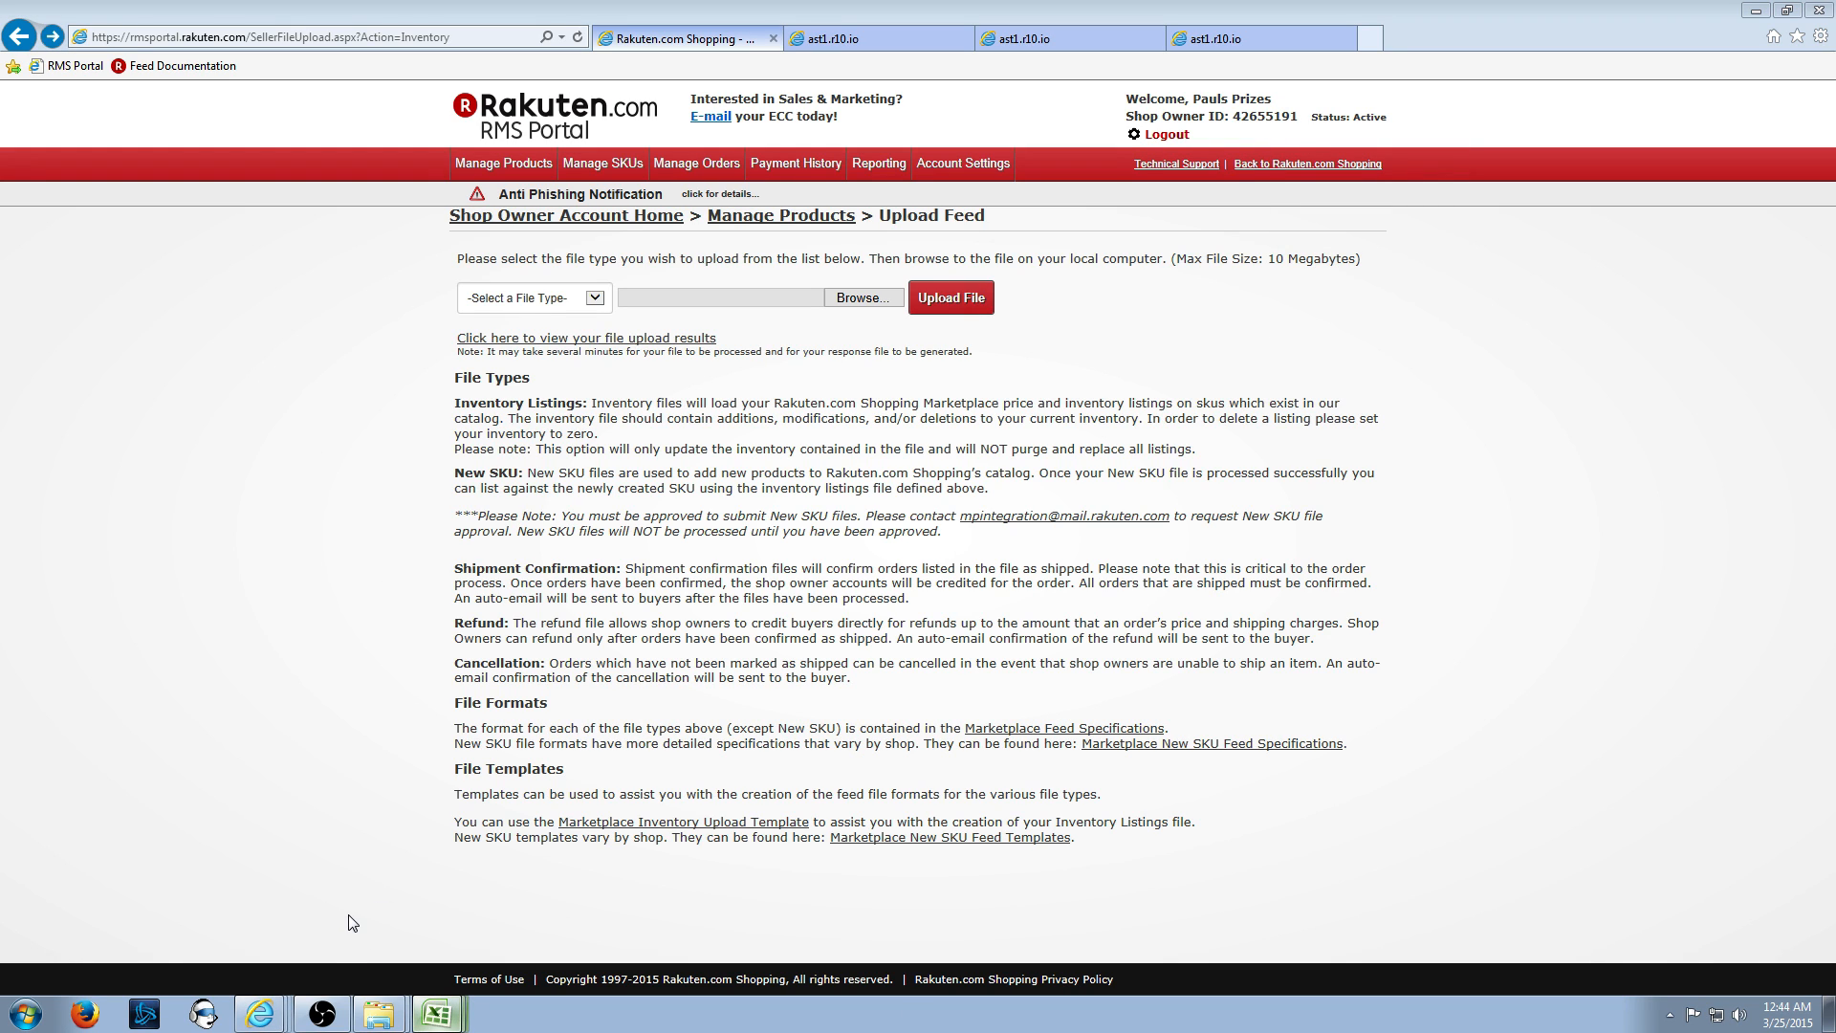
pyautogui.click(844, 525)
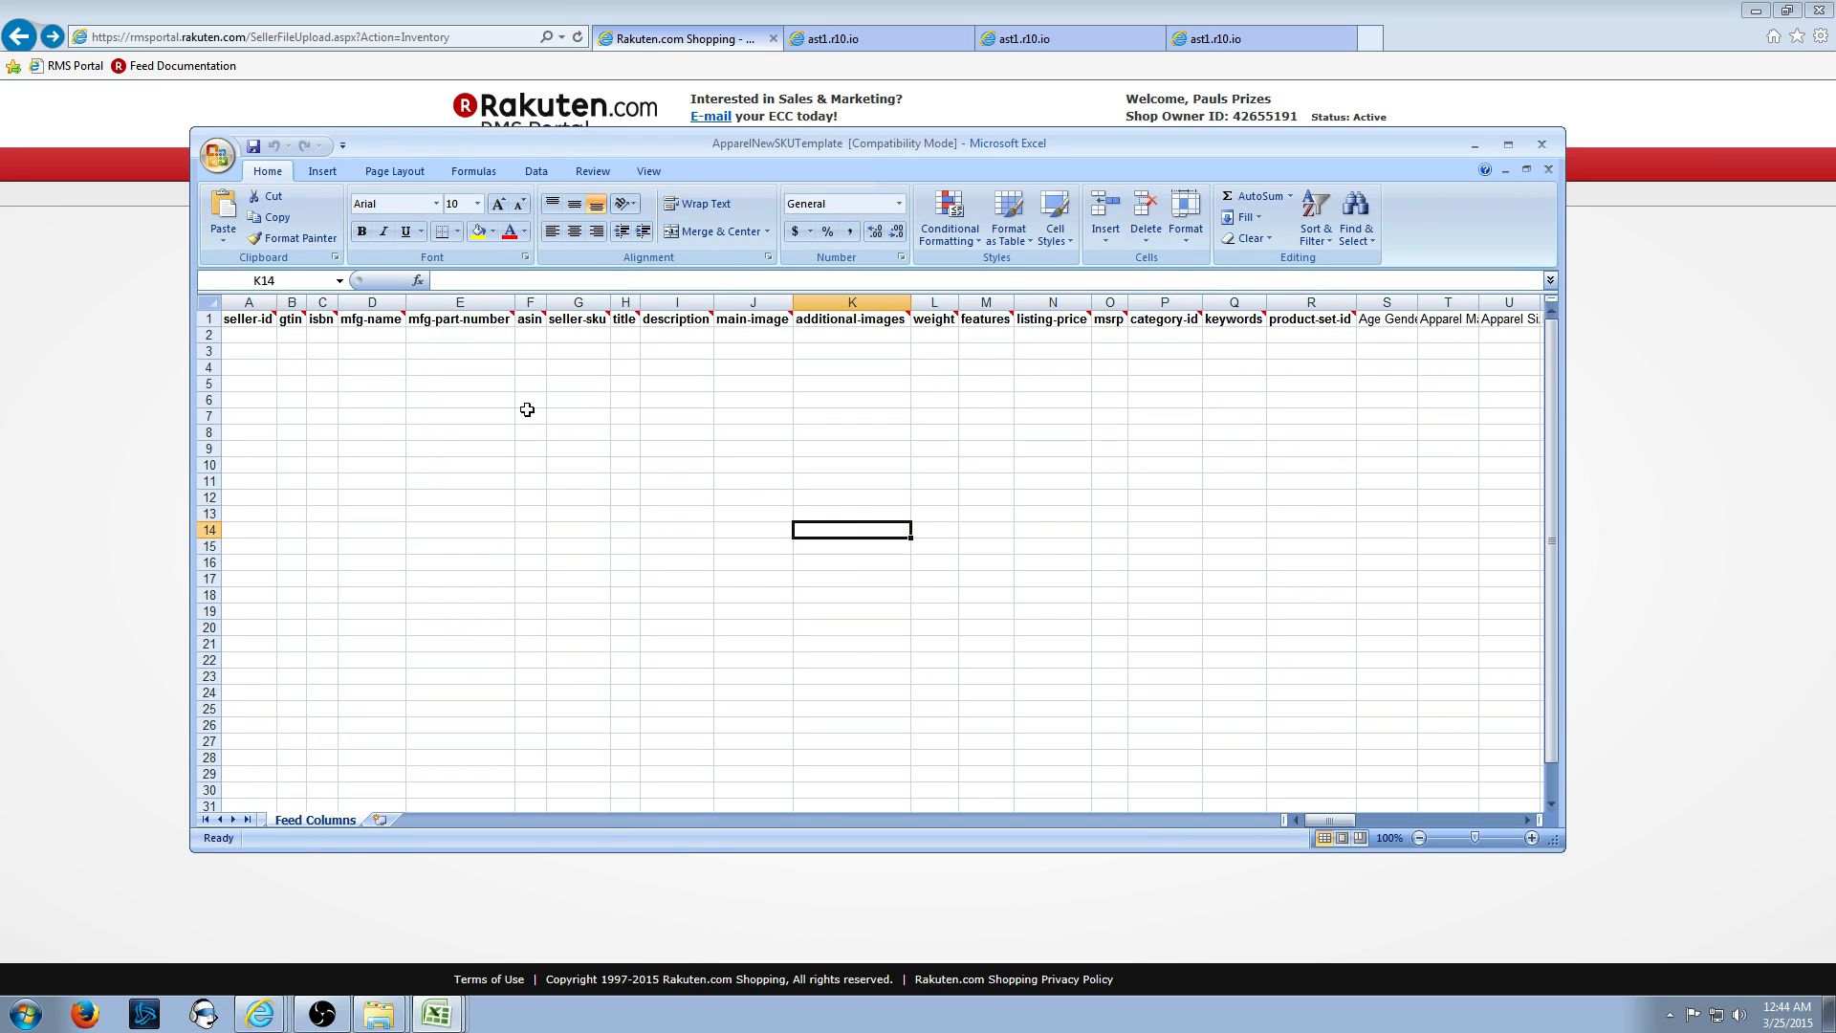
# - Paste the shop owner ID into A2 and widen column A to show it fully
pyautogui.click(250, 335)
pyautogui.hotkey('ctrl', 'v')
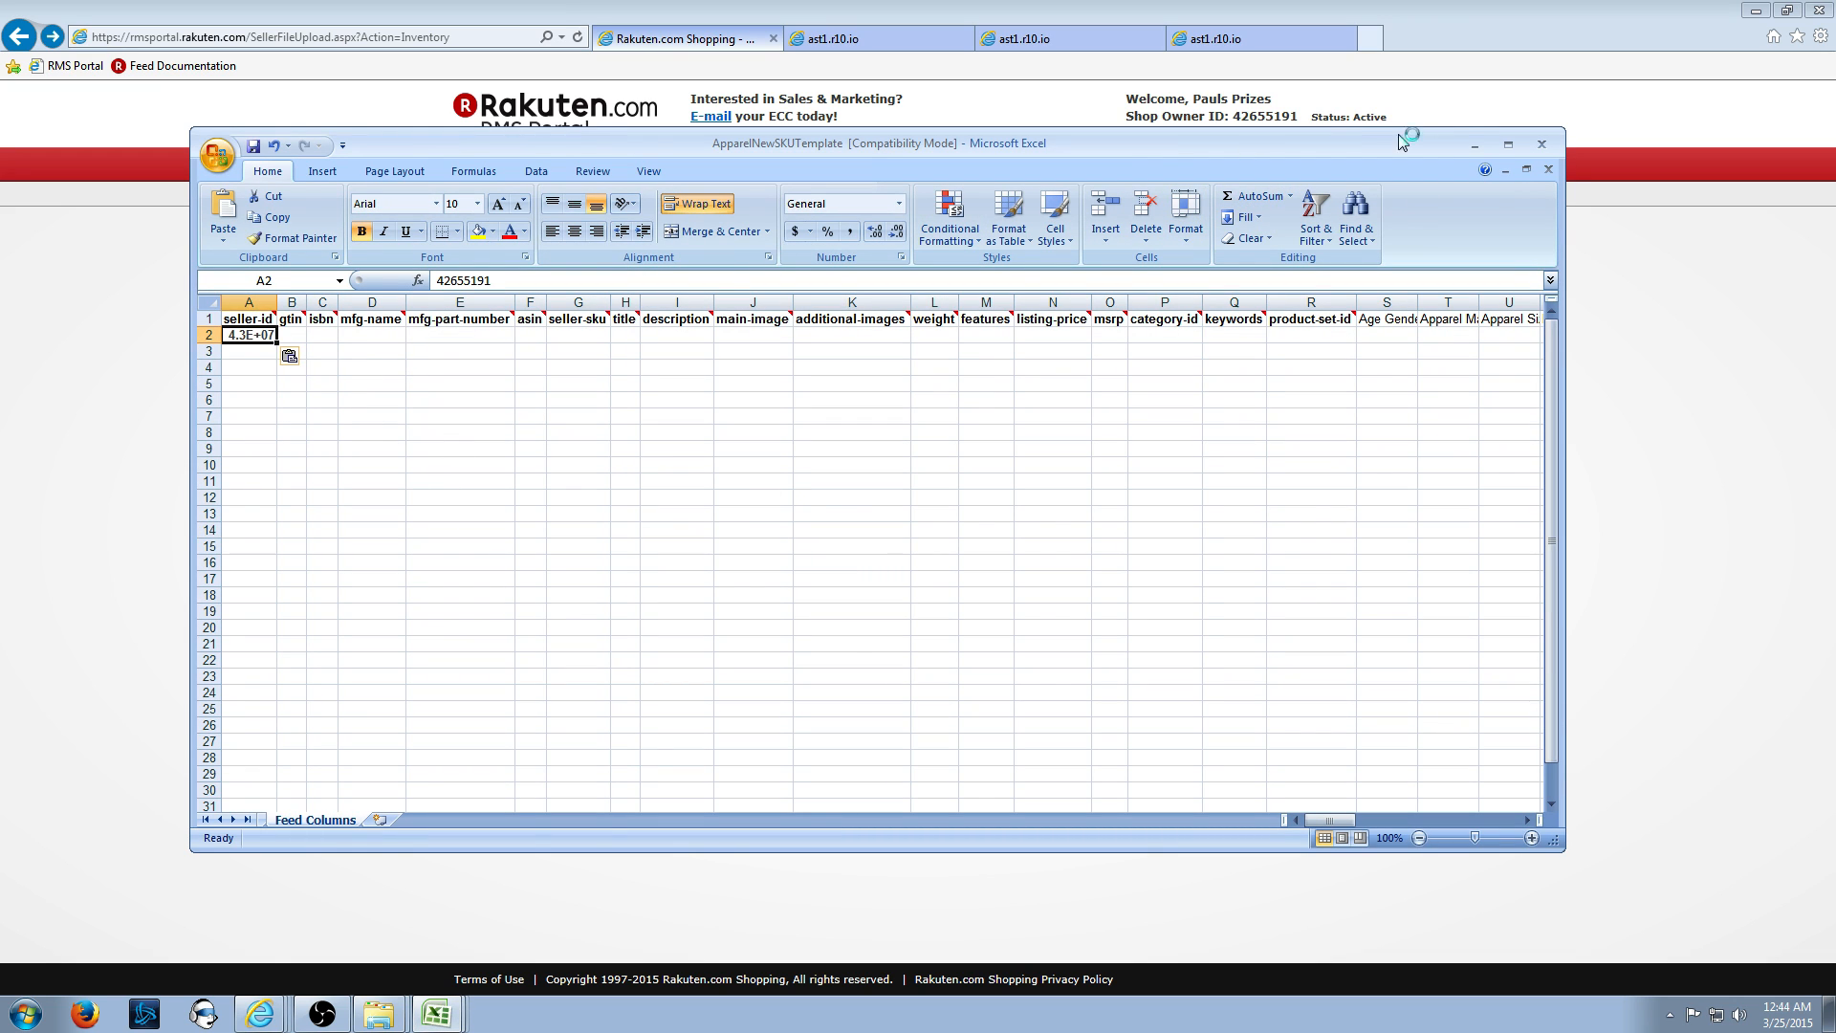
pyautogui.click(1513, 147)
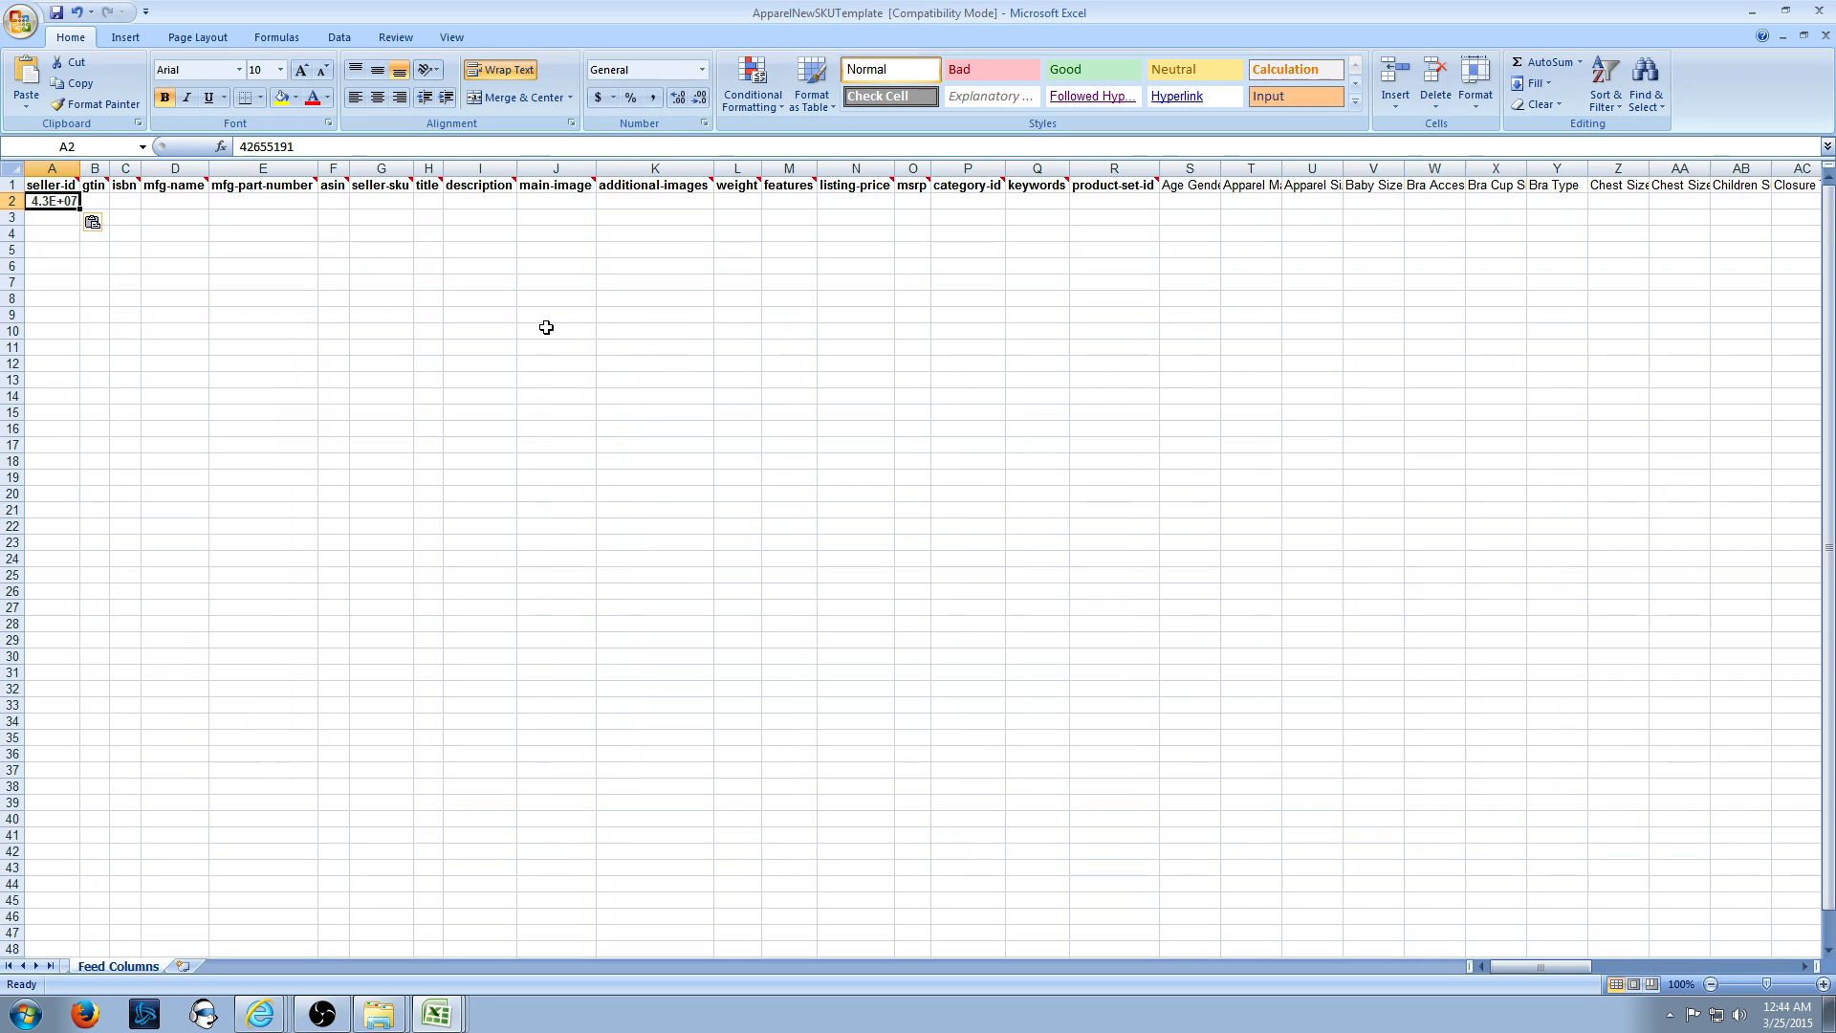
pyautogui.click(212, 302)
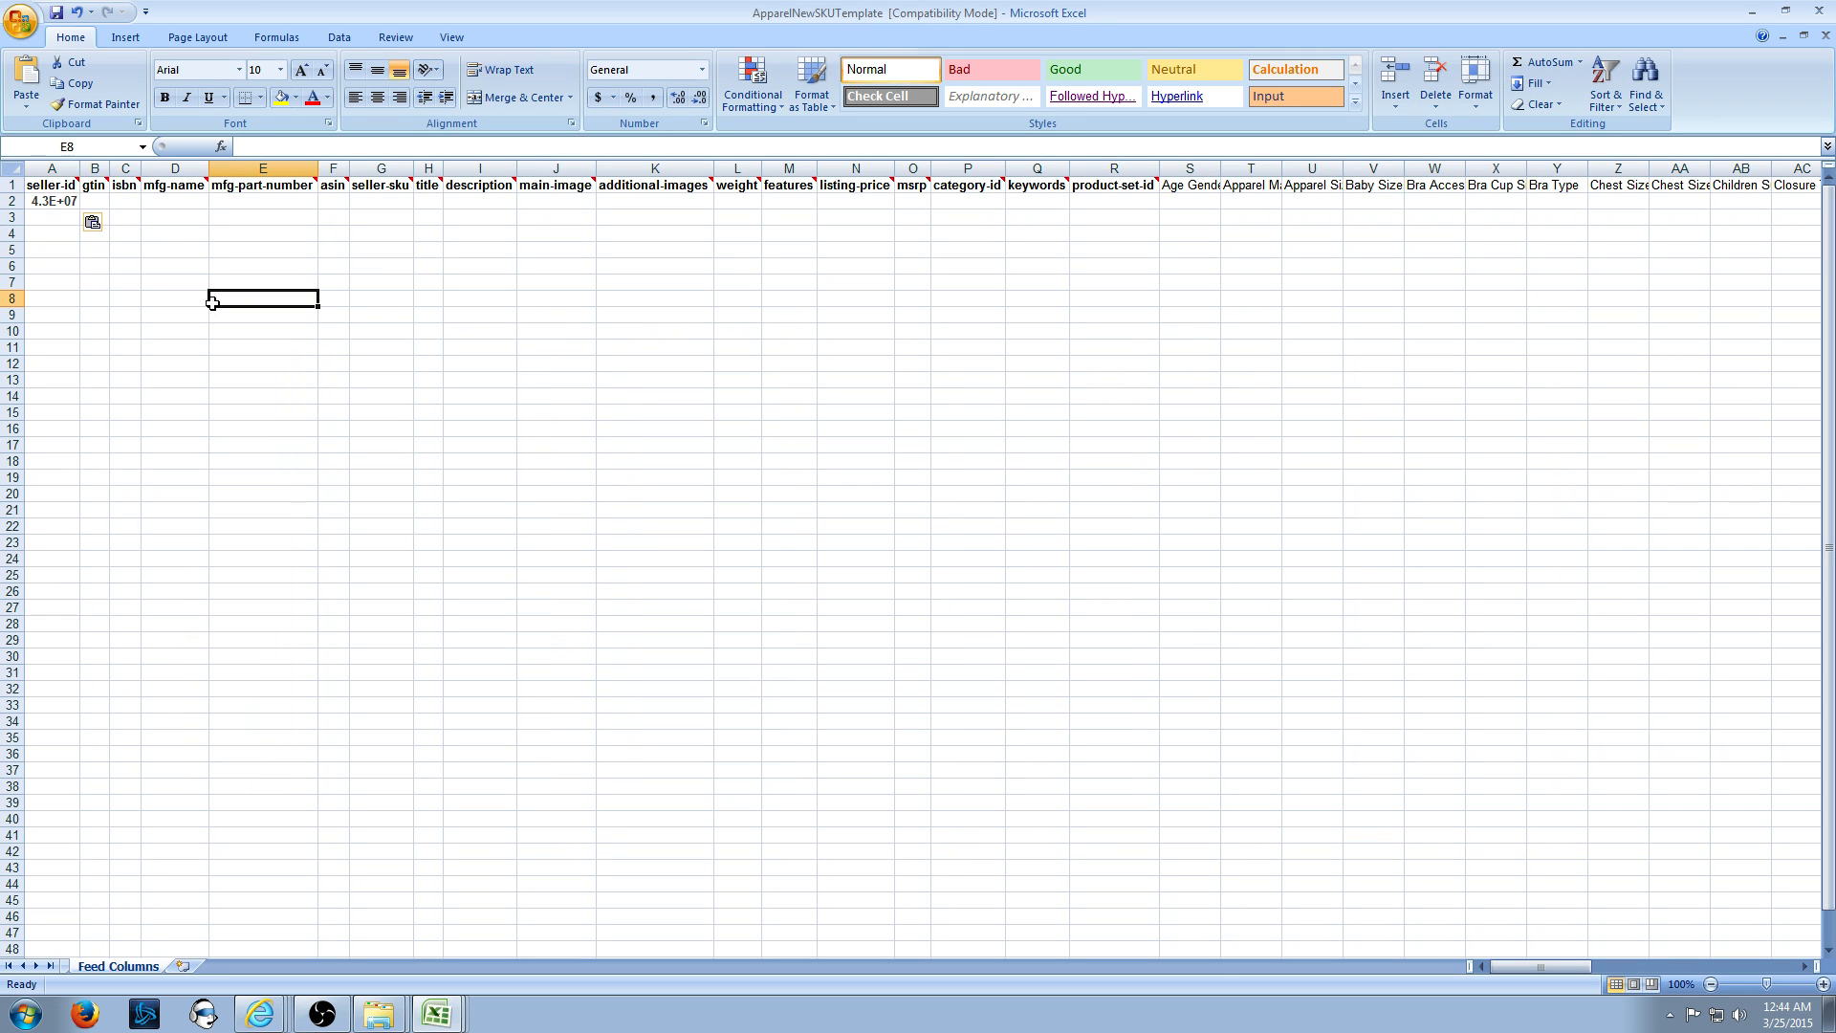
pyautogui.click(53, 201)
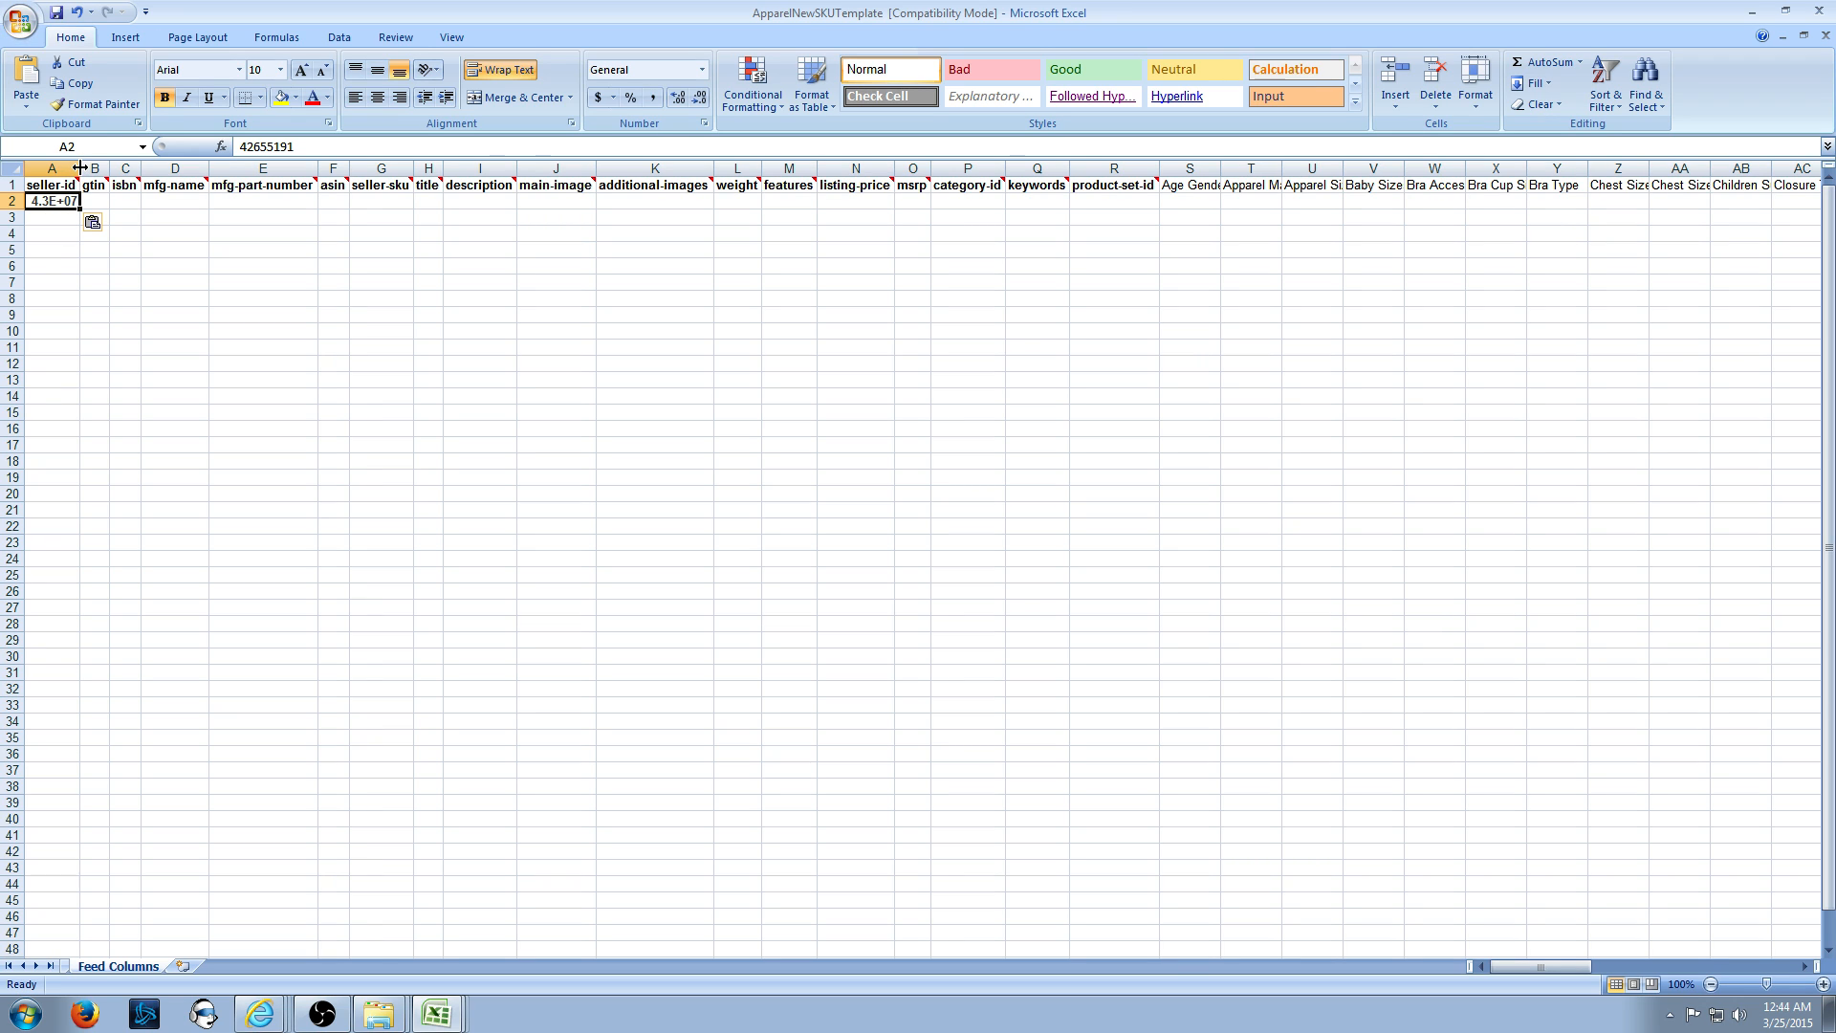
pyautogui.moveTo(80, 167); pyautogui.dragTo(103, 168)
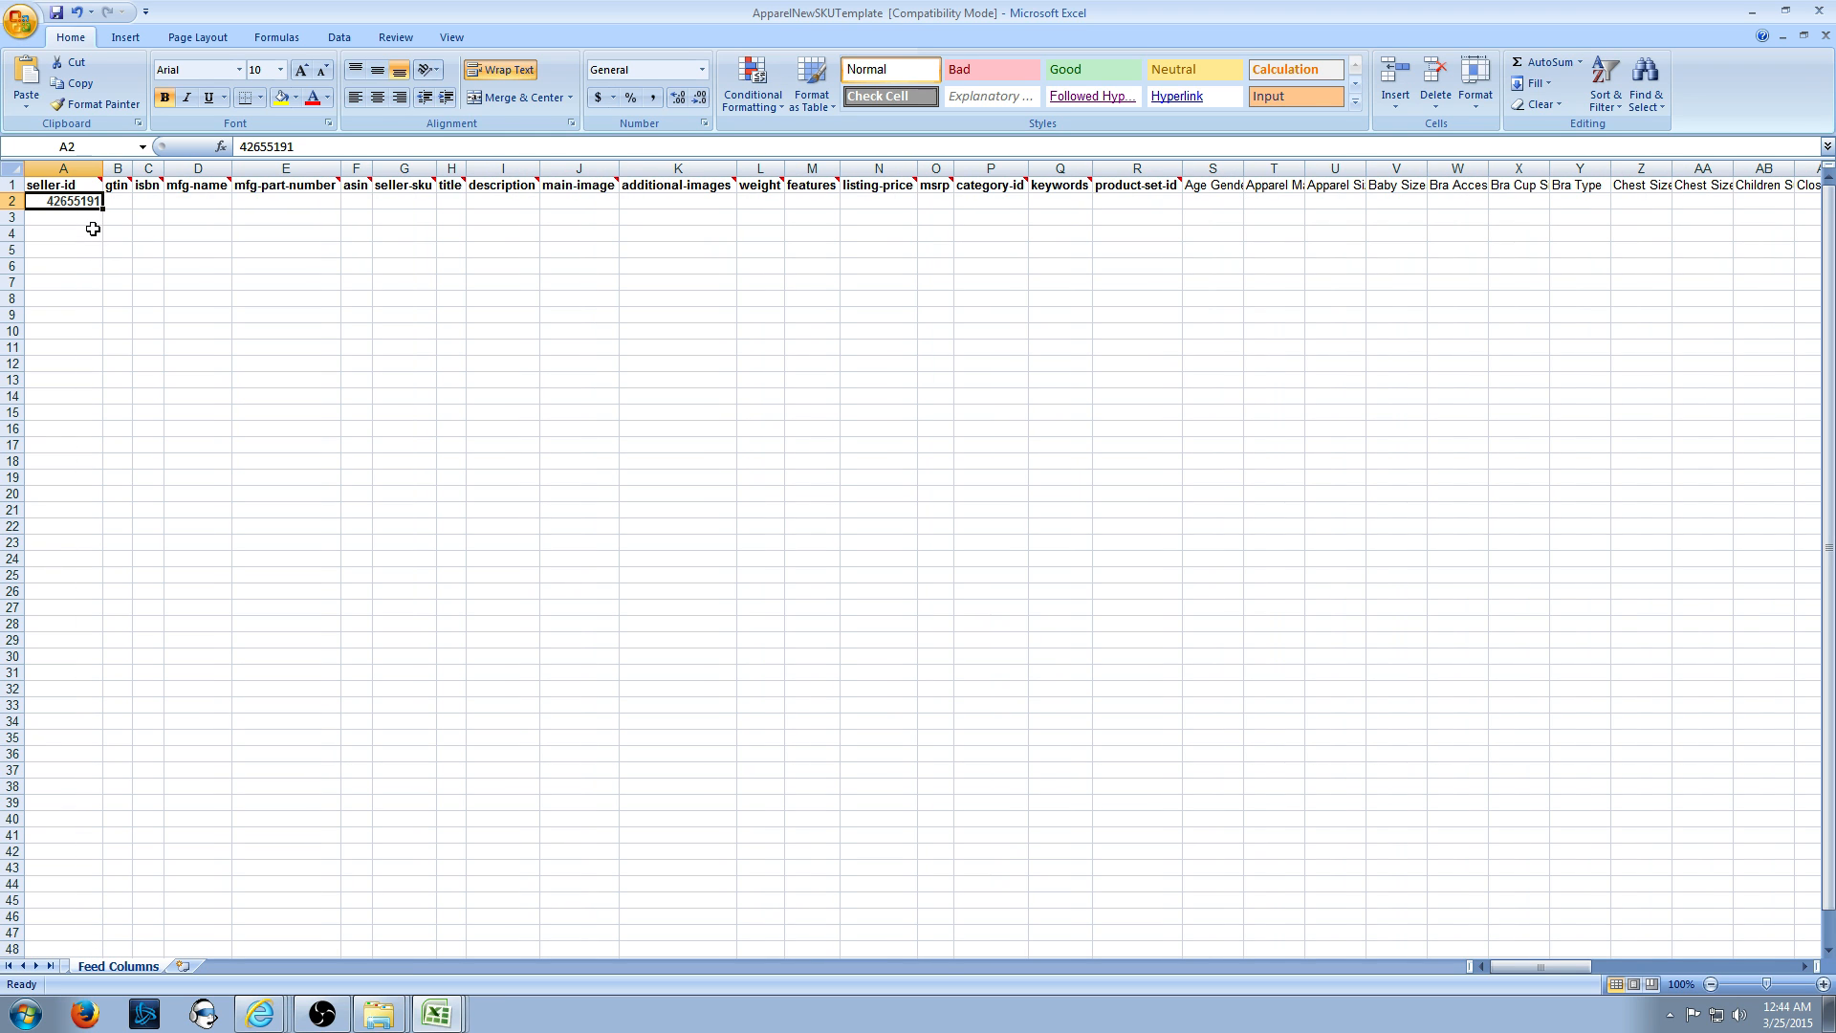
pyautogui.moveTo(102, 168)
pyautogui.mouseDown()
pyautogui.moveTo(75, 167)
pyautogui.moveTo(100, 168)
pyautogui.mouseUp()
# - Widen the gtin column B, then switch back to the browser
pyautogui.click(111, 202)
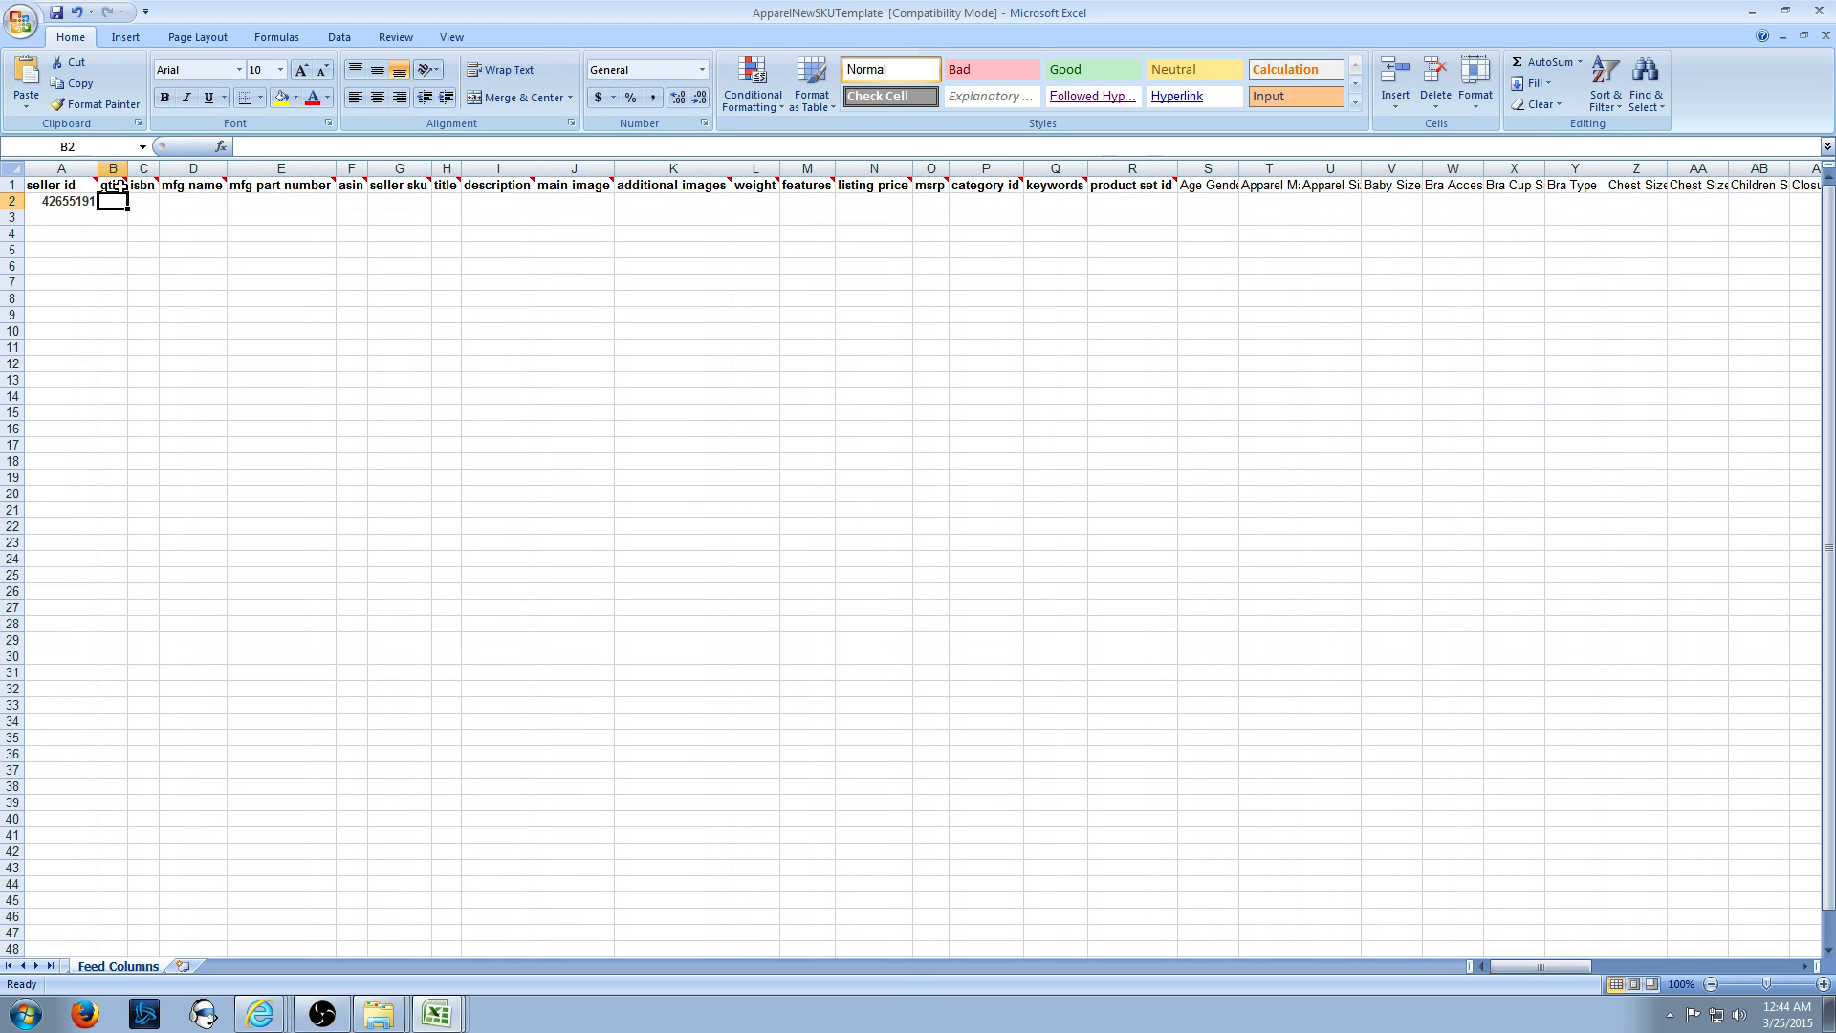
pyautogui.moveTo(114, 185)
pyautogui.moveTo(128, 170); pyautogui.dragTo(201, 182)
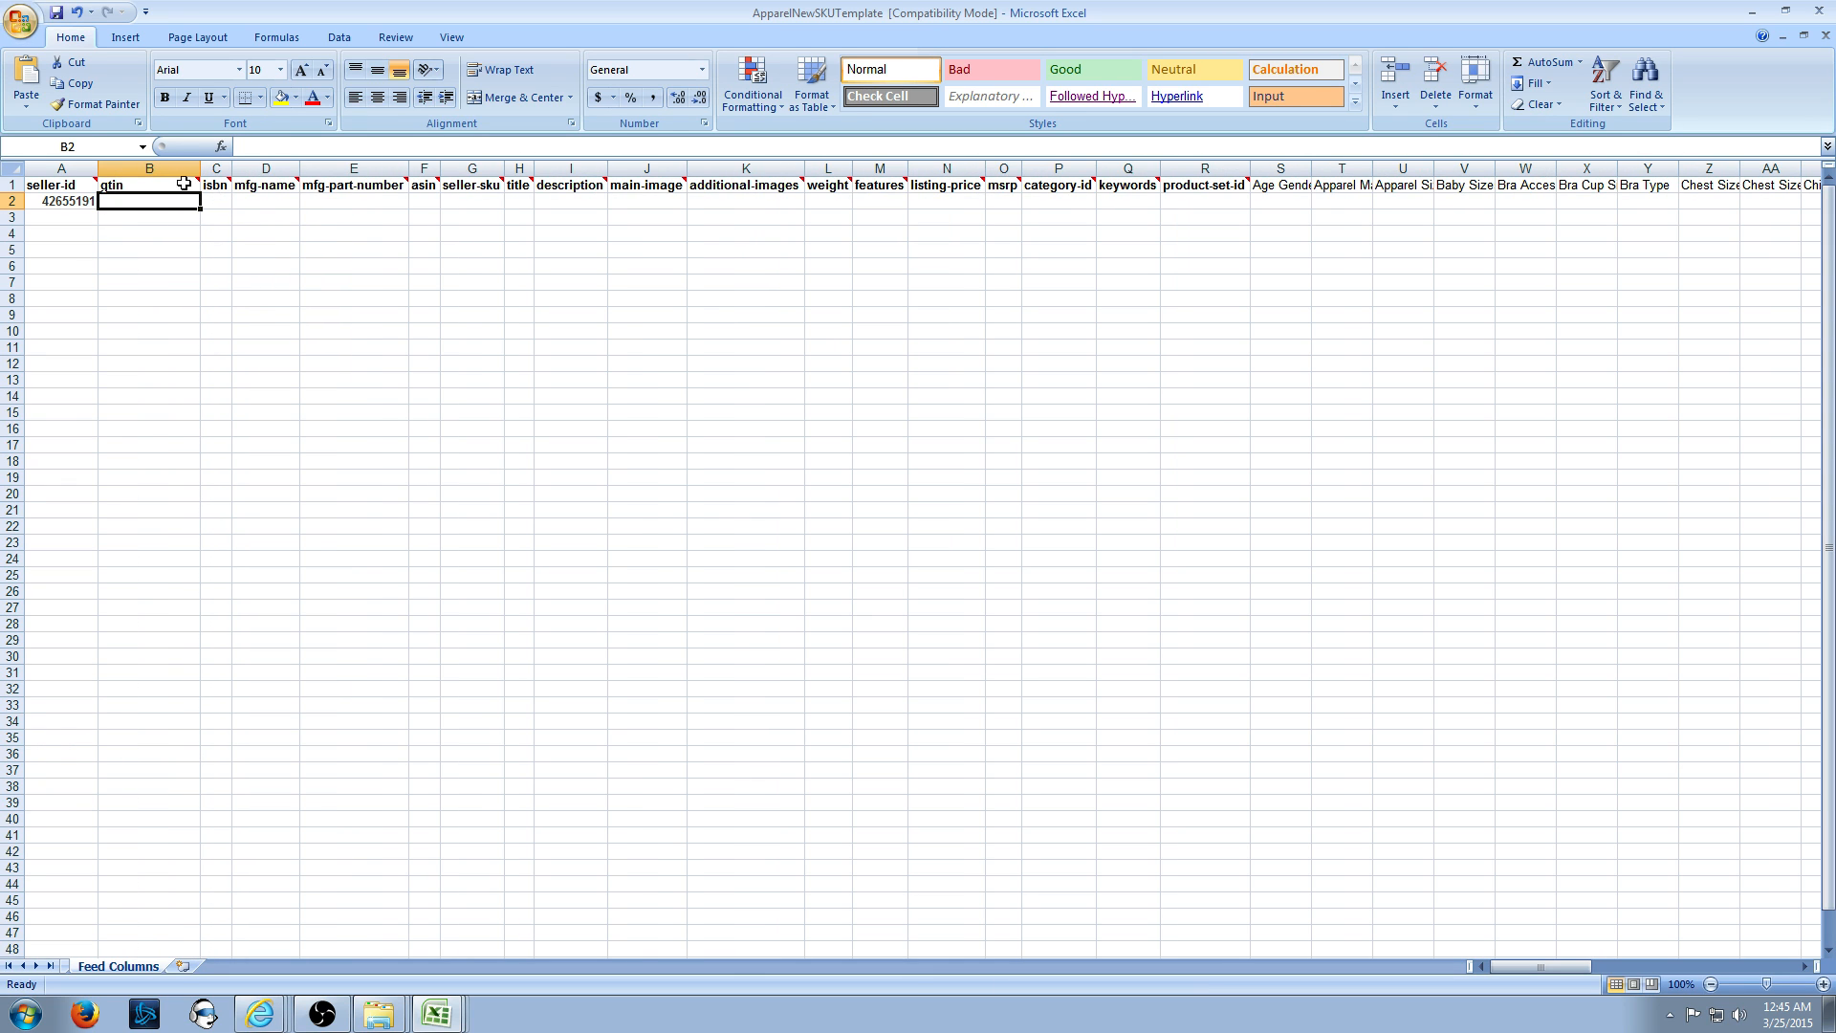
pyautogui.click(259, 1014)
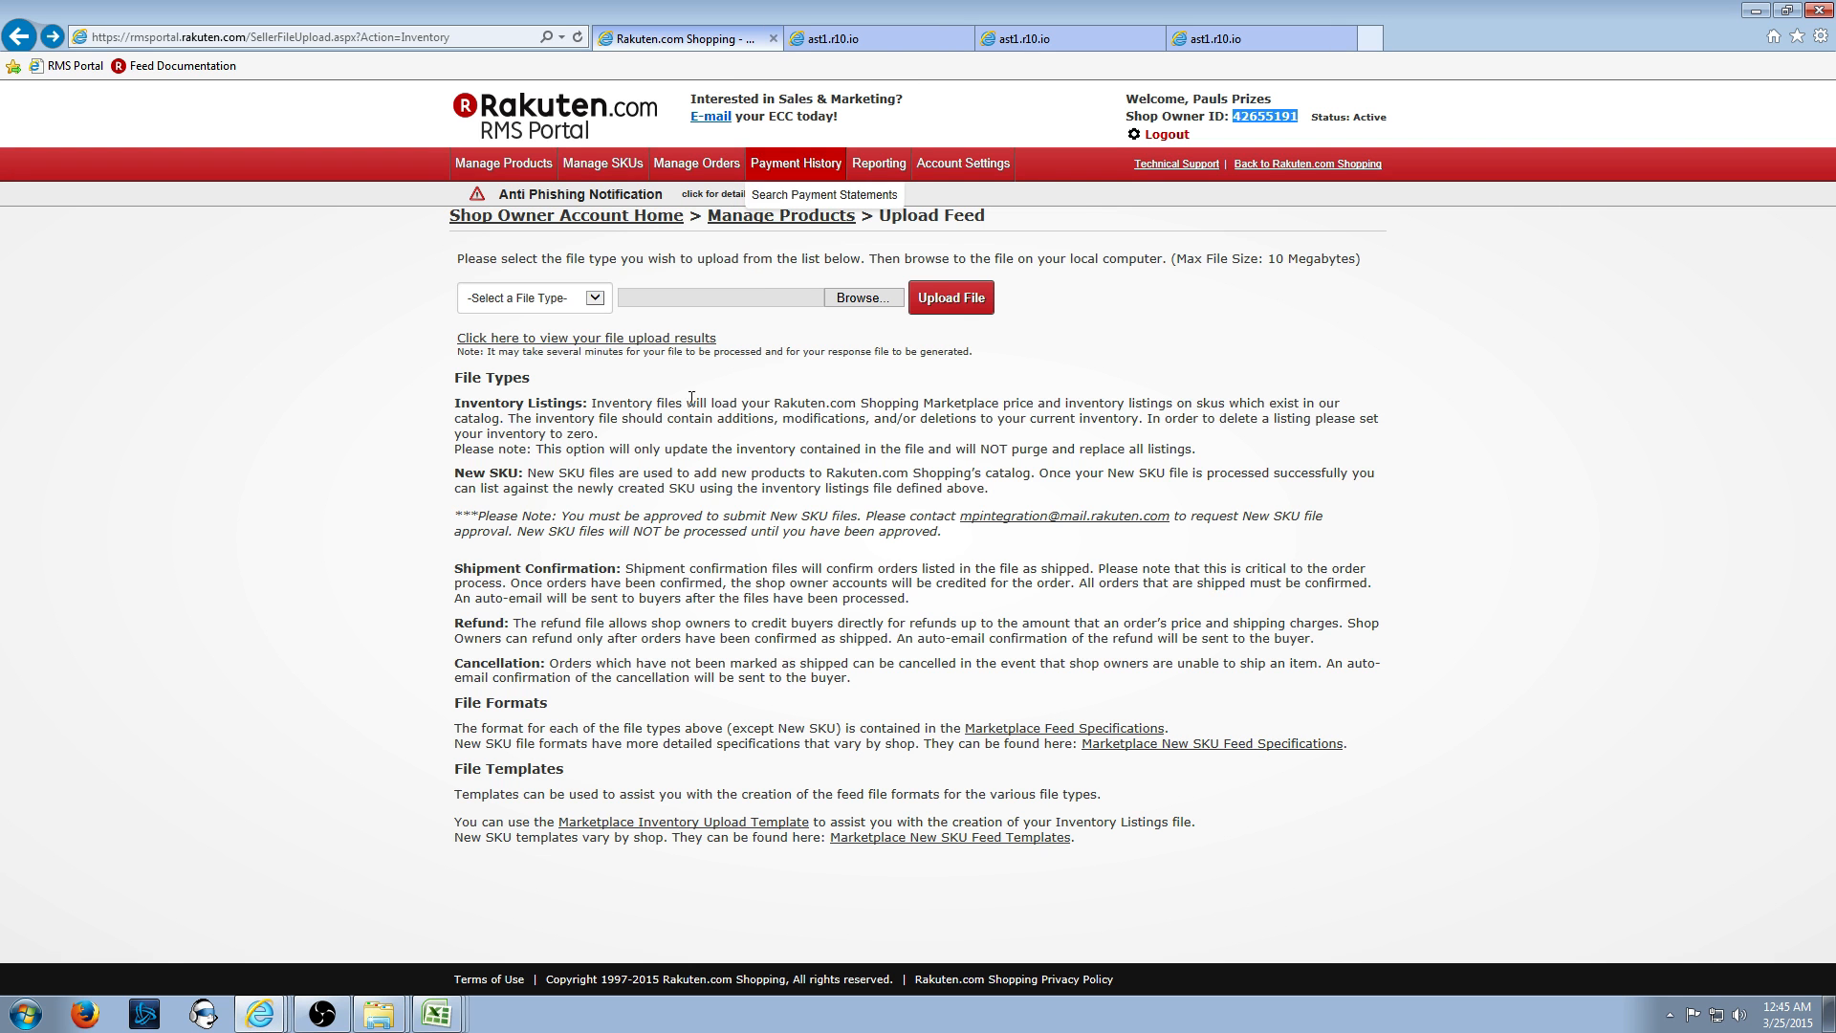
# - Return to the RMS Portal's Upload Feed page after glancing at the specifications PDF
pyautogui.click(833, 38)
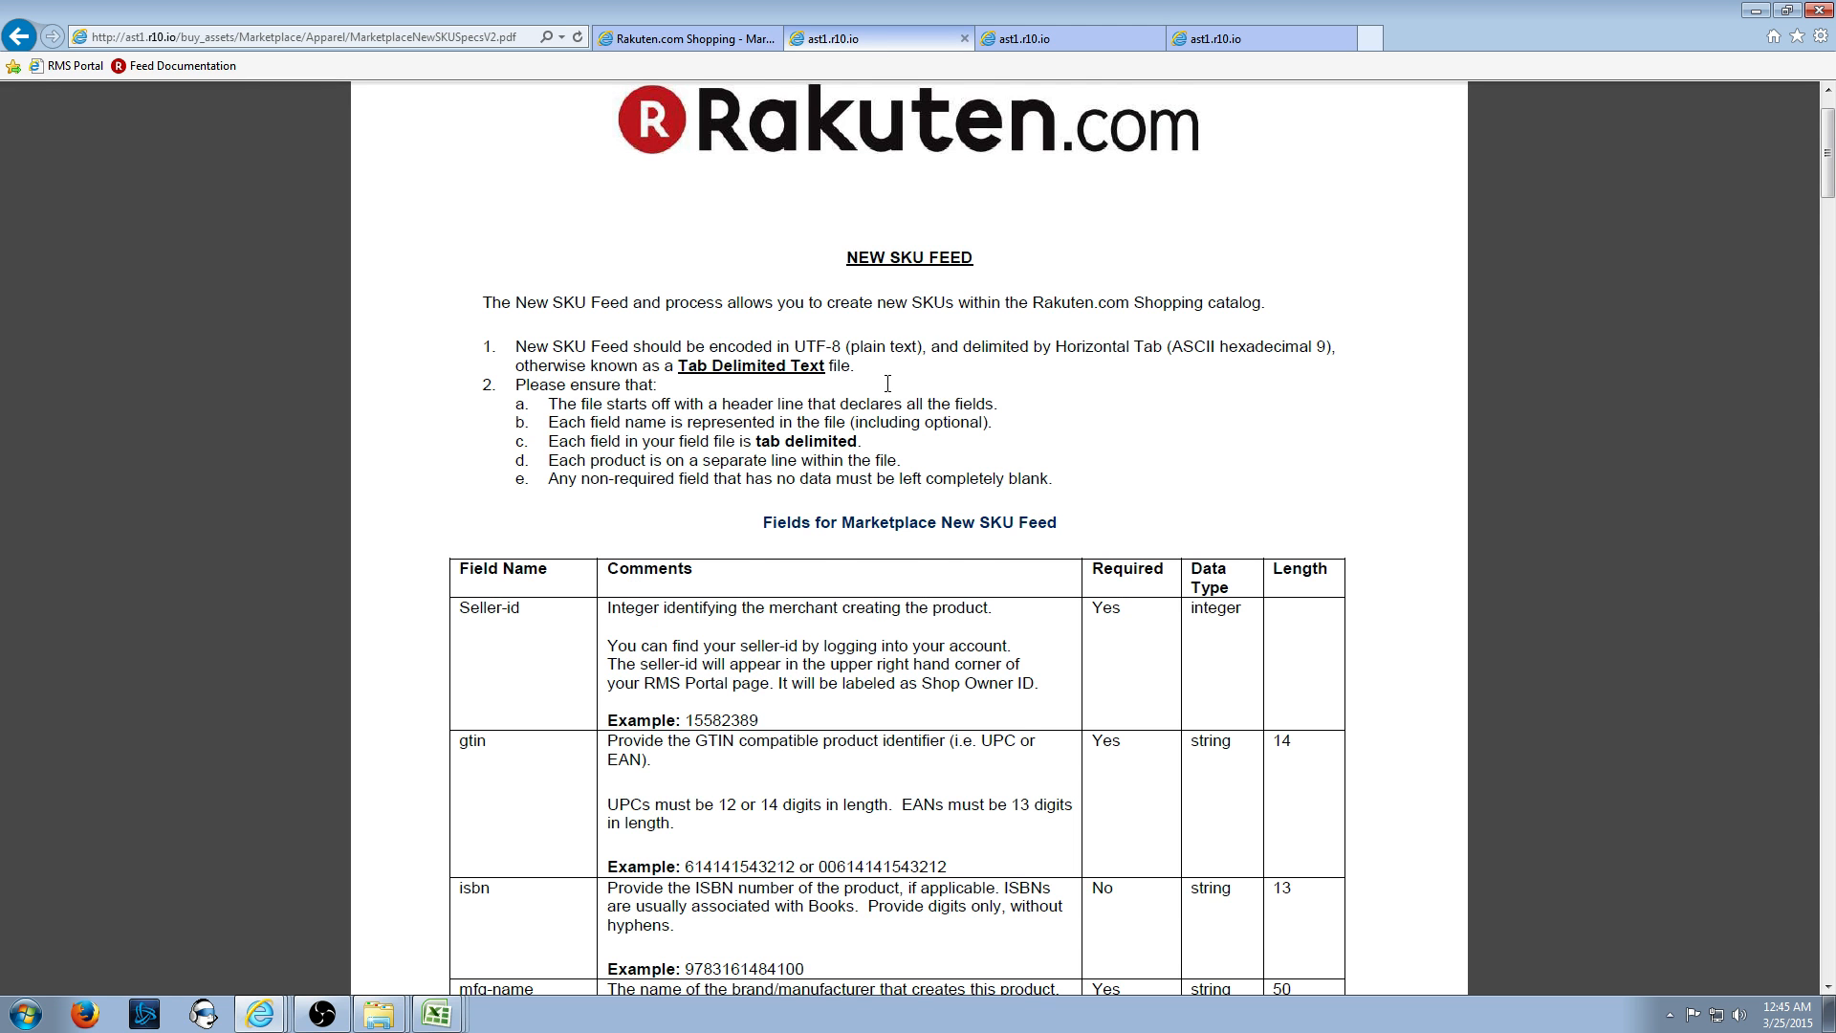
pyautogui.scroll(-1, 888, 383)
pyautogui.scroll(-1, 734, 526)
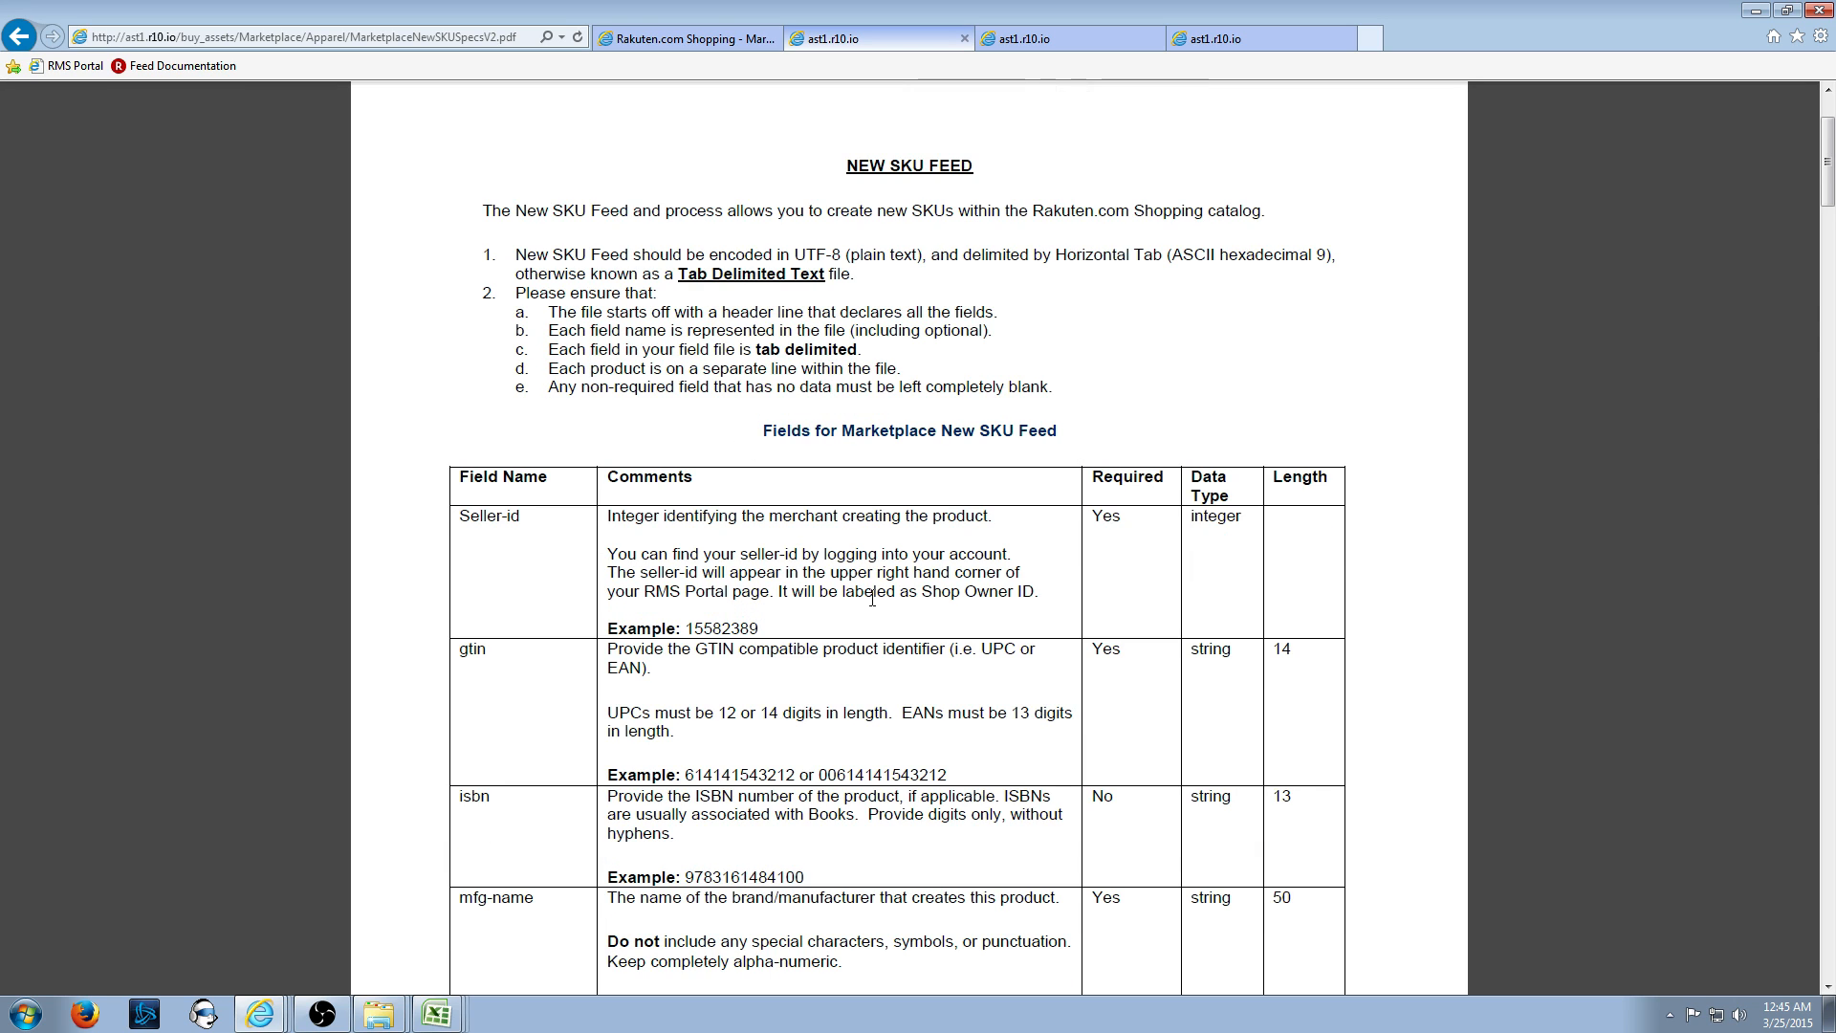
pyautogui.click(715, 43)
pyautogui.hotkey('alt', 'Left')
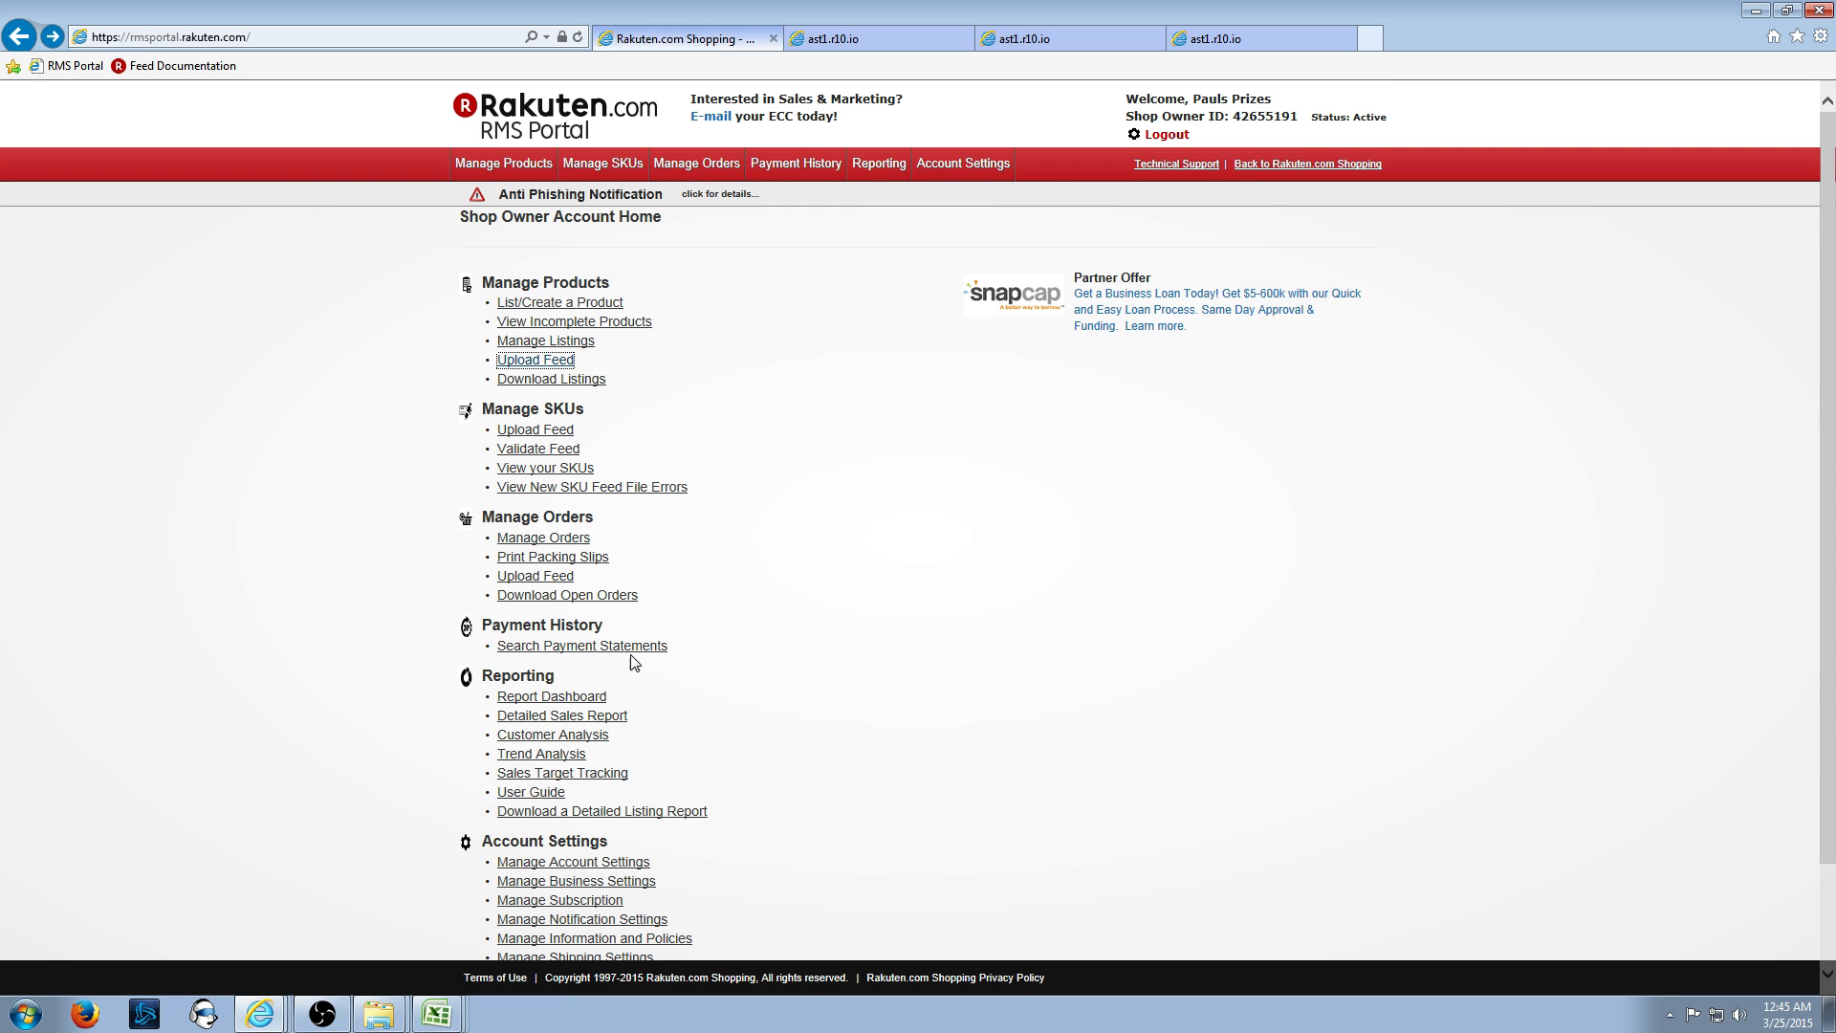
pyautogui.click(541, 363)
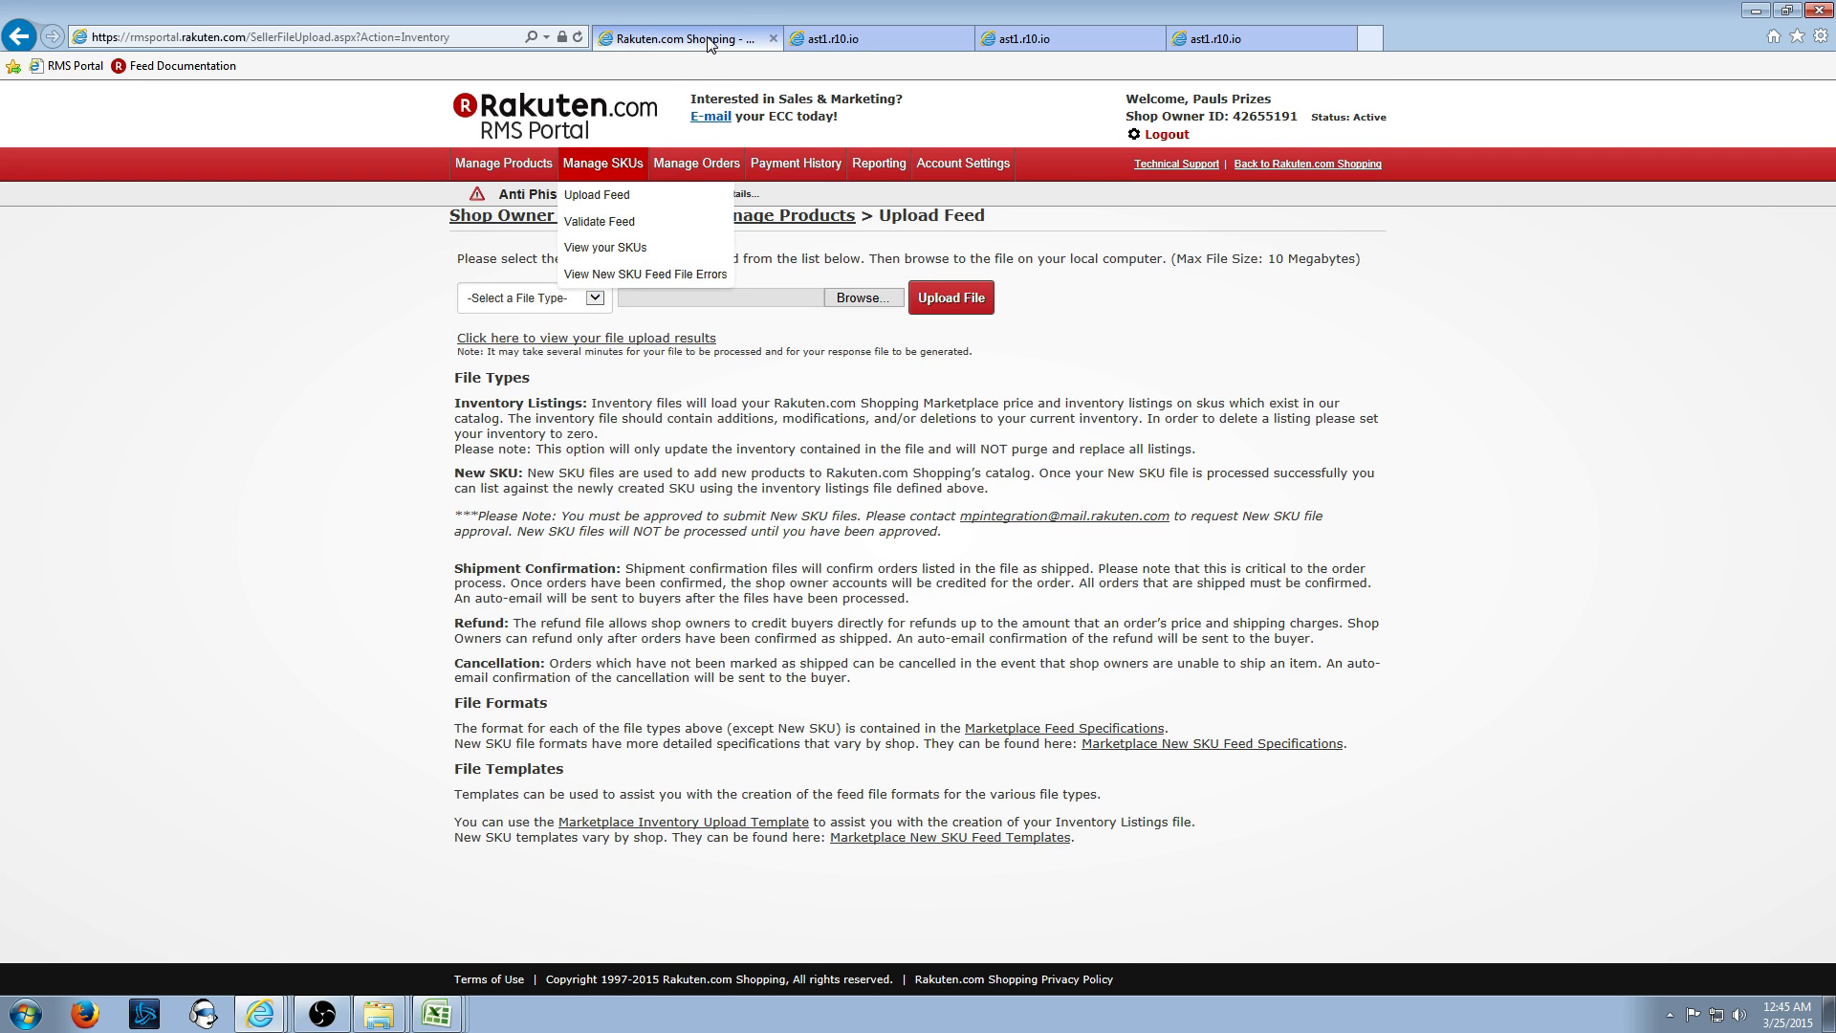
pyautogui.click(832, 40)
pyautogui.click(673, 38)
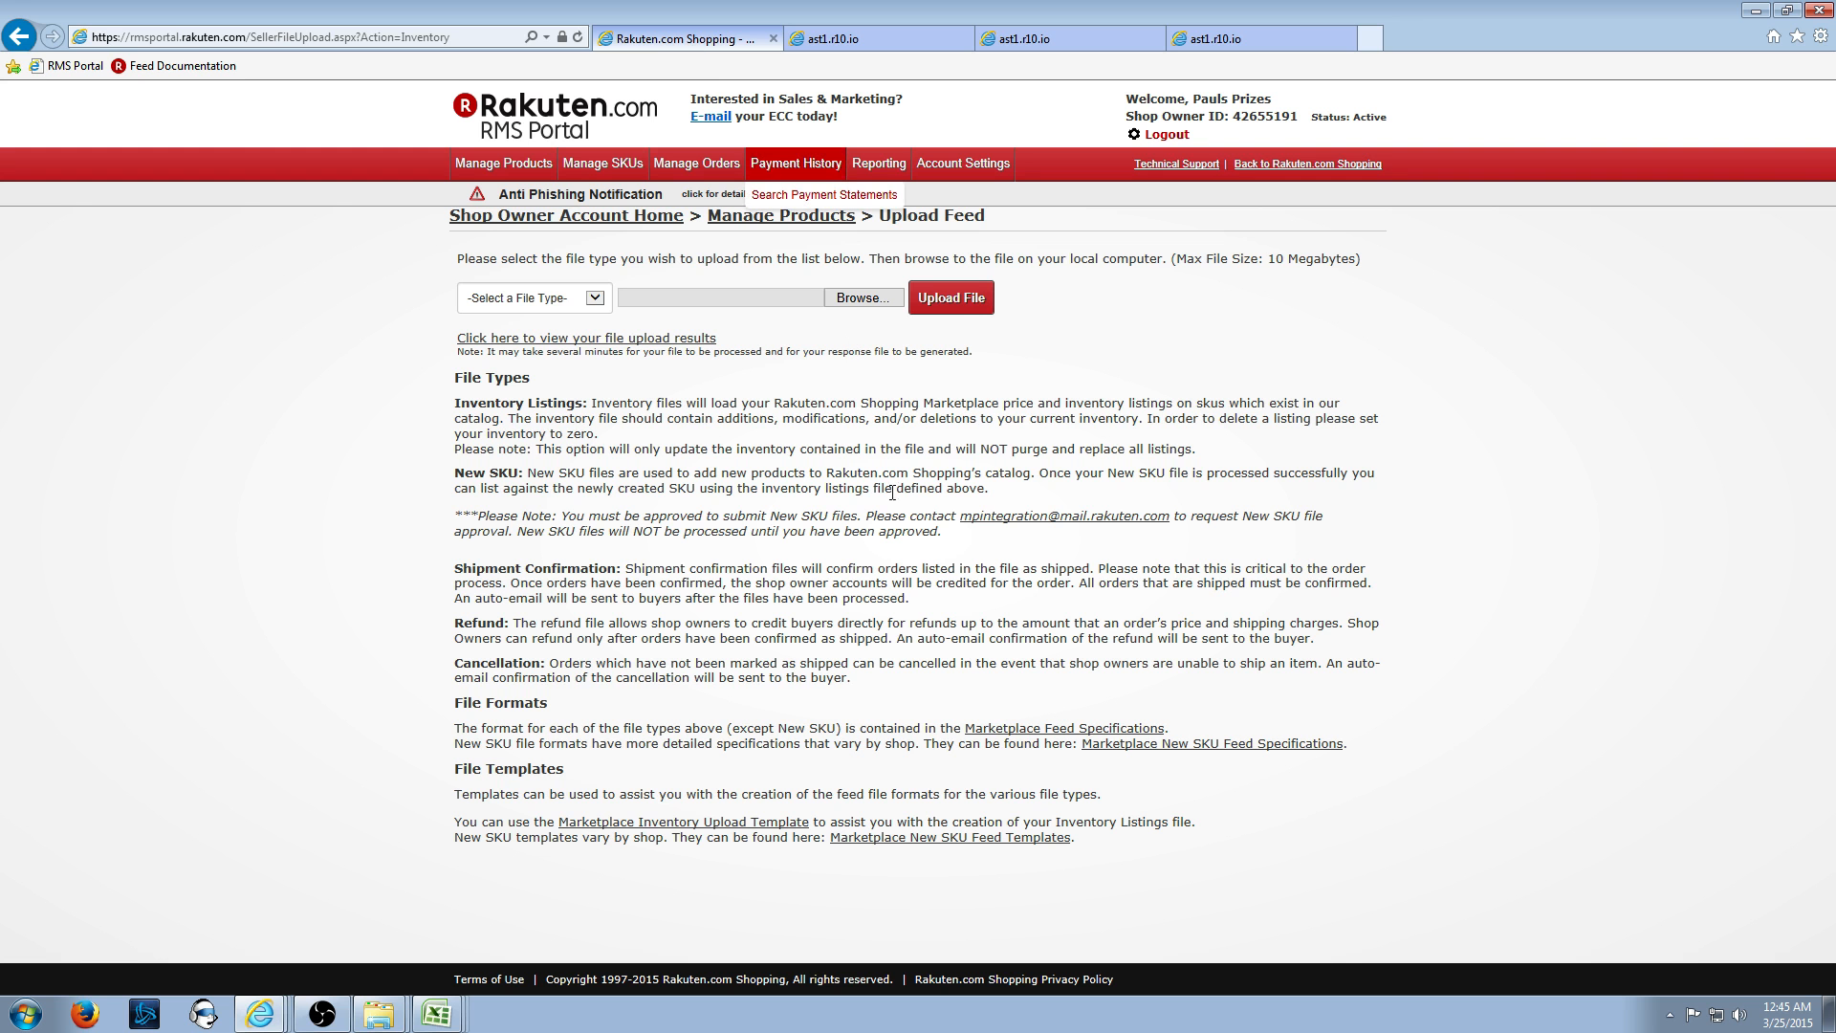
# - Open the New SKU Feed Templates page with Apparel as department, then return to Excel
pyautogui.click(1016, 839)
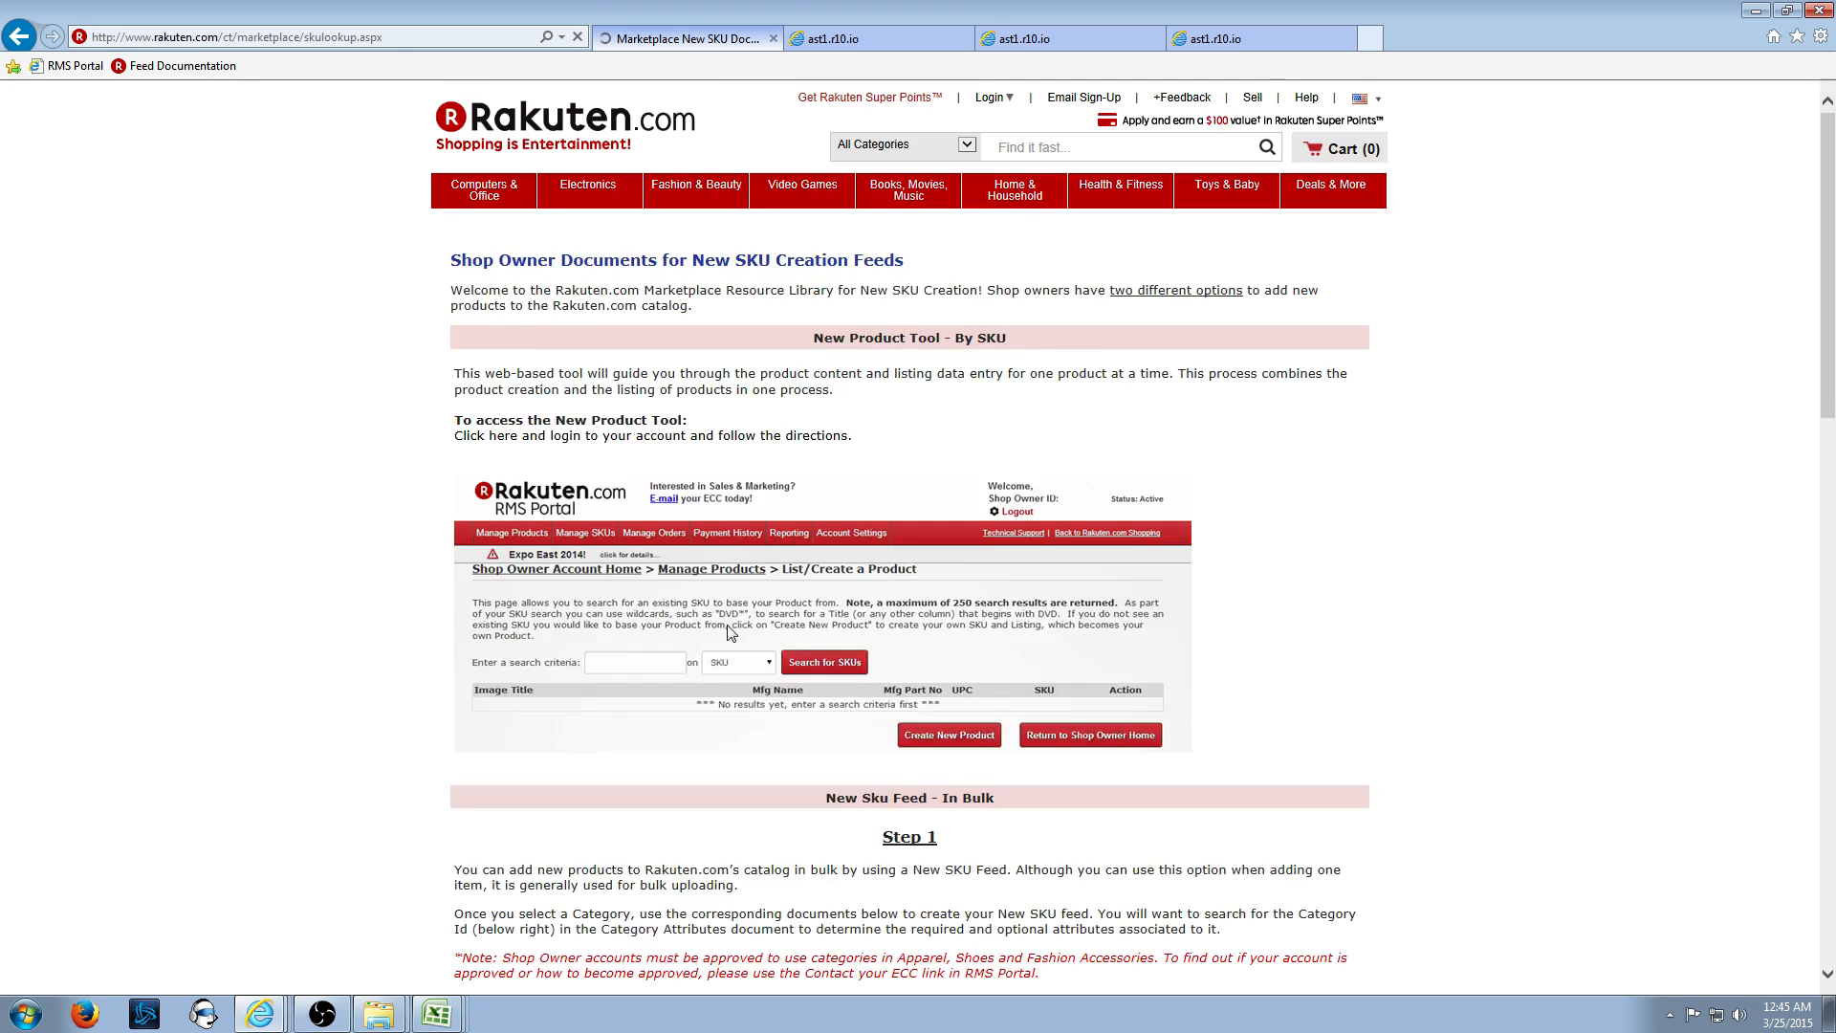
pyautogui.scroll(-5, 732, 632)
pyautogui.click(627, 526)
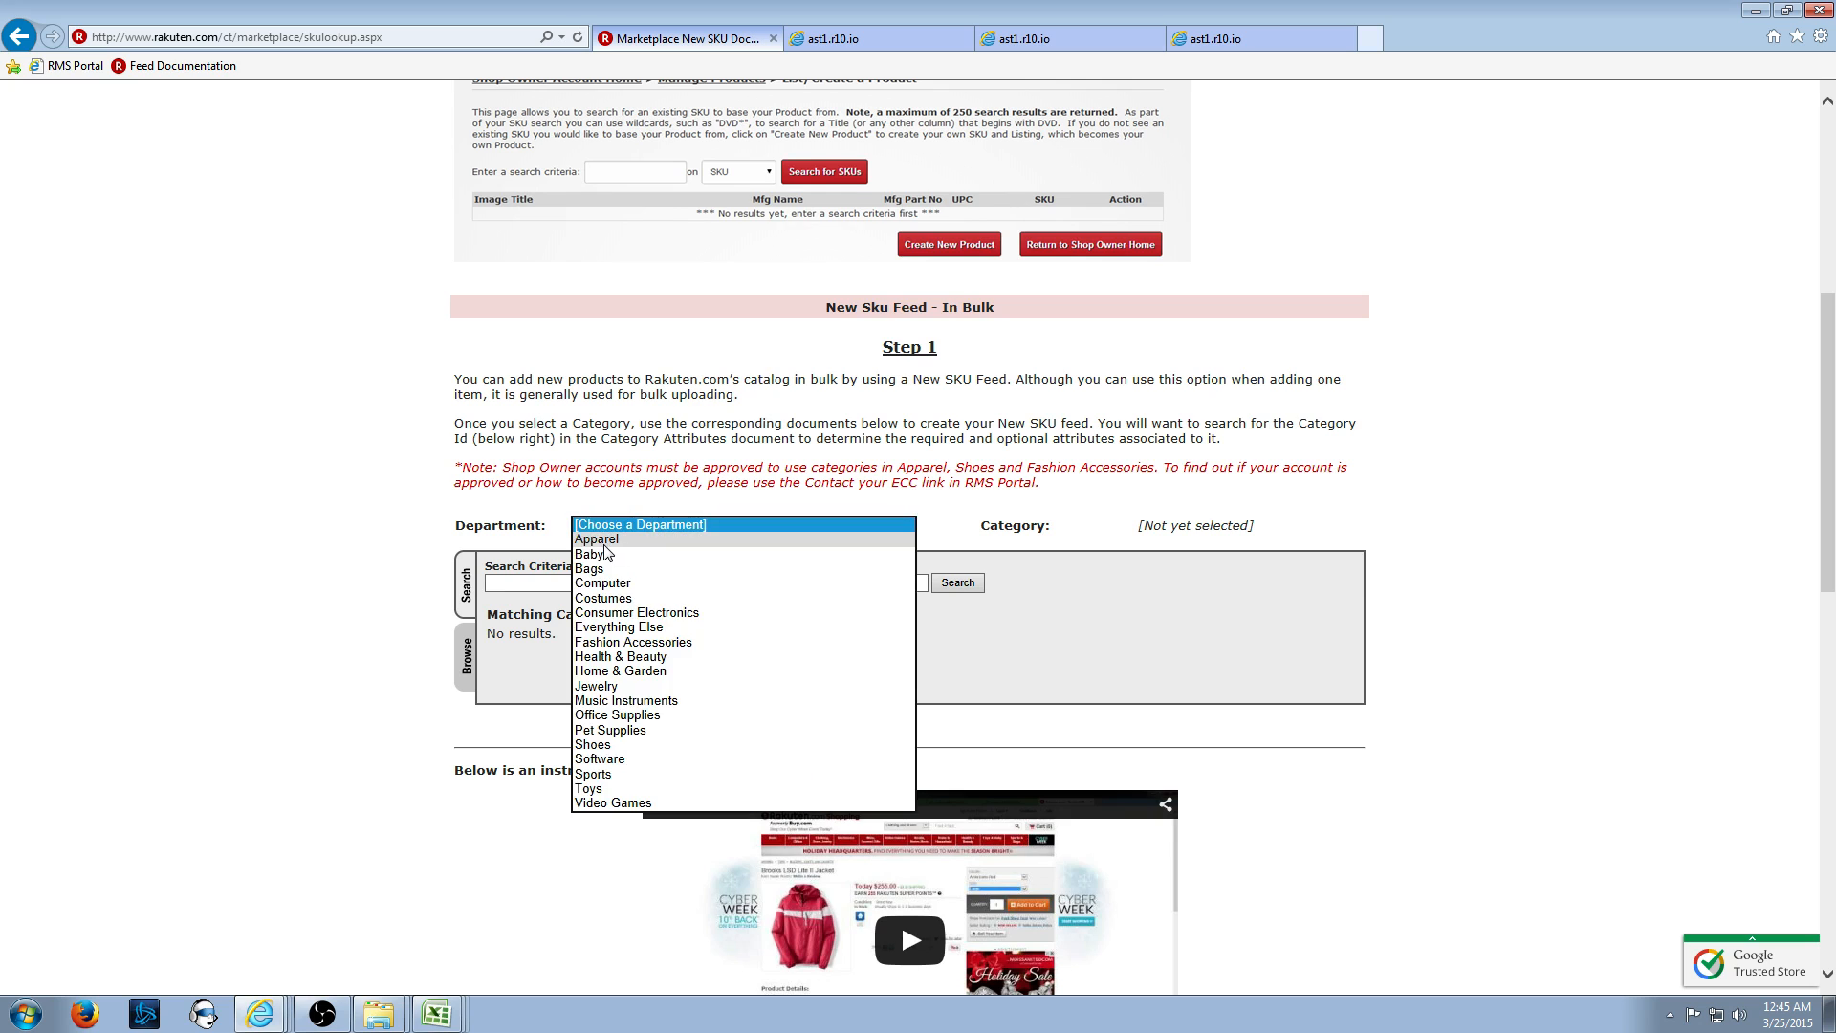
pyautogui.click(603, 540)
pyautogui.scroll(-3, 698, 601)
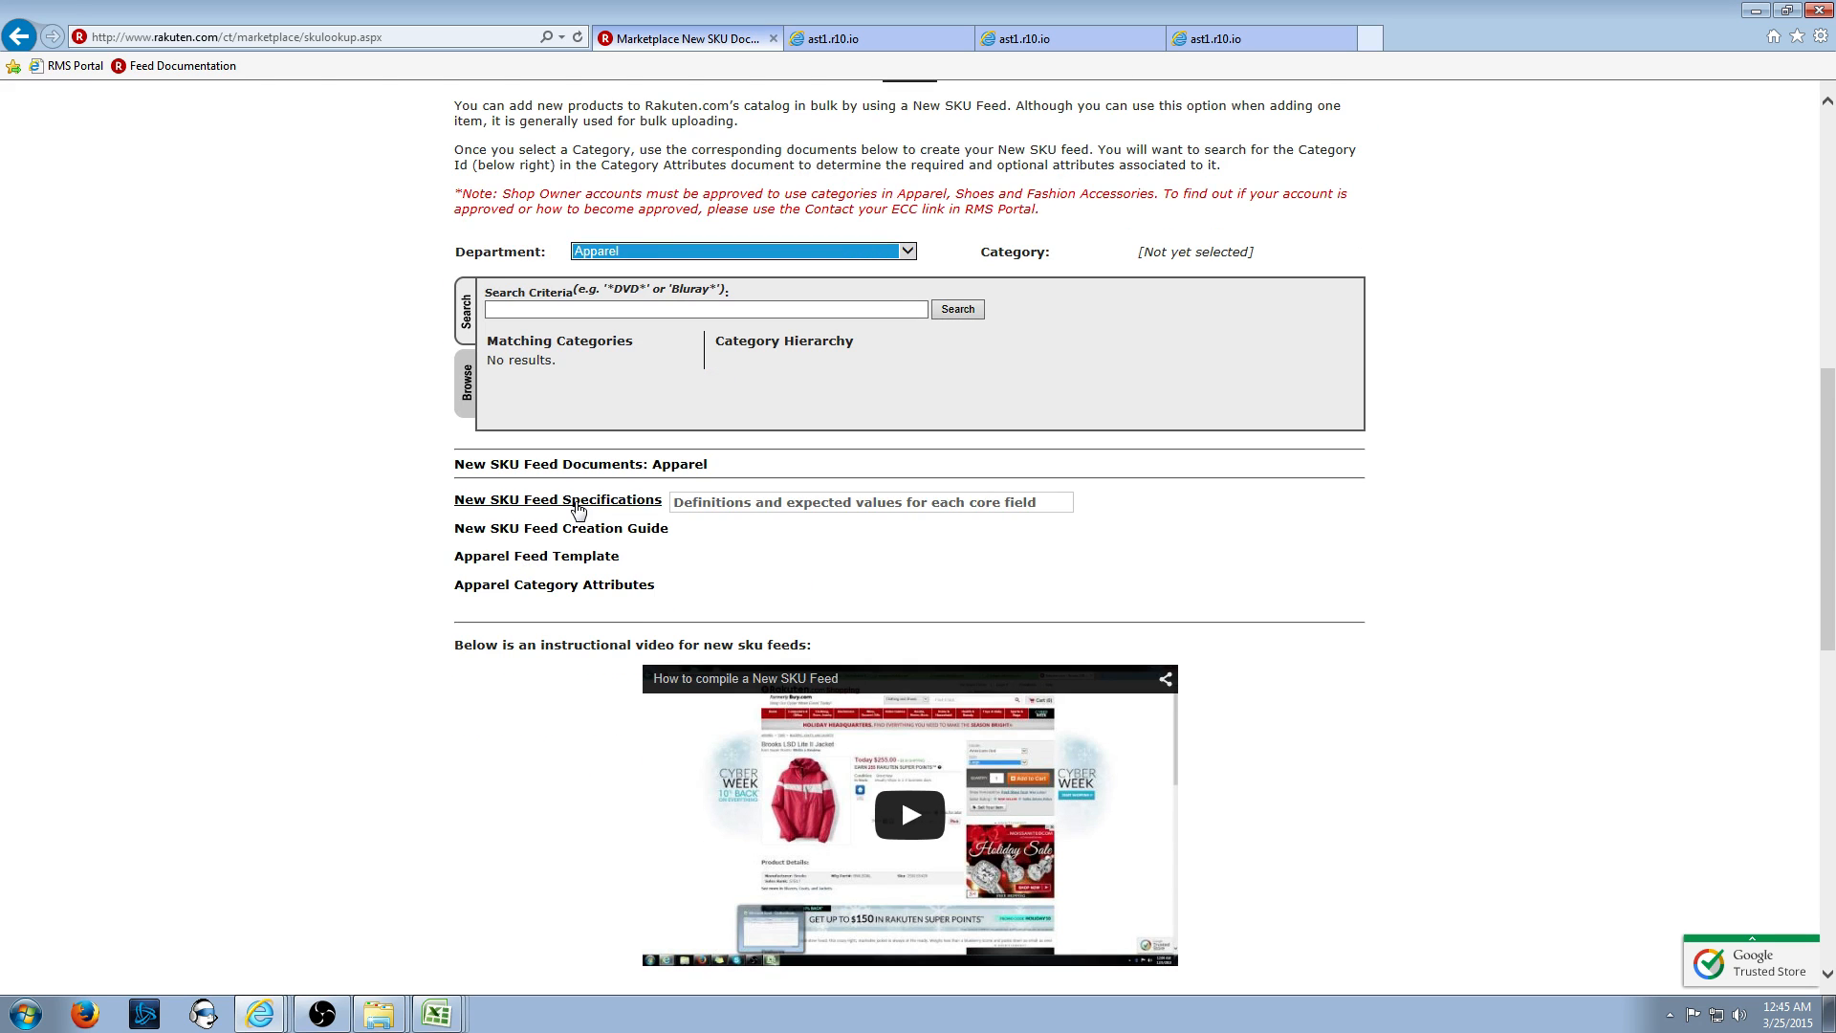
pyautogui.click(367, 913)
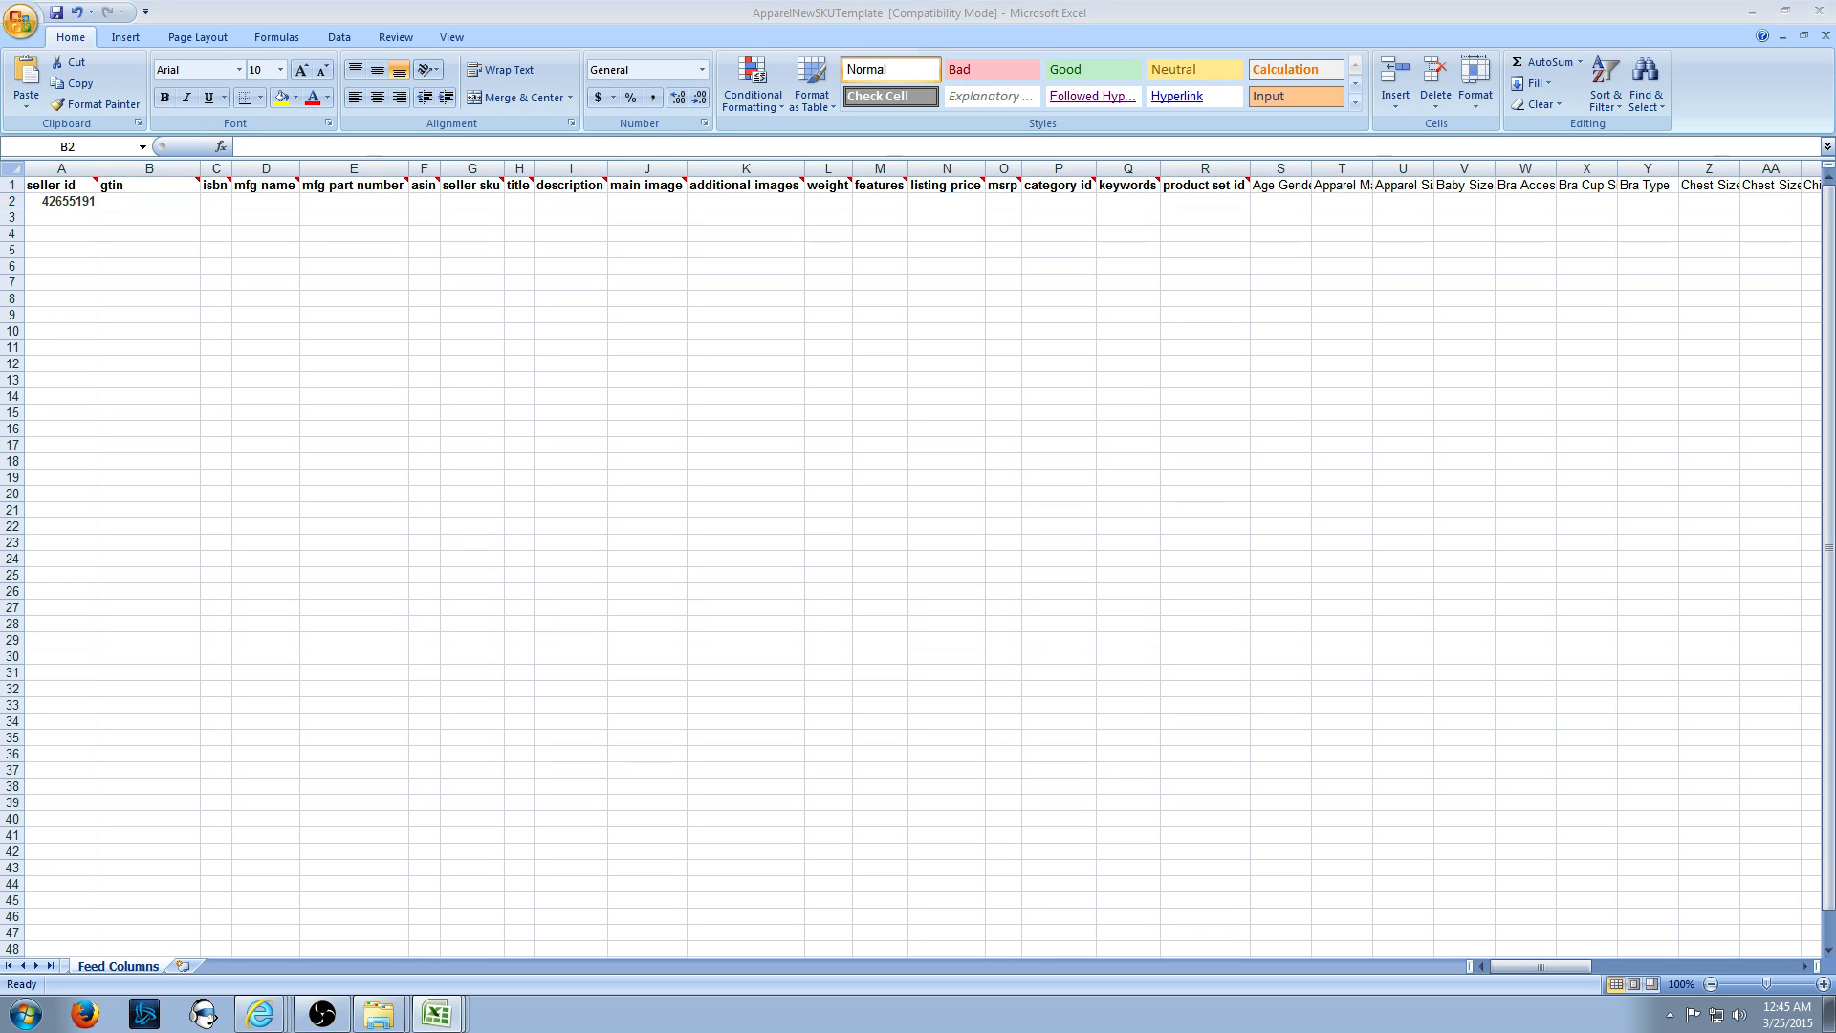
# - Narrow the gtin column and enter 'Pauls Clothes' in mfg-name cell D2
pyautogui.click(152, 202)
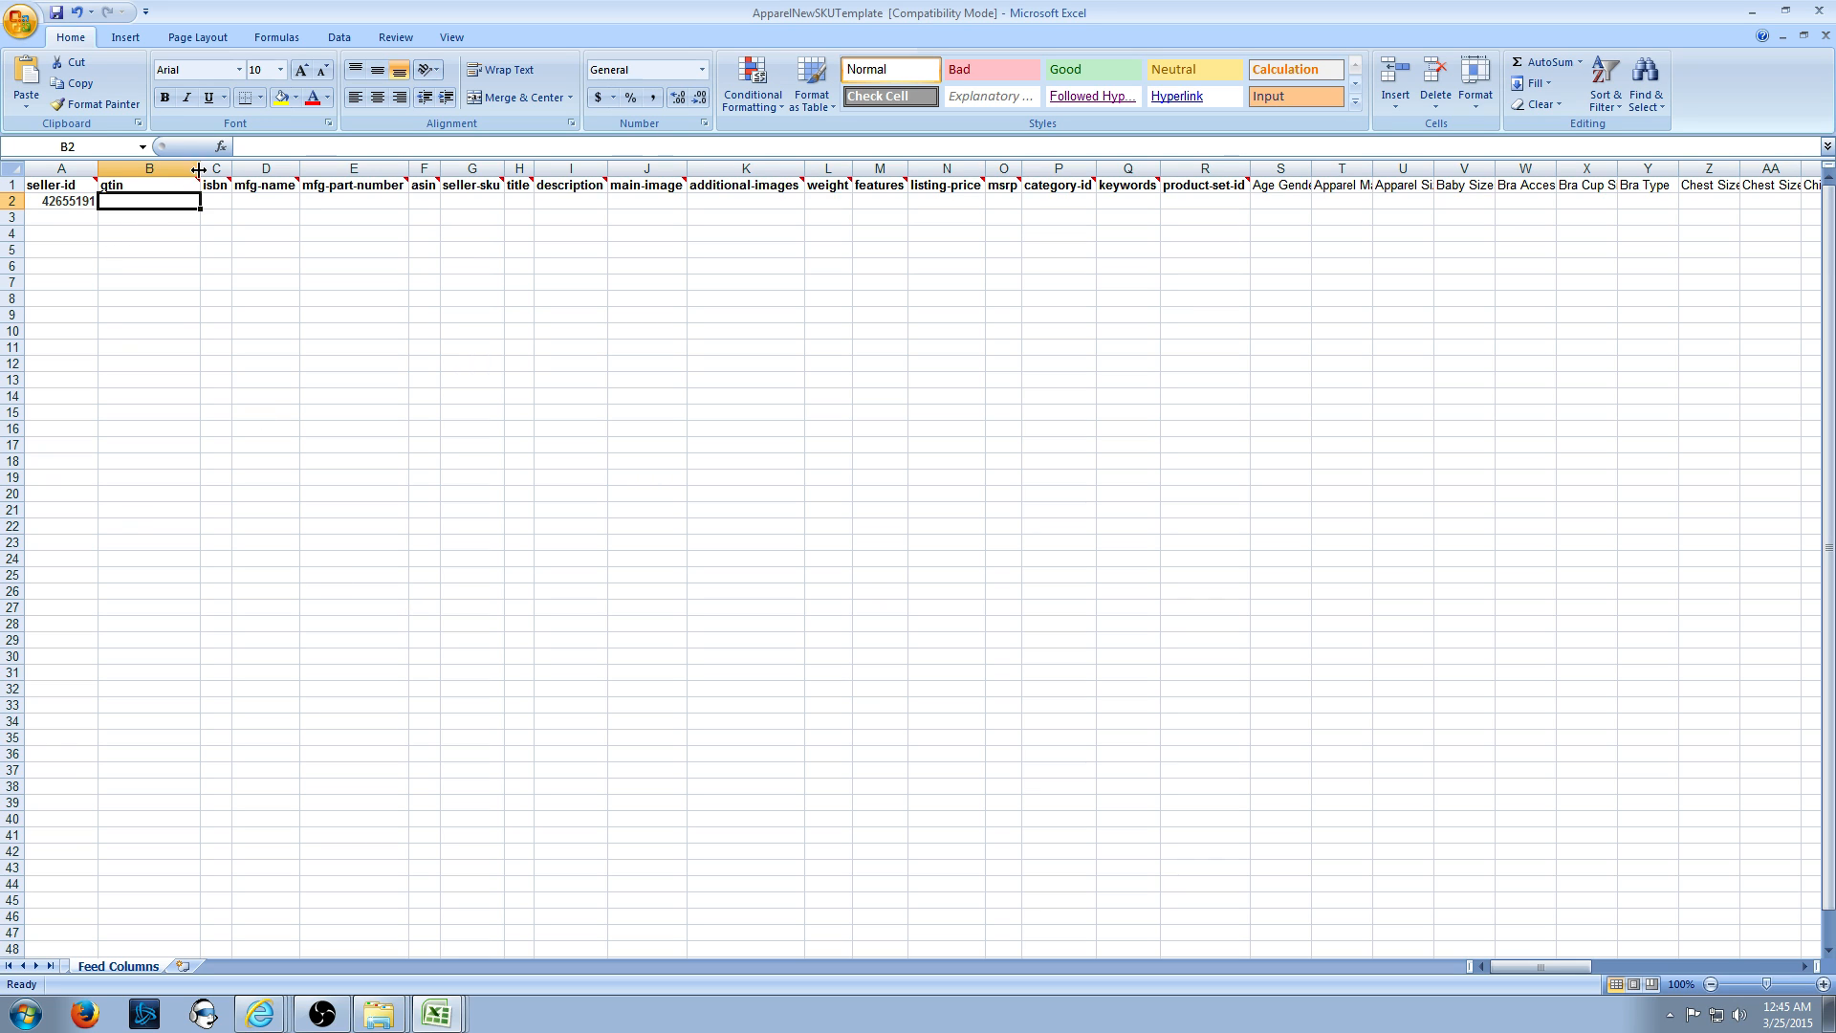
pyautogui.moveTo(201, 169); pyautogui.dragTo(181, 169)
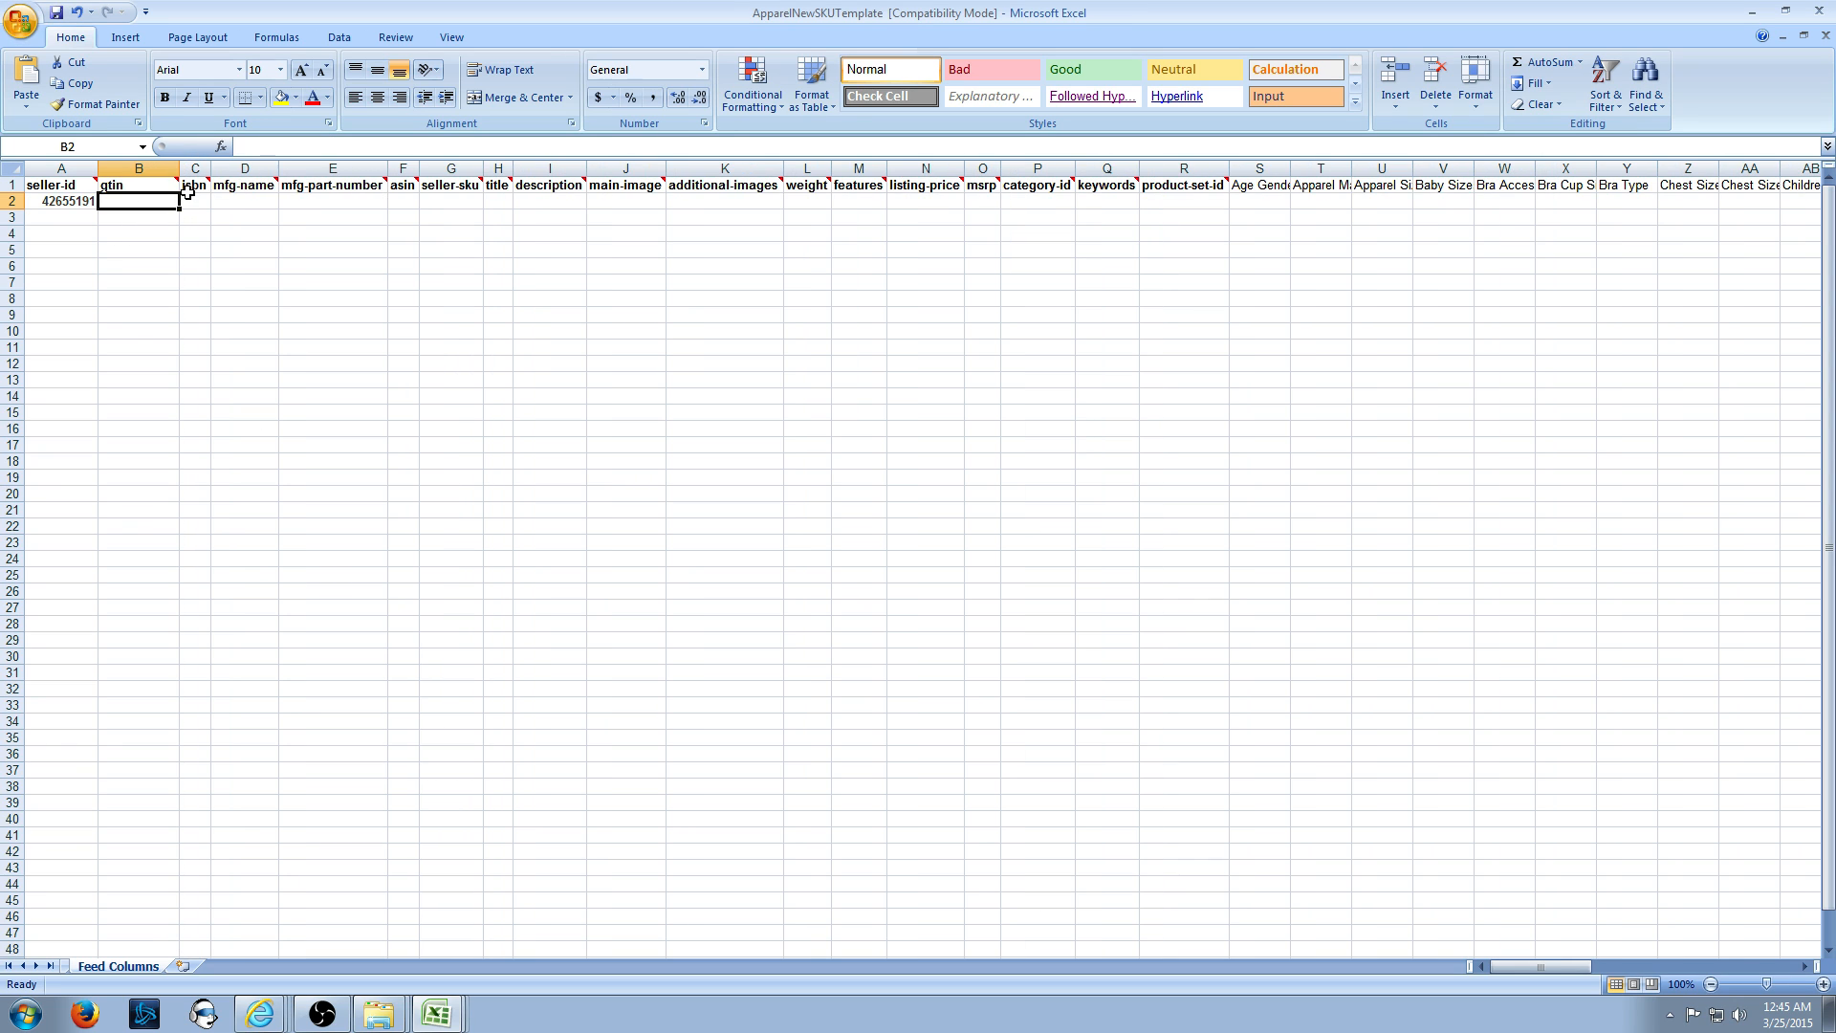
pyautogui.click(238, 200)
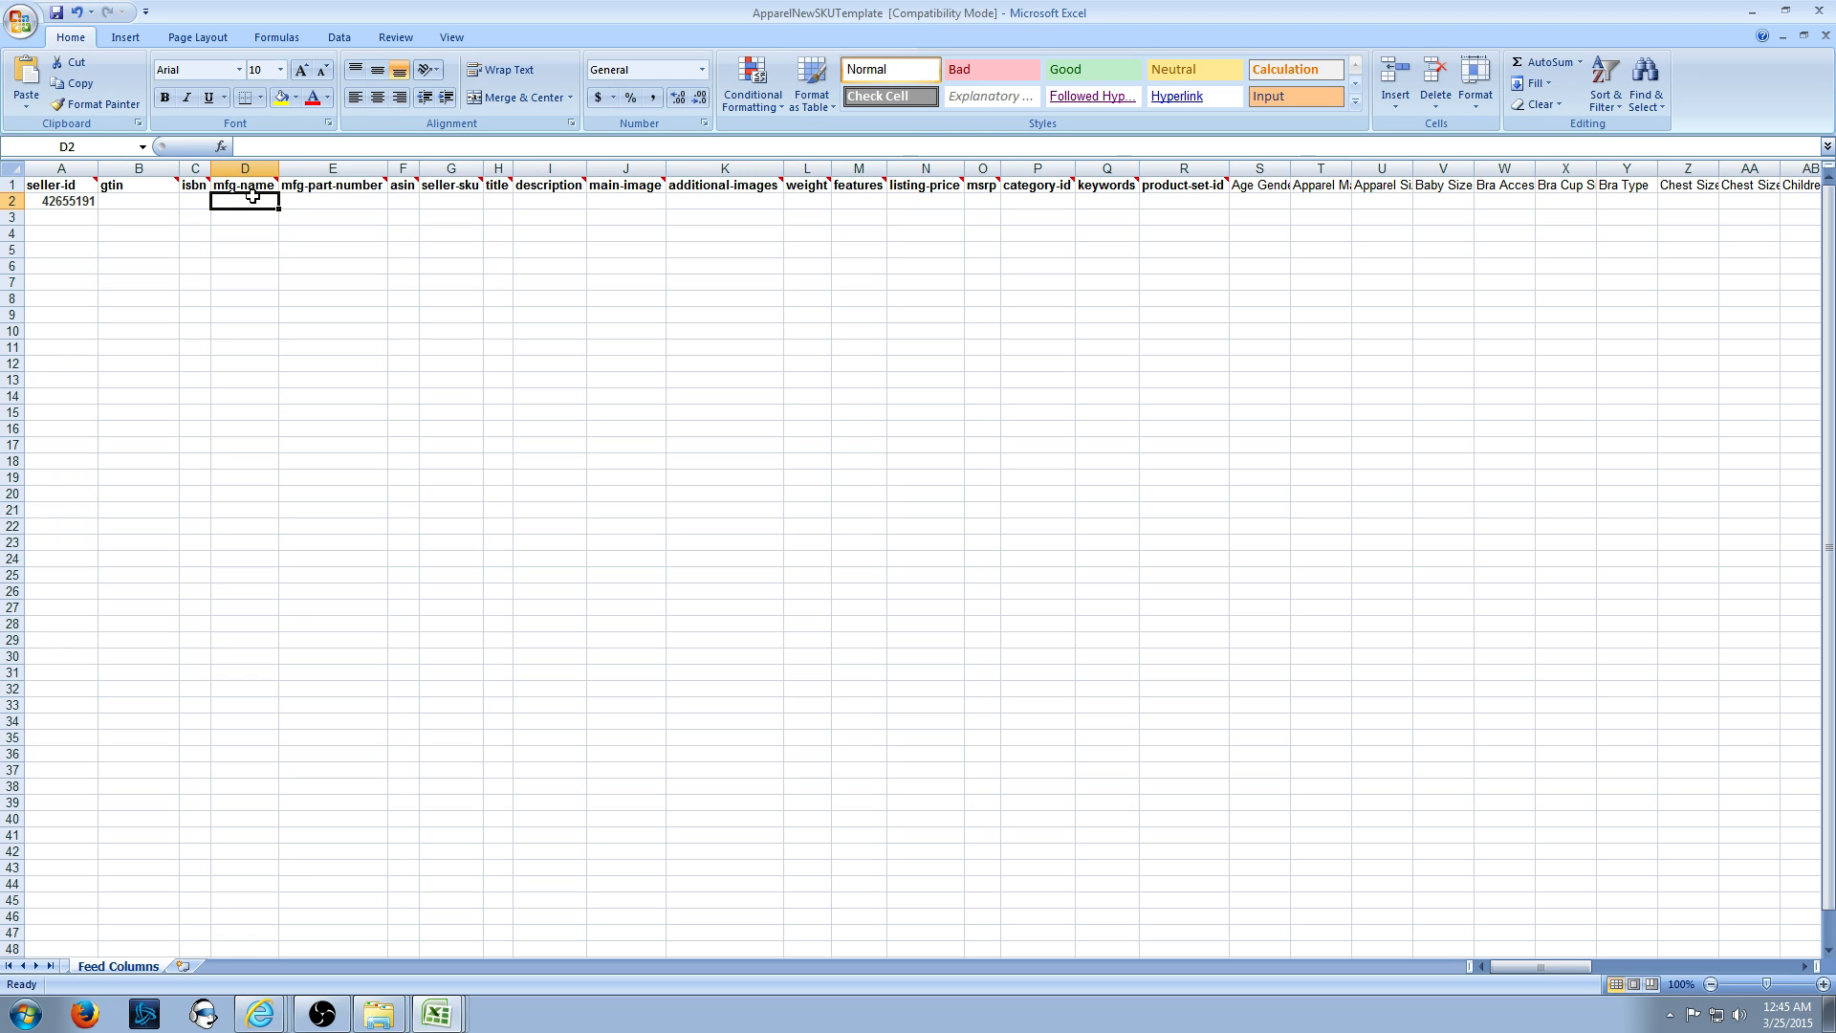
pyautogui.write('P')
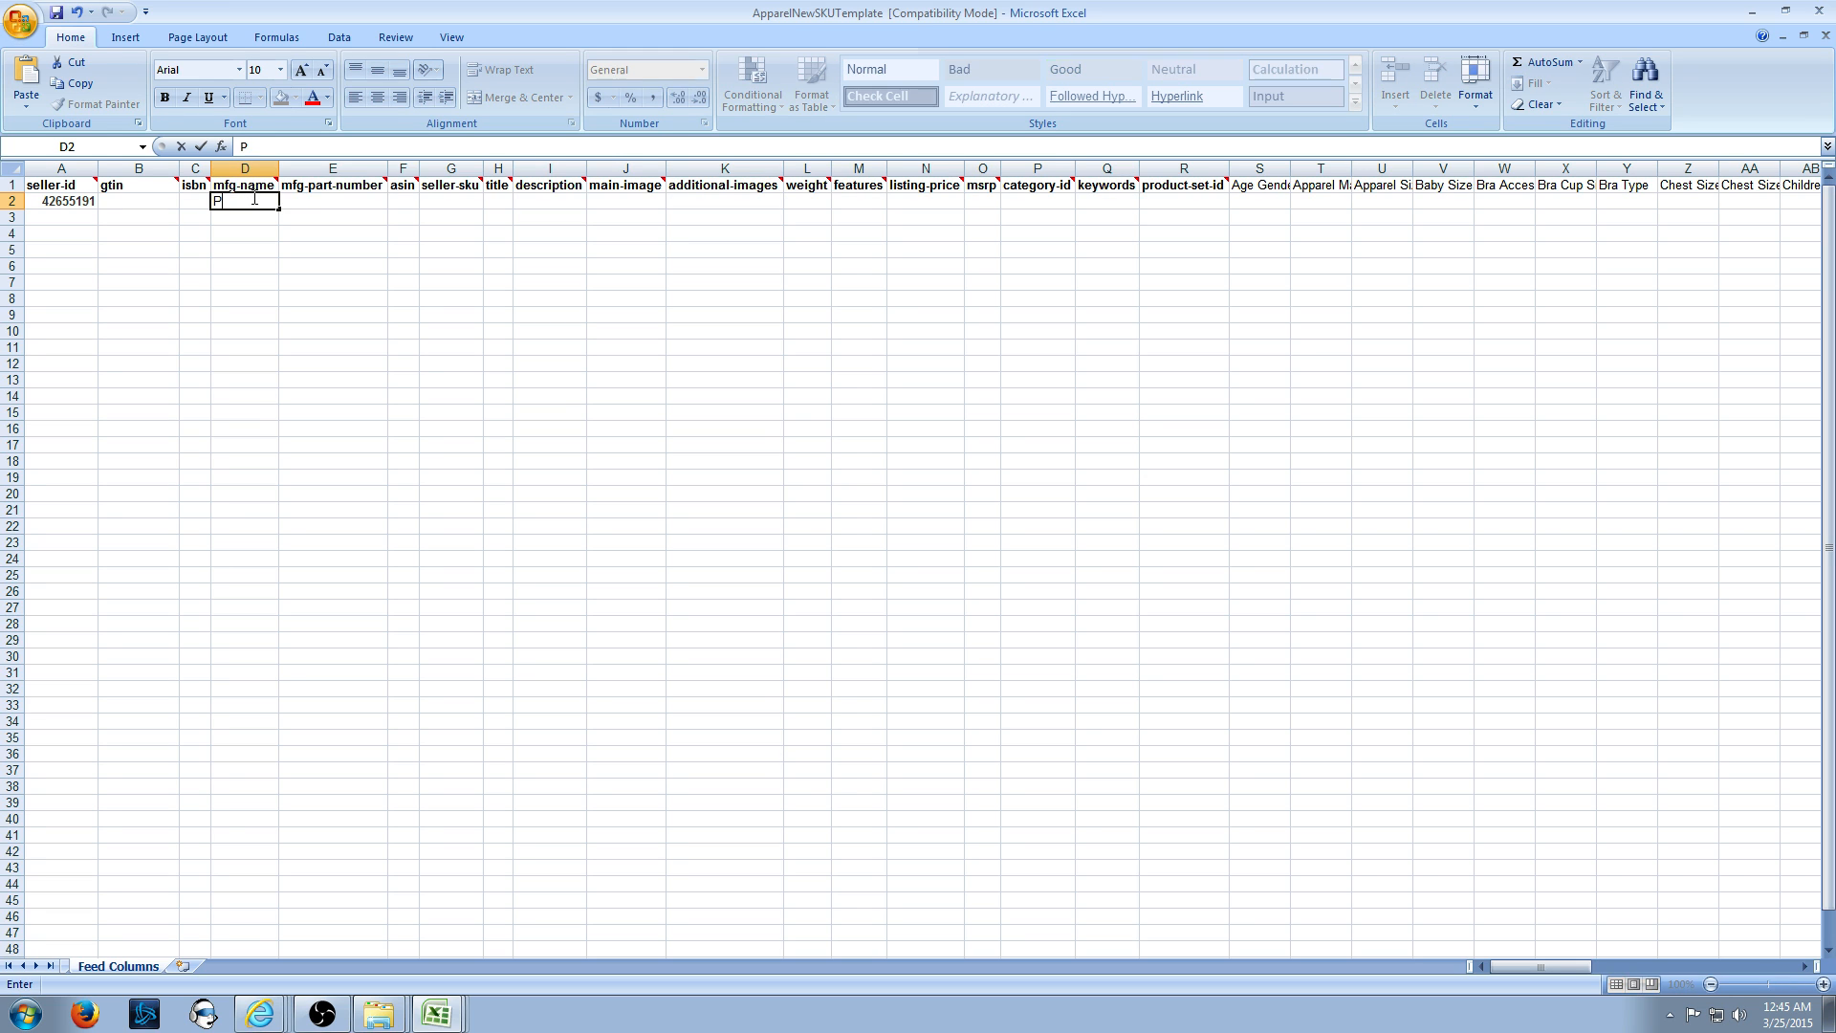
pyautogui.write('auls Clothes')
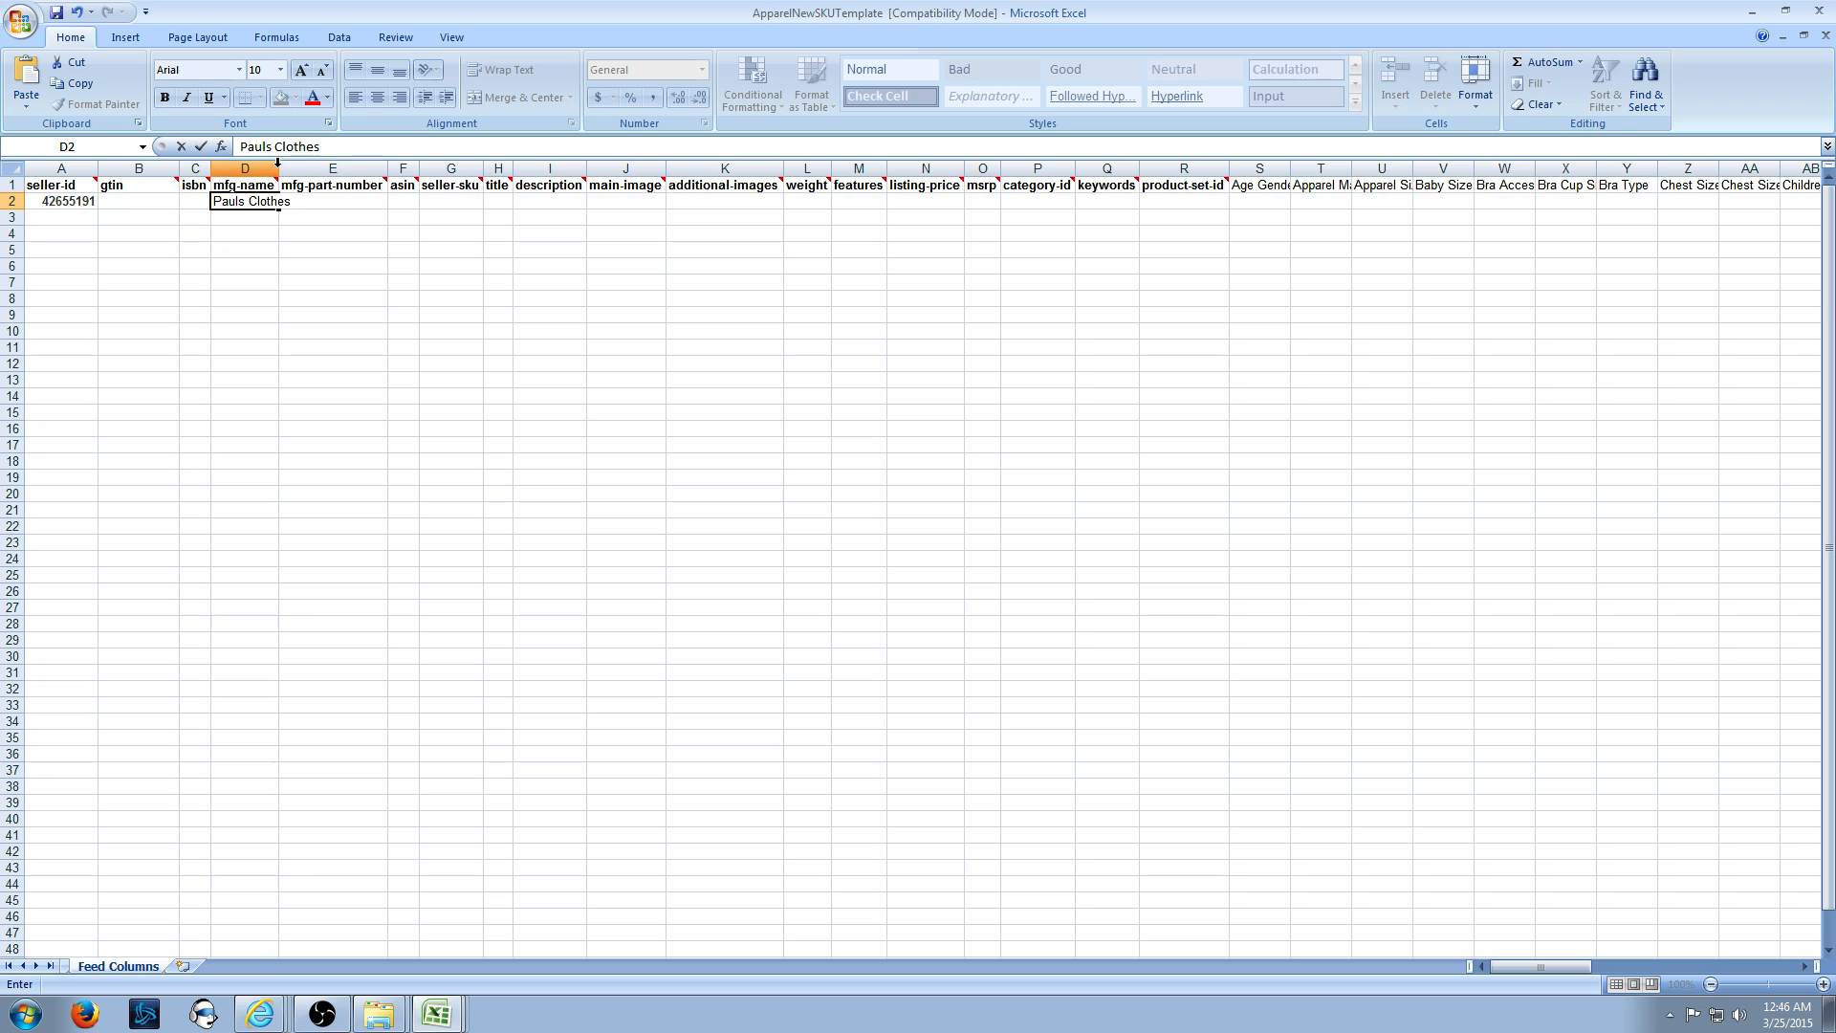
pyautogui.moveTo(339, 189)
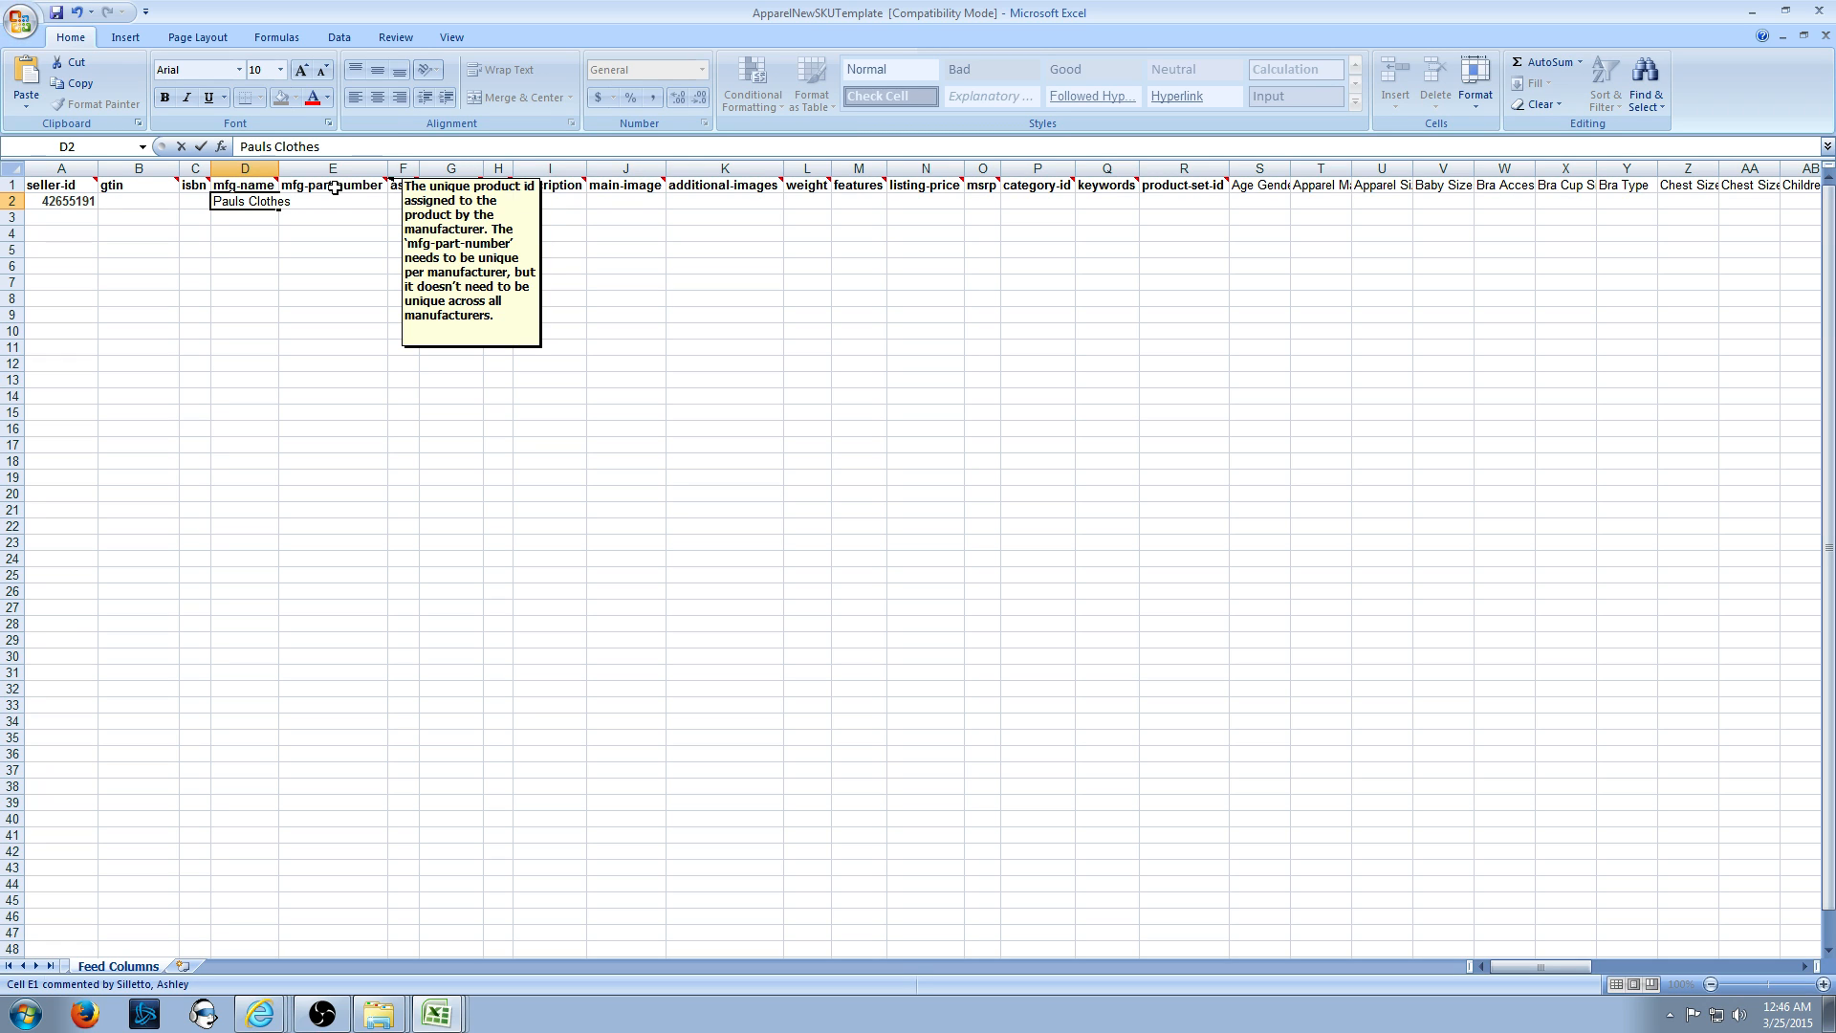
pyautogui.click(333, 188)
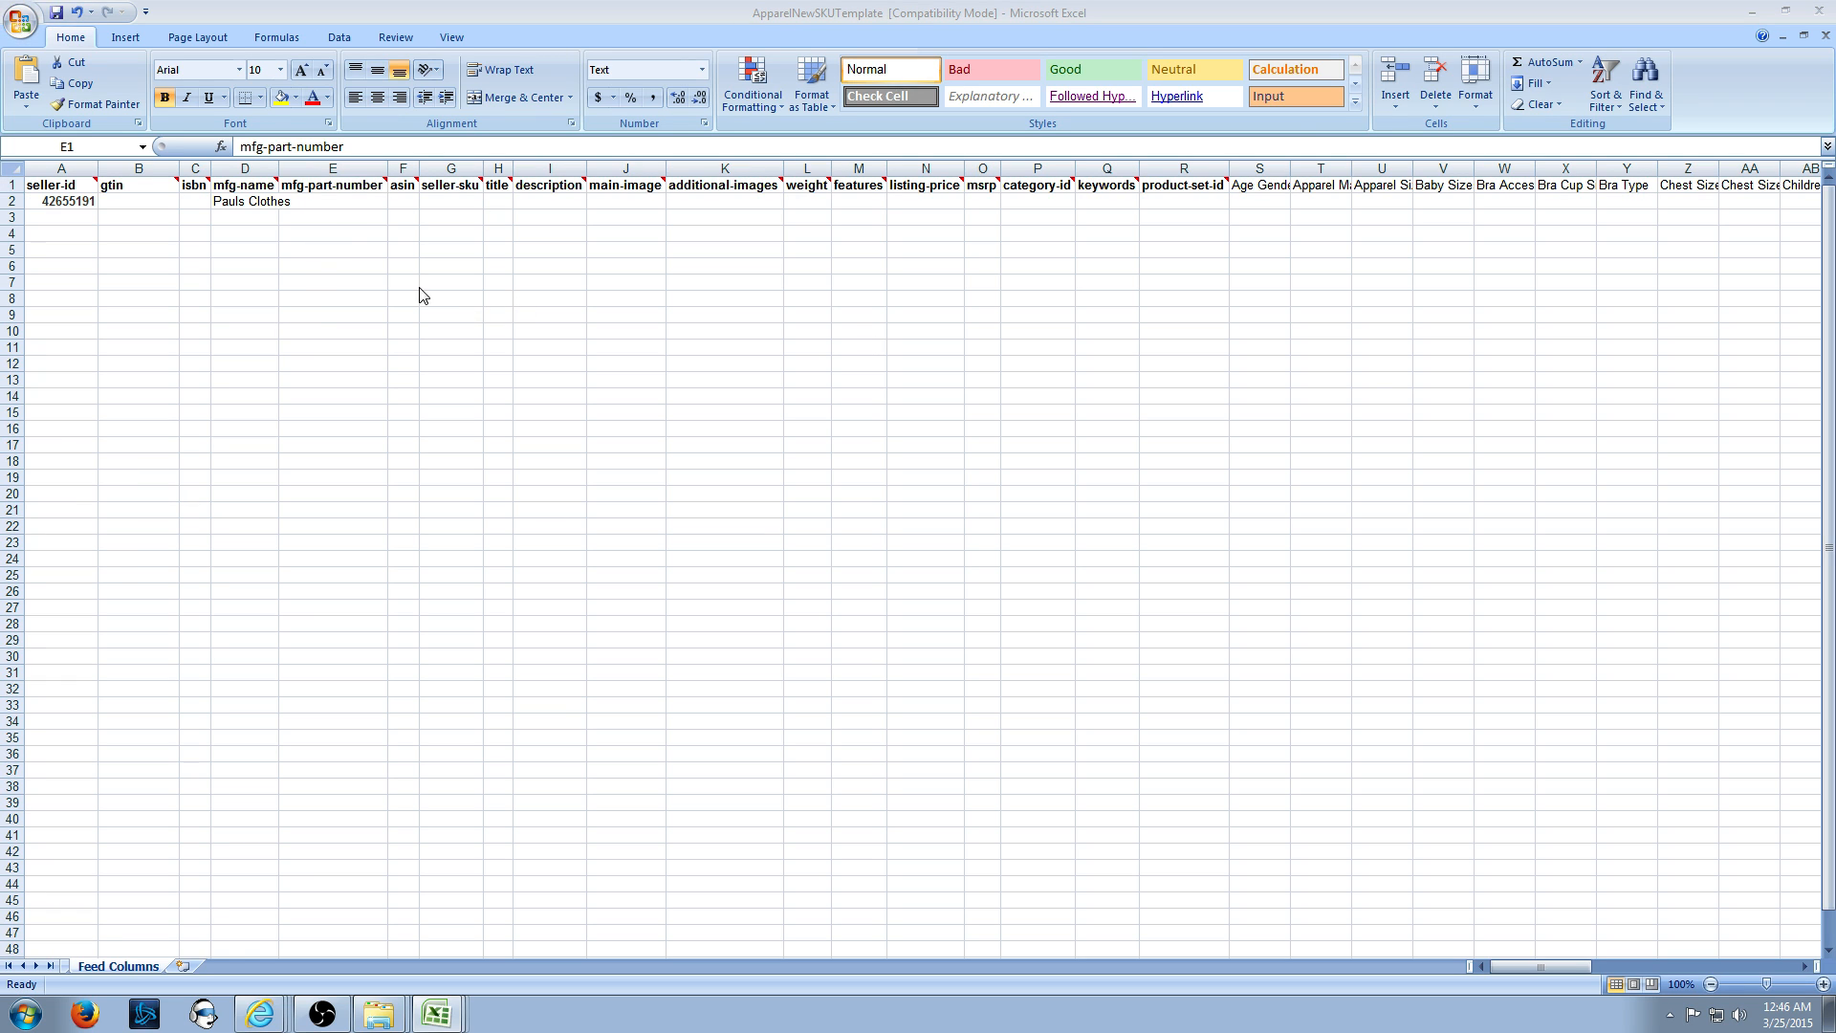
# - Paste OlafBlackM into mfg-part-number E2 and copy it into seller-sku G2
pyautogui.click(344, 200)
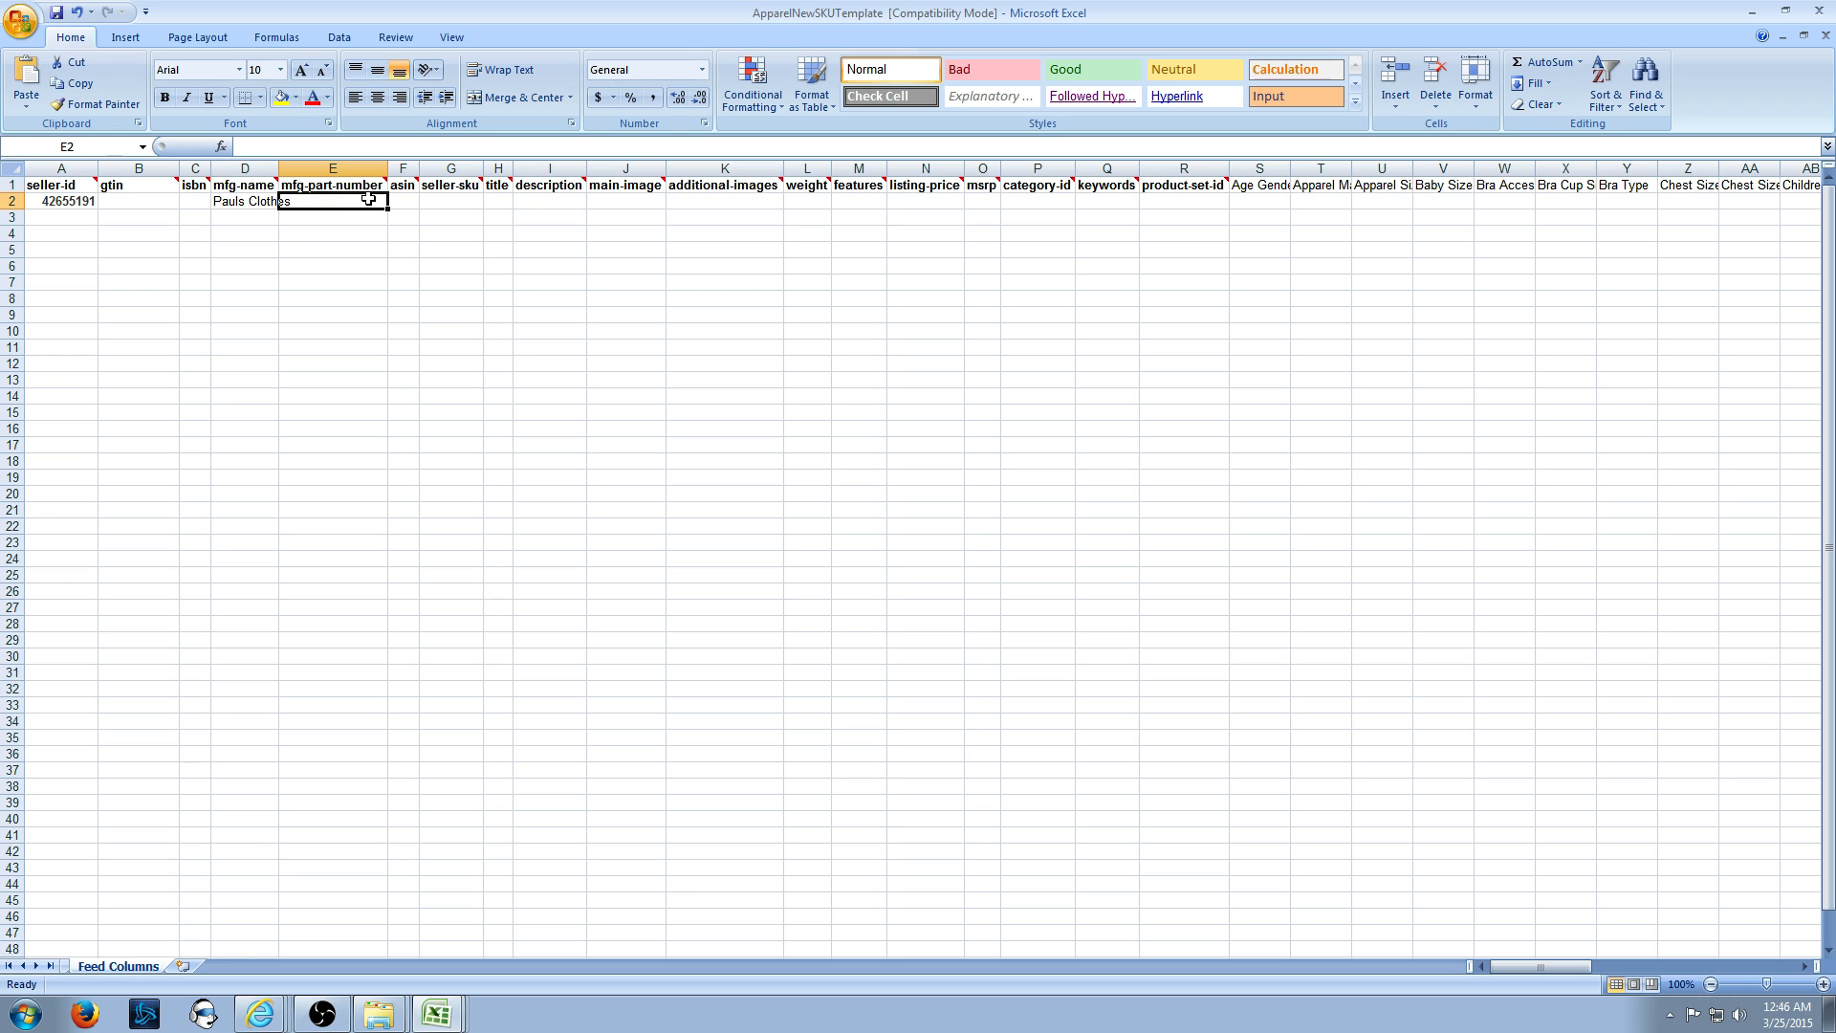
pyautogui.write('OlafBlackM')
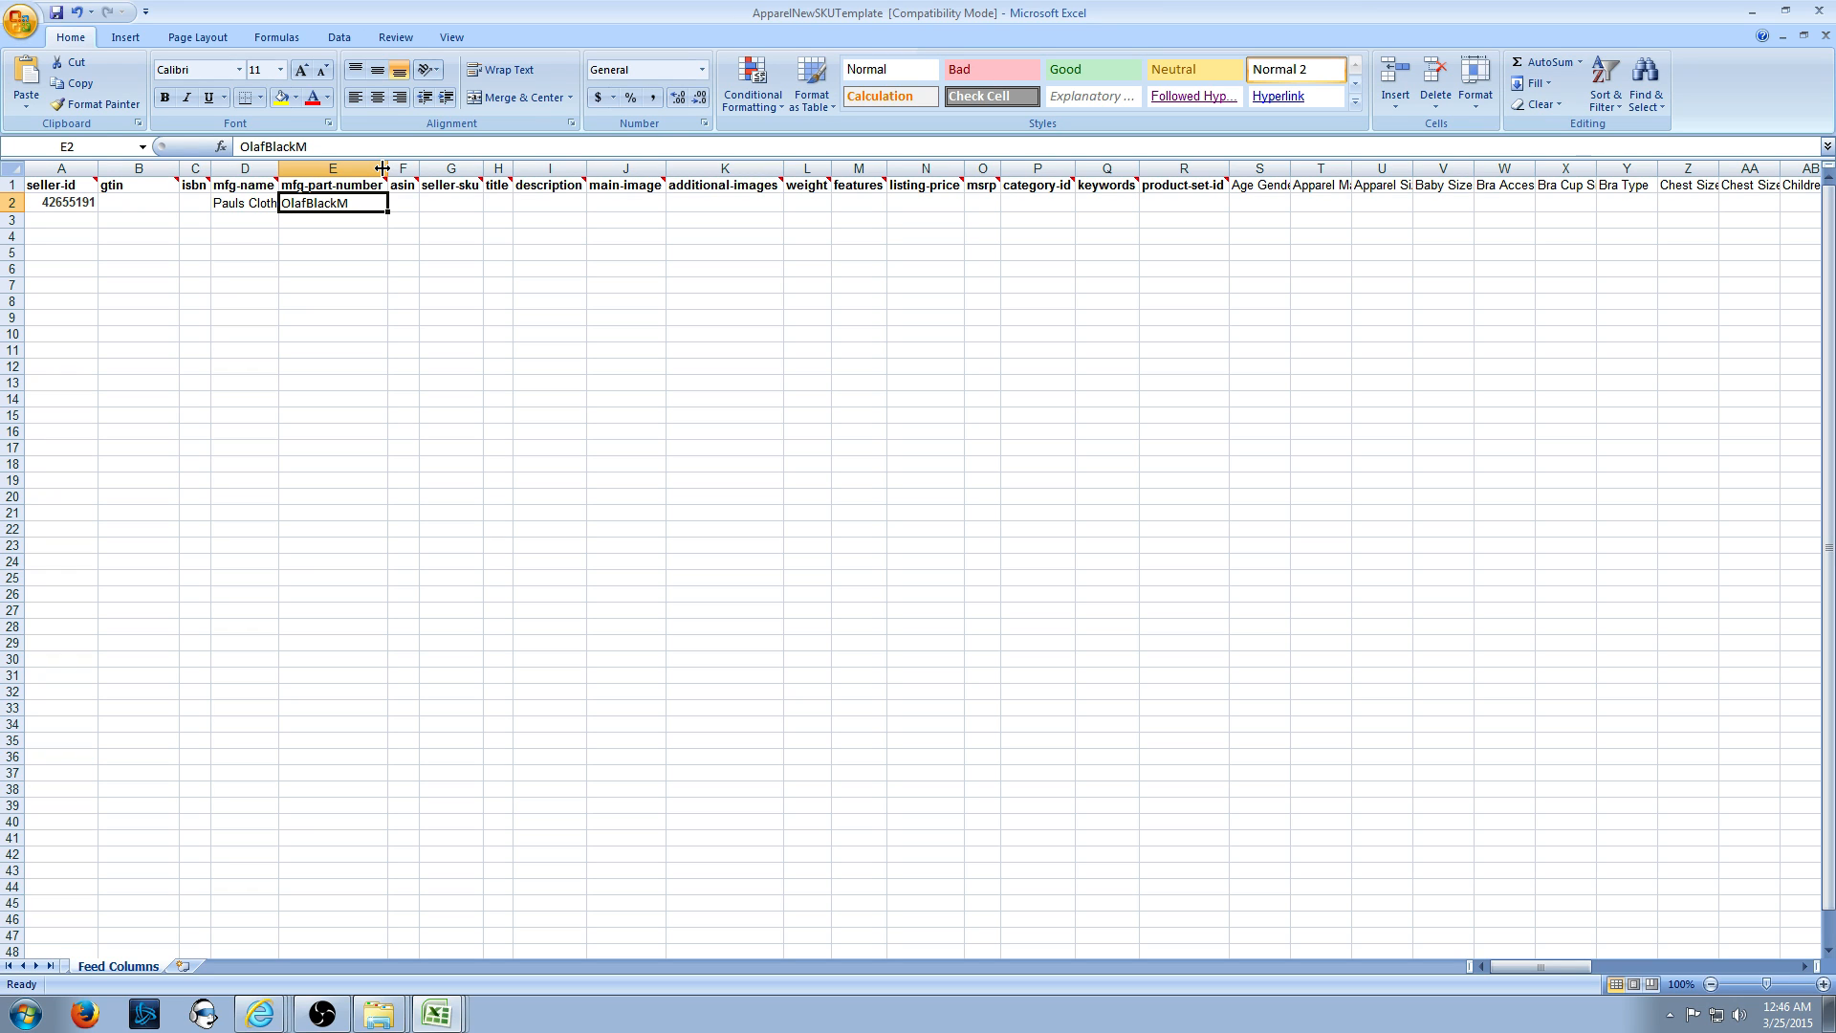
pyautogui.press('Tab')
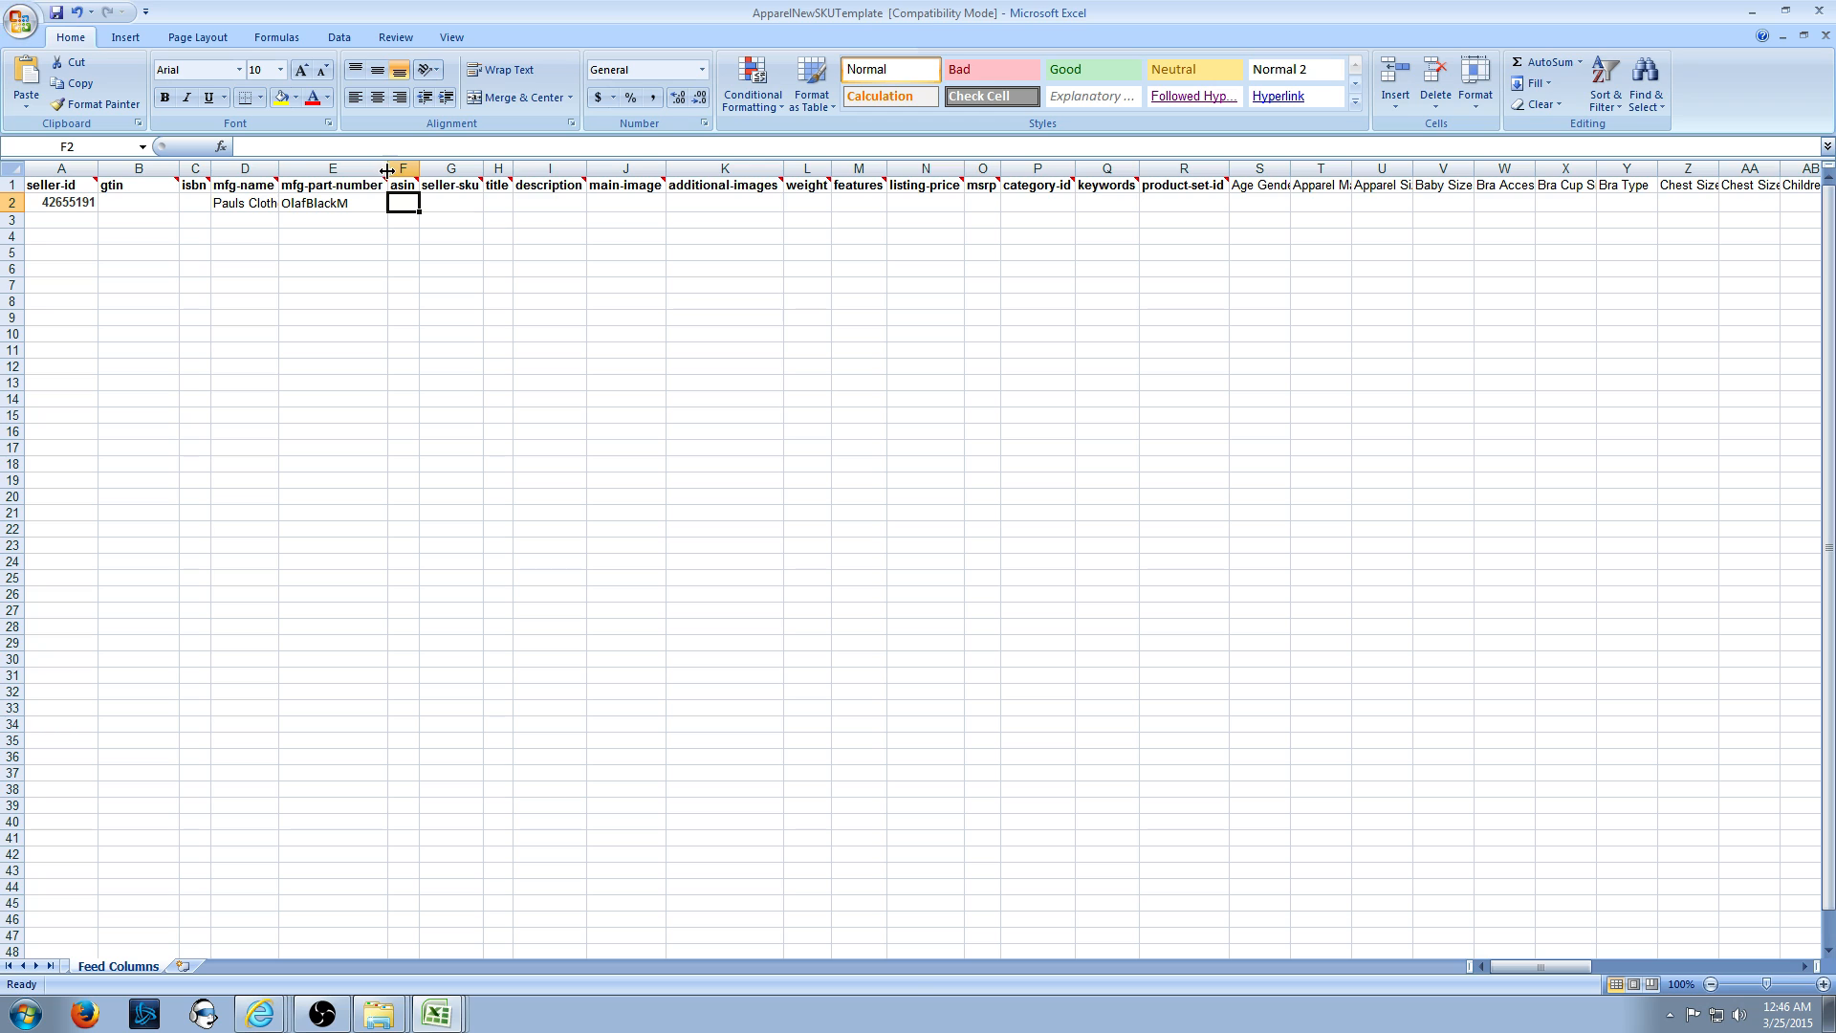
pyautogui.moveTo(400, 185)
pyautogui.press('Left')
pyautogui.hotkey('ctrl', 'c')
pyautogui.click(448, 202)
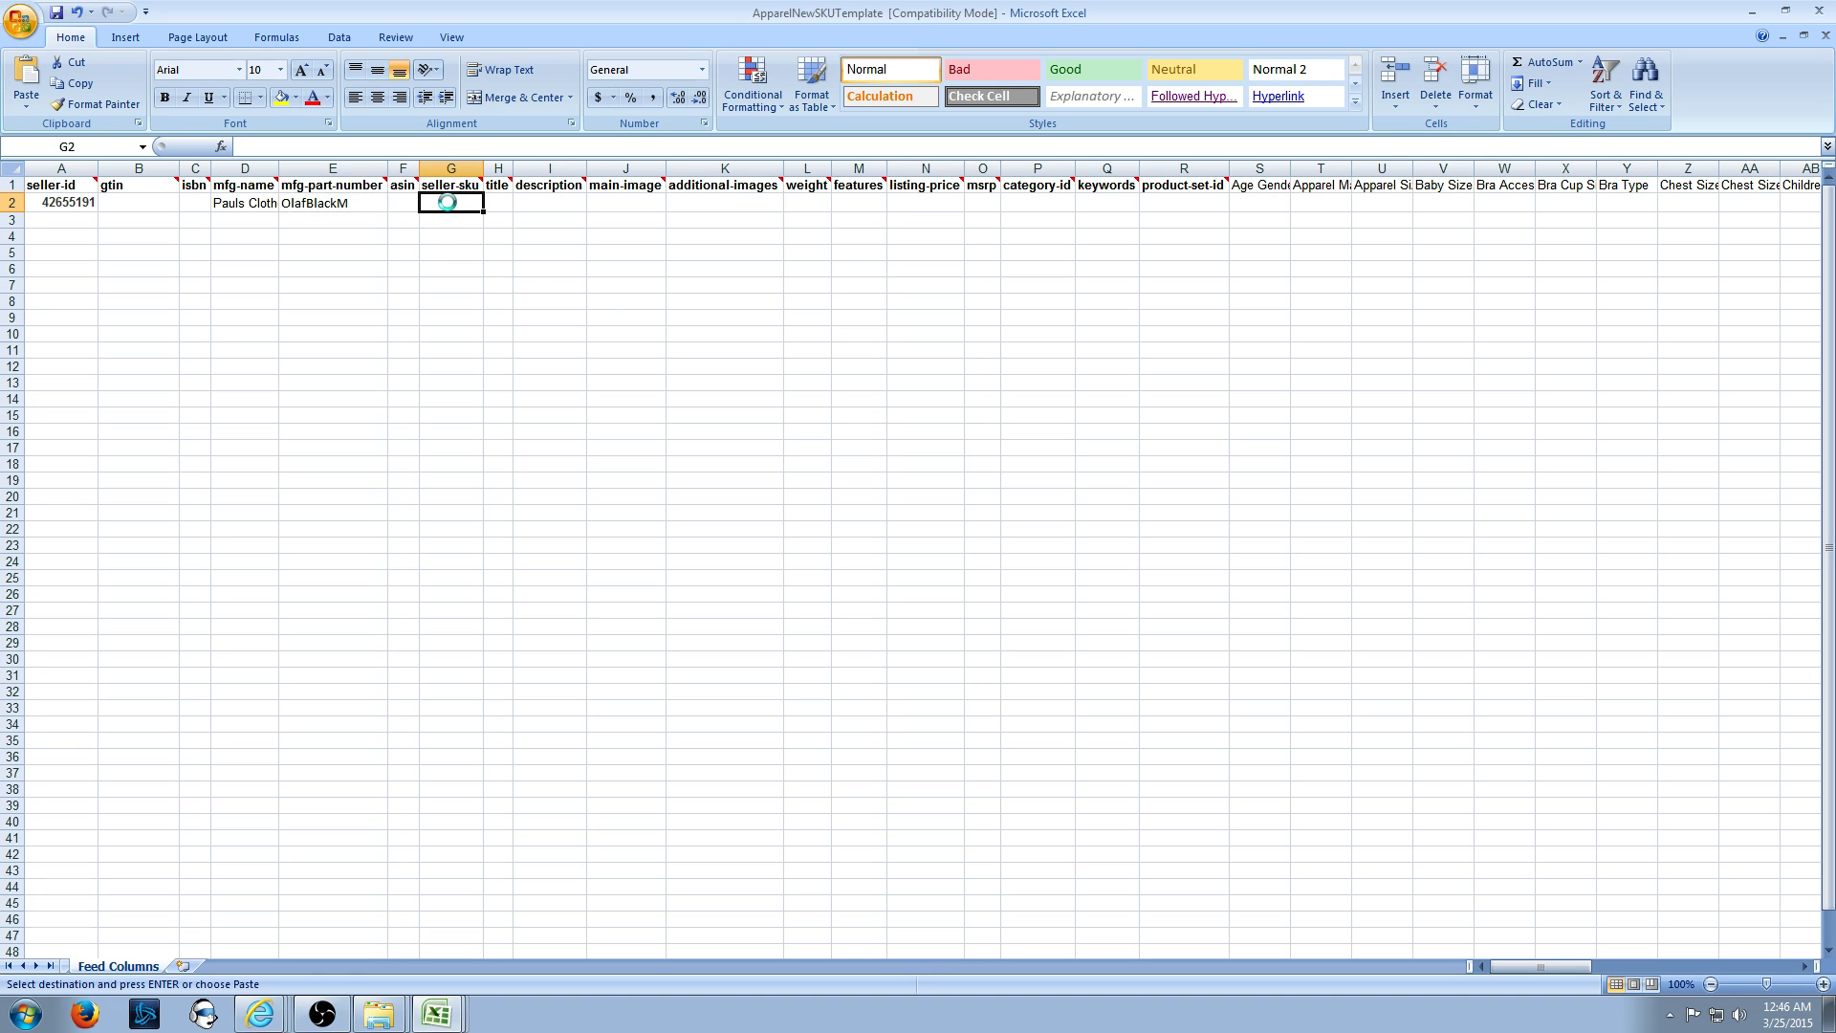
pyautogui.hotkey('ctrl', 'v')
# - Widen the seller-sku column and select the title cell in row 2
pyautogui.moveTo(450, 184)
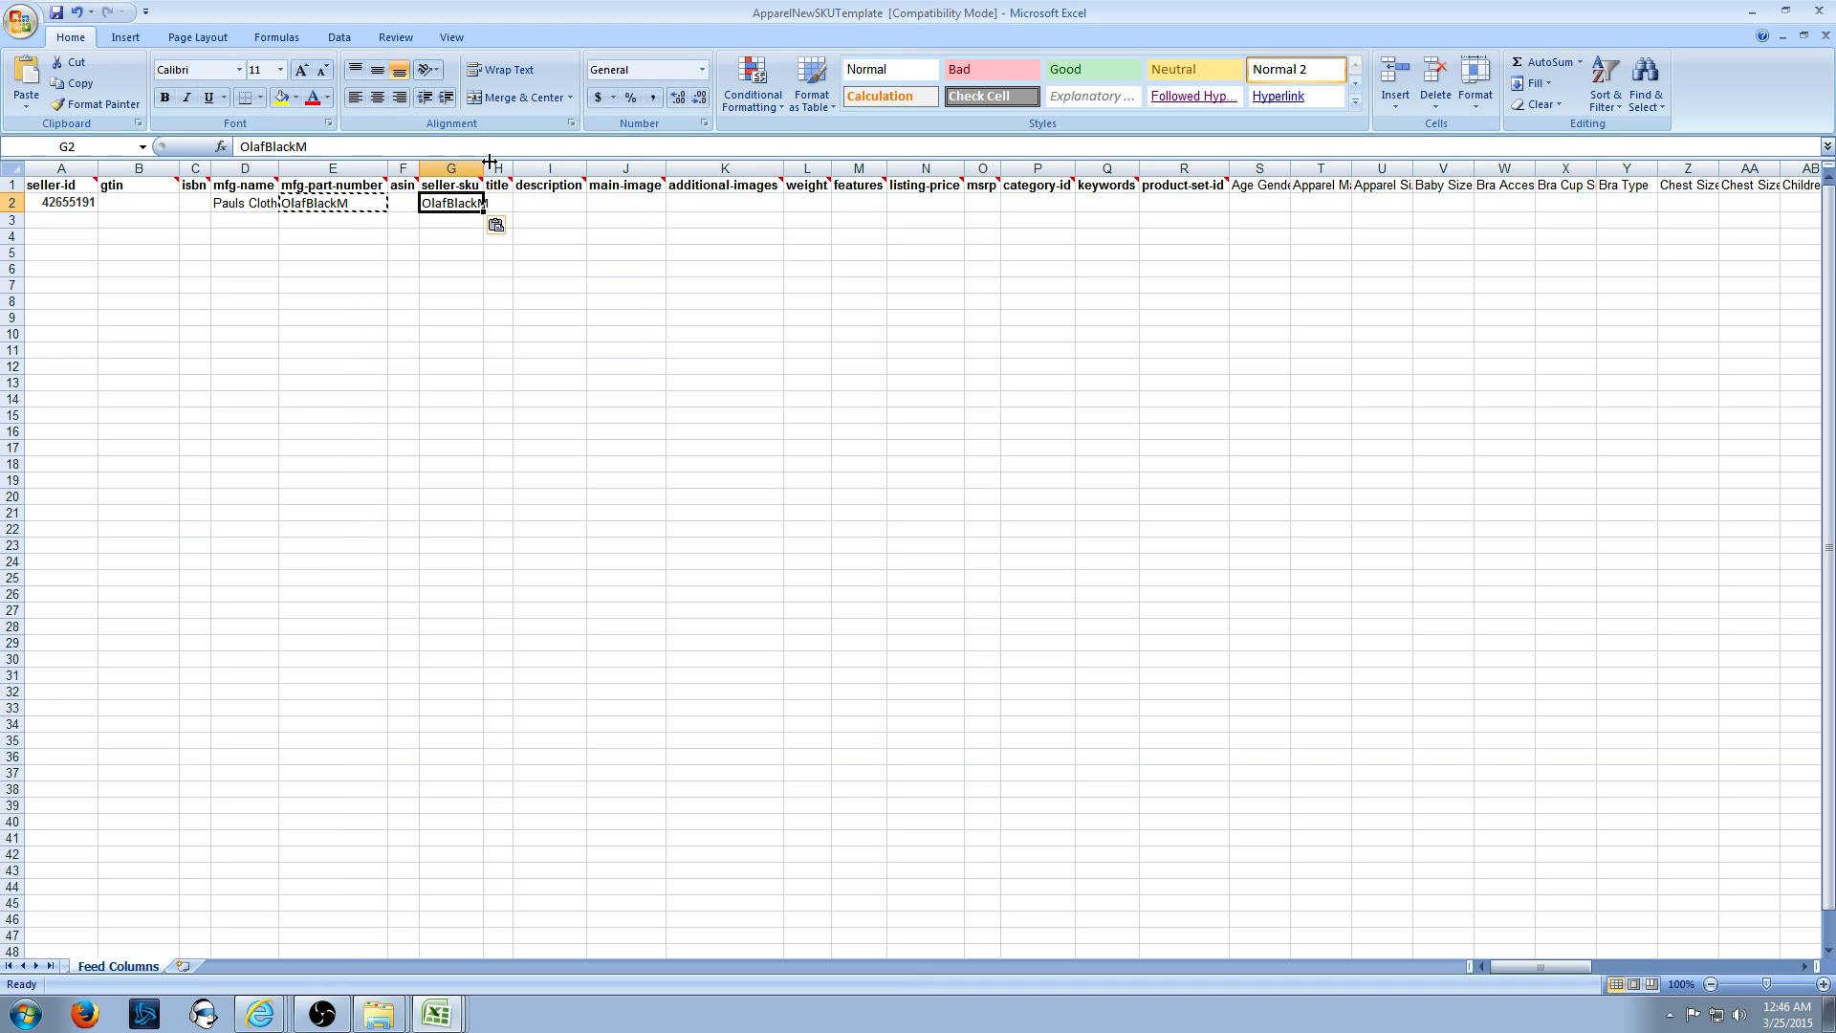
pyautogui.moveTo(484, 167); pyautogui.dragTo(591, 167)
pyautogui.click(533, 204)
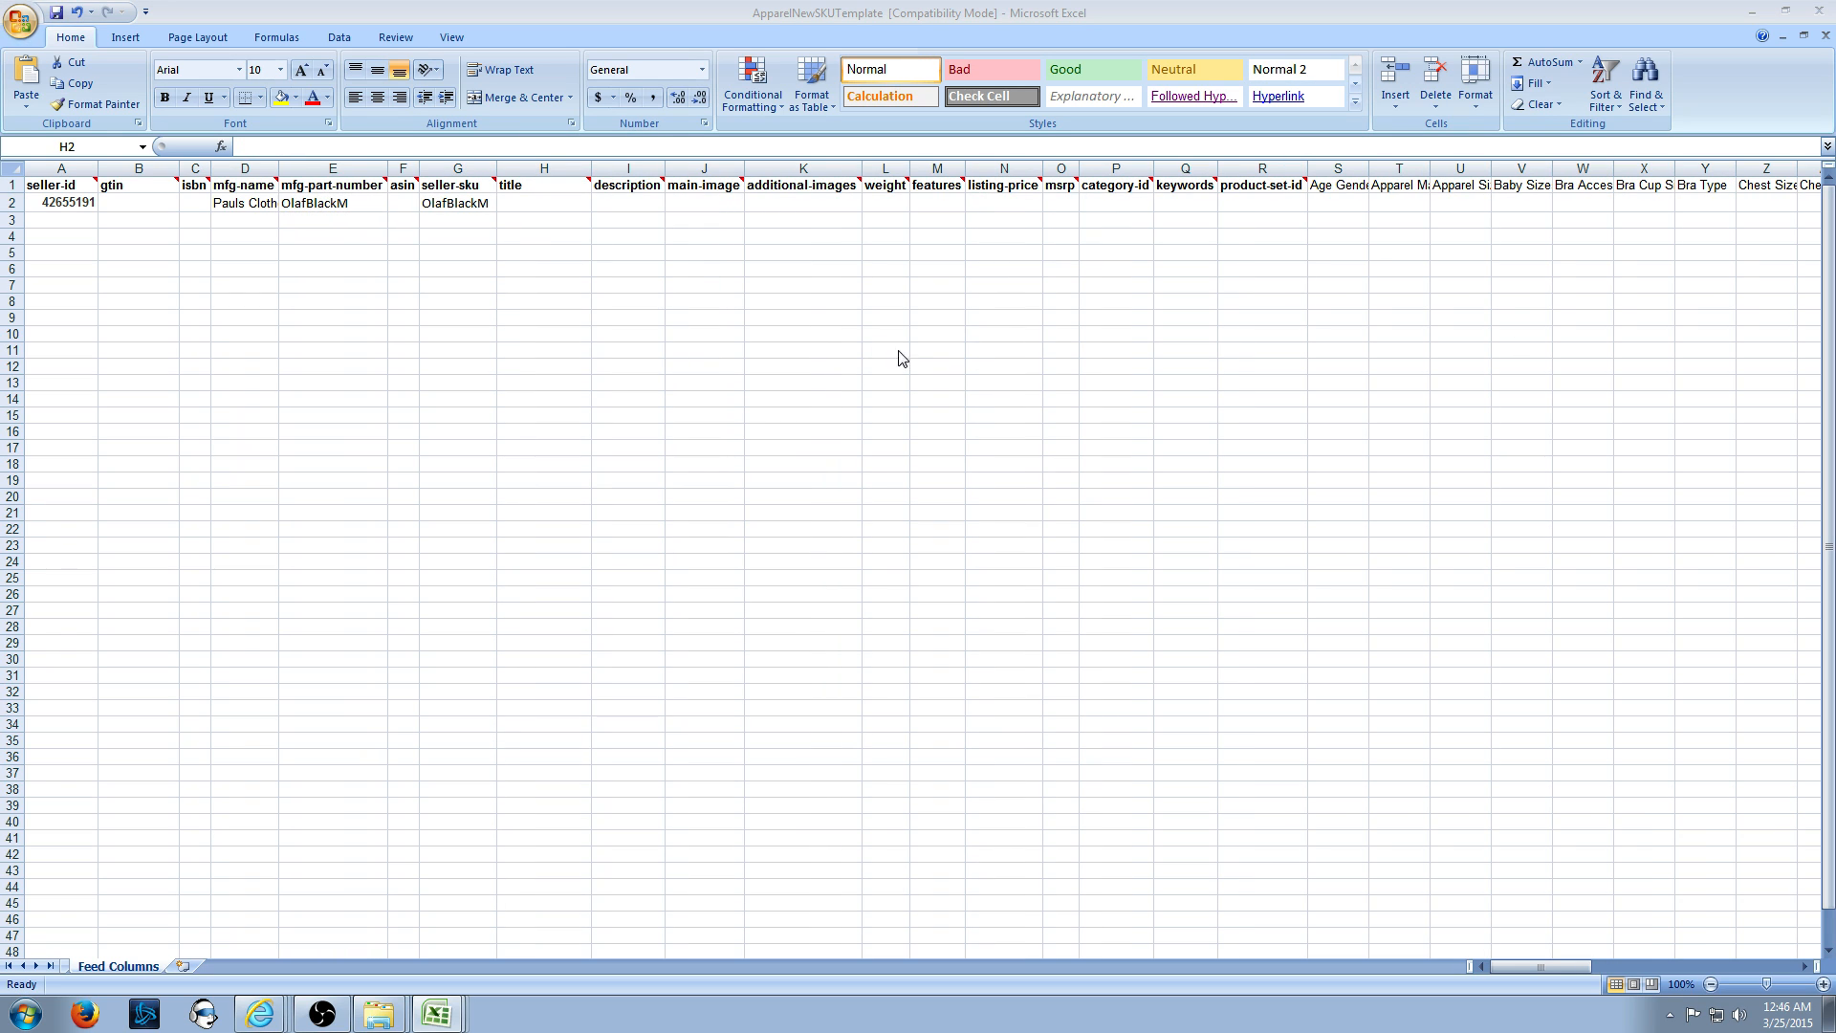
# - Paste the title into H2 and replace 'Queen Elsa' with 'Olaf' to read Frozen T-Shirt- Olaf
pyautogui.click(561, 226)
pyautogui.hotkey('ctrl', 'v')
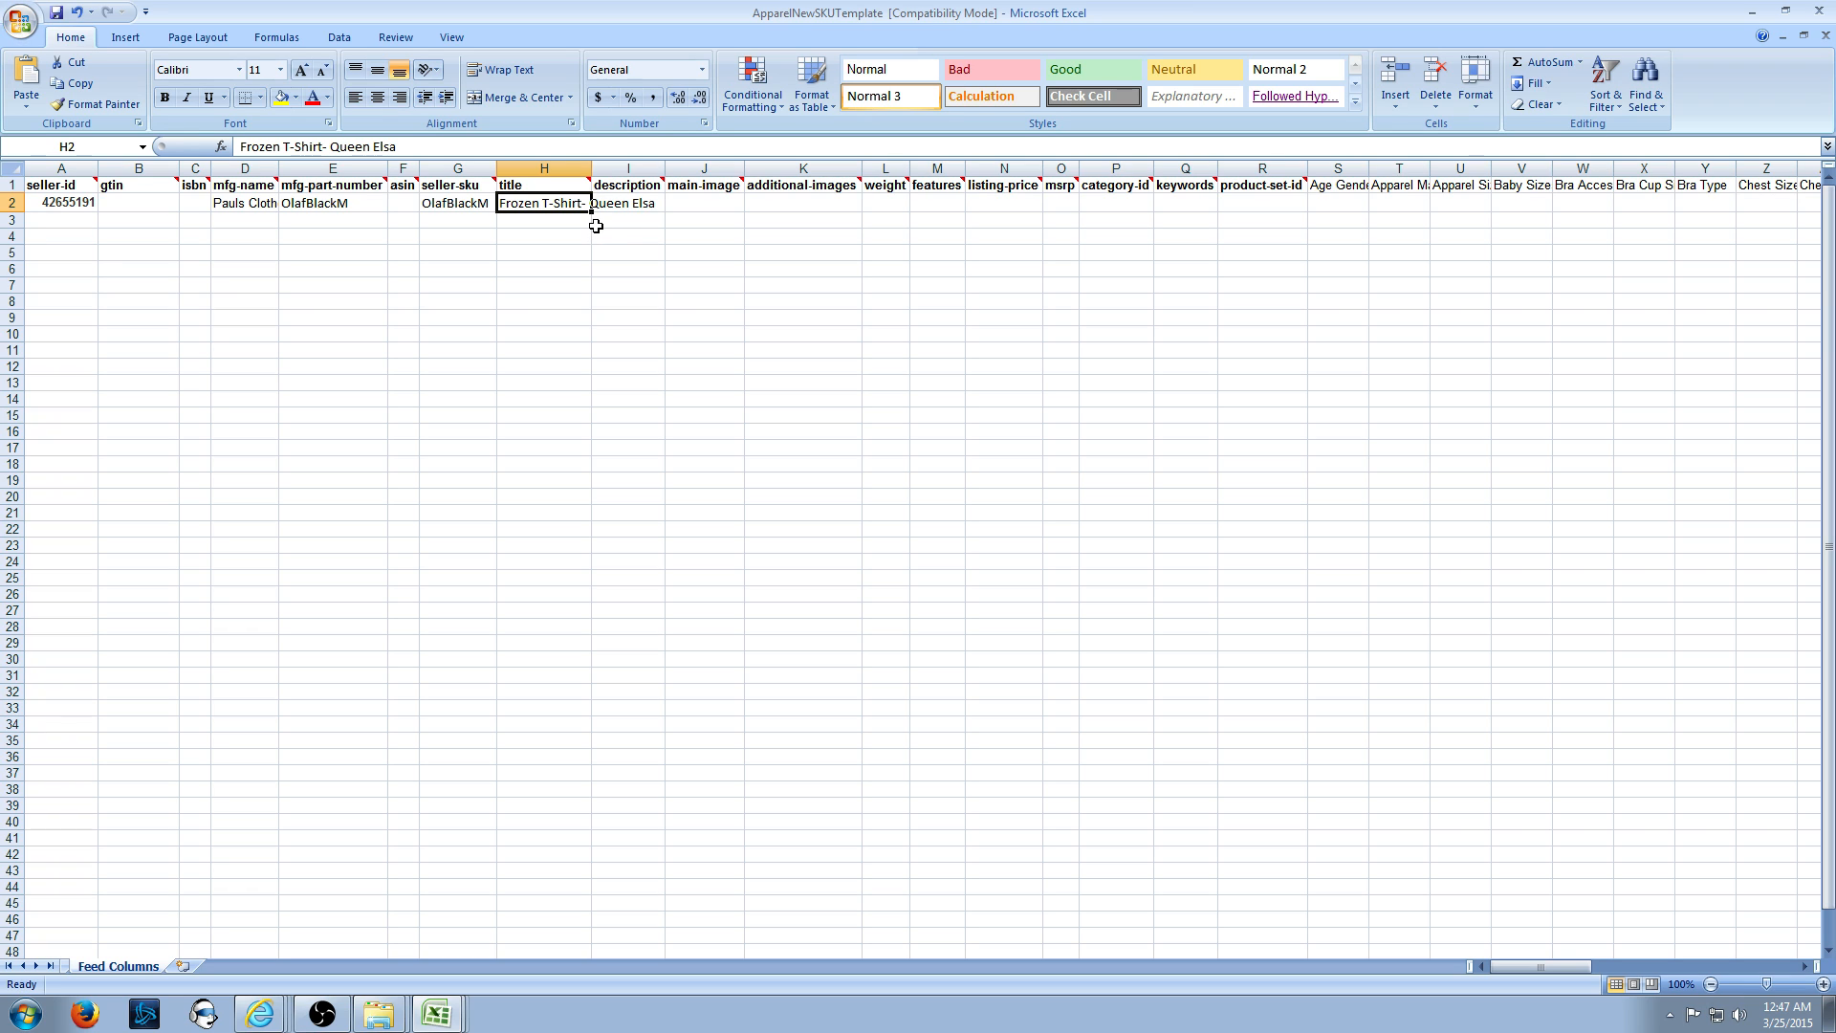
pyautogui.click(434, 148)
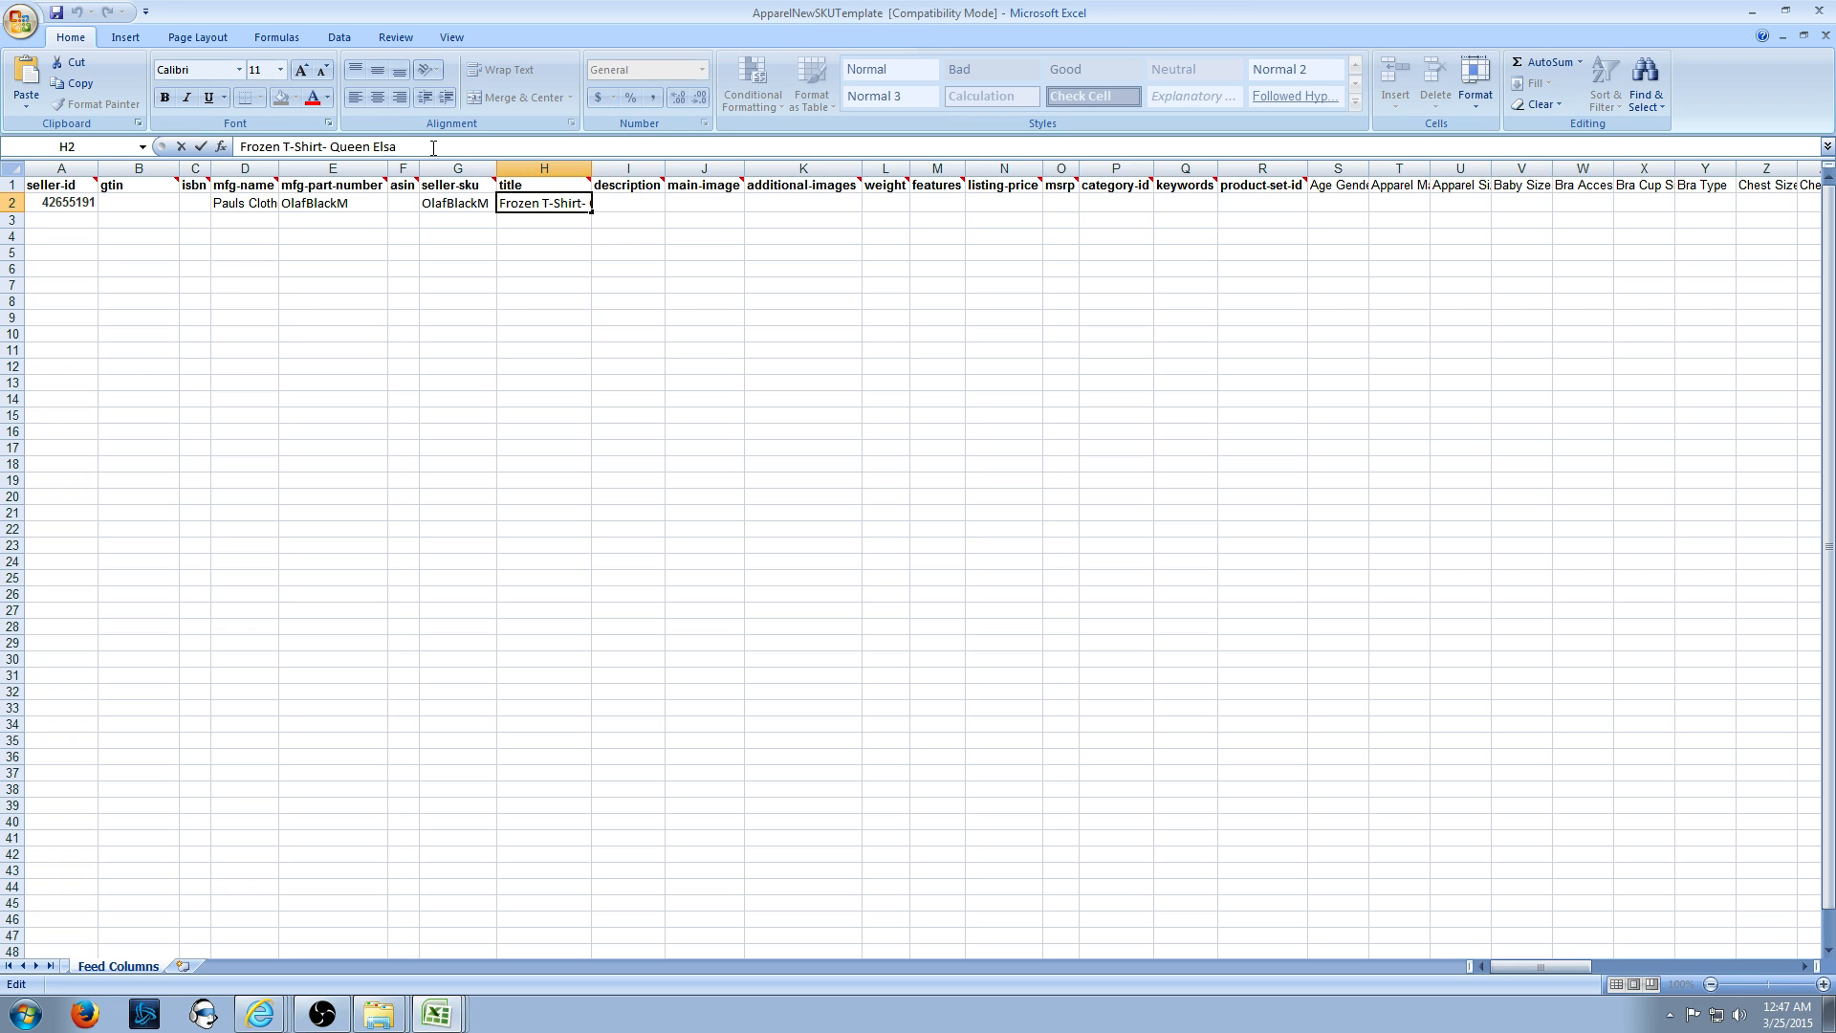
pyautogui.press('BackSpace')
pyautogui.press('BackSpace')
pyautogui.press('BackSpace')
pyautogui.press('BackSpace')
pyautogui.press('BackSpace')
pyautogui.press('BackSpace')
pyautogui.press('BackSpace')
pyautogui.press('BackSpace')
pyautogui.press('BackSpace')
pyautogui.press('BackSpace')
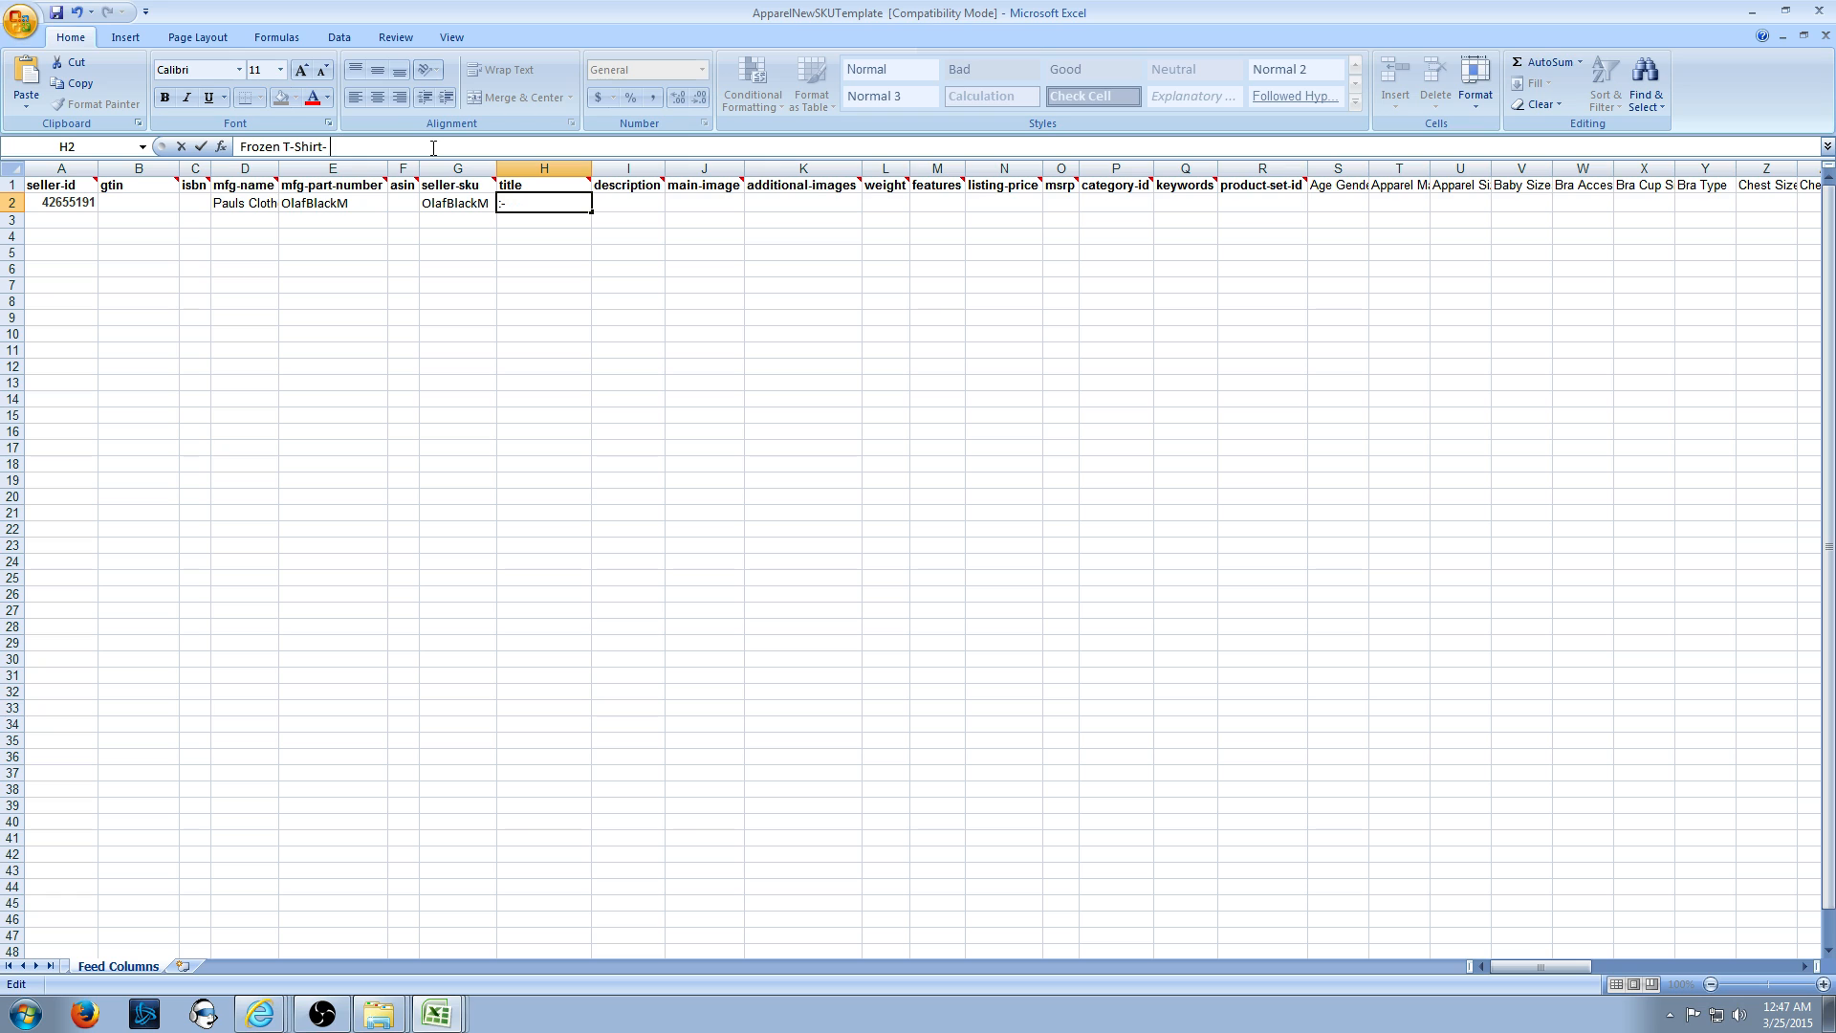
pyautogui.write('Olaf')
pyautogui.click(518, 264)
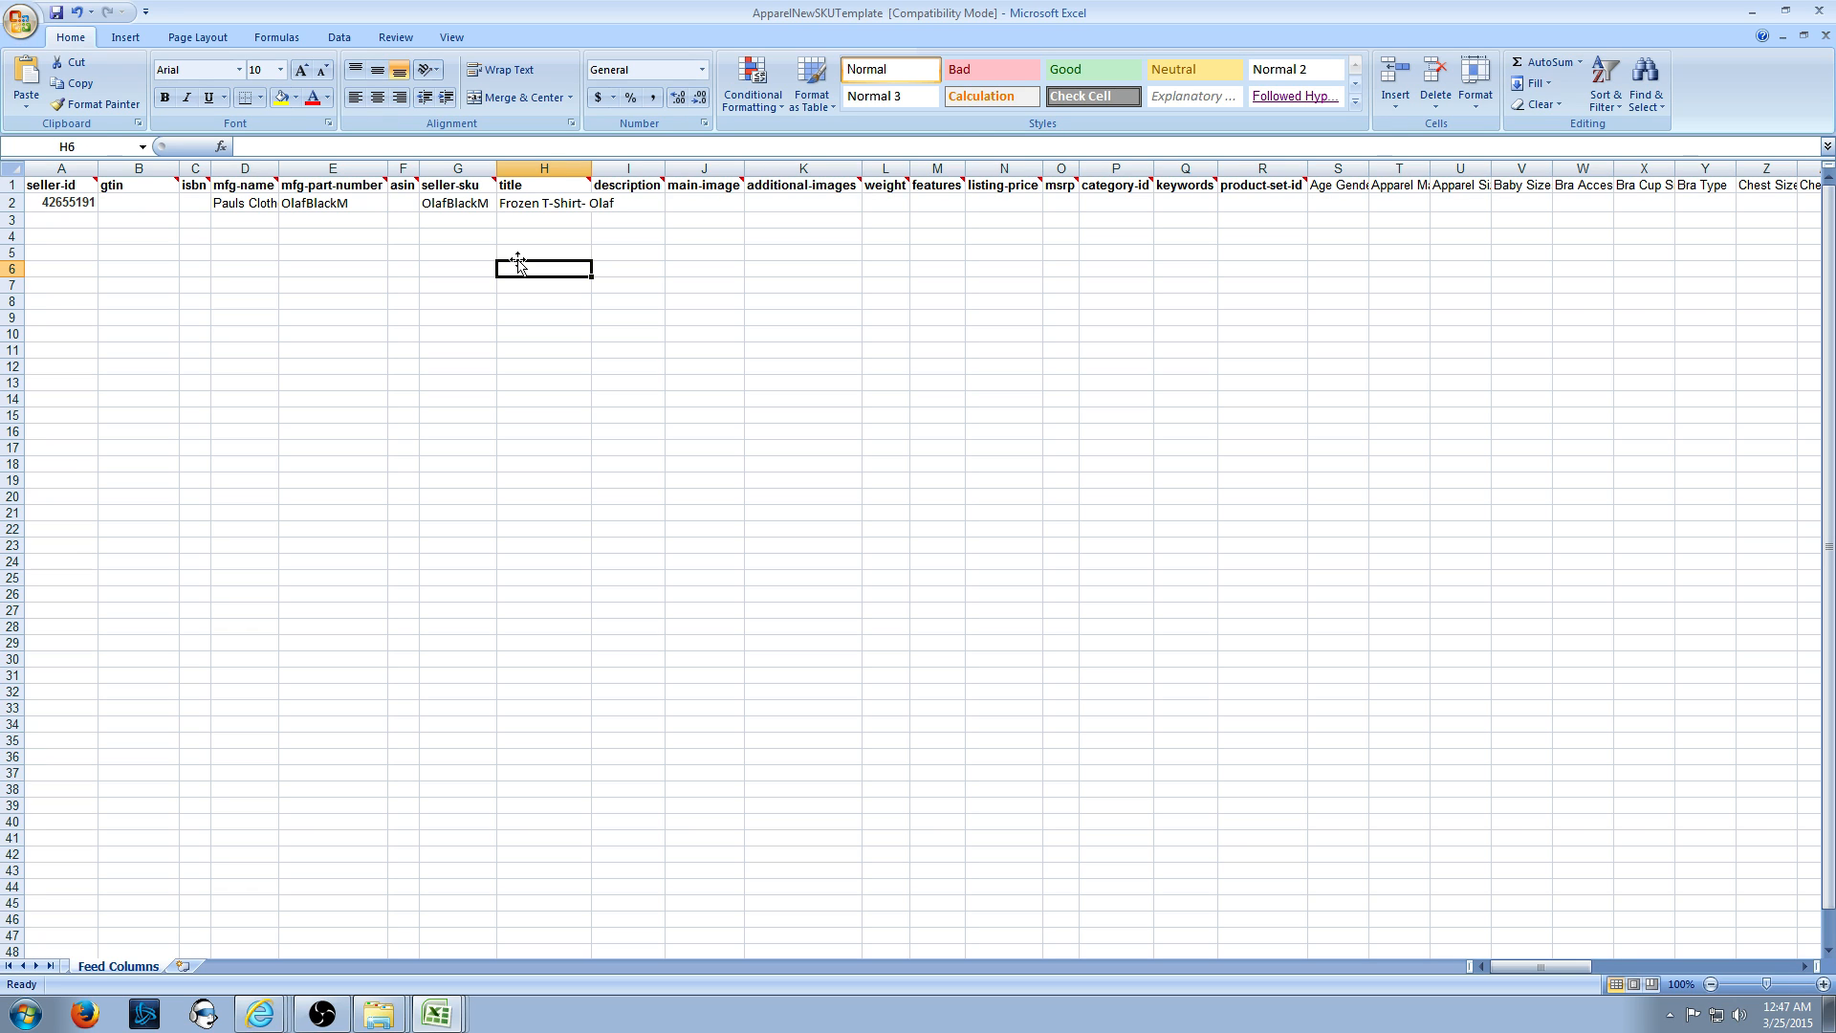
pyautogui.click(593, 204)
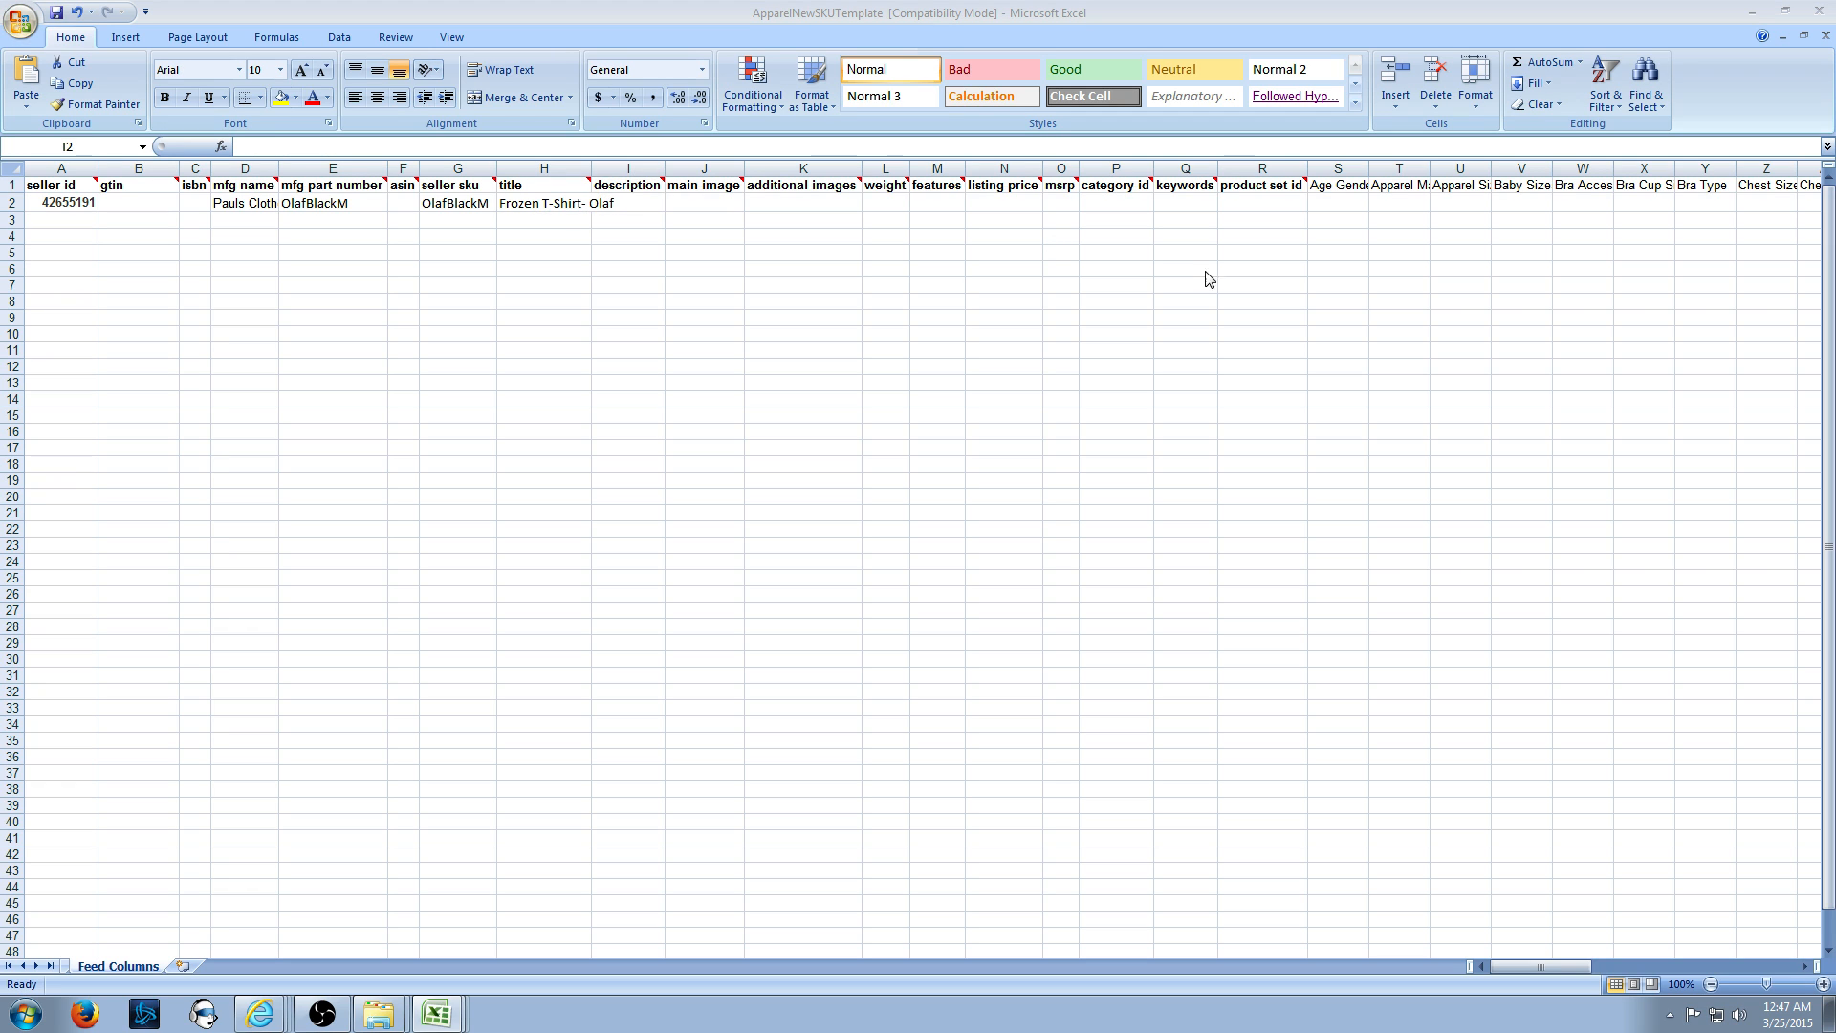
# - Enter 'Awesome shirt. There is where the info goes. NO HTML' as row 2's description in I2
pyautogui.click(626, 203)
pyautogui.write('Awesome')
pyautogui.write(' shirt.')
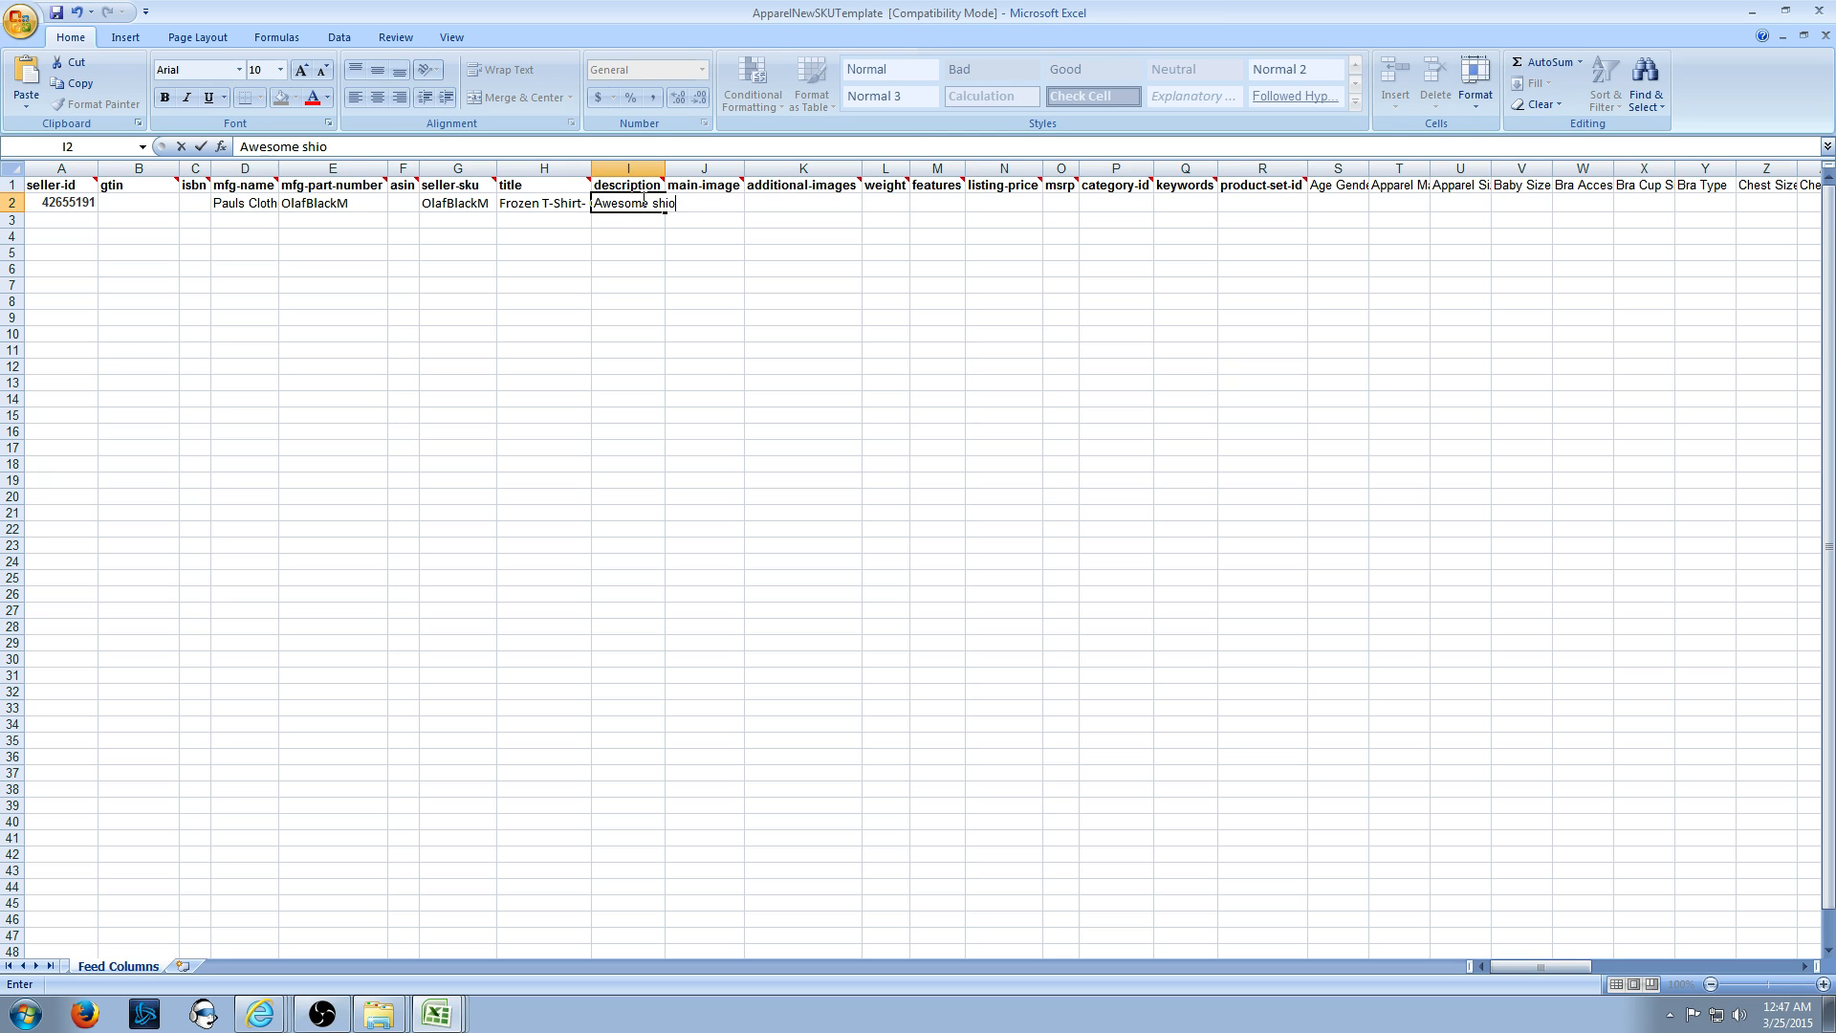
pyautogui.write('  There is will')
pyautogui.press('BackSpace')
pyautogui.write('here the info goes. ')
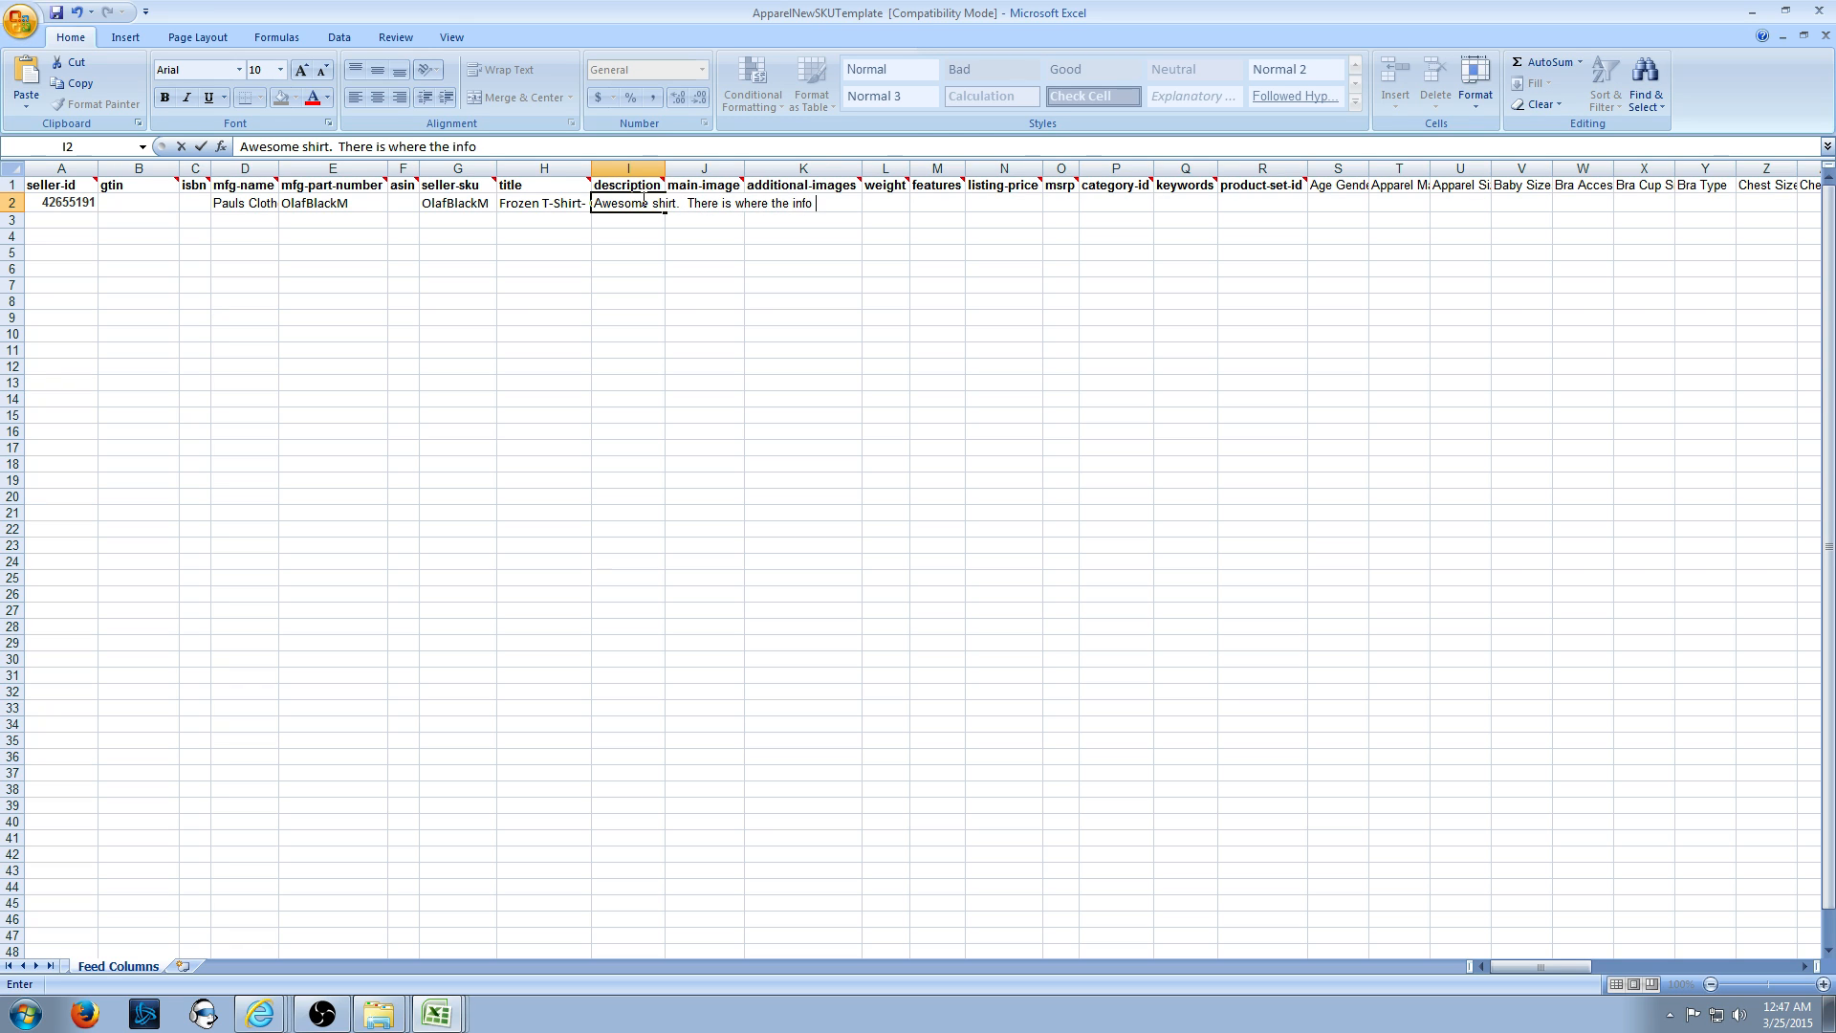
pyautogui.write(' NO HTML')
pyautogui.press('Tab')
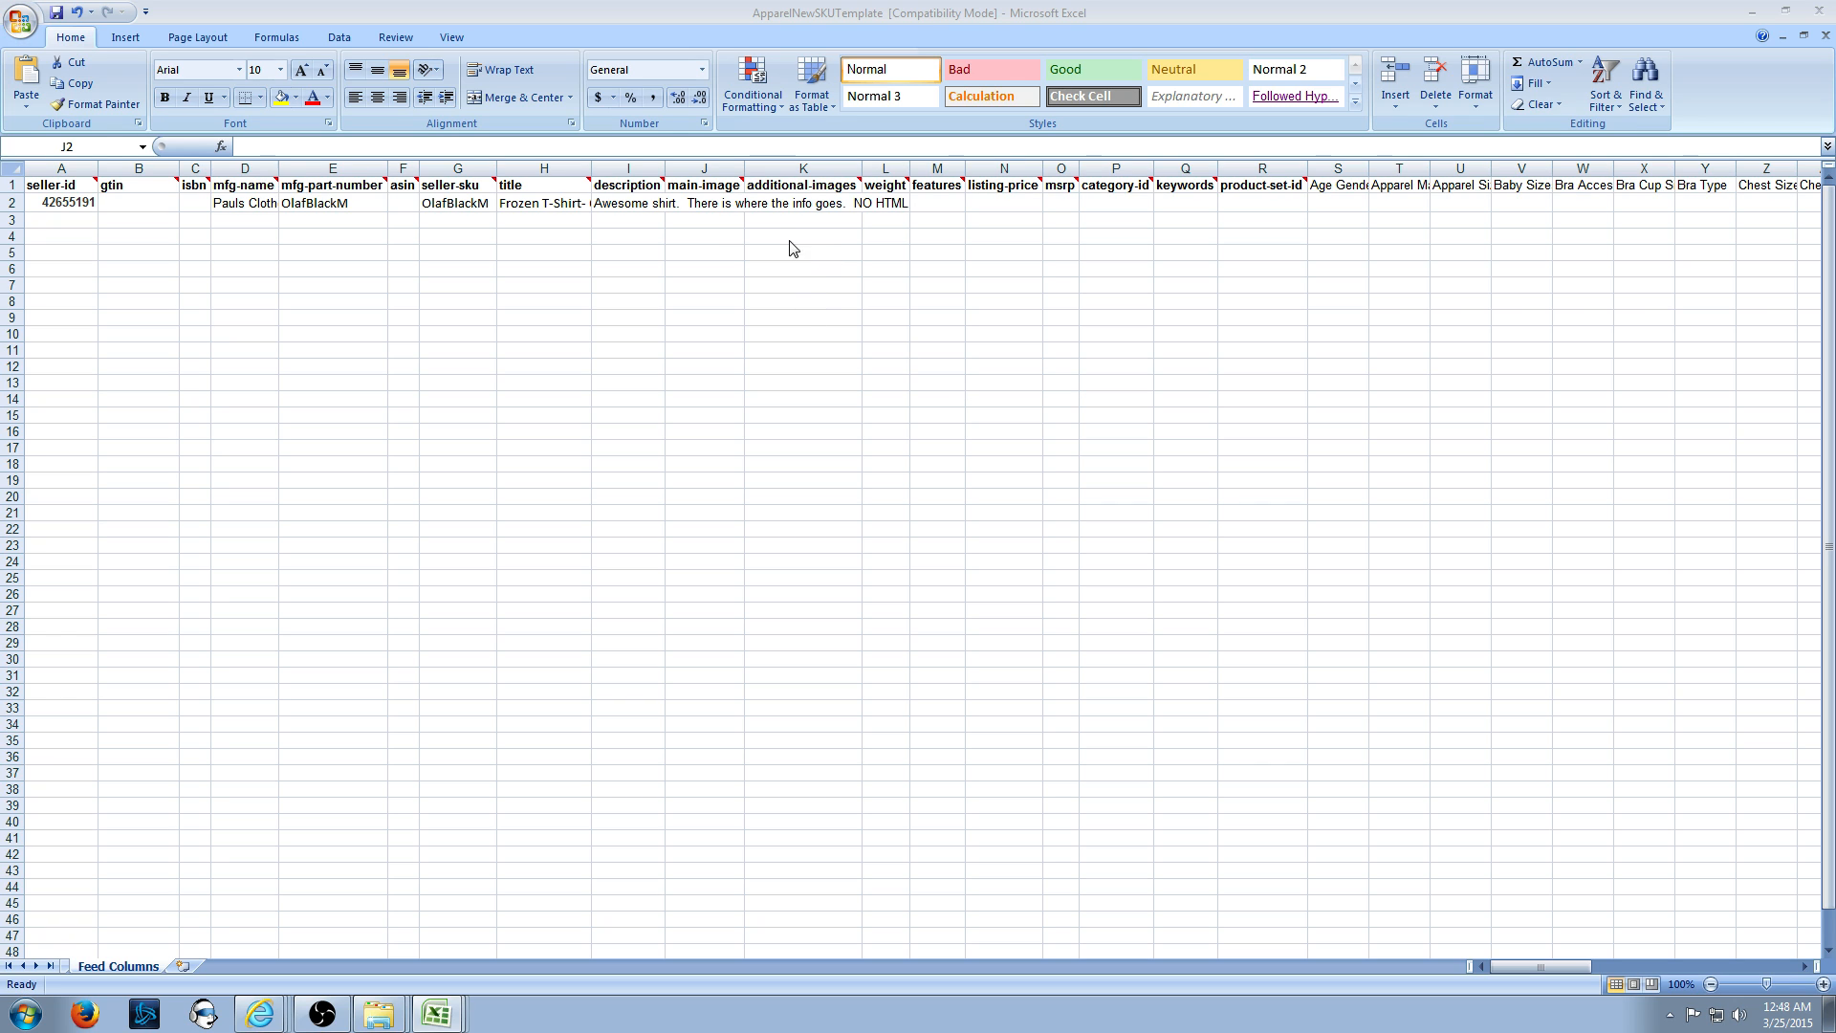
pyautogui.click(715, 202)
# - Paste the 7634_st_black.jpg image URL into row 2's main-image cell
pyautogui.hotkey('ctrl', 'v')
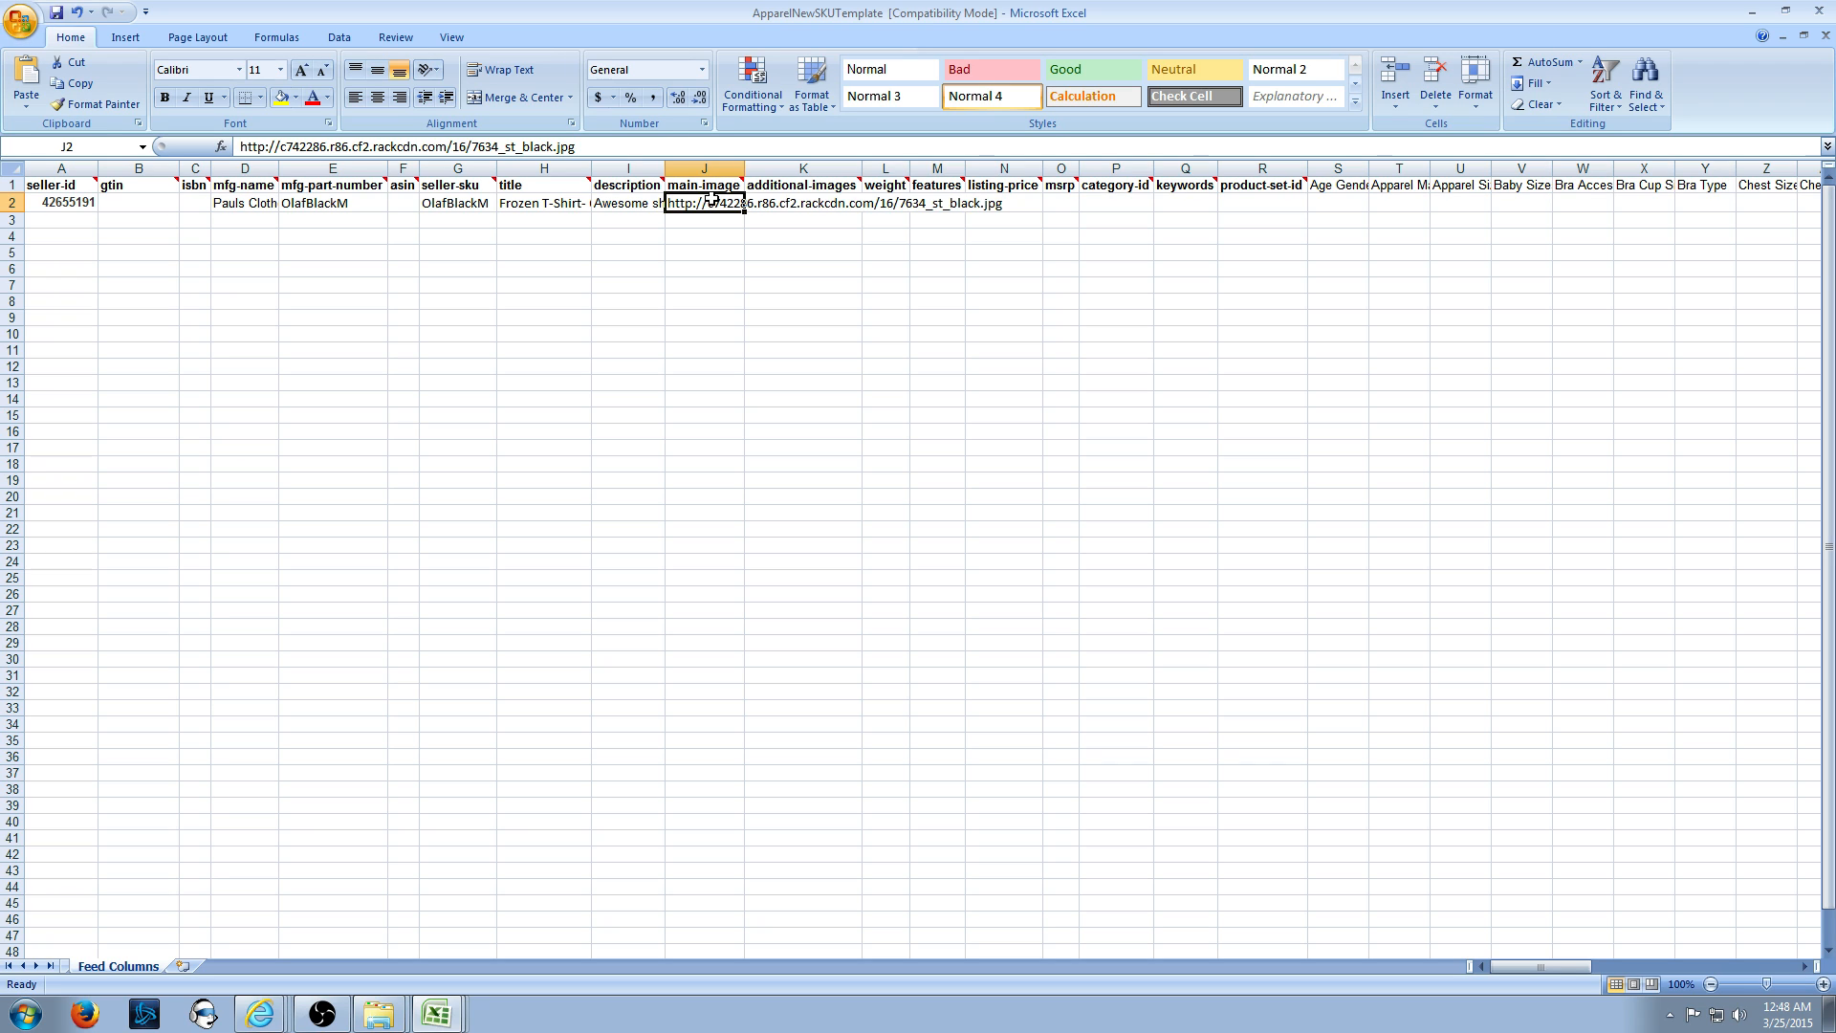
pyautogui.press('Right')
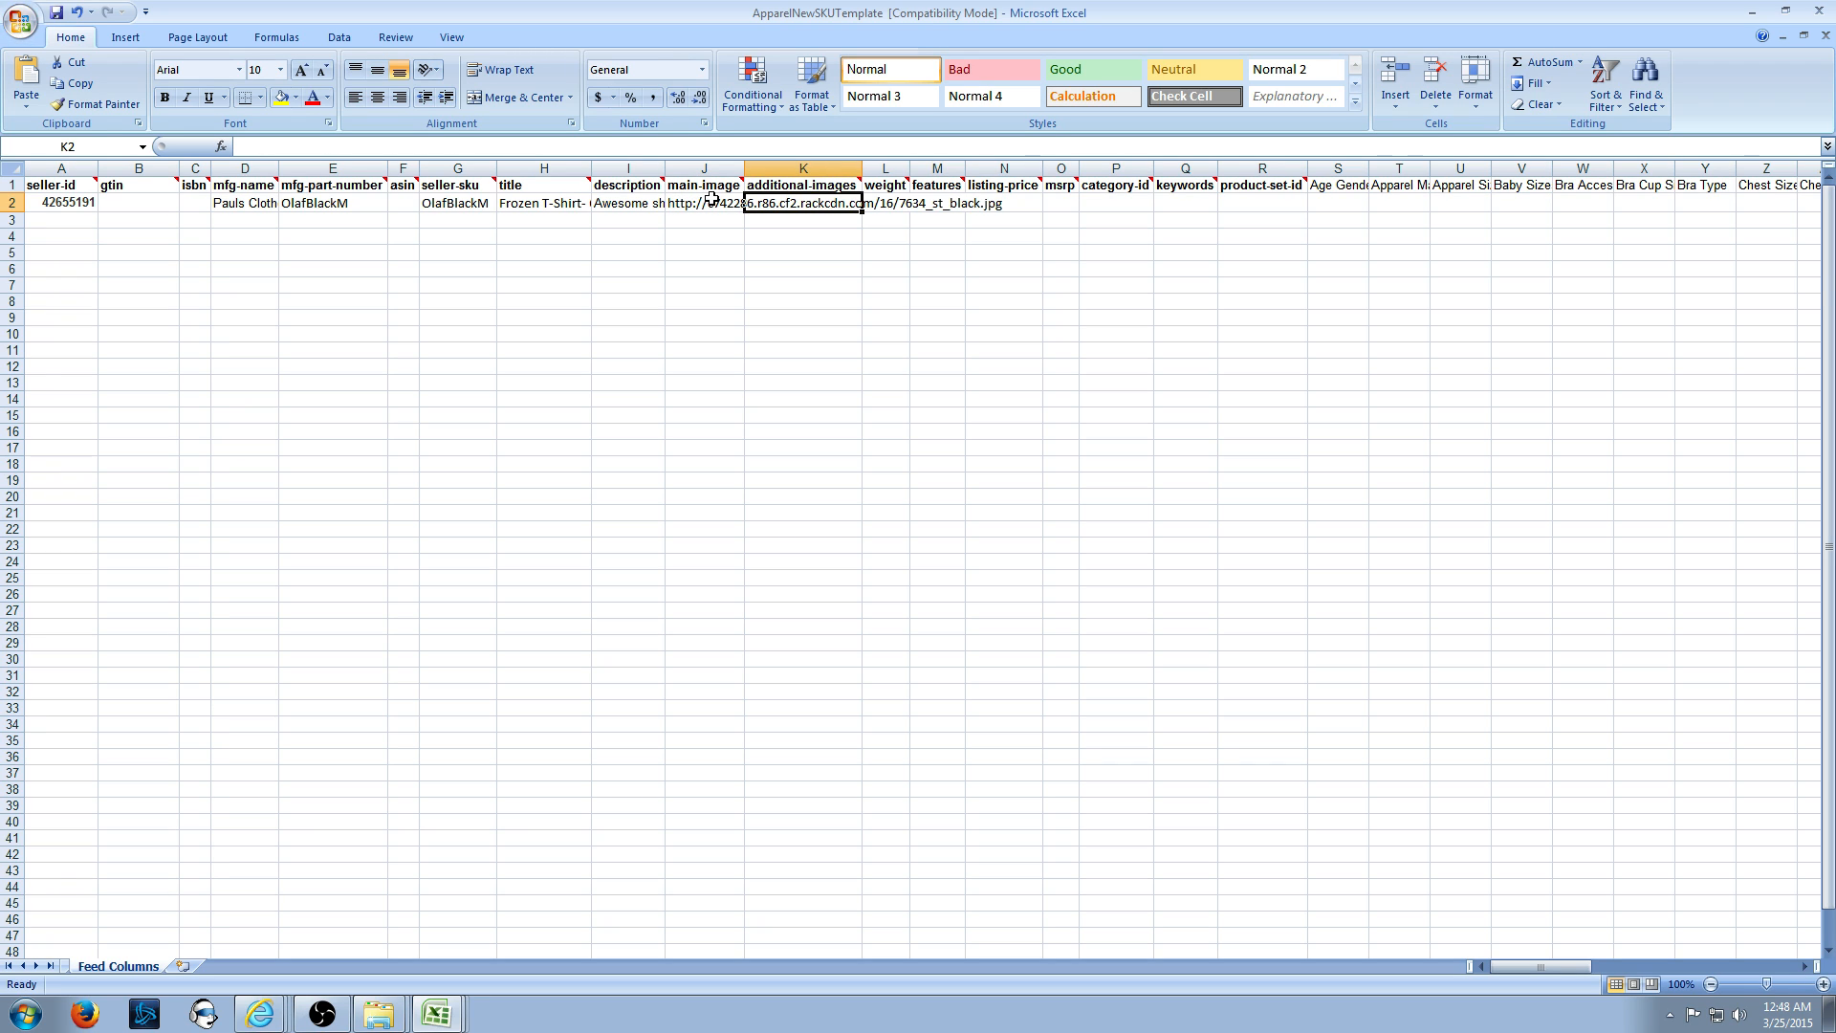
pyautogui.click(722, 145)
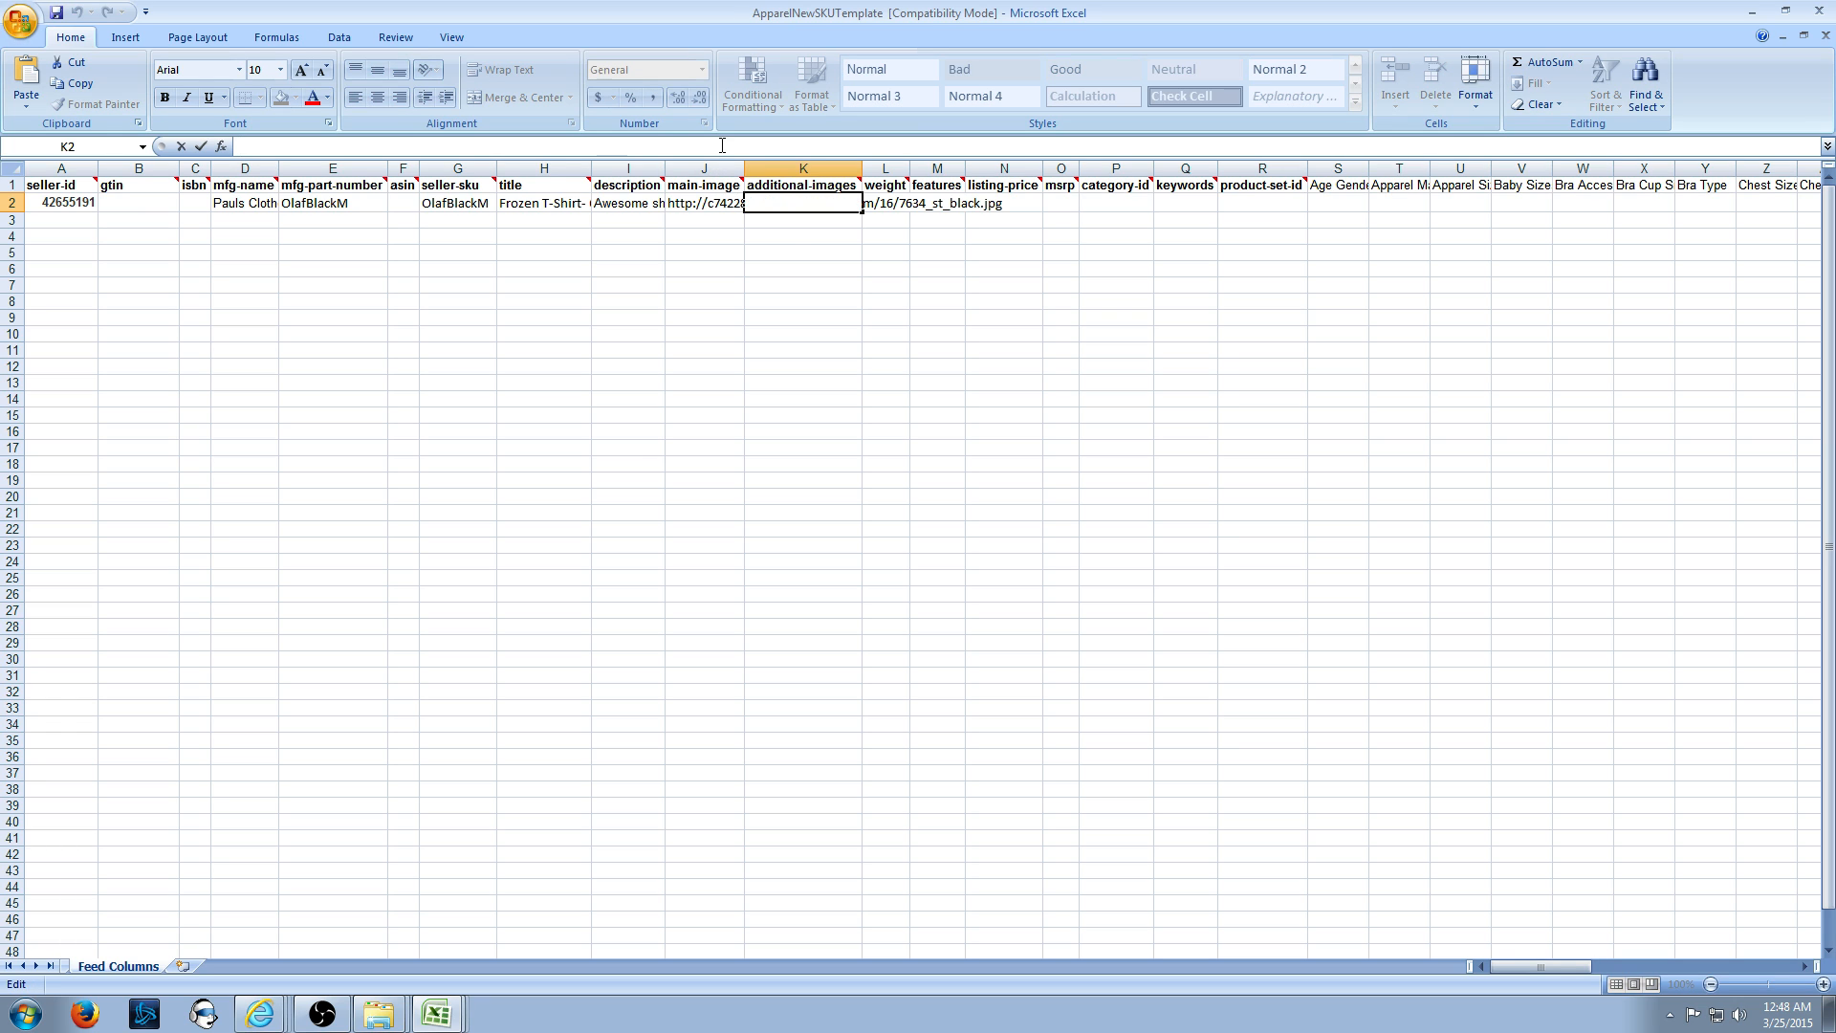
pyautogui.press('Escape')
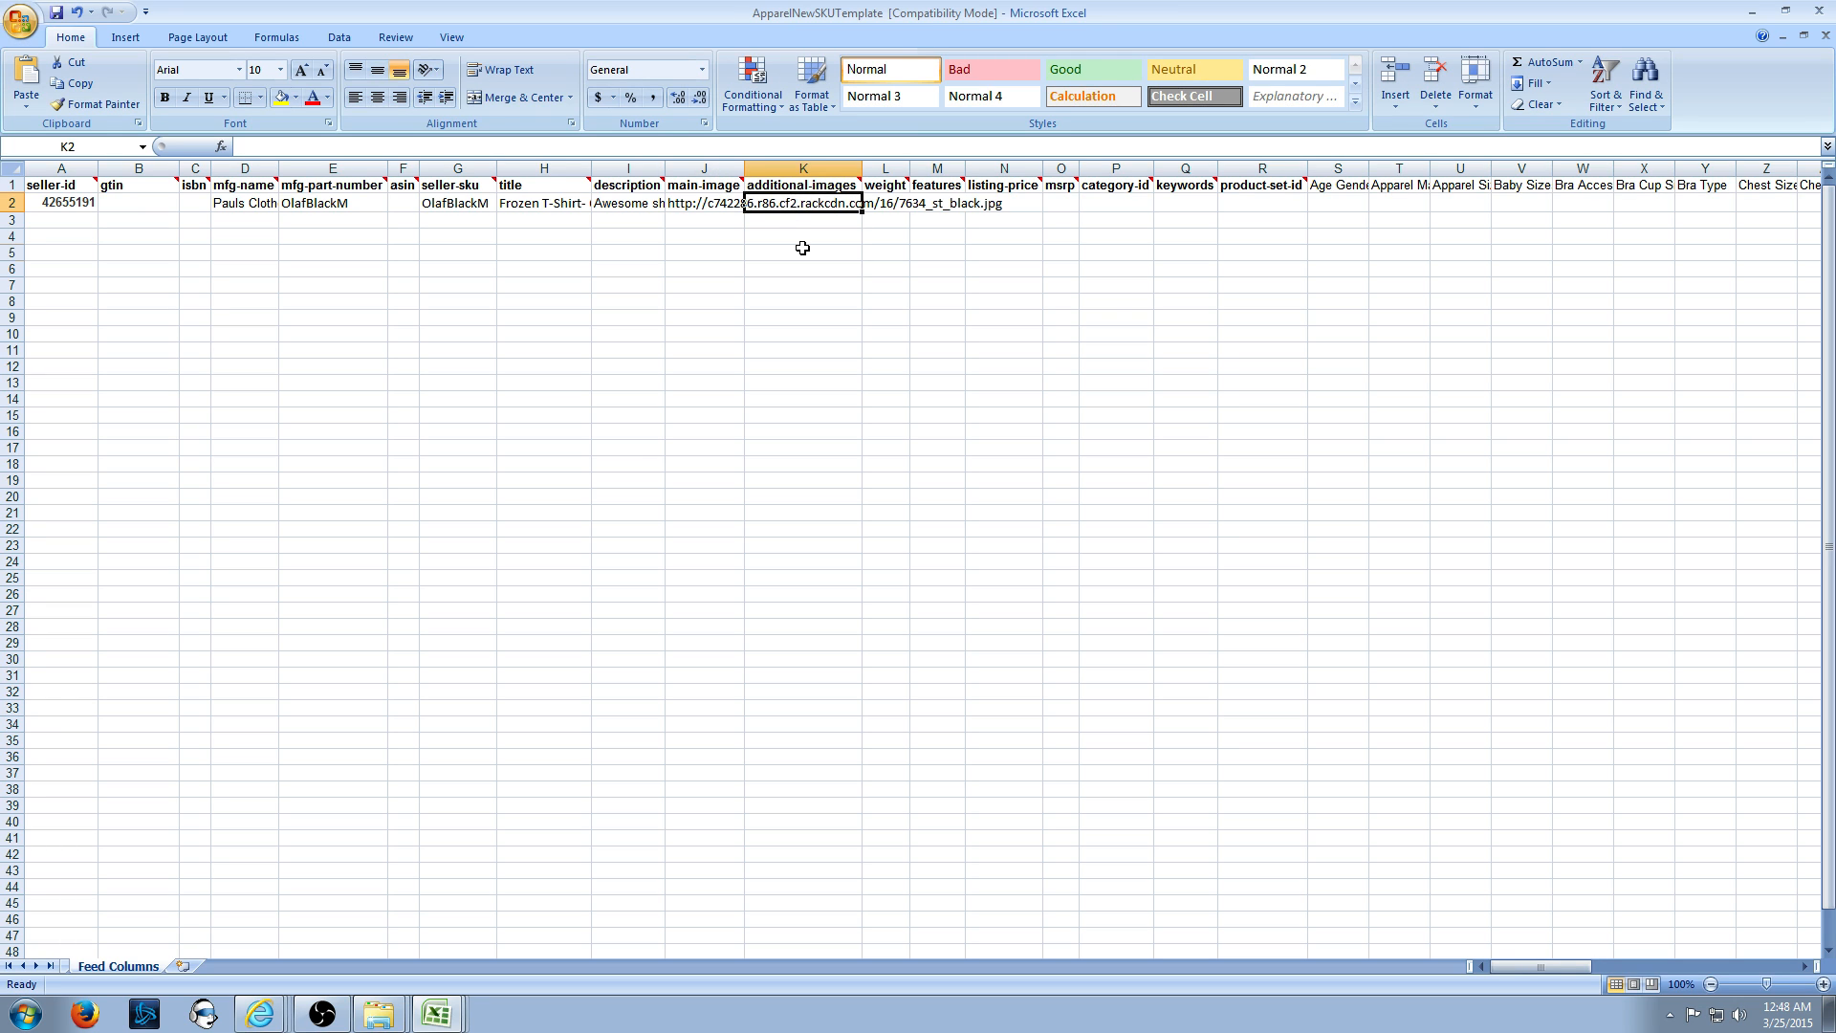
# - Try three pipe-separated image URLs in additional-images, then clear that cell to leave it empty
pyautogui.click(396, 144)
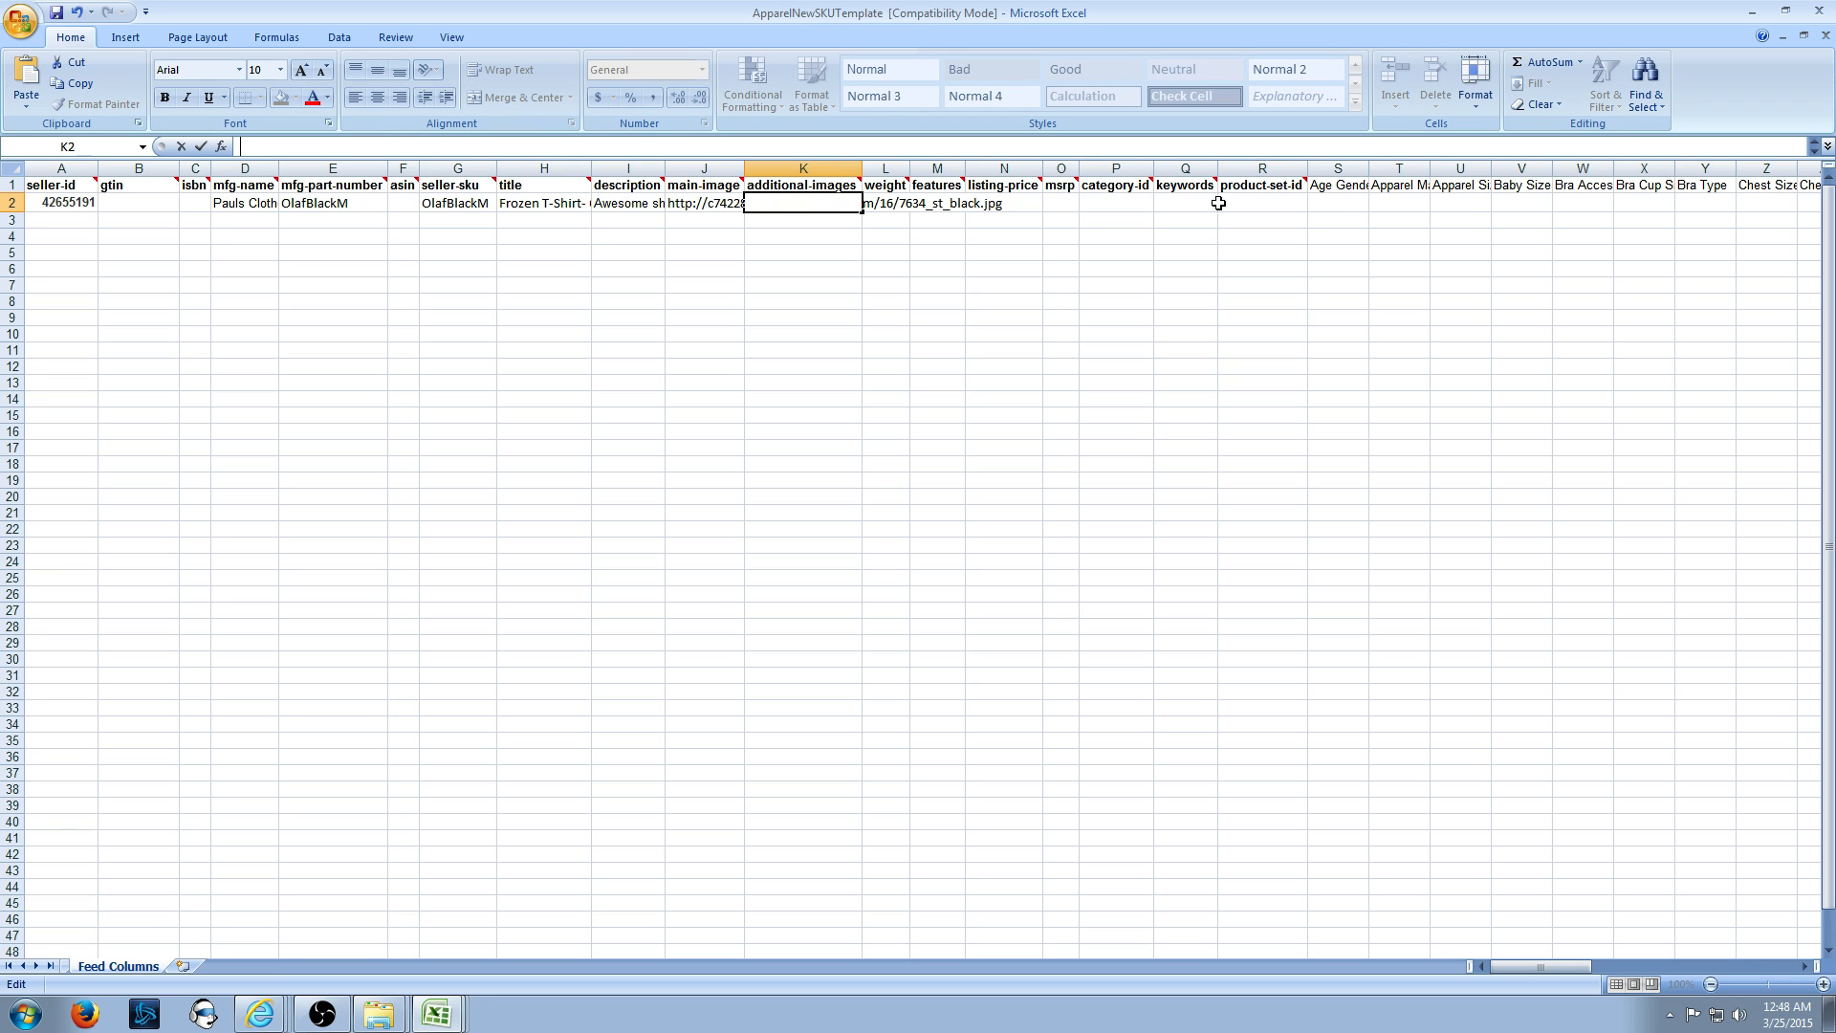
pyautogui.moveTo(943, 159); pyautogui.dragTo(1057, 190)
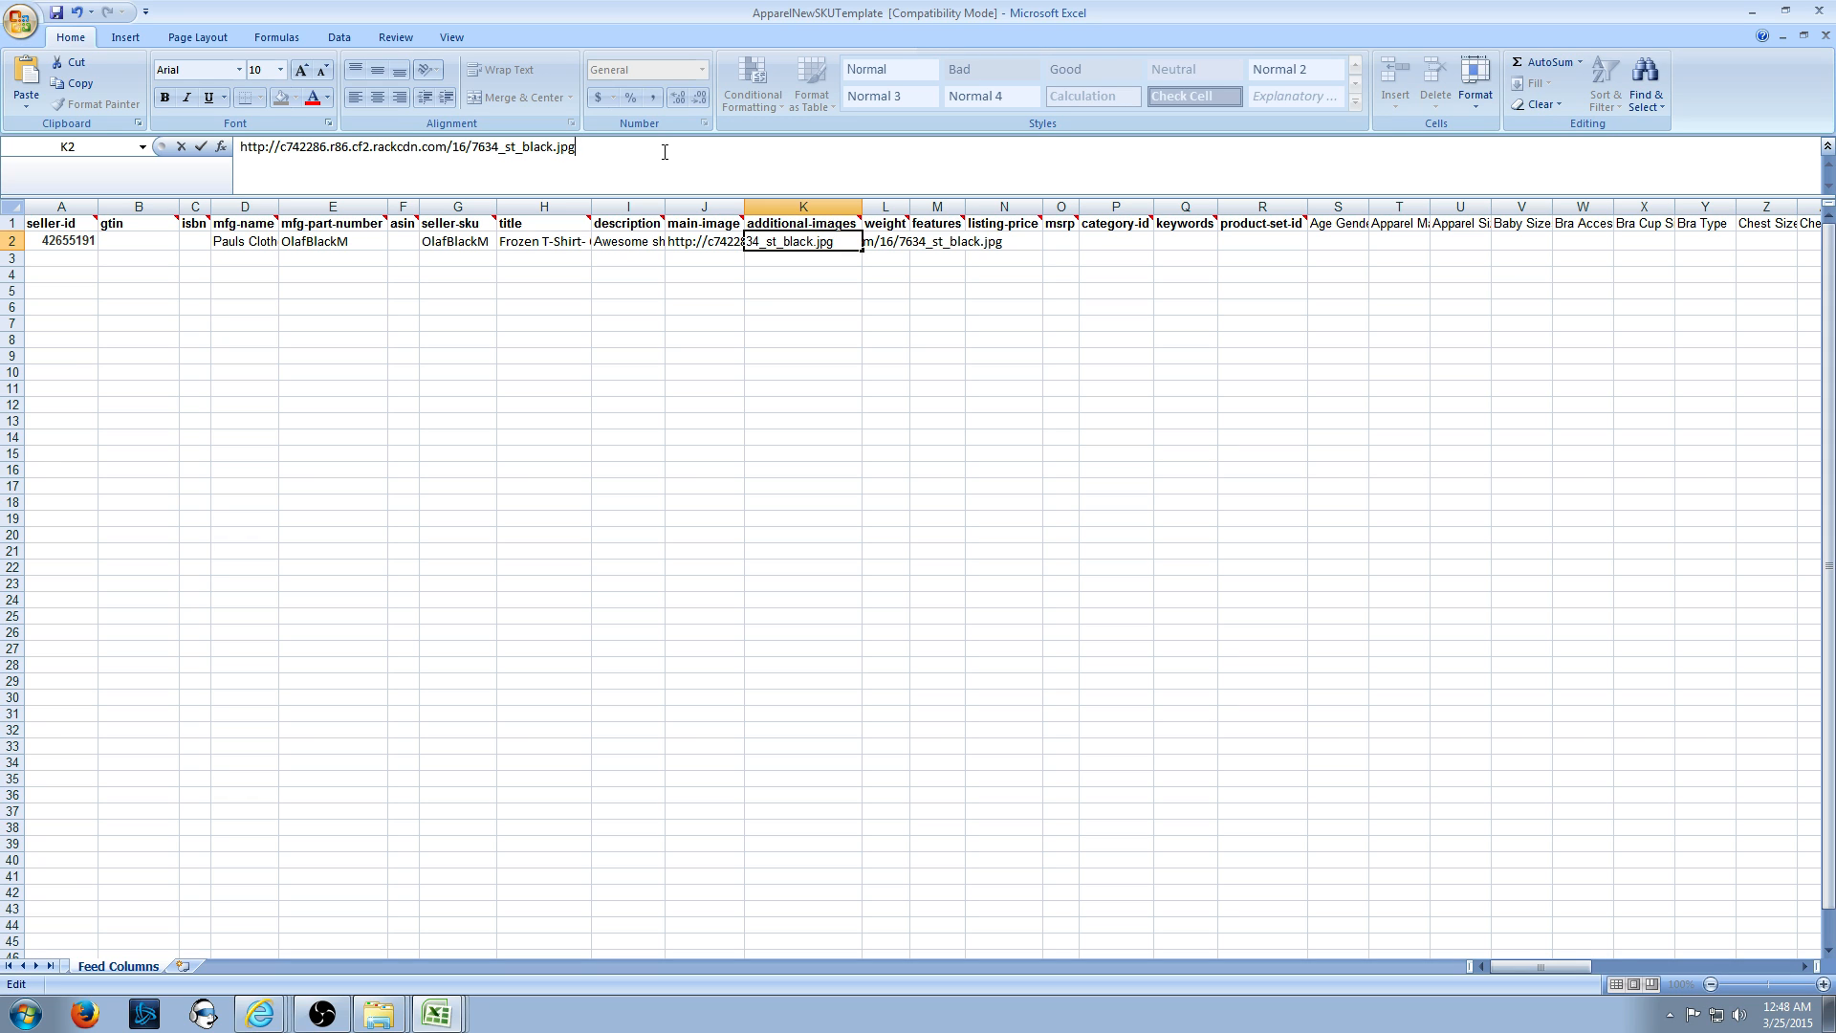
pyautogui.write('|')
pyautogui.hotkey('ctrl', 'v')
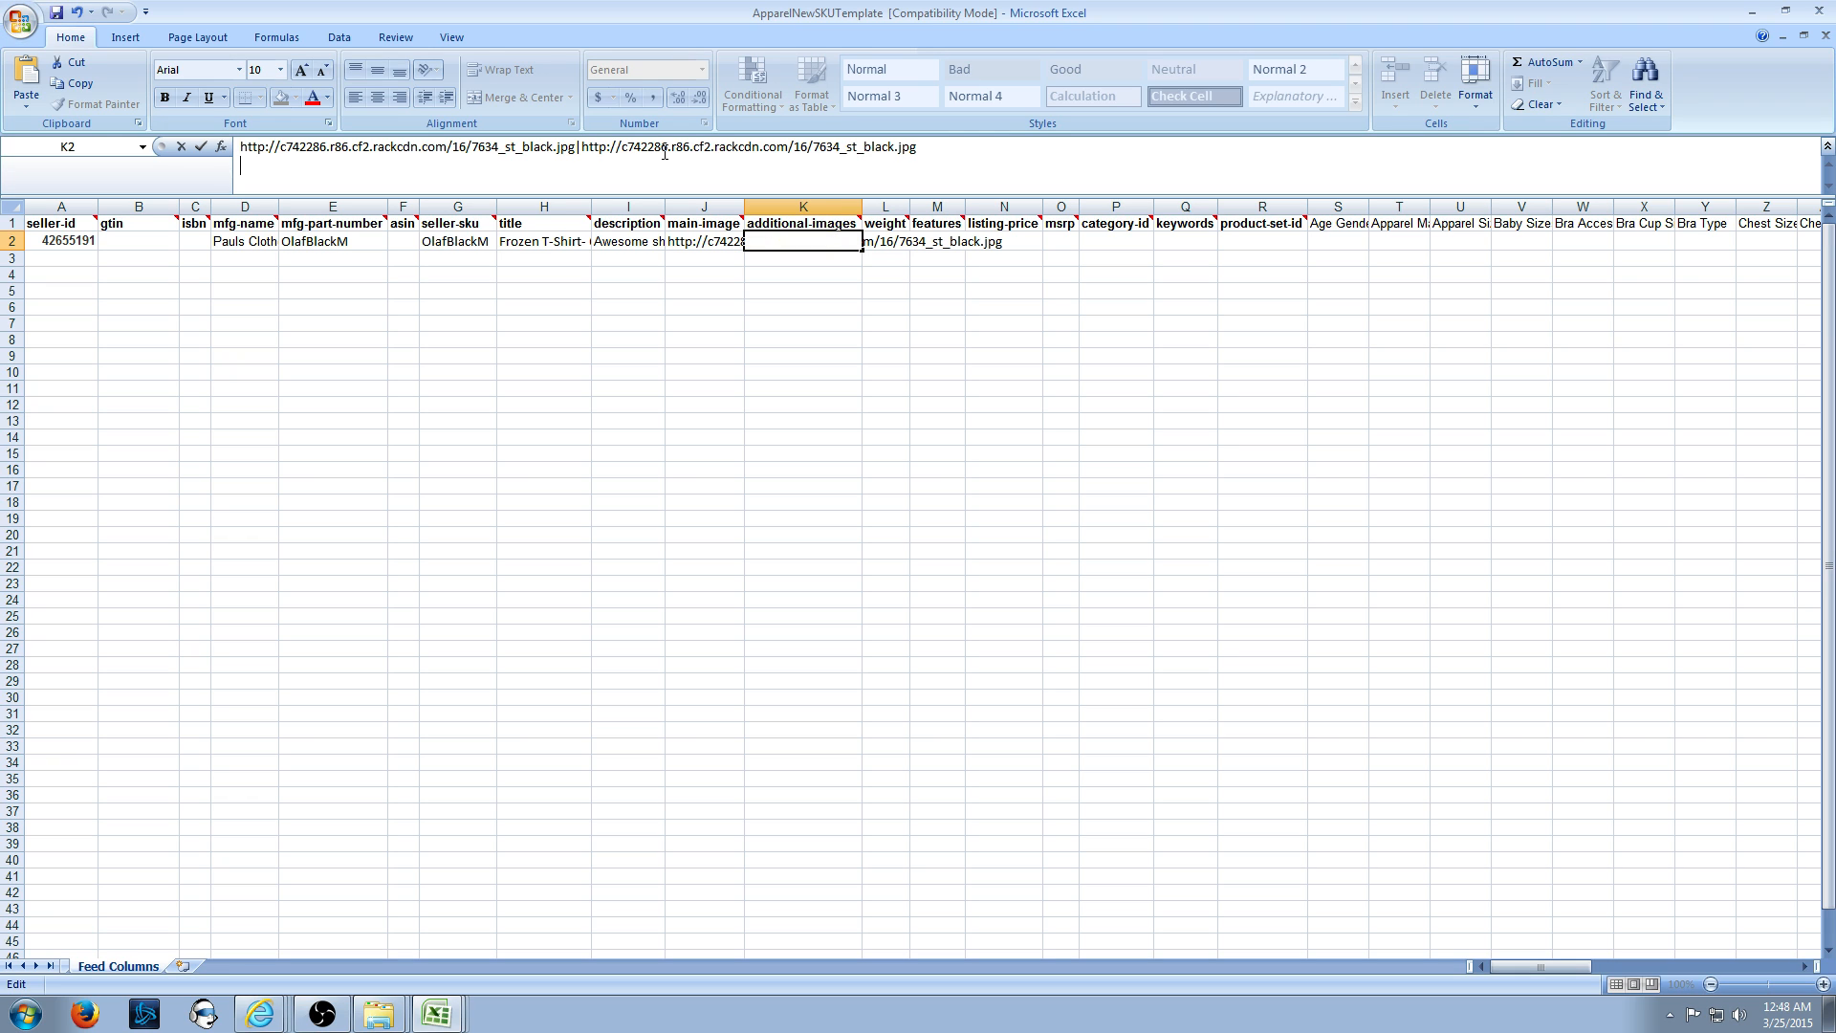
pyautogui.press('BackSpace')
pyautogui.write('|')
pyautogui.write('http://c742286.r86.cf2.rackcdn.com/16/7634_st_black.jpg')
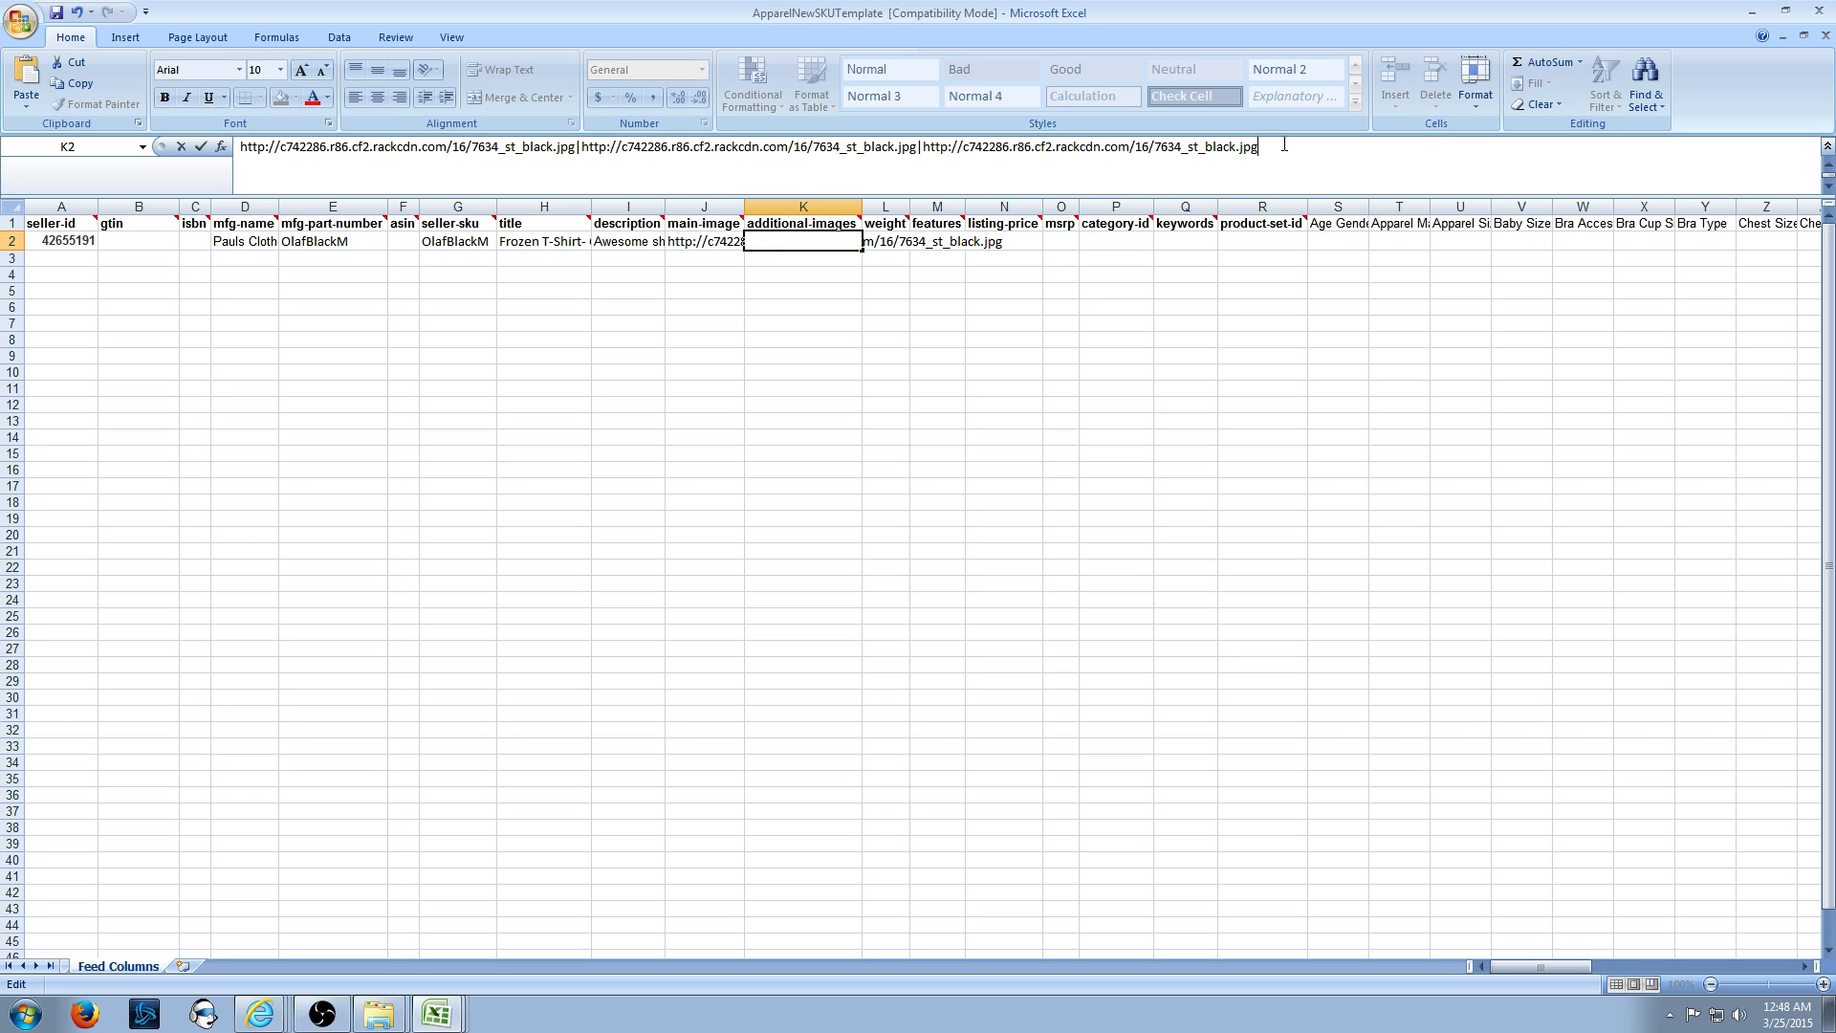
pyautogui.moveTo(1311, 156); pyautogui.dragTo(201, 143)
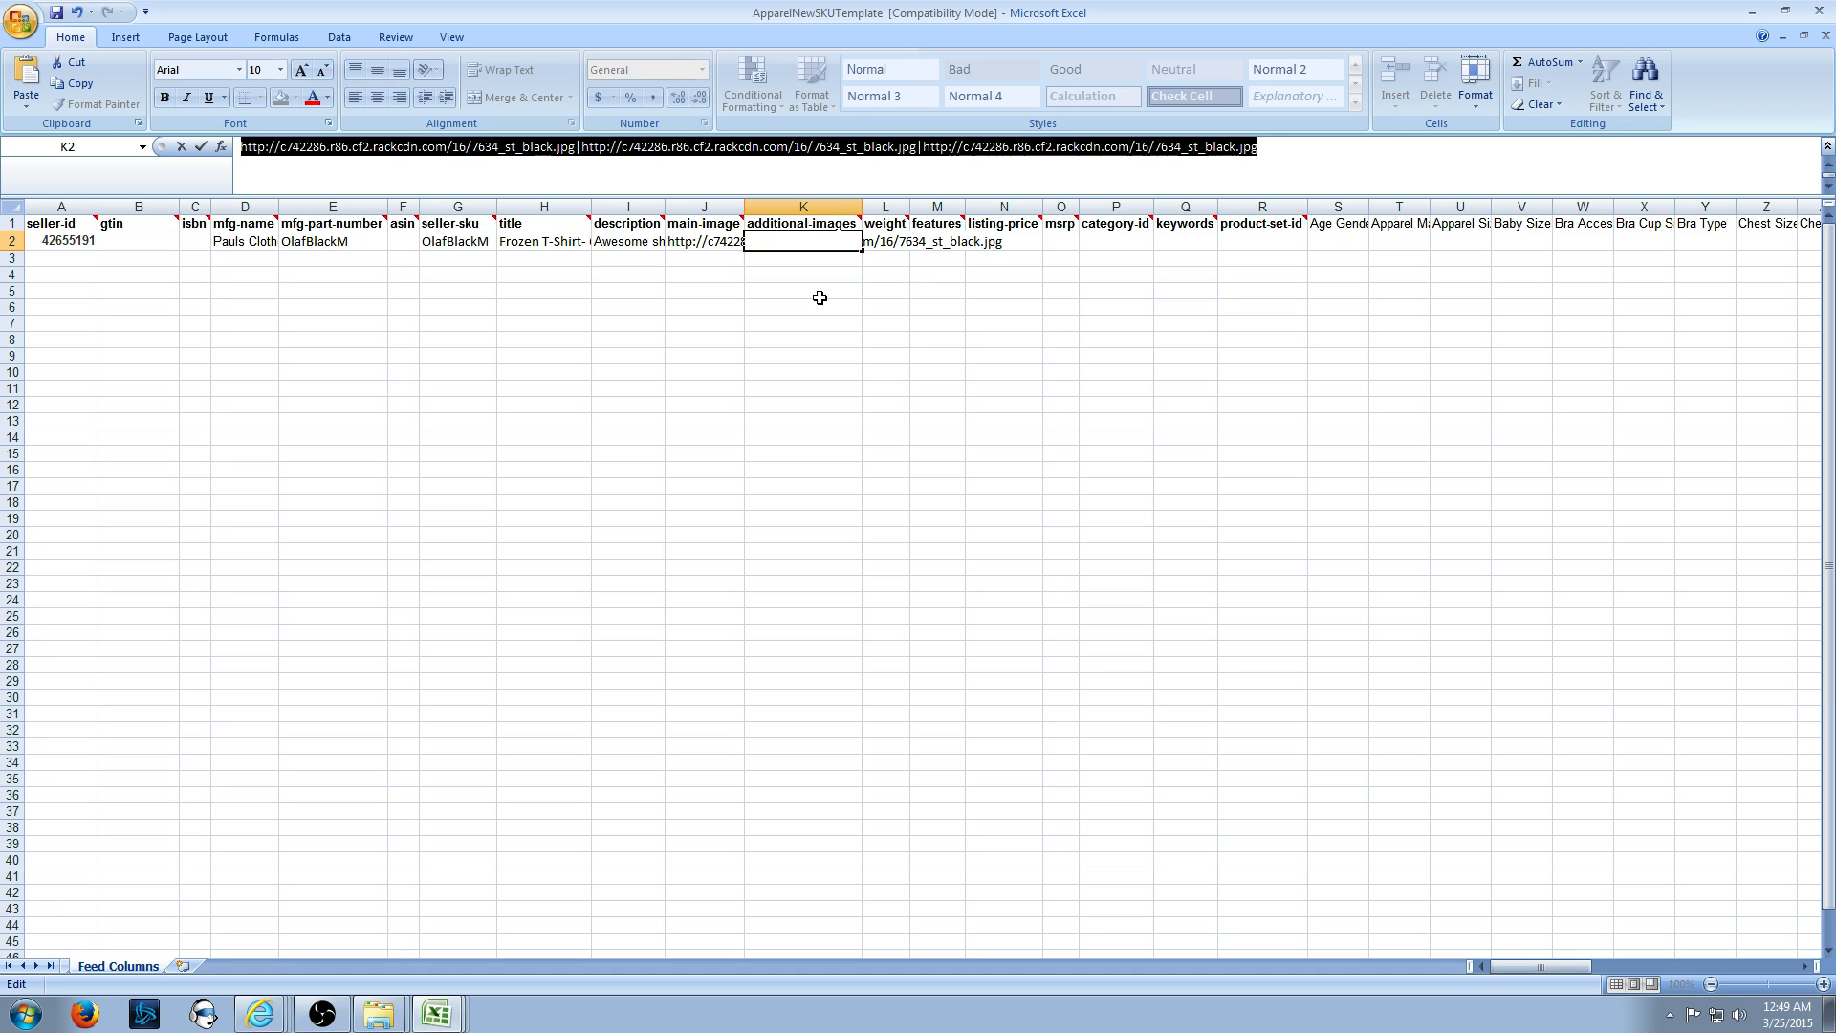
pyautogui.press('Delete')
pyautogui.press('Return')
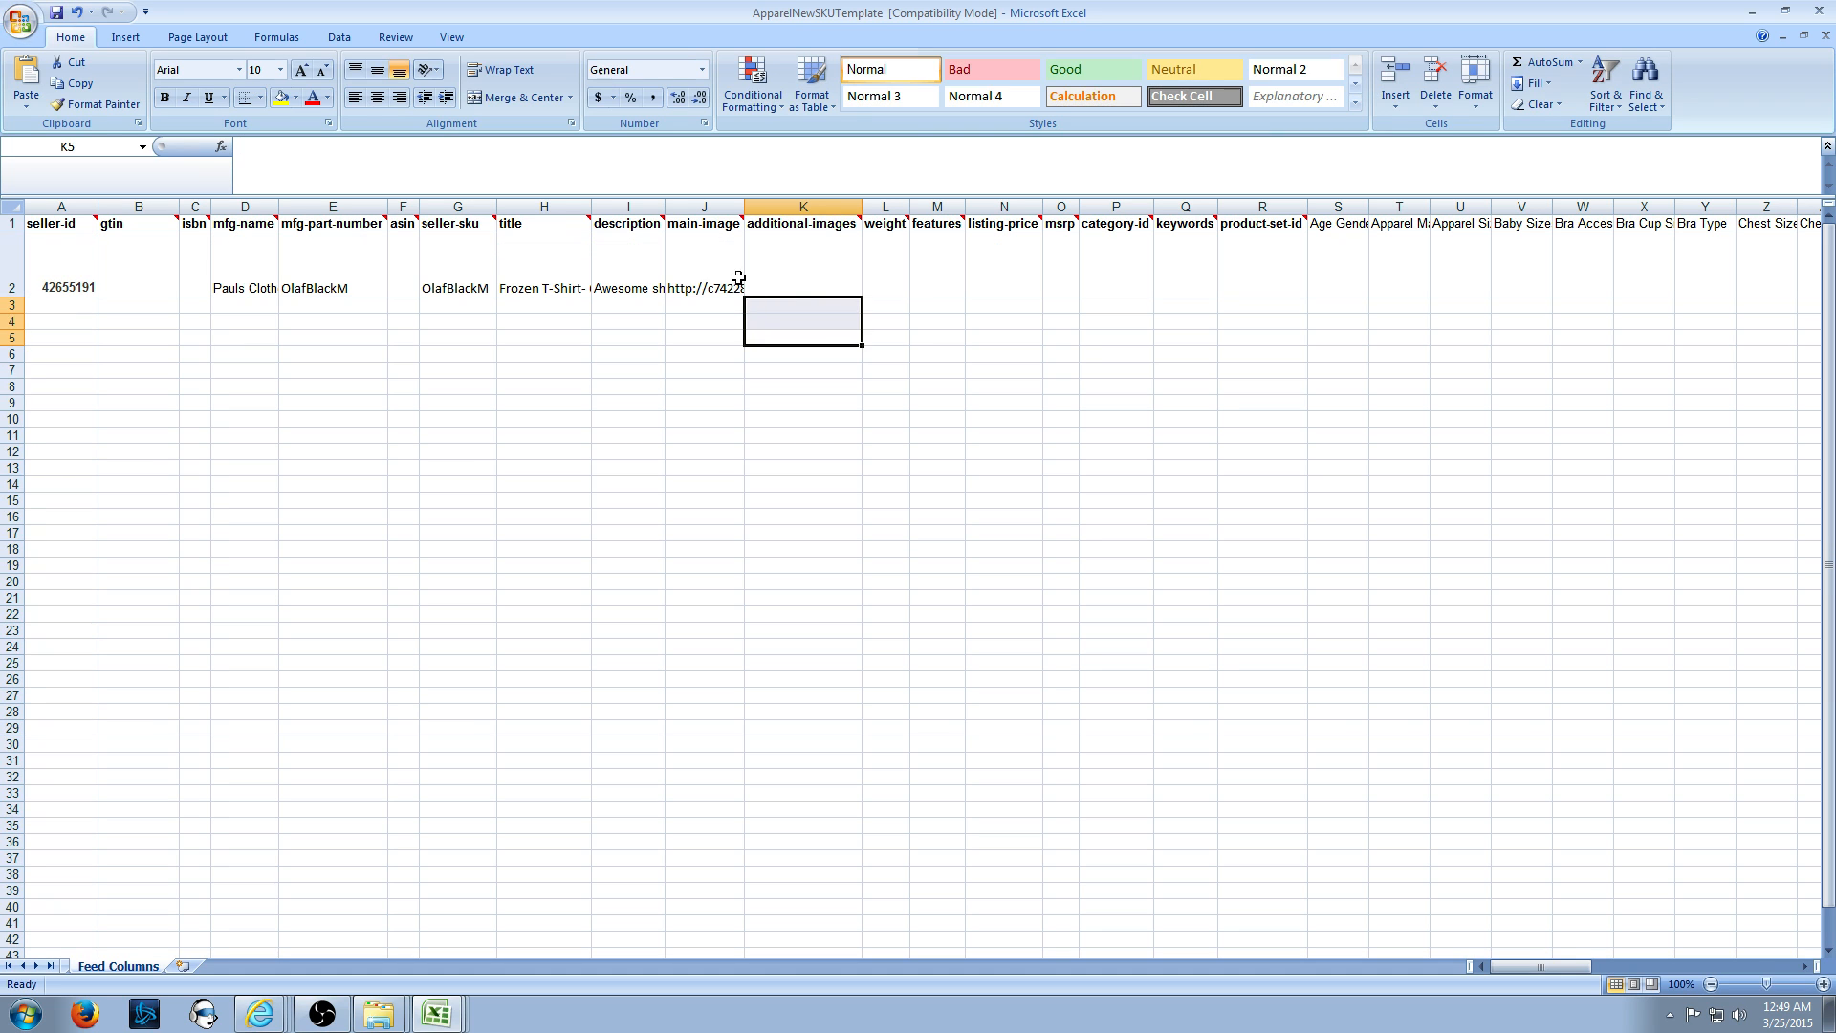
# - Select row 2 and turn off Wrap Text so it returns to single-line height
pyautogui.click(541, 400)
pyautogui.click(14, 284)
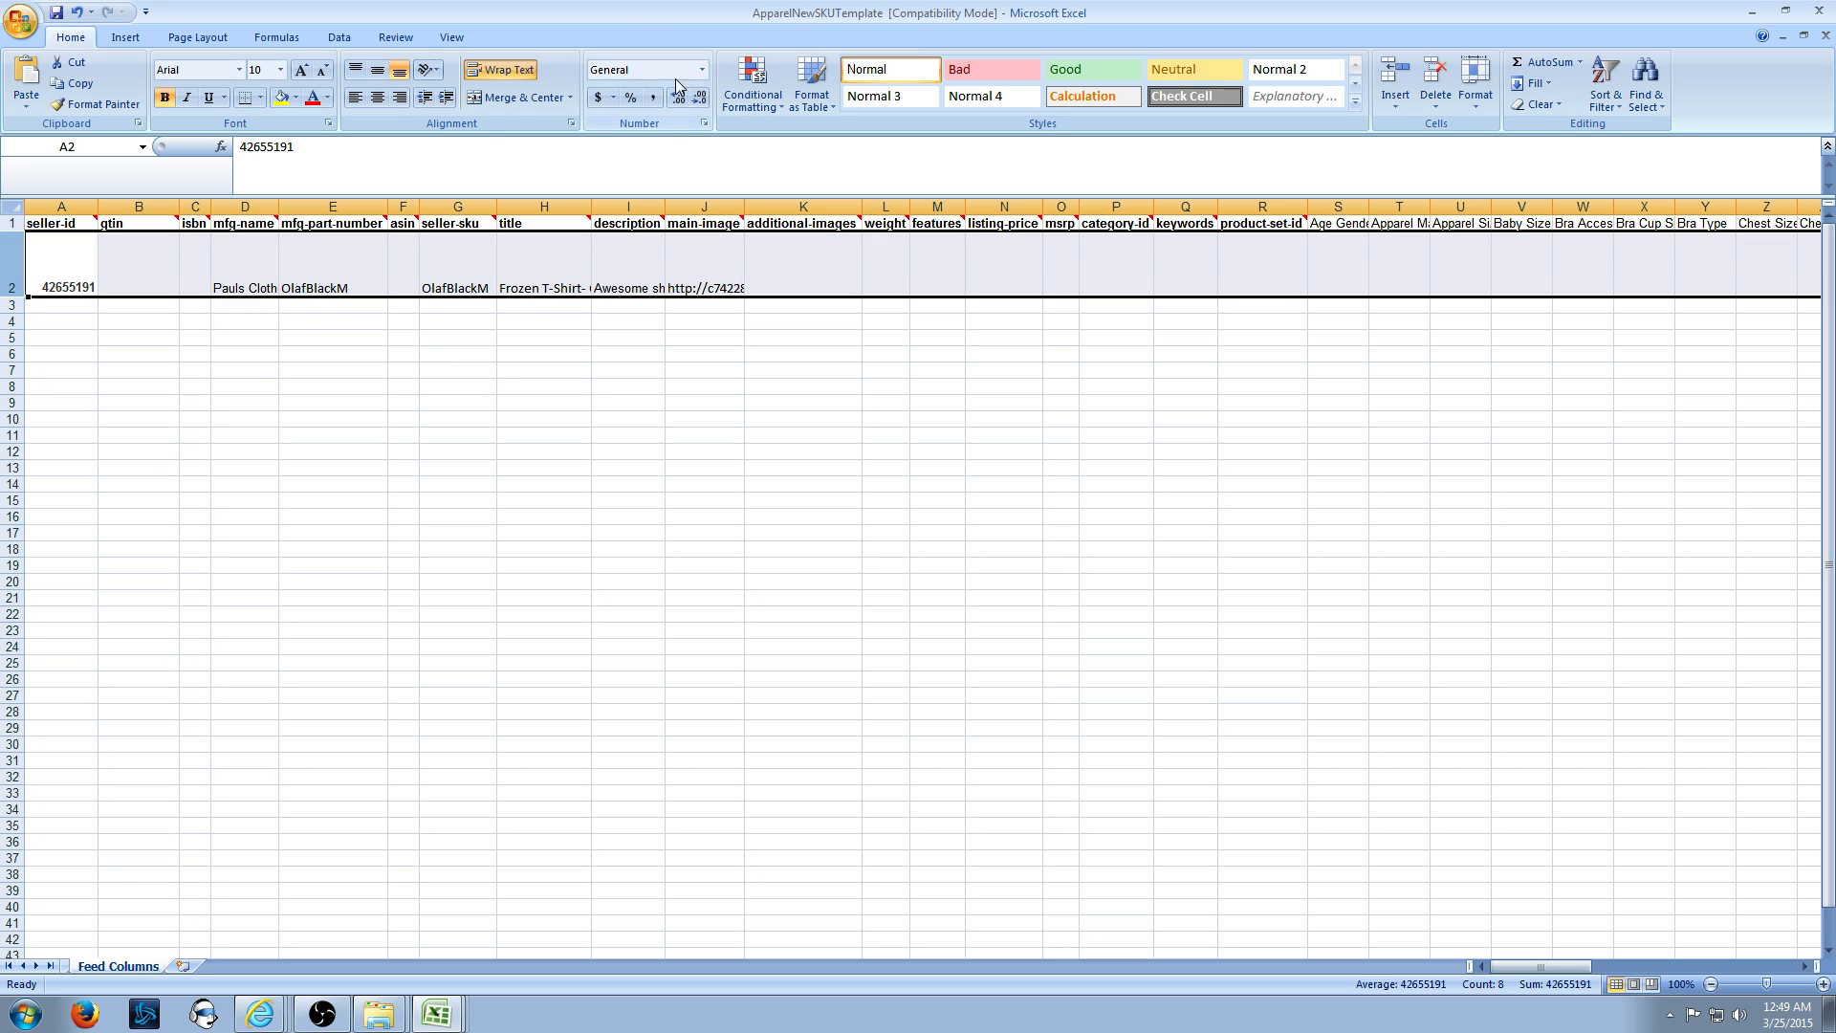
pyautogui.click(510, 74)
pyautogui.click(803, 324)
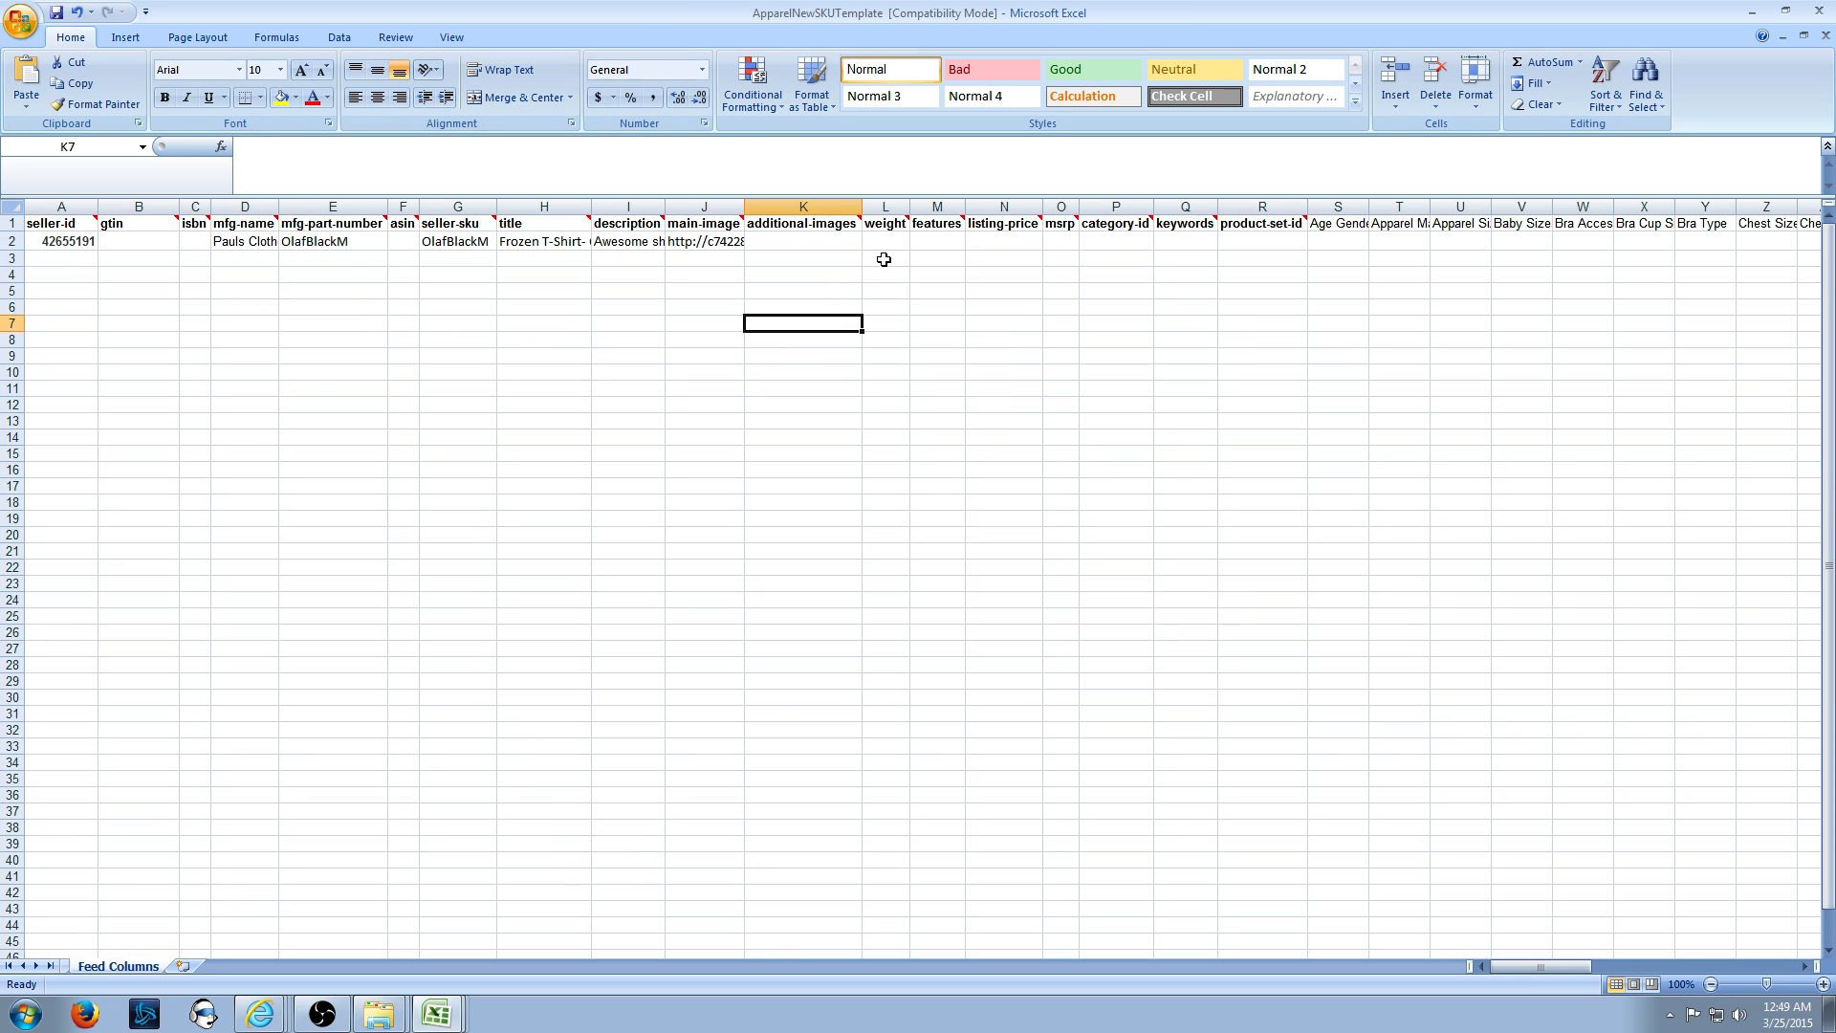
# - Enter 1 as row 2's weight in L2, trimming away earlier .5 and unit attempts
pyautogui.click(899, 242)
pyautogui.moveTo(896, 220)
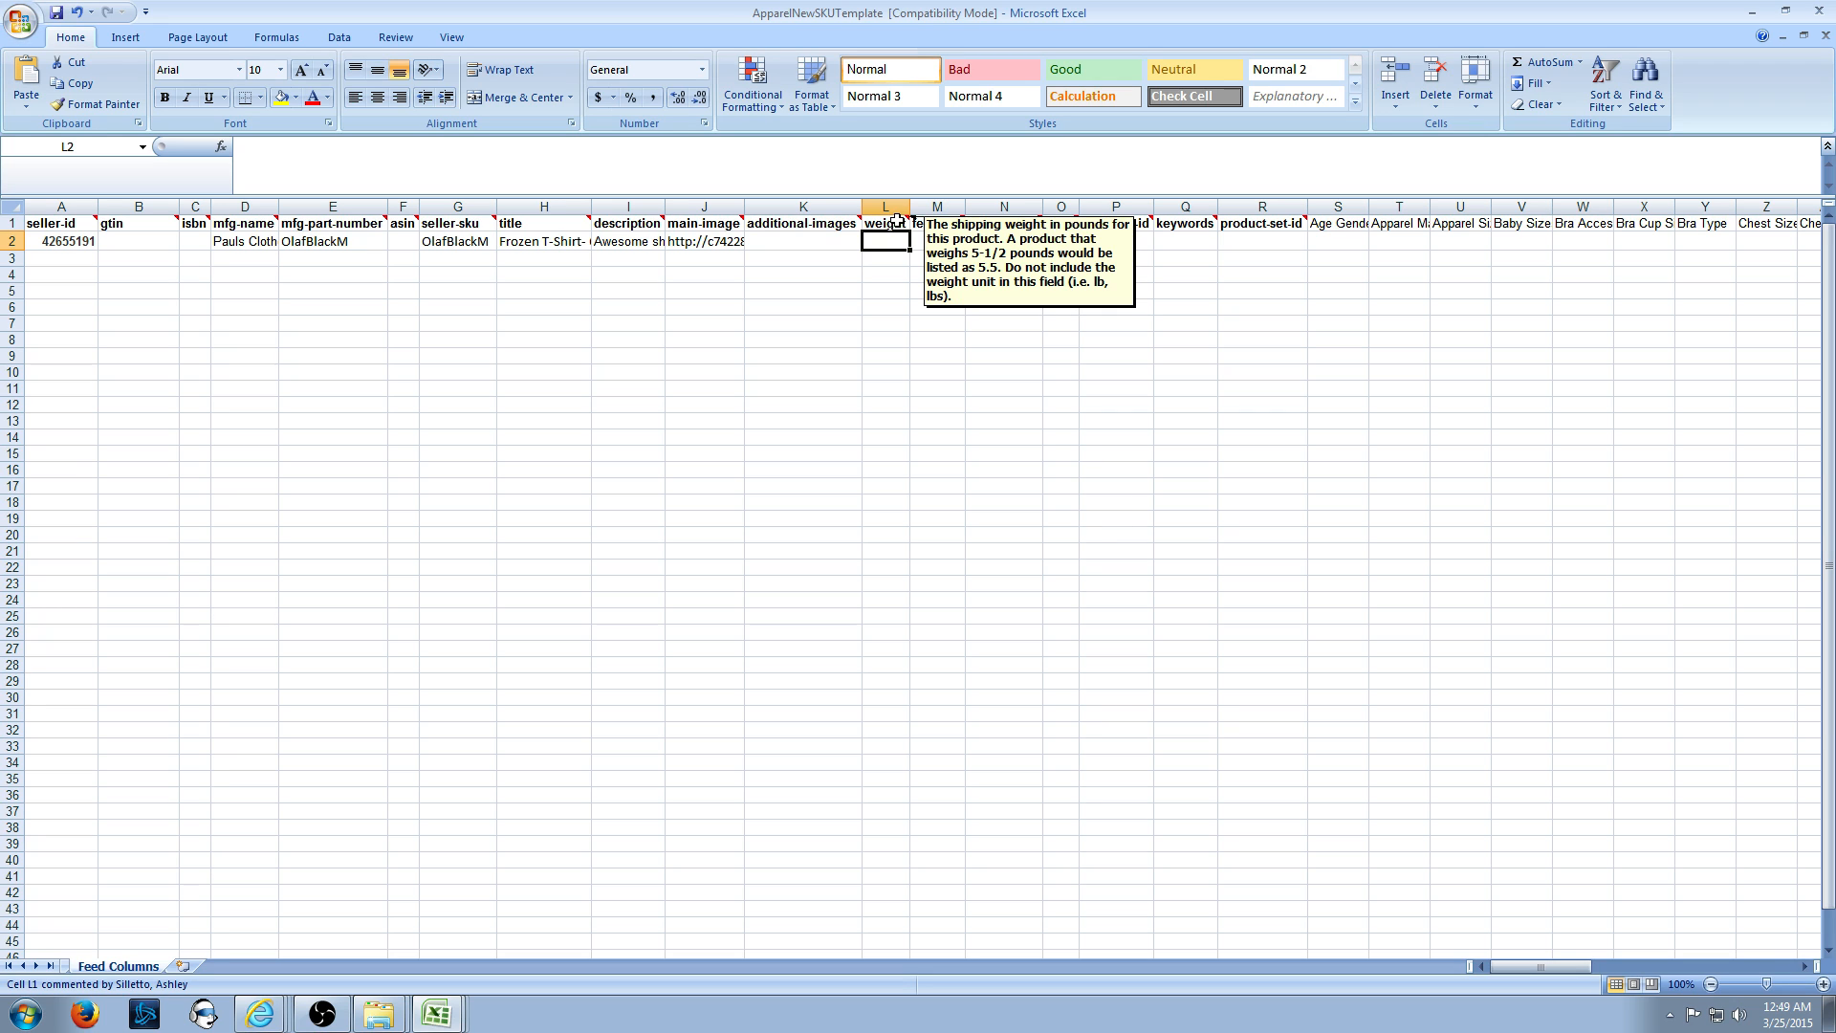
pyautogui.write('.5')
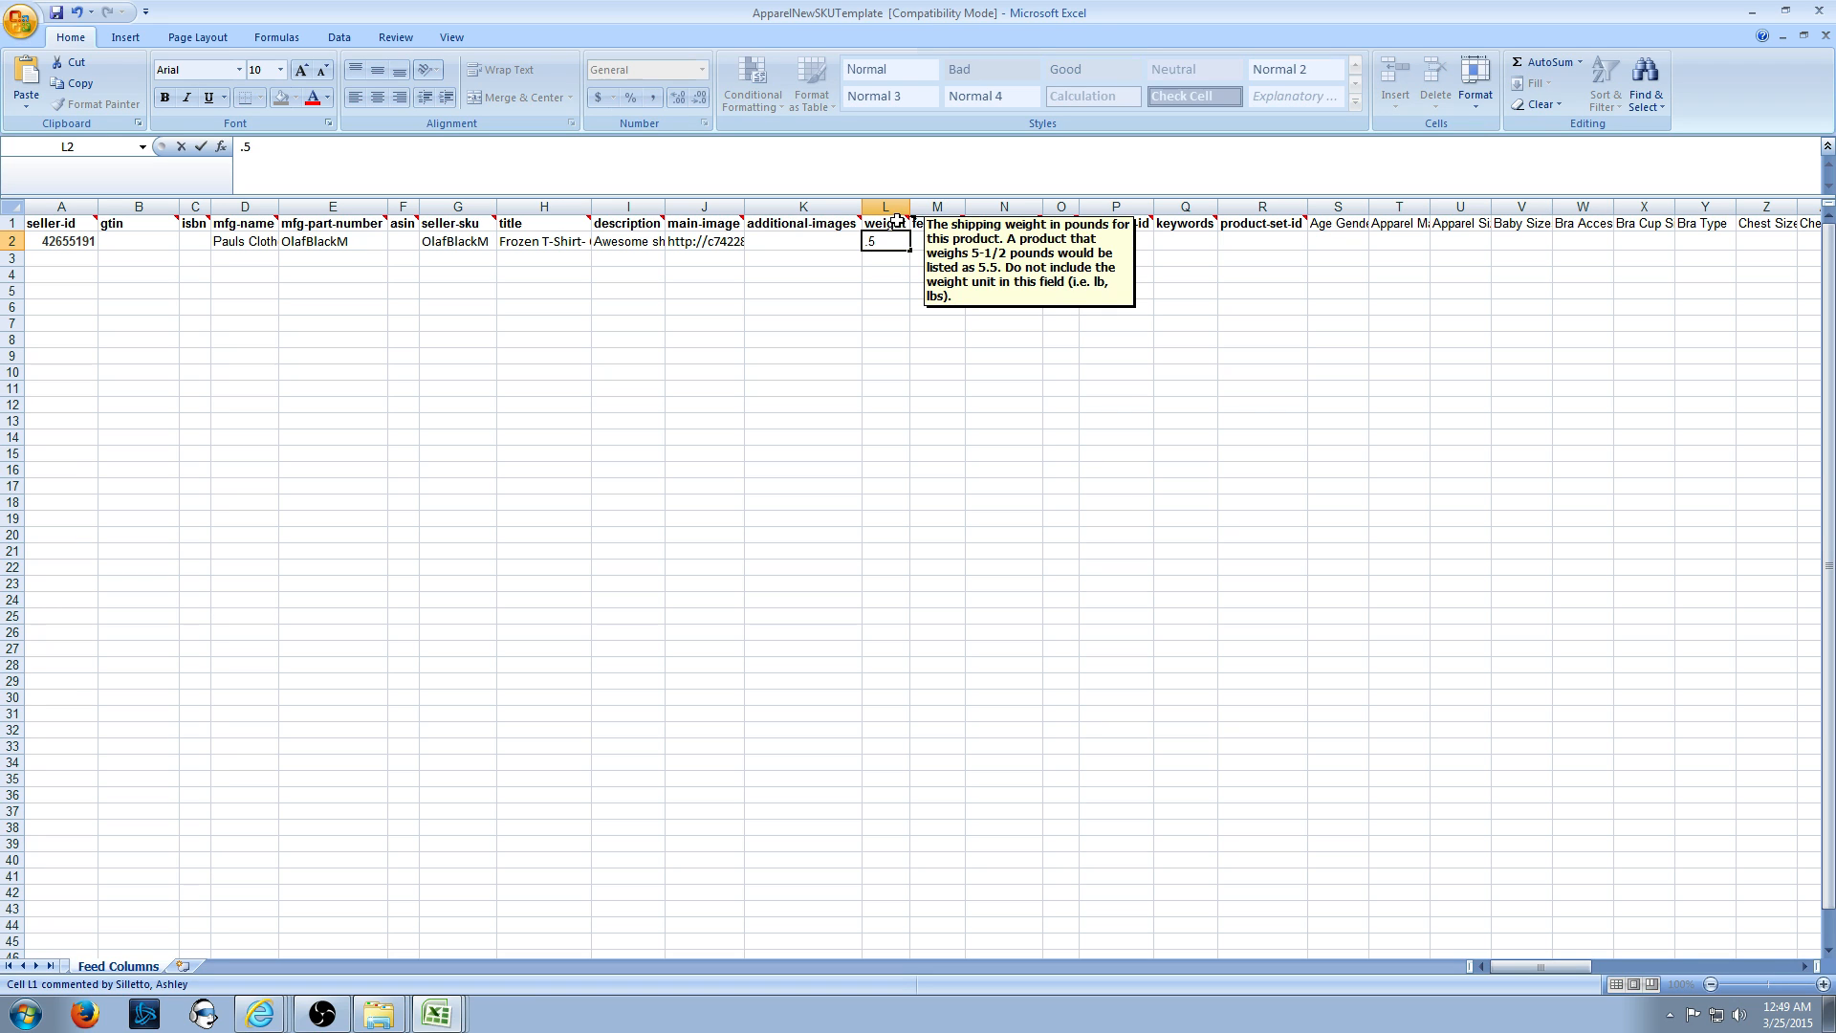
pyautogui.press('BackSpace')
pyautogui.press('BackSpace')
pyautogui.write('1.5')
pyautogui.write(' lbs')
pyautogui.press('BackSpace')
pyautogui.press('BackSpace')
pyautogui.write('pound')
pyautogui.press('BackSpace')
pyautogui.press('BackSpace')
pyautogui.press('BackSpace')
pyautogui.write('unds')
pyautogui.press('BackSpace')
pyautogui.press('BackSpace')
pyautogui.press('BackSpace')
pyautogui.press('BackSpace')
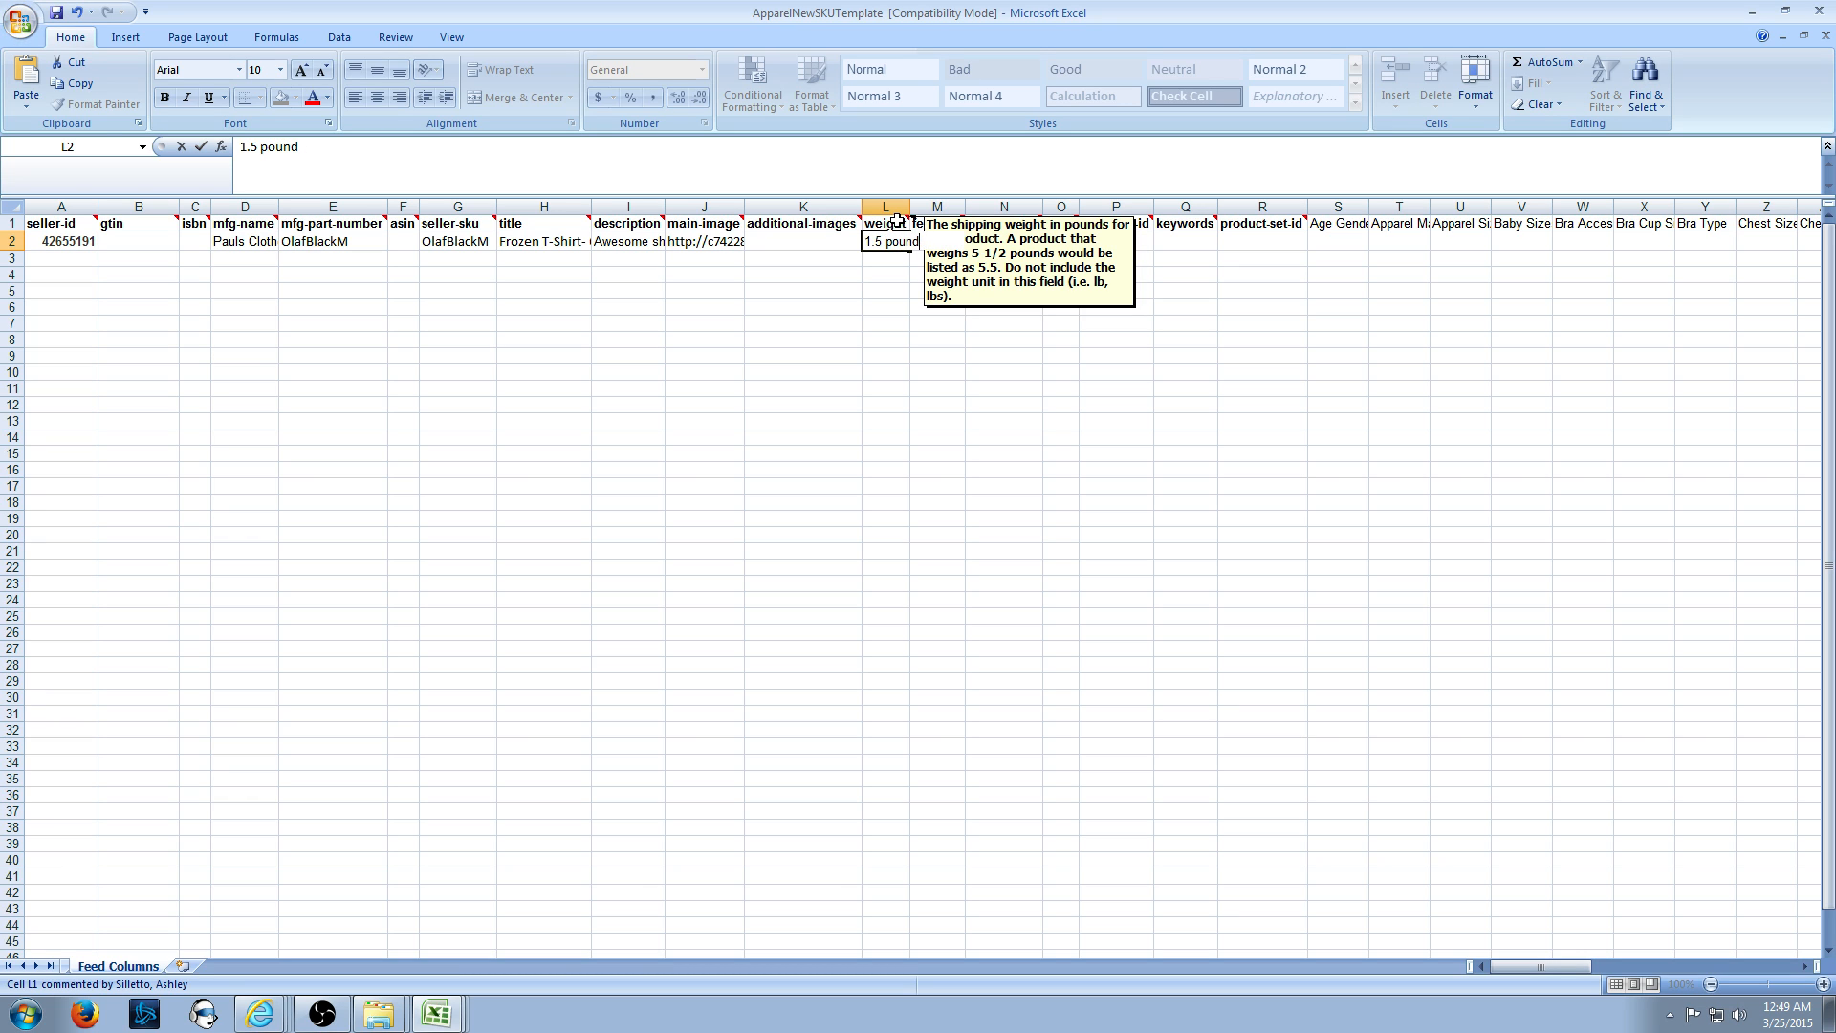
pyautogui.press('BackSpace')
pyautogui.press('BackSpace')
pyautogui.press('BackSpace')
pyautogui.press('BackSpace')
pyautogui.press('BackSpace')
pyautogui.press('Tab')
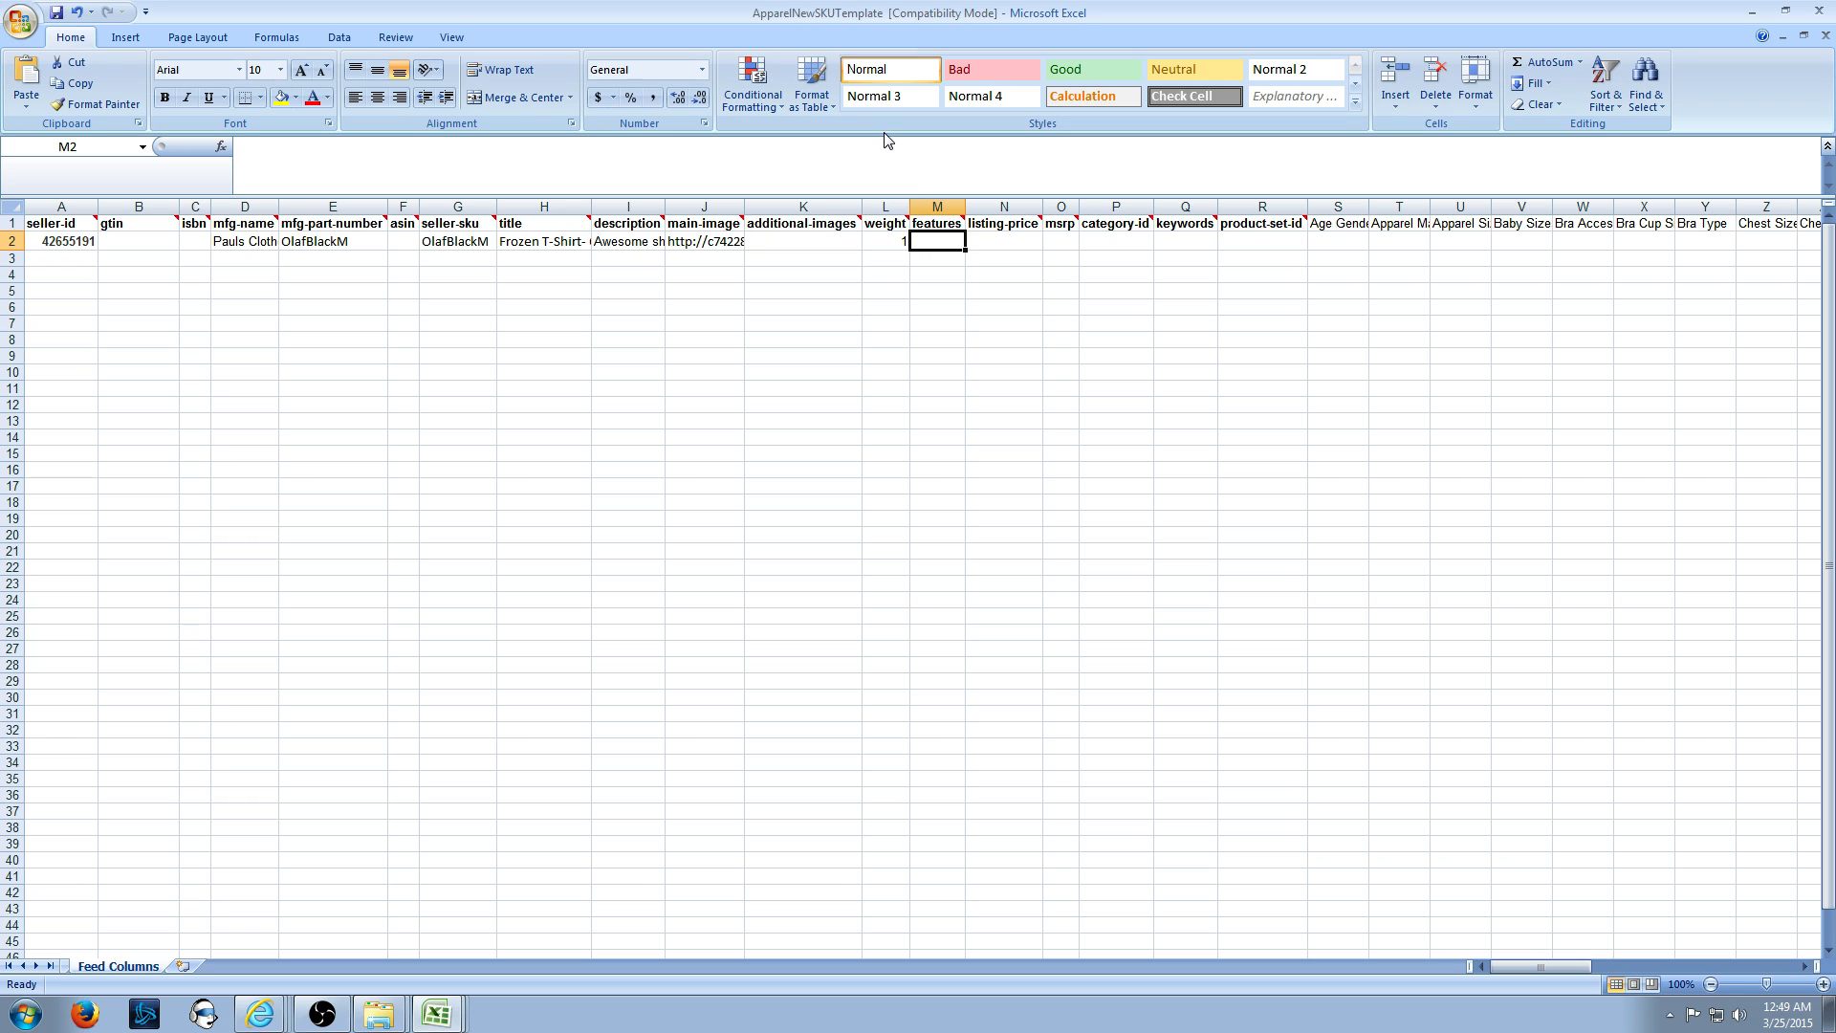
# - Type the features list Pre-Shrunk|Cotton|Awesome shirt|Cool into M2 via the formula bar
pyautogui.click(902, 152)
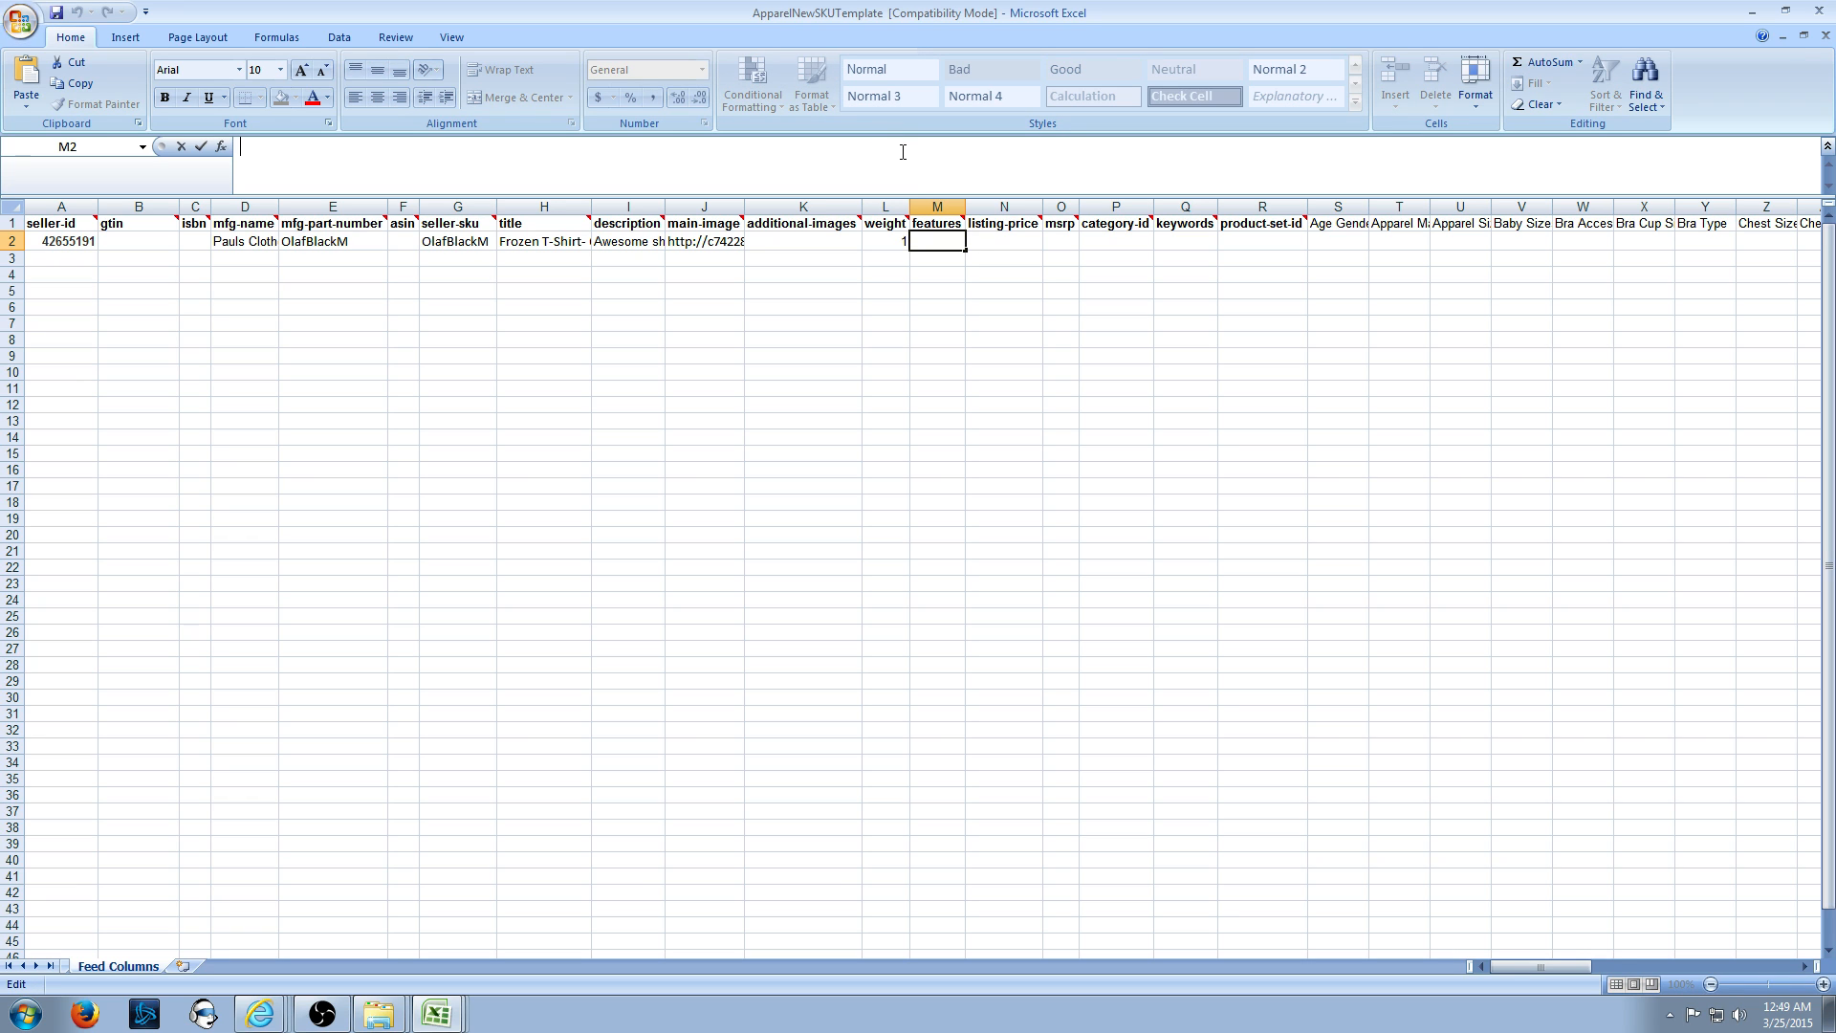
pyautogui.write('Pre-Shurunk| Cotton')
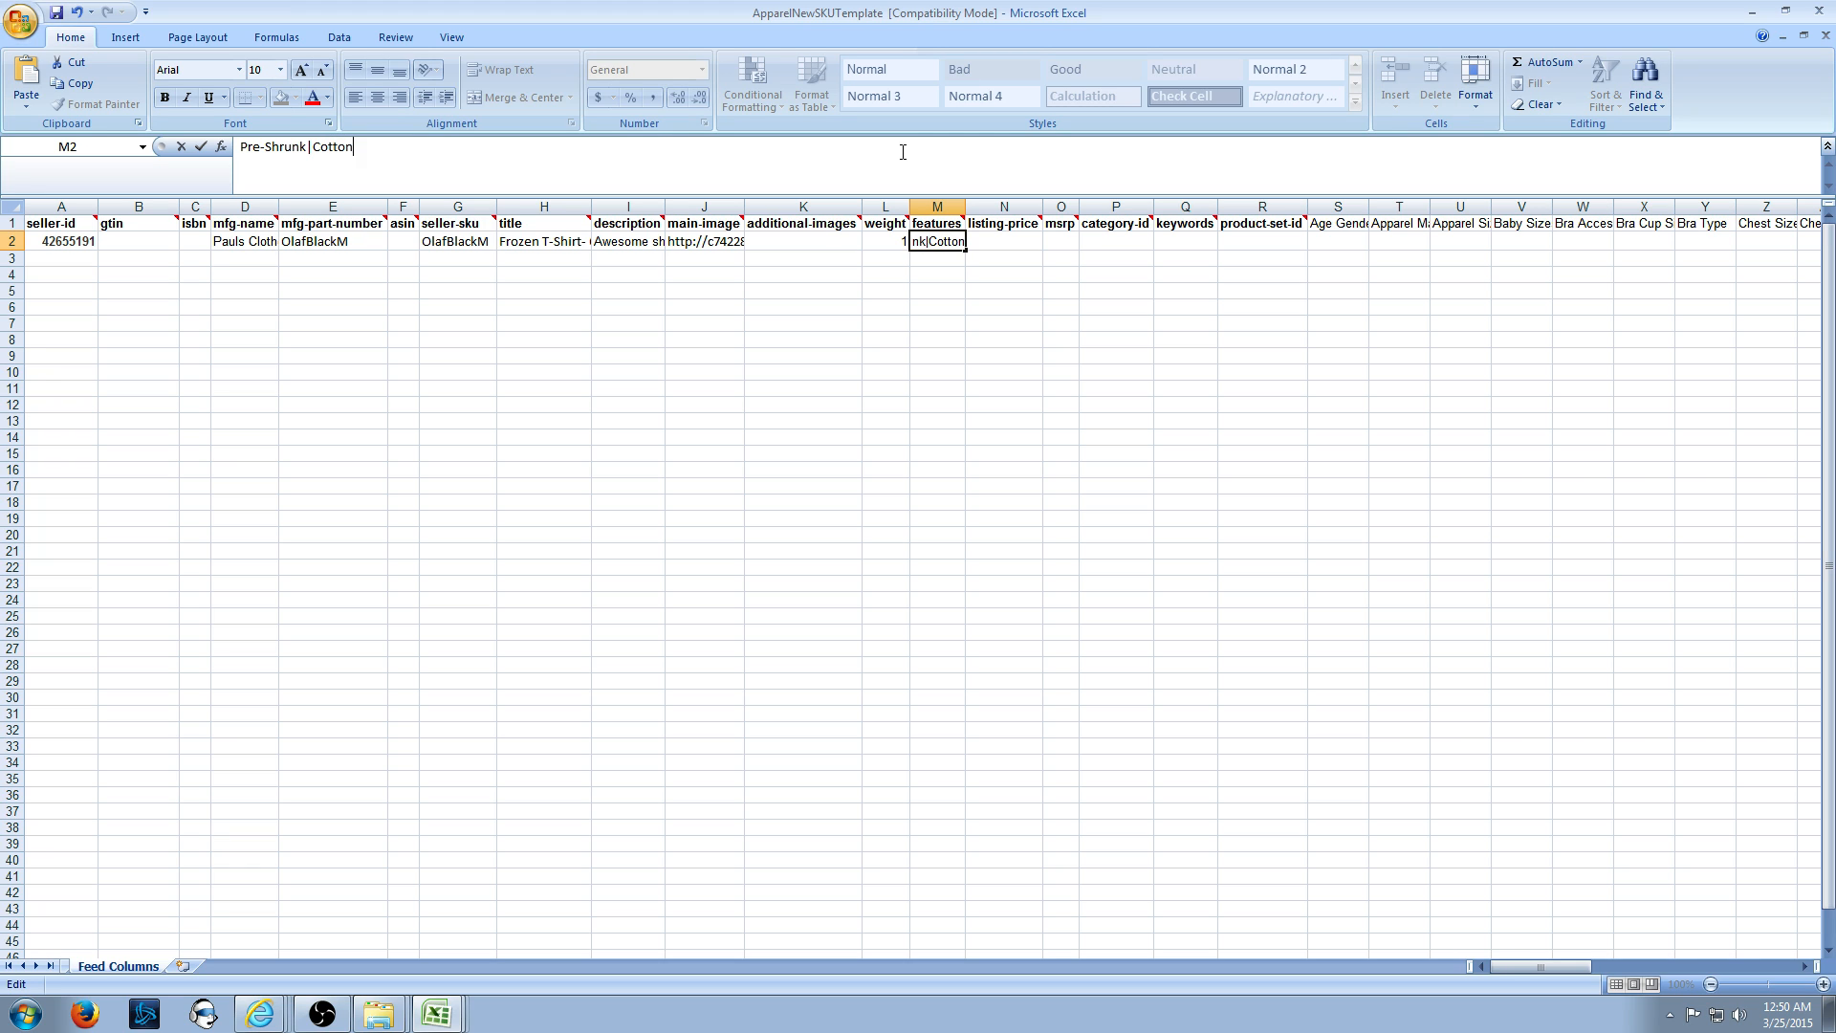
pyautogui.write('|Awesome shirt|Cool')
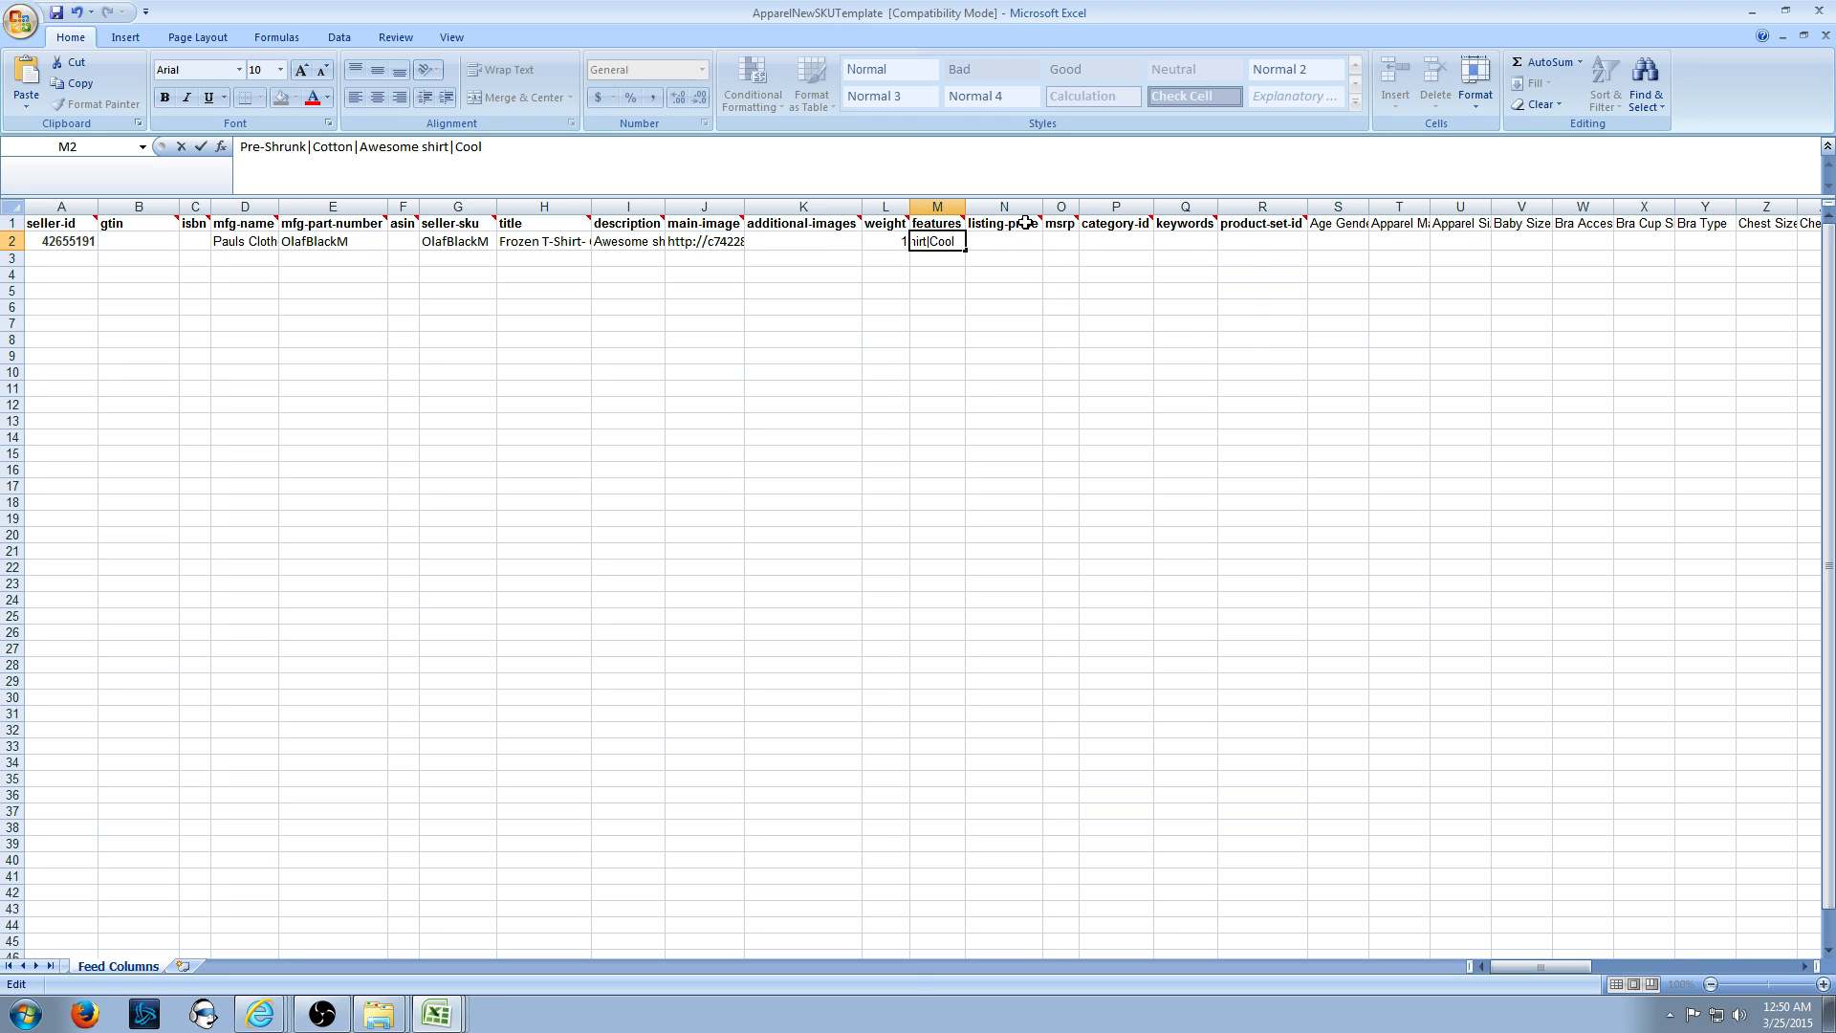
pyautogui.moveTo(1025, 223)
# - Enter 19.99 as both listing-price in N2 and msrp in O2
pyautogui.click(1024, 241)
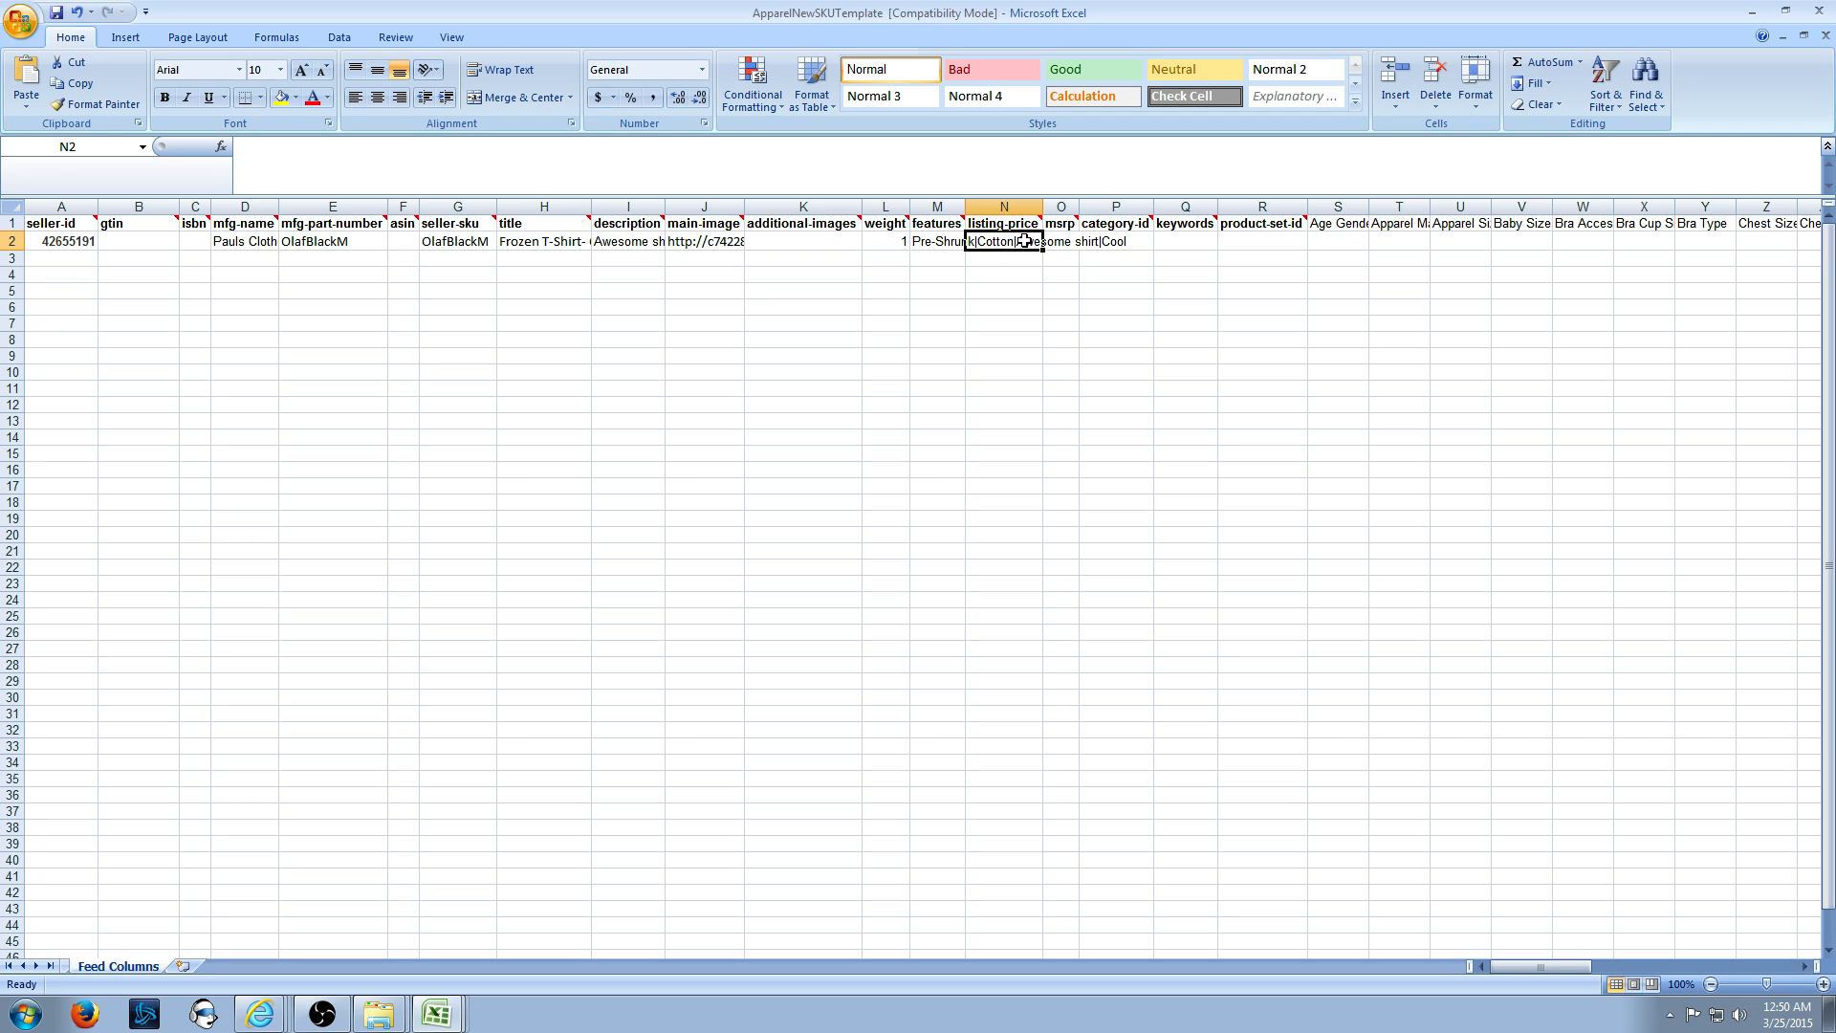
pyautogui.write('19')
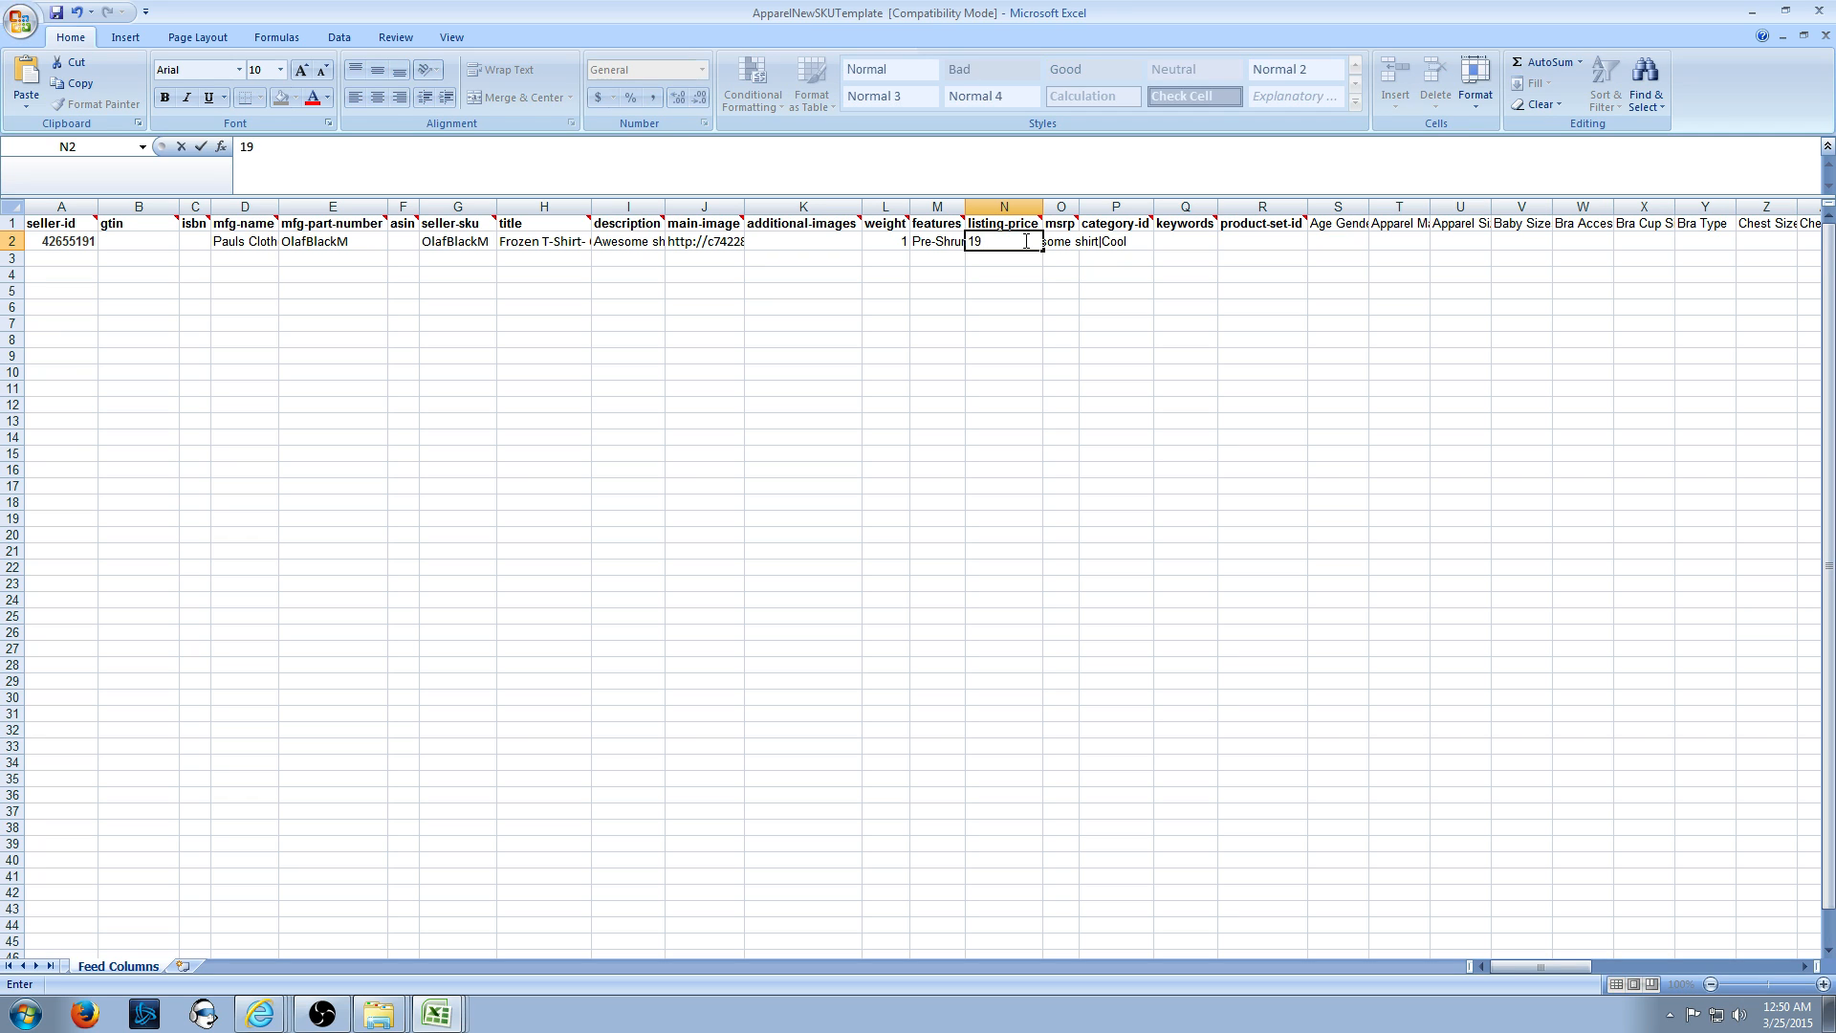
pyautogui.write('.99')
pyautogui.press('Tab')
pyautogui.write('19.')
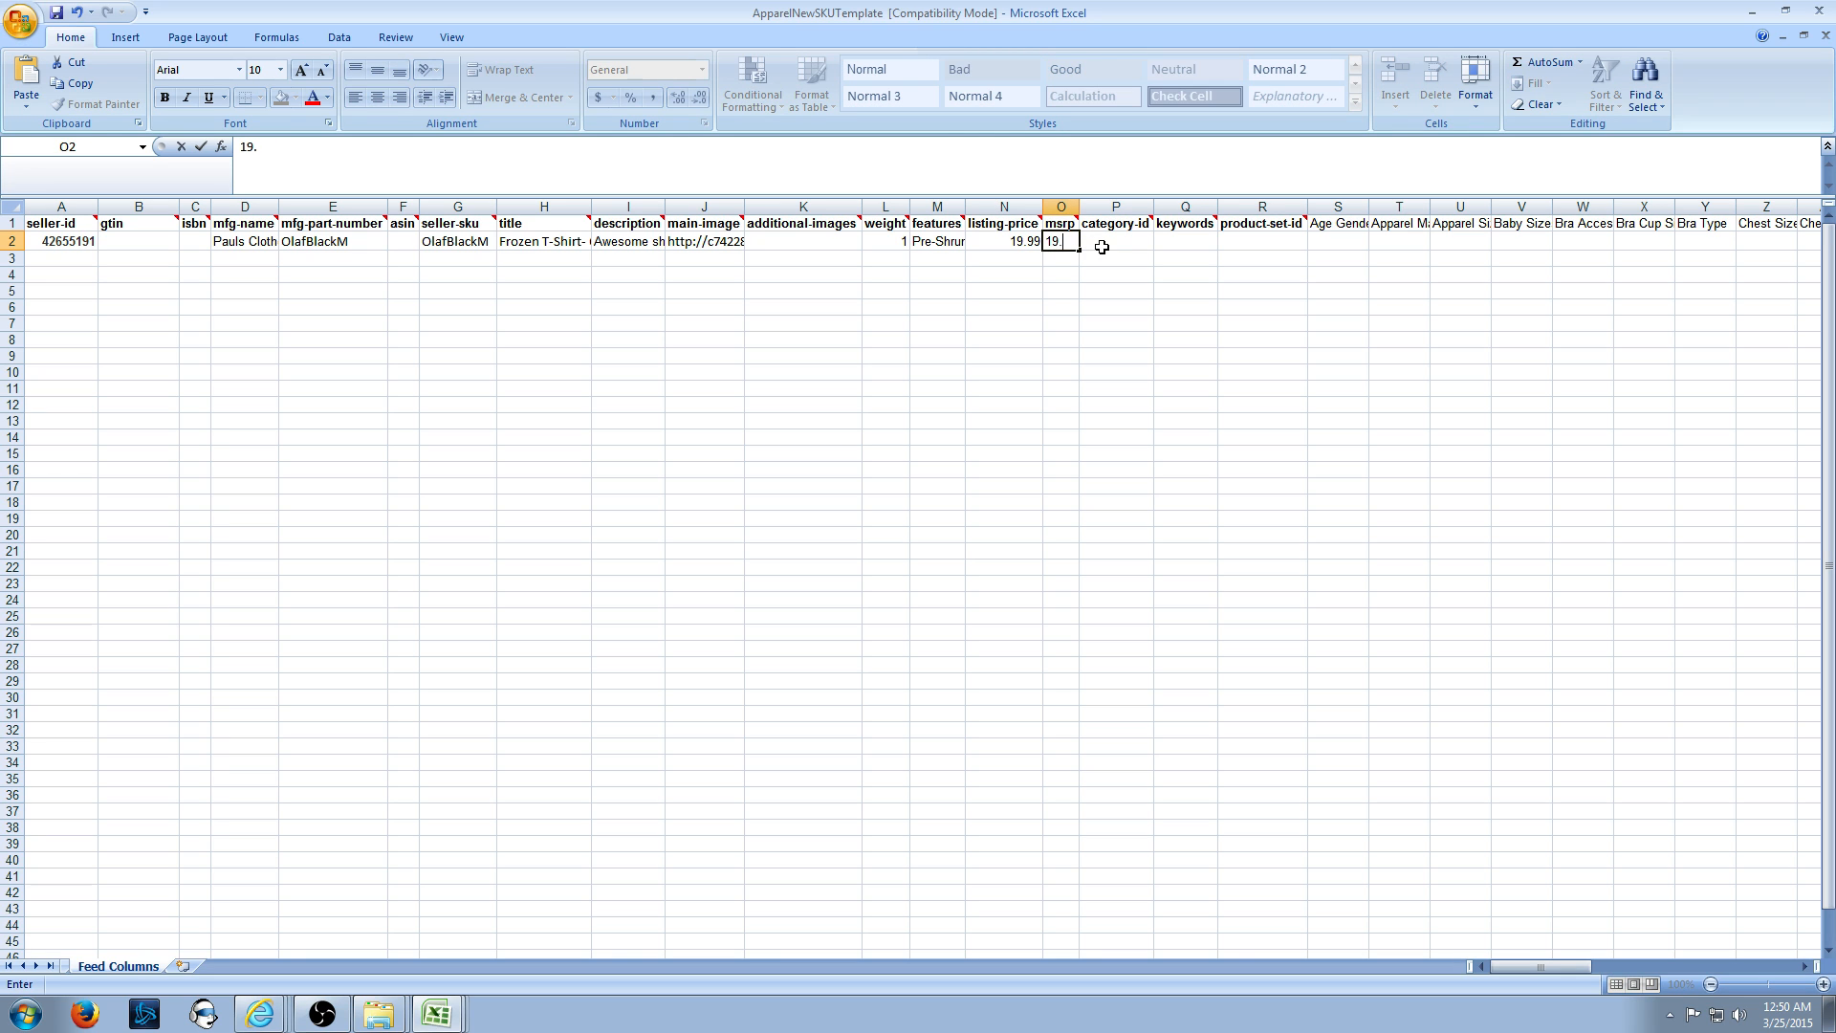
pyautogui.write('99')
pyautogui.press('Left')
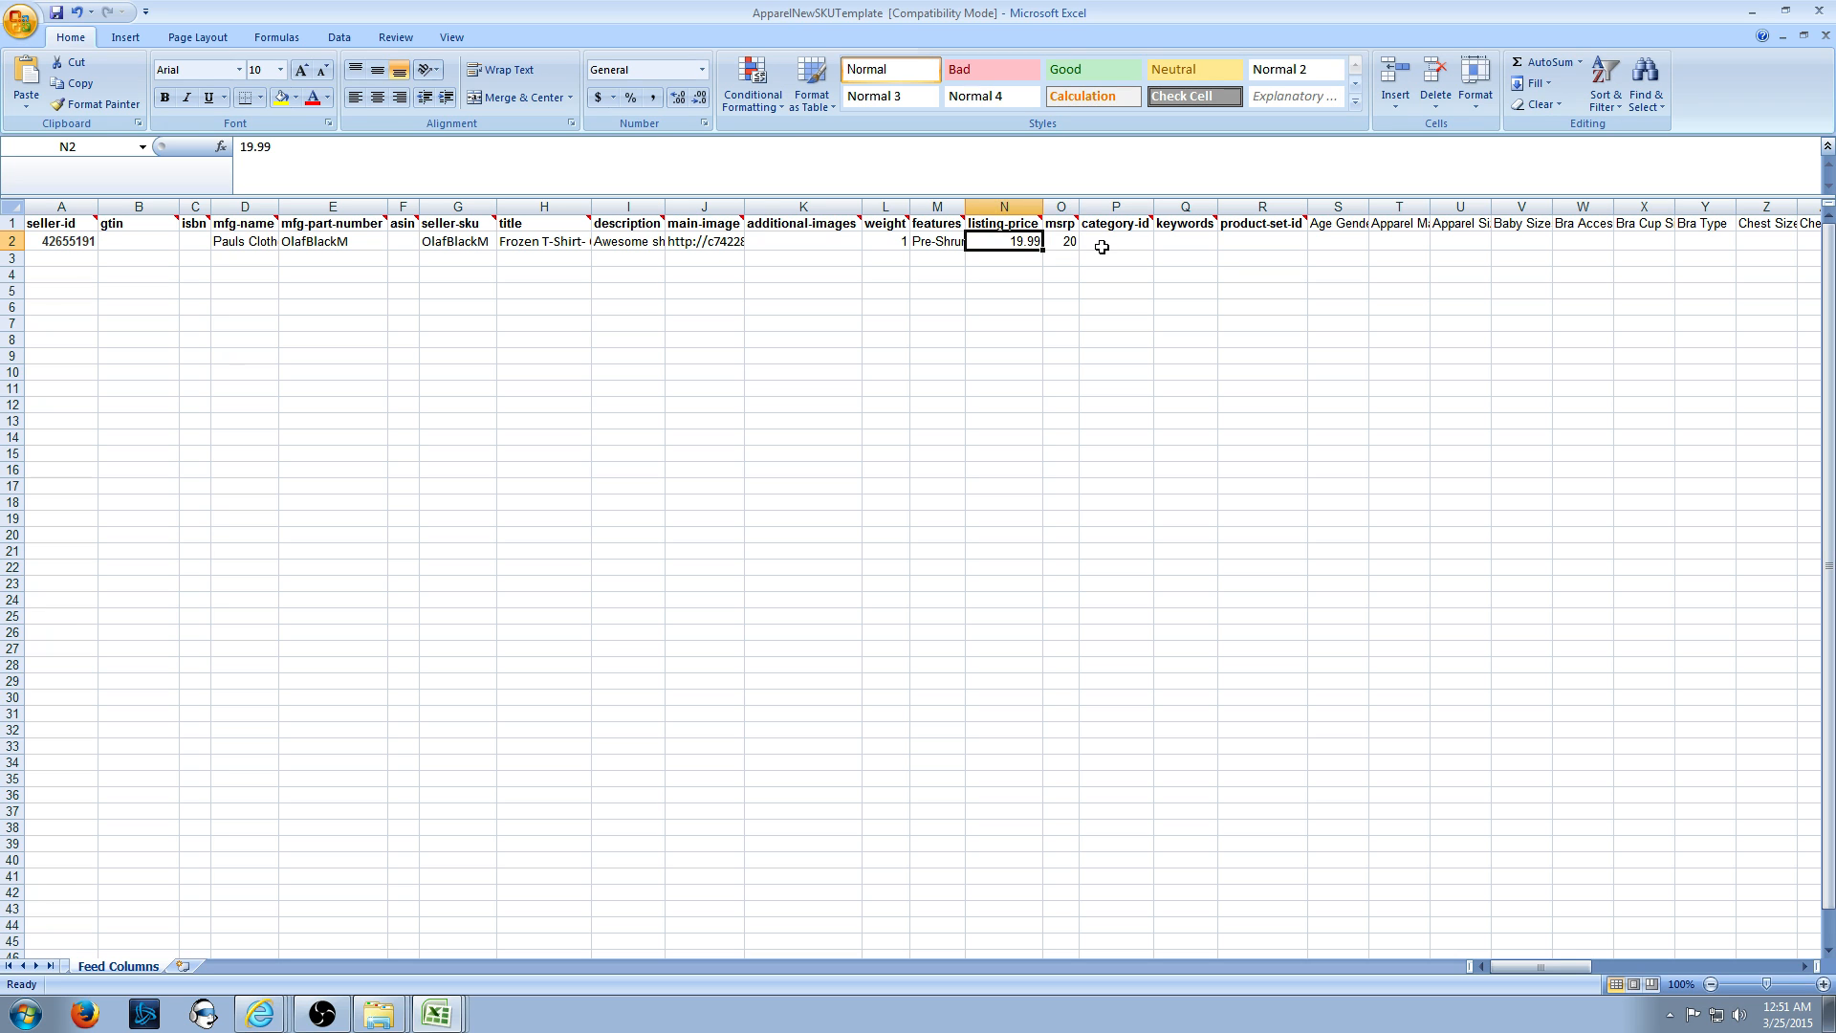
pyautogui.press('Right')
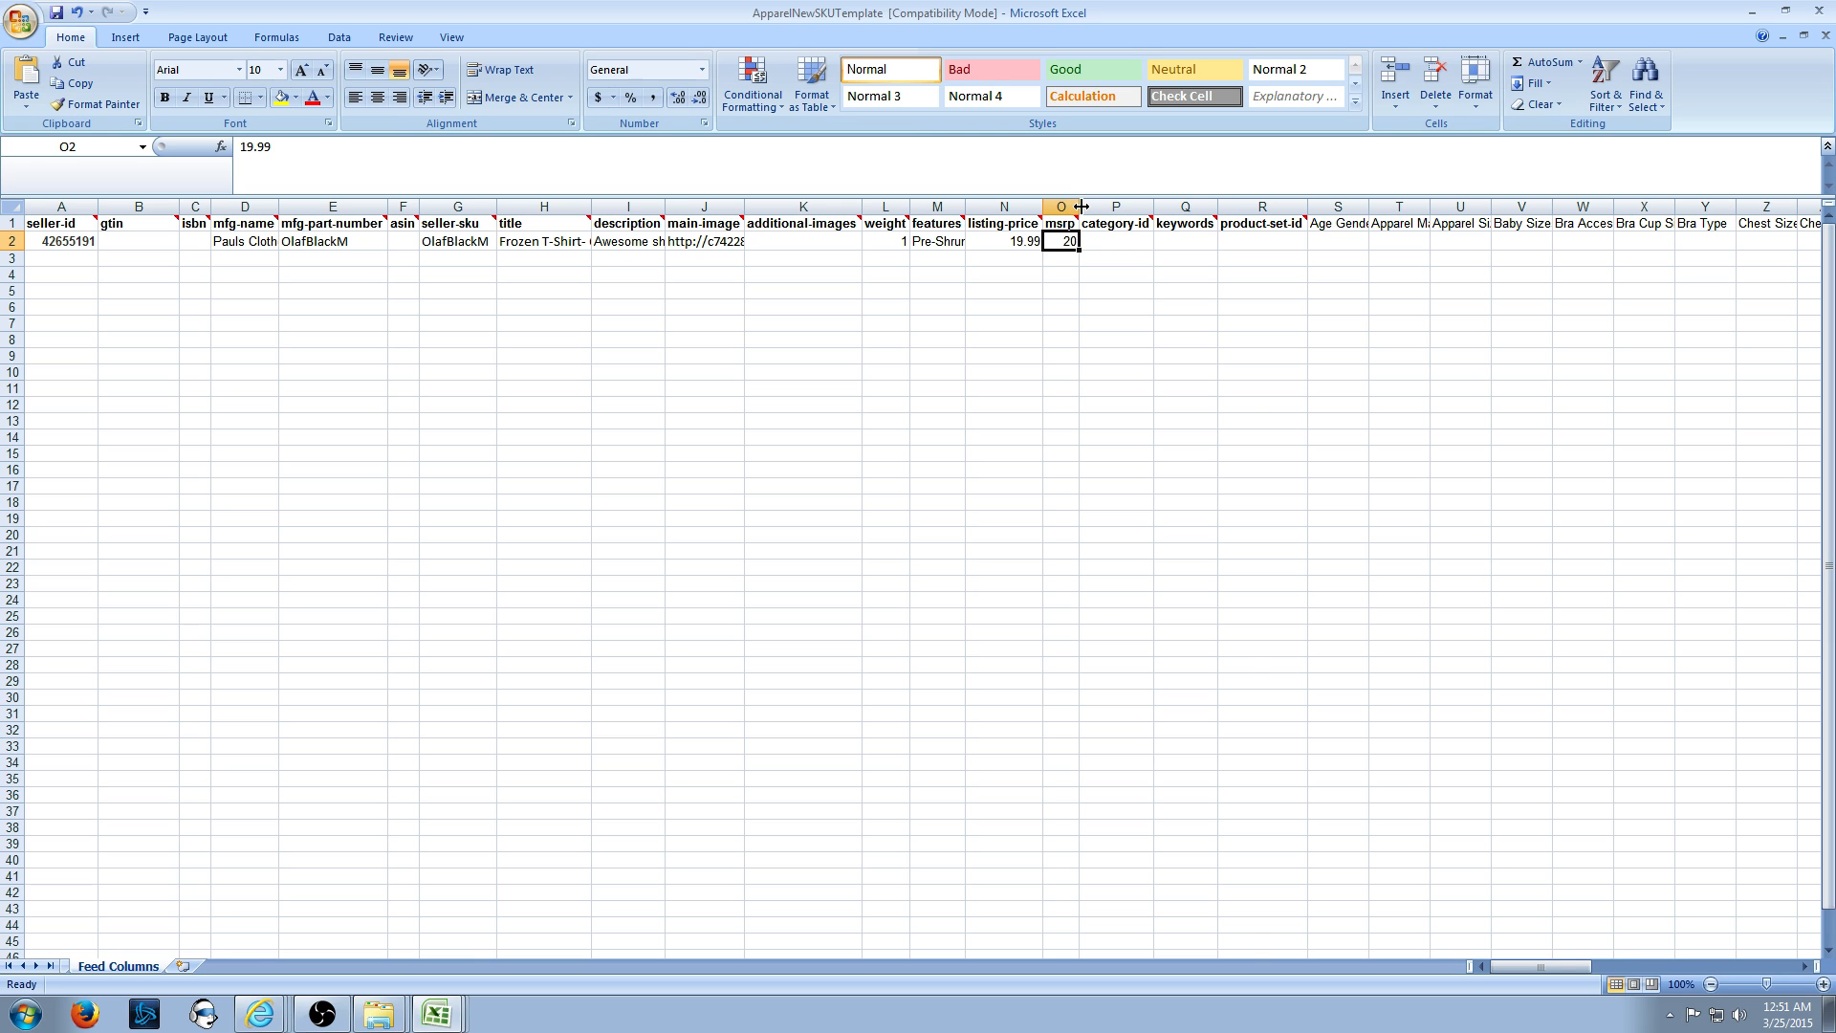
# - Widen the msrp column so 19.99 shows fully, select P2, and bring up the apparel taxonomy PDF
pyautogui.moveTo(1080, 207); pyautogui.dragTo(1103, 208)
pyautogui.click(1224, 406)
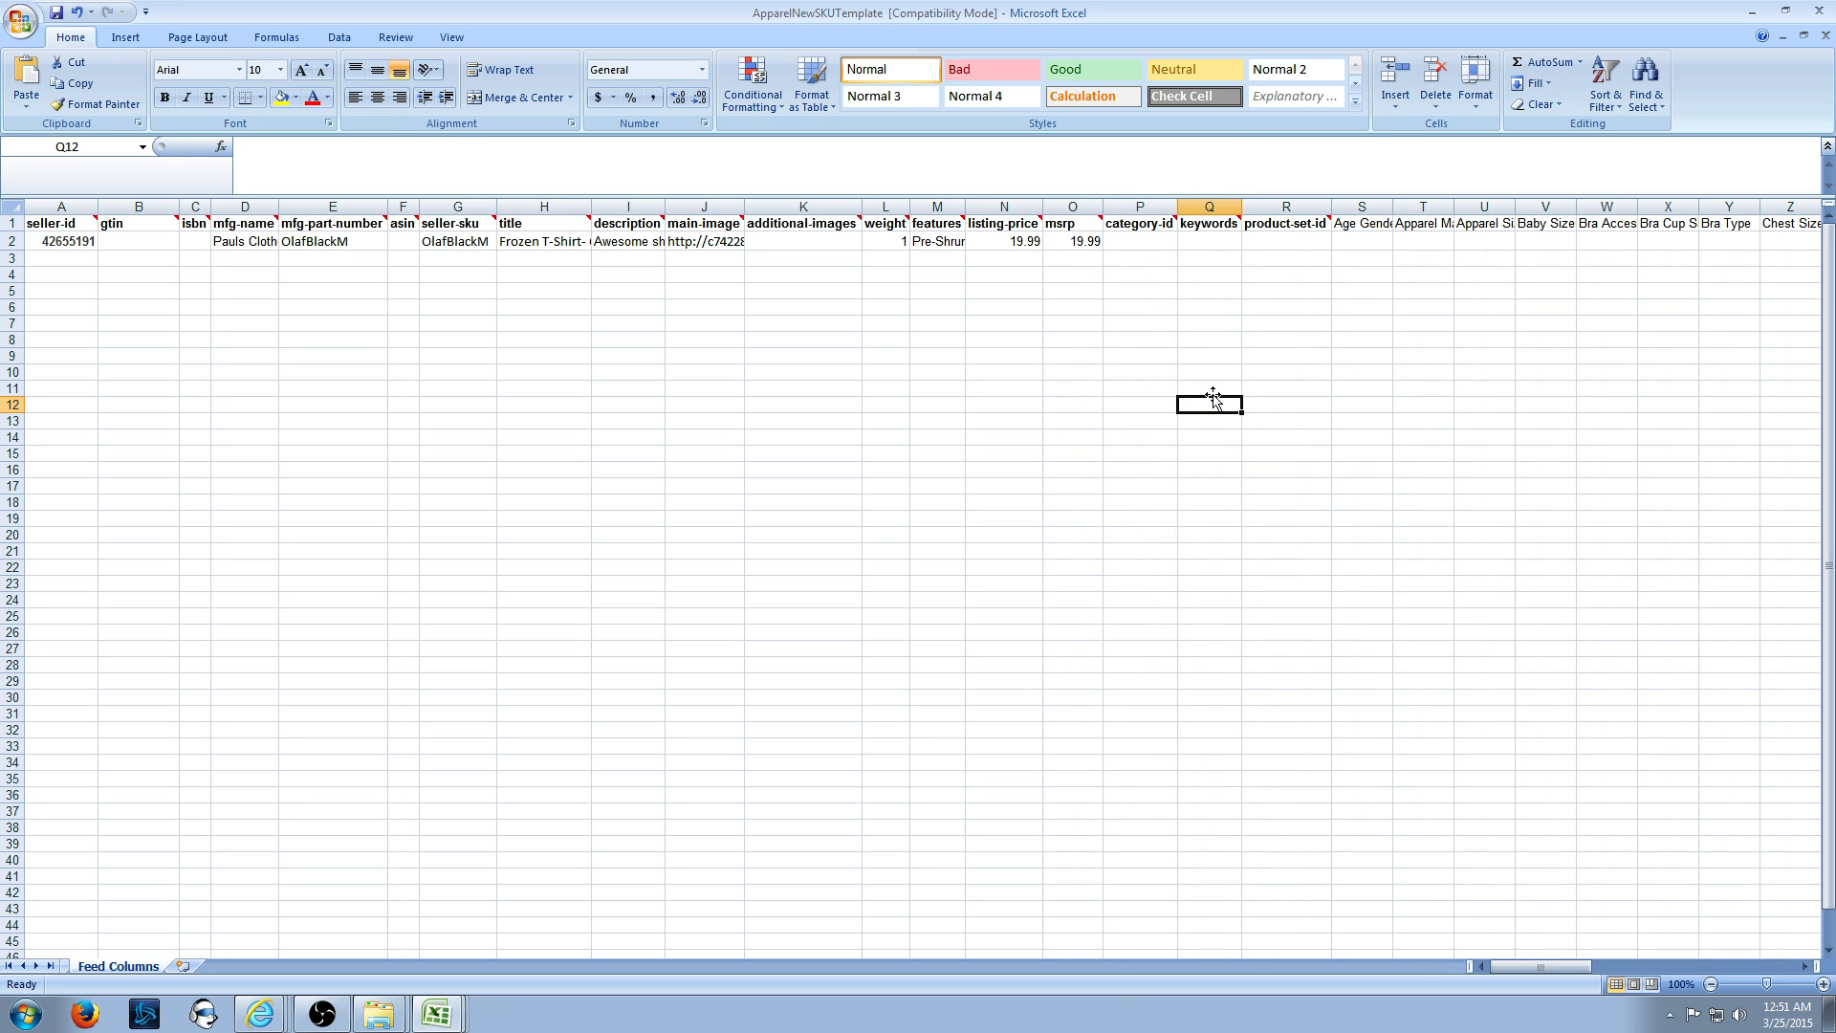
pyautogui.click(1154, 243)
pyautogui.press('Right')
pyautogui.press('Right')
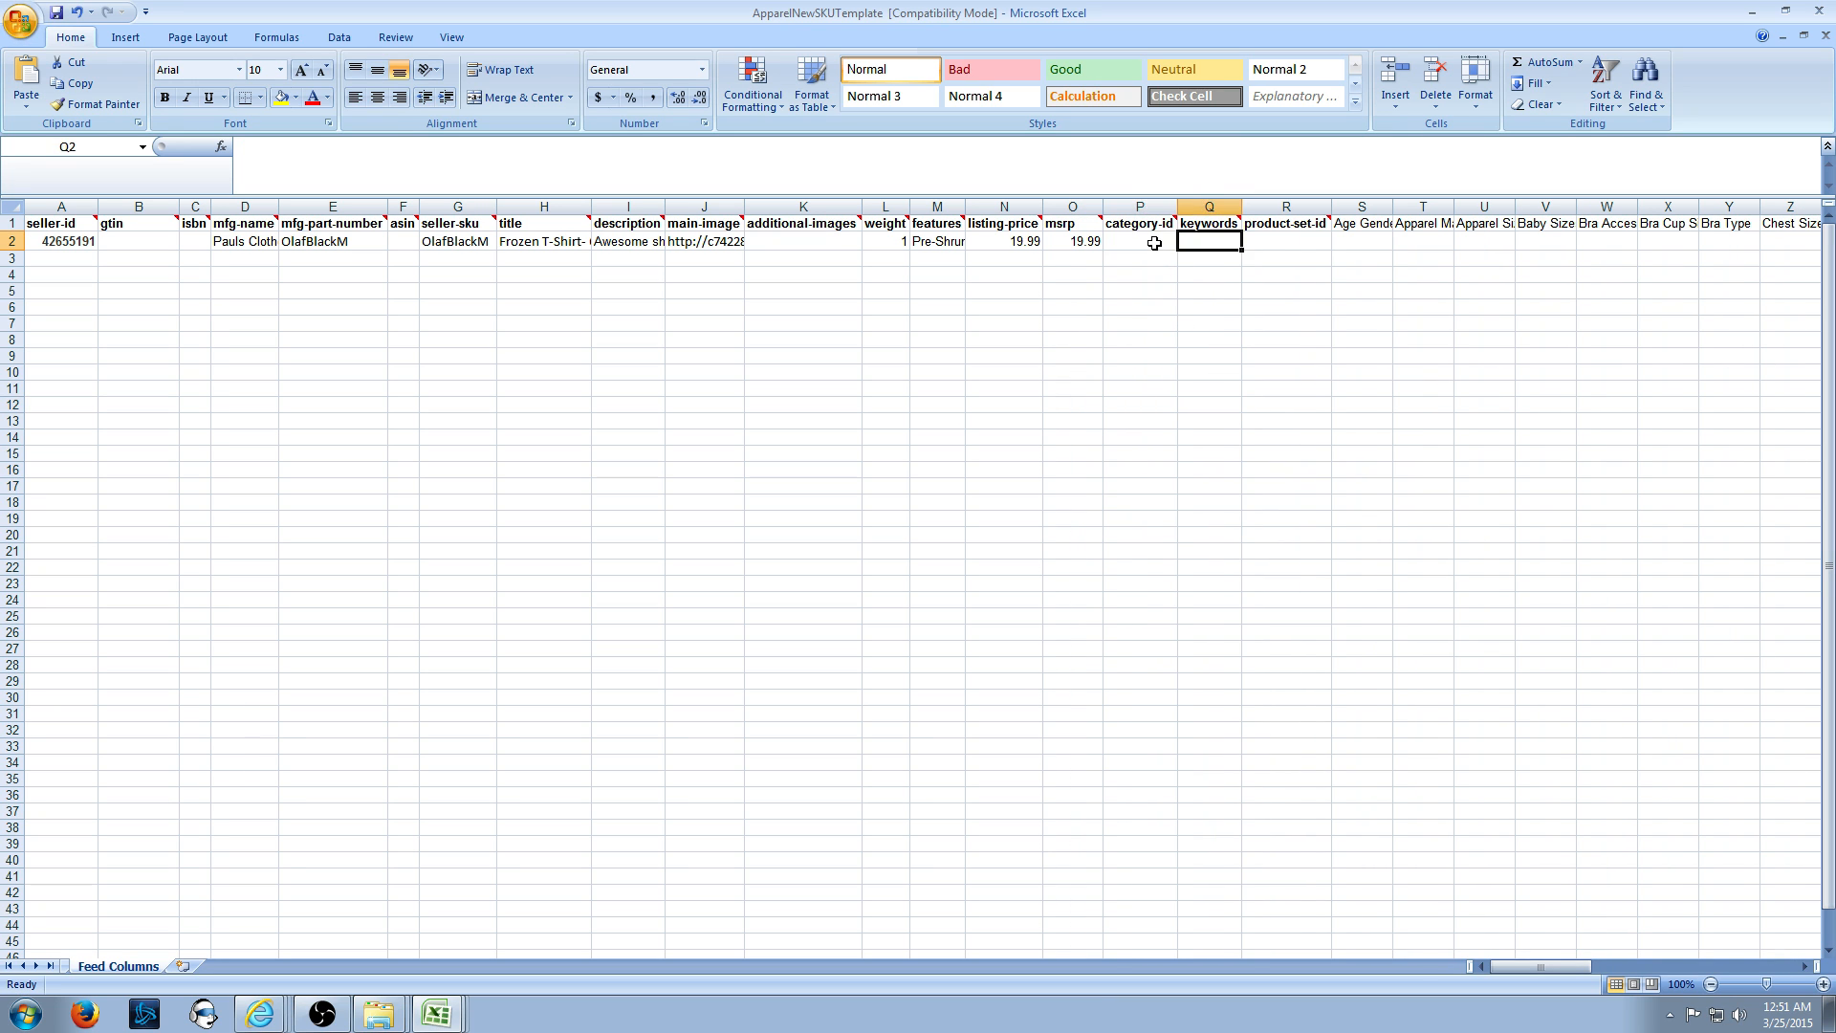
pyautogui.press('Left')
pyautogui.press('Left')
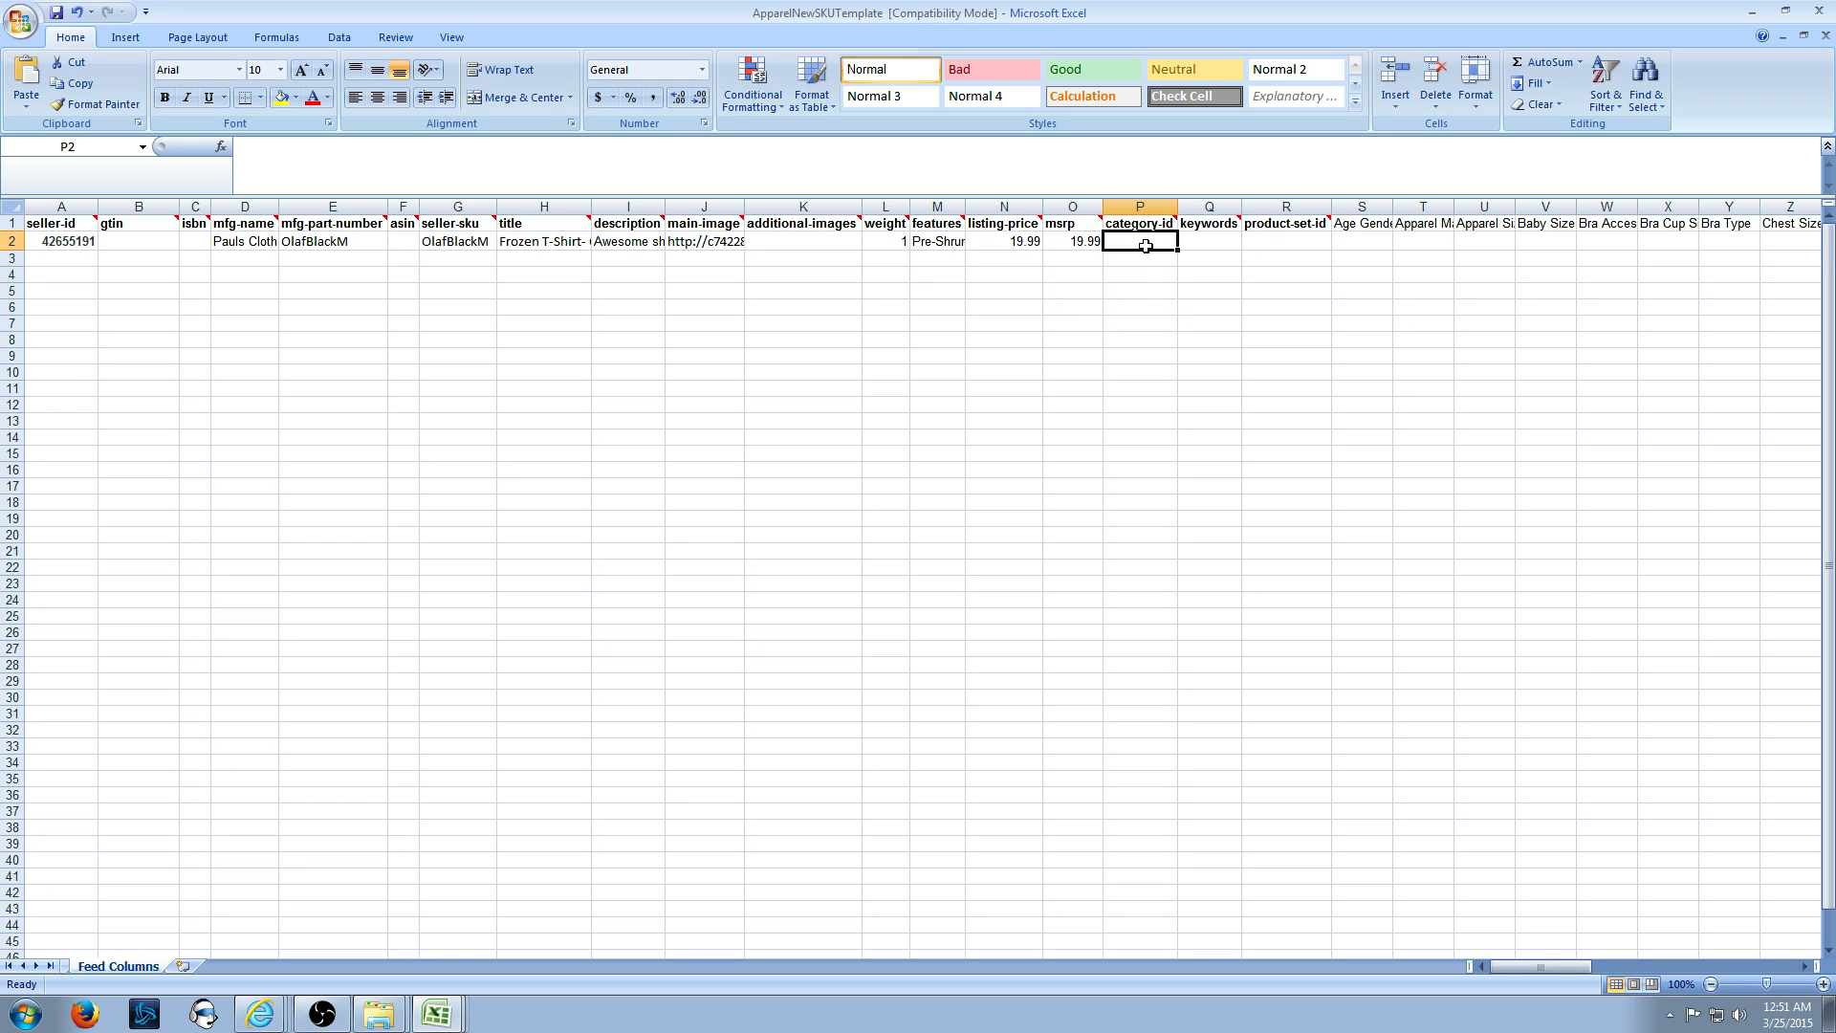
pyautogui.click(259, 1014)
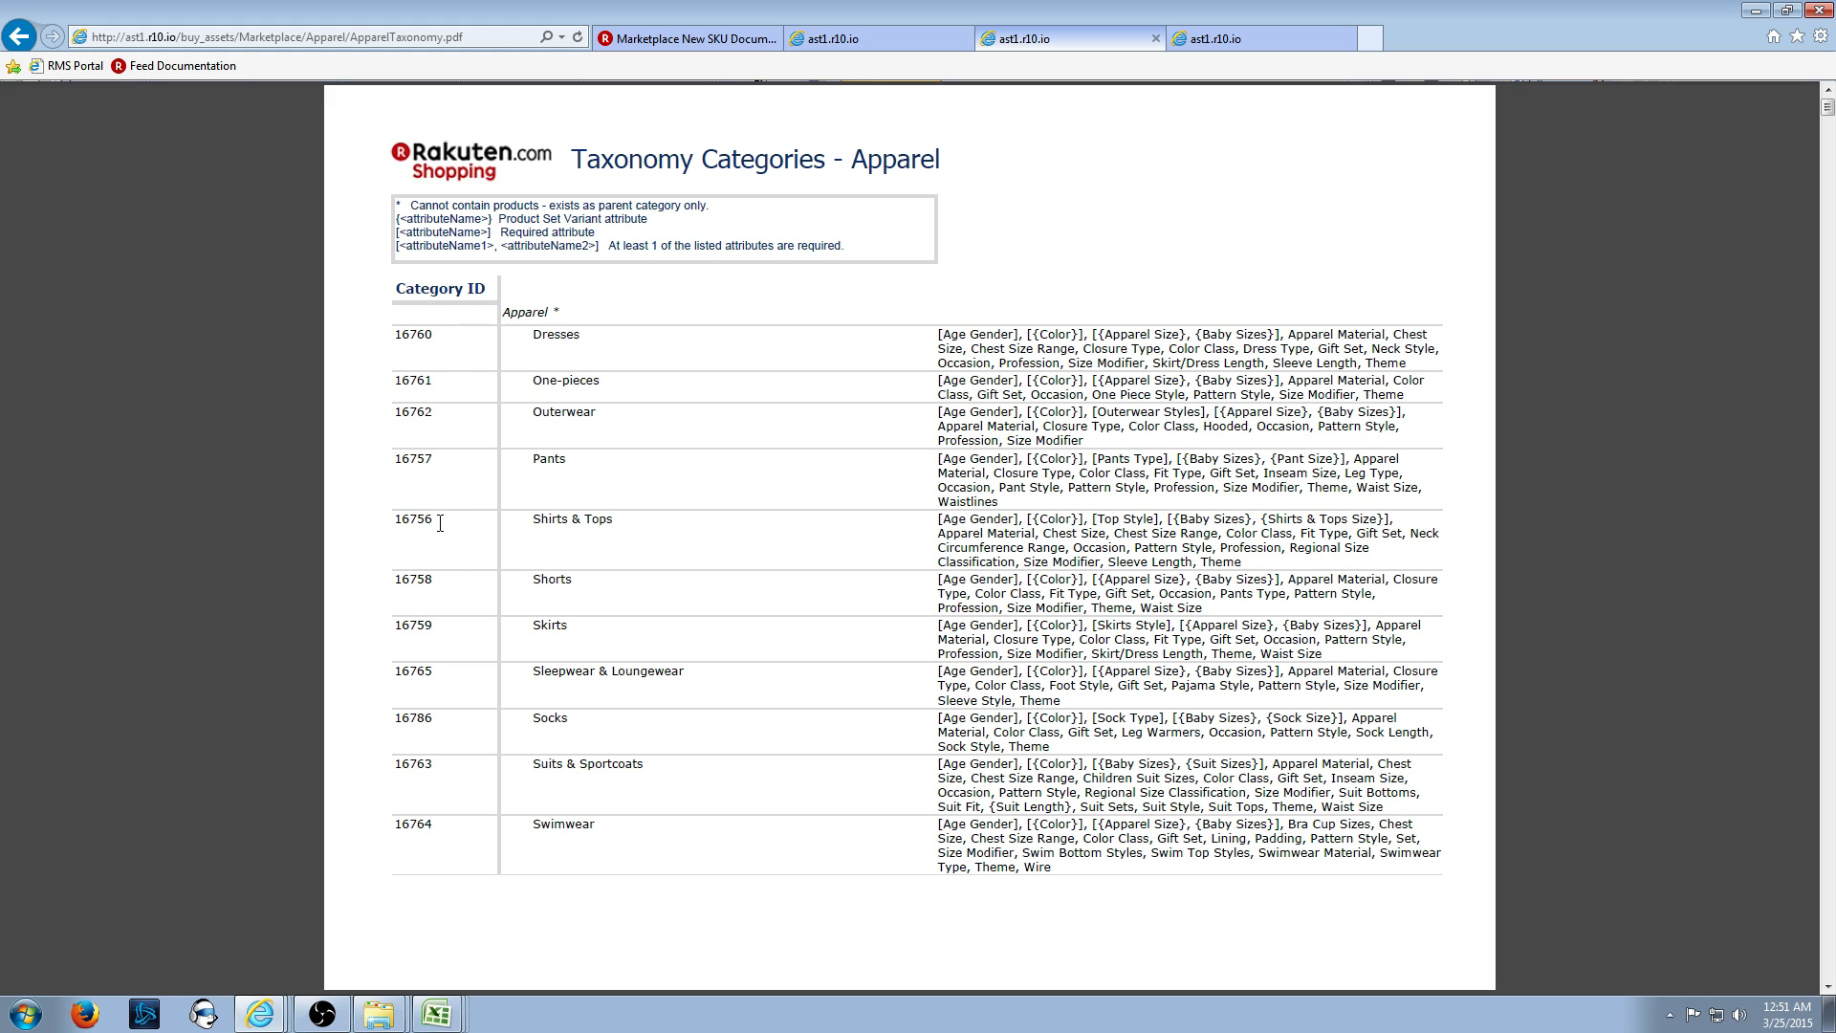
# - Copy the Shirts & Tops category ID 16756 from the taxonomy PDF and return to Excel
pyautogui.moveTo(440, 523); pyautogui.dragTo(392, 525)
pyautogui.hotkey('ctrl', 'c')
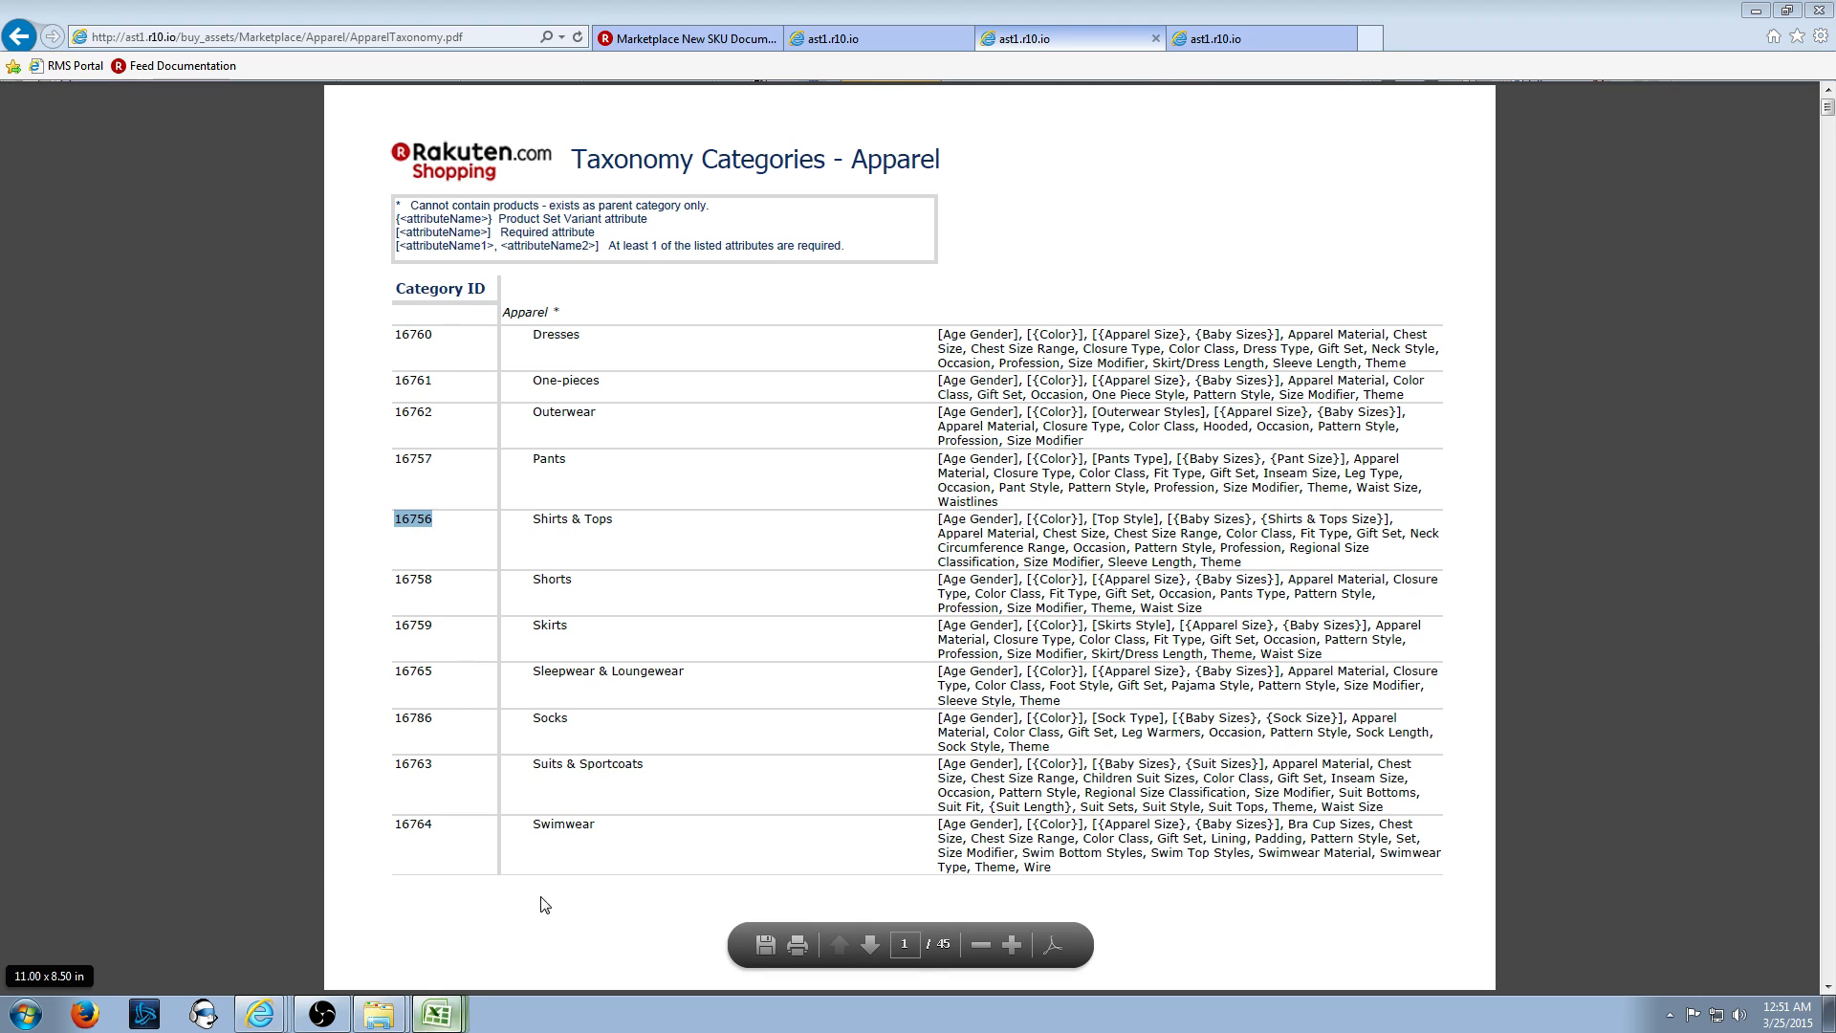
pyautogui.hotkey('alt', 'Tab')
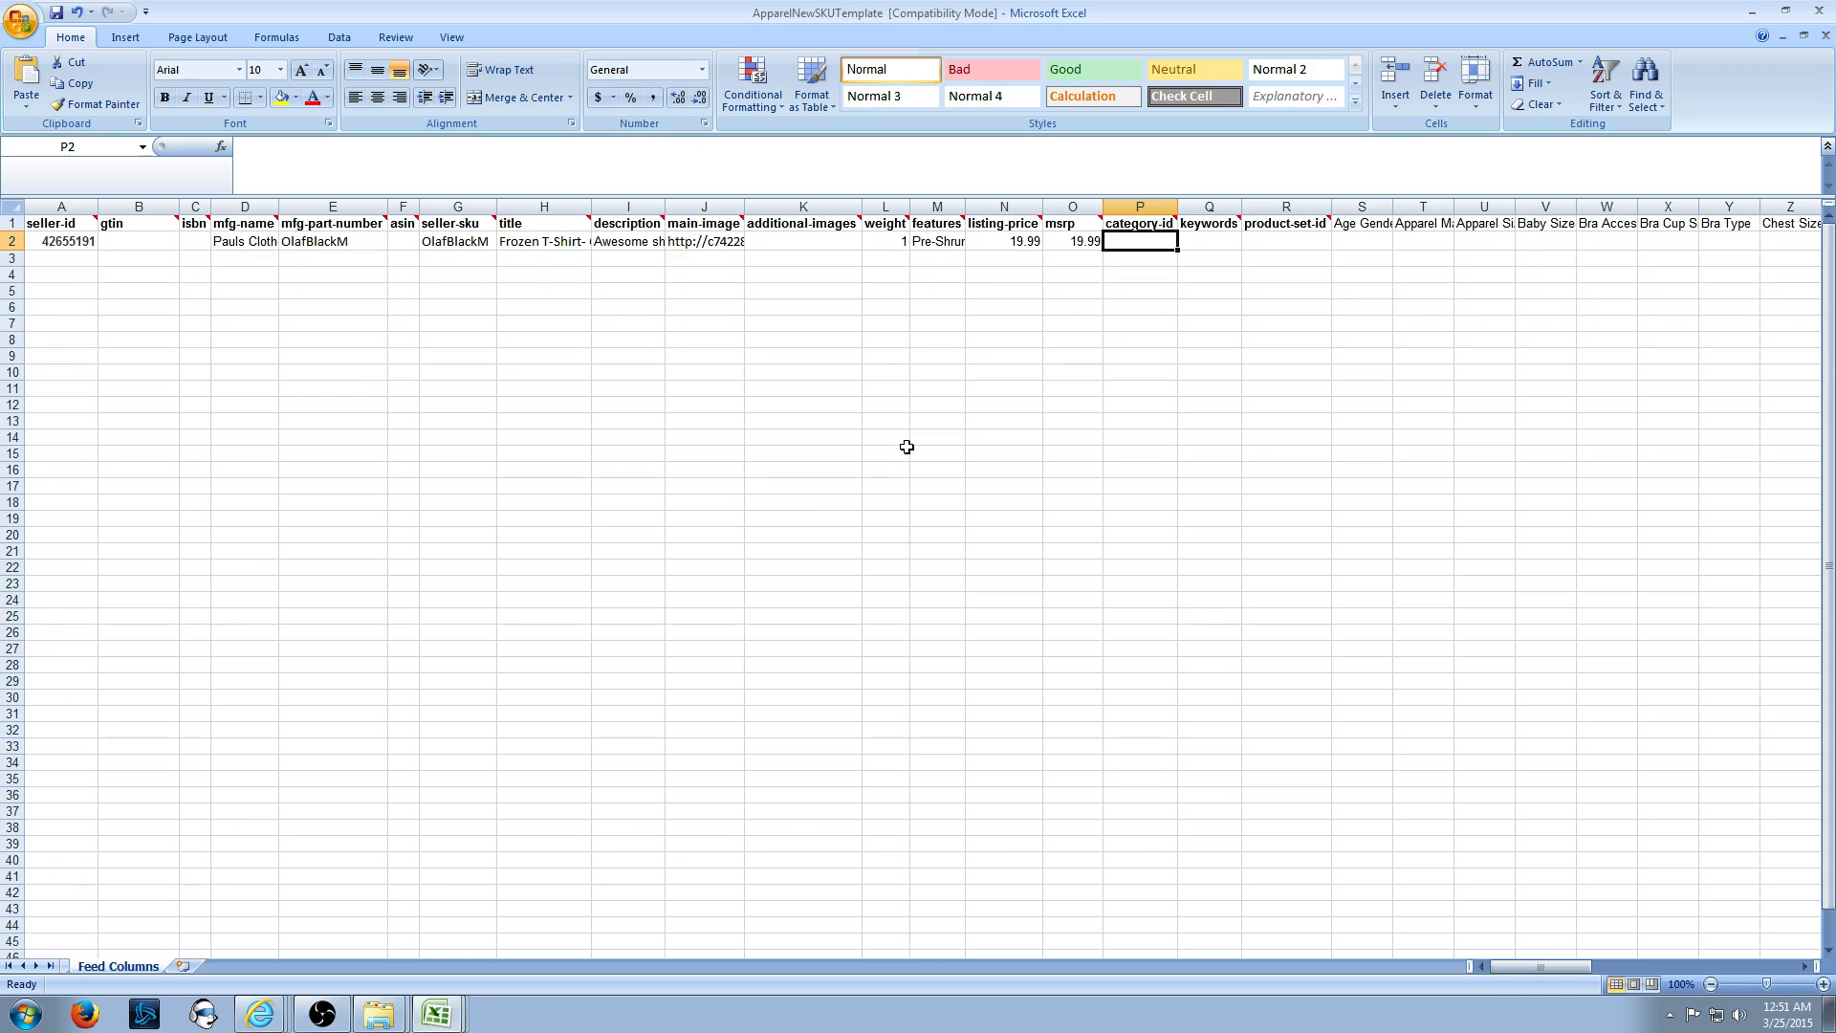
# - Paste 16756 into P2, then read the keywords and product-set-id column notes
pyautogui.hotkey('ctrl', 'v')
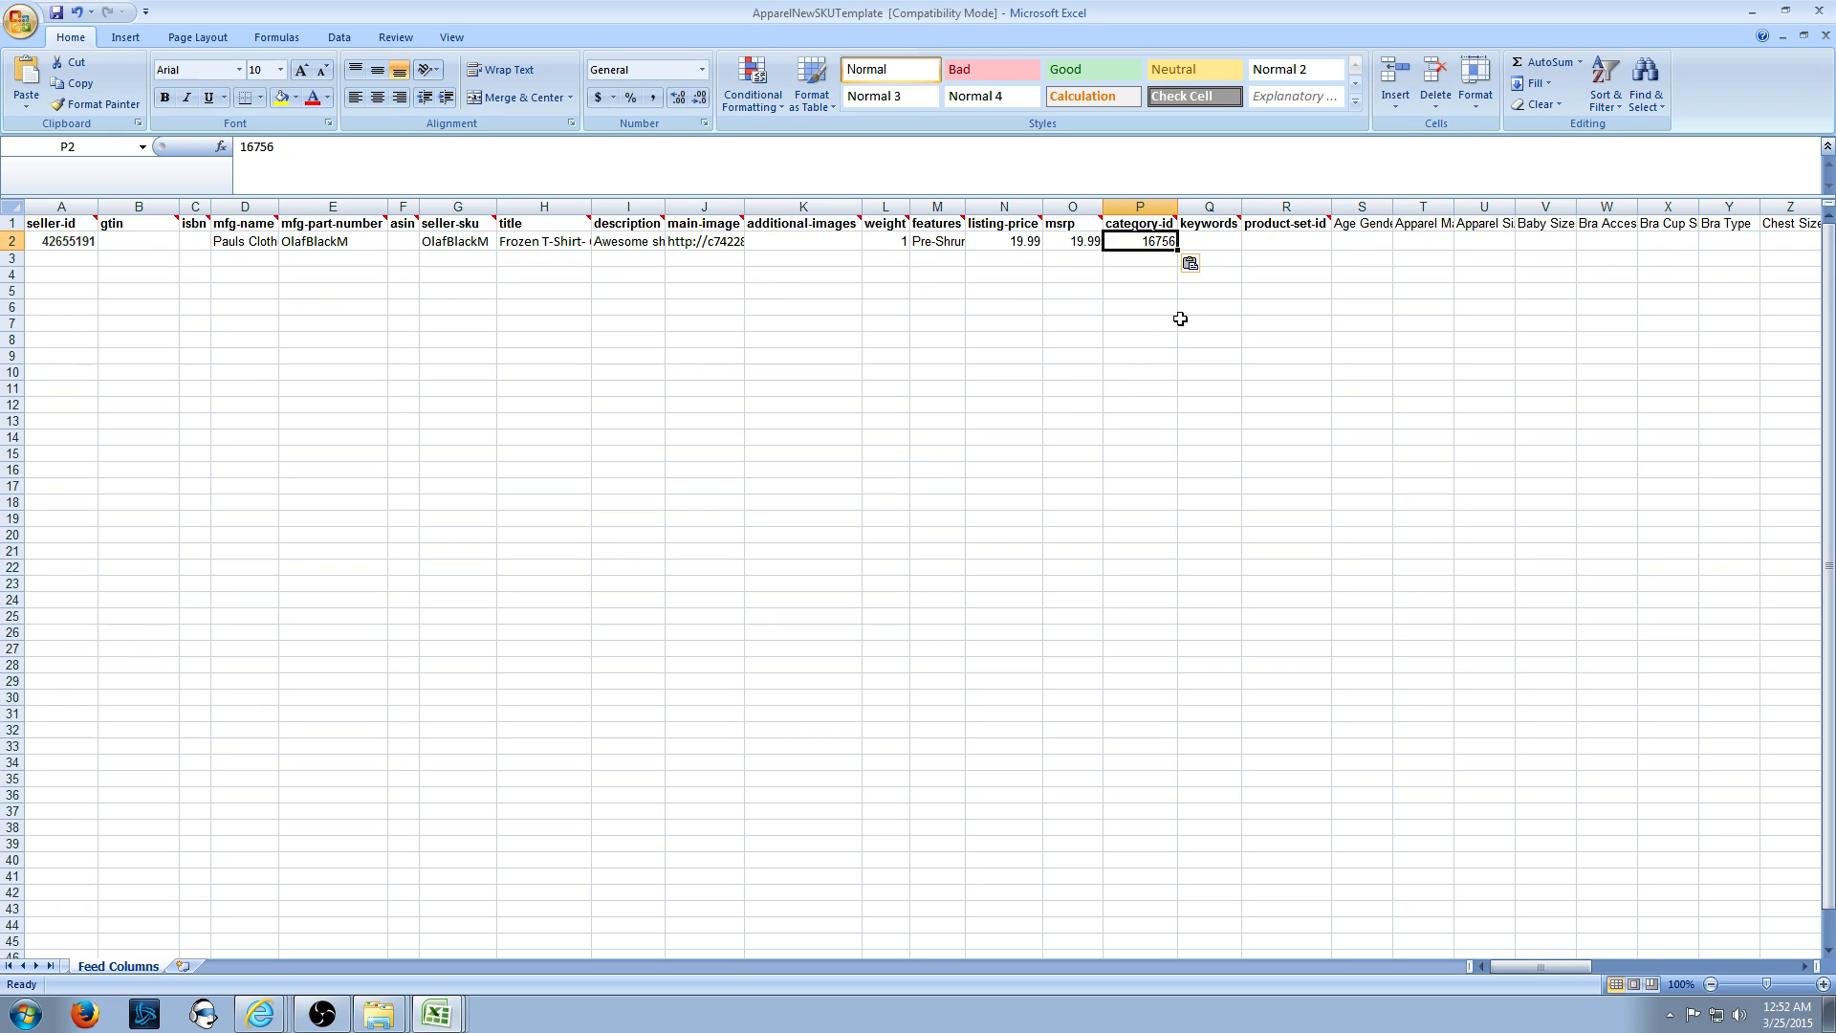
pyautogui.click(1230, 227)
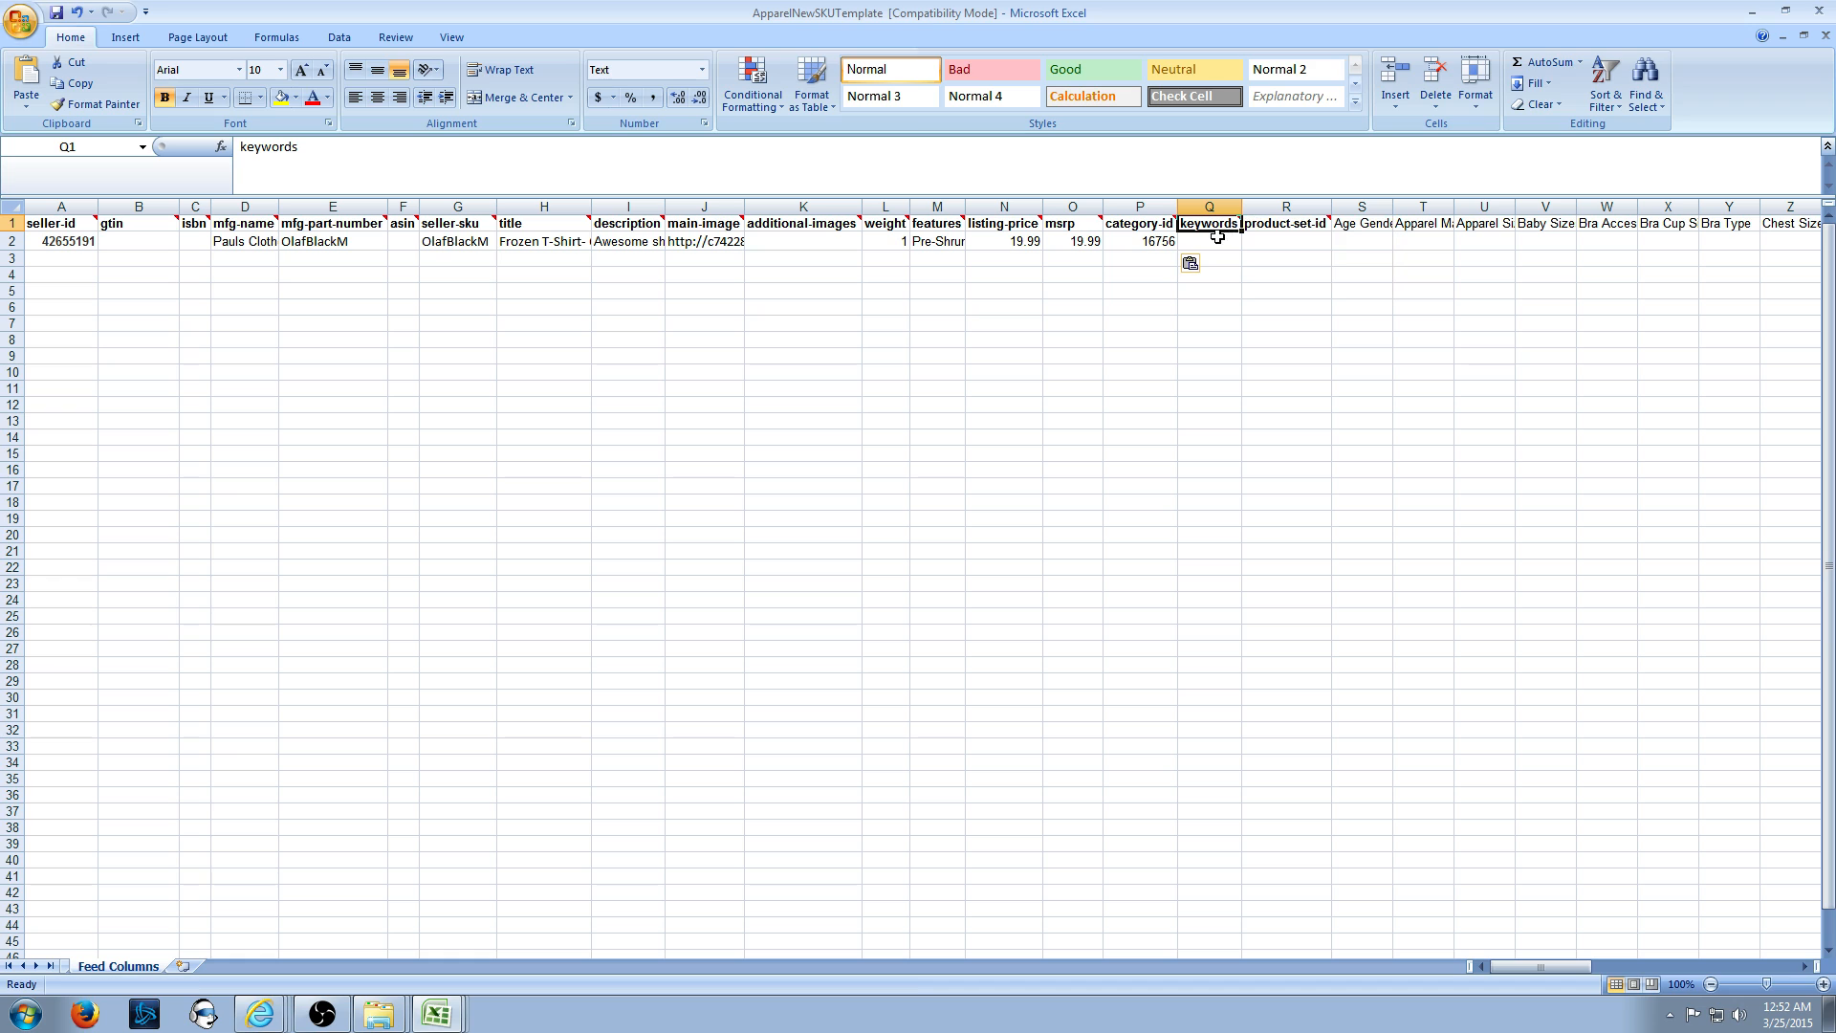
pyautogui.click(1235, 246)
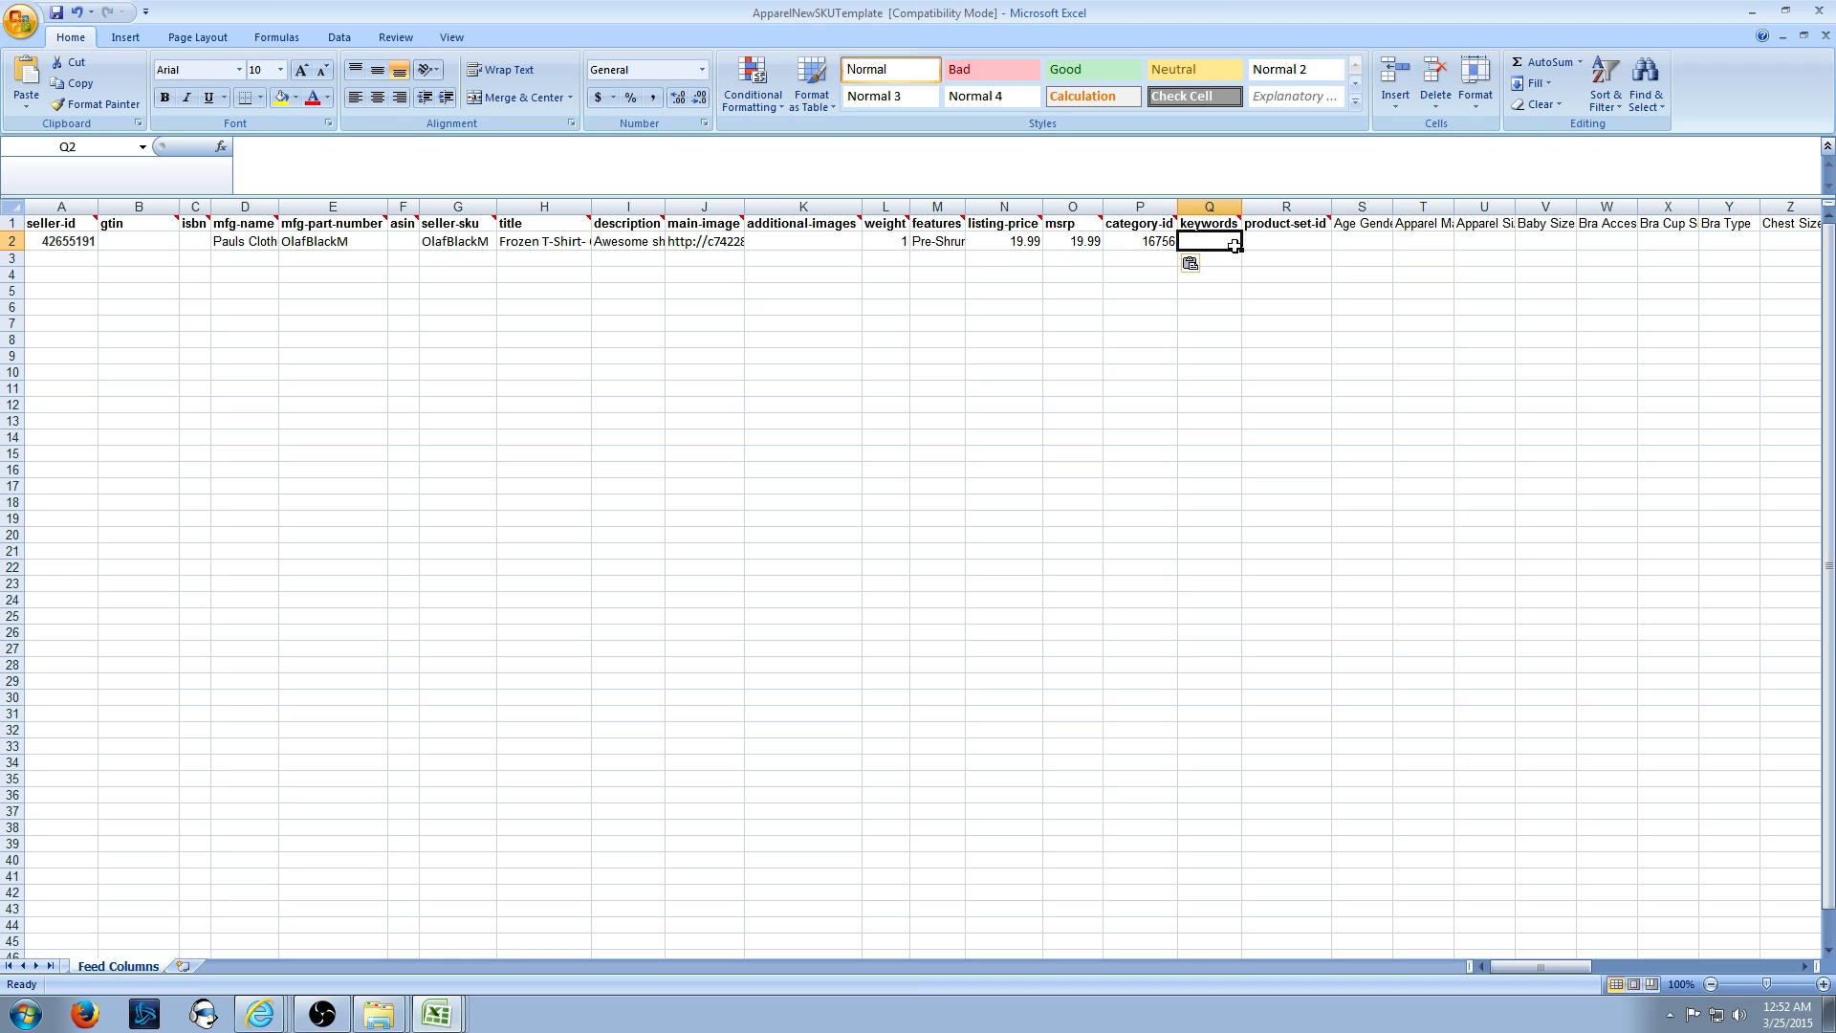
pyautogui.press('Right')
pyautogui.press('Left')
pyautogui.press('Up')
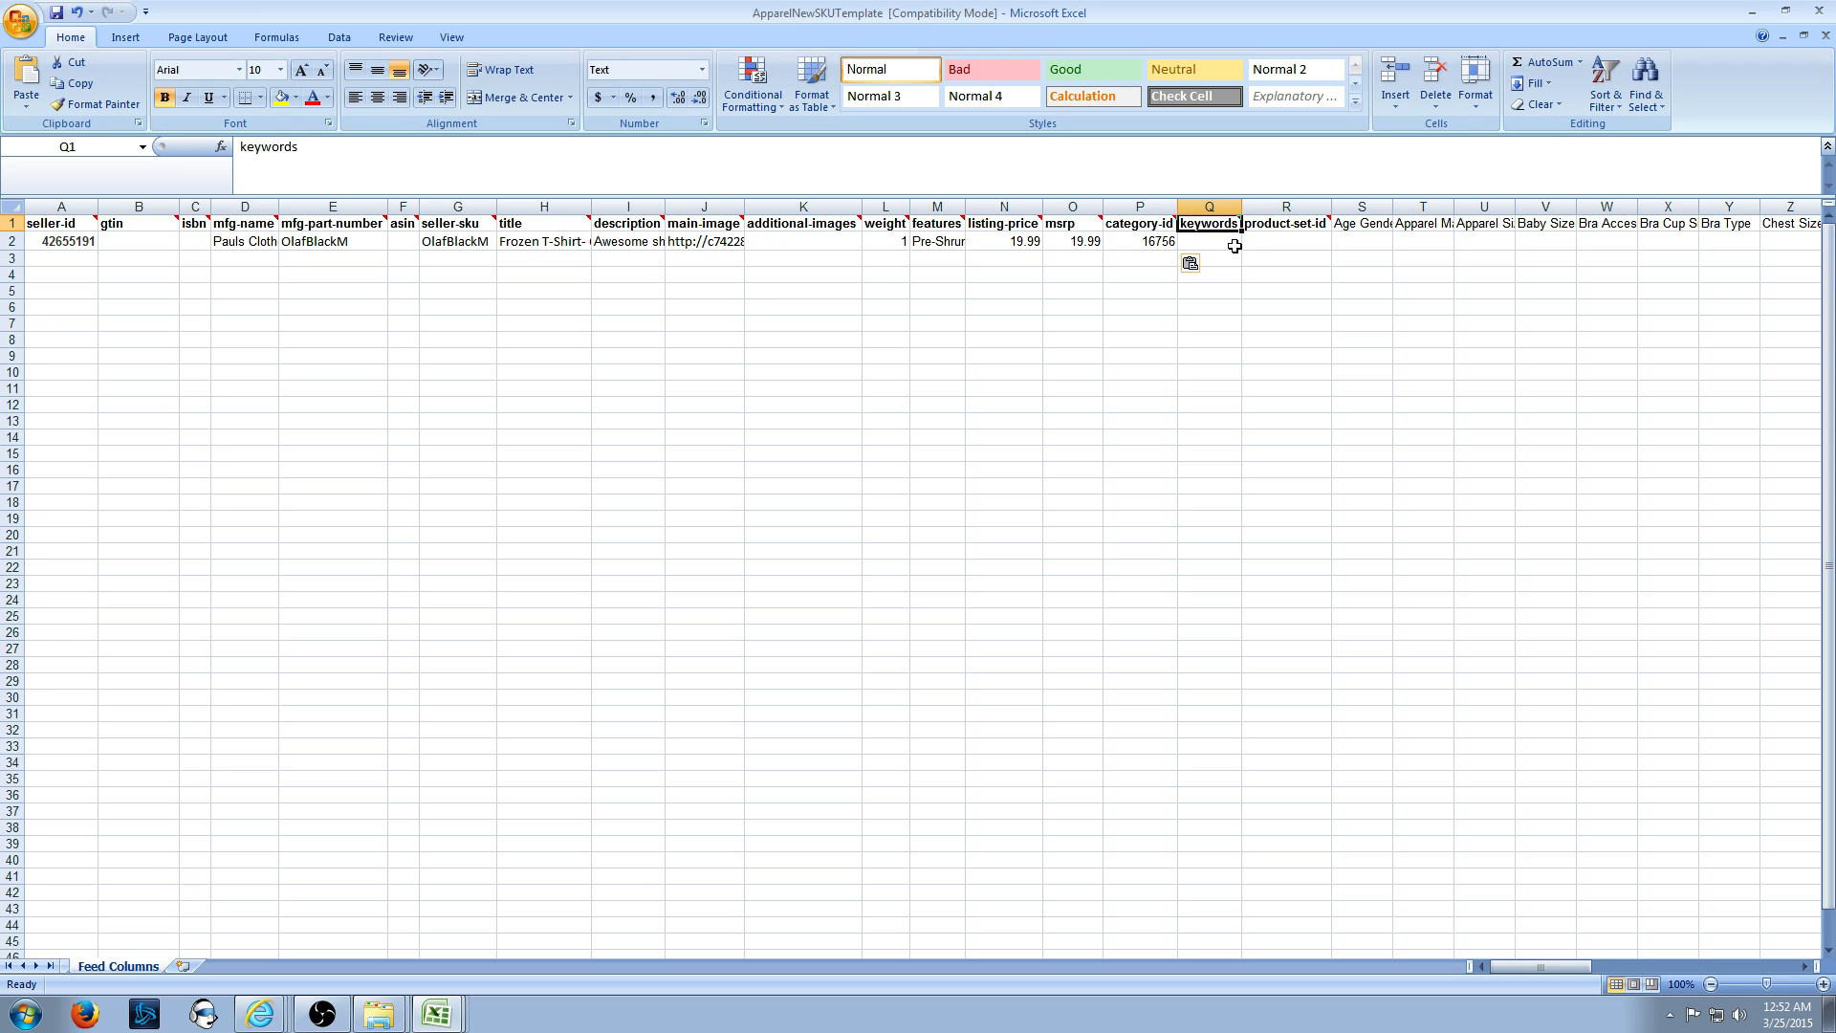
pyautogui.press('Right')
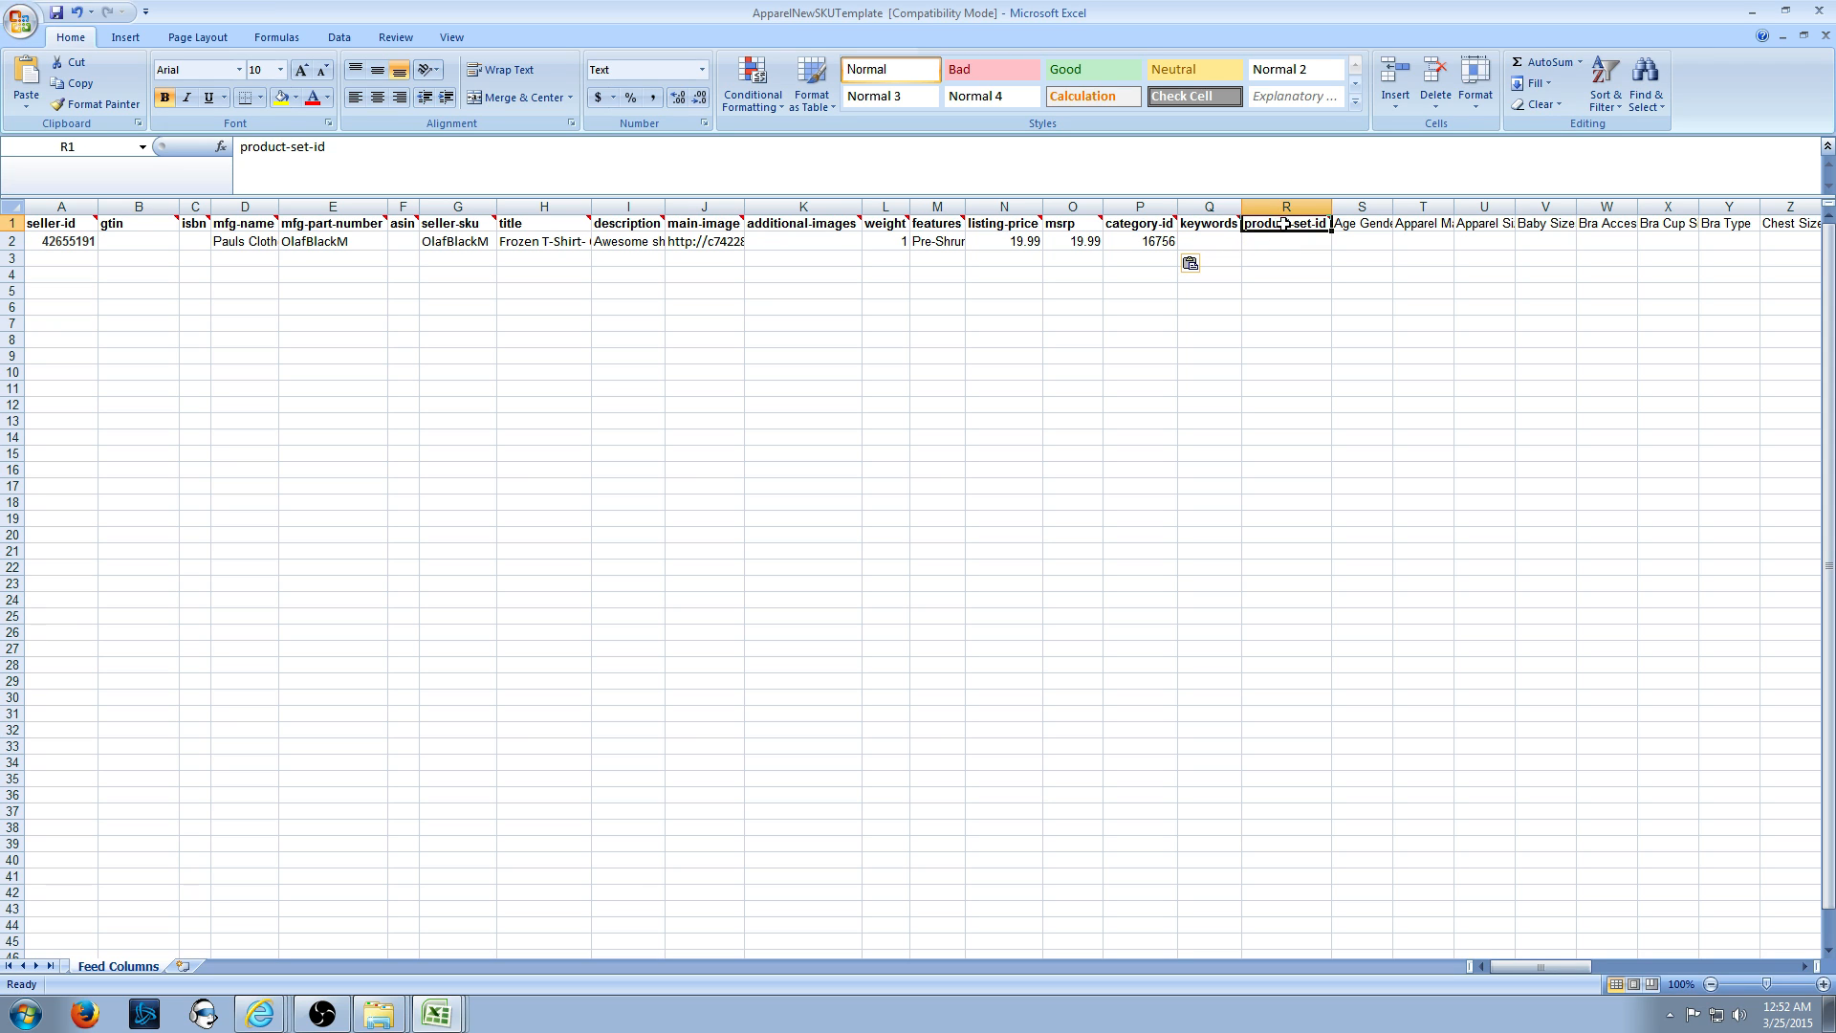
pyautogui.moveTo(1284, 223)
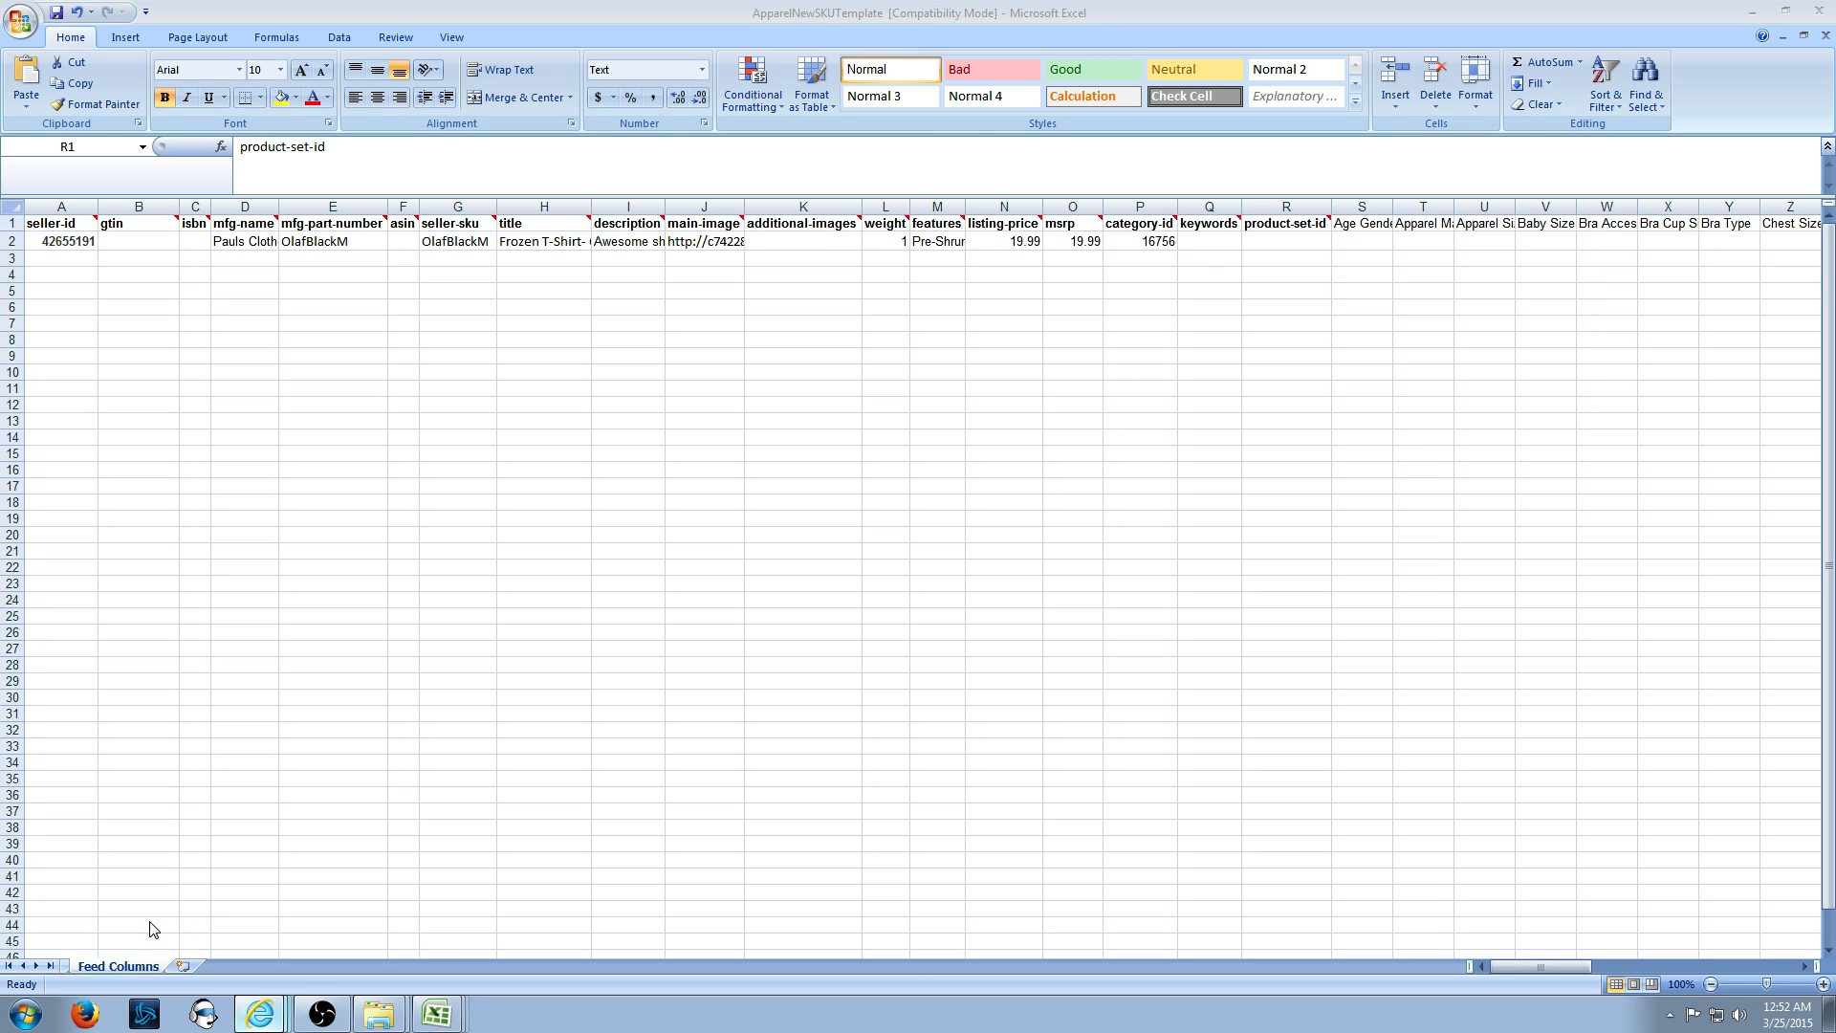
# - Switch to the taxonomy PDF, close the New SKU Feed specs, and select the Shirts & Tops attribute list
pyautogui.click(259, 1014)
pyautogui.click(939, 30)
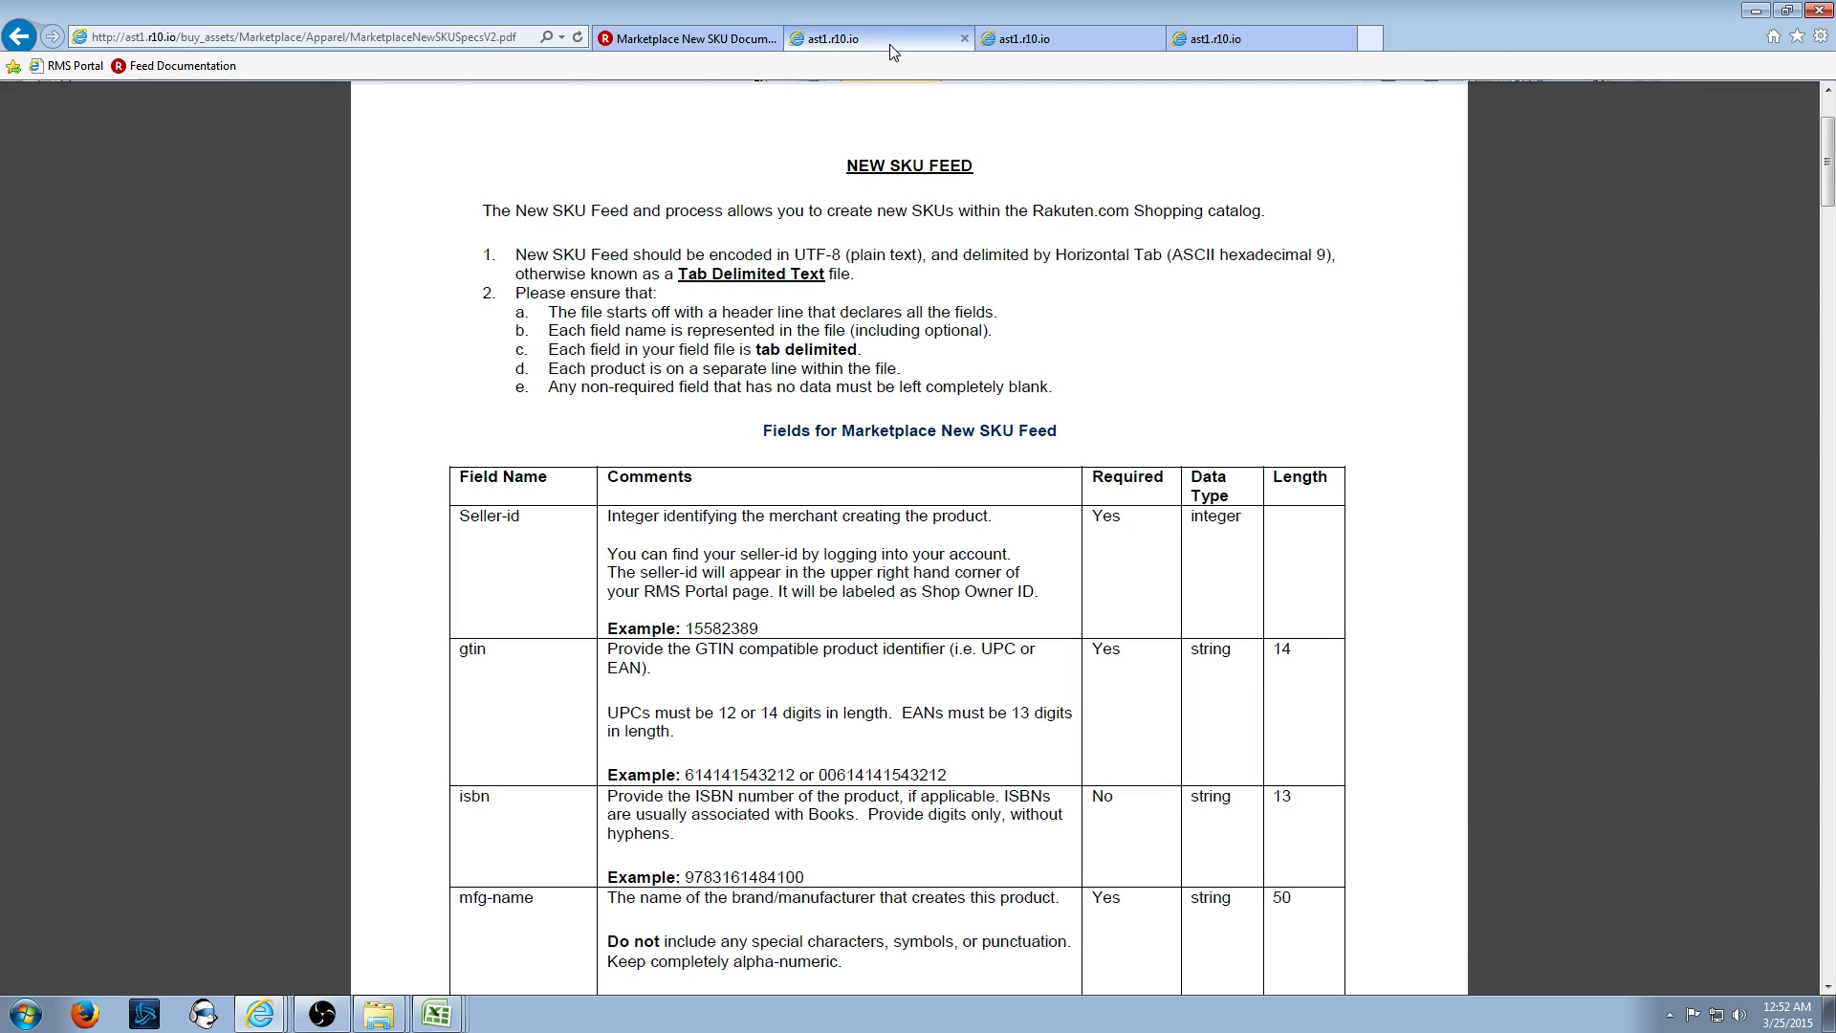
pyautogui.click(964, 38)
pyautogui.click(937, 519)
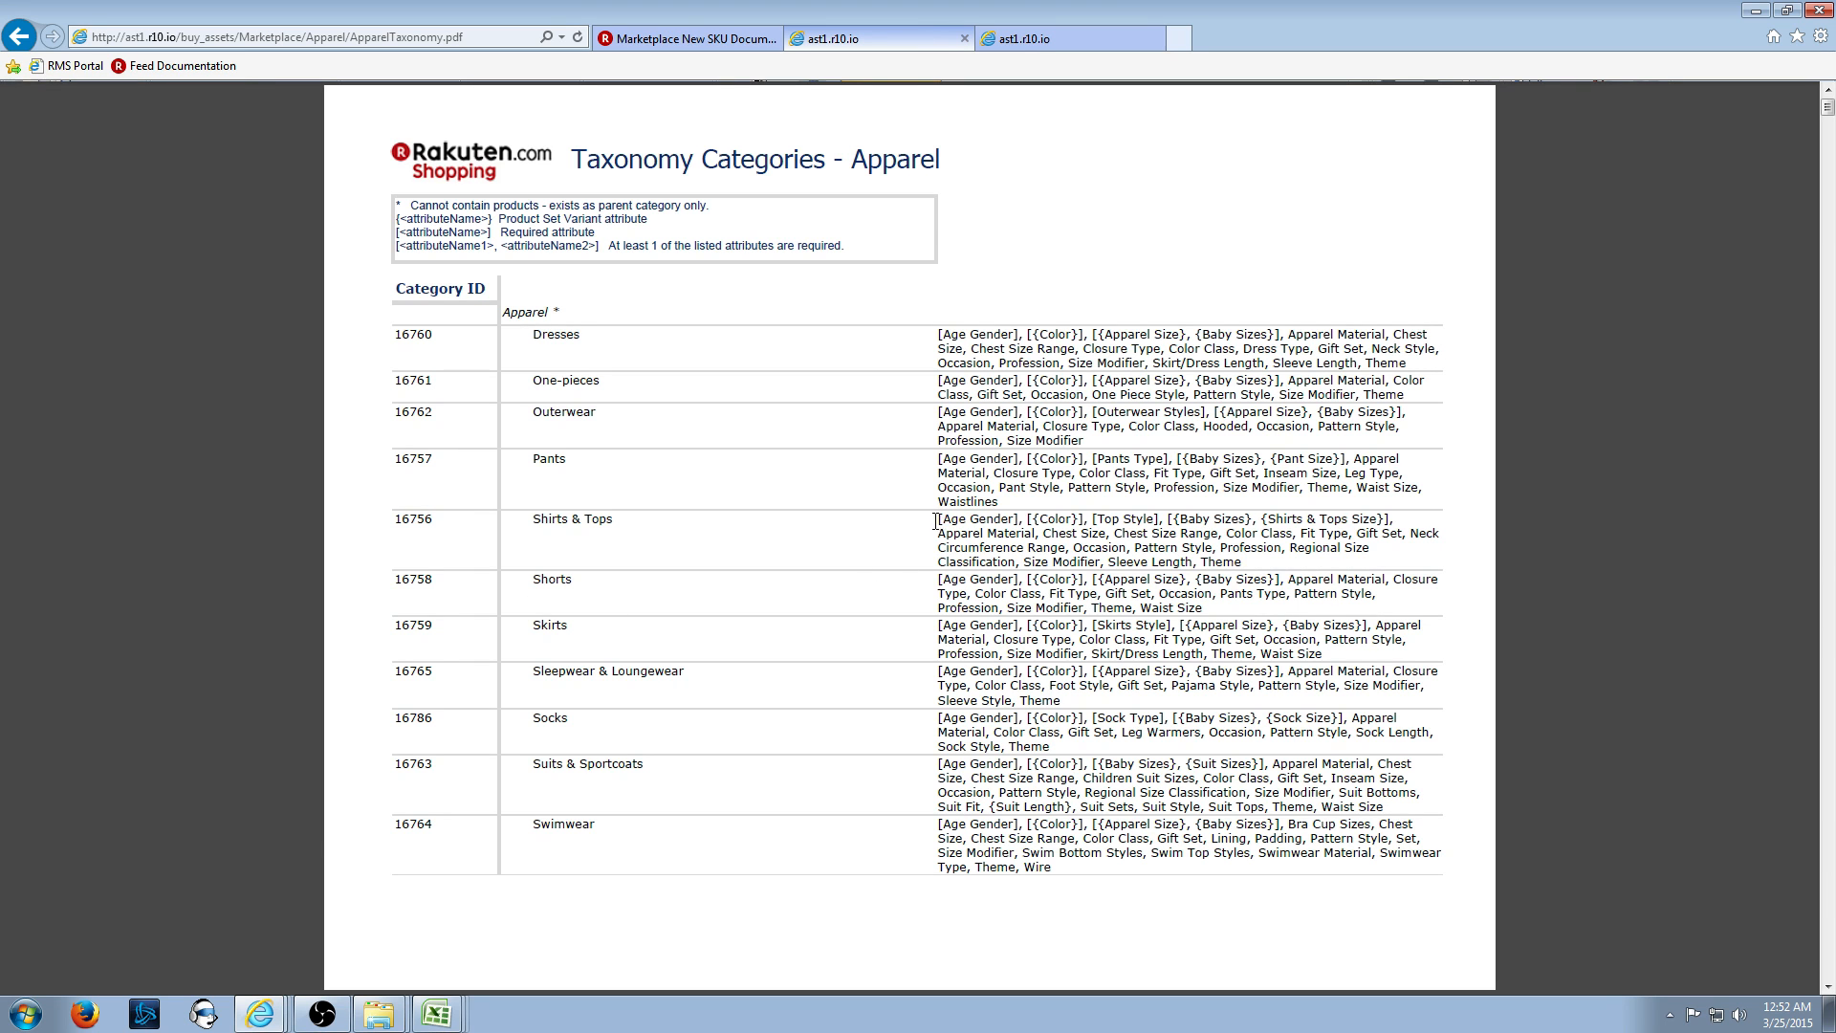
pyautogui.moveTo(937, 519); pyautogui.dragTo(1305, 552)
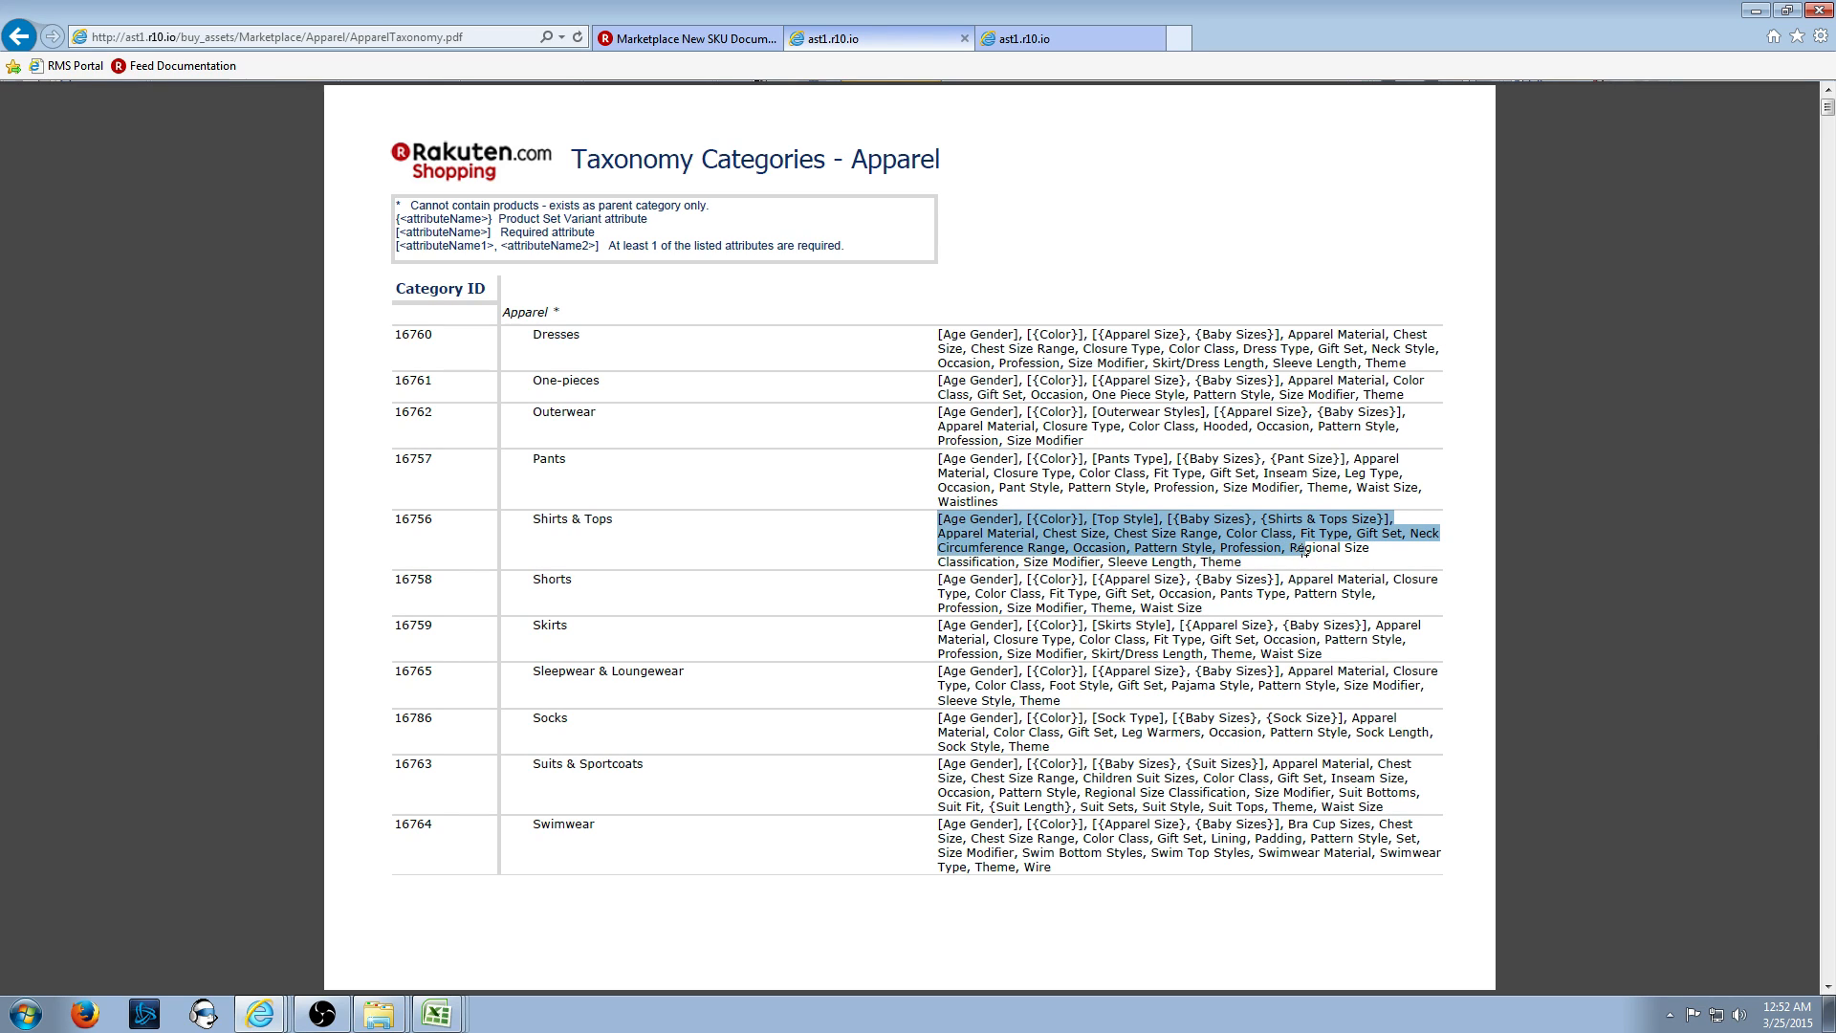
pyautogui.click(1124, 519)
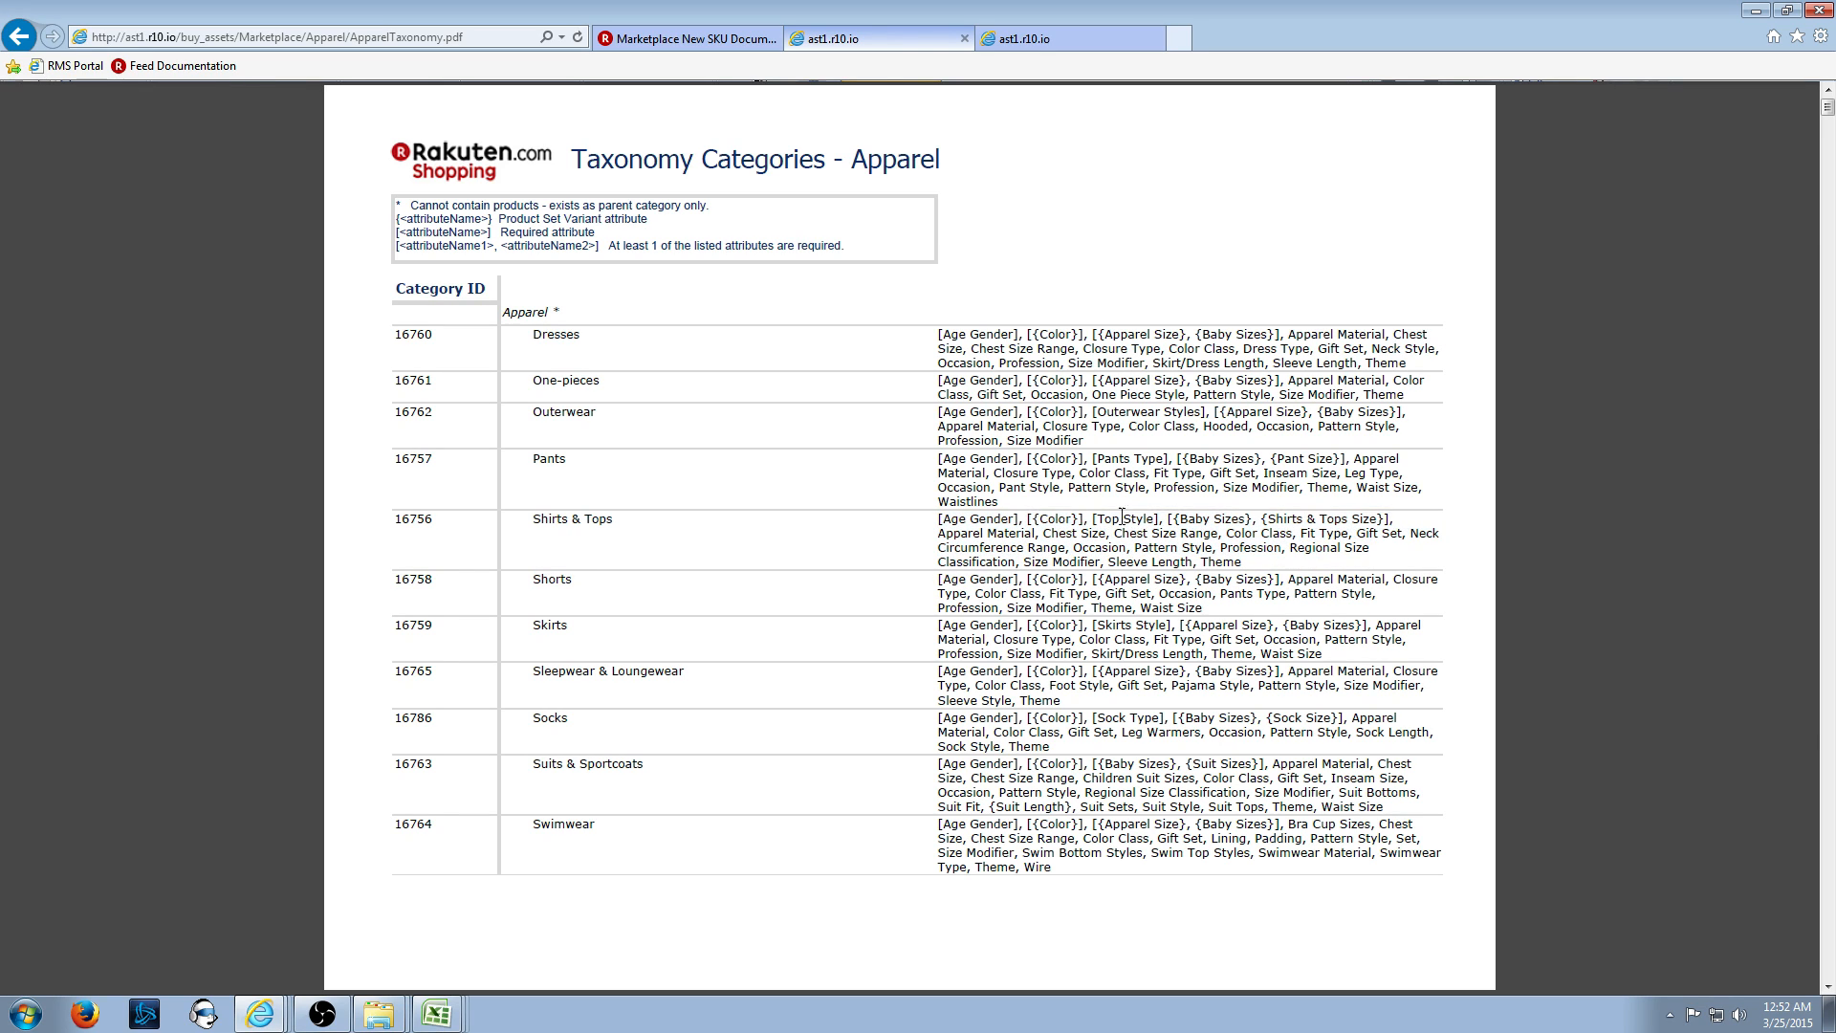
pyautogui.moveTo(936, 519); pyautogui.dragTo(966, 521)
pyautogui.click(941, 521)
# - Review the Age Gender, Color, Baby Sizes and Size attributes, then return to the Excel workbook
pyautogui.moveTo(940, 521); pyautogui.dragTo(1157, 520)
pyautogui.moveTo(1168, 520); pyautogui.dragTo(1225, 516)
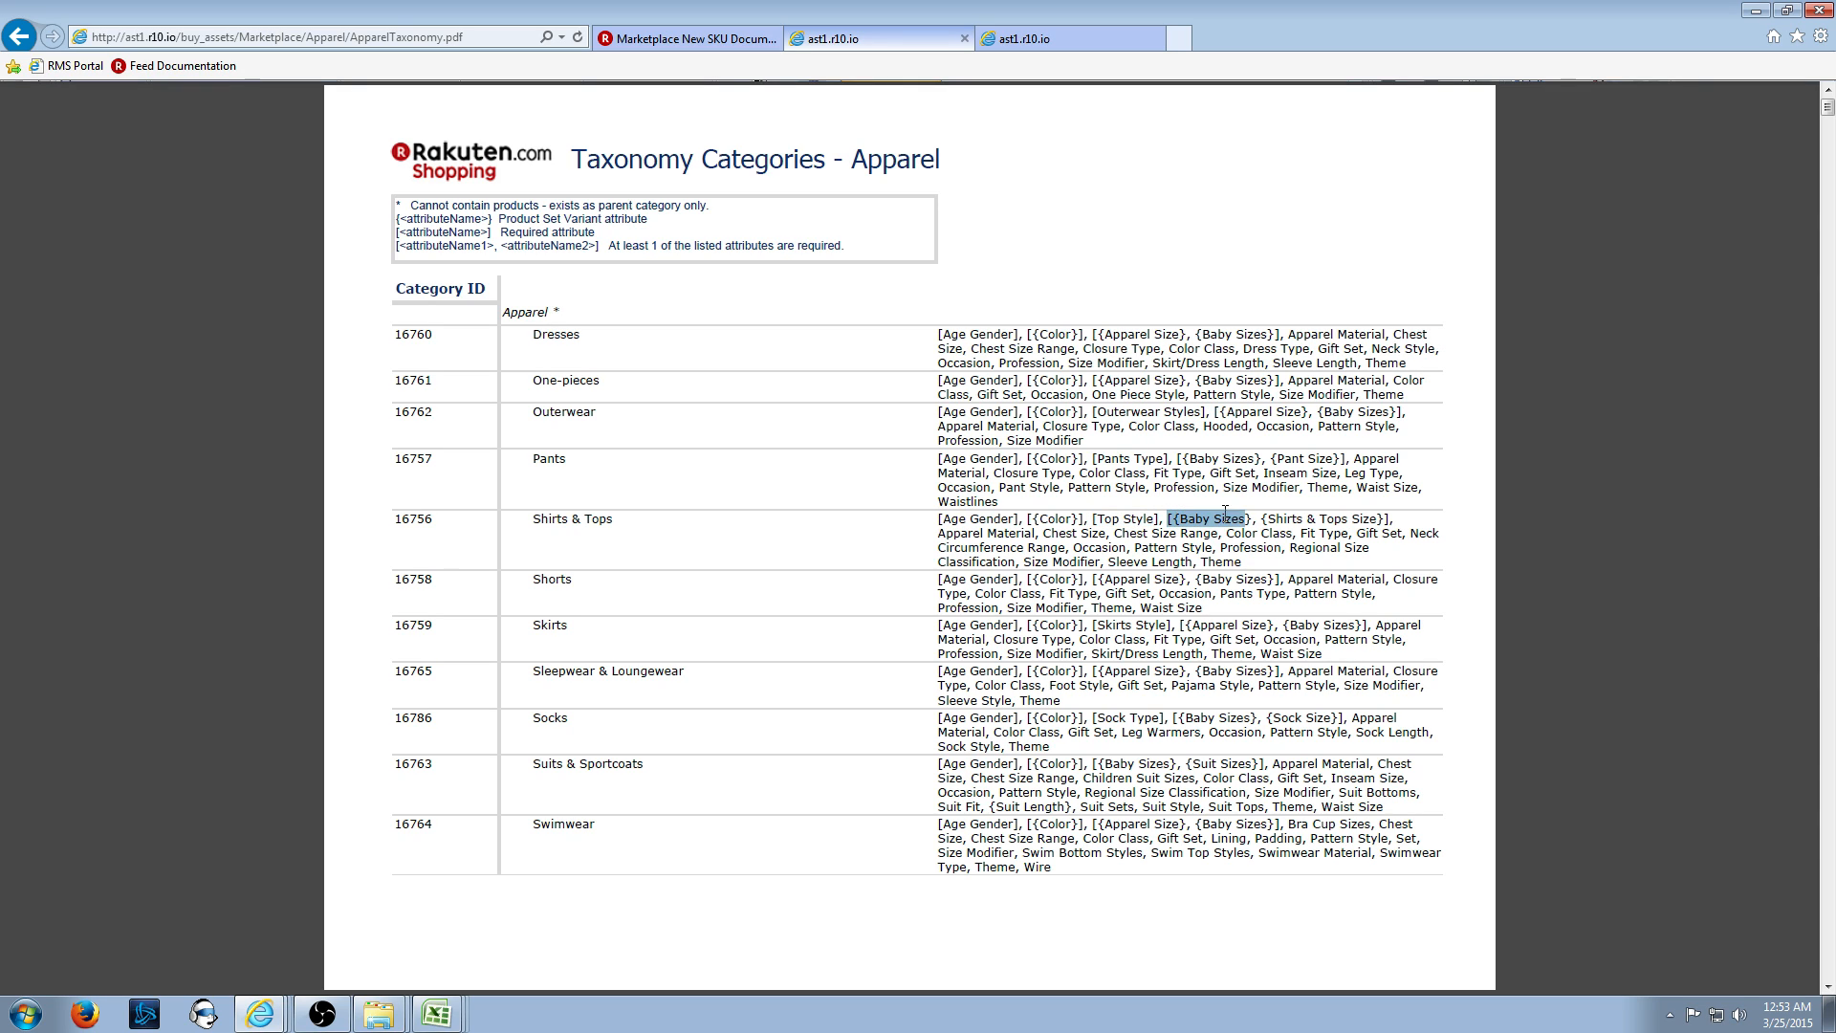
pyautogui.click(1283, 532)
pyautogui.moveTo(1273, 520); pyautogui.dragTo(1381, 521)
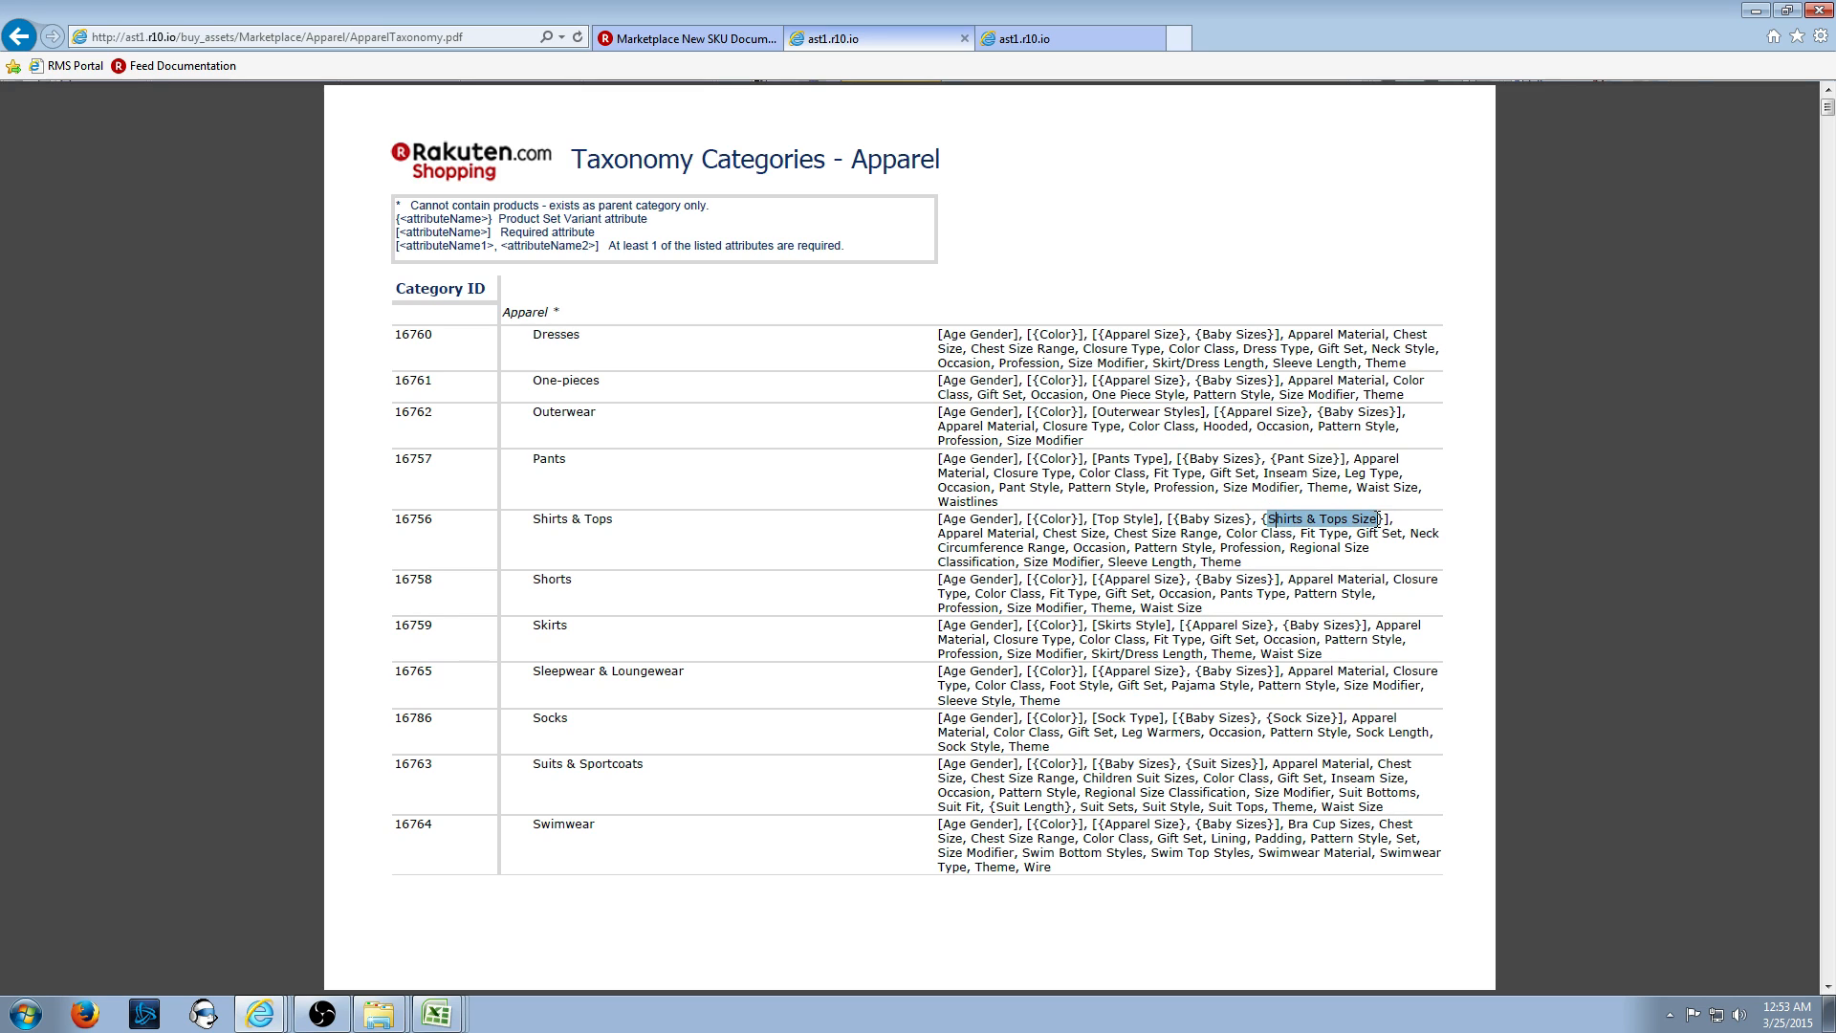
pyautogui.click(1342, 524)
pyautogui.moveTo(938, 533); pyautogui.dragTo(1284, 548)
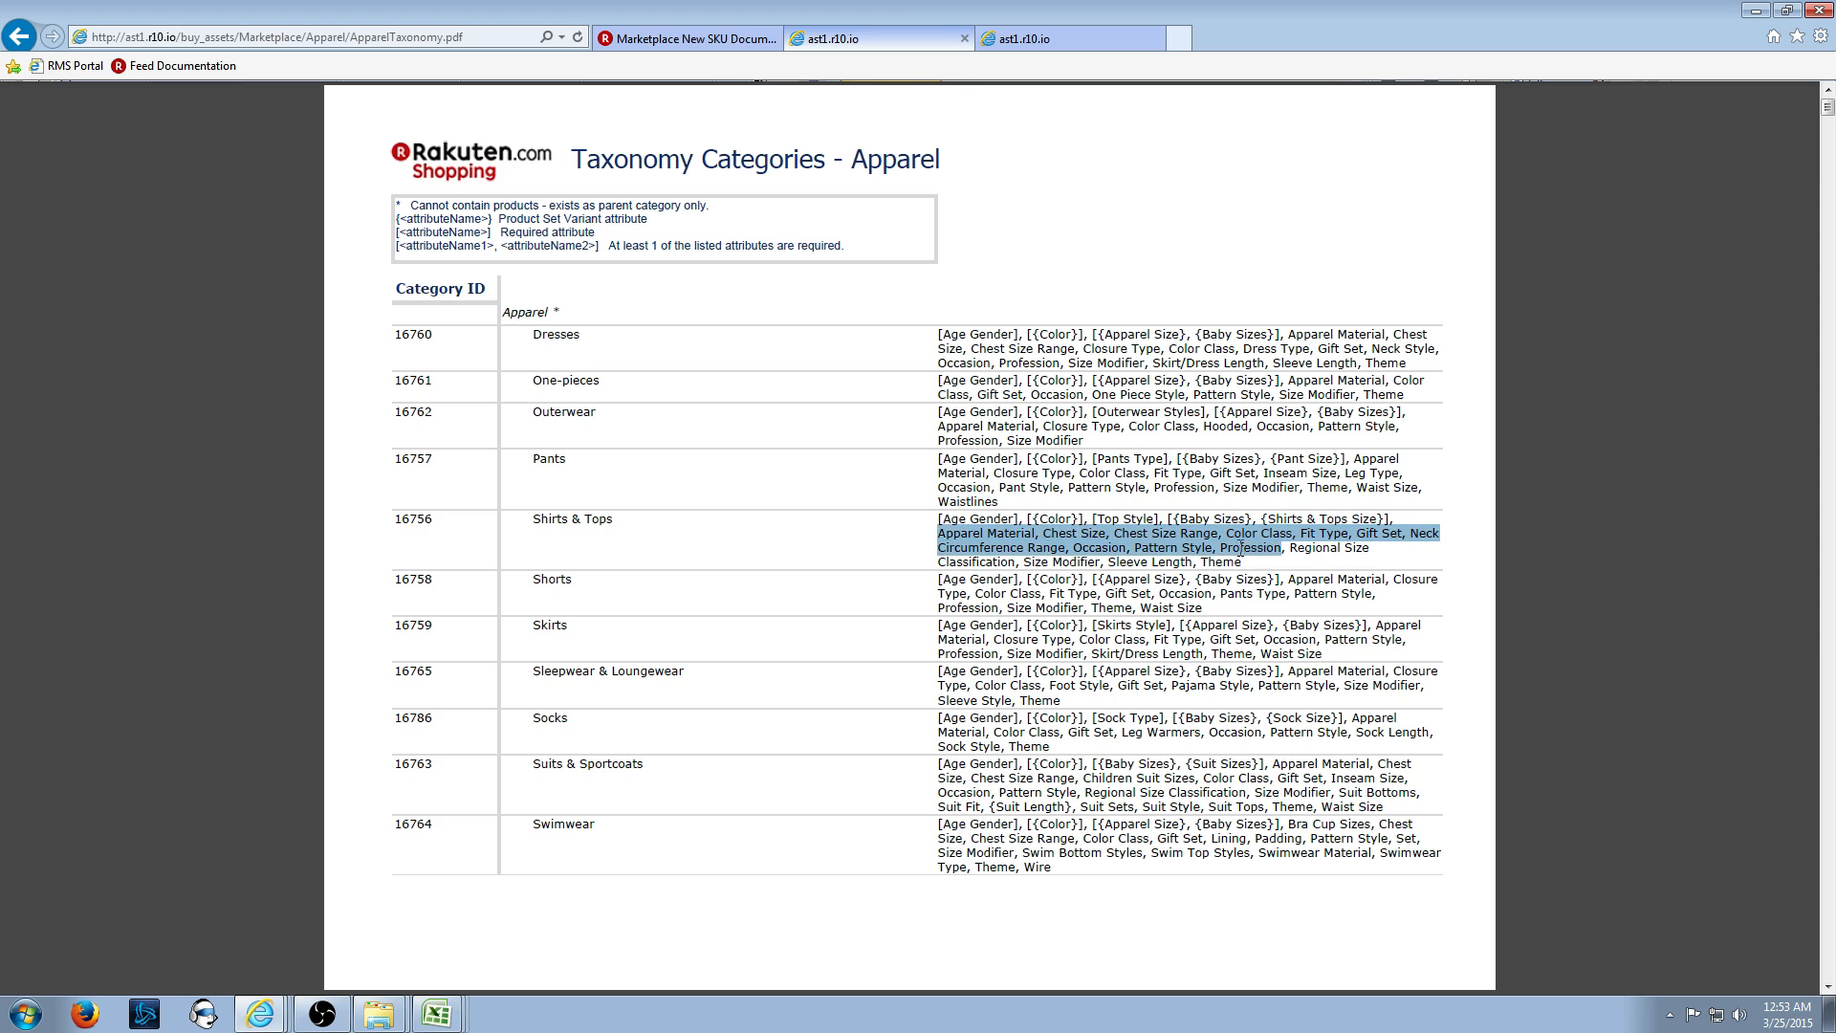
pyautogui.click(1286, 550)
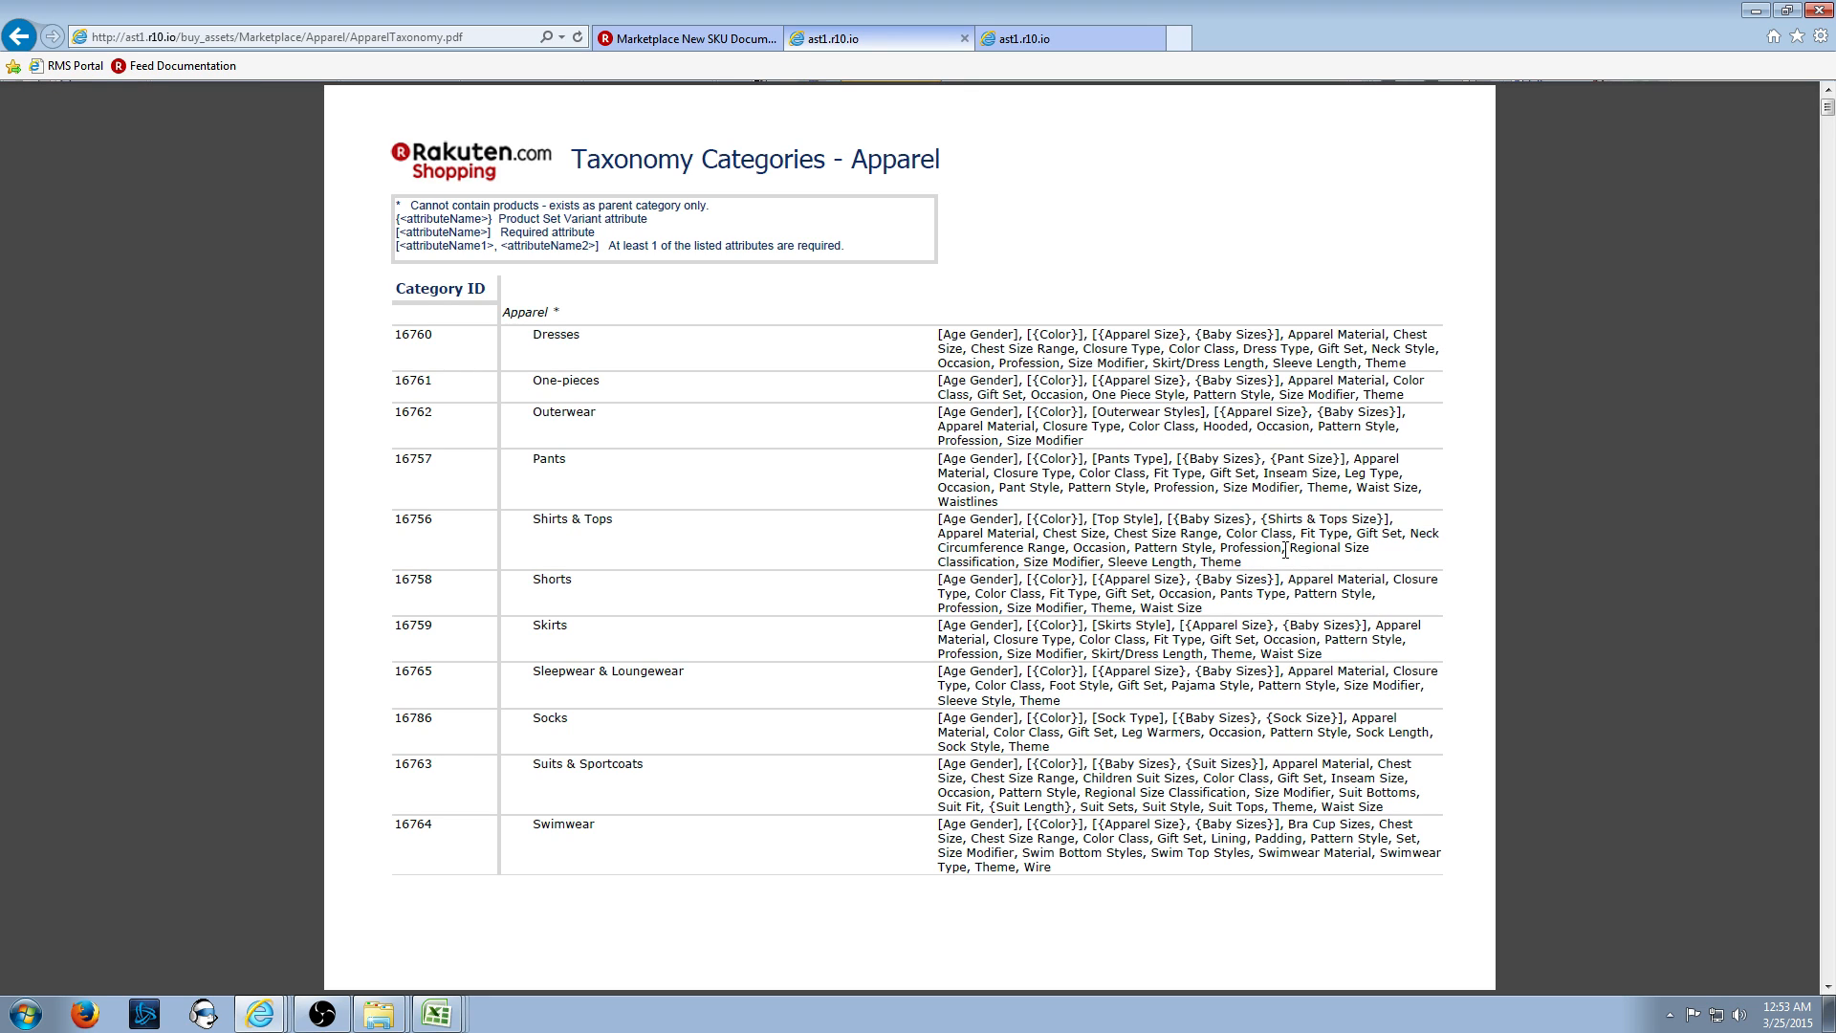
pyautogui.click(452, 1012)
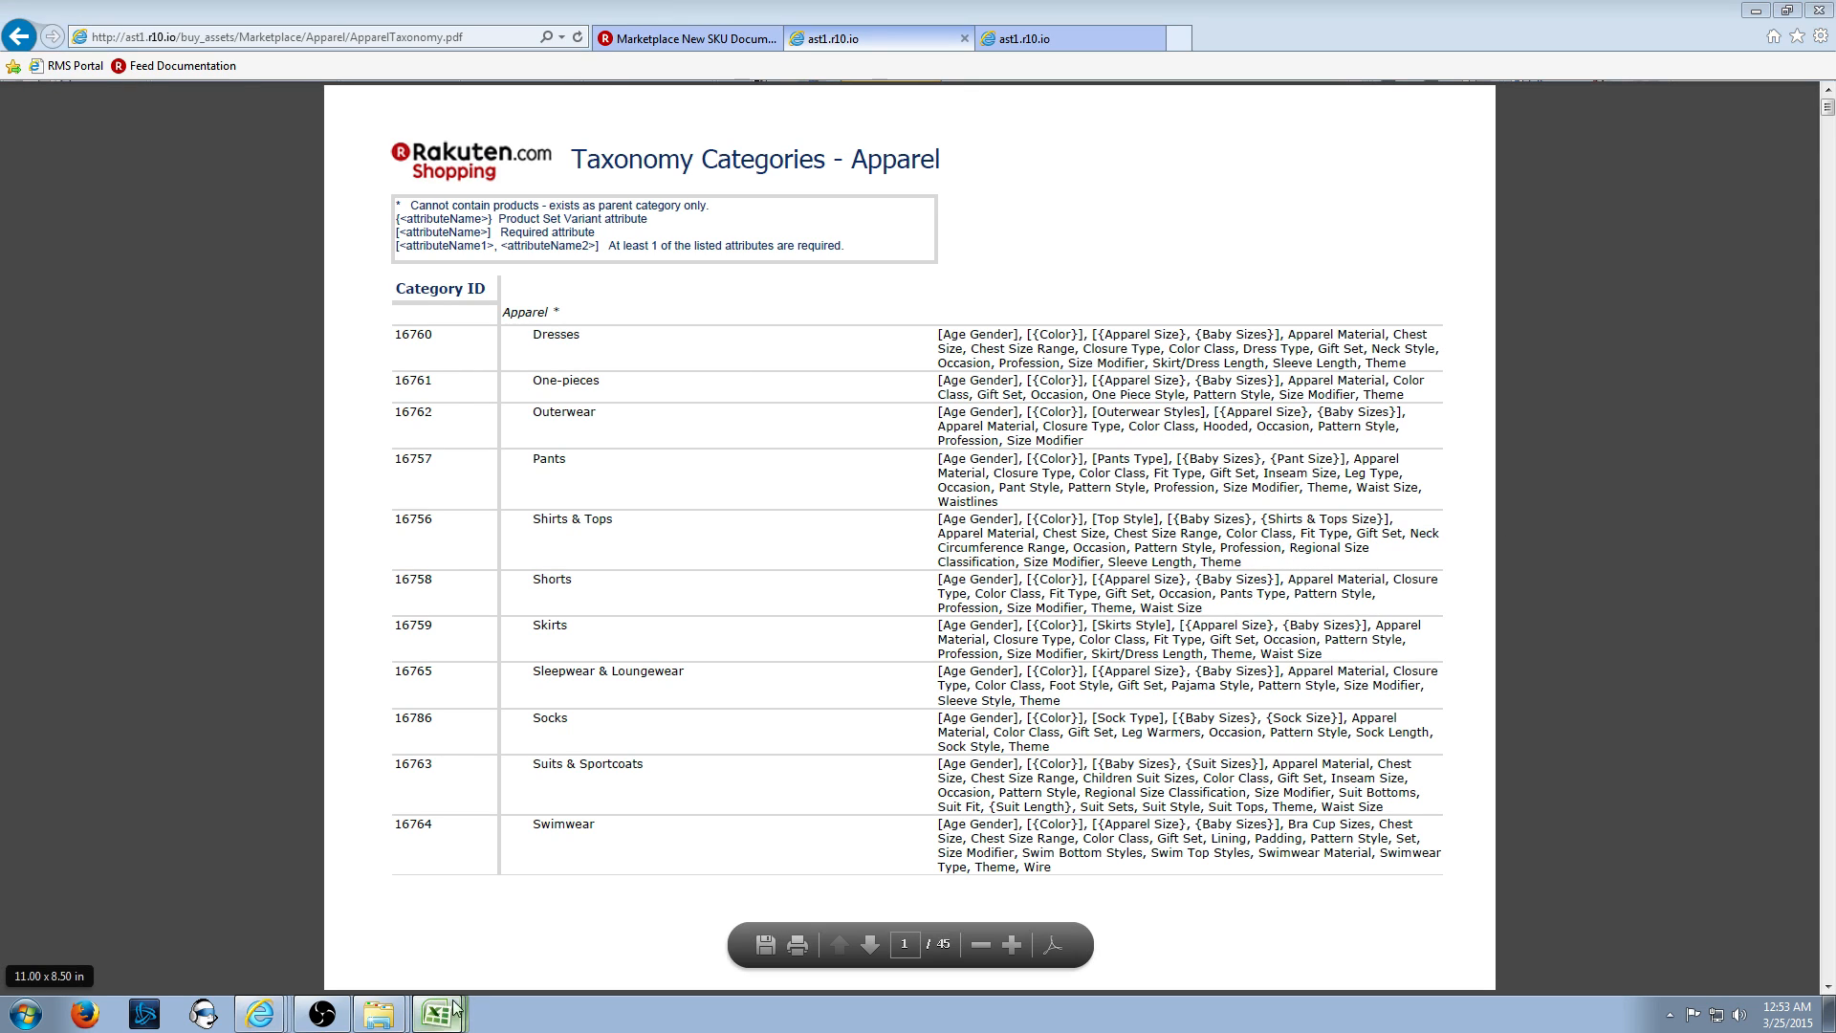
pyautogui.click(426, 902)
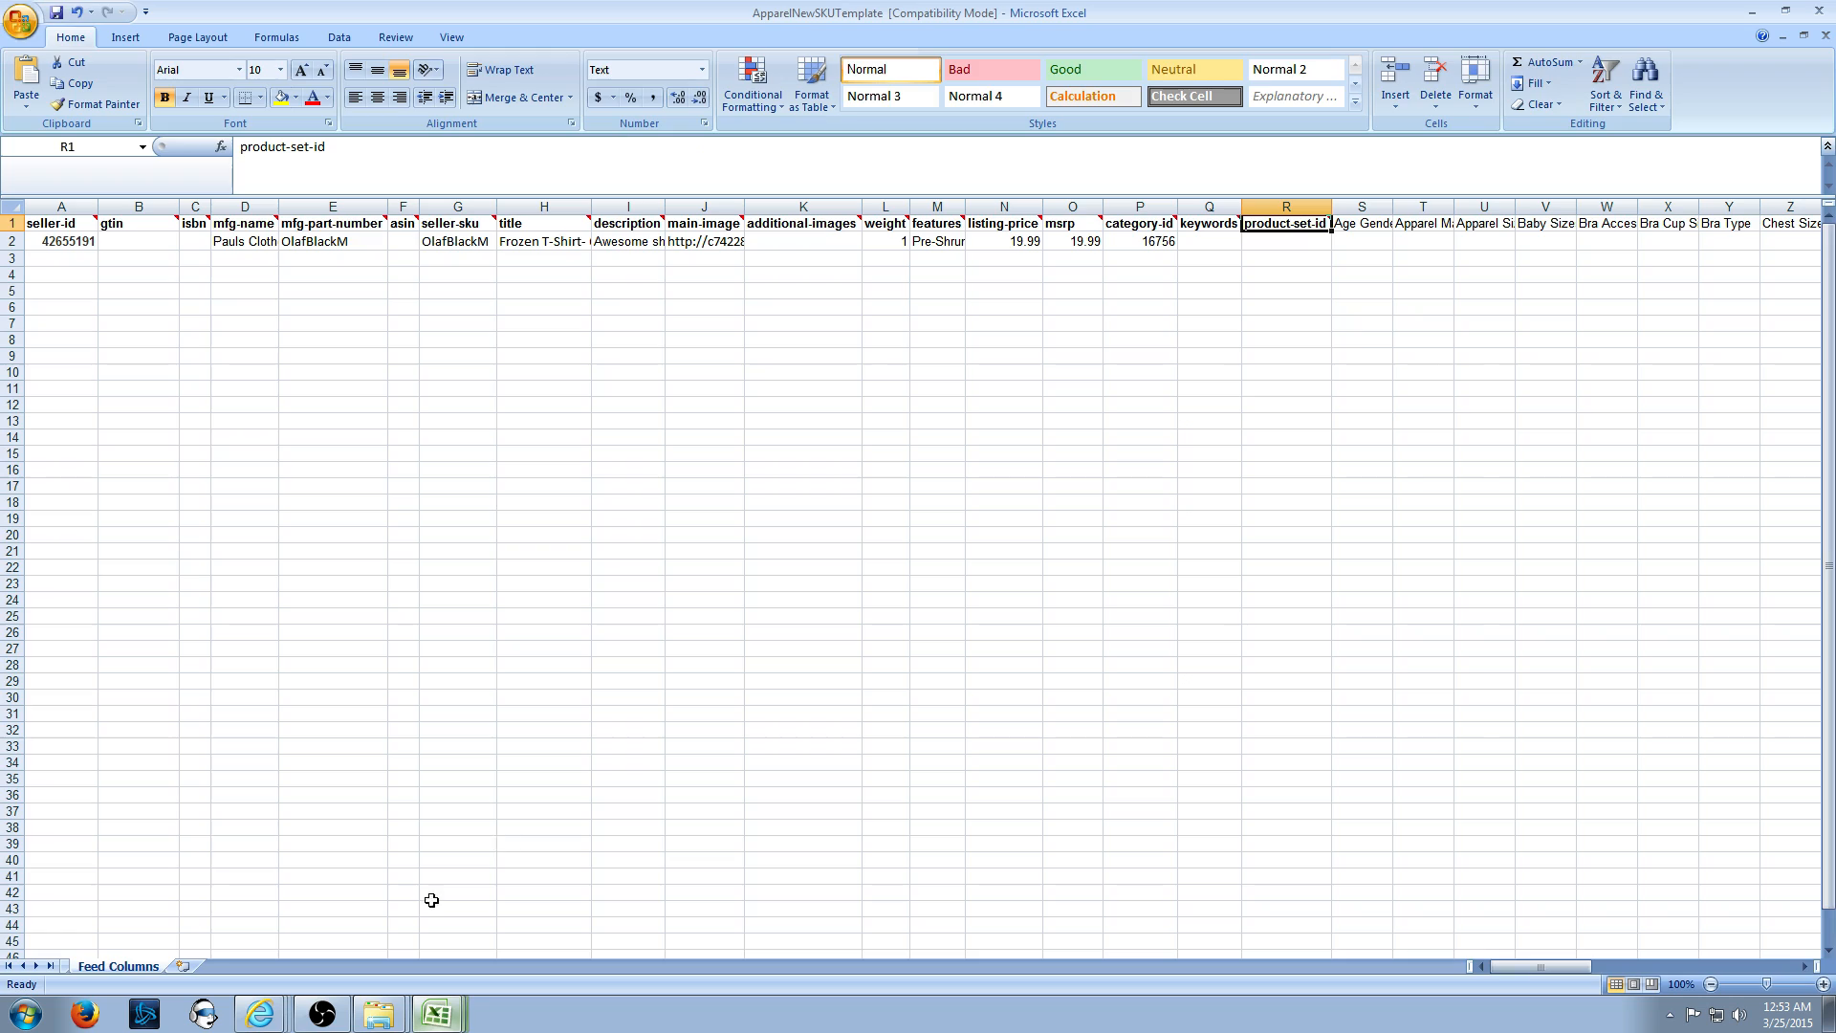
# - Enter Olaflove in R2 as row 2's product-set-id, then return to the taxonomy PDF
pyautogui.click(1355, 241)
pyautogui.press('Left')
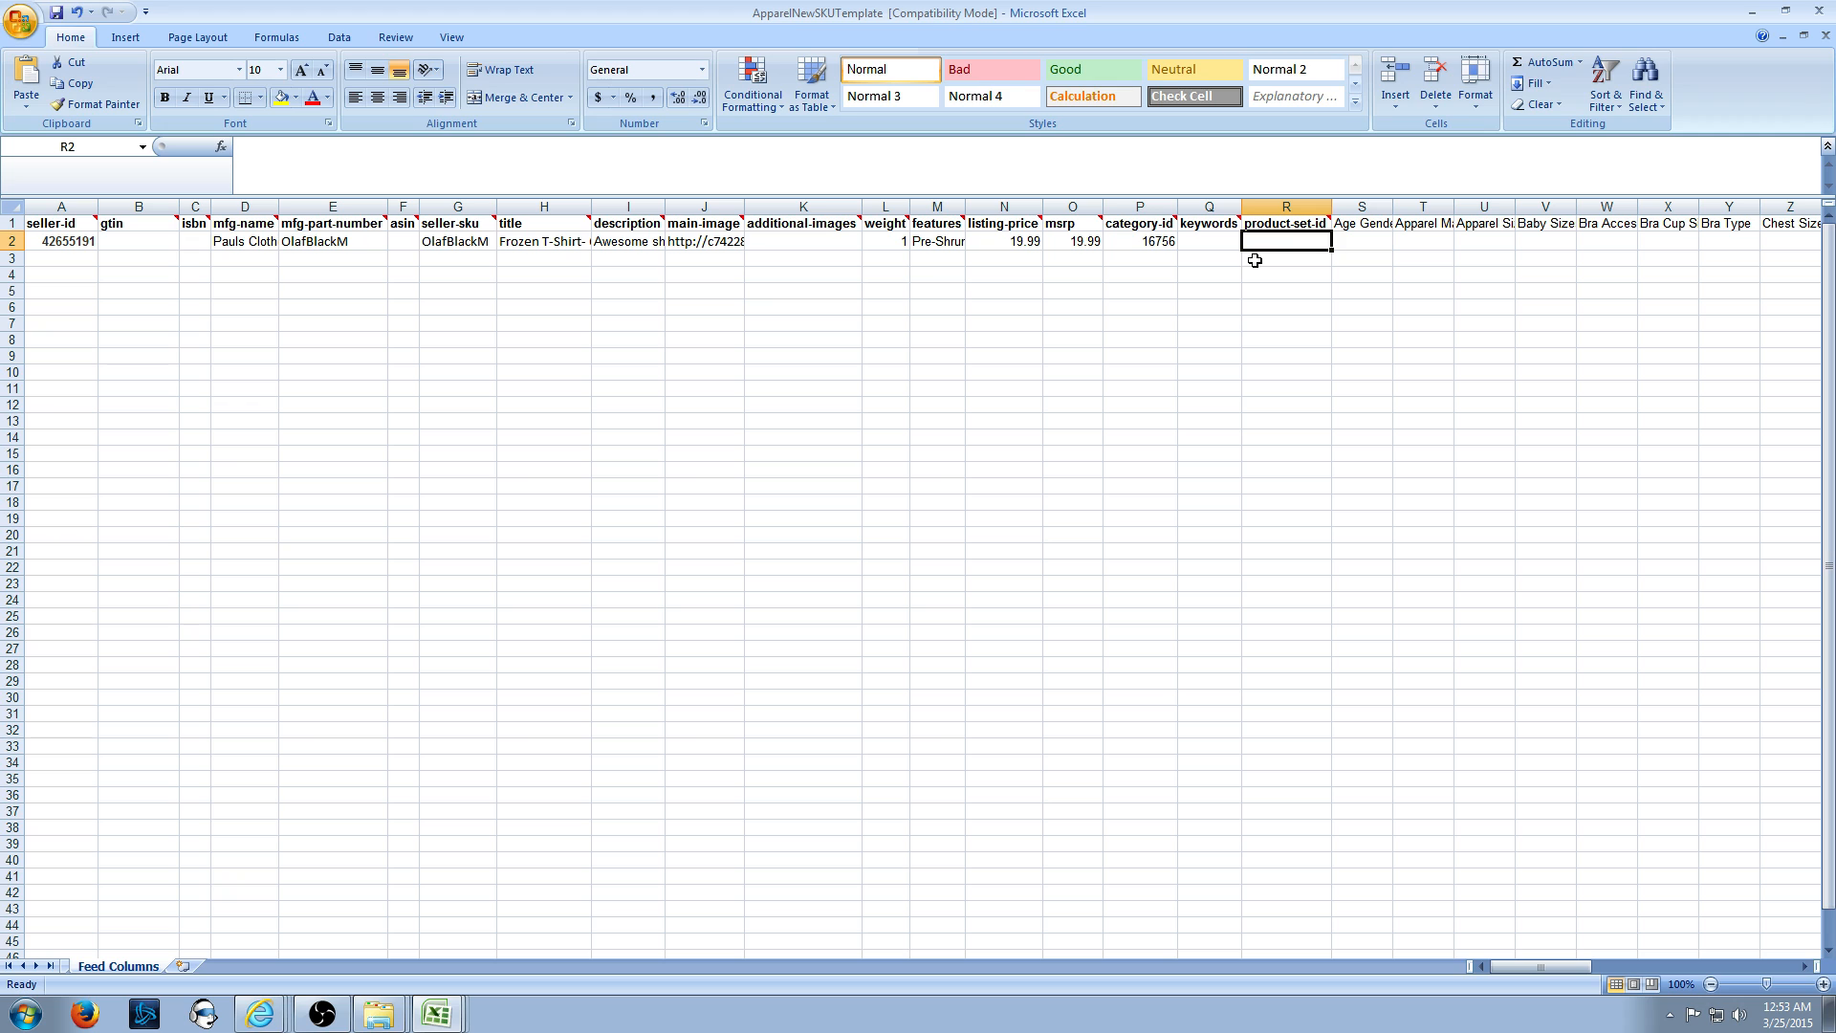
pyautogui.write('O')
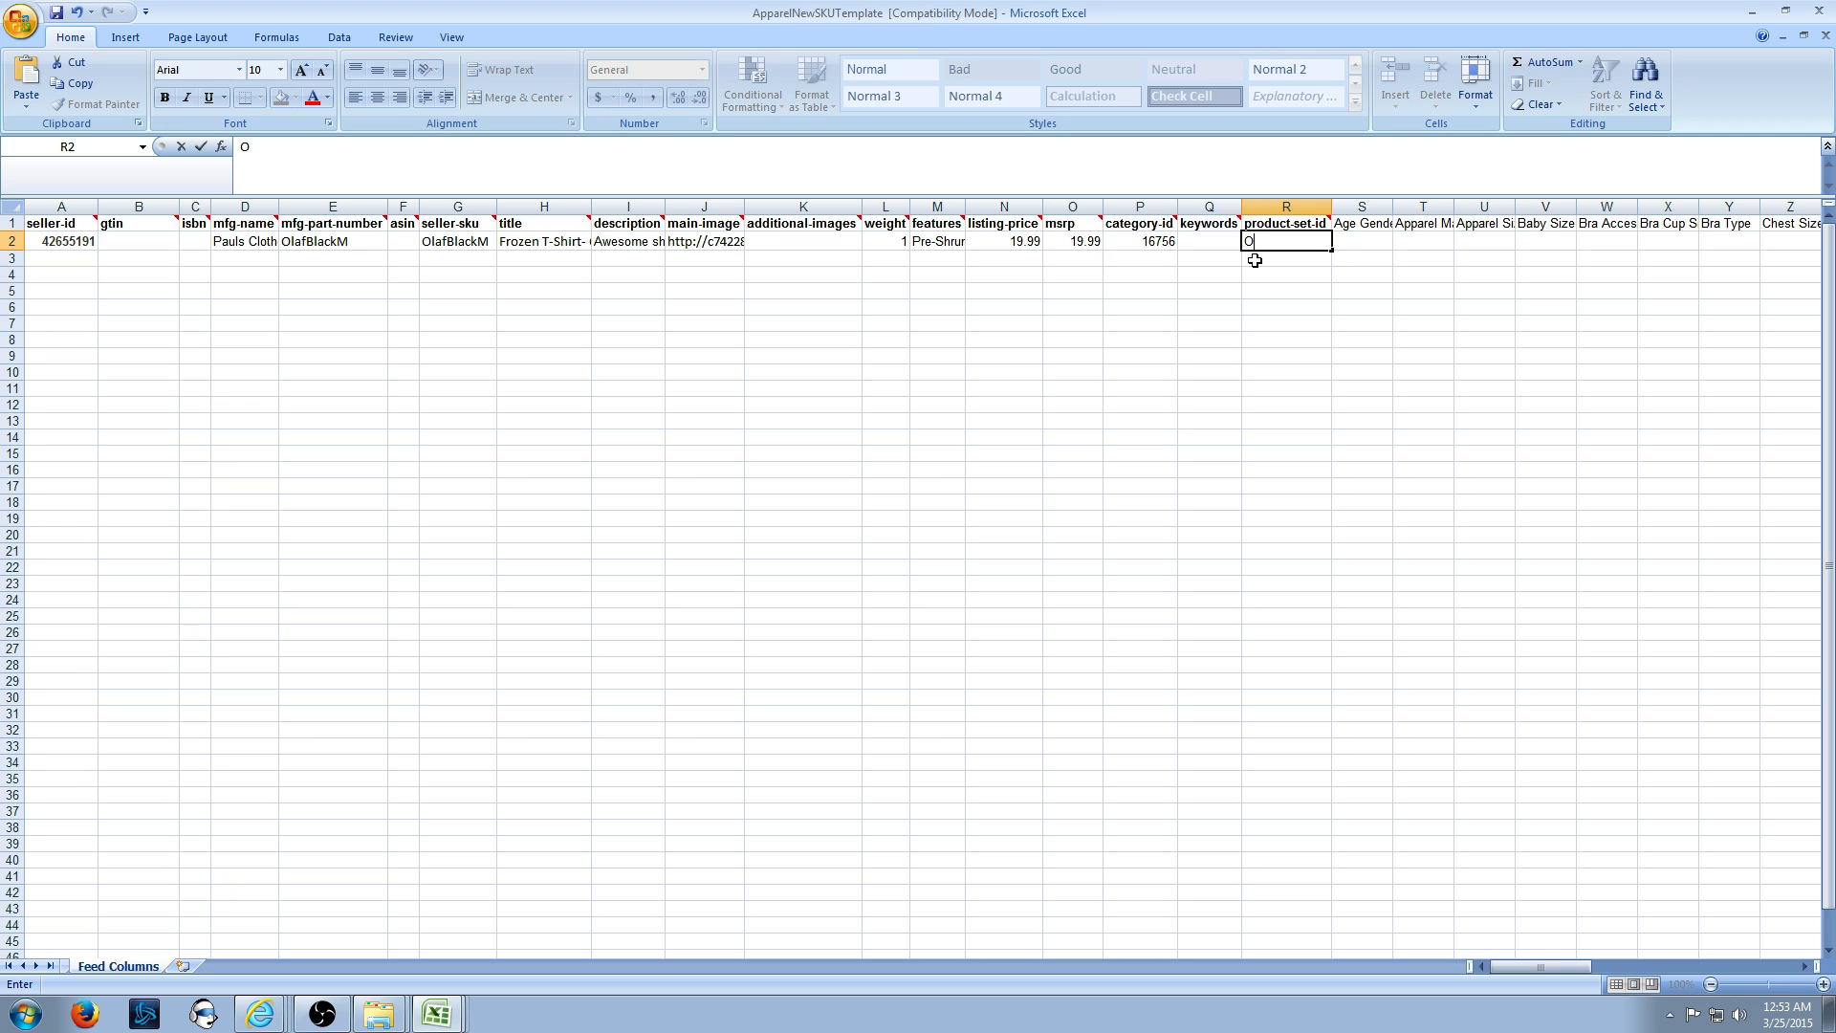
pyautogui.write('laflove')
pyautogui.click(1368, 246)
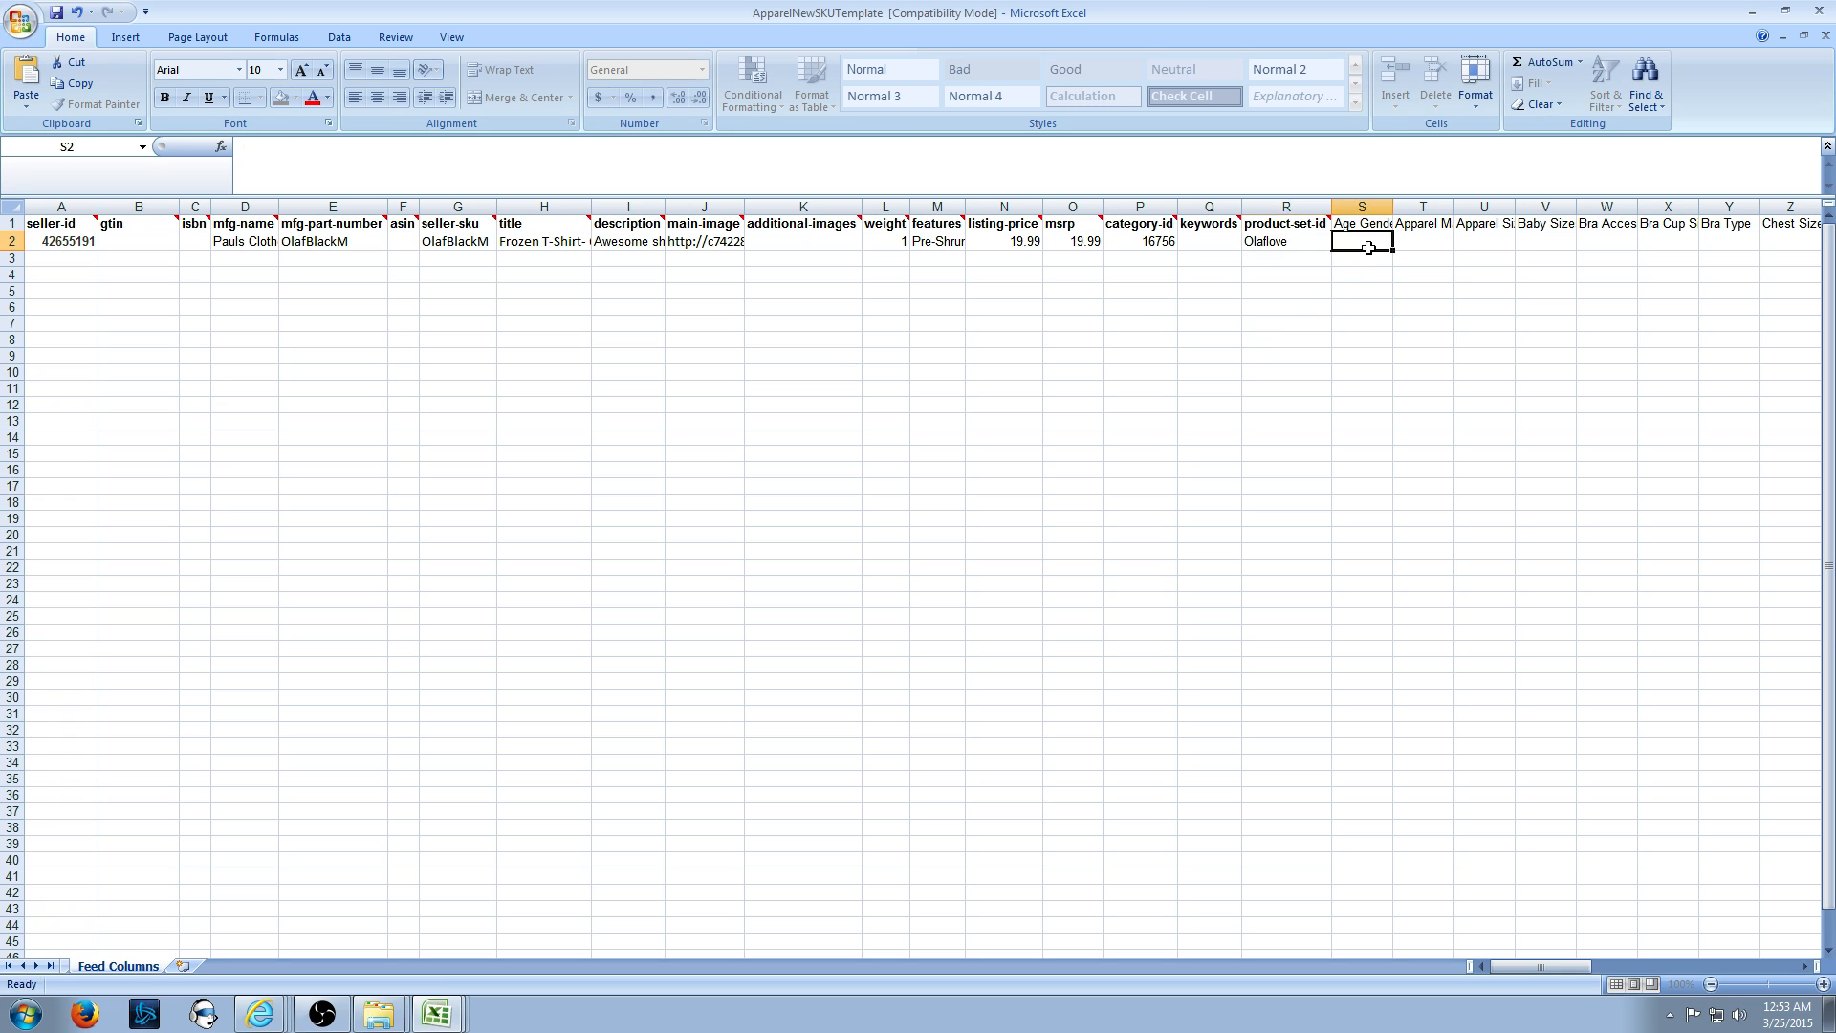
pyautogui.click(1285, 246)
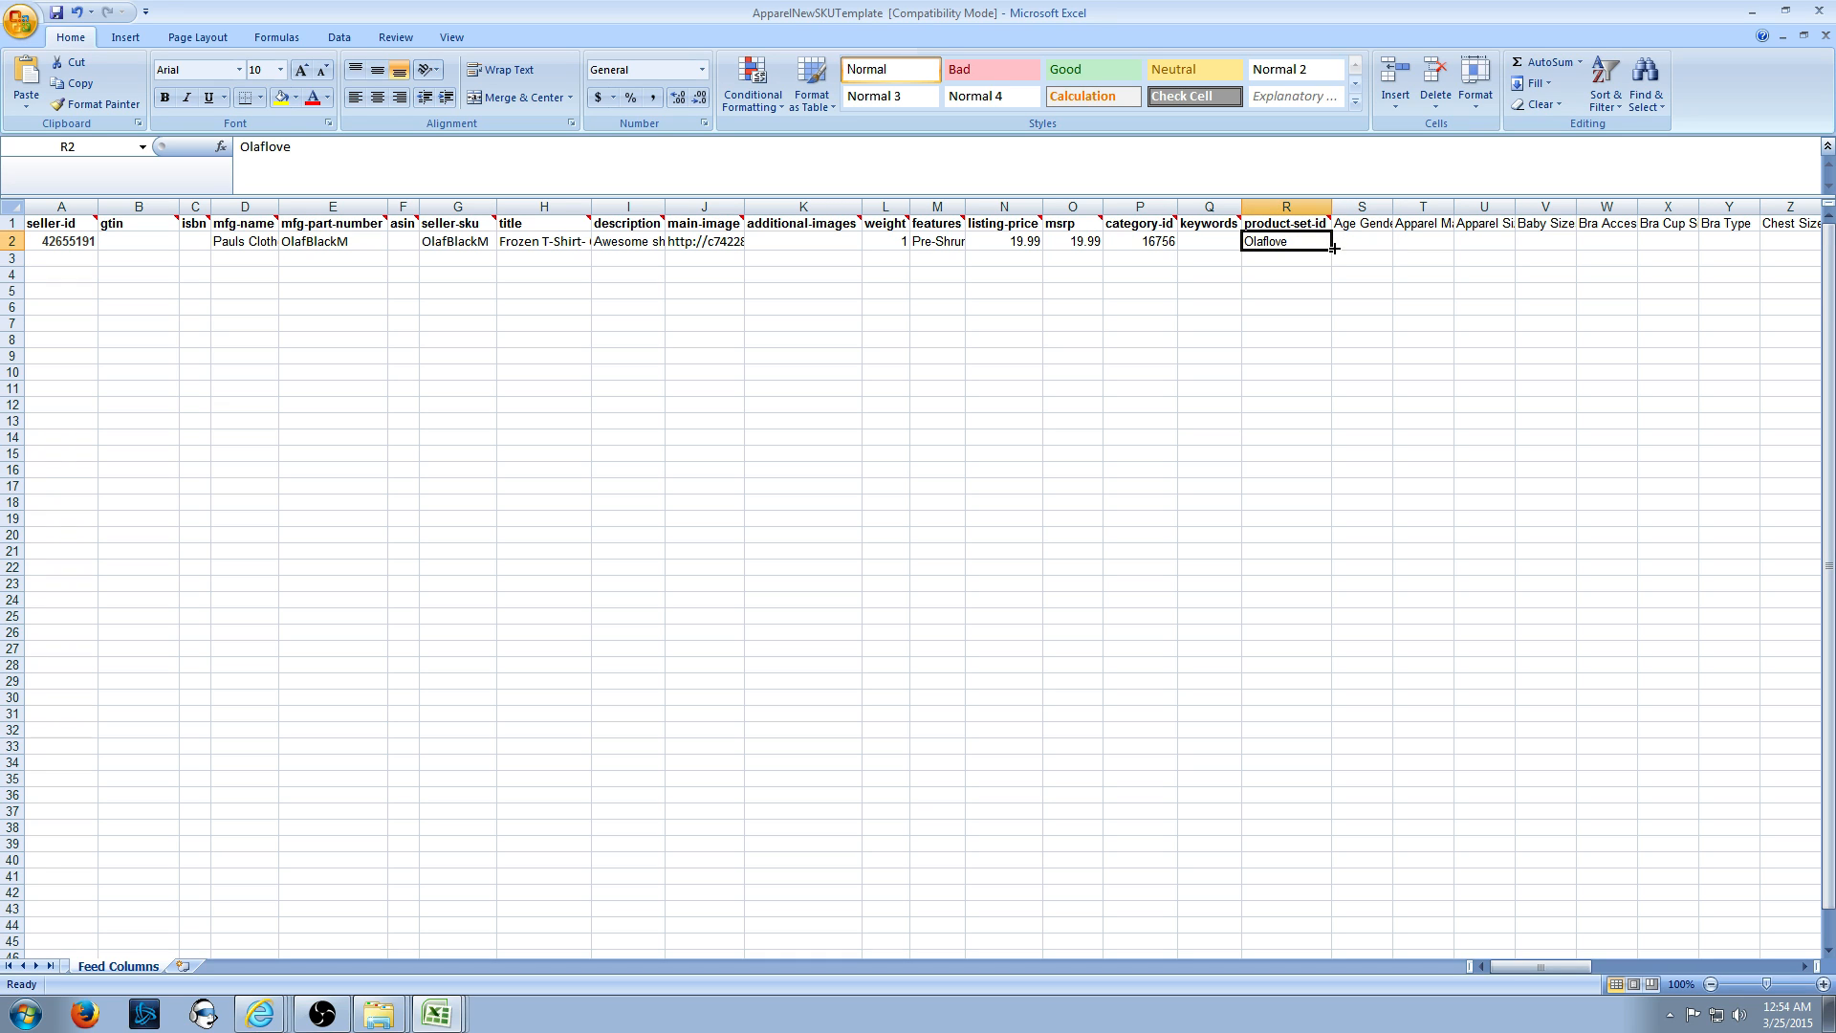
pyautogui.press('Down')
pyautogui.press('Down')
pyautogui.press('Down')
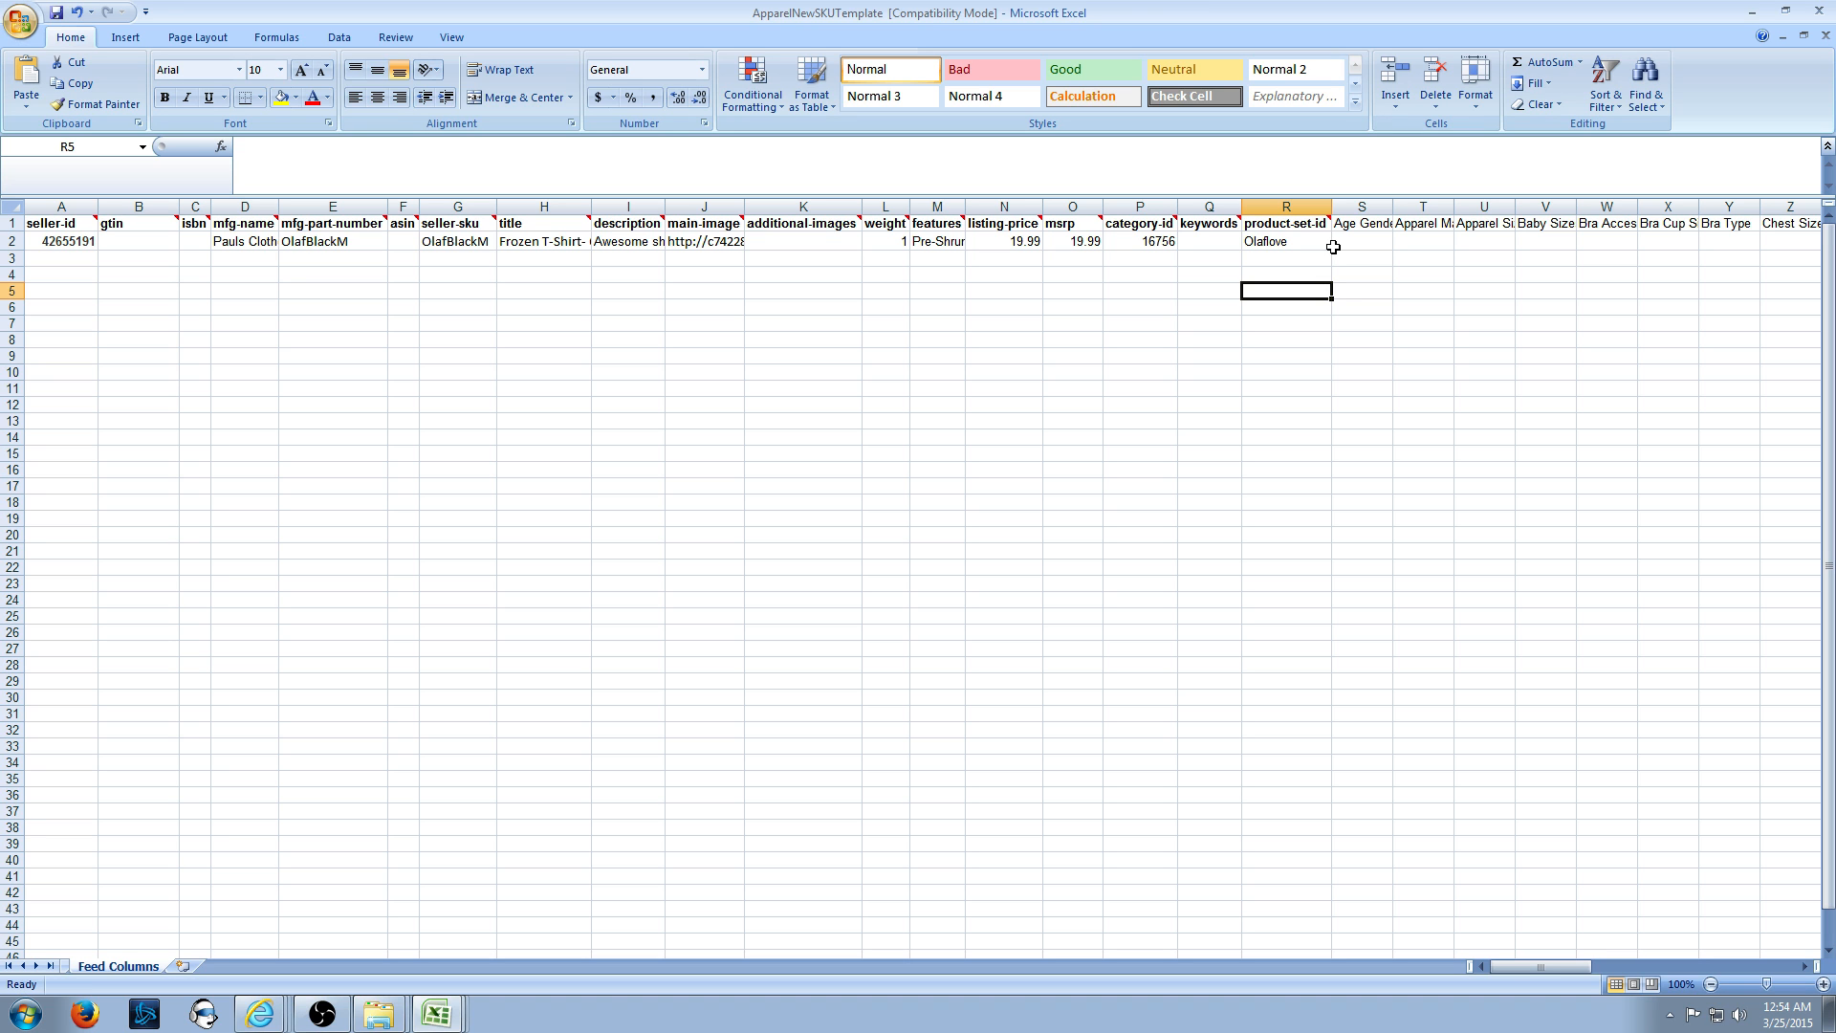
pyautogui.click(438, 1015)
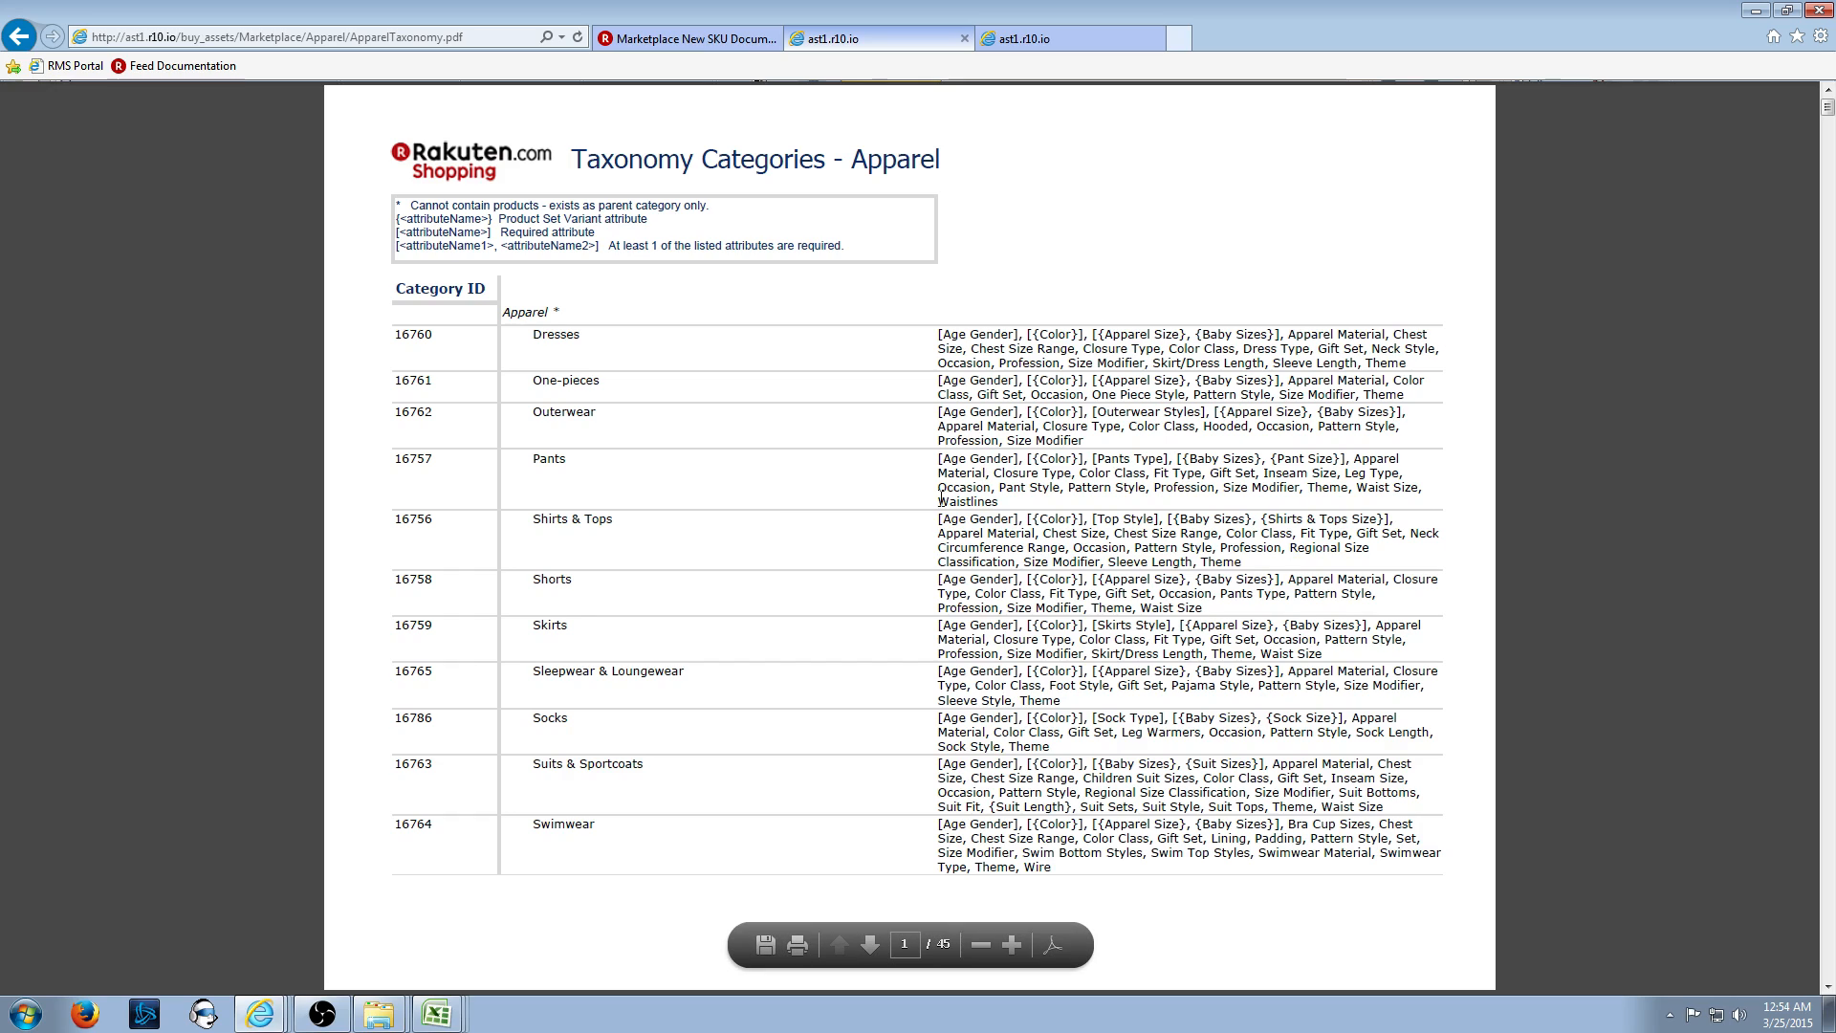
# - Highlight Age Gender in the Shirts & Tops row and bring up the attribute value lists
pyautogui.moveTo(936, 518); pyautogui.dragTo(988, 521)
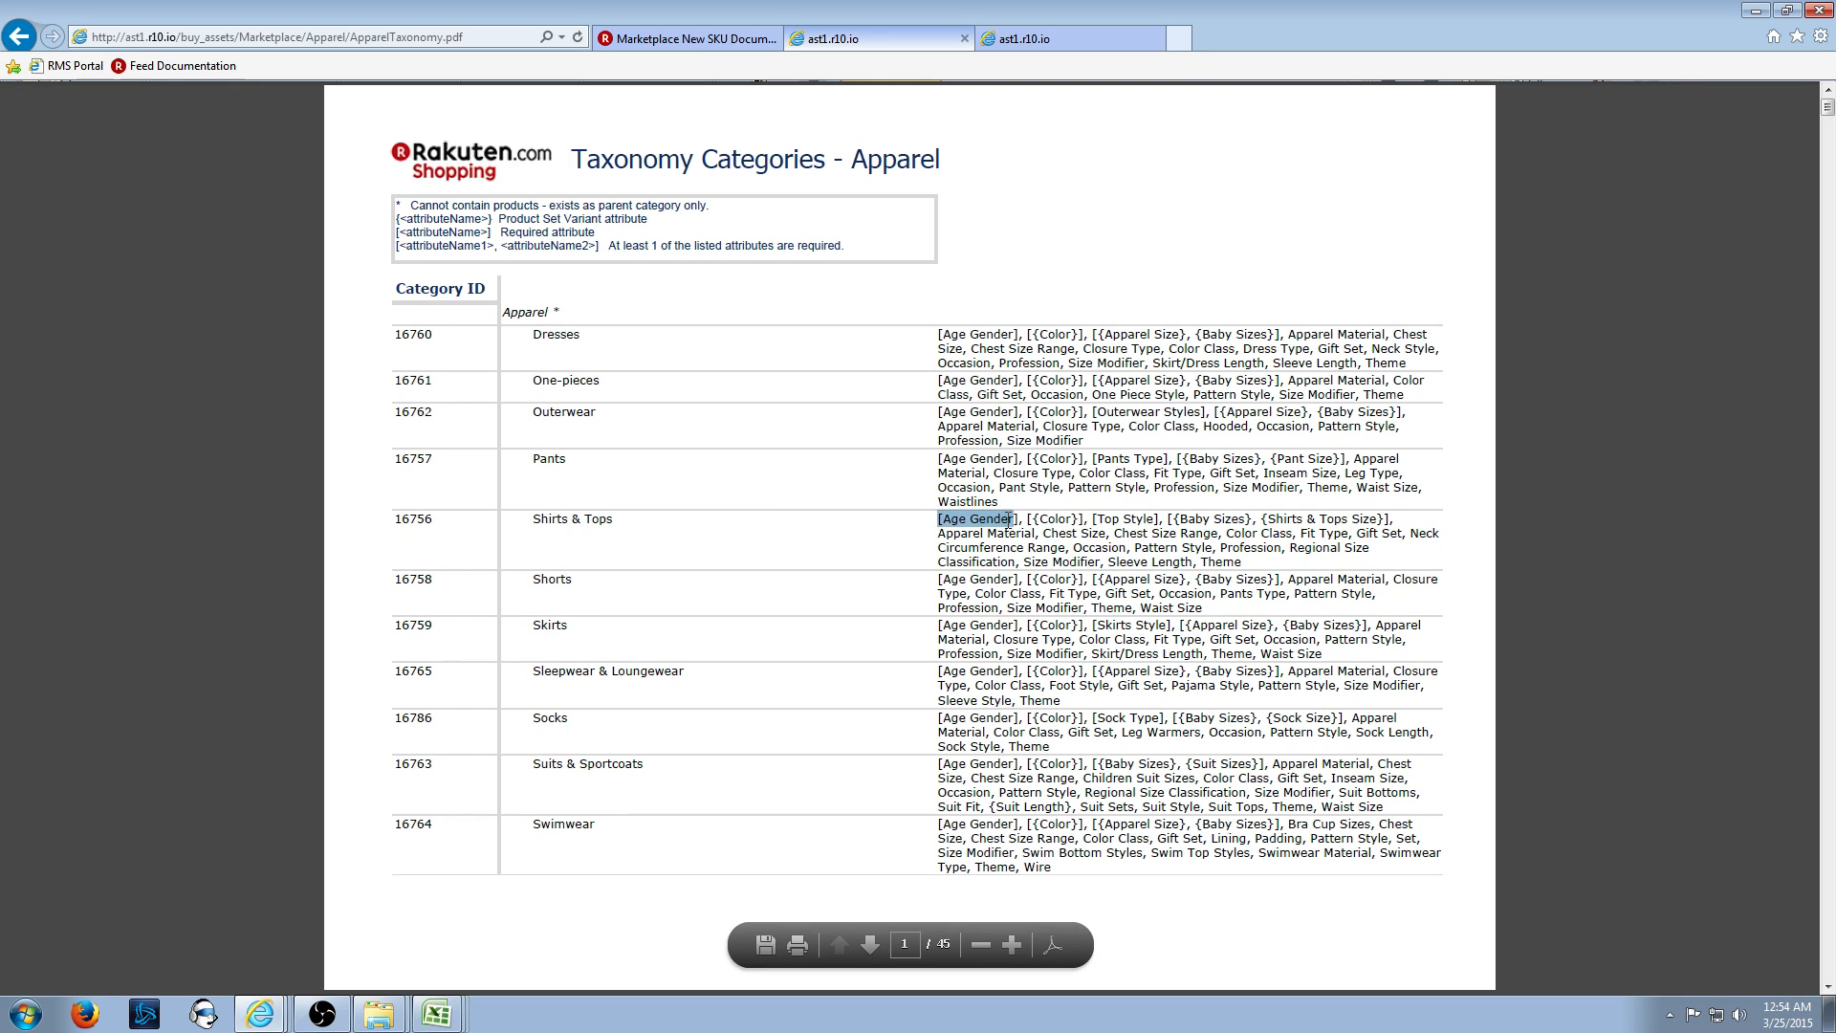
pyautogui.click(161, 925)
pyautogui.click(1056, 46)
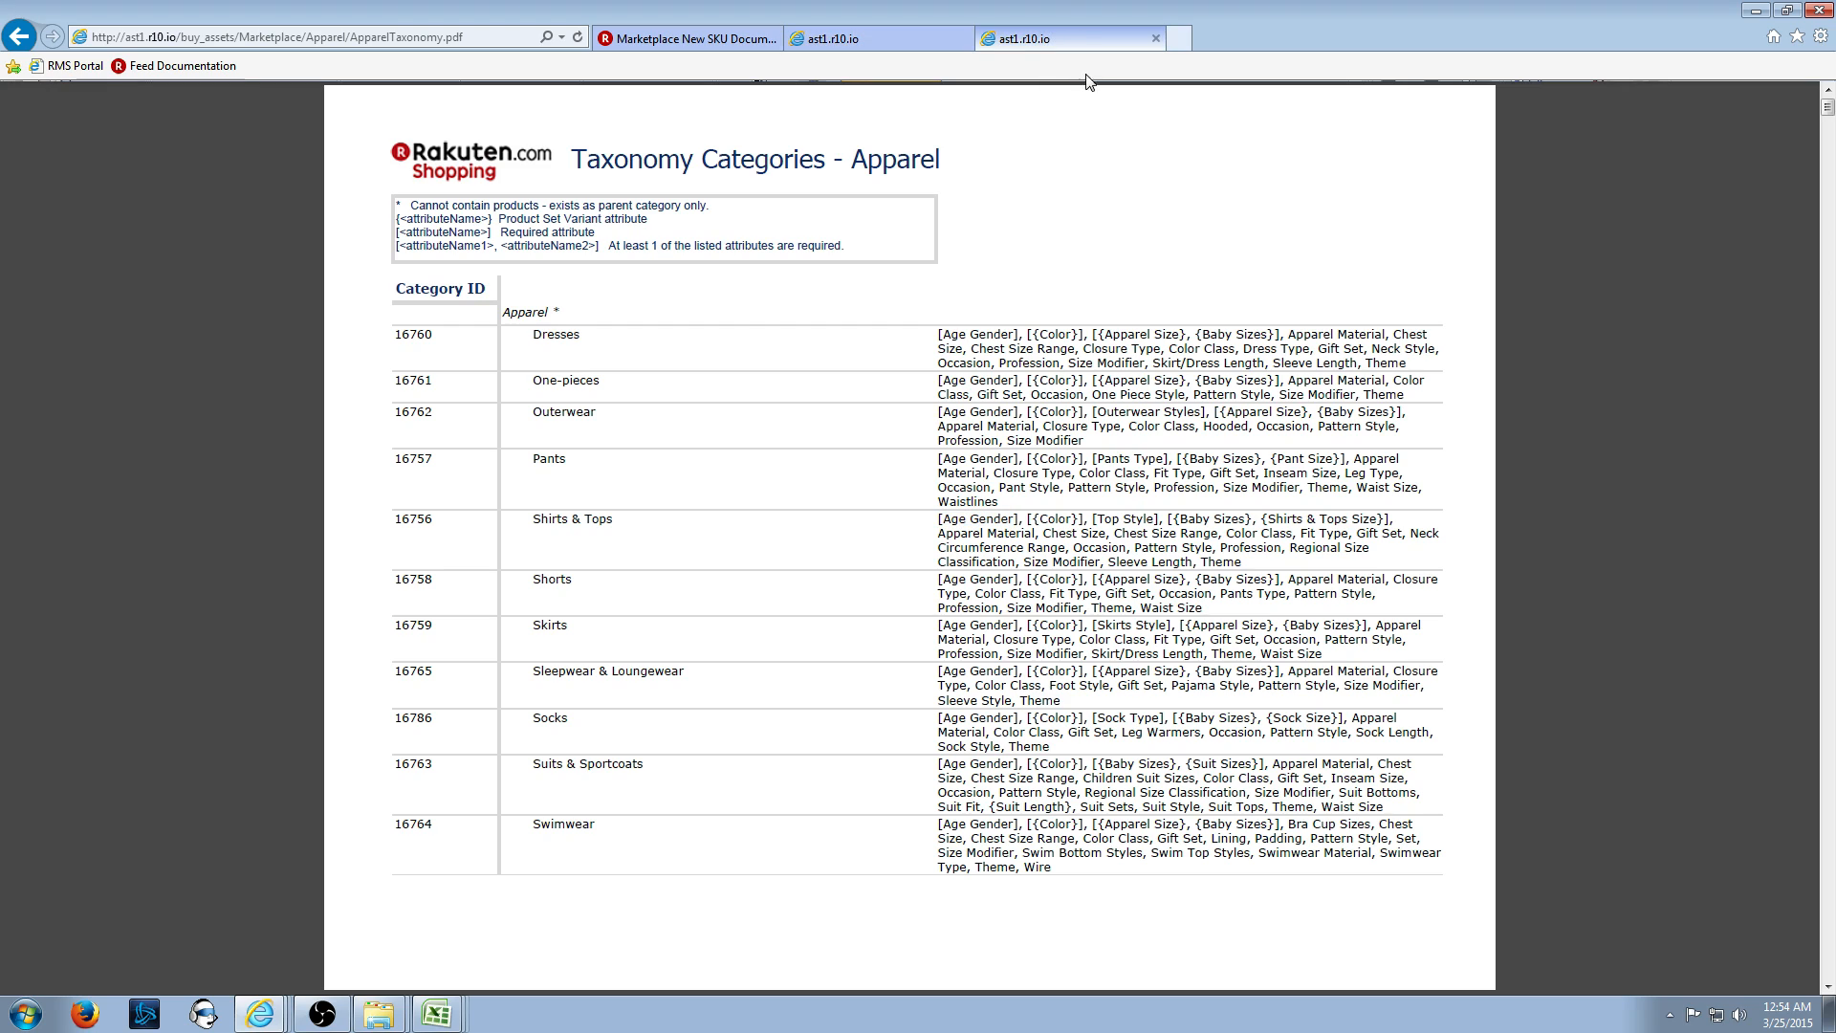
pyautogui.click(882, 38)
pyautogui.click(995, 34)
pyautogui.click(902, 43)
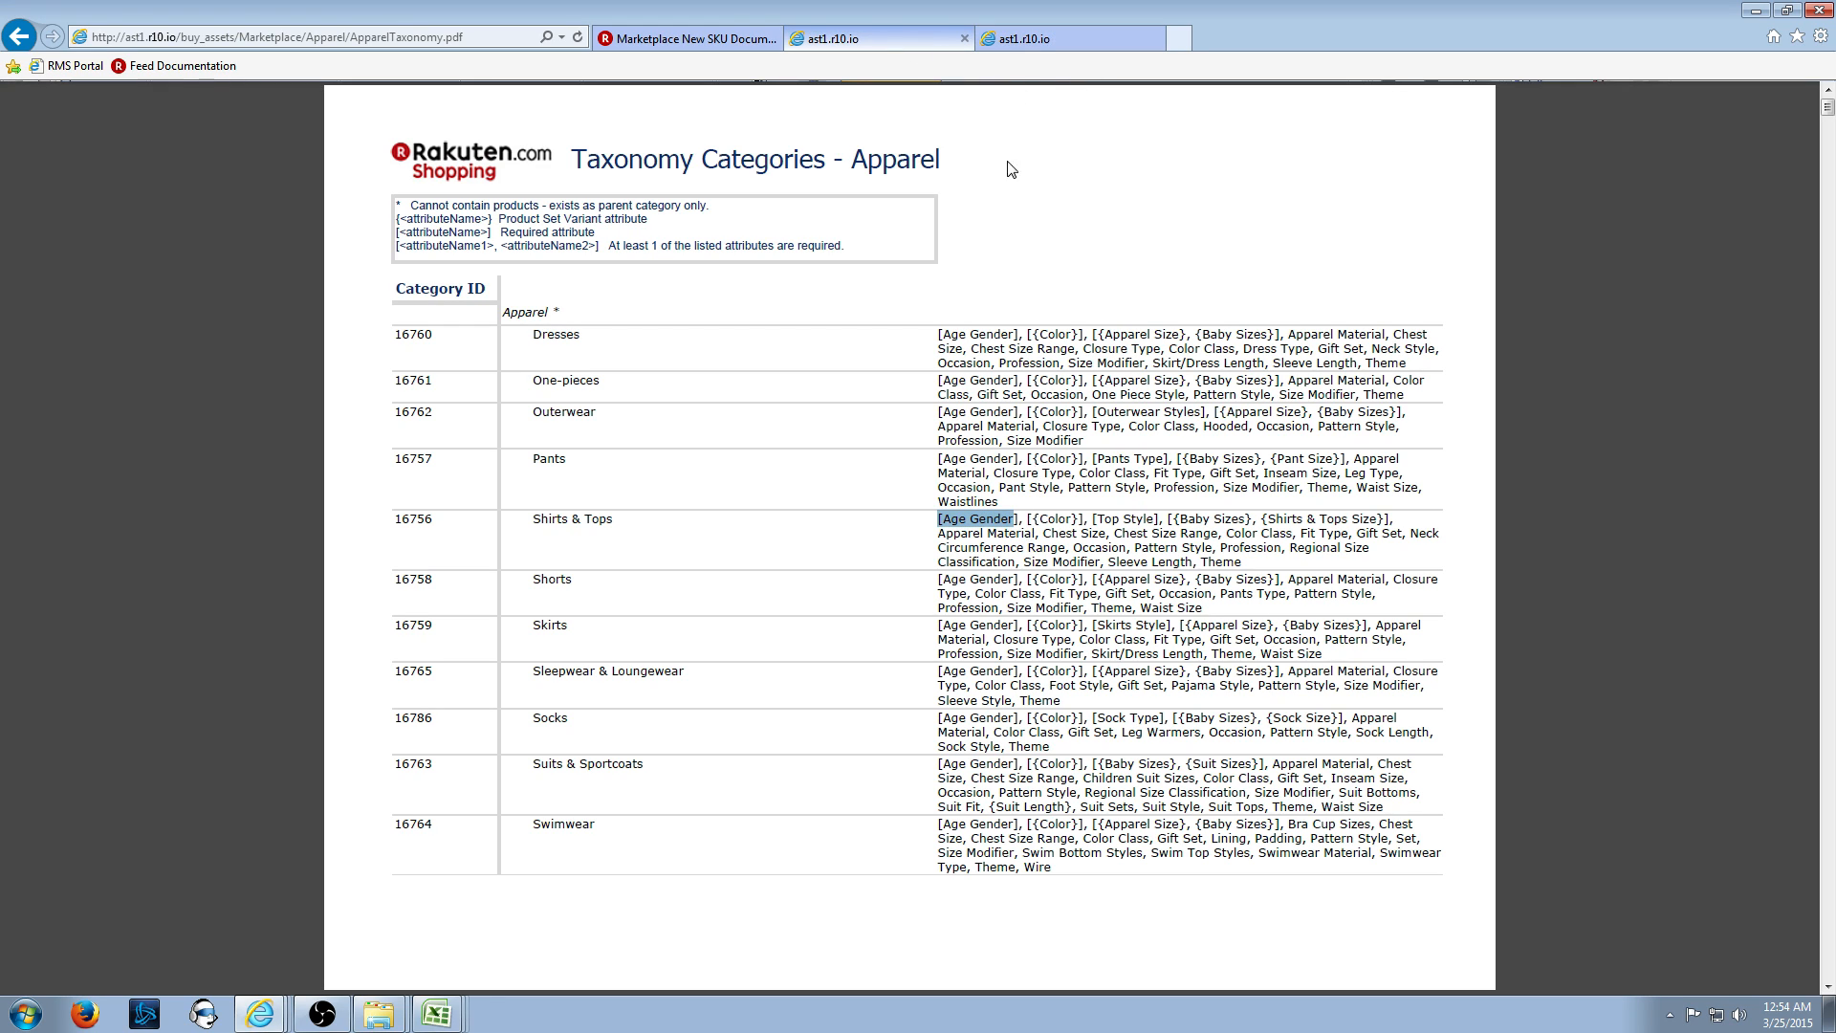
pyautogui.click(1046, 42)
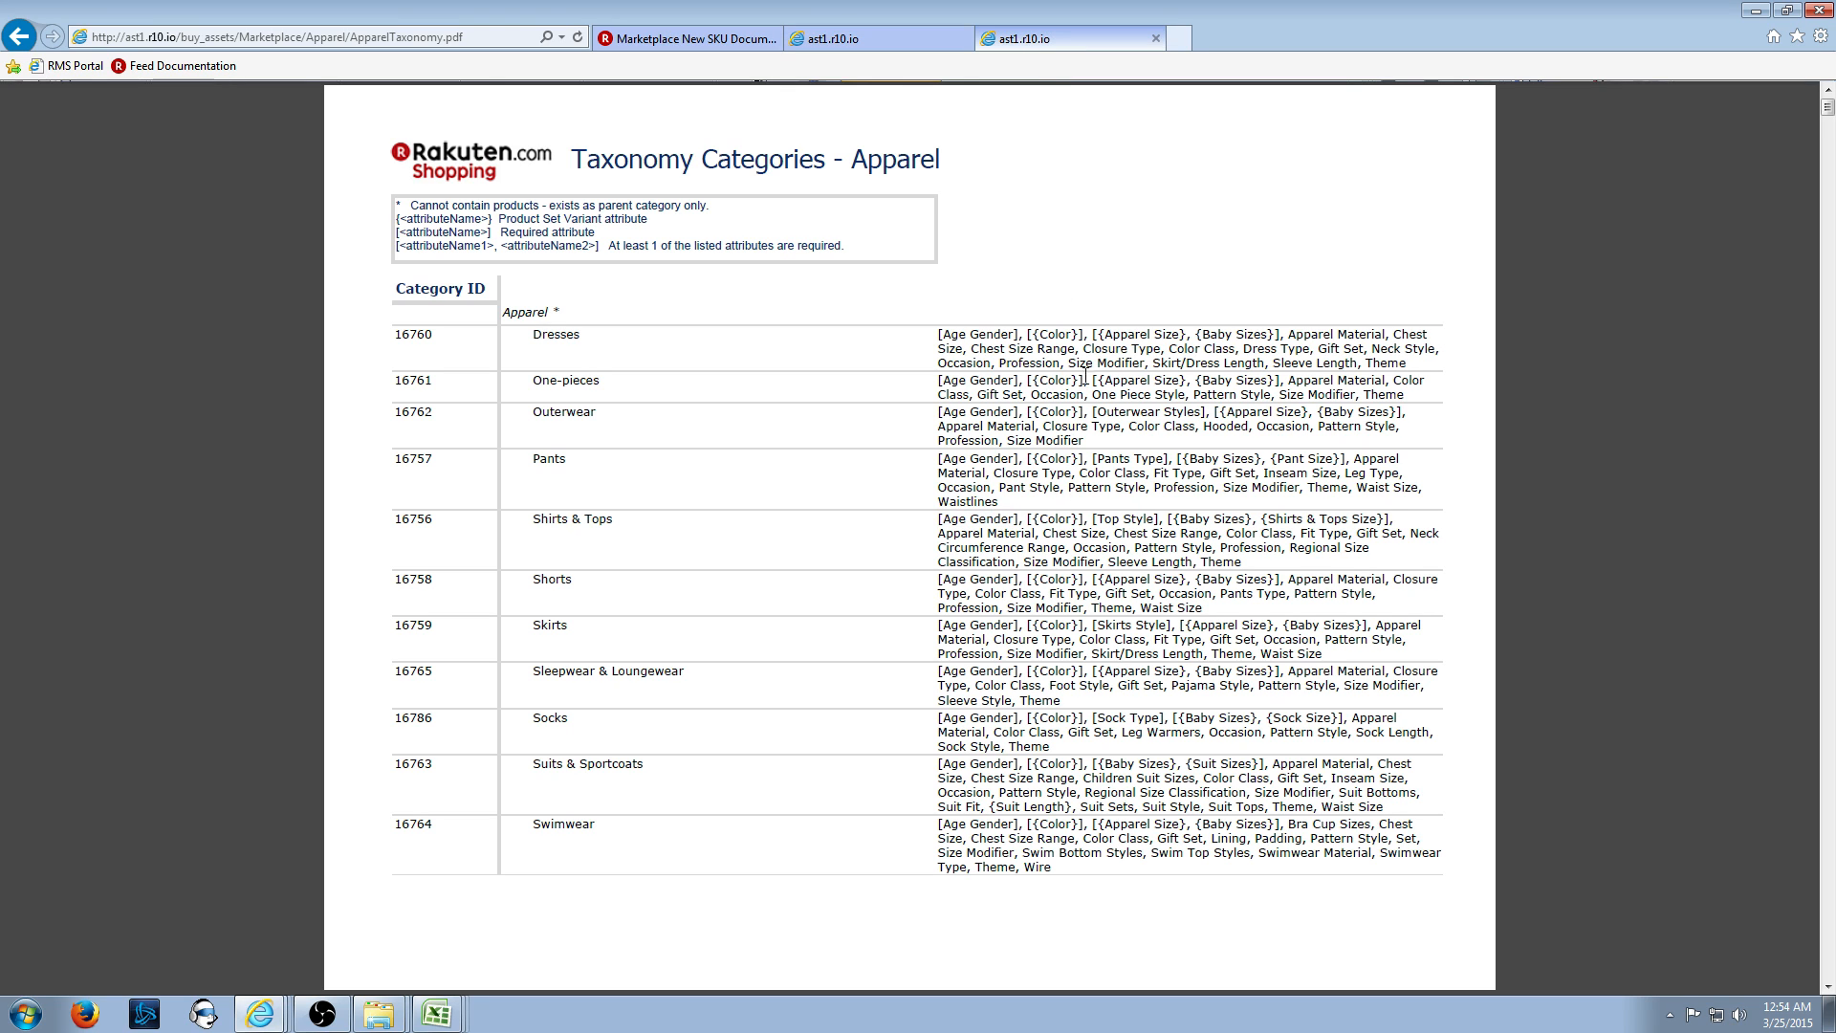
pyautogui.scroll(-15, 1164, 294)
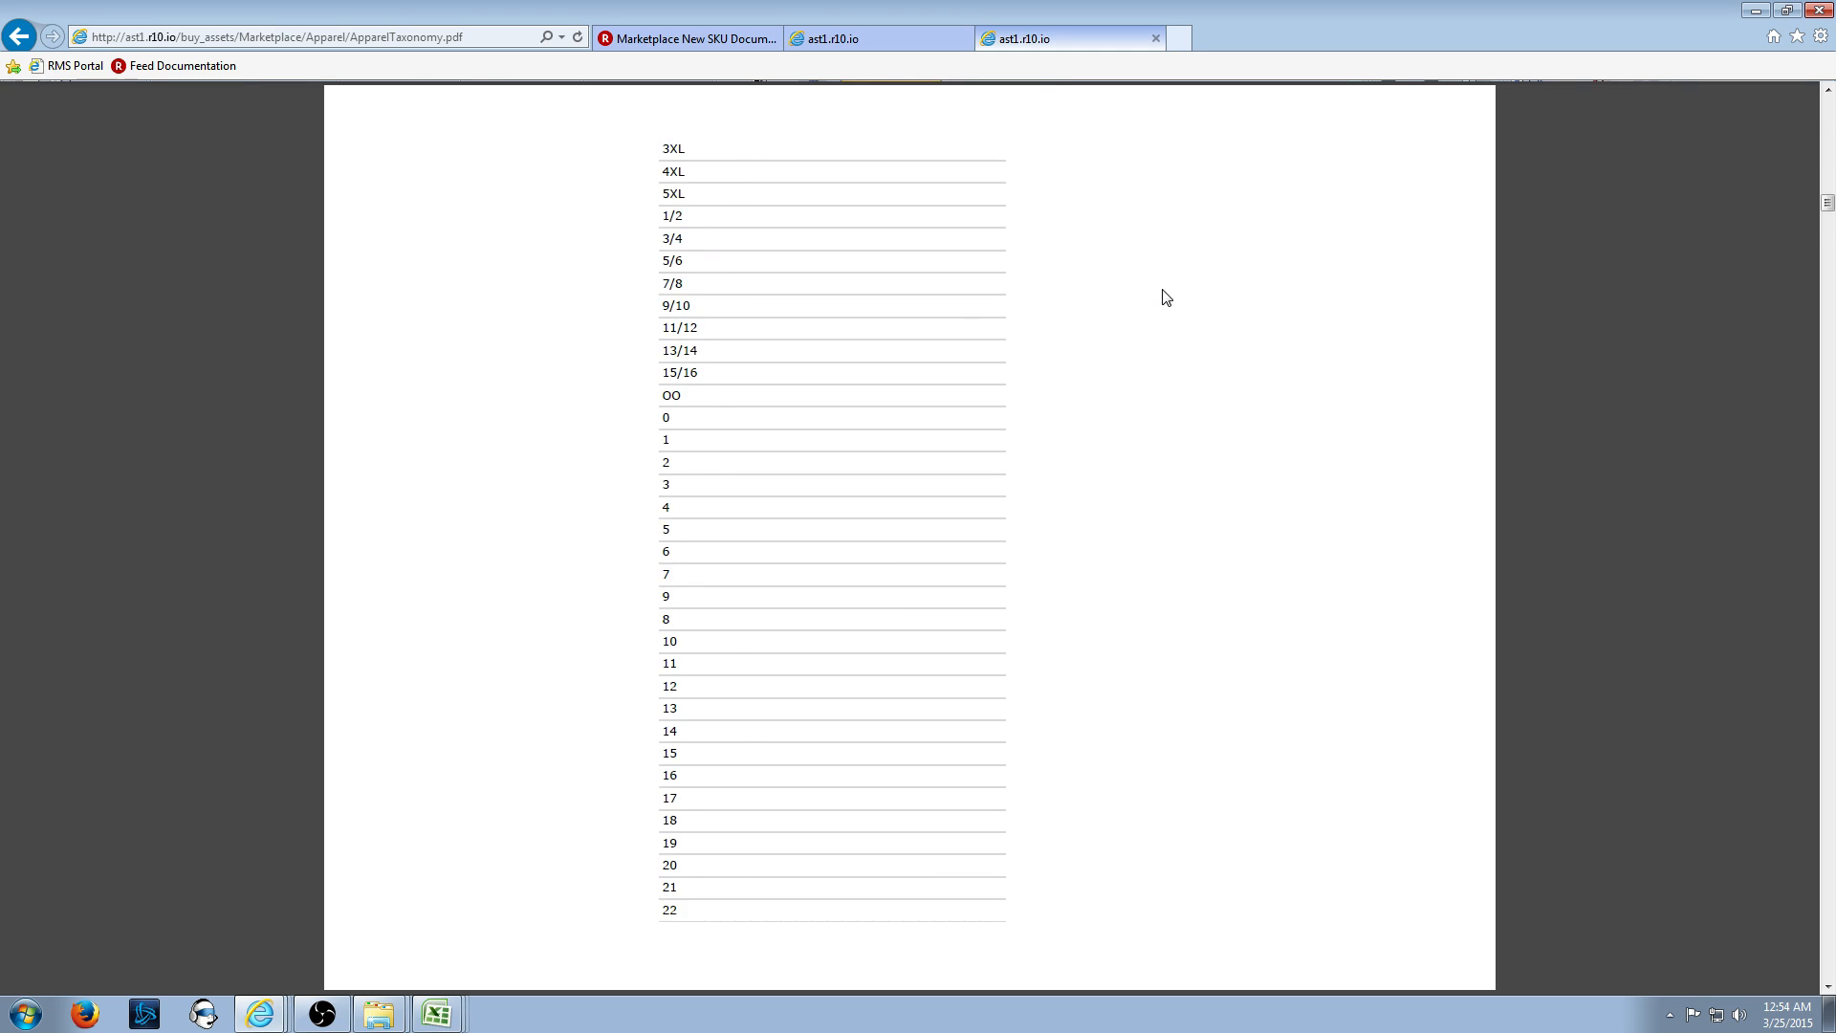
pyautogui.scroll(10, 1165, 313)
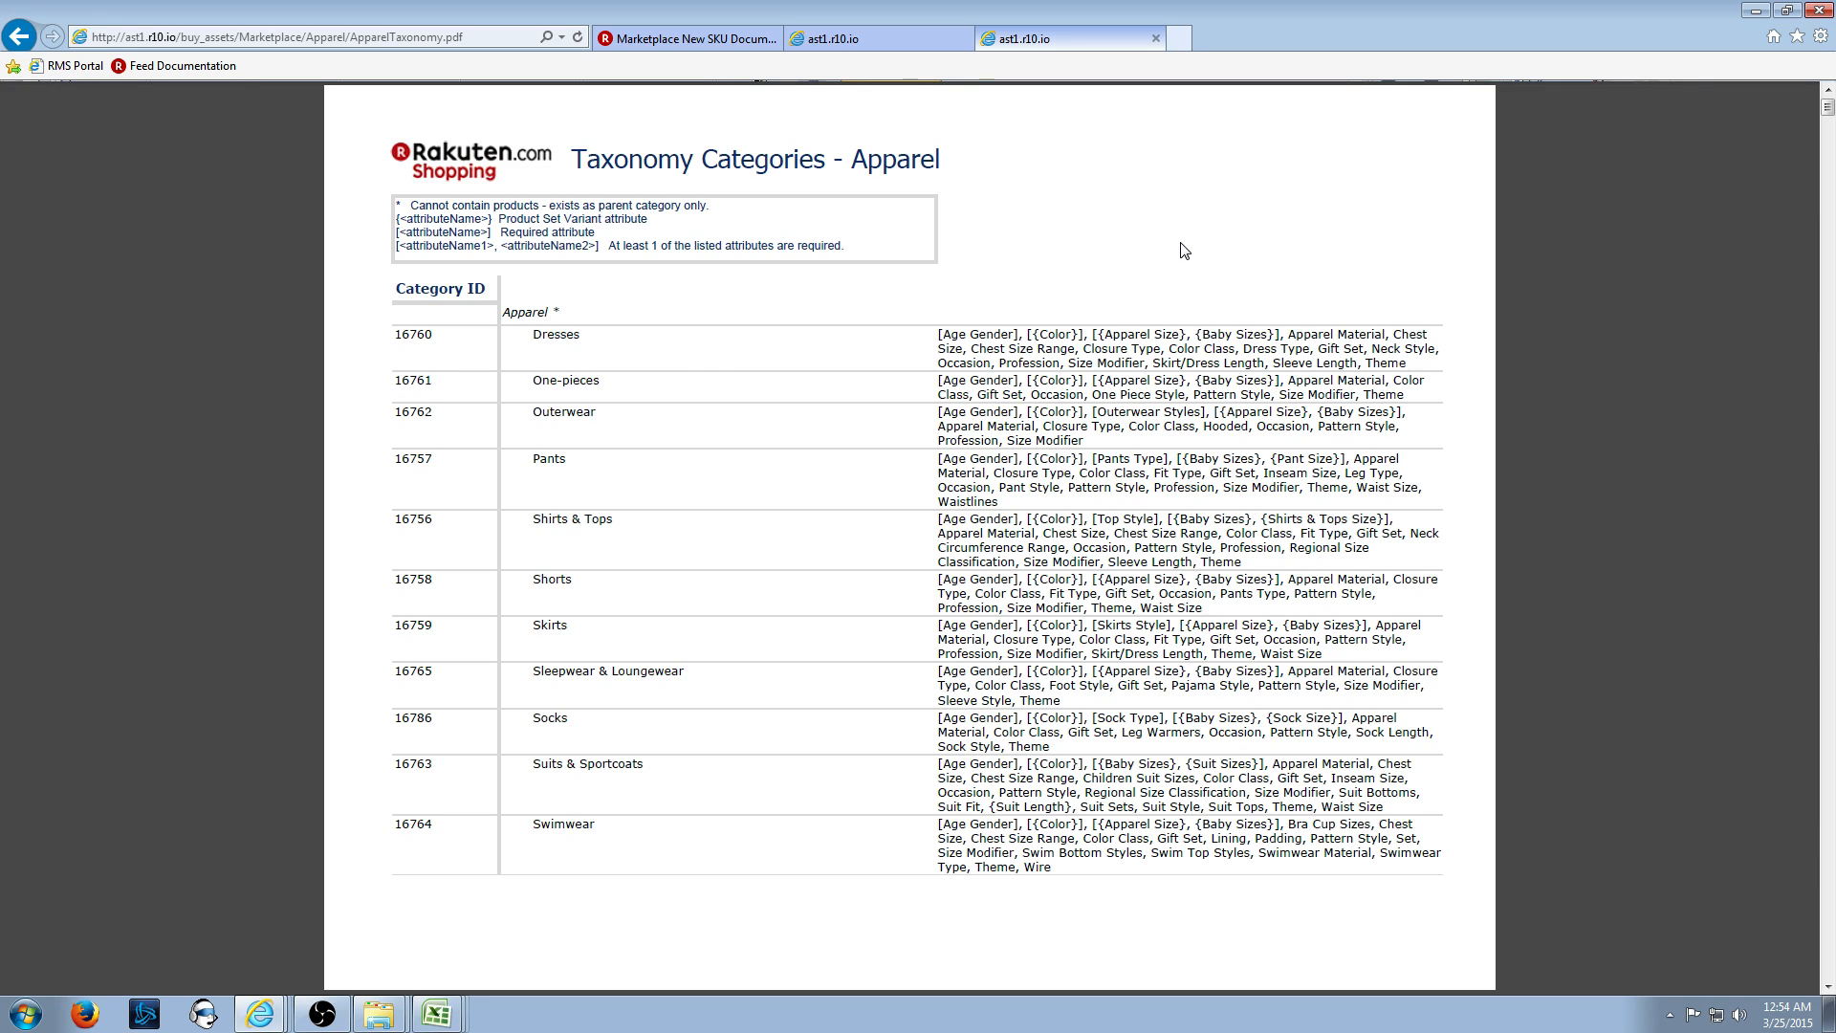
pyautogui.scroll(-5, 1184, 251)
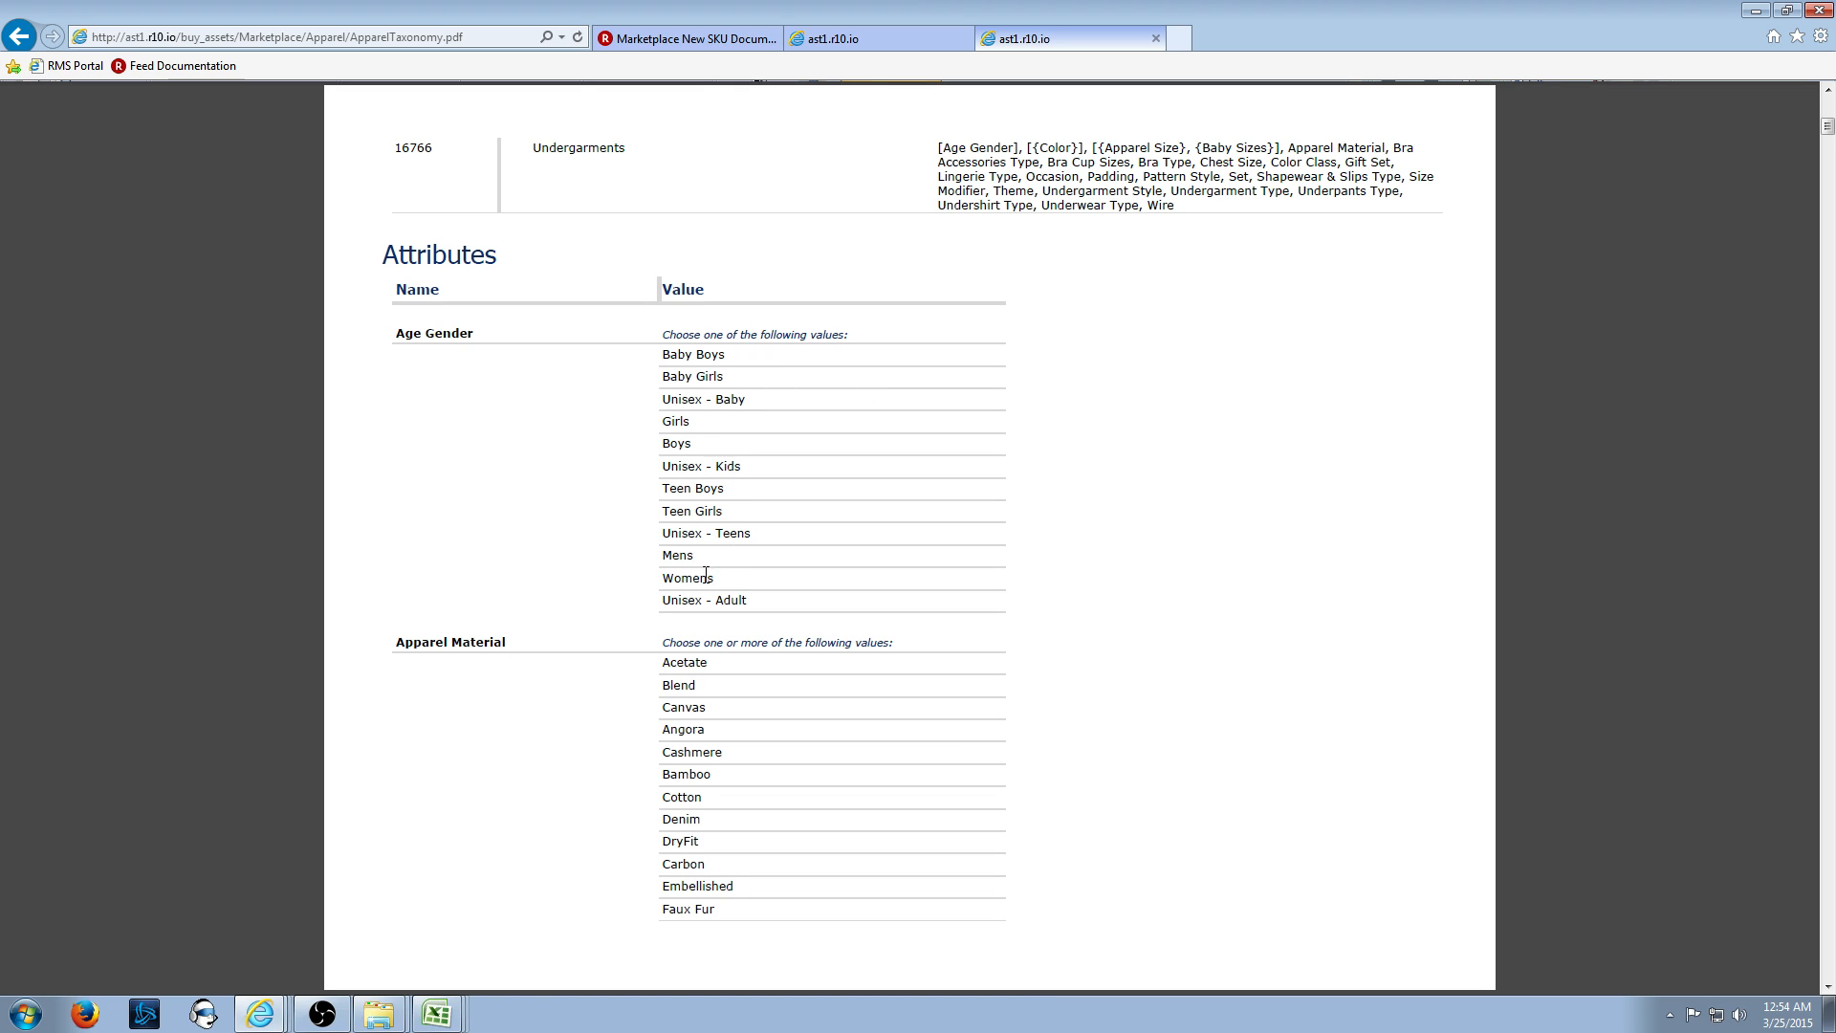
# - Copy the Age Gender value Mens and return to Excel's Age Gender cell S2
pyautogui.moveTo(709, 562); pyautogui.dragTo(666, 566)
pyautogui.rightClick(681, 559)
pyautogui.click(727, 564)
pyautogui.click(436, 1015)
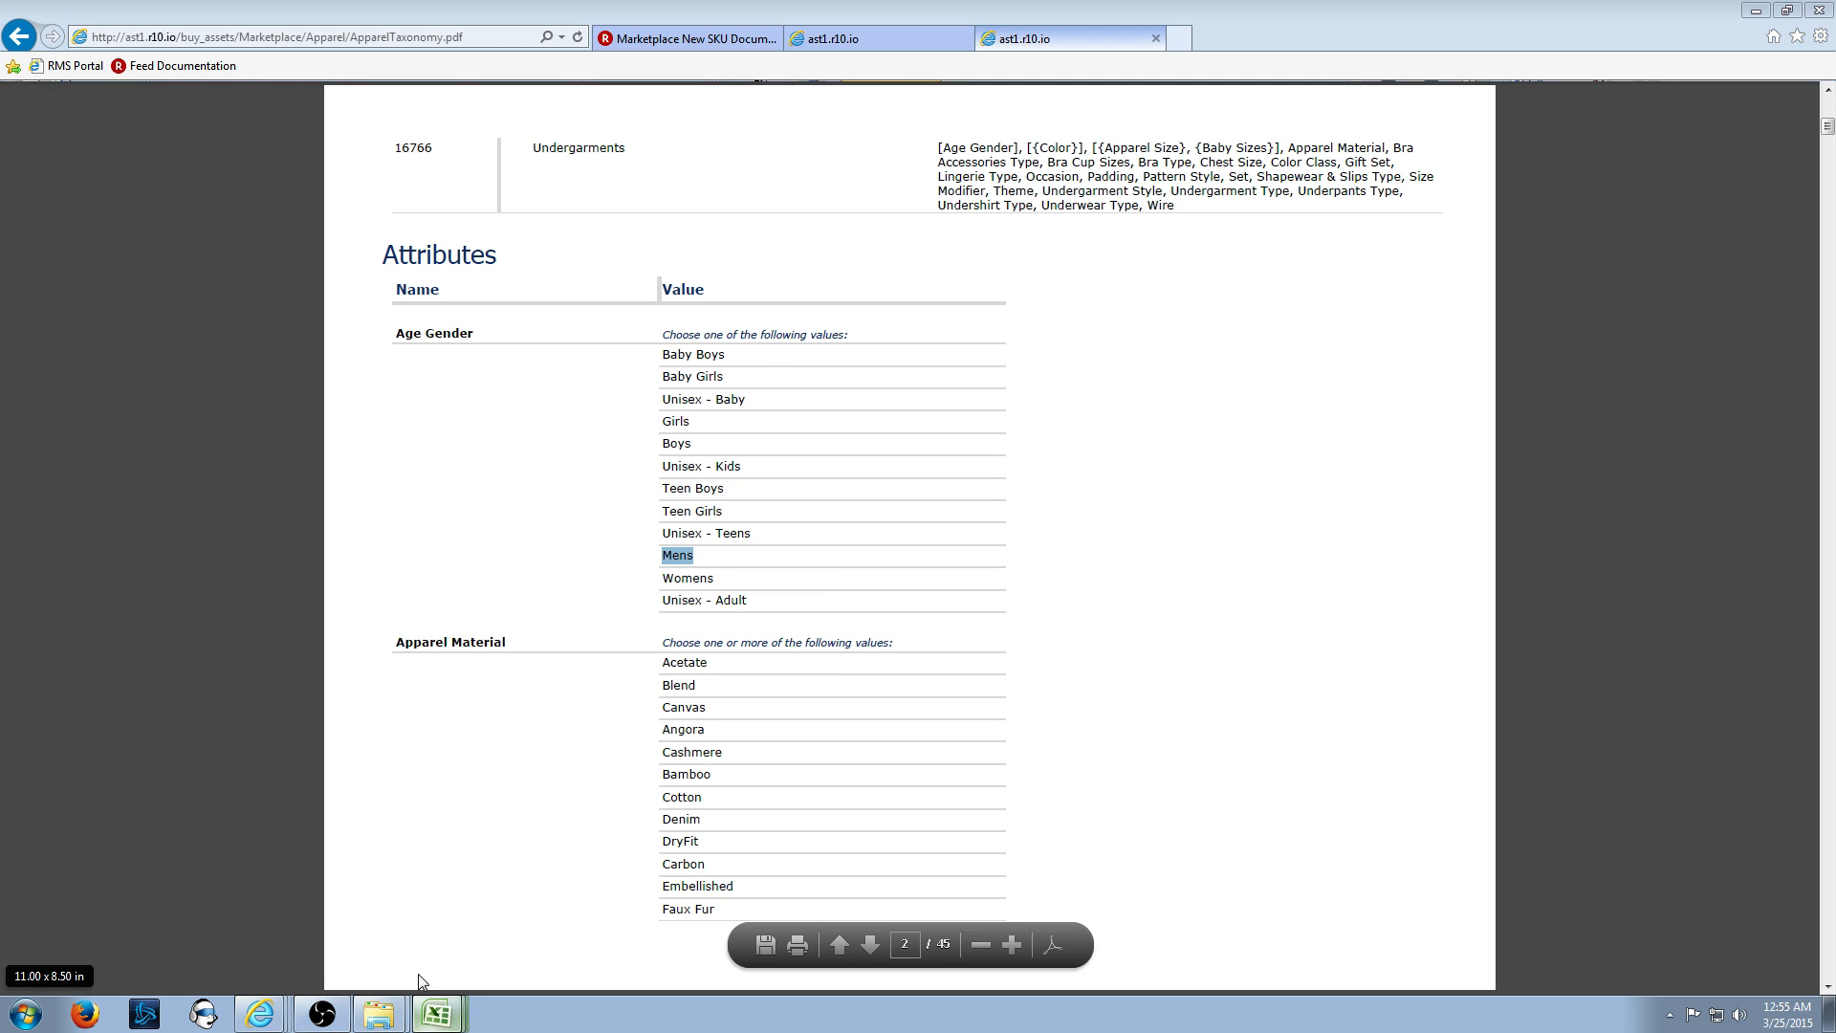
pyautogui.click(380, 916)
pyautogui.click(1377, 243)
pyautogui.click(1380, 225)
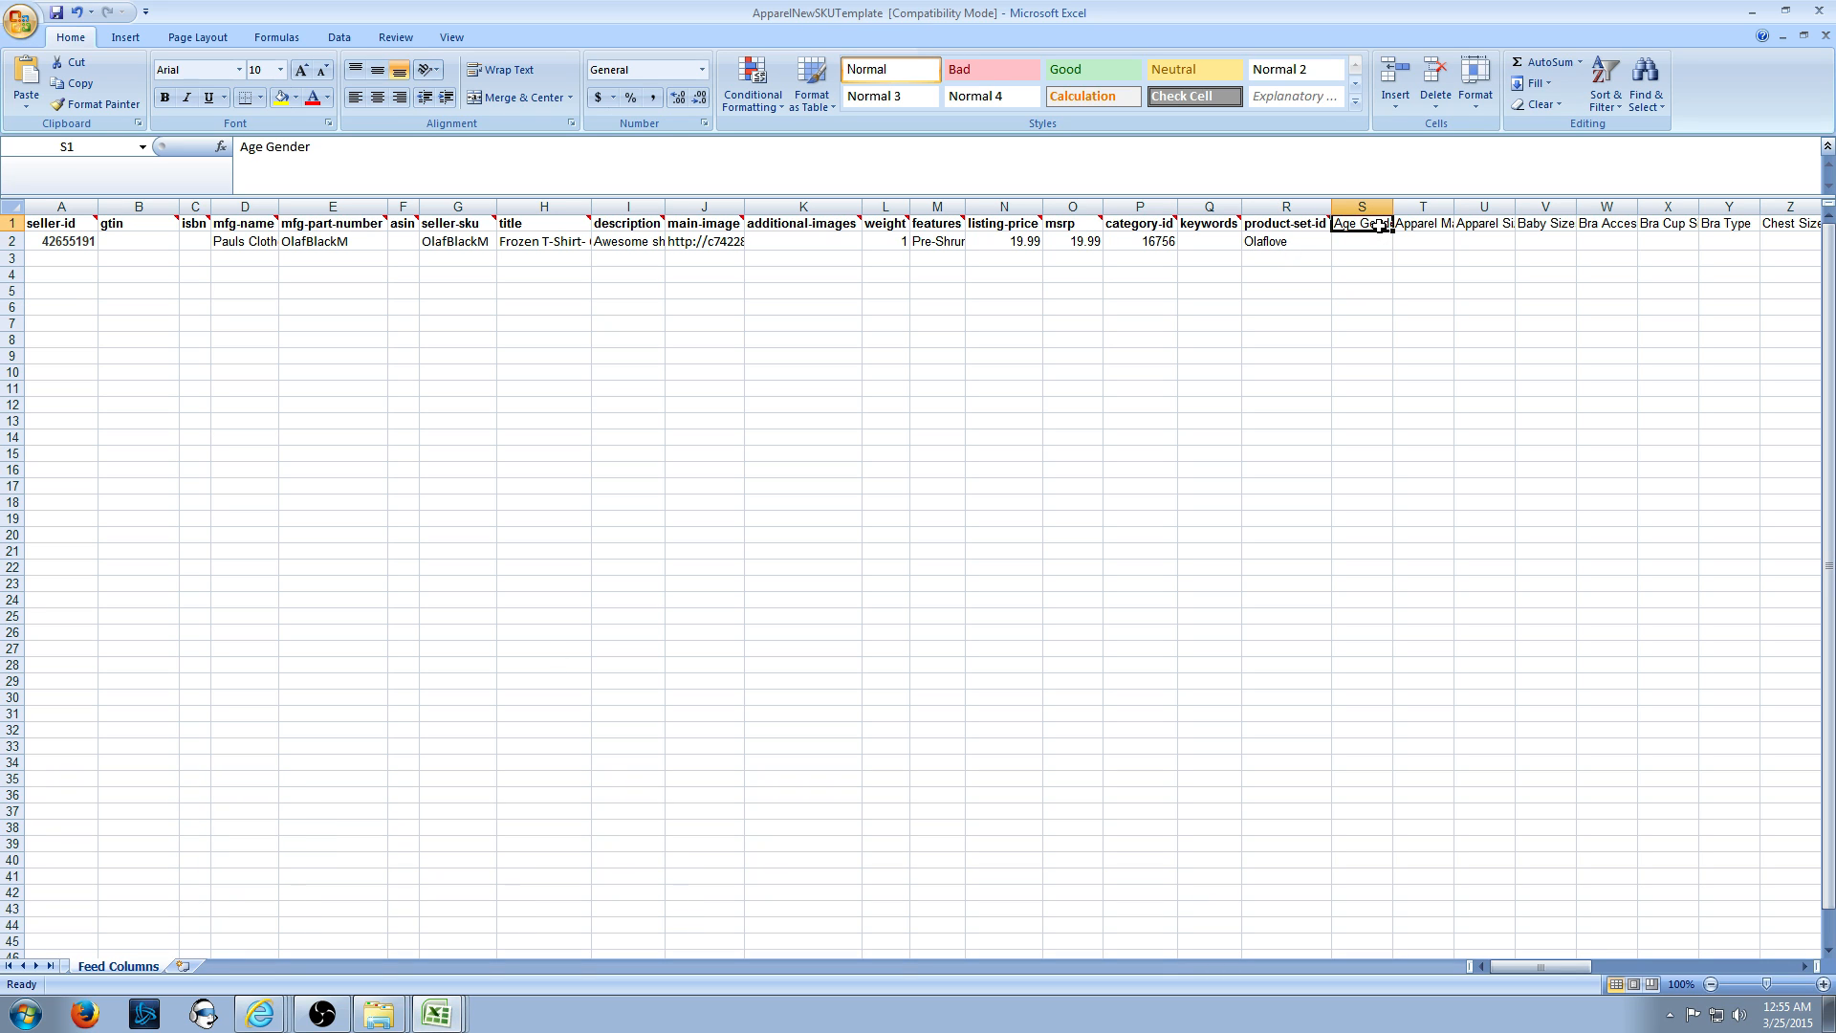
# - Paste Mens into the Age Gender cell S2
pyautogui.click(1377, 241)
pyautogui.hotkey('ctrl', 'v')
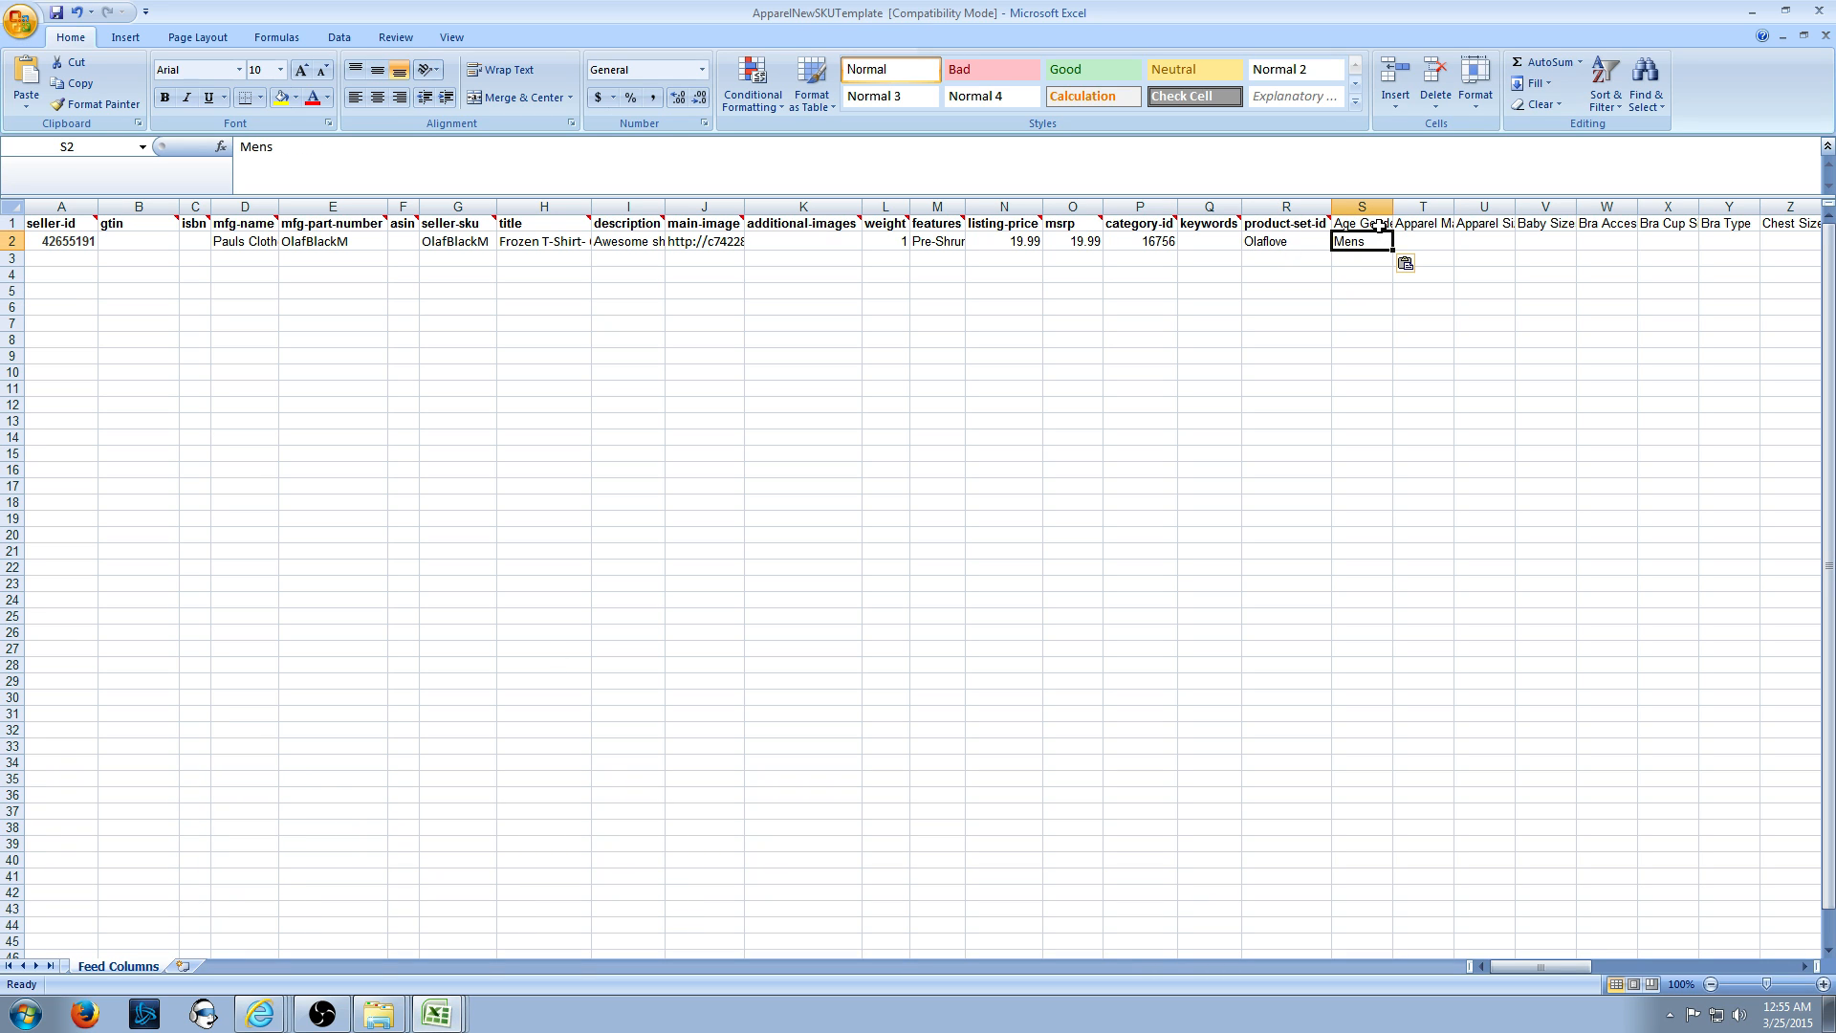
pyautogui.click(1348, 318)
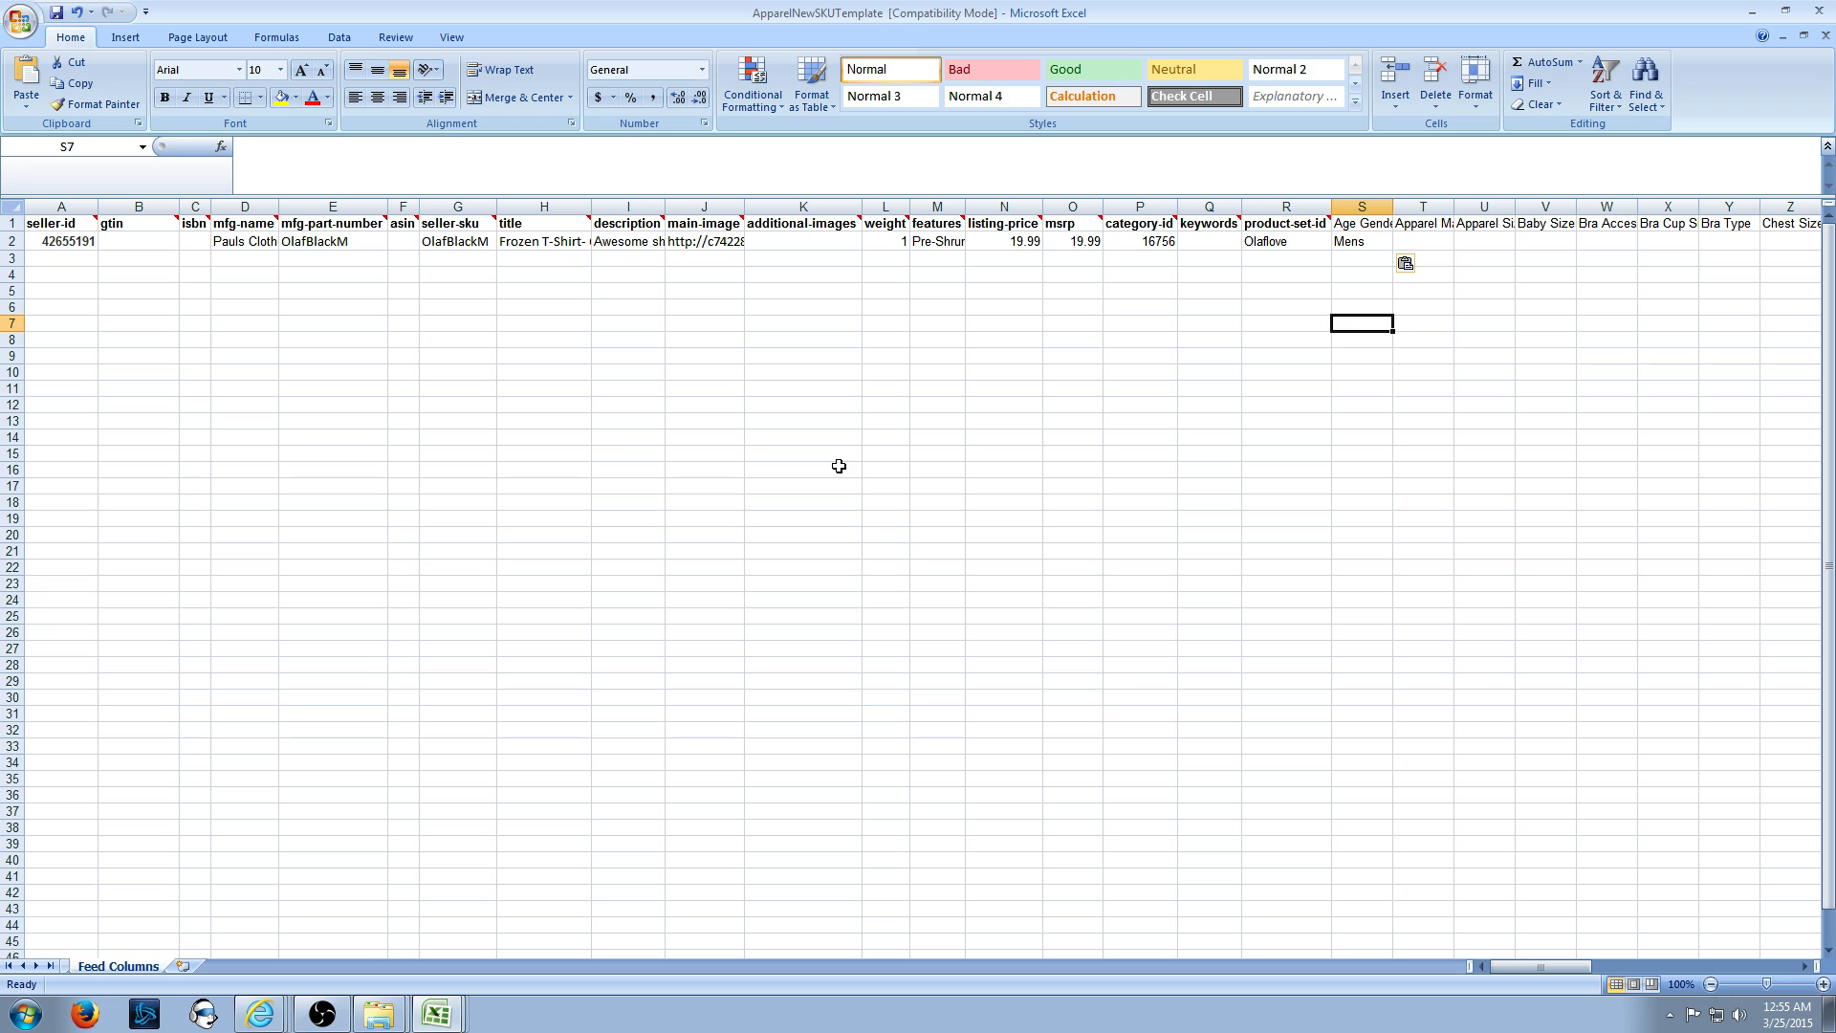
# - Save the workbook, continuing past the compatibility checker warning
pyautogui.hotkey('ctrl', 's')
pyautogui.click(990, 636)
pyautogui.click(55, 13)
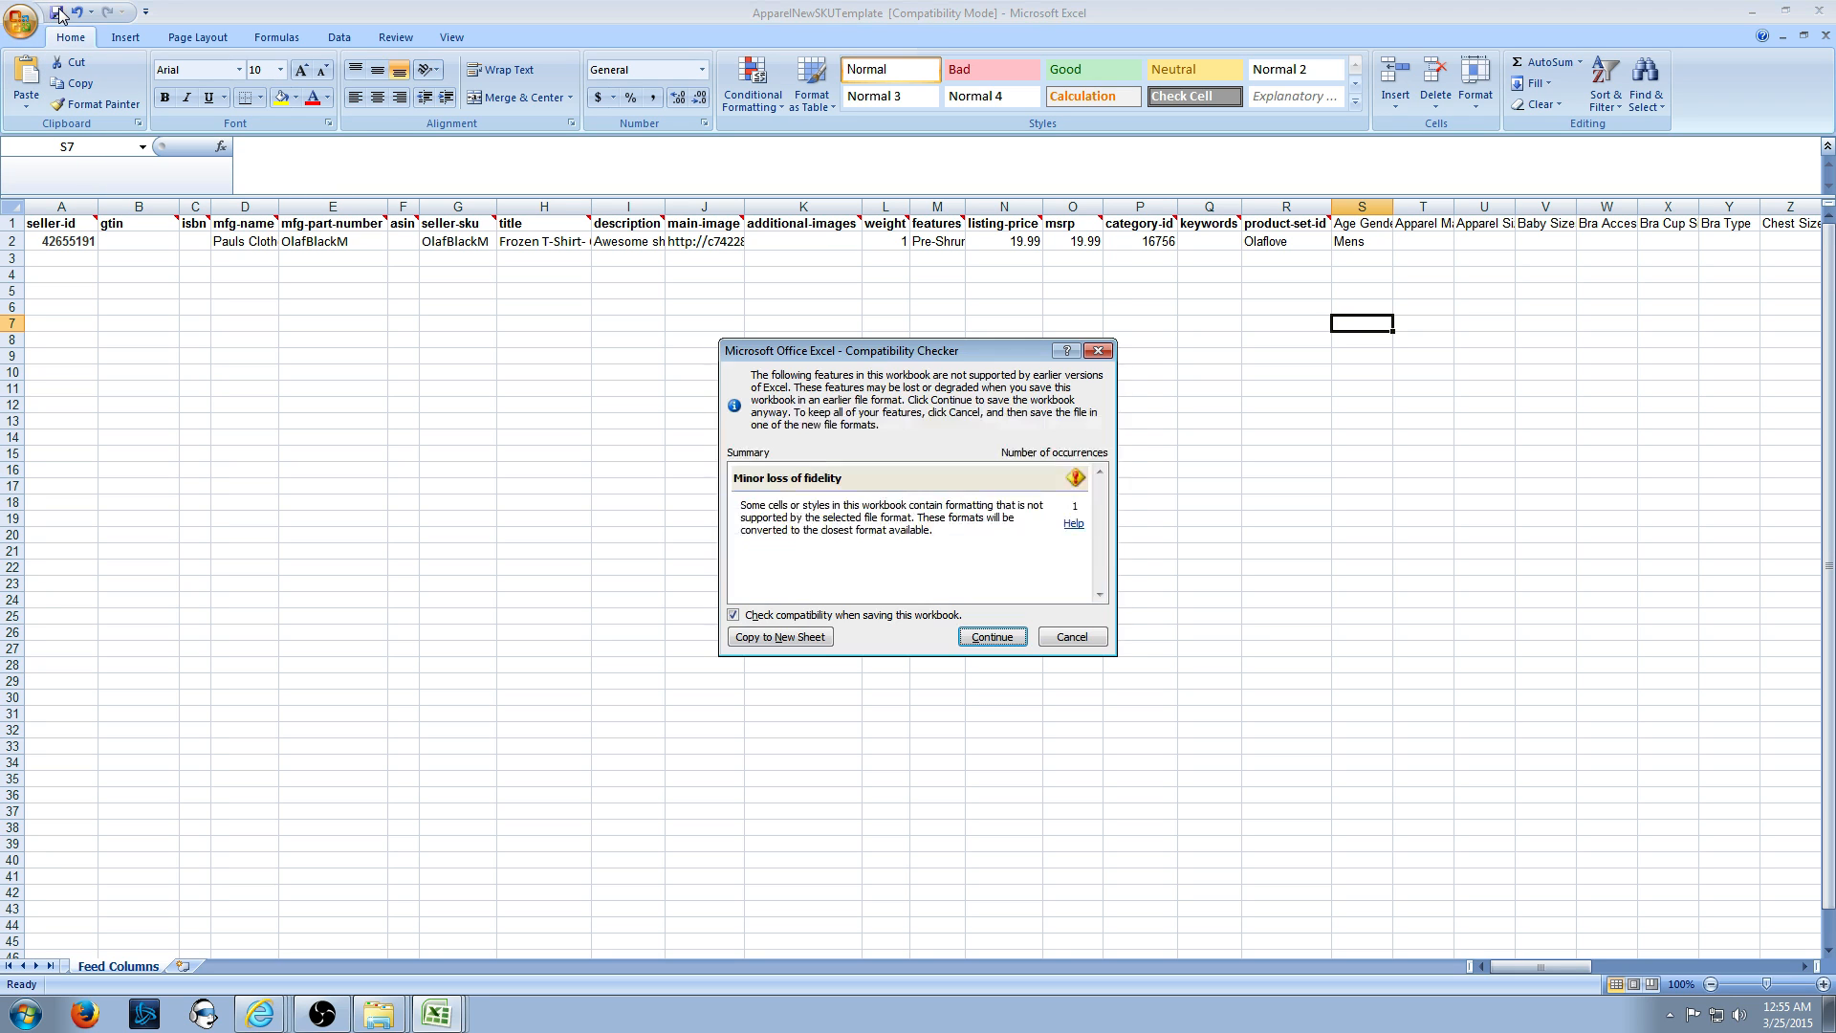
pyautogui.click(994, 639)
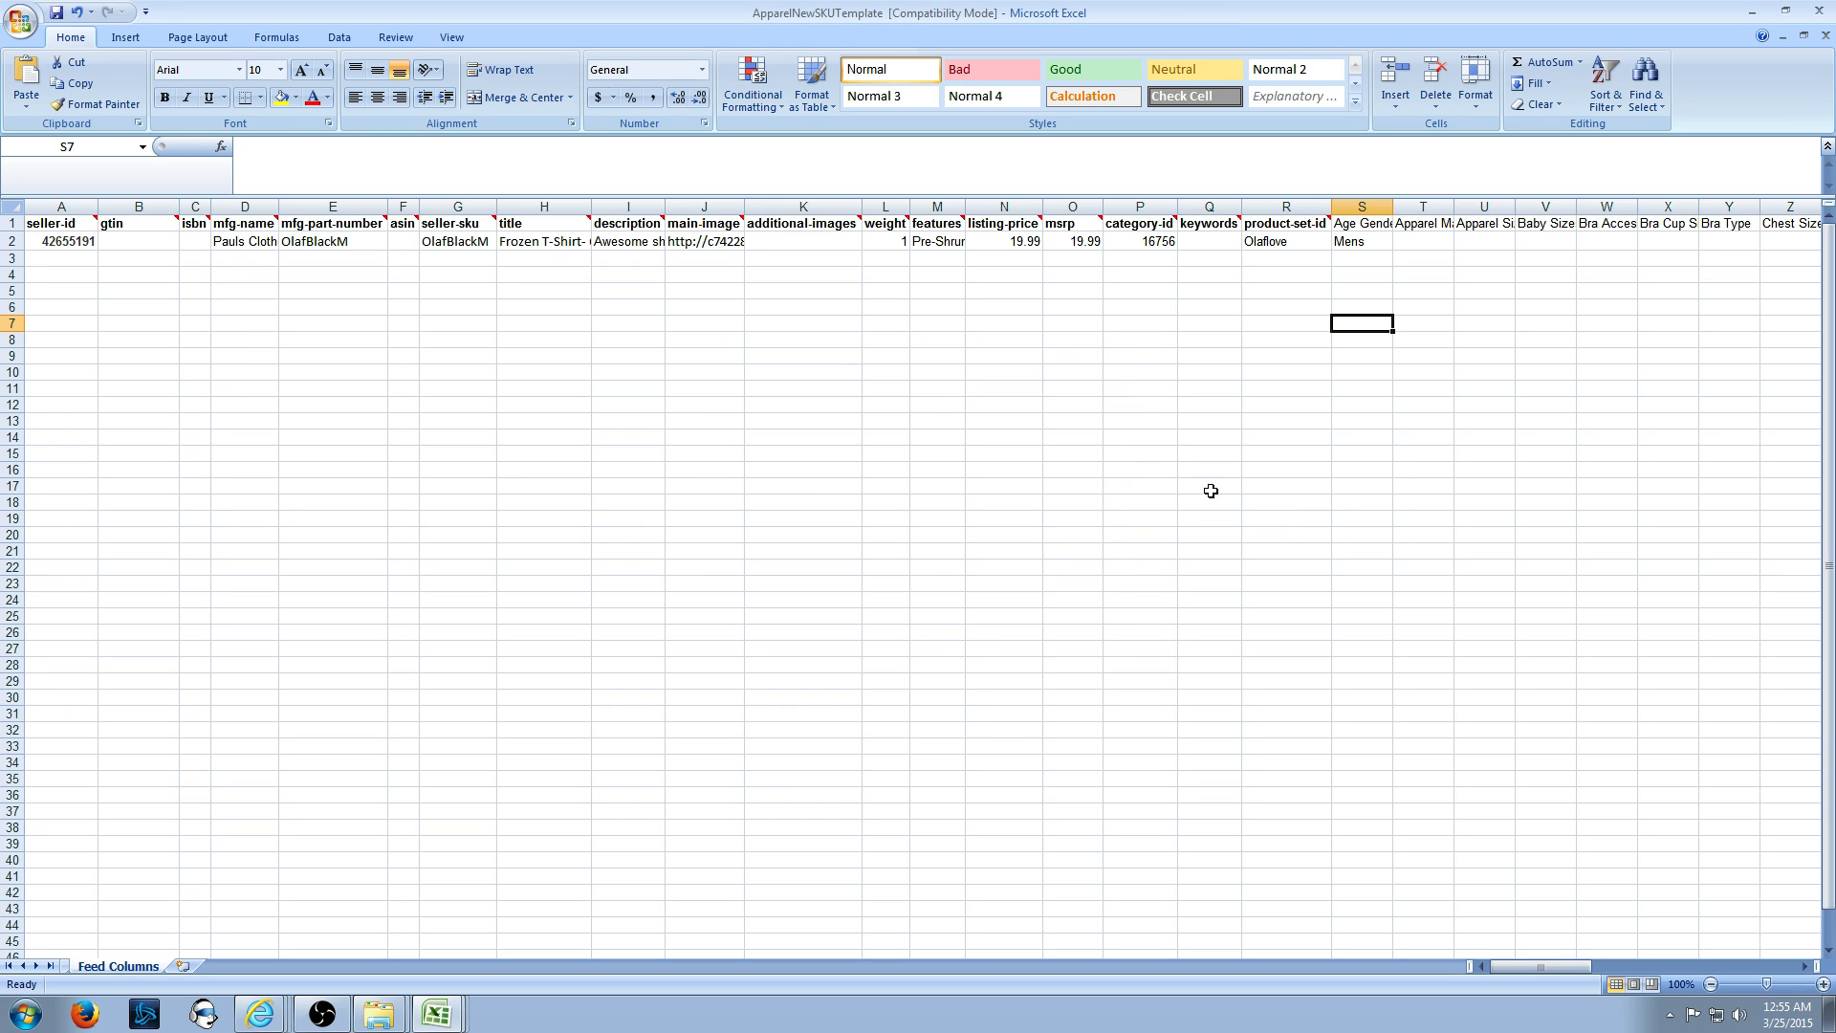
pyautogui.click(1443, 258)
pyautogui.hotkey('alt', 'Tab')
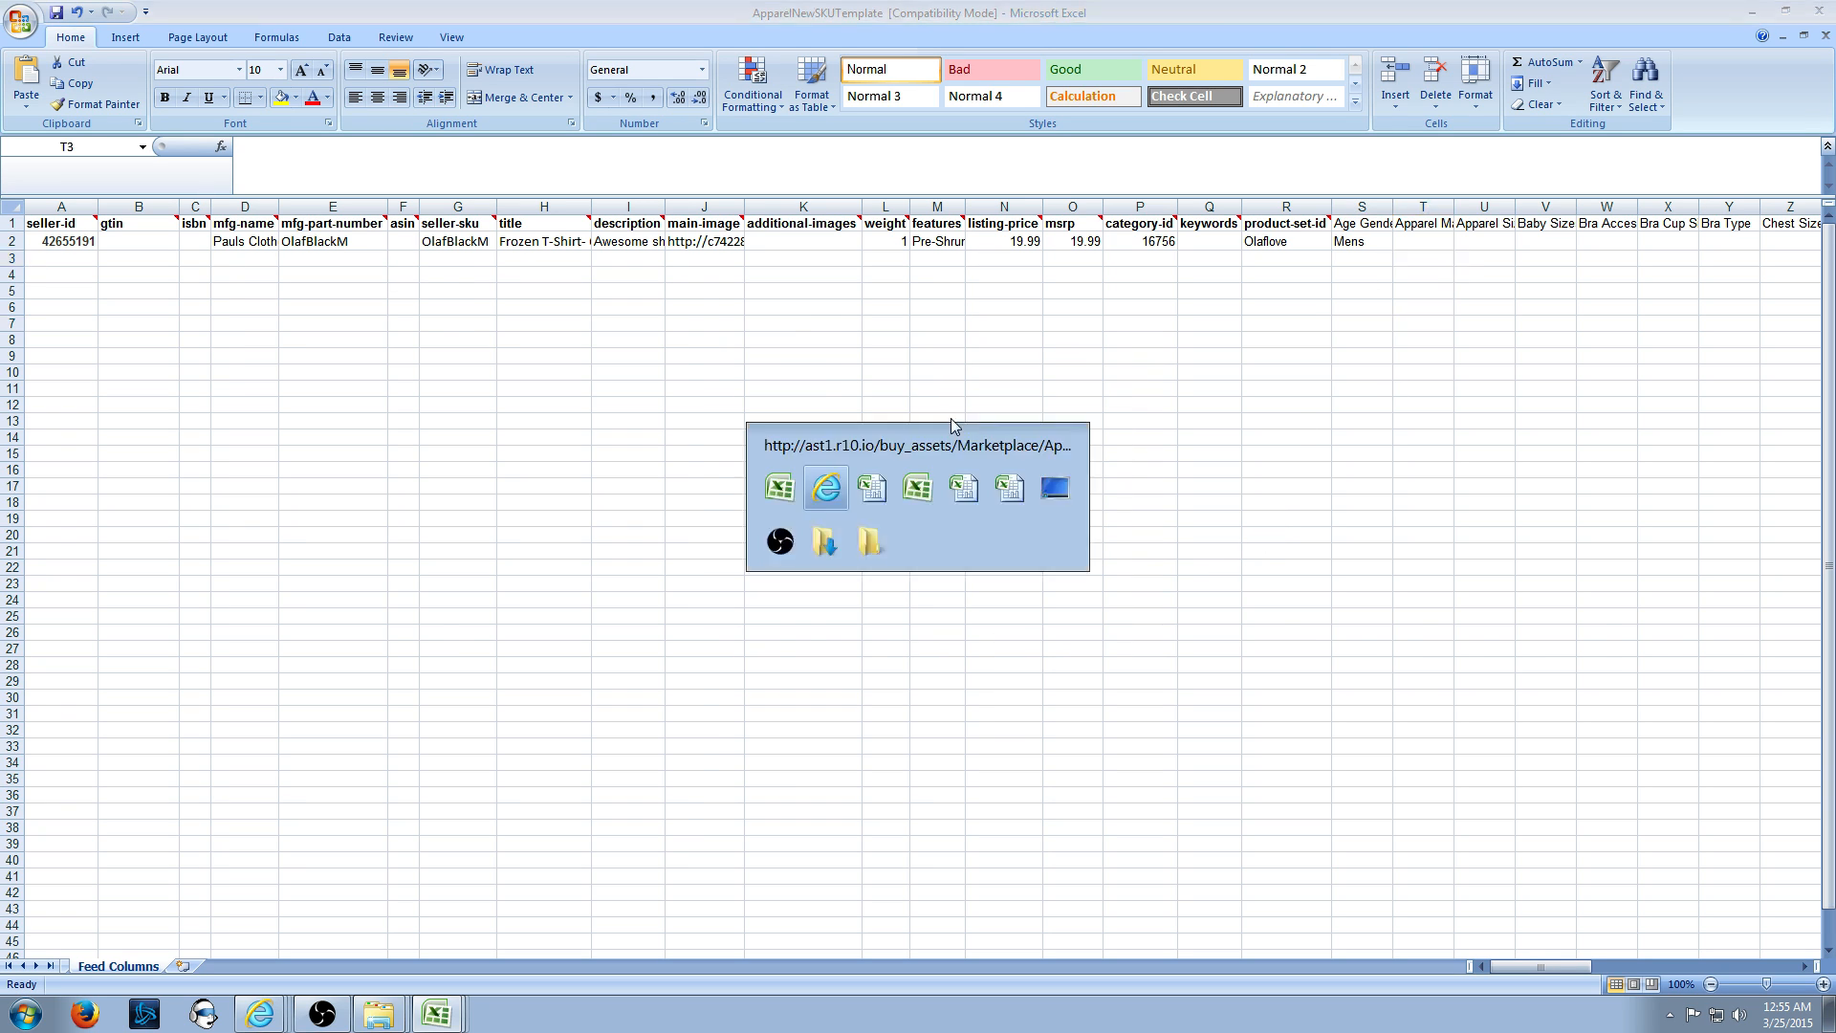
# - Highlight the Color attribute in the Shirts & Tops category row
pyautogui.click(872, 40)
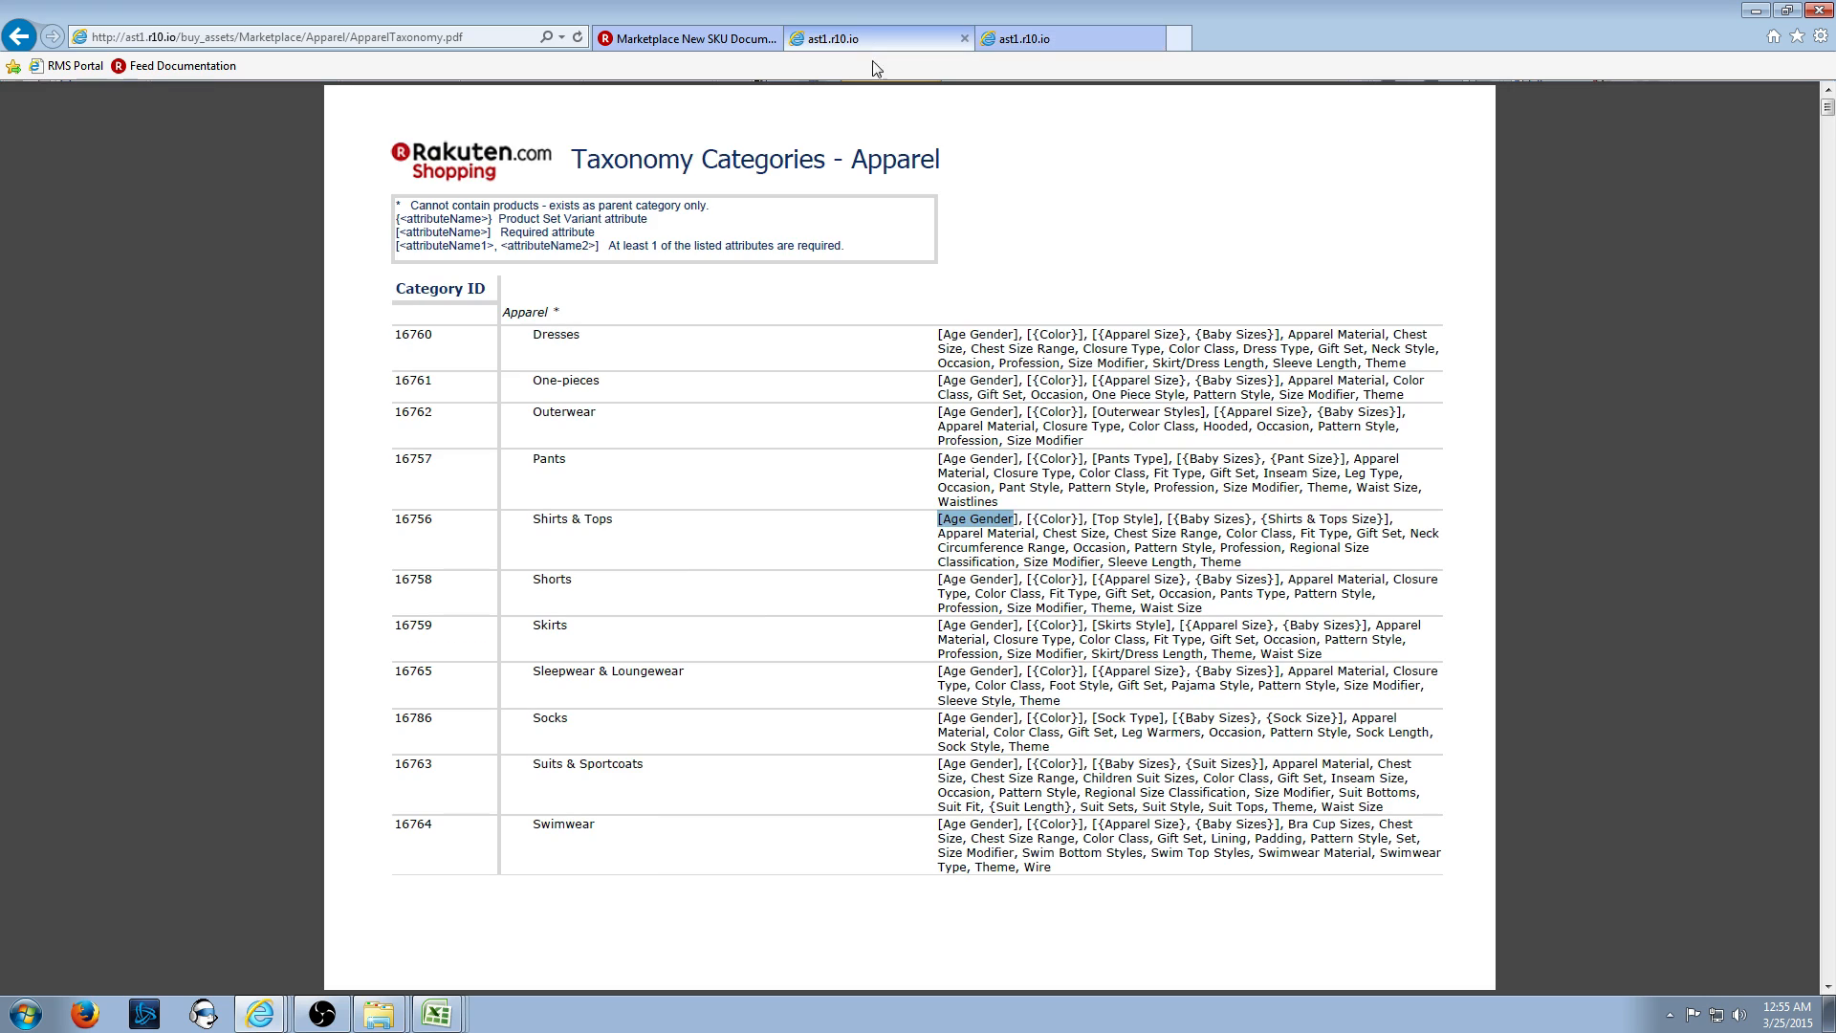
pyautogui.moveTo(1026, 518); pyautogui.dragTo(1079, 524)
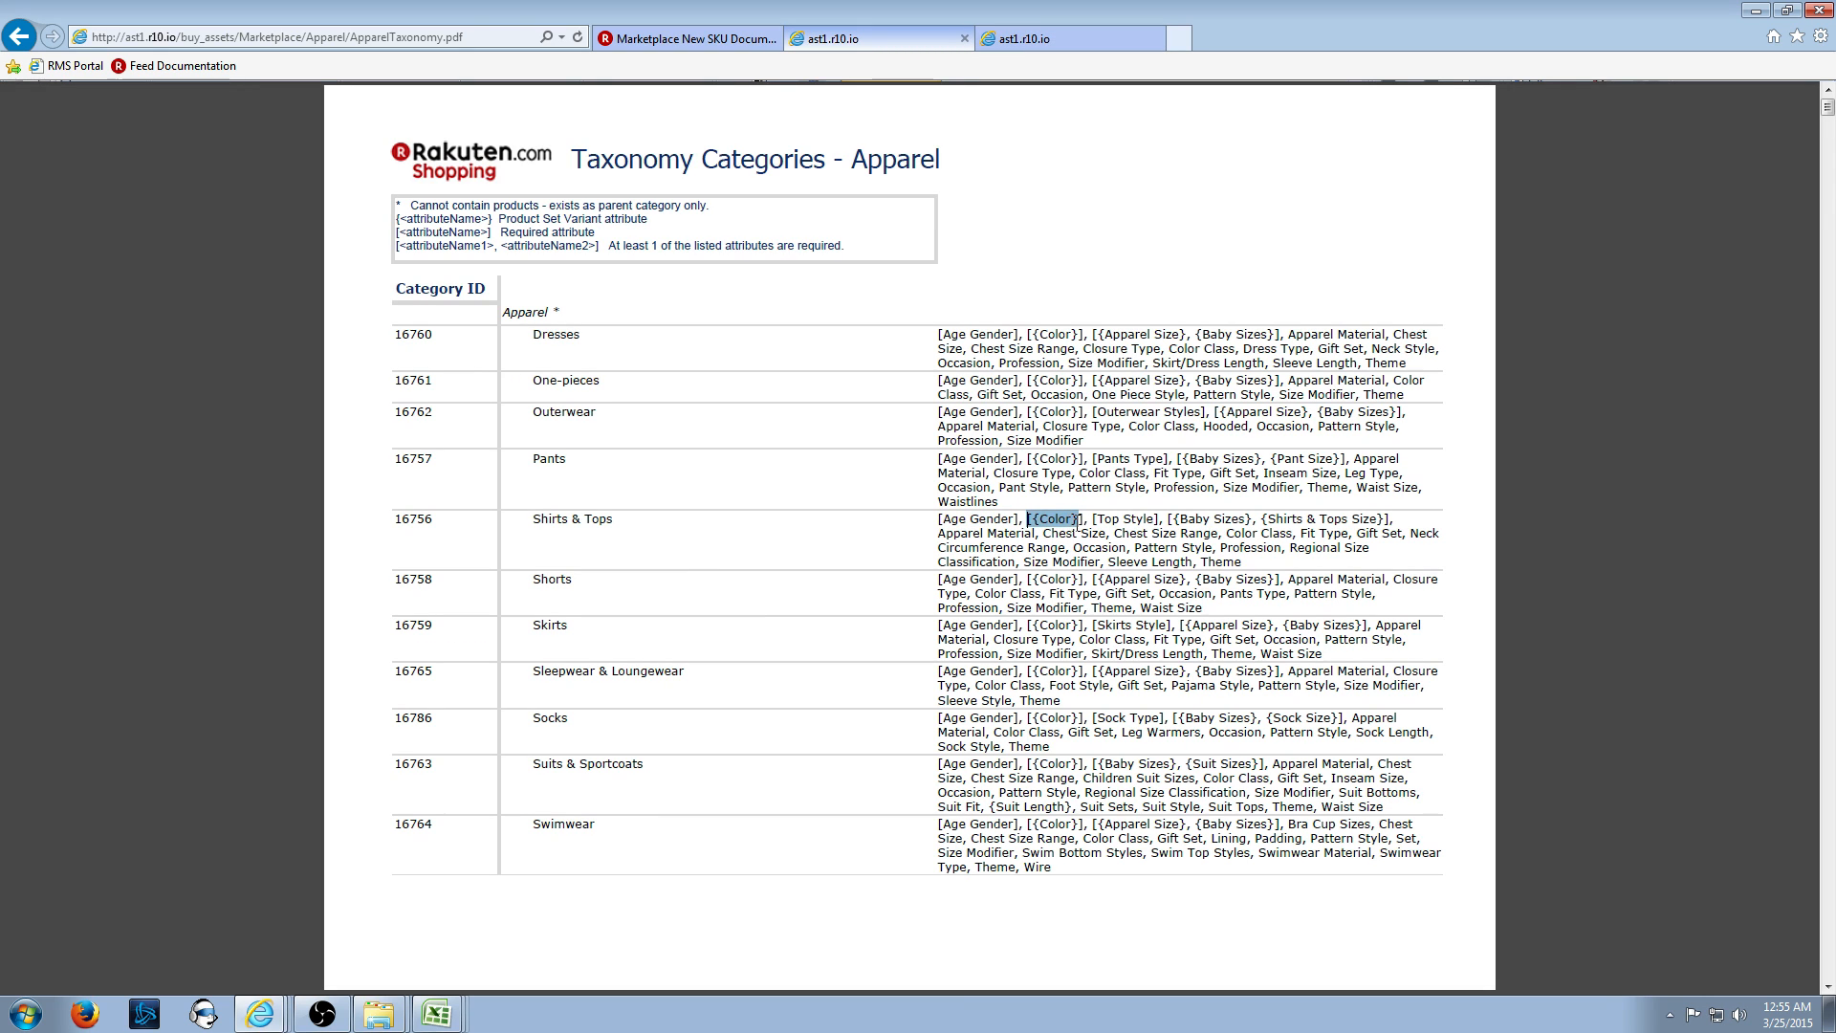
pyautogui.click(1045, 527)
pyautogui.moveTo(1036, 520); pyautogui.dragTo(1078, 526)
# - Find the Color rule 'Enter any String value.' in the attribute lists, then return to Excel
pyautogui.click(1094, 27)
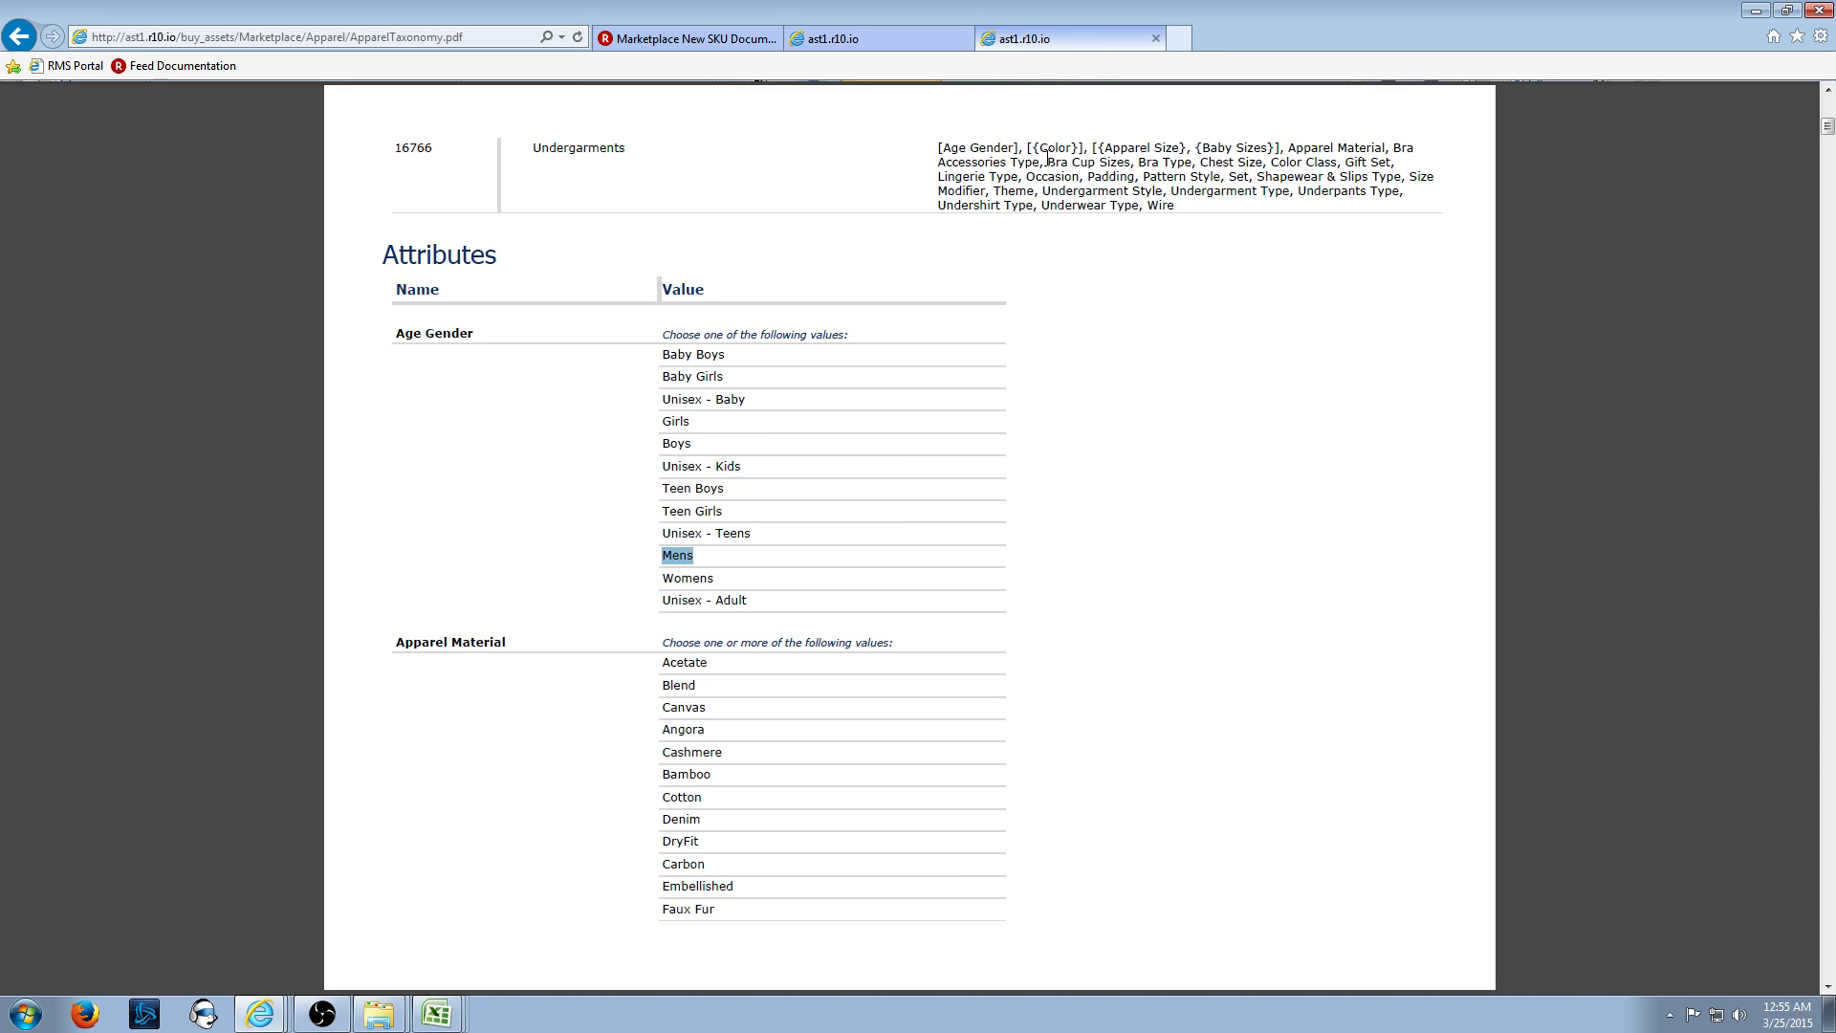
pyautogui.scroll(-15, 878, 554)
pyautogui.scroll(10, 678, 662)
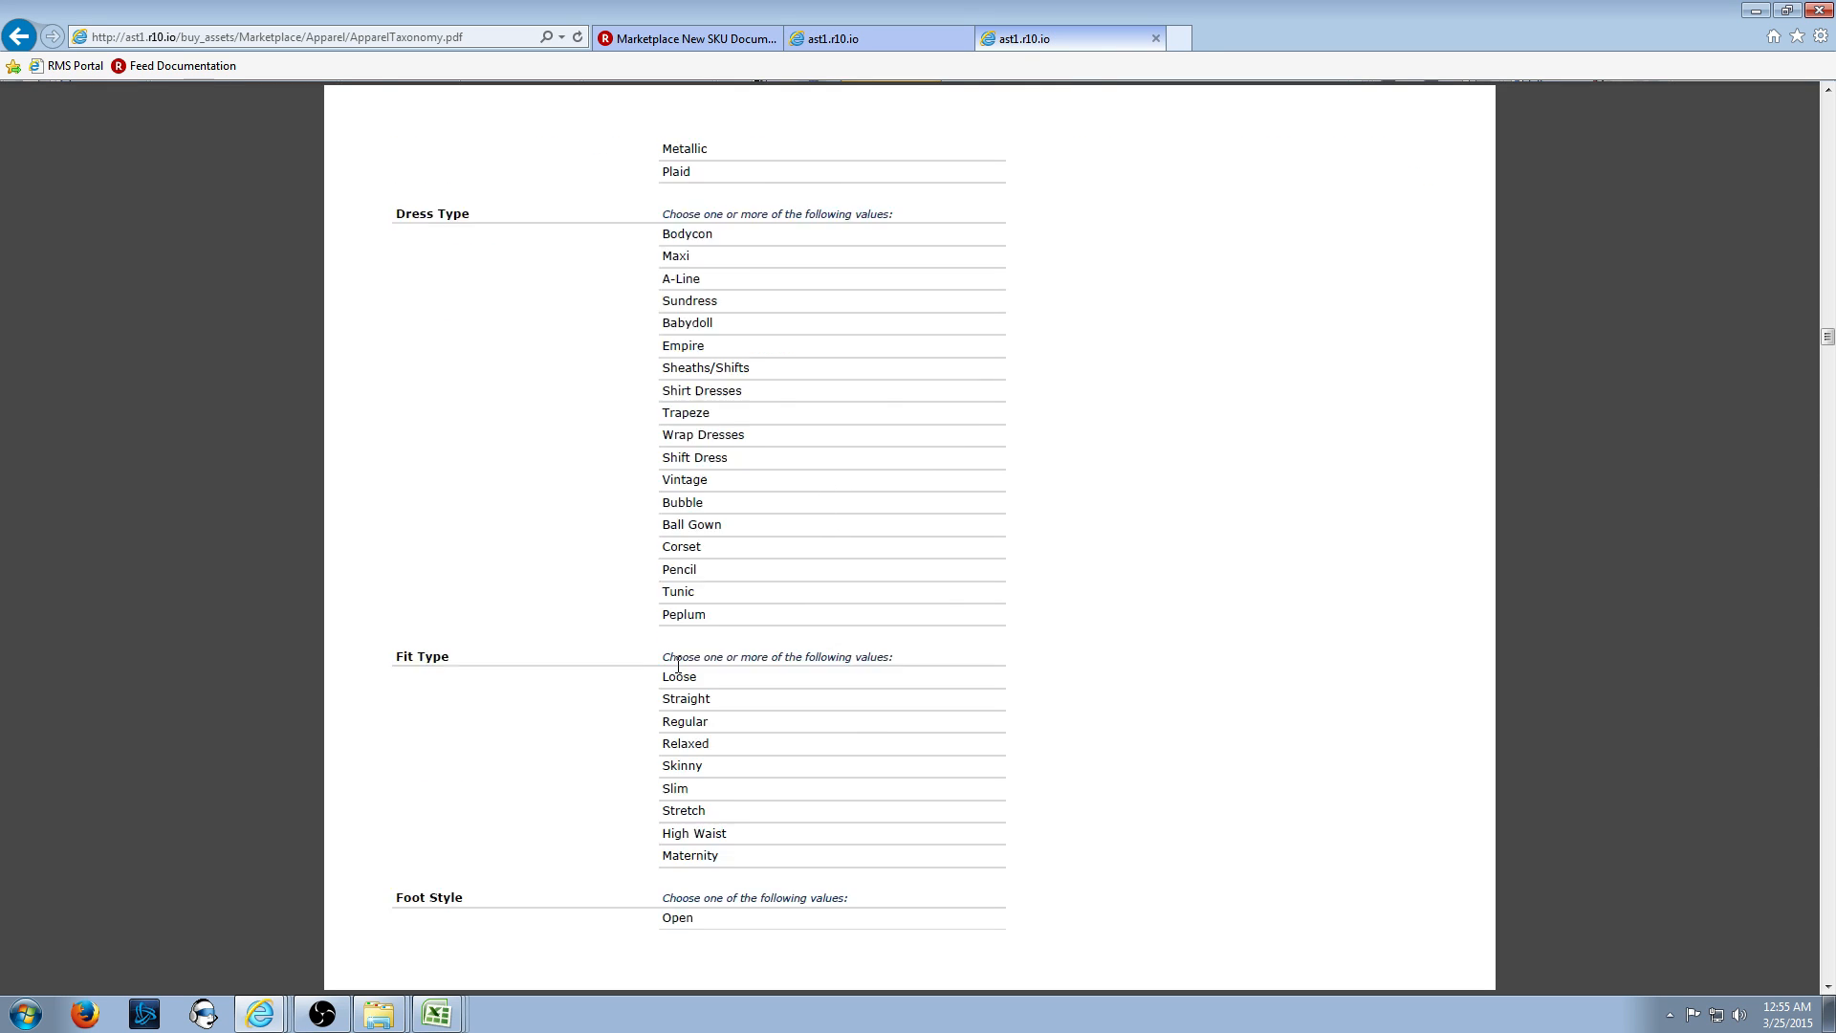
pyautogui.scroll(-8, 681, 661)
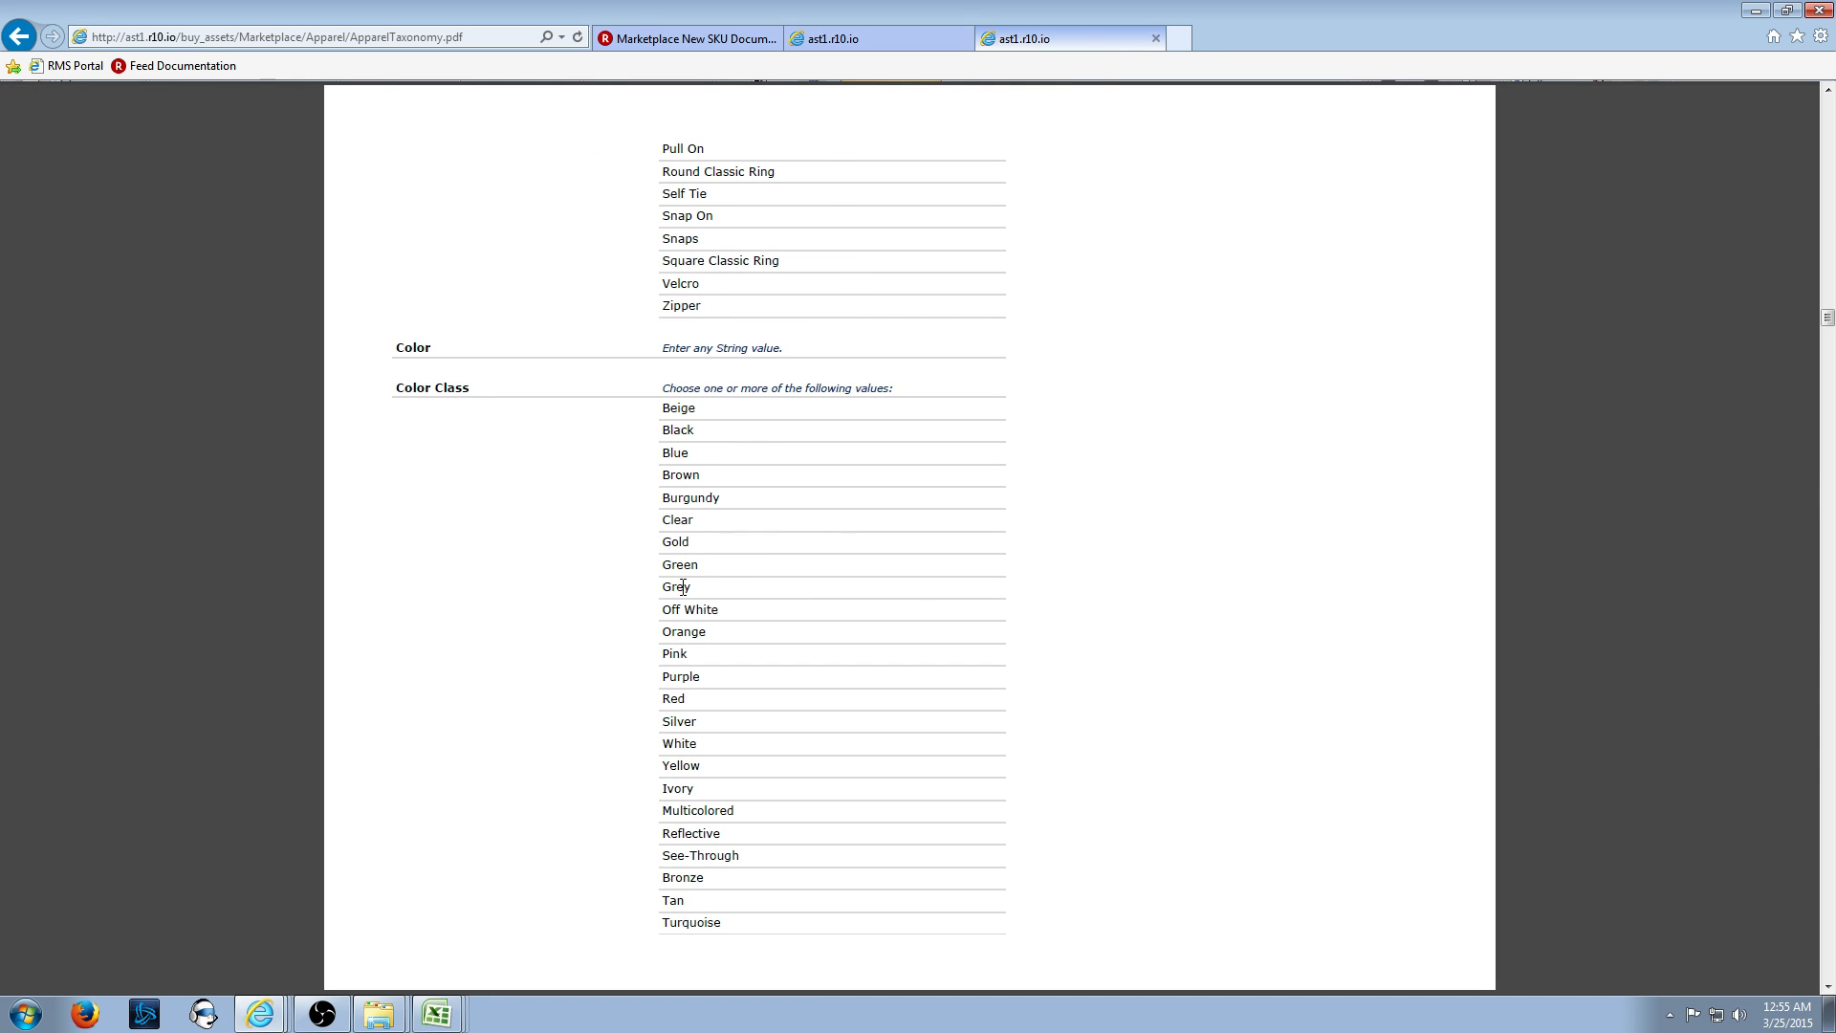
pyautogui.moveTo(785, 353); pyautogui.dragTo(678, 352)
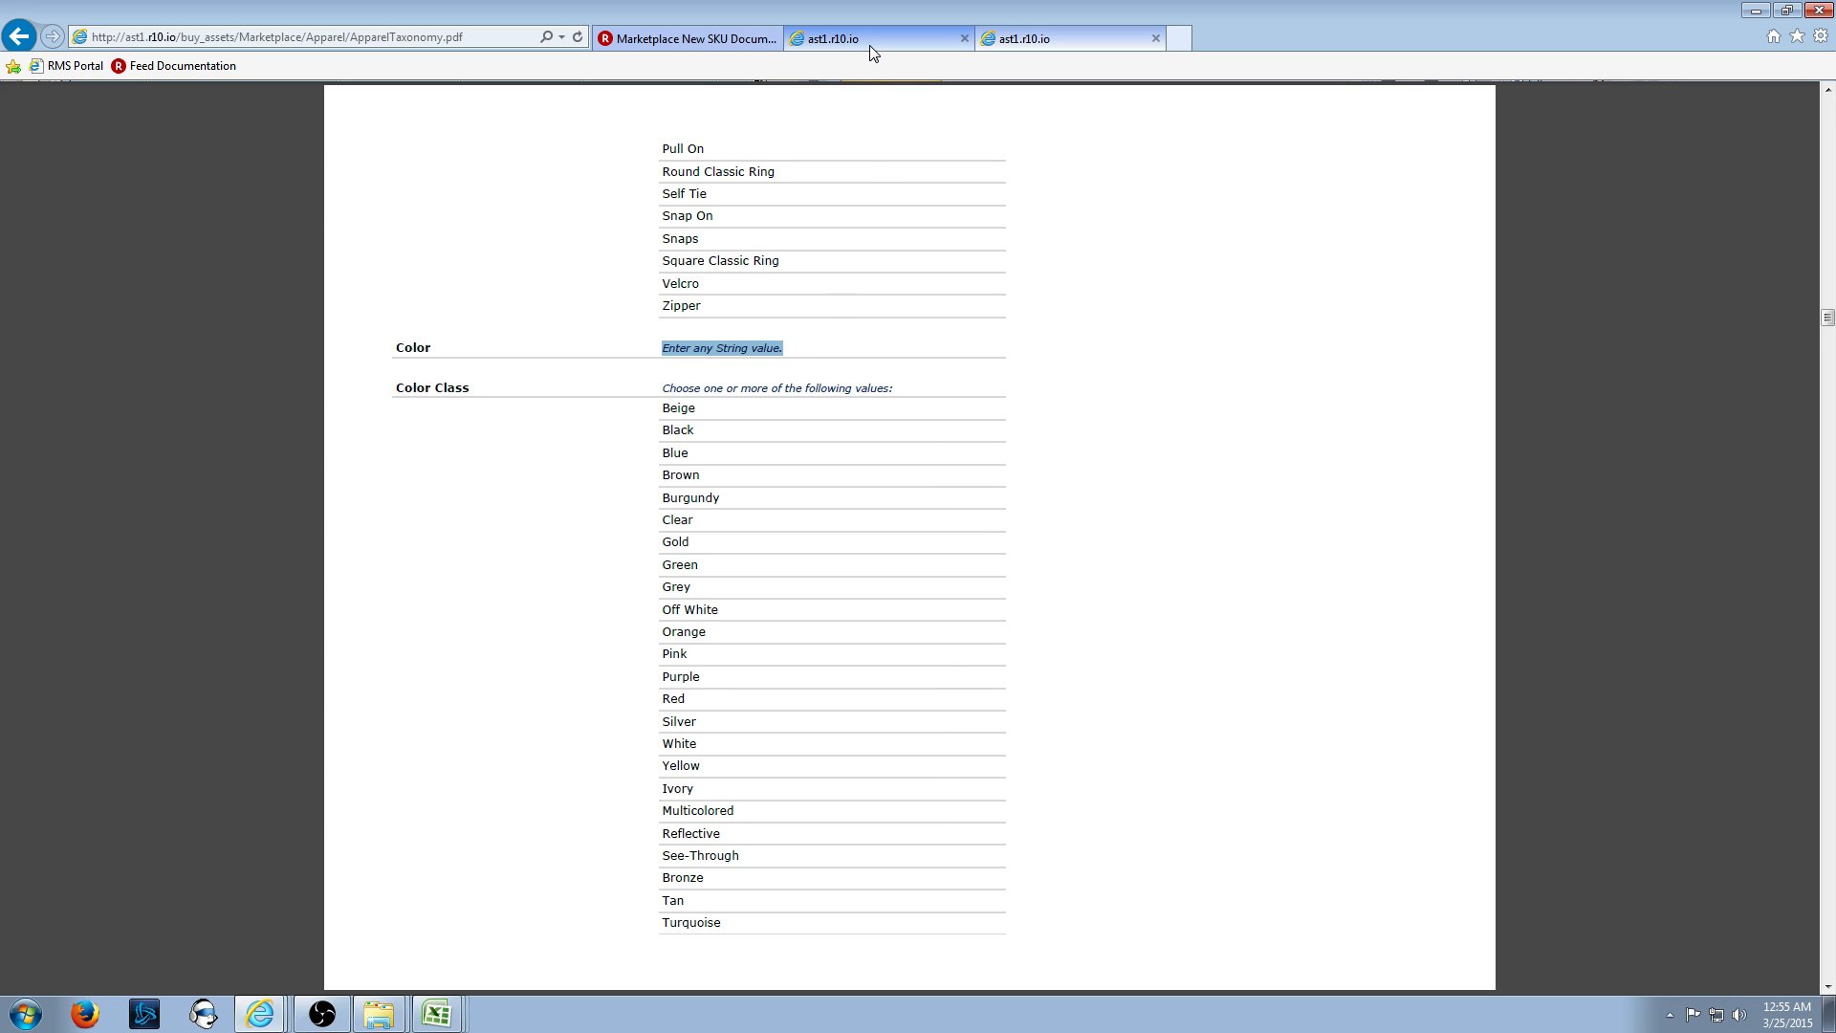
pyautogui.click(841, 38)
pyautogui.click(1045, 37)
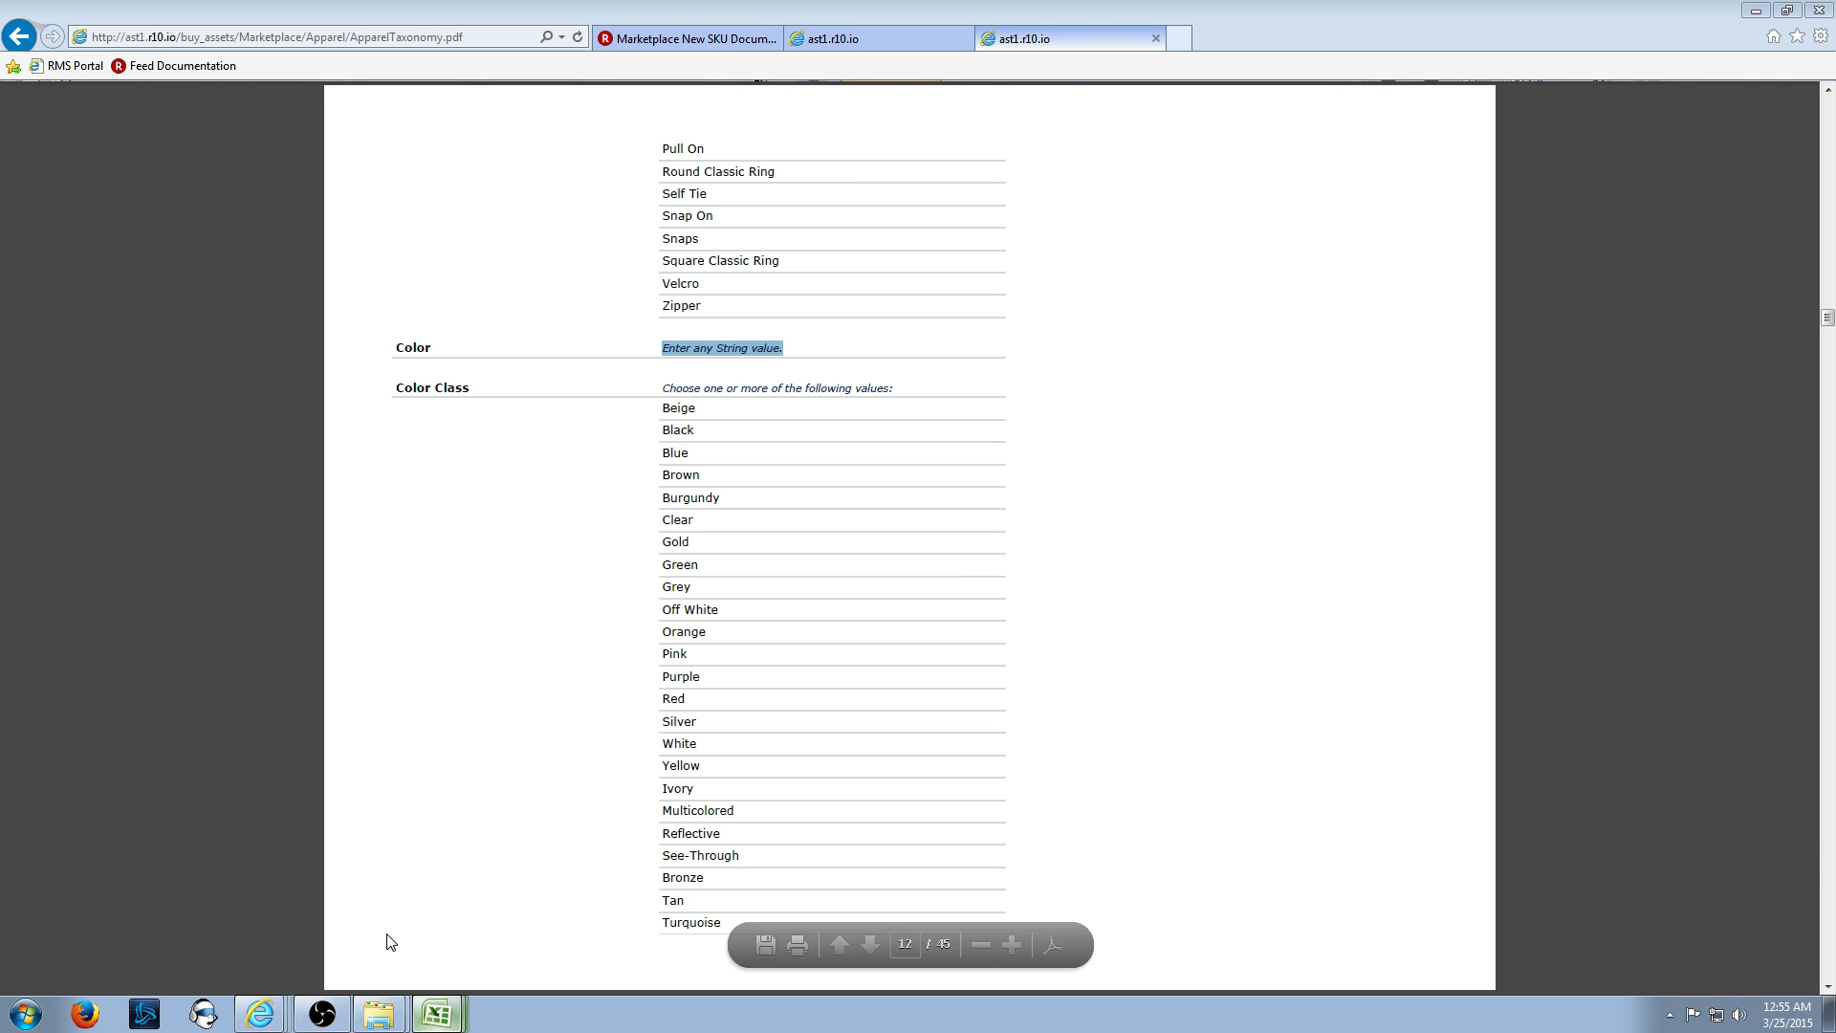
pyautogui.click(437, 1014)
pyautogui.click(1442, 239)
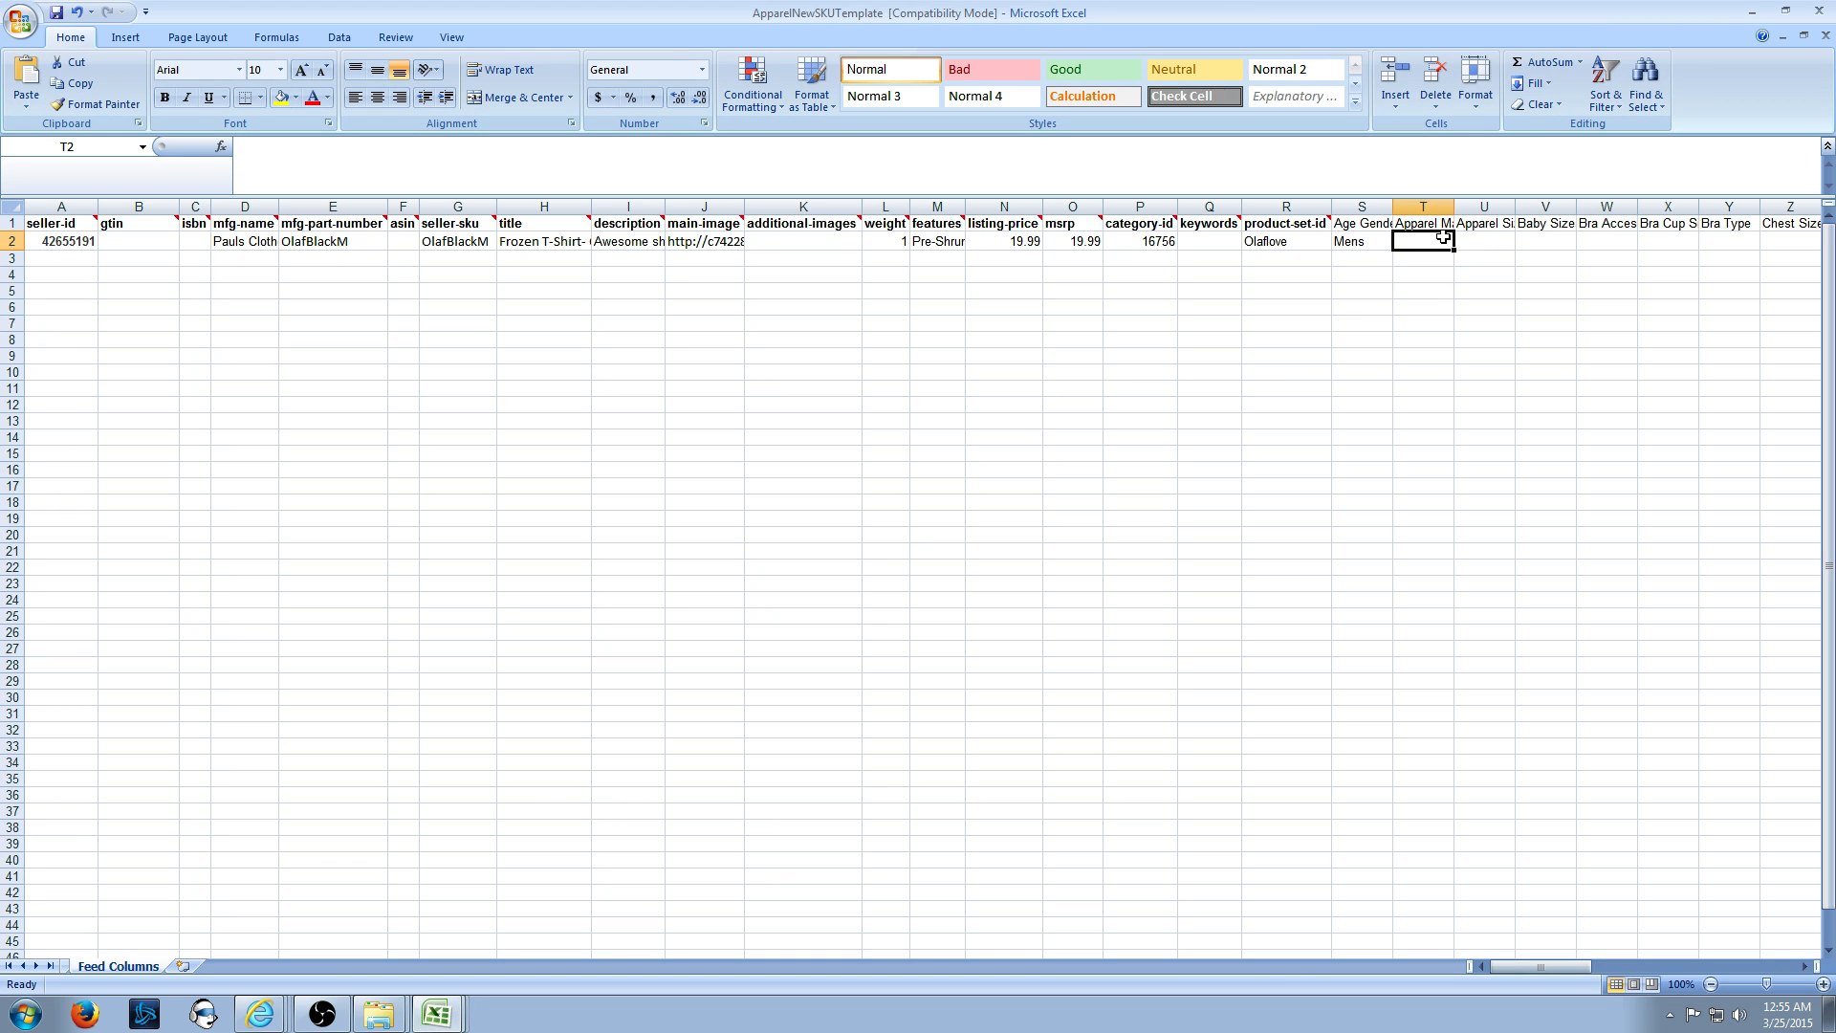
# - Enter Black in the Color cell AD2 of row 2
pyautogui.press('Up')
pyautogui.press('Right')
pyautogui.press('Right')
pyautogui.press('Right')
pyautogui.press('Right')
pyautogui.press('Right')
pyautogui.press('Right')
pyautogui.press('Right')
pyautogui.press('Right')
pyautogui.press('Right')
pyautogui.press('Right')
pyautogui.press('Right')
pyautogui.press('Right')
pyautogui.press('Left')
pyautogui.press('Left')
pyautogui.press('Left')
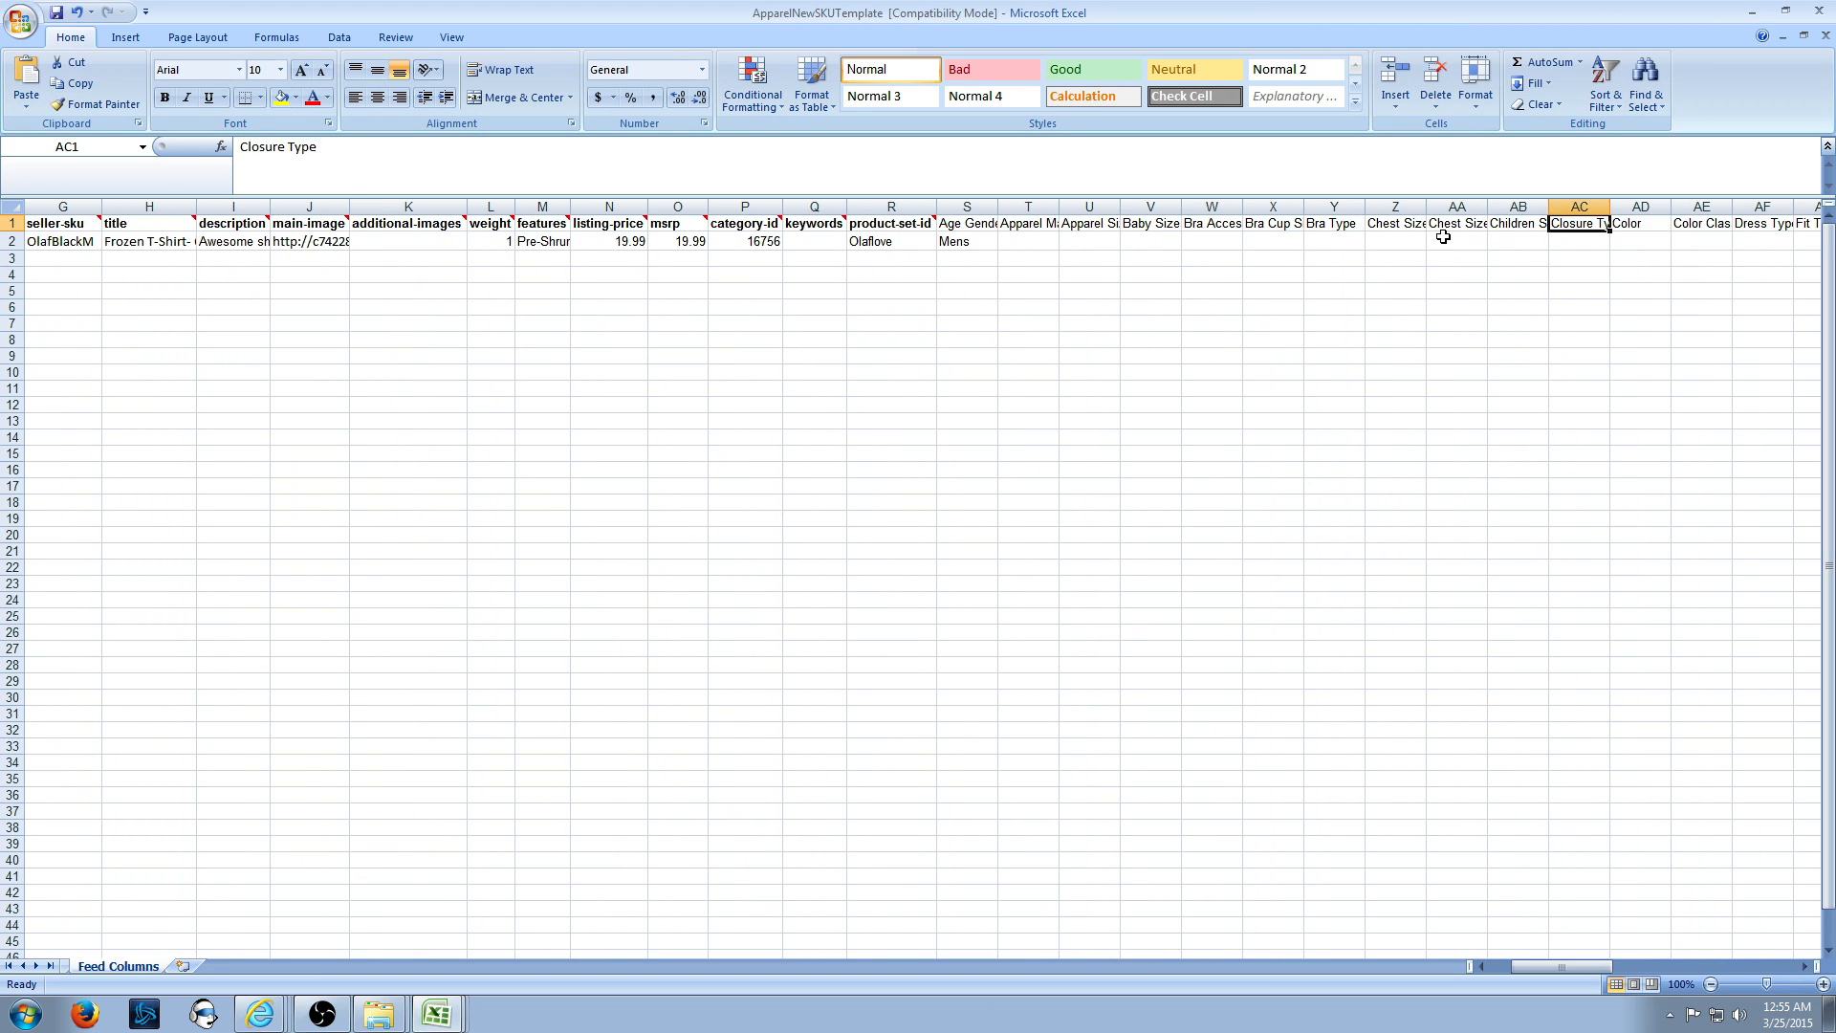
pyautogui.press('Left')
pyautogui.press('Right')
pyautogui.press('Right')
pyautogui.press('Down')
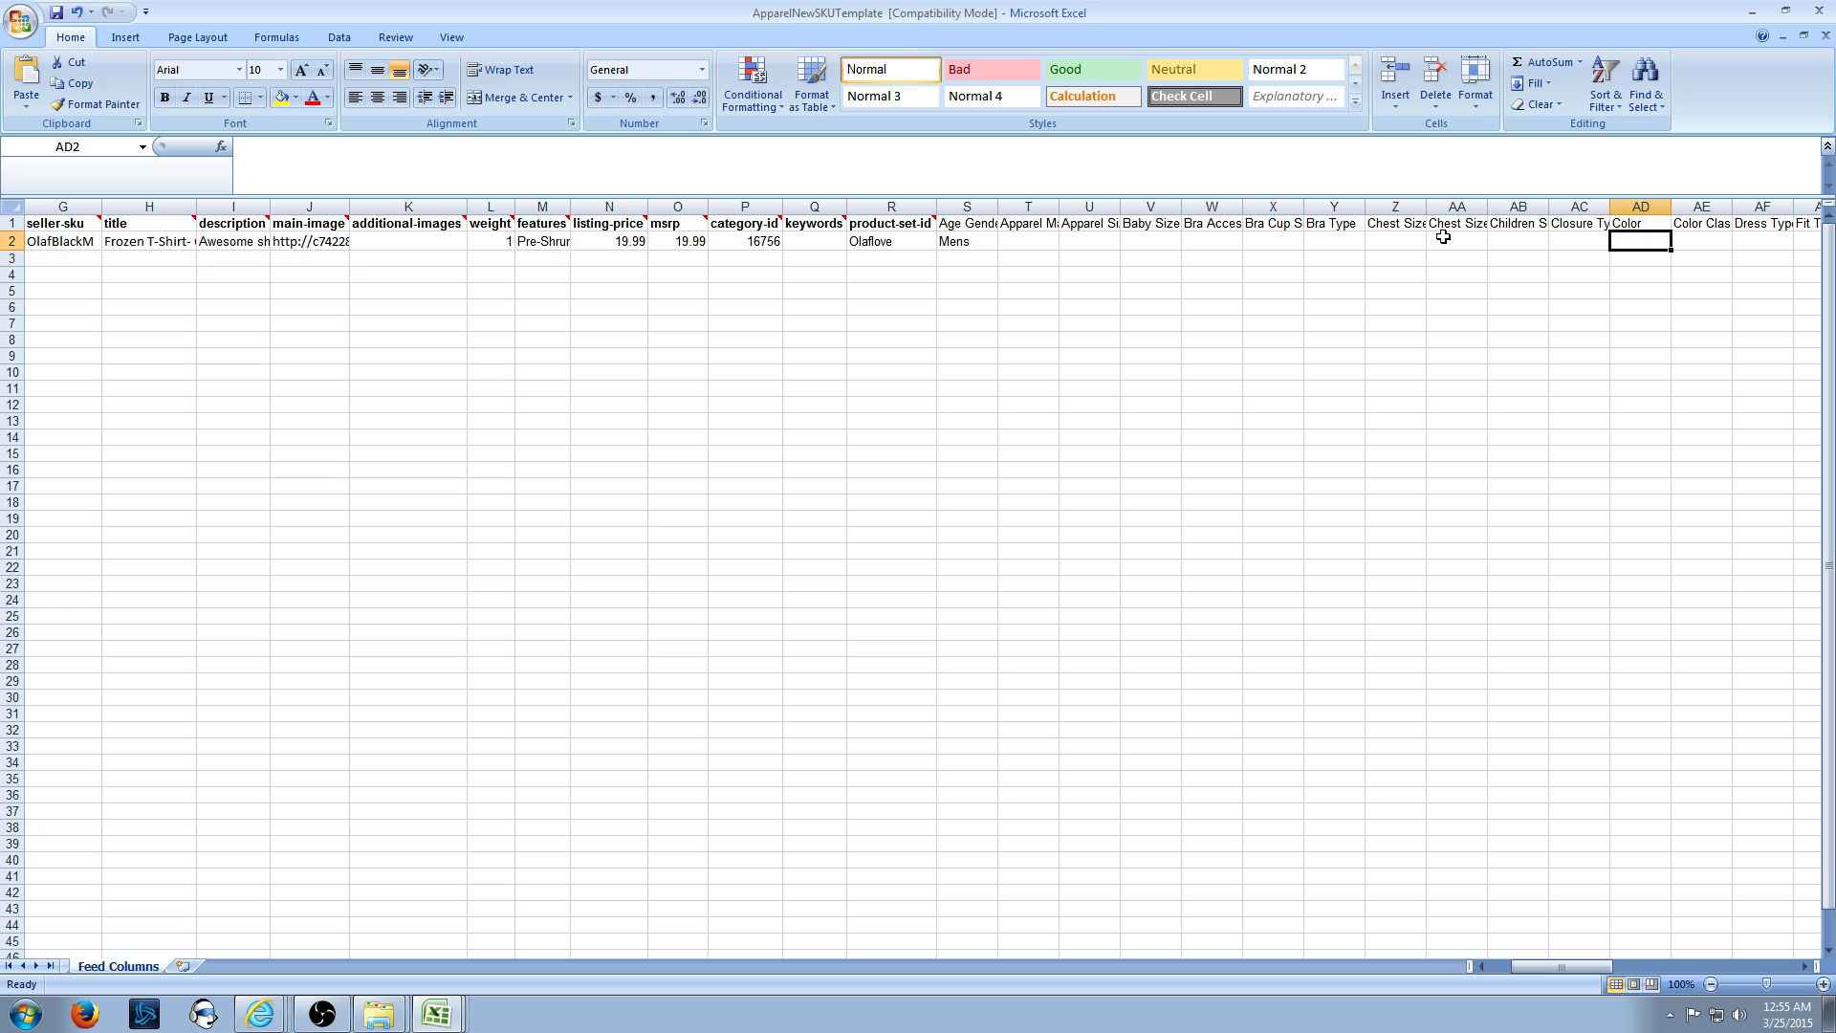
pyautogui.write('Black')
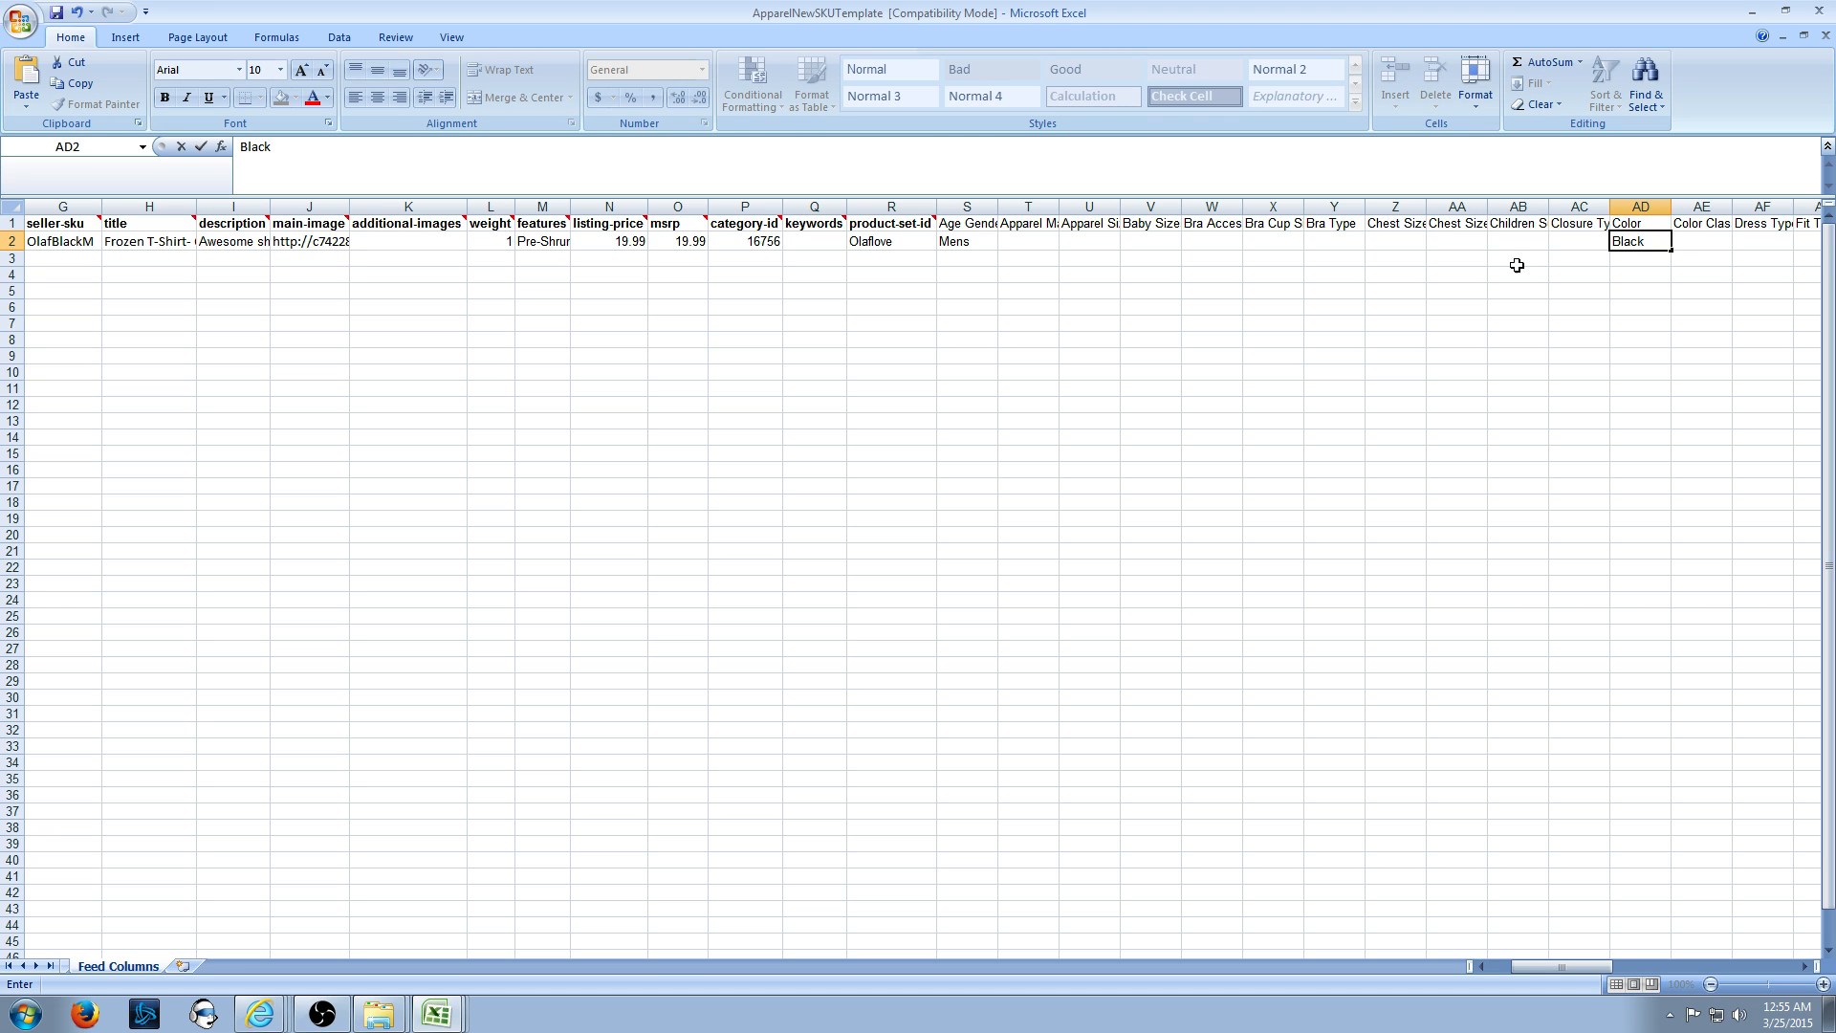
pyautogui.hotkey('alt', 'Tab')
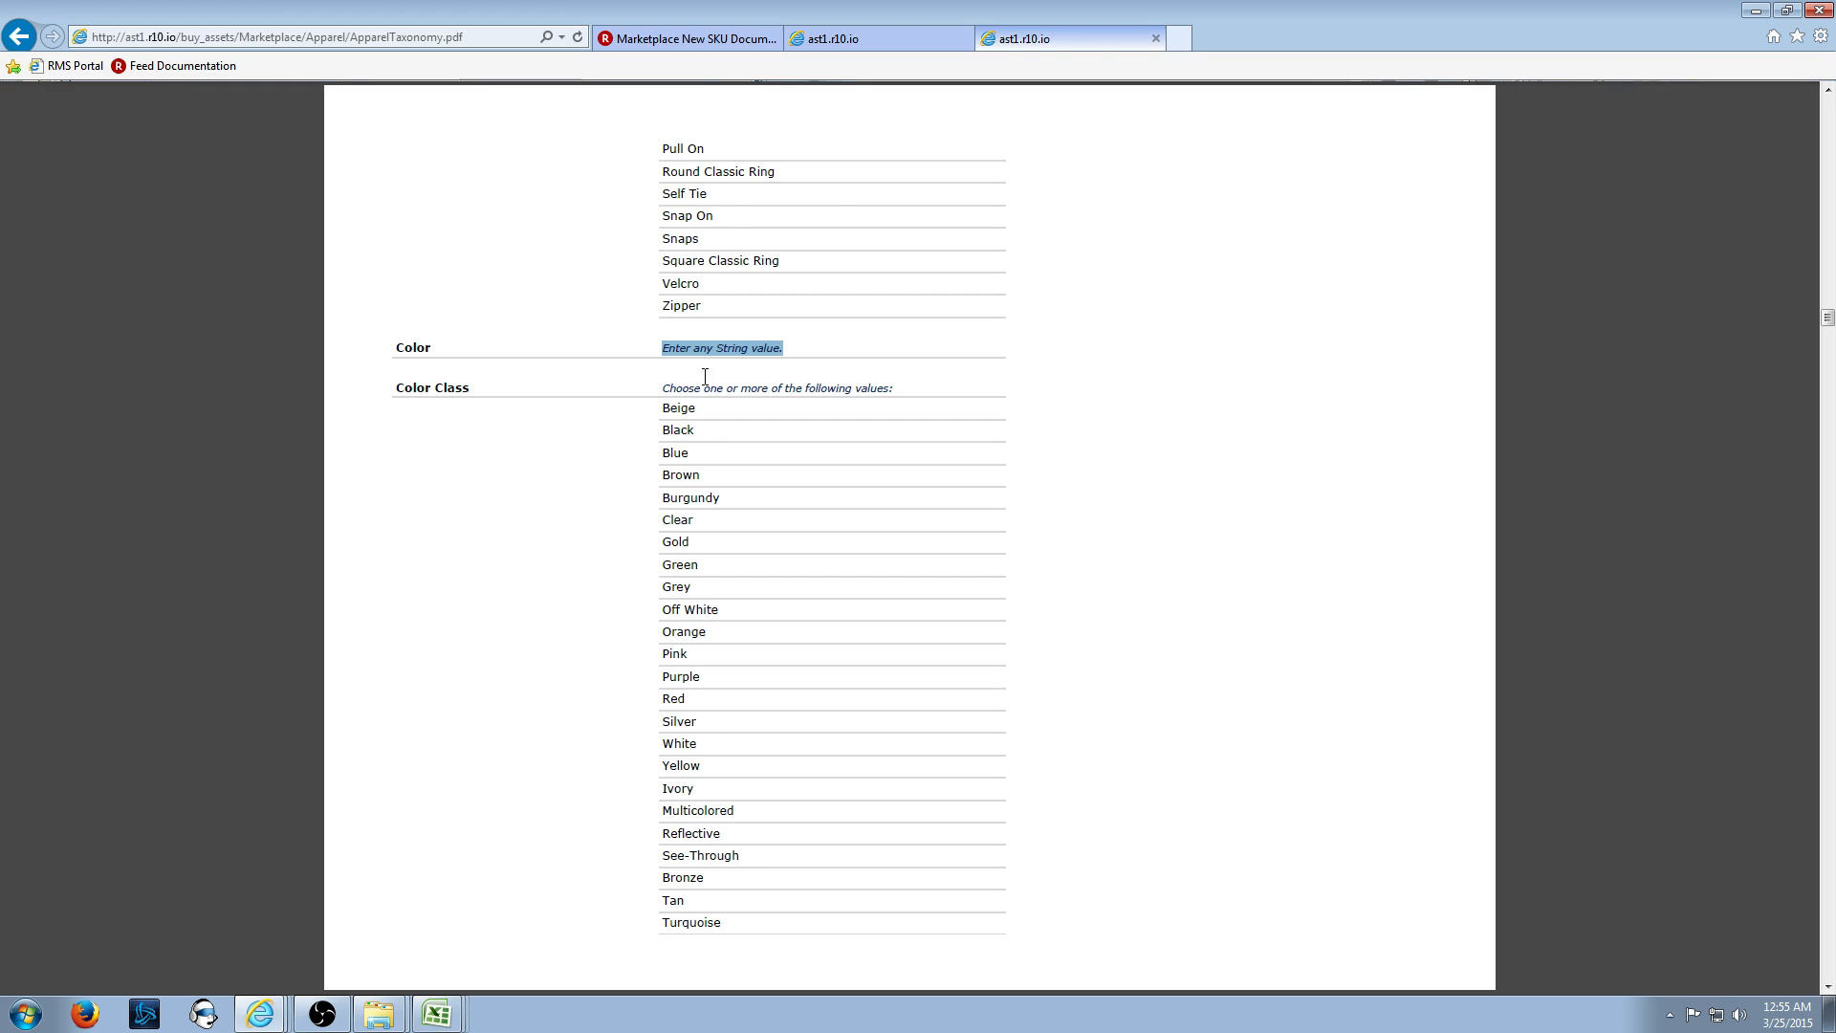
# - Mark Top Style in the Shirts & Tops row and scroll the value lists to Top Style
pyautogui.click(890, 38)
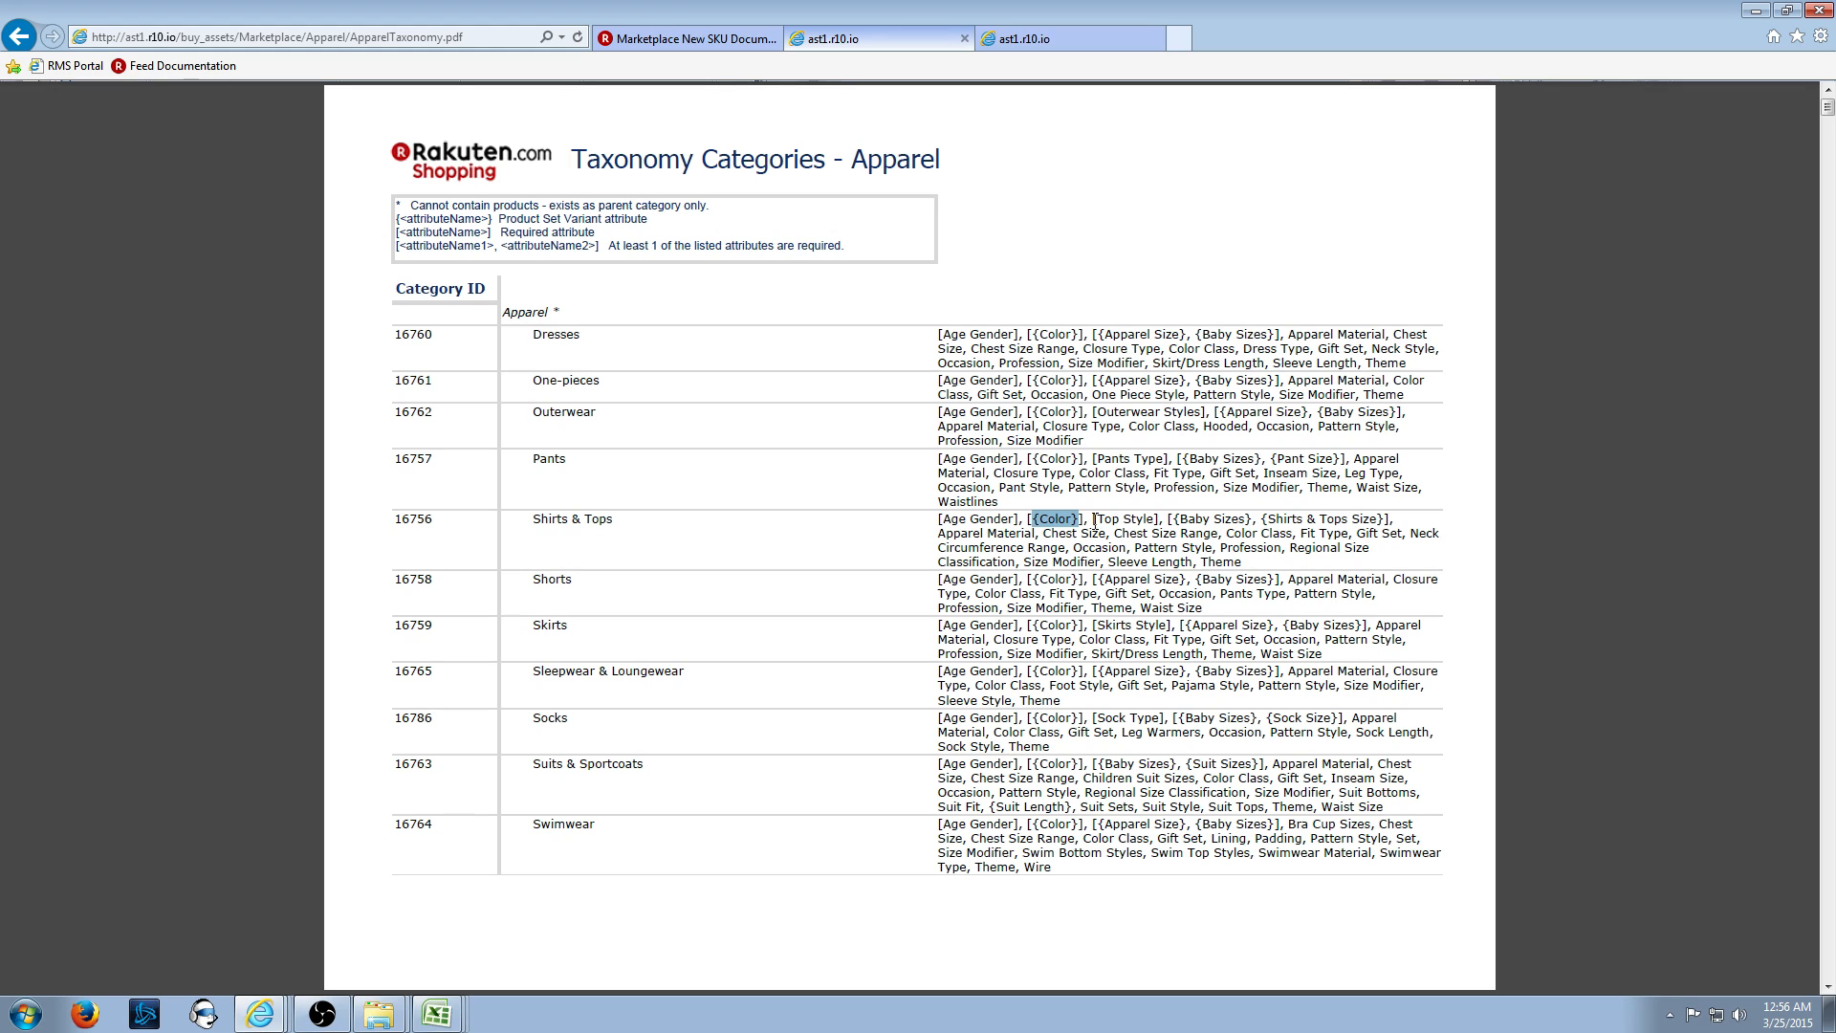
pyautogui.moveTo(1093, 521); pyautogui.dragTo(1157, 522)
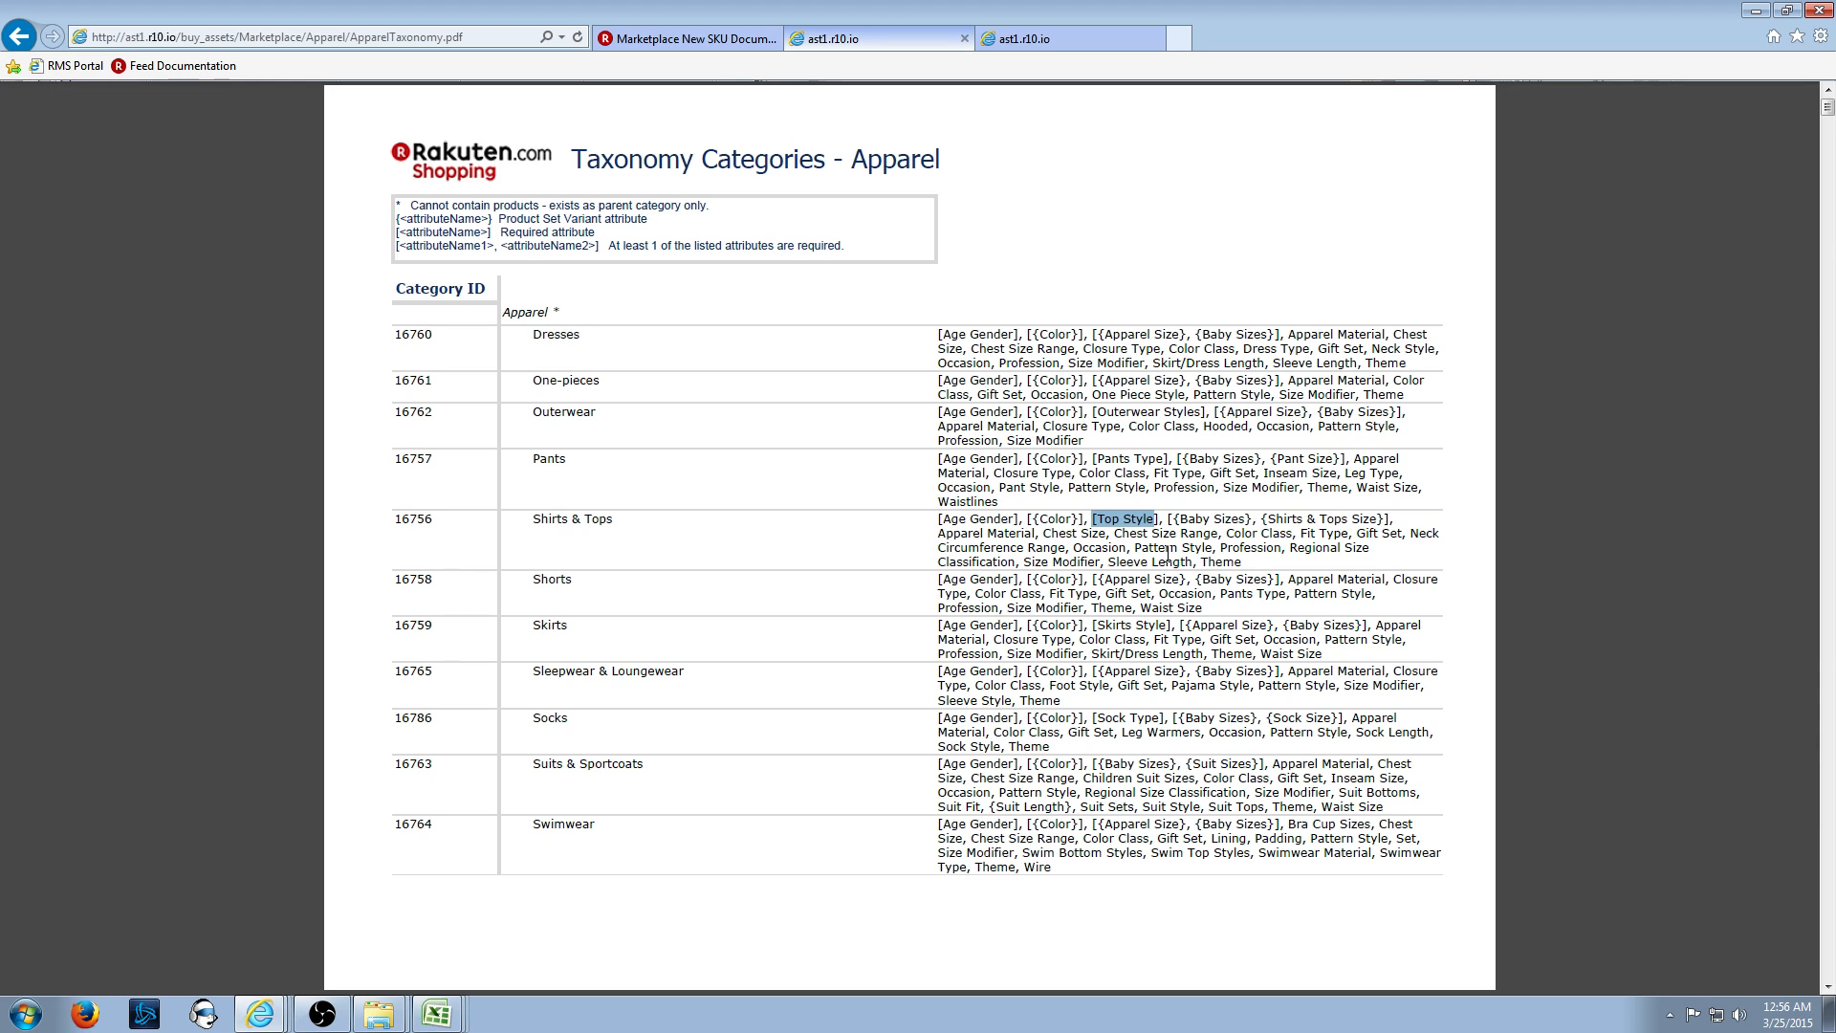
pyautogui.click(1023, 46)
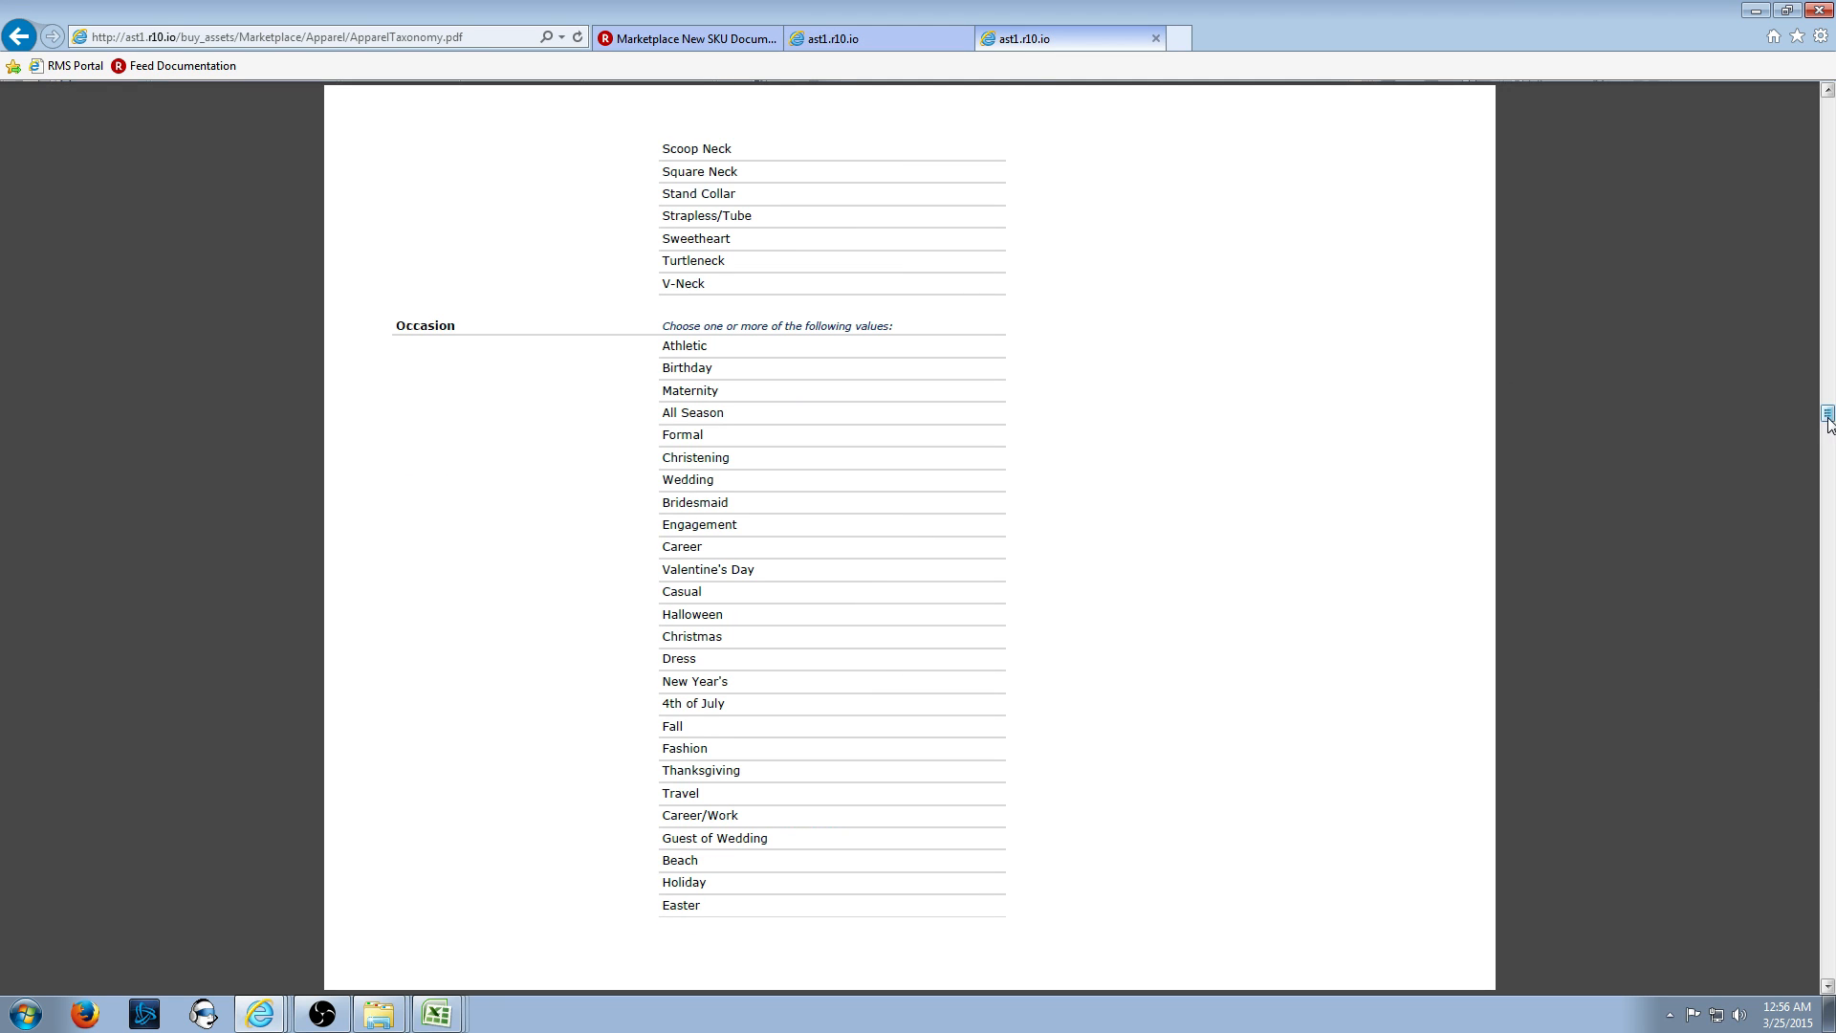
pyautogui.moveTo(1827, 414); pyautogui.dragTo(1830, 495)
pyautogui.scroll(-17, 1155, 565)
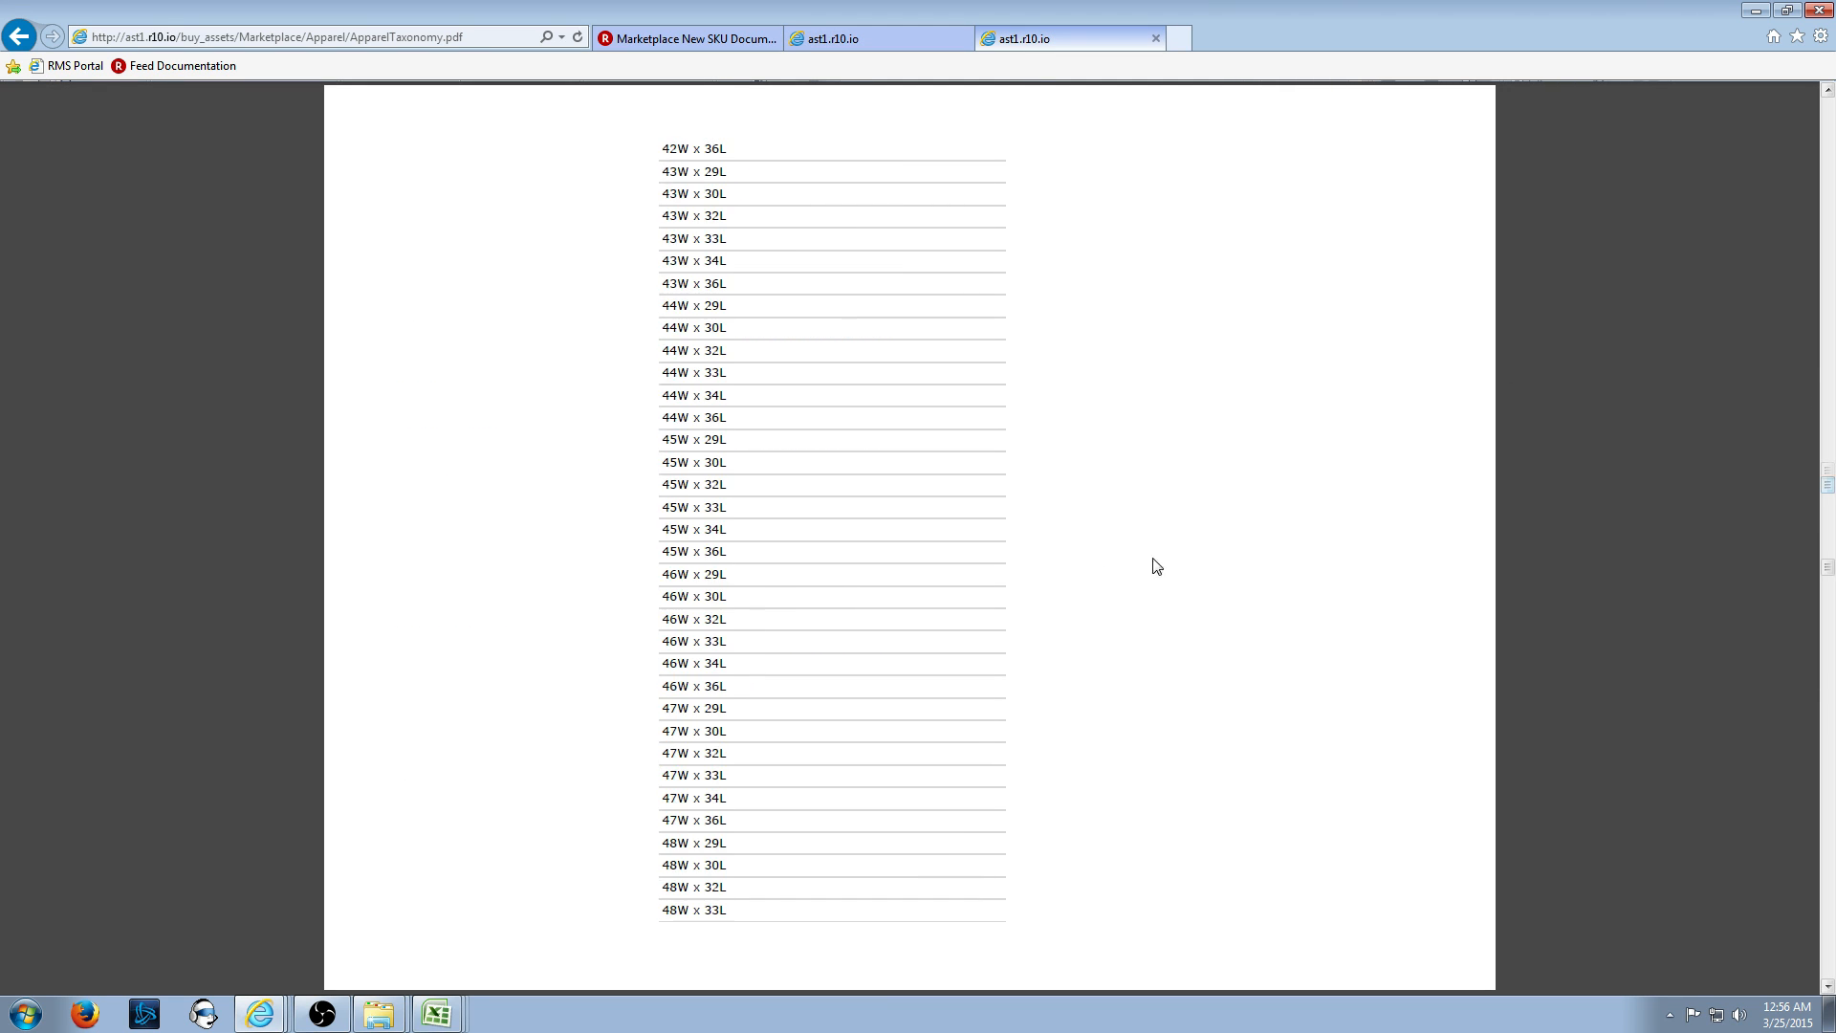
pyautogui.scroll(-12, 966, 644)
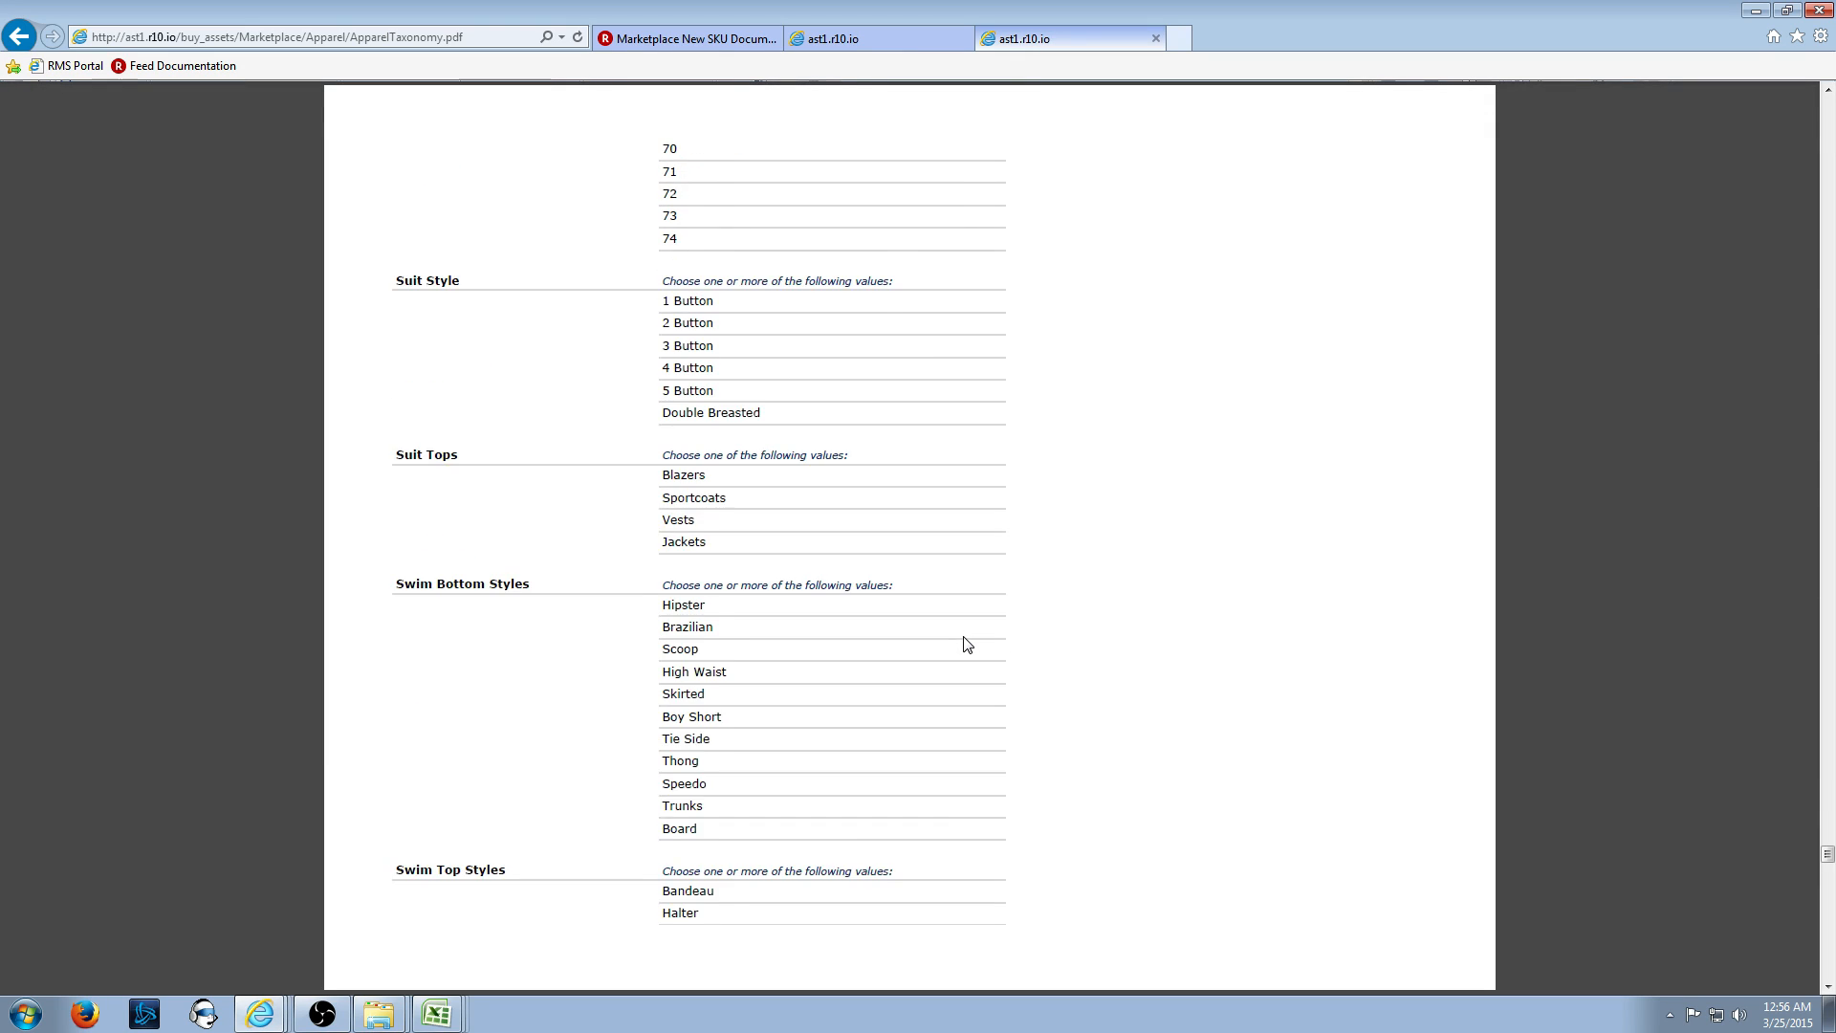
pyautogui.scroll(-5, 966, 644)
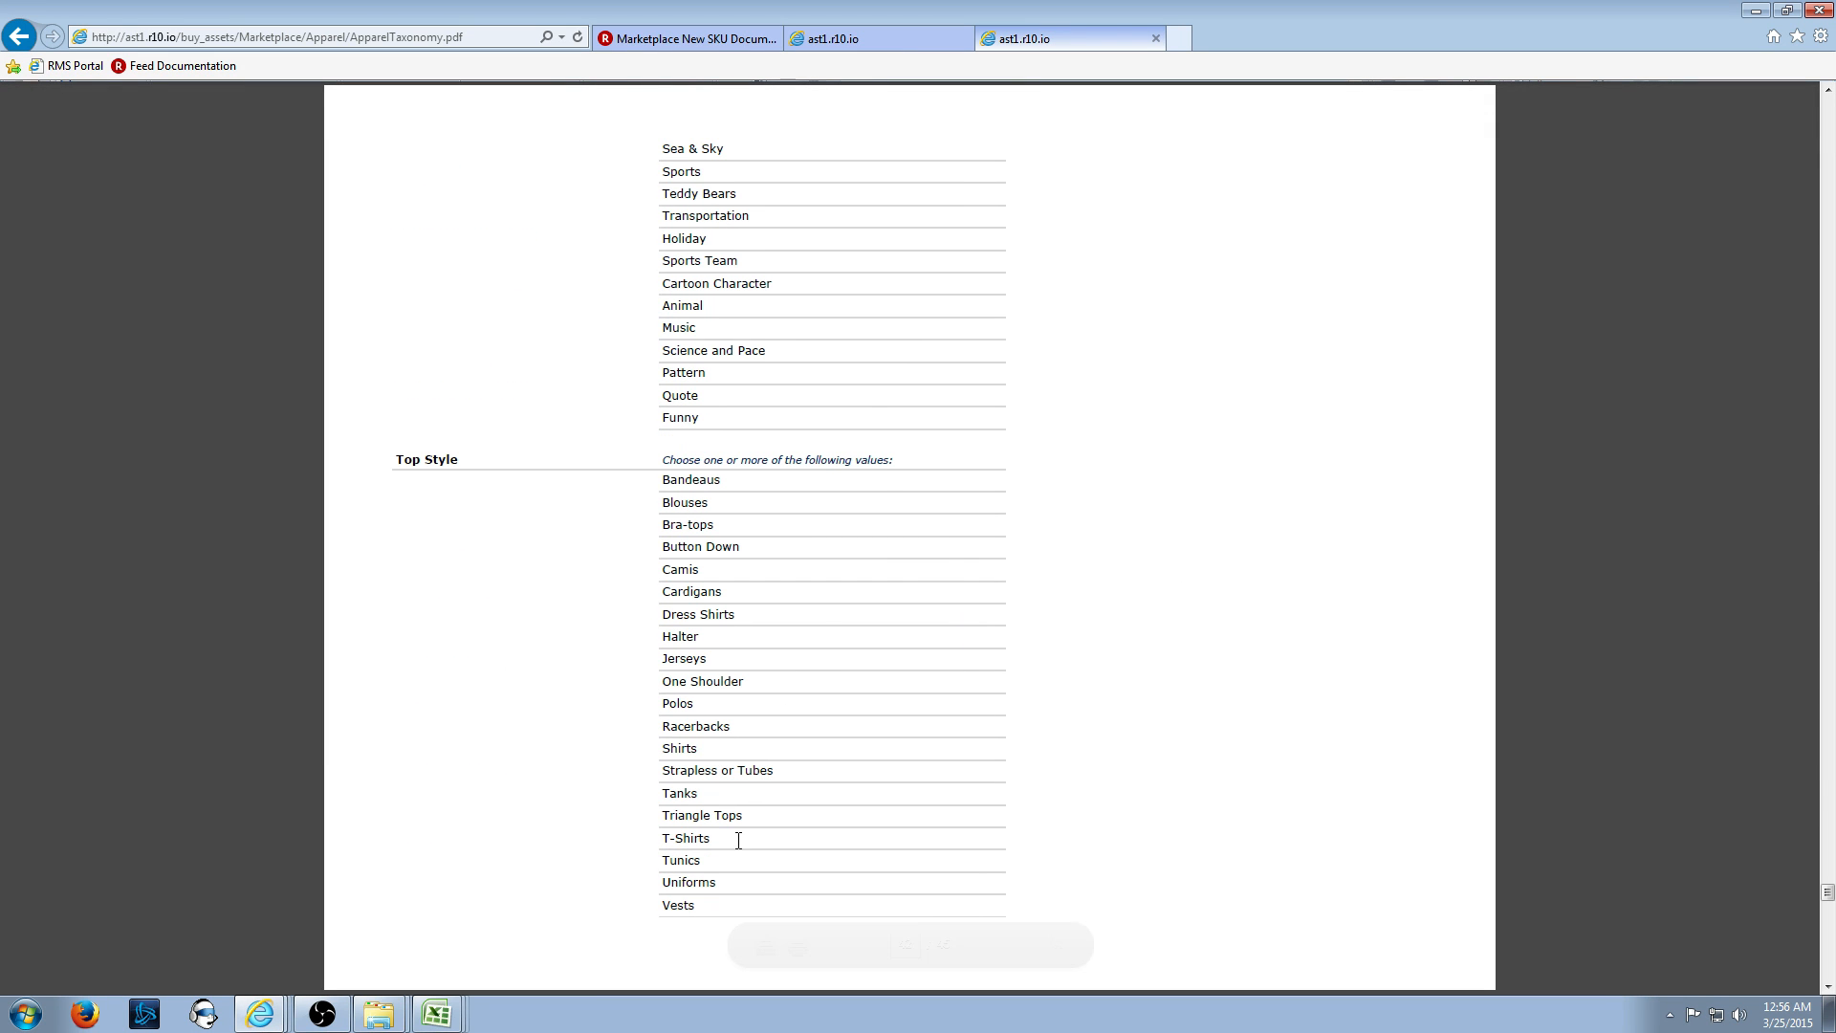
# - Copy the value Shirts from the Top Style list
pyautogui.moveTo(698, 750); pyautogui.dragTo(661, 754)
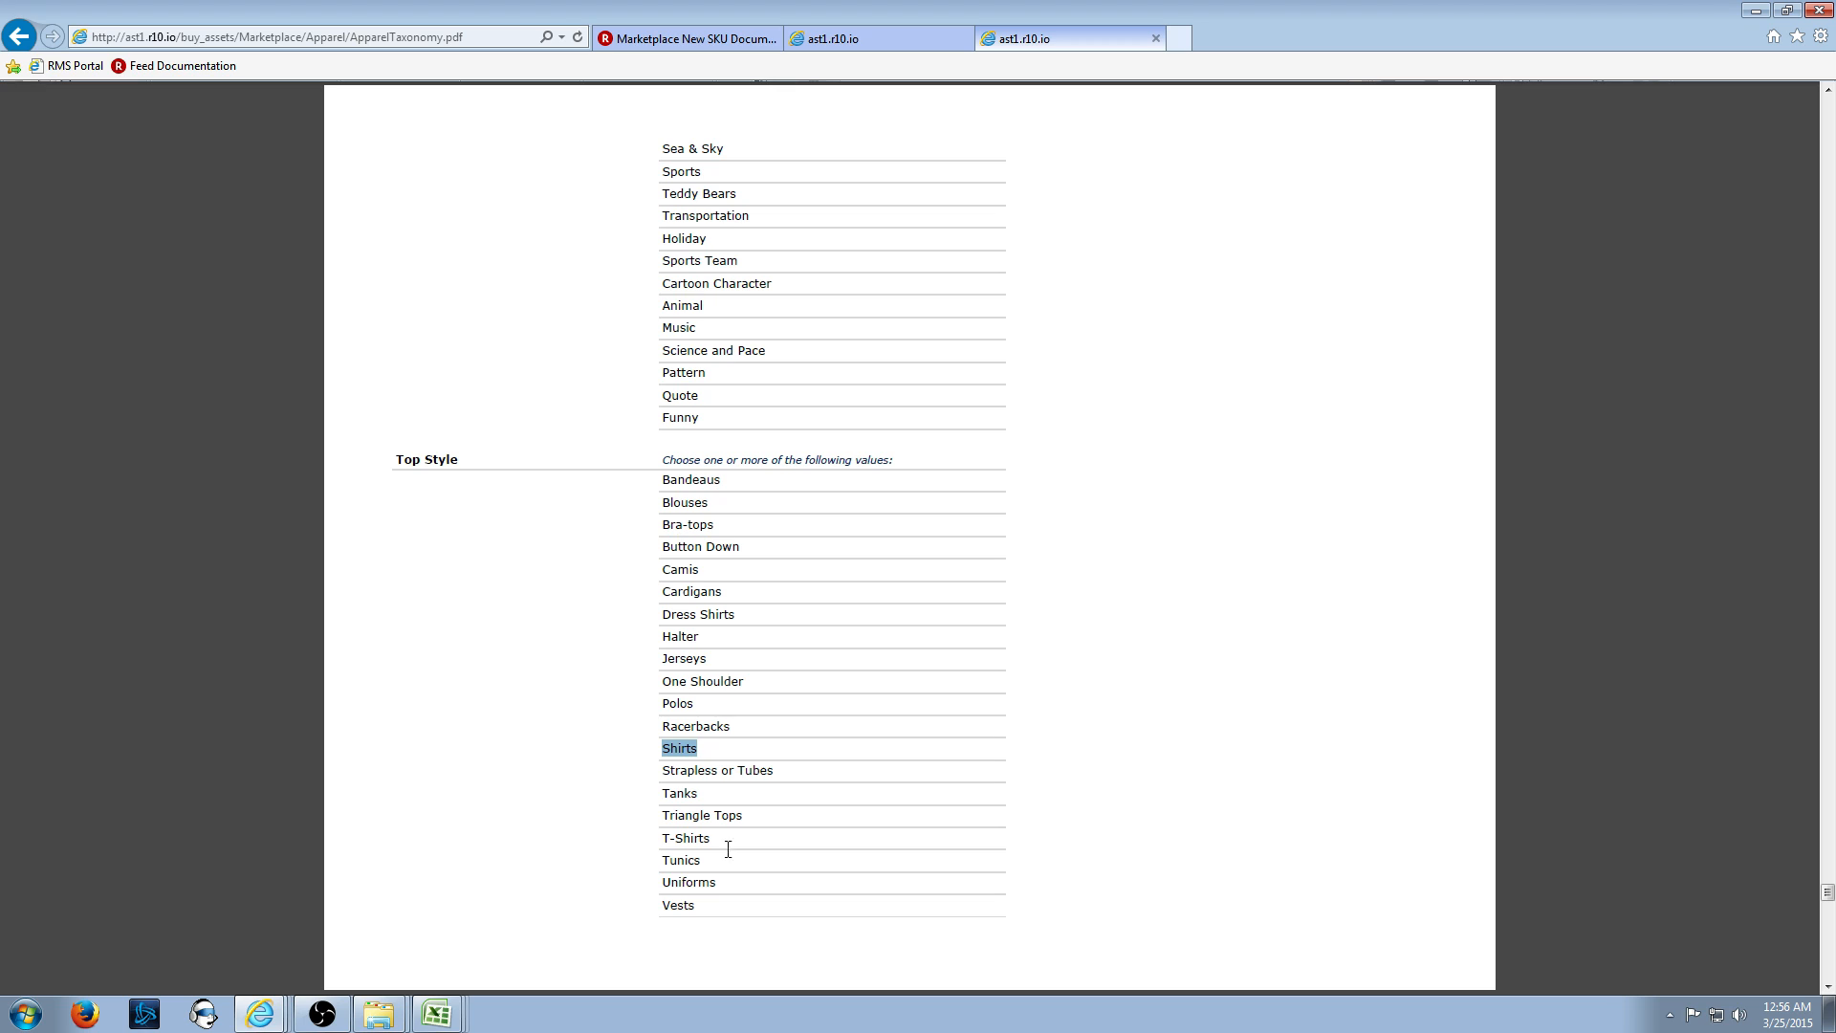
pyautogui.rightClick(702, 755)
pyautogui.click(708, 757)
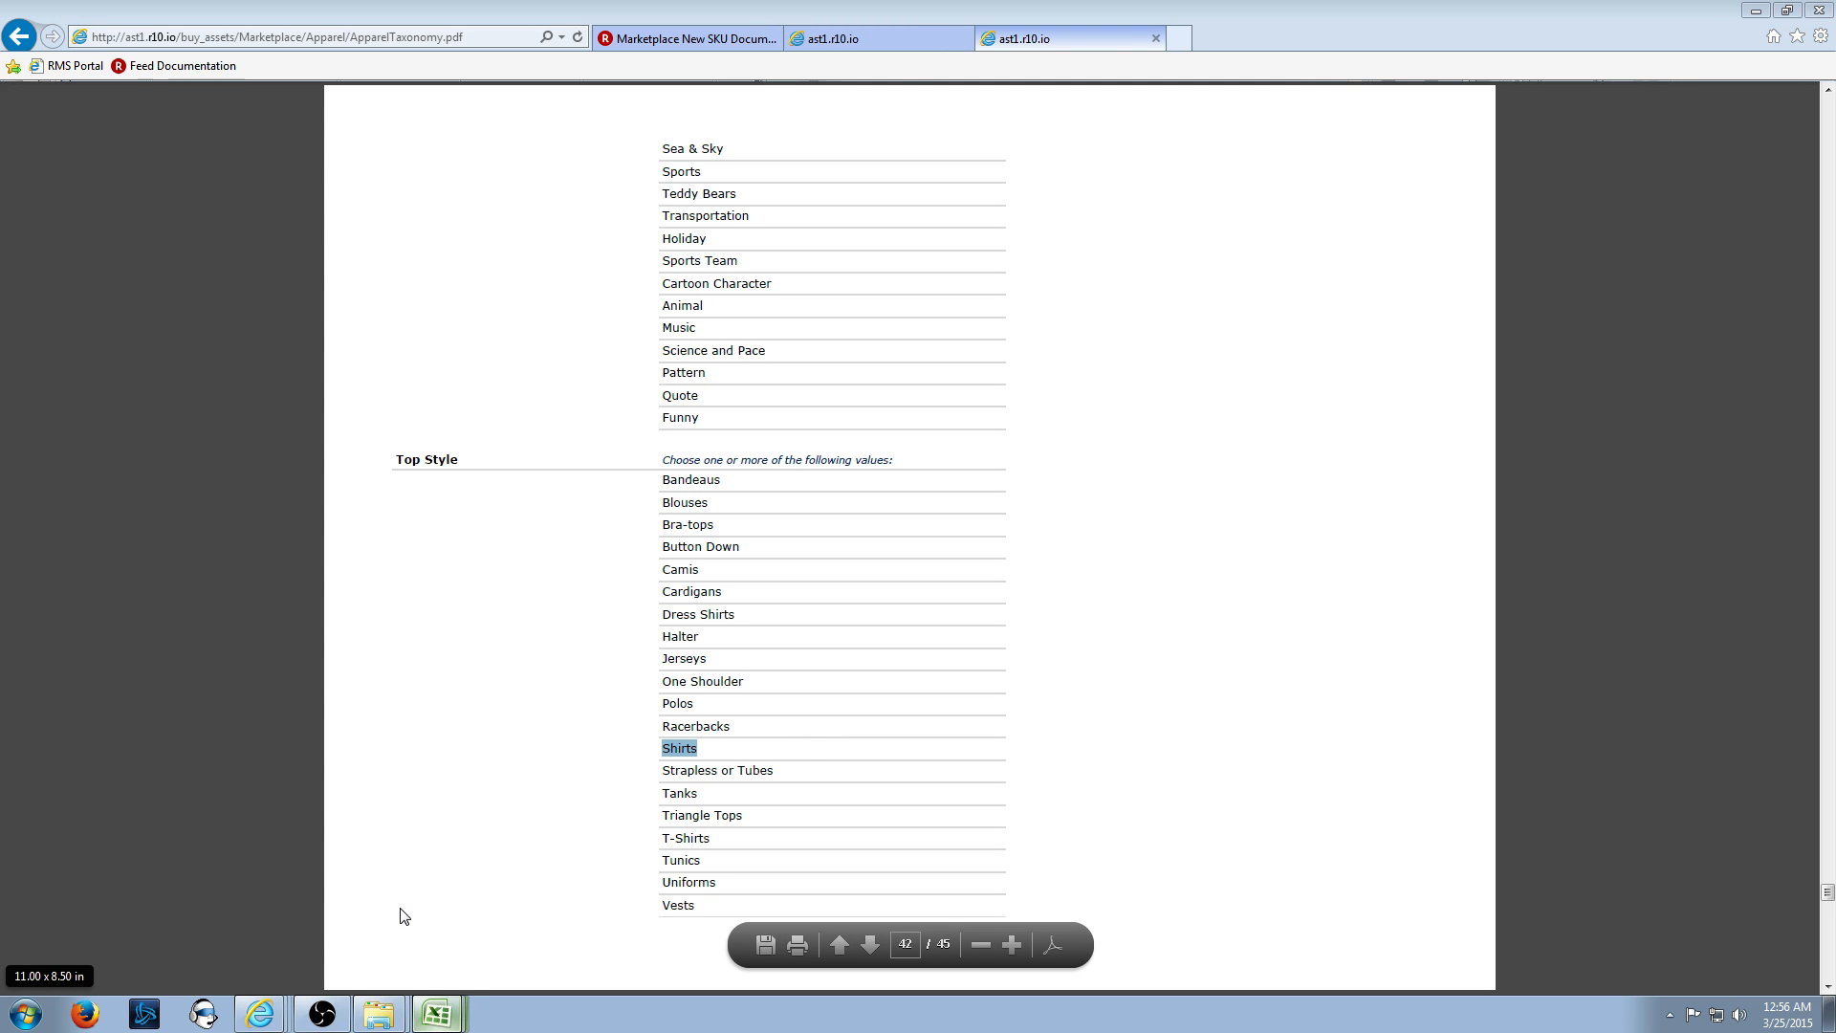
pyautogui.click(534, 667)
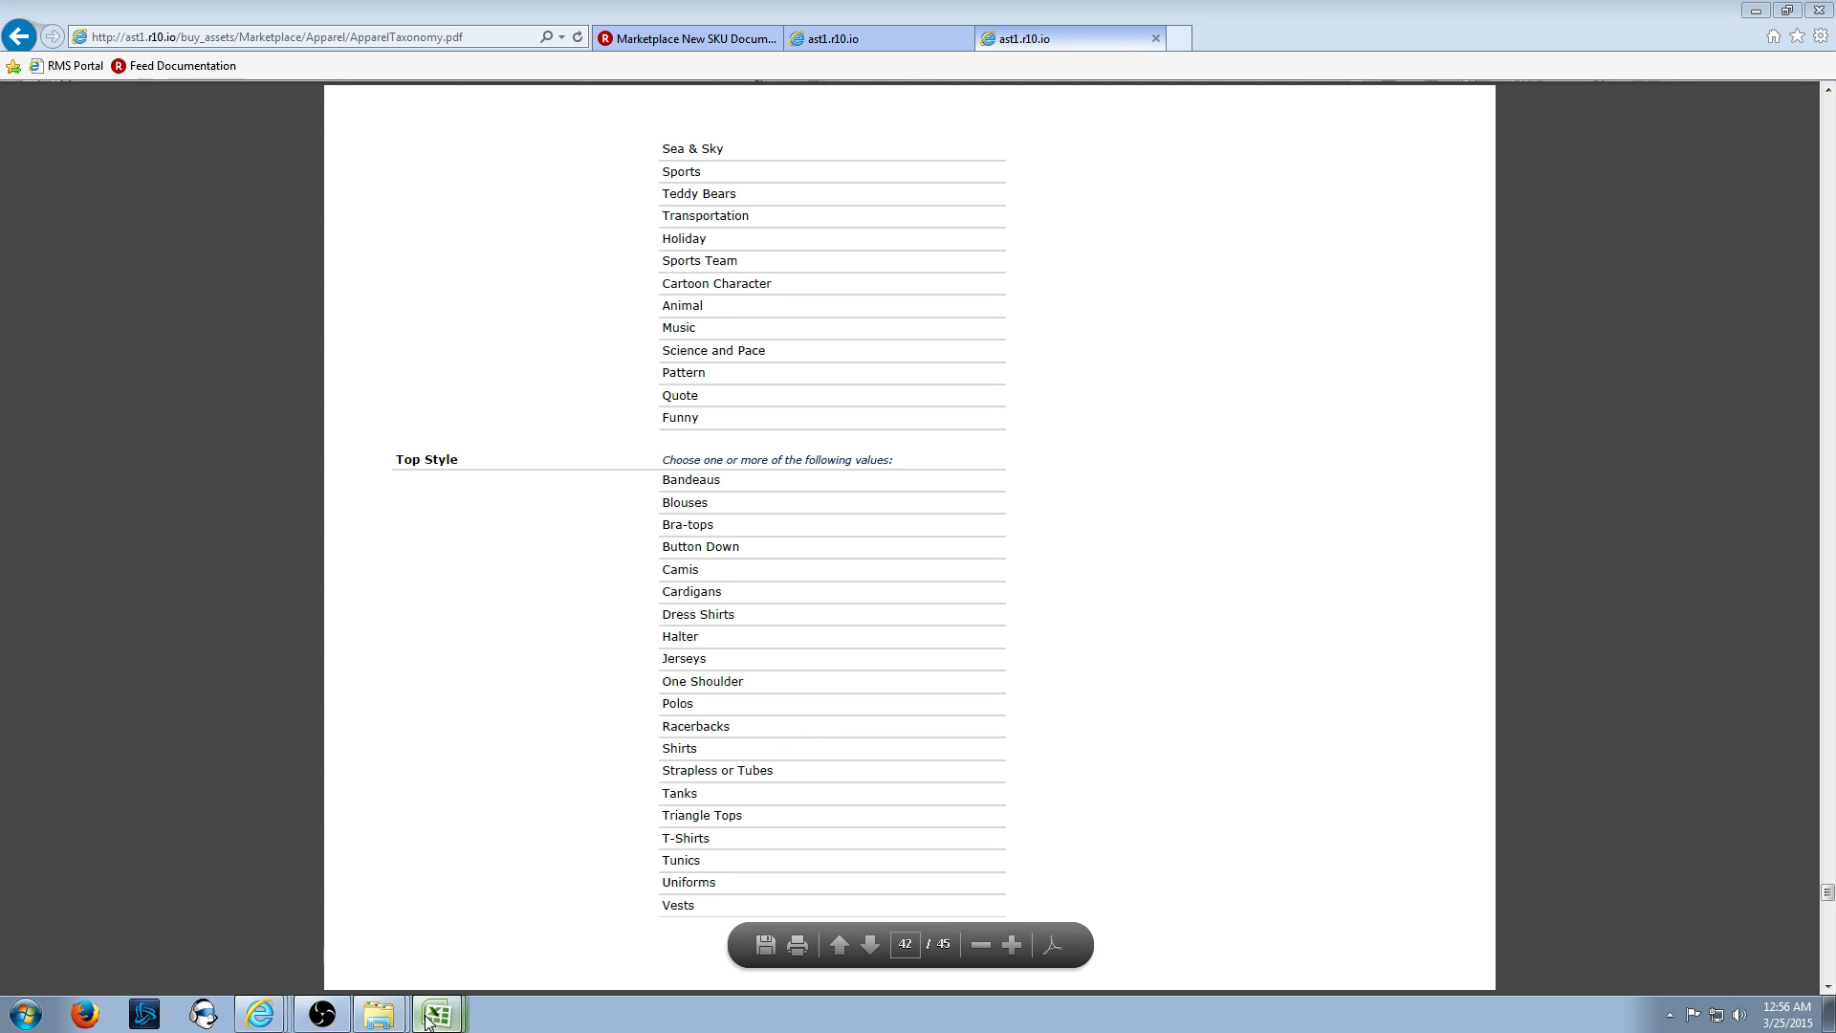
# - Paste Shirts into the Top Style cell CA2 of row 2
pyautogui.hotkey('alt', 'Tab')
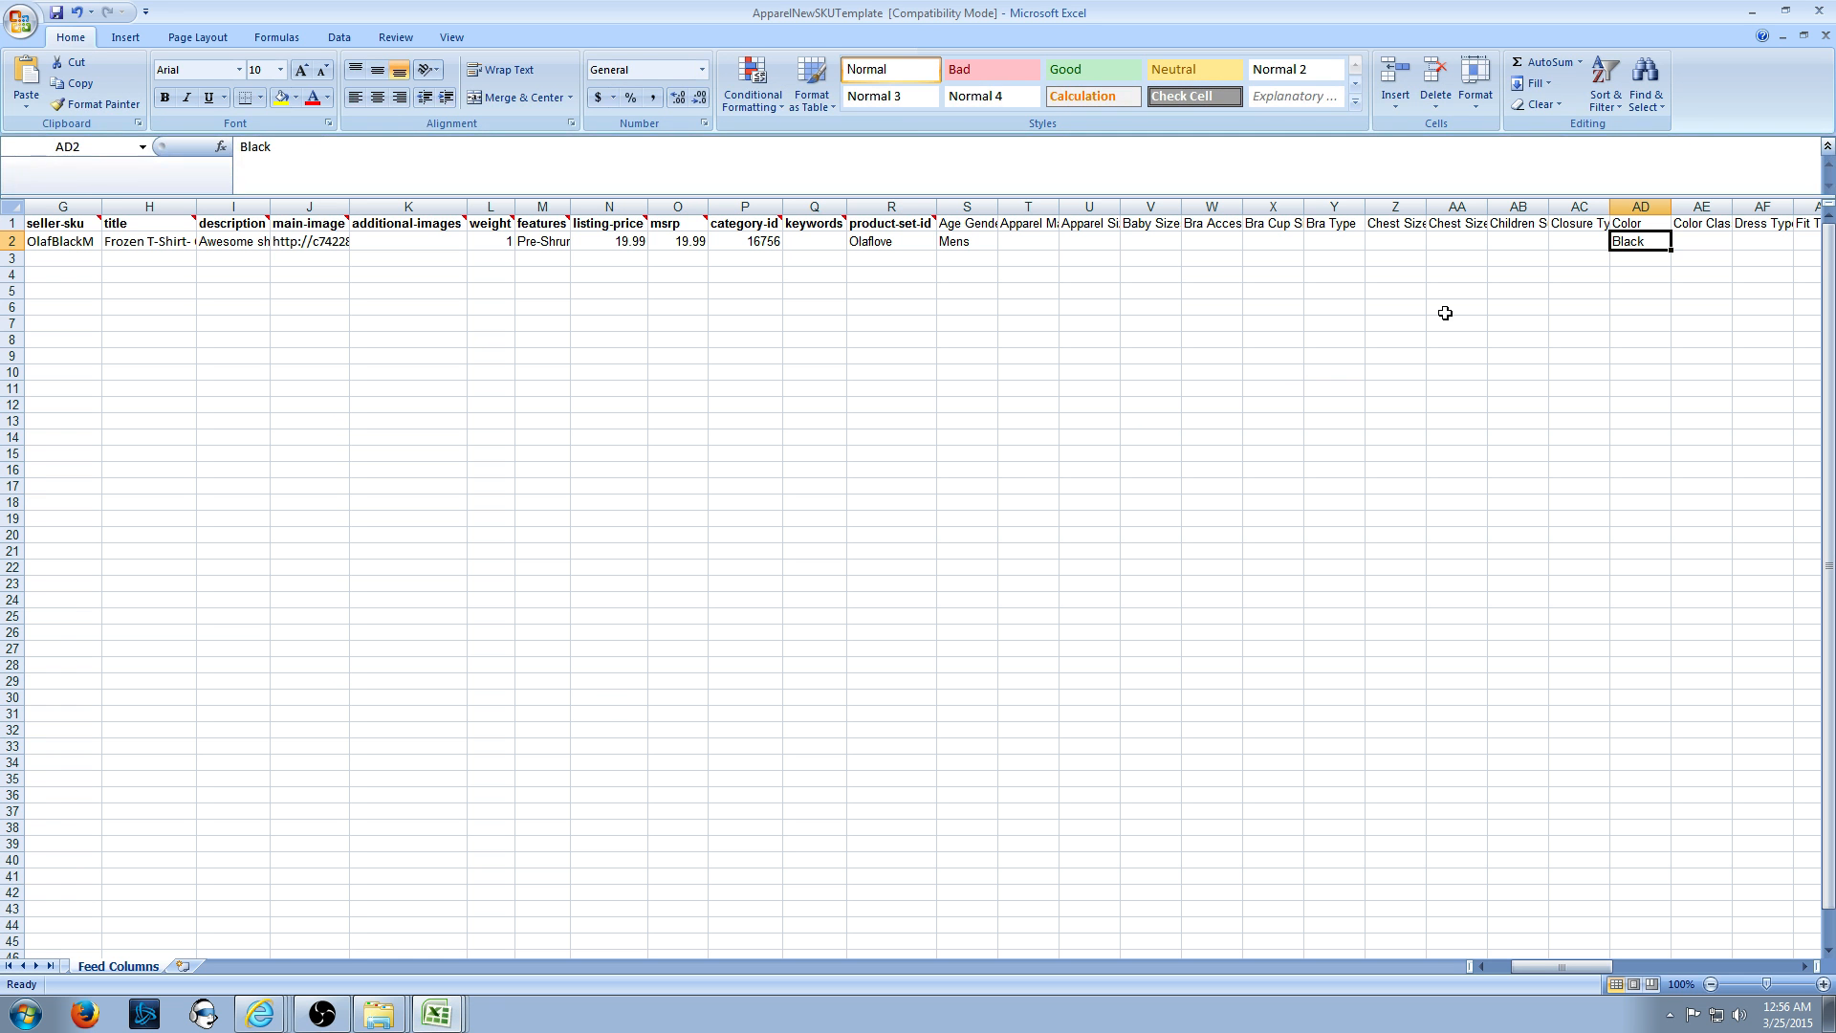
pyautogui.press('Right')
pyautogui.press('Up')
pyautogui.press('Right')
pyautogui.press('Right')
pyautogui.press('Right')
pyautogui.press('Right')
pyautogui.press('Right')
pyautogui.press('Right')
pyautogui.press('Right')
pyautogui.press('Right')
pyautogui.press('Right')
pyautogui.press('Right')
pyautogui.press('Right')
pyautogui.press('Right')
pyautogui.press('Right')
pyautogui.press('Right')
pyautogui.press('Right')
pyautogui.press('Right')
pyautogui.press('Right')
pyautogui.press('Right')
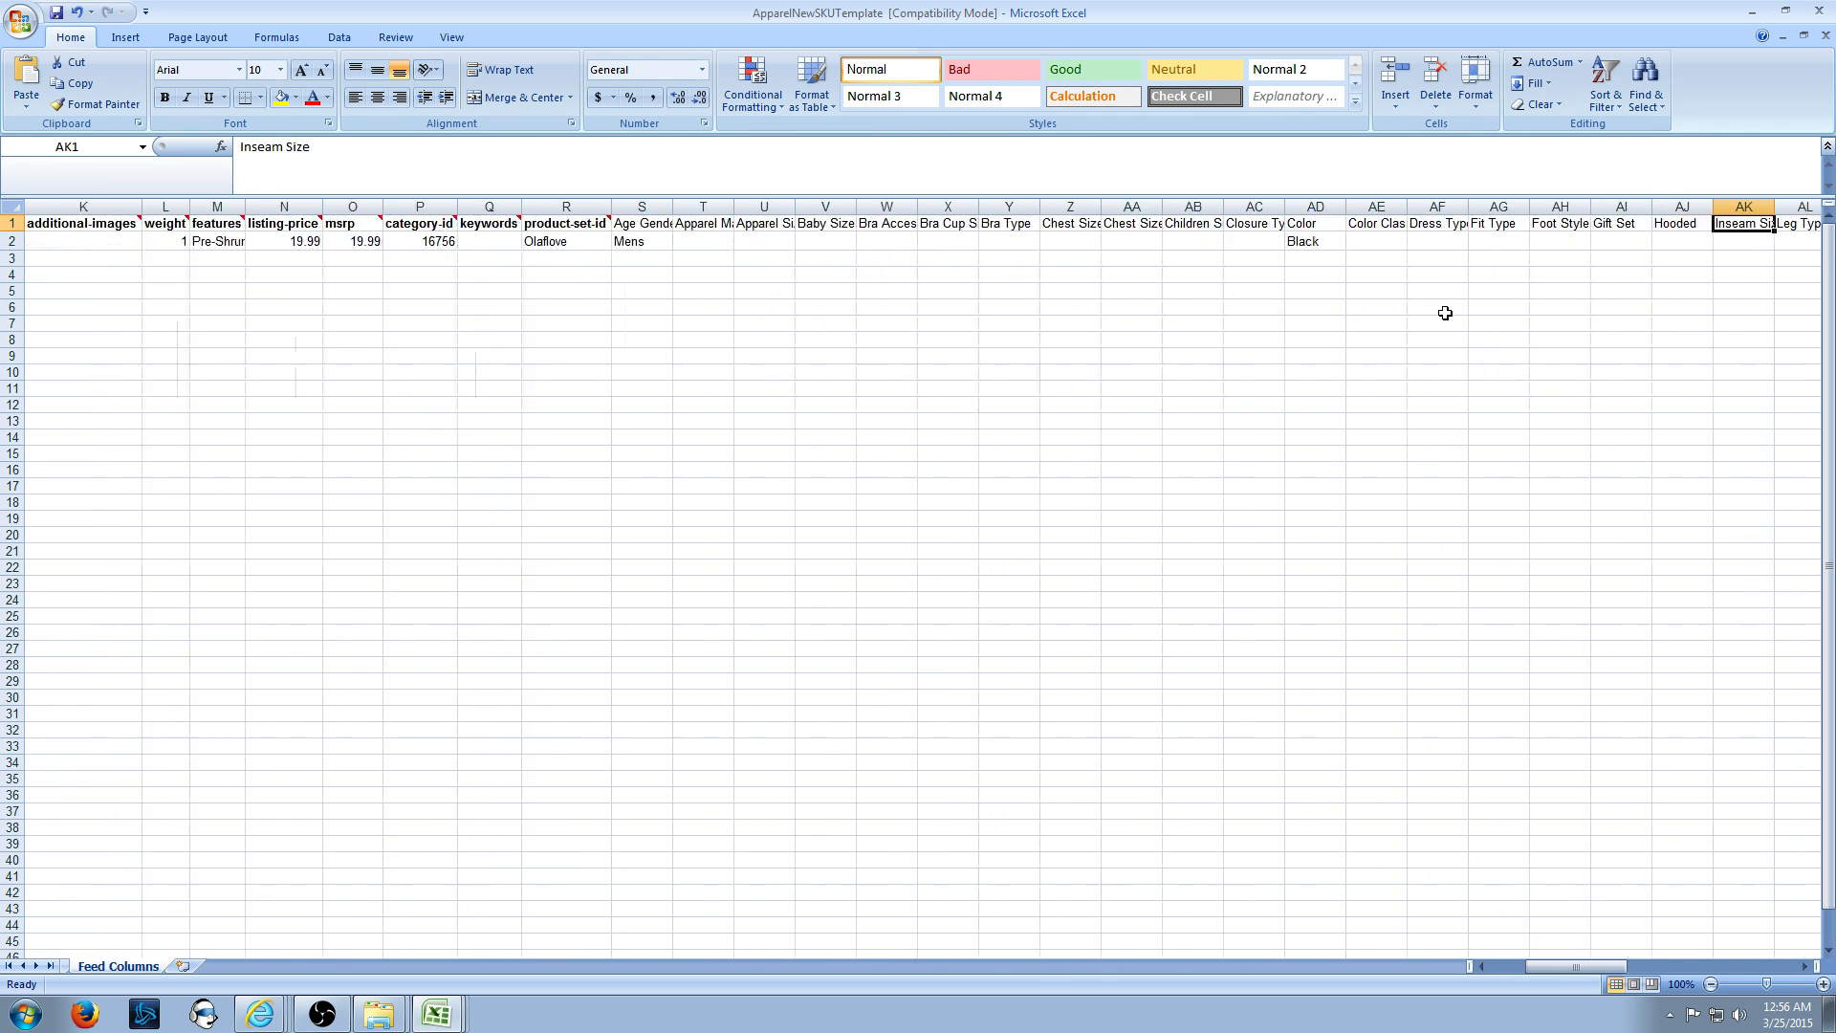
pyautogui.press('Right')
pyautogui.press('Right')
pyautogui.press('Right')
pyautogui.press('Right')
pyautogui.press('Right')
pyautogui.press('Right')
pyautogui.press('Right')
pyautogui.press('Right')
pyautogui.press('Right')
pyautogui.press('Right')
pyautogui.press('Right')
pyautogui.press('Right')
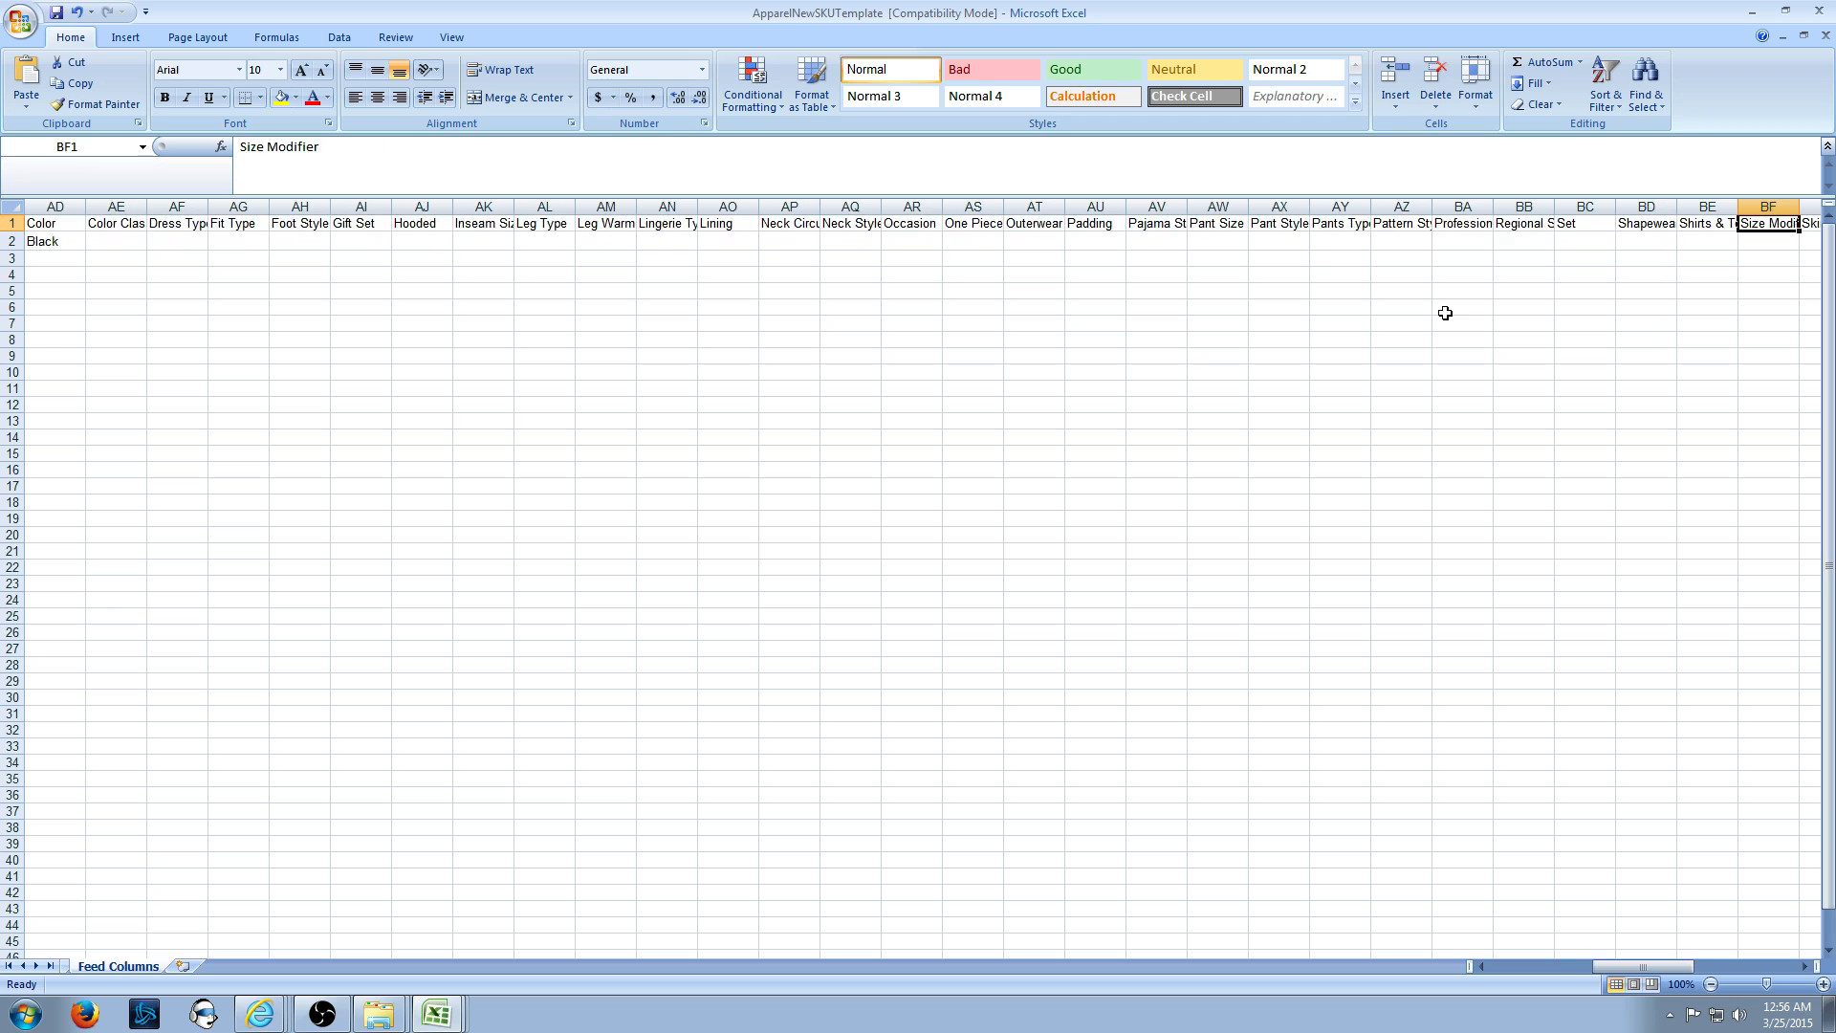
pyautogui.press('Right')
pyautogui.press('Right')
pyautogui.press('Right')
pyautogui.press('Right')
pyautogui.press('Right')
pyautogui.press('Right')
pyautogui.press('Right')
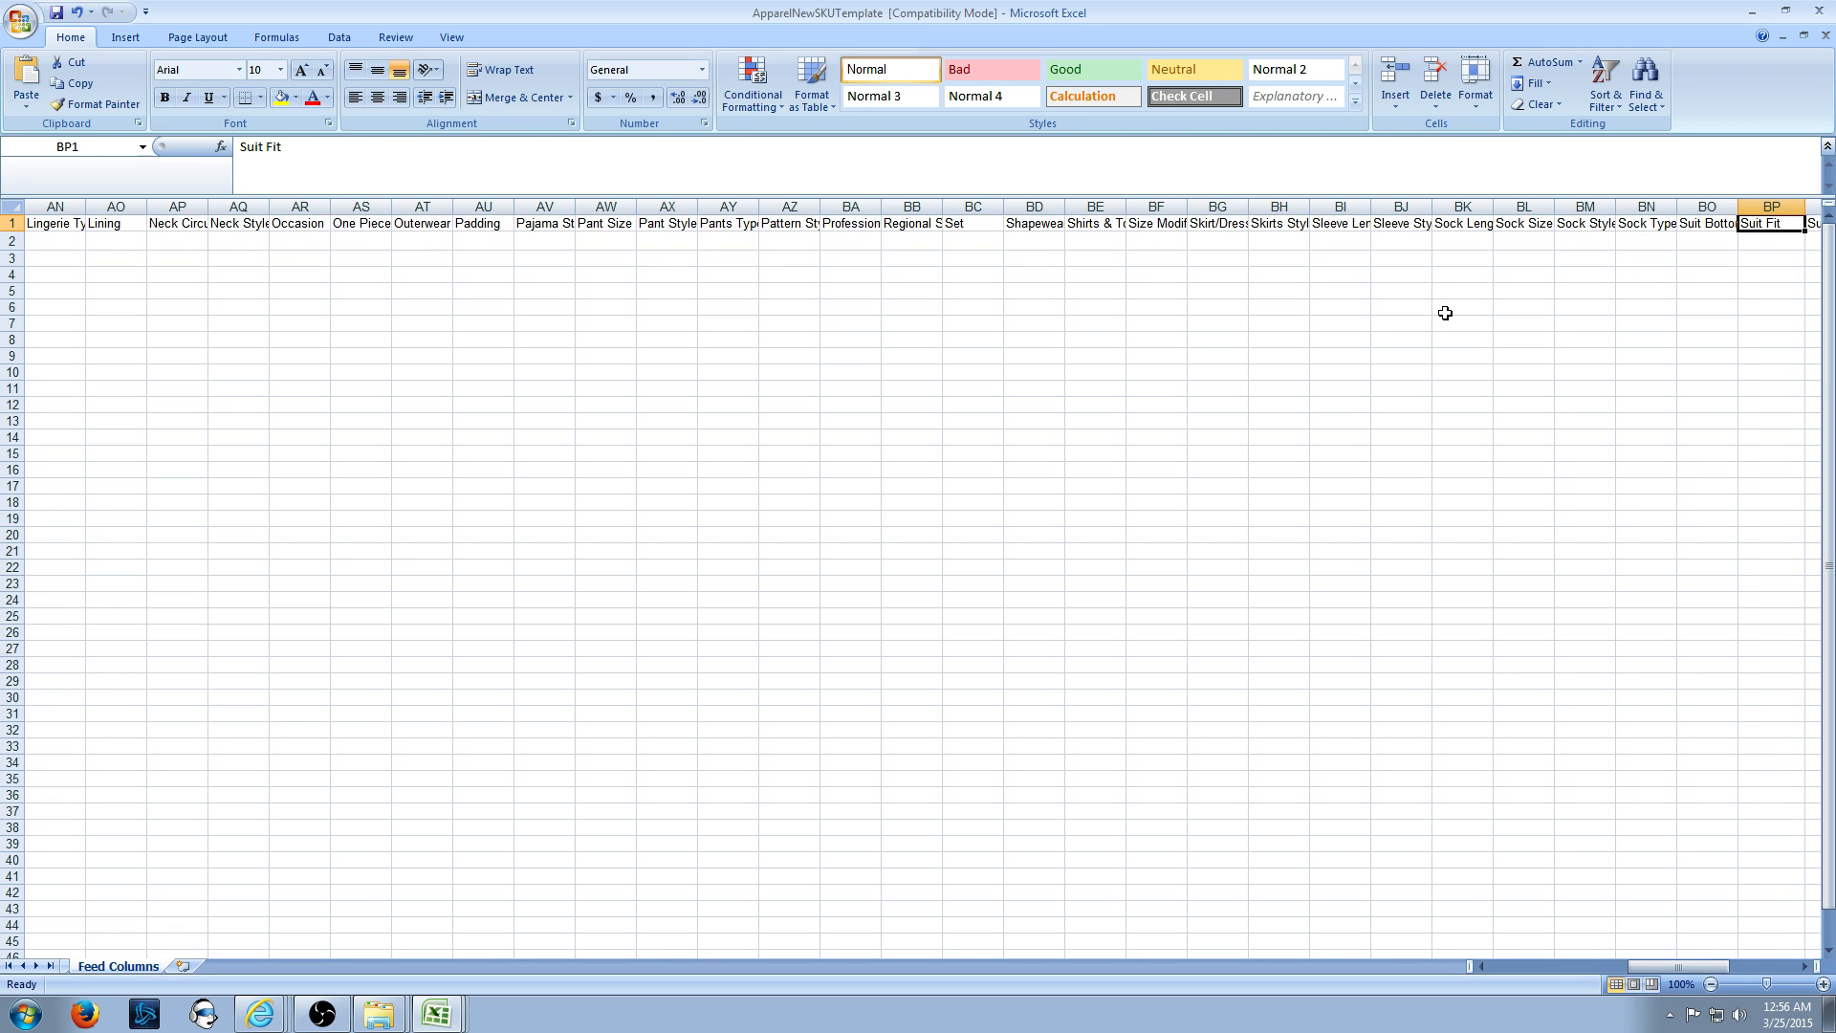
pyautogui.press('Right')
pyautogui.press('Right')
pyautogui.press('Right')
pyautogui.press('Right')
pyautogui.press('Right')
pyautogui.press('Right')
pyautogui.press('Right')
pyautogui.press('Right')
pyautogui.press('Right')
pyautogui.press('Right')
pyautogui.press('Right')
pyautogui.press('Right')
pyautogui.press('Left')
pyautogui.press('Down')
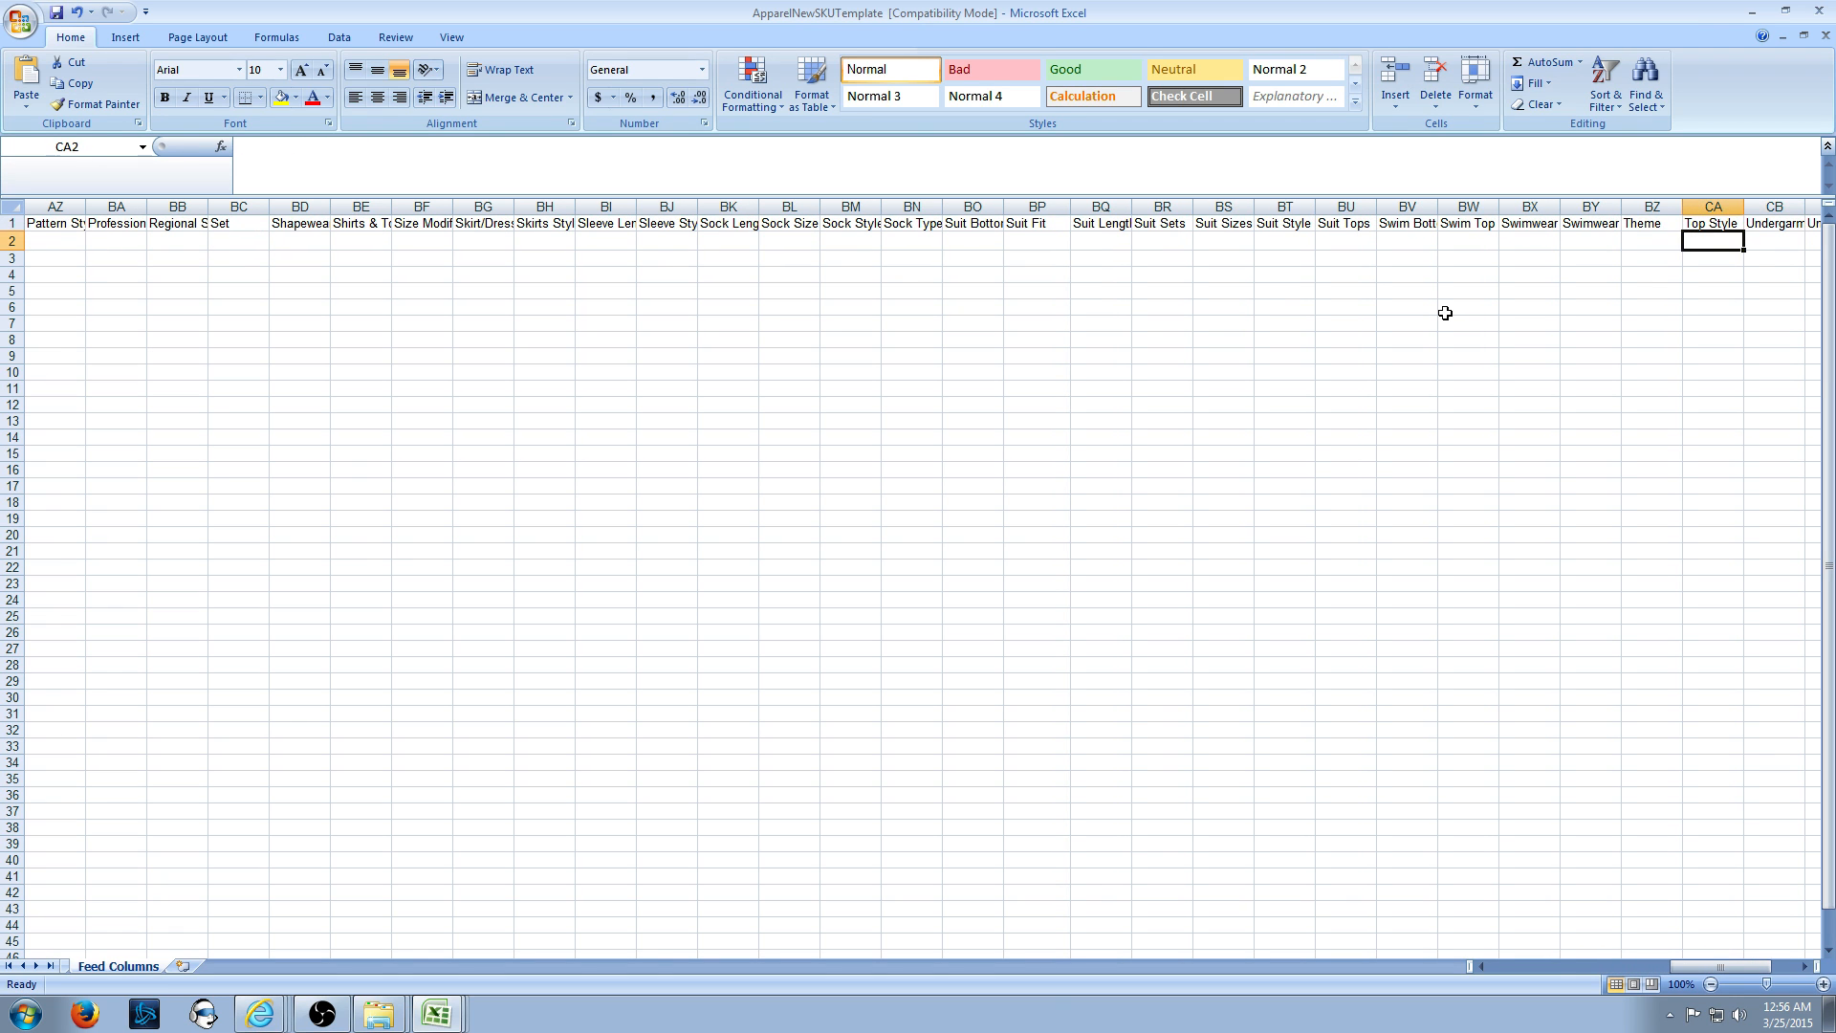
pyautogui.hotkey('ctrl', 'v')
pyautogui.hotkey('alt', 'Tab')
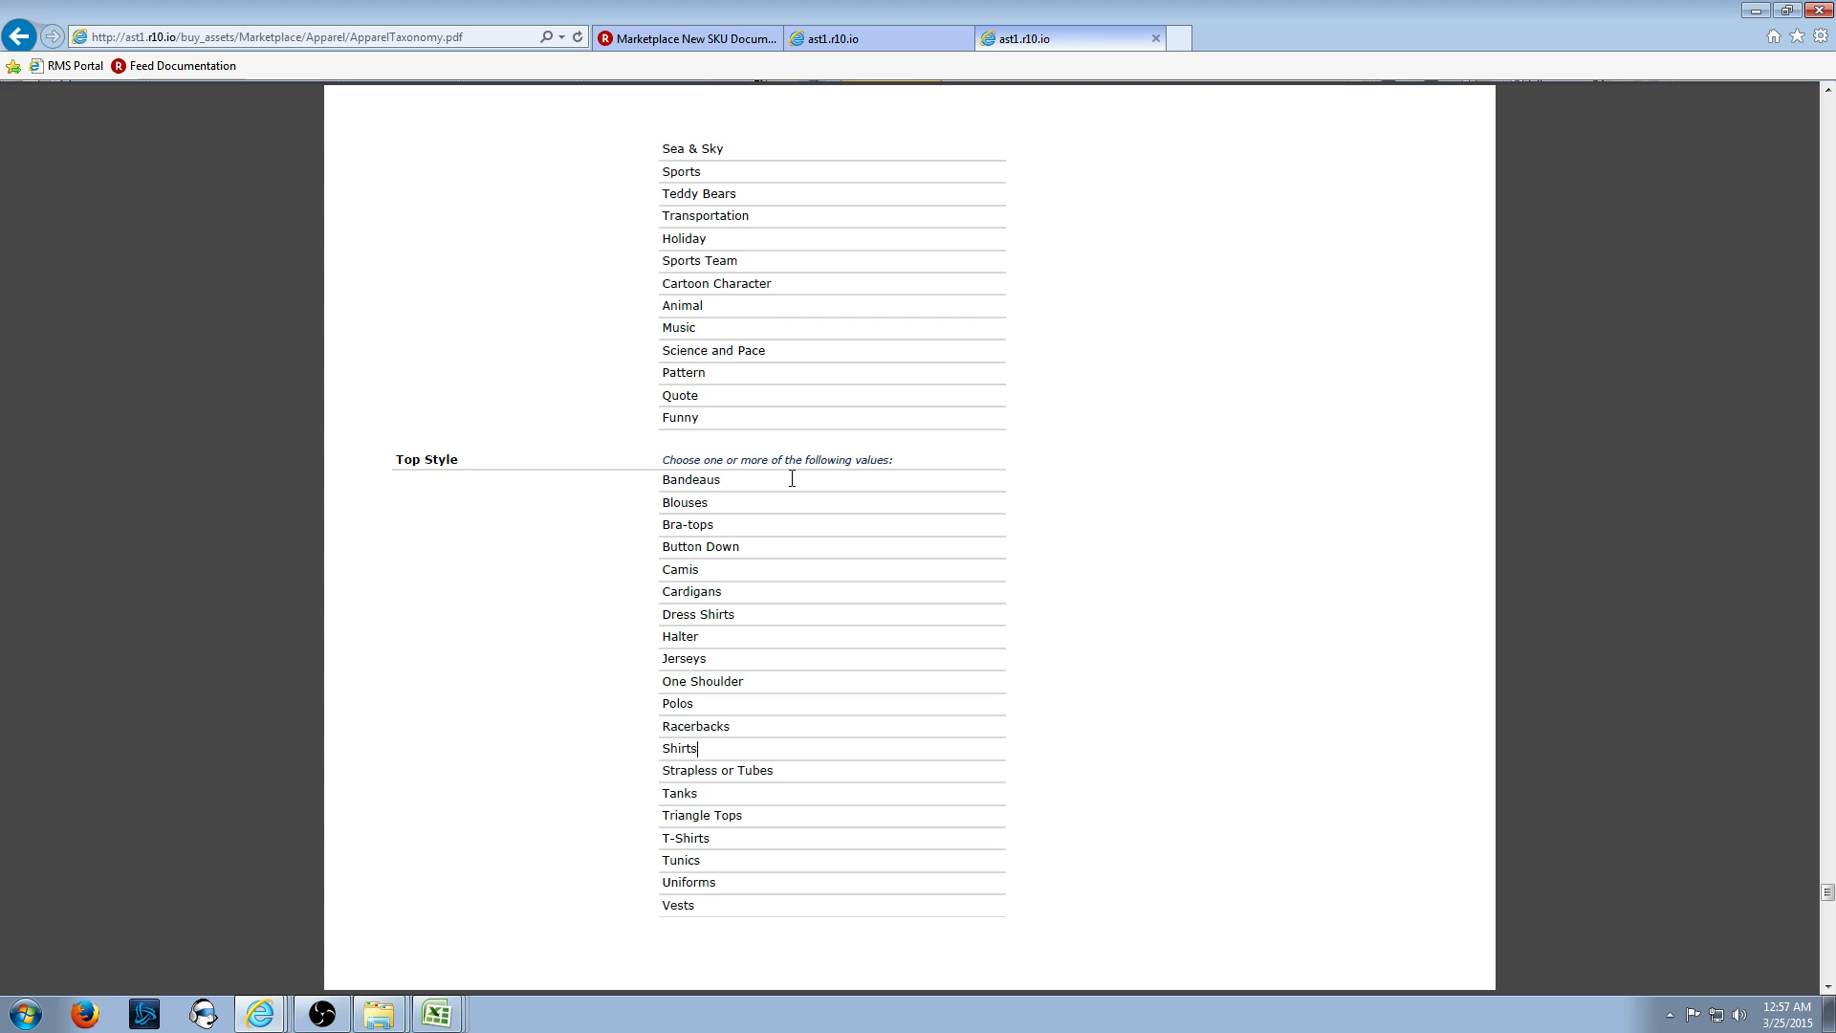
# - Try extending Top Style to Shirts^Cami^Tank, then trim it back to Shirts
pyautogui.hotkey('alt', 'Tab')
pyautogui.hotkey('ctrl', 'v')
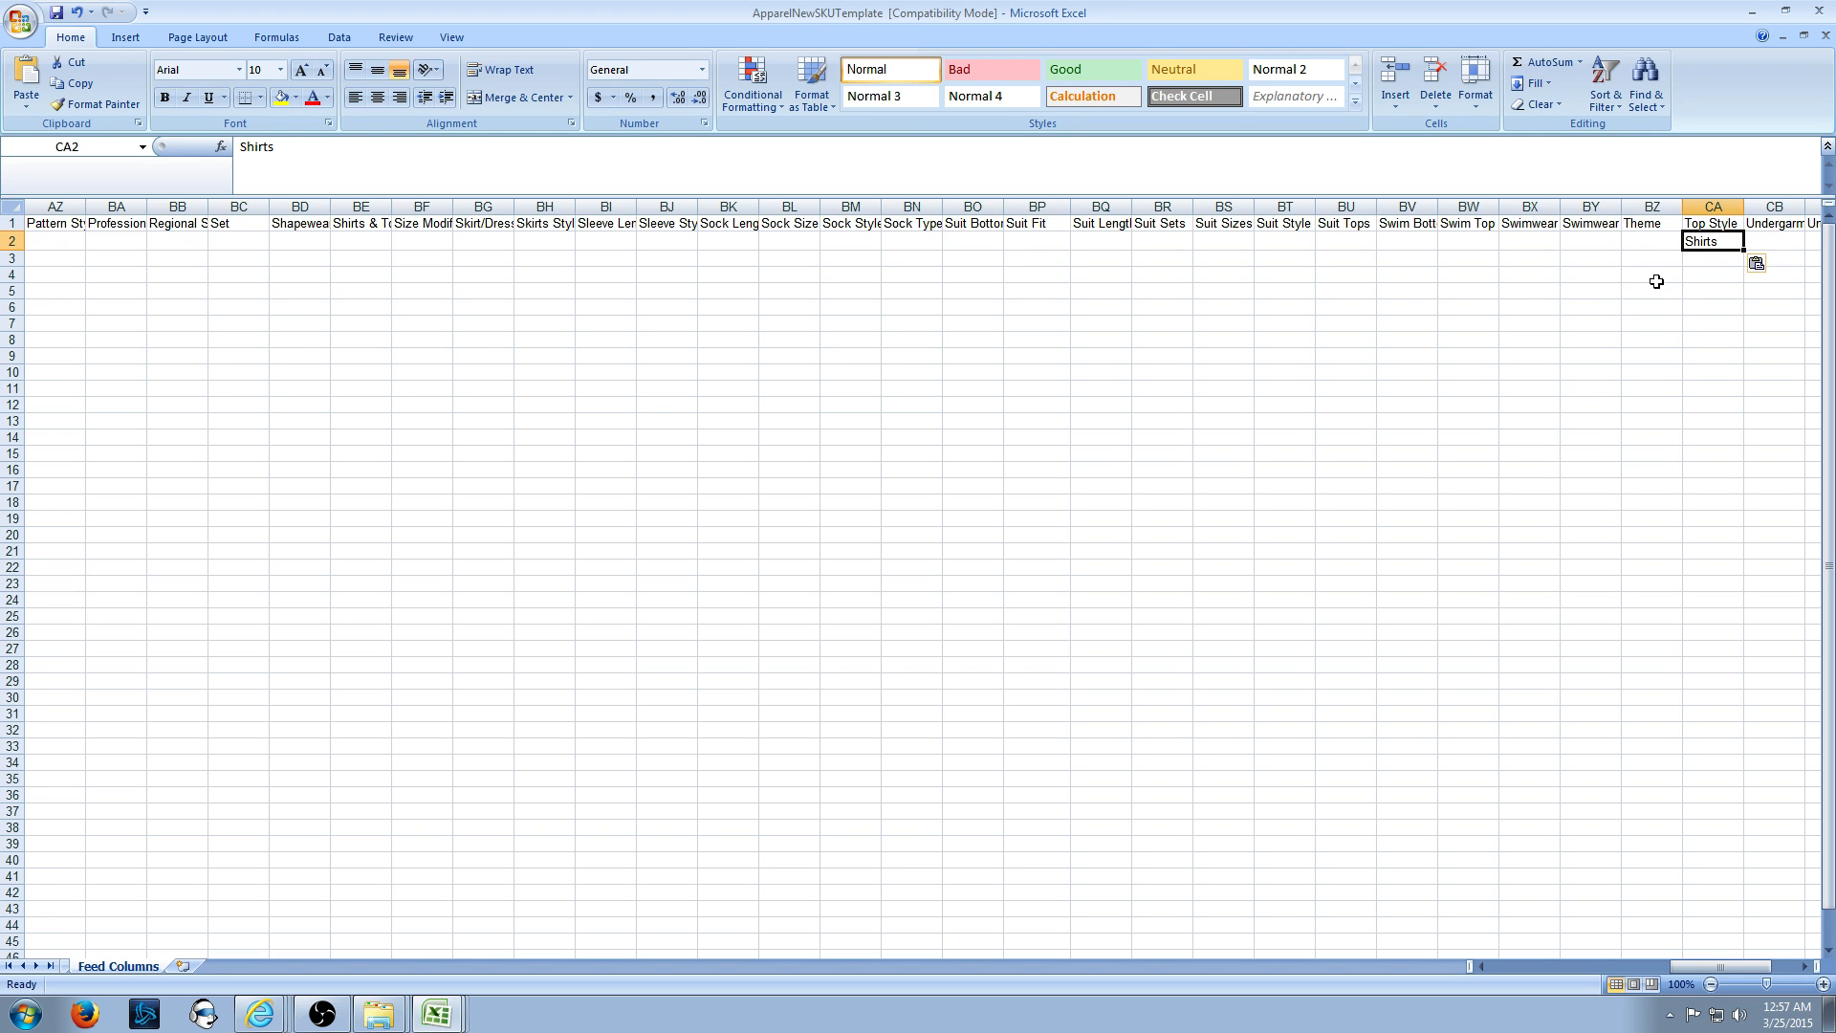
pyautogui.hotkey('alt', 'Tab')
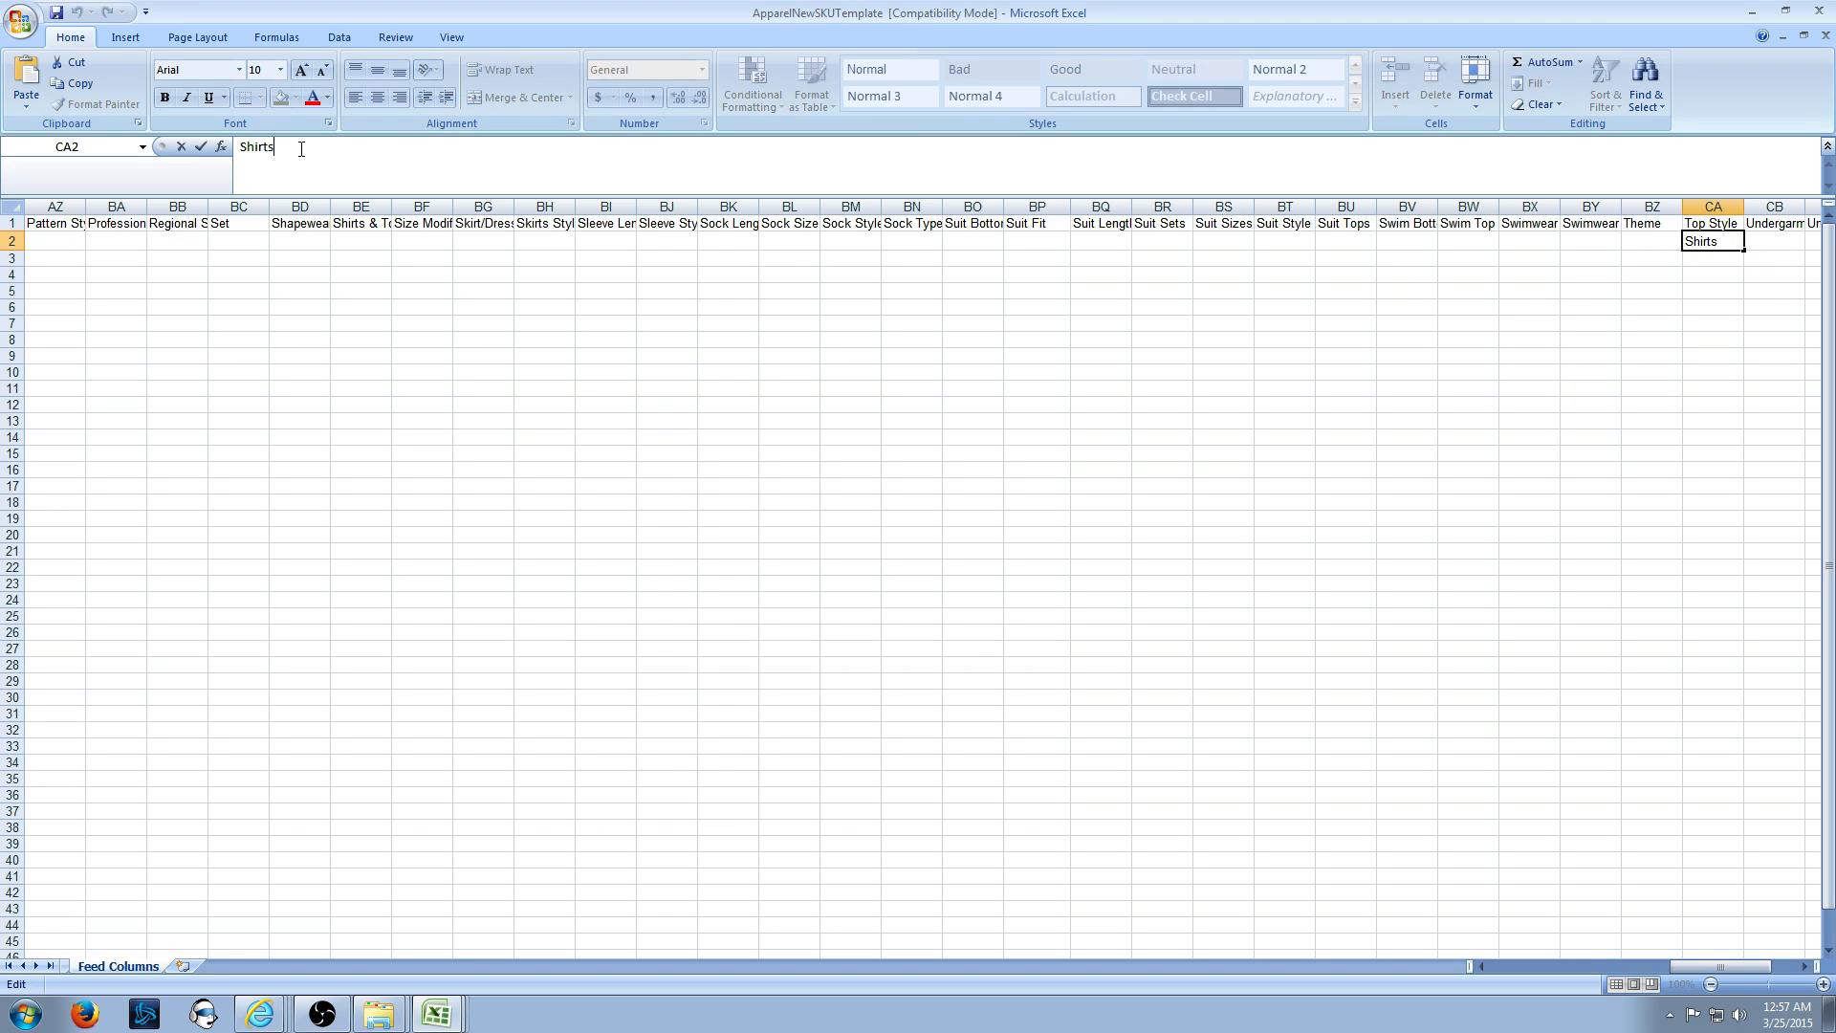
pyautogui.hotkey('alt', 'Tab')
pyautogui.write('^')
pyautogui.hotkey('alt', 'Tab')
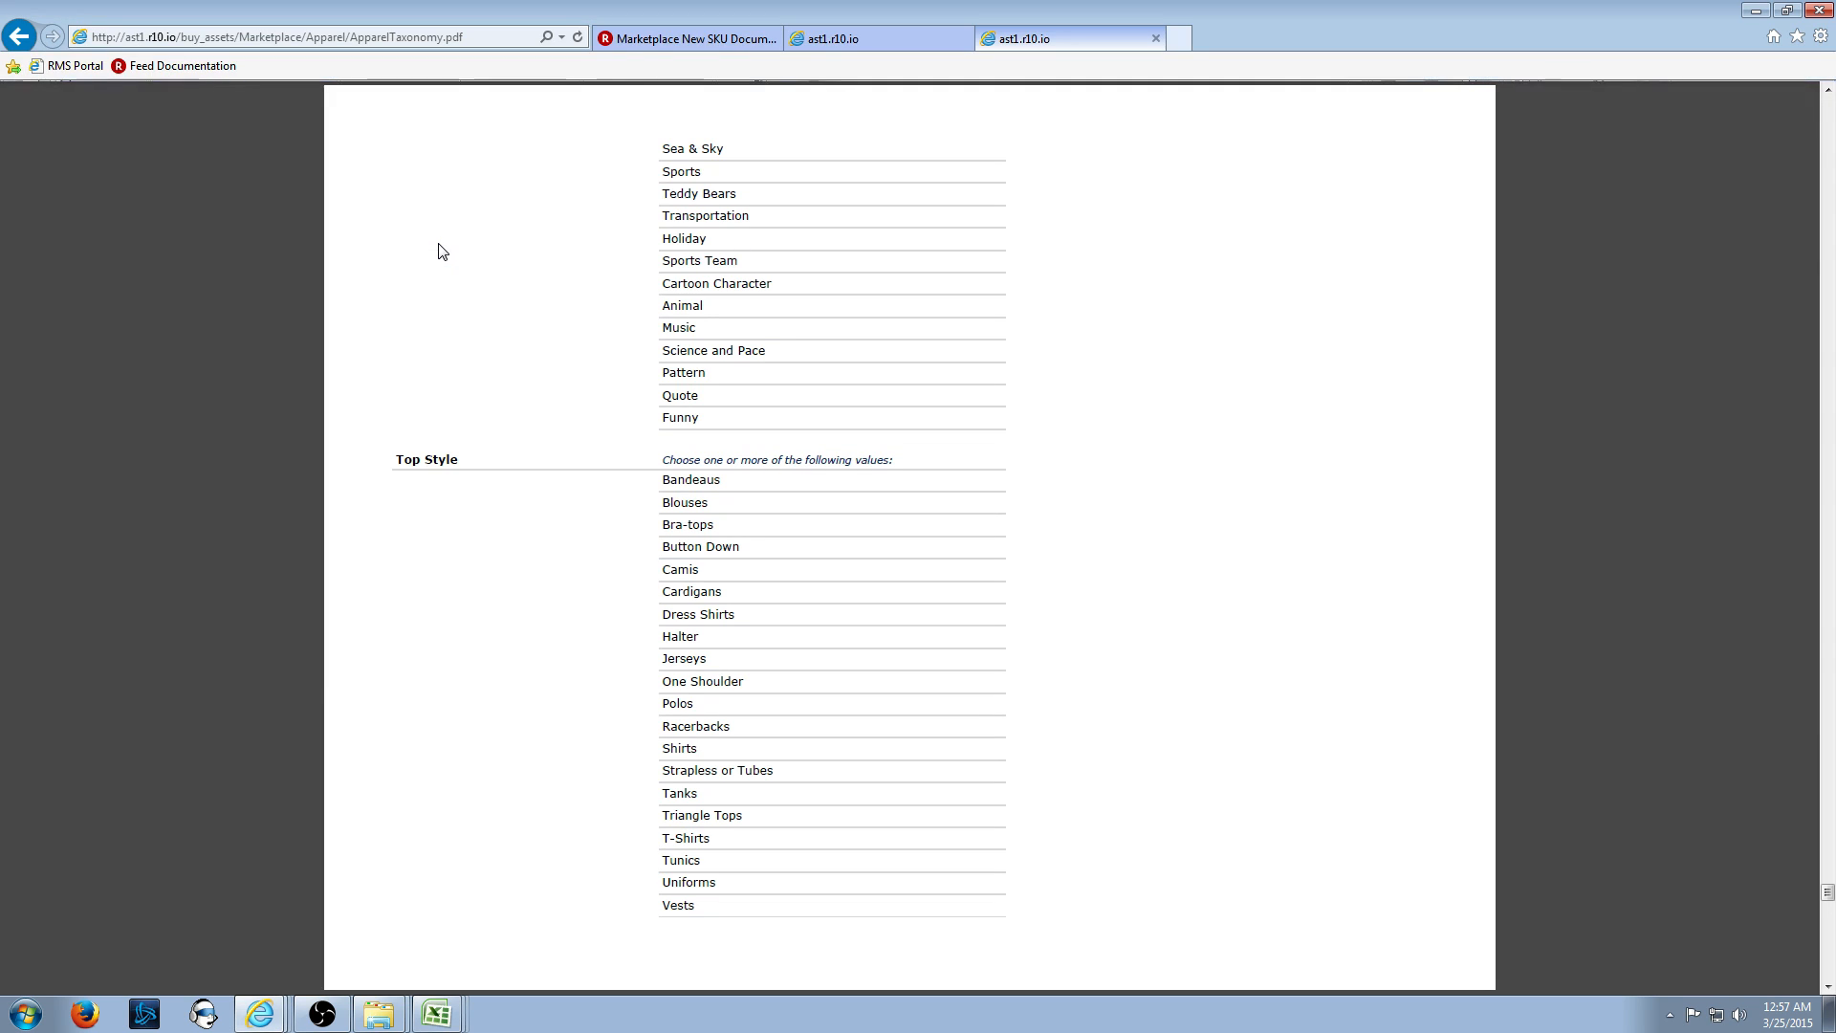
pyautogui.hotkey('alt', 'Tab')
pyautogui.write('C')
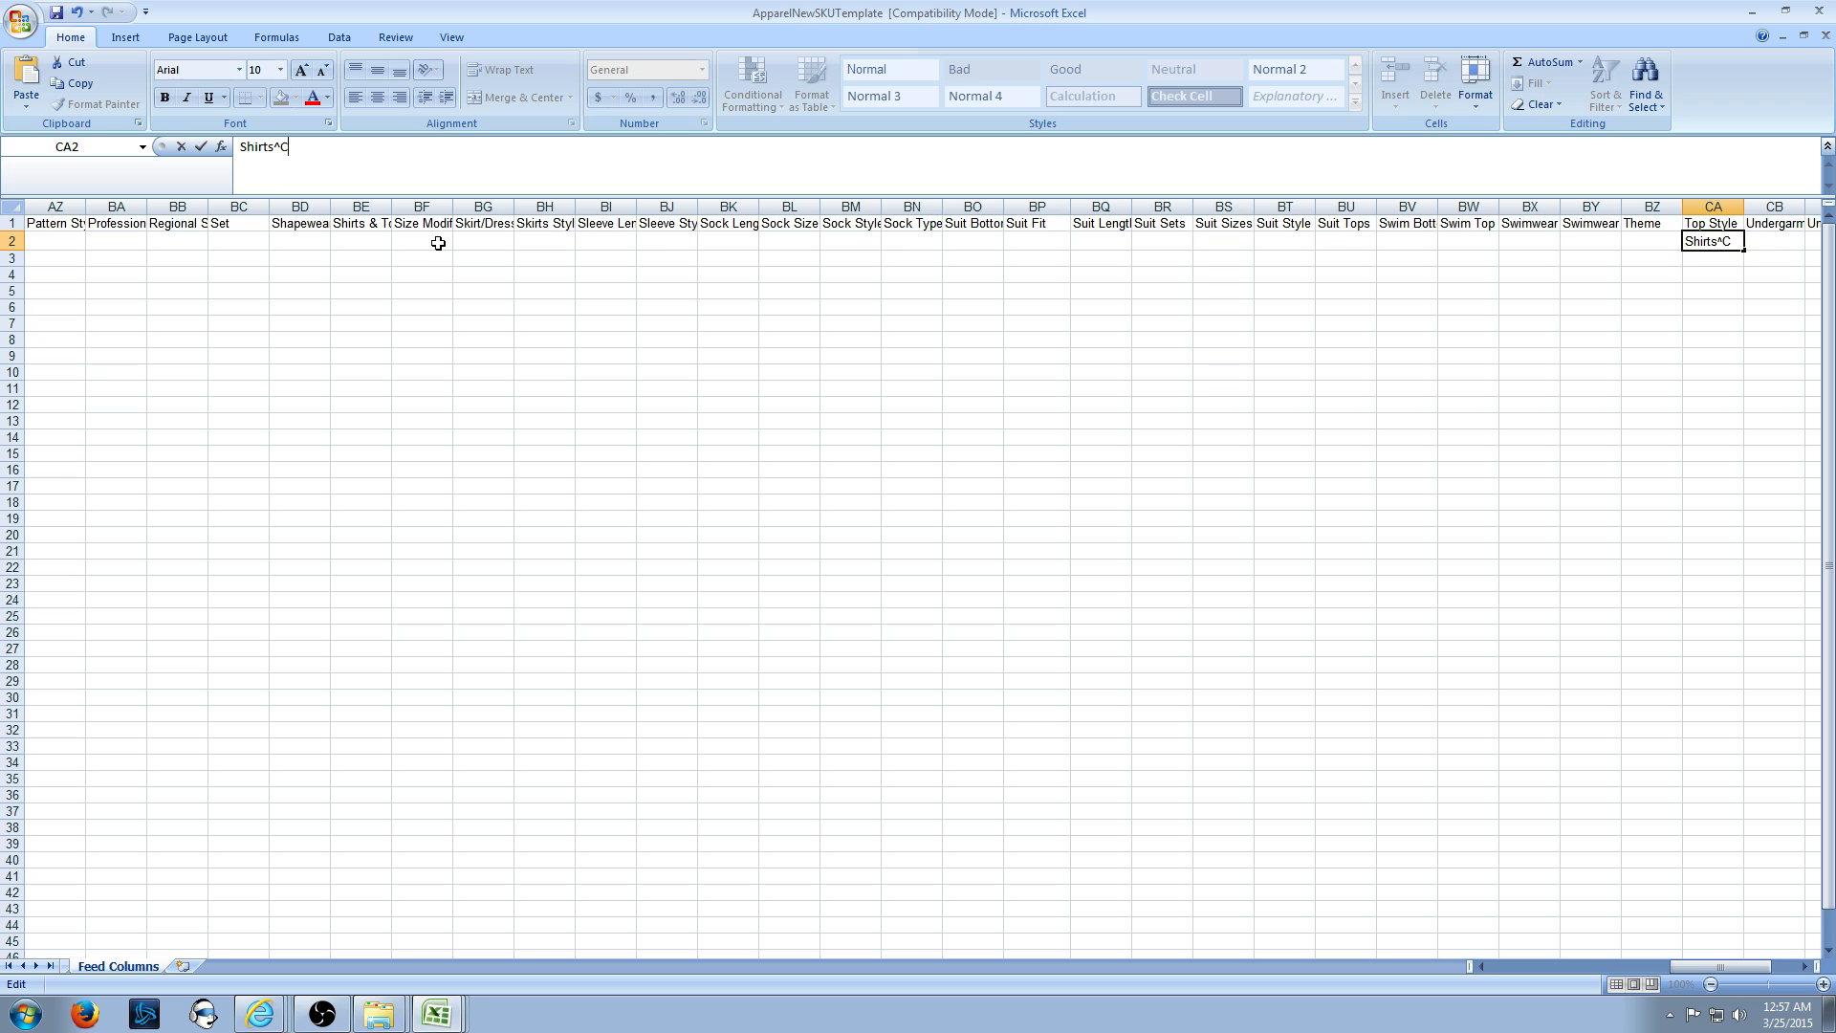
pyautogui.write('ami^')
pyautogui.hotkey('alt', 'Tab')
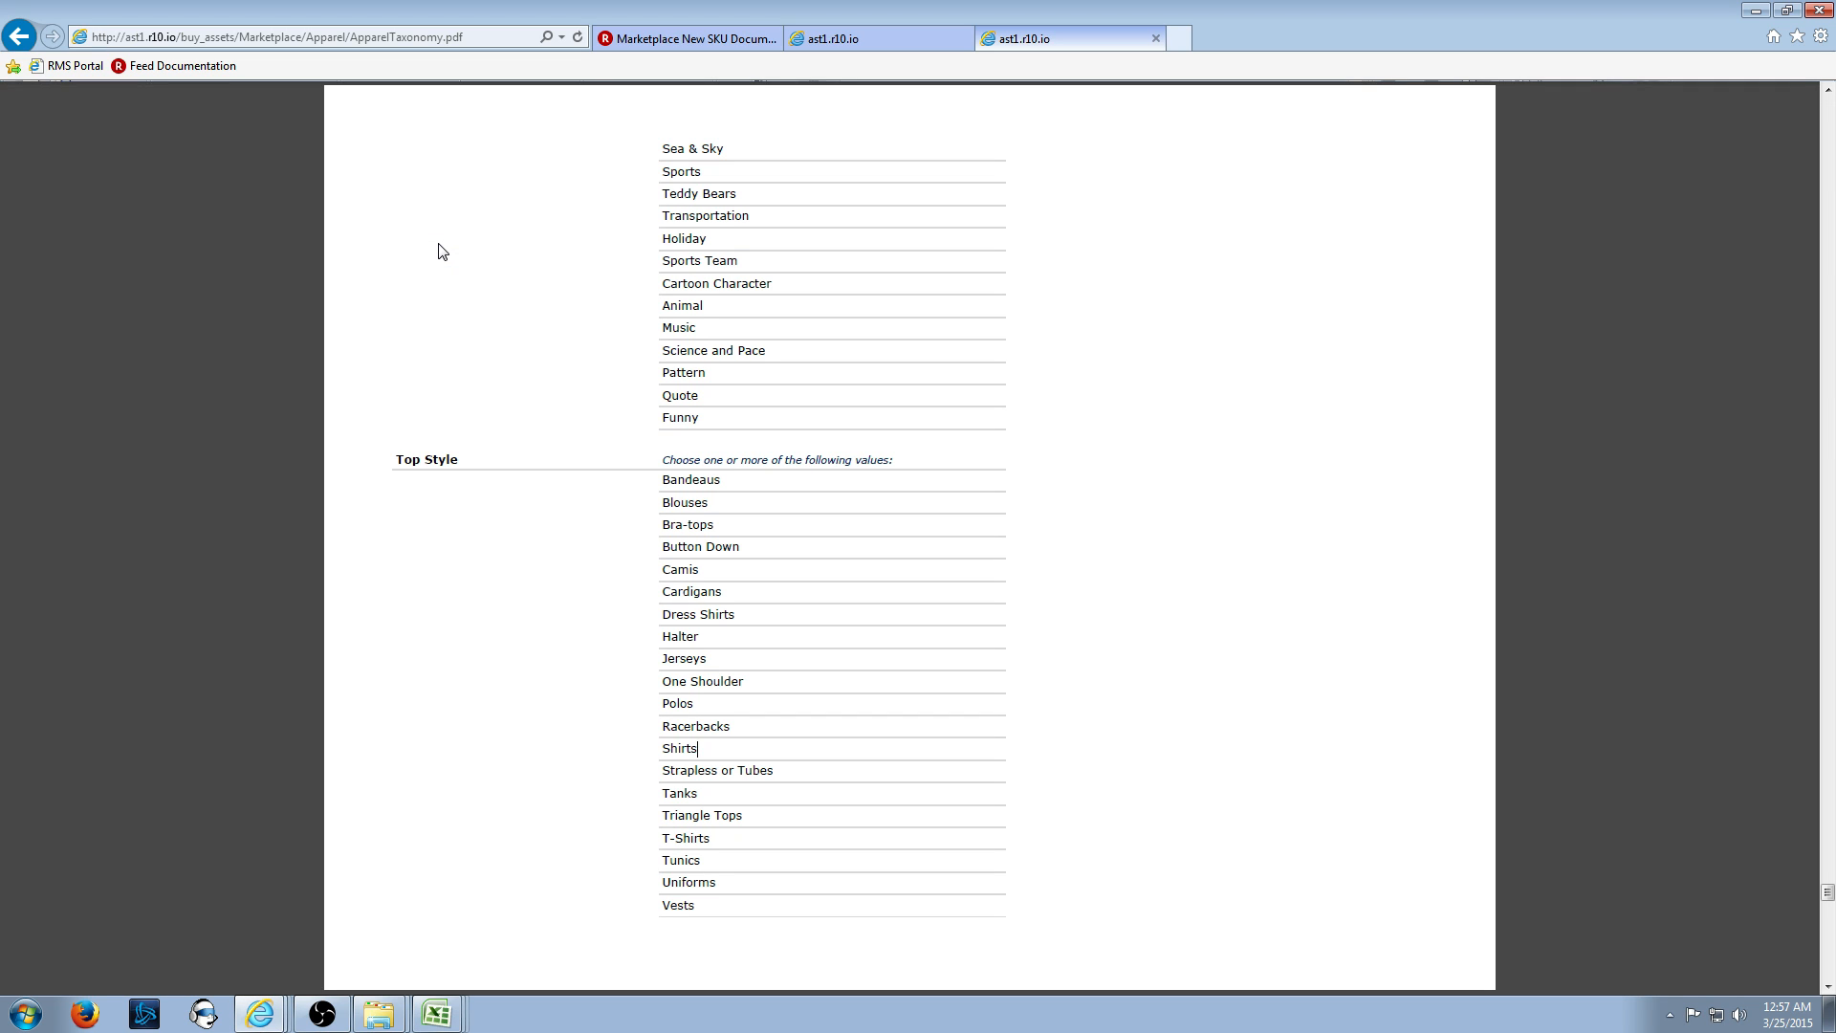
pyautogui.hotkey('alt', 'Tab')
pyautogui.write('Tank')
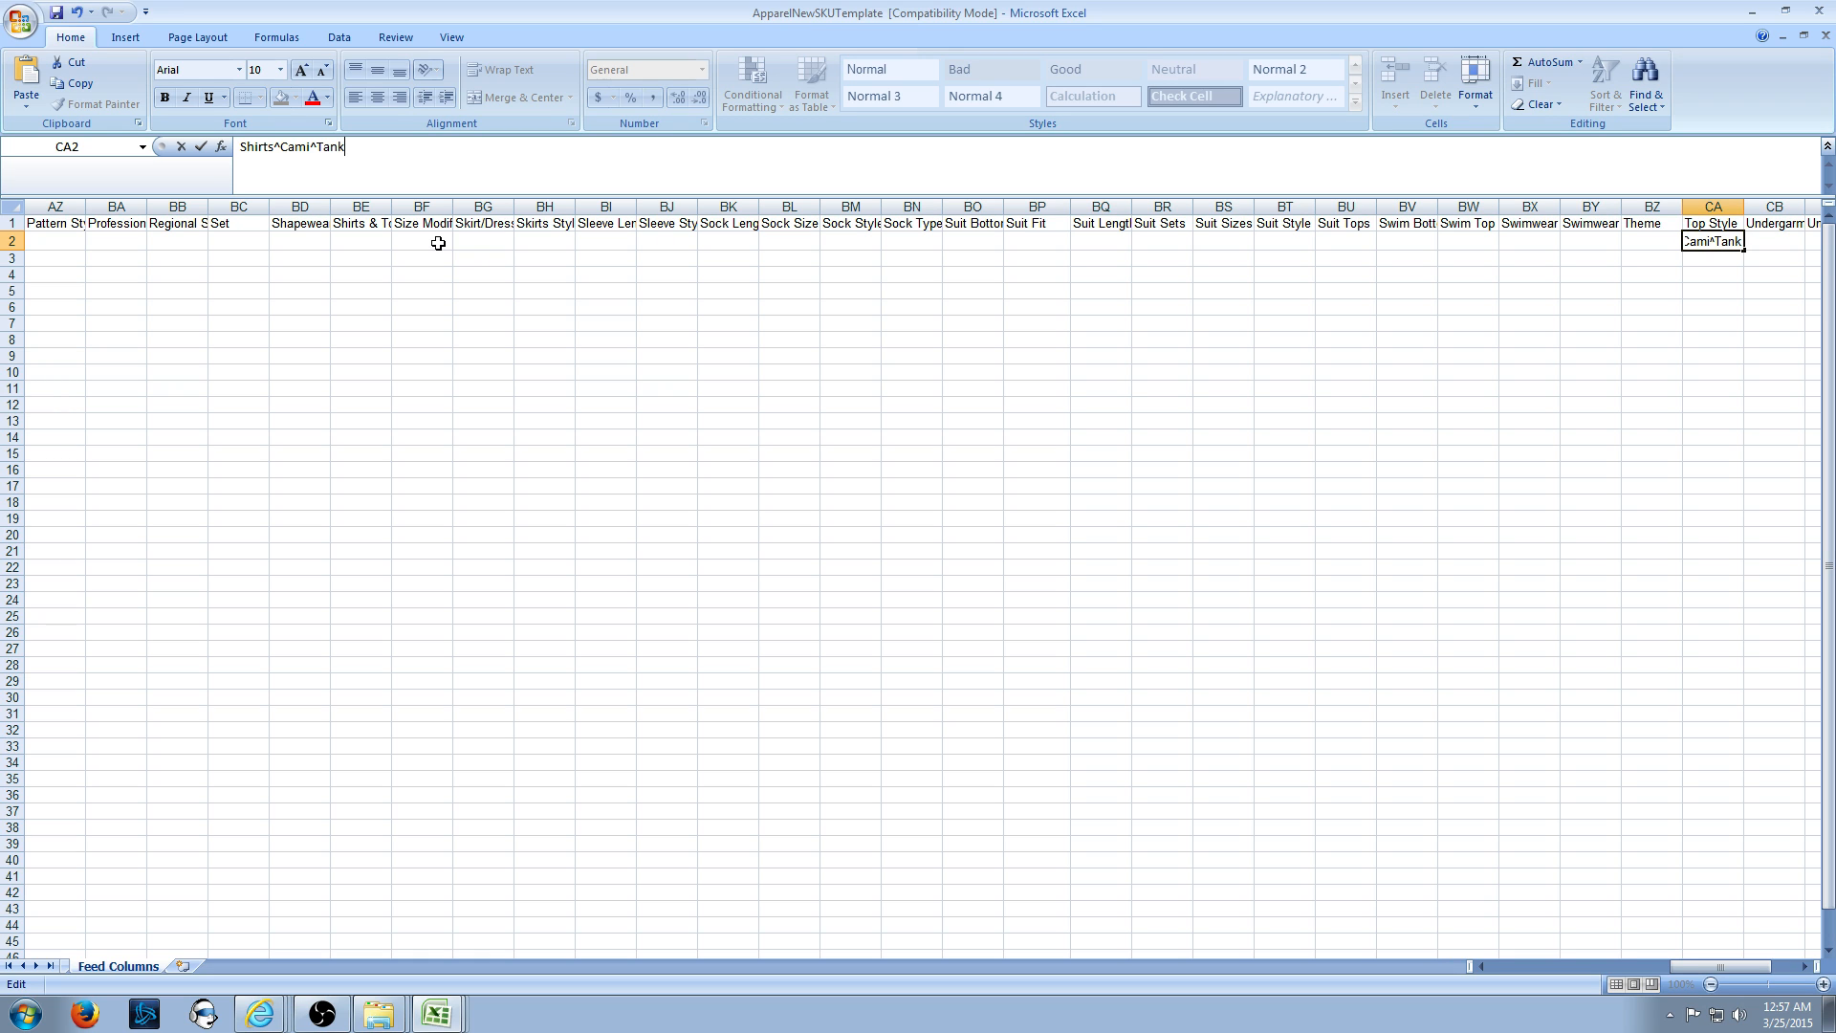
pyautogui.press('BackSpace')
pyautogui.press('BackSpace')
pyautogui.press('BackSpace')
pyautogui.press('BackSpace')
pyautogui.press('BackSpace')
pyautogui.press('BackSpace')
pyautogui.press('BackSpace')
pyautogui.press('BackSpace')
pyautogui.press('BackSpace')
pyautogui.press('BackSpace')
pyautogui.hotkey('alt', 'Tab')
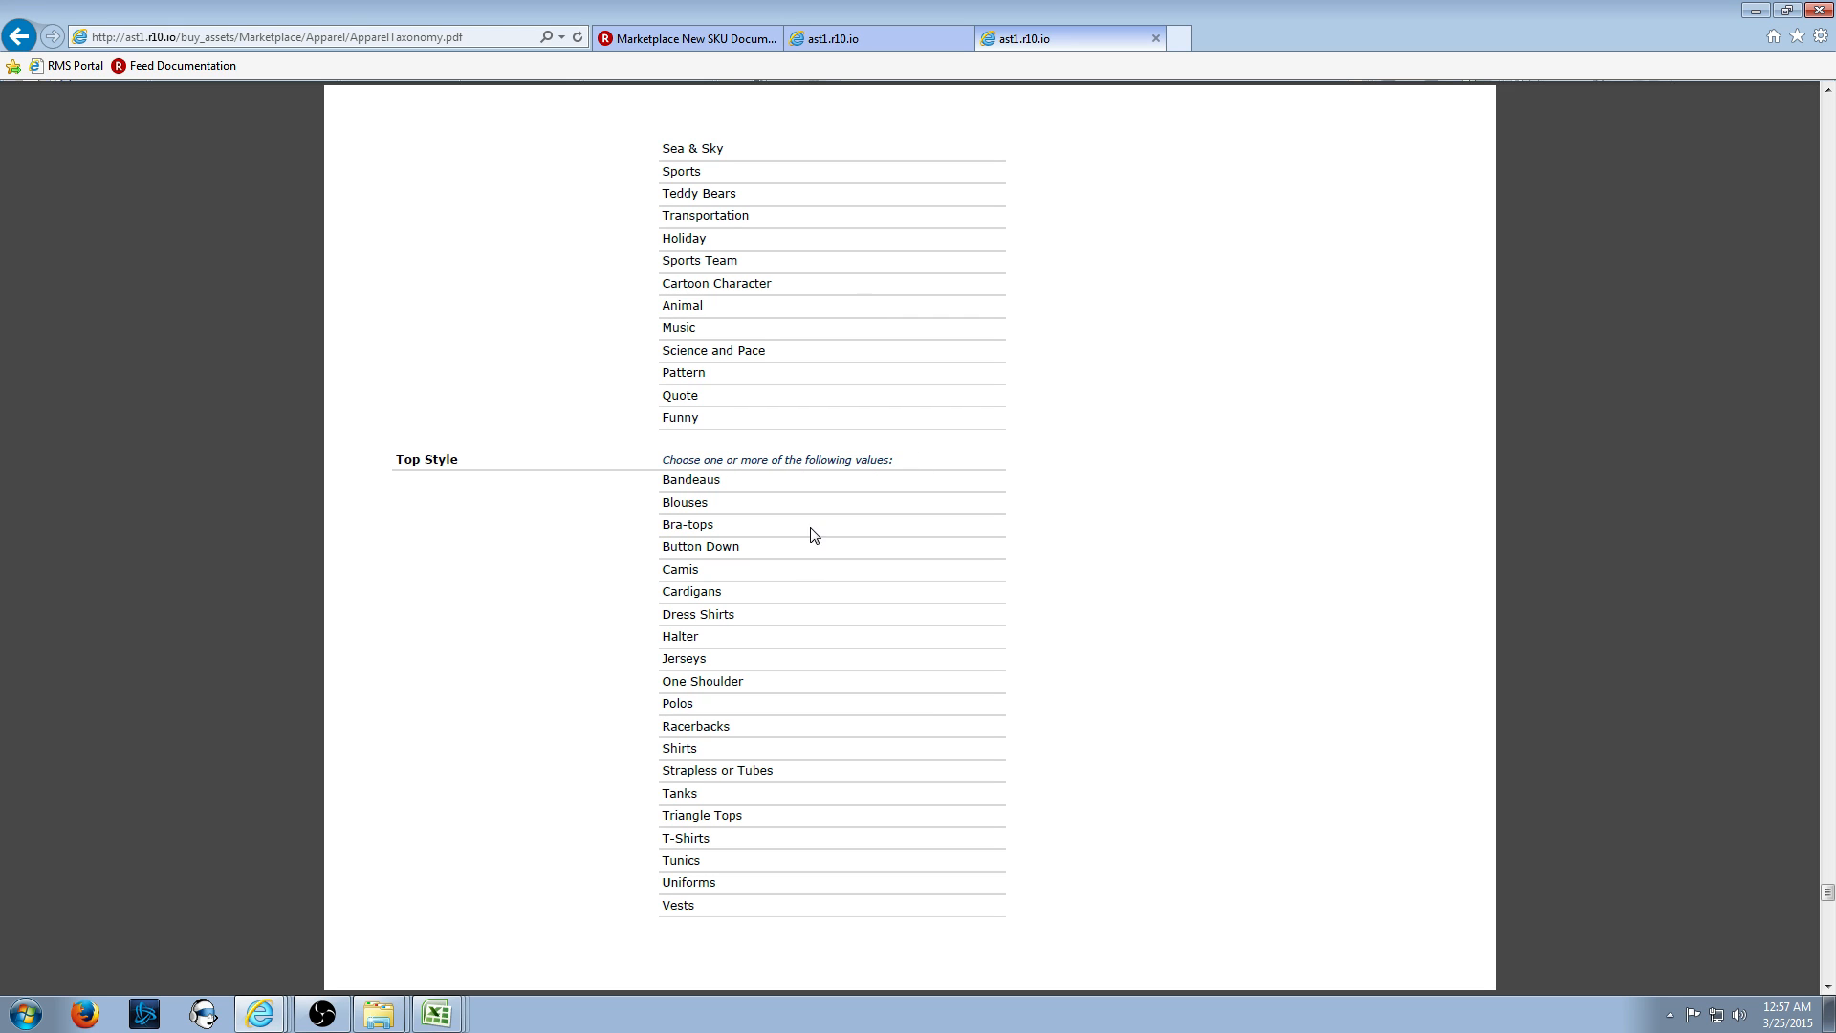
pyautogui.hotkey('alt', 'Tab')
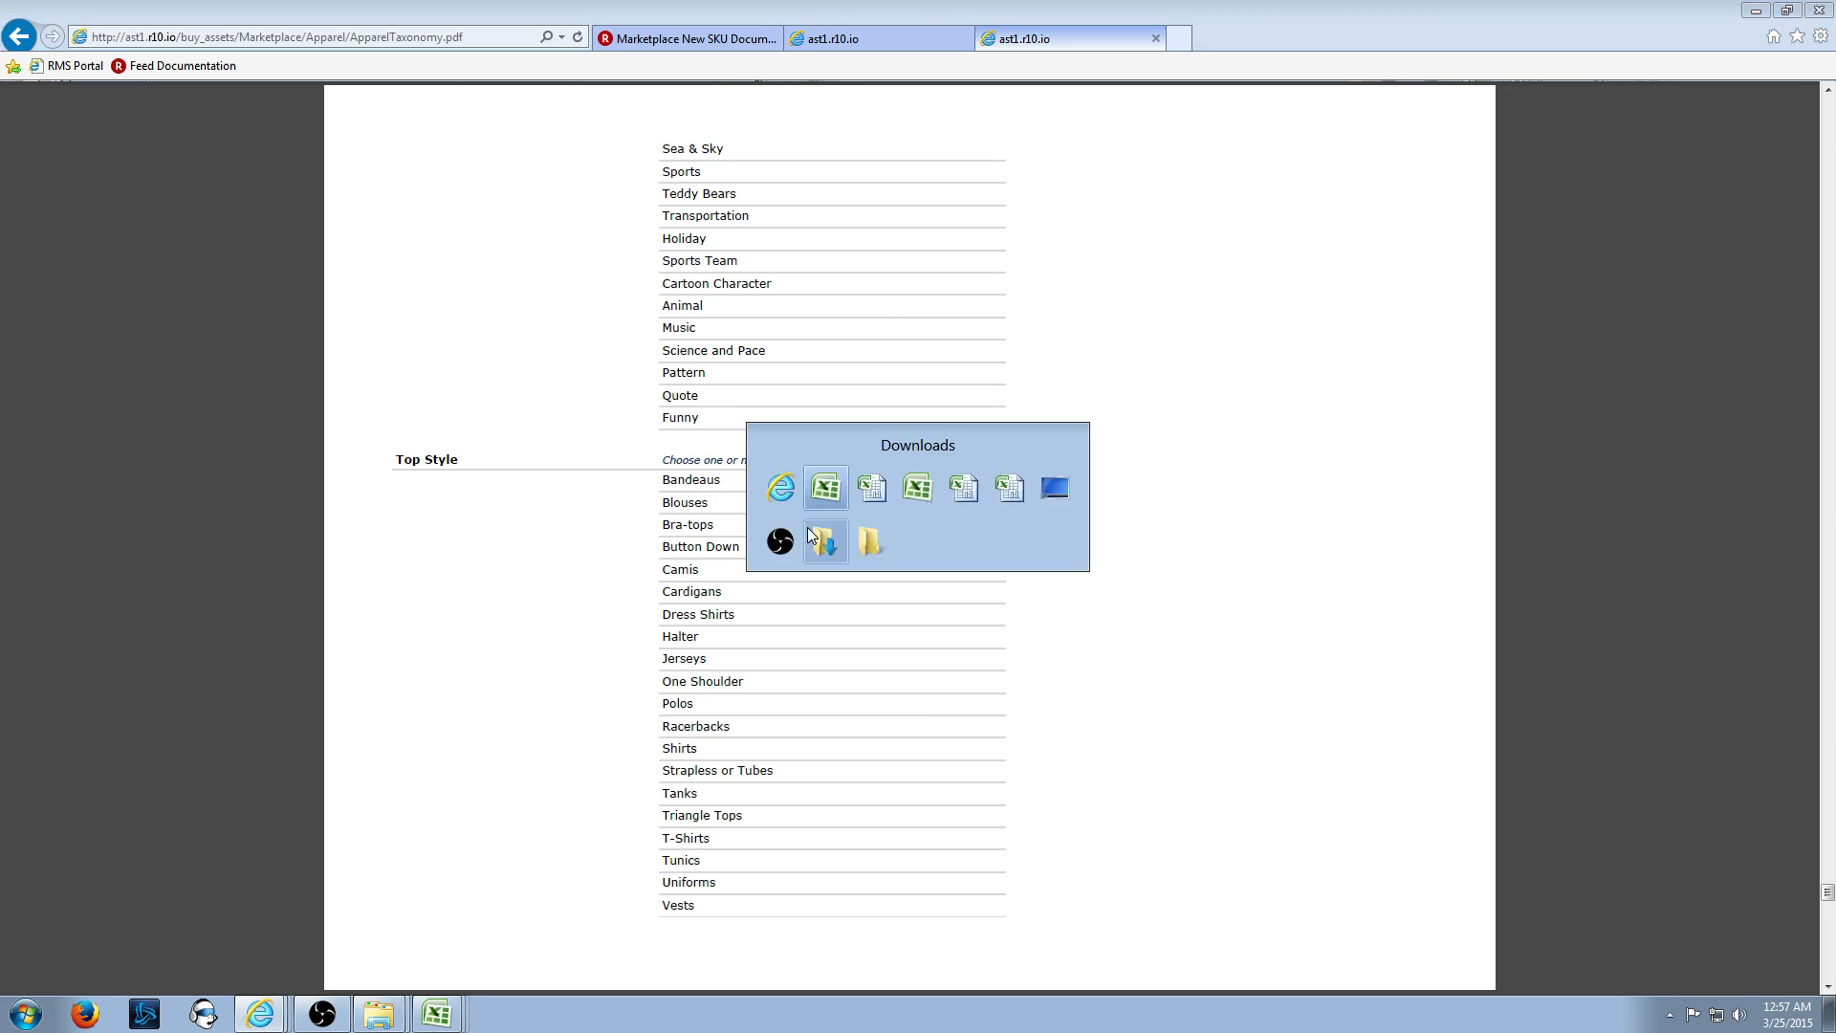
pyautogui.hotkey('alt', 'Tab')
# - Mark the Baby Sizes and Shirts & Tops Size attributes in the category table
pyautogui.click(866, 40)
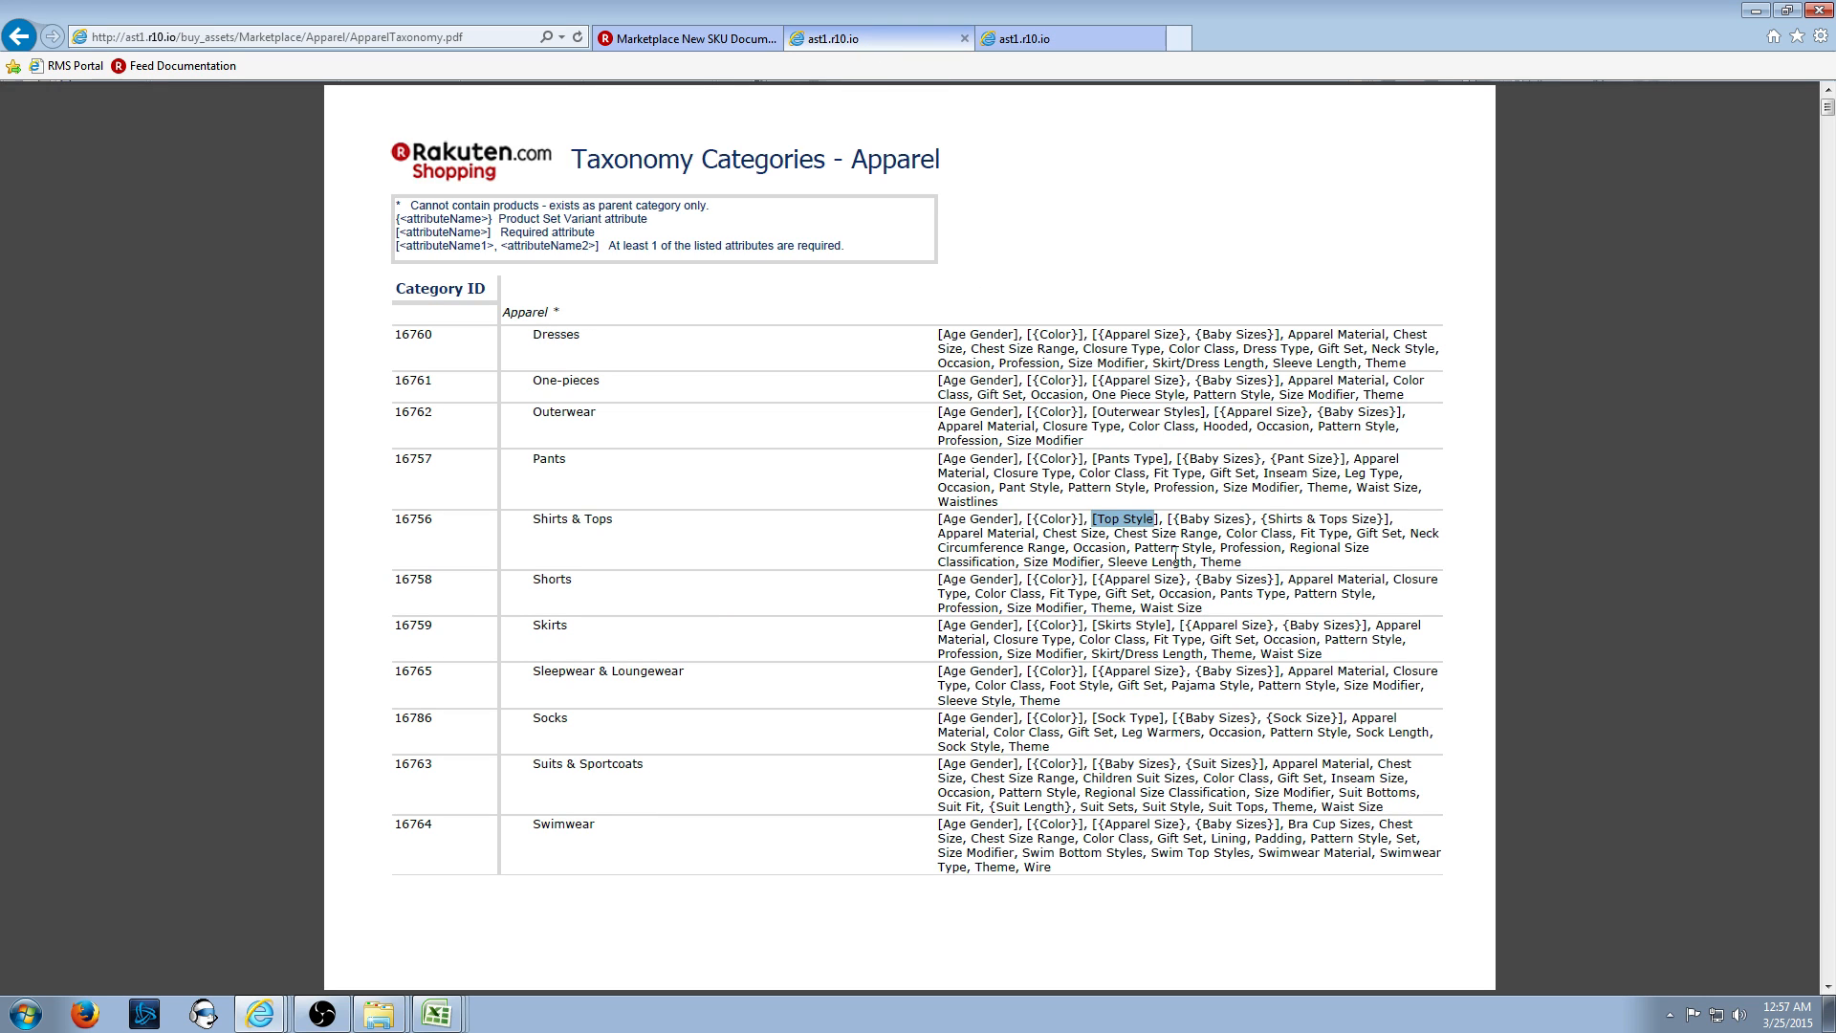
pyautogui.moveTo(1168, 520); pyautogui.dragTo(1357, 517)
pyautogui.hotkey('alt', 'Tab')
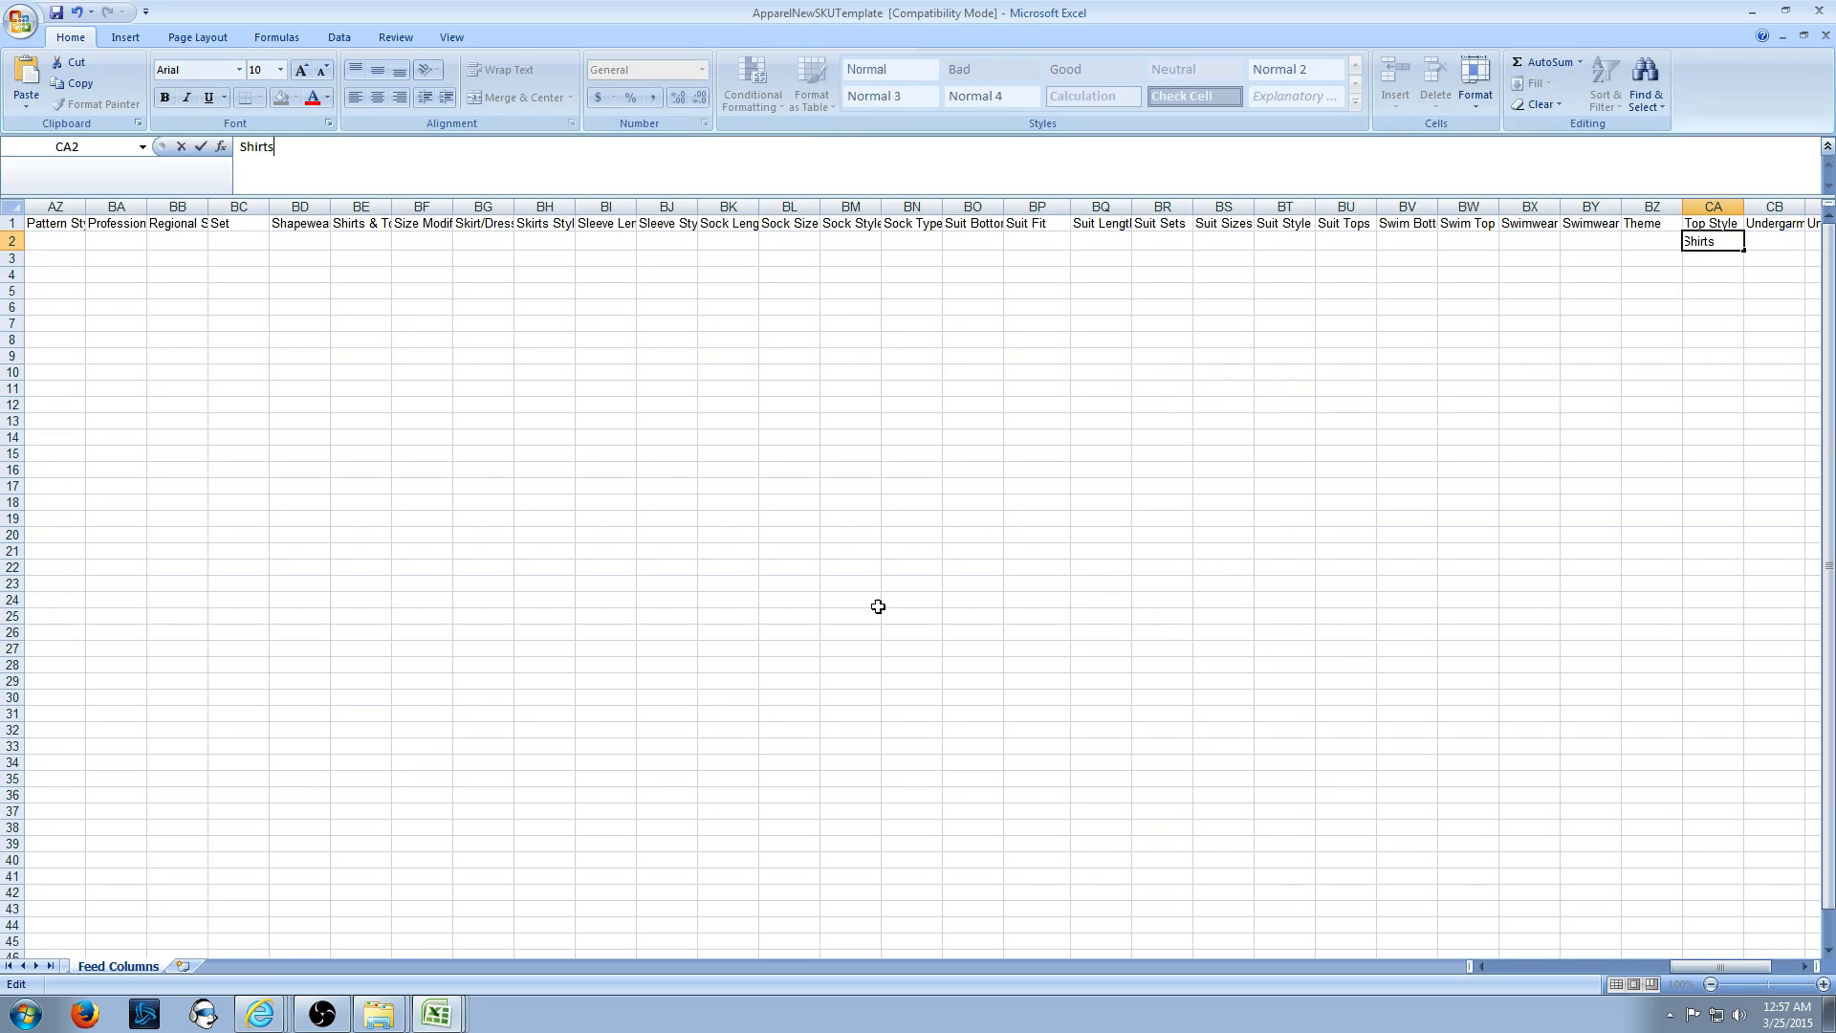
pyautogui.hotkey('alt', 'Tab')
# - Scroll the attribute lists to the Shirts & Tops Size values ONE SIZE, XS, S, M, L, XL
pyautogui.click(1071, 32)
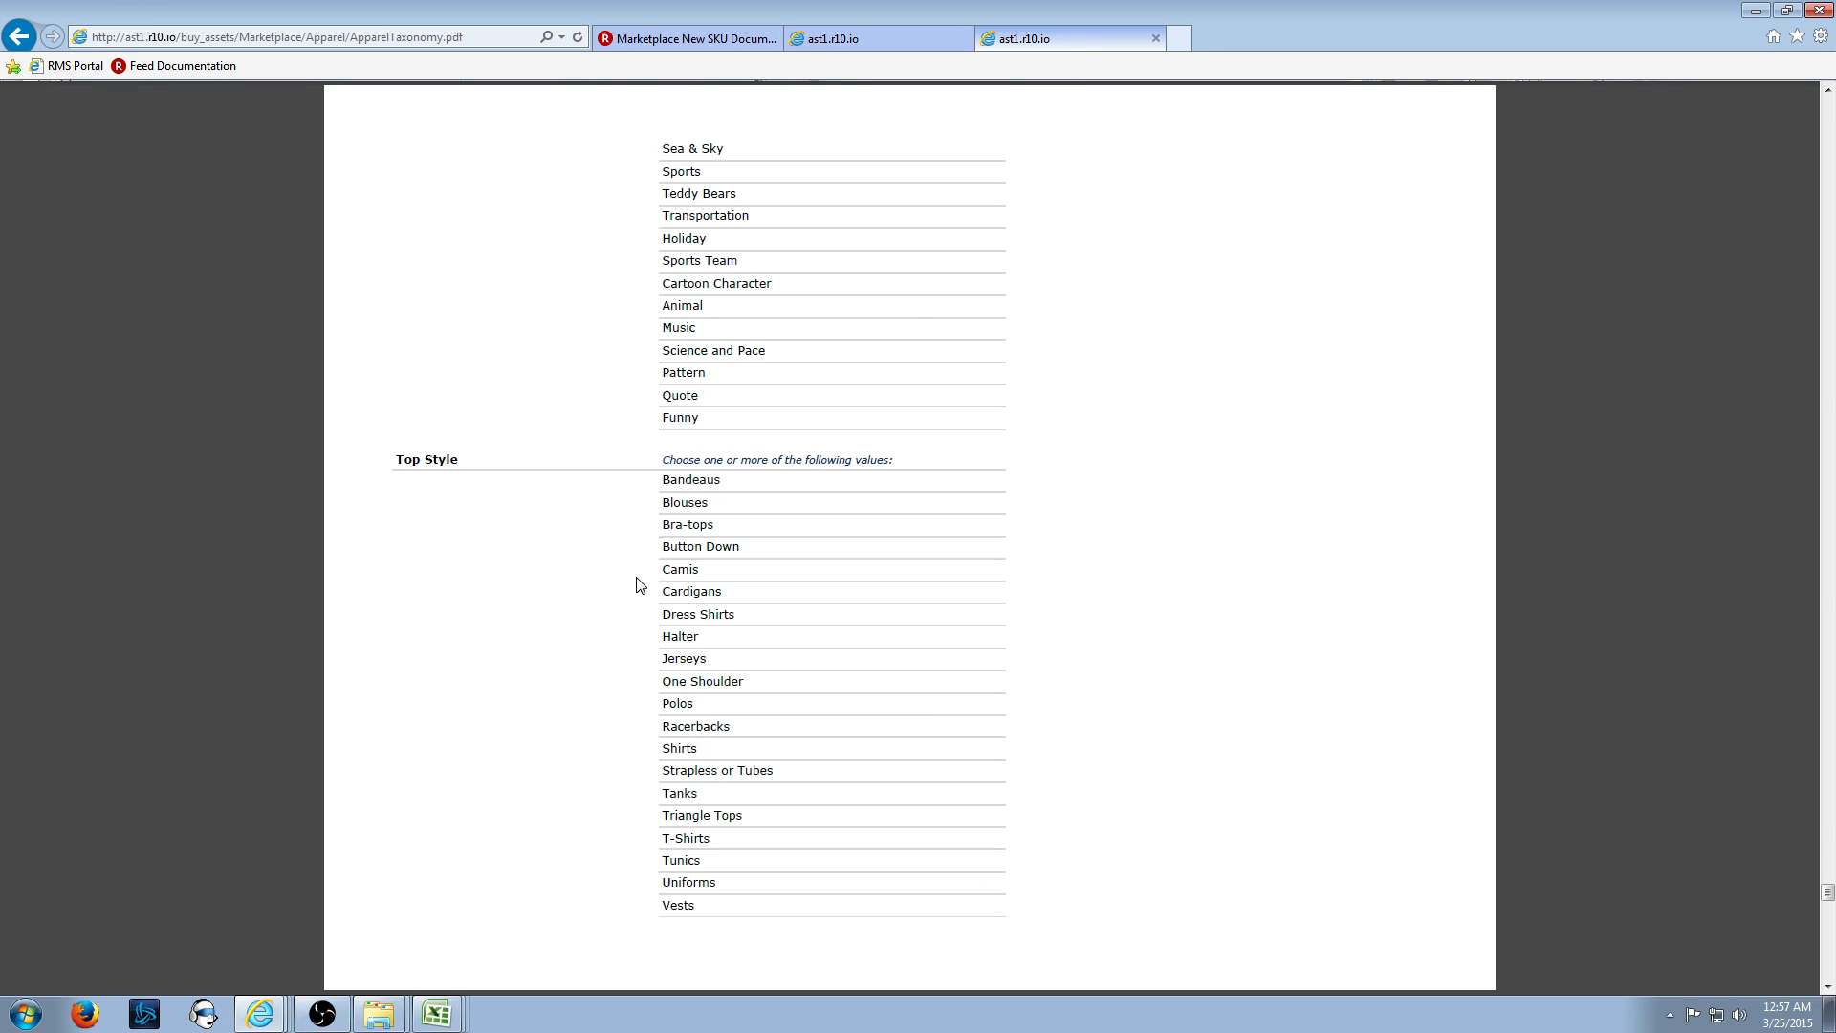
pyautogui.scroll(-10, 469, 622)
pyautogui.scroll(-15, 470, 623)
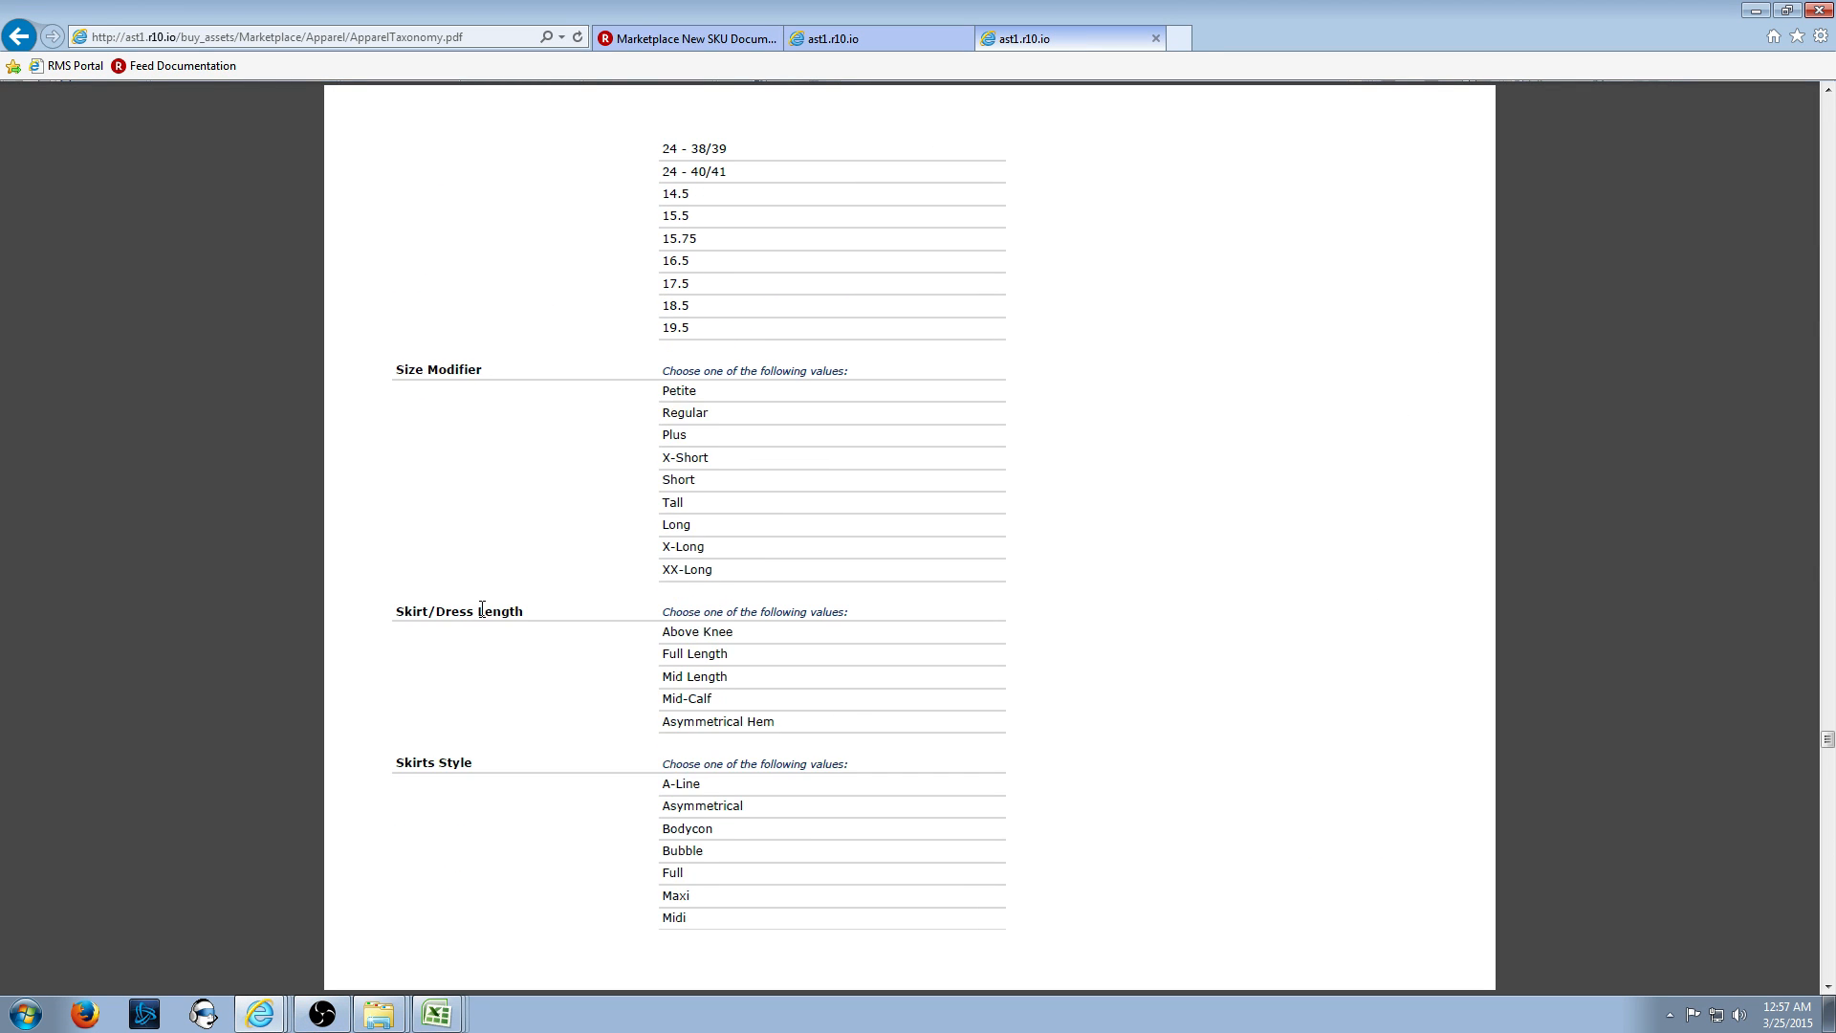
pyautogui.scroll(10, 488, 610)
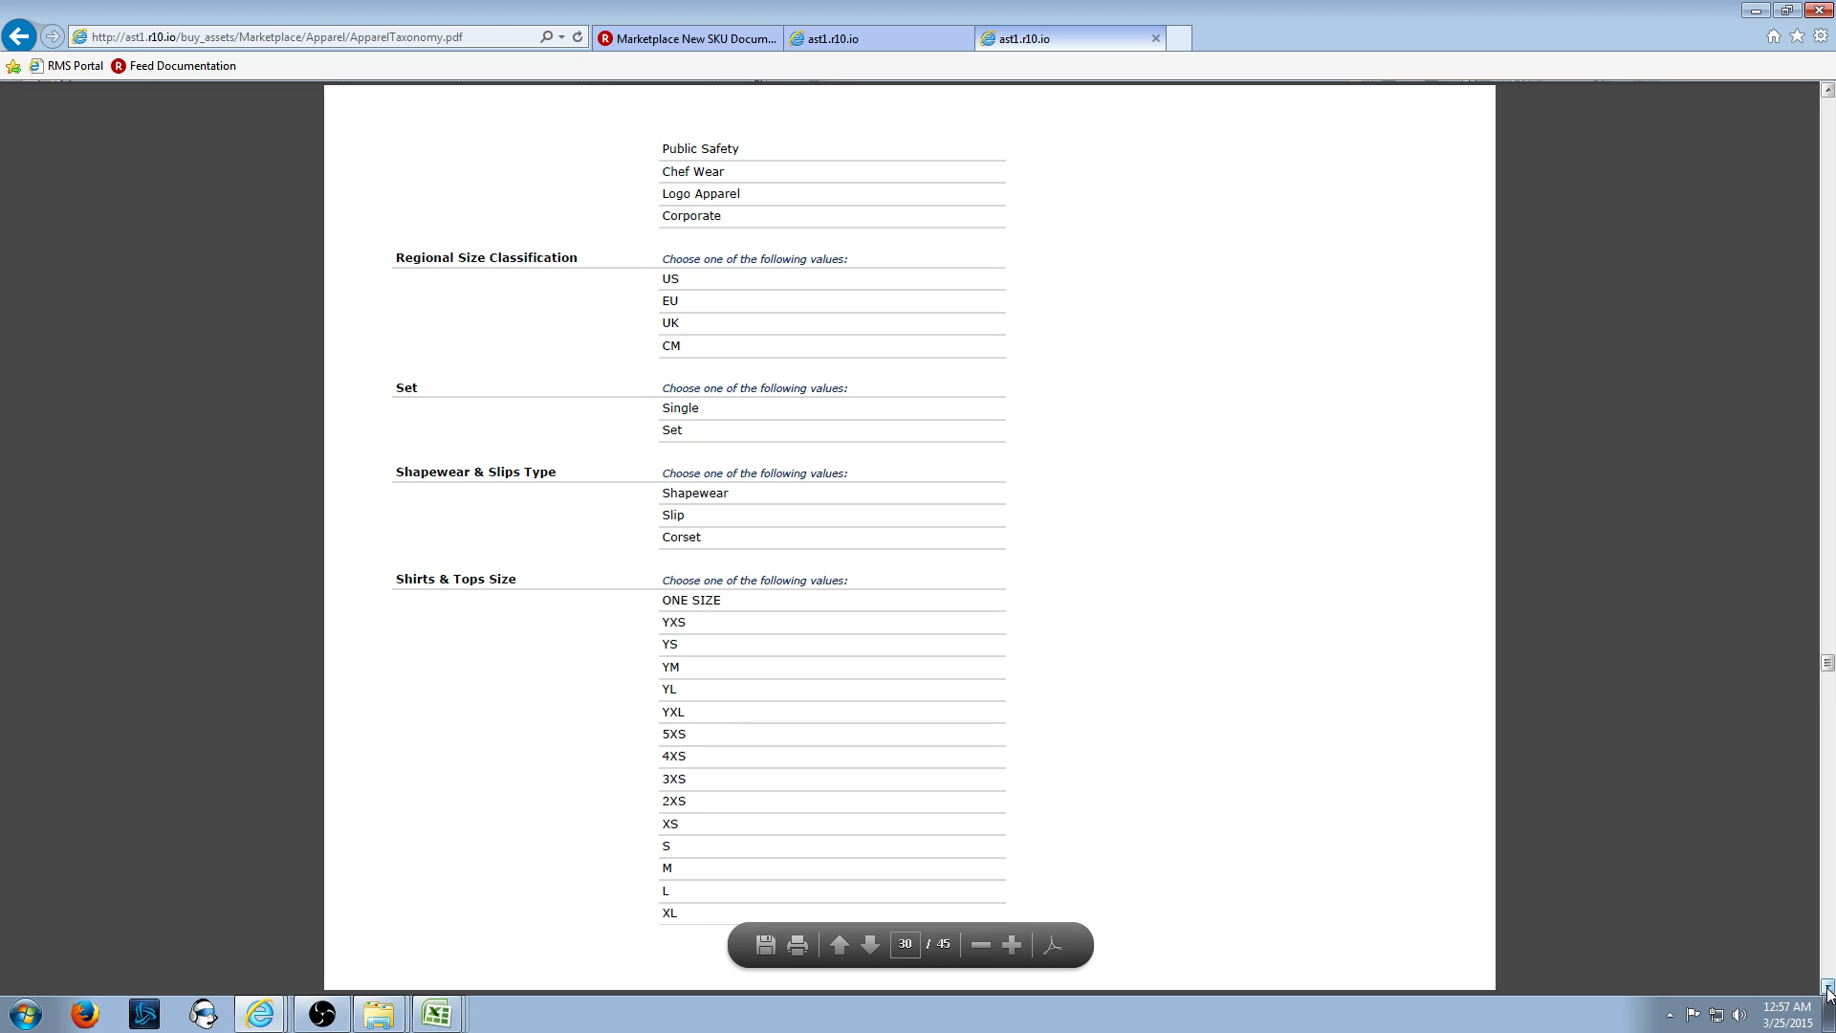
pyautogui.scroll(-3, 710, 235)
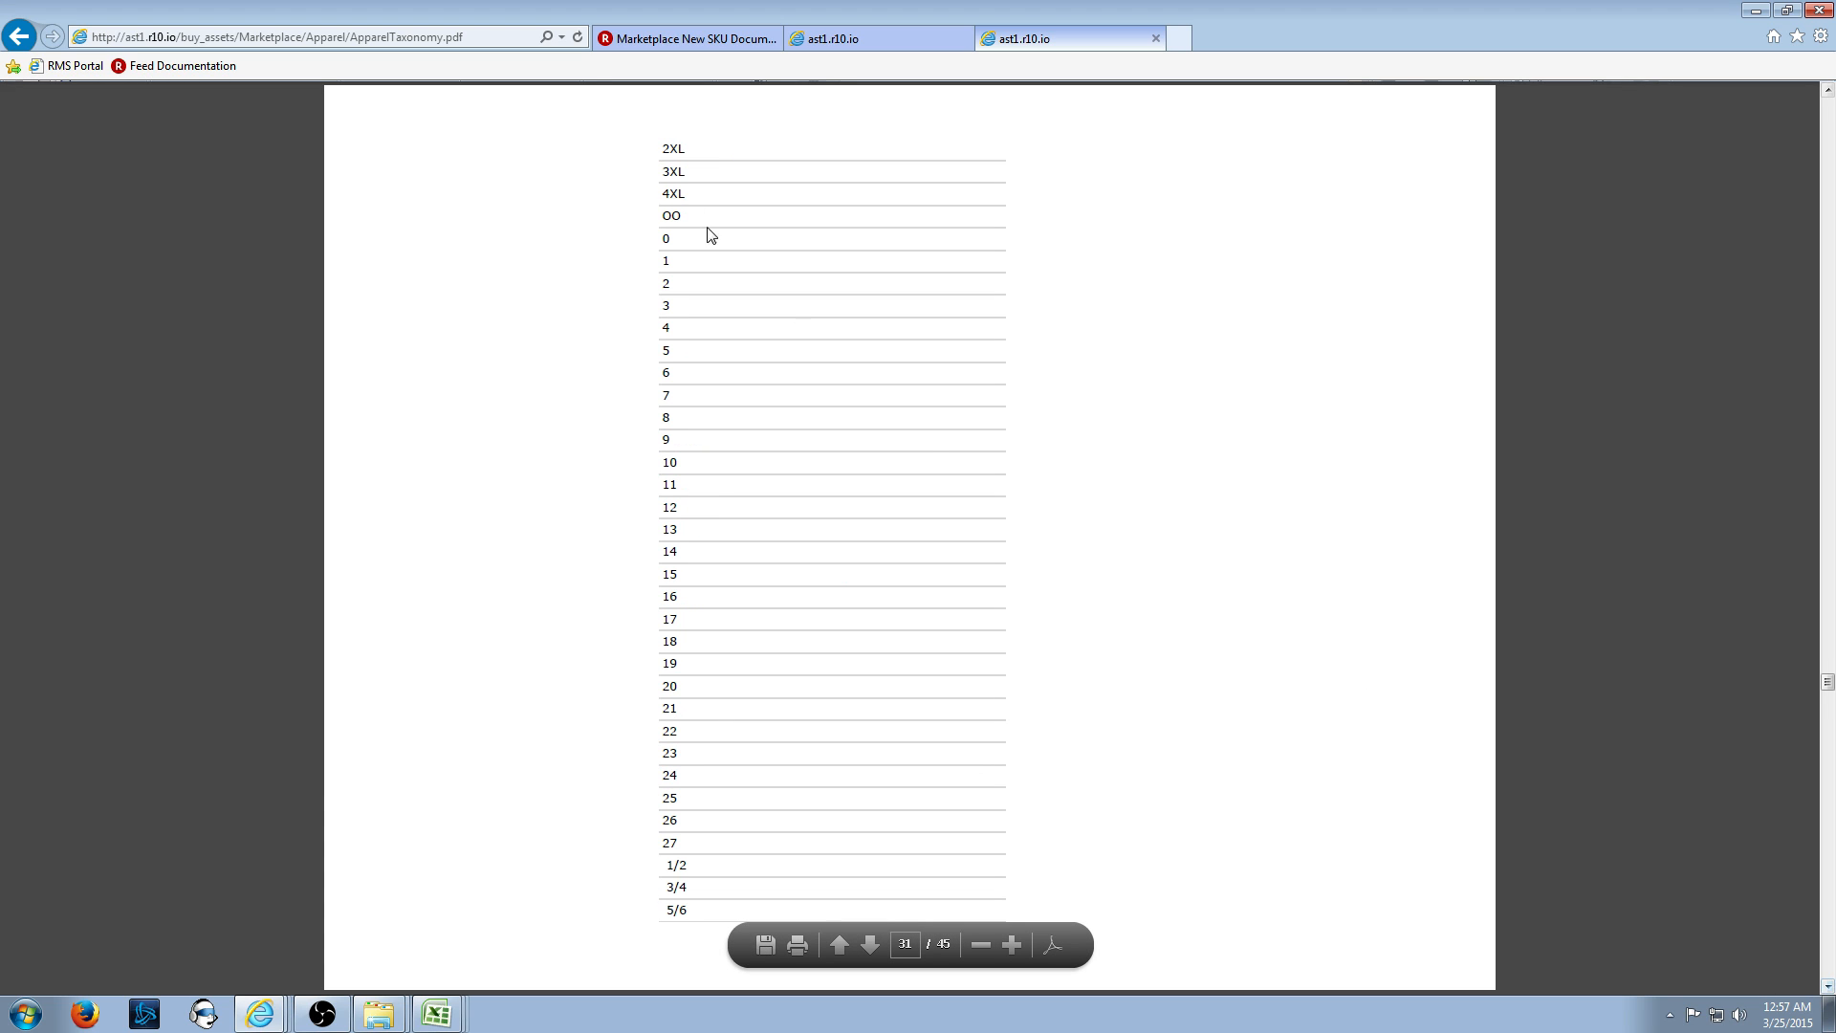
pyautogui.click(1828, 92)
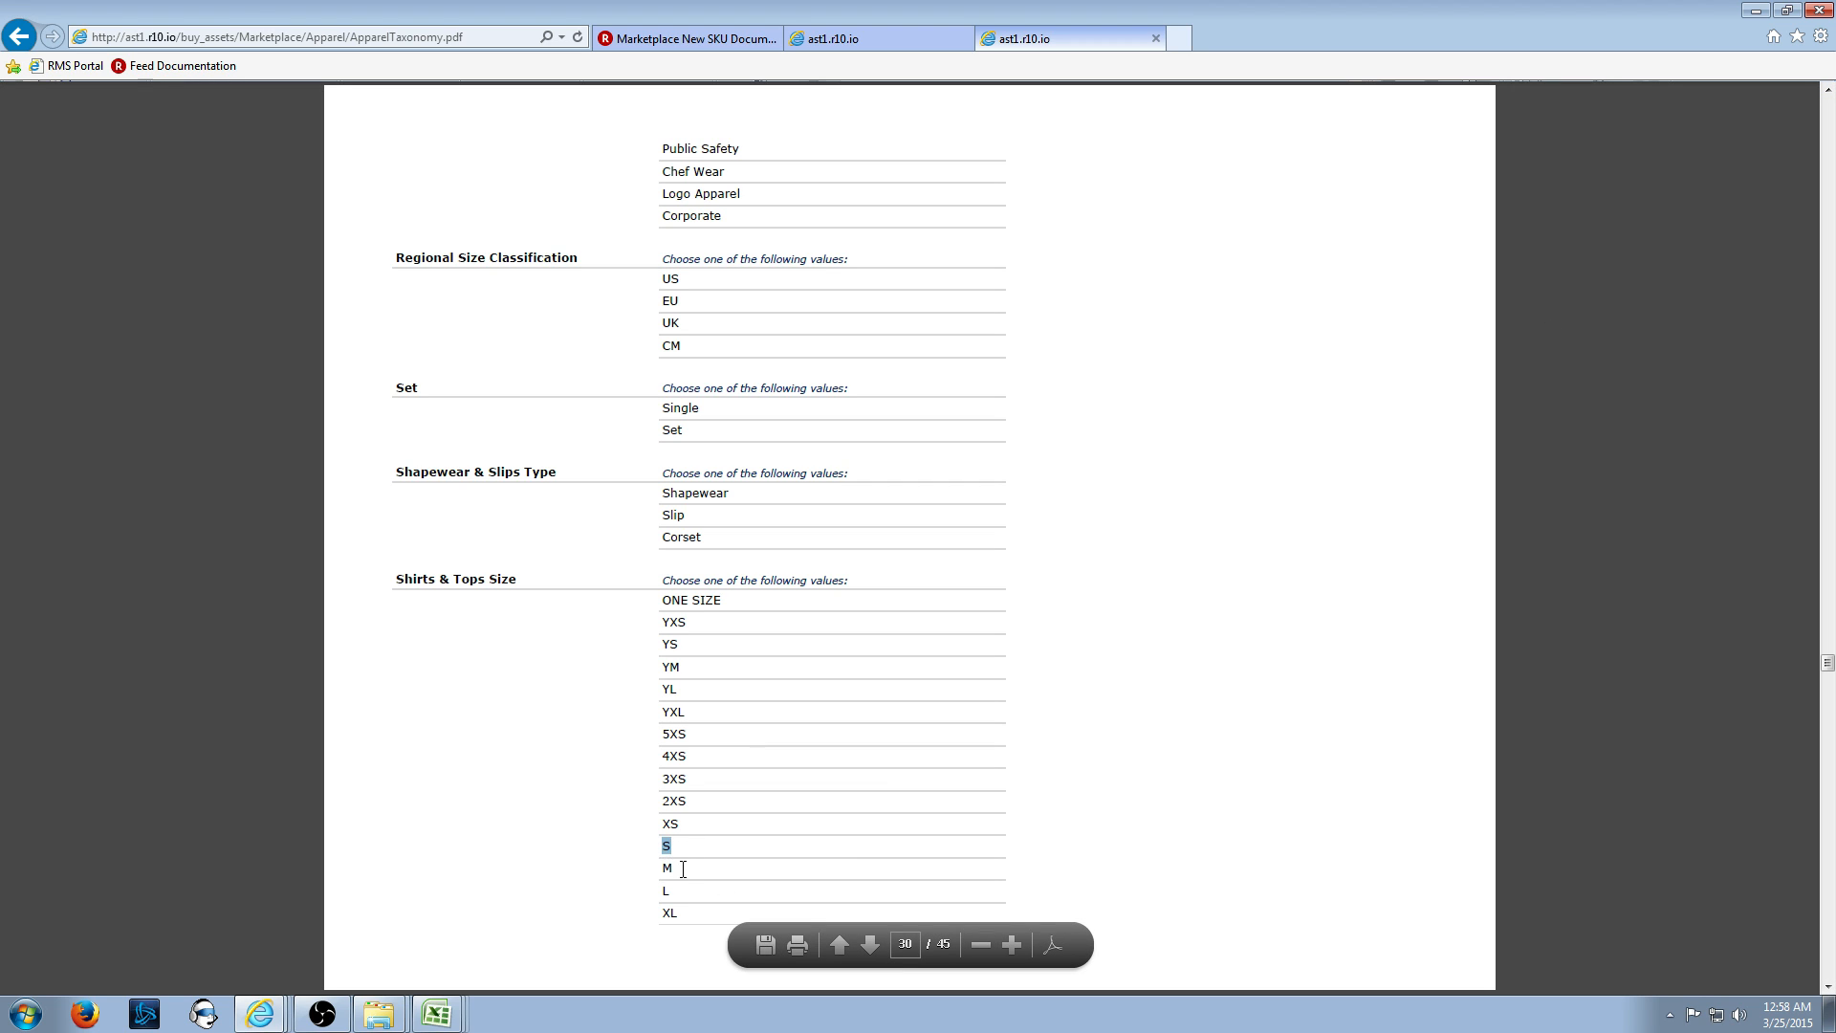
pyautogui.moveTo(677, 870)
pyautogui.mouseDown()
pyautogui.moveTo(644, 870)
pyautogui.moveTo(680, 891)
pyautogui.mouseUp()
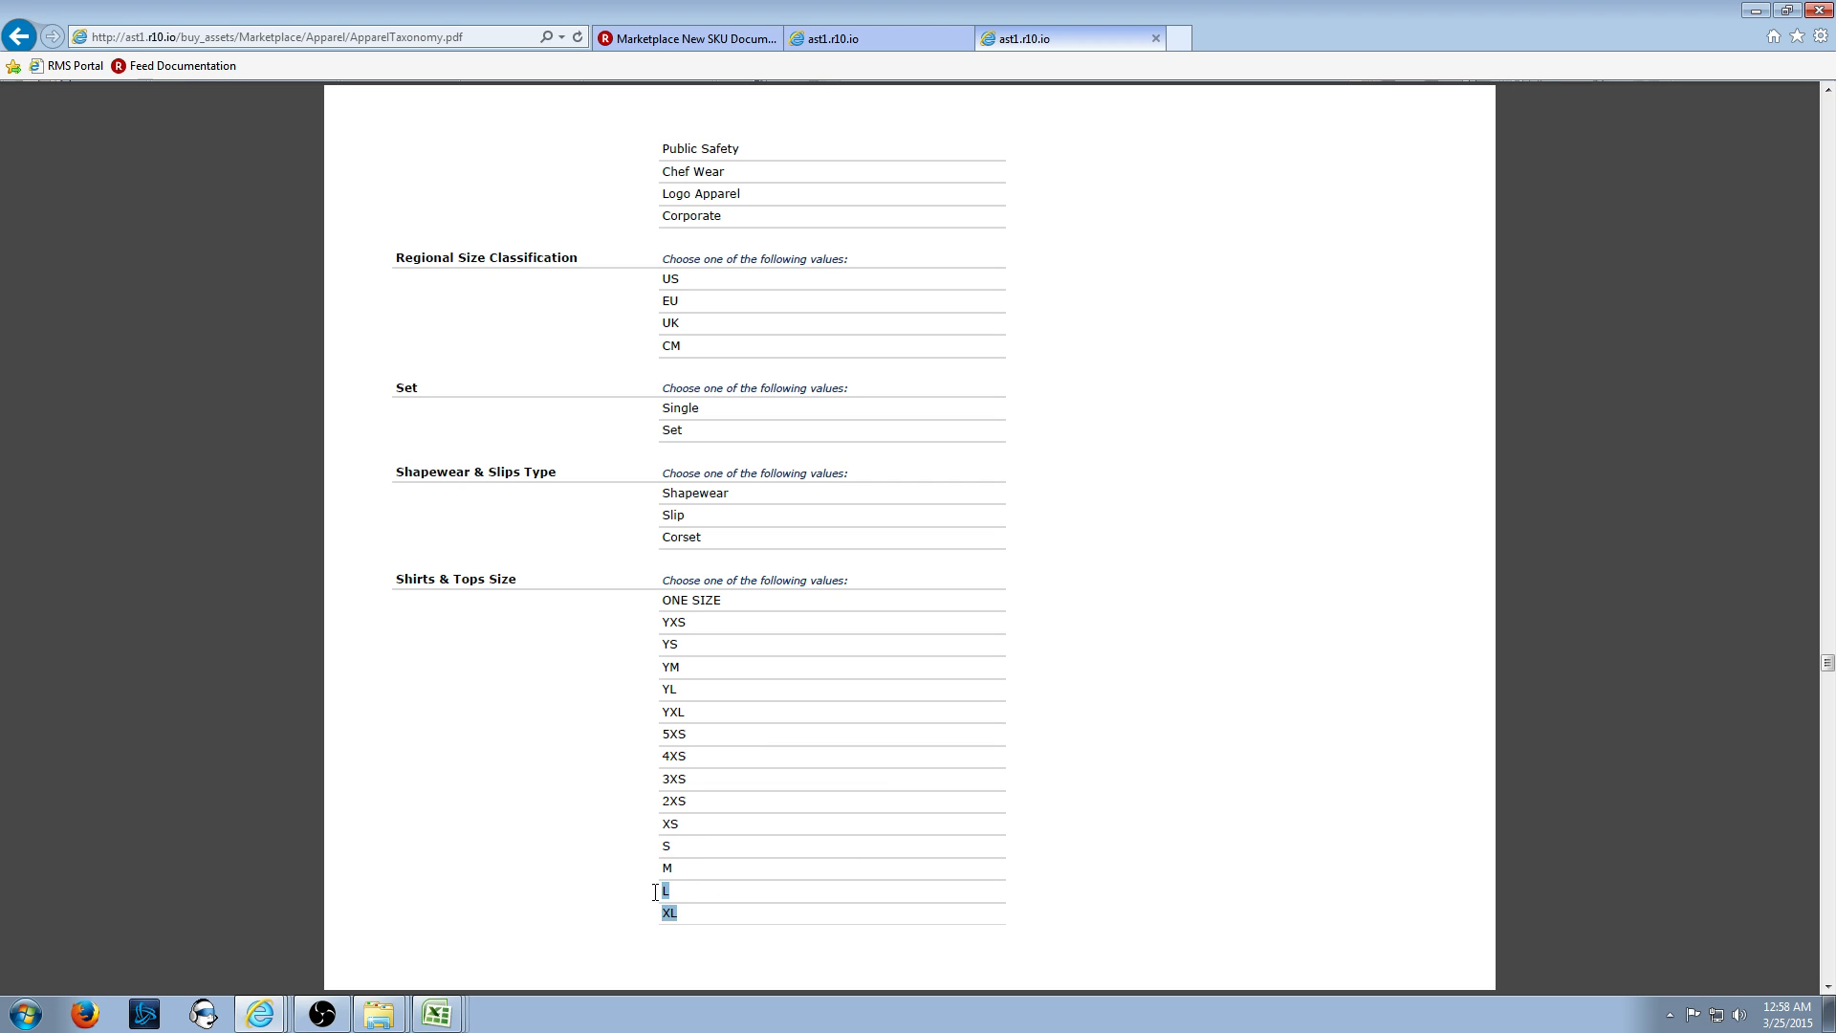
pyautogui.click(657, 892)
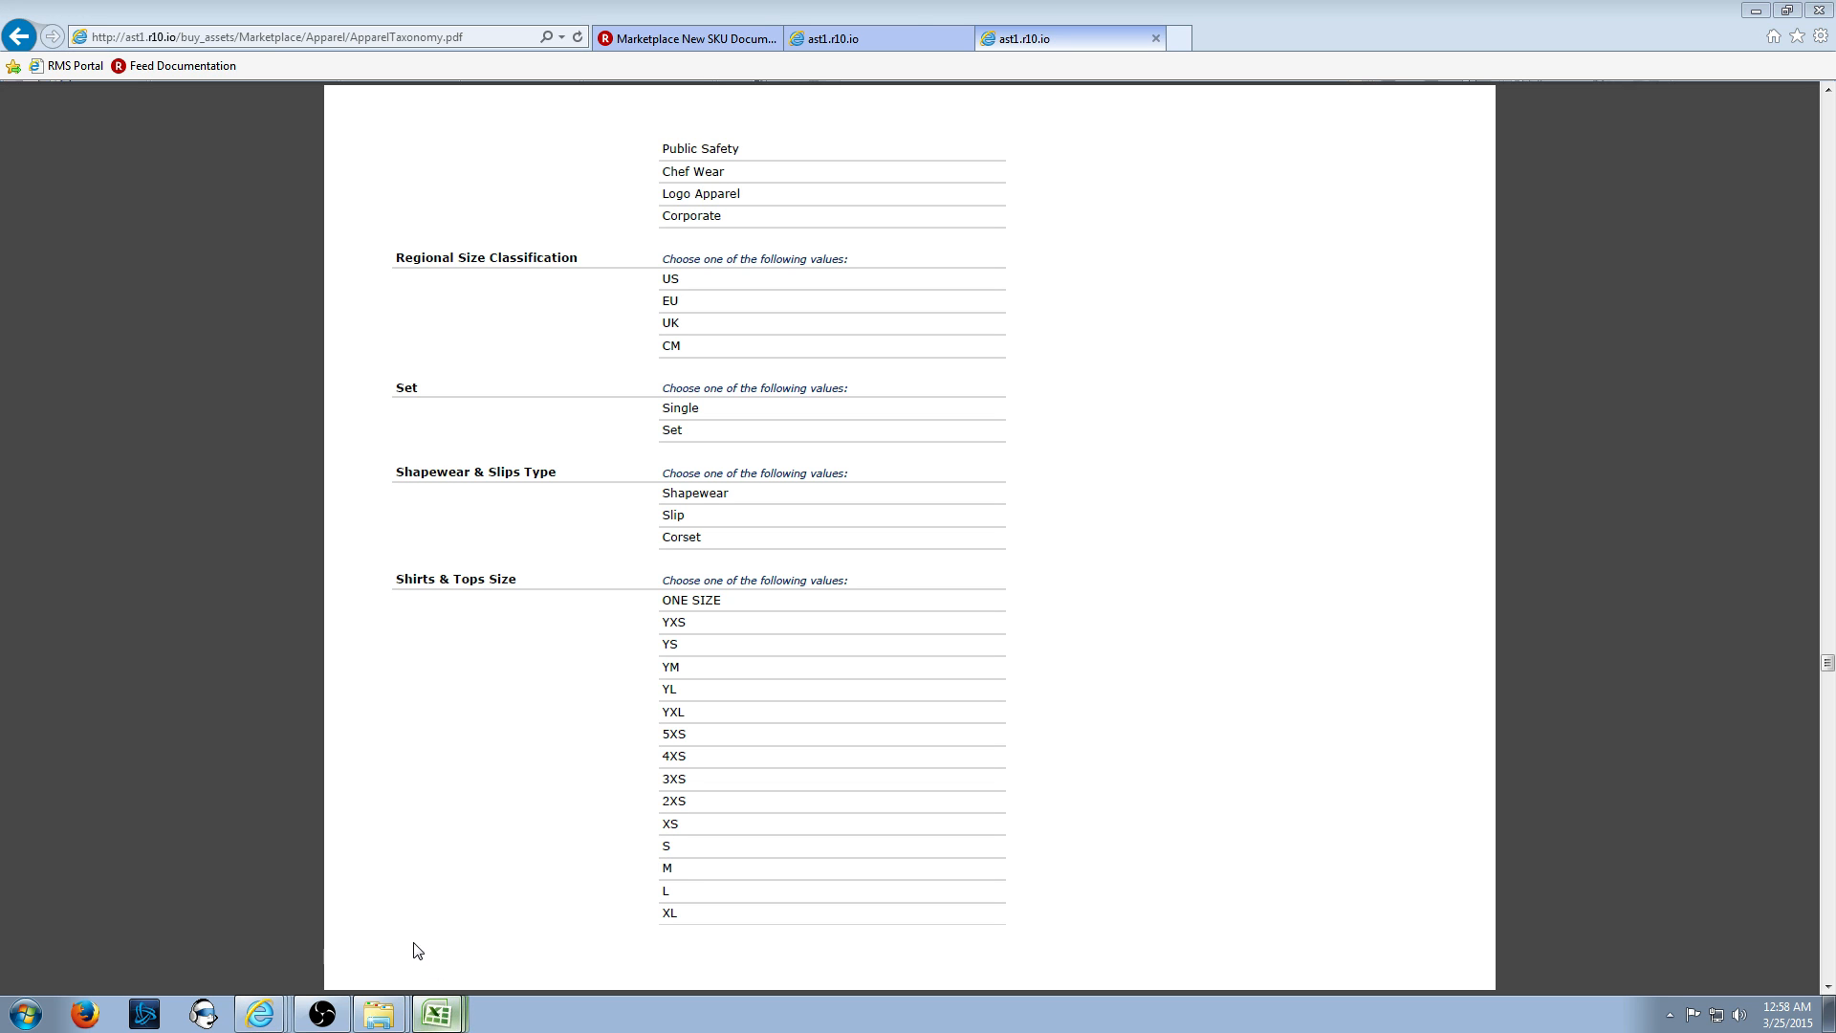
# - Review row 2's filled values around the Top Style column
pyautogui.hotkey('alt', 'Tab')
pyautogui.press('Left')
pyautogui.press('Left')
pyautogui.press('Left')
pyautogui.press('Left')
pyautogui.press('Left')
pyautogui.press('Left')
pyautogui.press('Left')
pyautogui.press('Left')
pyautogui.press('Left')
pyautogui.press('Left')
pyautogui.press('Left')
pyautogui.press('Left')
pyautogui.press('Left')
pyautogui.press('Left')
pyautogui.press('Left')
pyautogui.press('Left')
pyautogui.press('Left')
pyautogui.press('Left')
pyautogui.press('Left')
pyautogui.press('Left')
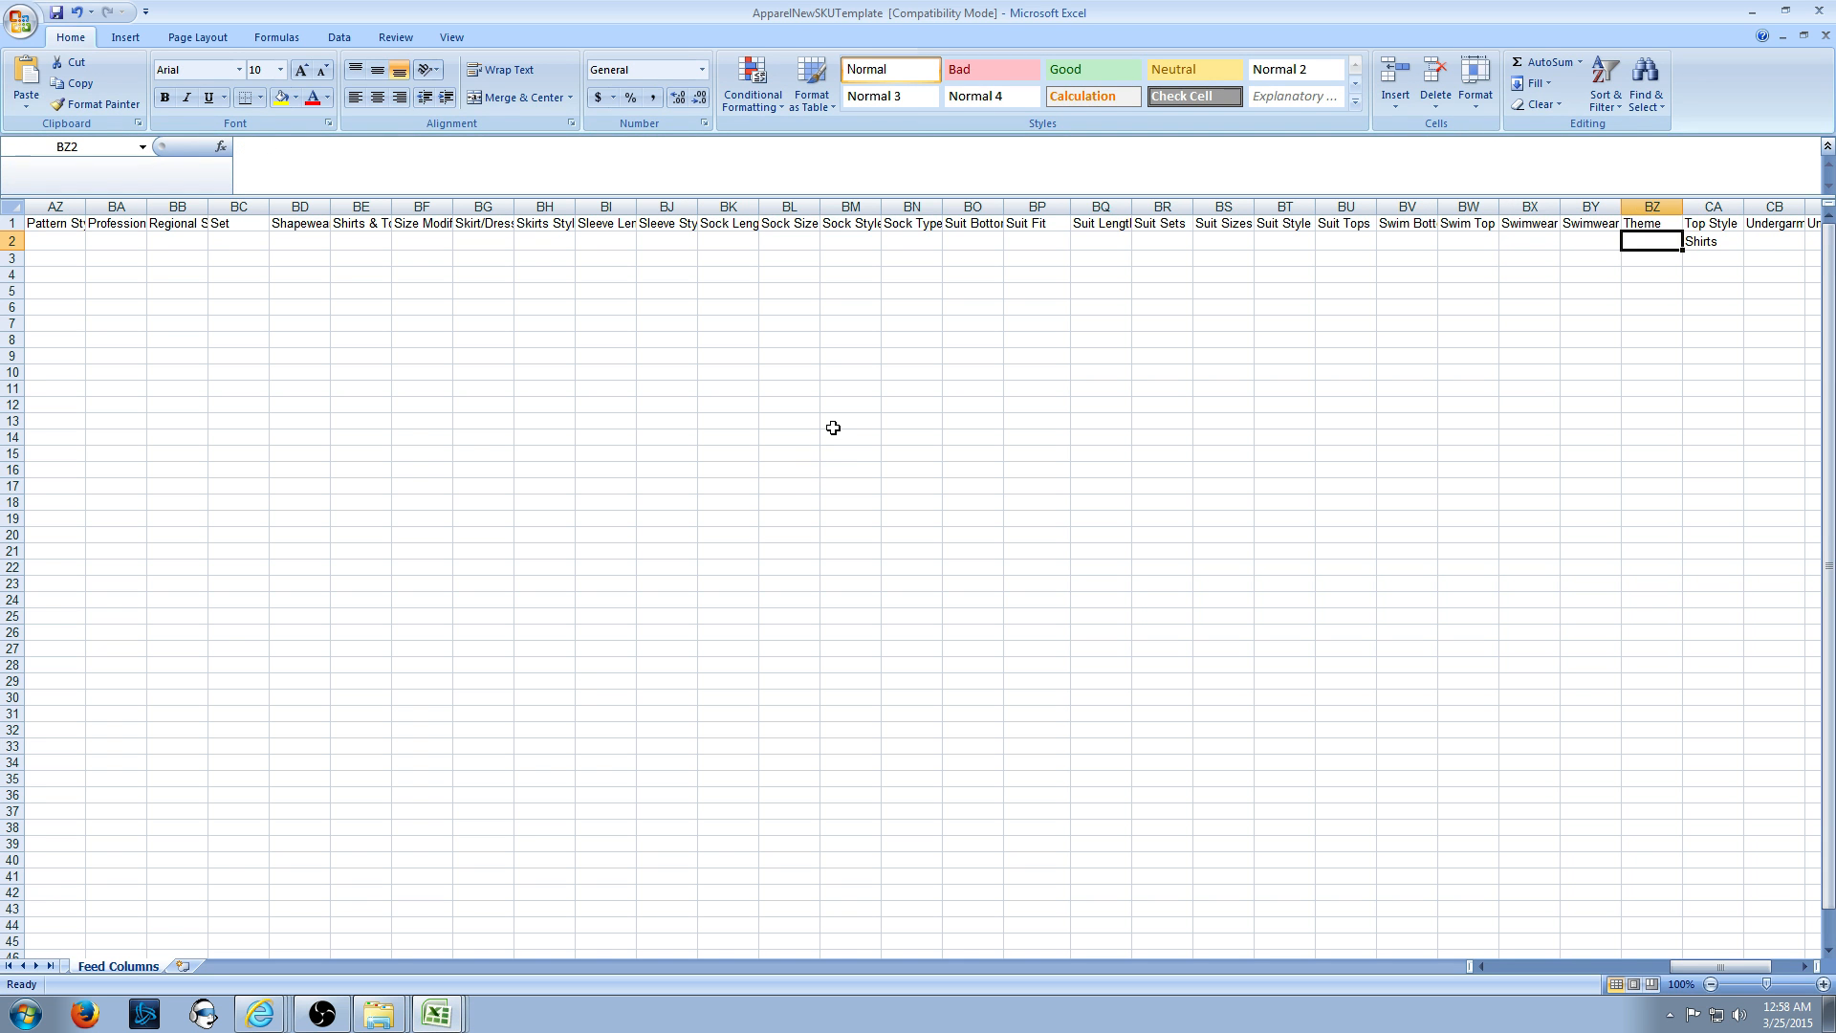
pyautogui.press('Left')
pyautogui.press('Left')
pyautogui.press('Left')
pyautogui.press('Left')
pyautogui.press('Left')
pyautogui.press('Left')
pyautogui.press('Left')
pyautogui.press('Left')
pyautogui.press('Left')
pyautogui.press('Left')
pyautogui.press('Left')
pyautogui.press('Left')
pyautogui.press('Left')
pyautogui.press('Left')
pyautogui.press('Left')
pyautogui.press('Left')
pyautogui.press('Left')
pyautogui.press('Left')
pyautogui.press('Left')
pyautogui.press('Left')
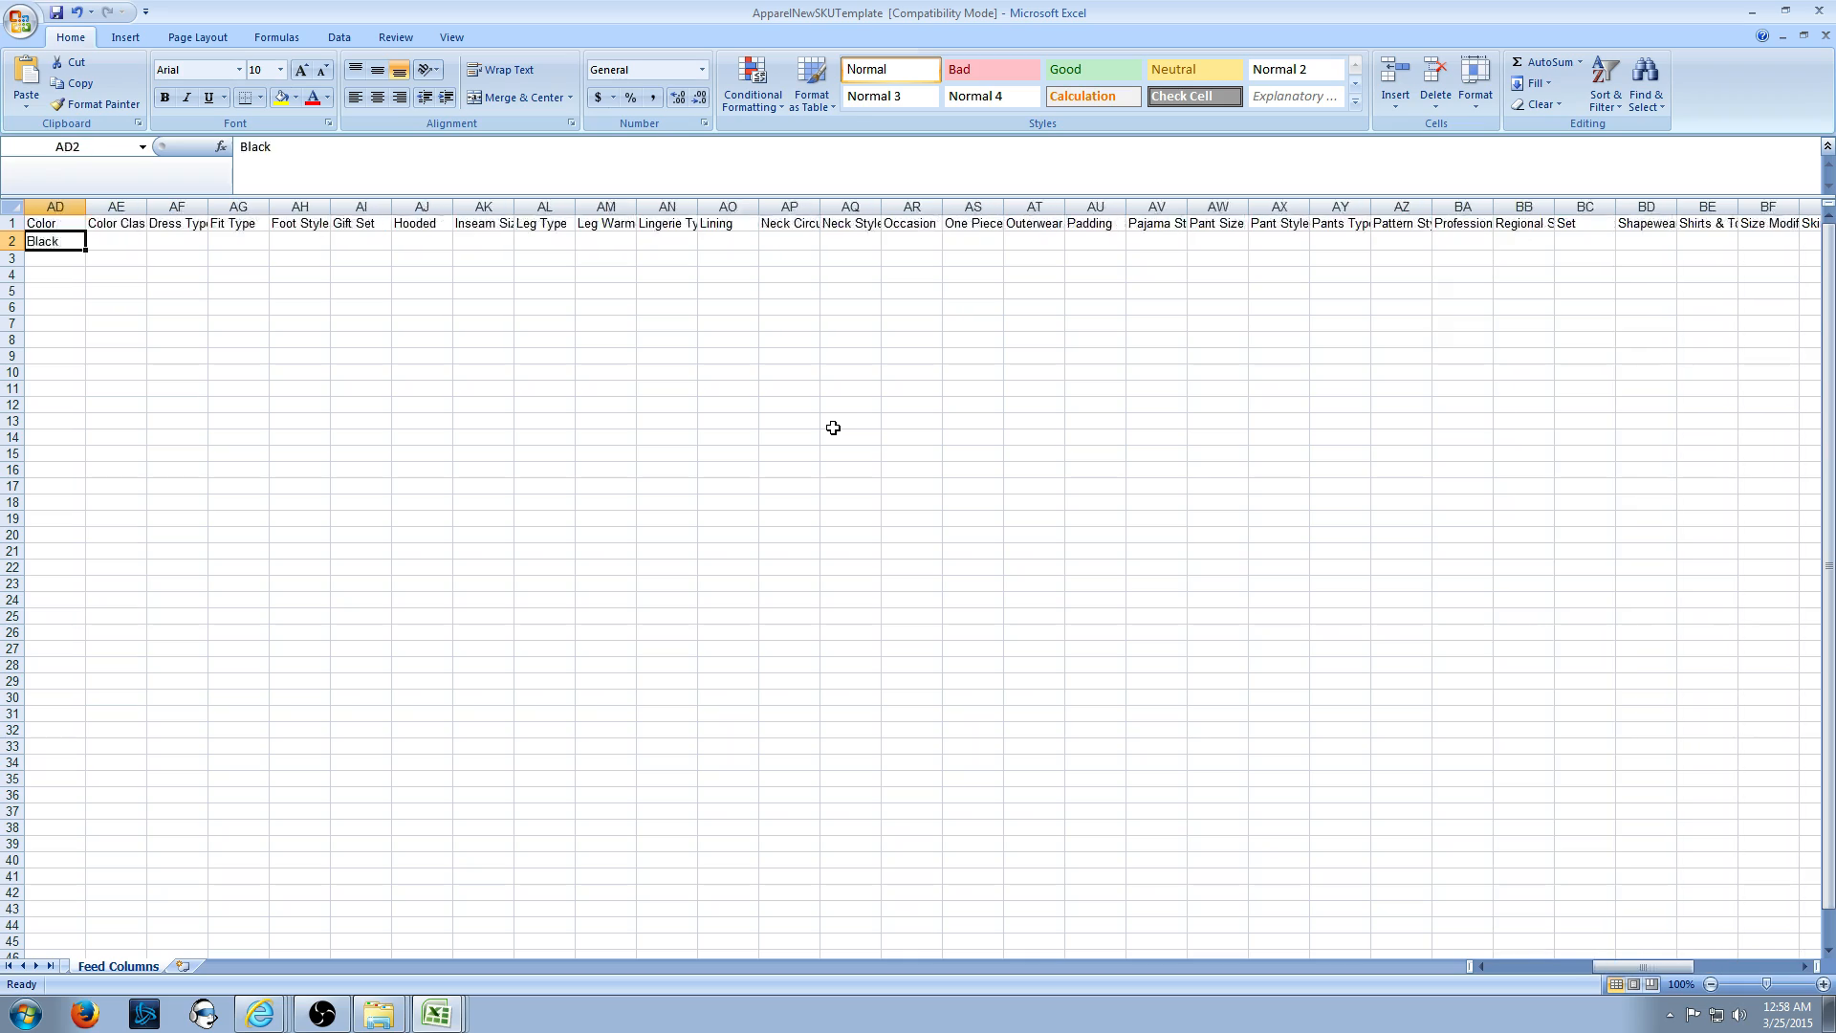
pyautogui.press('Right')
pyautogui.press('Right')
pyautogui.press('Right')
pyautogui.press('Right')
pyautogui.press('Right')
pyautogui.press('Right')
pyautogui.press('Right')
pyautogui.press('Right')
pyautogui.press('Right')
pyautogui.press('Right')
pyautogui.press('Right')
pyautogui.press('Right')
pyautogui.press('Right')
pyautogui.press('Right')
pyautogui.press('Right')
pyautogui.press('Right')
pyautogui.press('Right')
pyautogui.press('Right')
pyautogui.press('Right')
pyautogui.press('Right')
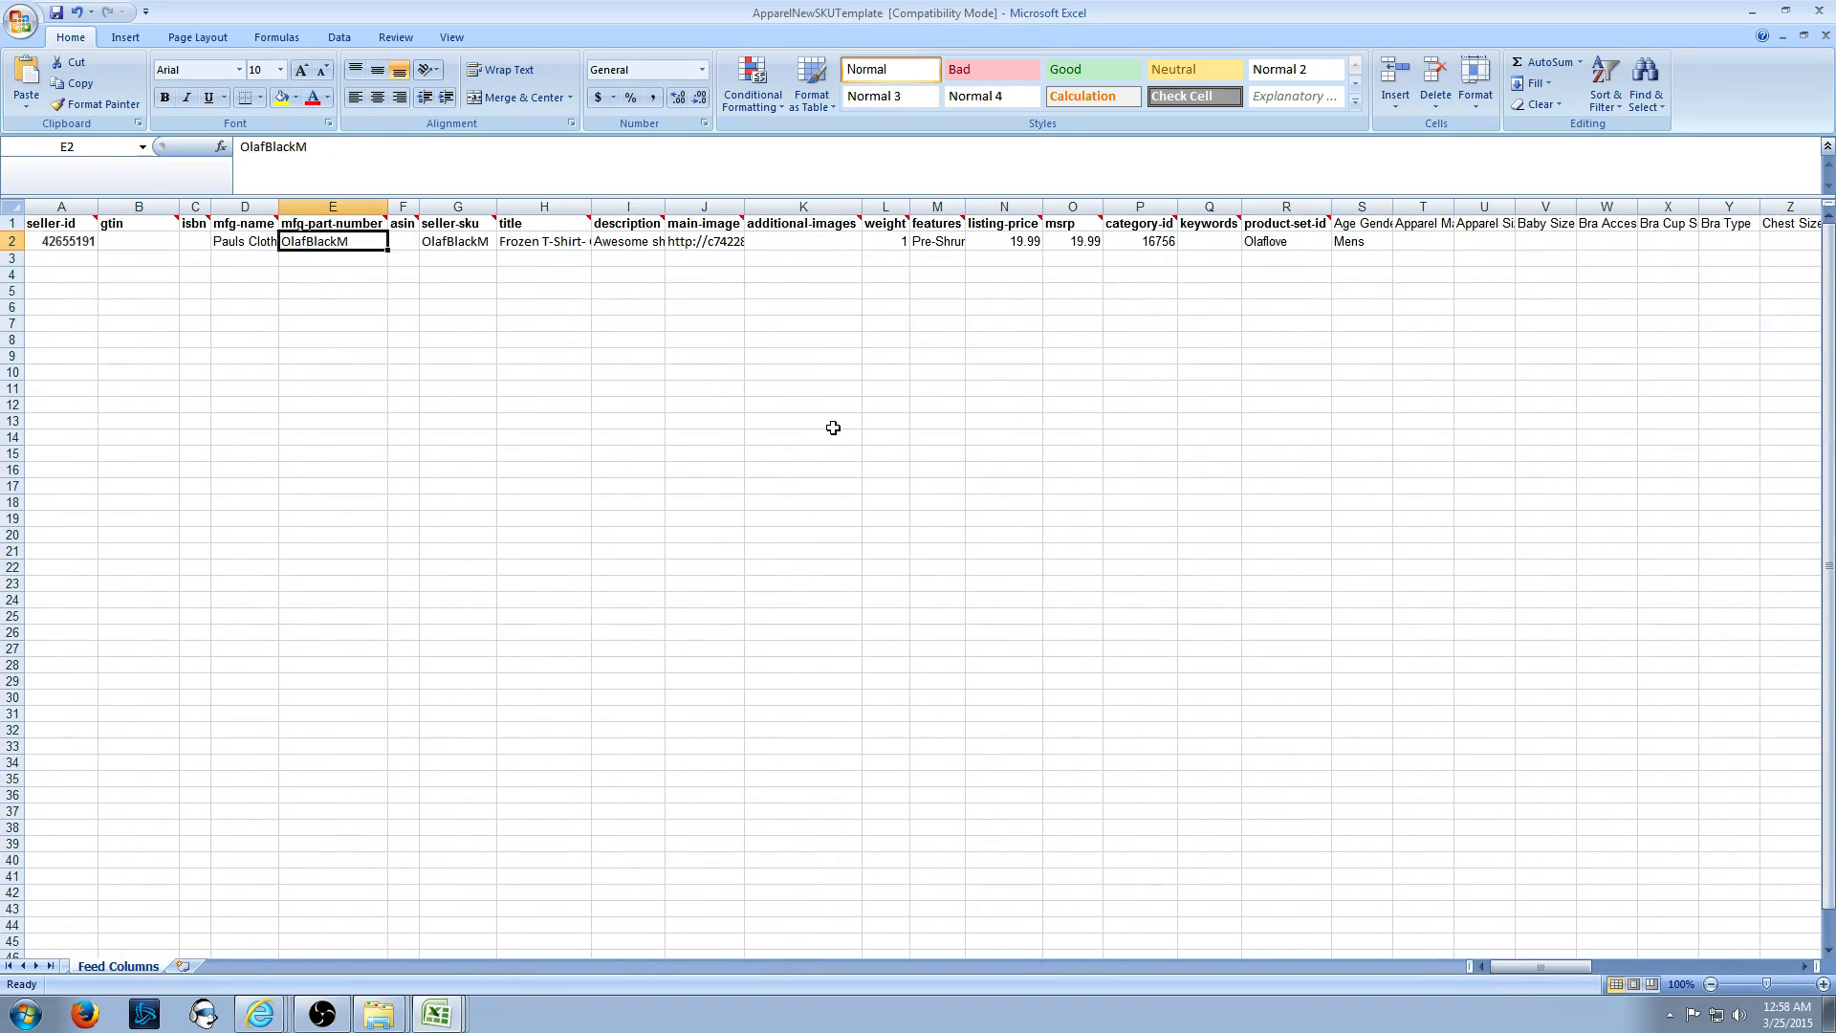
pyautogui.press('Right')
pyautogui.press('Right')
pyautogui.press('Right')
pyautogui.press('Right')
pyautogui.press('Right')
pyautogui.press('Right')
pyautogui.press('Right')
pyautogui.press('Right')
pyautogui.press('Right')
pyautogui.press('Right')
pyautogui.press('Right')
pyautogui.press('Right')
pyautogui.press('Right')
pyautogui.press('Right')
pyautogui.press('Right')
pyautogui.press('Right')
pyautogui.press('Right')
pyautogui.press('Right')
pyautogui.press('Right')
pyautogui.press('Right')
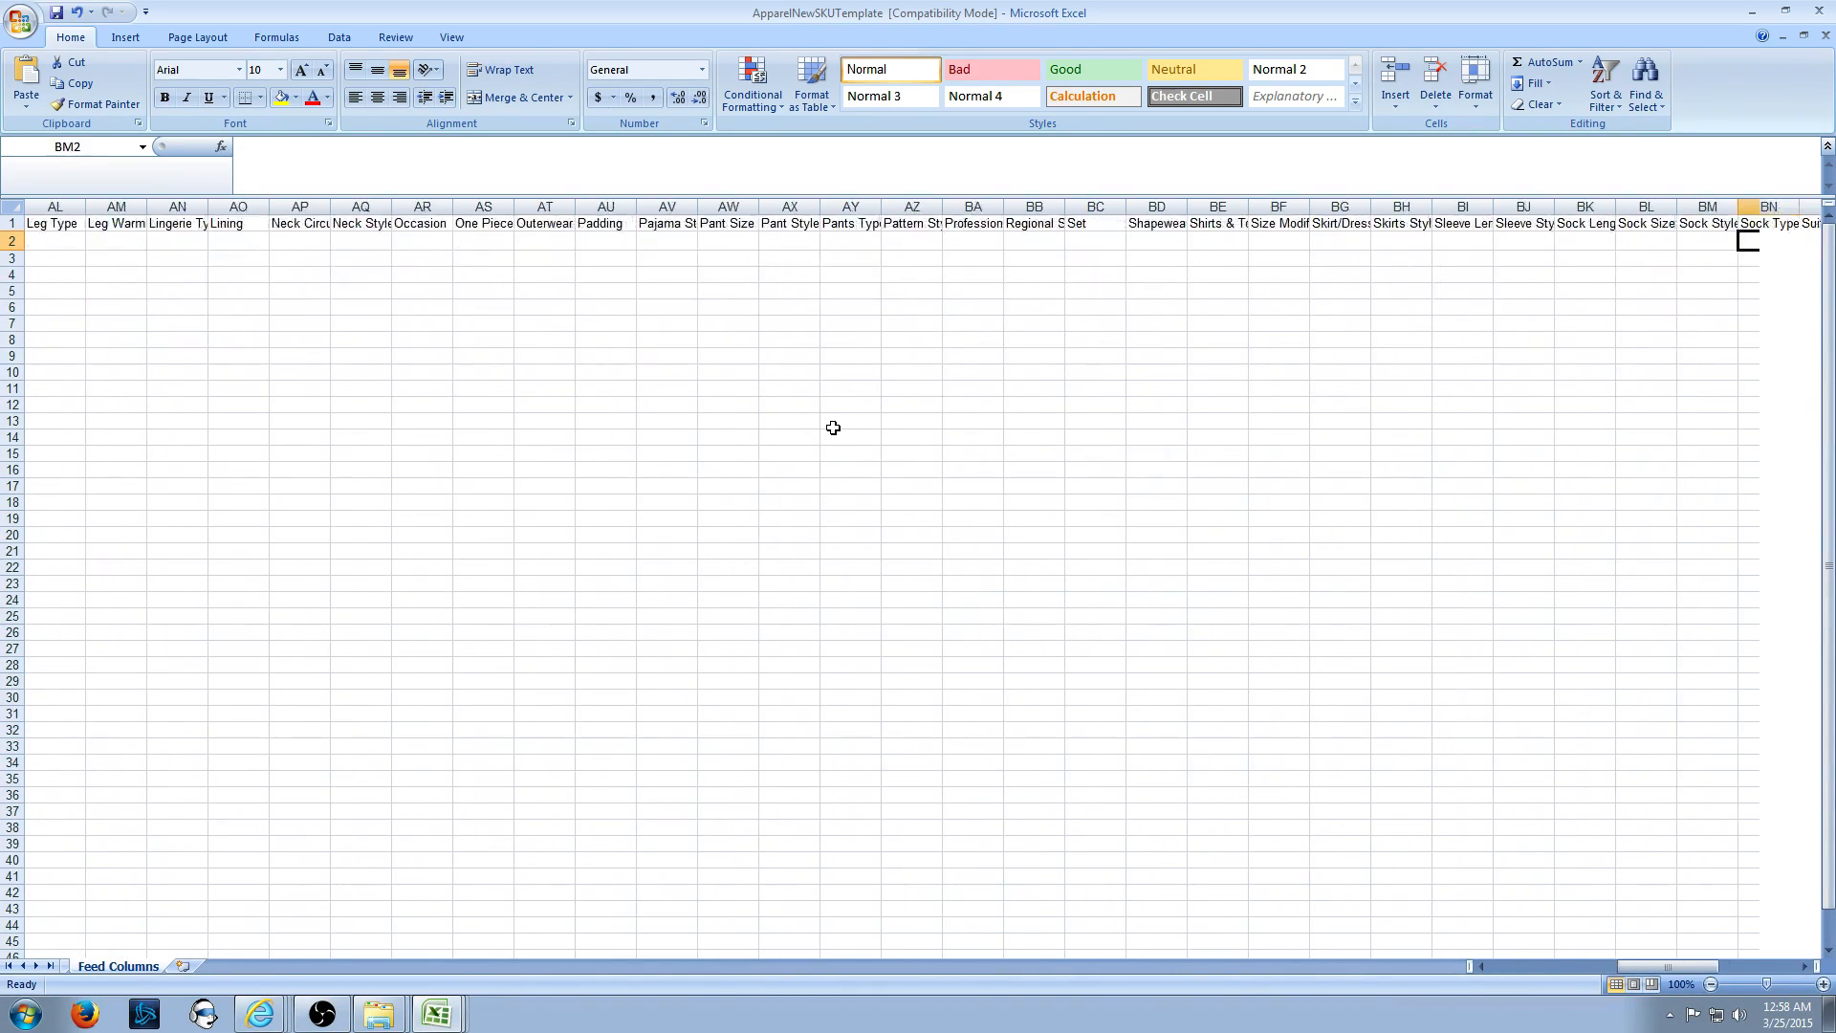
pyautogui.press('Left')
pyautogui.press('Left')
pyautogui.press('Left')
pyautogui.hotkey('alt', 'Tab')
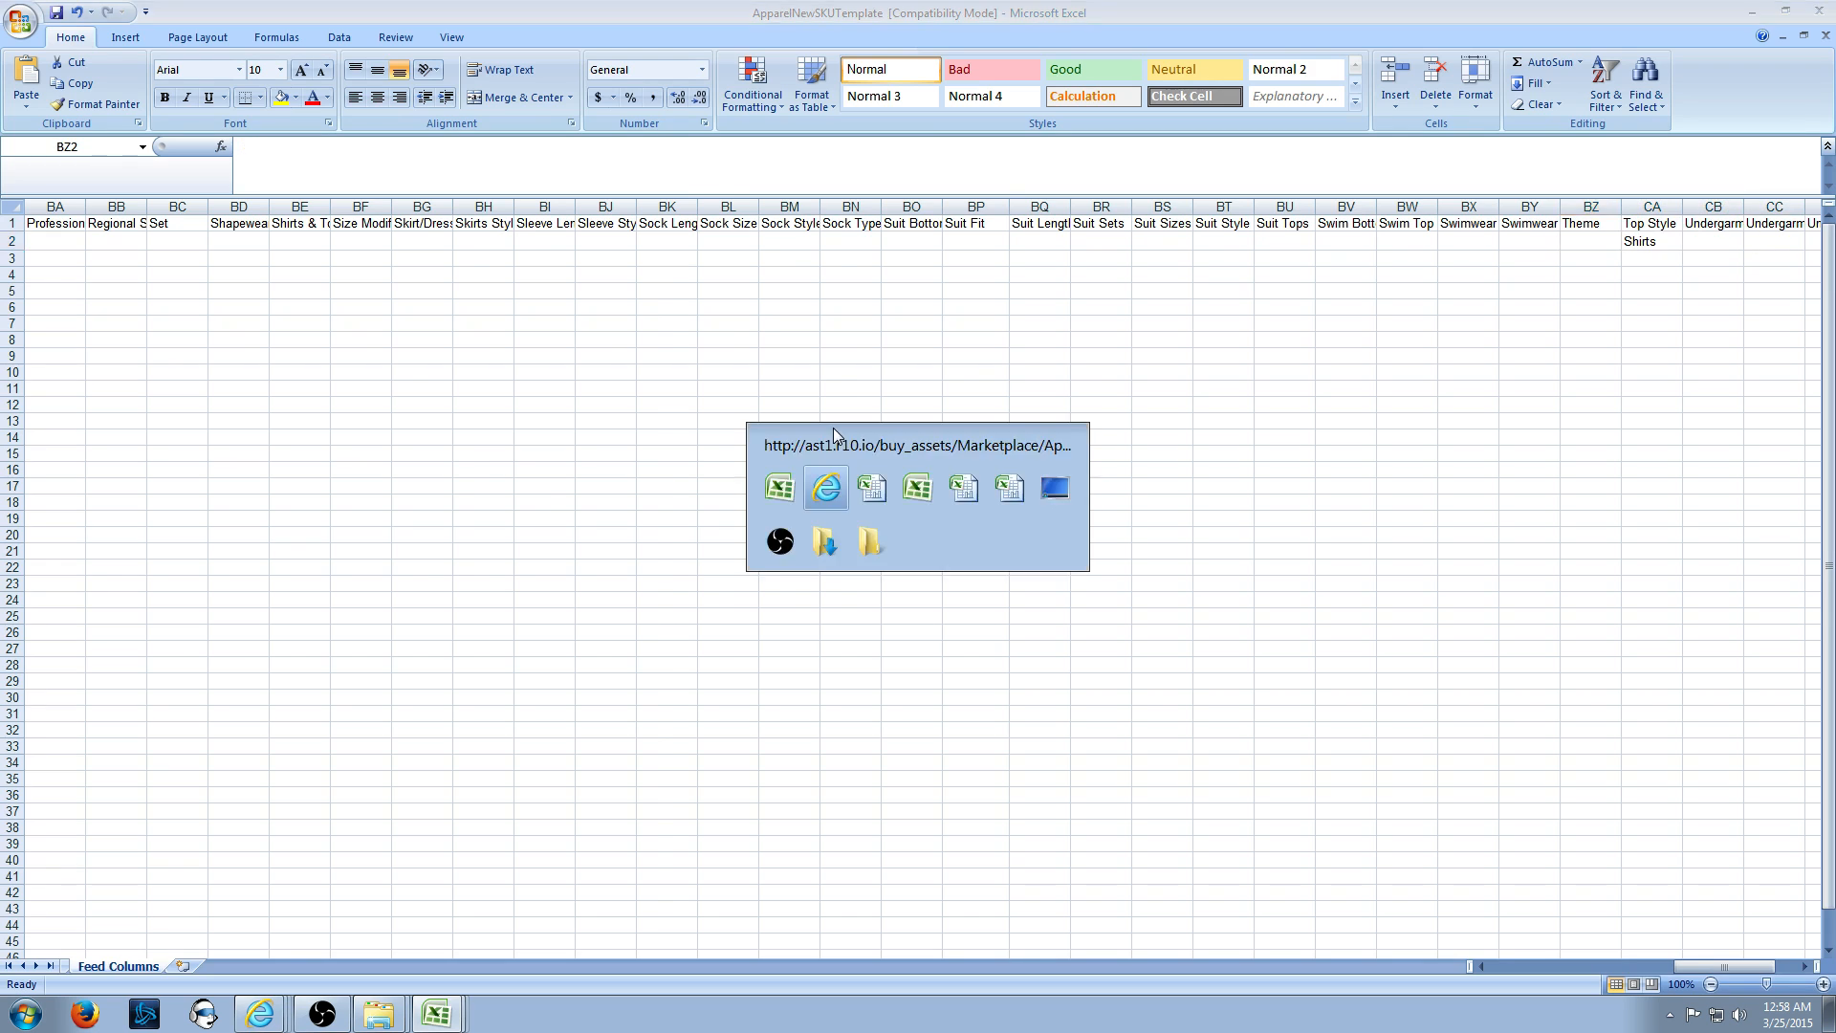
pyautogui.click(900, 45)
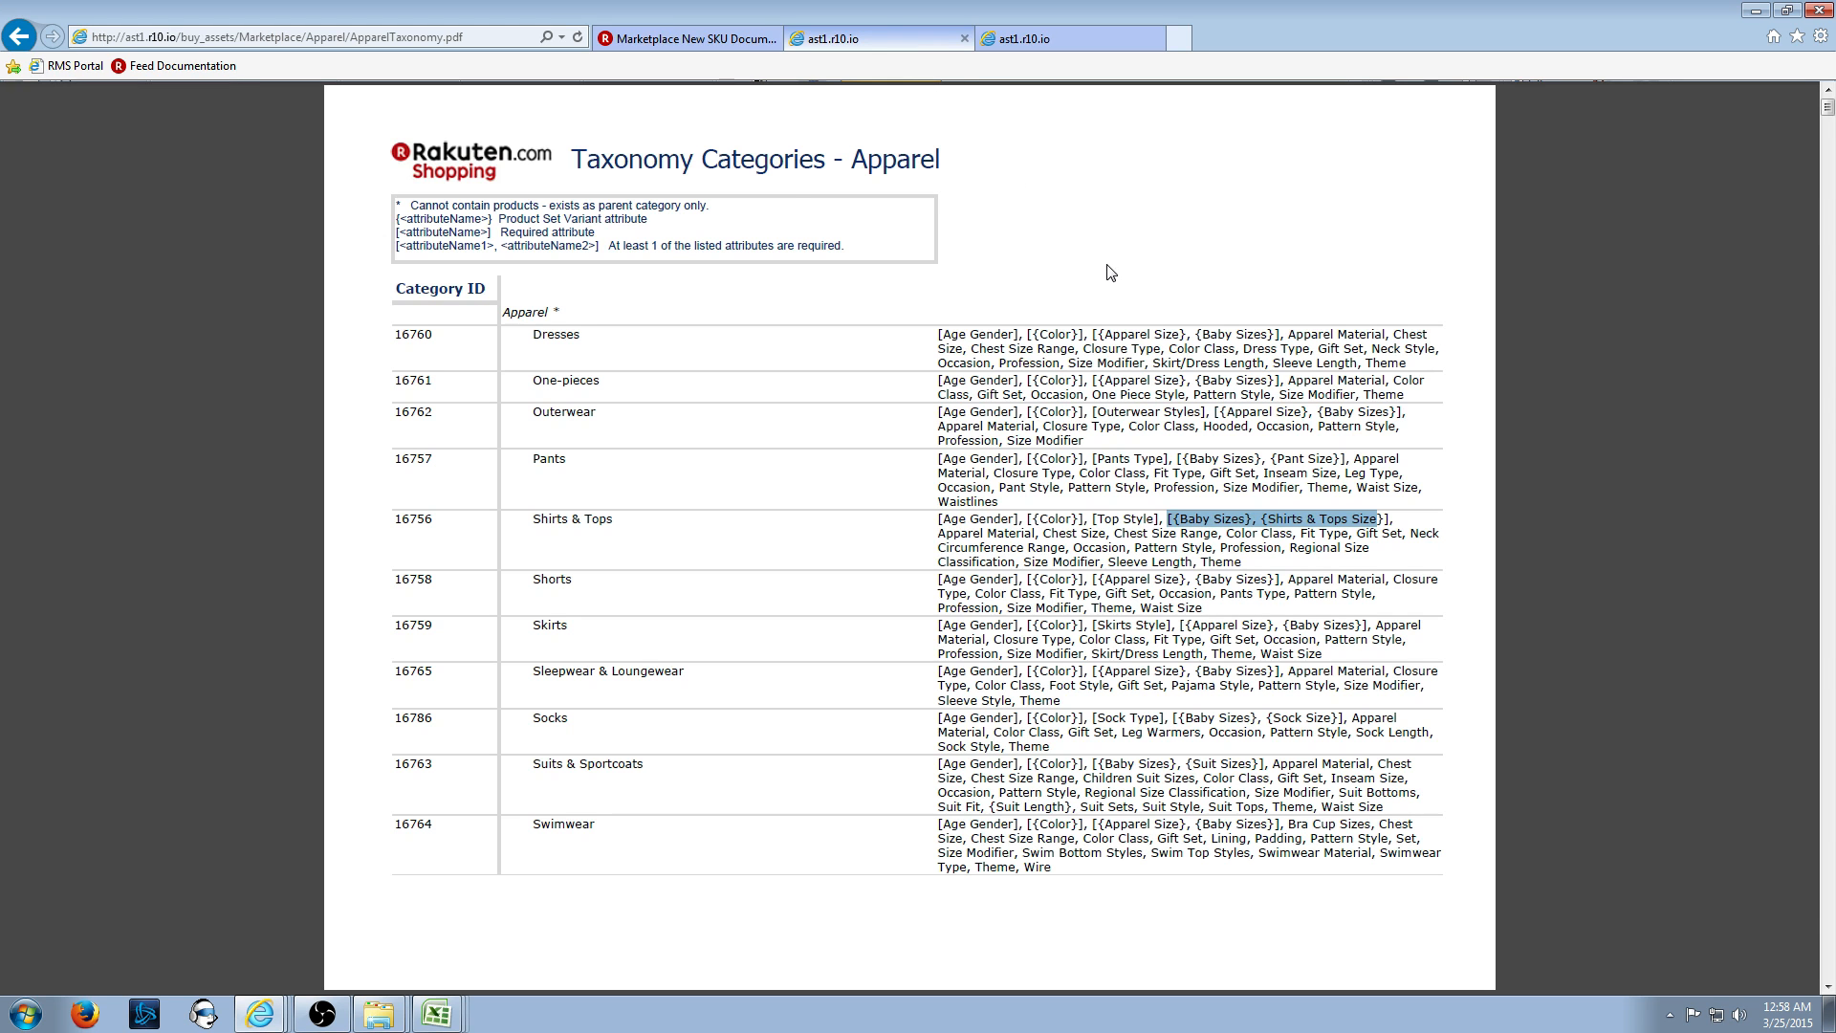
pyautogui.hotkey('alt', 'Tab')
# - Type M into the Shirts & Tops Size cell BE2
pyautogui.press('Left')
pyautogui.press('Left')
pyautogui.press('Left')
pyautogui.press('Left')
pyautogui.press('Left')
pyautogui.press('Left')
pyautogui.press('Left')
pyautogui.press('Left')
pyautogui.press('Left')
pyautogui.press('Left')
pyautogui.press('Left')
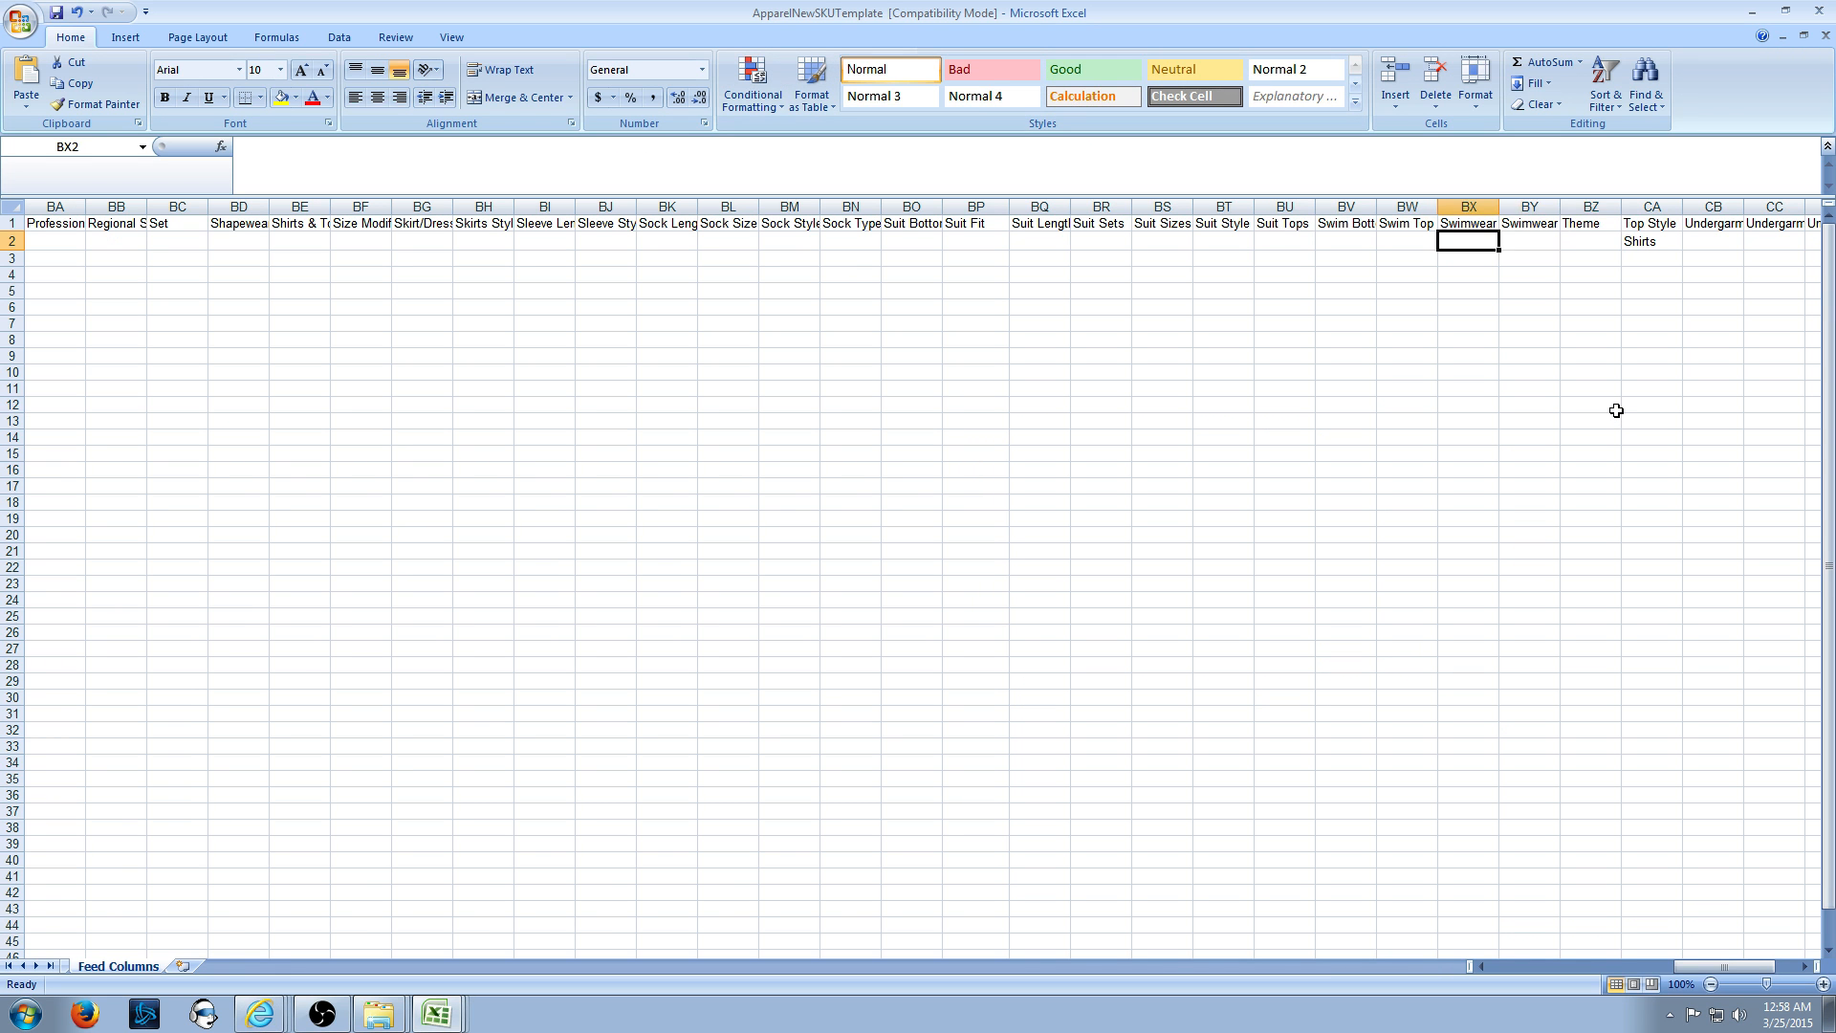
pyautogui.press('Left')
pyautogui.press('Left')
pyautogui.press('Left')
pyautogui.press('Left')
pyautogui.press('Left')
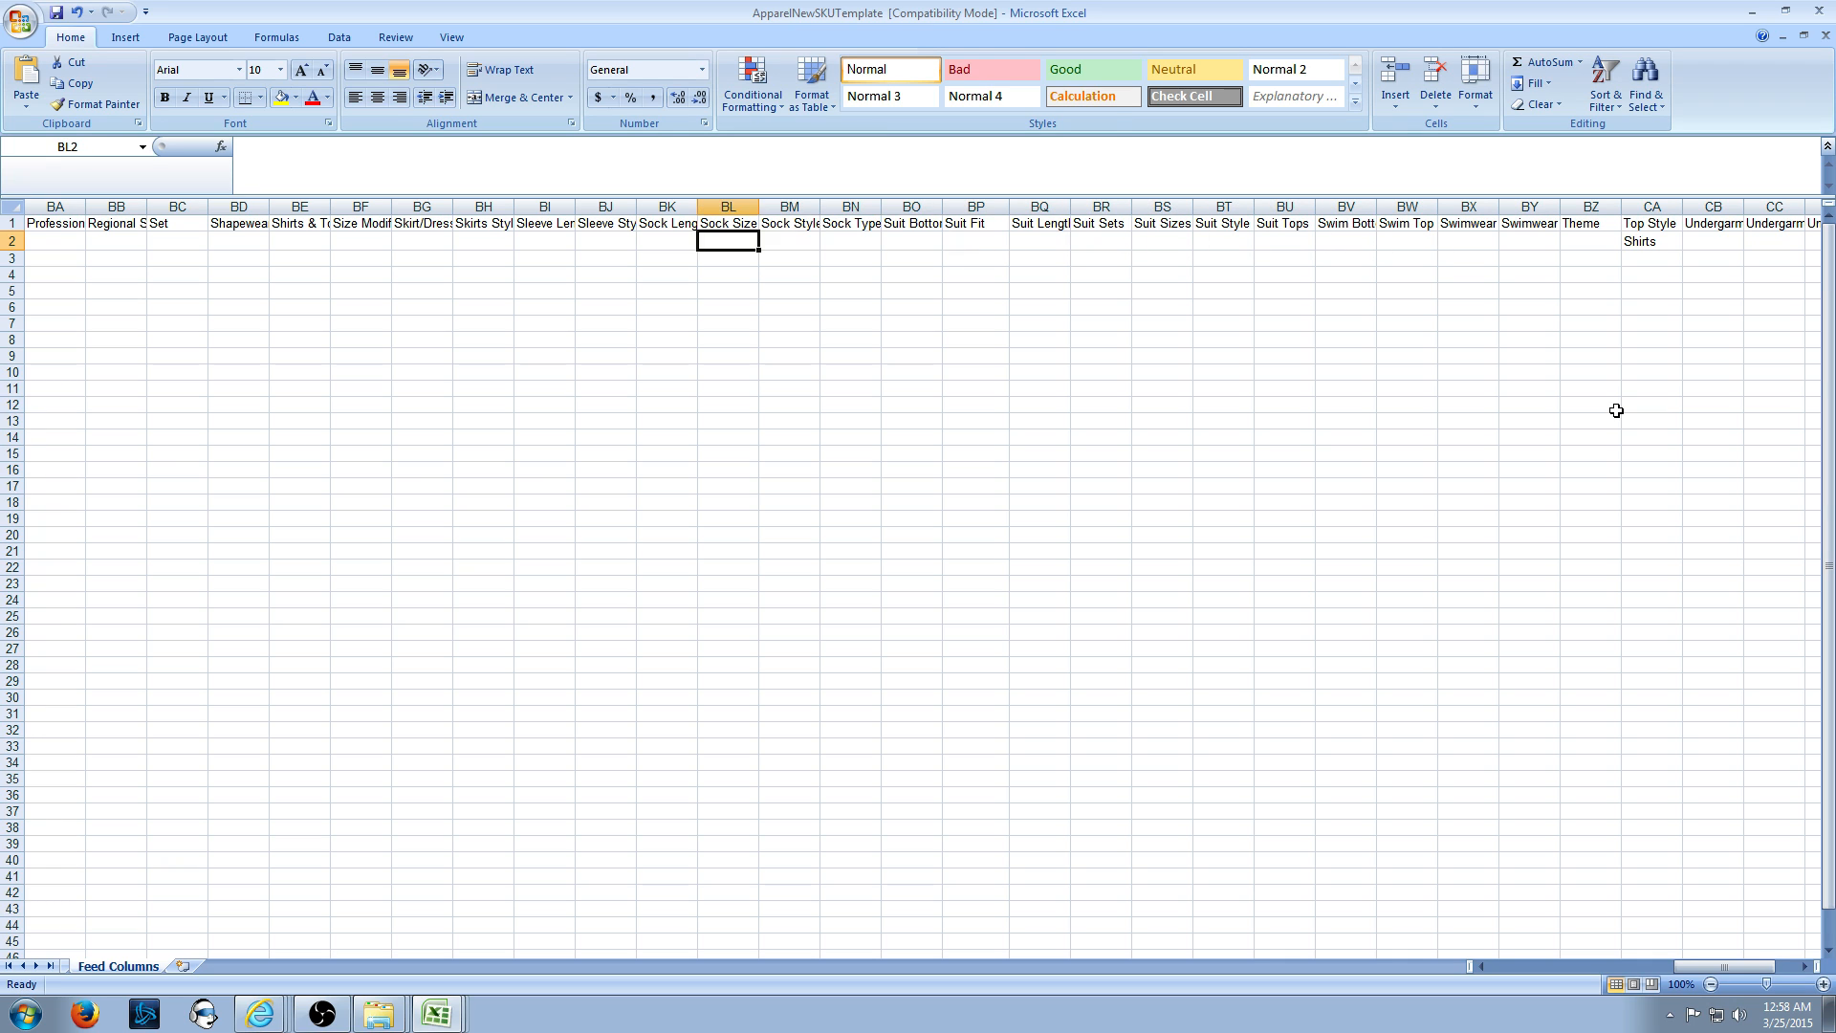
pyautogui.press('Up')
pyautogui.press('Left')
pyautogui.press('Left')
pyautogui.press('Left')
pyautogui.press('Left')
pyautogui.press('Left')
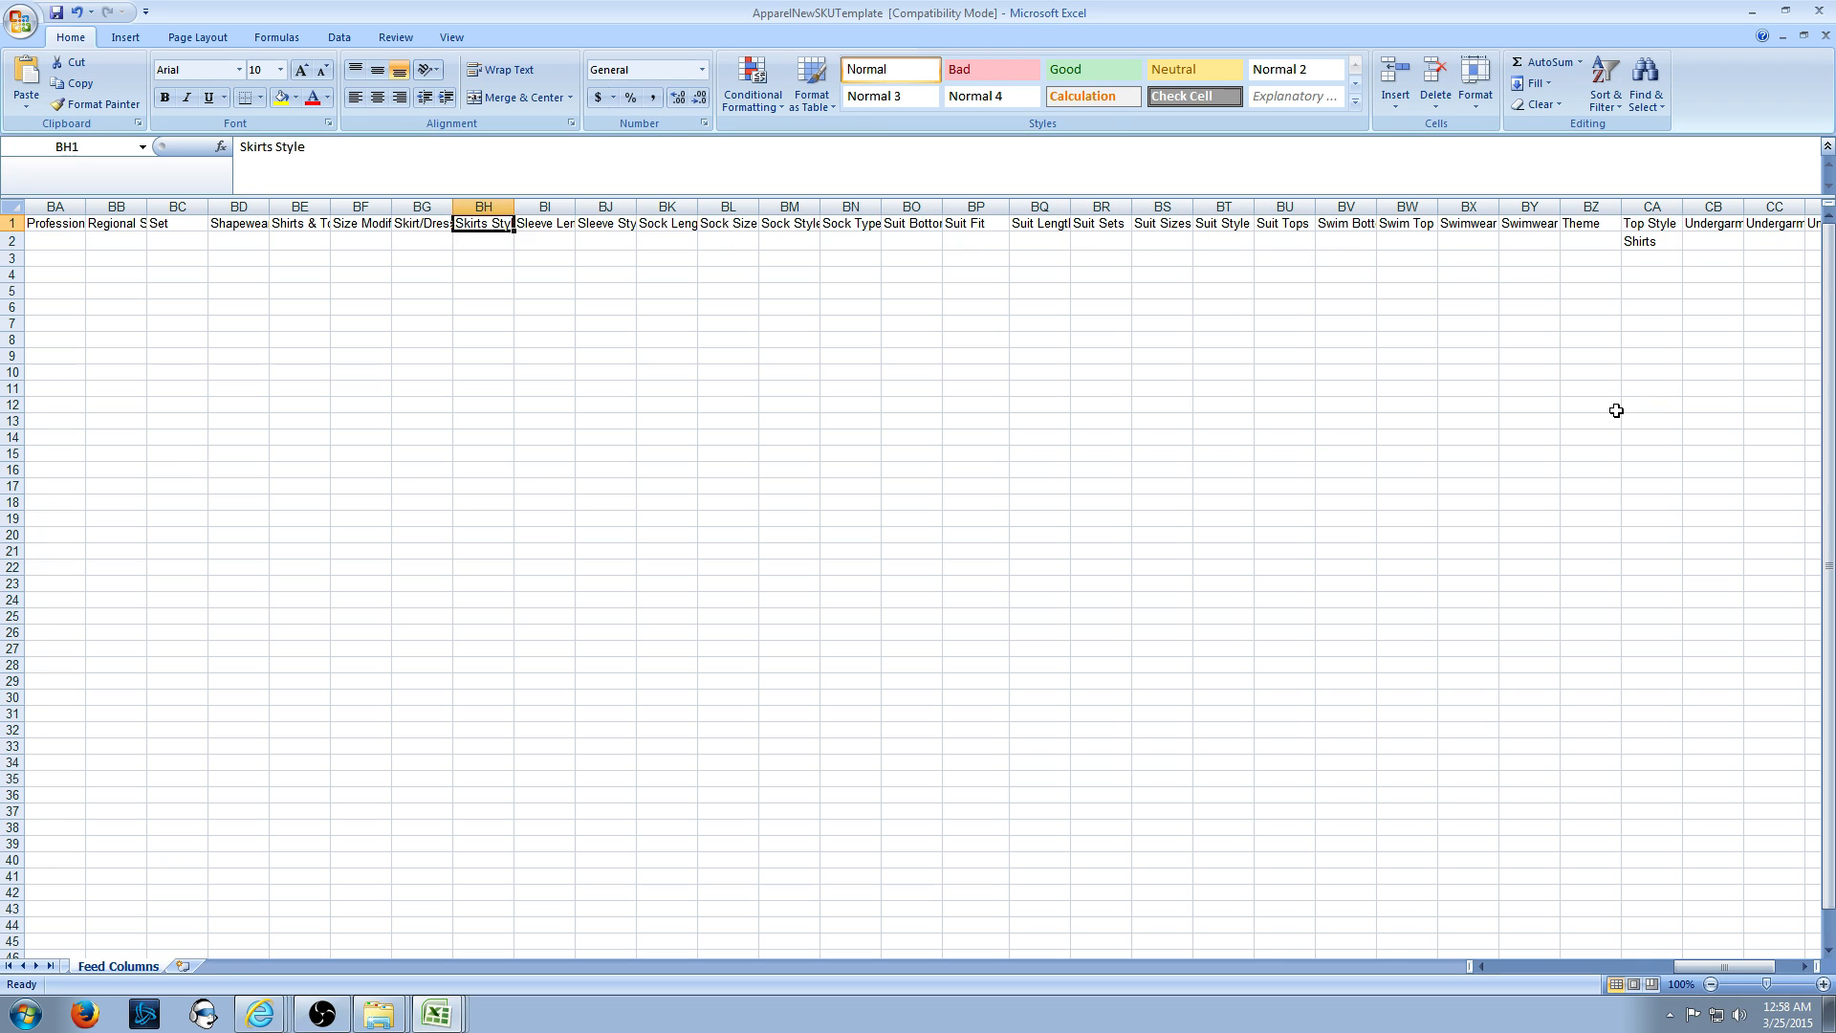
pyautogui.press('Down')
pyautogui.write('M')
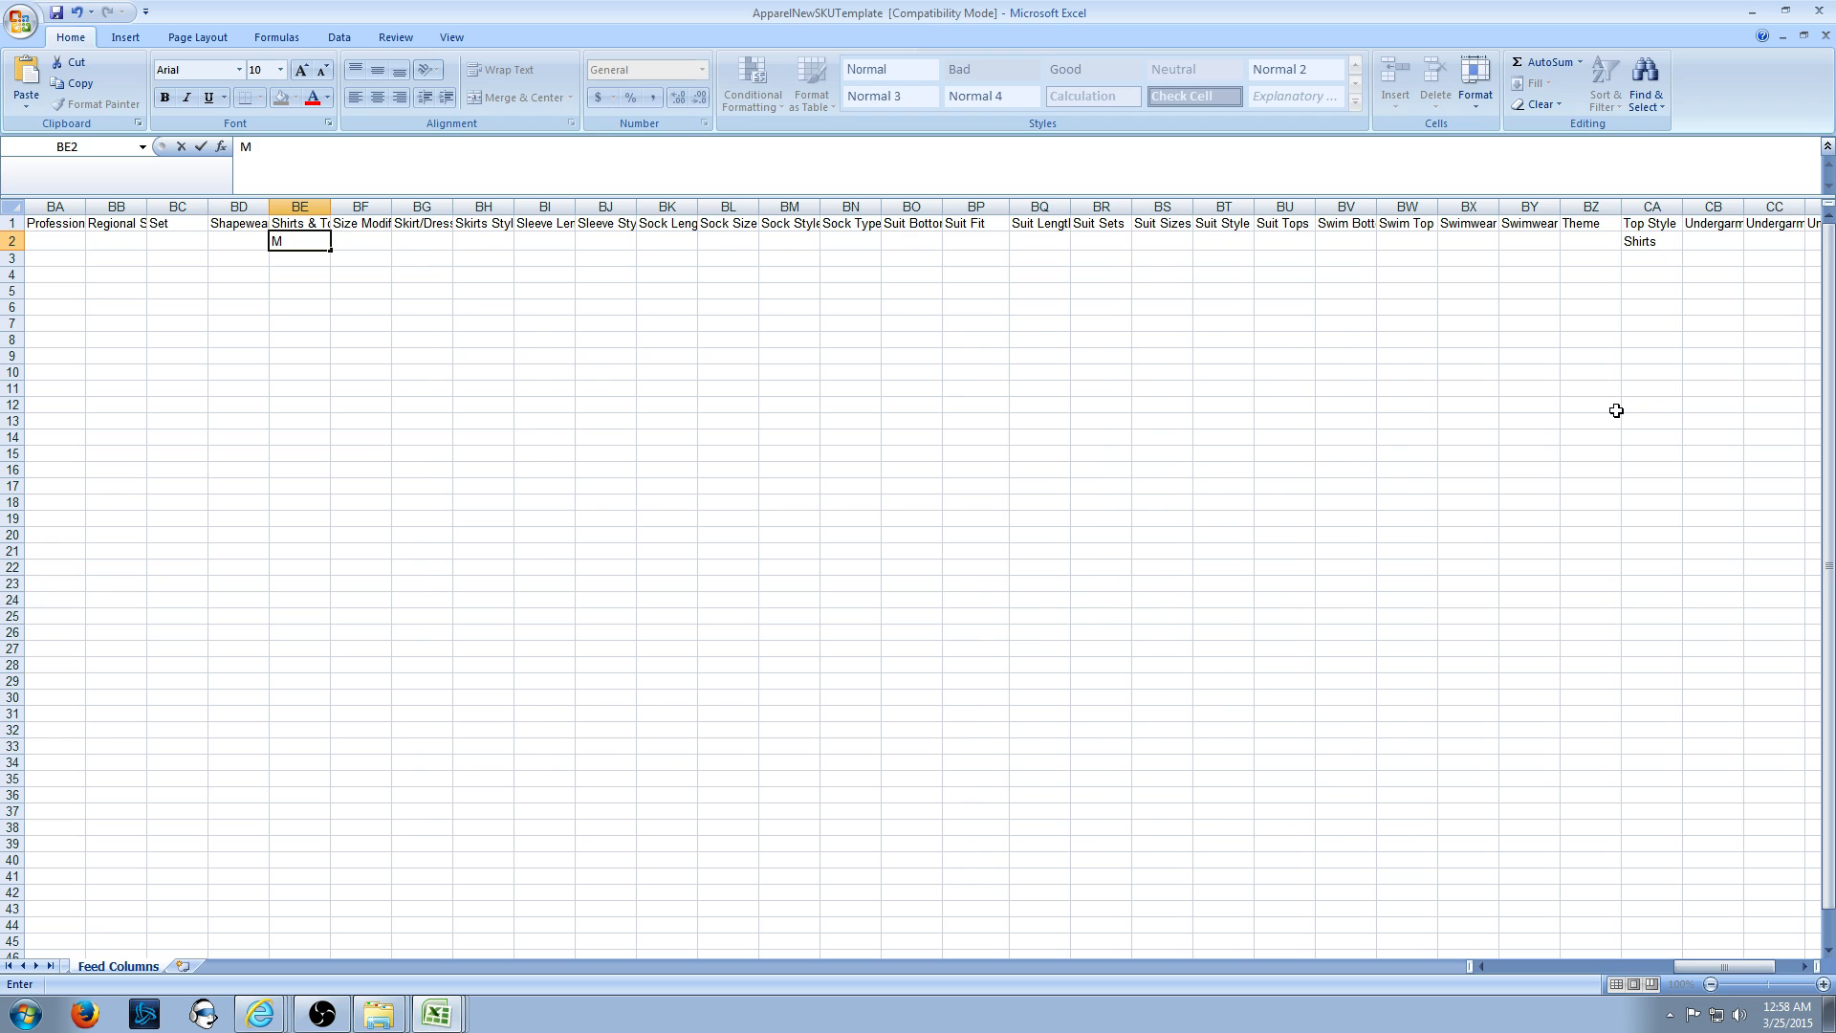
pyautogui.hotkey('alt', 'Tab')
# - Mark the Shirts & Tops optional attribute names, then scroll up to the Age Gender and Apparel Material lists
pyautogui.click(1314, 569)
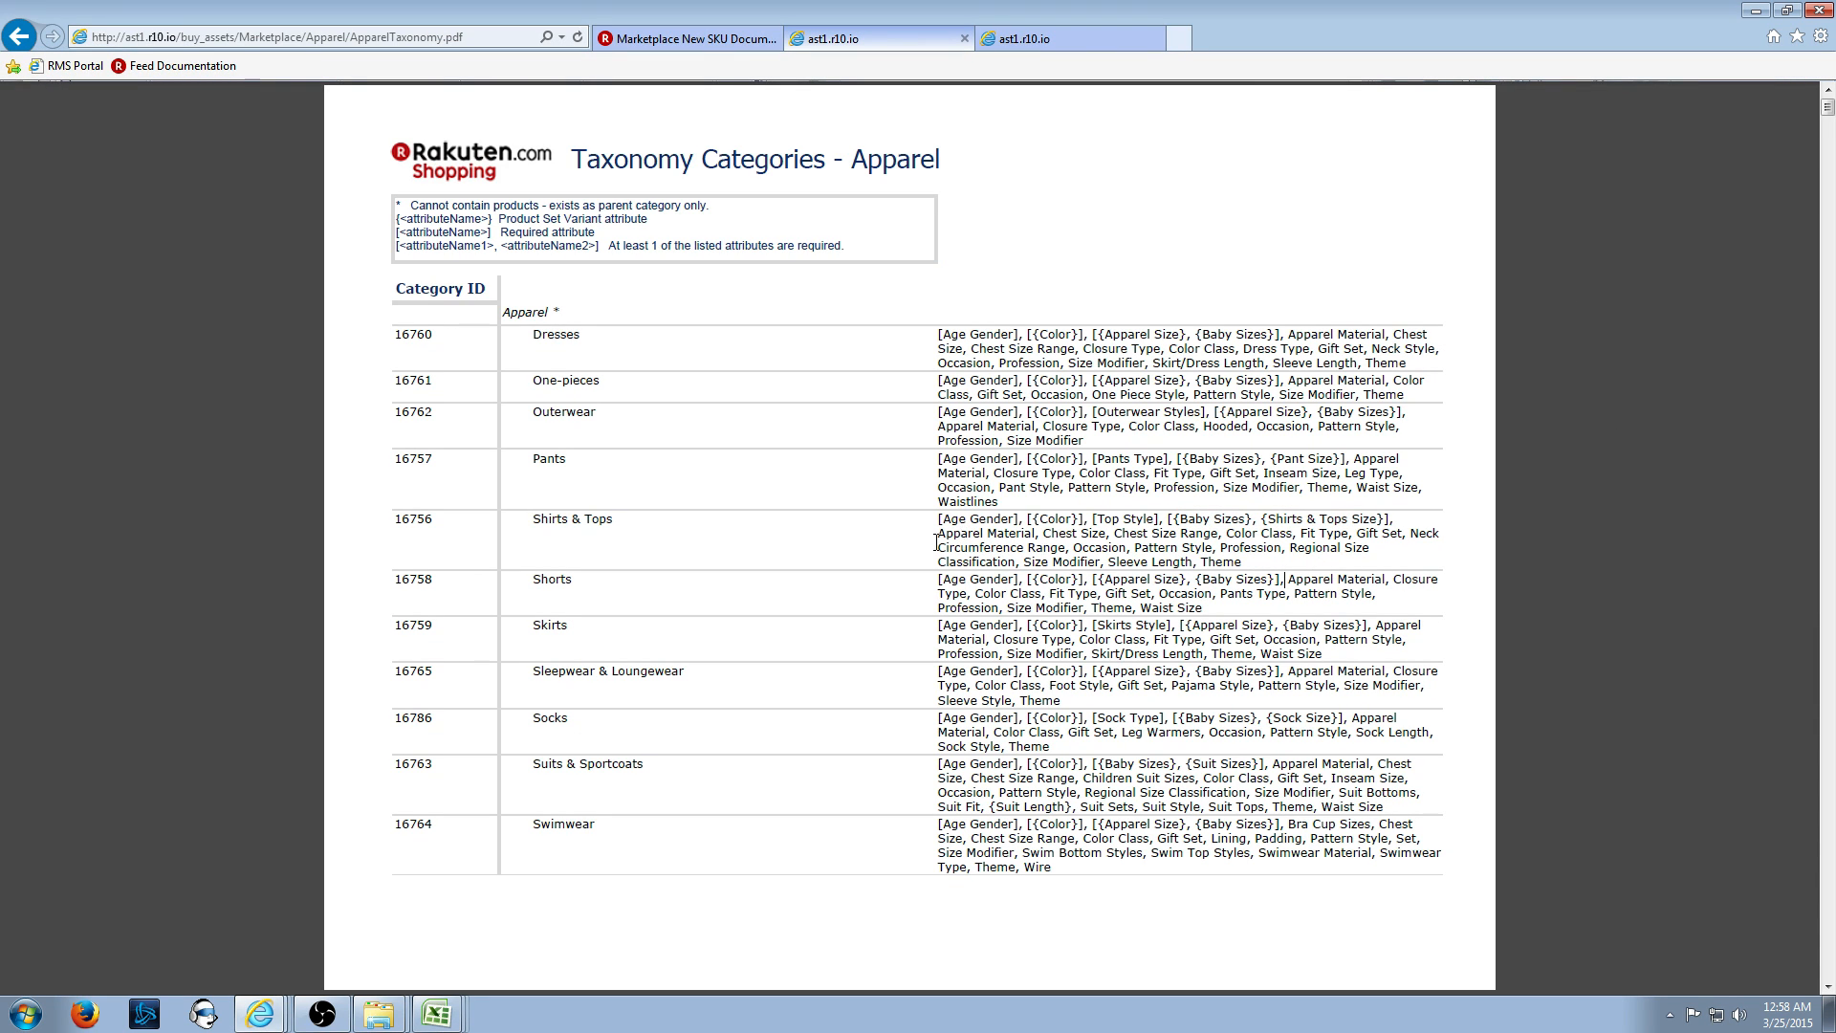
pyautogui.moveTo(936, 542); pyautogui.dragTo(1261, 555)
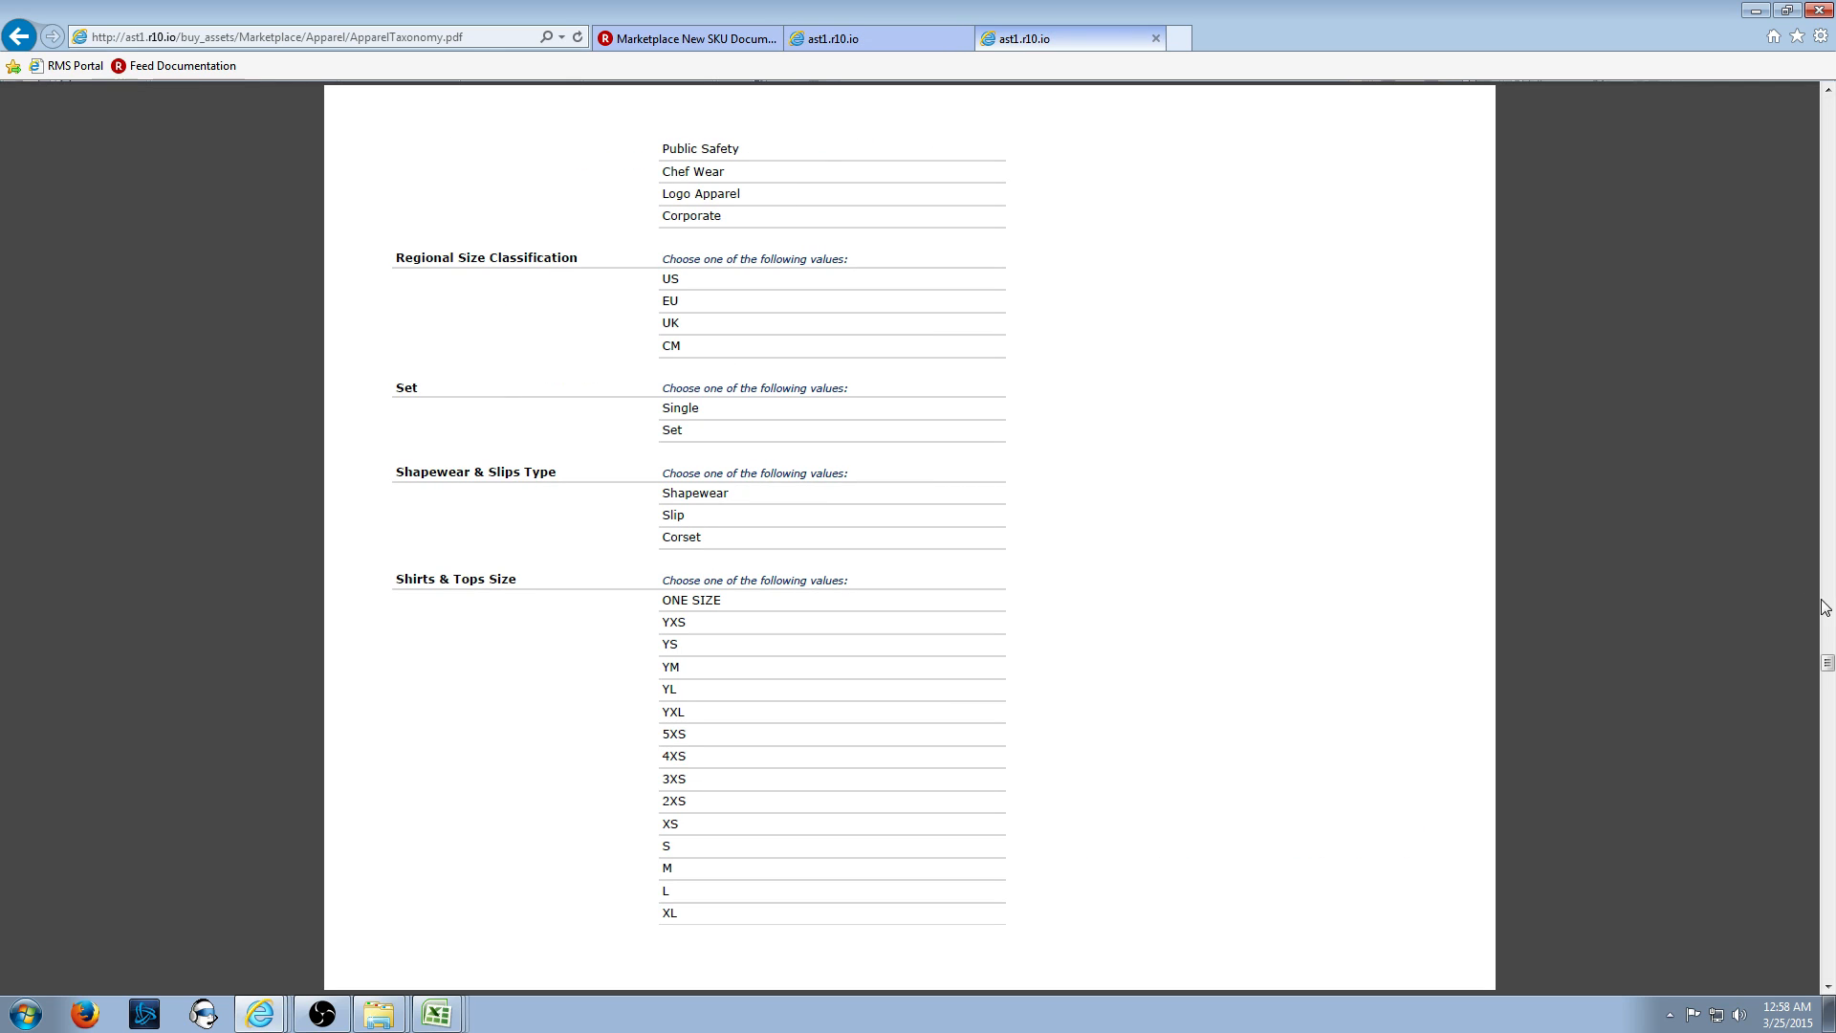
pyautogui.moveTo(1827, 661); pyautogui.dragTo(1828, 130)
pyautogui.scroll(-2, 1115, 520)
pyautogui.scroll(1, 1060, 532)
pyautogui.scroll(1, 1018, 584)
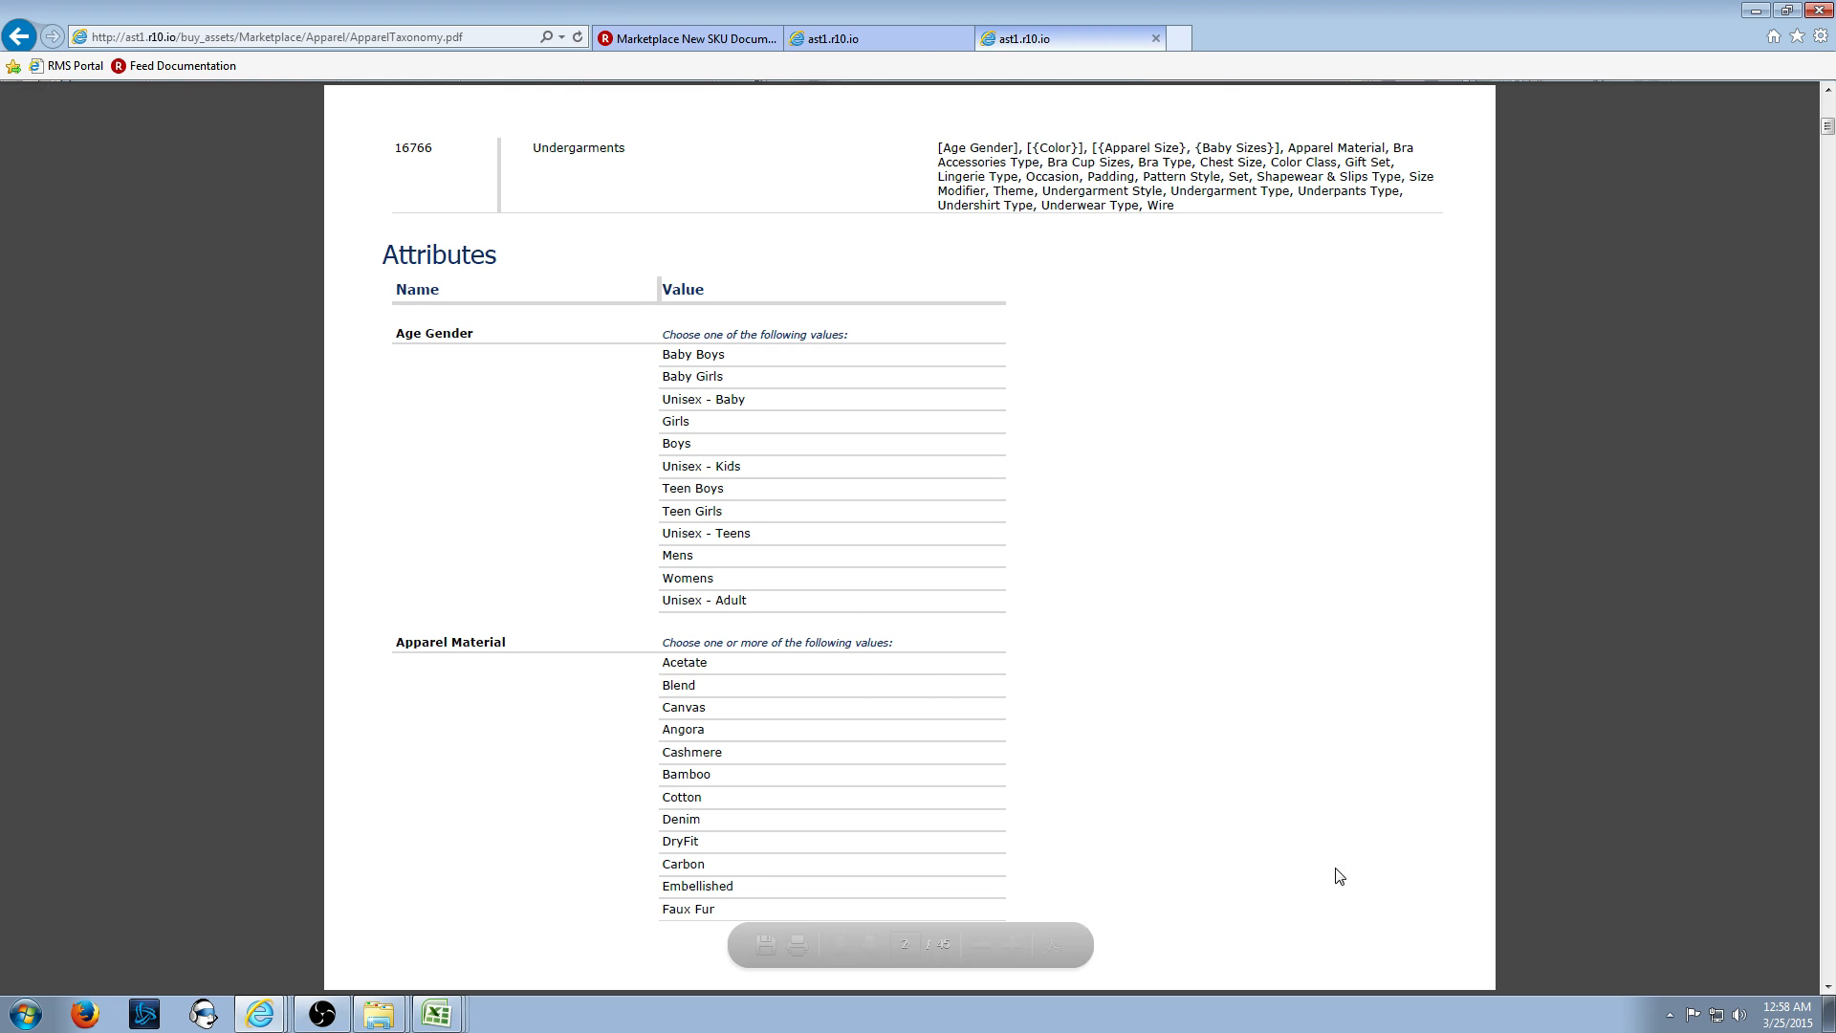
pyautogui.click(1829, 985)
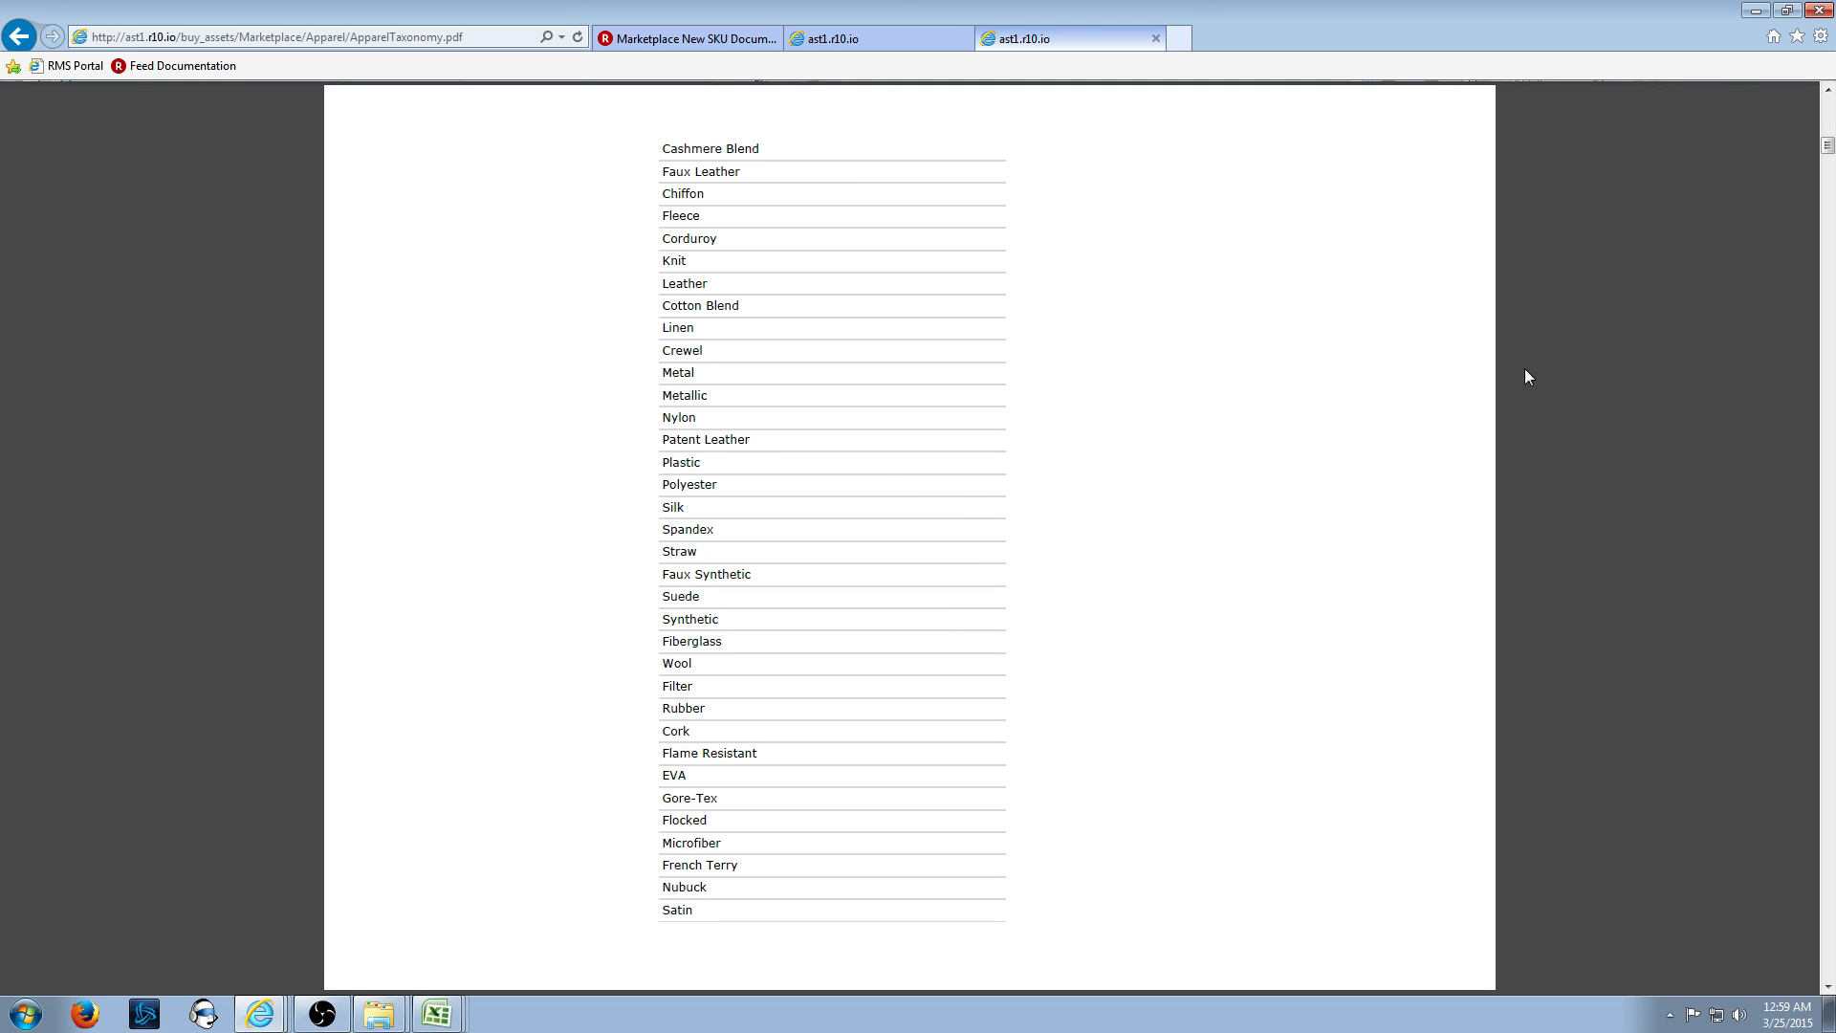
pyautogui.scroll(5, 1091, 360)
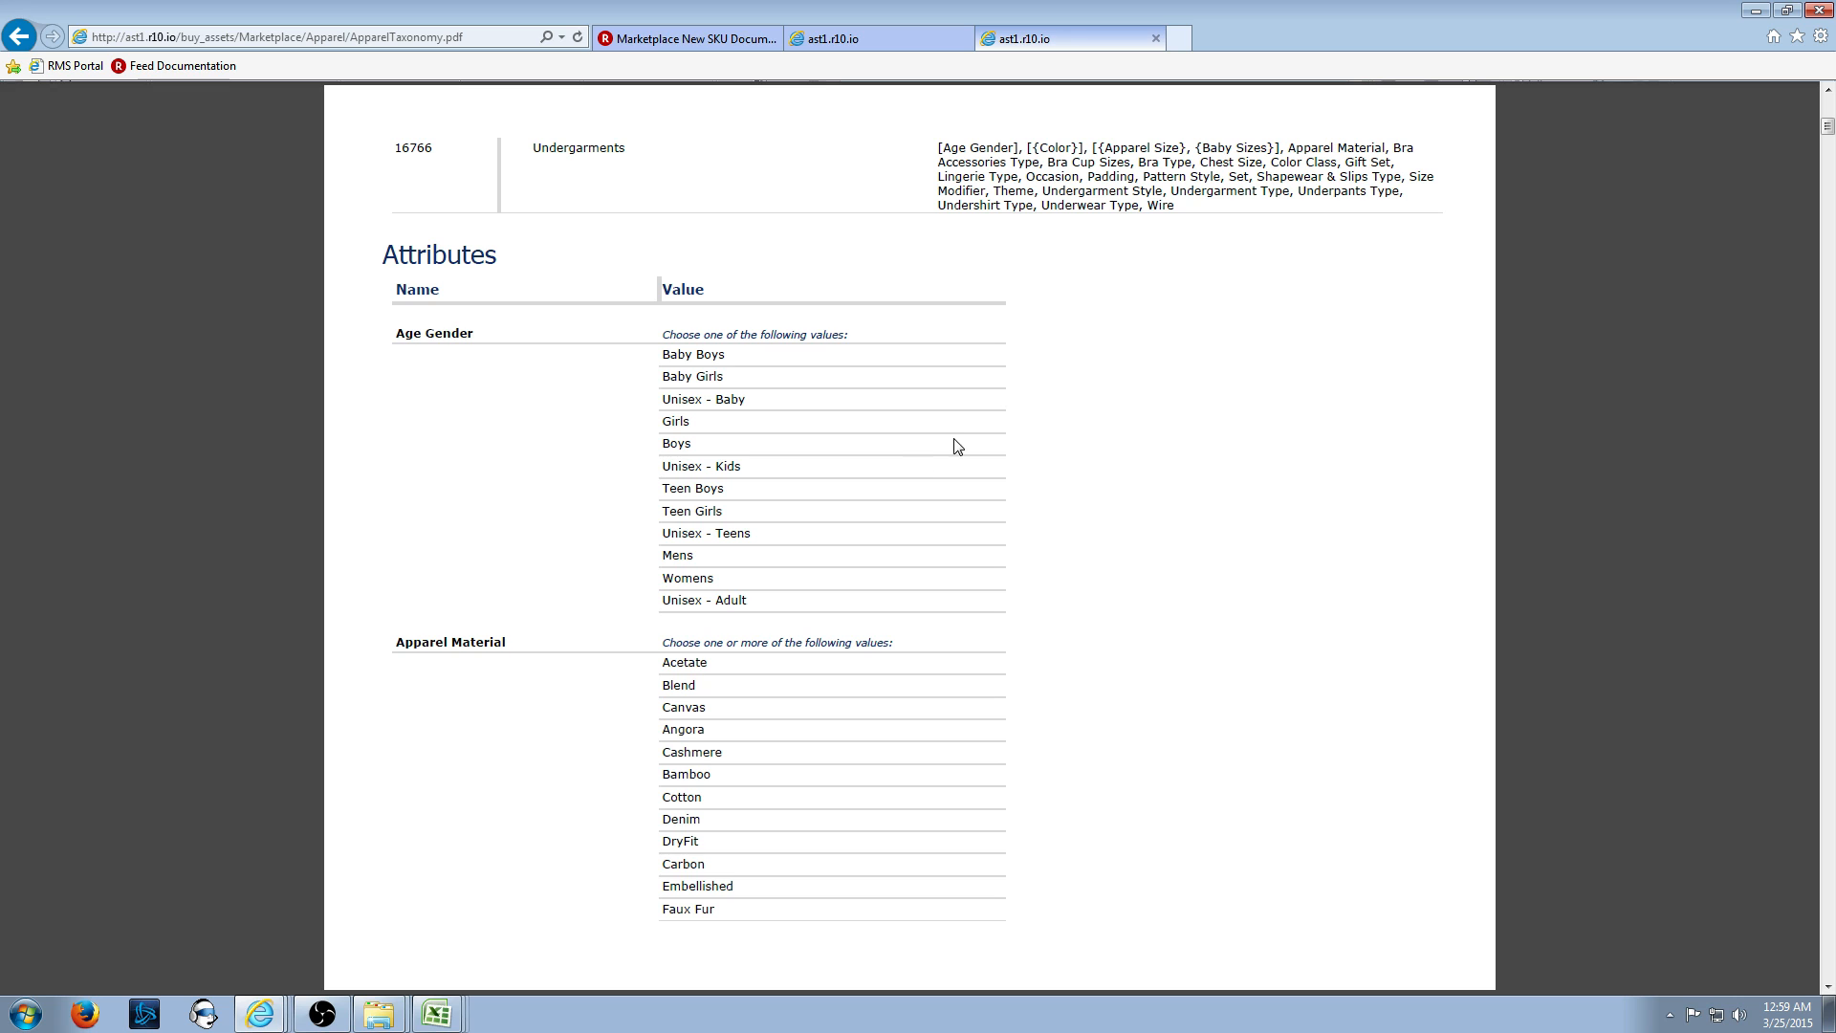
# - Back in Excel, commit size M in BE2 and move along row 2 toward column T
pyautogui.hotkey('alt', 'Tab')
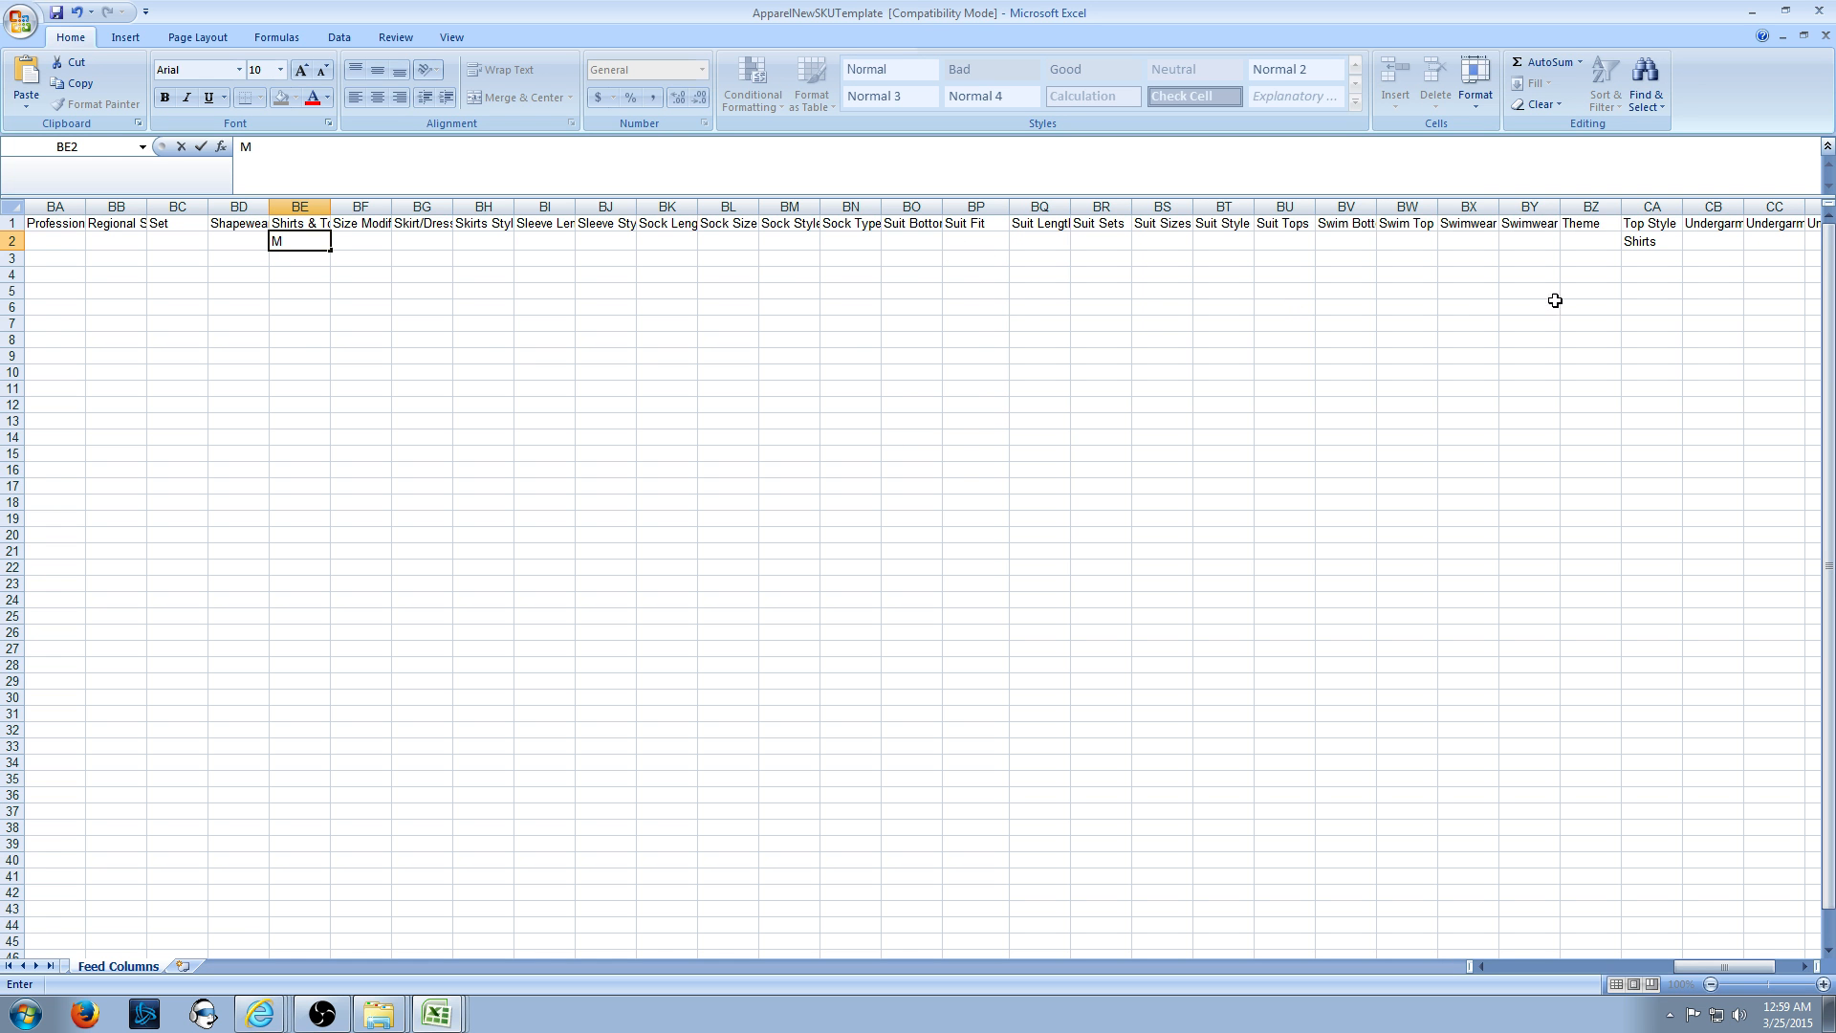
pyautogui.click(164, 239)
pyautogui.press('Right')
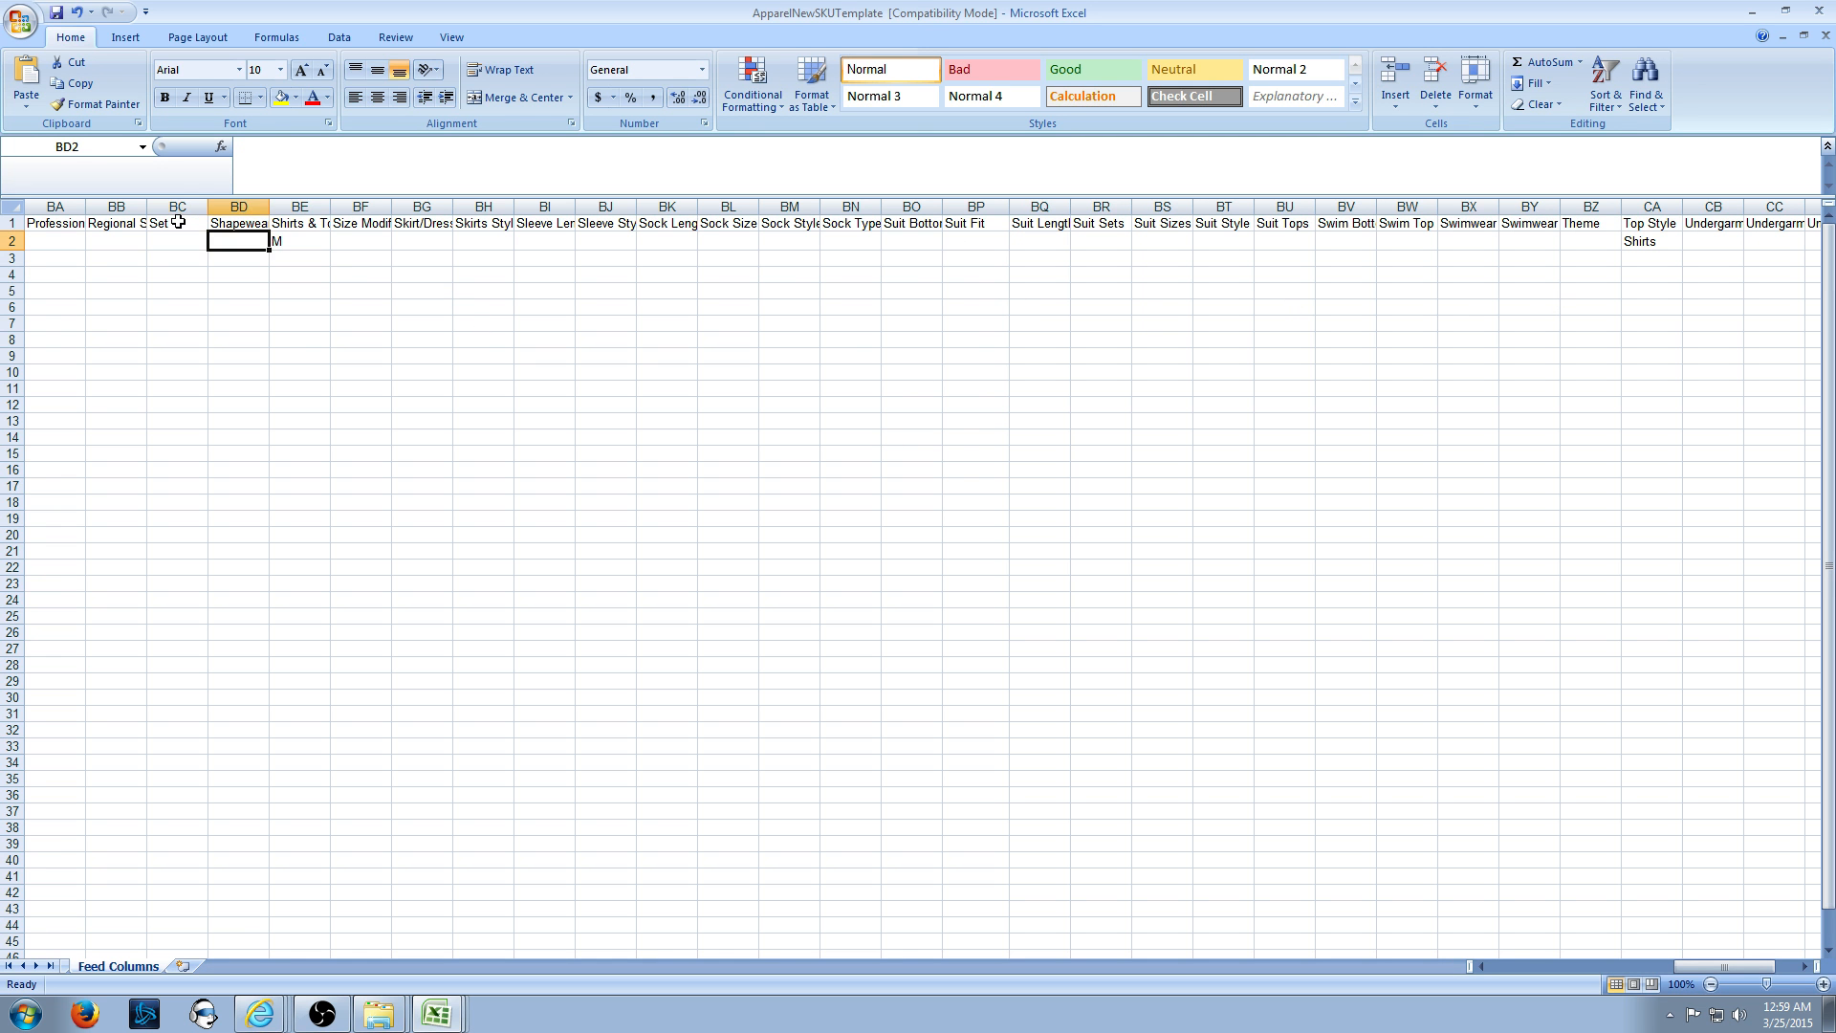
pyautogui.press('Left')
pyautogui.press('Left')
pyautogui.press('Left')
pyautogui.press('Left')
pyautogui.press('Left')
pyautogui.press('Left')
pyautogui.press('Left')
pyautogui.press('Left')
pyautogui.press('Left')
pyautogui.press('Left')
pyautogui.press('Left')
pyautogui.press('Left')
pyautogui.press('Left')
pyautogui.press('Left')
pyautogui.press('Left')
pyautogui.press('Left')
pyautogui.press('Left')
pyautogui.press('Left')
pyautogui.press('Left')
pyautogui.press('Left')
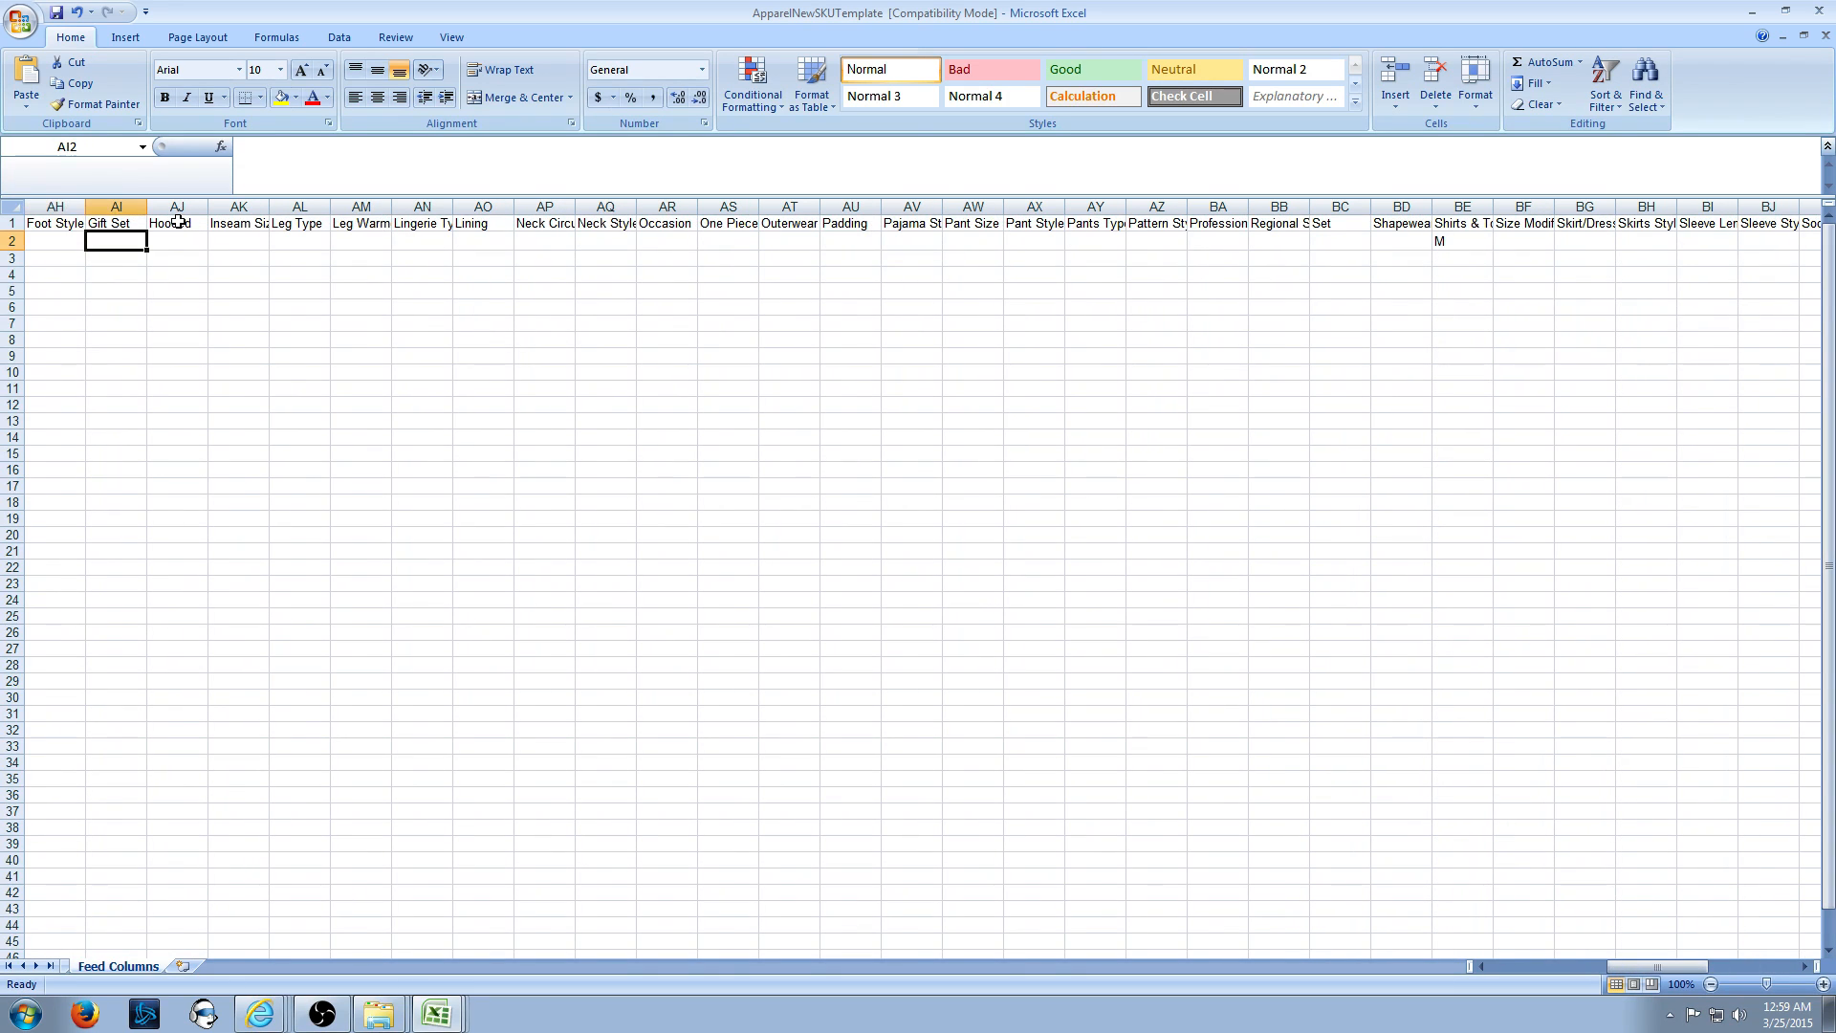
pyautogui.press('Left')
pyautogui.press('Left')
pyautogui.press('Left')
pyautogui.press('Left')
pyautogui.press('Left')
pyautogui.press('Left')
pyautogui.press('Left')
pyautogui.press('Left')
pyautogui.press('Left')
pyautogui.press('Left')
pyautogui.press('Left')
pyautogui.press('Left')
pyautogui.press('Left')
pyautogui.press('Left')
pyautogui.press('Left')
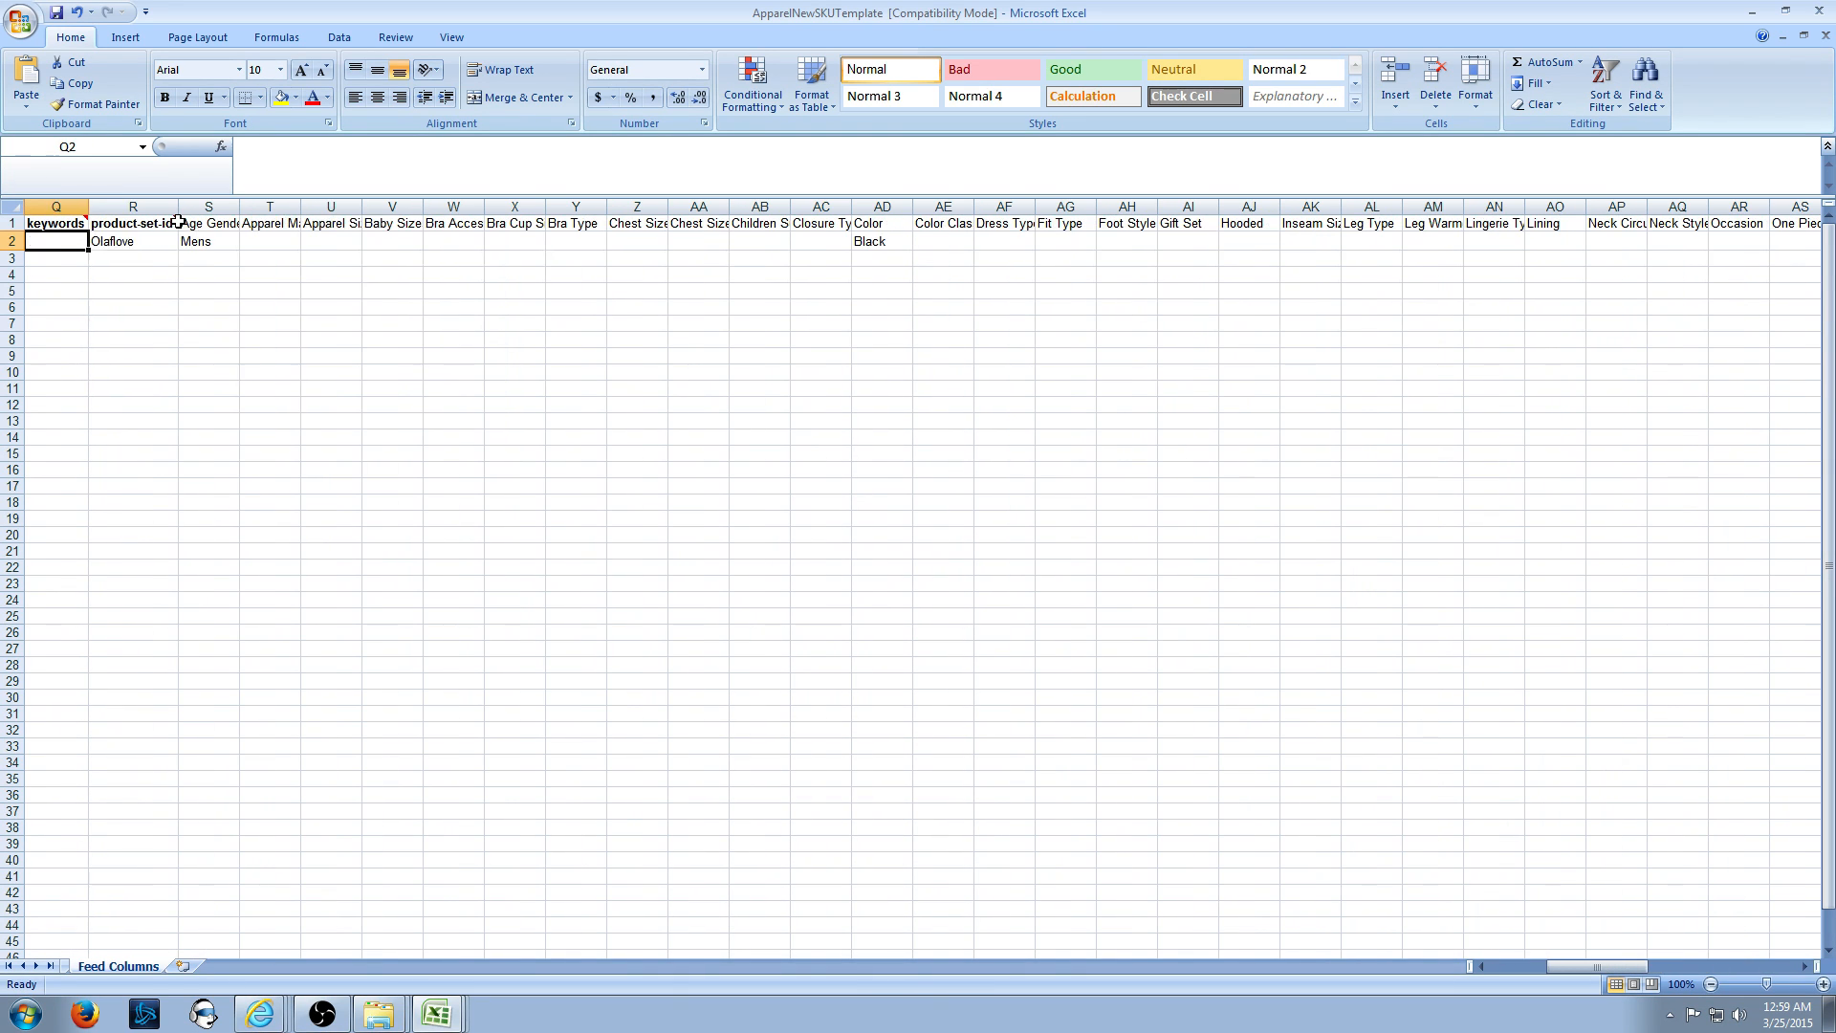
# - Enter CTN as the Apparel Material in cell T2
pyautogui.press('Right')
pyautogui.press('Up')
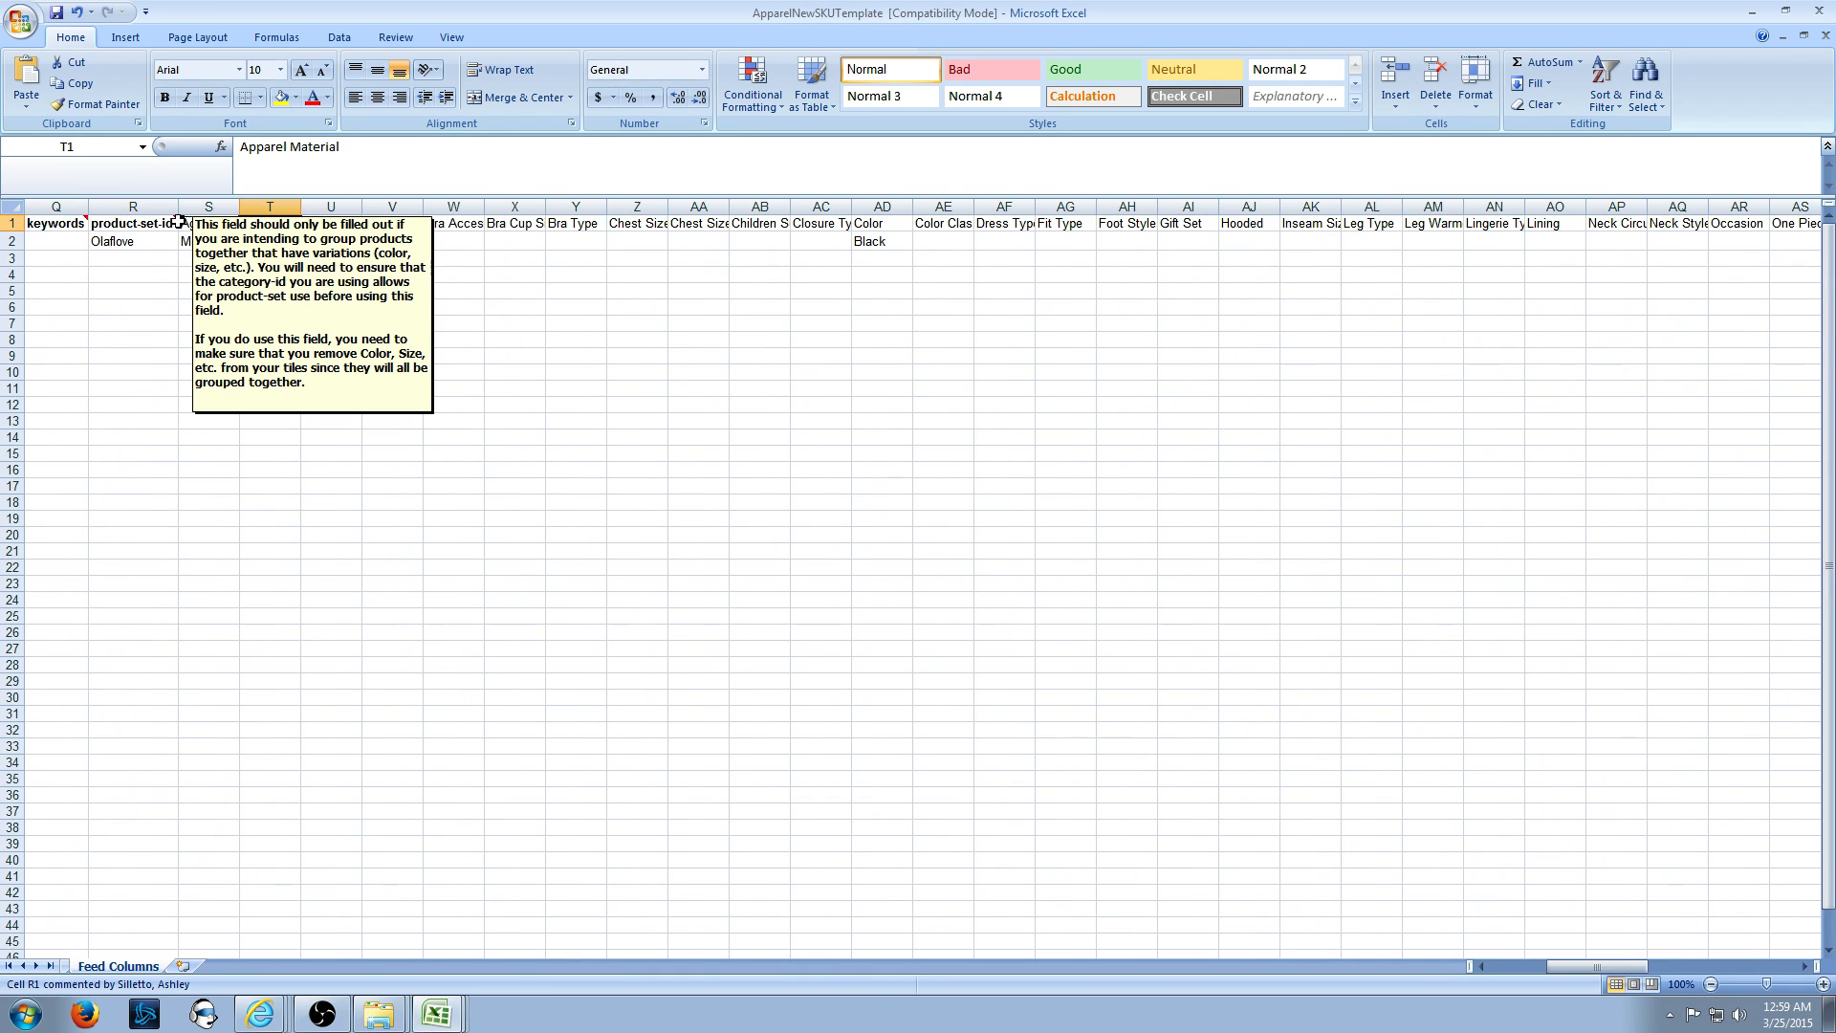
pyautogui.press('Down')
pyautogui.write('CTN')
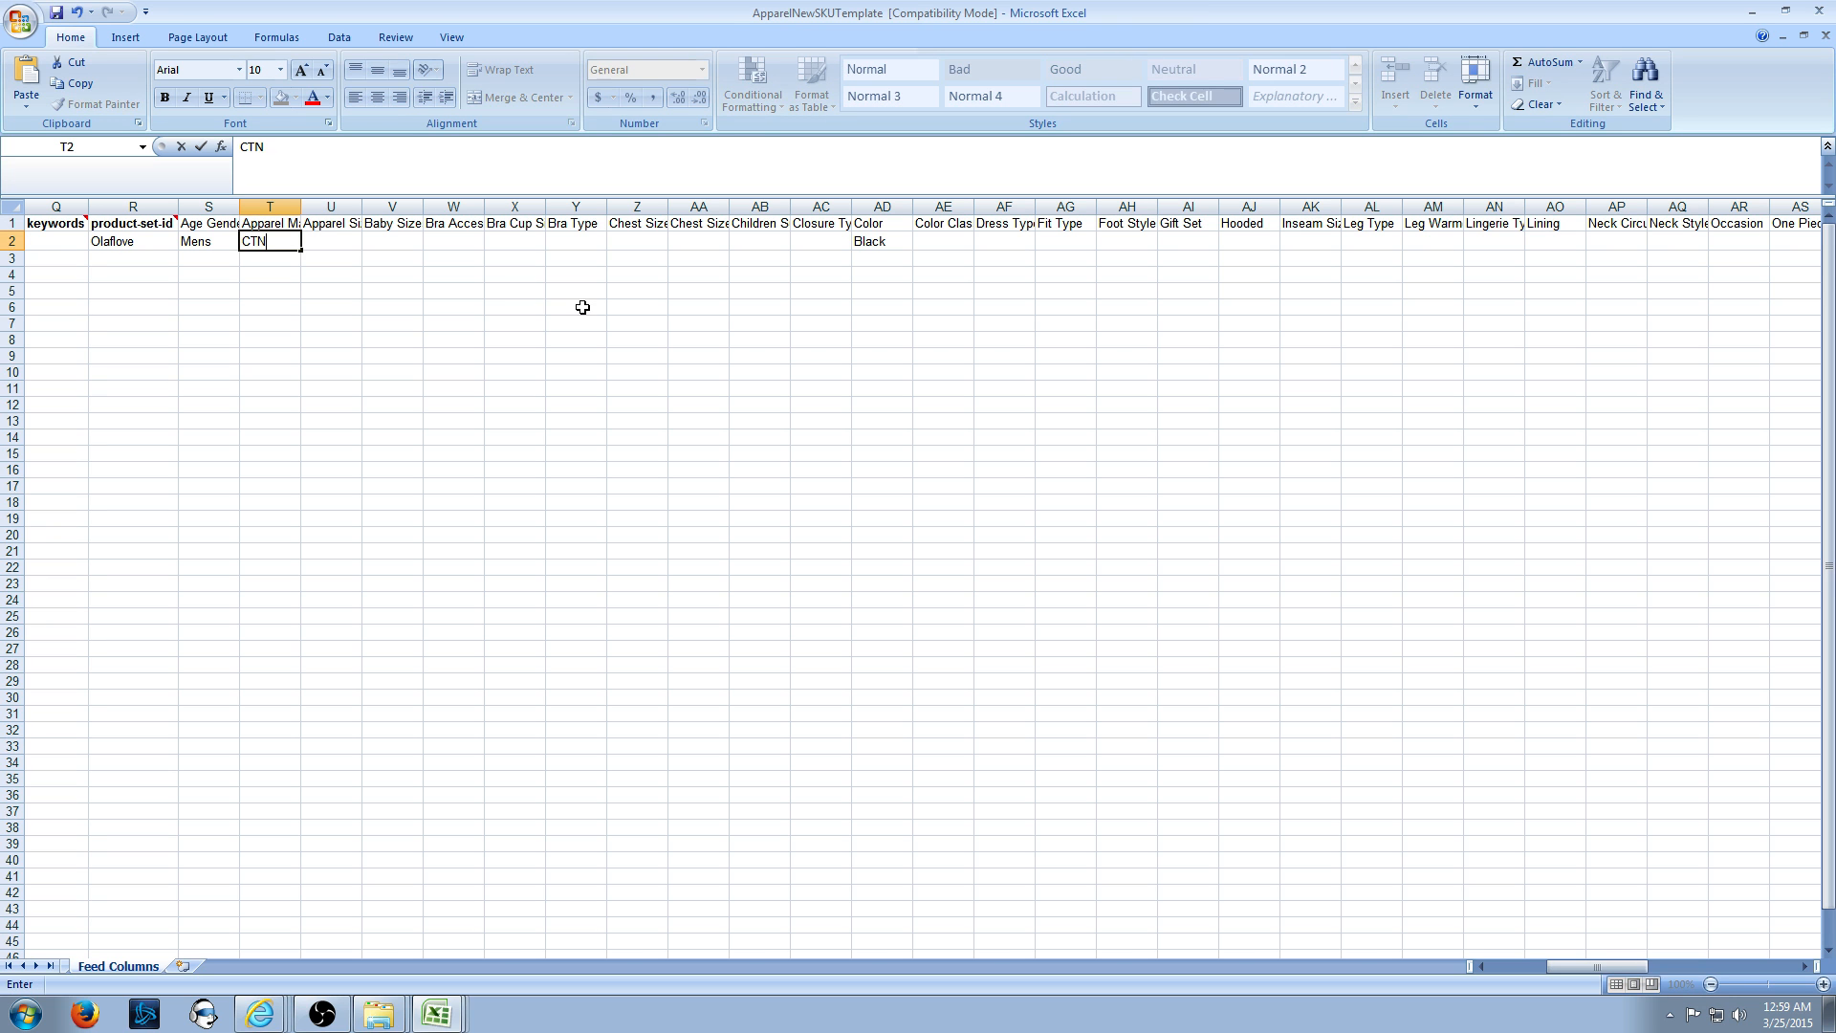
pyautogui.press('Left')
pyautogui.press('Left')
pyautogui.press('Left')
pyautogui.press('Left')
pyautogui.press('Left')
pyautogui.press('Left')
pyautogui.press('Left')
pyautogui.press('Left')
pyautogui.press('Left')
pyautogui.press('Left')
pyautogui.press('Left')
pyautogui.press('Left')
pyautogui.press('Left')
pyautogui.press('Left')
pyautogui.press('Left')
pyautogui.press('Left')
pyautogui.press('Left')
pyautogui.press('Left')
pyautogui.press('Left')
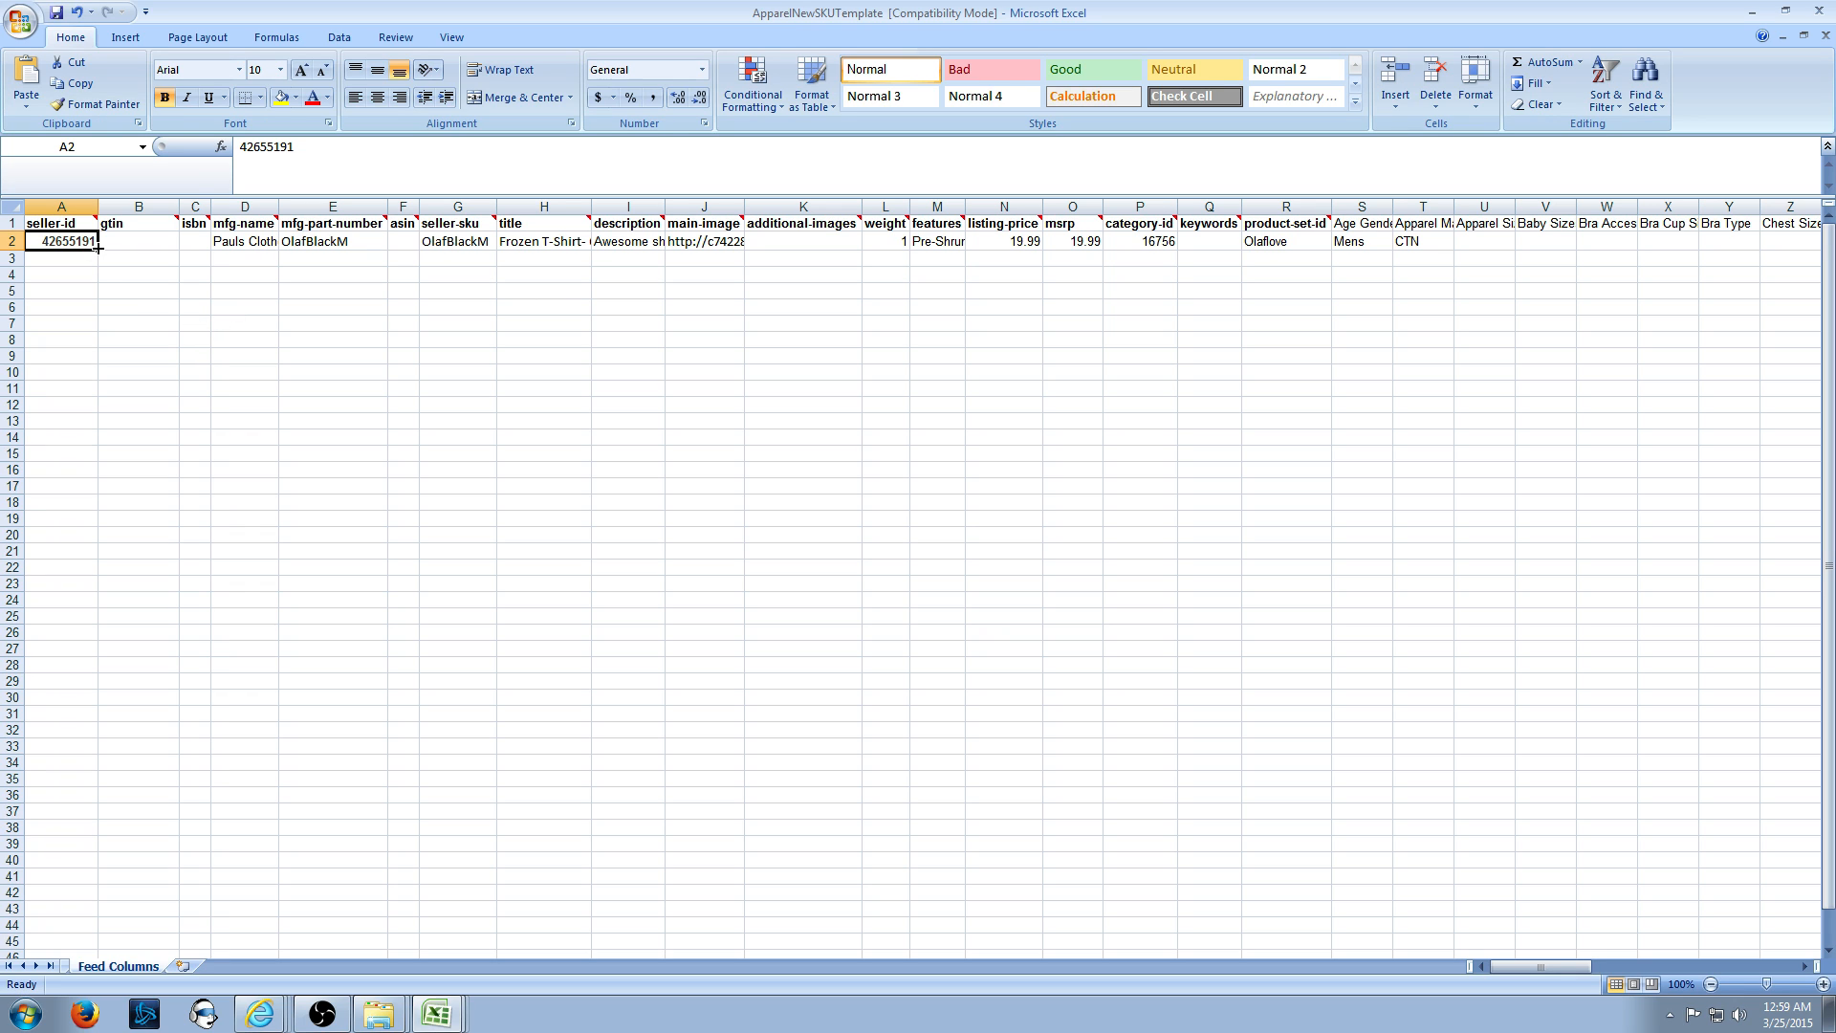
# - Fill the seller ID from A2 and the manufacturer name from D2 down to rows 3–5
pyautogui.click(332, 247)
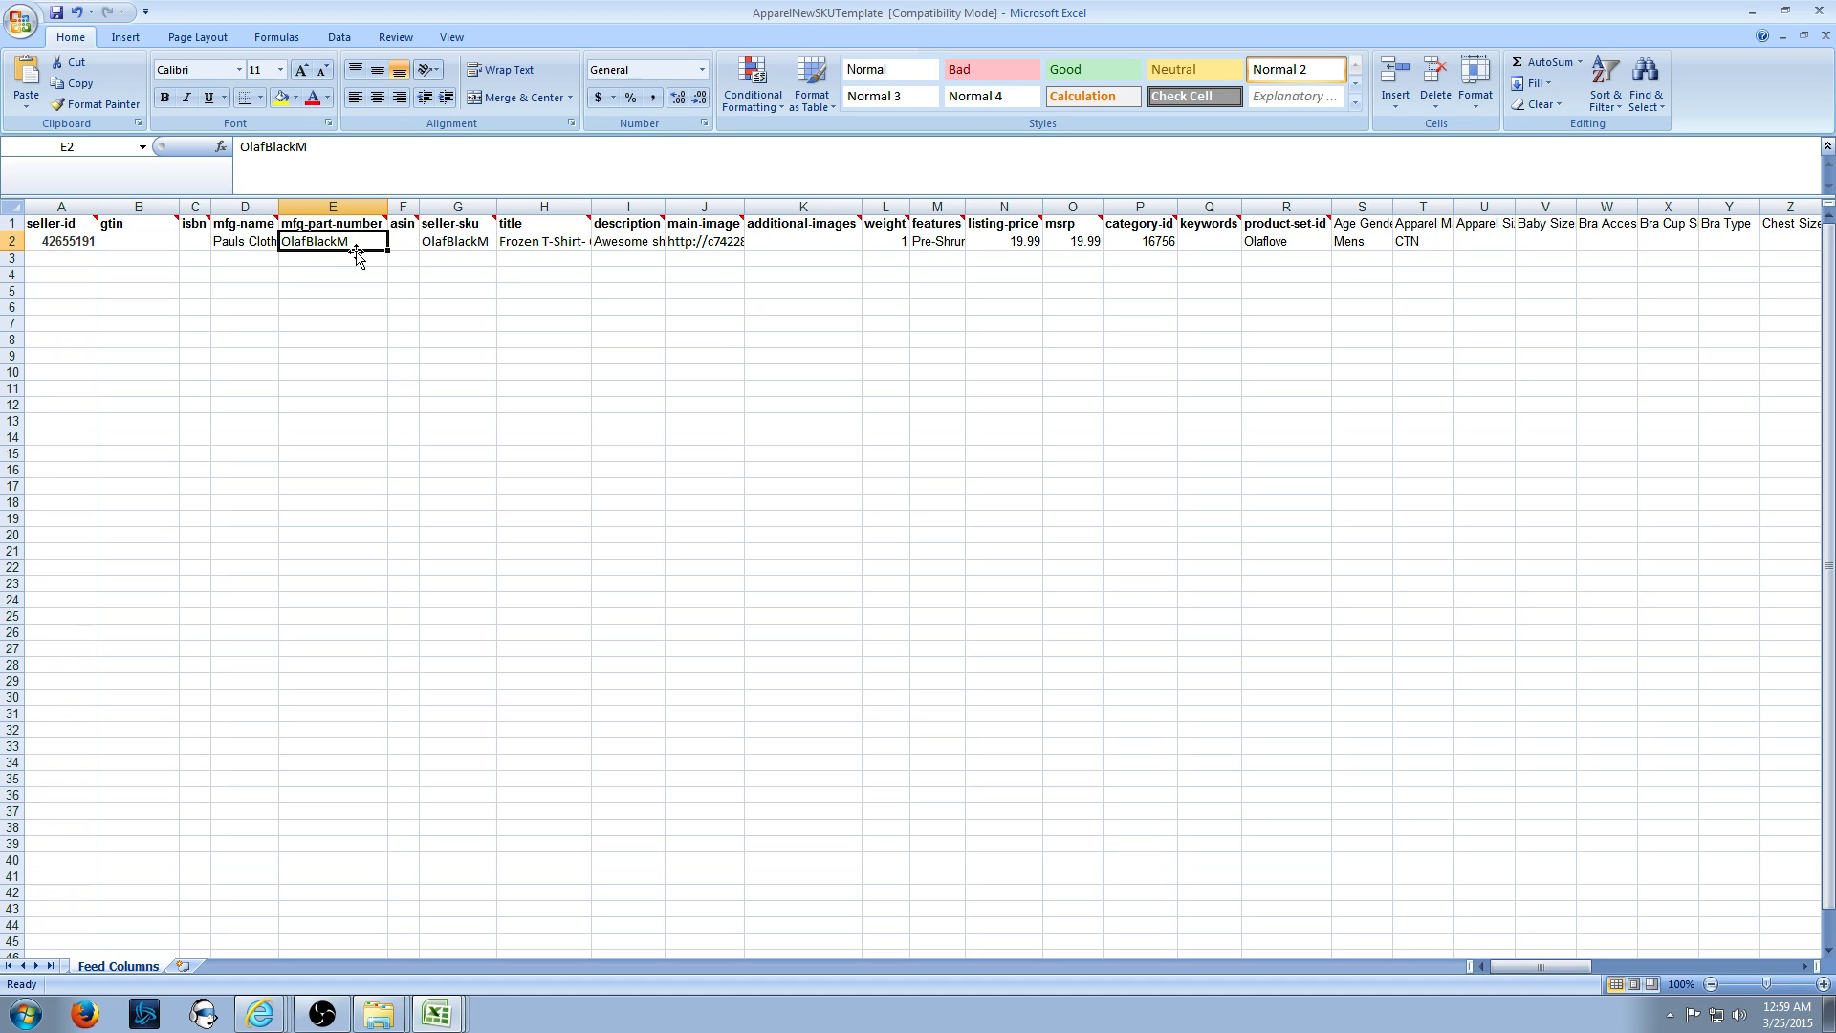
pyautogui.click(92, 248)
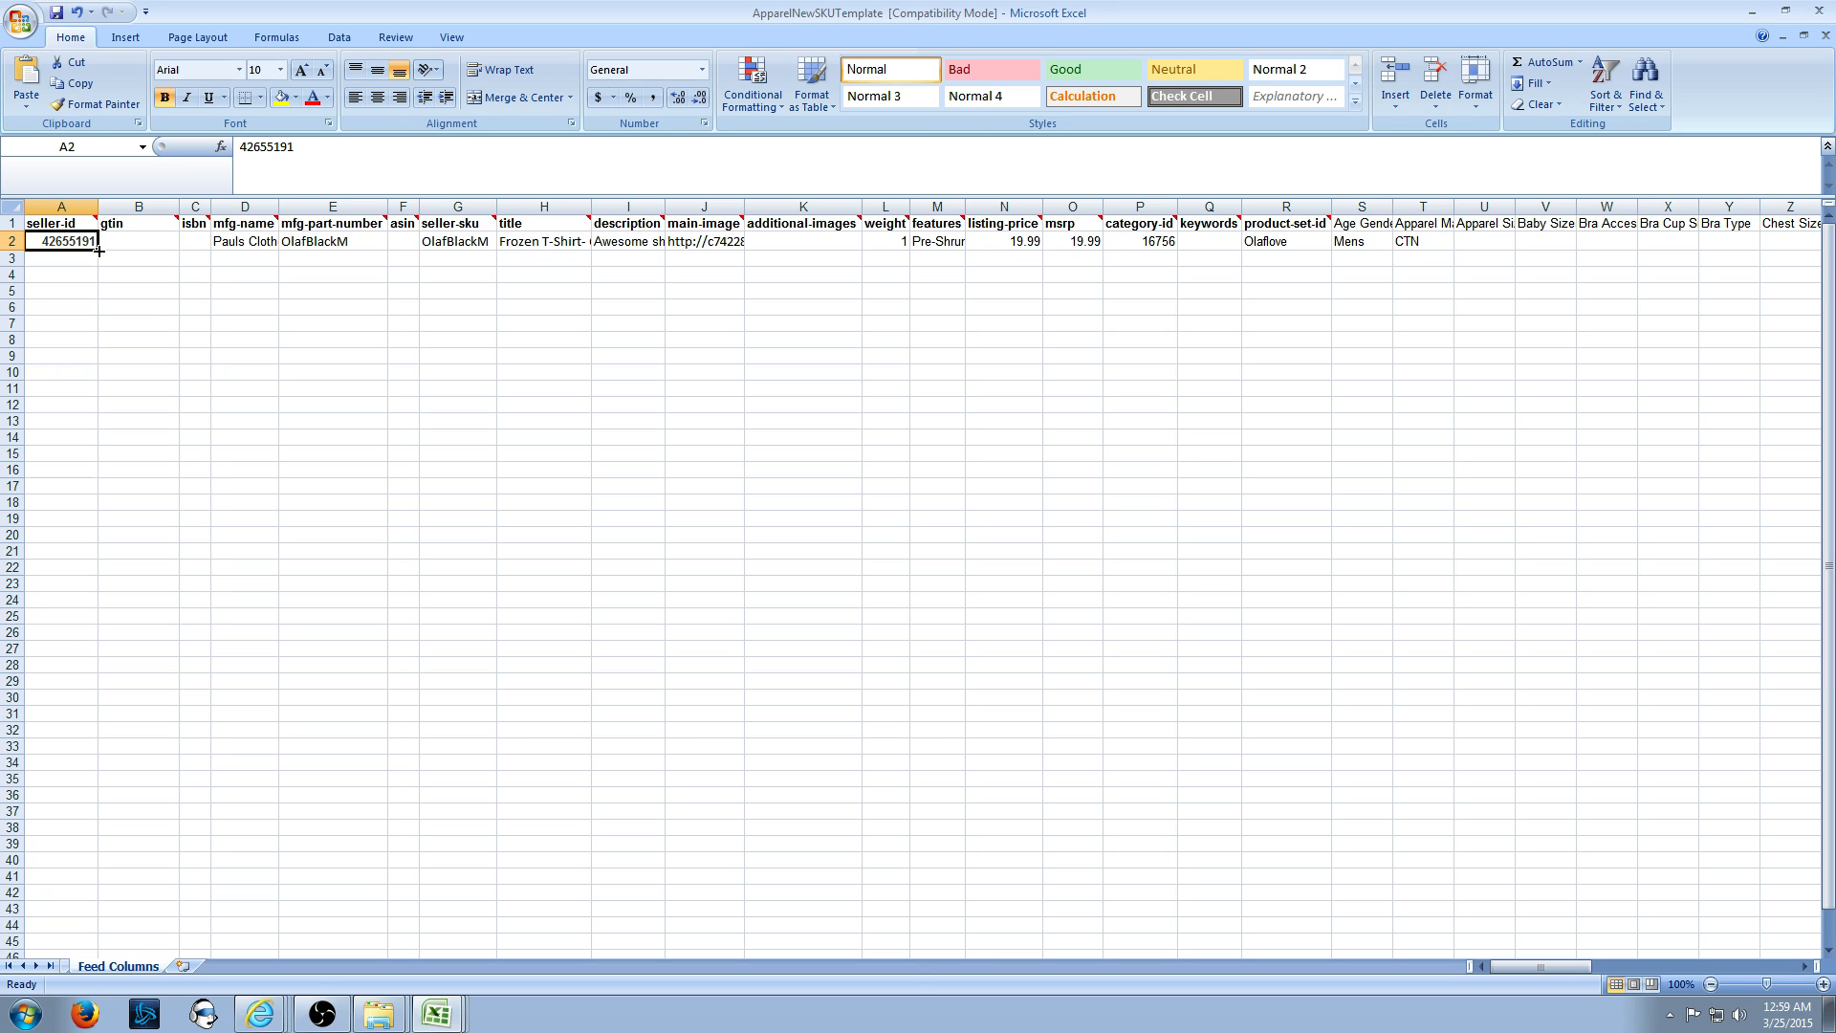
pyautogui.moveTo(99, 251); pyautogui.dragTo(99, 303)
pyautogui.click(158, 244)
pyautogui.click(260, 240)
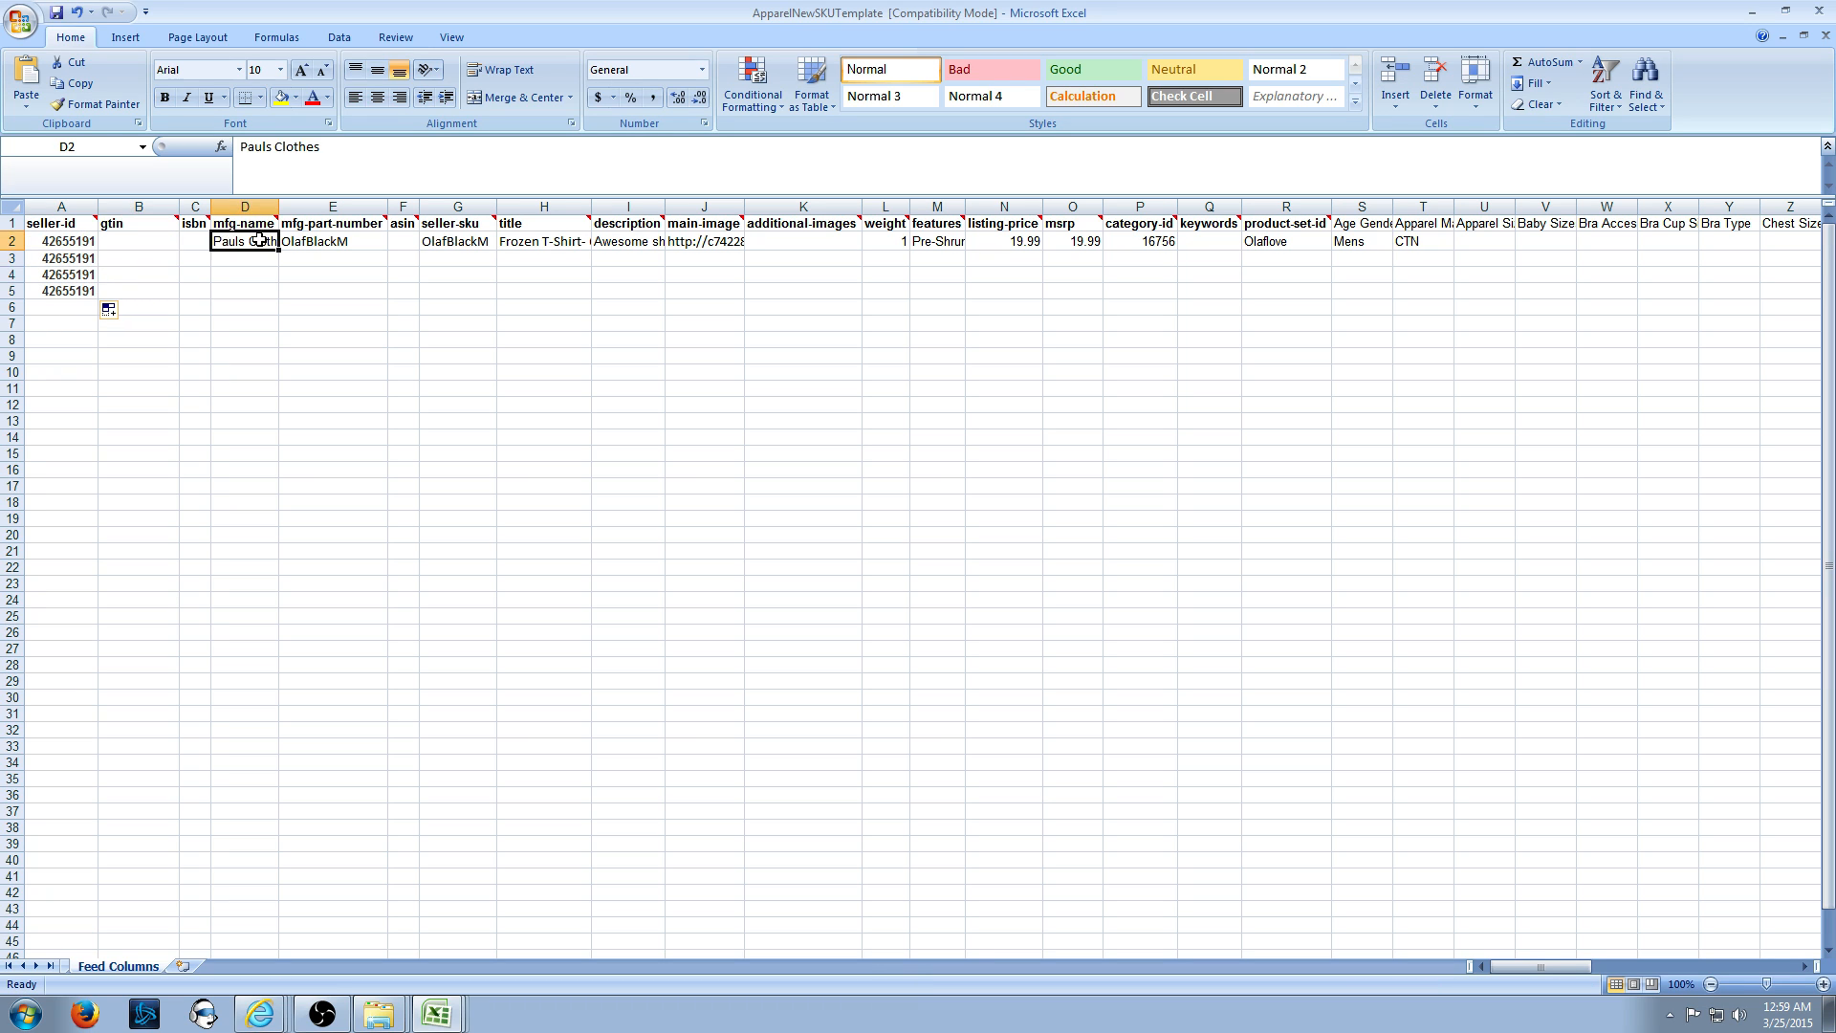
pyautogui.moveTo(281, 253); pyautogui.dragTo(276, 304)
# - Paste part numbers OlafBlackL, OlafWhiteM and OlafWhiteL into E3, E4 and E5
pyautogui.click(304, 256)
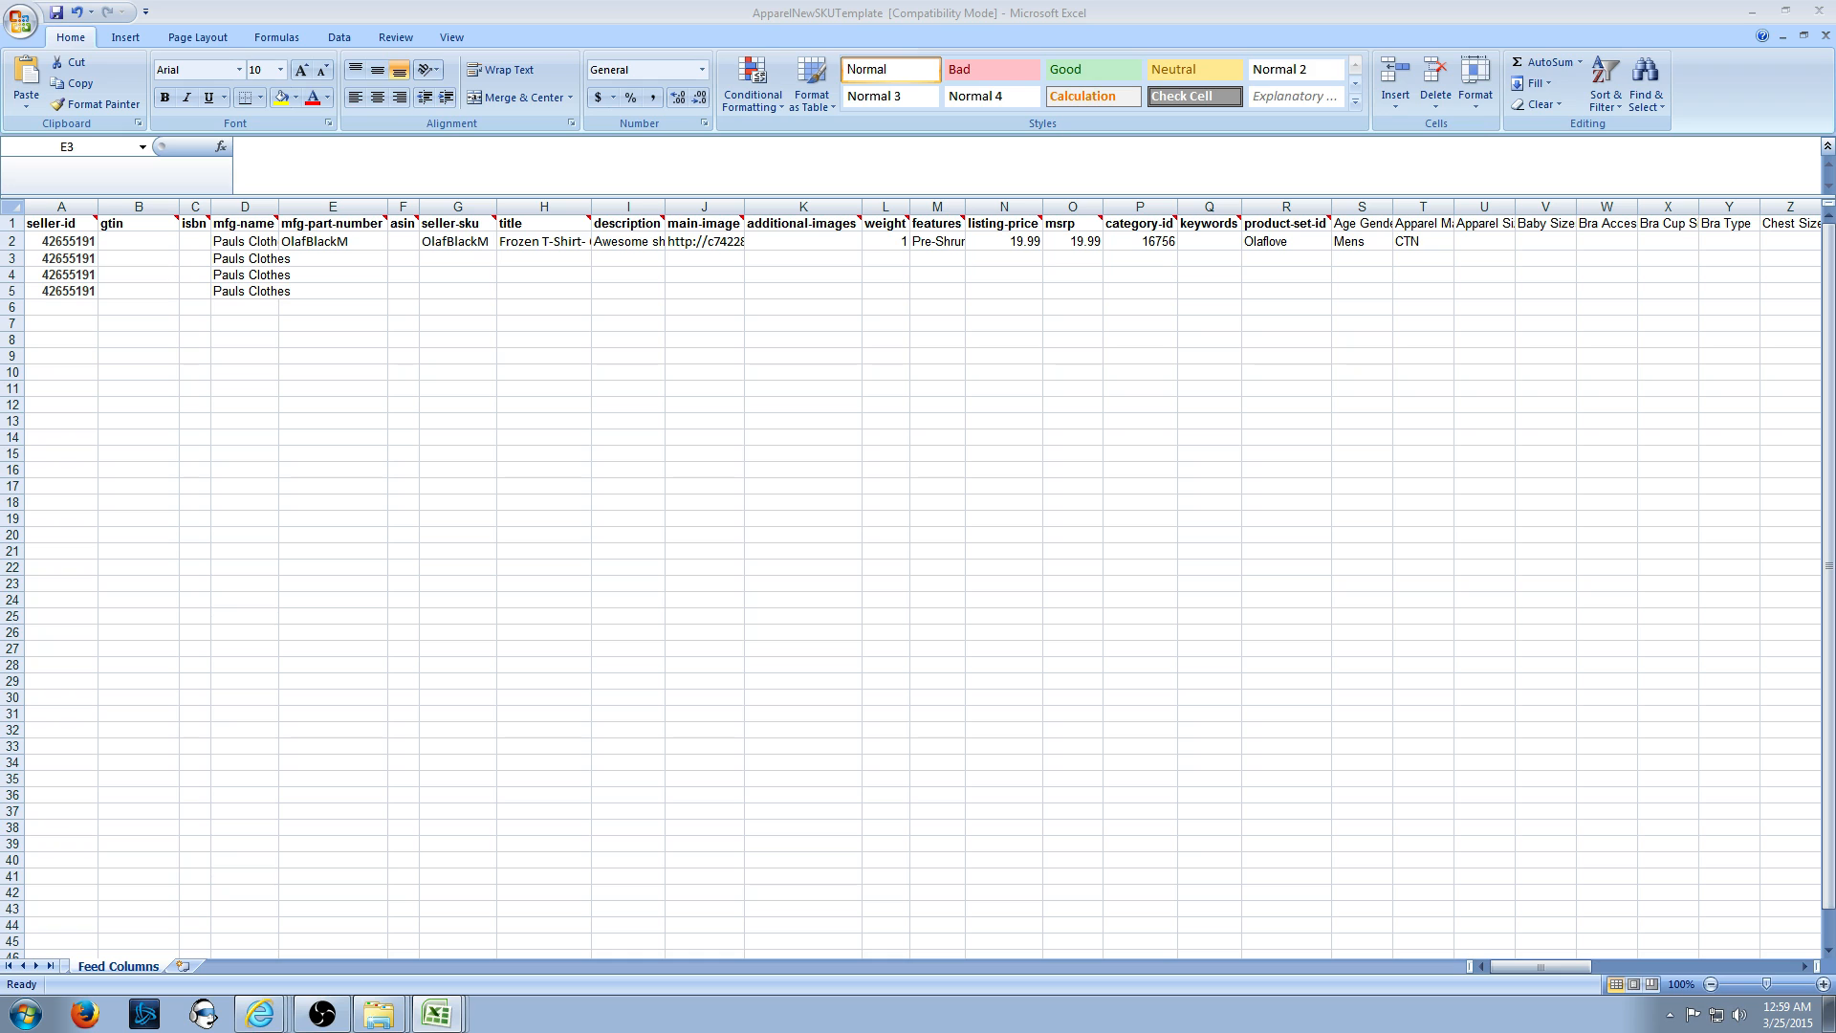
pyautogui.click(356, 260)
pyautogui.write('OlafBlackL')
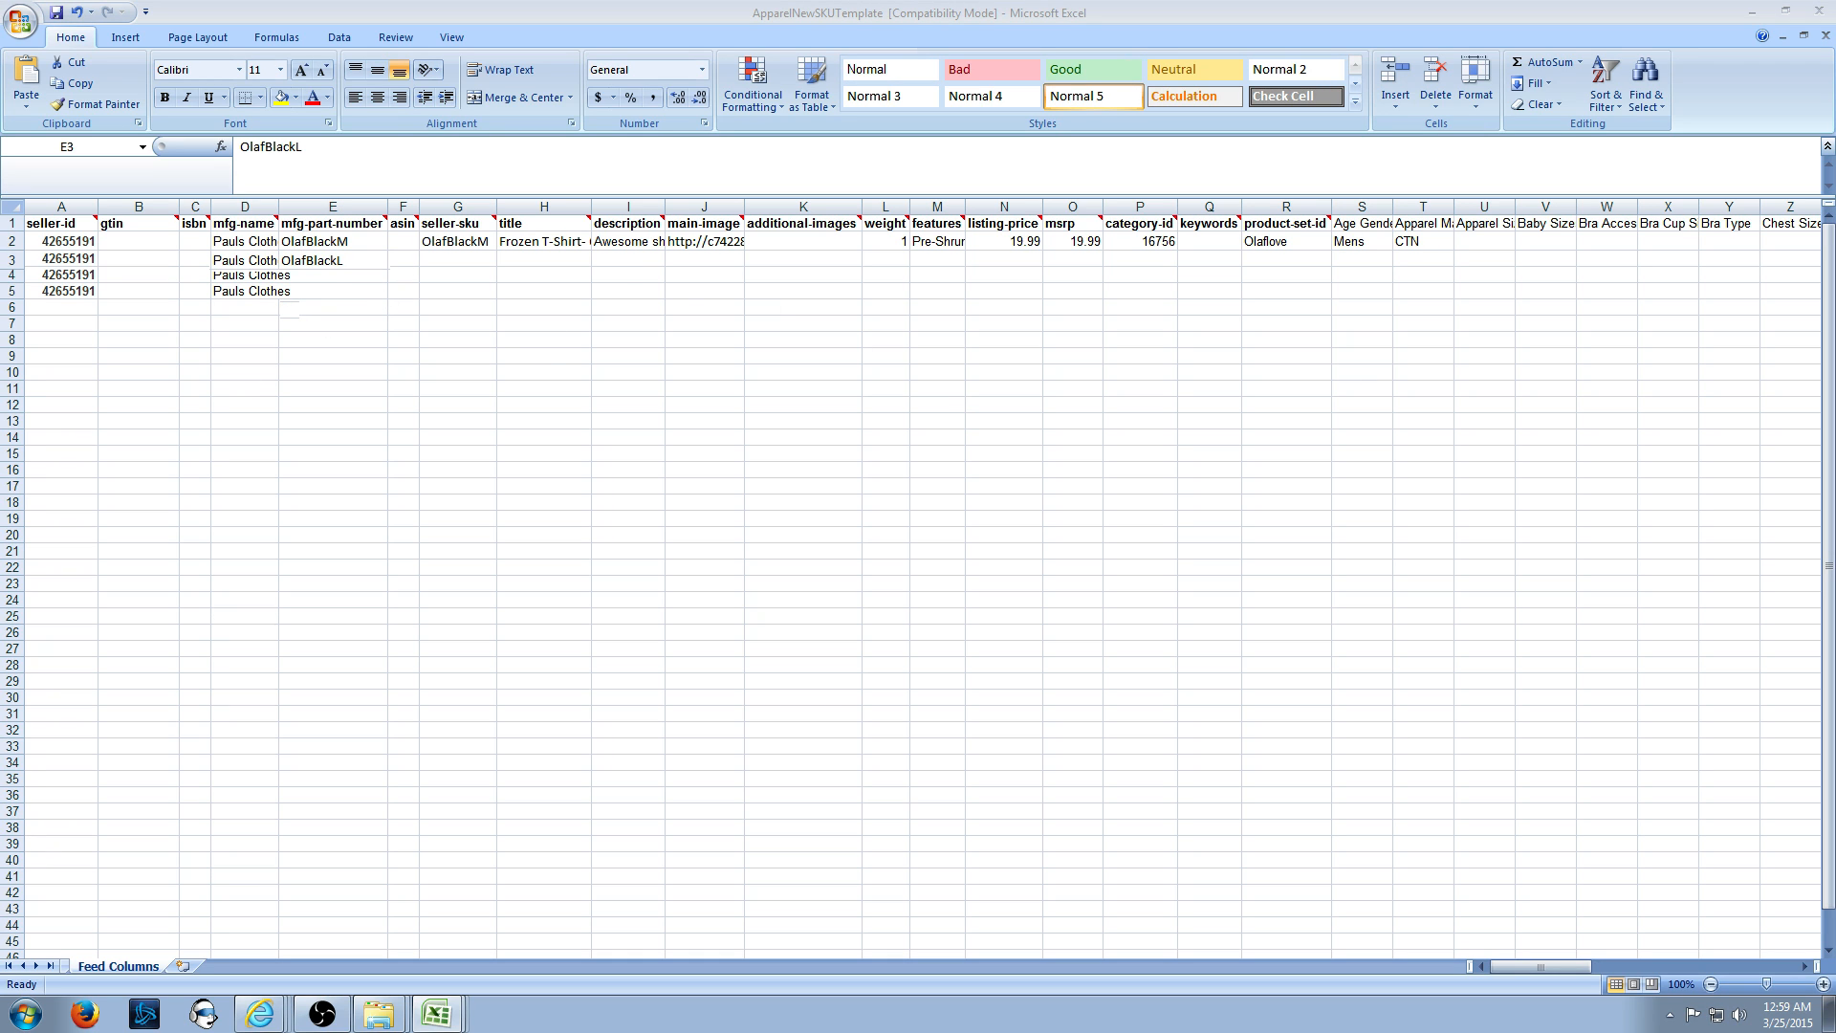
pyautogui.click(354, 277)
pyautogui.write('OlafWhiteM')
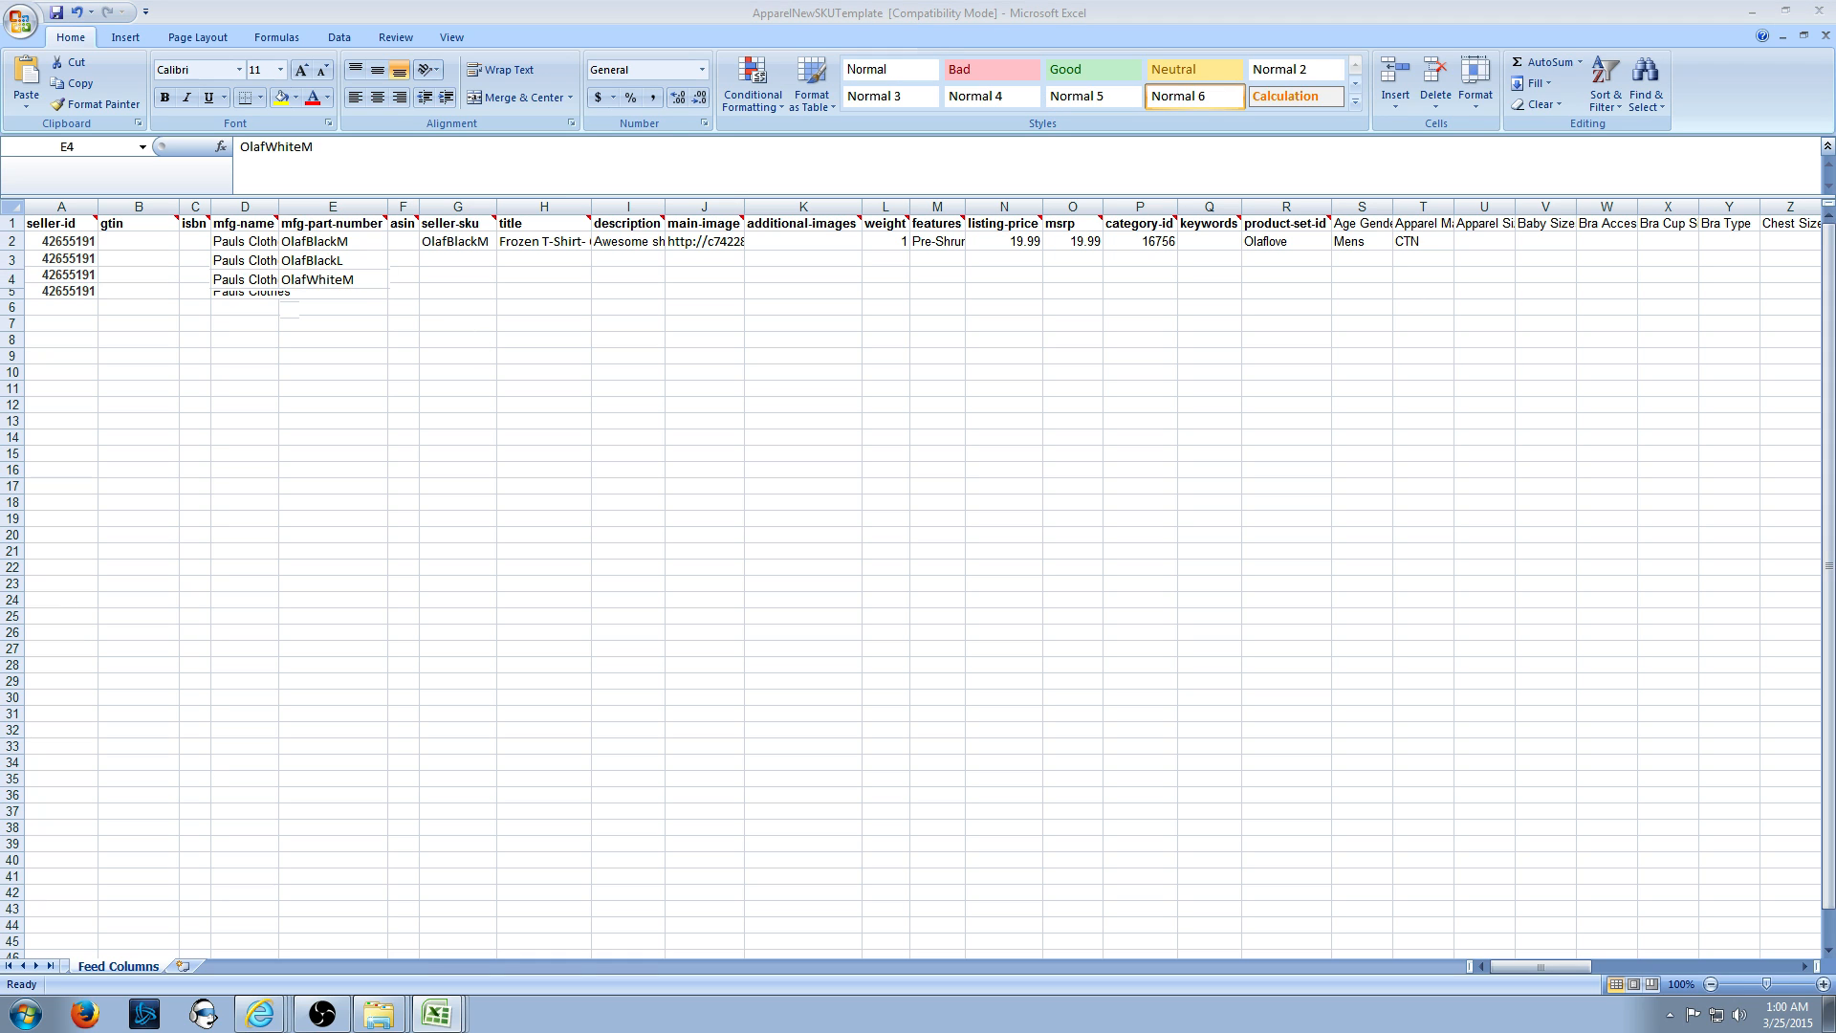
pyautogui.click(325, 284)
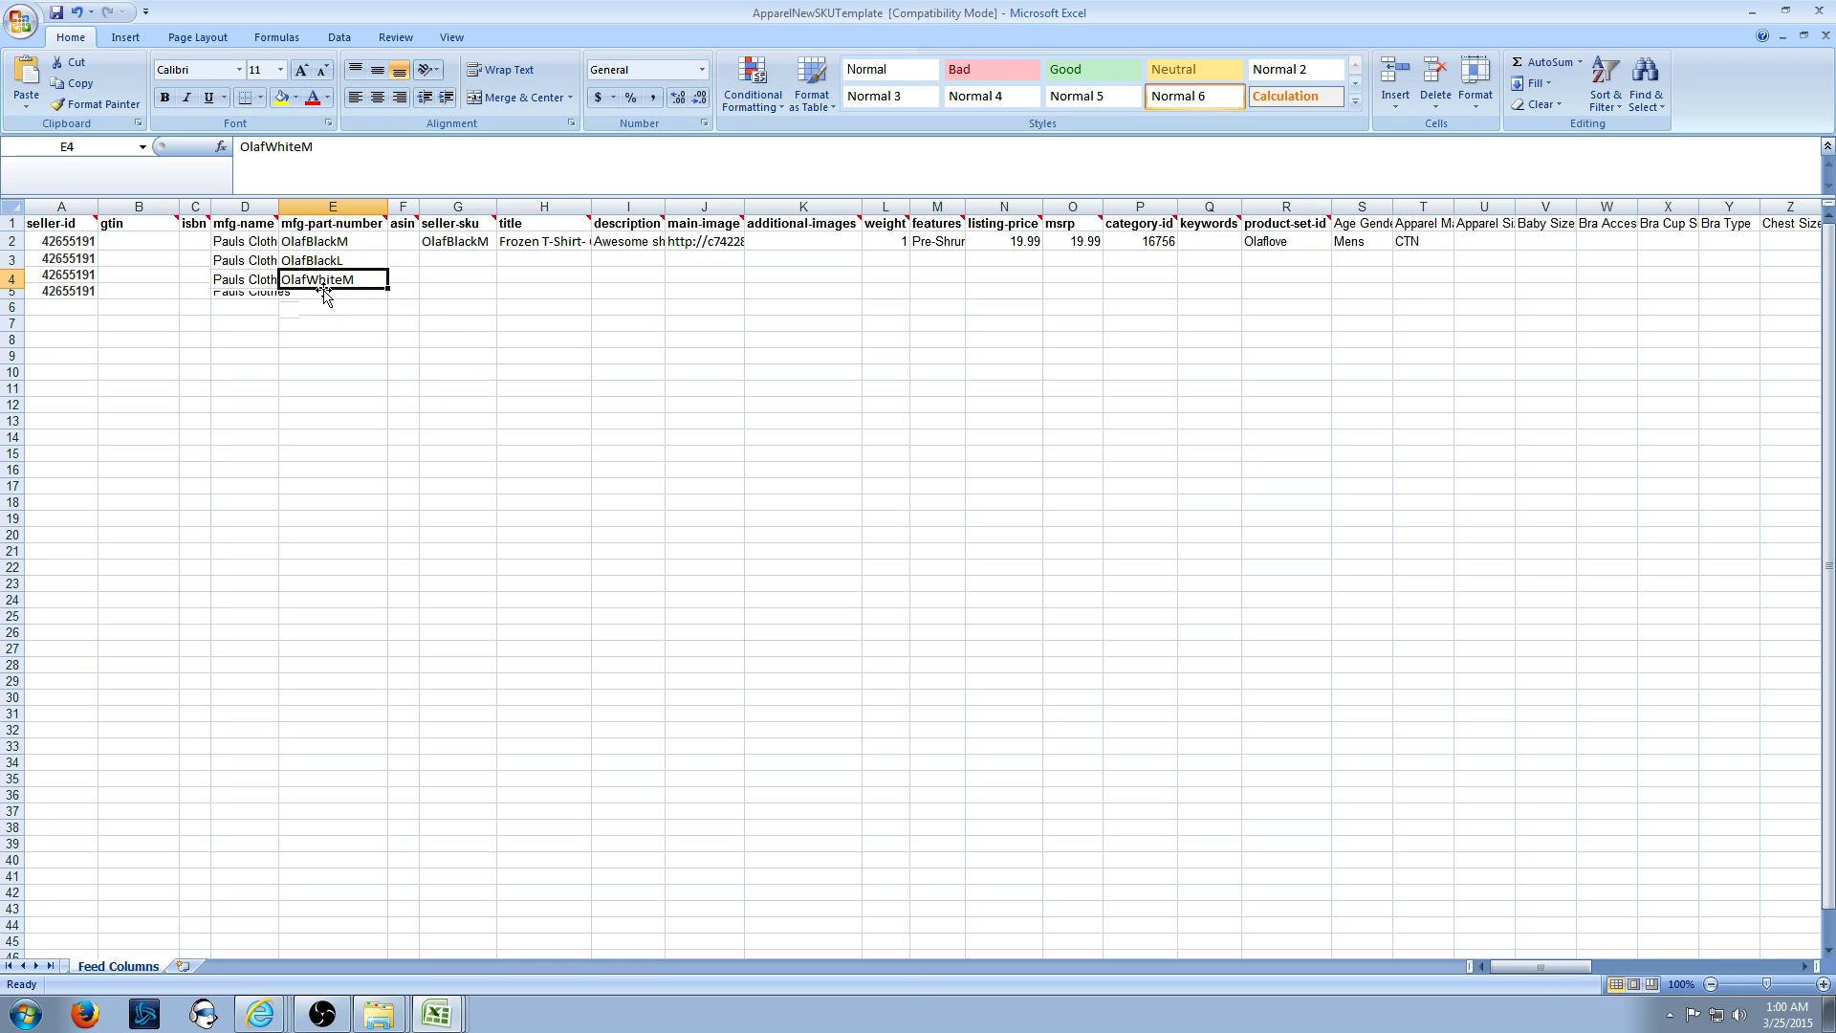
pyautogui.click(331, 293)
pyautogui.write('OlafWhiteL')
pyautogui.click(385, 409)
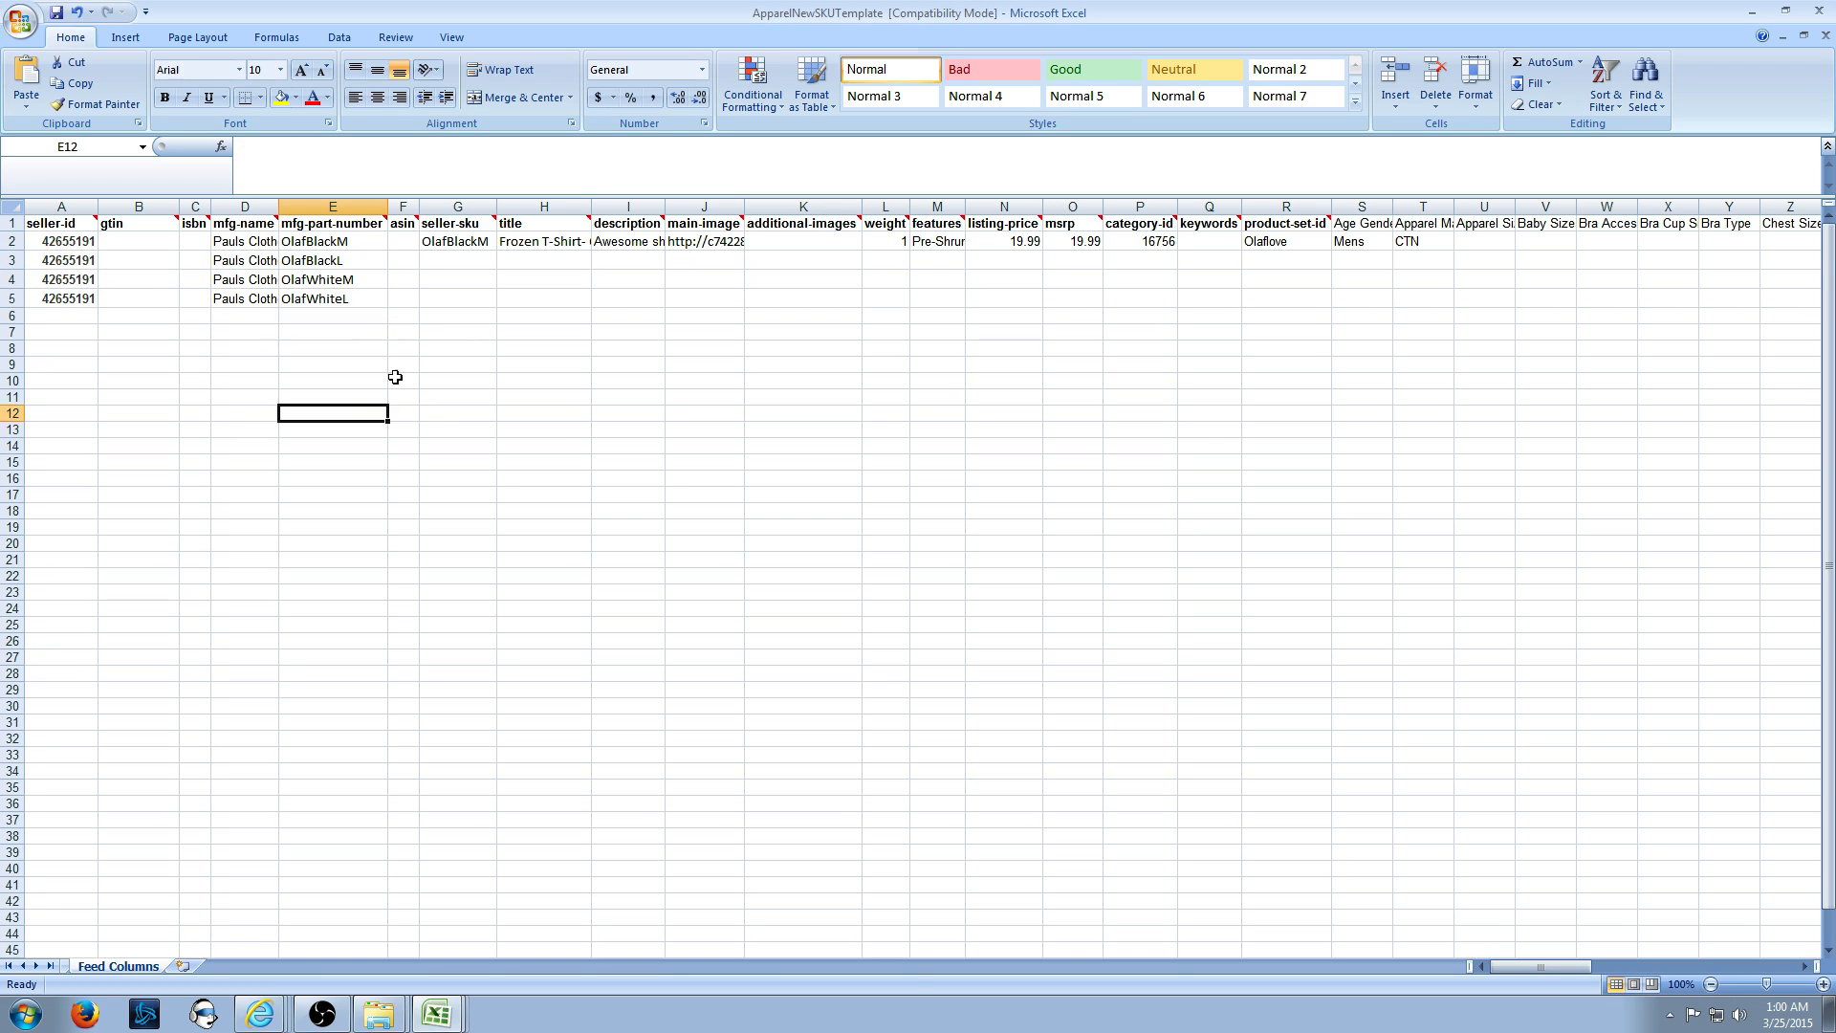
# - Copy each part number into G3:G5 as the matching seller SKU
pyautogui.click(349, 251)
pyautogui.hotkey('ctrl', 'c')
pyautogui.click(455, 260)
pyautogui.hotkey('ctrl', 'v')
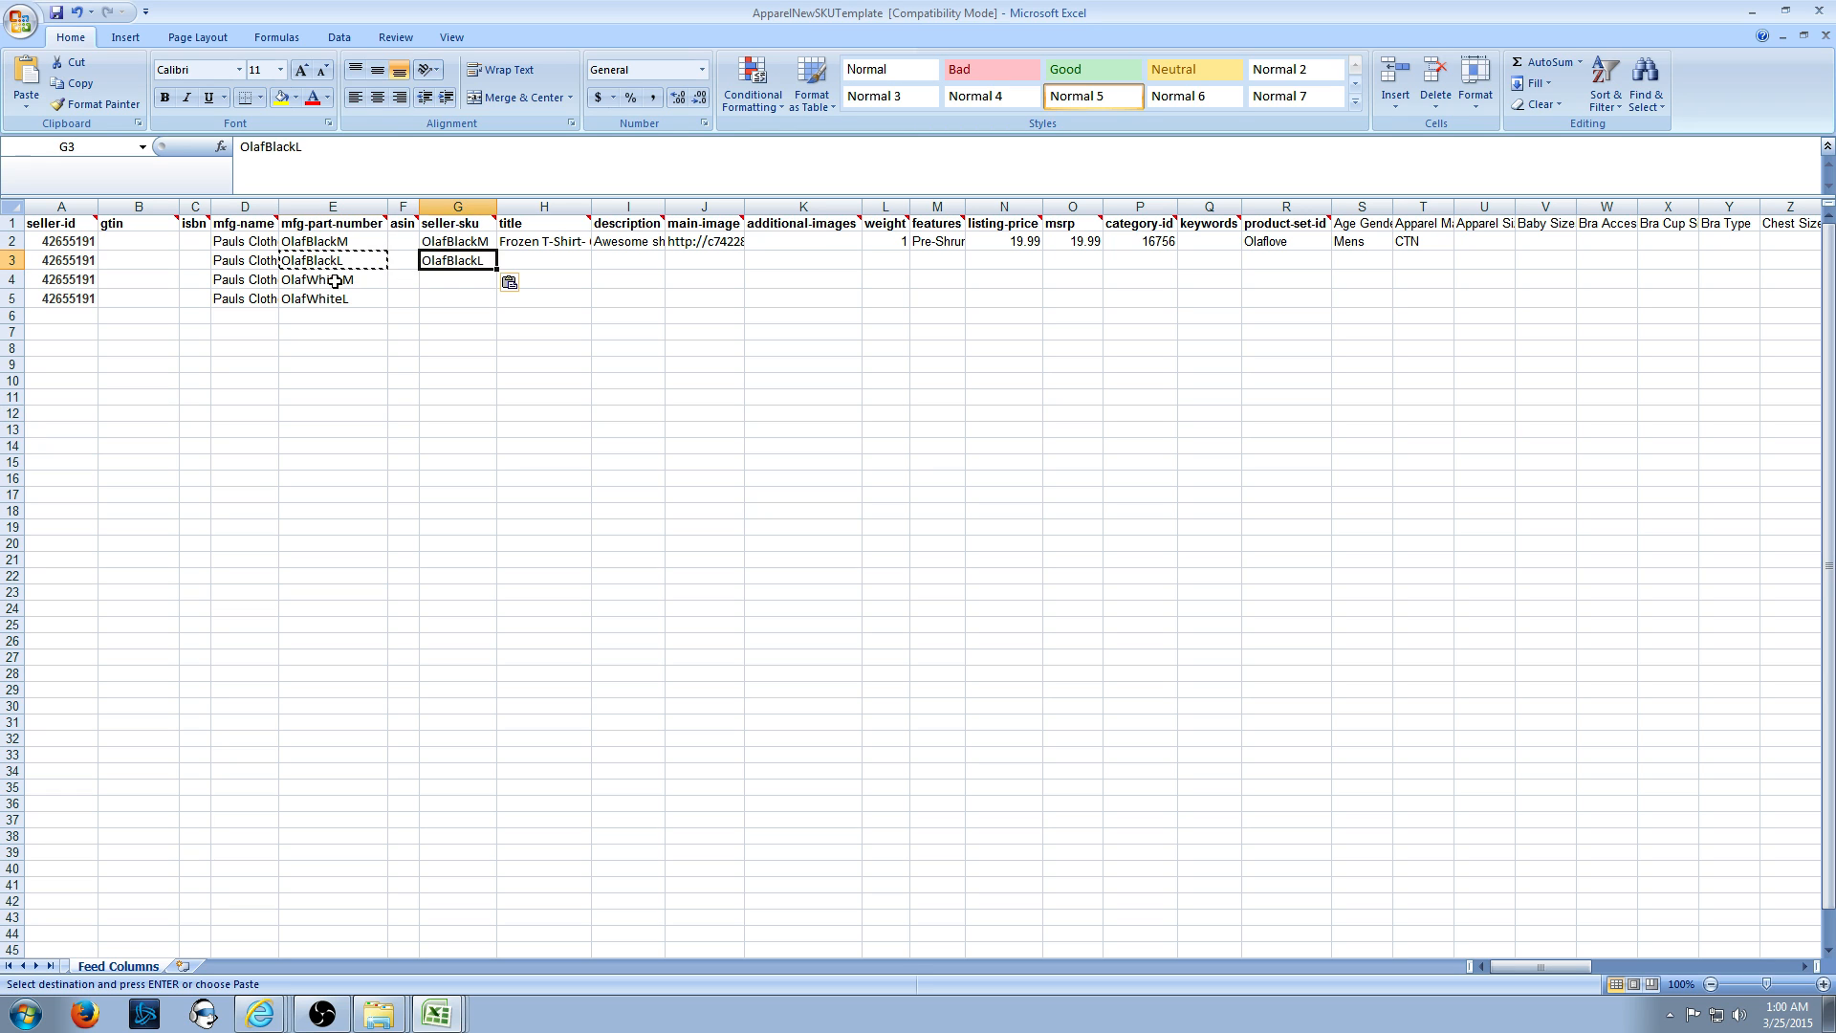
pyautogui.press('Left')
pyautogui.press('Left')
pyautogui.press('Down')
pyautogui.hotkey('ctrl', 'c')
pyautogui.press('Right')
pyautogui.press('Right')
pyautogui.hotkey('ctrl', 'v')
pyautogui.press('Left')
pyautogui.press('Left')
pyautogui.press('Down')
pyautogui.hotkey('ctrl', 'c')
pyautogui.press('Right')
pyautogui.press('Right')
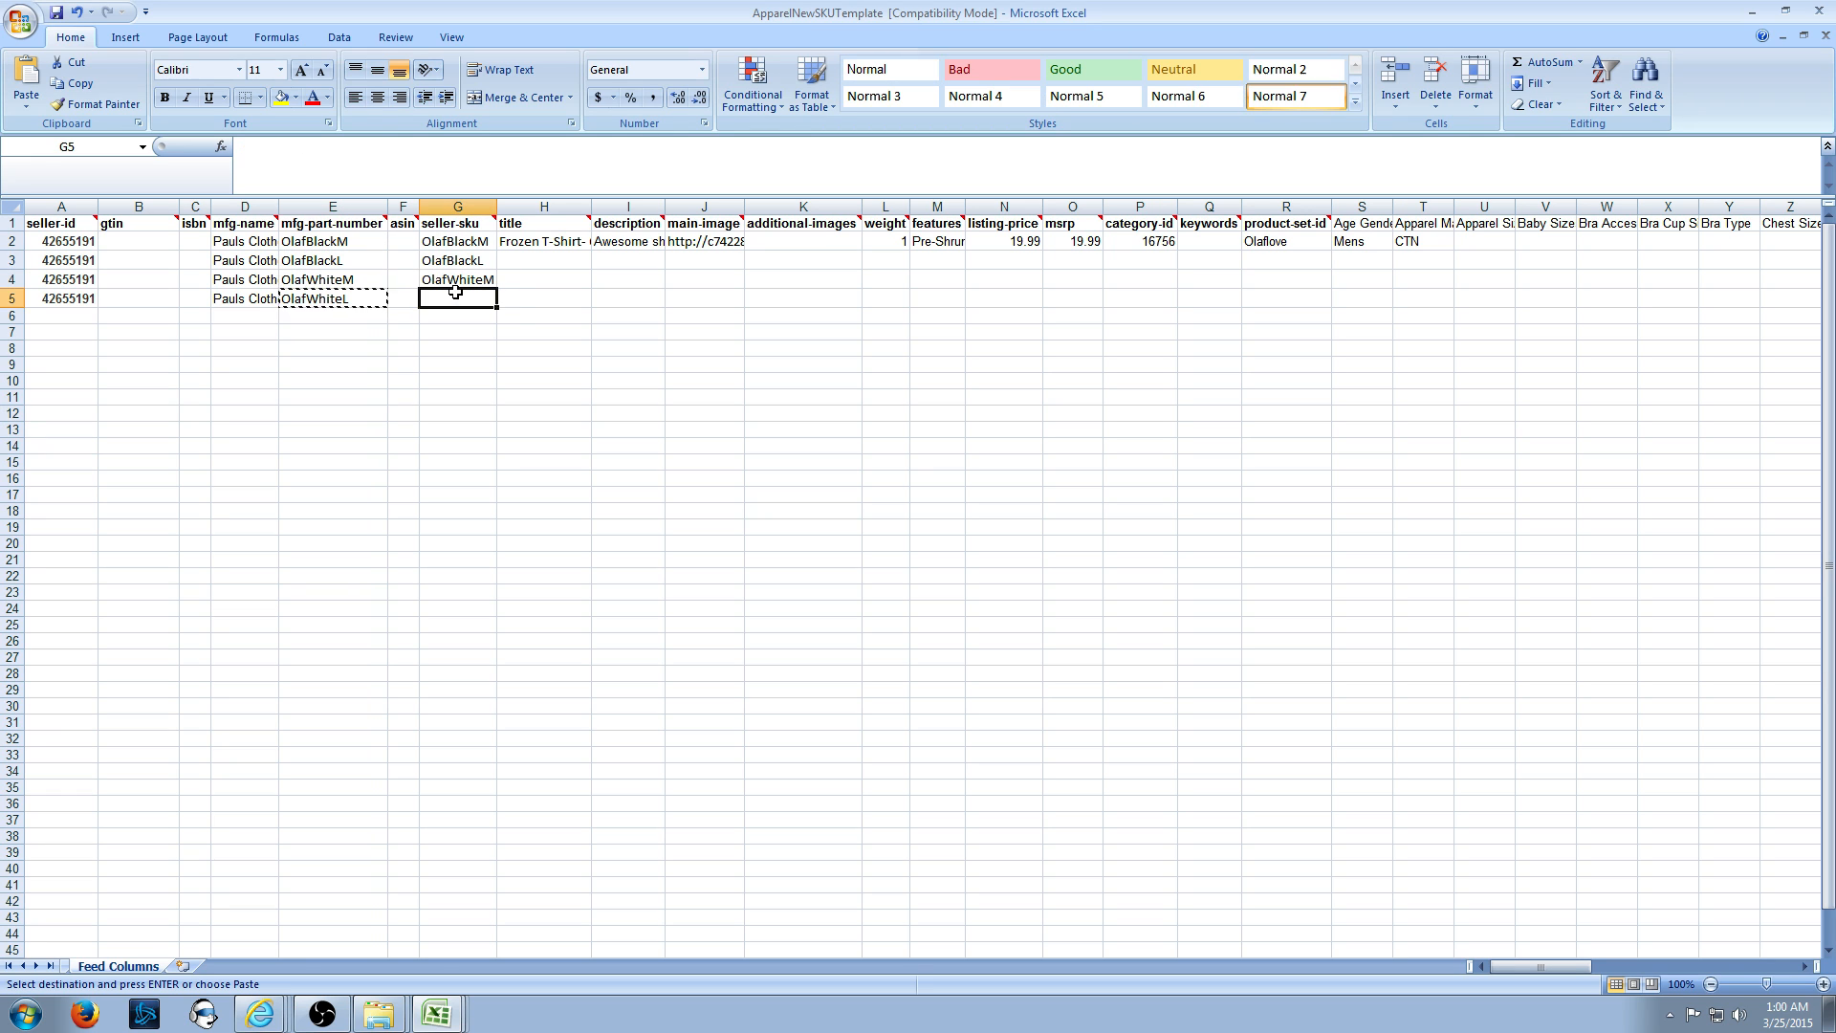
pyautogui.hotkey('ctrl', 'v')
pyautogui.click(562, 240)
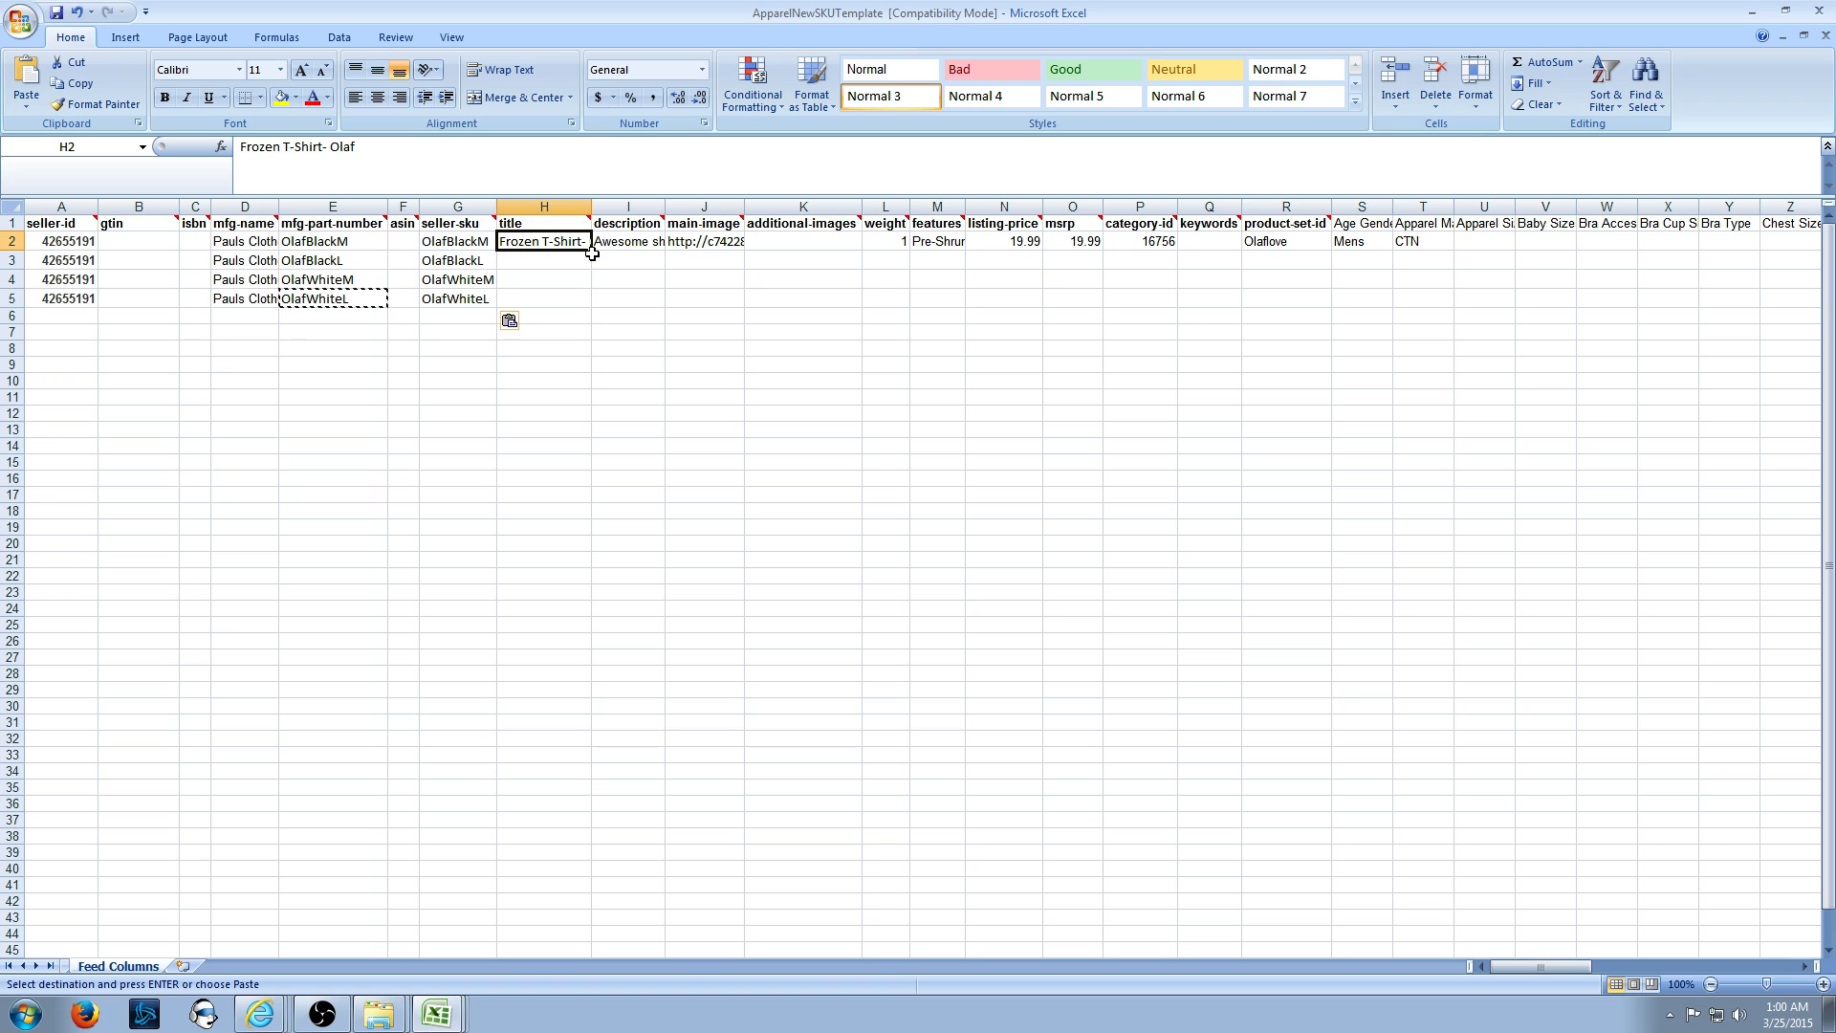
# - Fill the Olaf title from H2 and description from I2 down to rows 3–5
pyautogui.moveTo(591, 252); pyautogui.dragTo(584, 298)
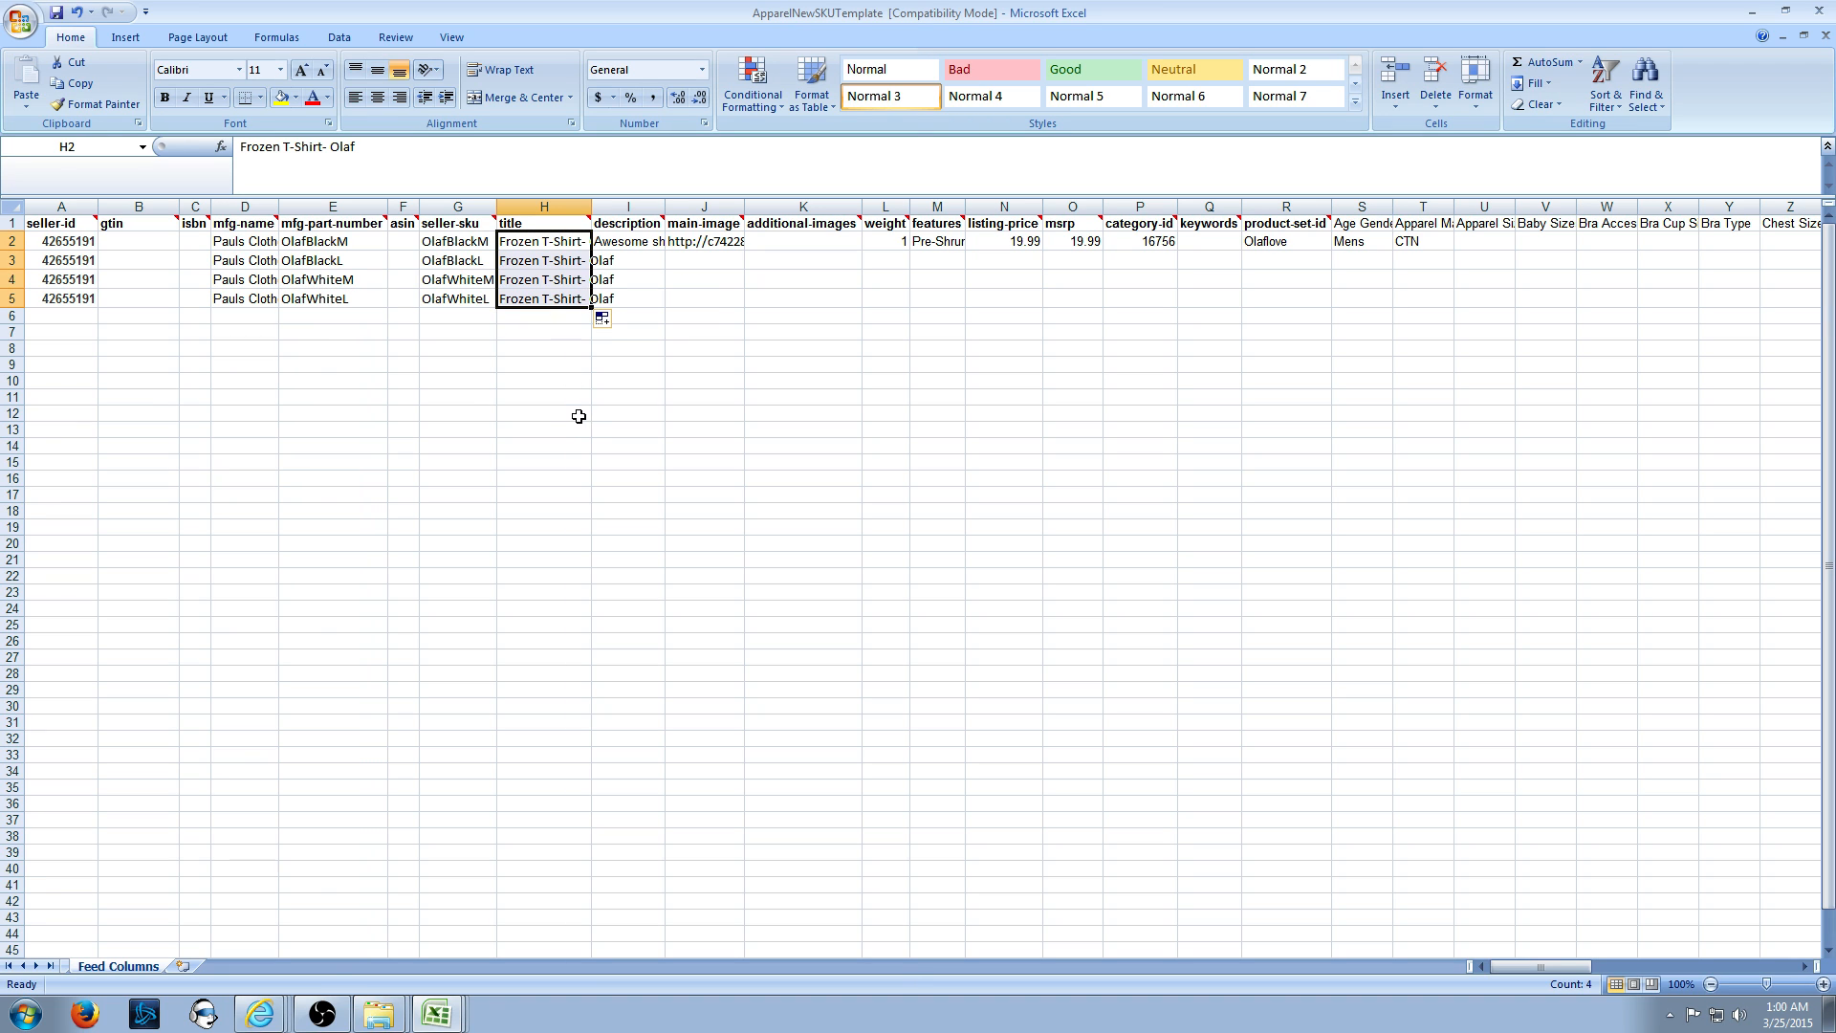
pyautogui.click(560, 443)
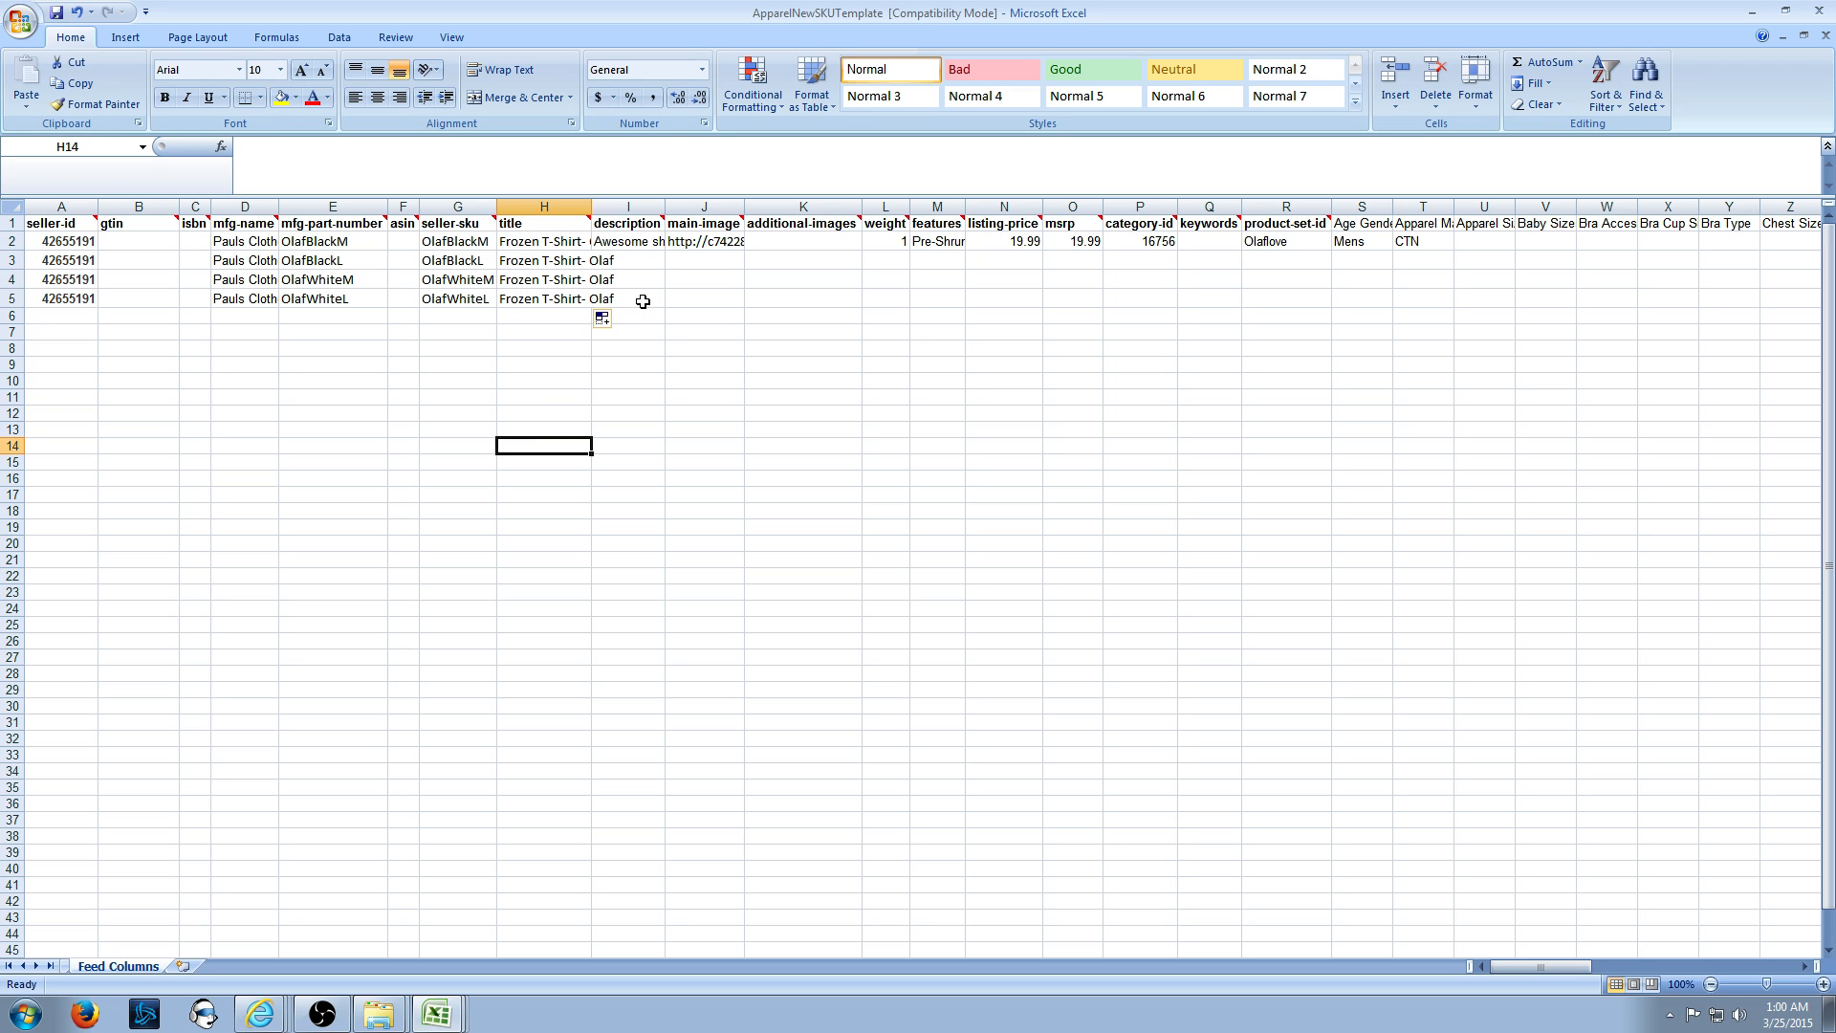
pyautogui.click(644, 240)
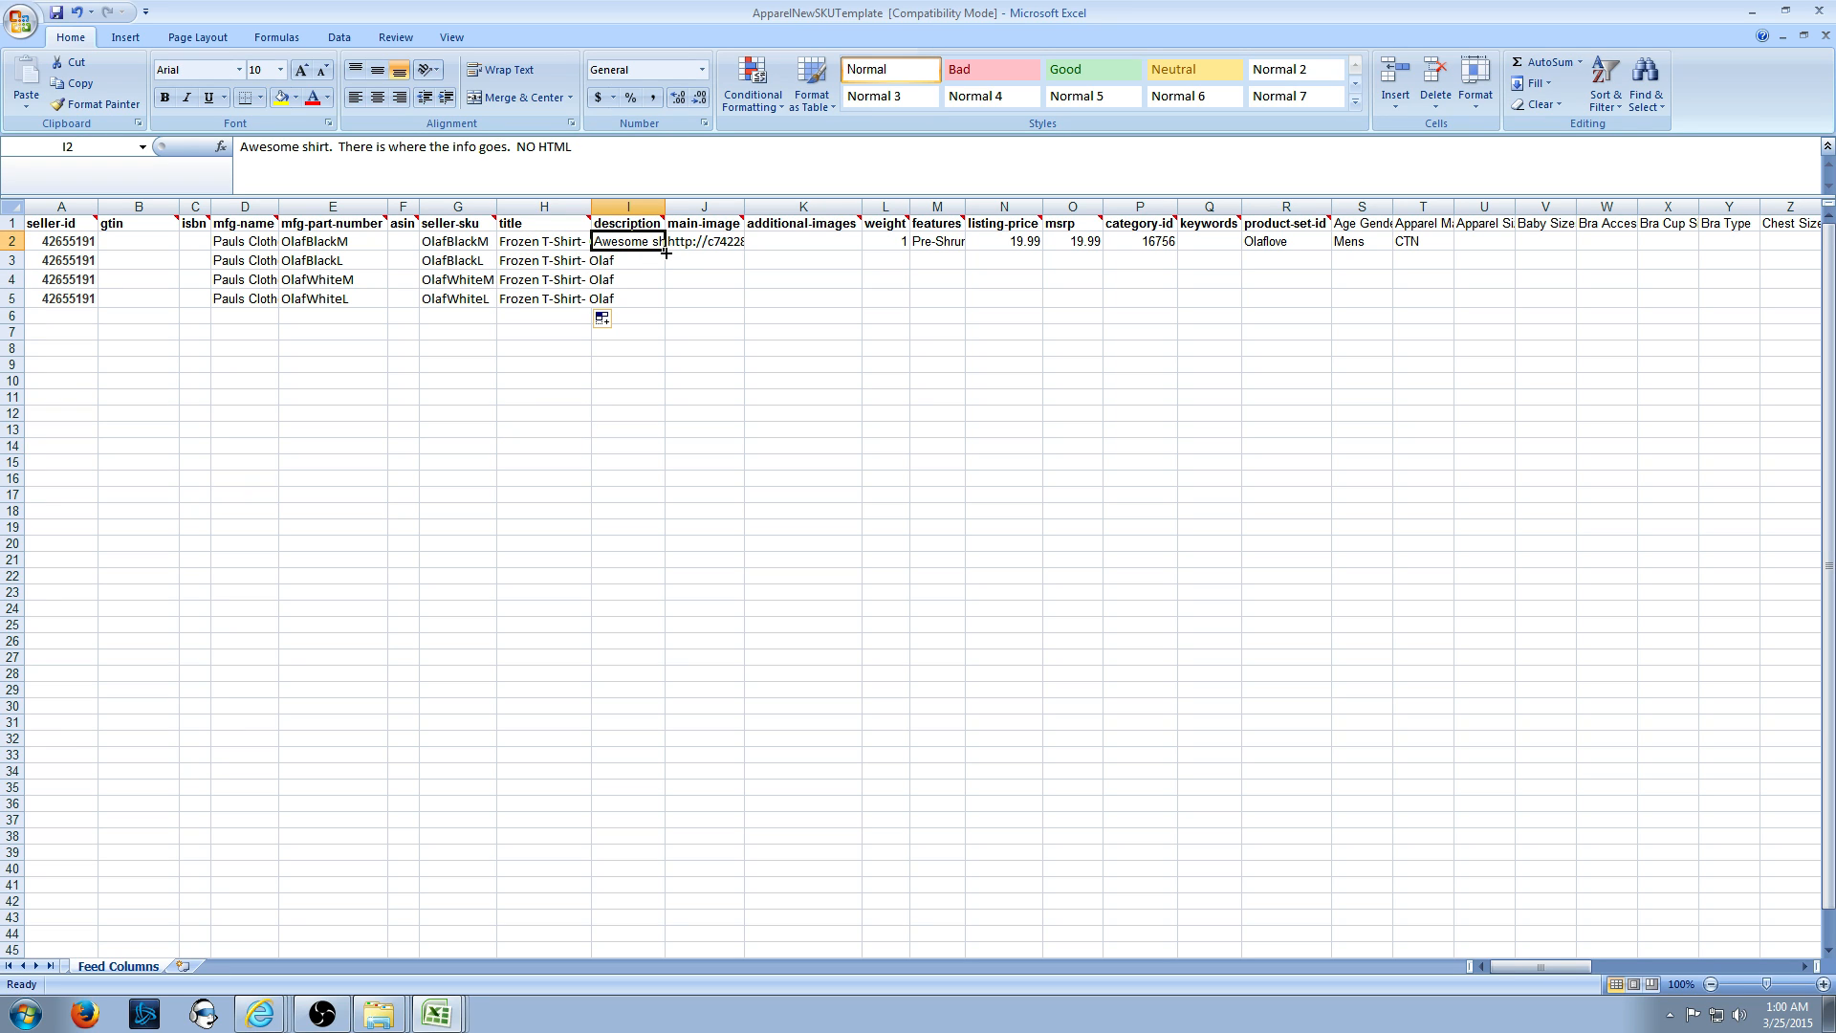
pyautogui.moveTo(666, 251); pyautogui.dragTo(667, 304)
# - Set J3's main-image URL to the black shirt image 7634_st_black.jpg, matching J2
pyautogui.click(736, 240)
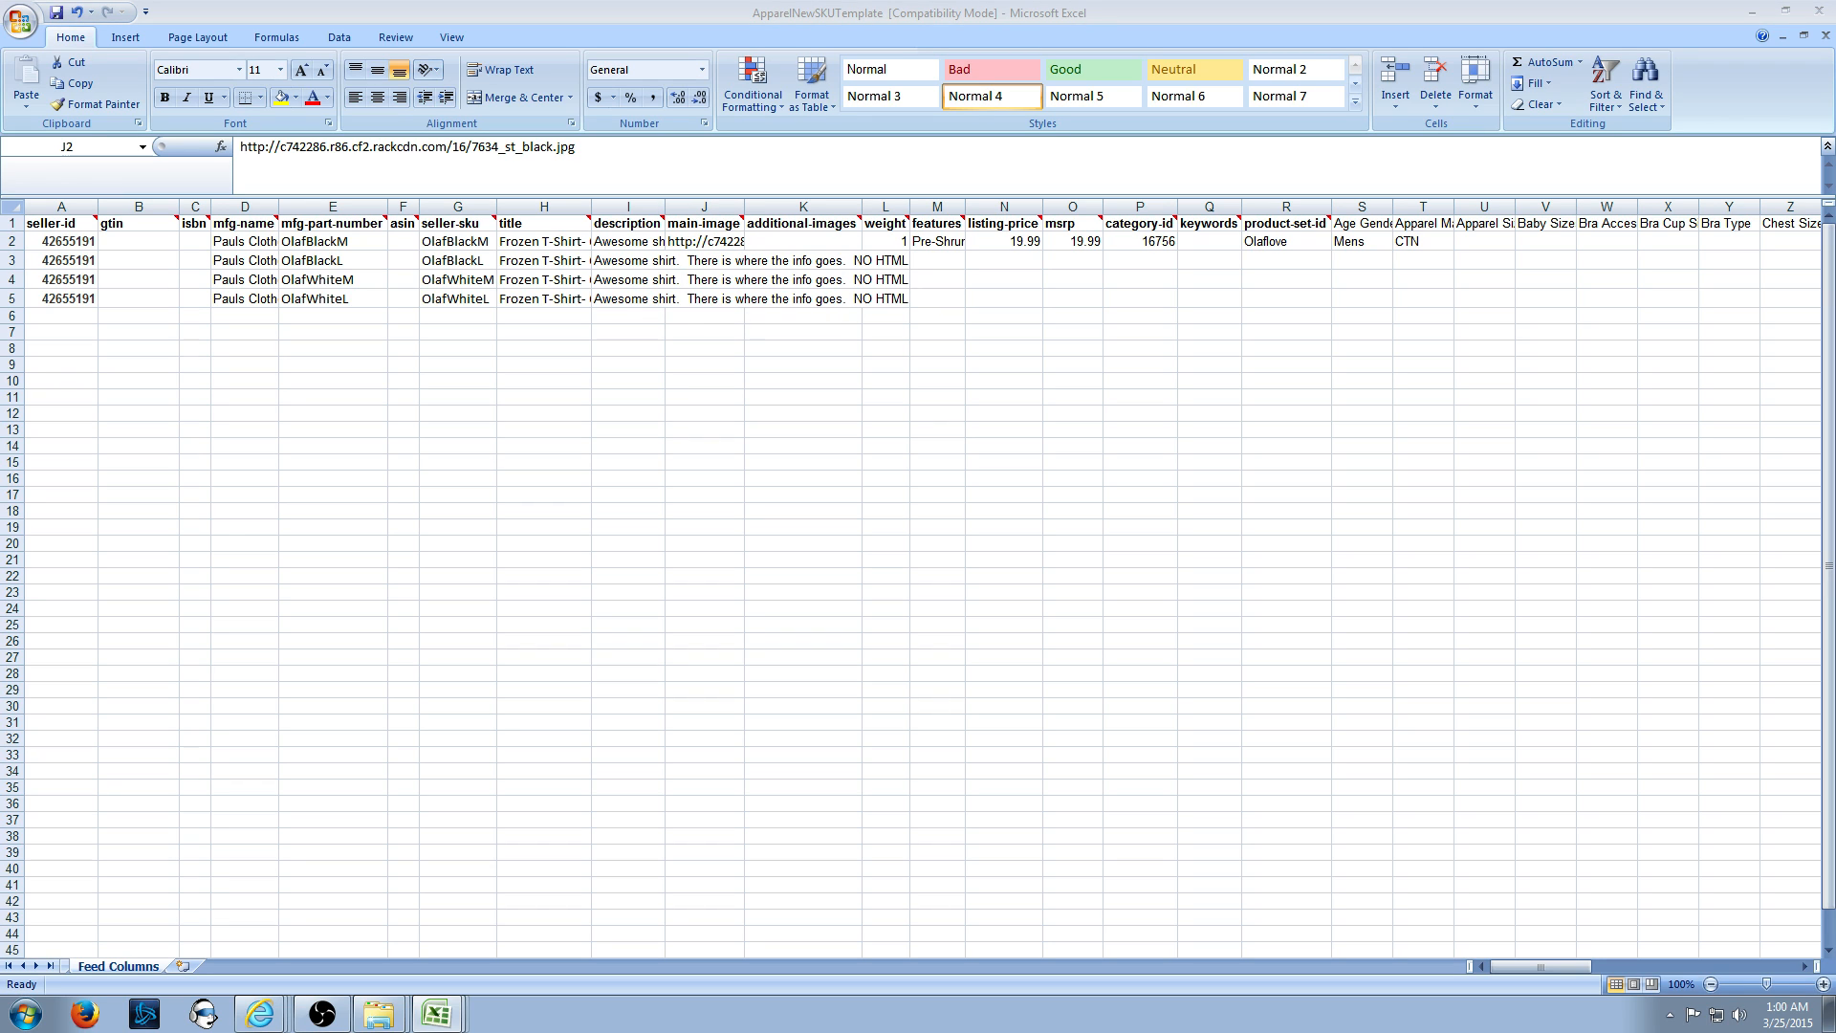
pyautogui.click(651, 354)
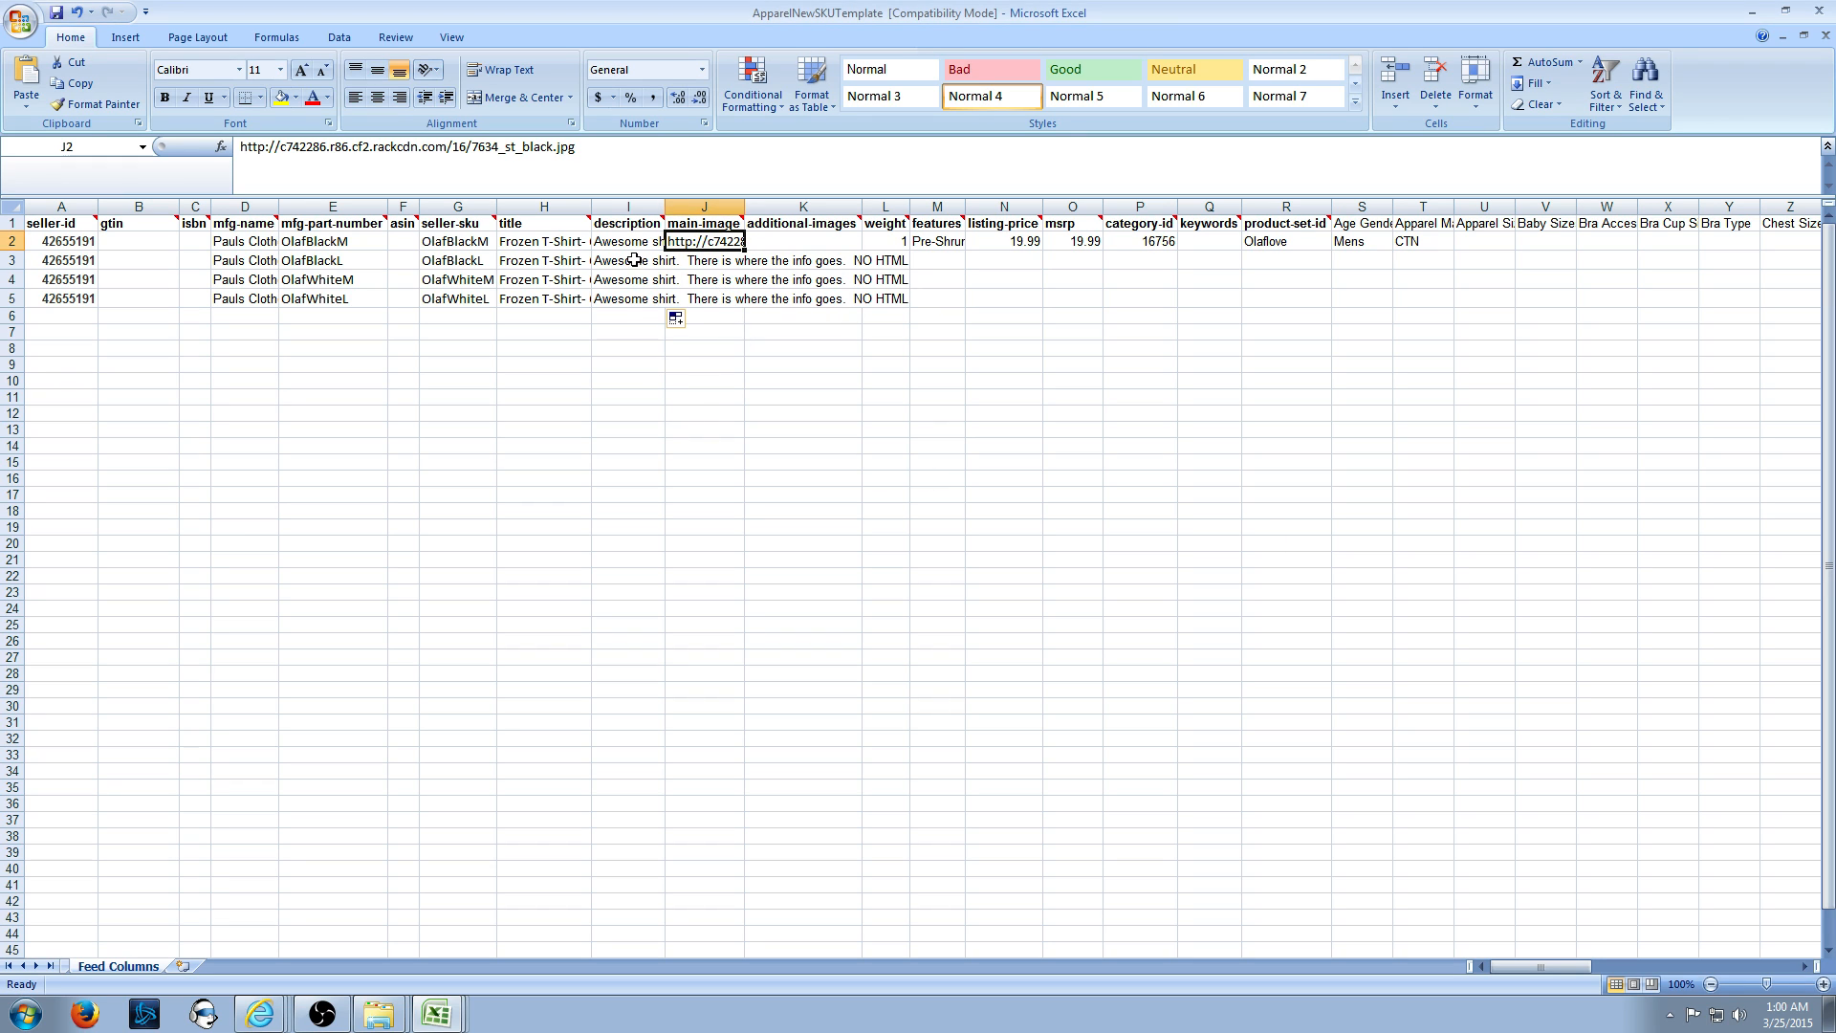
pyautogui.click(708, 259)
pyautogui.hotkey('ctrl', 'v')
pyautogui.click(701, 239)
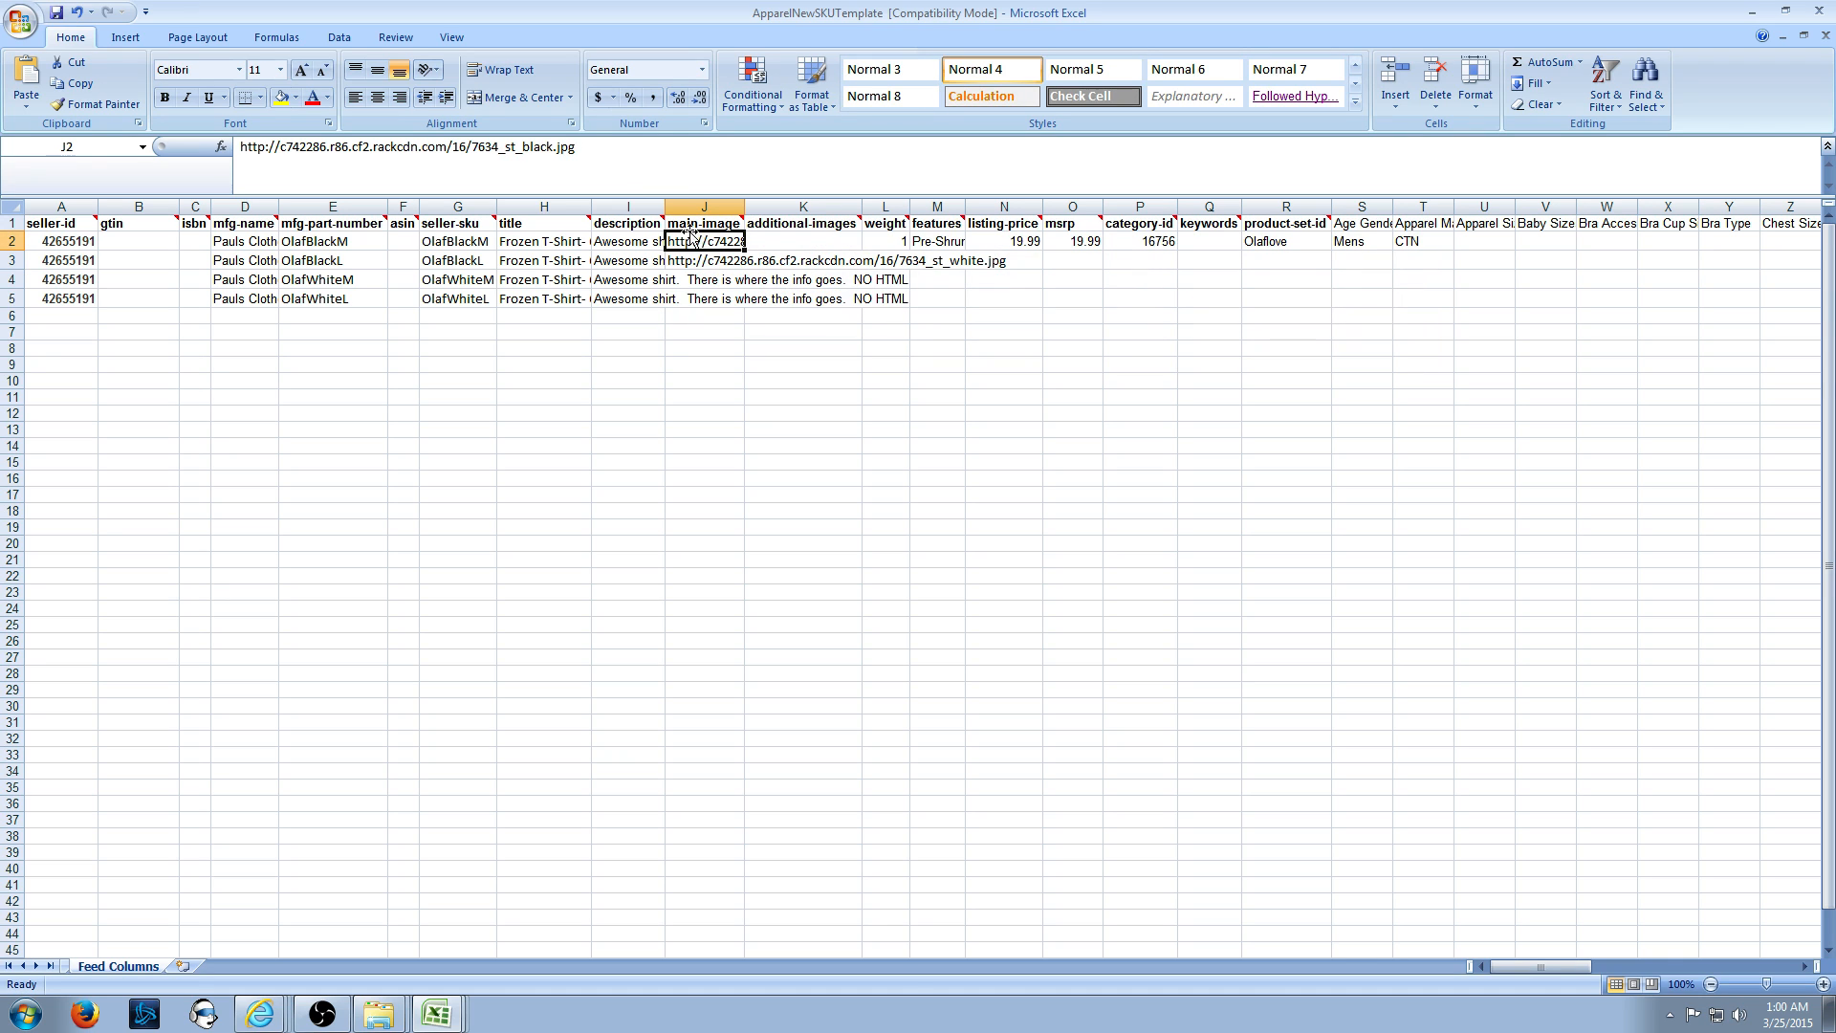
pyautogui.moveTo(523, 148); pyautogui.dragTo(552, 153)
pyautogui.click(711, 264)
pyautogui.click(635, 164)
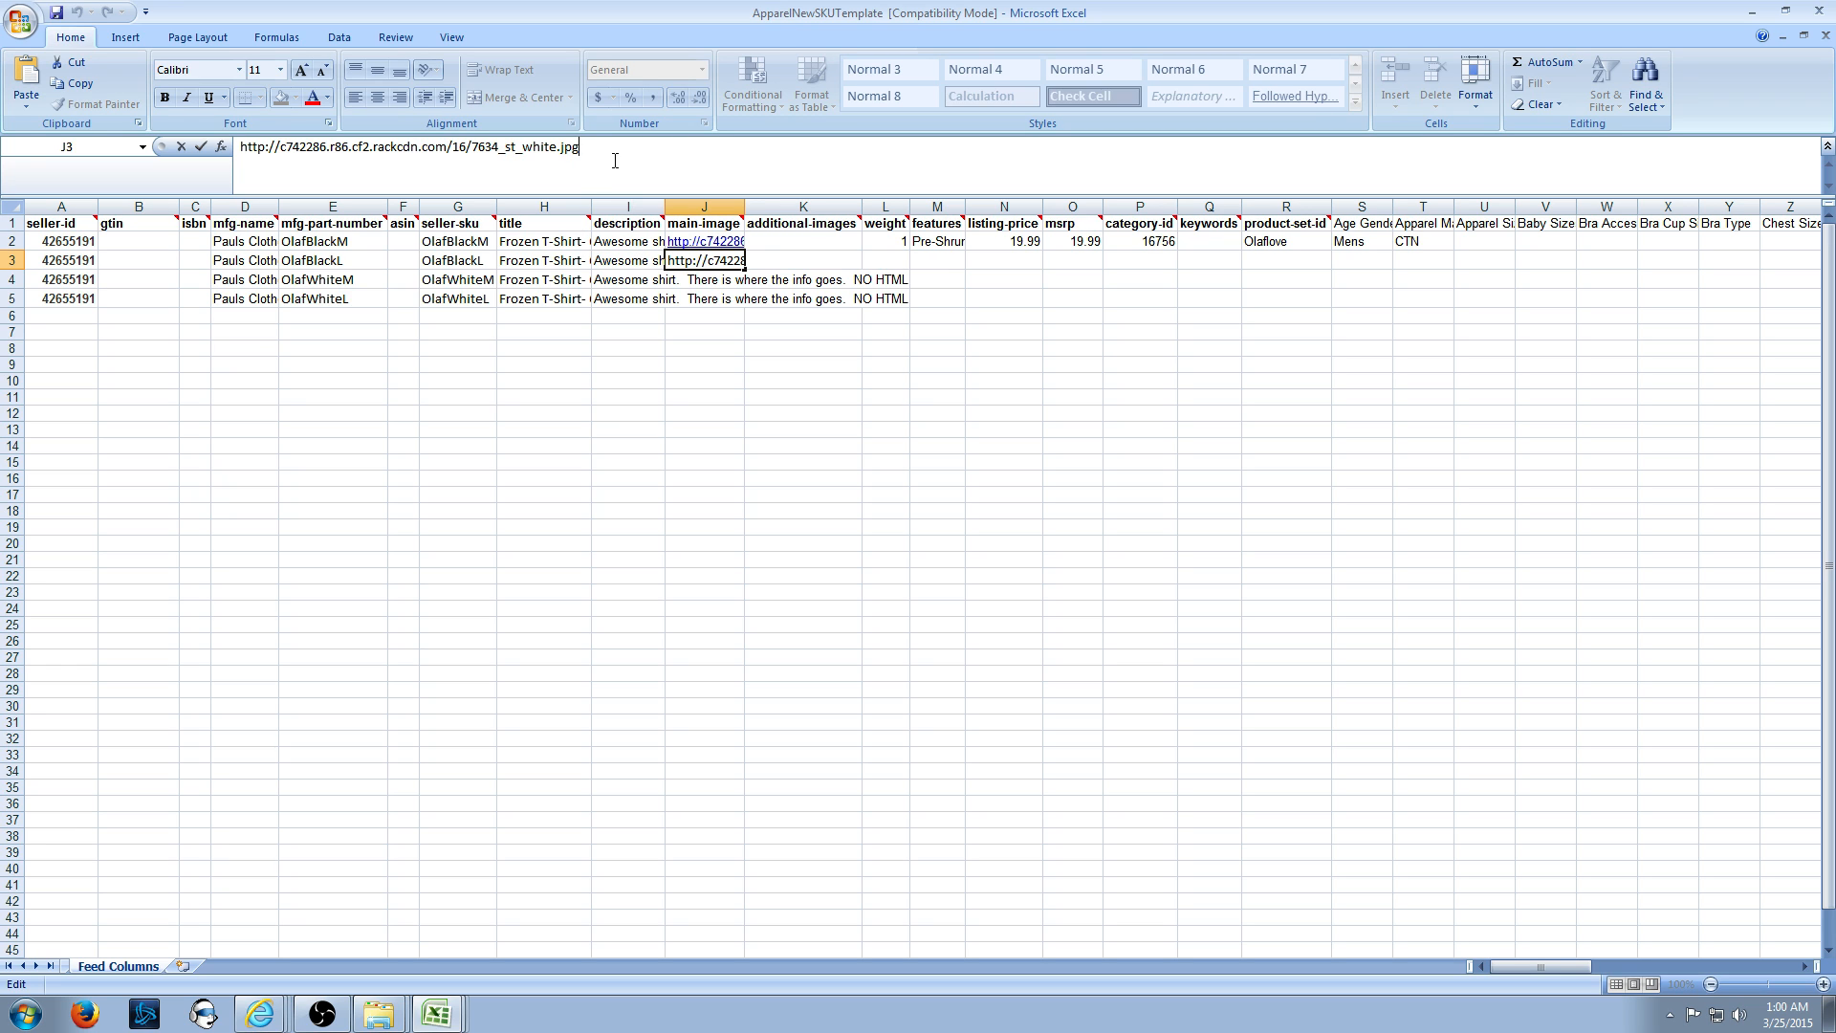
pyautogui.click(475, 264)
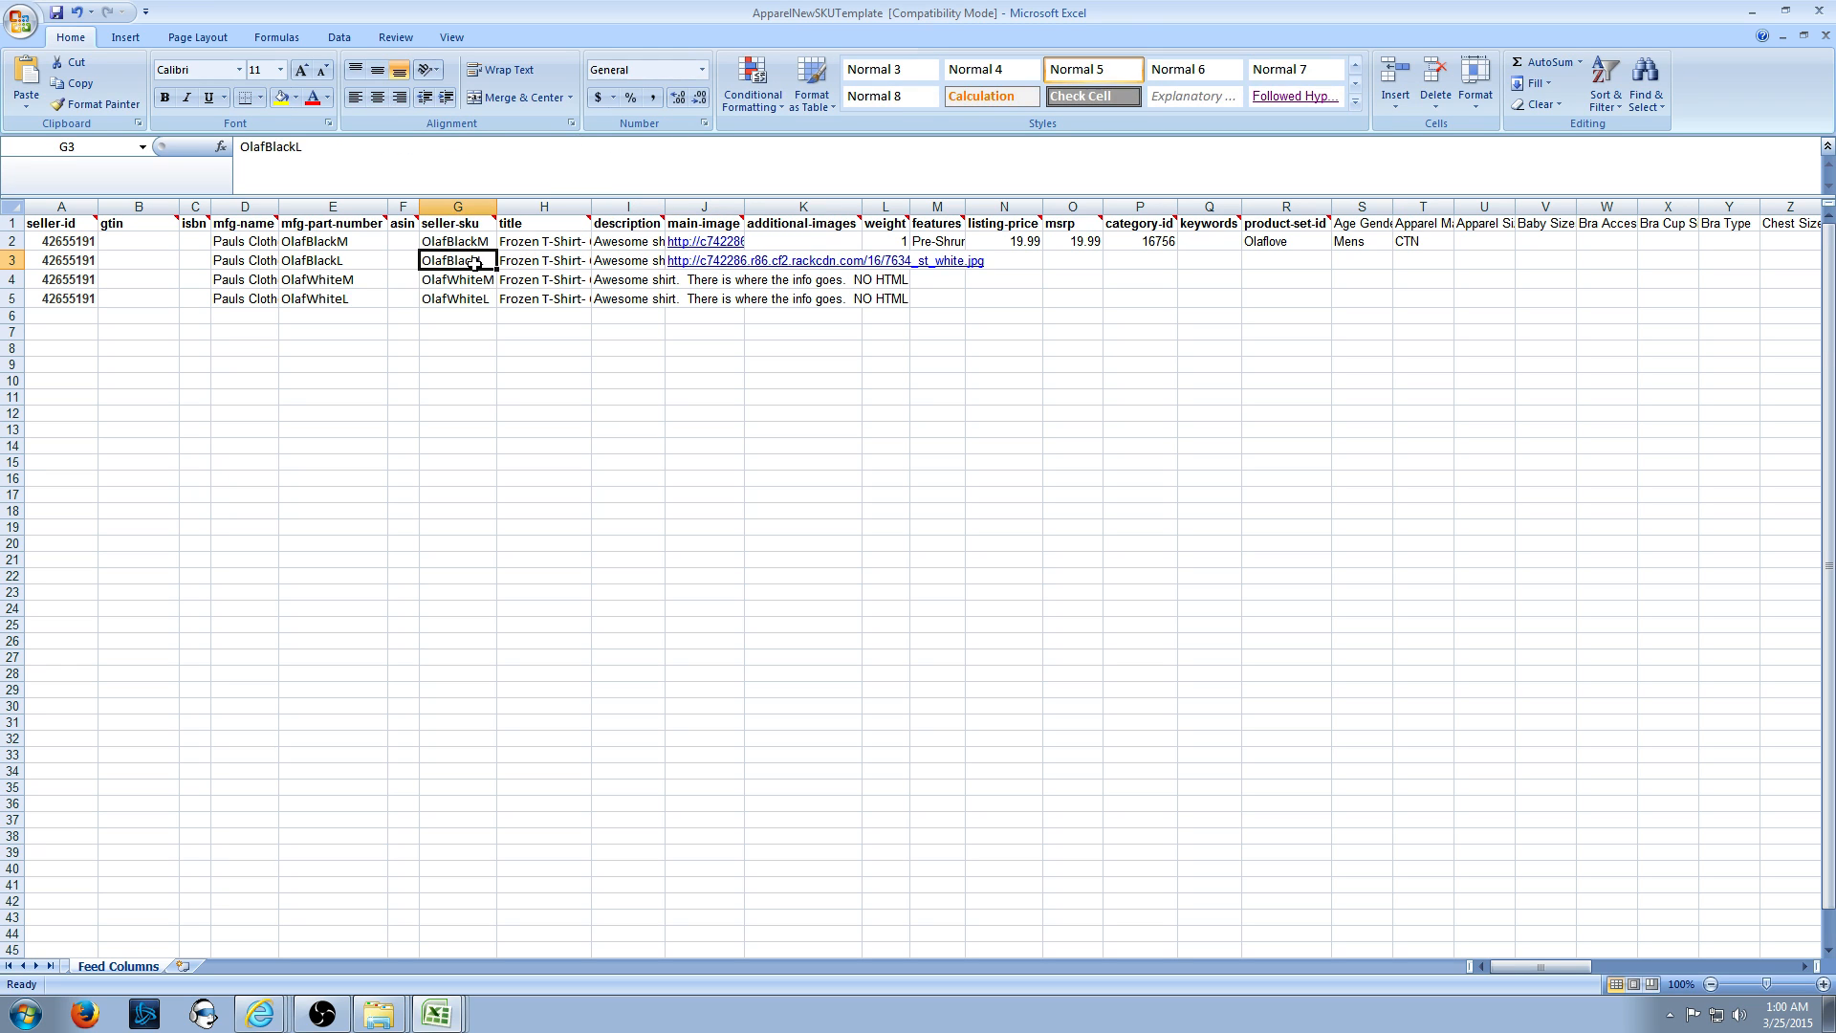
pyautogui.click(614, 264)
pyautogui.press('Left')
pyautogui.press('Left')
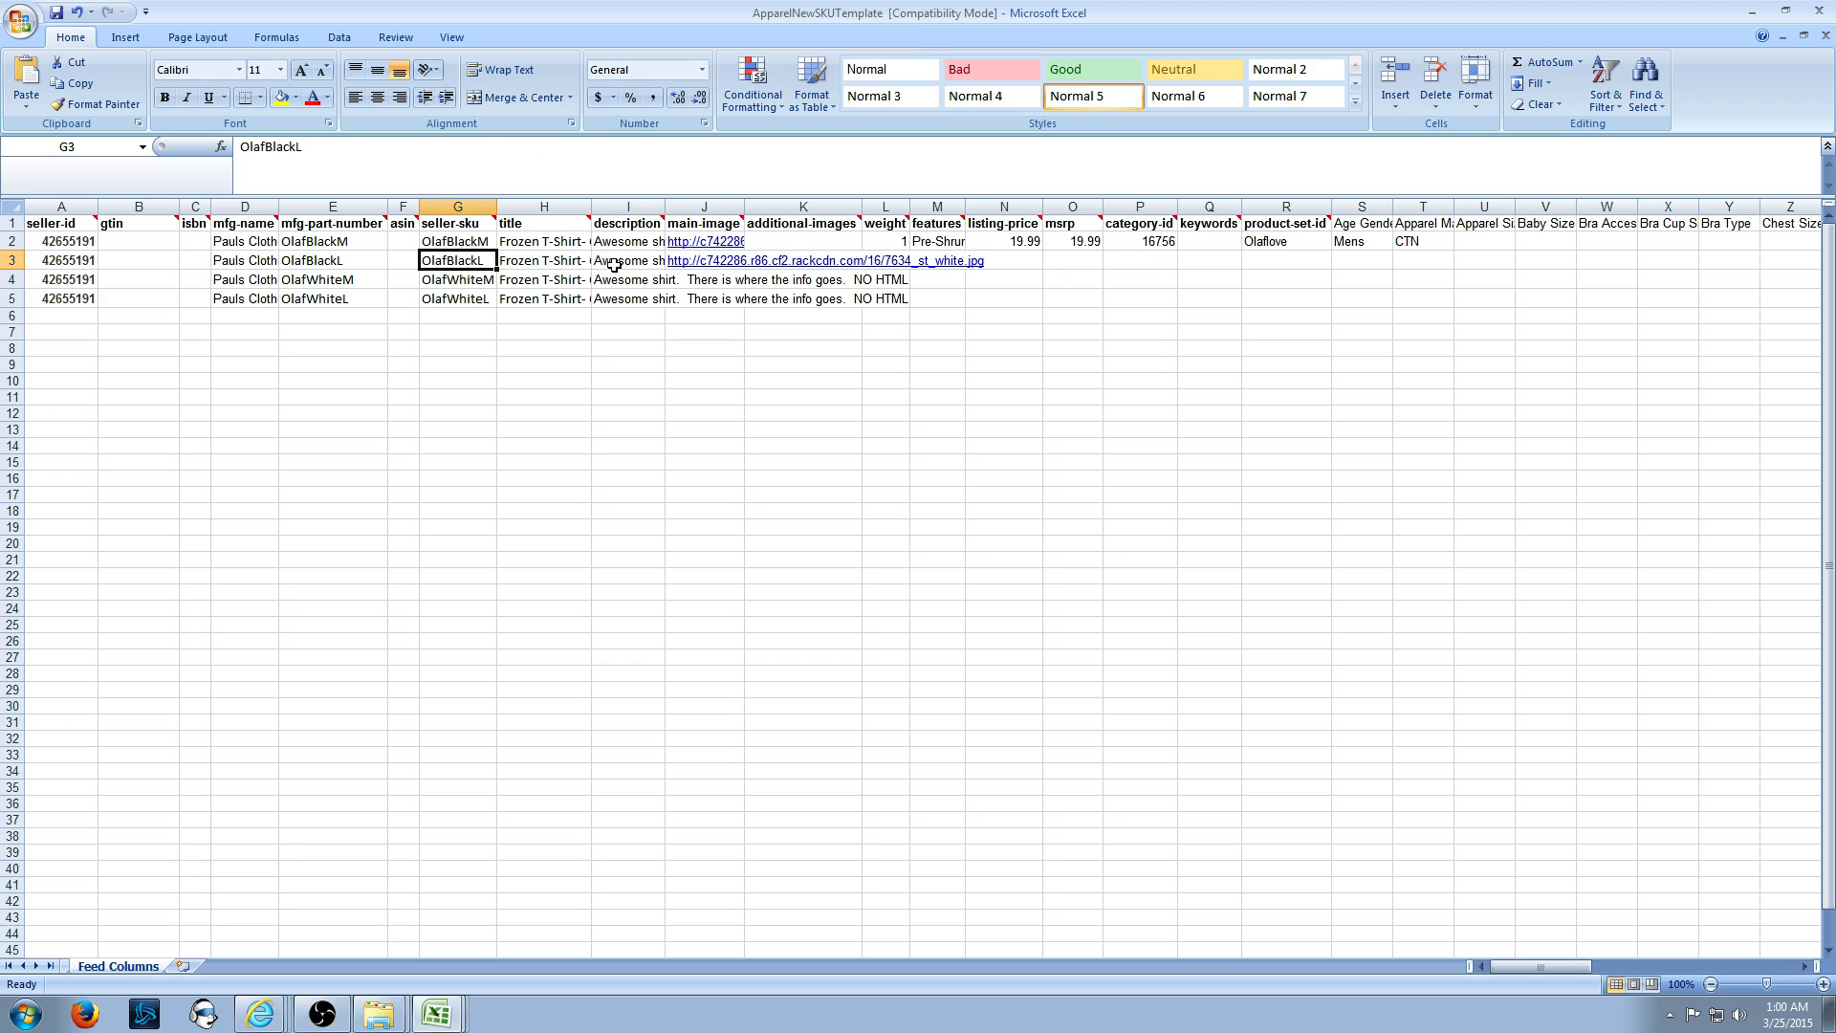
pyautogui.press('Right')
pyautogui.press('Right')
pyautogui.press('Right')
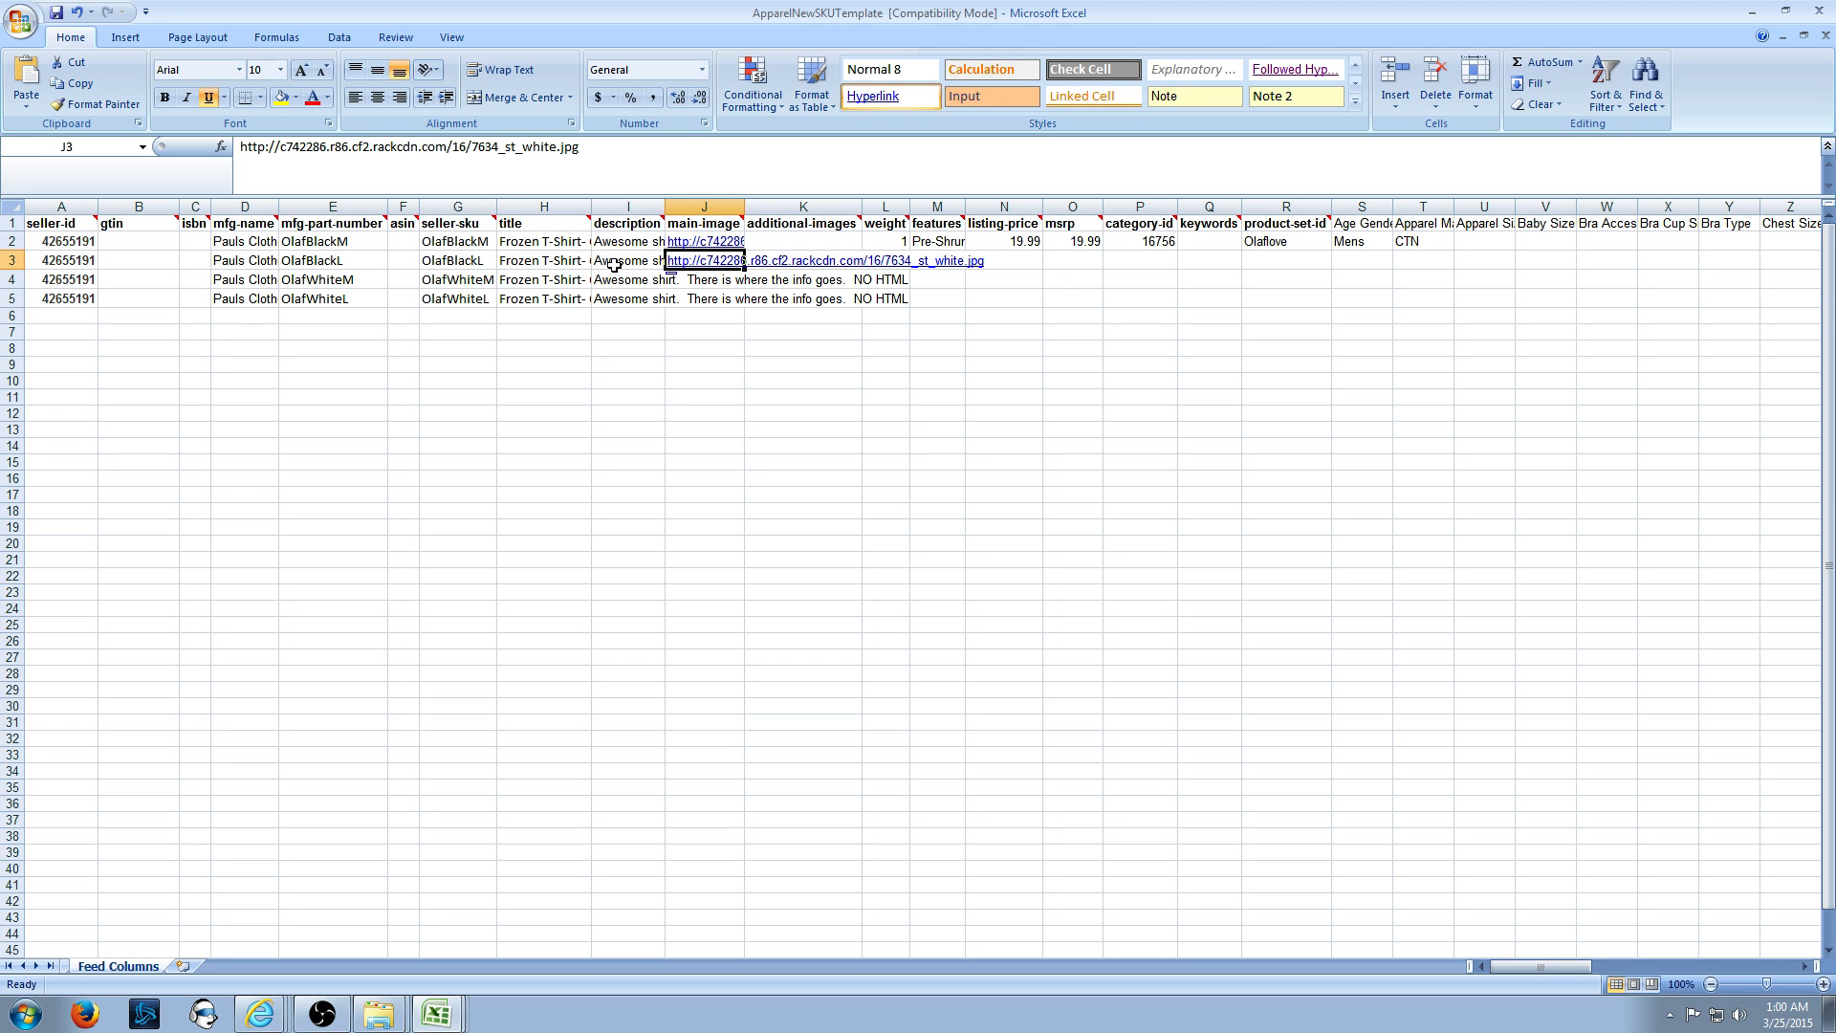
pyautogui.press('Up')
pyautogui.hotkey('ctrl', 'c')
pyautogui.press('Down')
pyautogui.hotkey('ctrl', 'v')
pyautogui.press('Up')
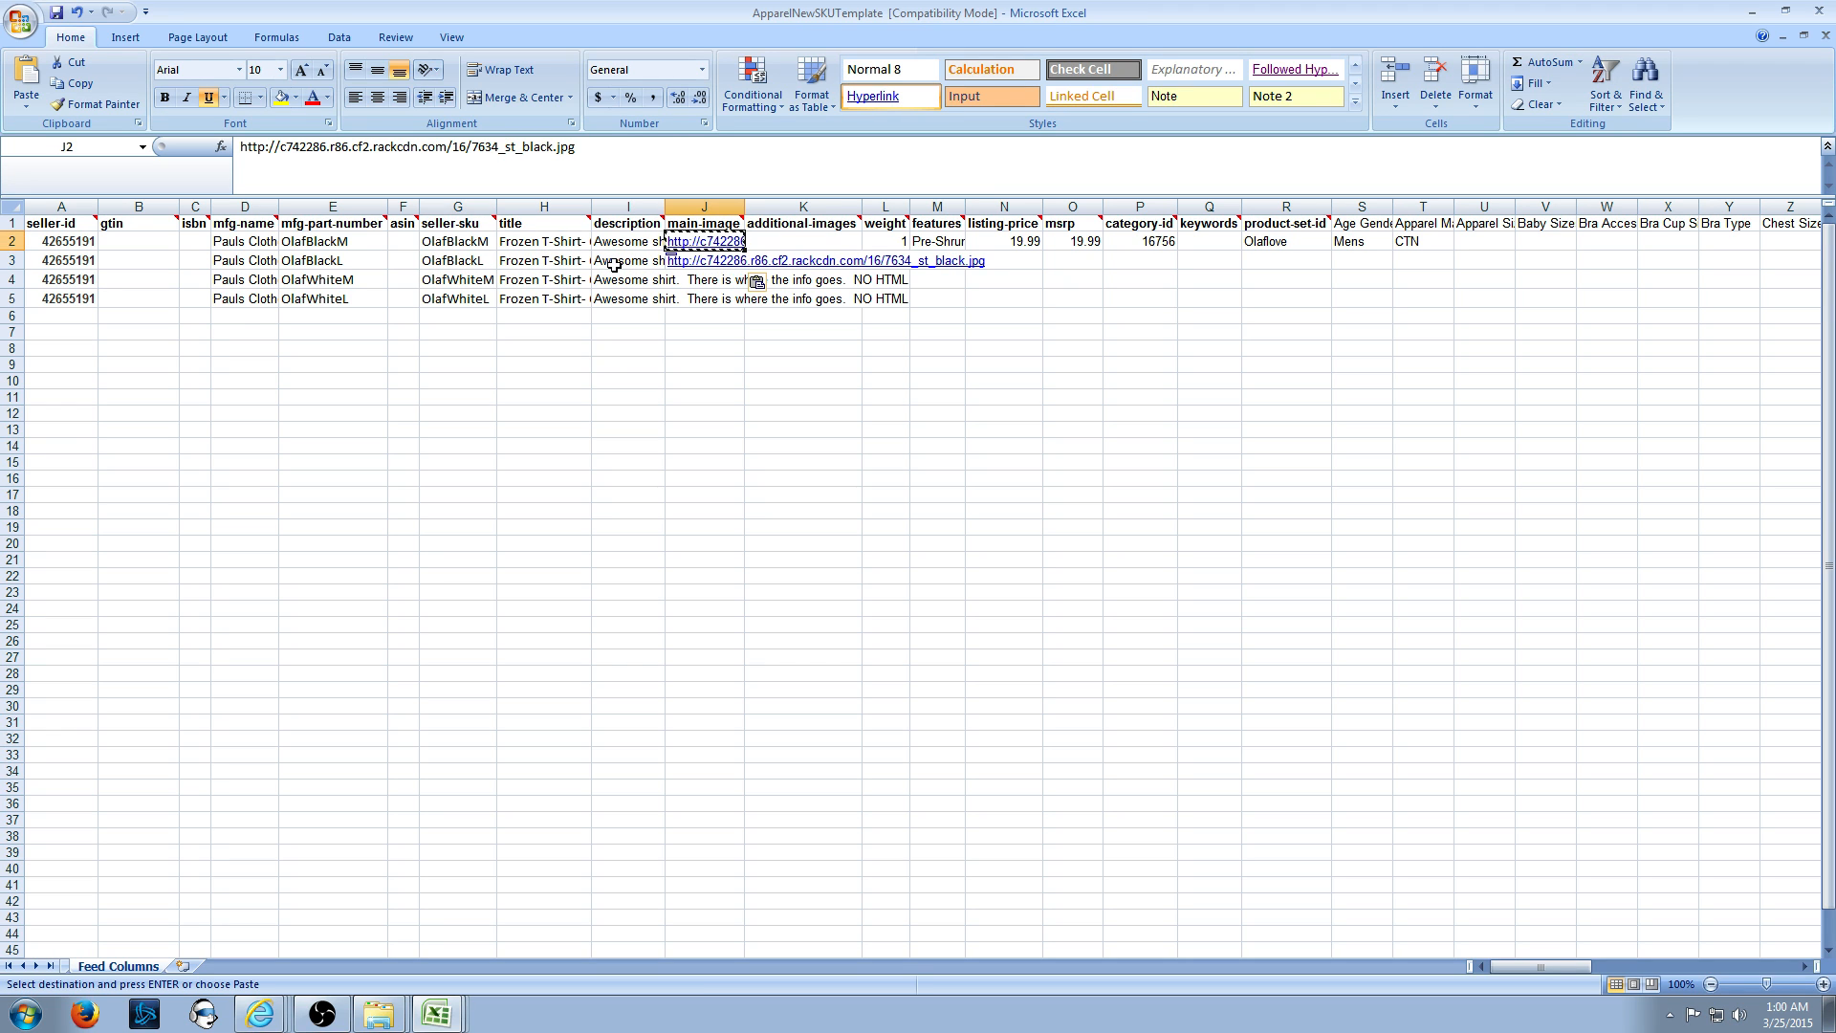
pyautogui.press('Down')
pyautogui.press('Left')
pyautogui.press('Left')
pyautogui.press('Left')
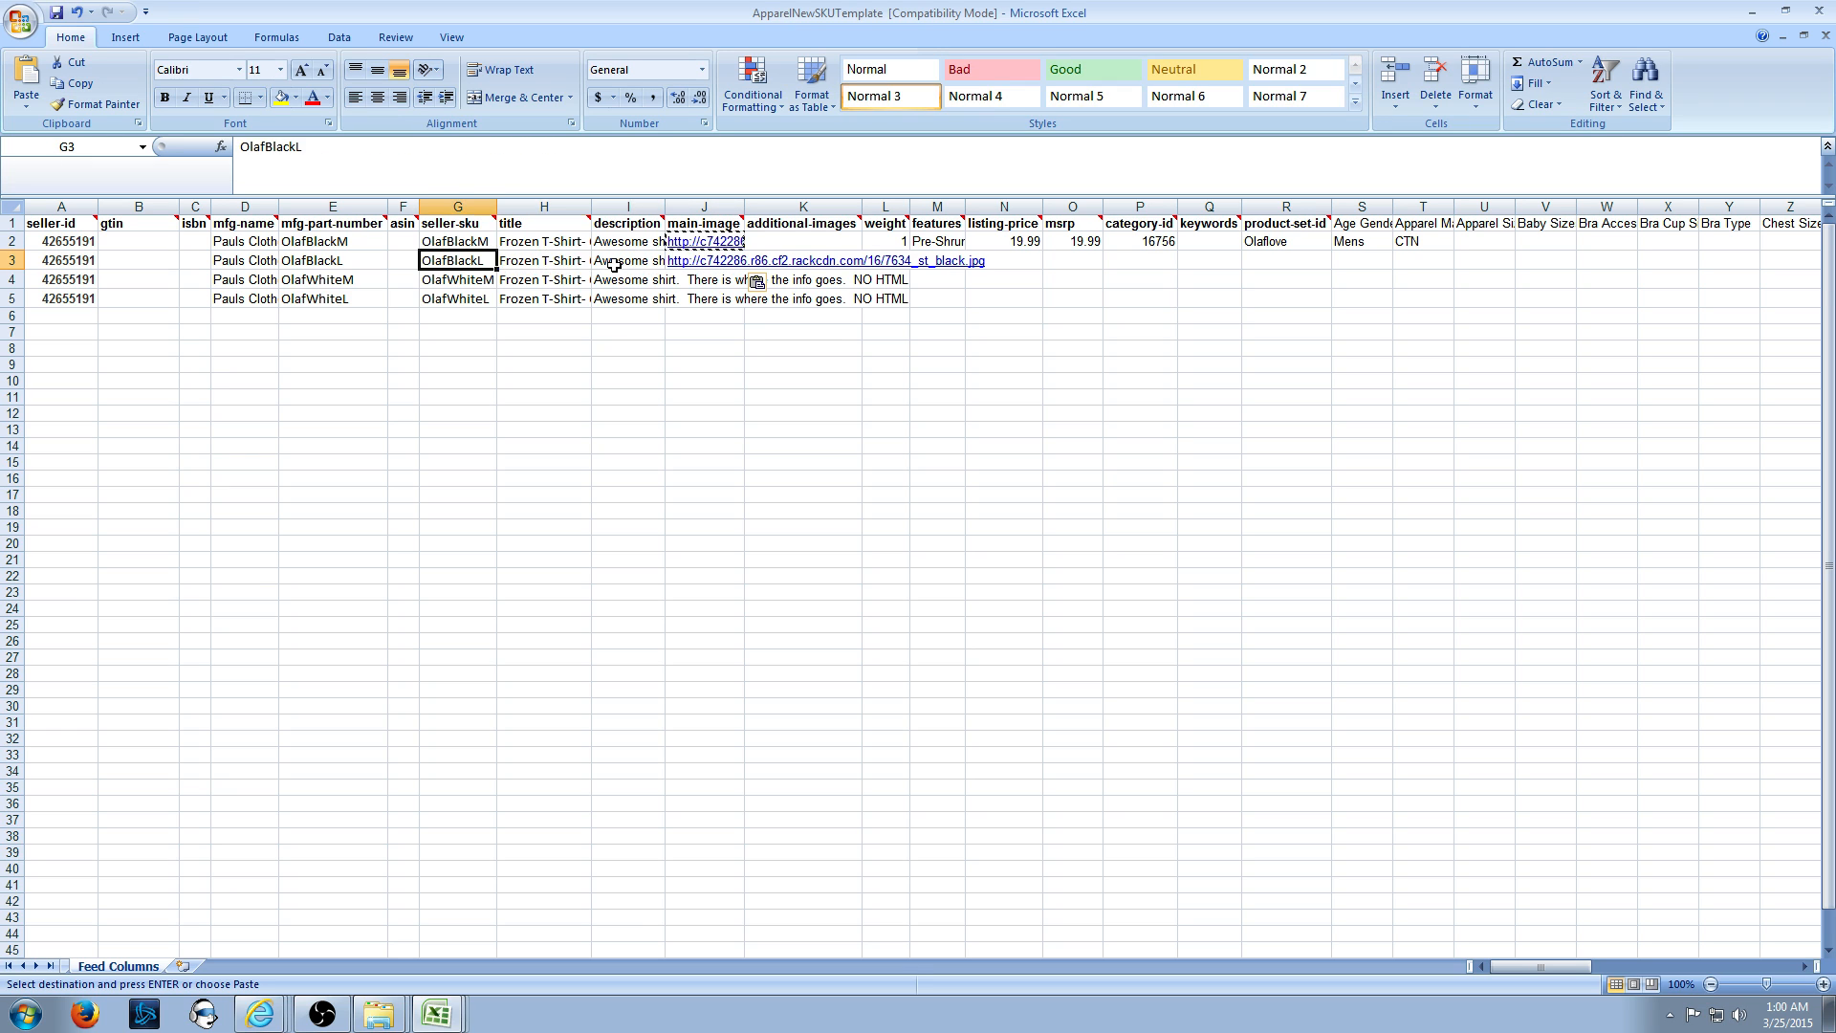
pyautogui.press('Right')
pyautogui.press('Right')
pyautogui.press('Right')
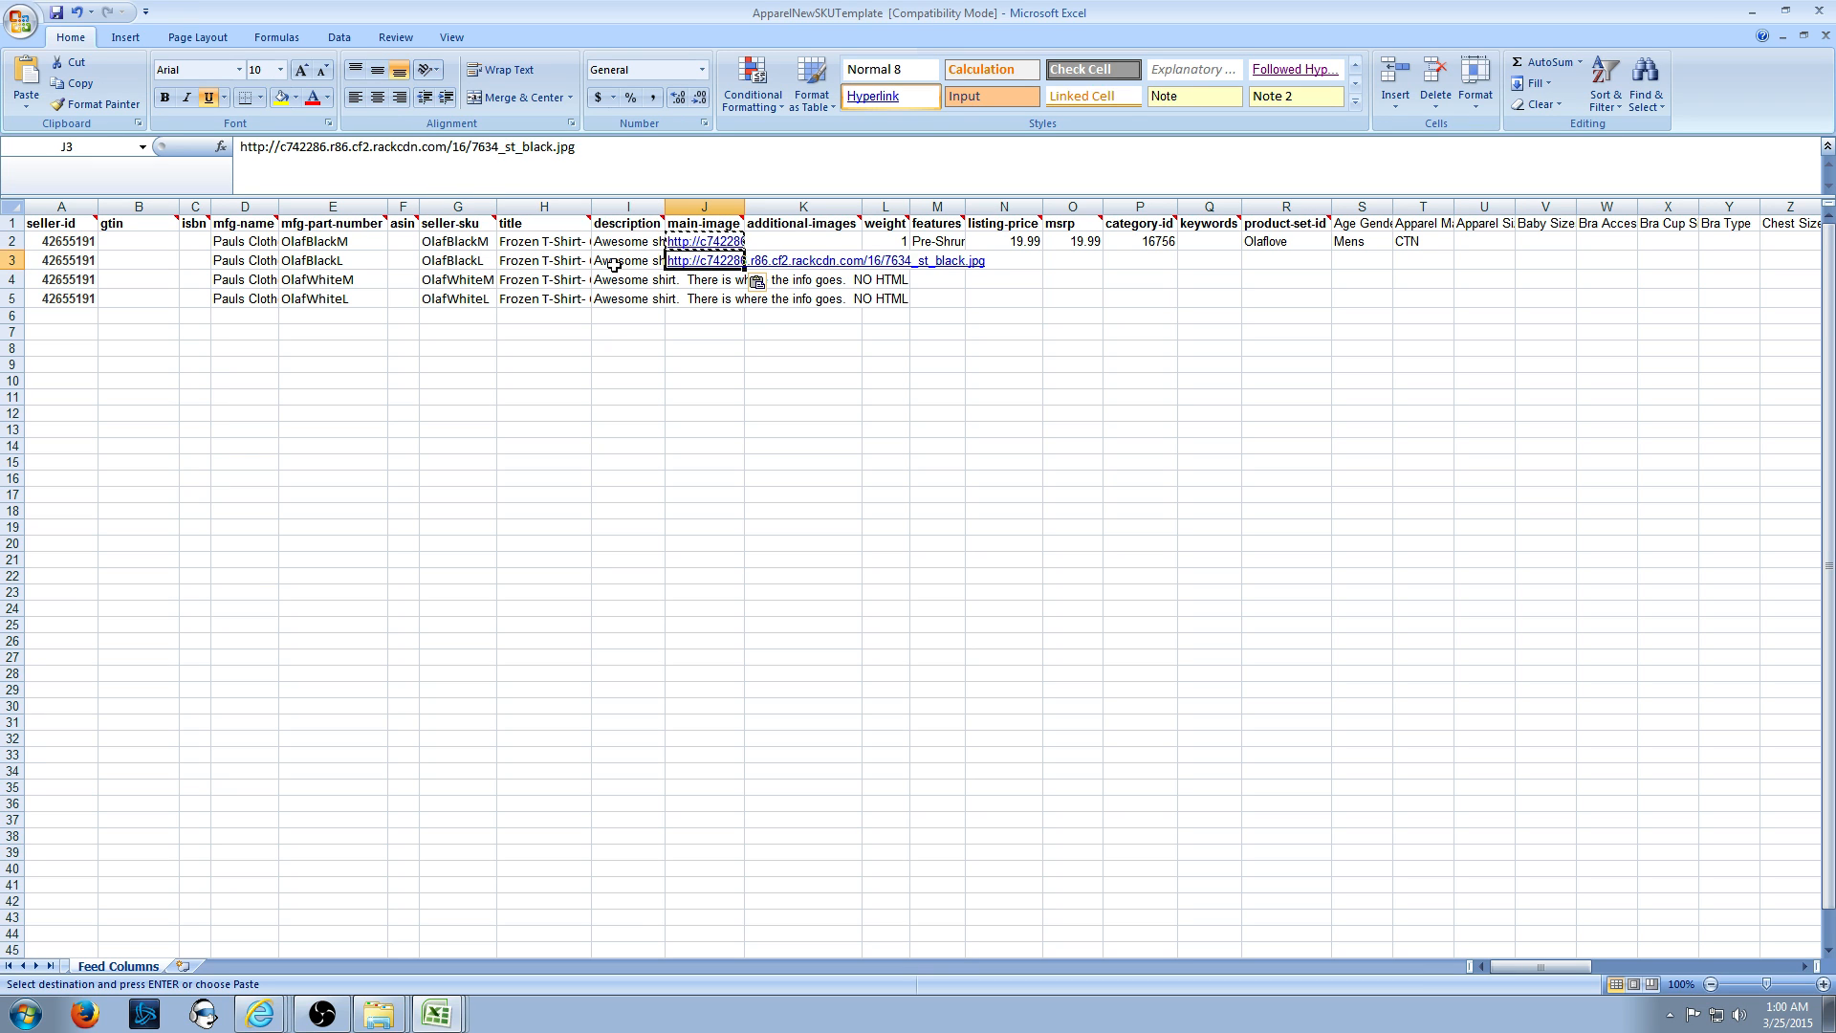
# - Paste the white shirt image URL 7634_st_white.jpg into J4 and J5
pyautogui.hotkey('alt', 'Tab')
pyautogui.hotkey('ctrl', 'c')
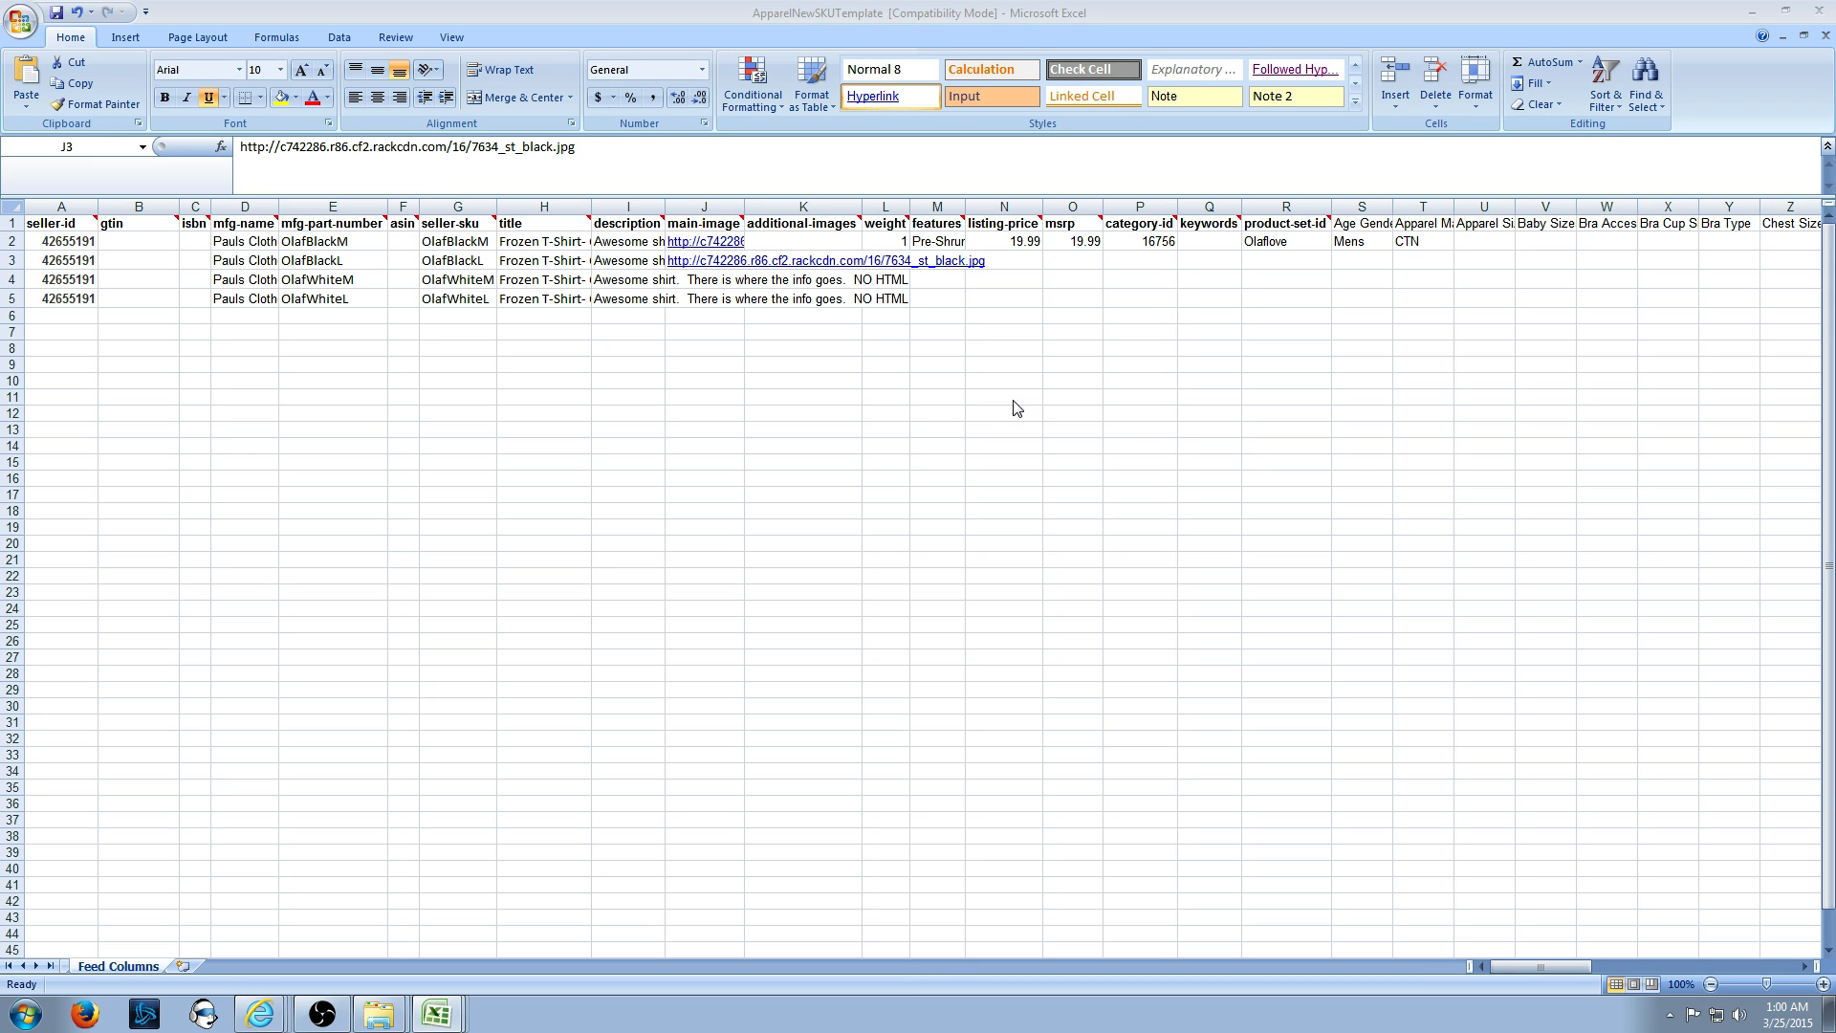
pyautogui.click(829, 369)
pyautogui.press('Down')
pyautogui.hotkey('ctrl', 'v')
pyautogui.press('Down')
pyautogui.hotkey('ctrl', 'v')
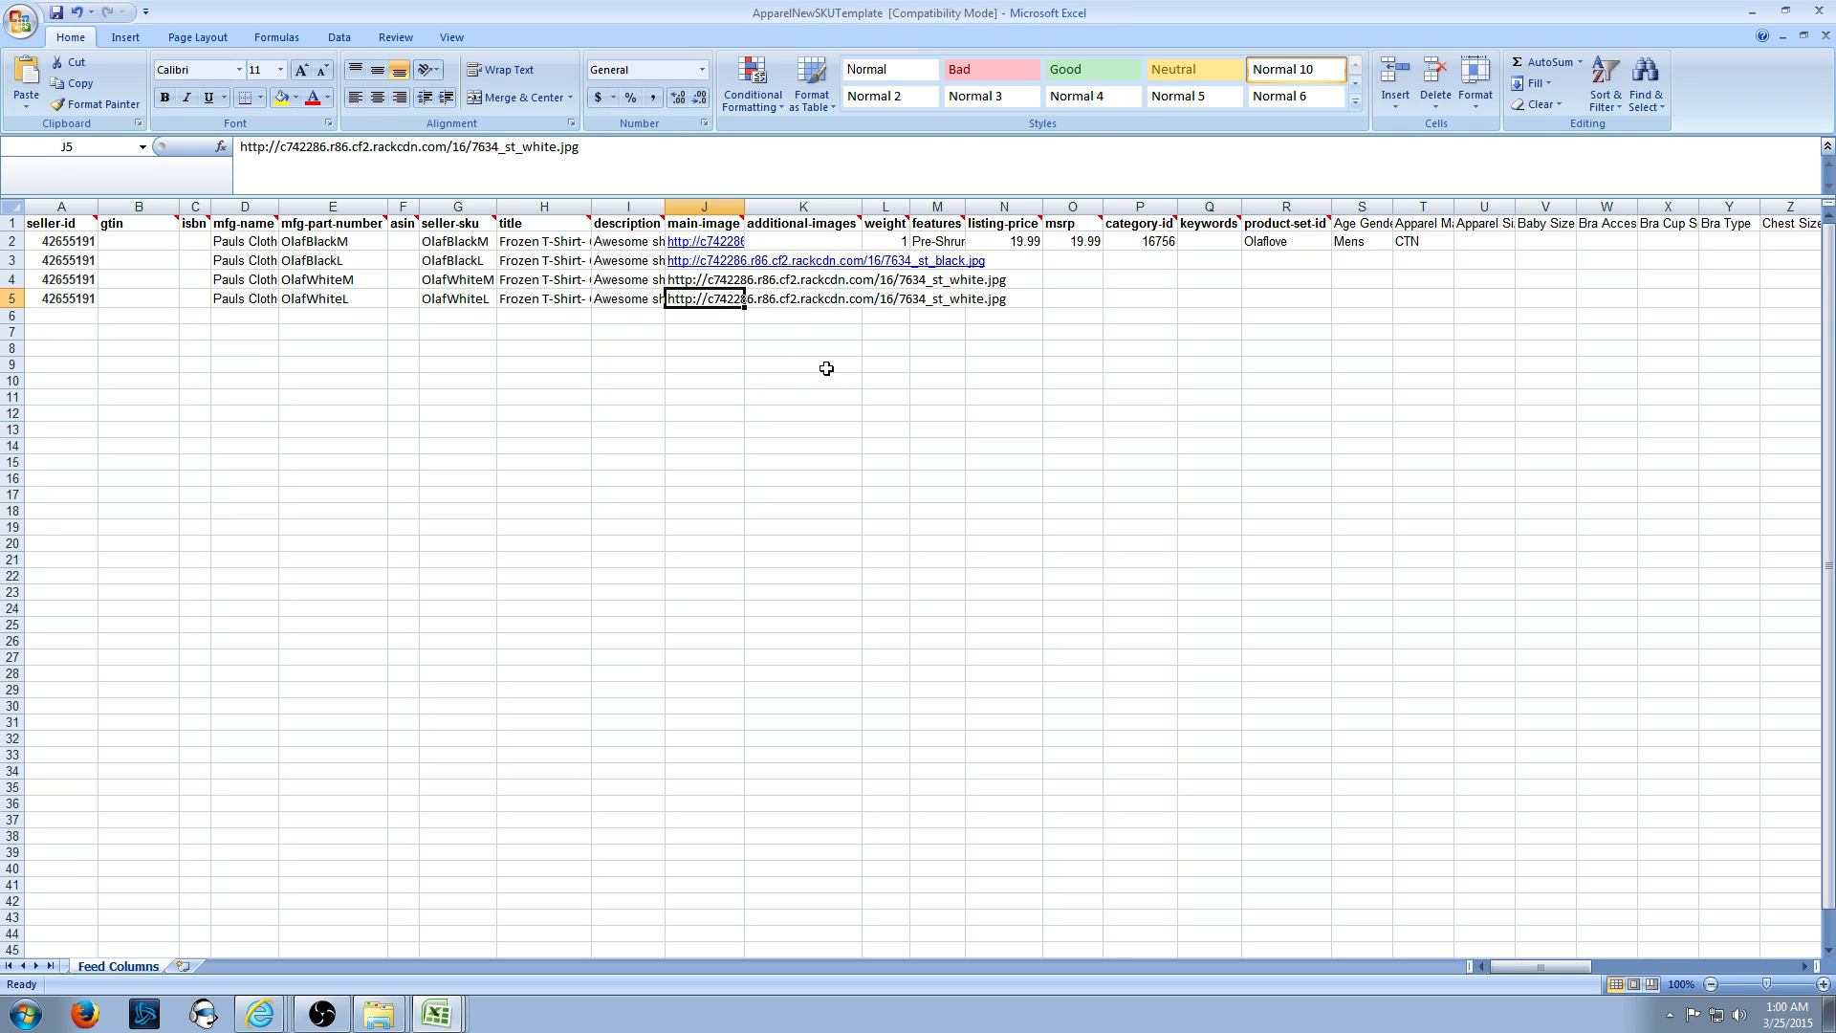
pyautogui.press('Right')
pyautogui.click(795, 363)
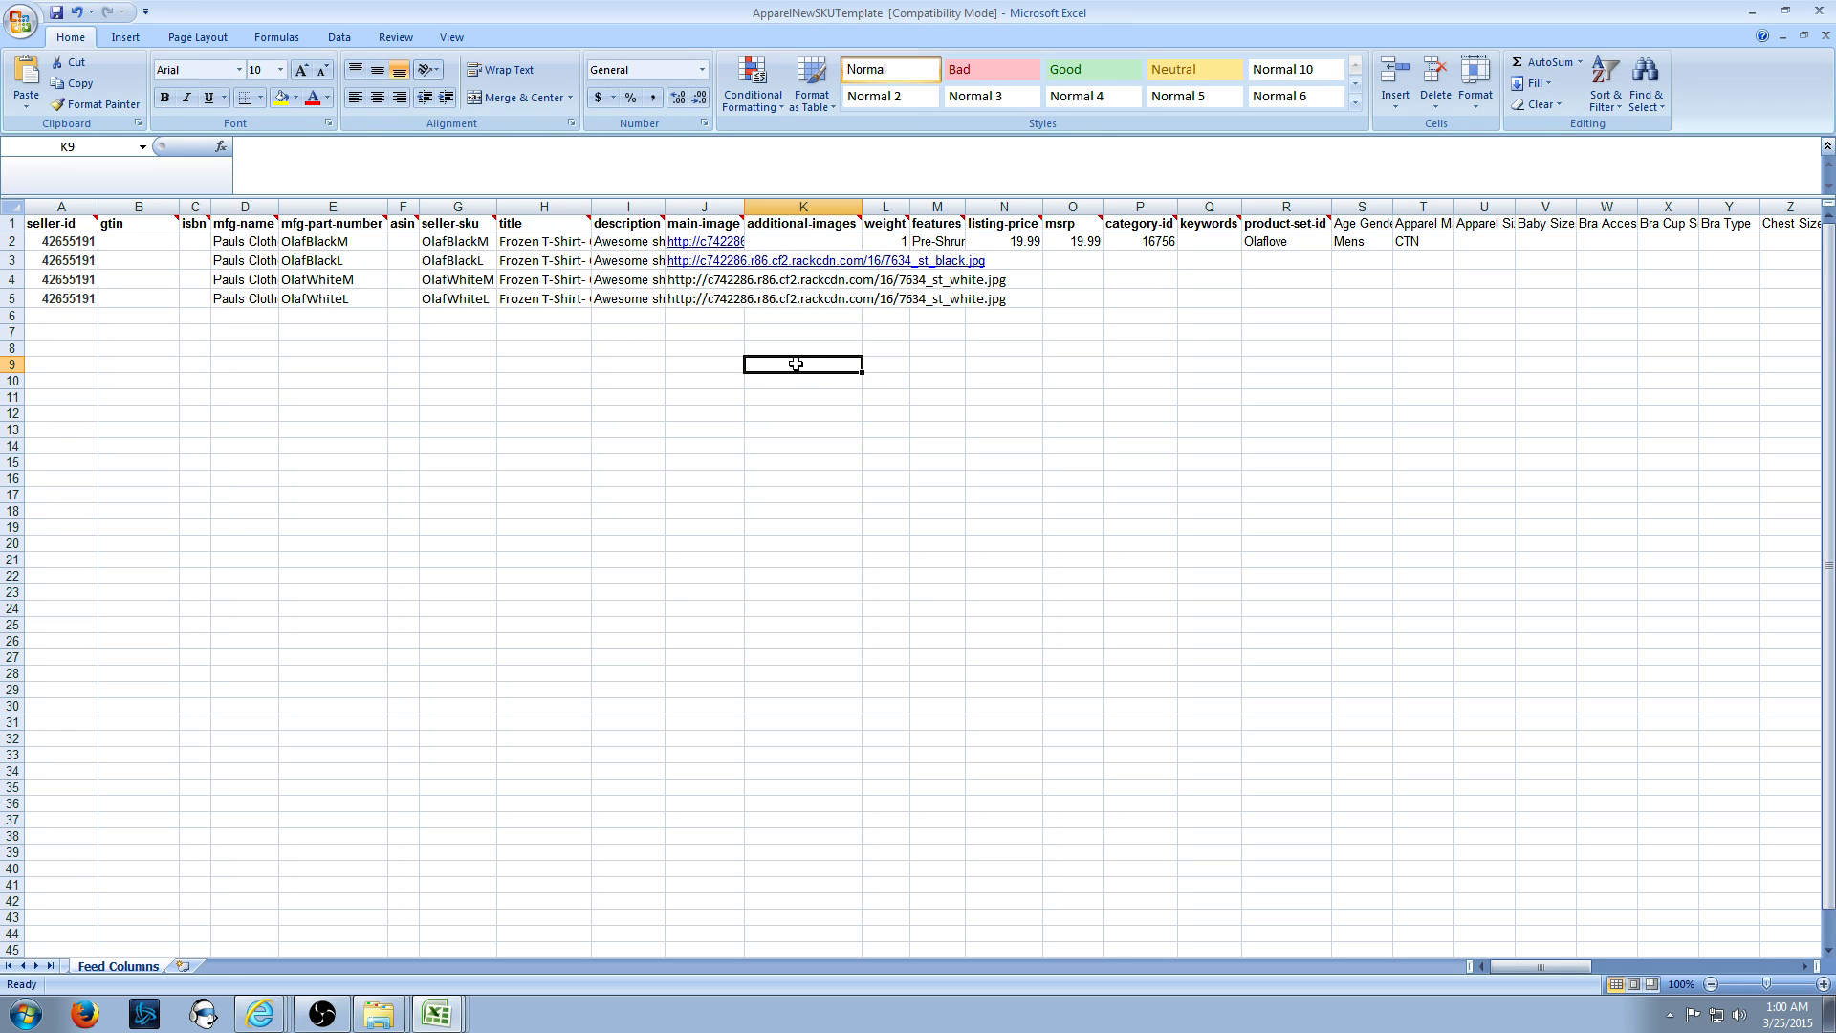
# - Load the black and white Olaf T-shirt image URLs in two new Internet Explorer tabs
pyautogui.click(259, 1018)
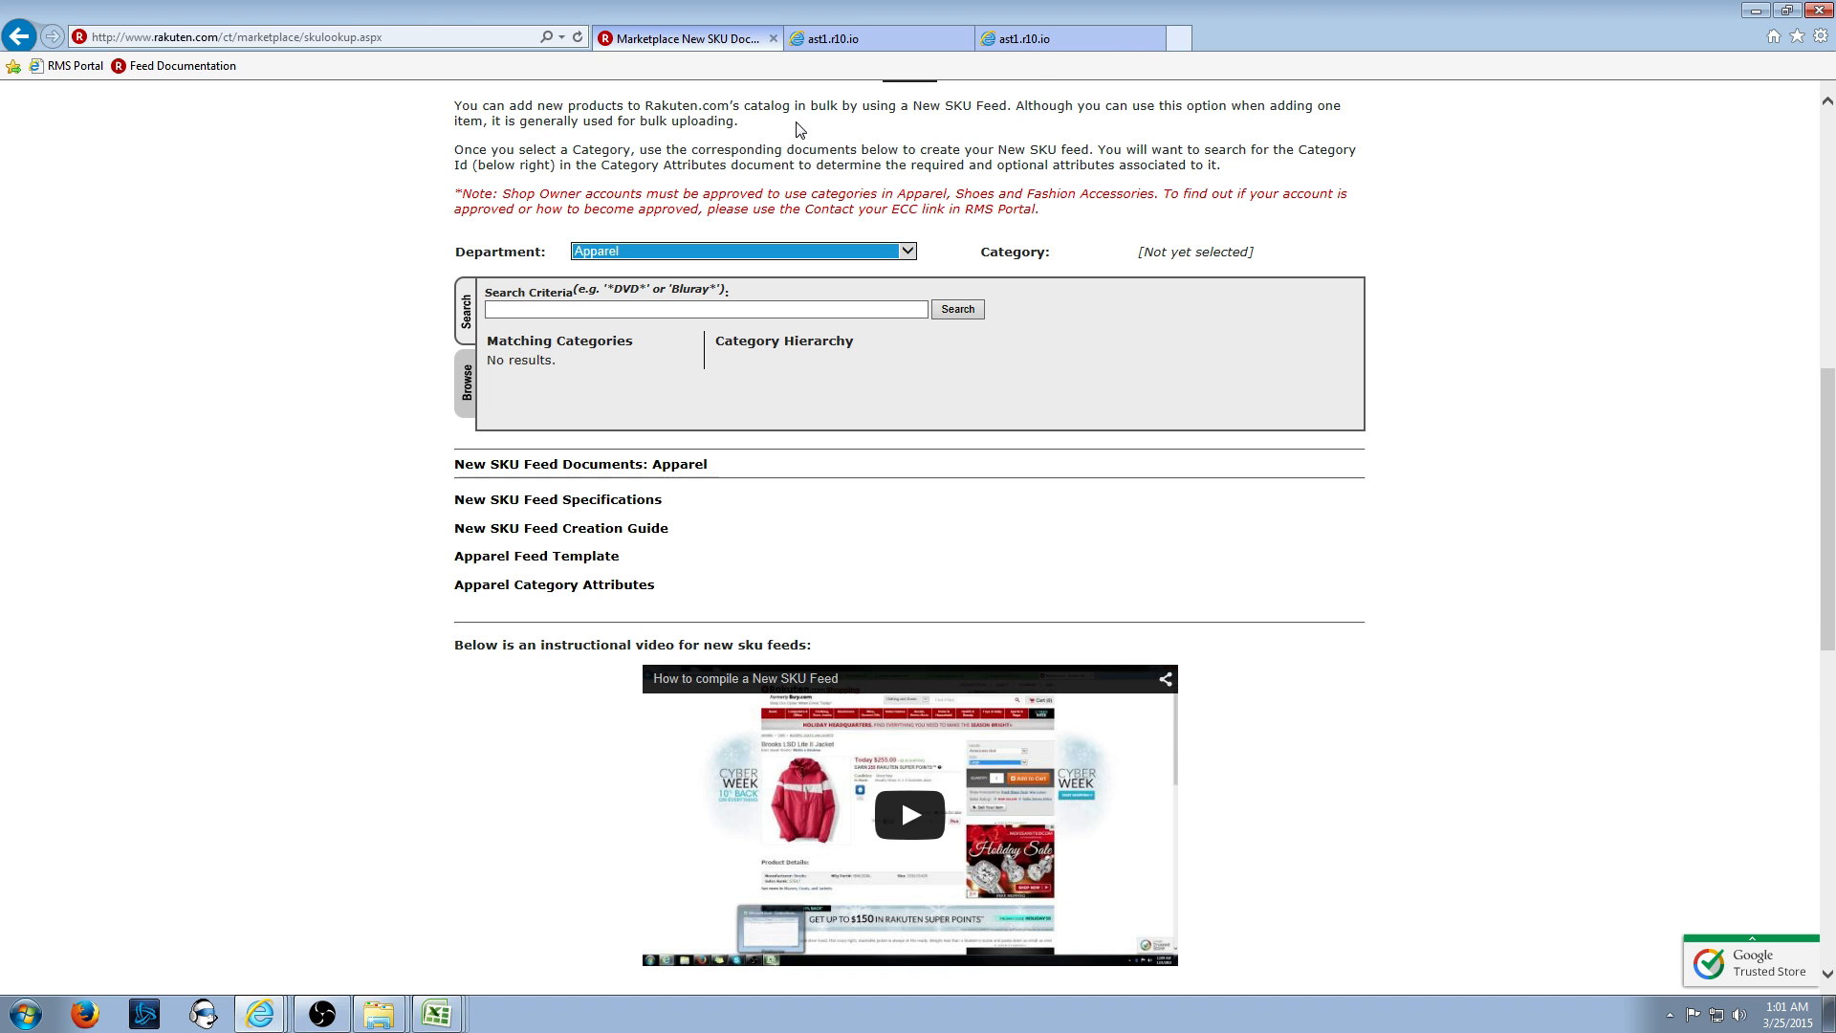
pyautogui.click(1177, 39)
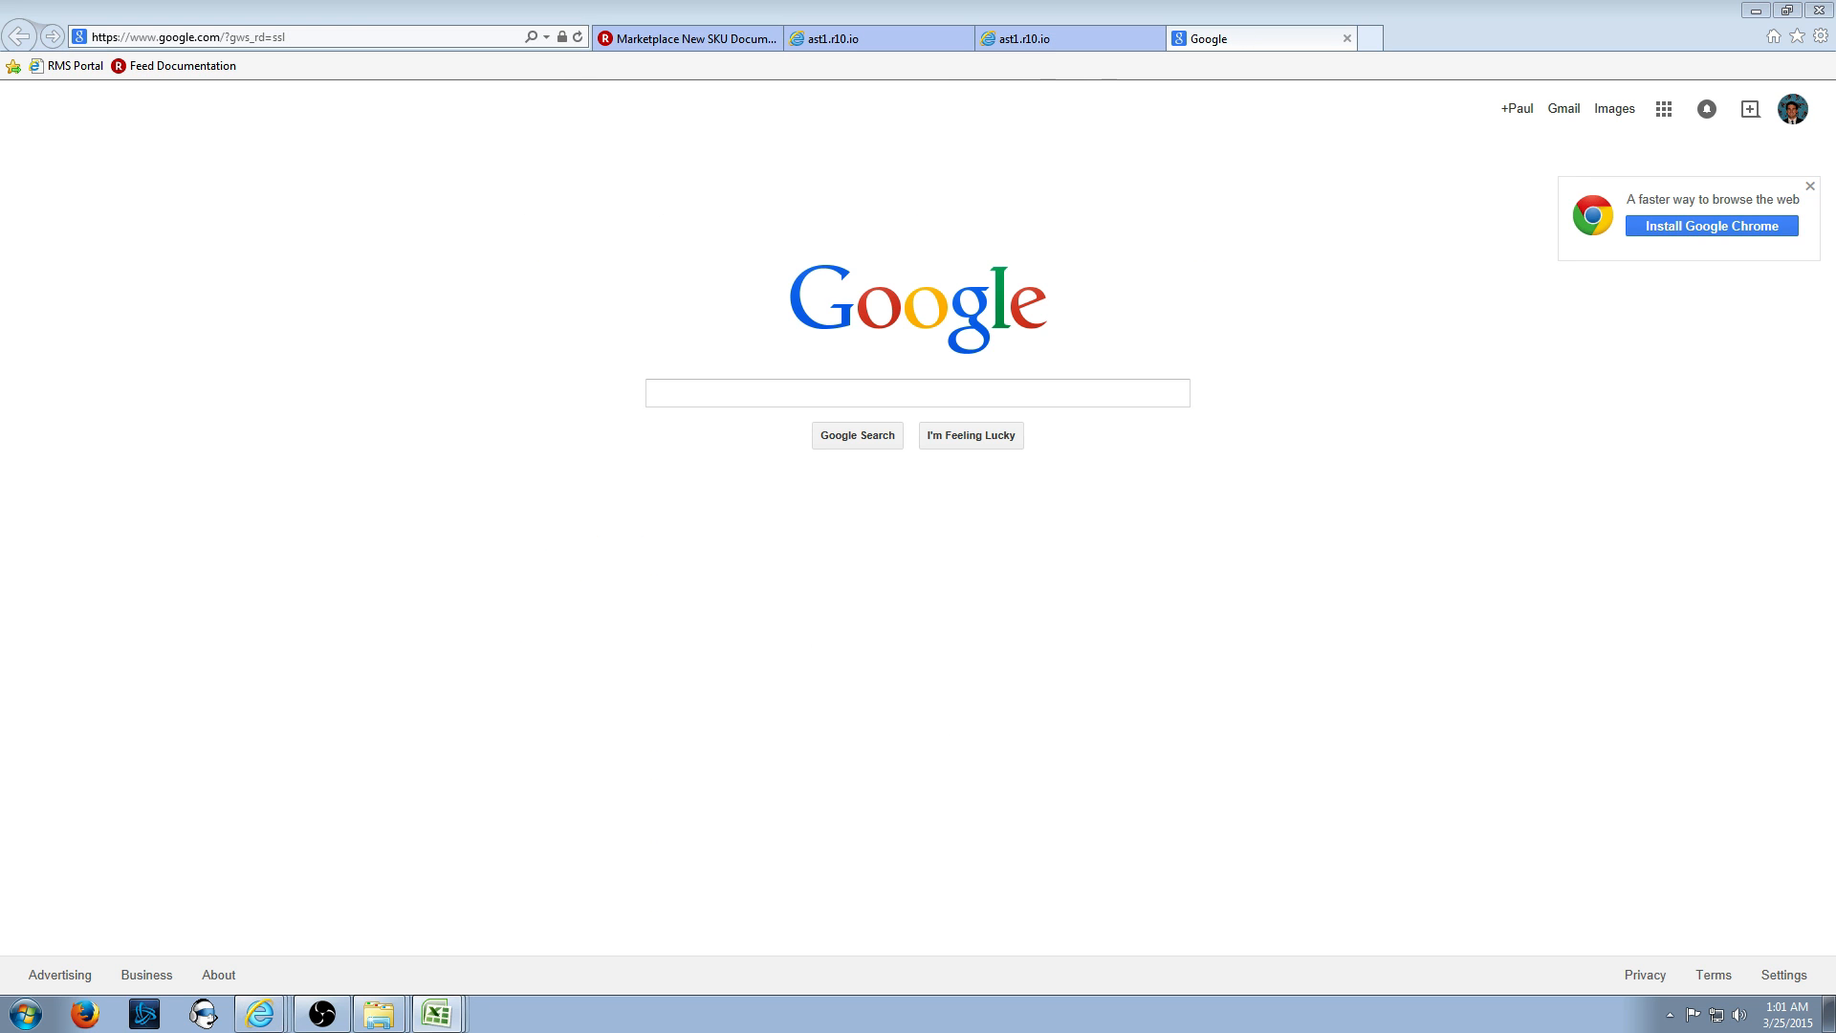
pyautogui.click(241, 43)
pyautogui.hotkey('ctrl', 'v')
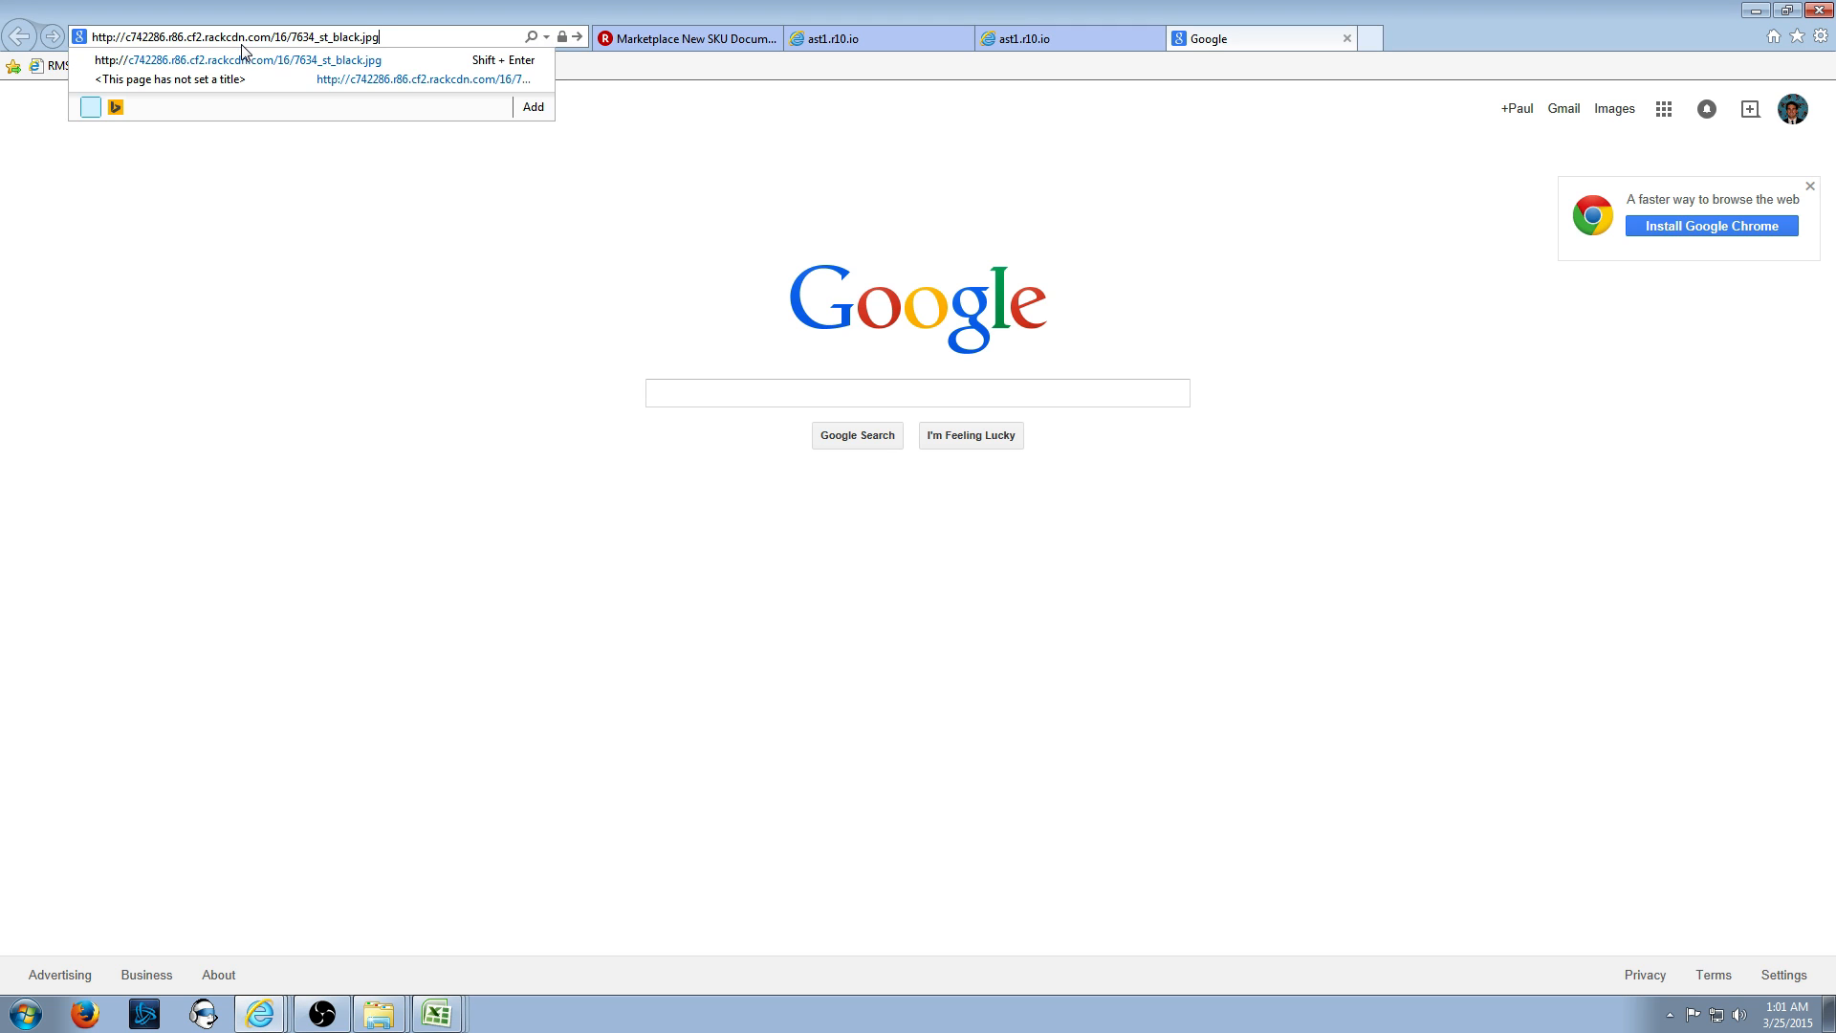
pyautogui.press('Return')
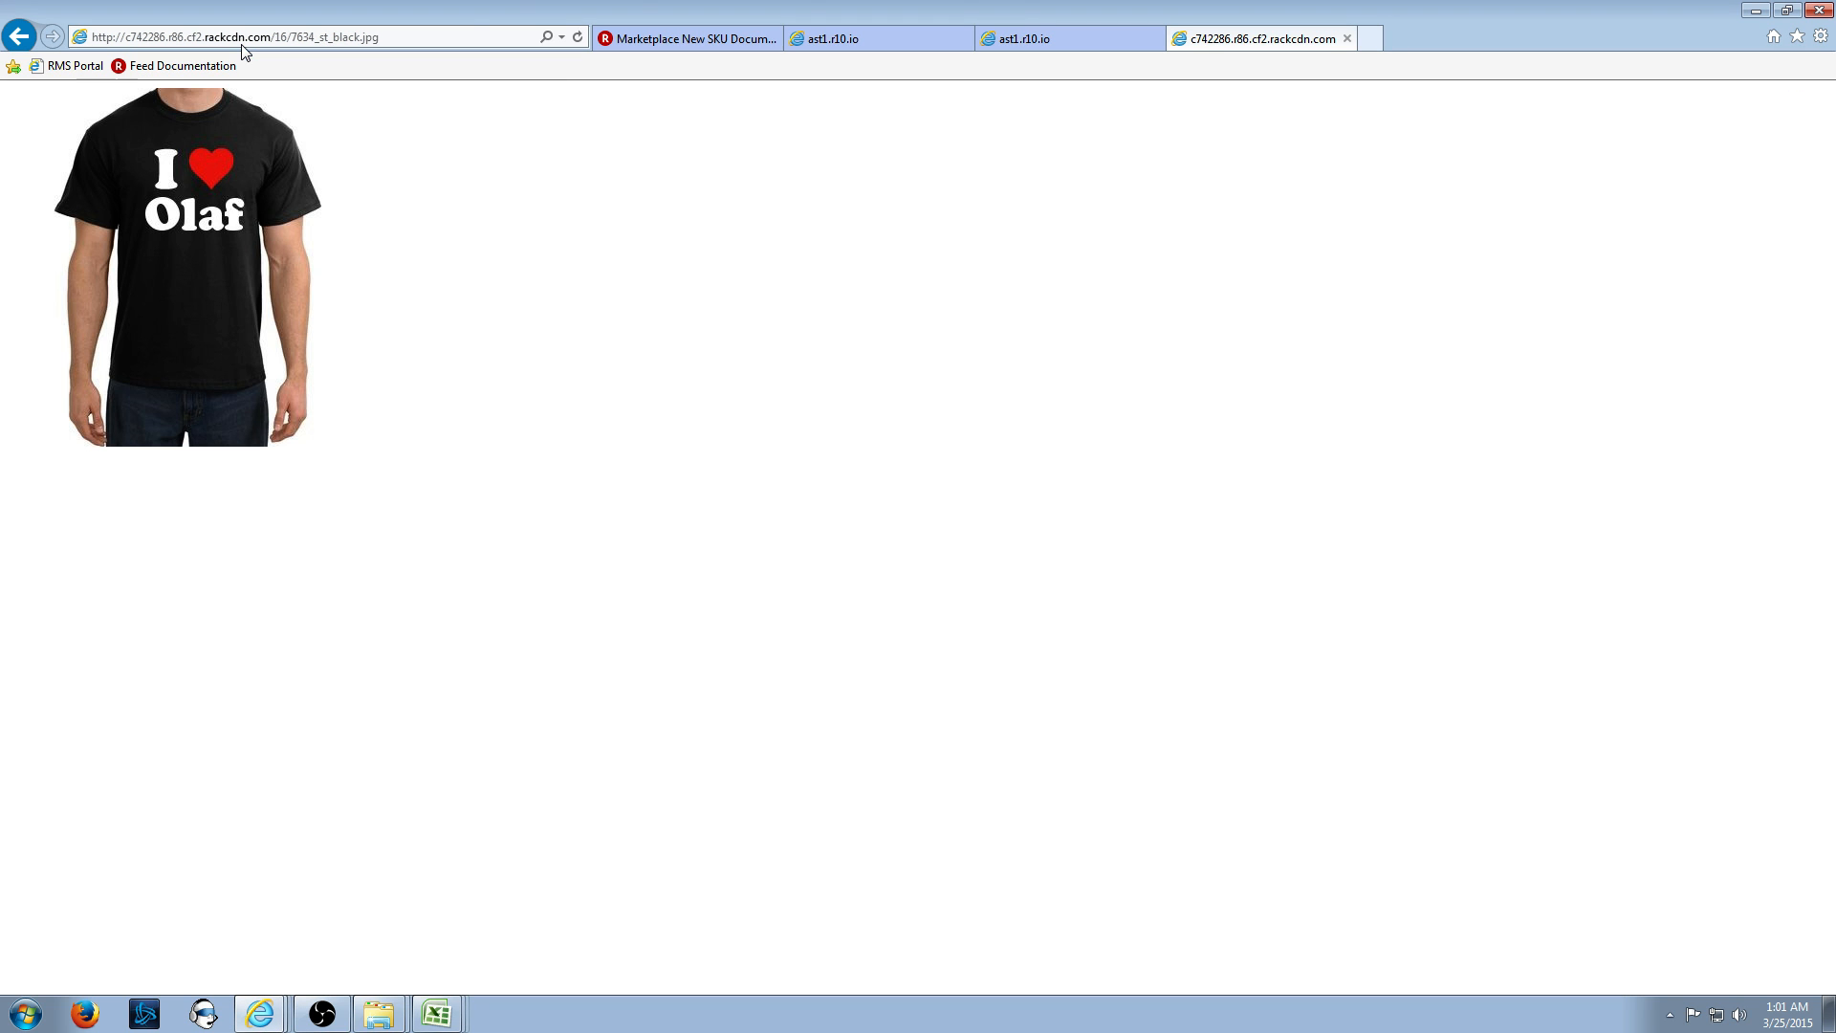
pyautogui.click(1372, 40)
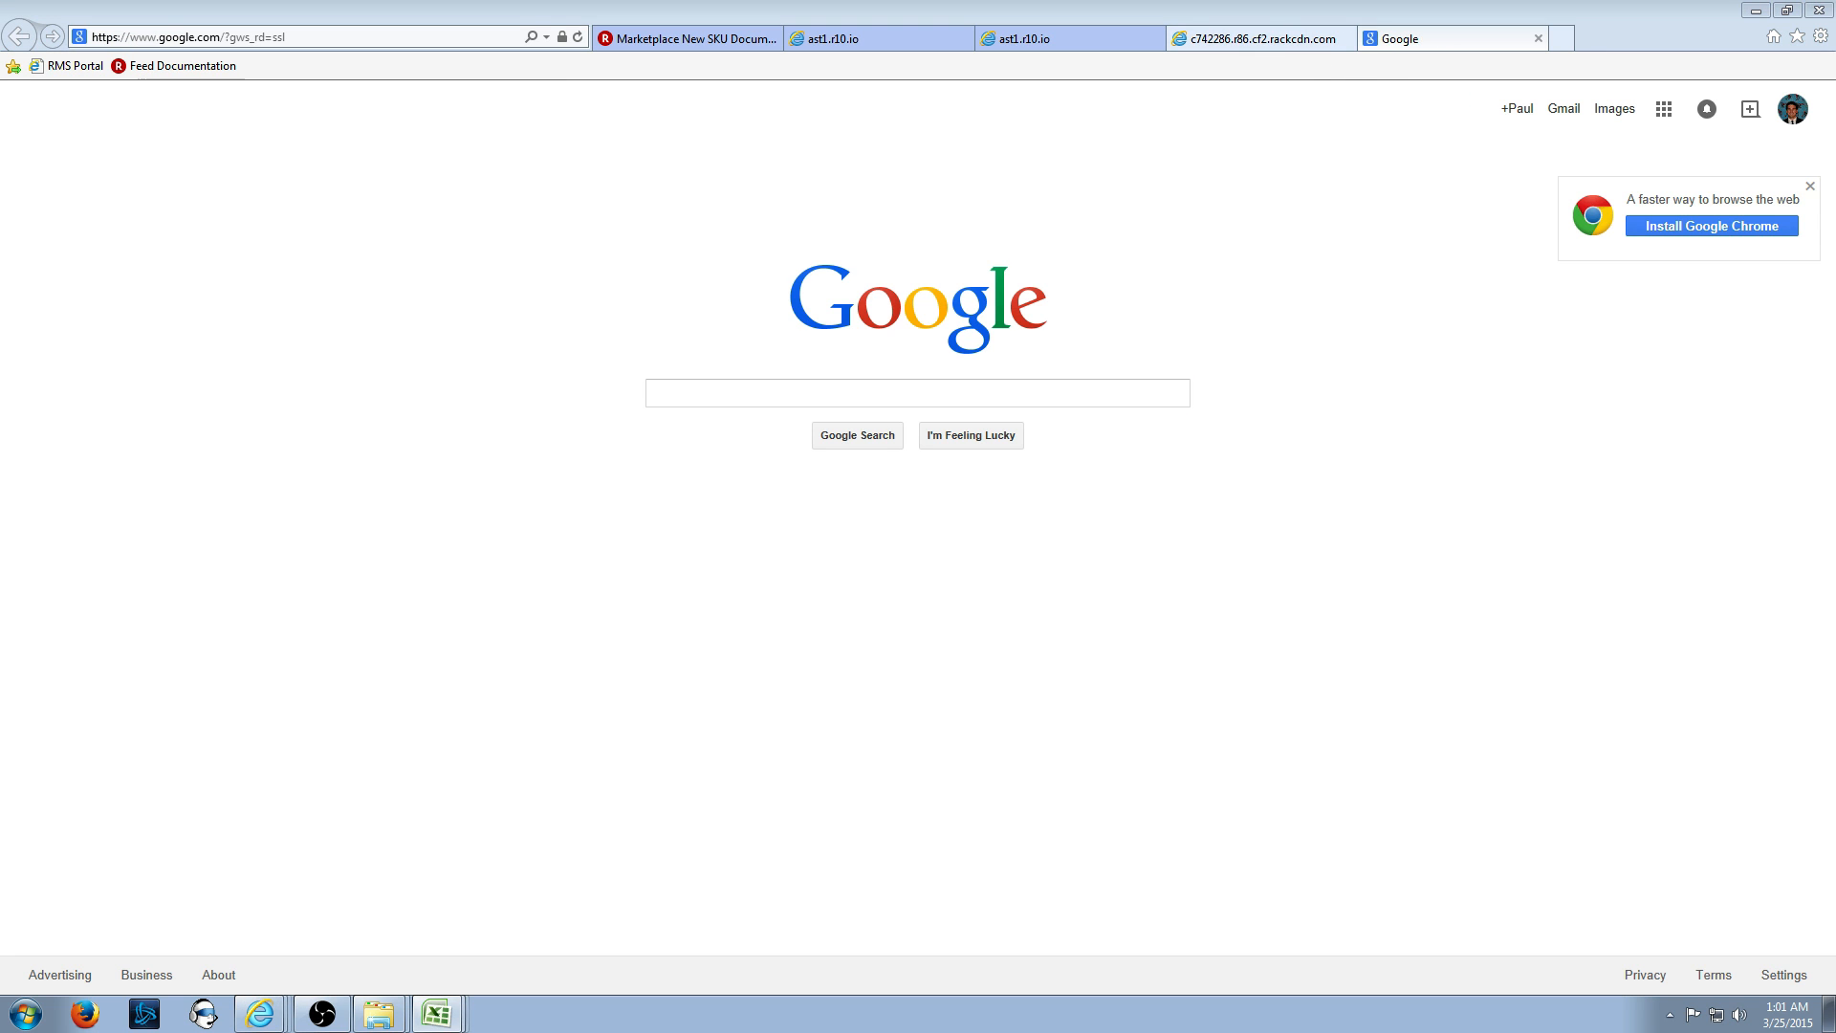
pyautogui.click(328, 39)
pyautogui.hotkey('ctrl', 'v')
pyautogui.press('Return')
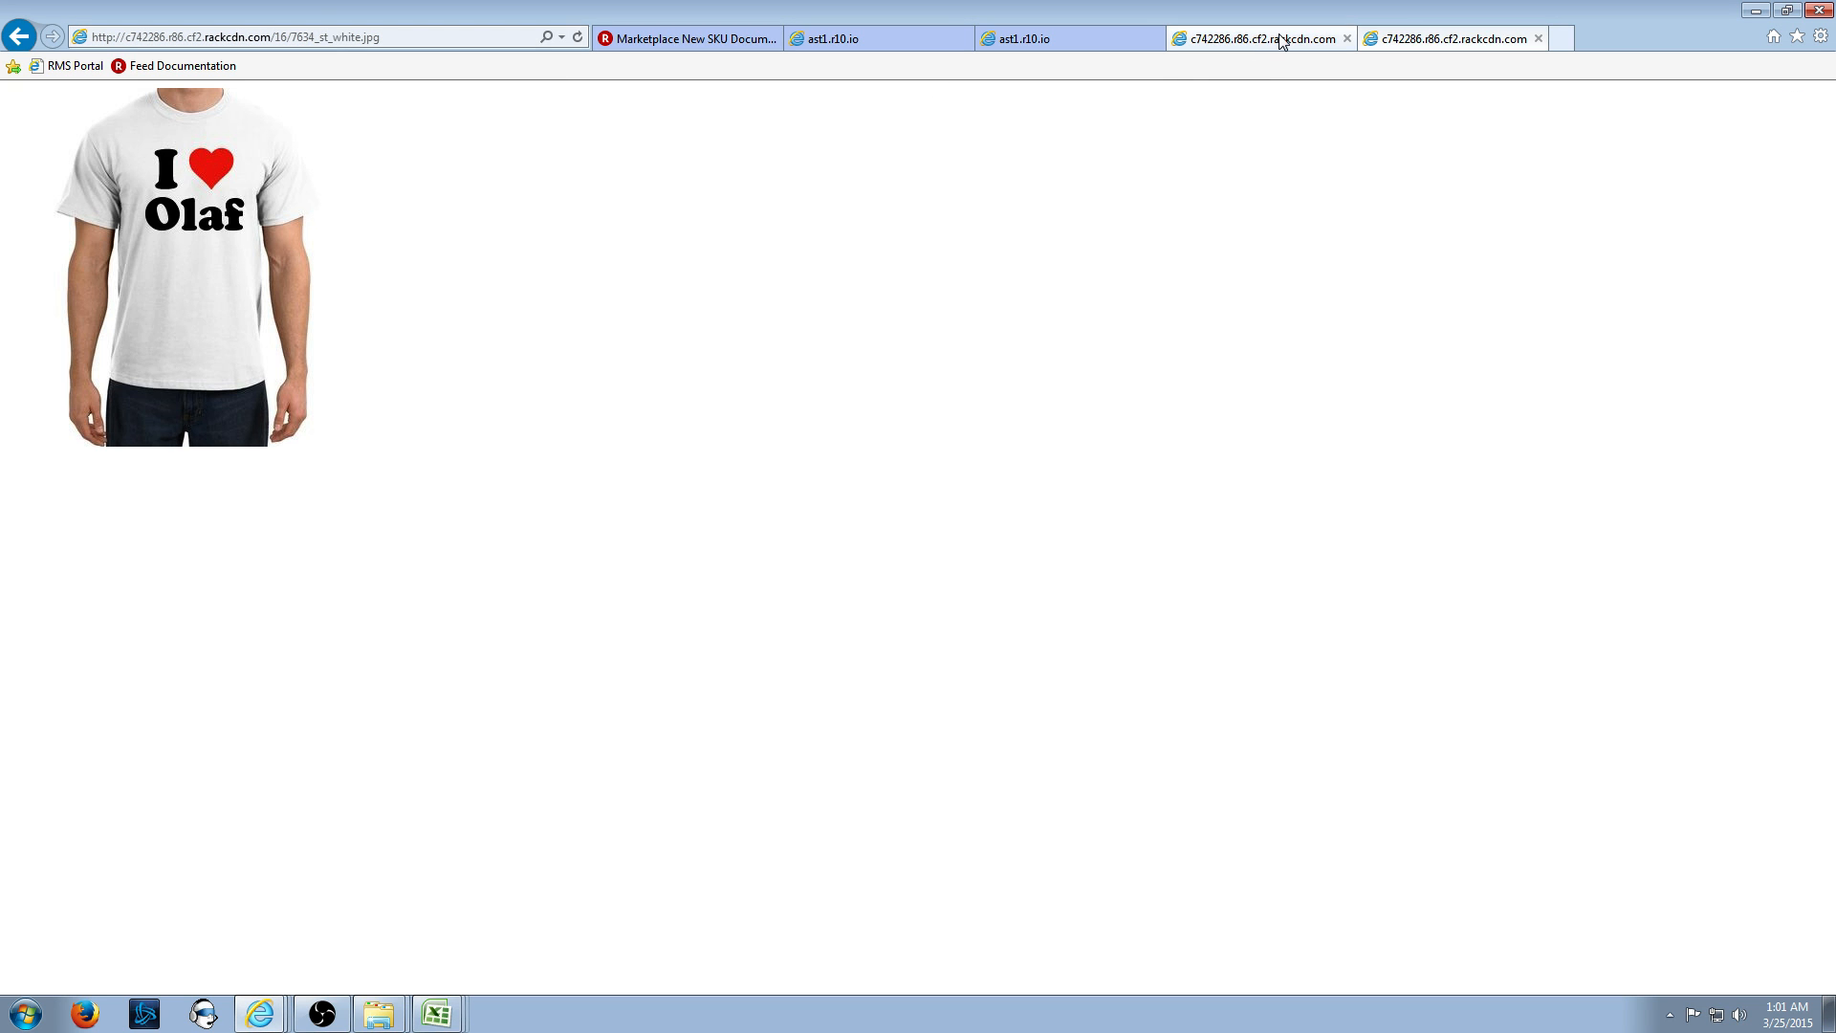
# - Compare the two shirt images, check the Apparel taxonomy list, then return to Excel
pyautogui.click(1282, 41)
pyautogui.click(1392, 40)
pyautogui.click(1279, 41)
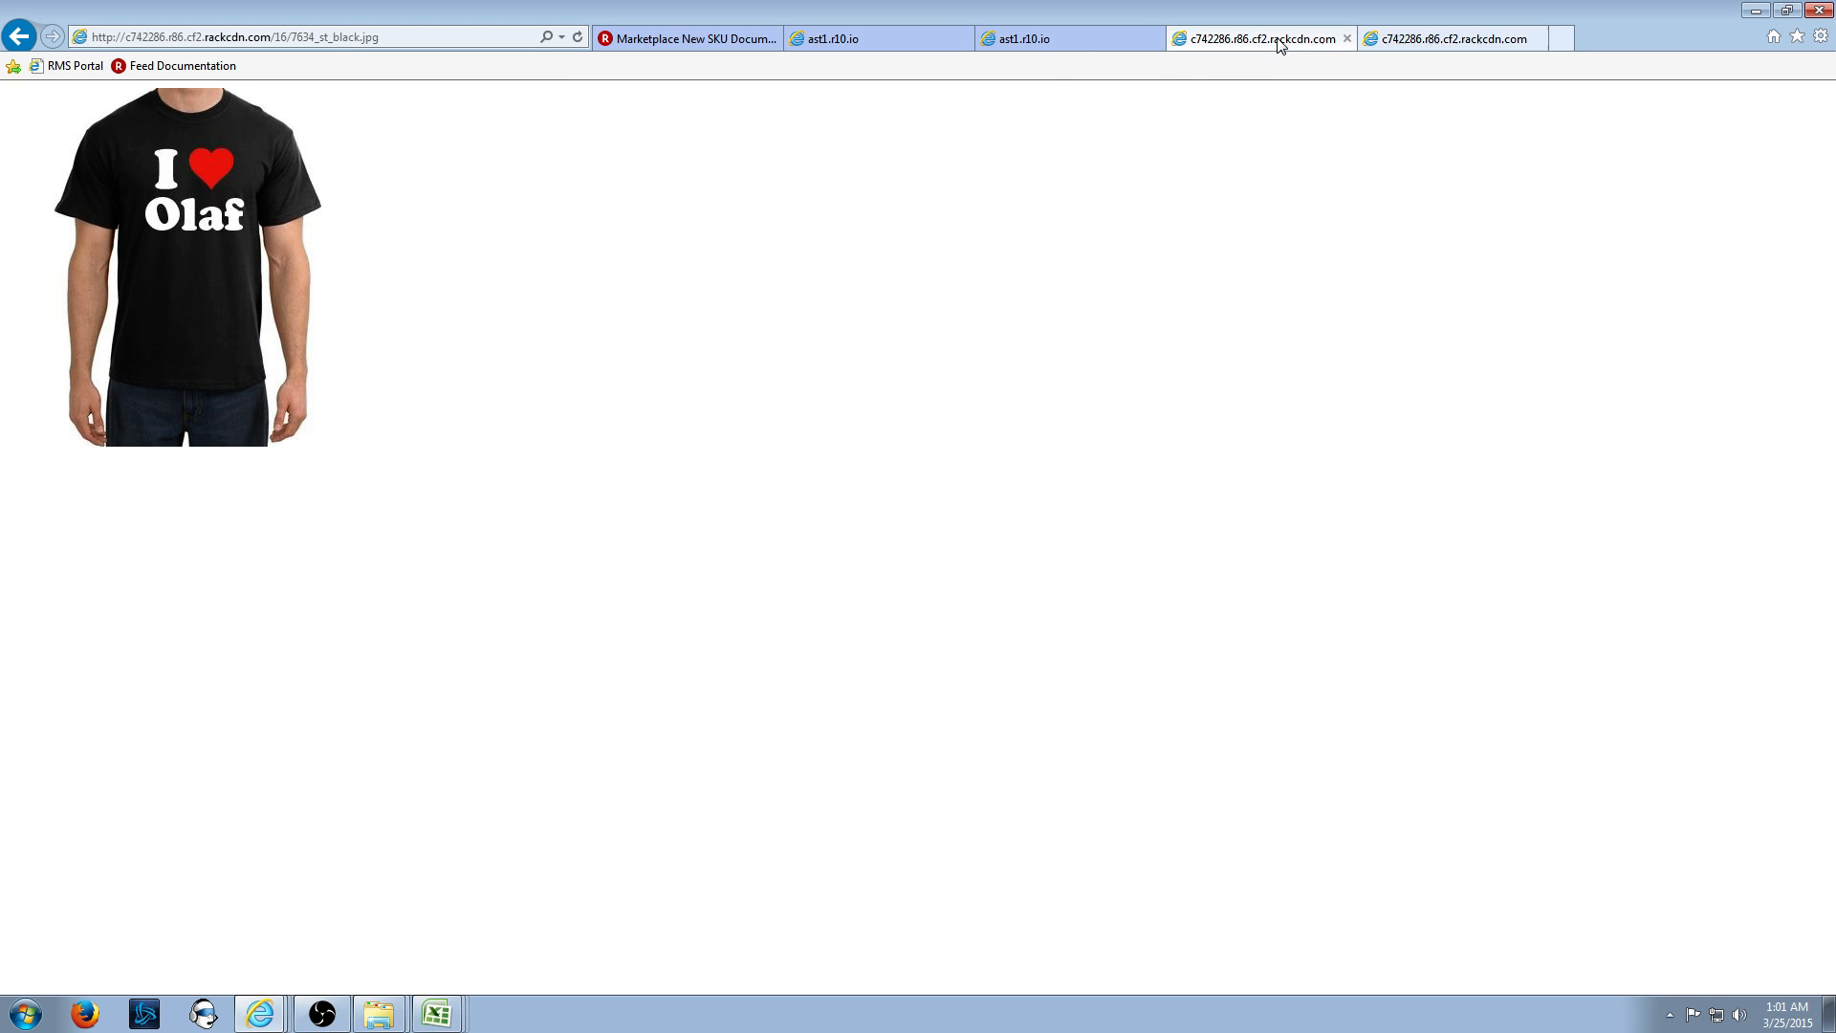
pyautogui.click(1046, 40)
pyautogui.click(898, 39)
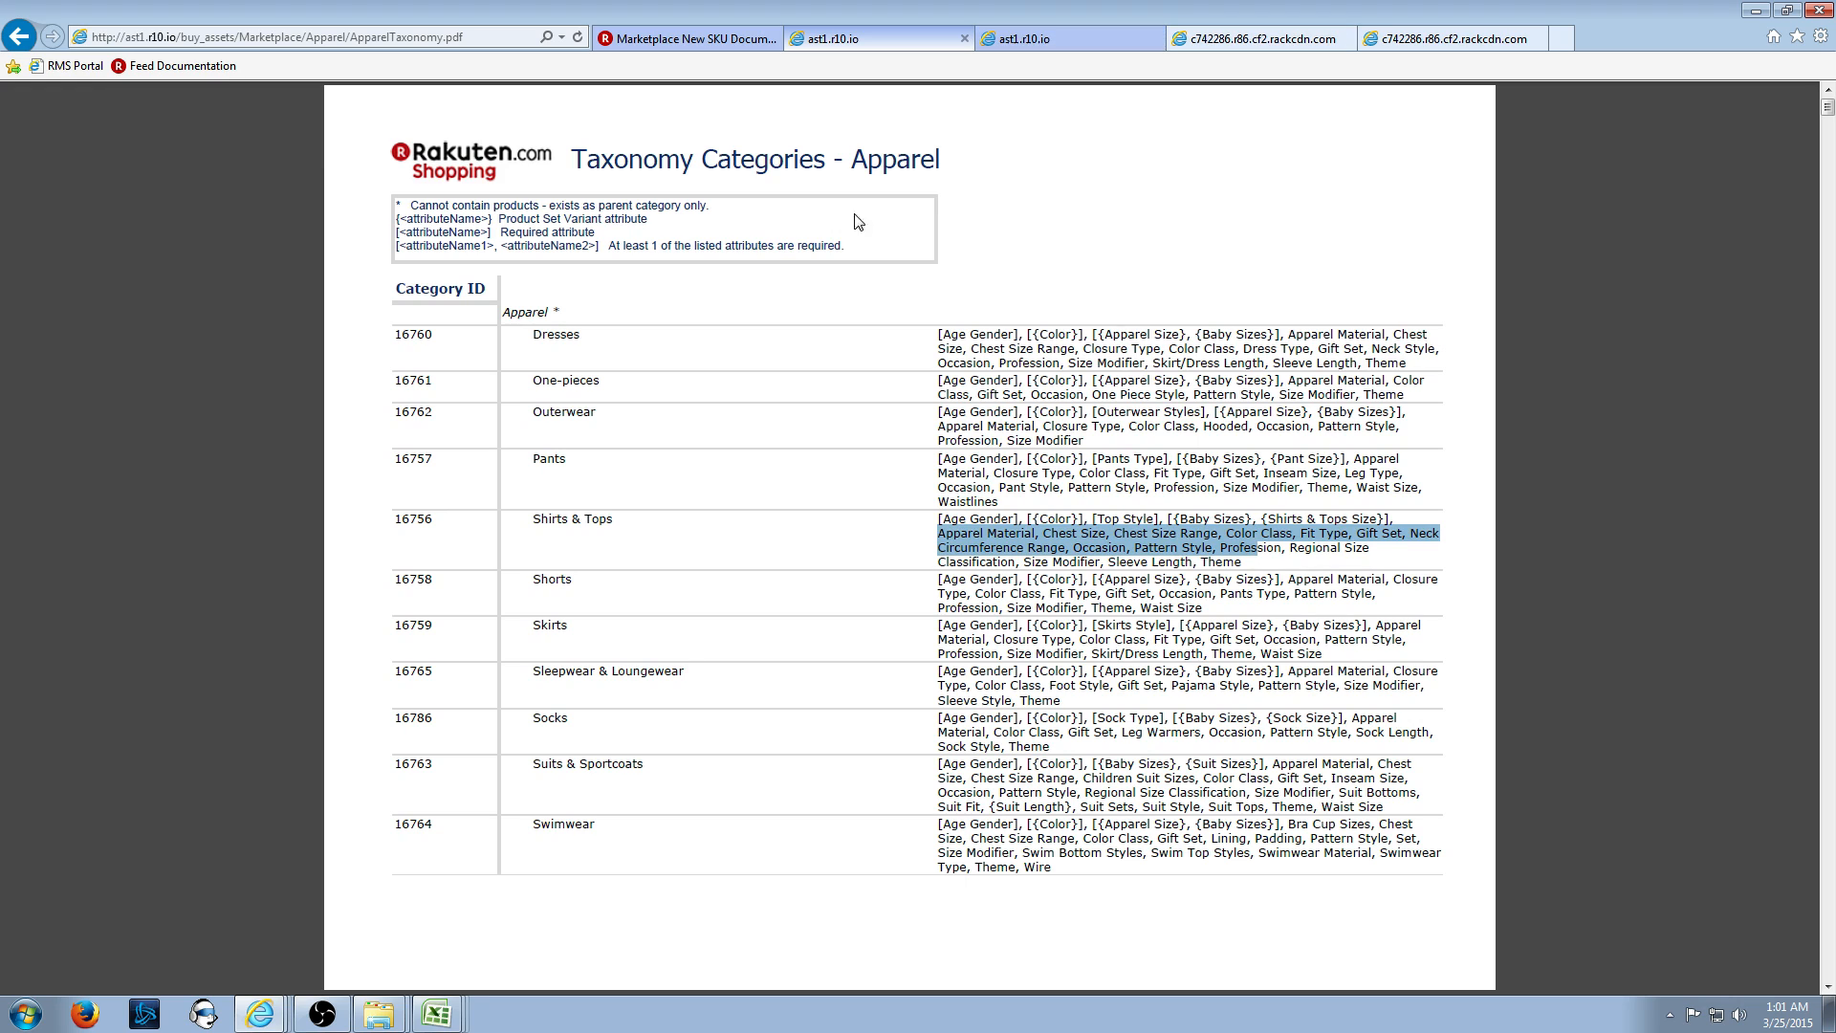
pyautogui.click(436, 1014)
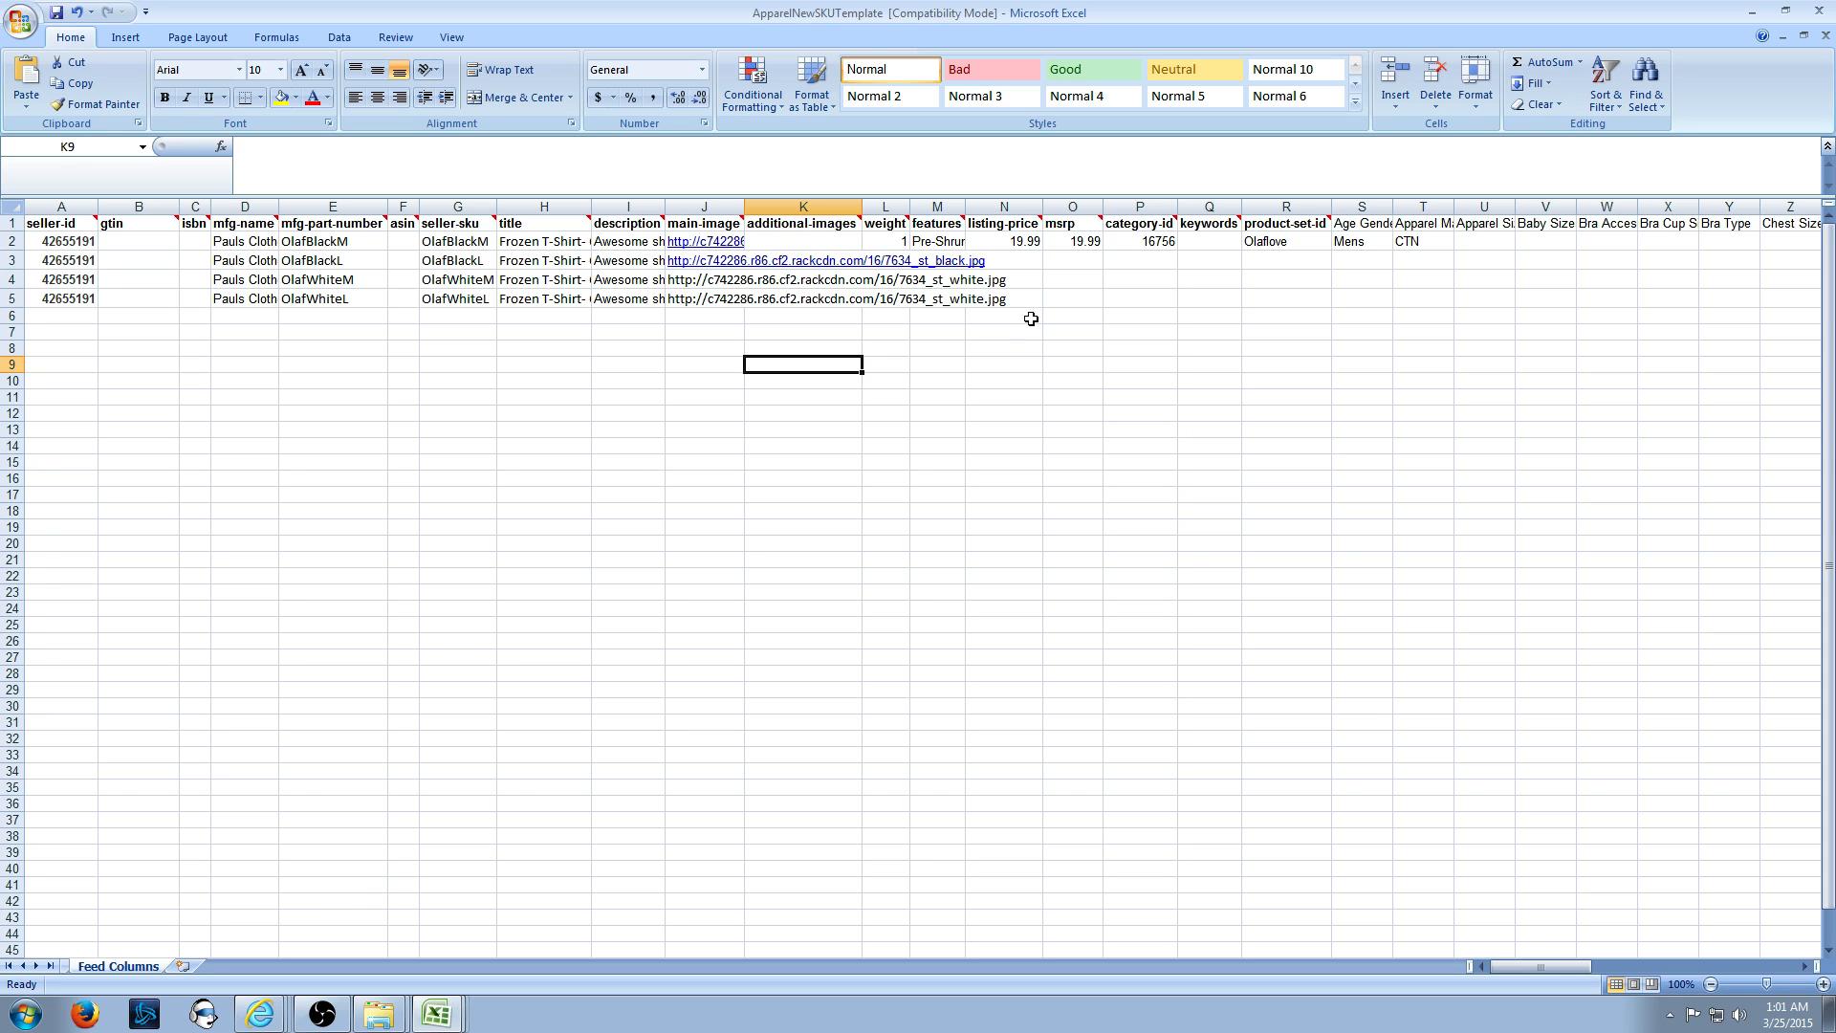
# - Fill weight 1, features, listing price 19.99 and MSRP 19.99 down to rows 3–5
pyautogui.click(1074, 285)
pyautogui.press('Left')
pyautogui.press('Left')
pyautogui.press('Left')
pyautogui.press('Up')
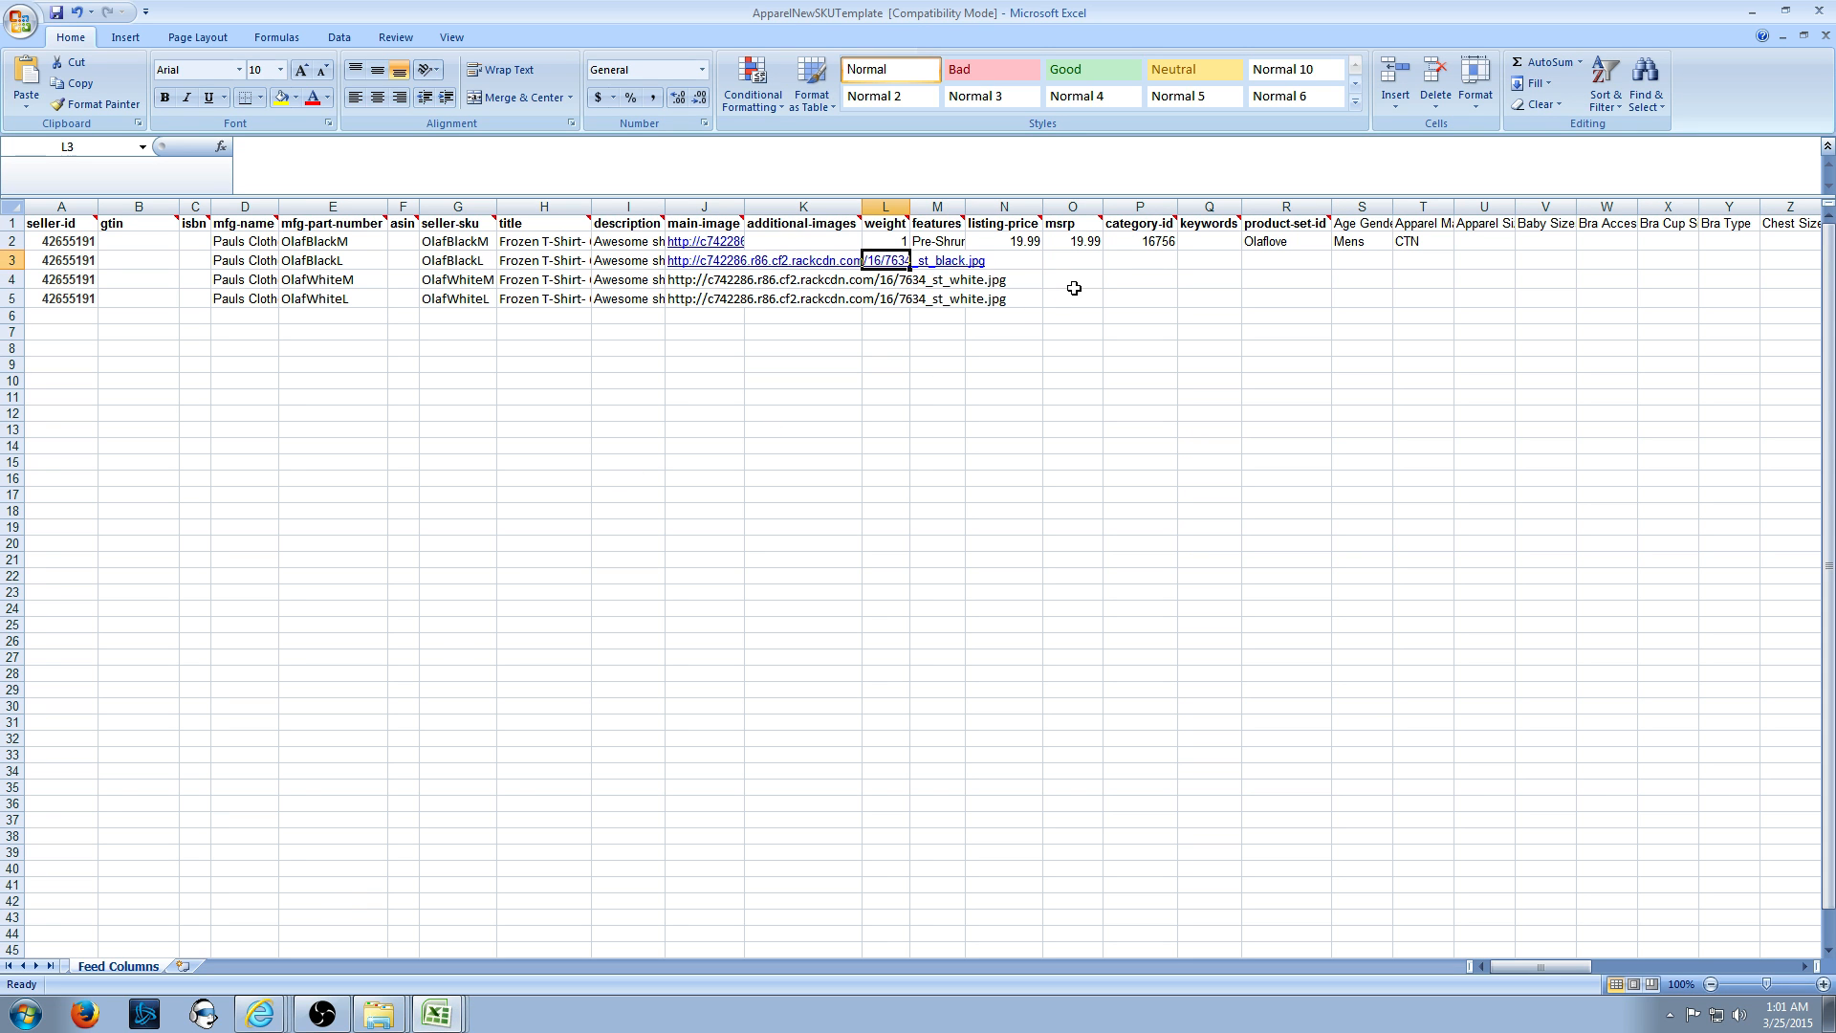
pyautogui.click(903, 243)
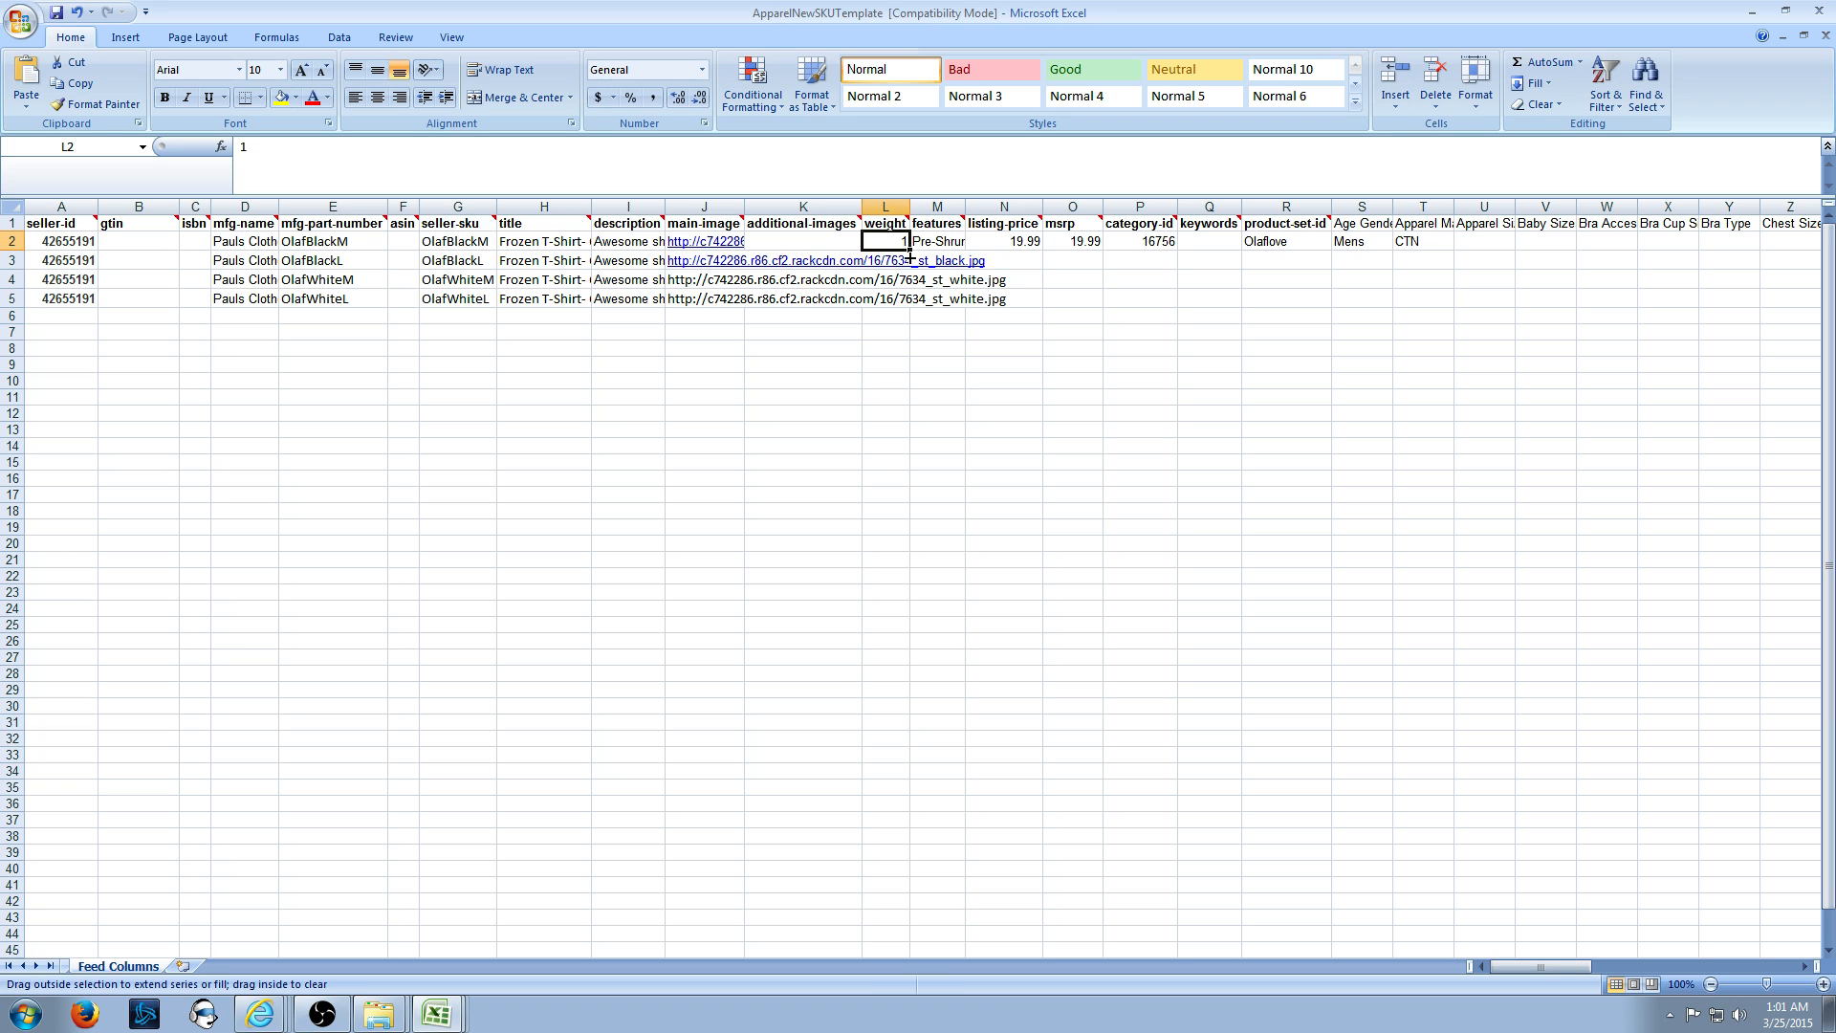
pyautogui.moveTo(909, 255); pyautogui.dragTo(959, 304)
pyautogui.click(939, 242)
pyautogui.click(1019, 242)
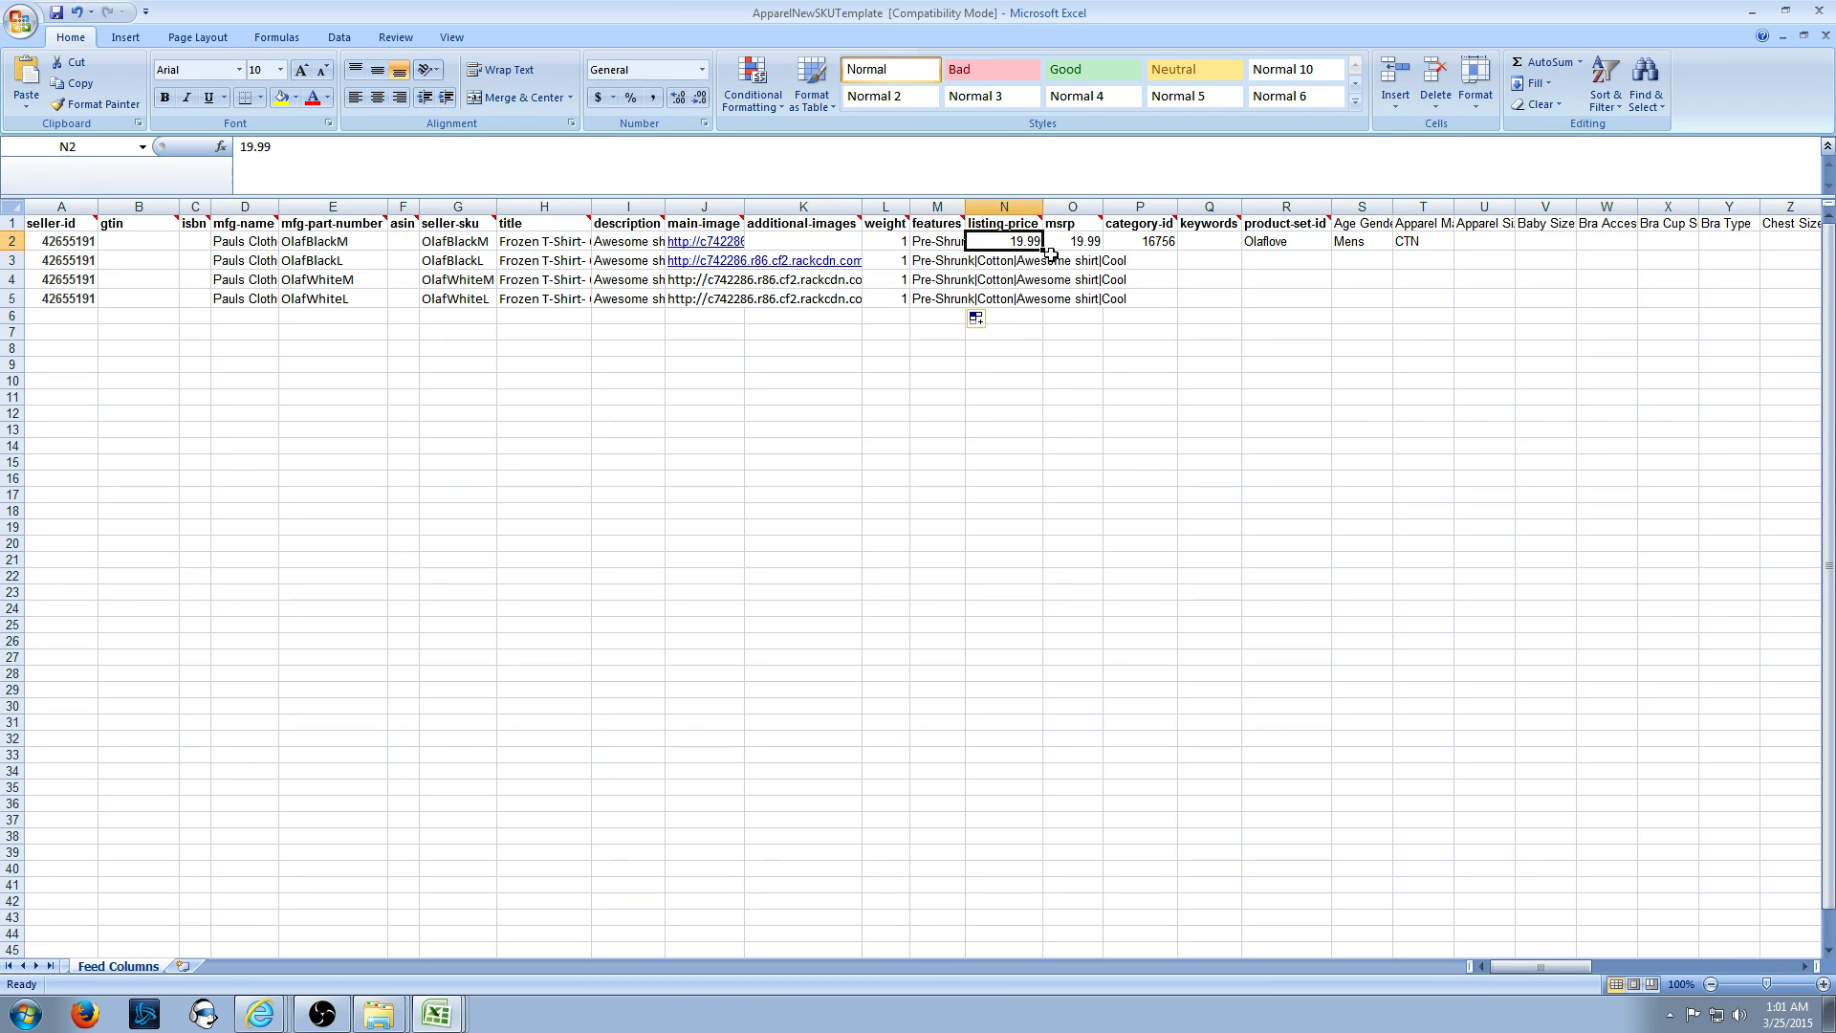
pyautogui.moveTo(1043, 250); pyautogui.dragTo(1045, 304)
pyautogui.click(1079, 243)
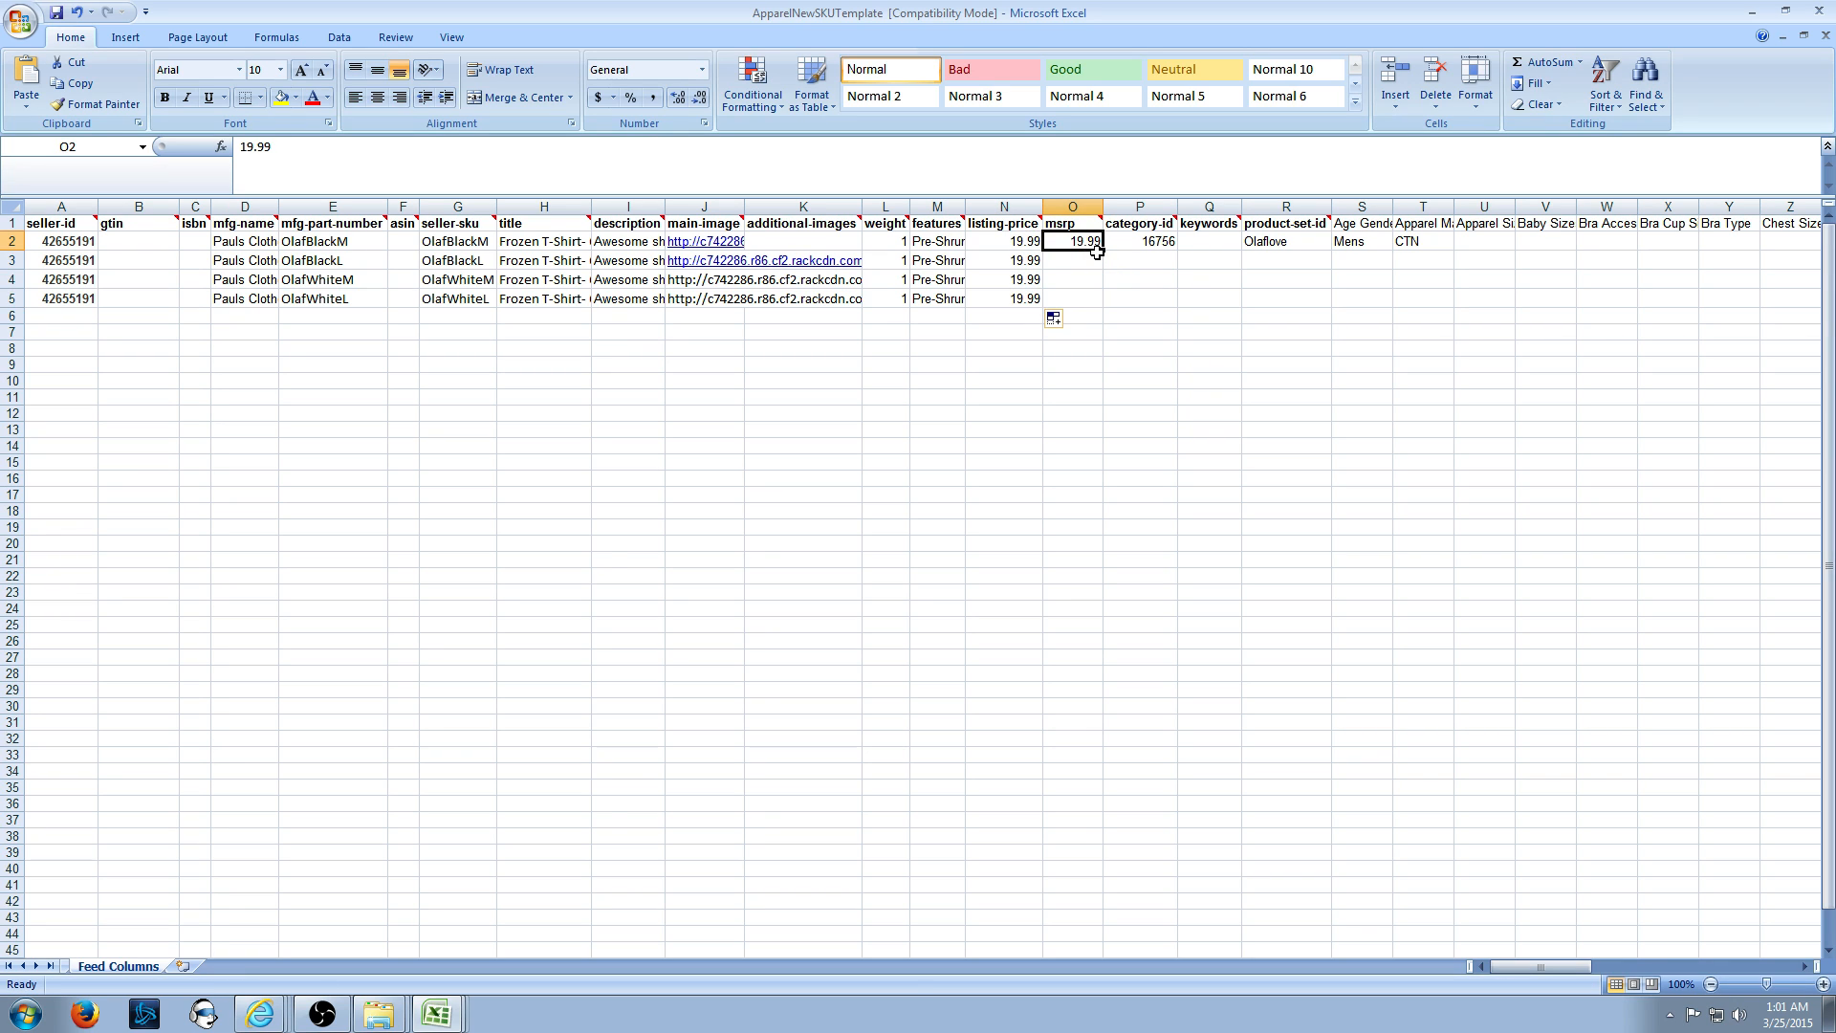
pyautogui.moveTo(1103, 251); pyautogui.dragTo(1098, 306)
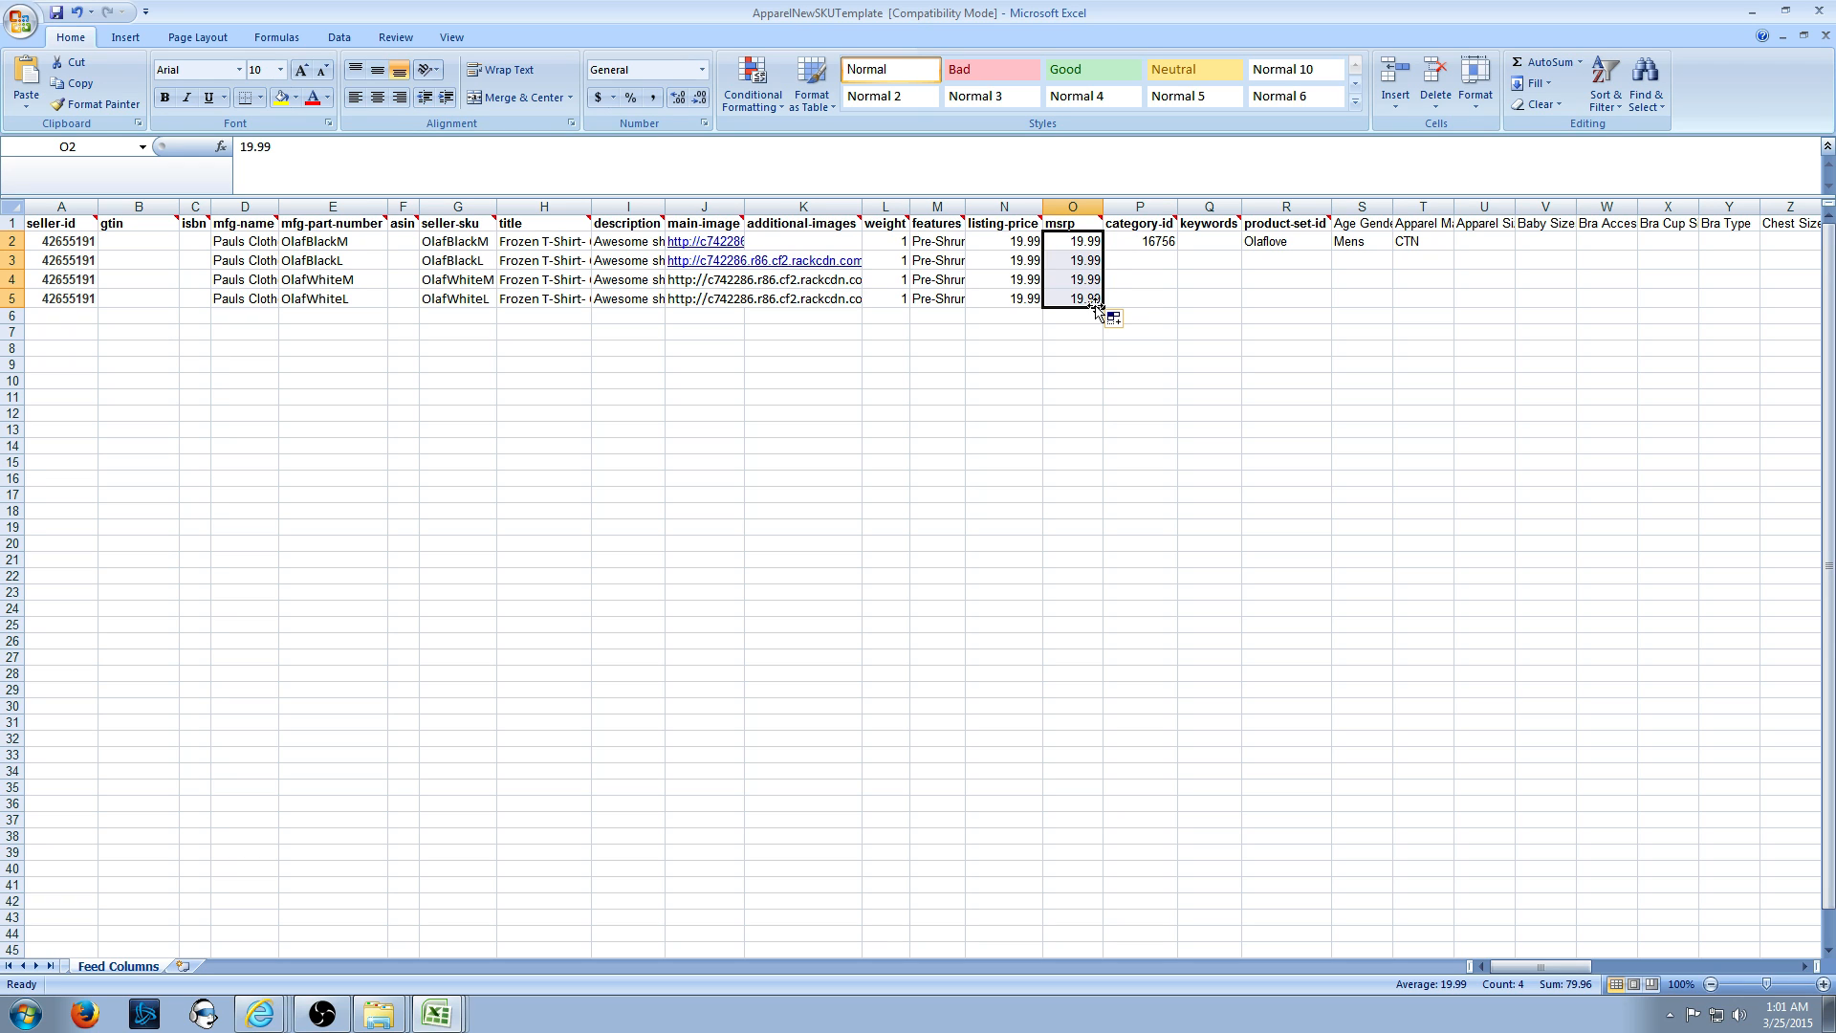
# - Review the listing price and MSRP entries in rows 4 and 5
pyautogui.click(1027, 274)
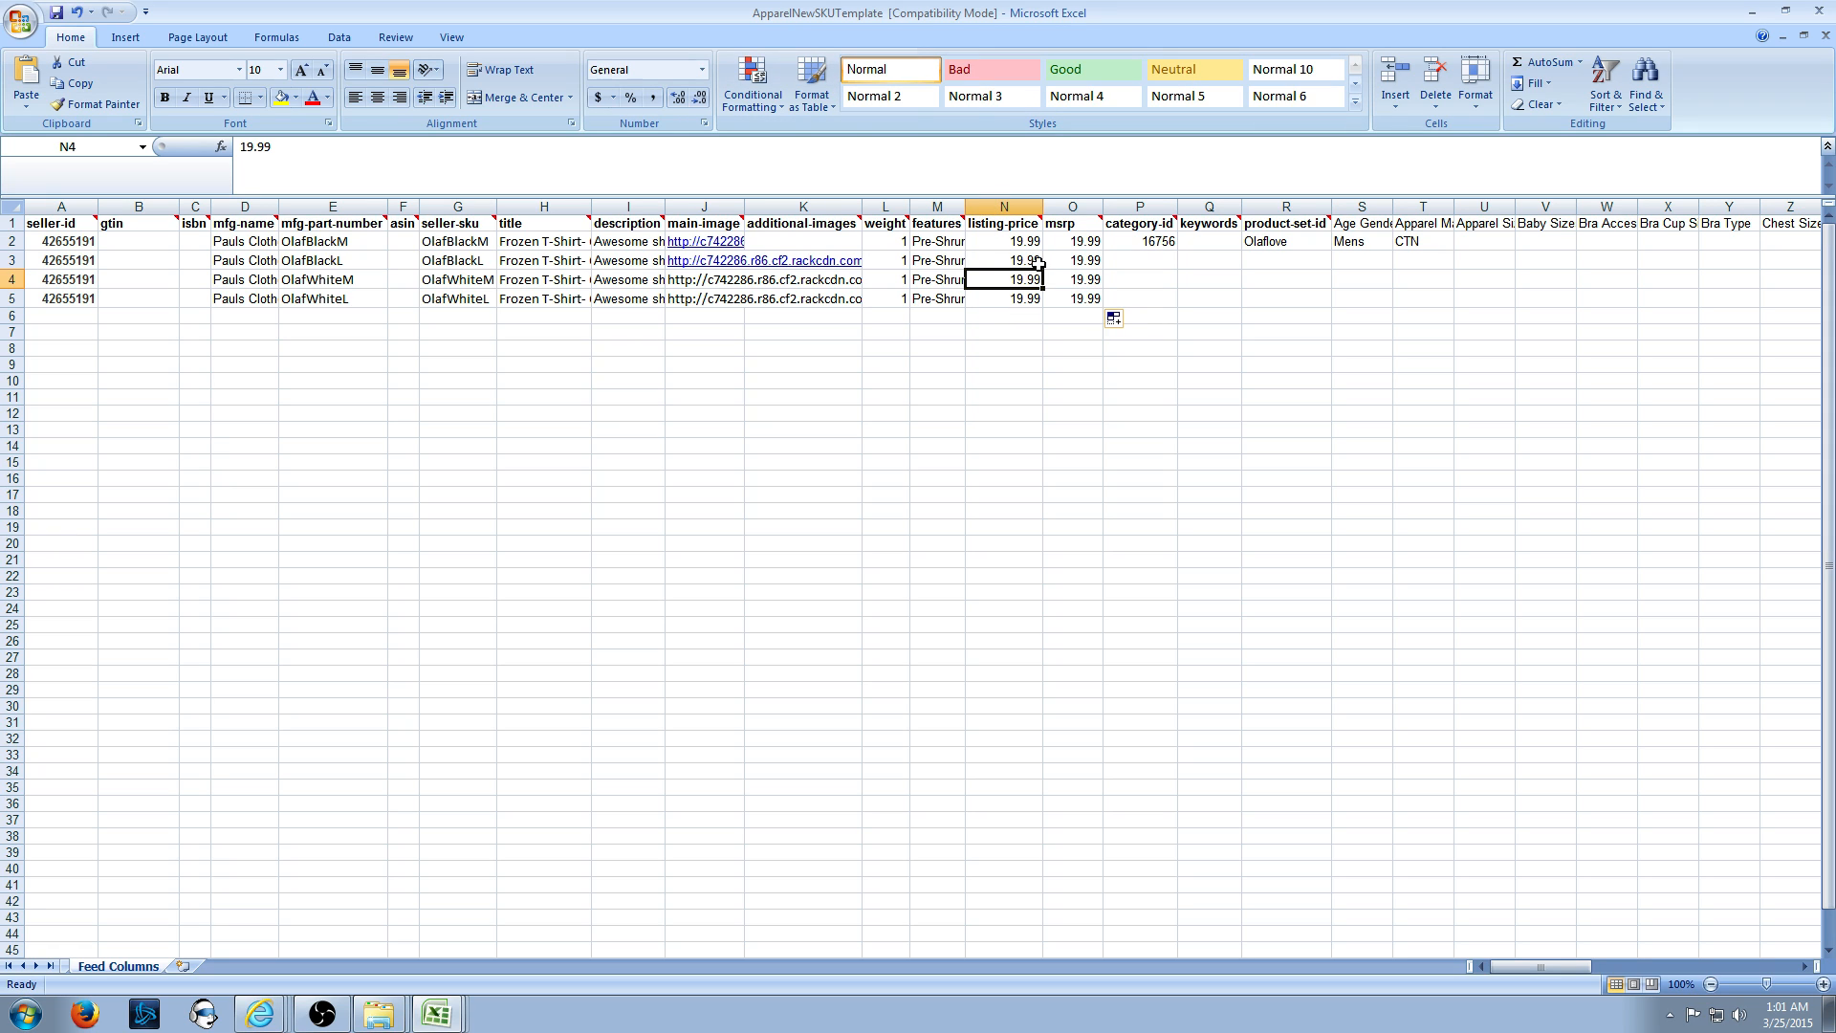
pyautogui.press('Down')
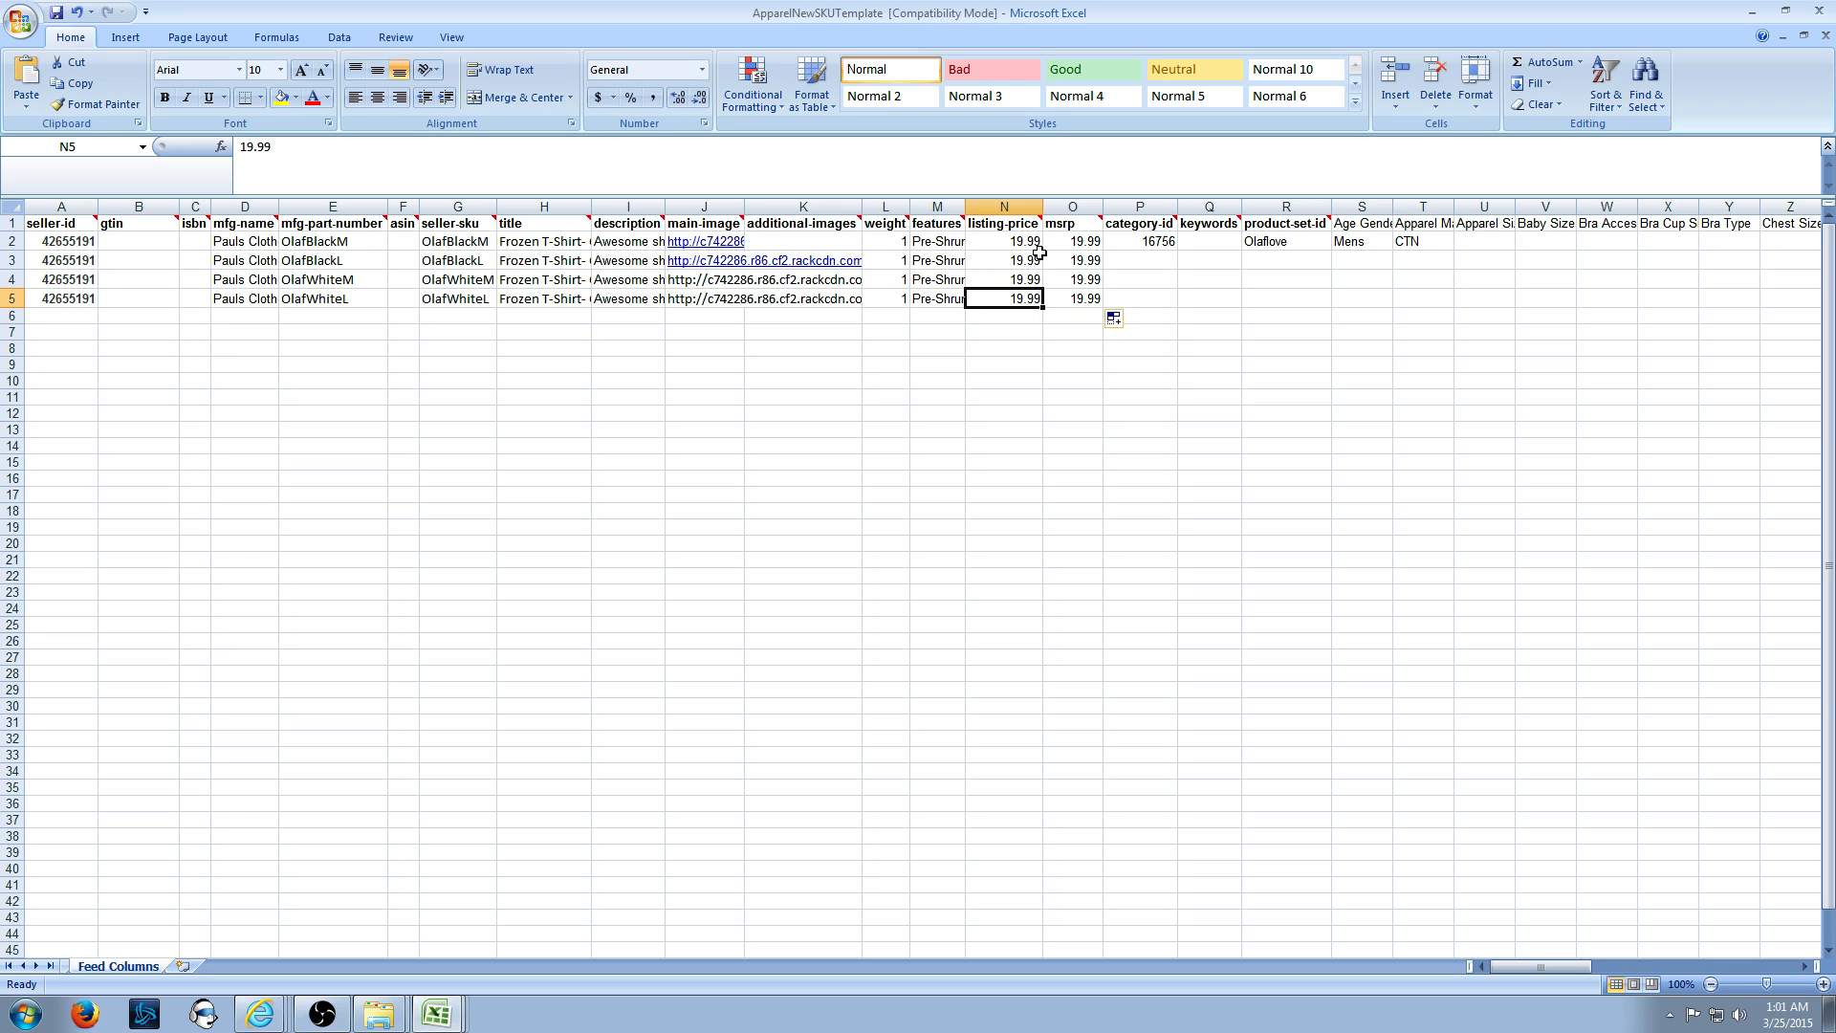
pyautogui.press('Left')
pyautogui.press('Left')
pyautogui.press('Left')
pyautogui.press('Left')
pyautogui.press('Left')
pyautogui.press('Left')
pyautogui.press('Right')
pyautogui.press('Right')
pyautogui.press('Right')
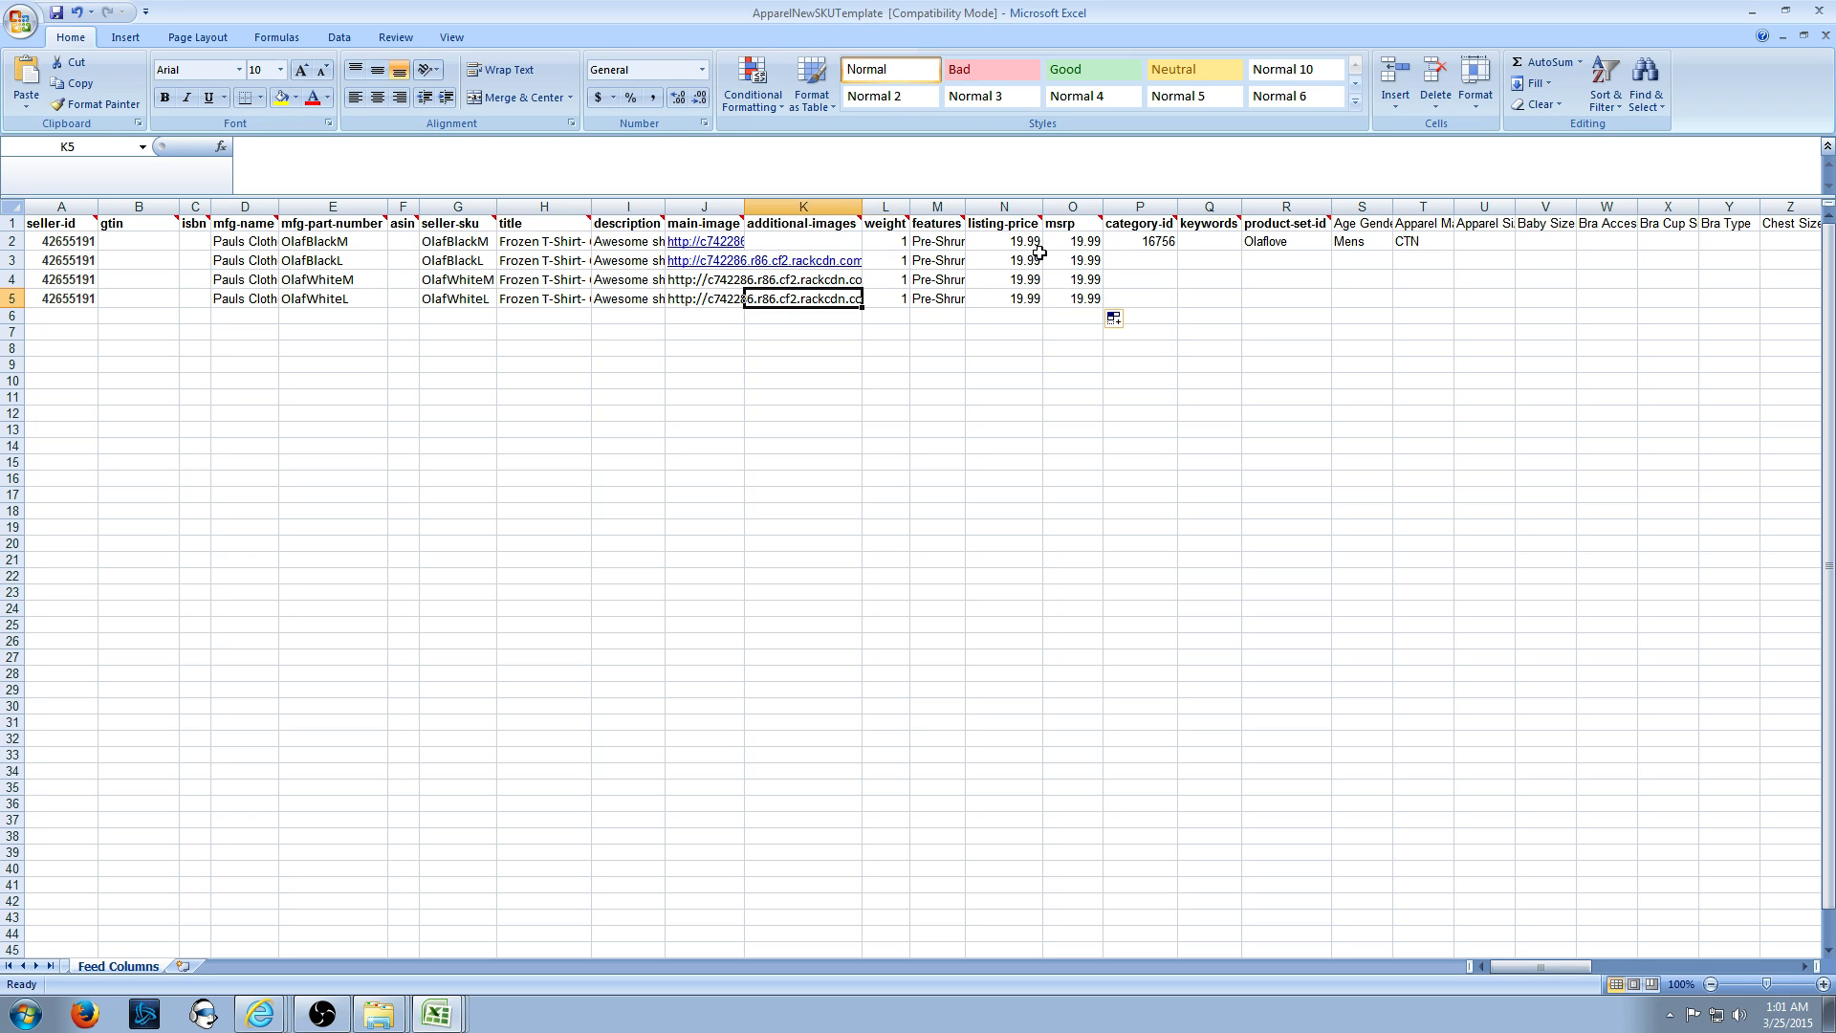
pyautogui.press('Right')
pyautogui.press('Right')
pyautogui.press('Right')
pyautogui.press('Right')
pyautogui.press('Up')
pyautogui.press('Up')
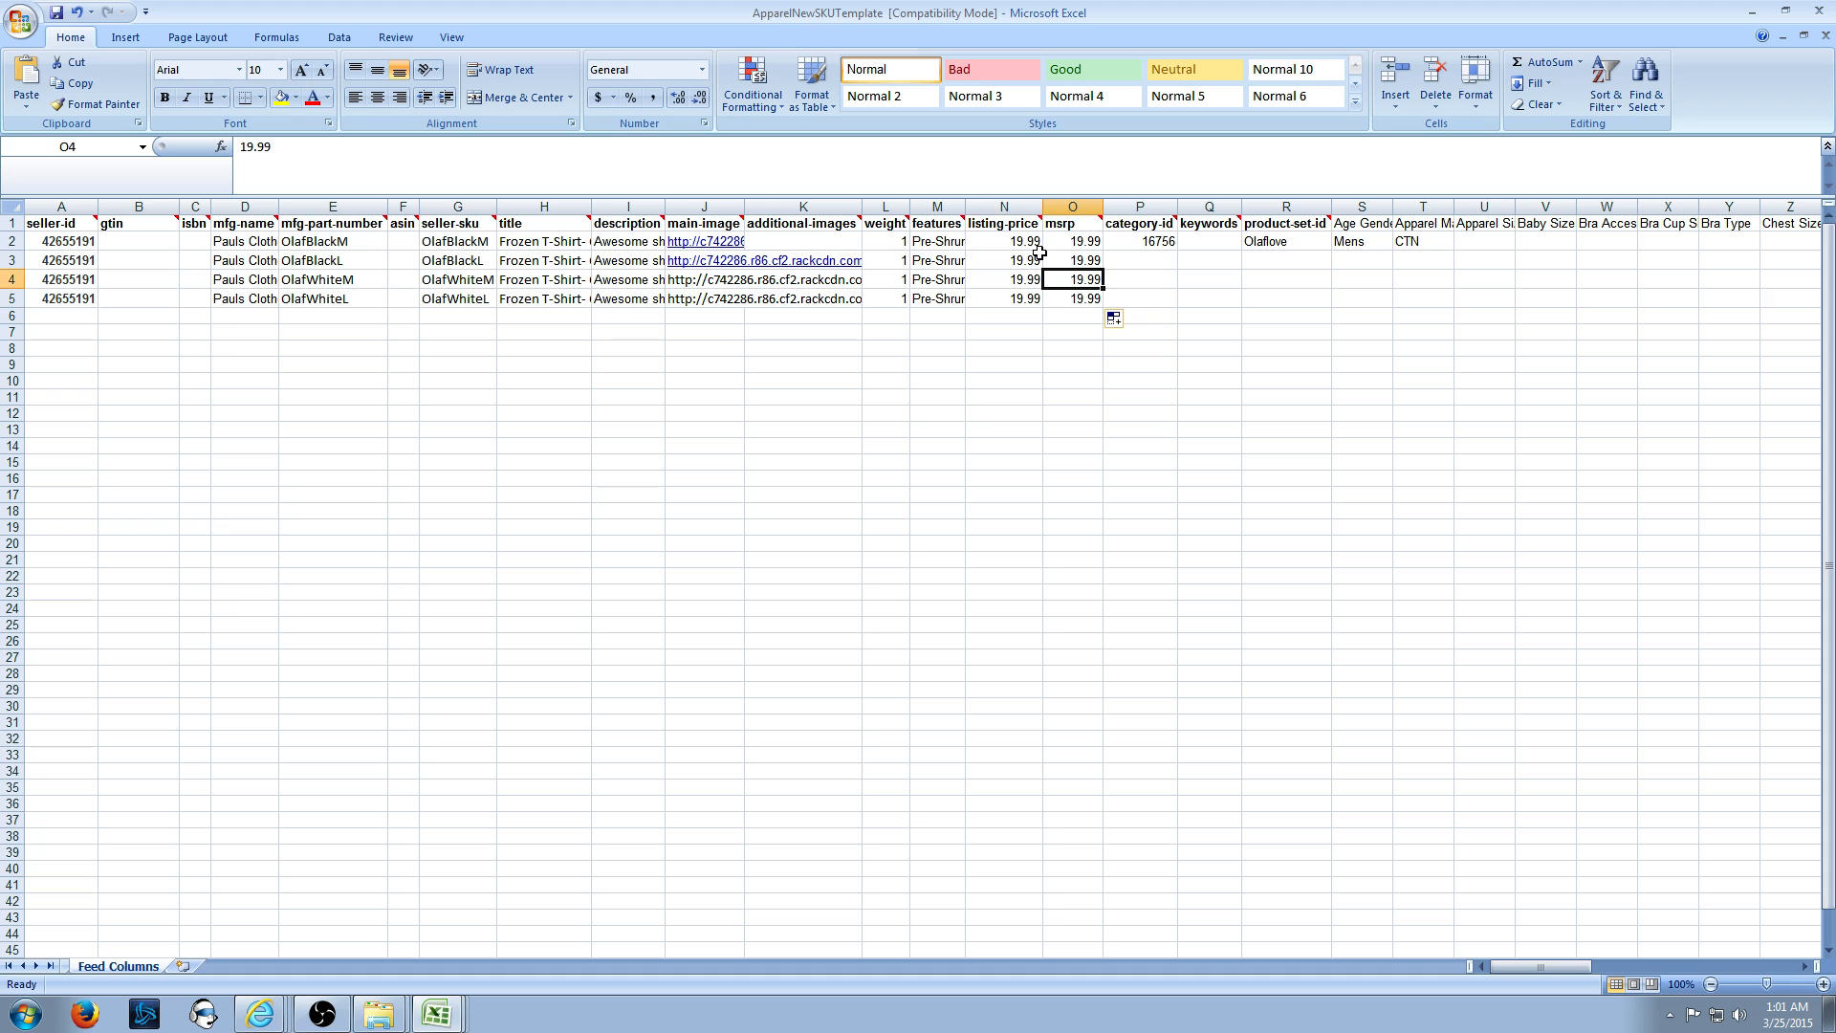
pyautogui.press('Right')
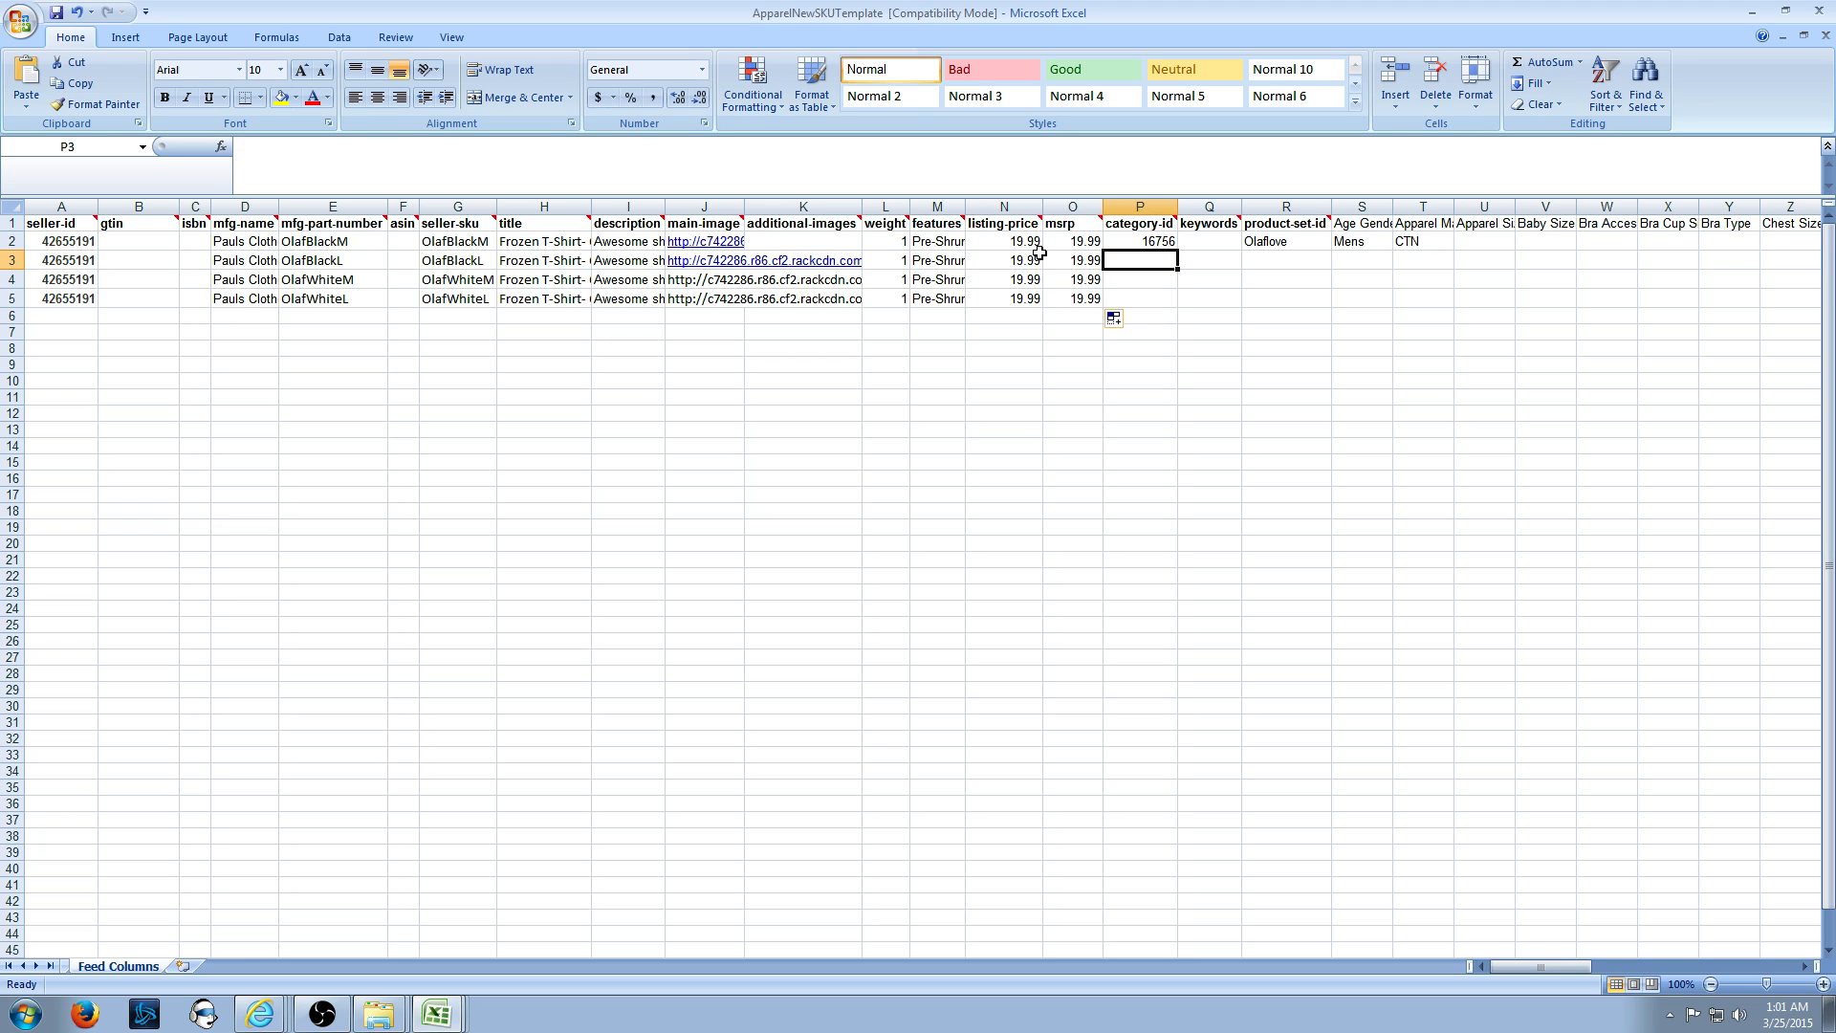
# - Fill category ID 16756 and product-set-id Olaflove down to rows 3–5
pyautogui.click(1144, 241)
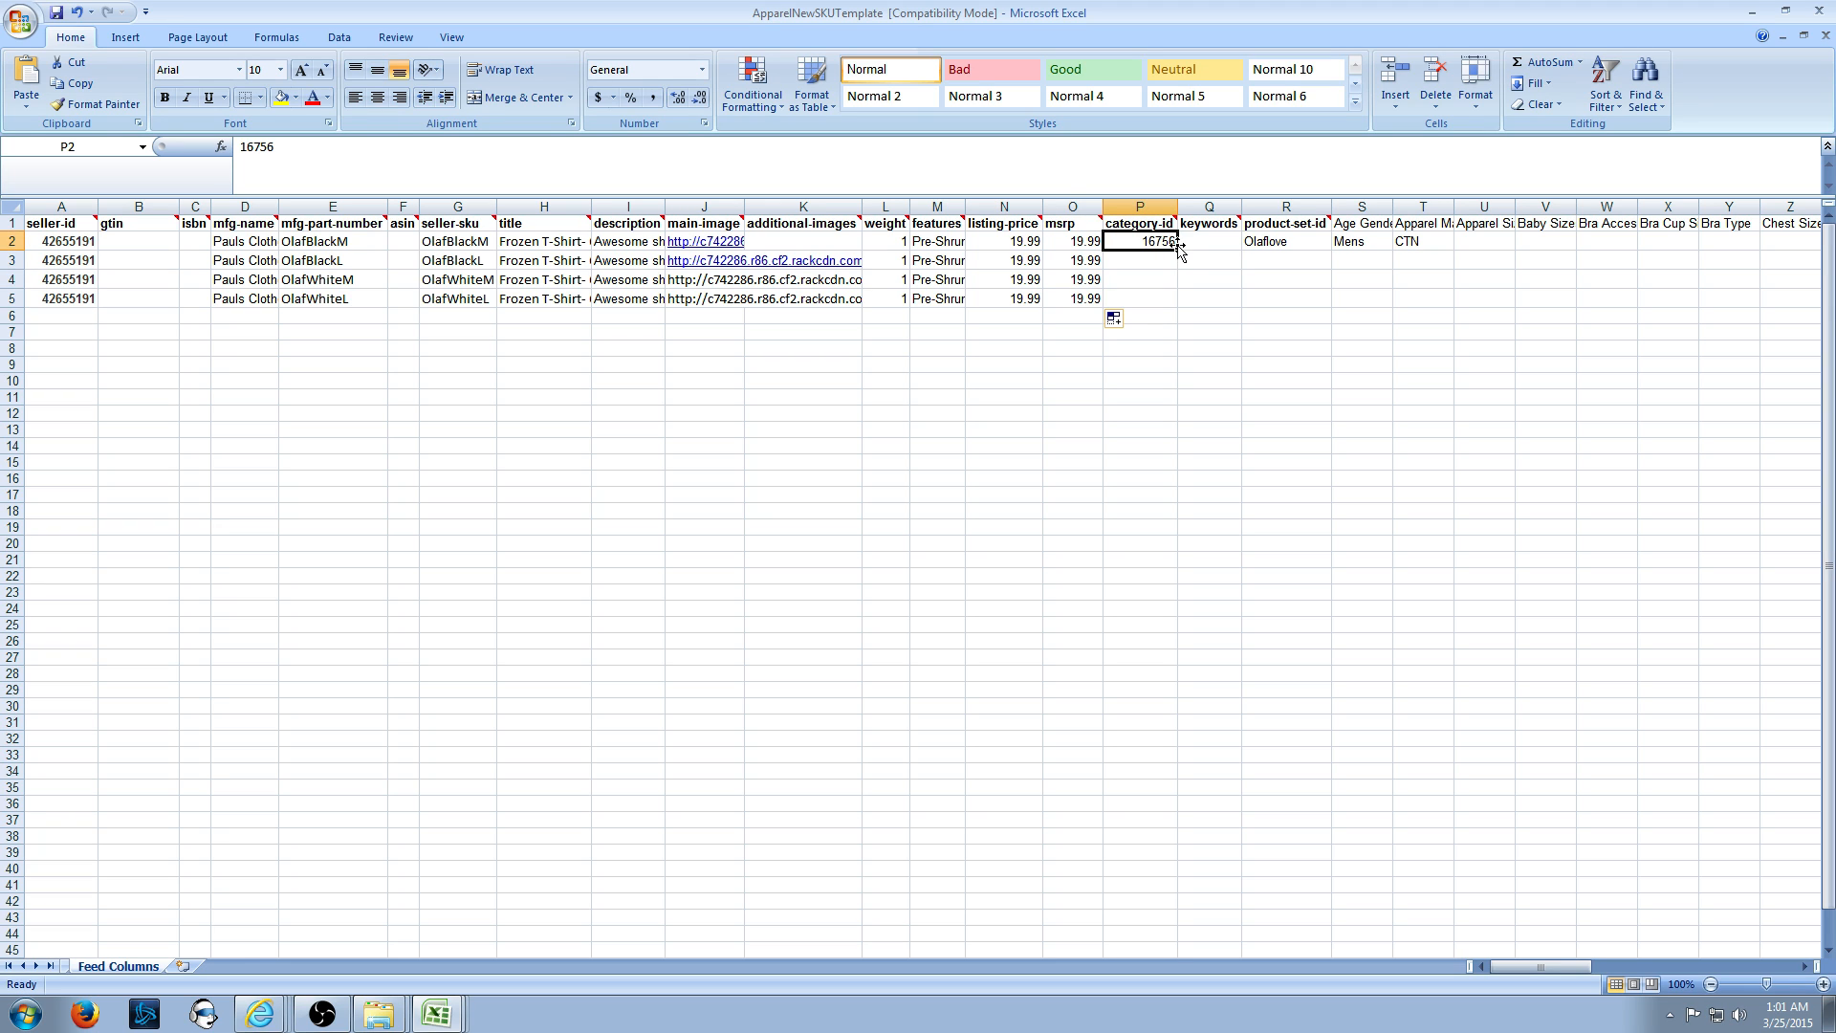
pyautogui.moveTo(1176, 250); pyautogui.dragTo(1178, 304)
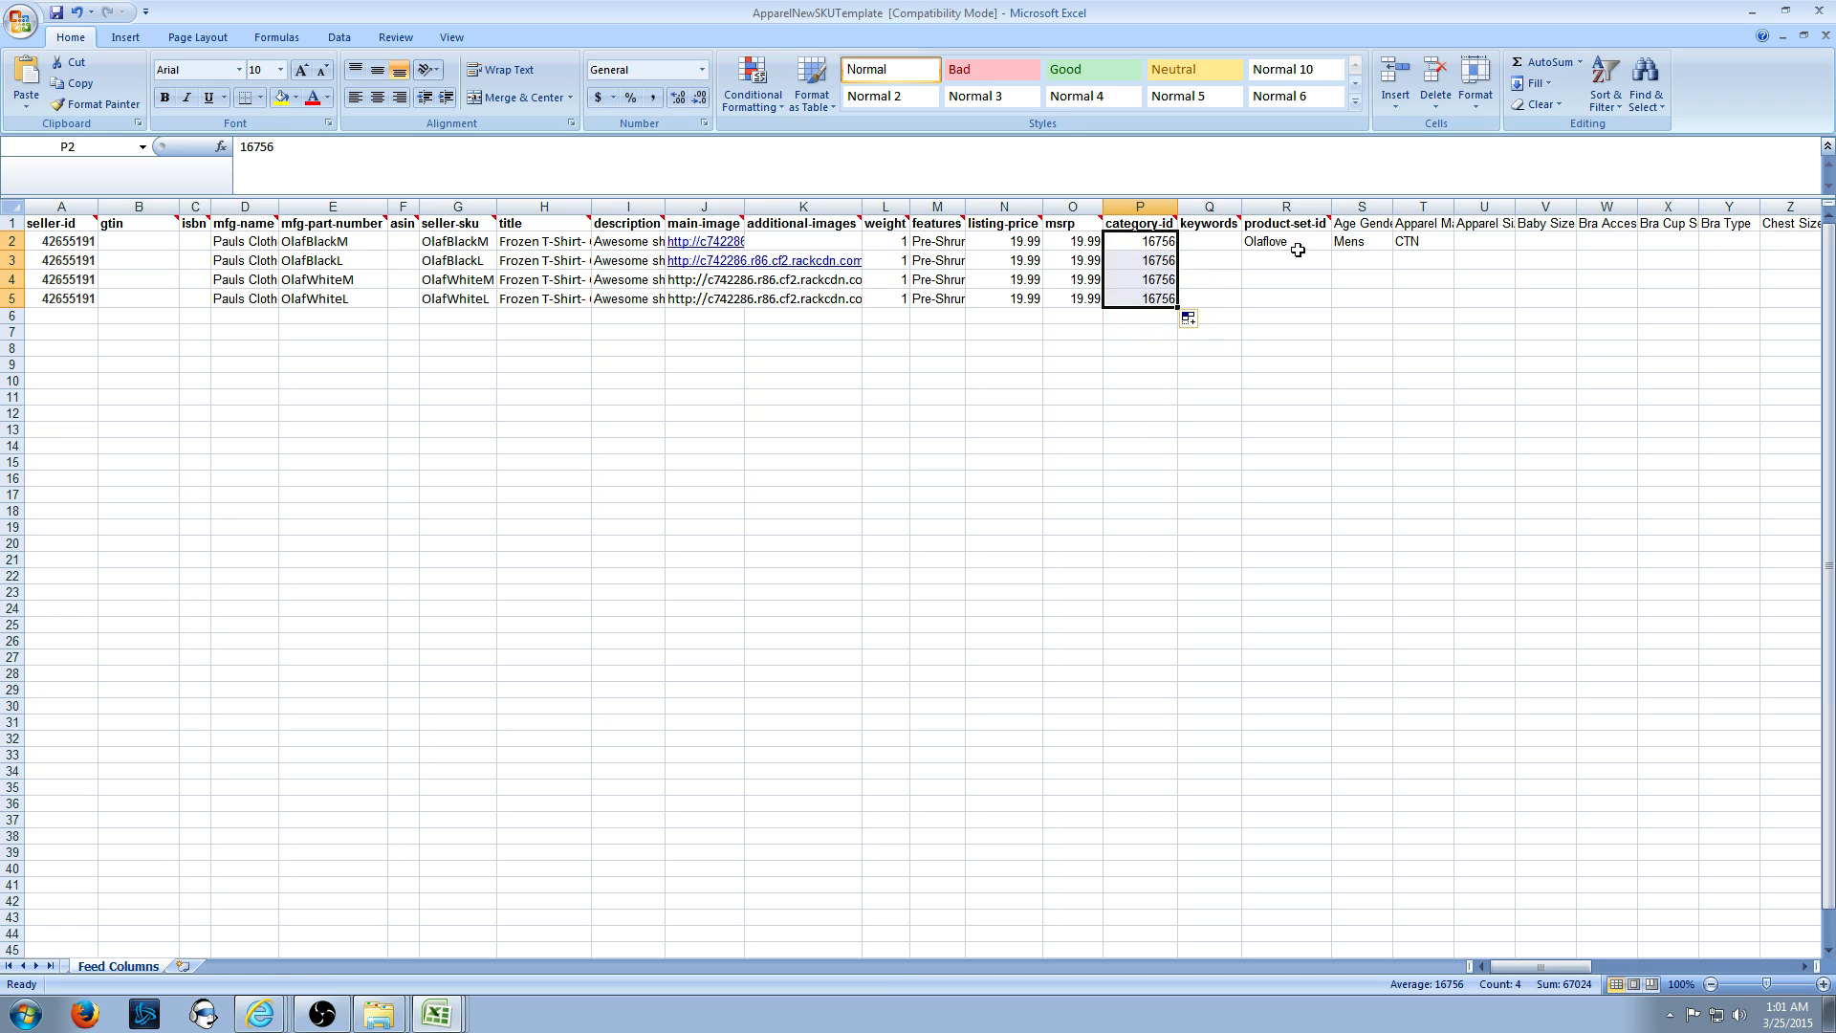
pyautogui.click(1324, 247)
pyautogui.moveTo(1333, 252); pyautogui.dragTo(1318, 304)
# - Correct the R5 product-set-id from Olaflove2 back to Olaflove
pyautogui.click(1284, 302)
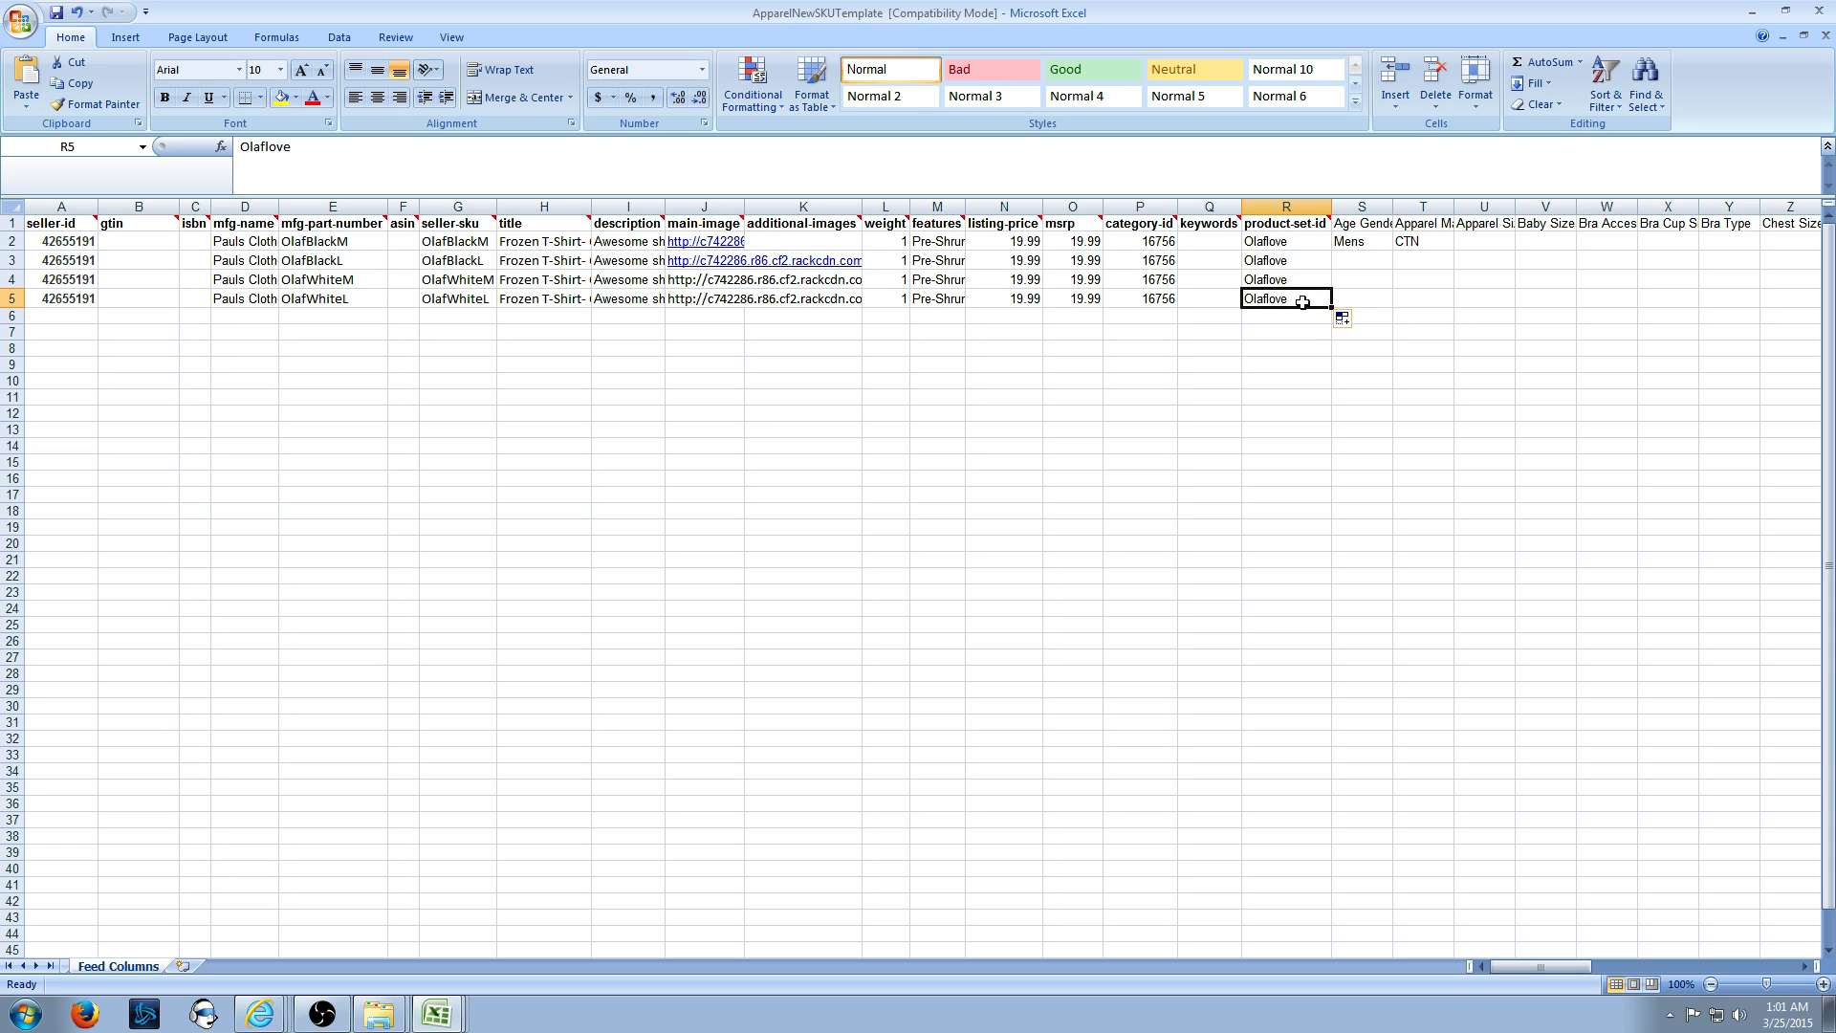
pyautogui.click(408, 164)
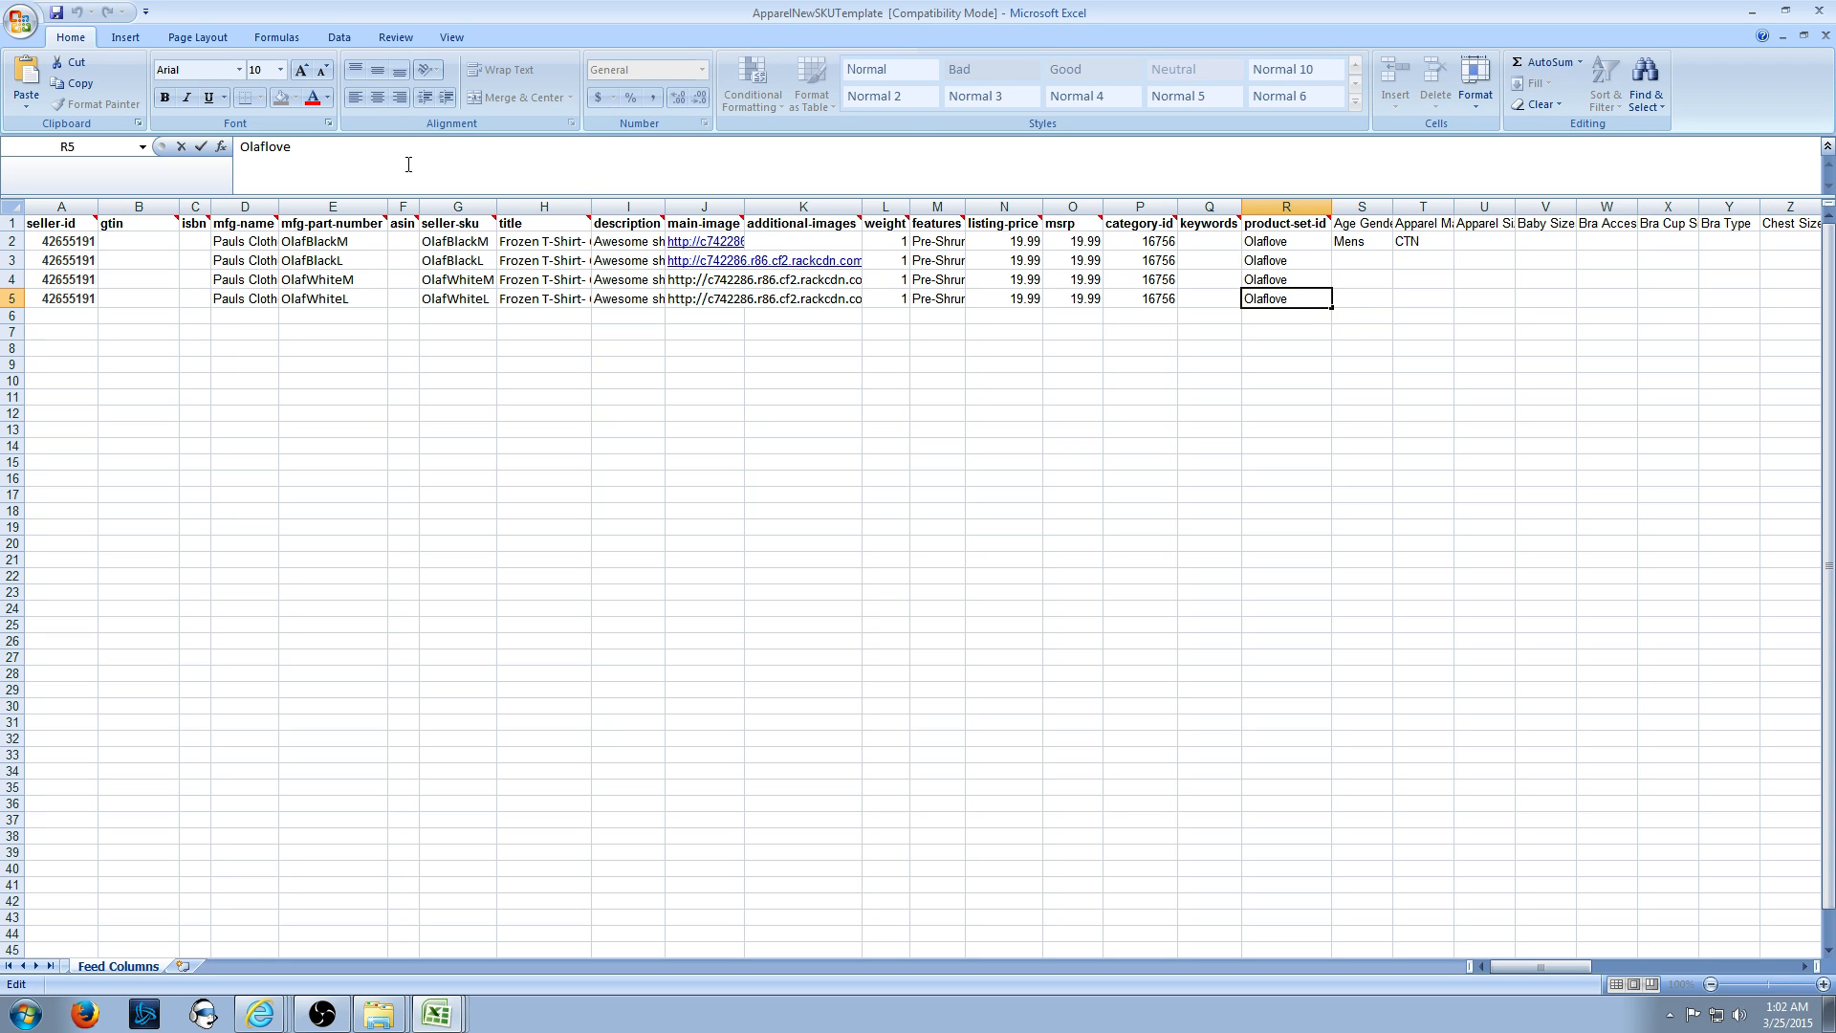
pyautogui.click(1483, 481)
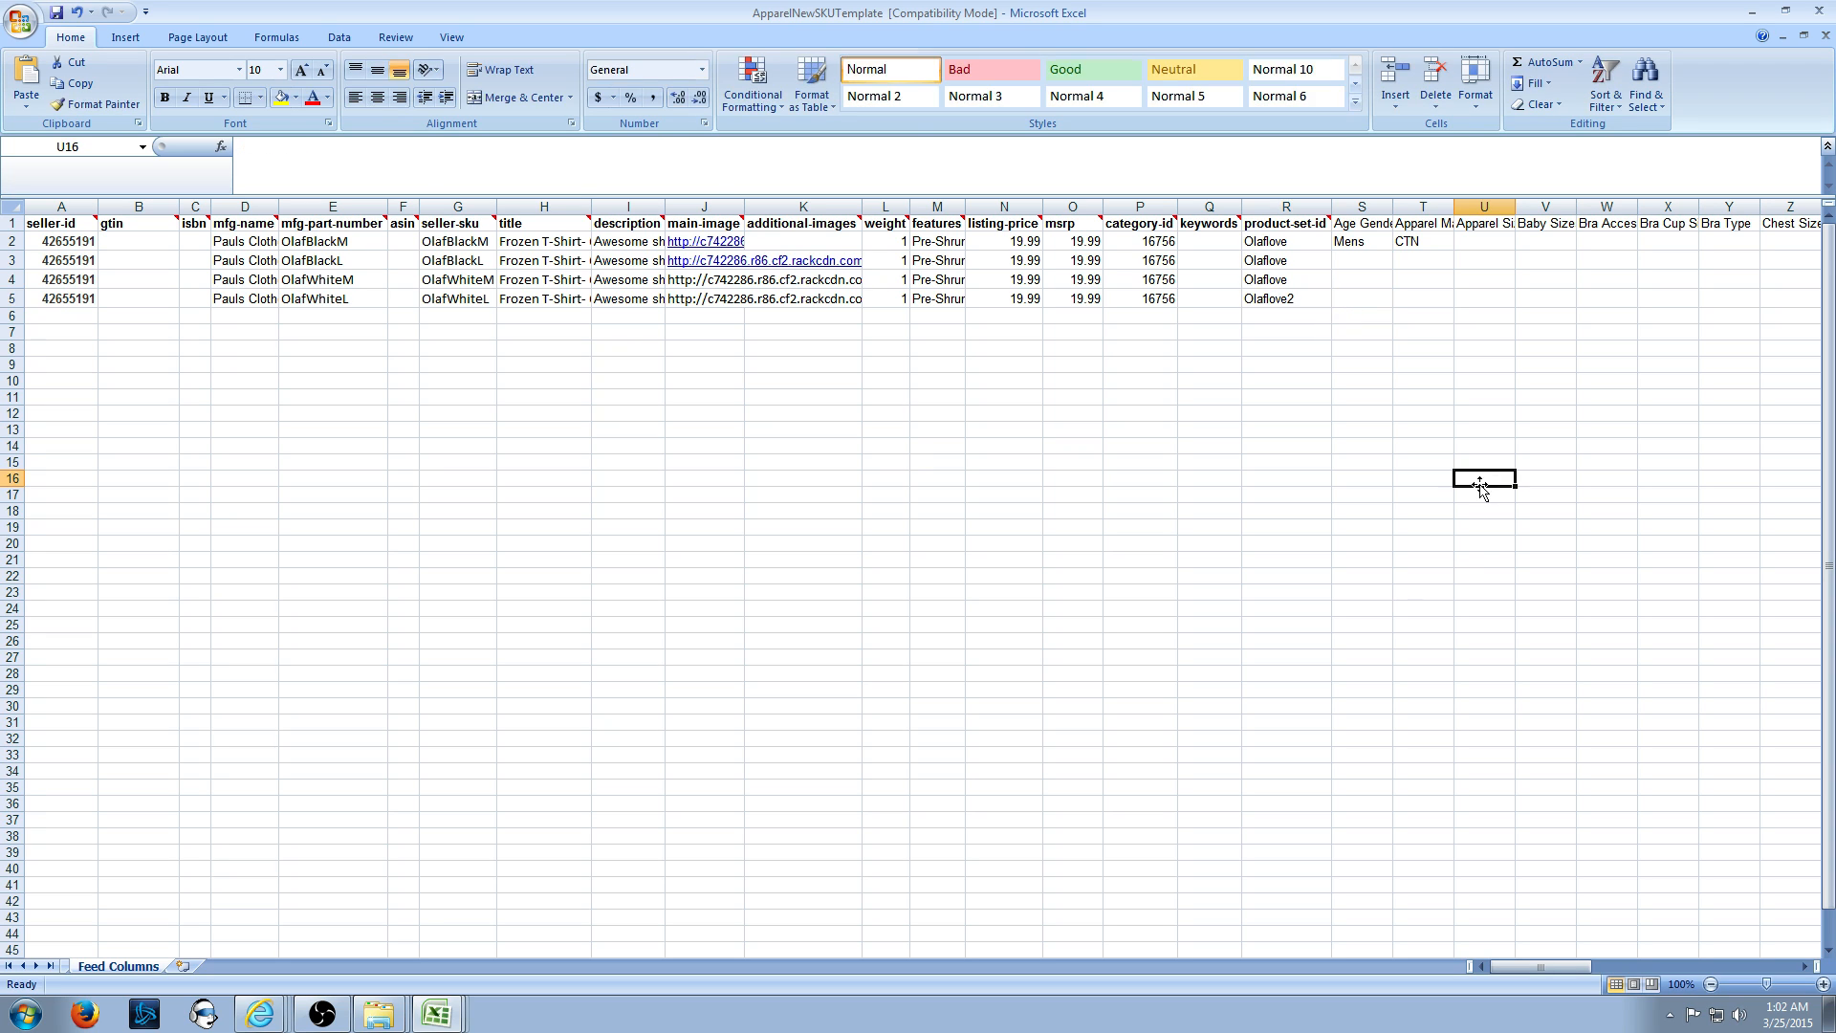
pyautogui.click(1301, 281)
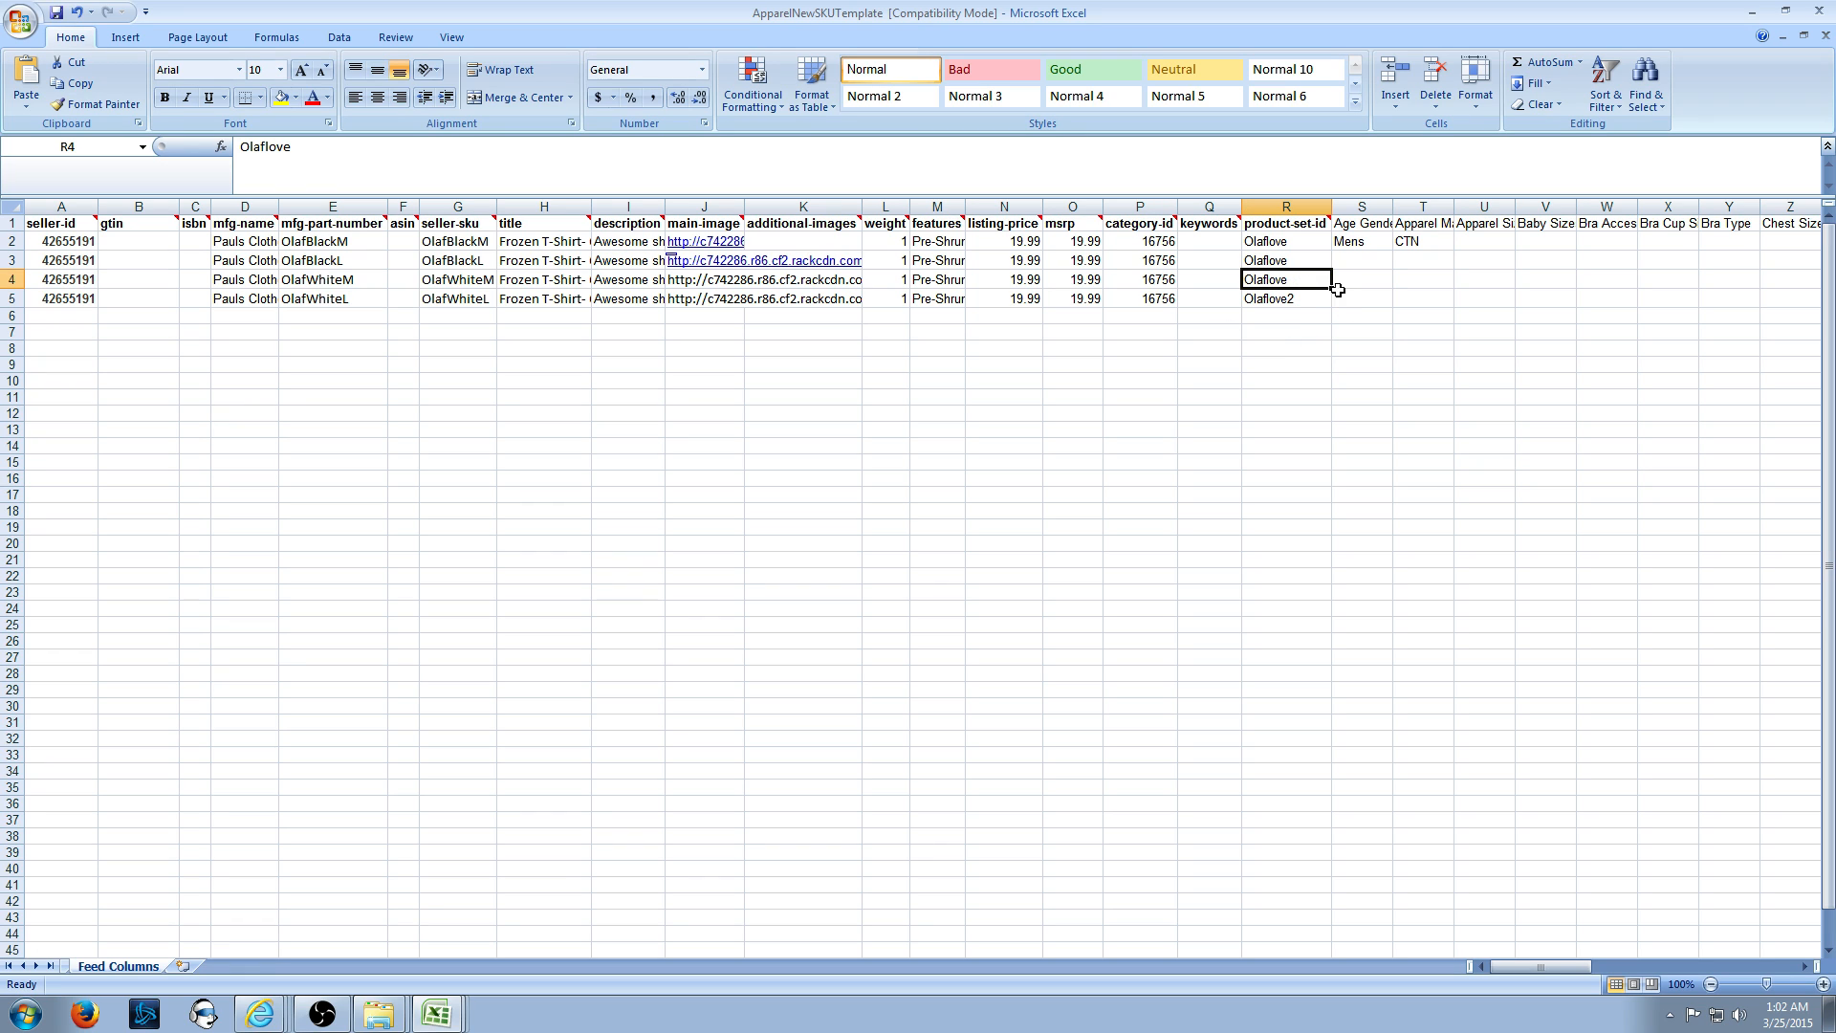
pyautogui.moveTo(1265, 241); pyautogui.dragTo(1266, 283)
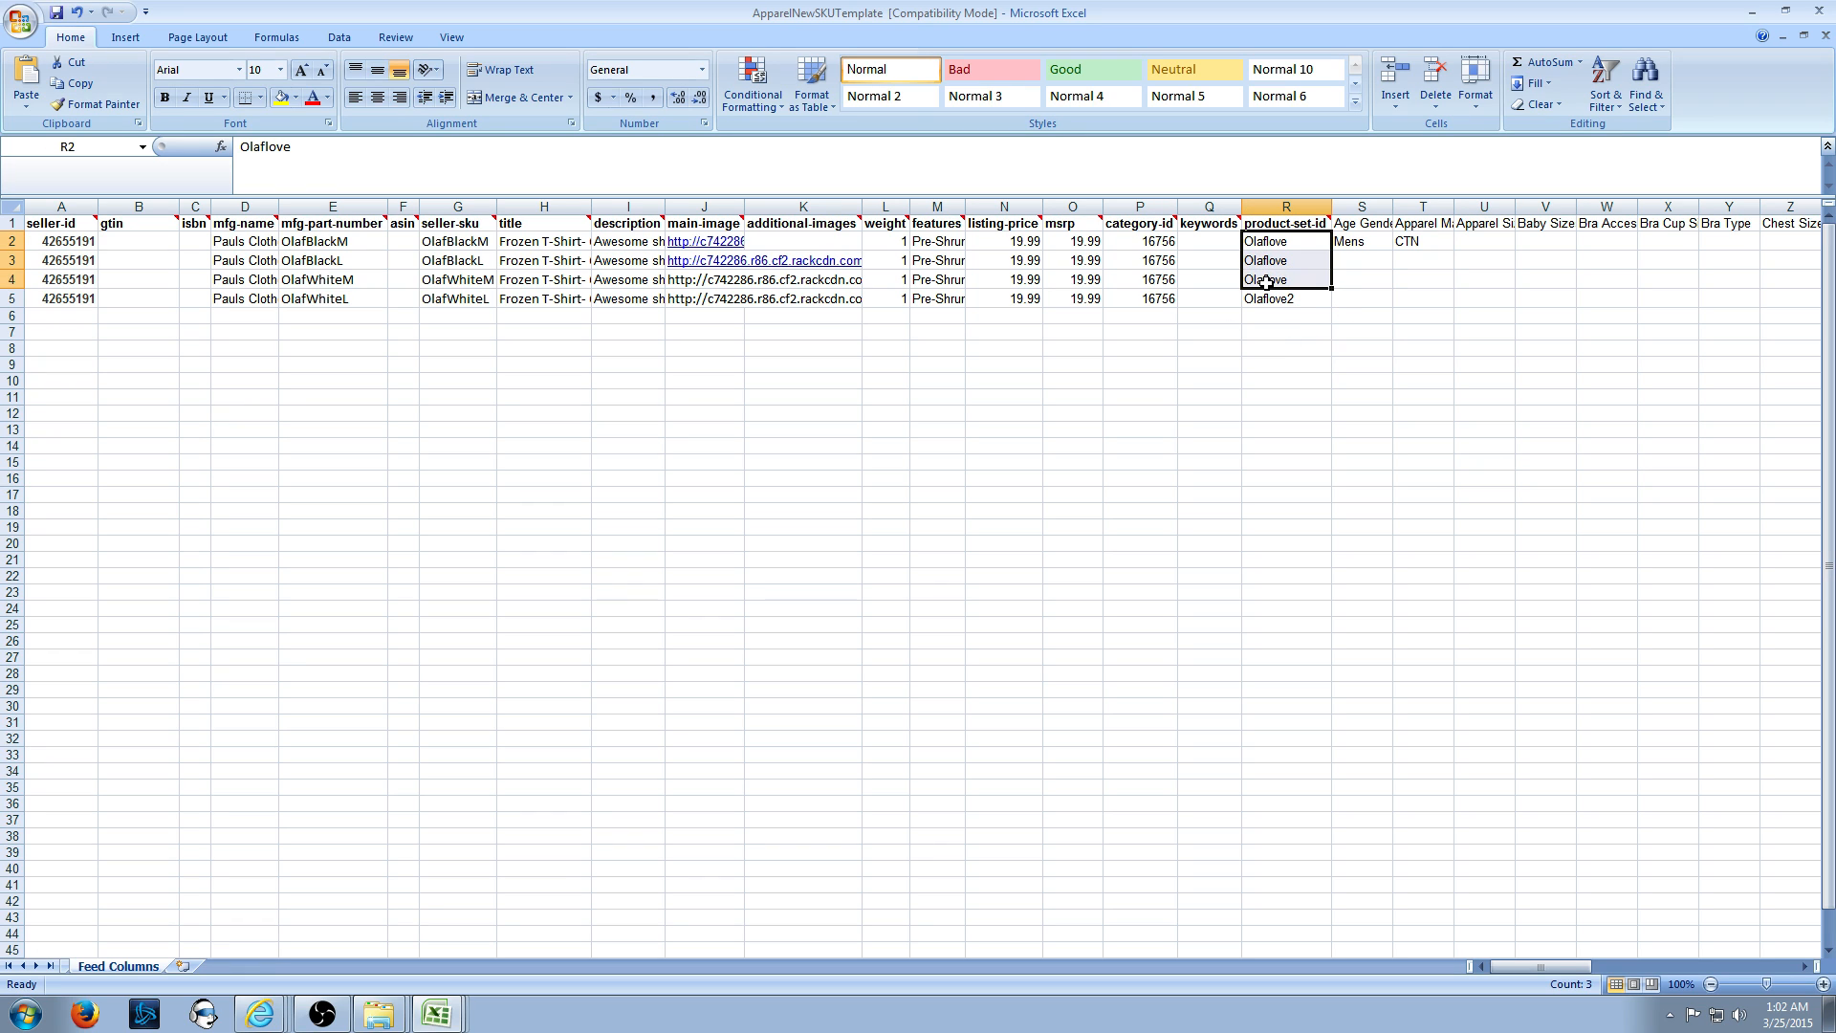
pyautogui.click(1293, 300)
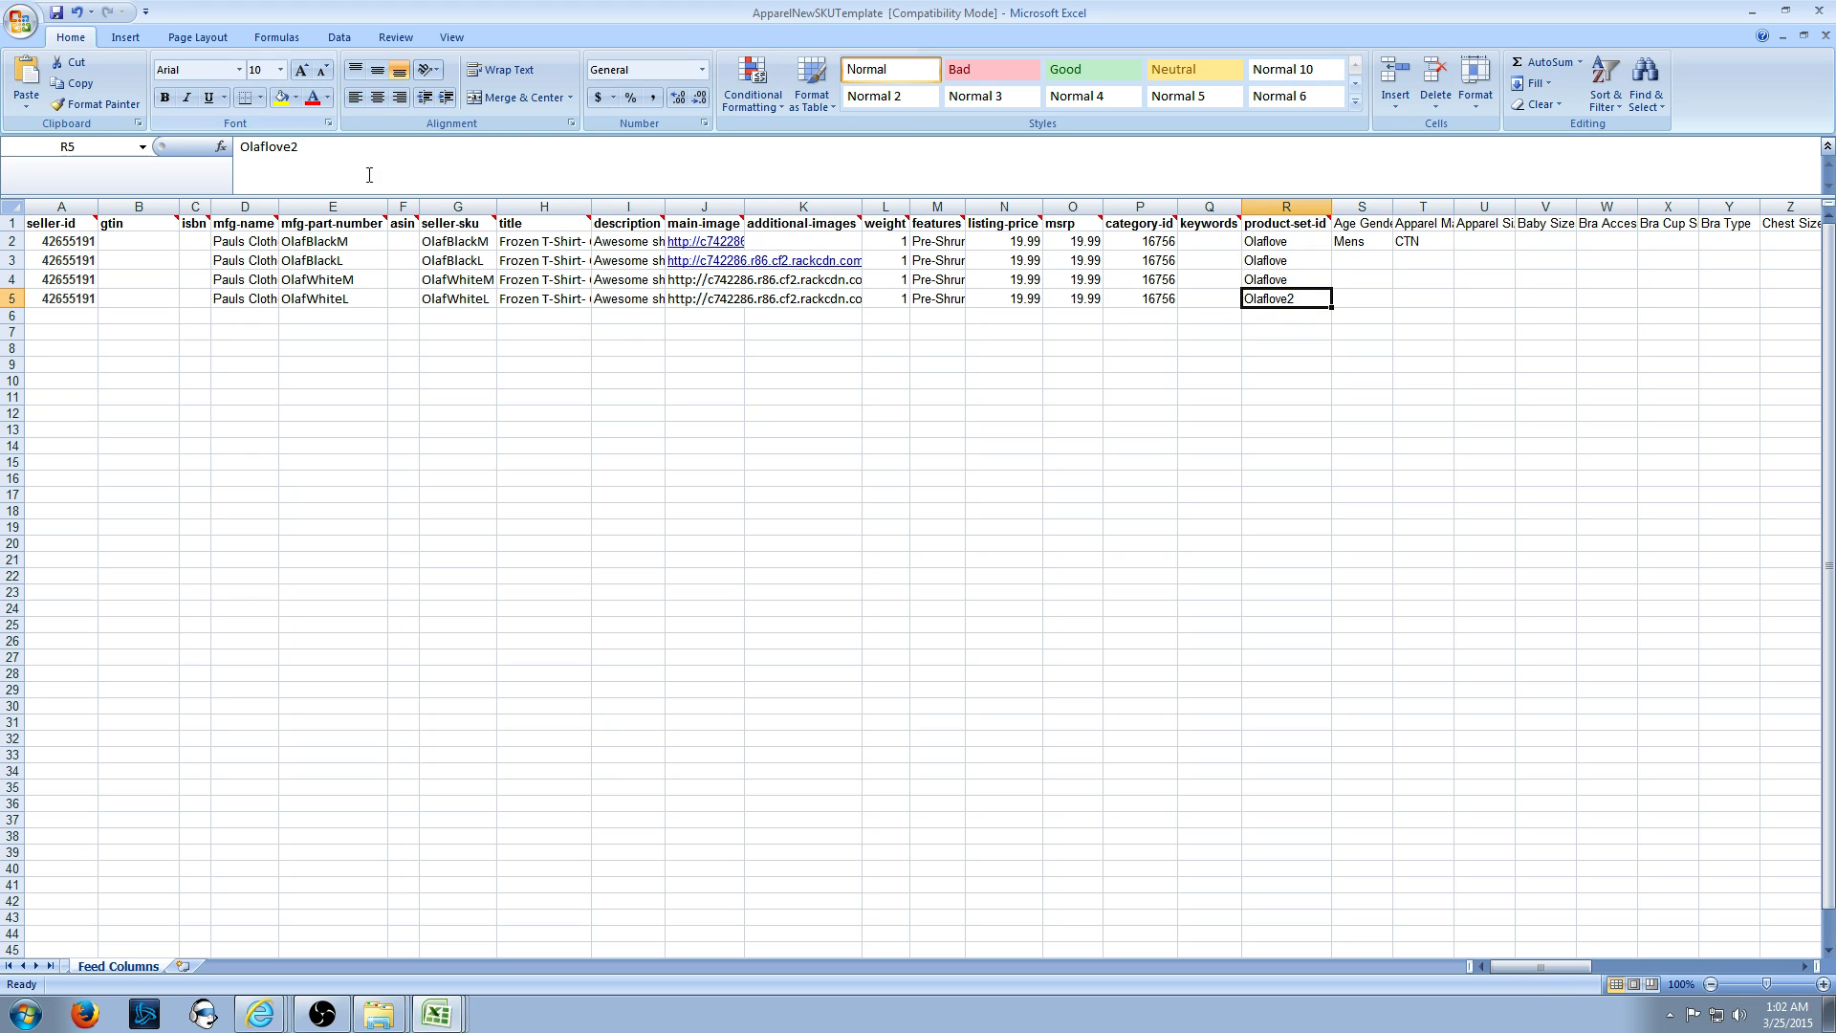
pyautogui.click(399, 157)
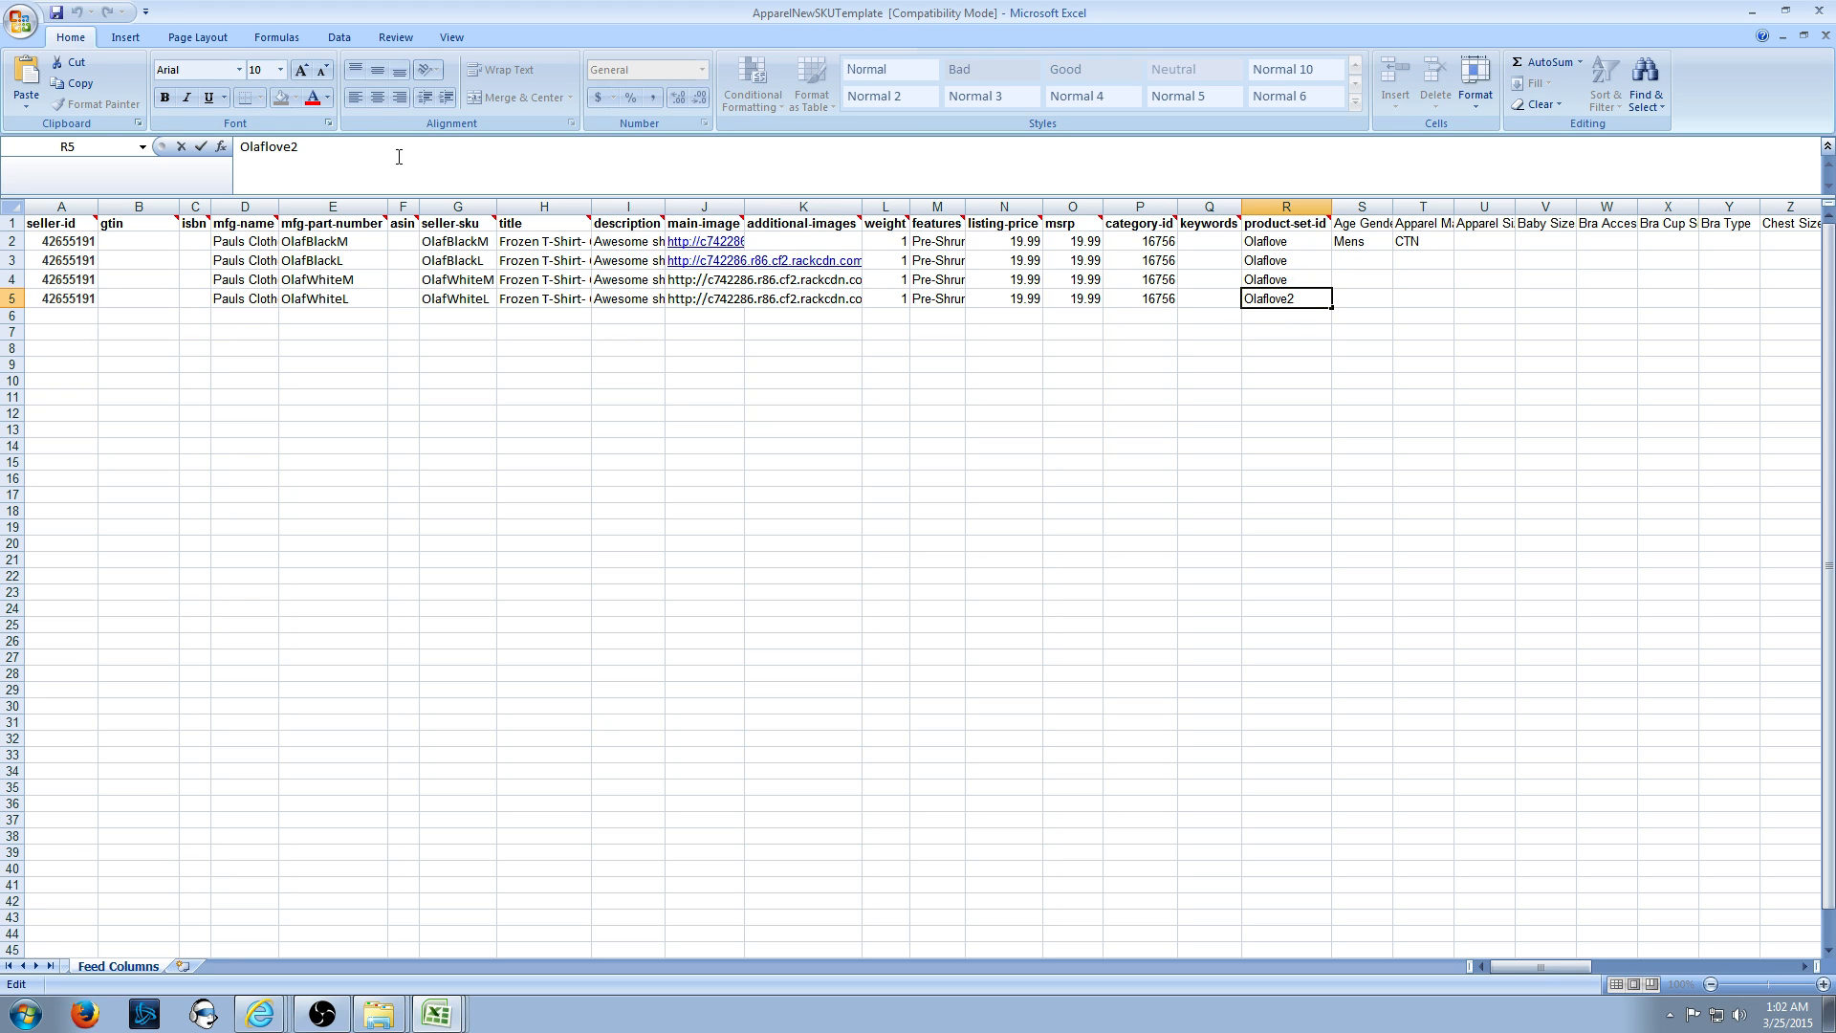
pyautogui.press('BackSpace')
pyautogui.click(1210, 461)
pyautogui.click(1372, 242)
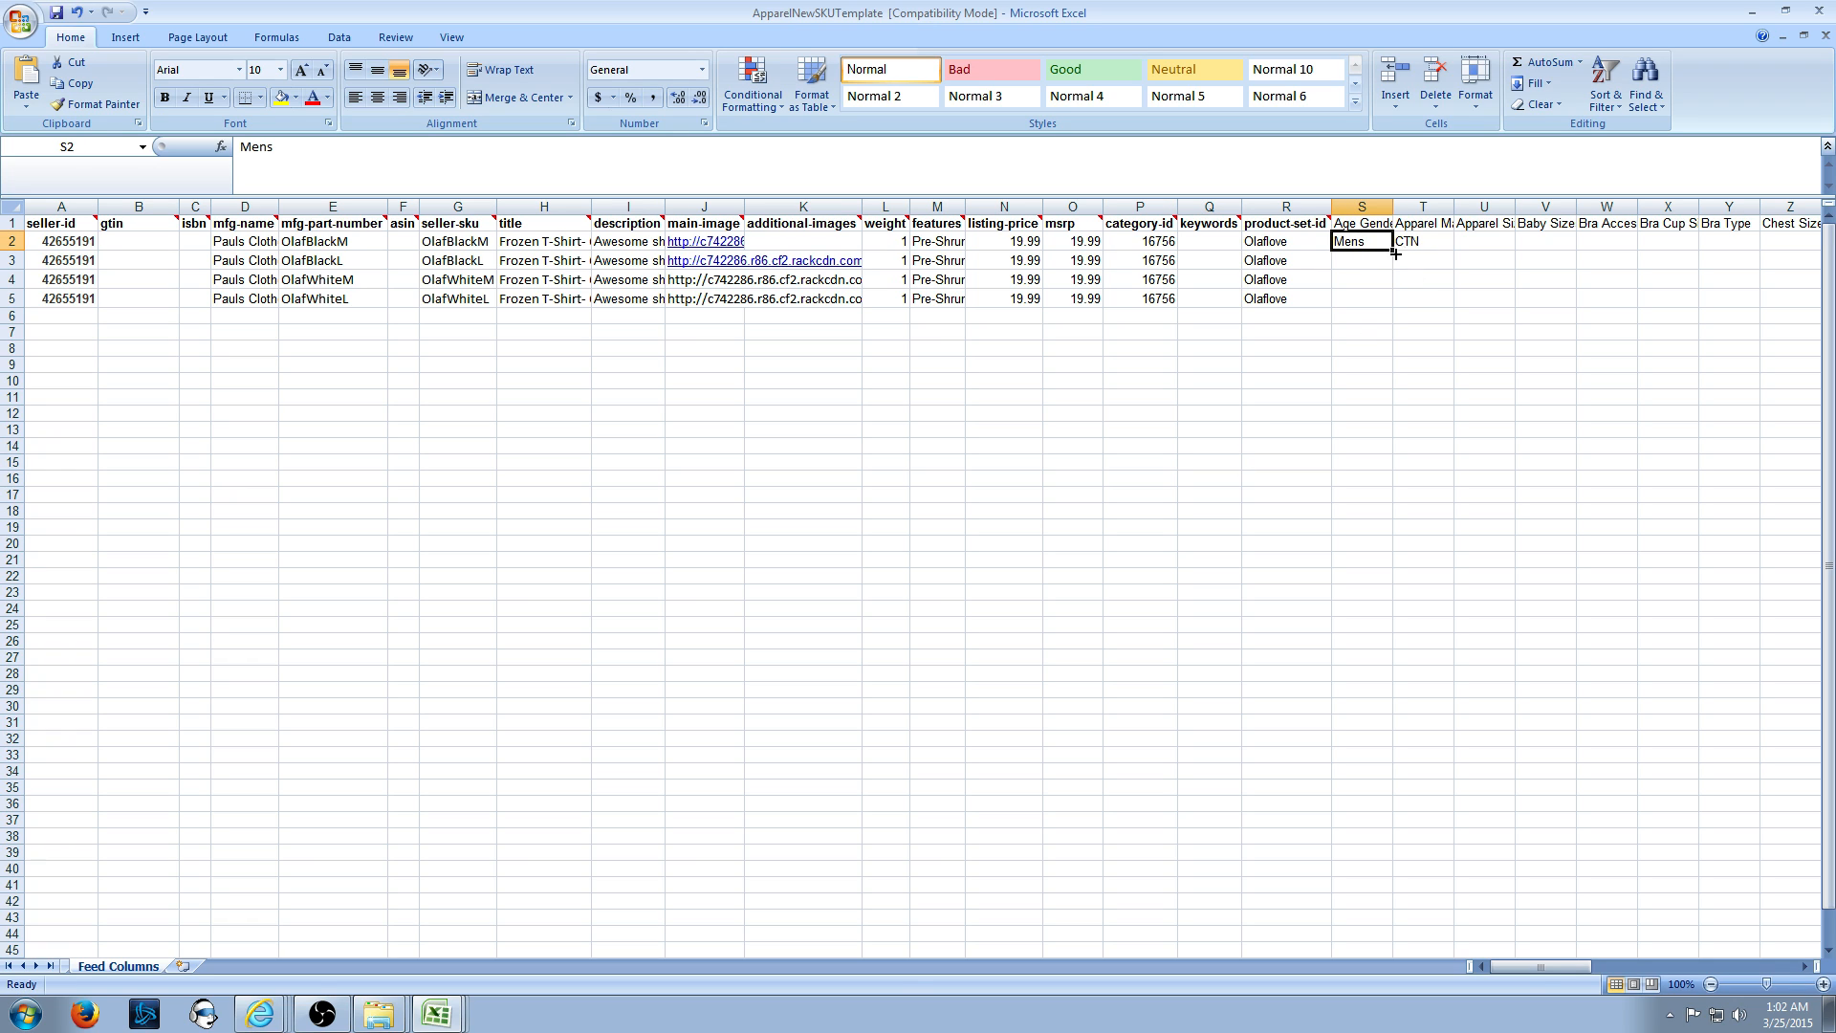
pyautogui.moveTo(1394, 251); pyautogui.dragTo(1395, 304)
pyautogui.click(1423, 241)
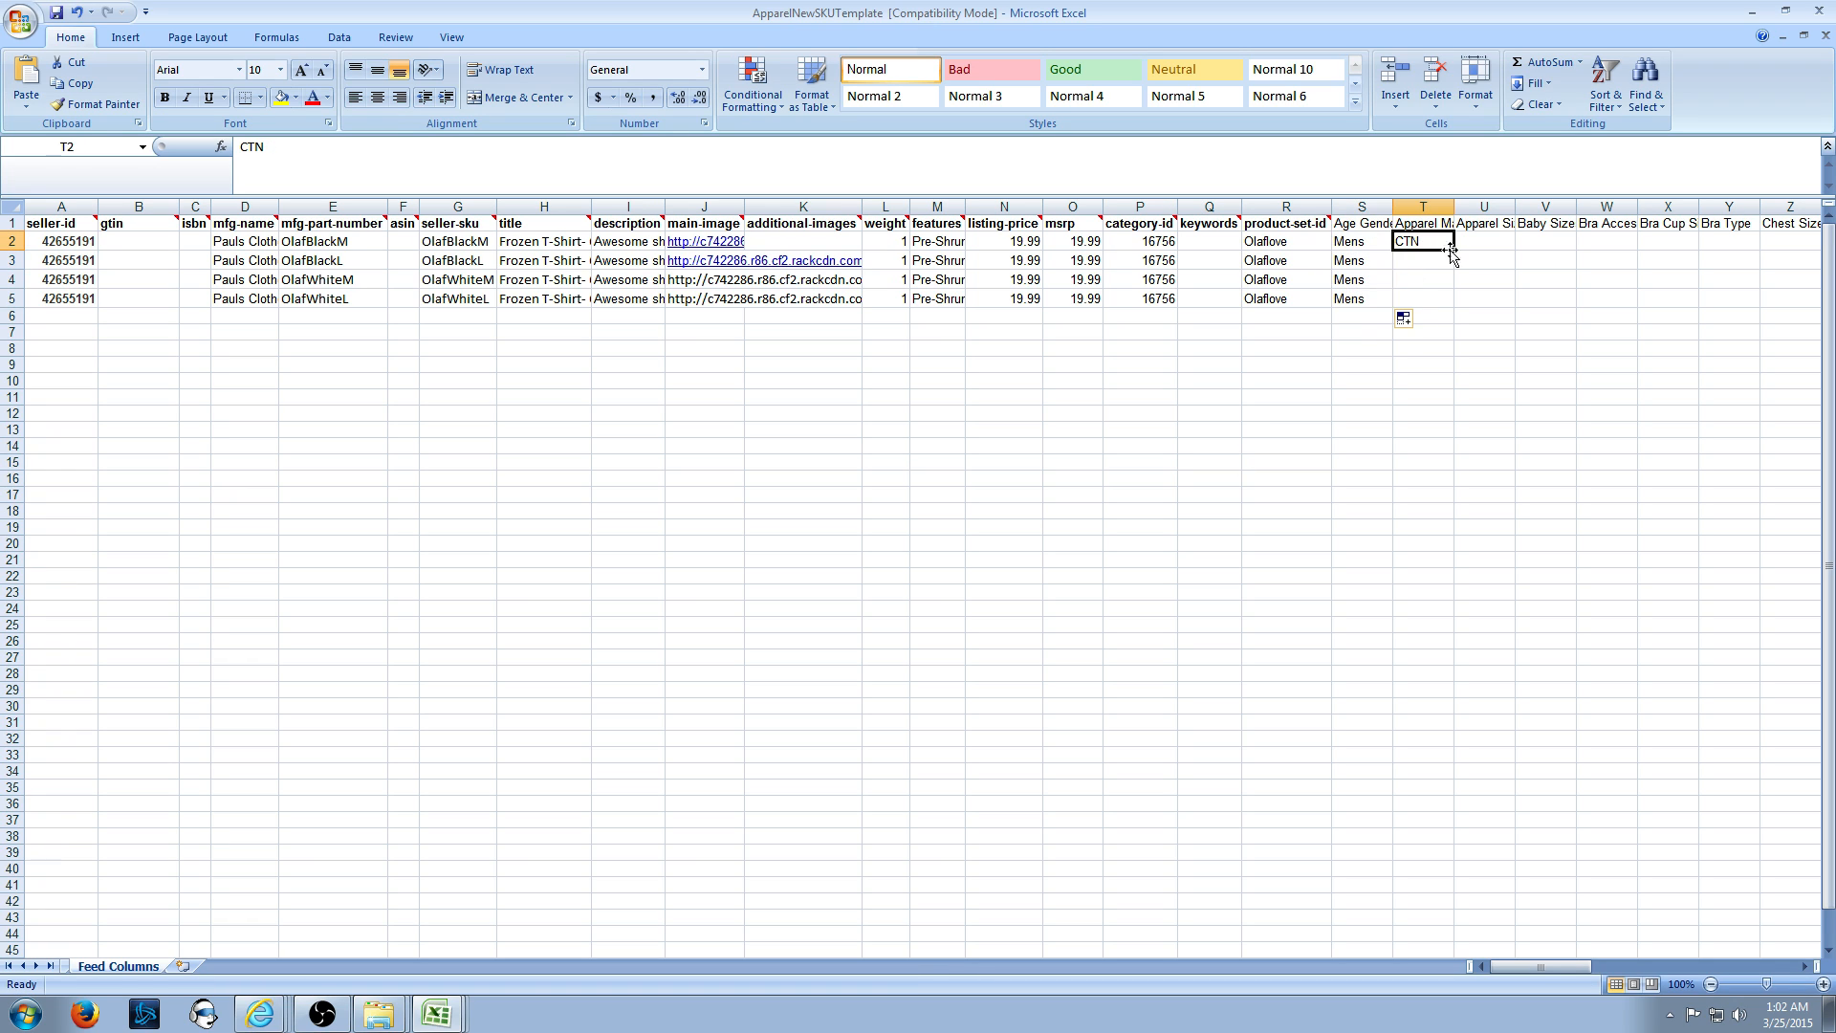
pyautogui.moveTo(1453, 251); pyautogui.dragTo(1451, 304)
pyautogui.click(1423, 207)
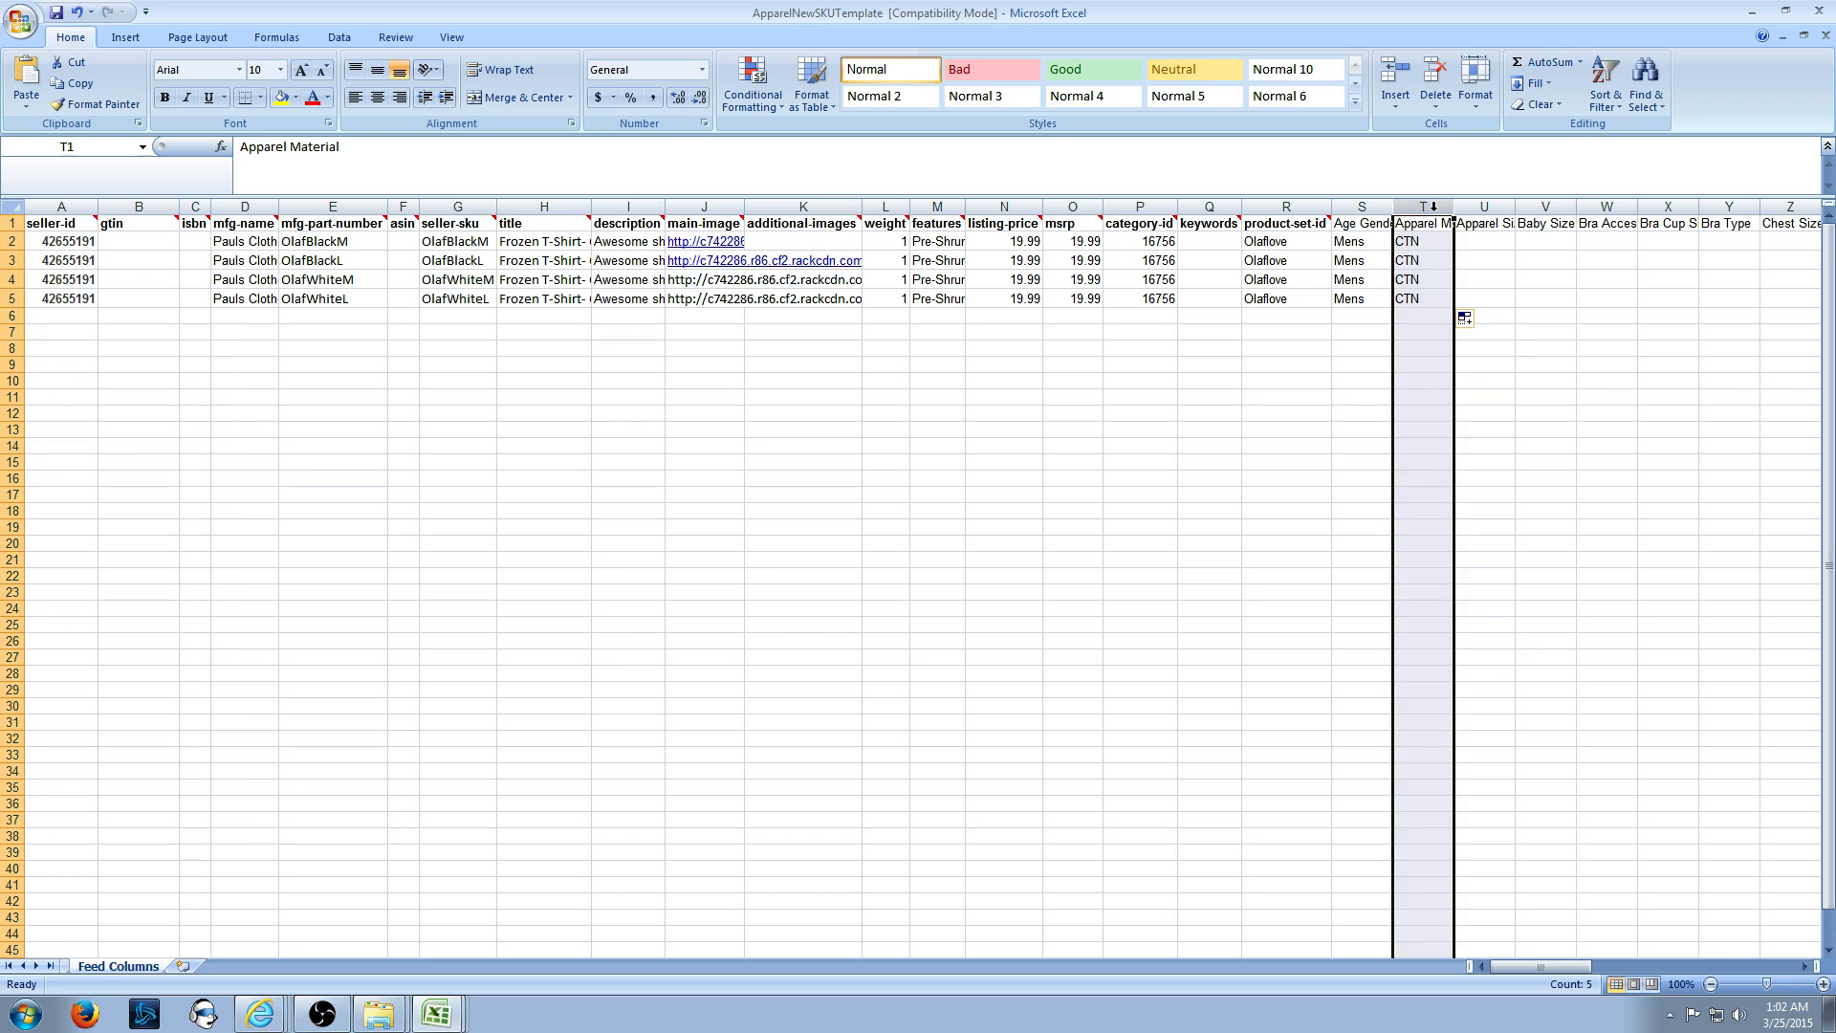
pyautogui.click(1423, 224)
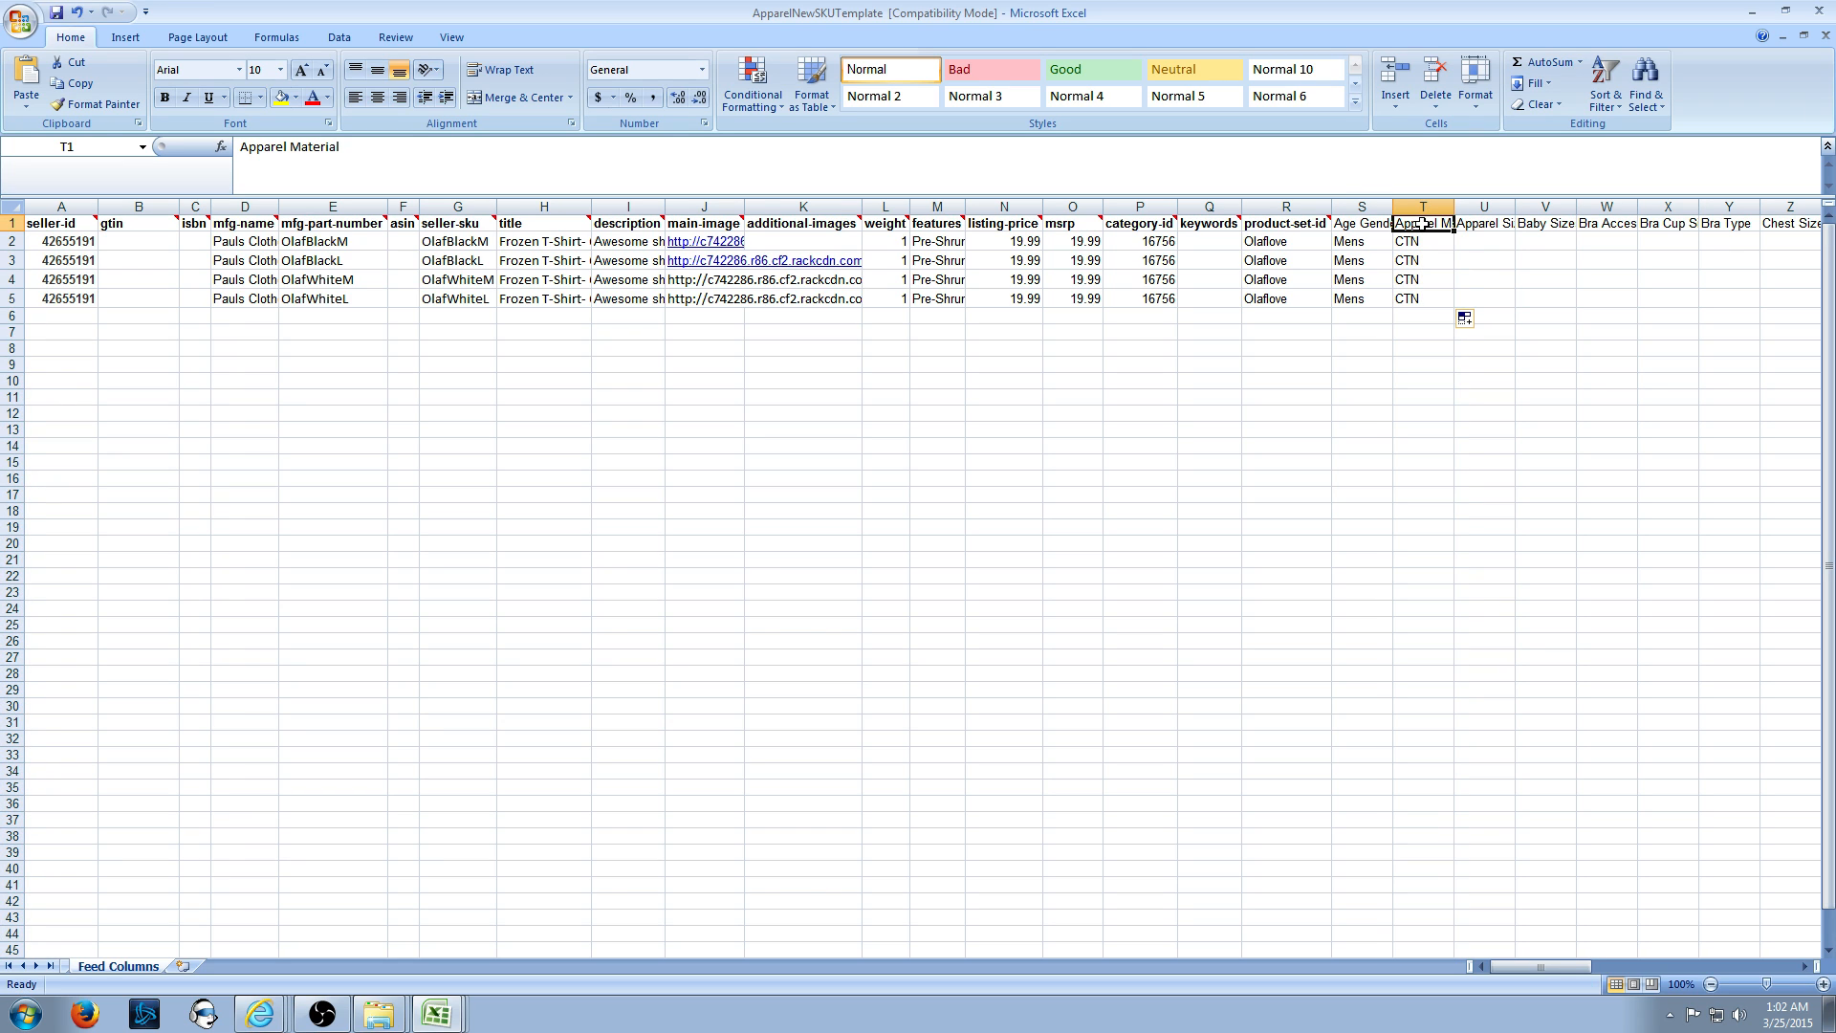
pyautogui.press('Down')
pyautogui.press('Down')
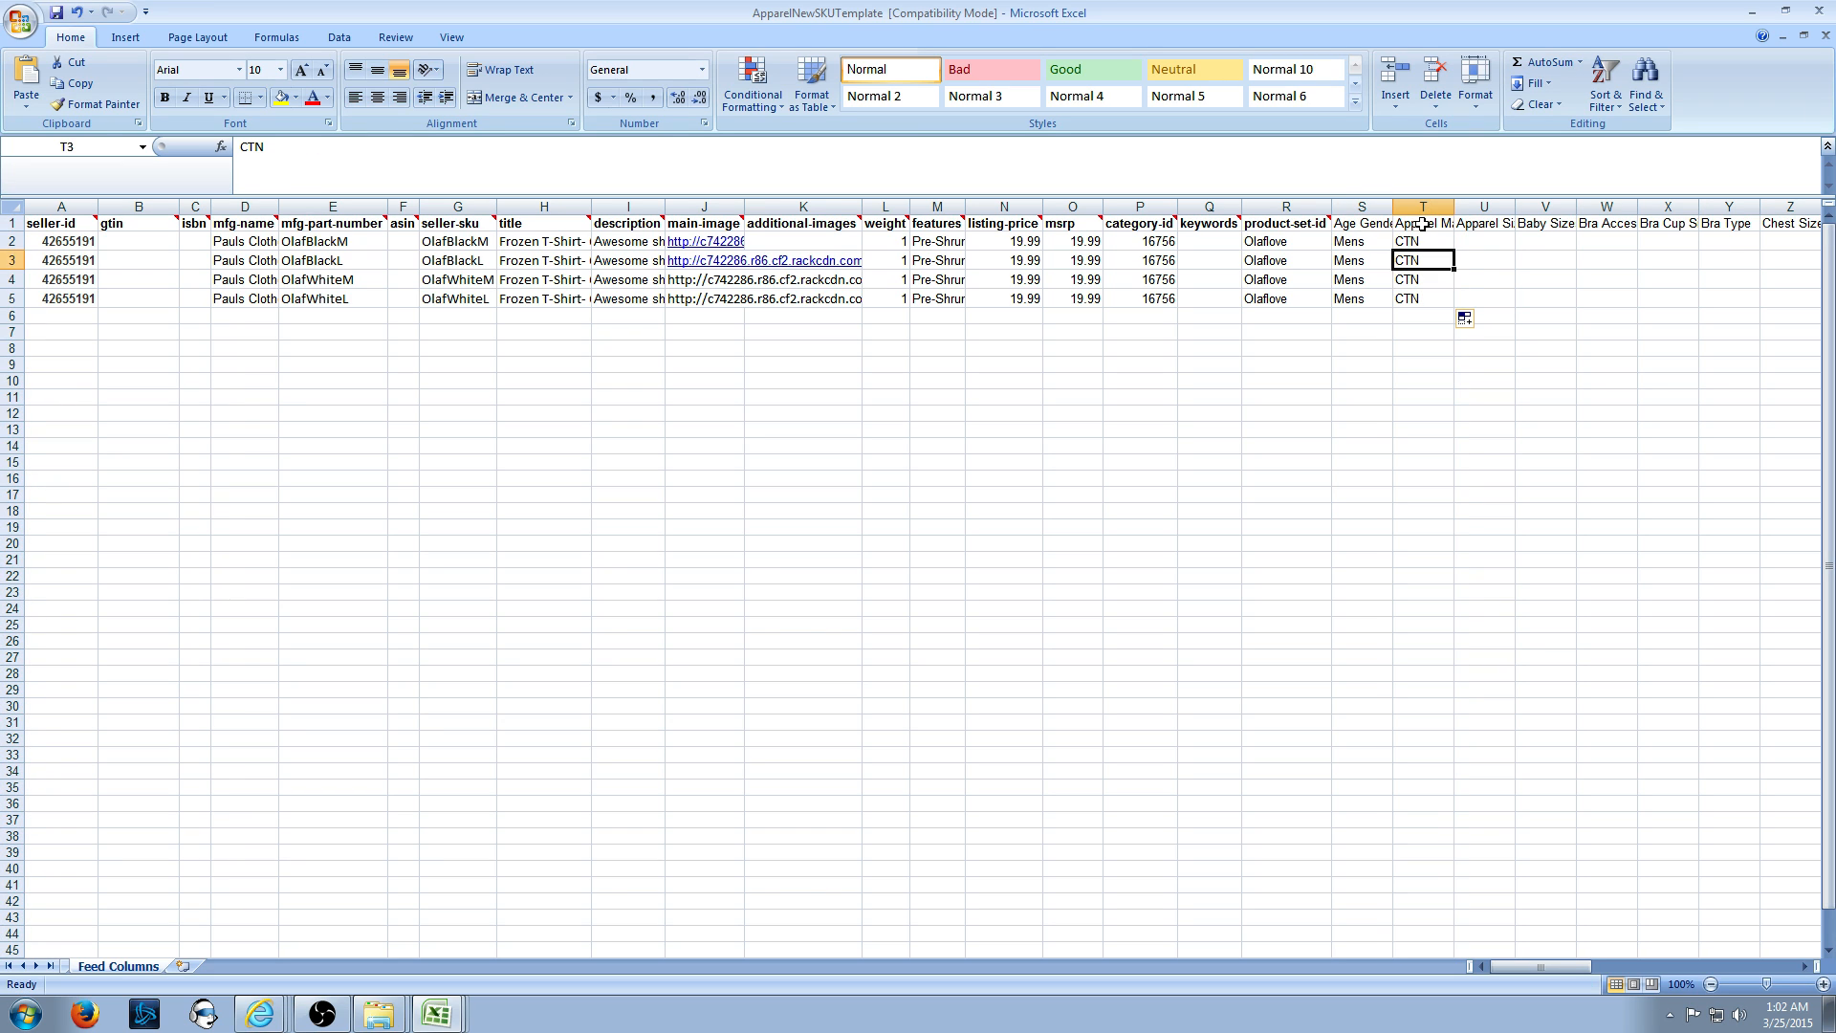
pyautogui.press('Up')
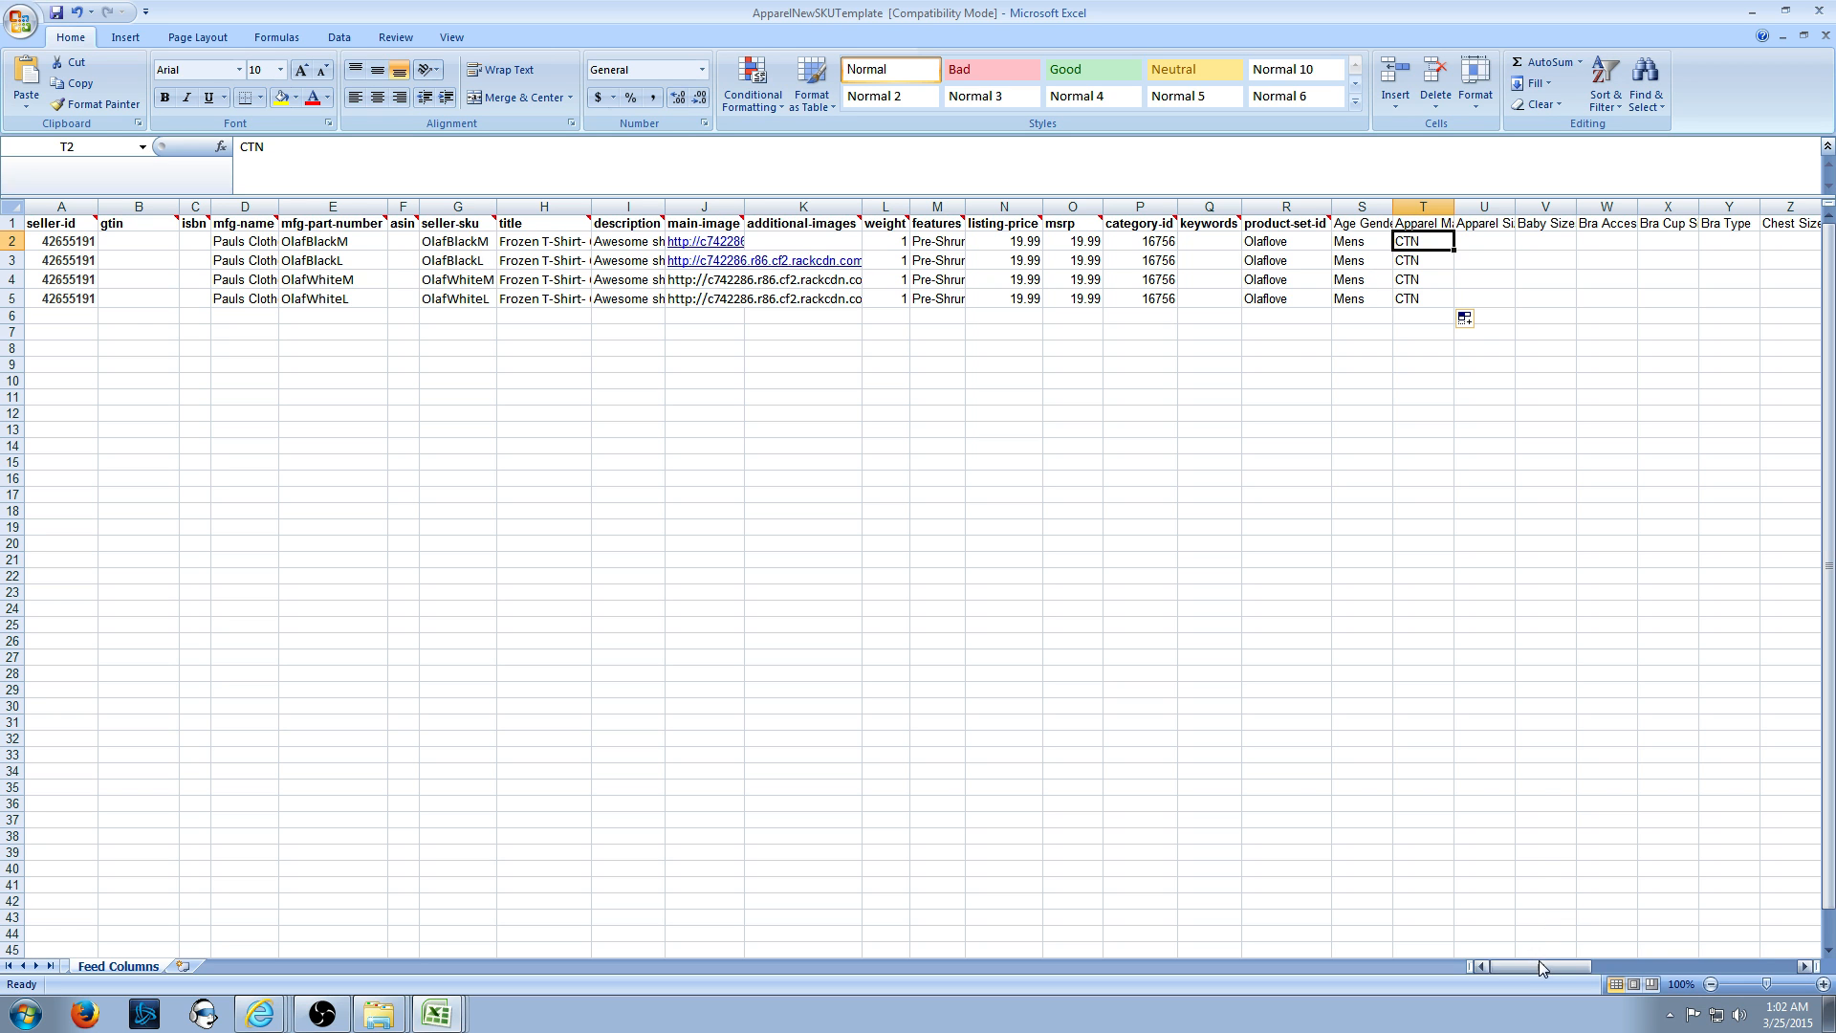
pyautogui.moveTo(1542, 968); pyautogui.dragTo(1577, 972)
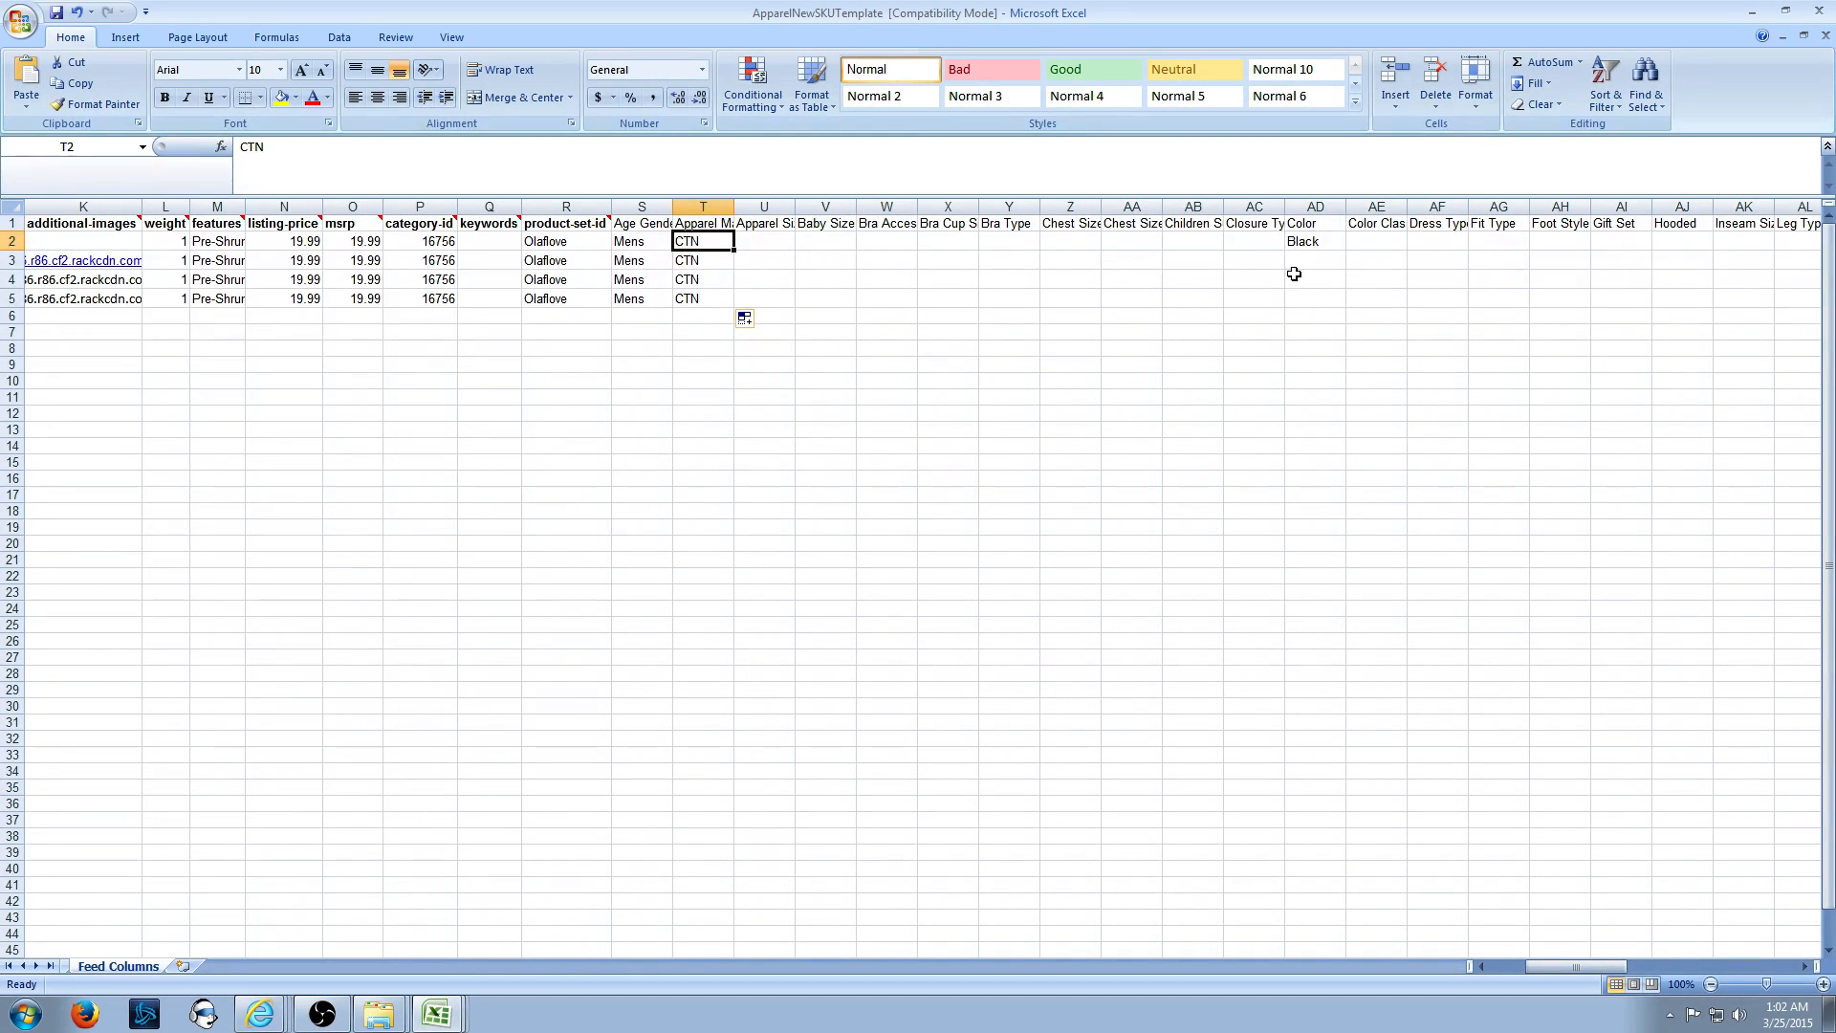
# - Enter Black in AD3 and White in AD4 and AD5, accepting AutoComplete suggestions
pyautogui.click(1313, 241)
pyautogui.click(1321, 261)
pyautogui.write('Black')
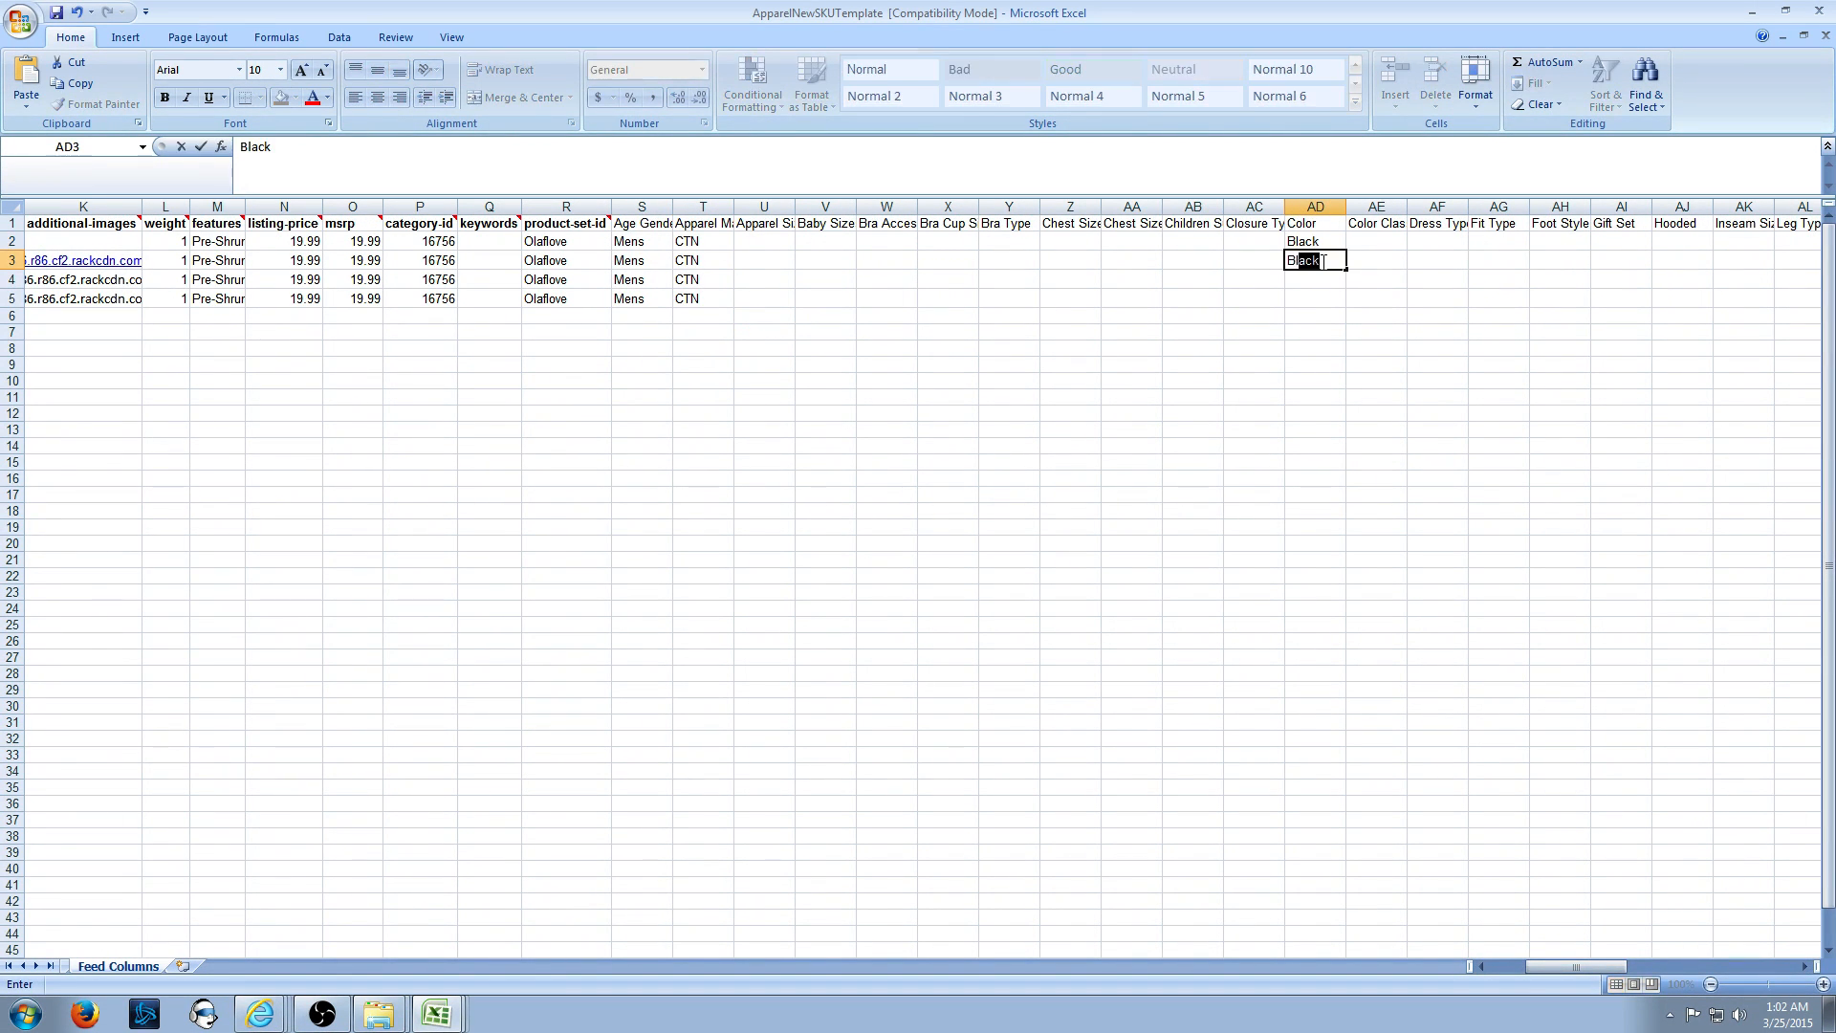
pyautogui.press('Return')
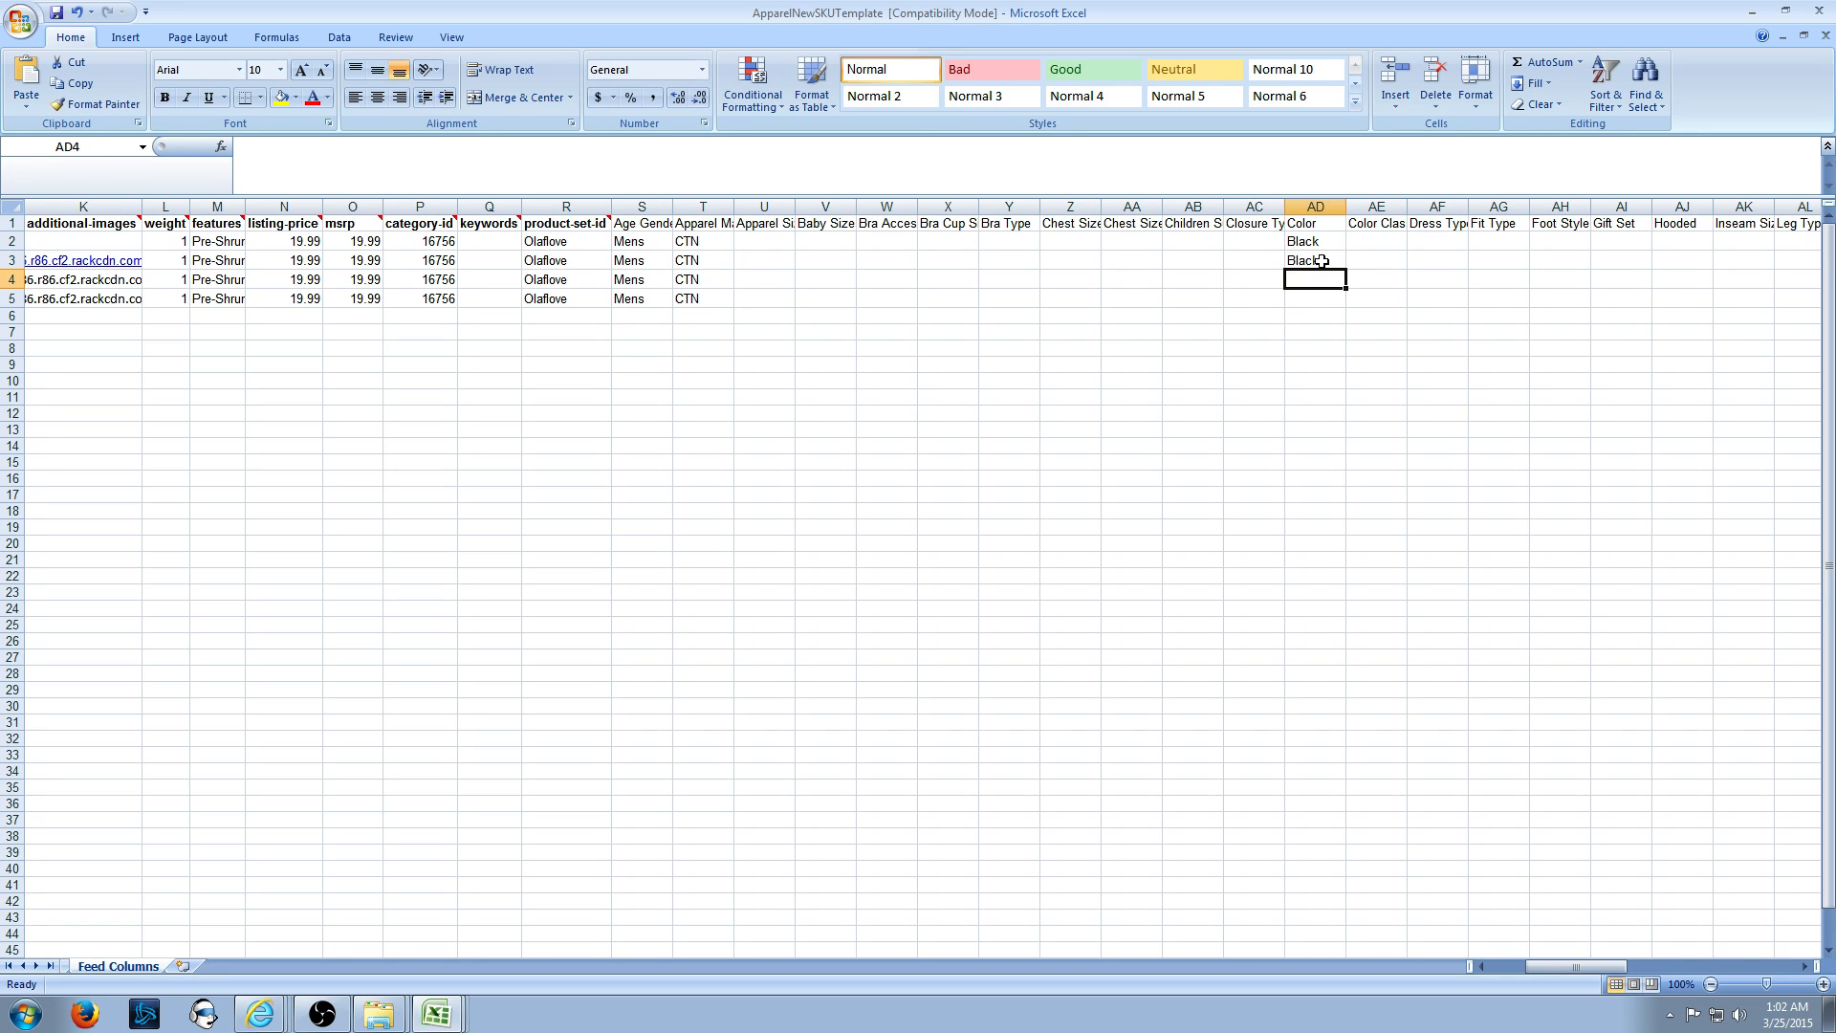
pyautogui.write('White')
pyautogui.press('Return')
pyautogui.write('W')
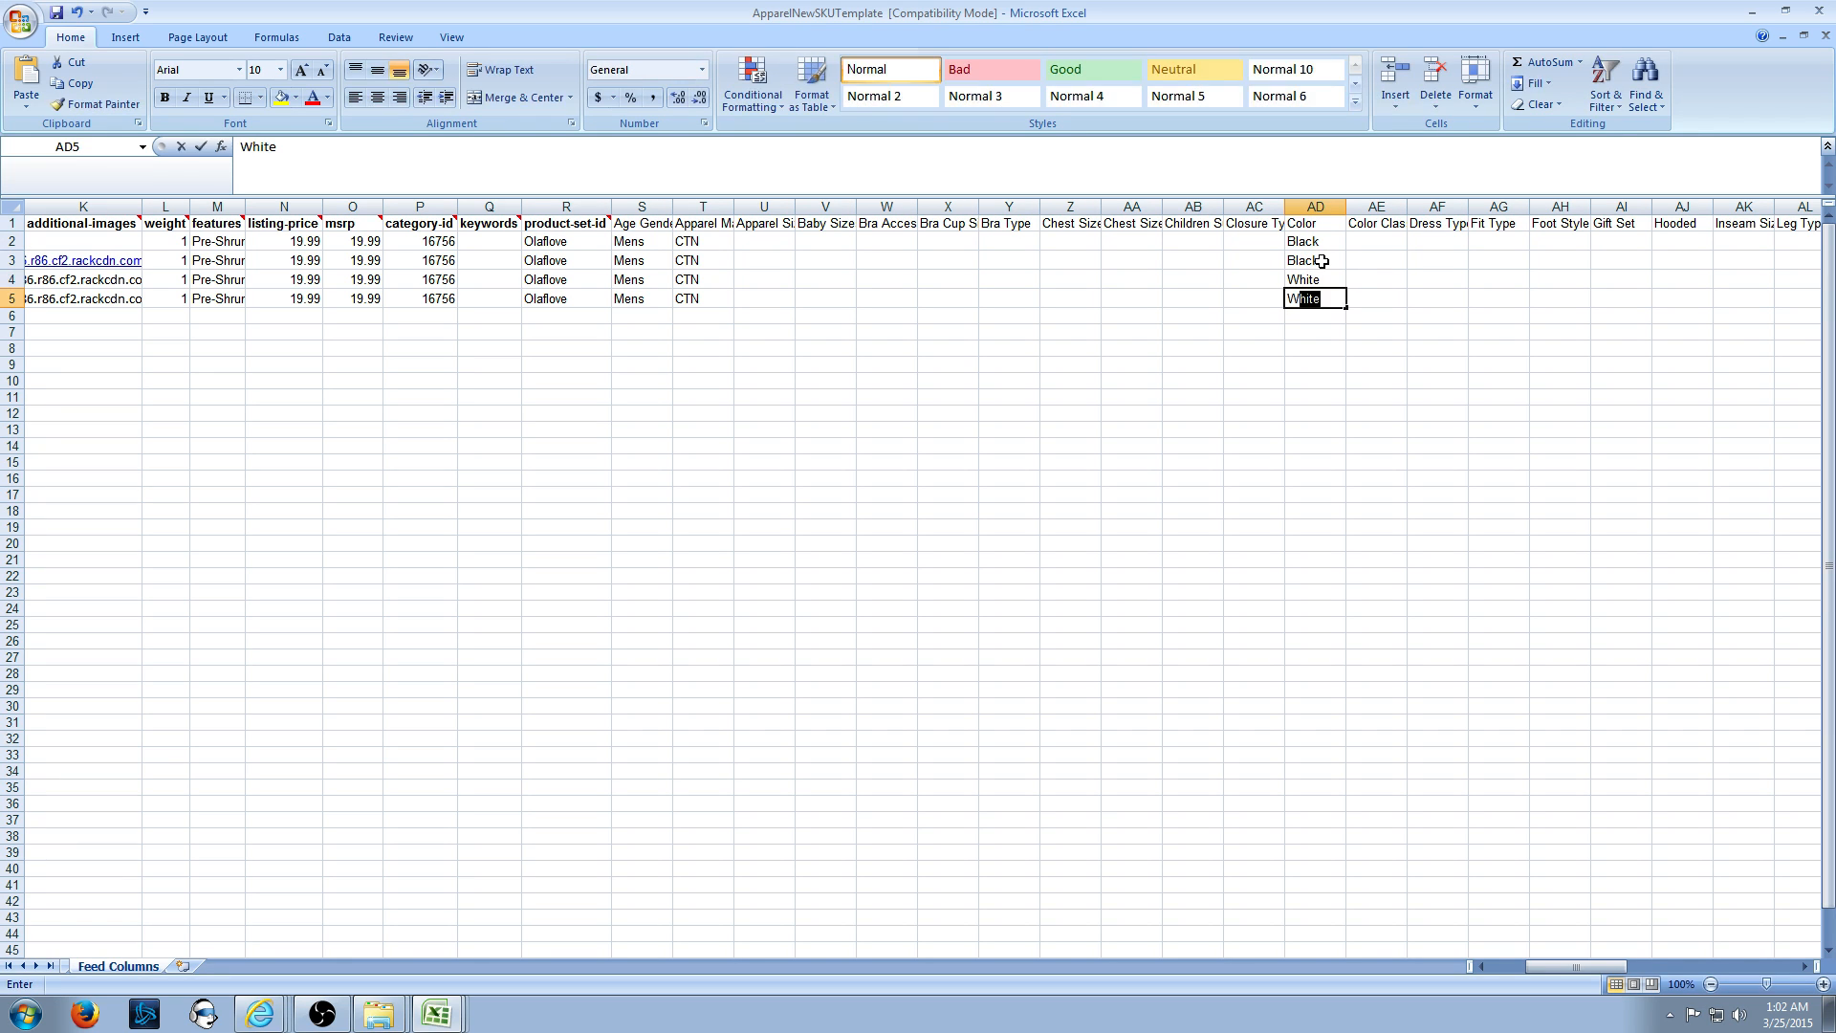
pyautogui.click(1321, 261)
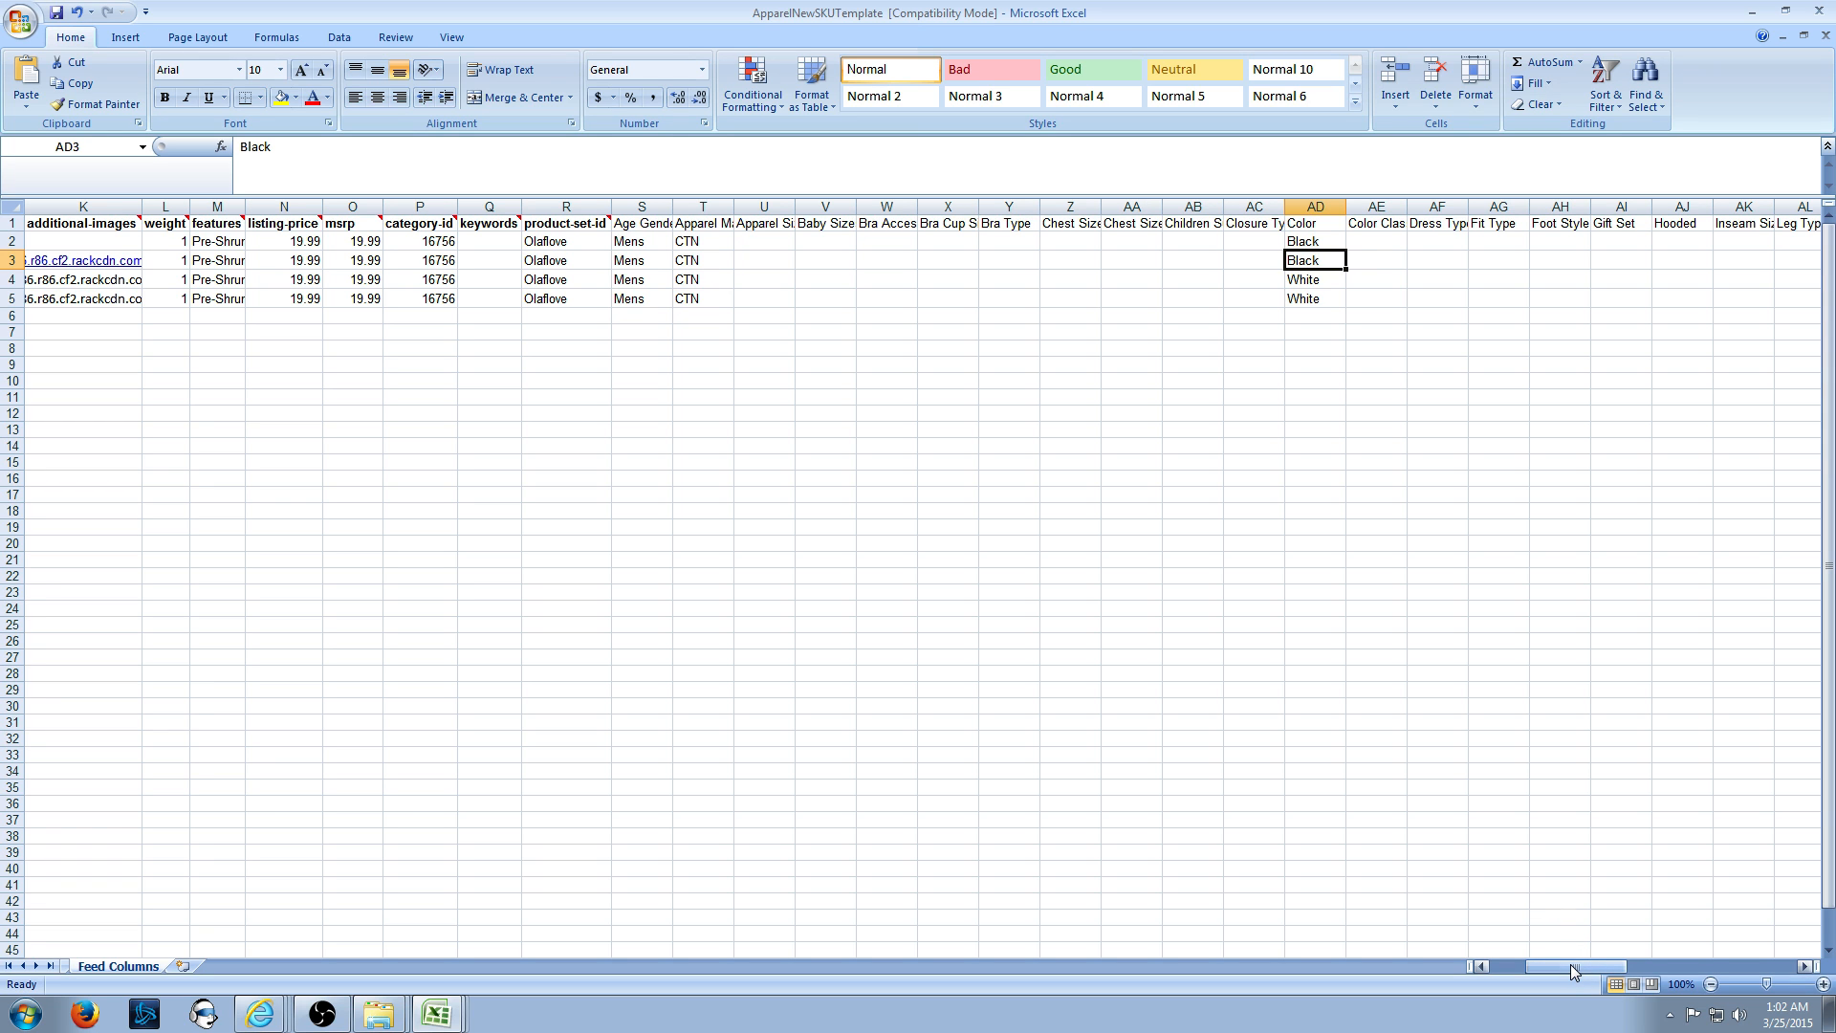
pyautogui.moveTo(1571, 965); pyautogui.dragTo(1649, 977)
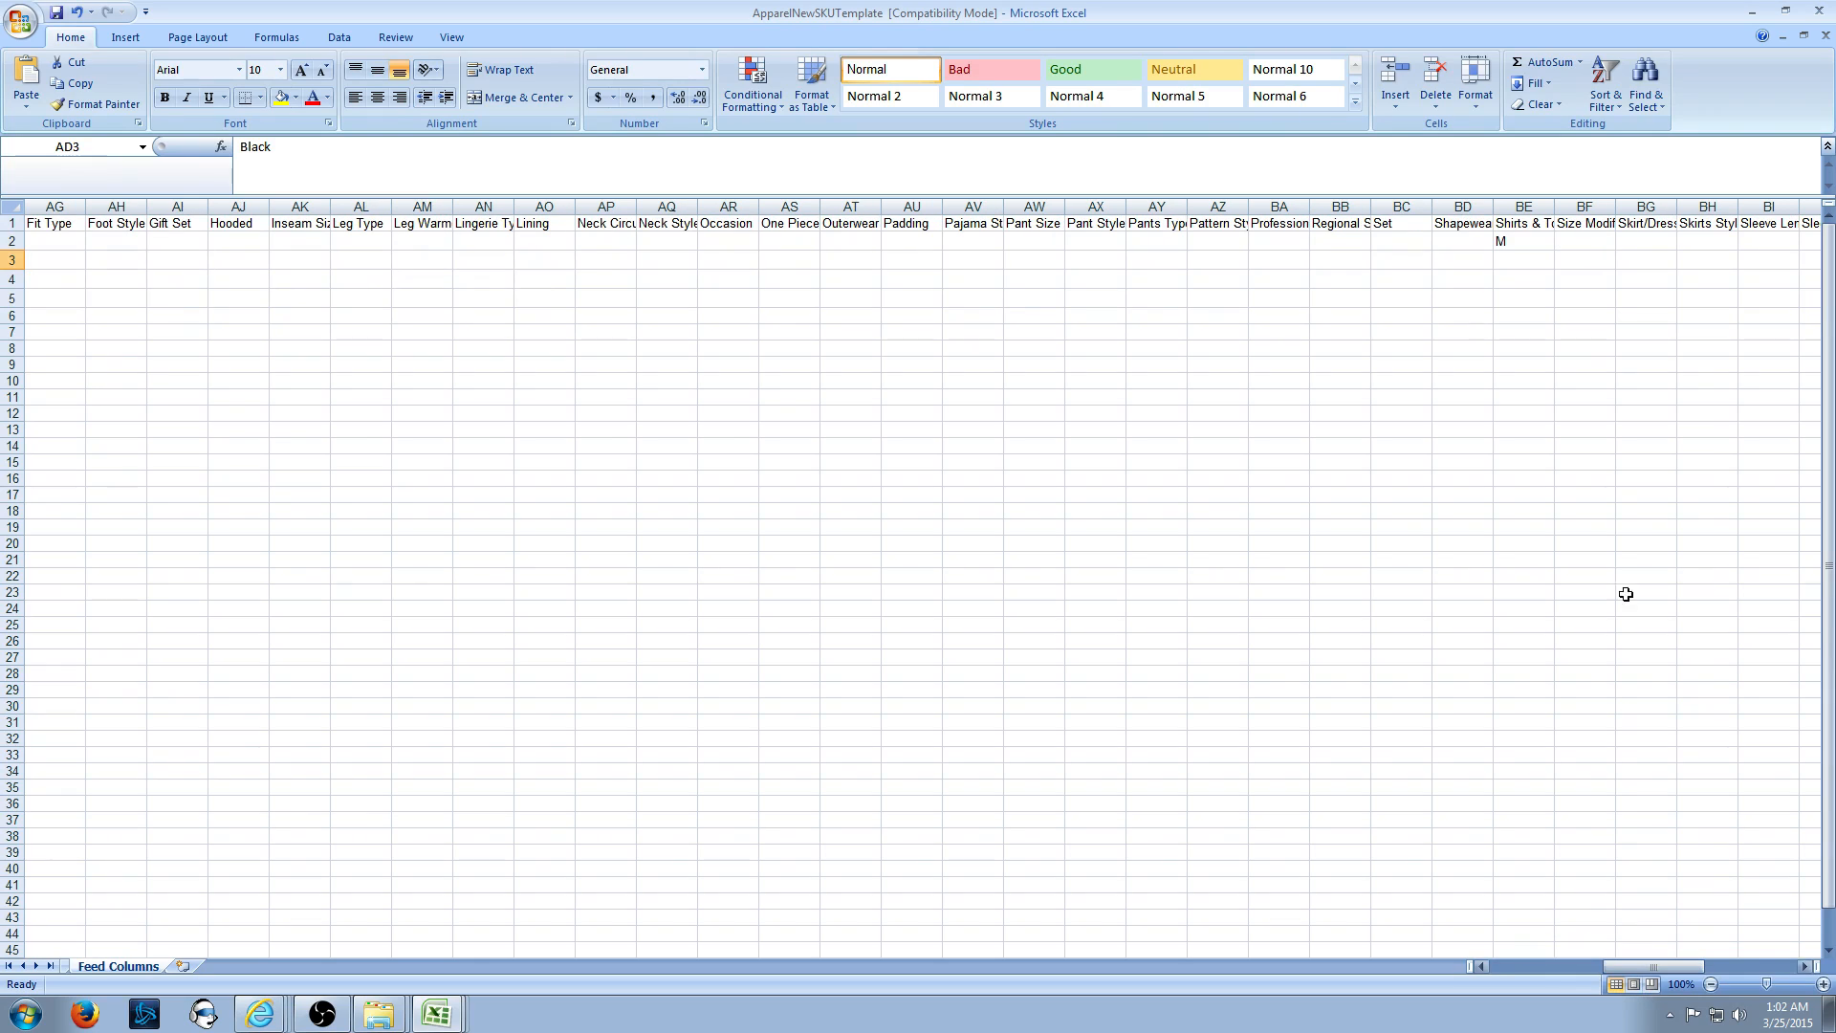
# - Enter sizes L, M, L in BE3:BE5 of the Shirts & Tops Size column
pyautogui.click(1525, 230)
pyautogui.press('Down')
pyautogui.press('Down')
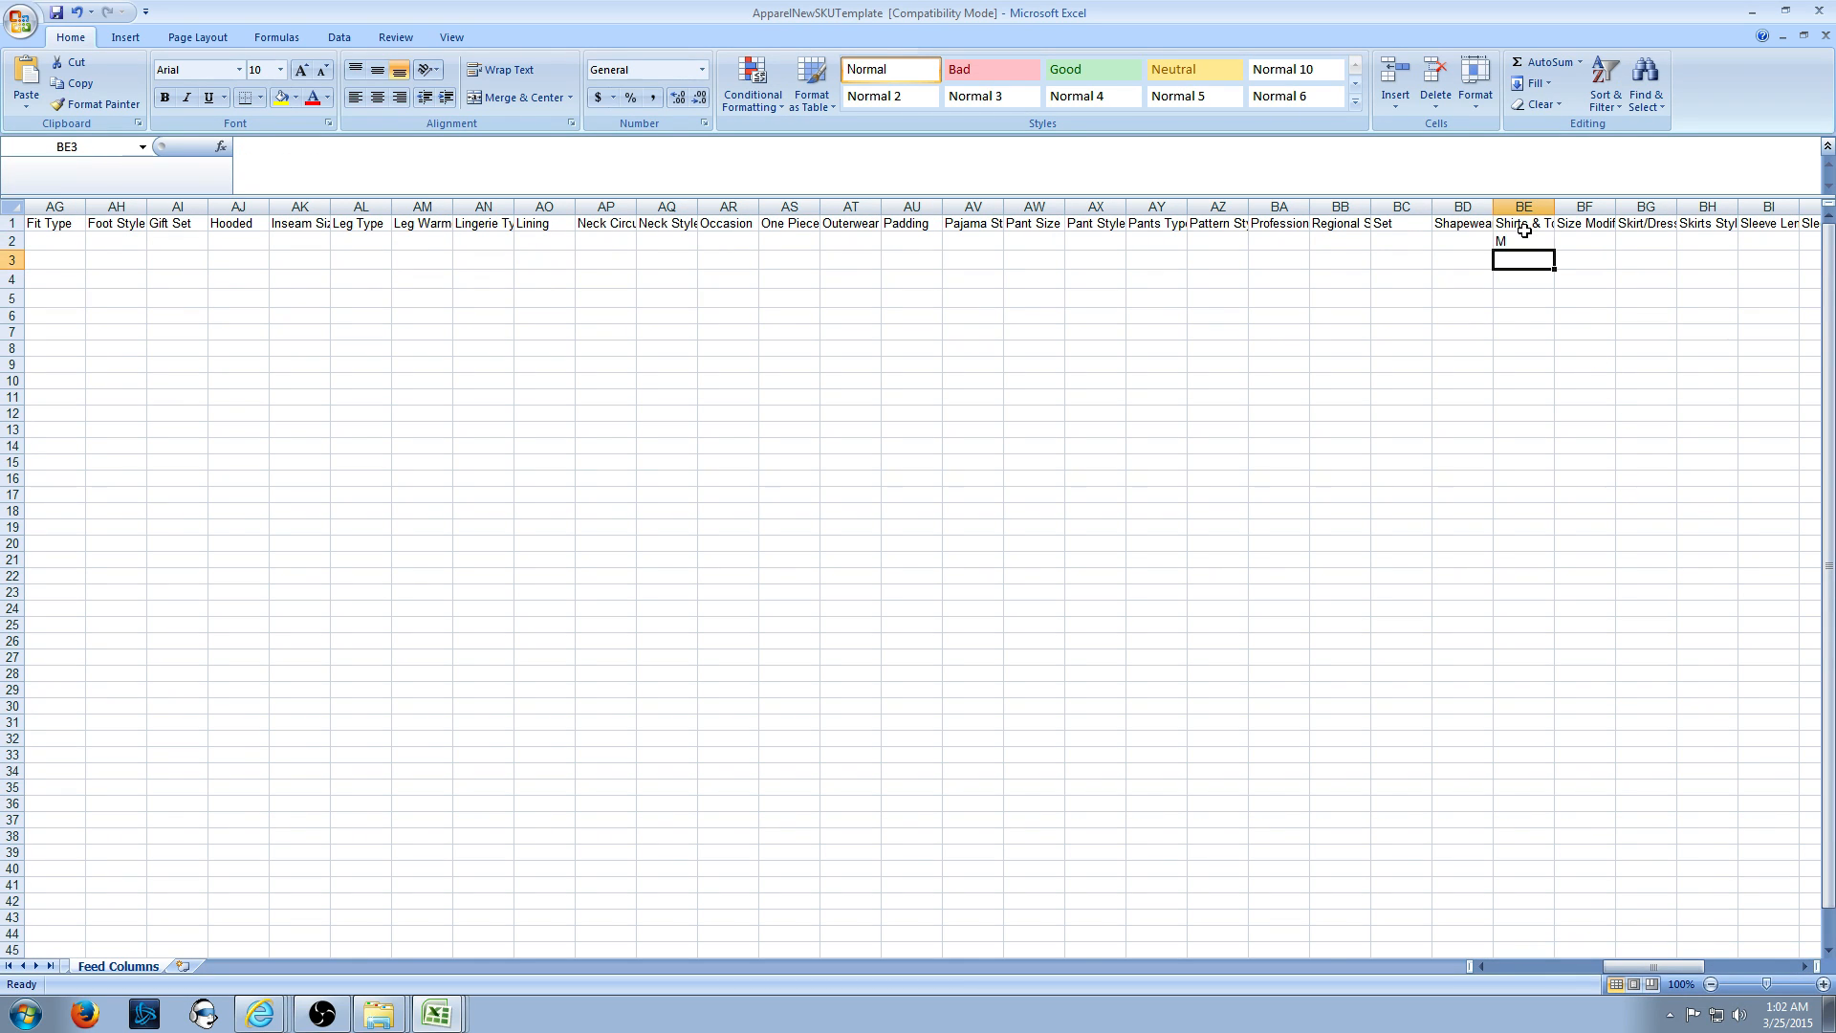
pyautogui.write('L')
pyautogui.press('Return')
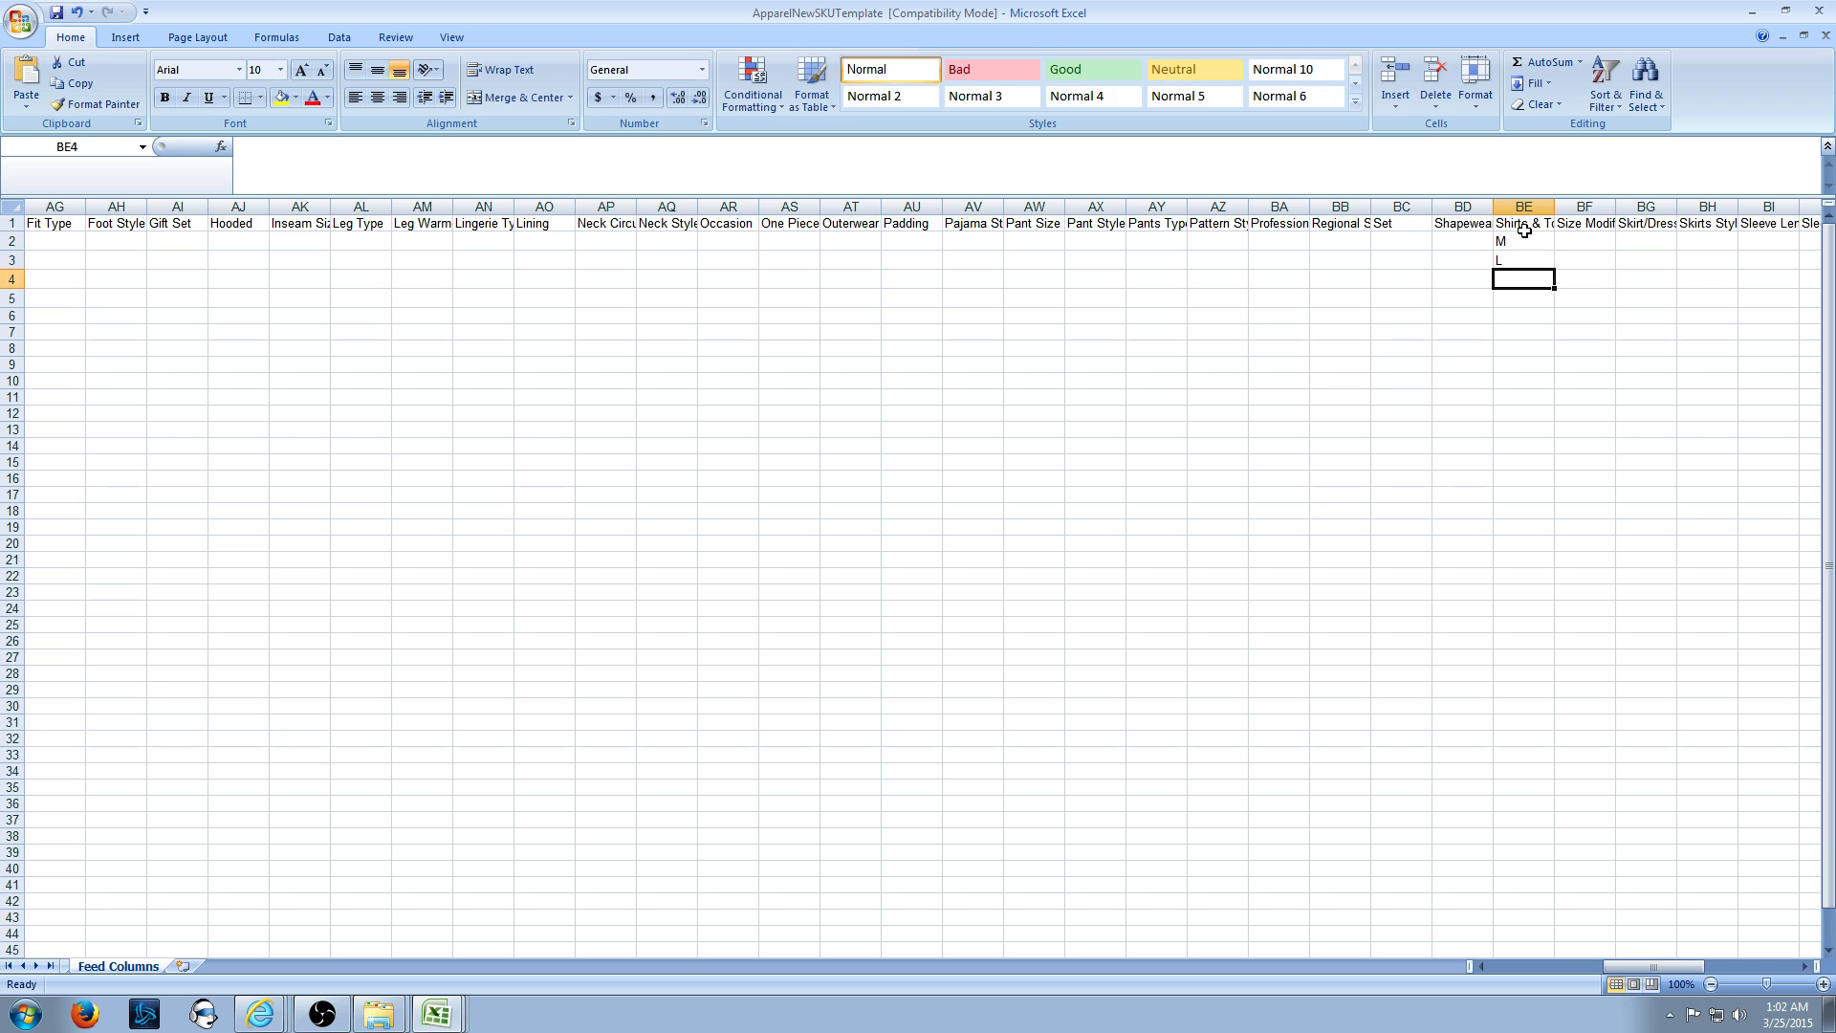
pyautogui.write('M<')
pyautogui.press('Return')
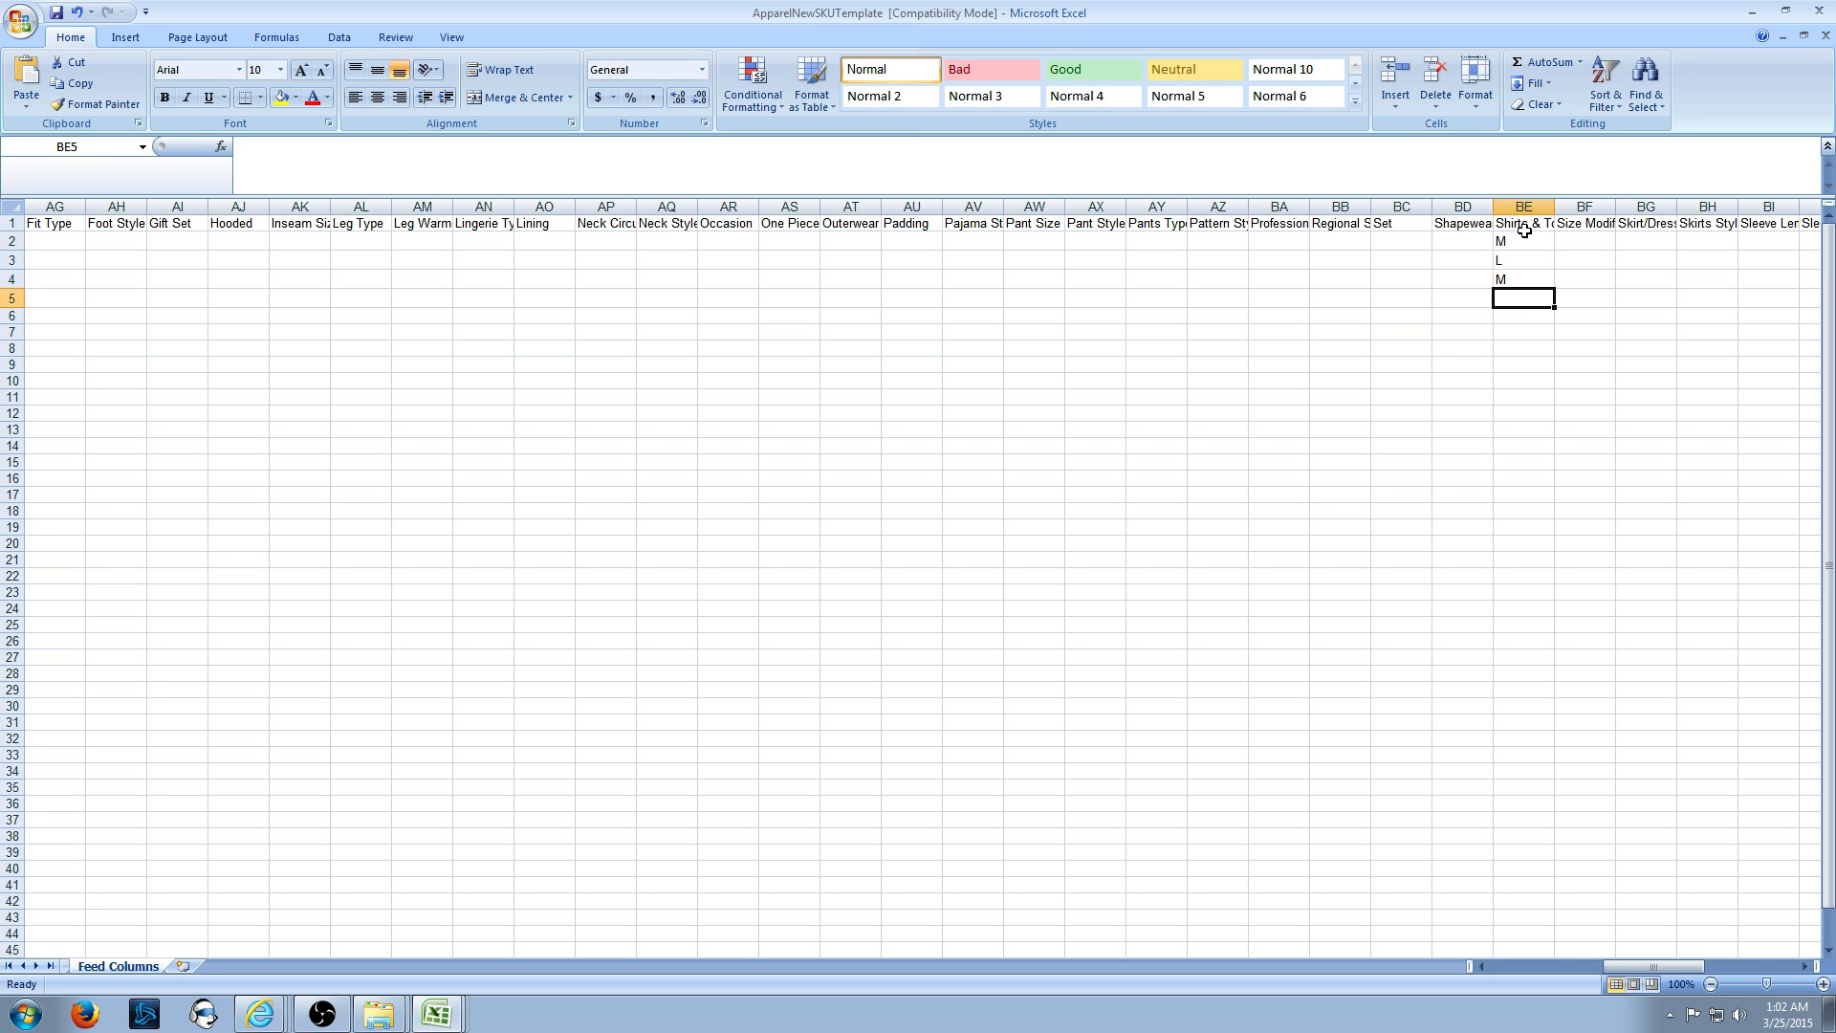
pyautogui.write('L')
pyautogui.press('Right')
pyautogui.press('Right')
pyautogui.press('Right')
pyautogui.press('Right')
pyautogui.press('Right')
pyautogui.press('Right')
pyautogui.press('Right')
pyautogui.press('Right')
pyautogui.press('Right')
pyautogui.press('Right')
pyautogui.press('Right')
pyautogui.press('Right')
pyautogui.press('Right')
pyautogui.press('Right')
pyautogui.press('Right')
pyautogui.press('Right')
pyautogui.press('Right')
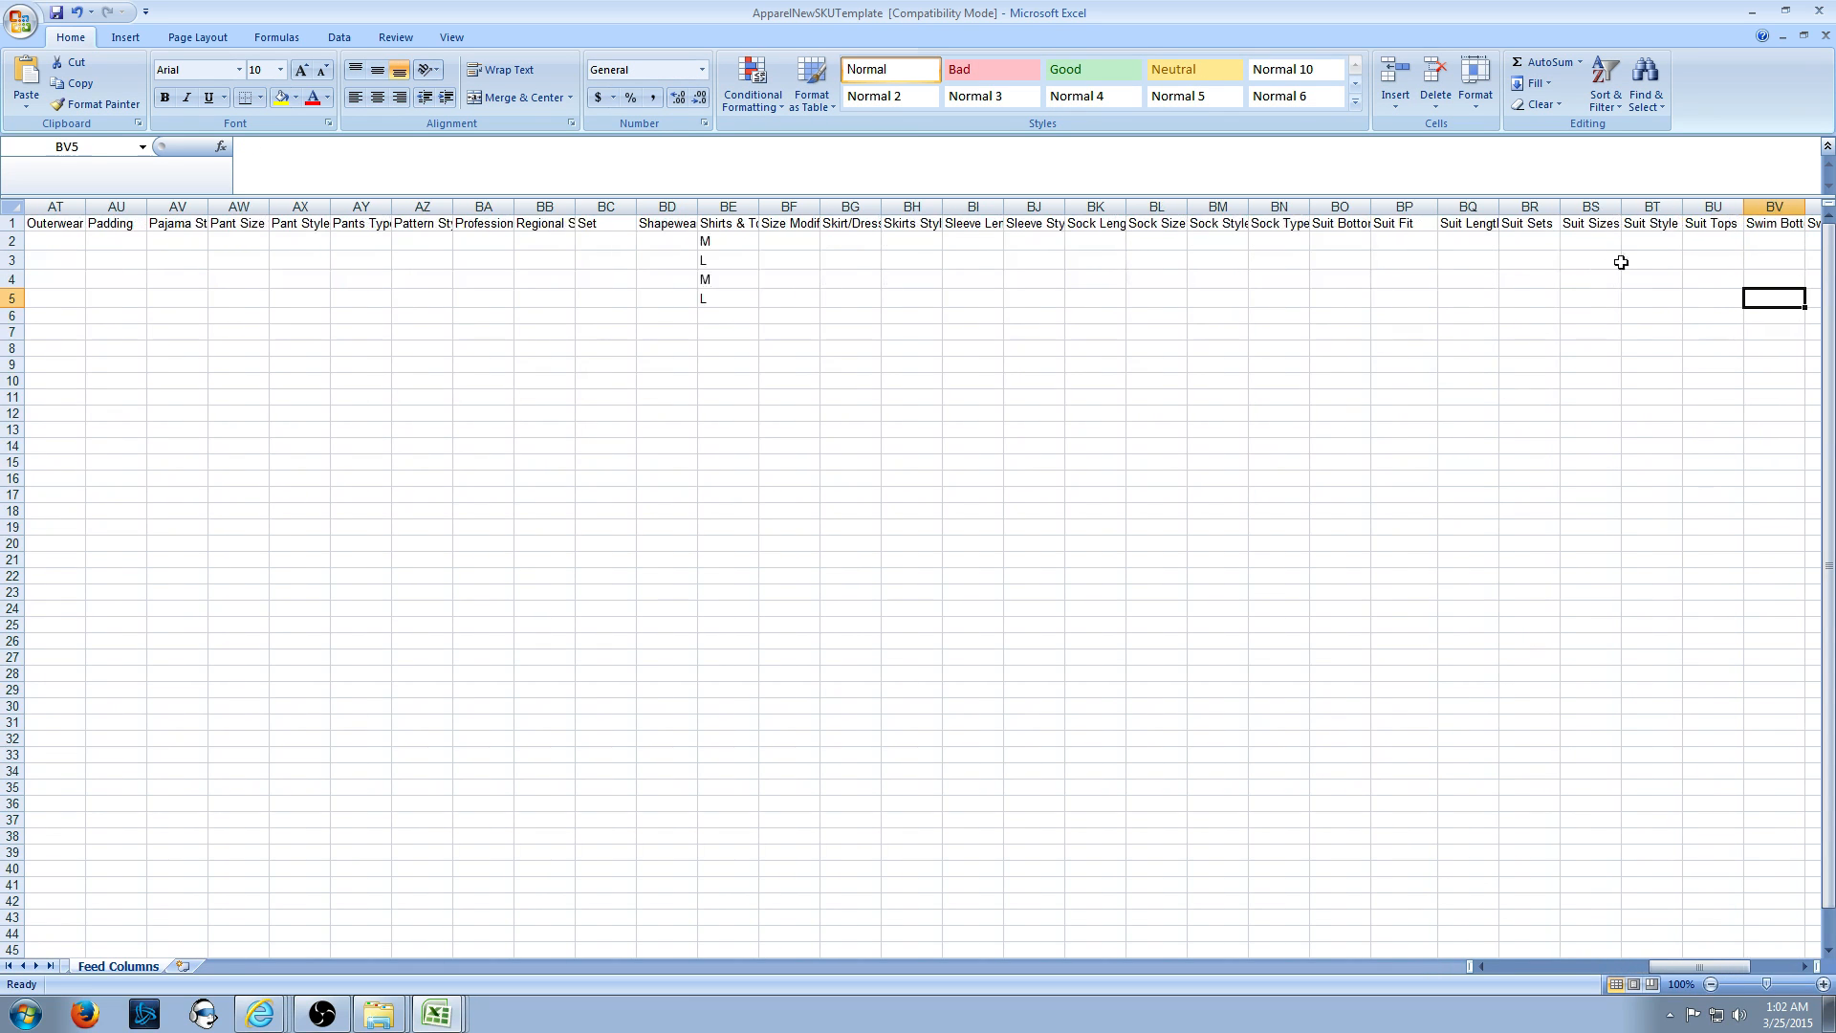
# - Enter Shirts as the Top Style in CA3:CA5, then scroll back to column A
pyautogui.press('Right')
pyautogui.press('Right')
pyautogui.press('Right')
pyautogui.press('Right')
pyautogui.press('Right')
pyautogui.press('Right')
pyautogui.press('Right')
pyautogui.press('Right')
pyautogui.press('Right')
pyautogui.press('Right')
pyautogui.press('Right')
pyautogui.press('Right')
pyautogui.press('Right')
pyautogui.press('Right')
pyautogui.press('Right')
pyautogui.press('Right')
pyautogui.click(1093, 260)
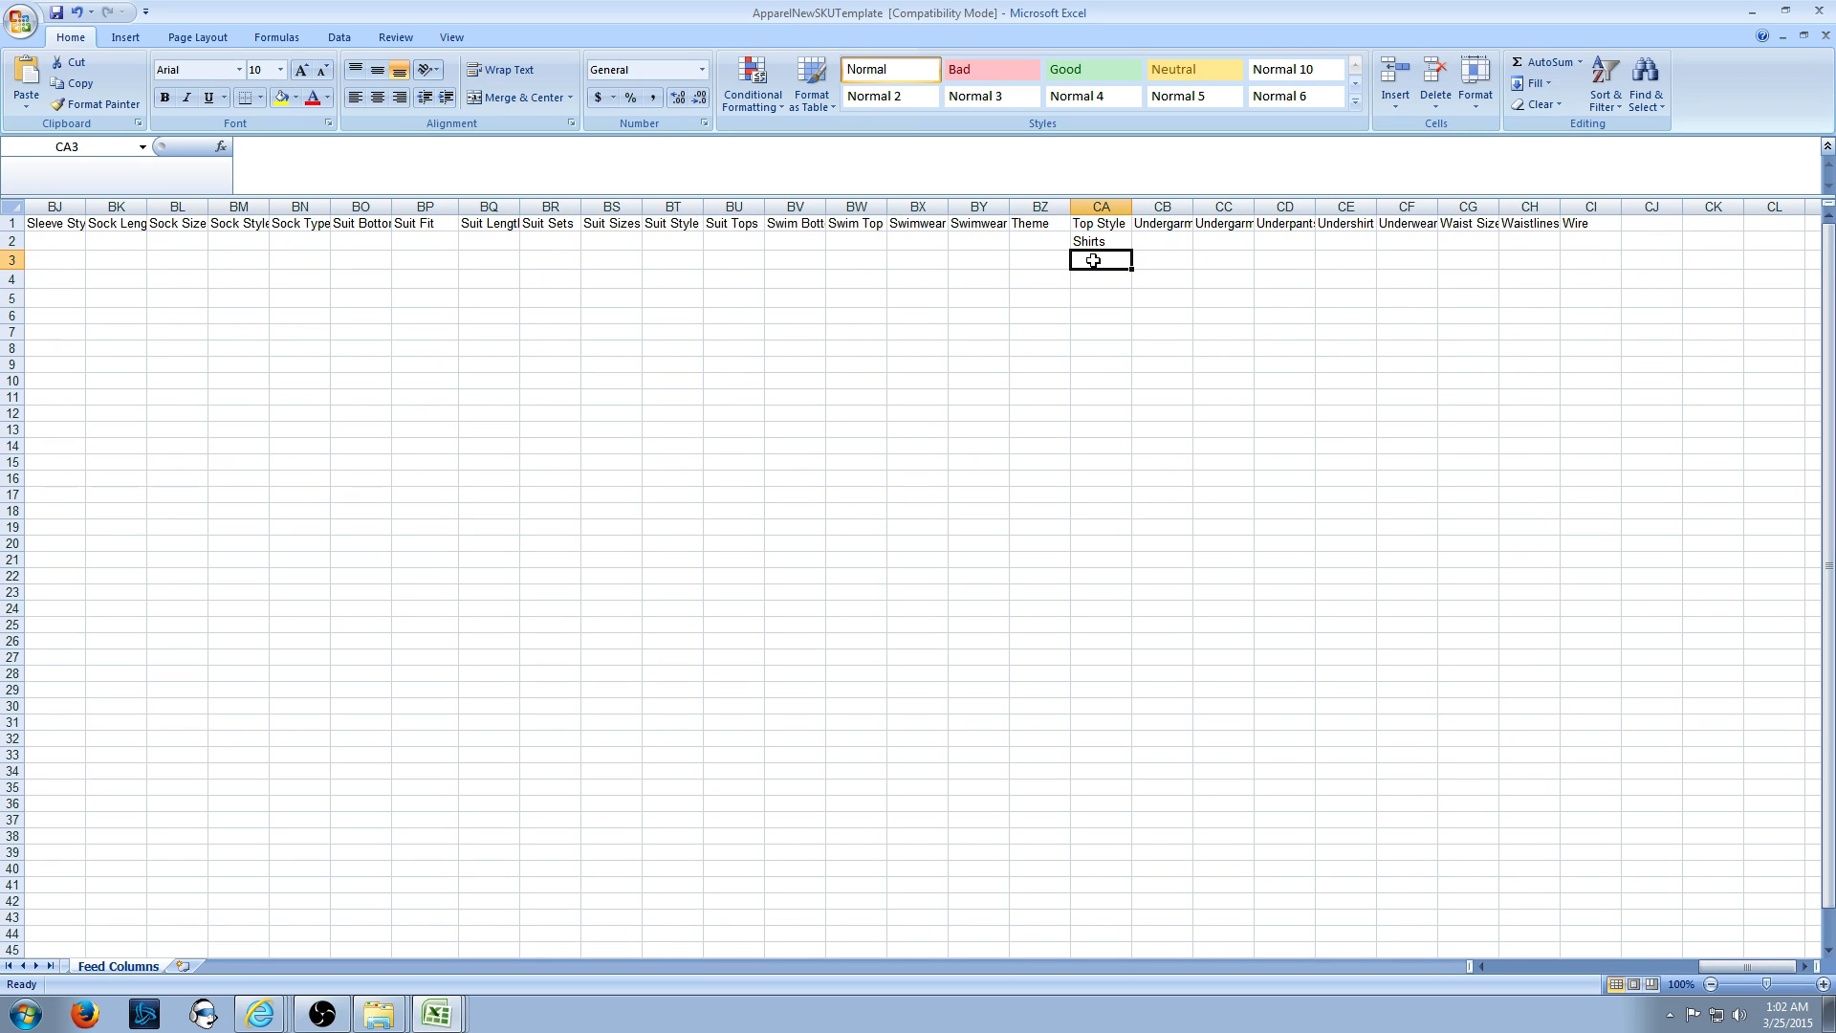
pyautogui.write('Shirts')
pyautogui.press('Return')
pyautogui.write('Shirts')
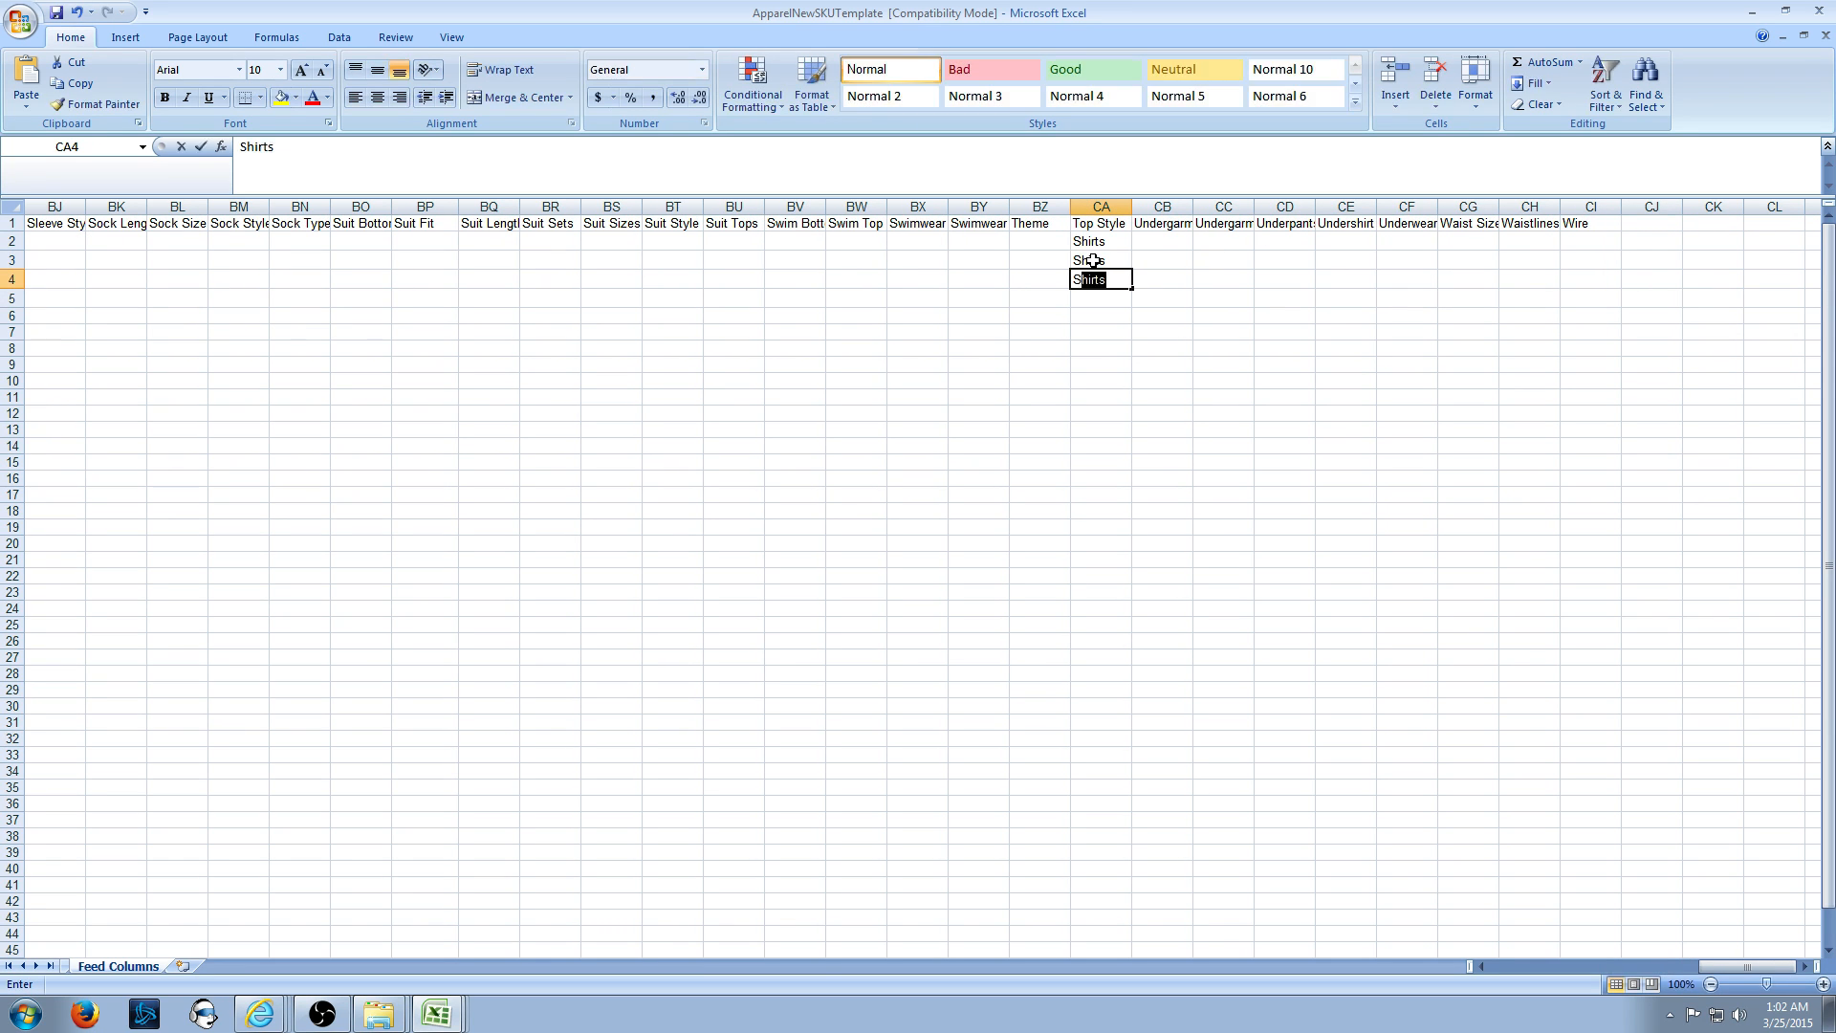
pyautogui.press('Return')
pyautogui.write('Shirts')
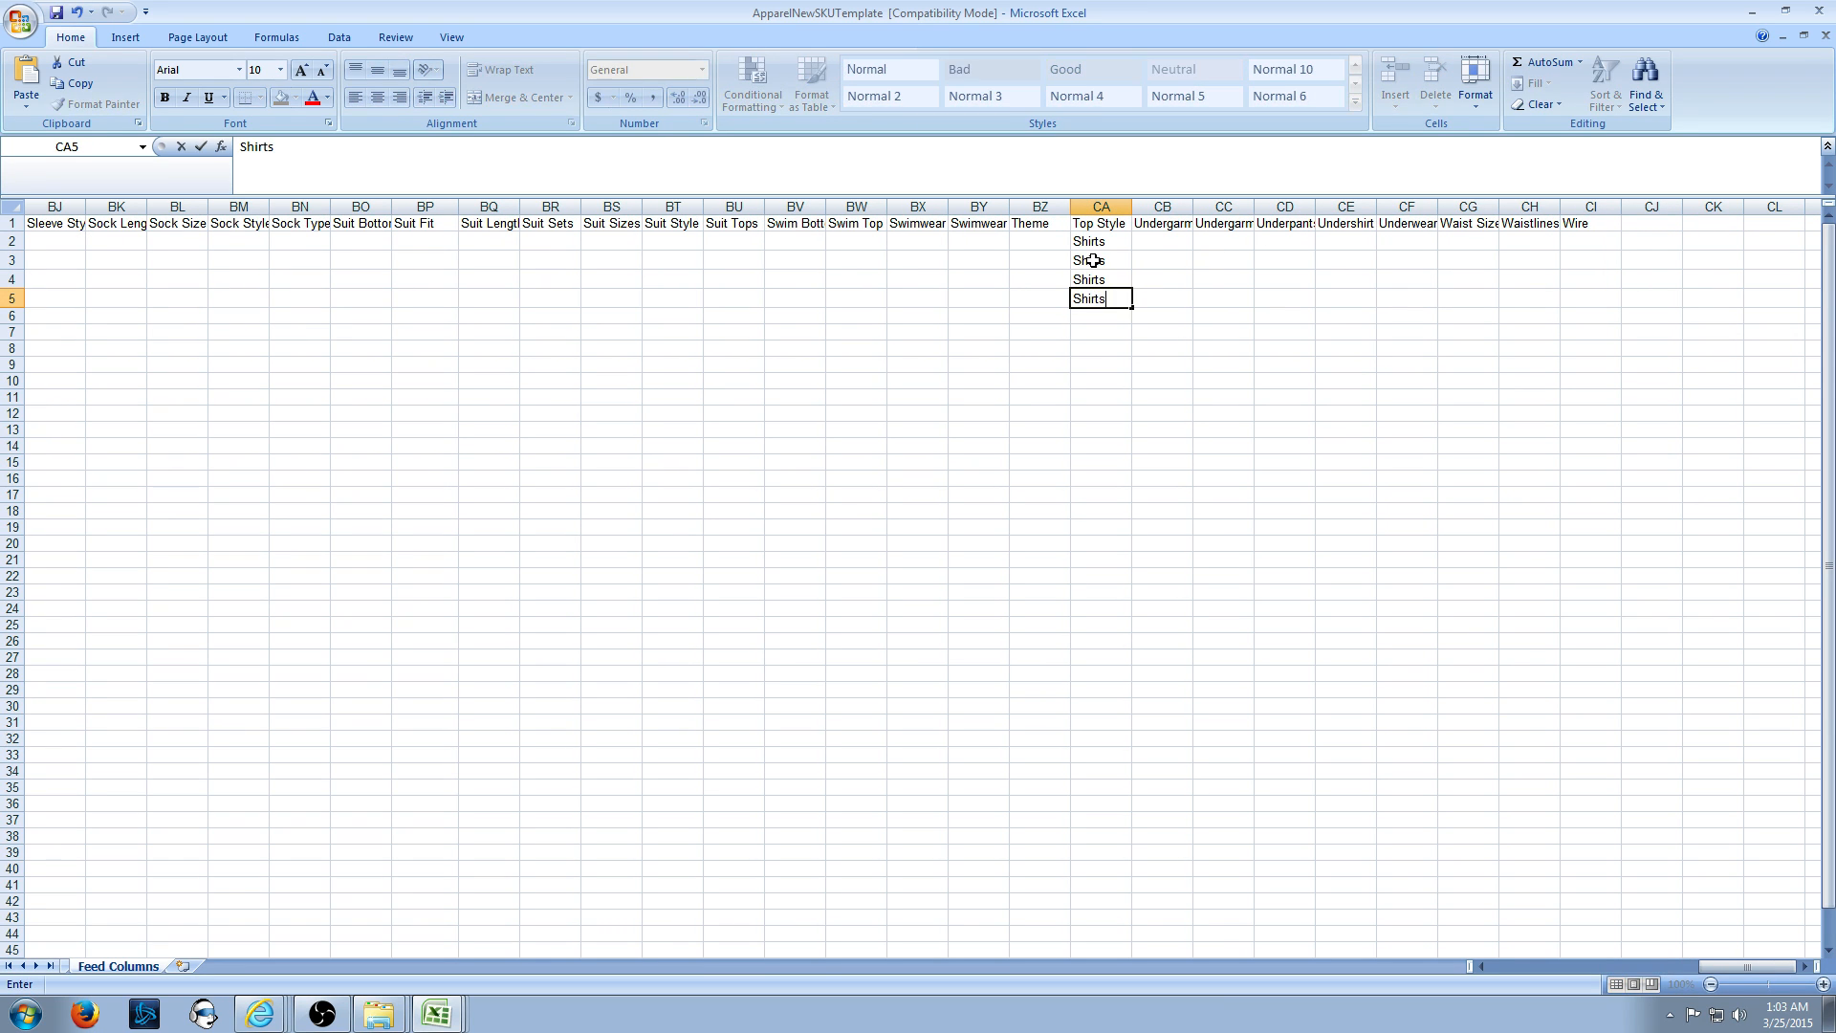
pyautogui.click(1449, 557)
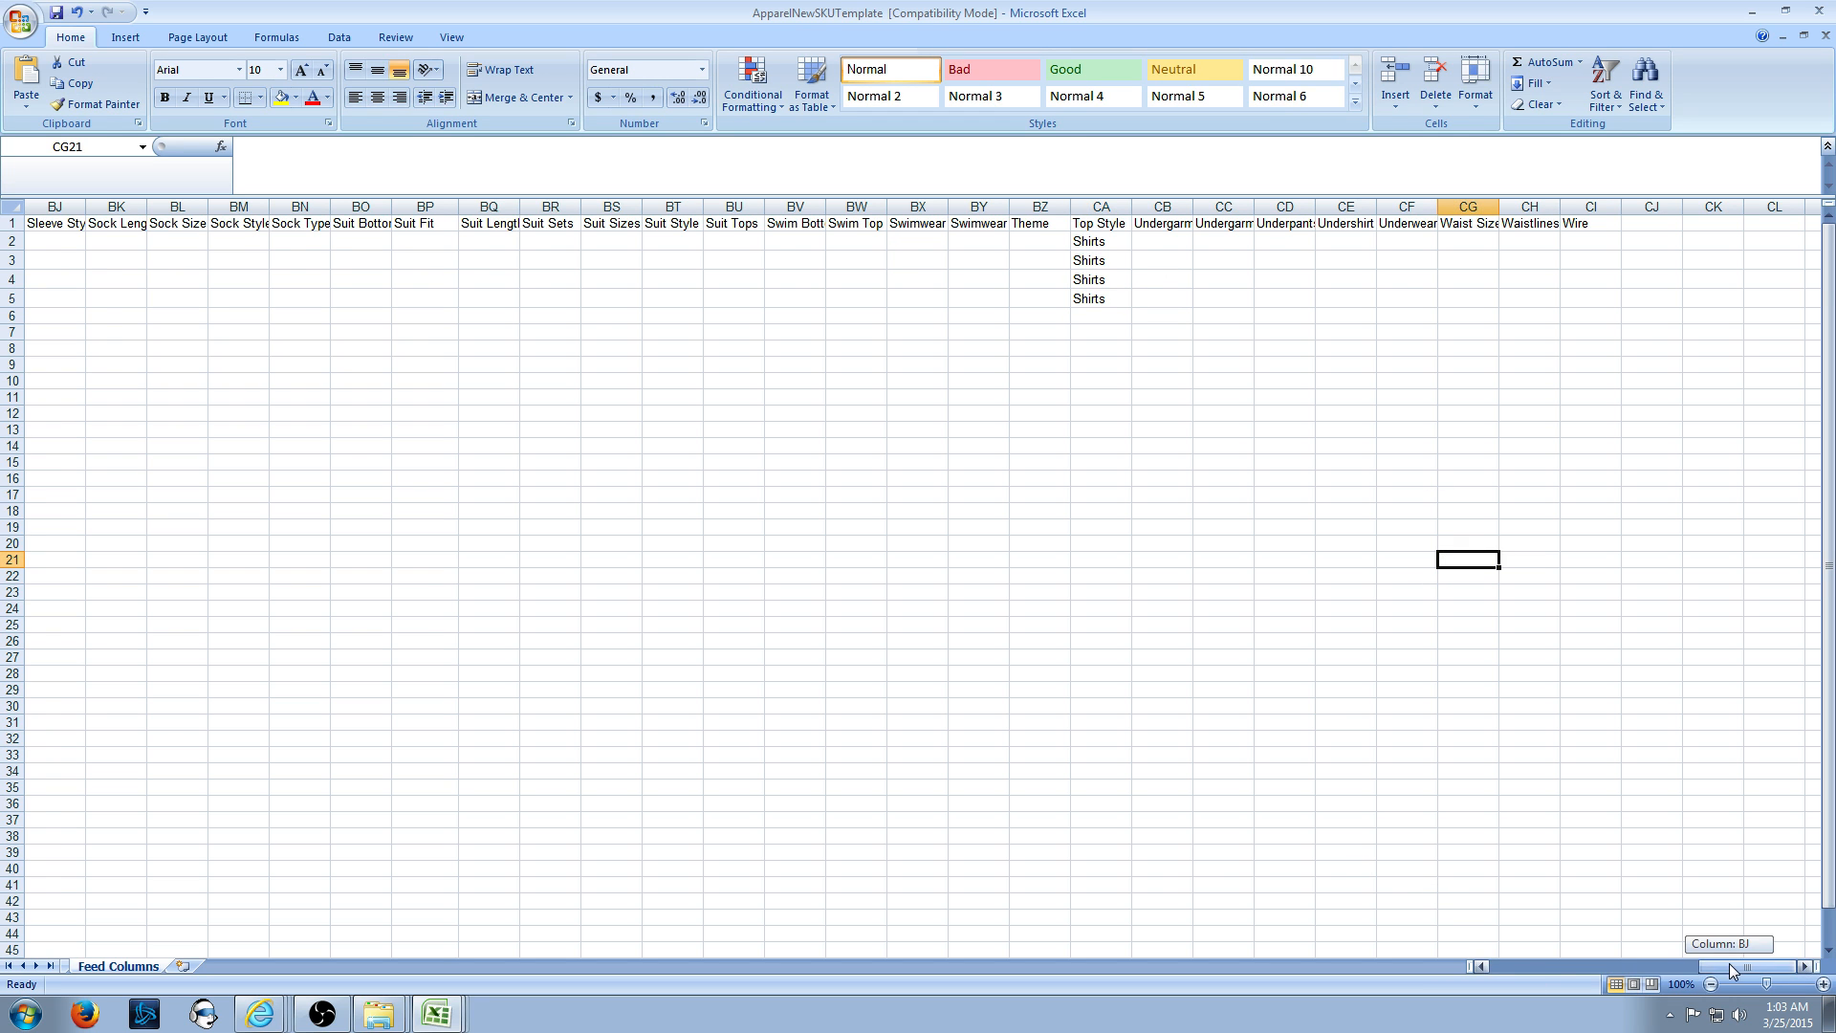
pyautogui.moveTo(1729, 964); pyautogui.dragTo(1502, 976)
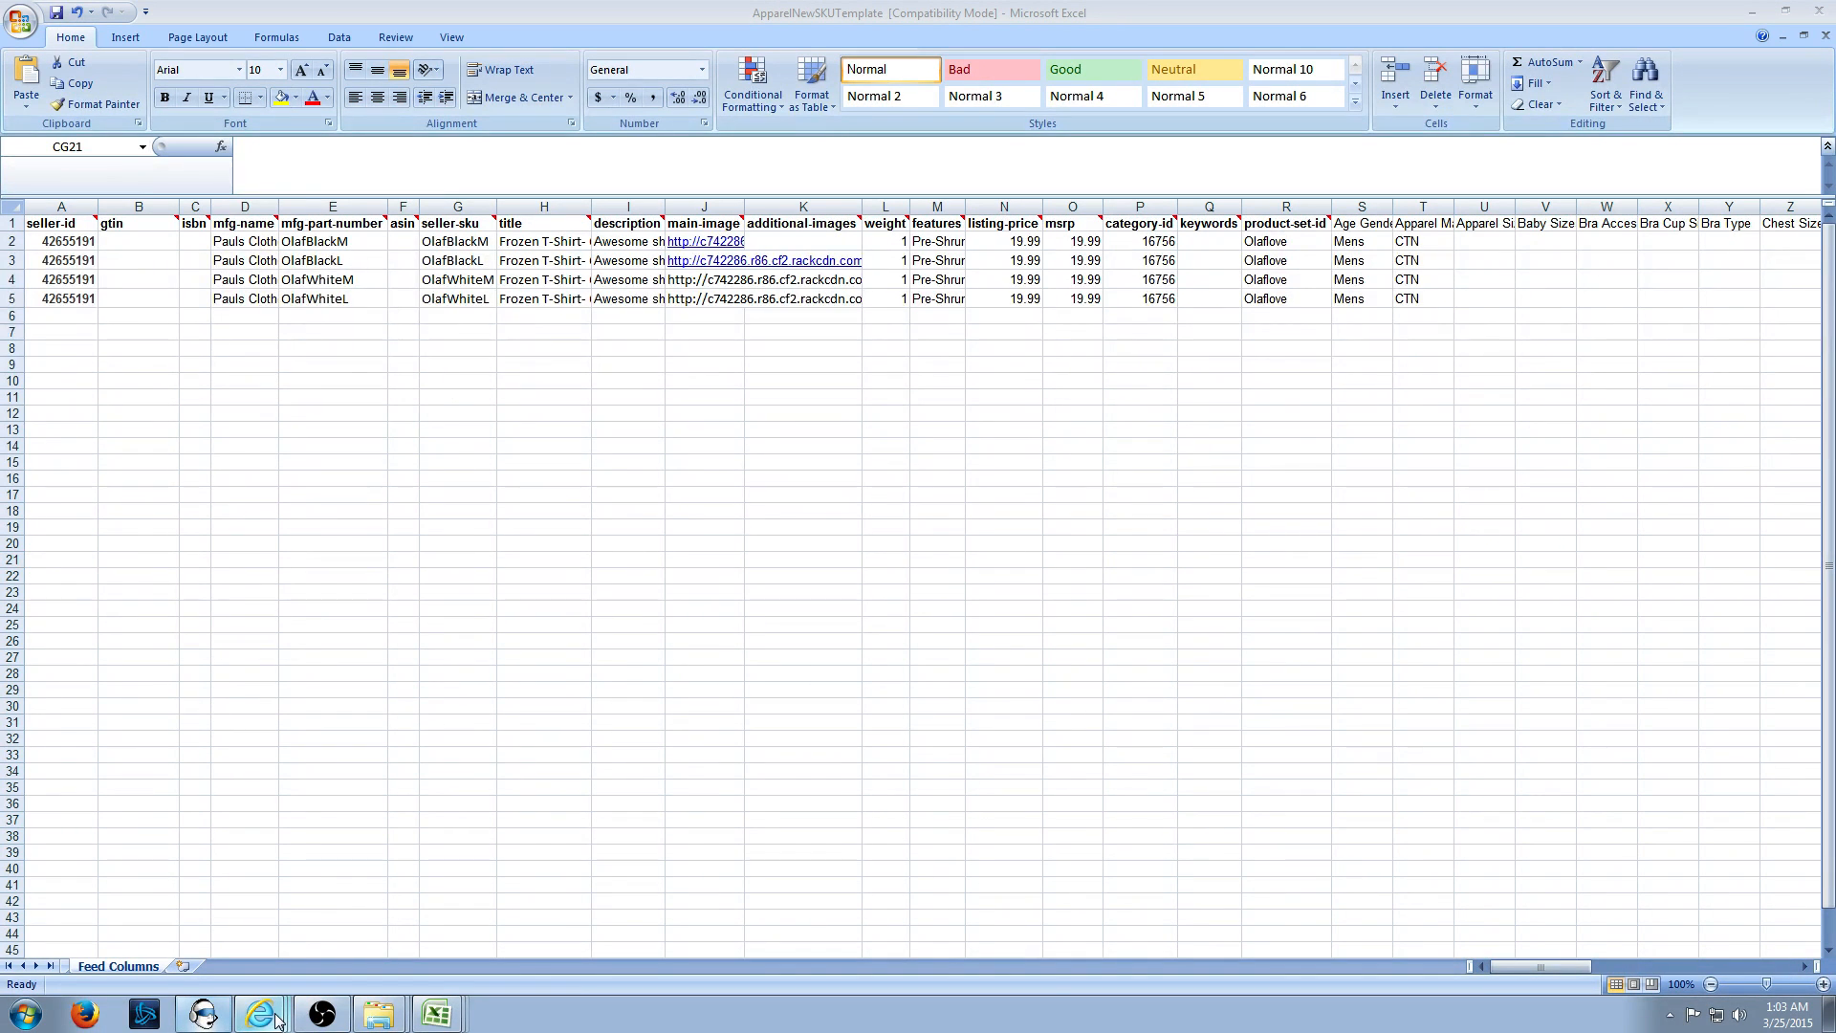
# - Check the Shirts & Tops Chest Size and Chest Size Range attributes, then view the black Olaf t-shirt image
pyautogui.click(191, 888)
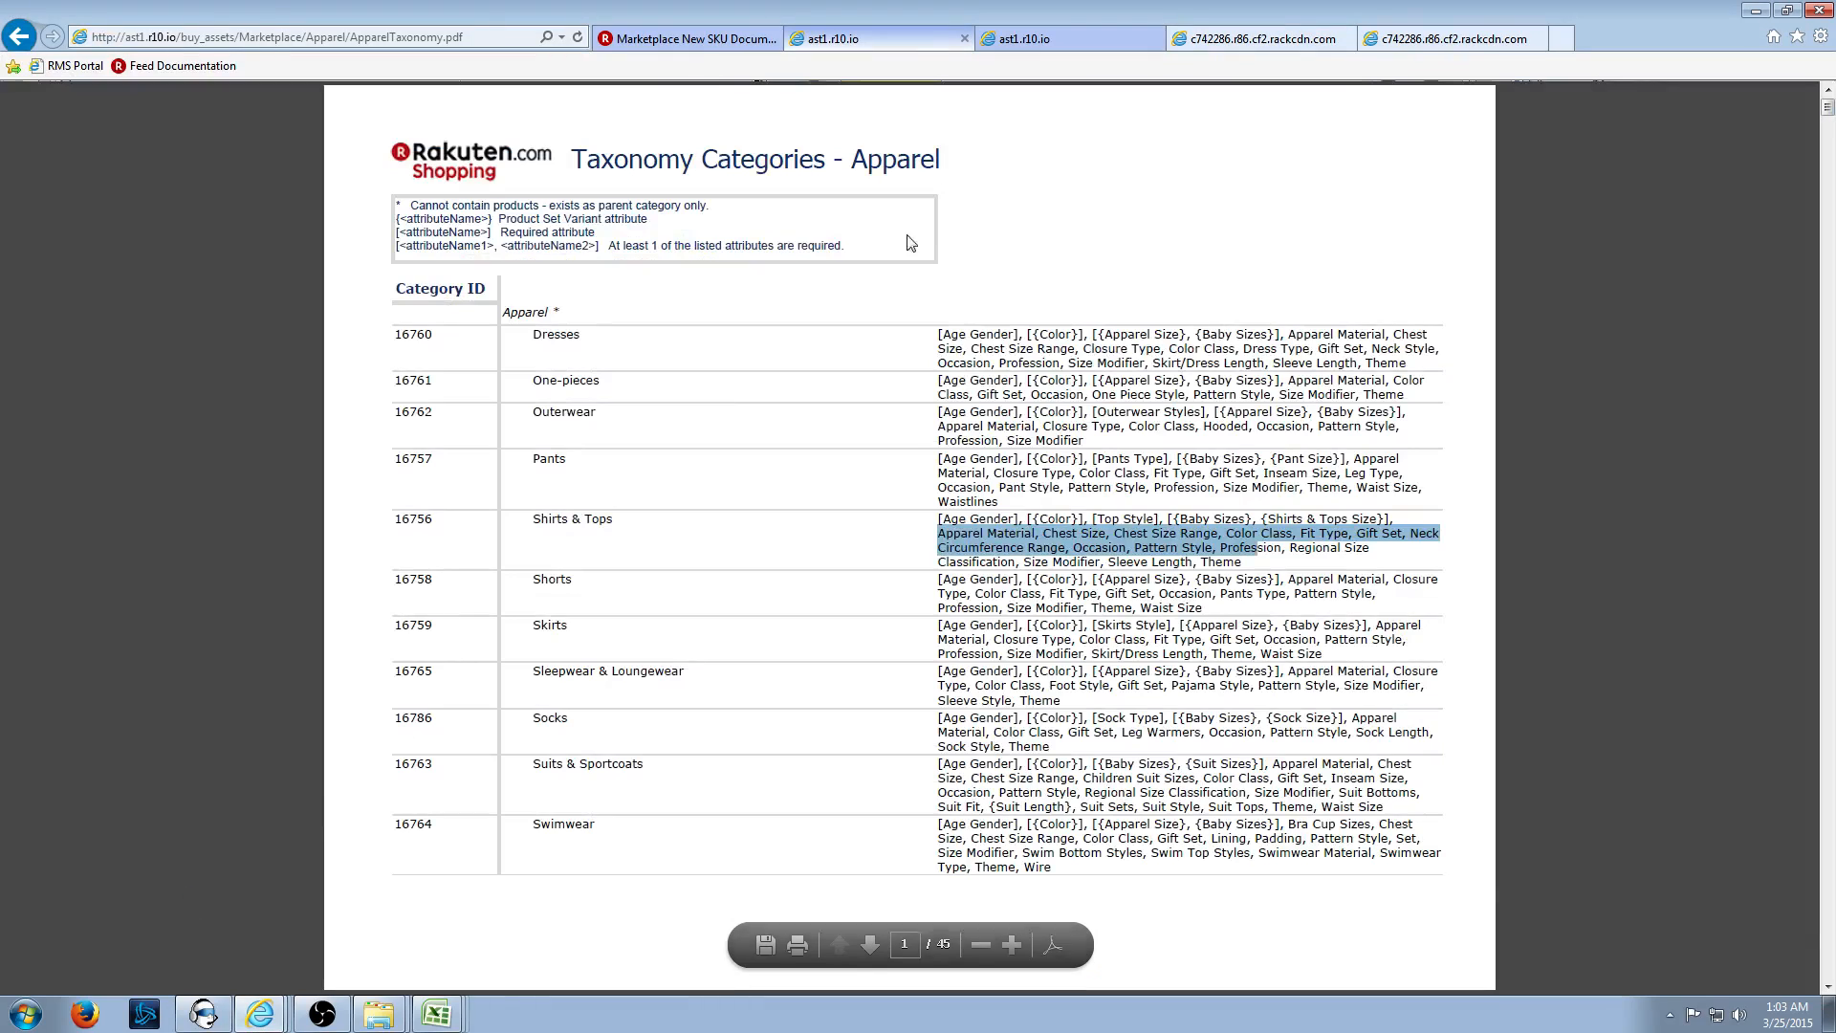
pyautogui.click(1052, 537)
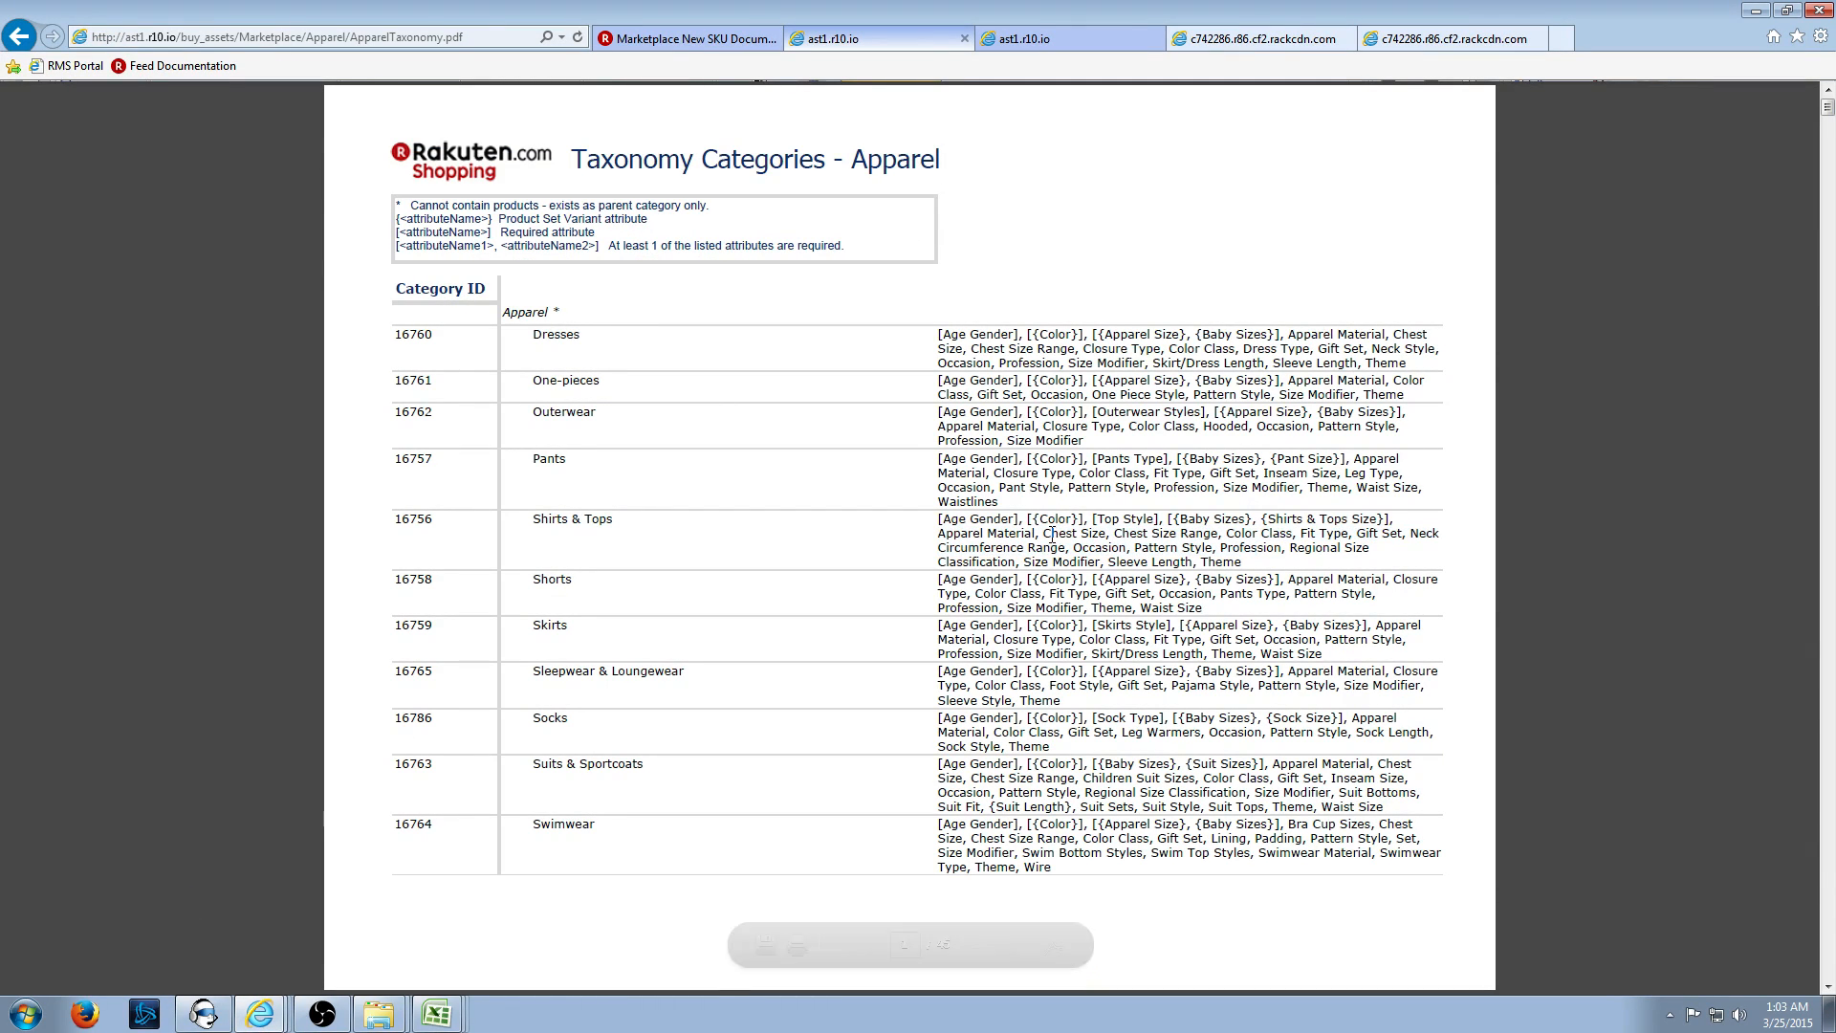
pyautogui.moveTo(1052, 537); pyautogui.dragTo(1122, 536)
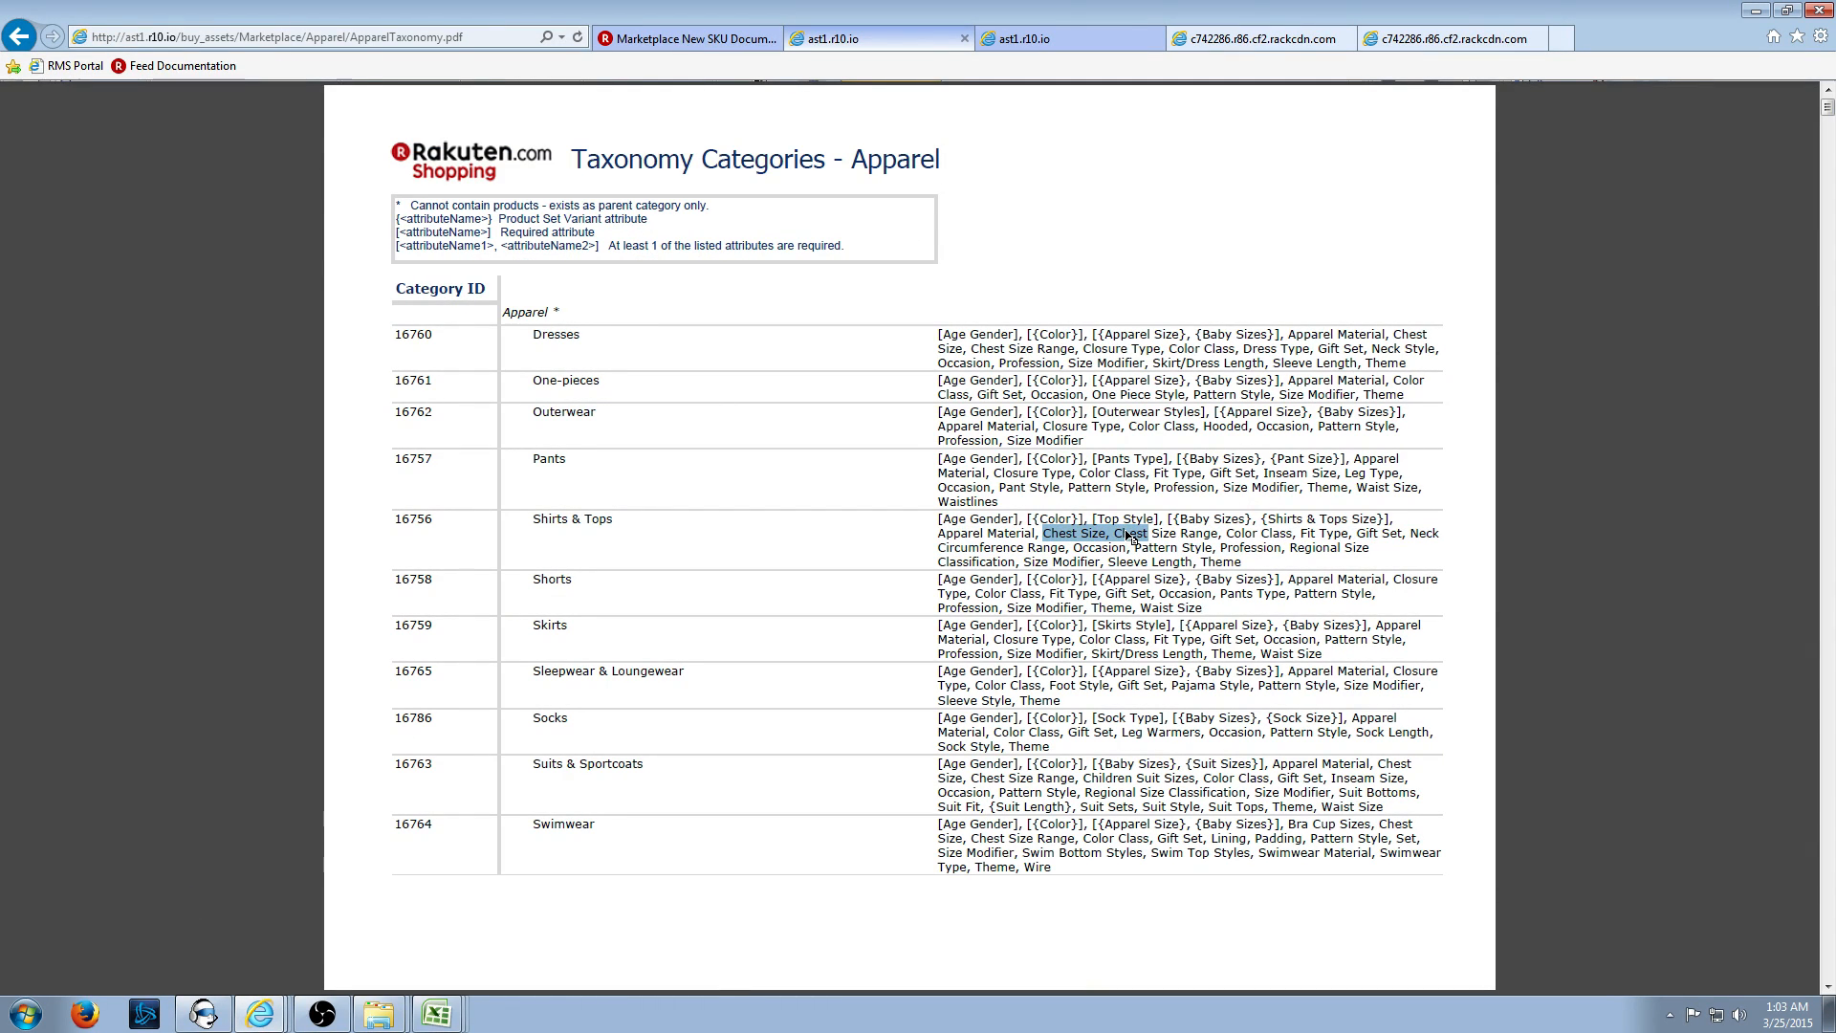
pyautogui.click(1221, 552)
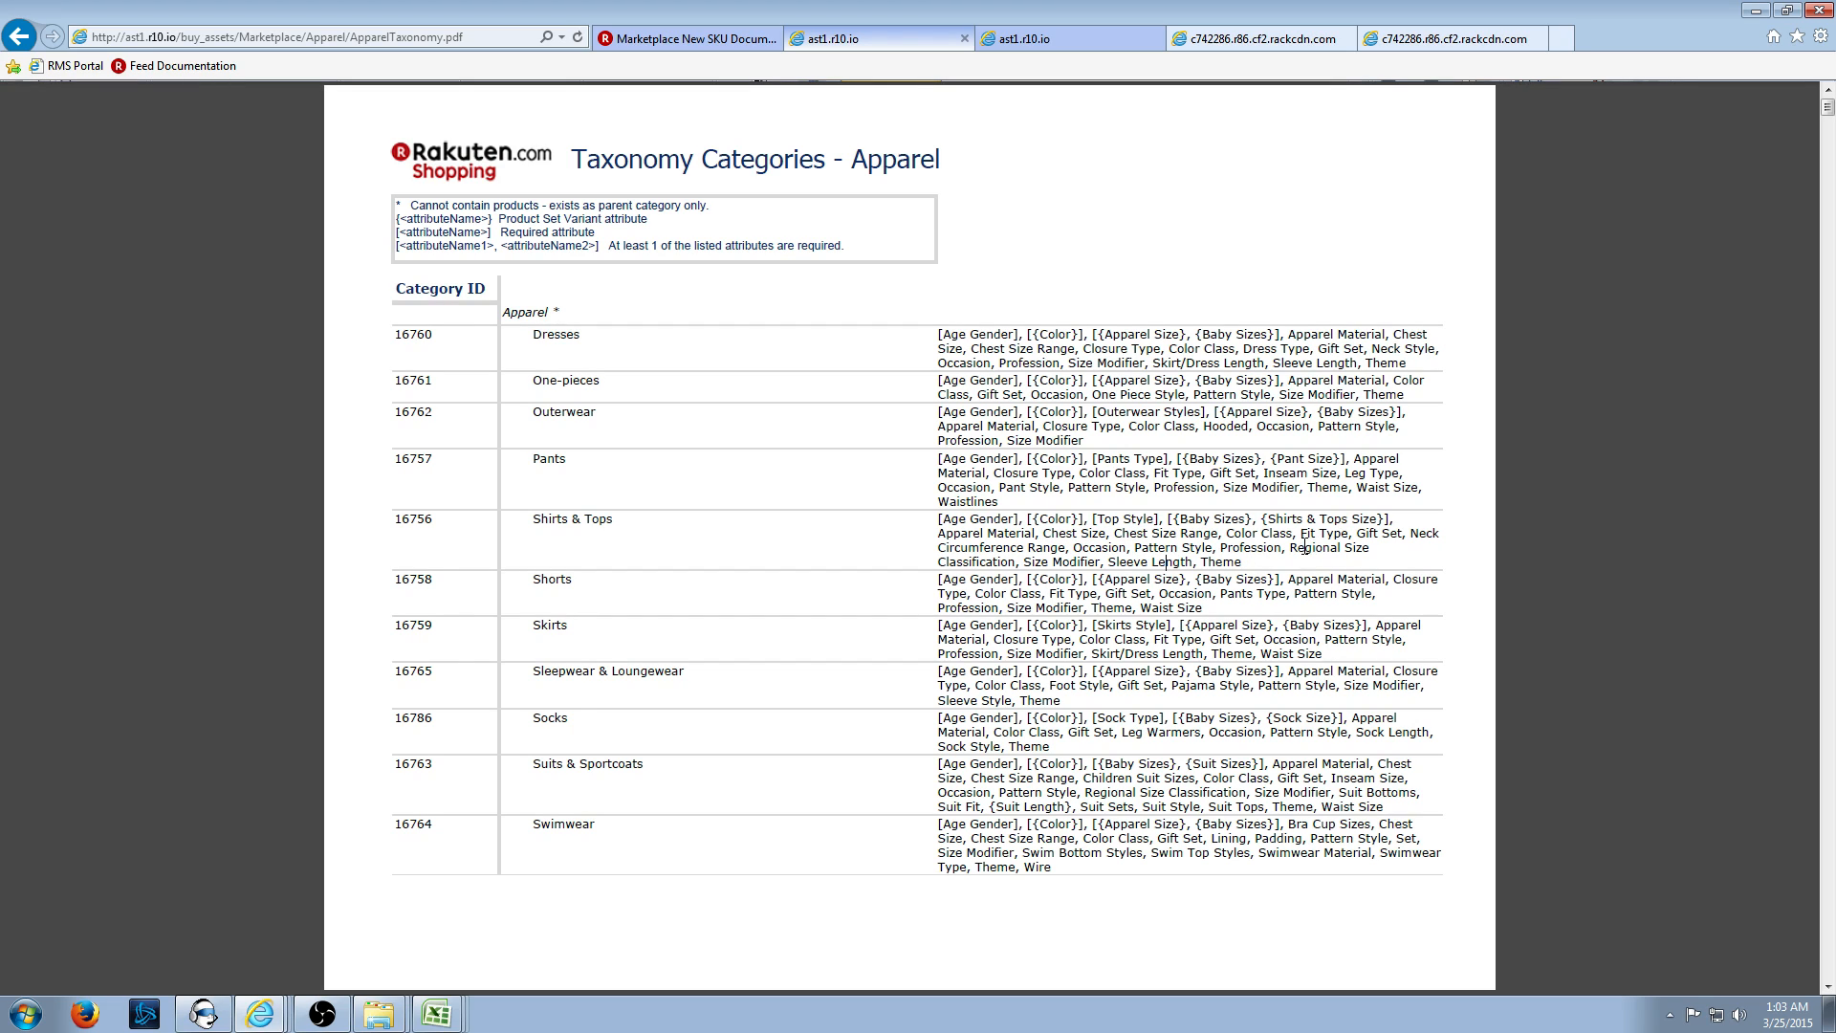
pyautogui.moveTo(1116, 535); pyautogui.dragTo(1190, 528)
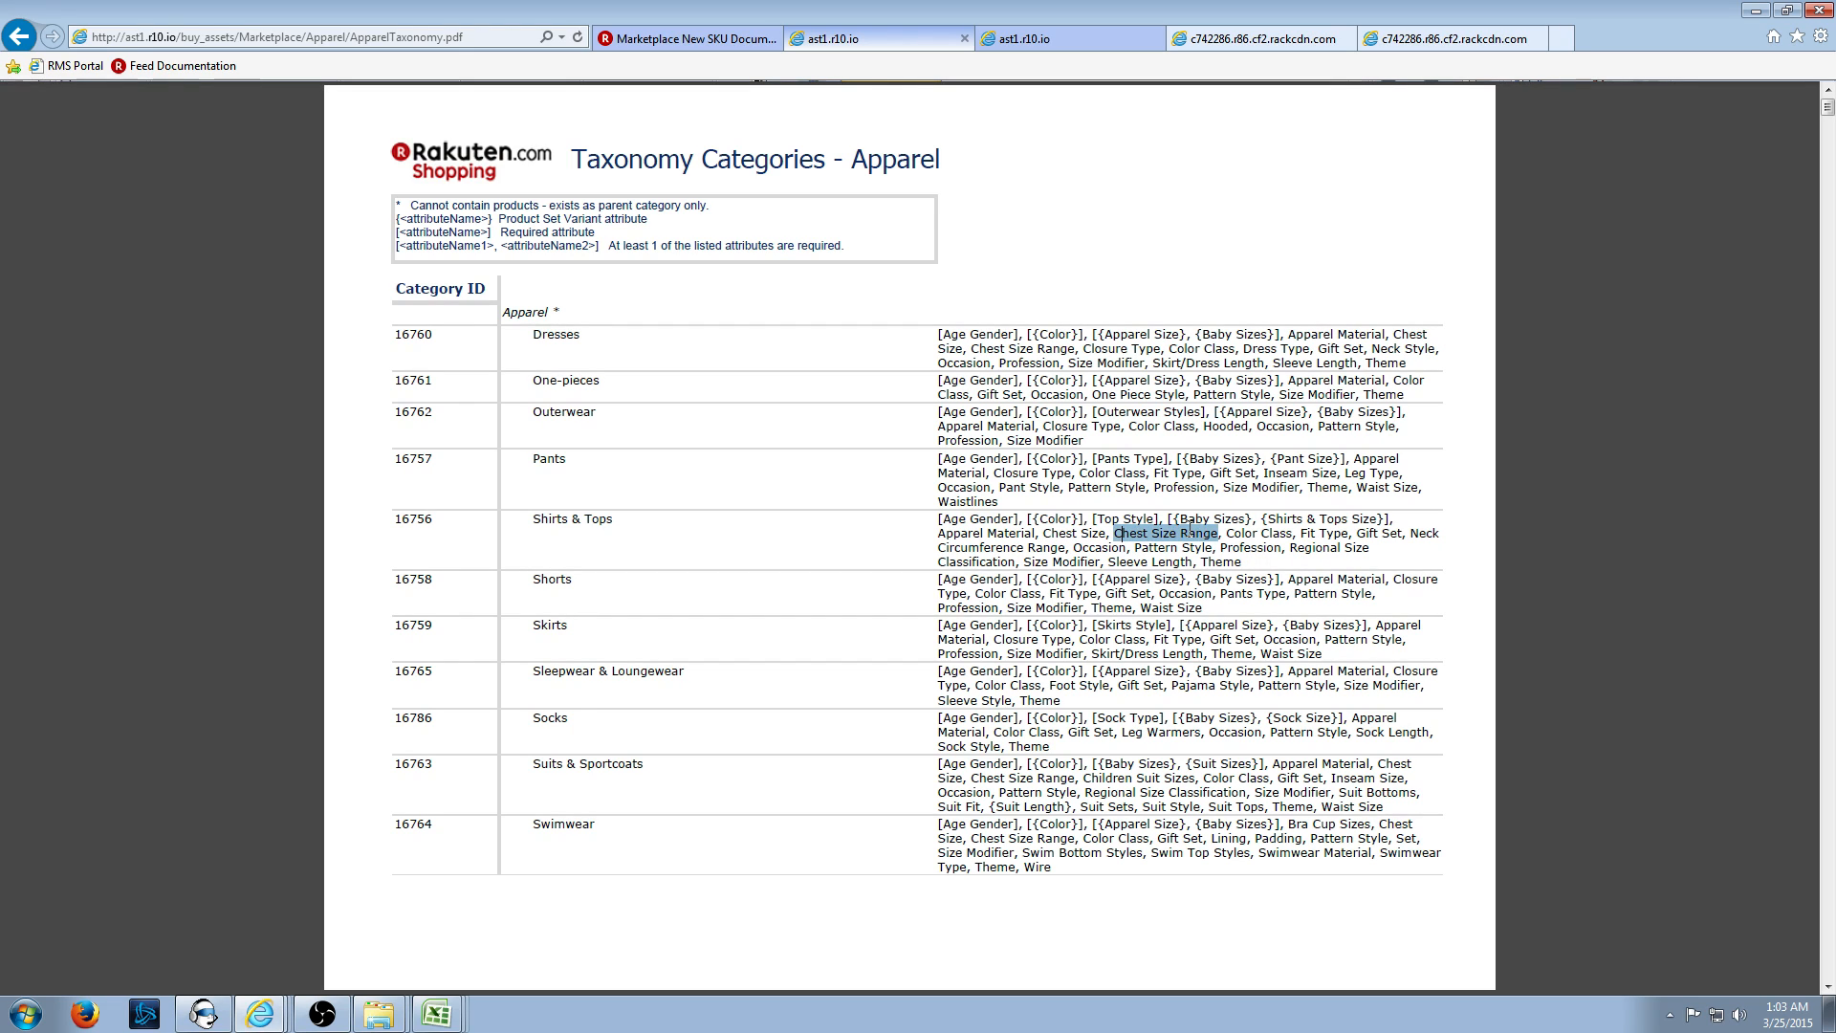
pyautogui.scroll(-20, 1190, 536)
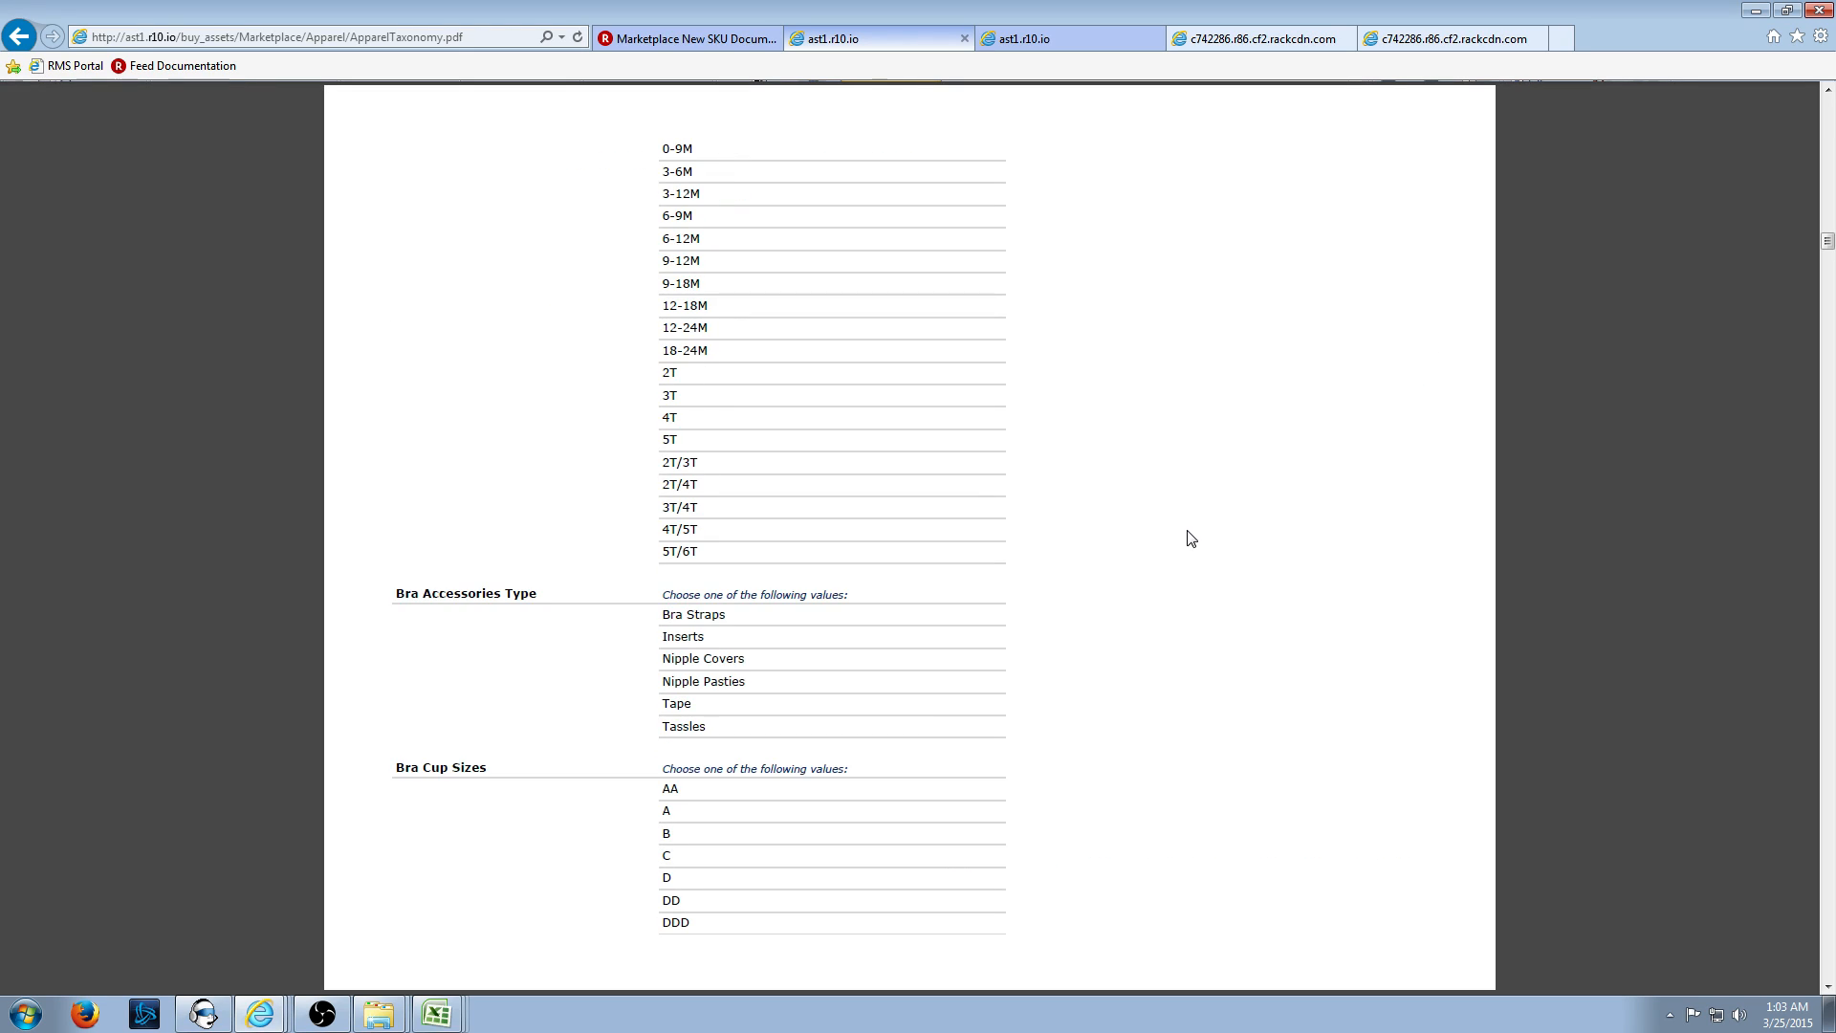
pyautogui.scroll(20, 1191, 538)
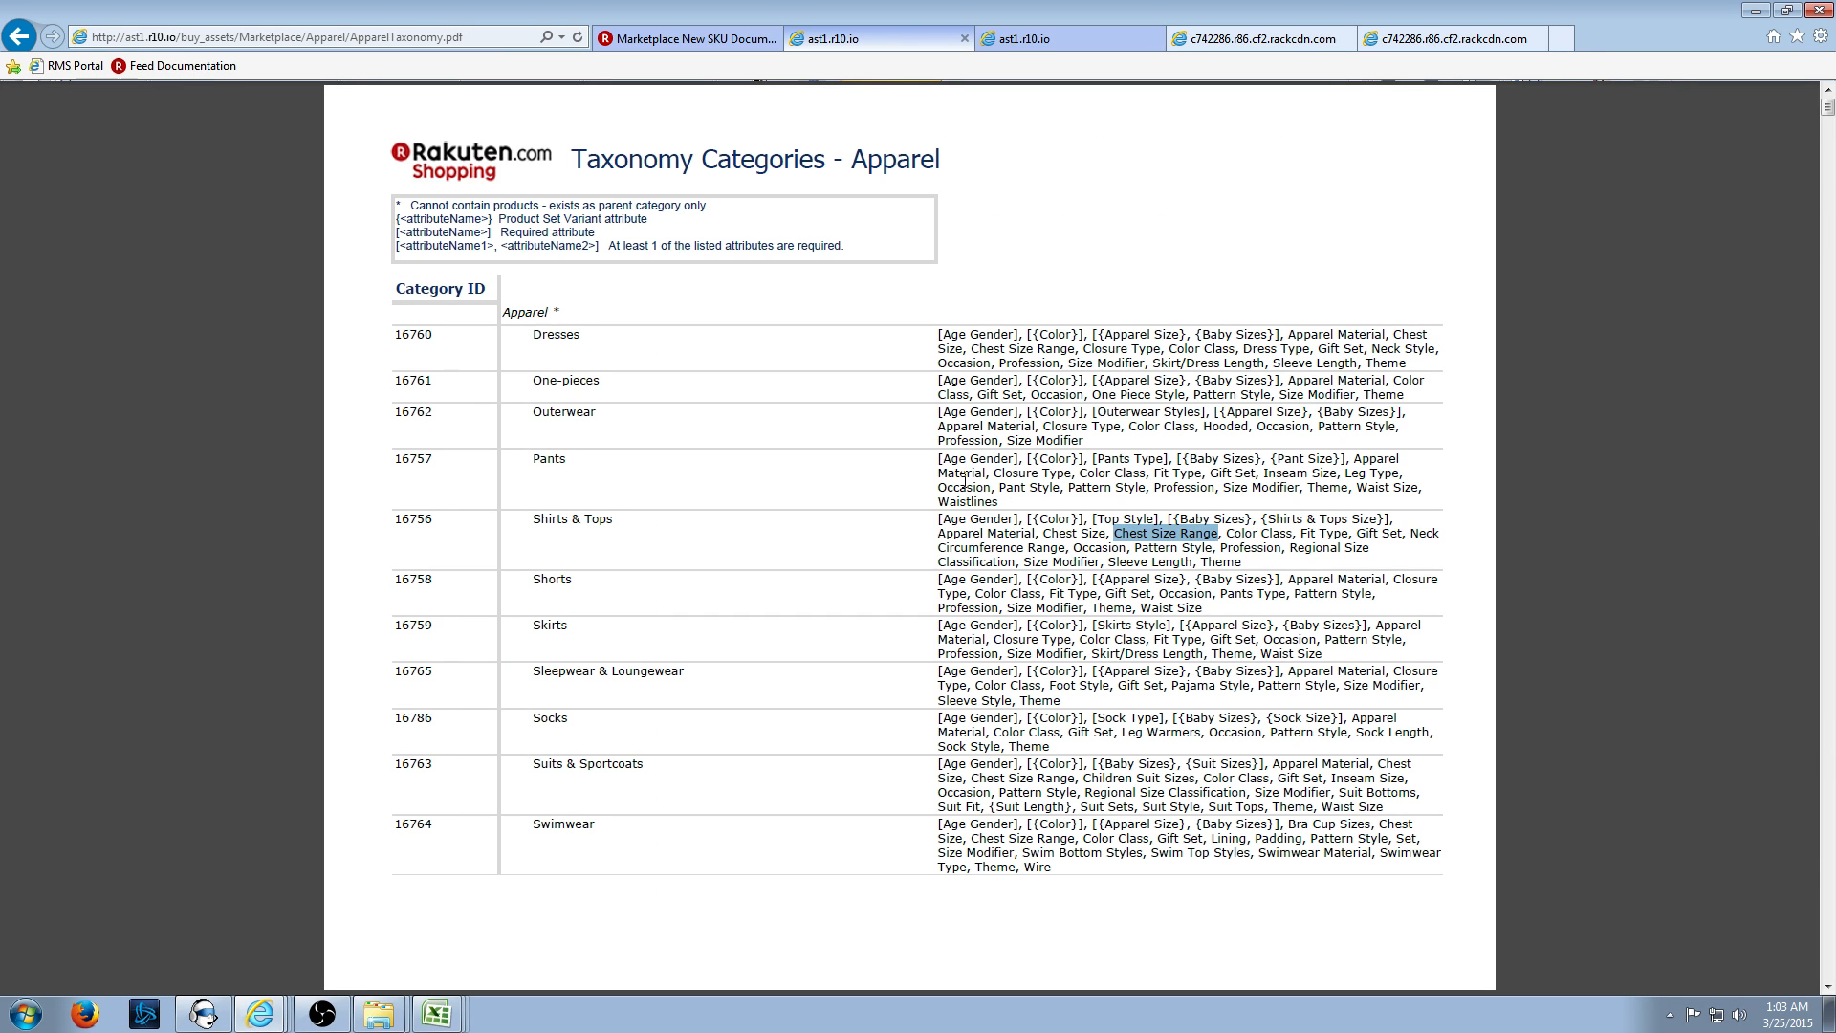
pyautogui.click(1248, 38)
pyautogui.click(436, 1013)
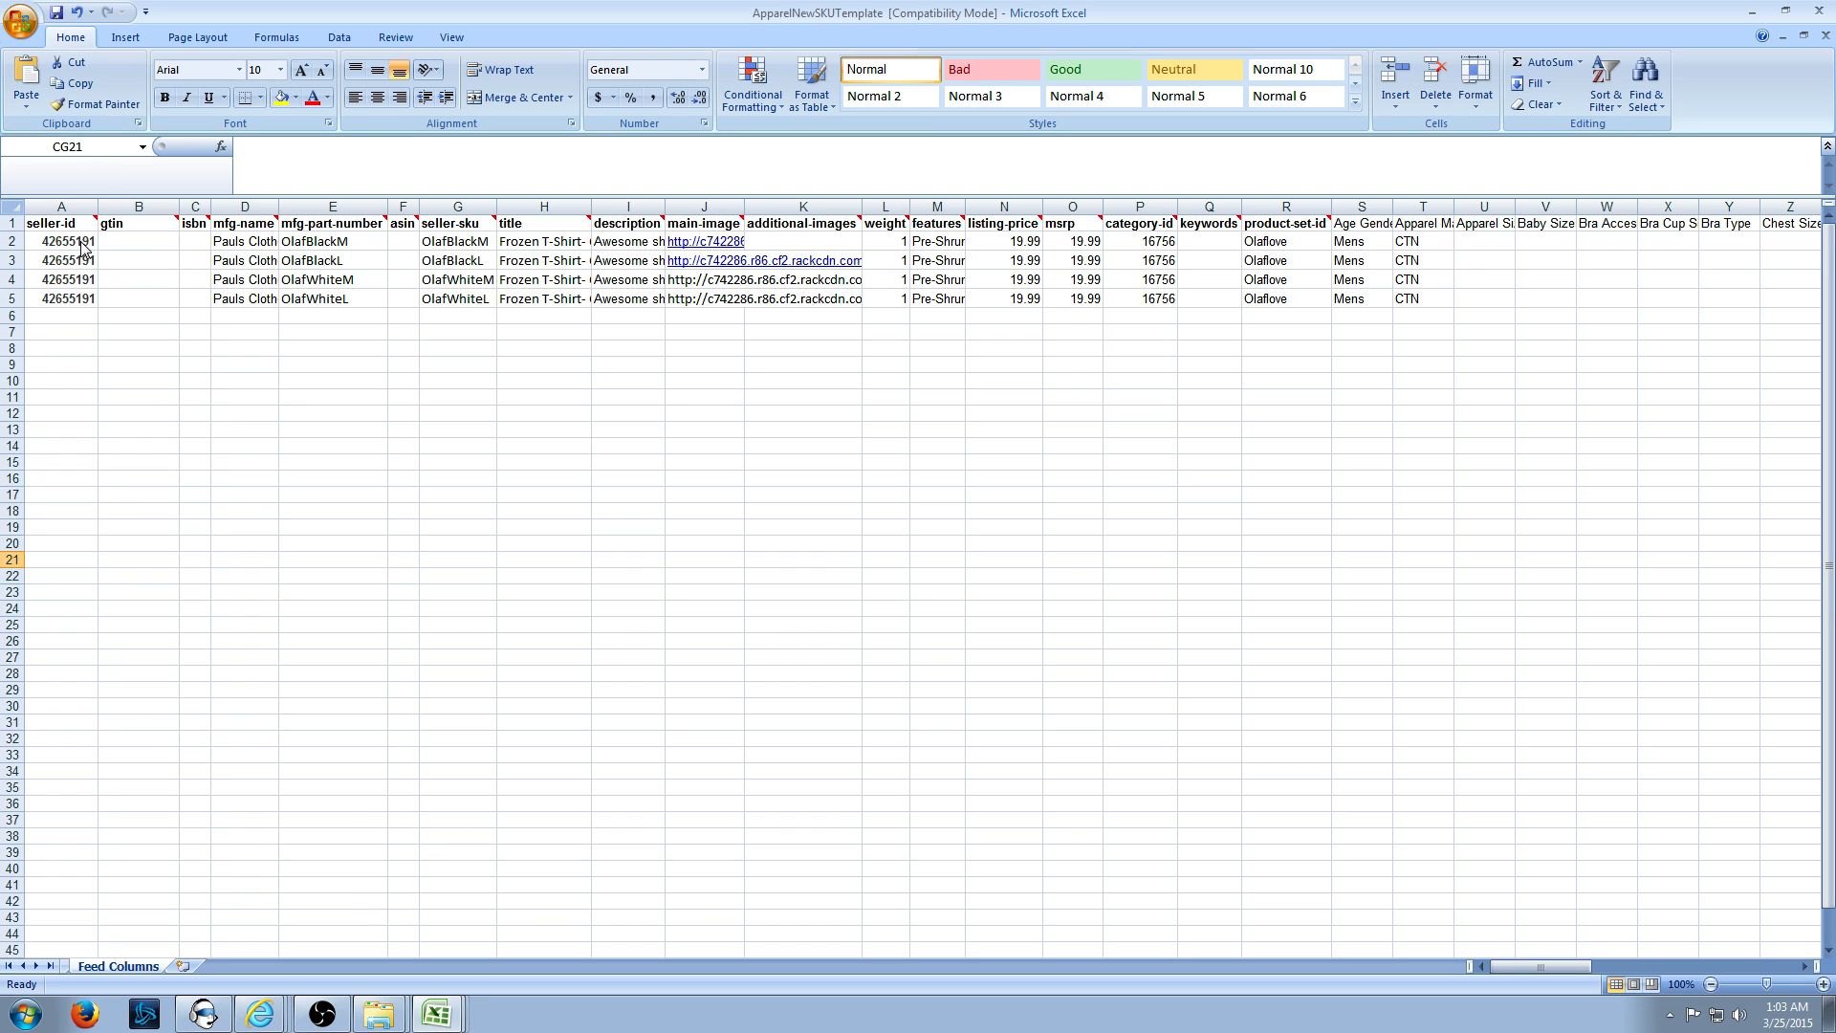
# - Save the current sheet as OlafTest in Text (Tab delimited) format, keeping that format
pyautogui.press('F12')
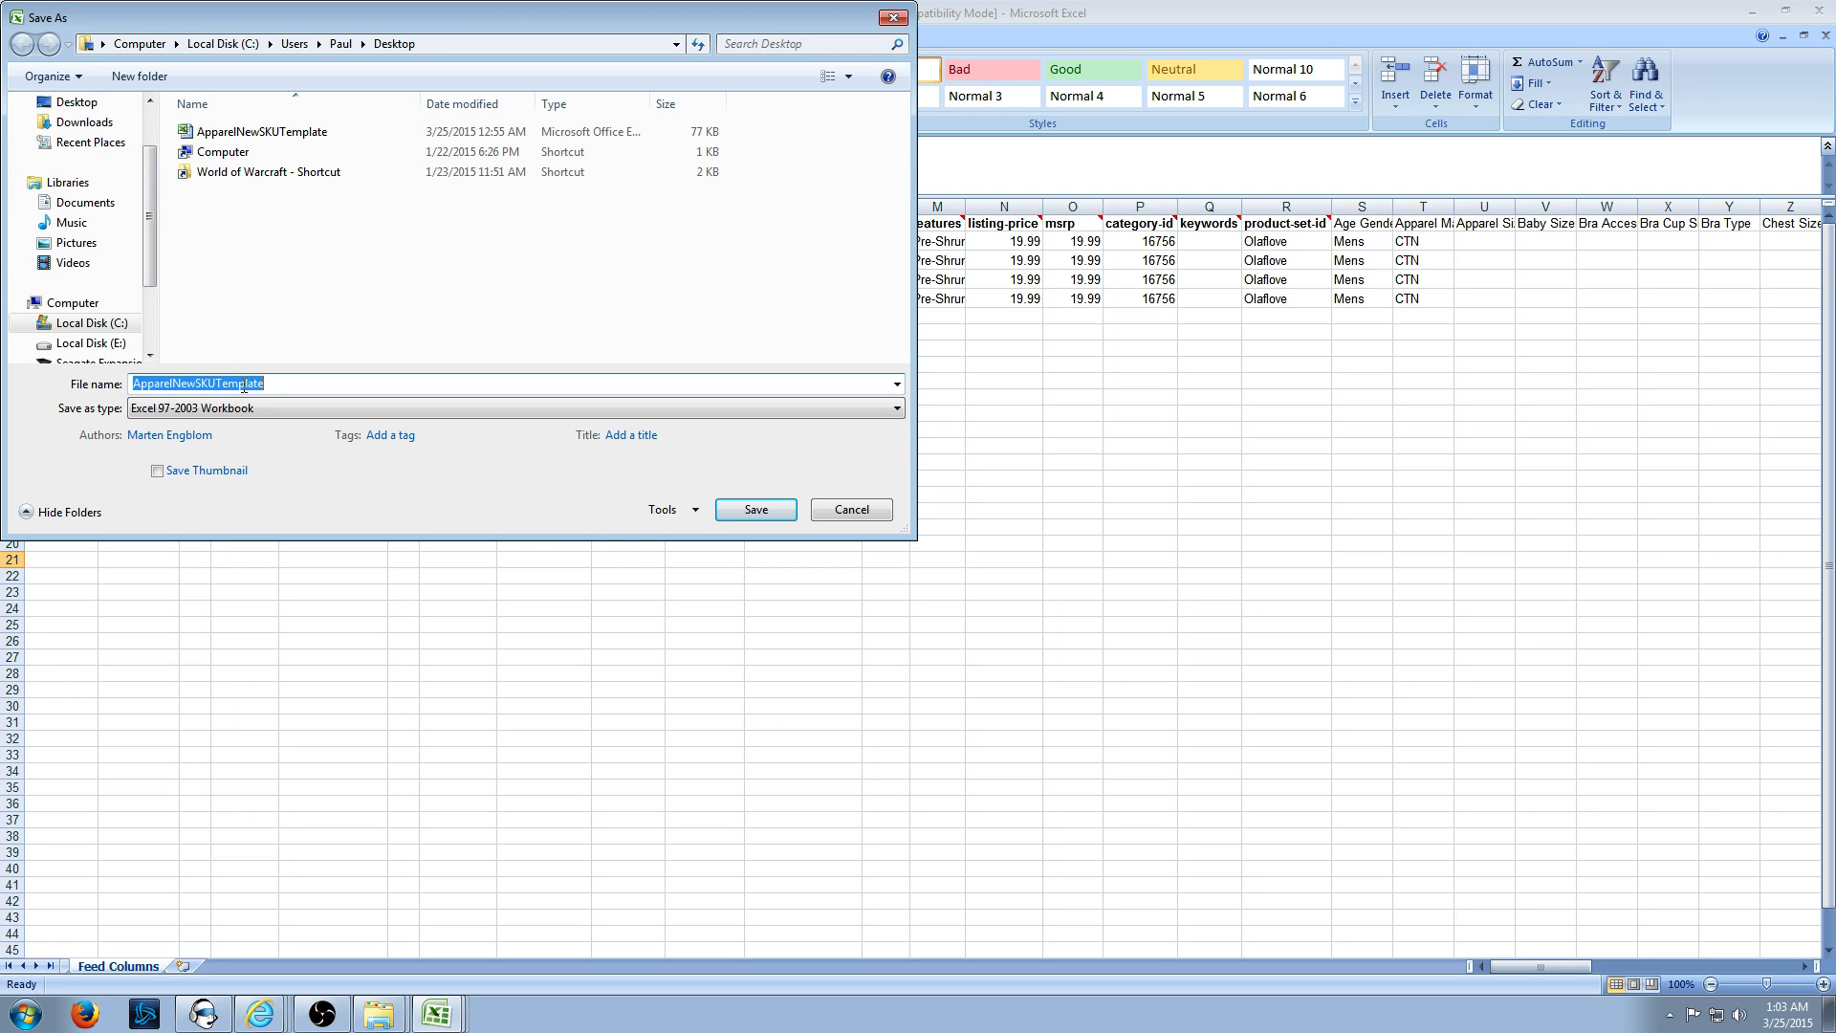
pyautogui.write('OlafTest')
pyautogui.click(257, 409)
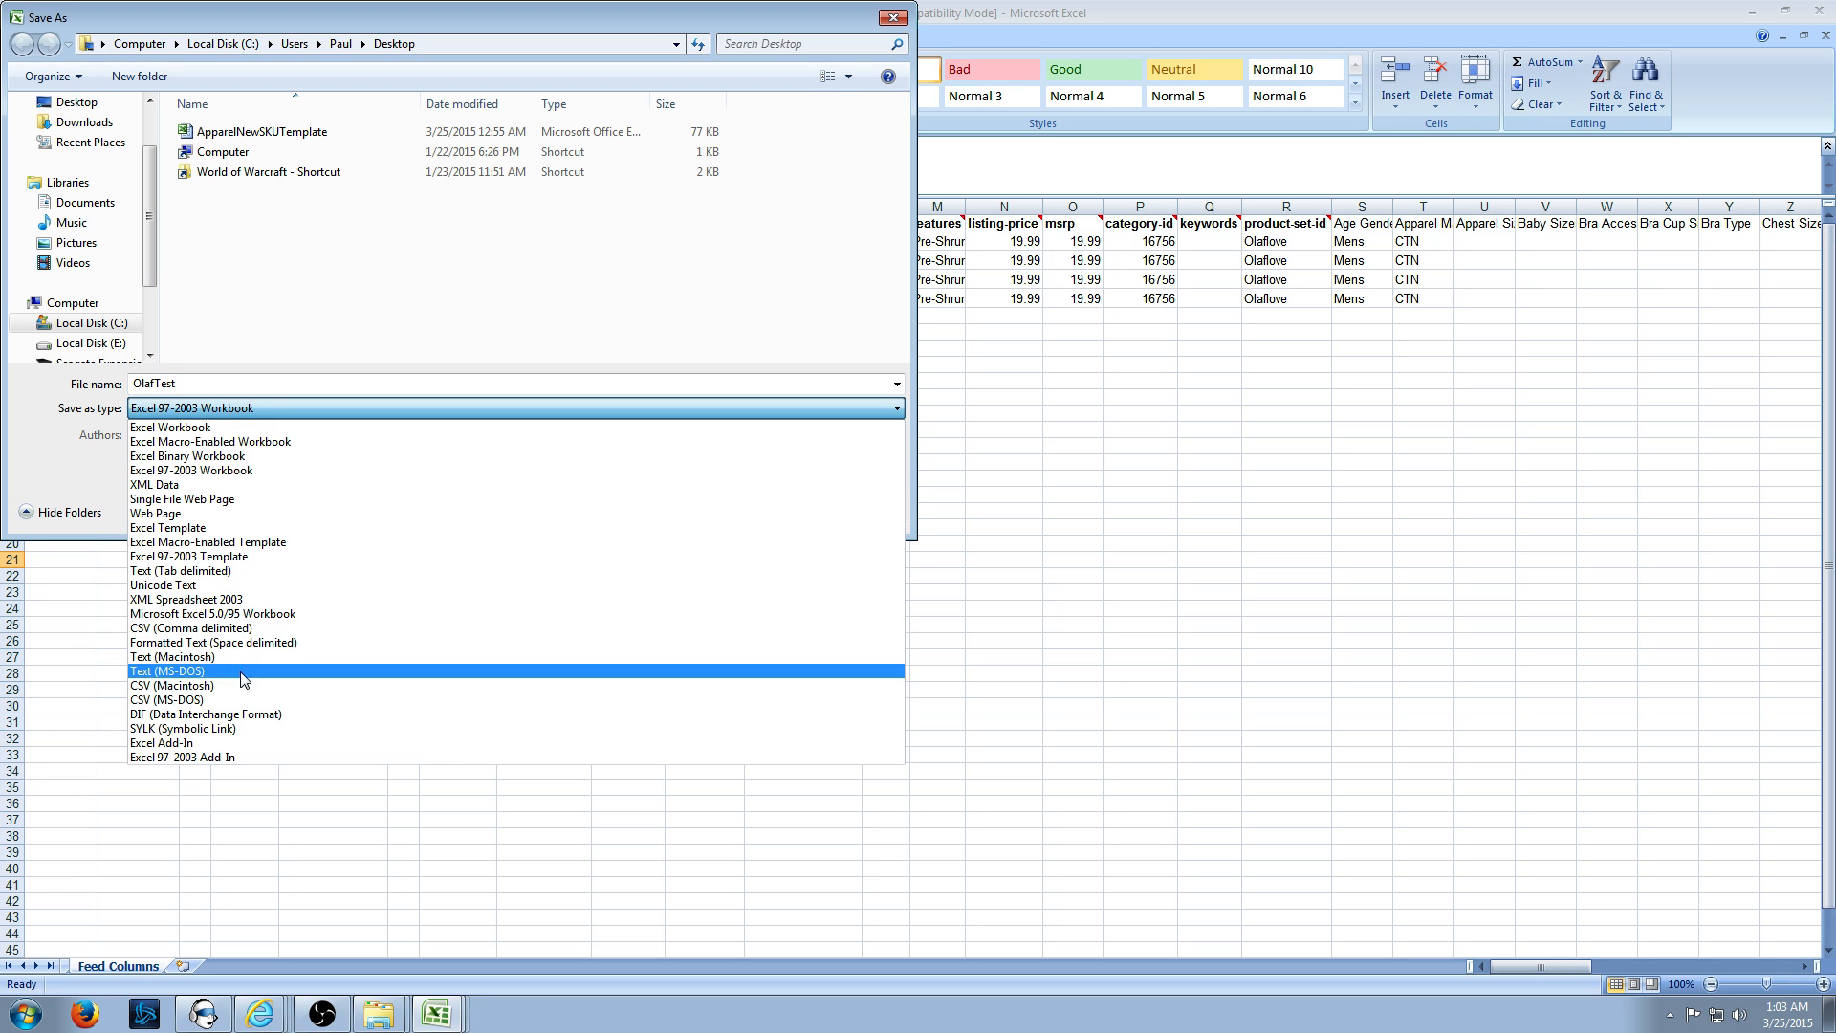
pyautogui.click(227, 572)
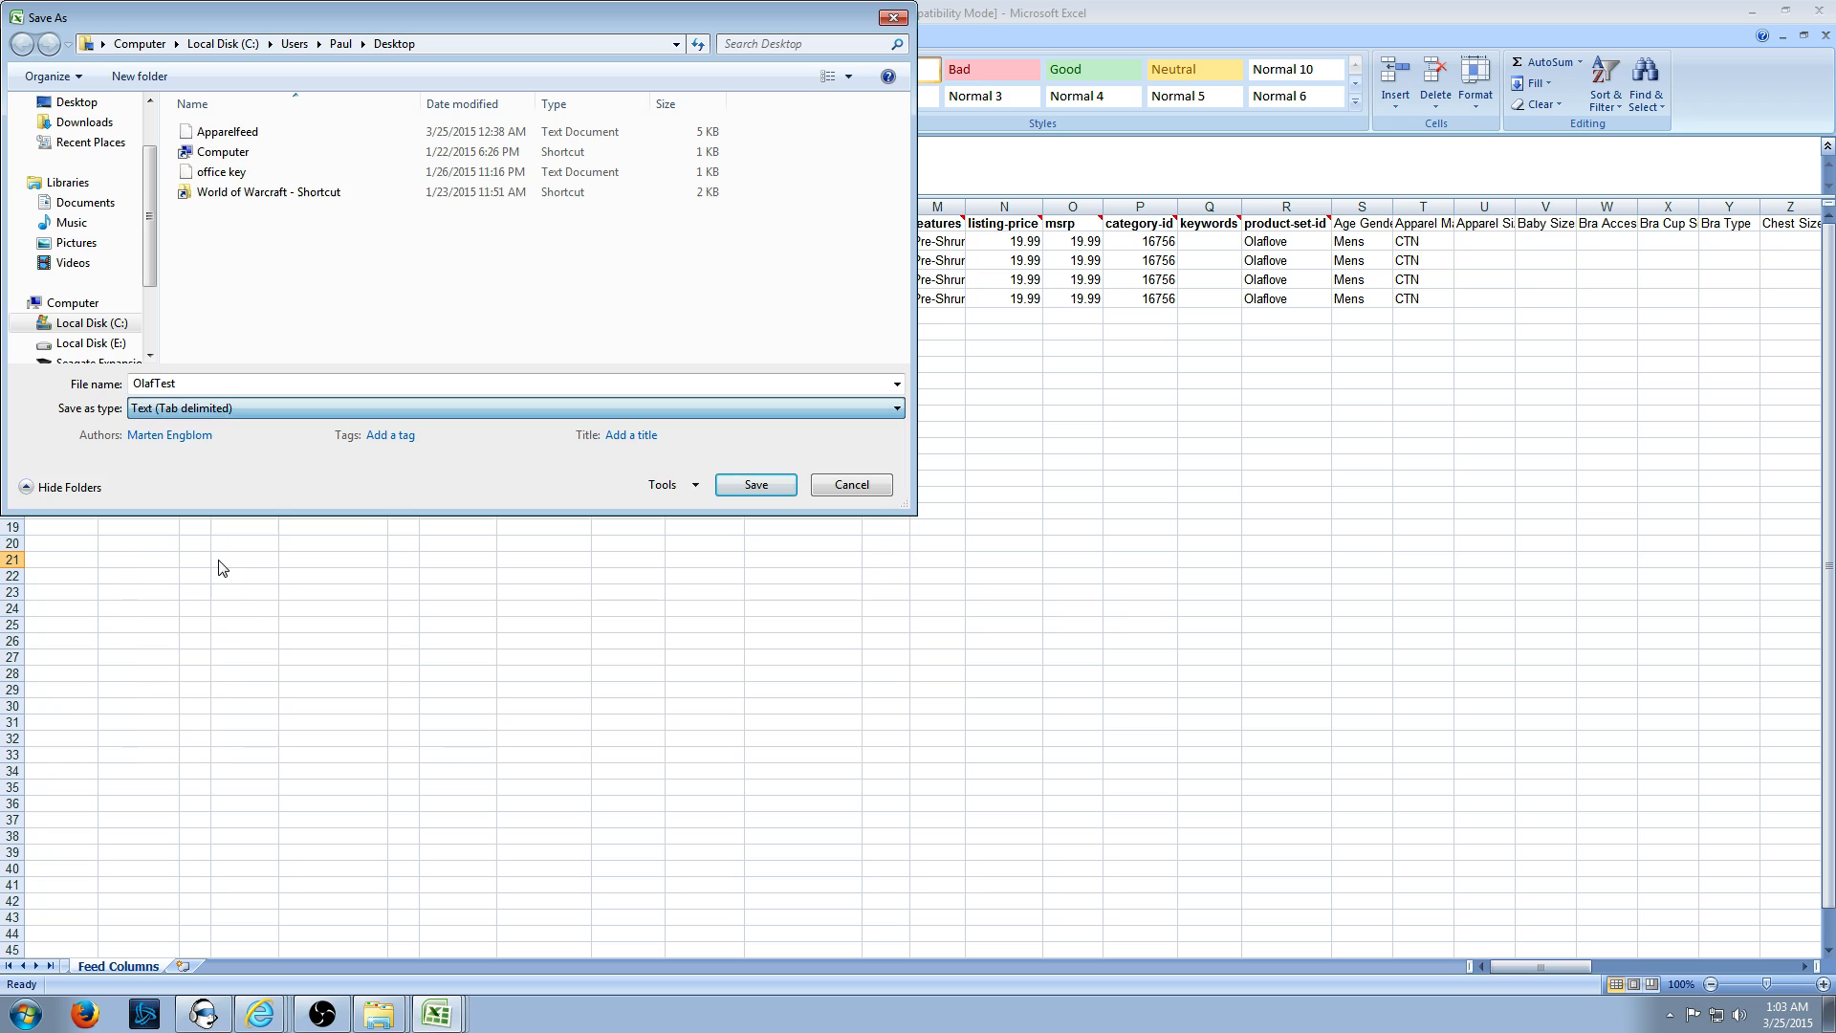
pyautogui.click(771, 490)
pyautogui.click(886, 572)
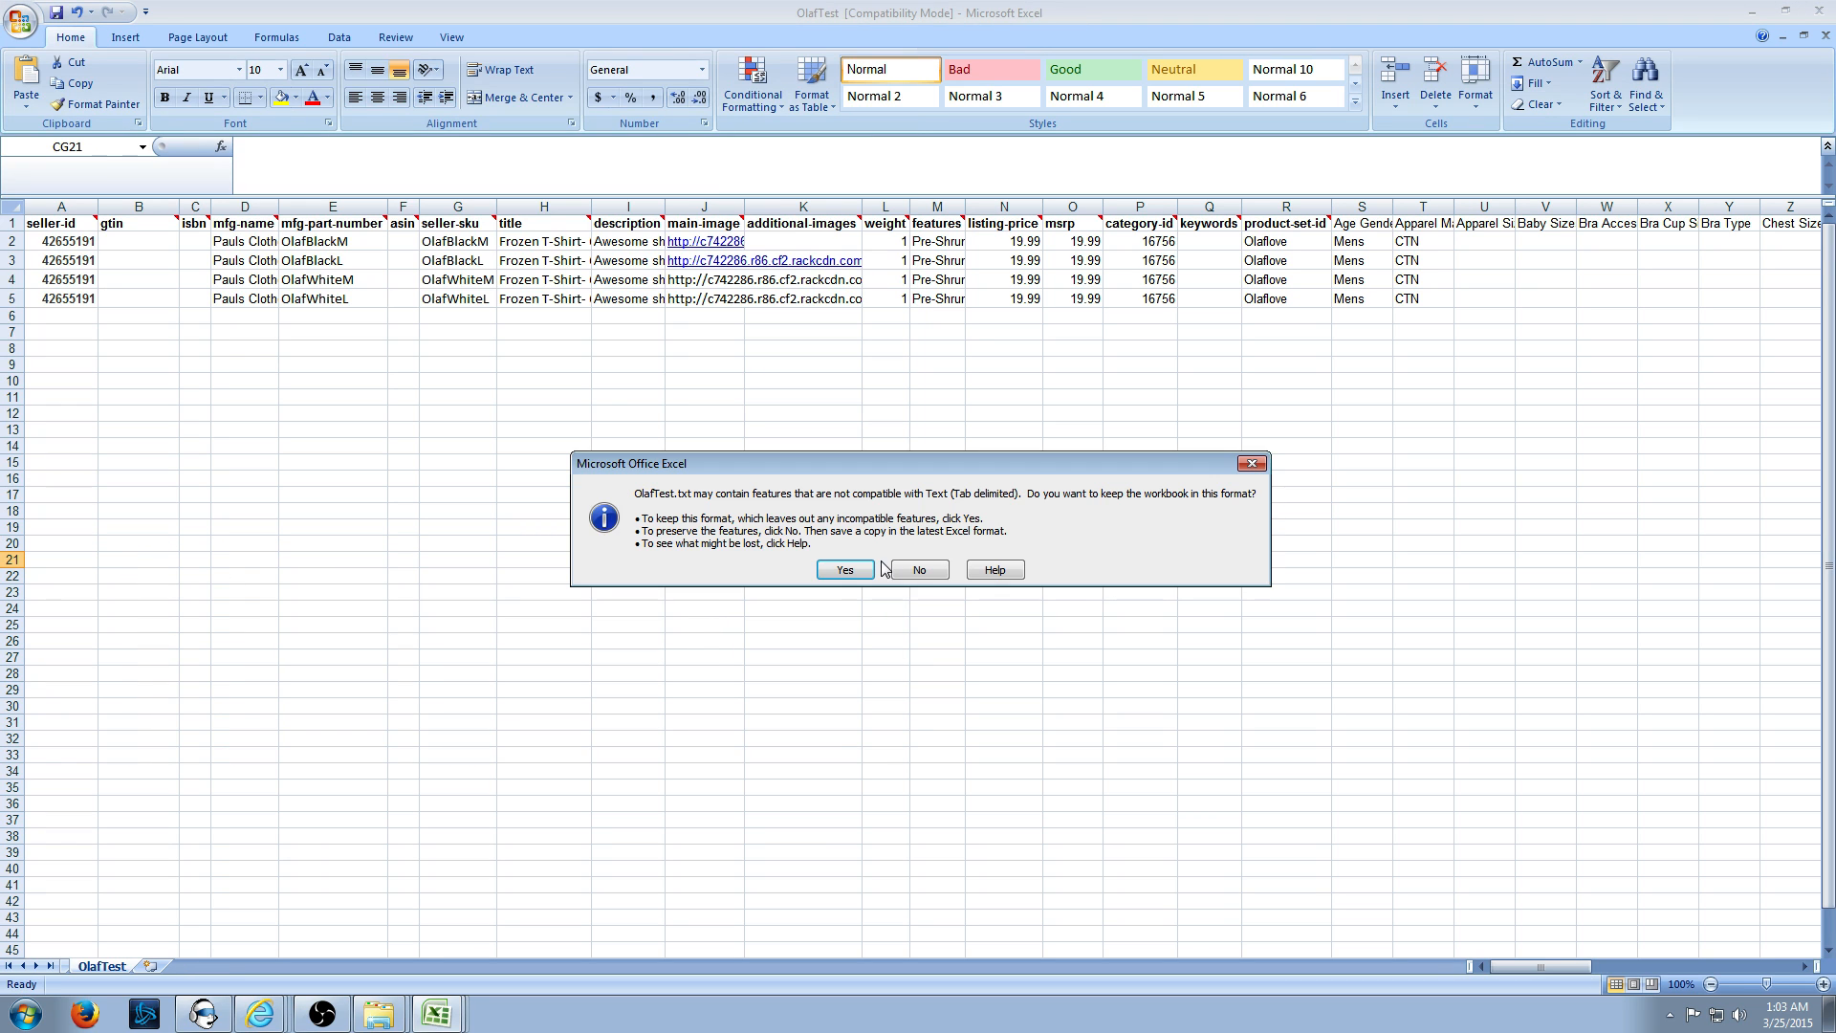
pyautogui.click(842, 570)
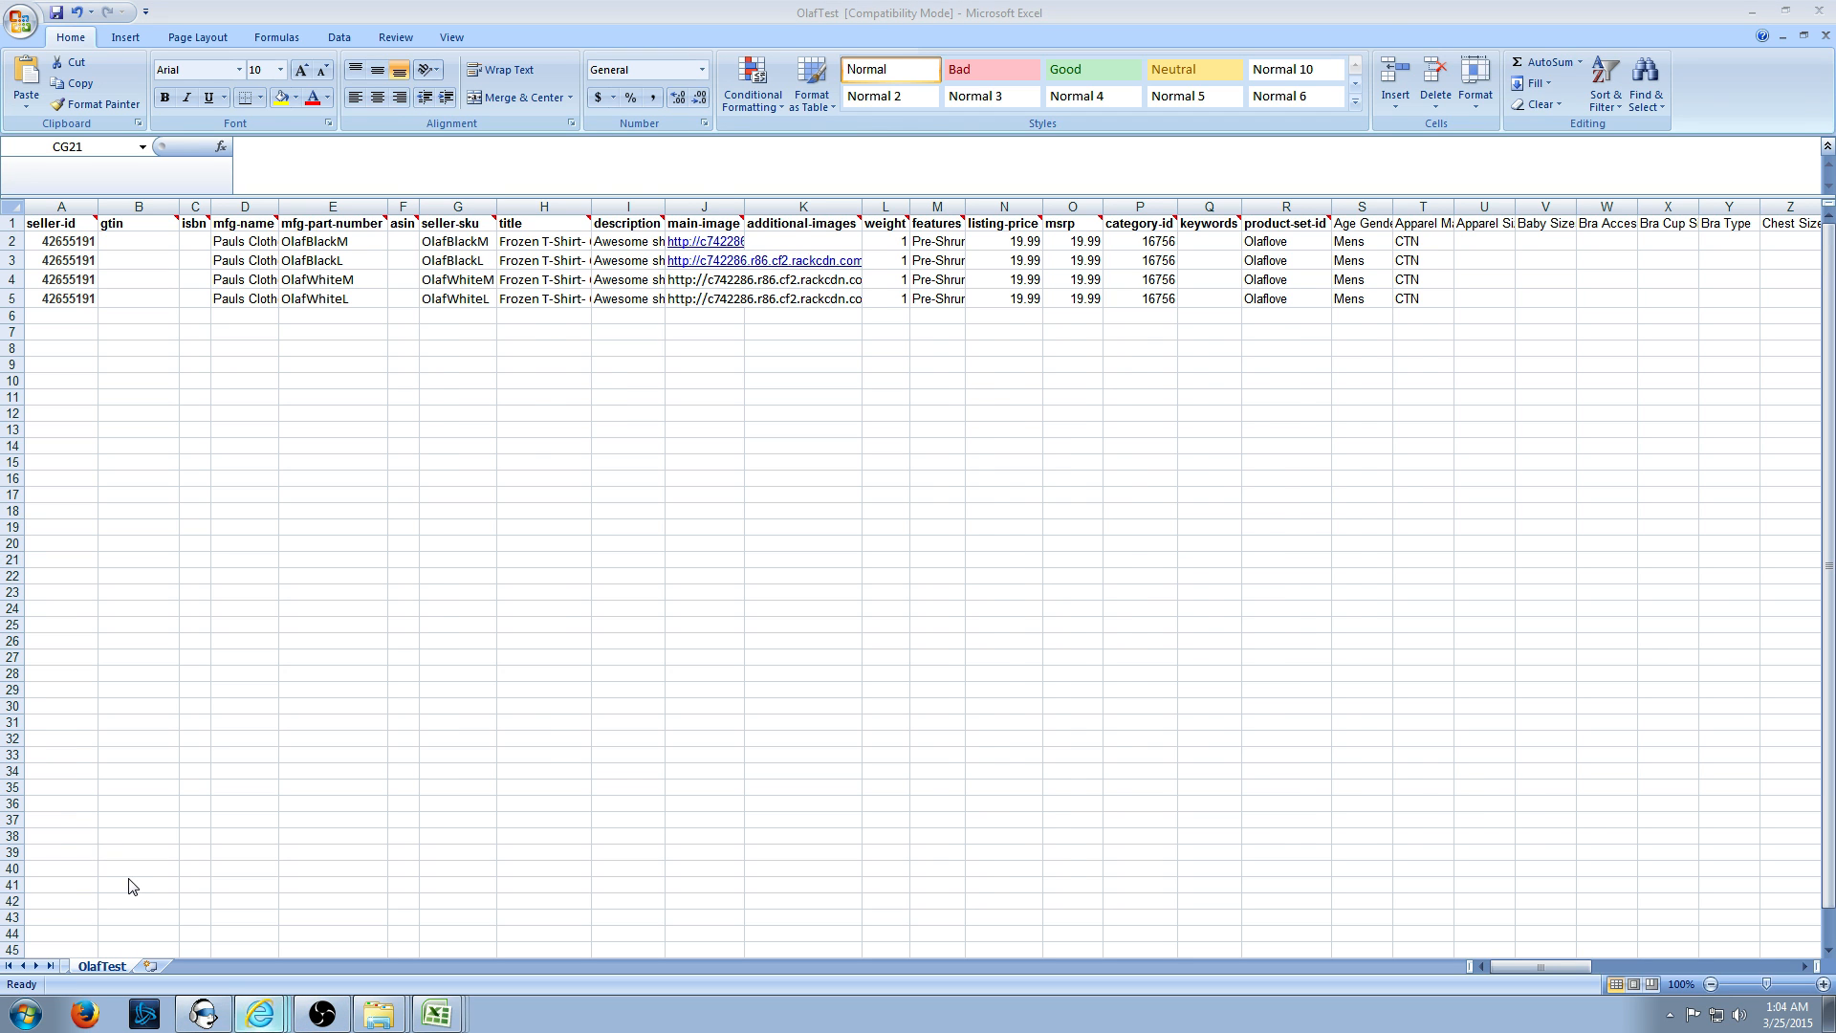
pyautogui.hotkey('alt', 'Tab')
# - Go from the New SKU documentation to the RMS Portal home, then open Manage SKUs Validate Feed
pyautogui.click(693, 44)
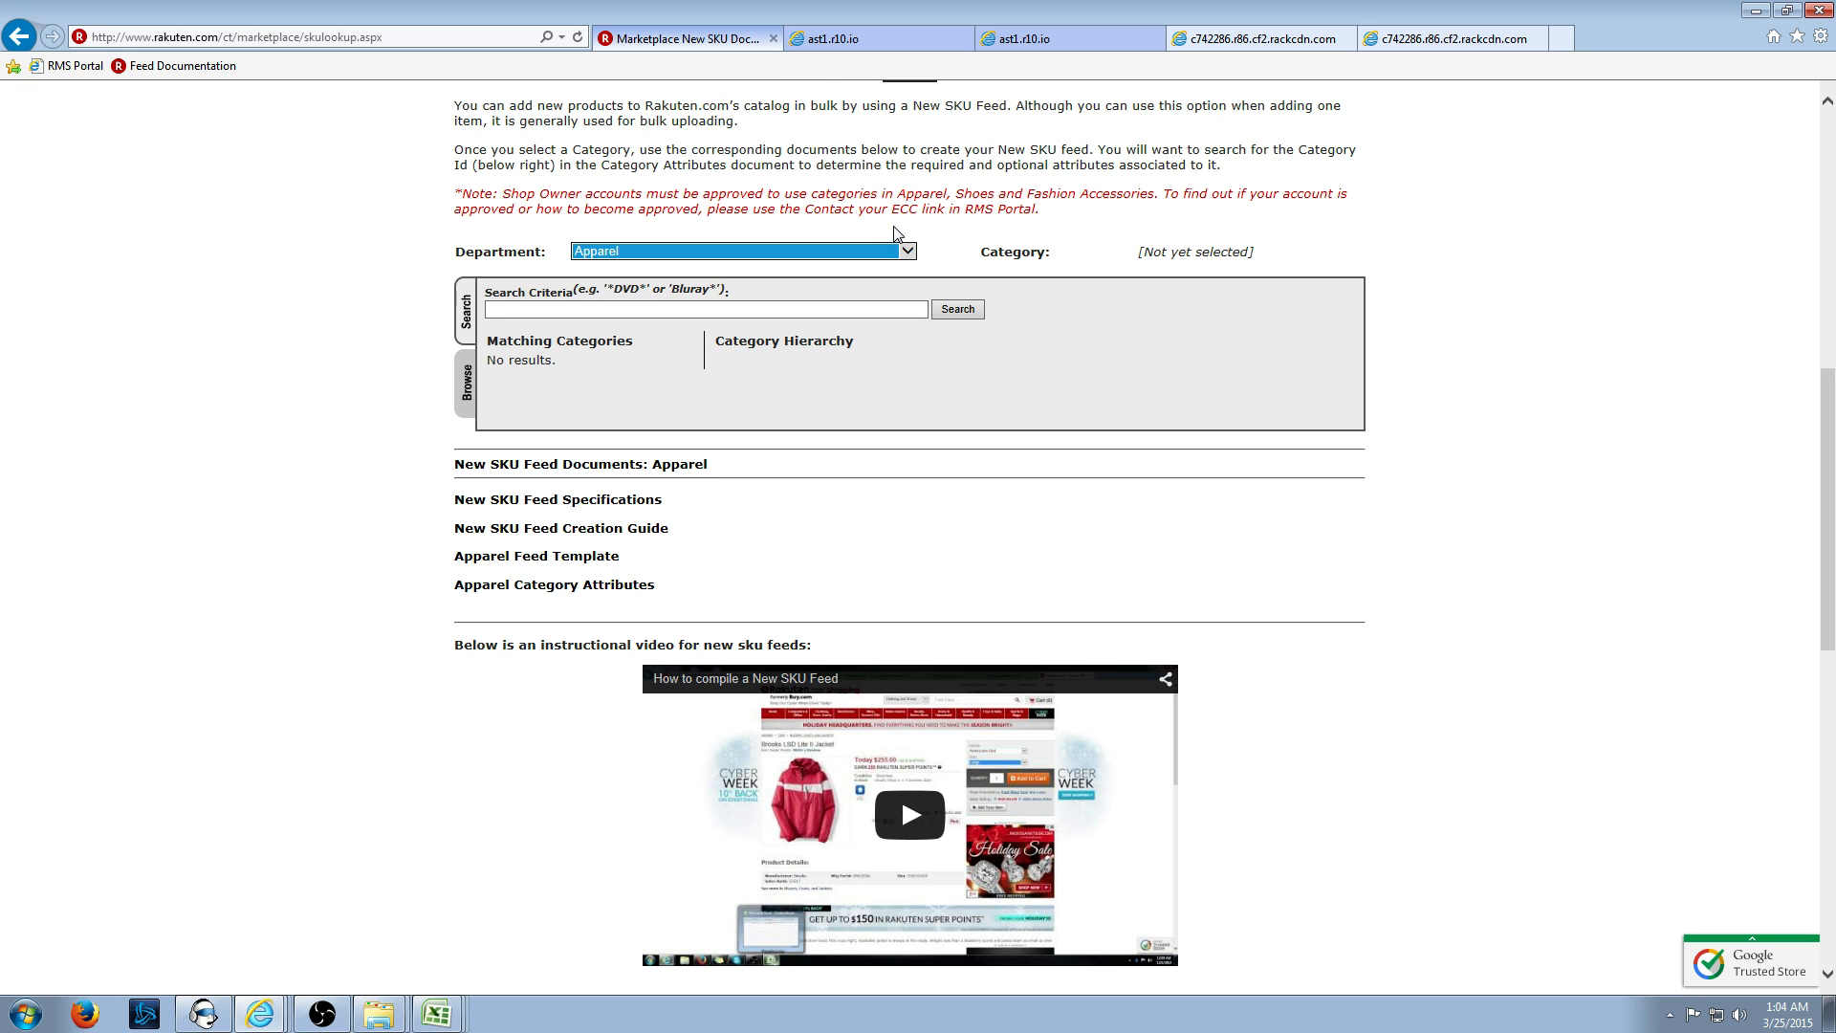
pyautogui.hotkey('alt', 'Left')
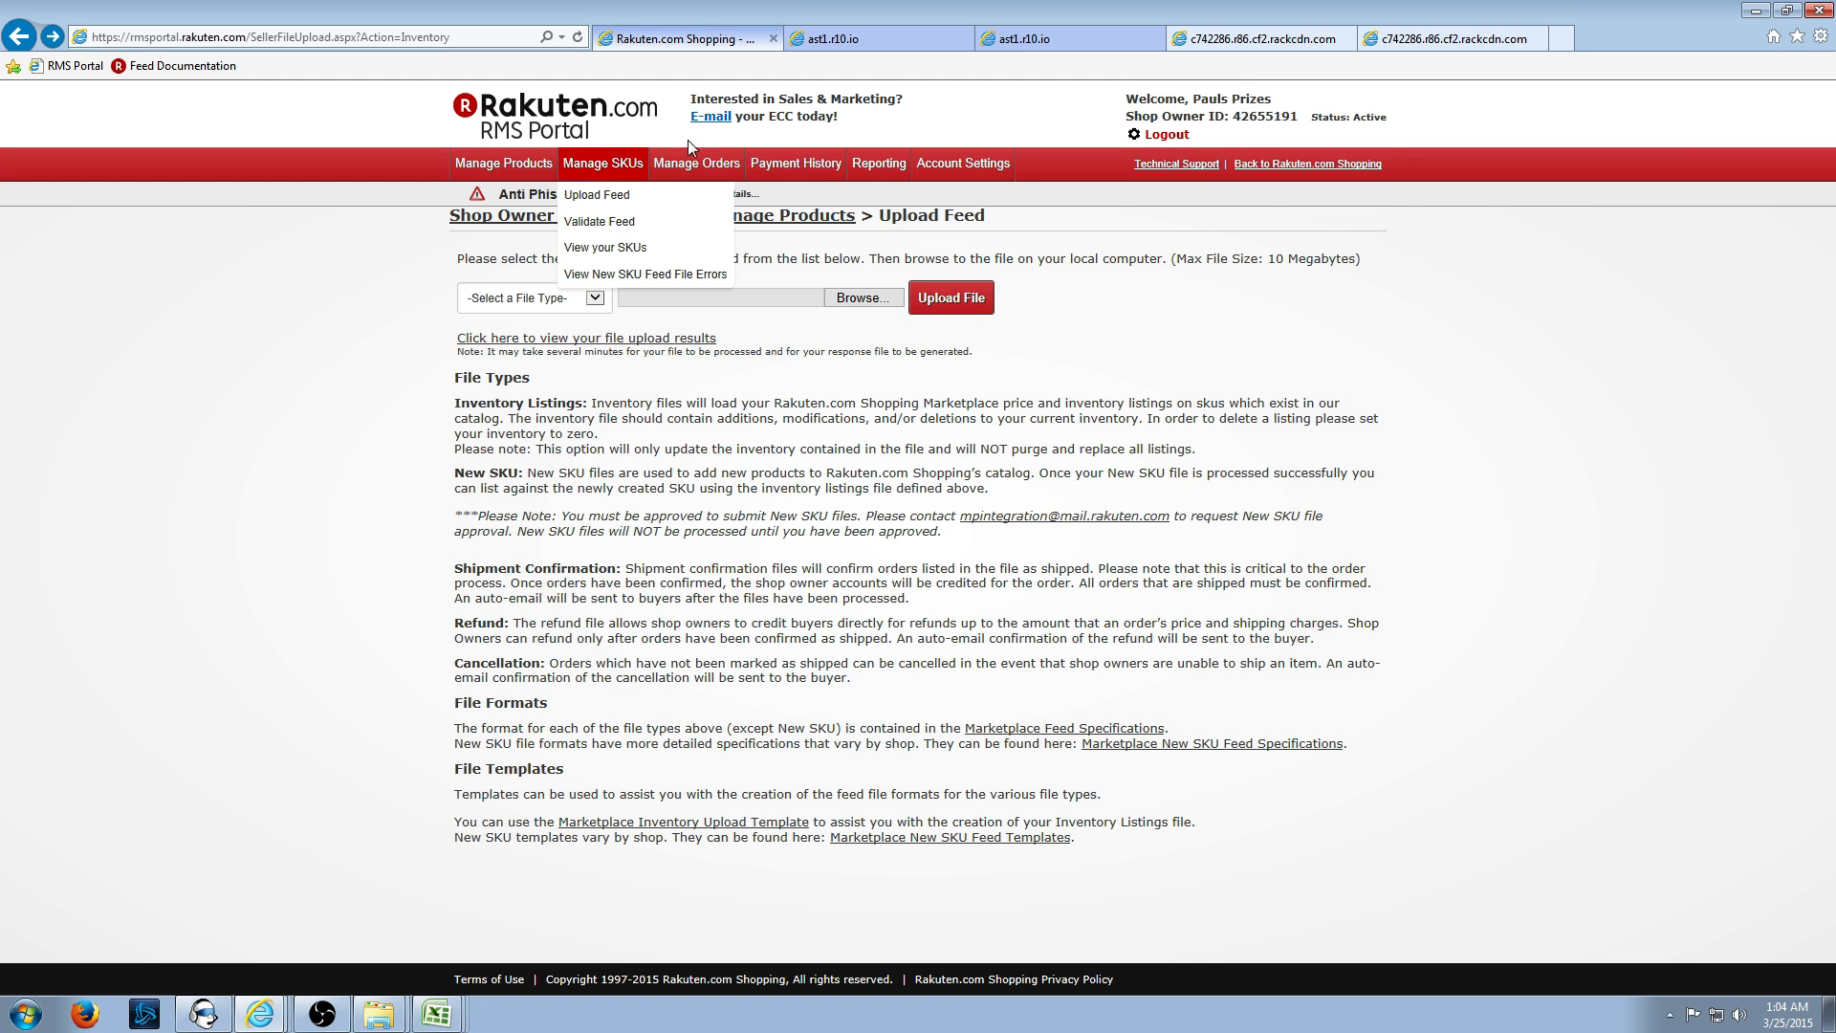
pyautogui.click(609, 120)
pyautogui.moveTo(616, 228)
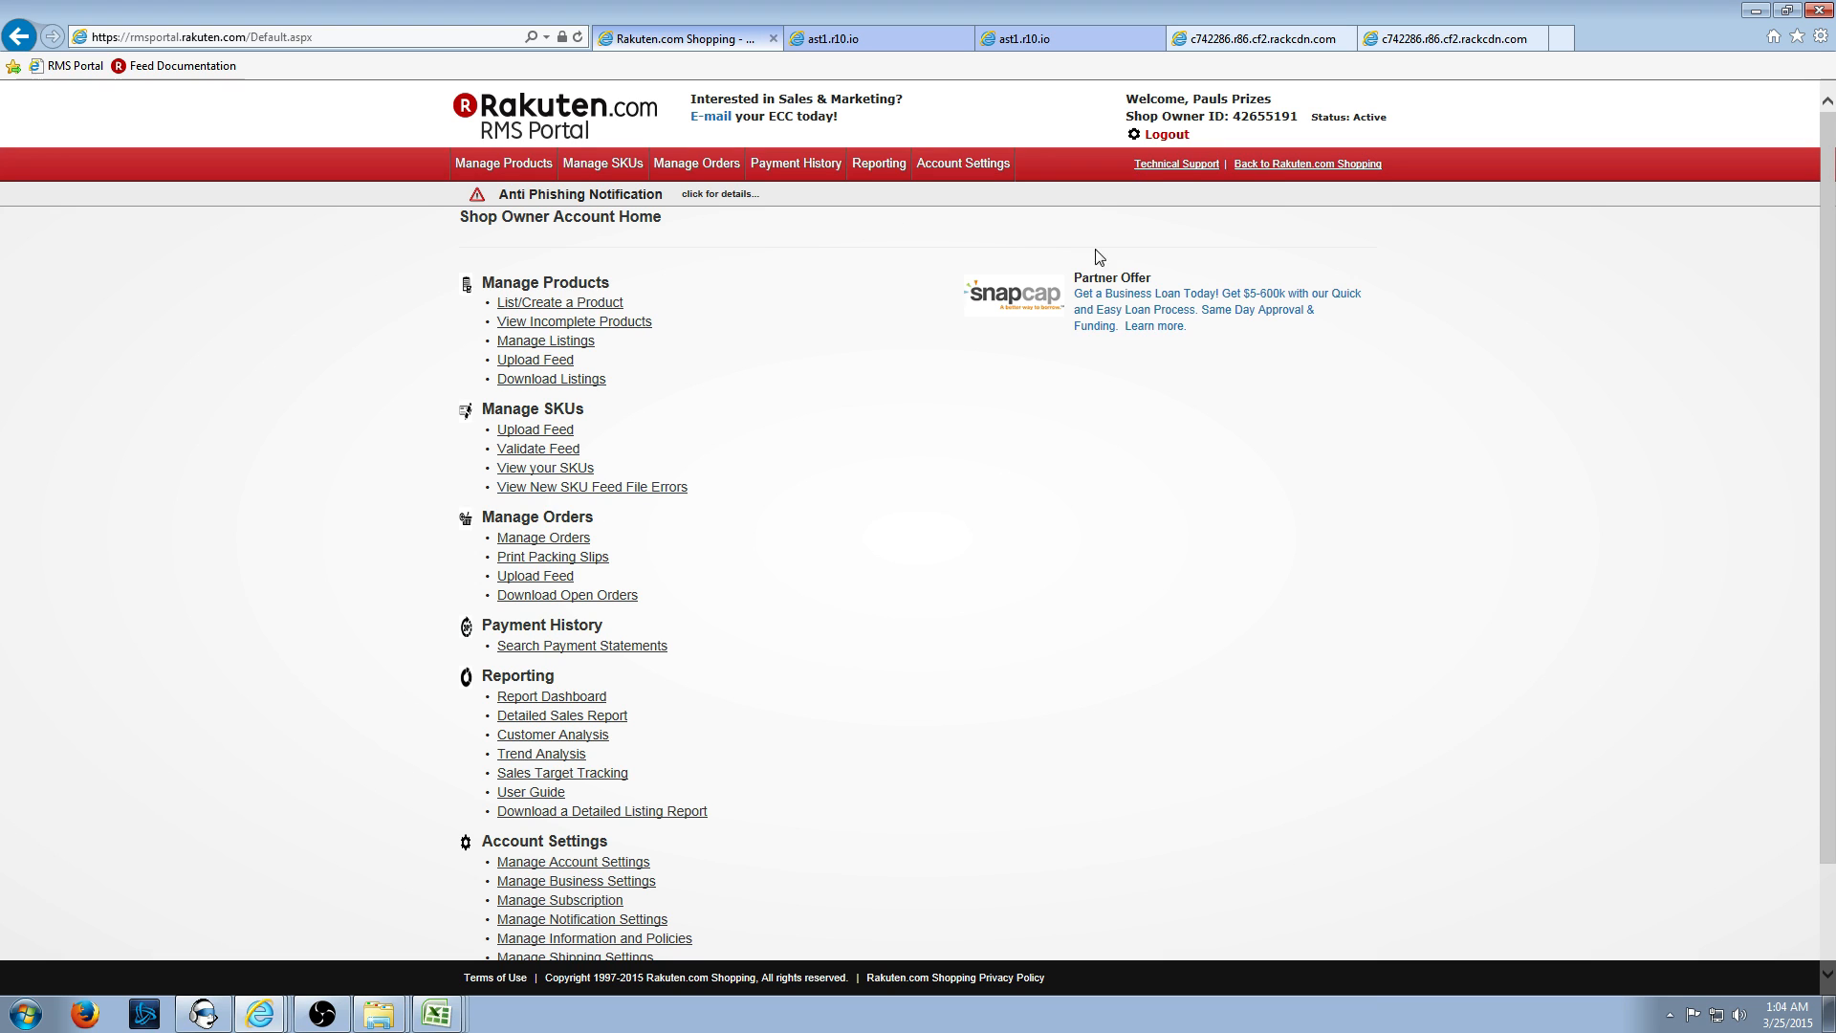
pyautogui.click(548, 451)
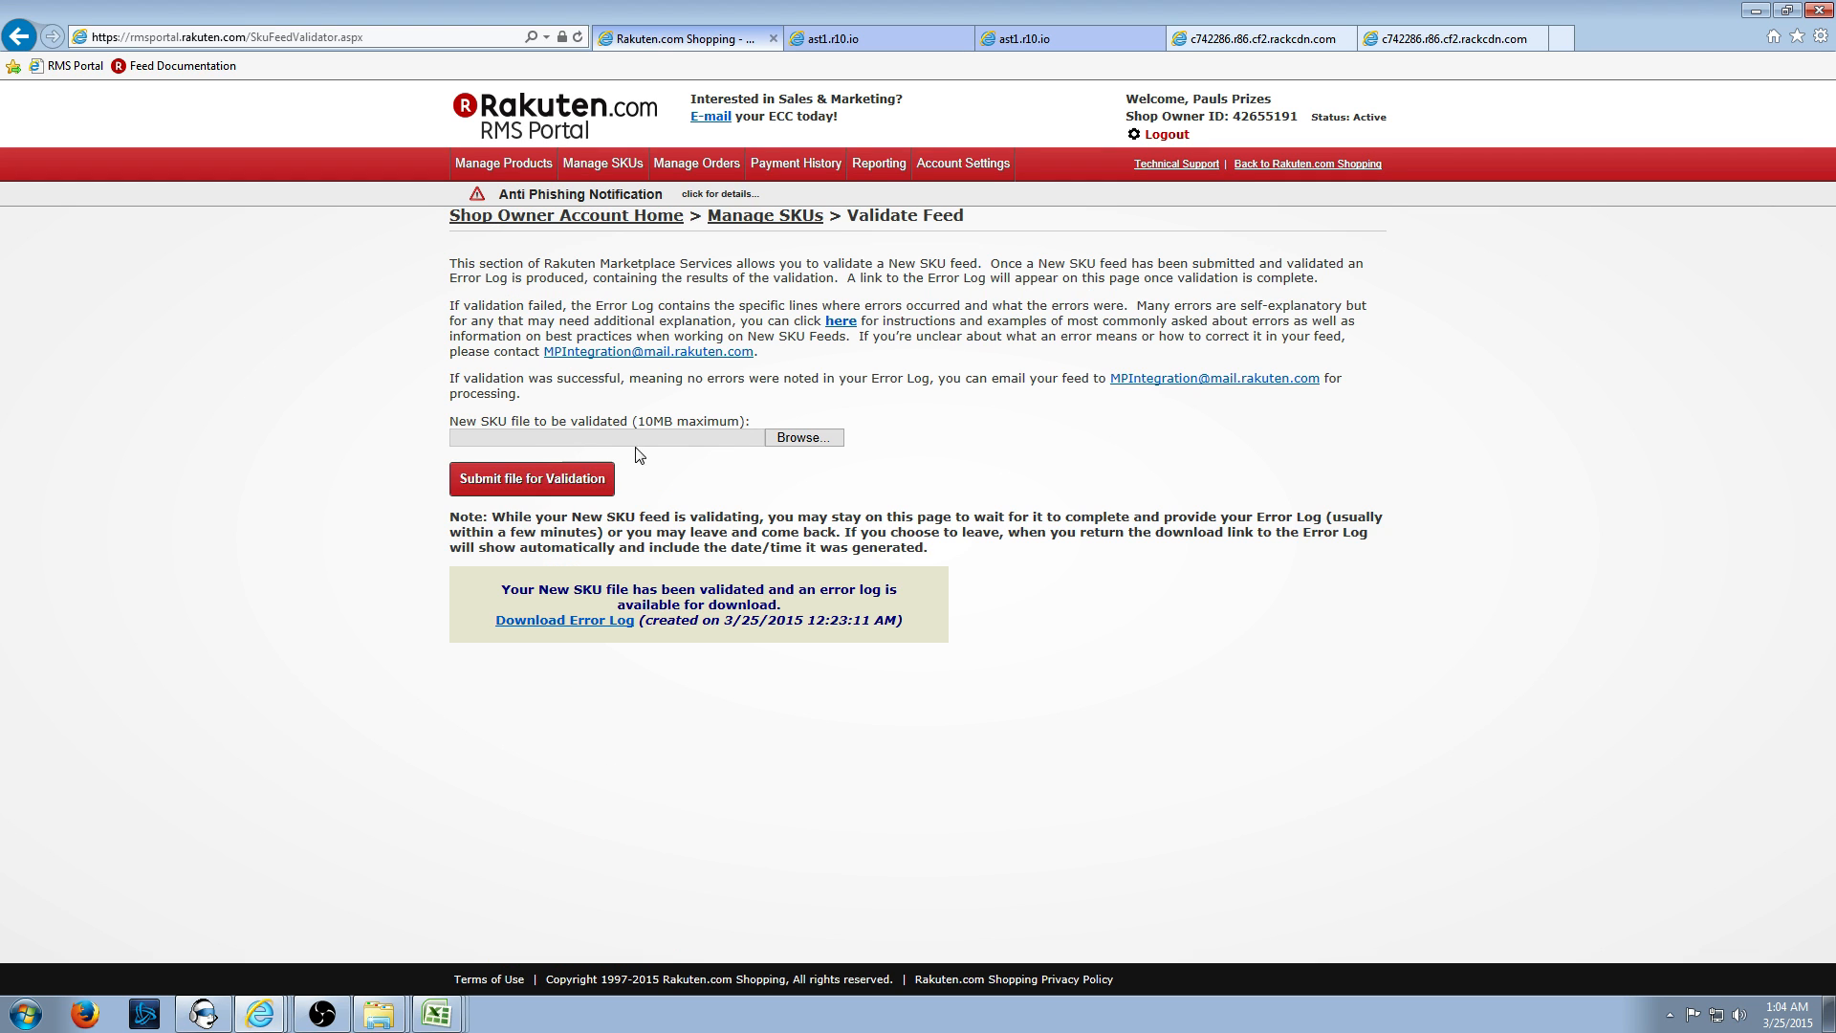
# - Choose OlafTest.txt from the Desktop and submit it for New SKU feed validation
pyautogui.click(703, 443)
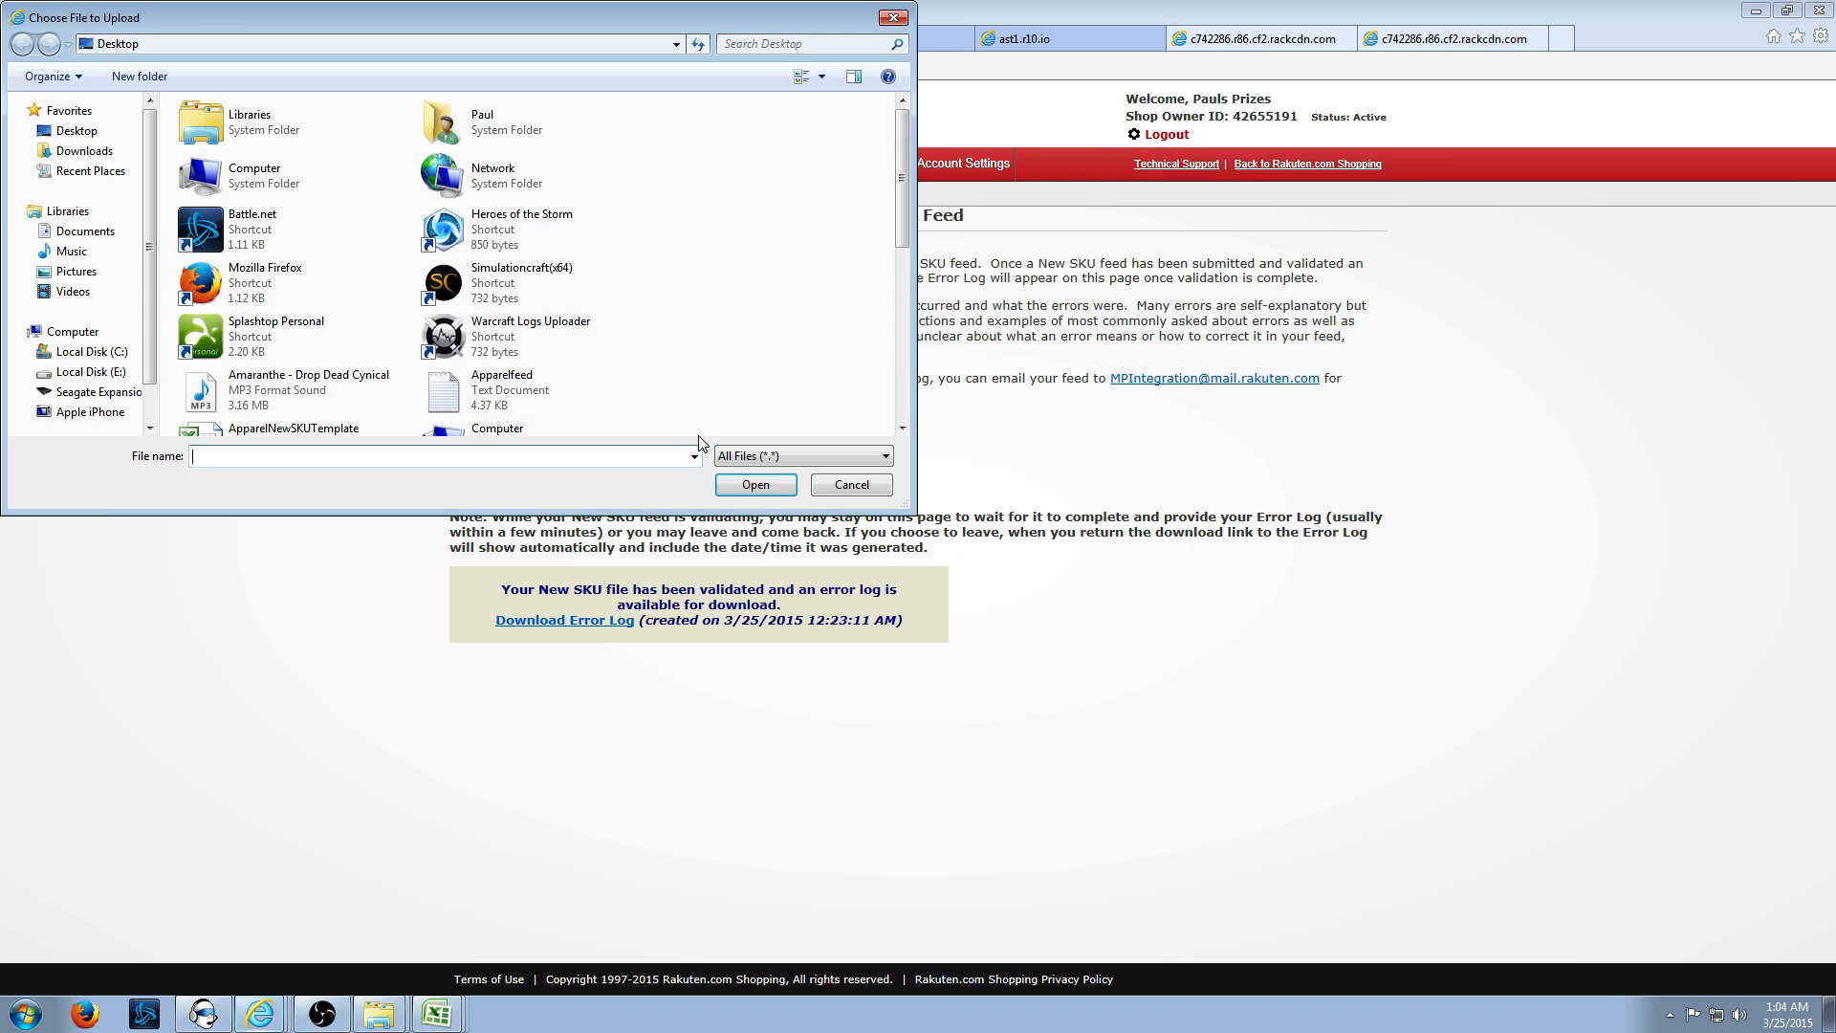
pyautogui.click(548, 333)
pyautogui.scroll(-3, 548, 333)
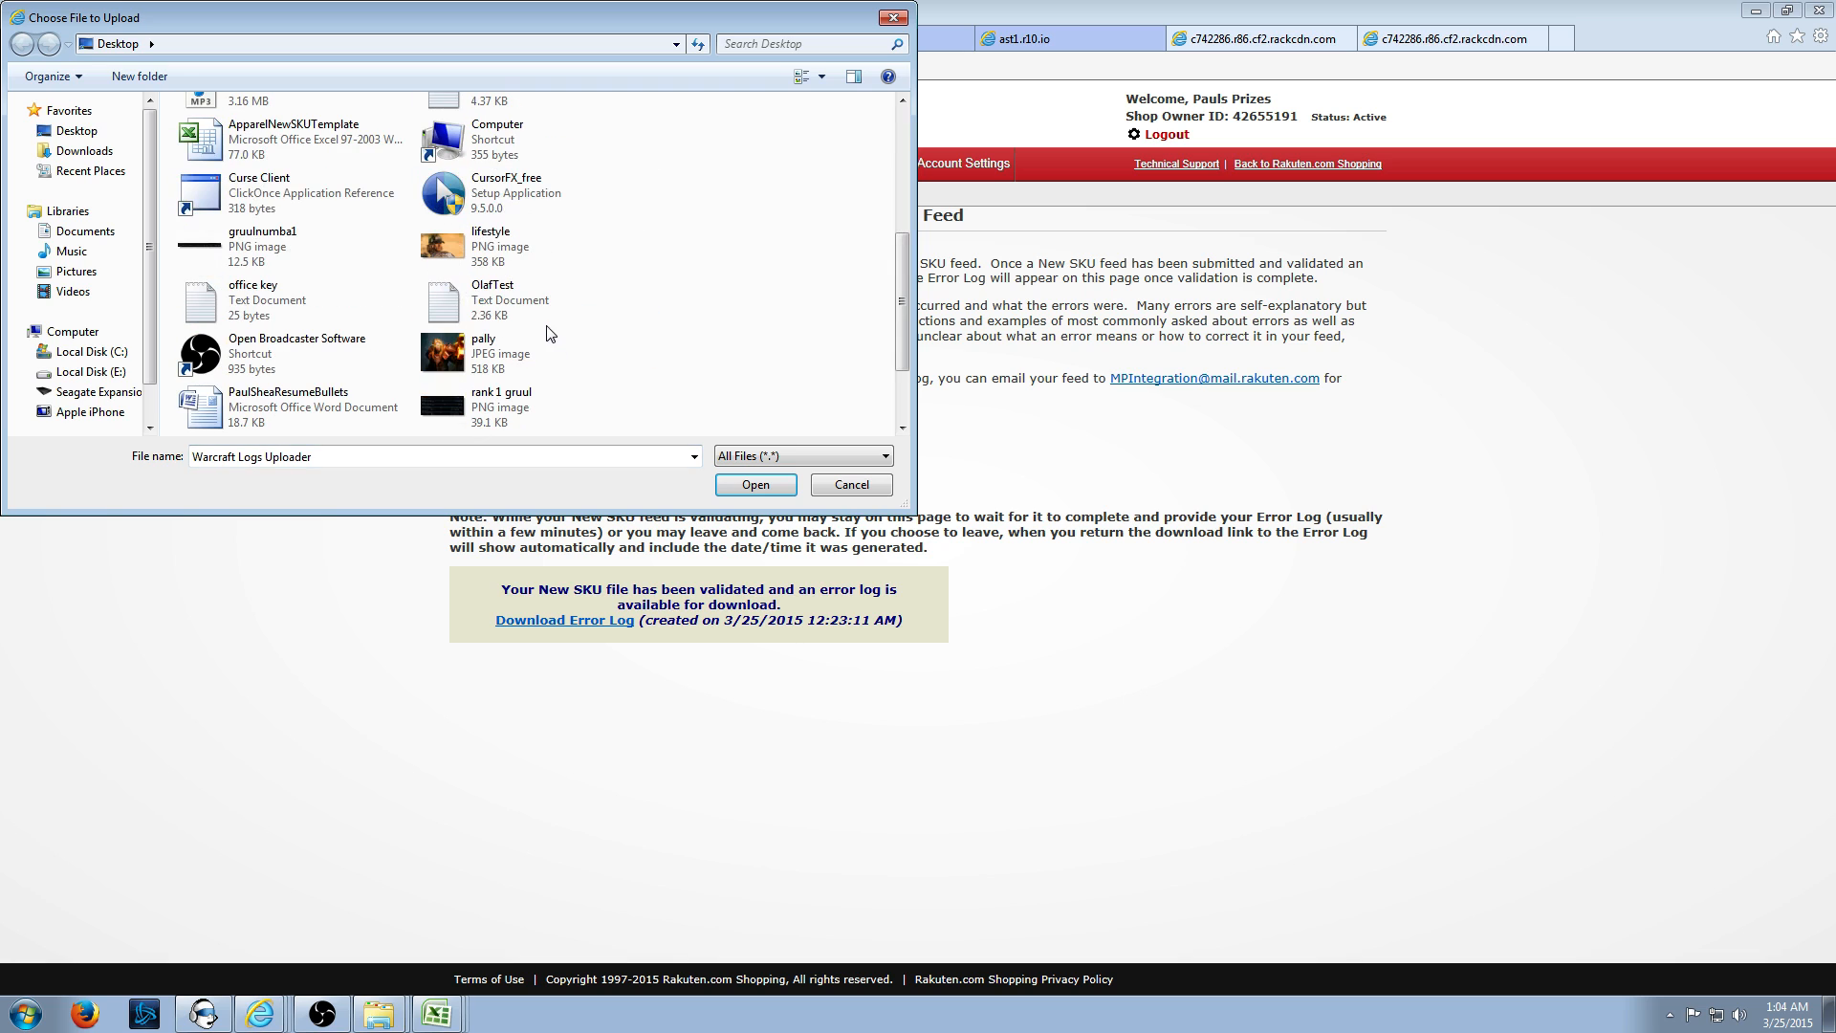
pyautogui.click(479, 311)
pyautogui.click(763, 494)
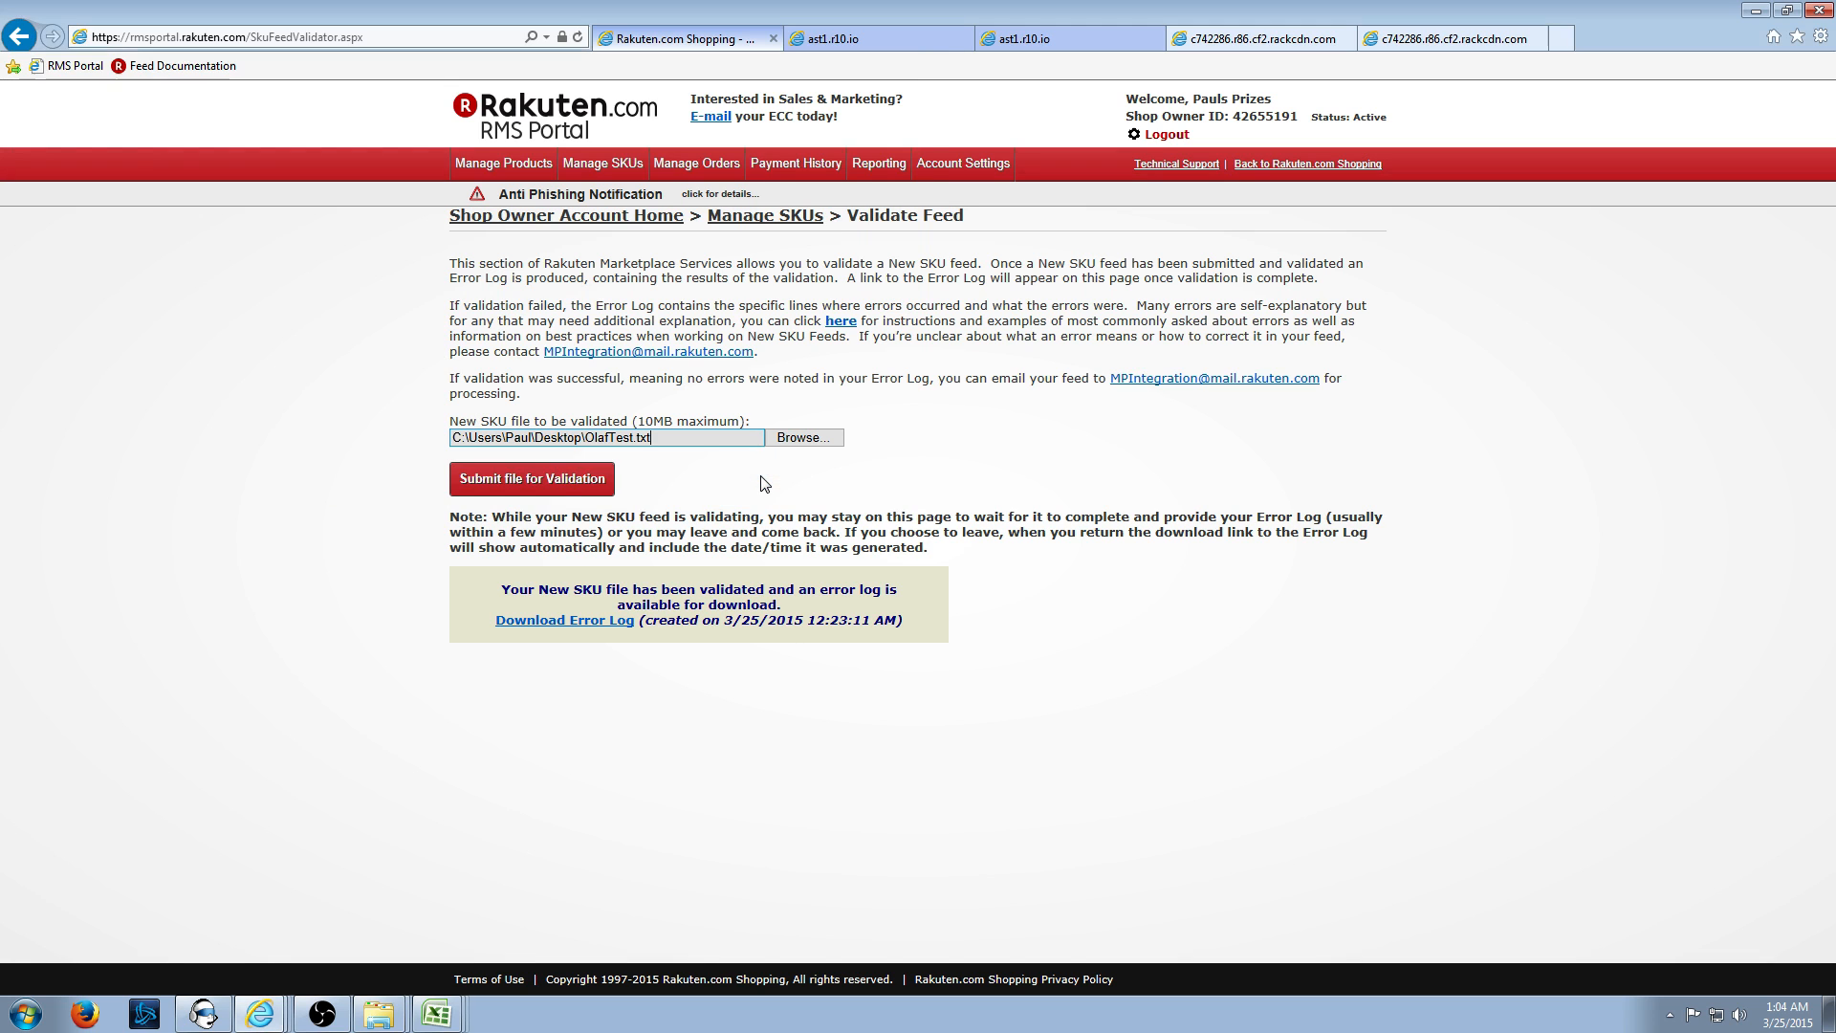
pyautogui.click(555, 484)
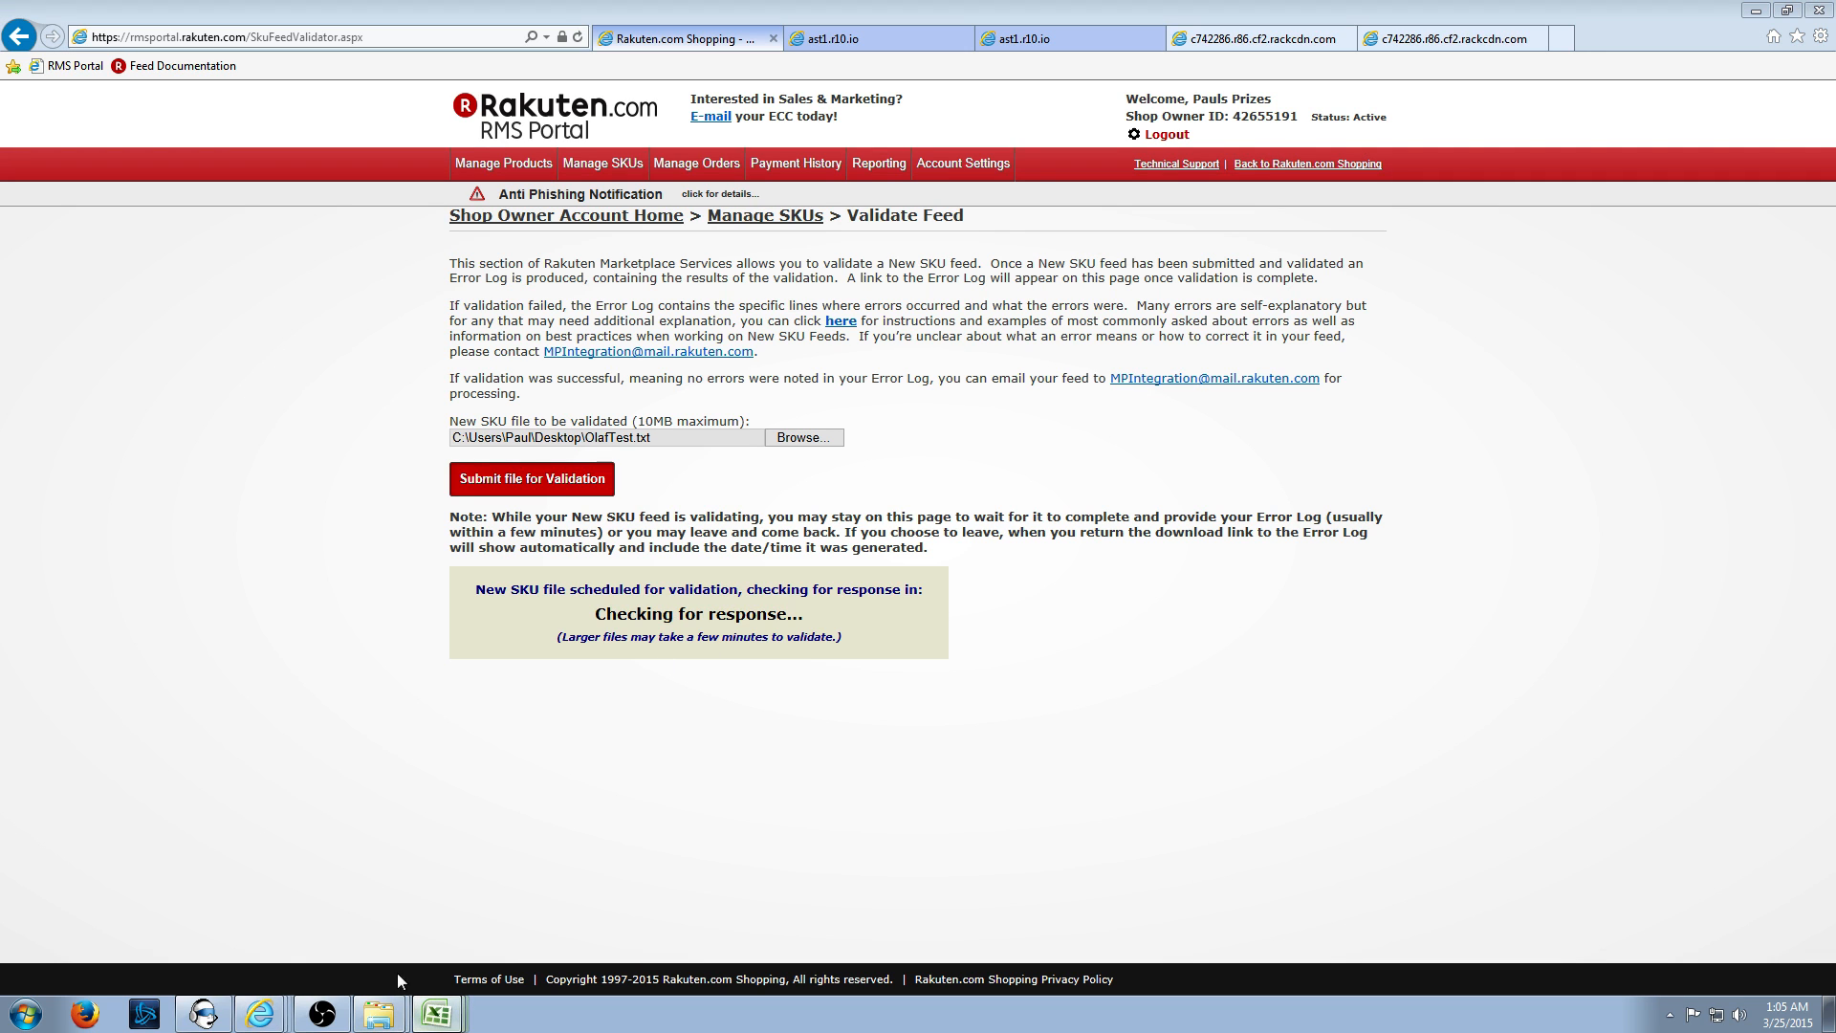
pyautogui.click(409, 903)
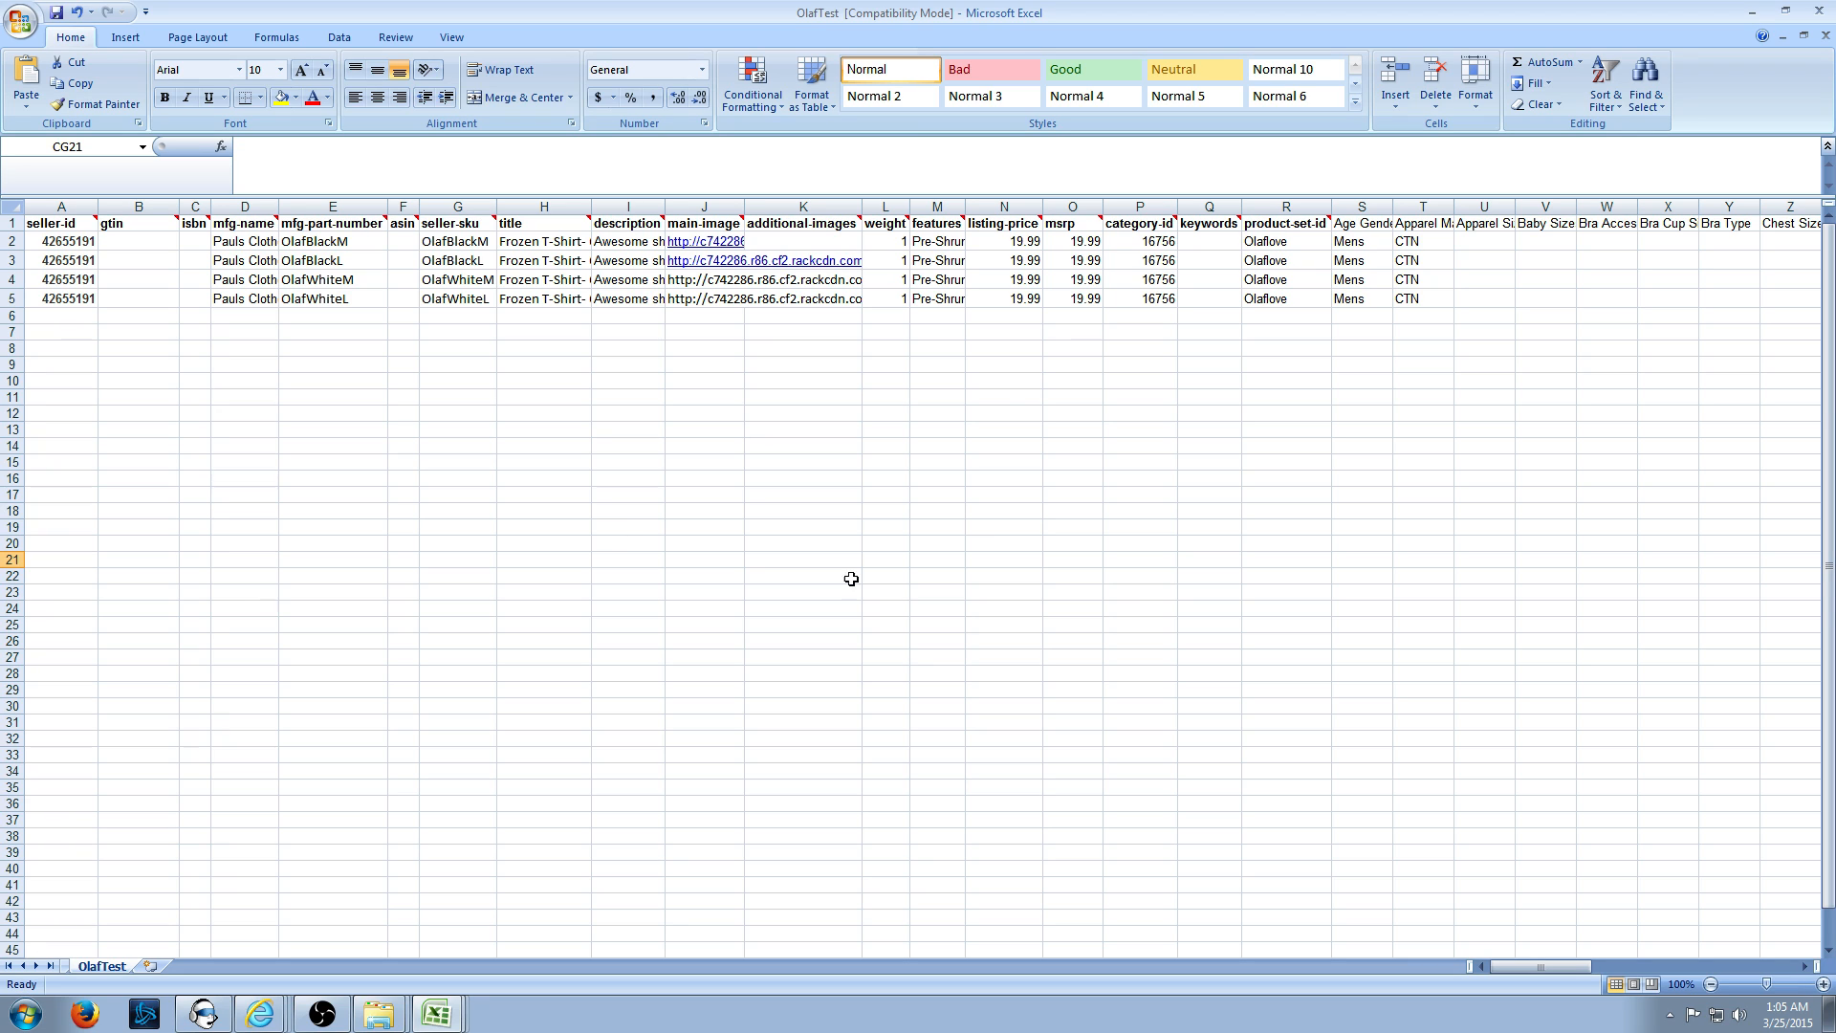
pyautogui.click(446, 242)
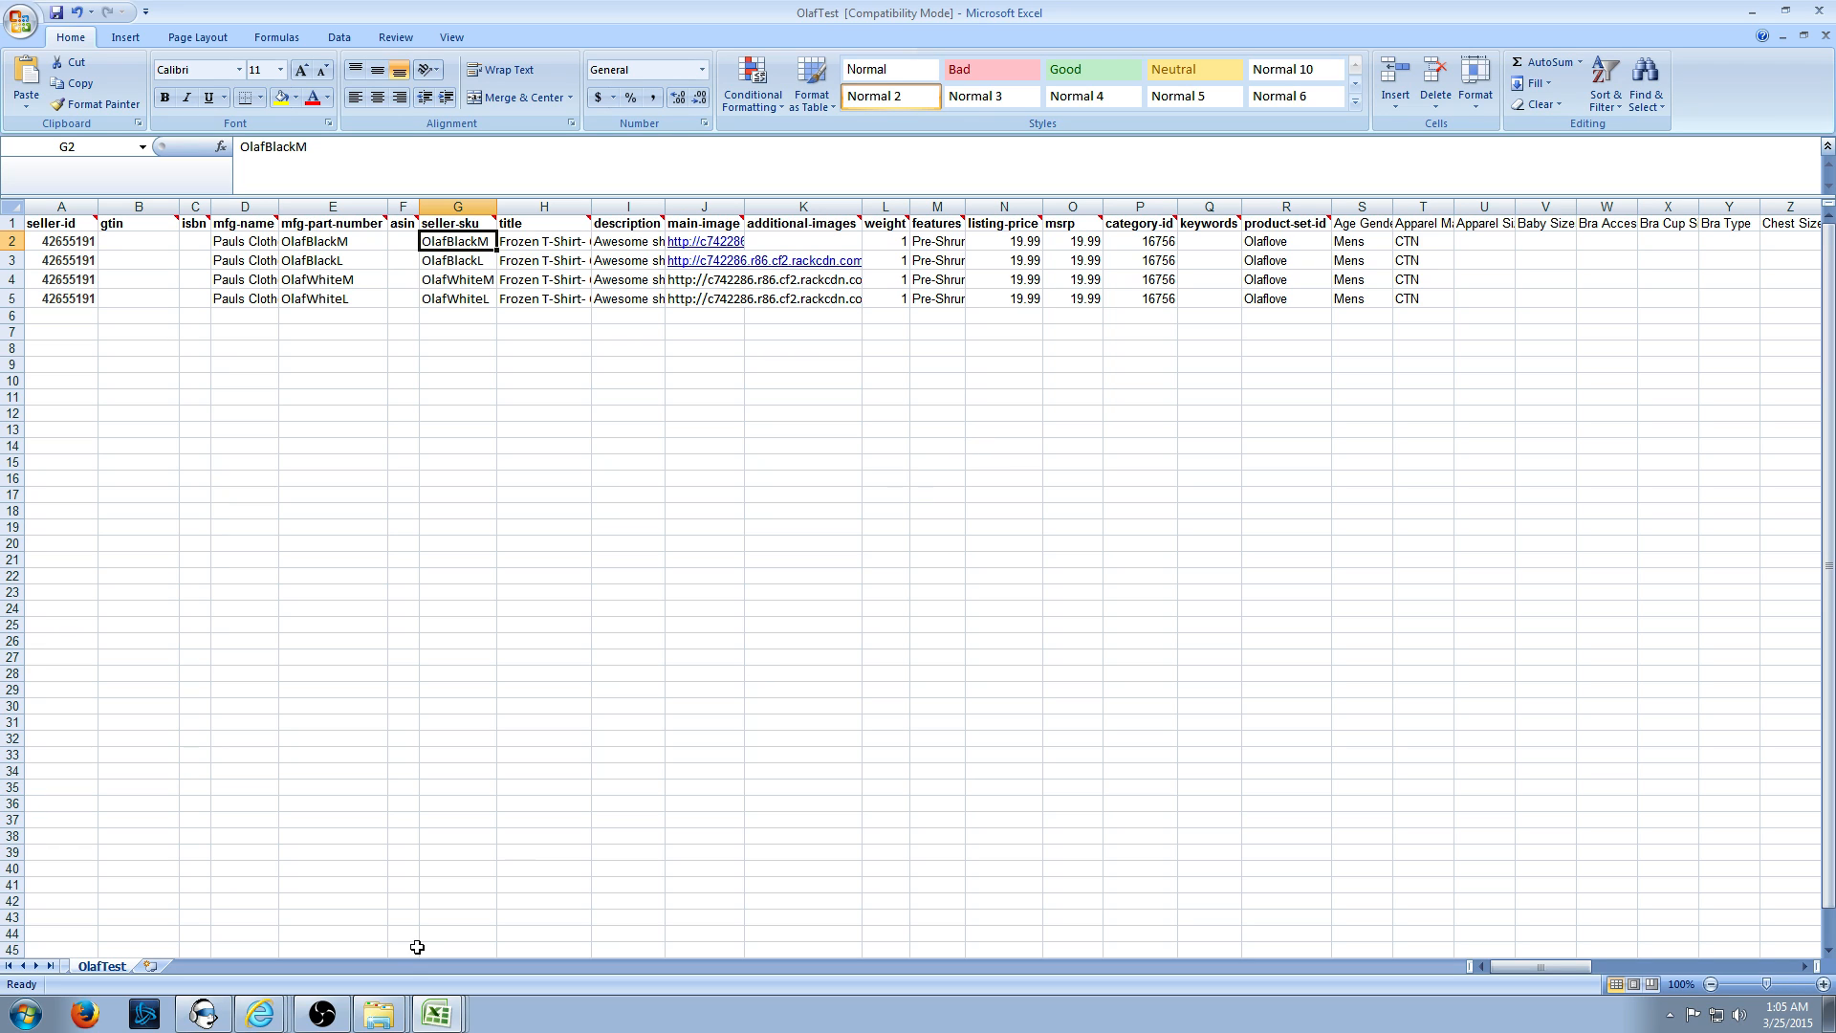
pyautogui.click(260, 1019)
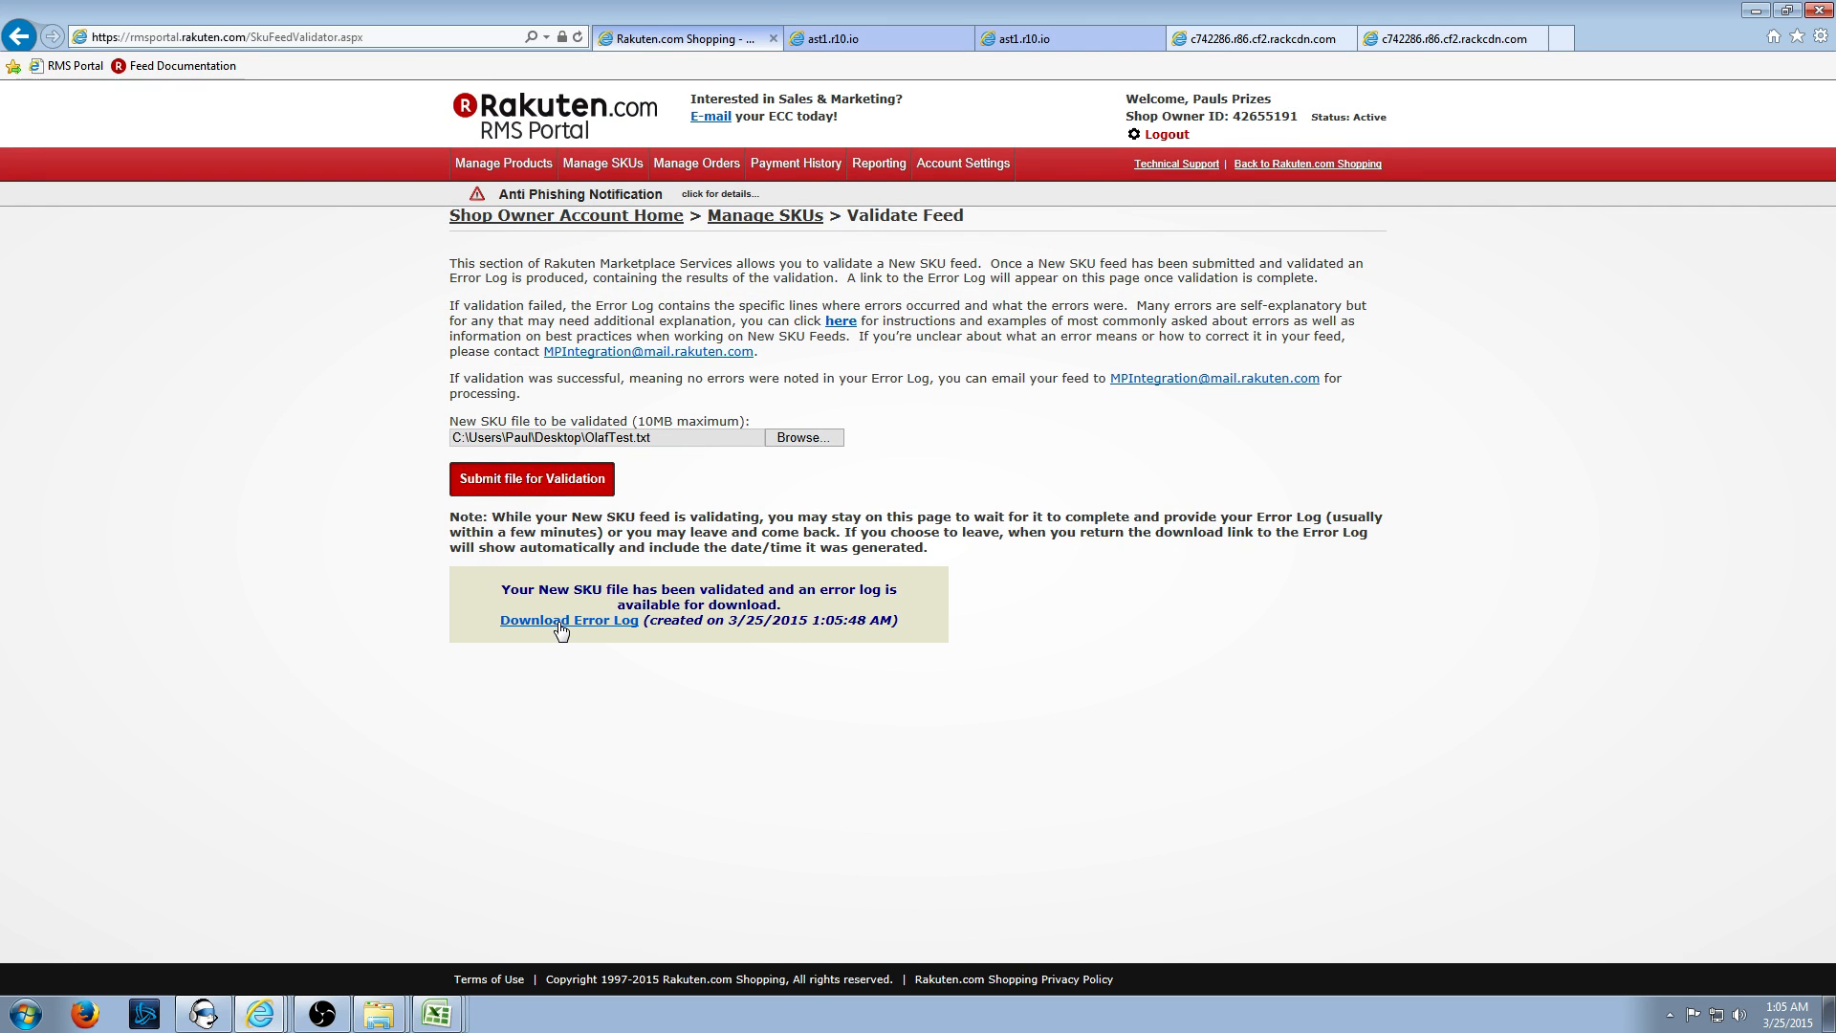
# - Download and open the error log, marking the three 'CTN' invalid Apparel Material errors
pyautogui.click(561, 622)
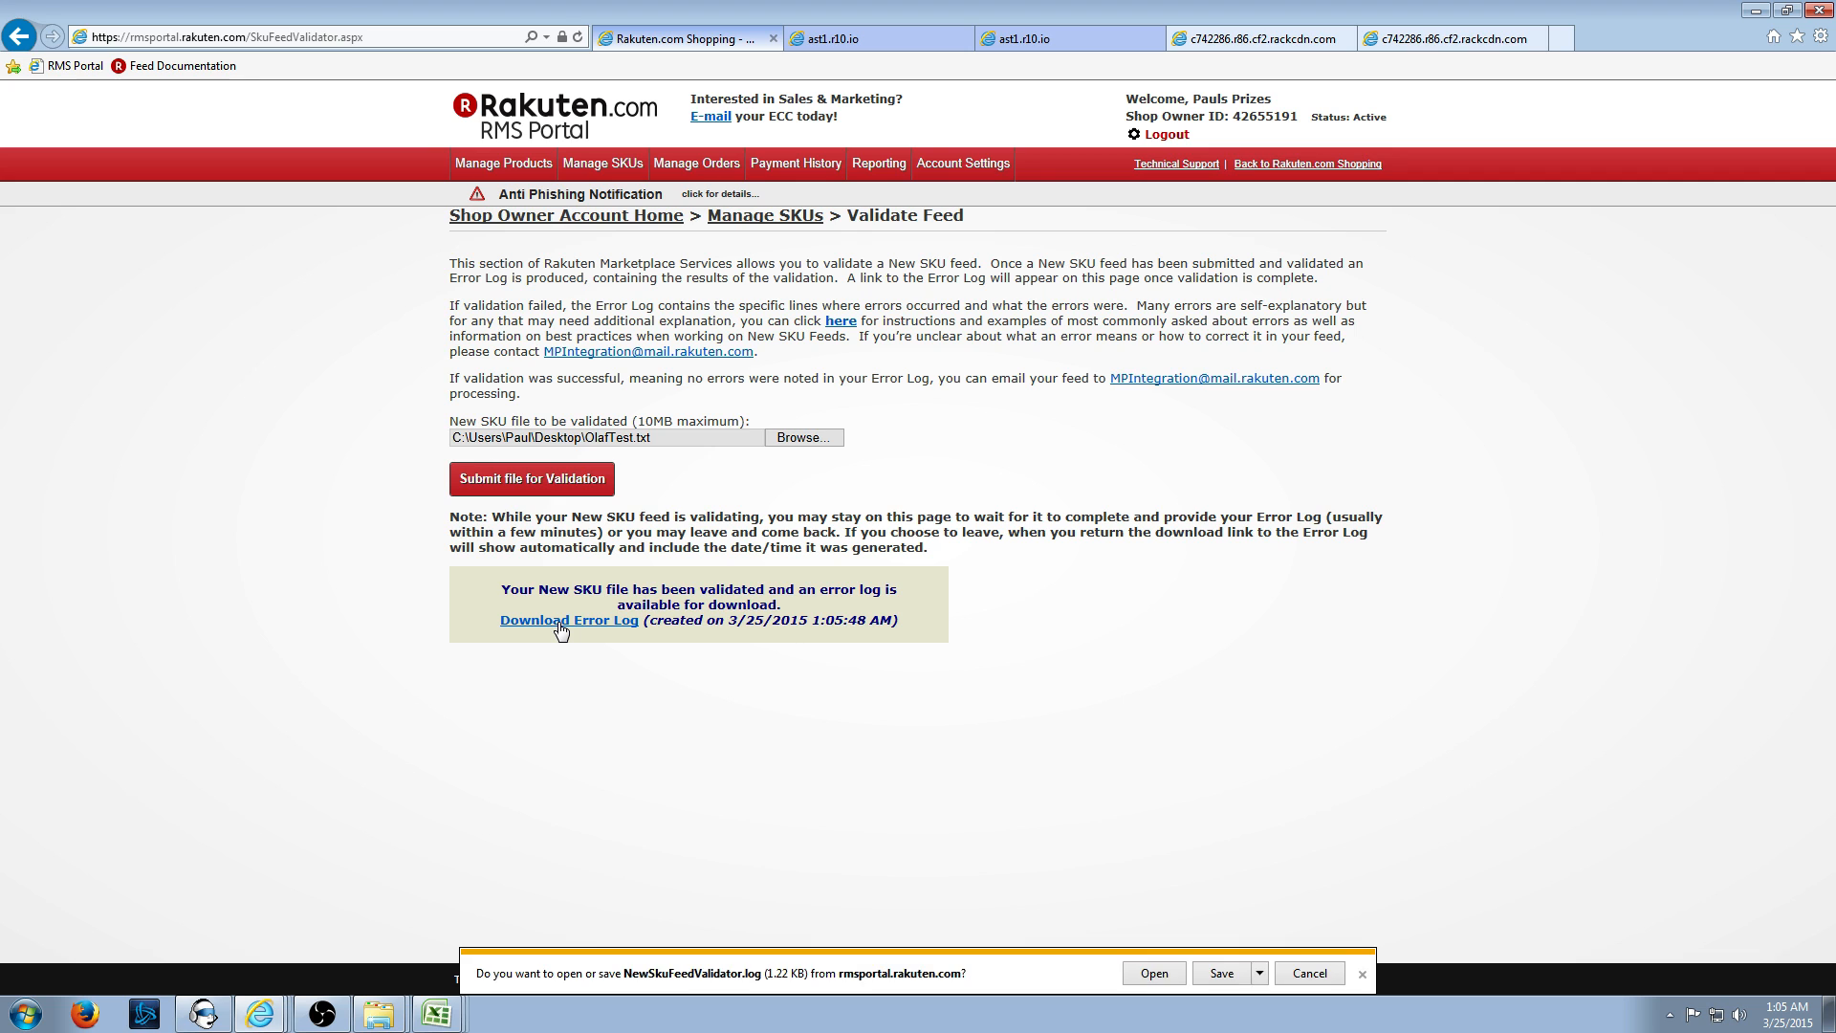
pyautogui.click(1152, 974)
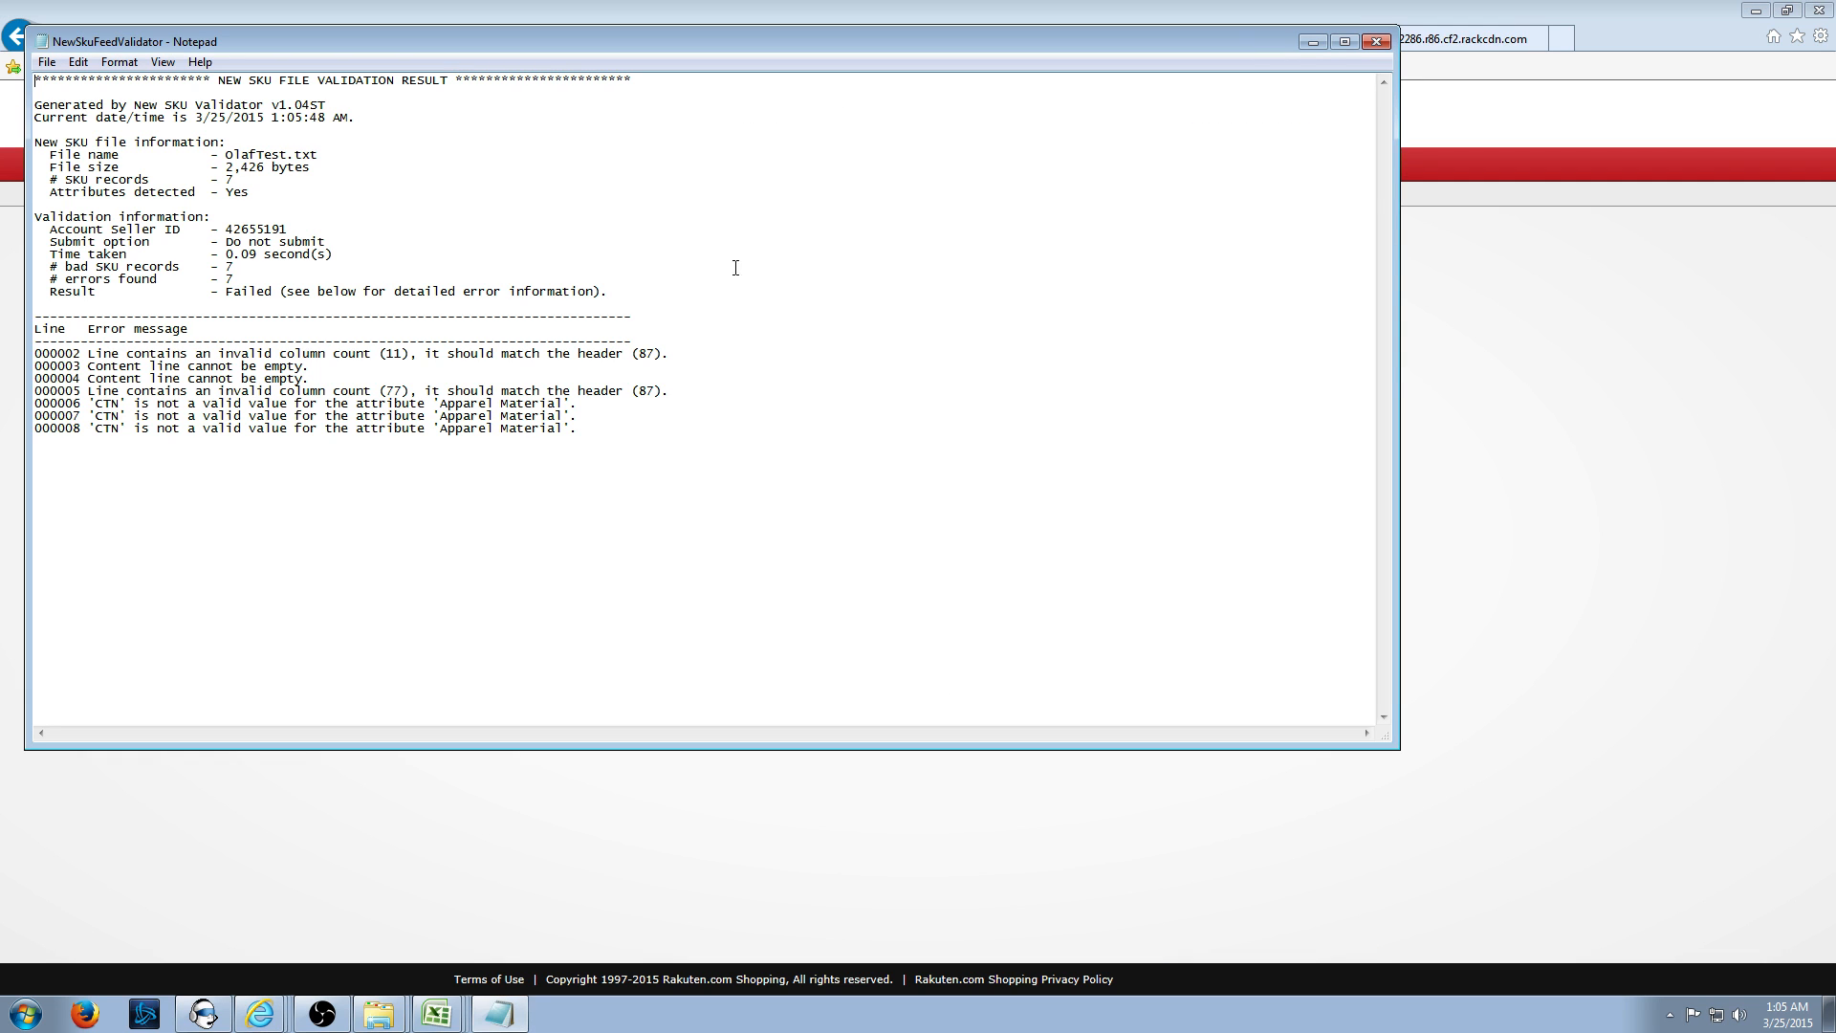
pyautogui.click(1378, 43)
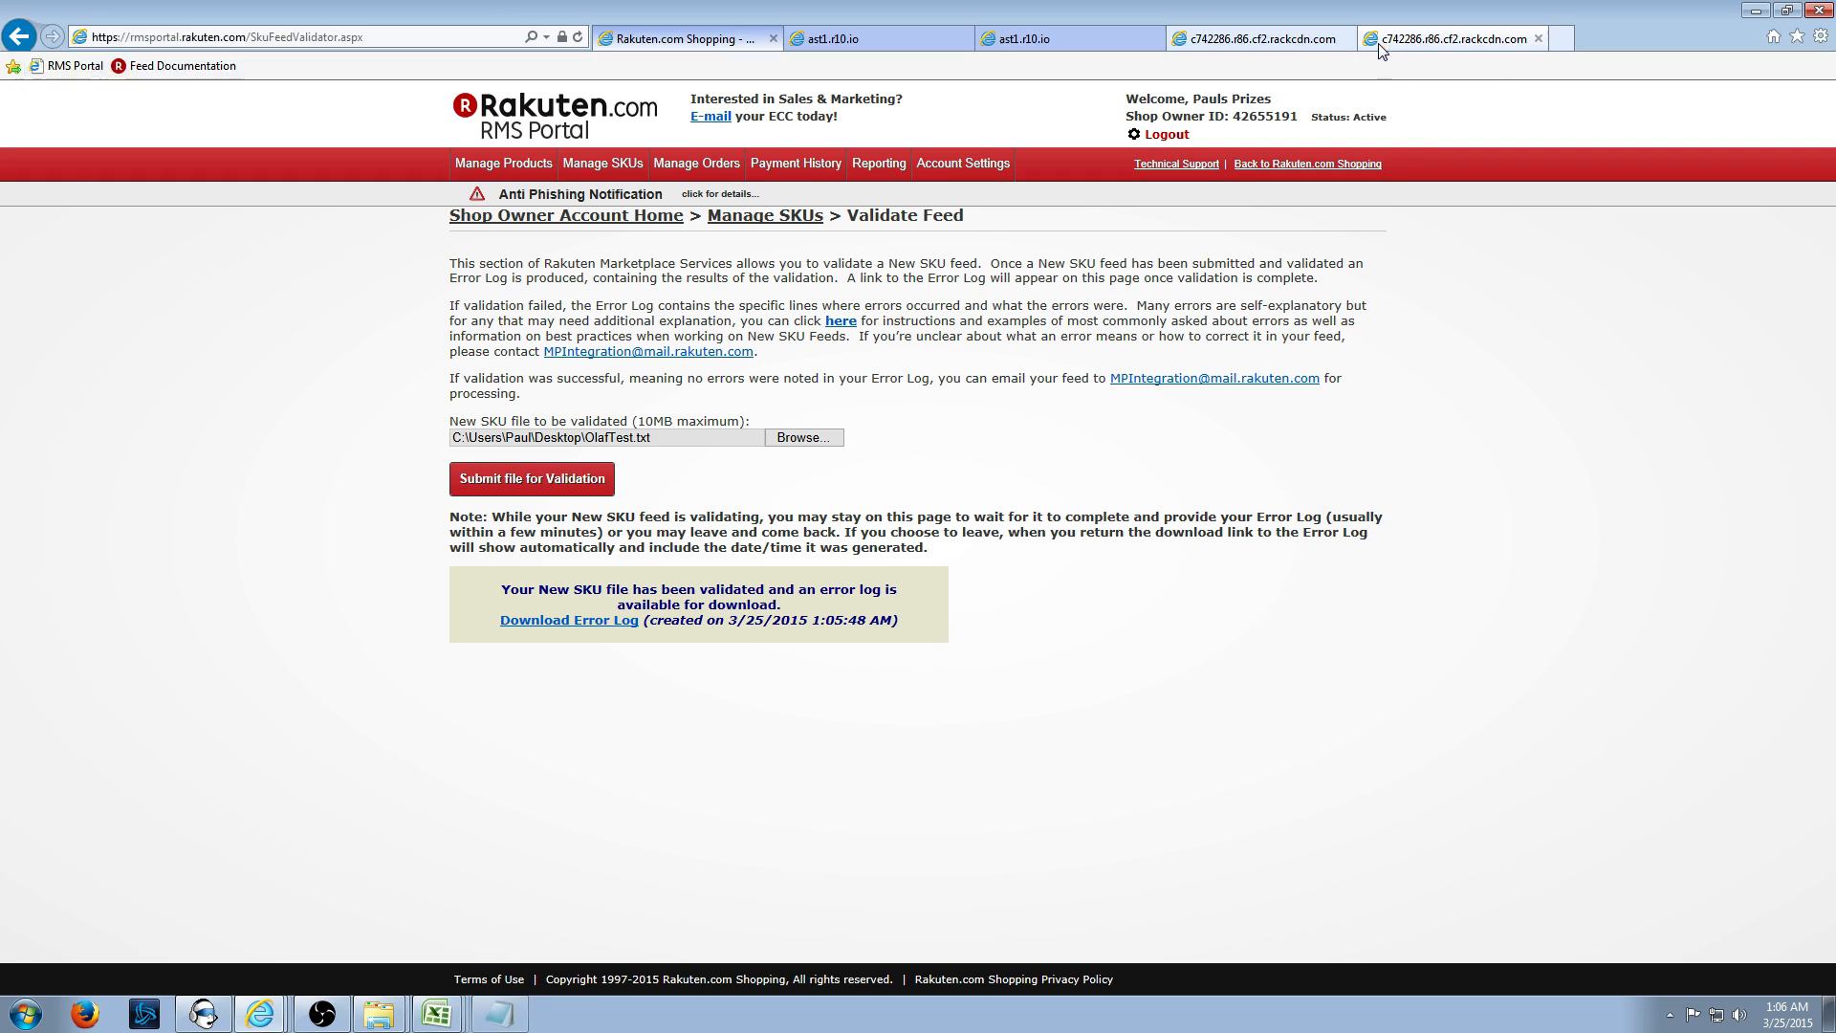
pyautogui.click(582, 622)
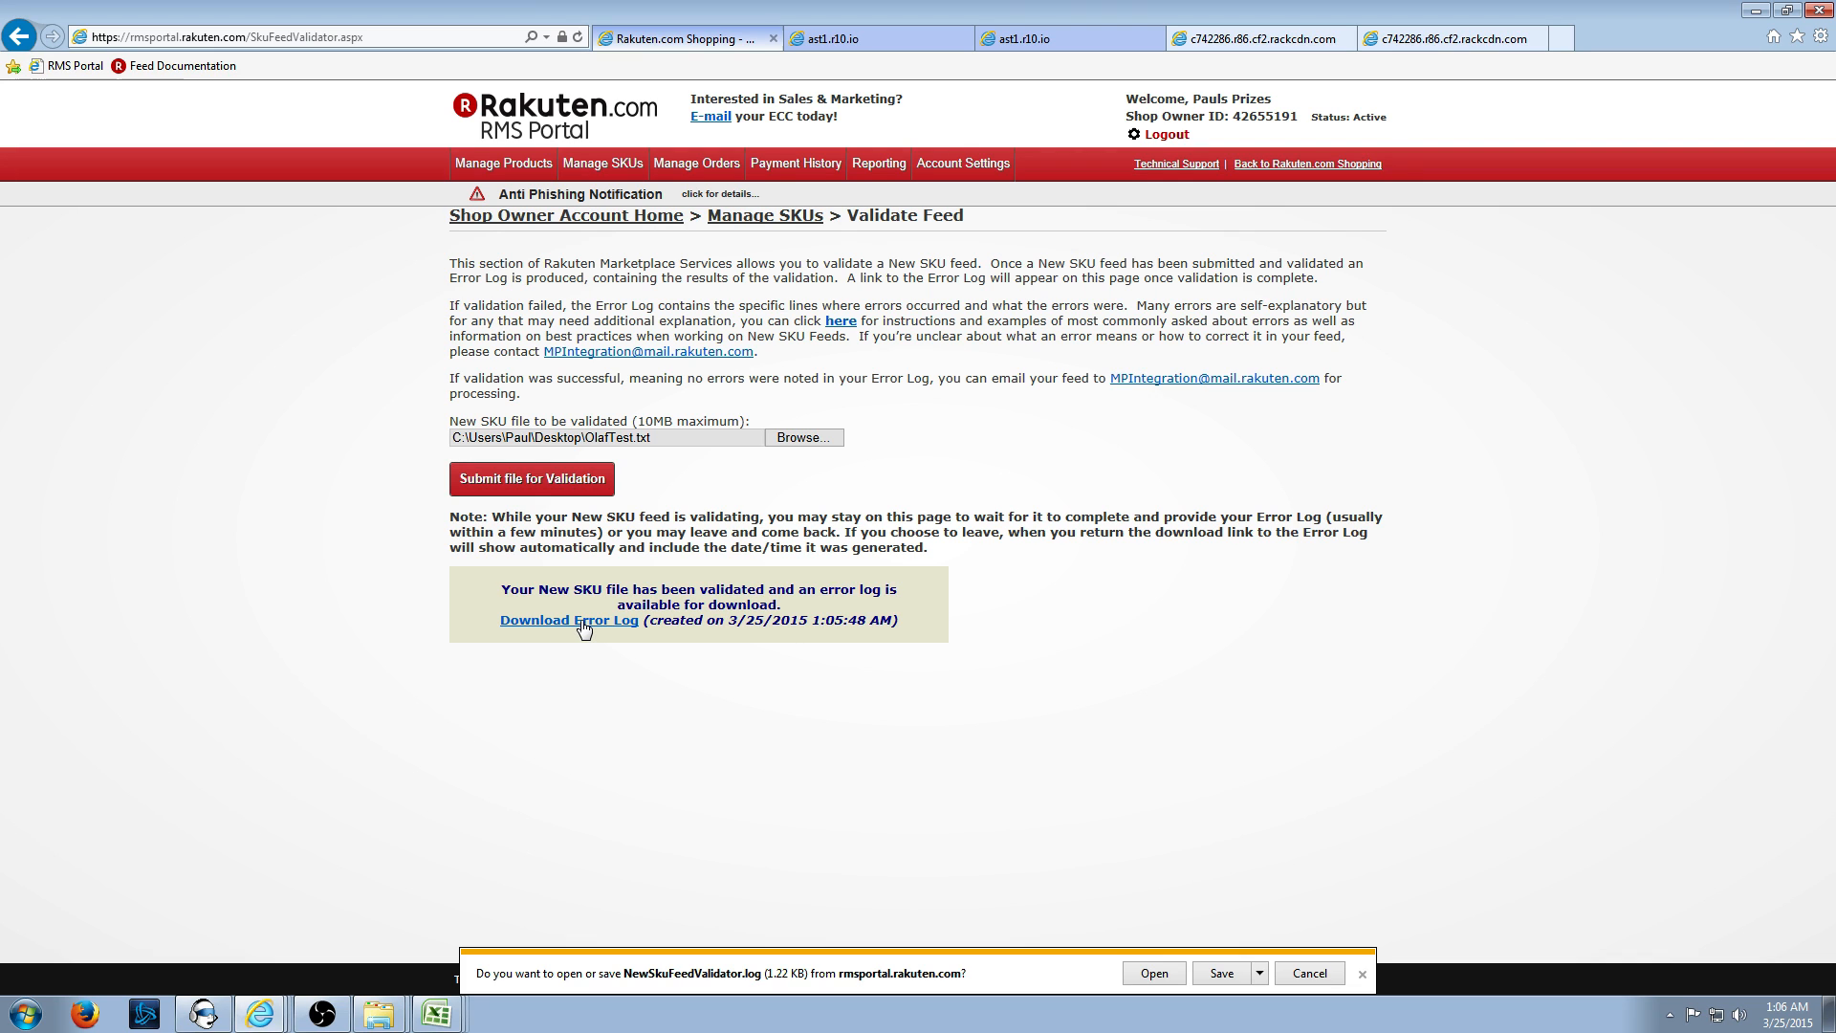
pyautogui.click(1157, 974)
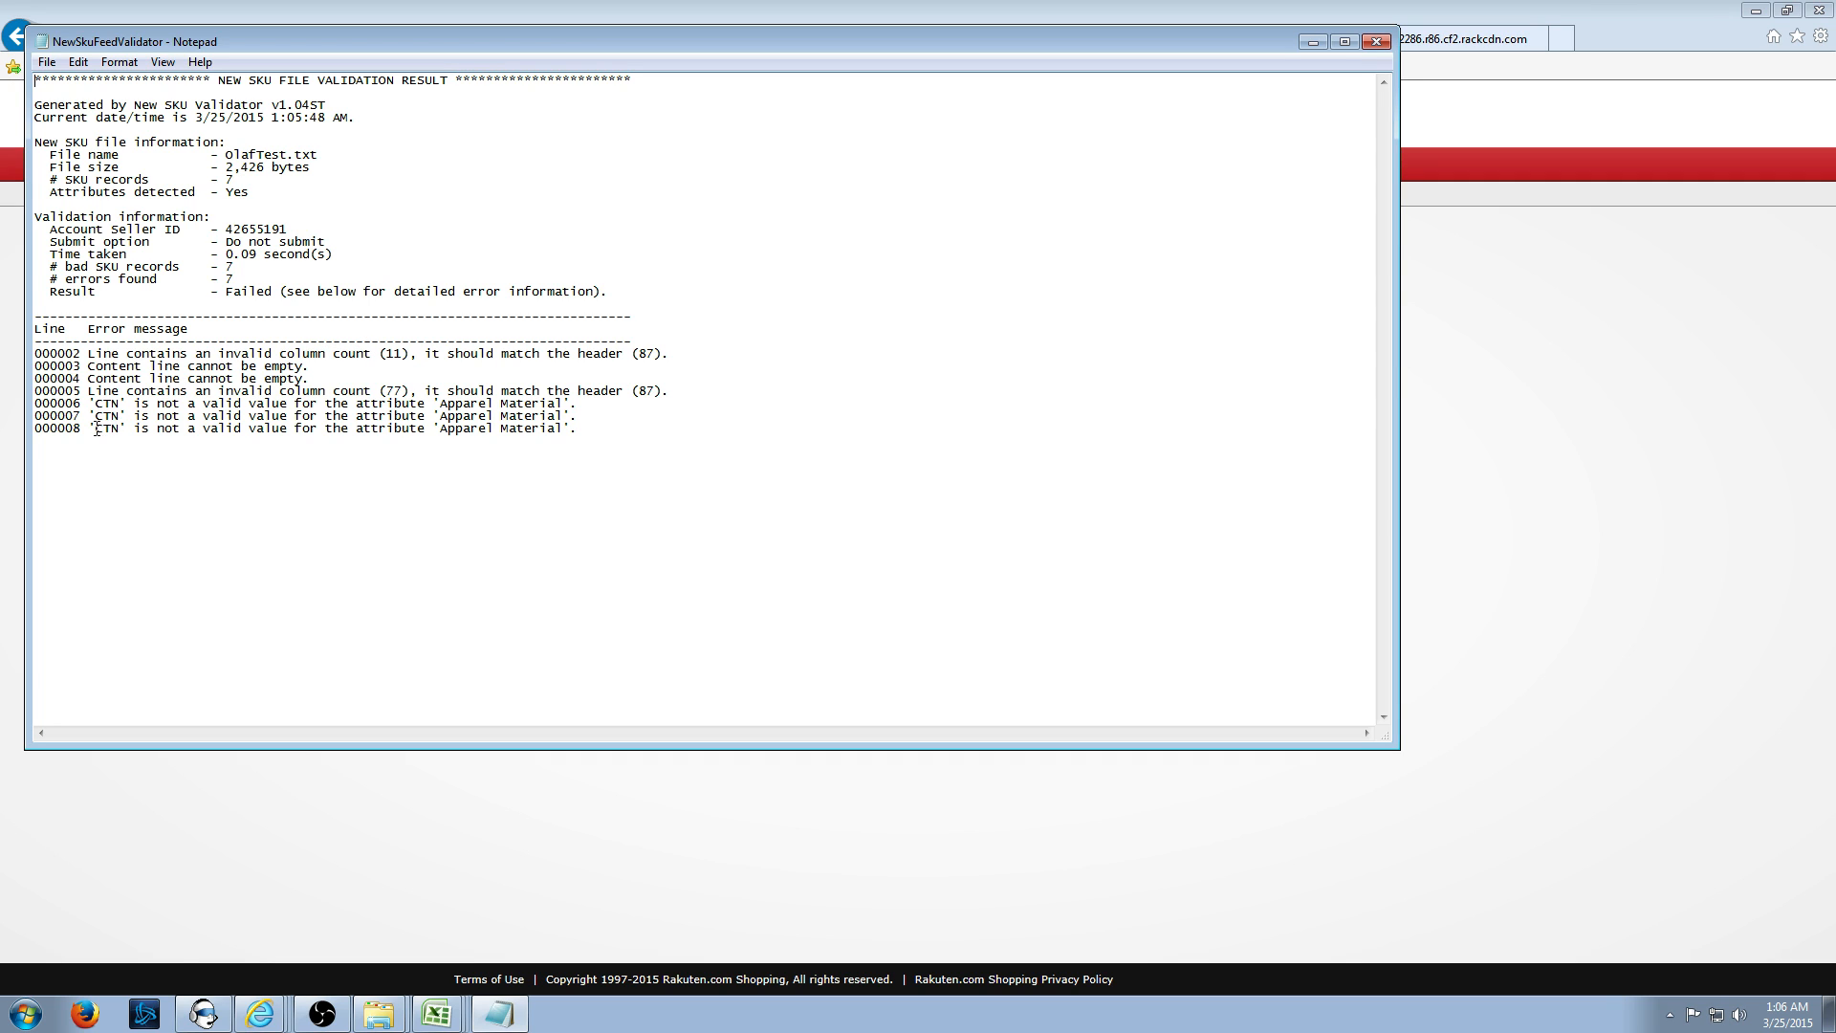
pyautogui.moveTo(102, 403); pyautogui.dragTo(569, 444)
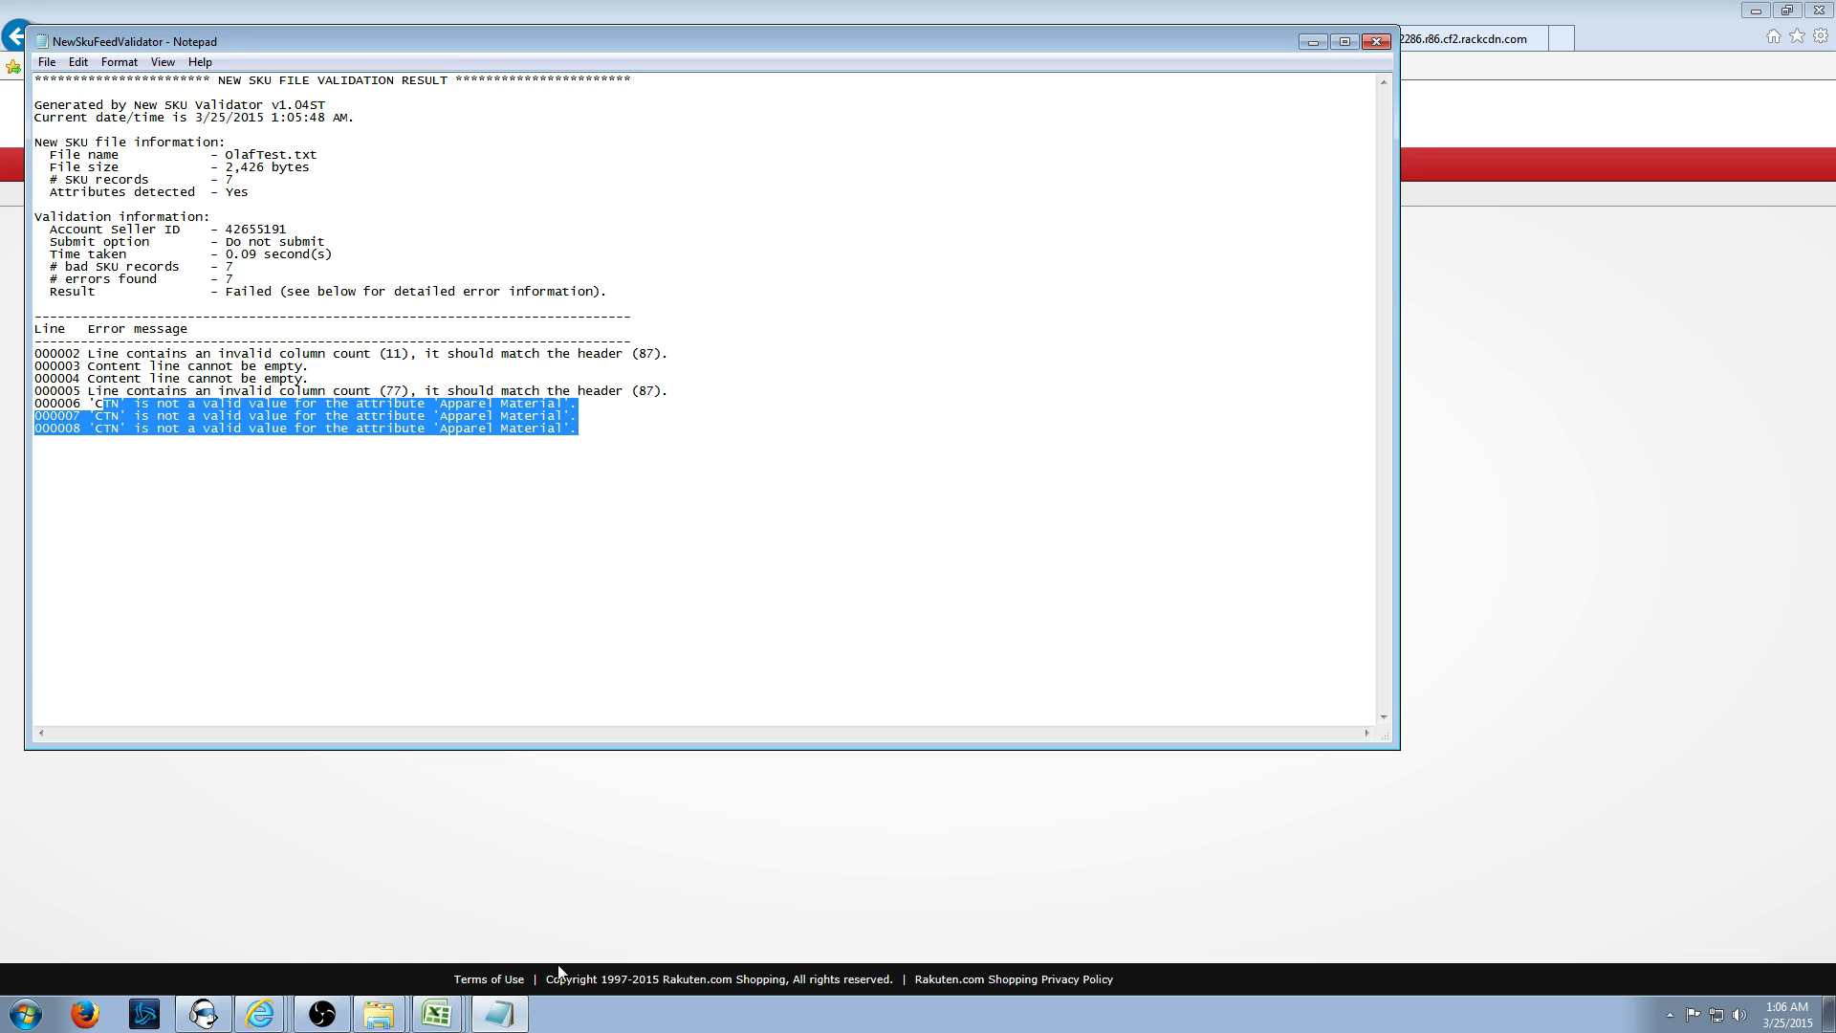
pyautogui.click(445, 1016)
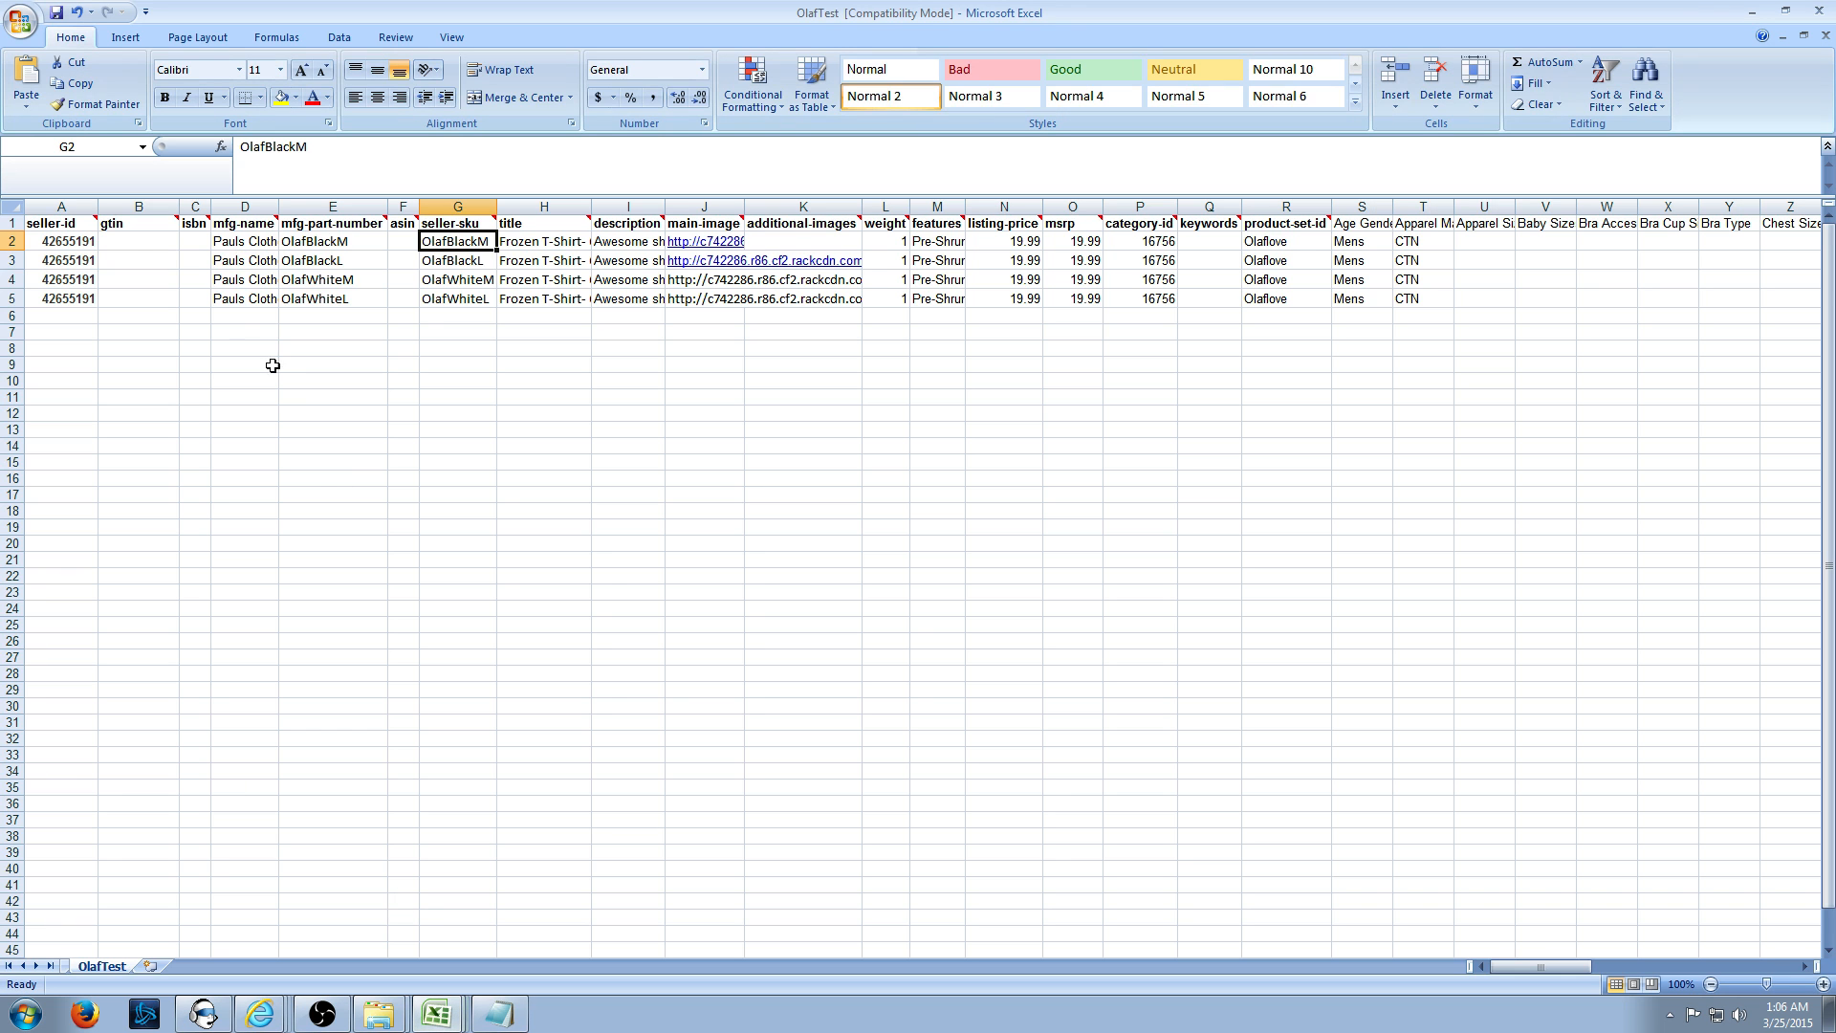
# - Review the row 2 values, including the full I2 description, against the error log
pyautogui.click(156, 260)
pyautogui.press('Up')
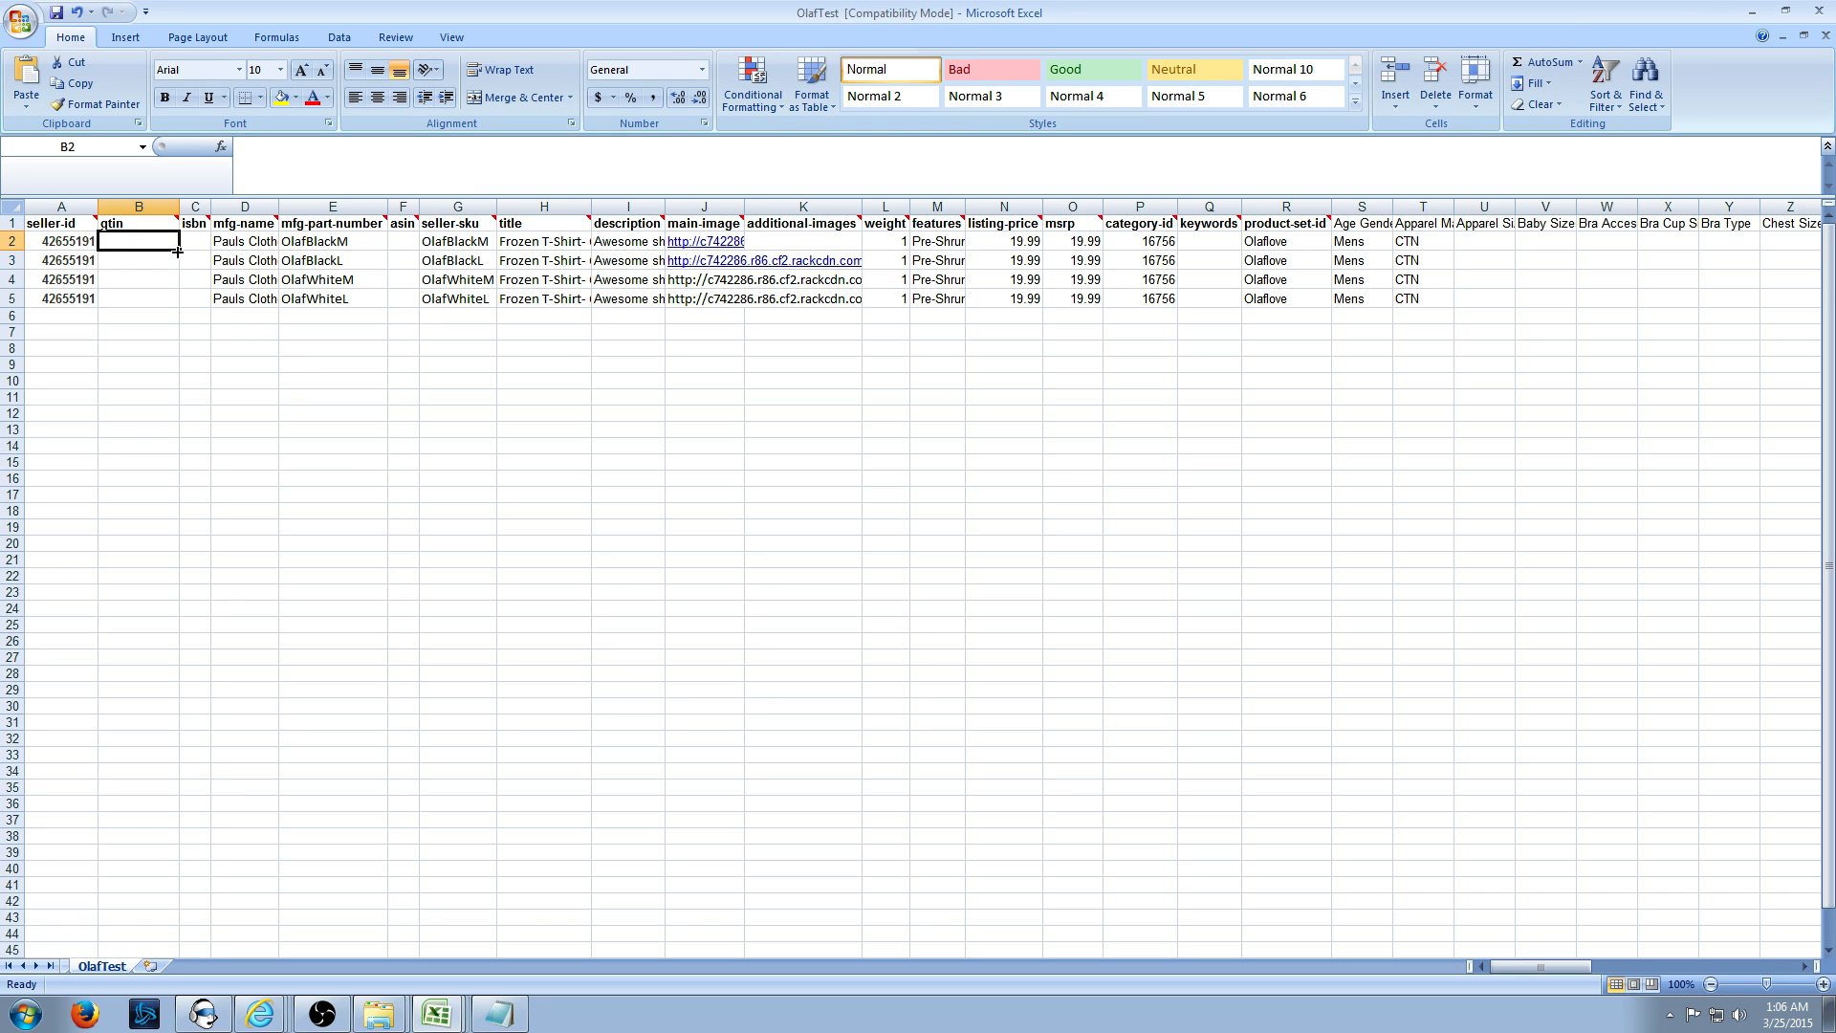
pyautogui.press('Right')
pyautogui.press('Right')
pyautogui.press('Right')
pyautogui.press('Right')
pyautogui.press('Right')
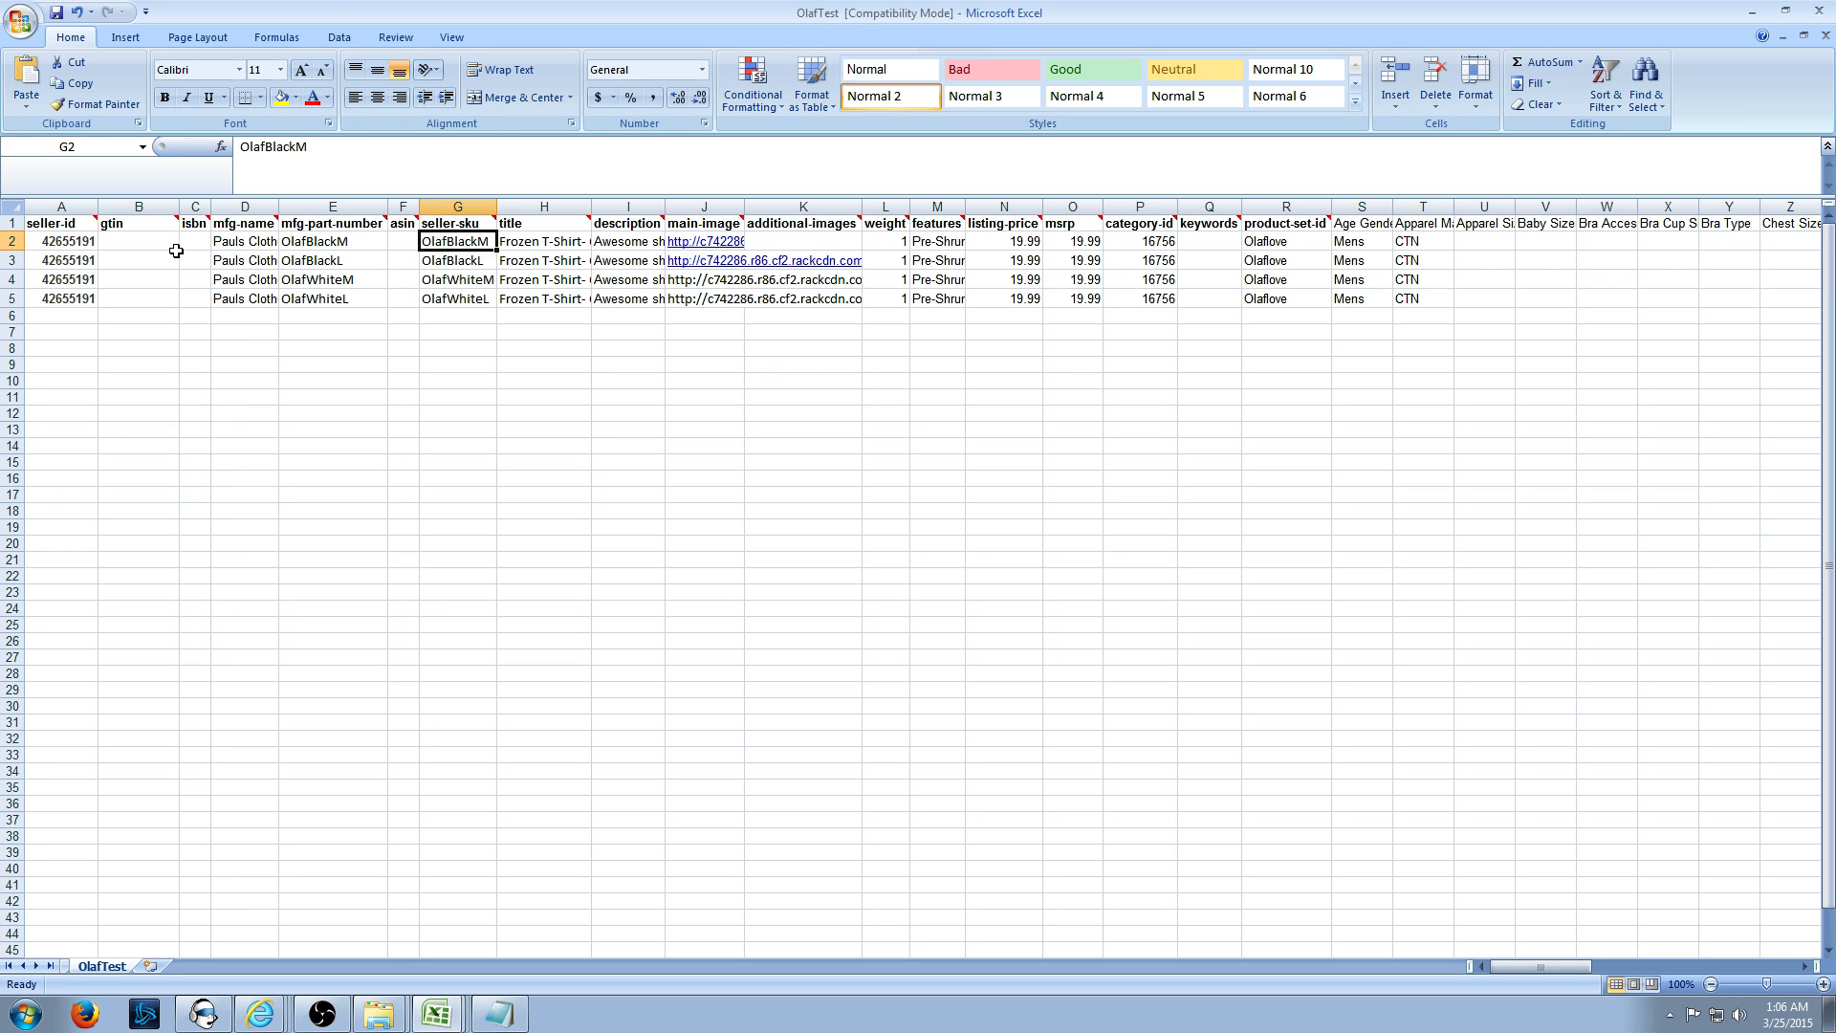
pyautogui.press('Right')
pyautogui.press('Right')
pyautogui.press('Left')
pyautogui.press('Right')
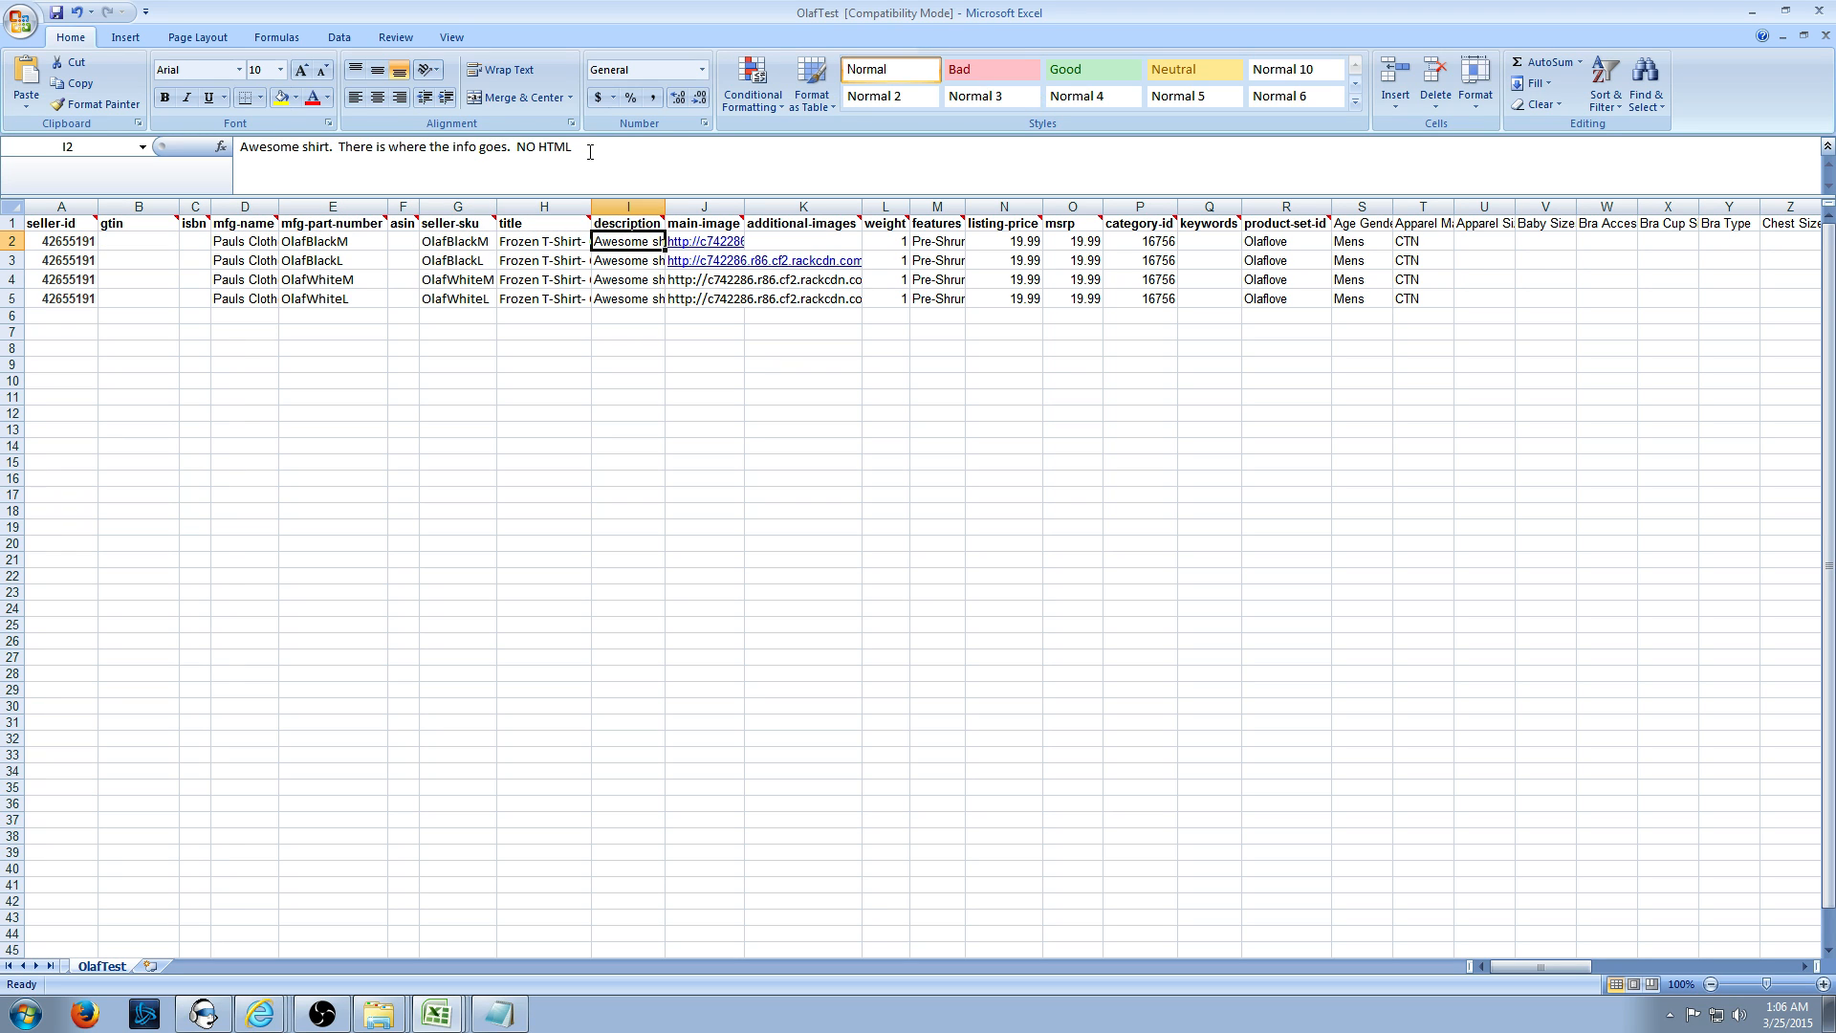
pyautogui.click(590, 148)
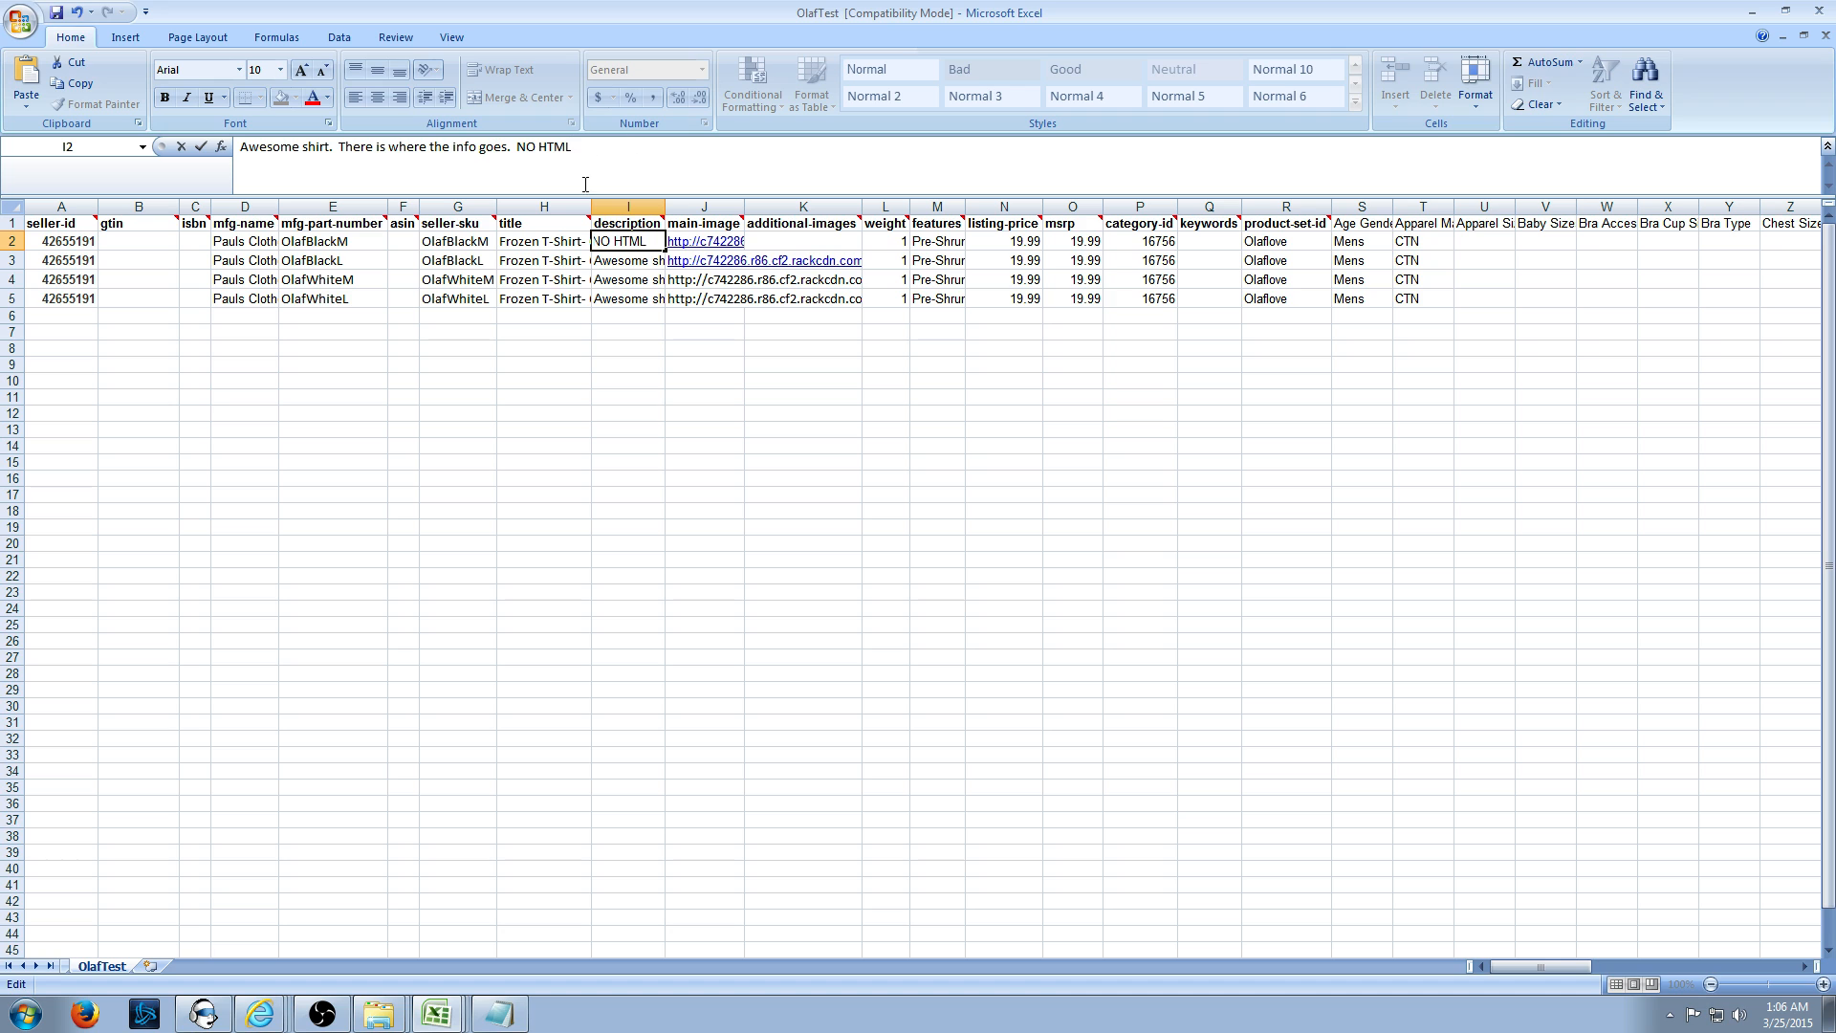
pyautogui.click(806, 243)
pyautogui.click(499, 1014)
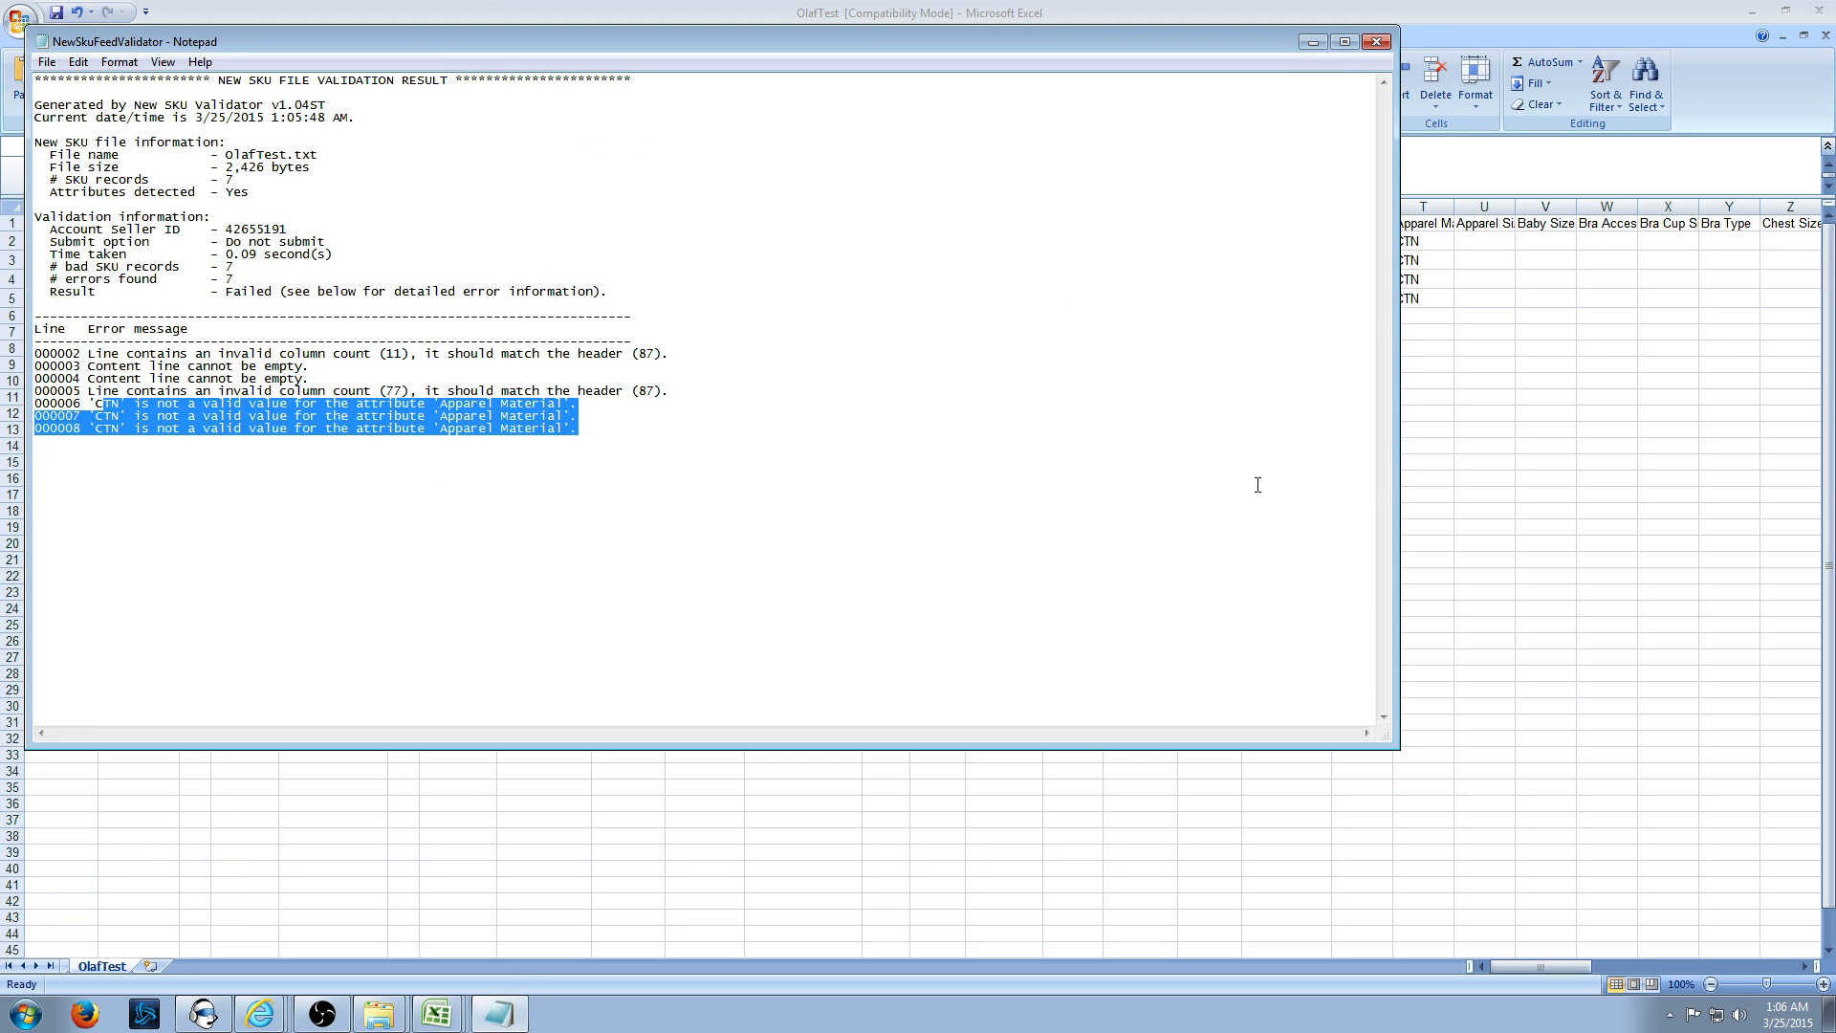
pyautogui.click(1404, 478)
# - Delete the blank rows 6 through 40 beneath the four Olaf product rows
pyautogui.click(313, 367)
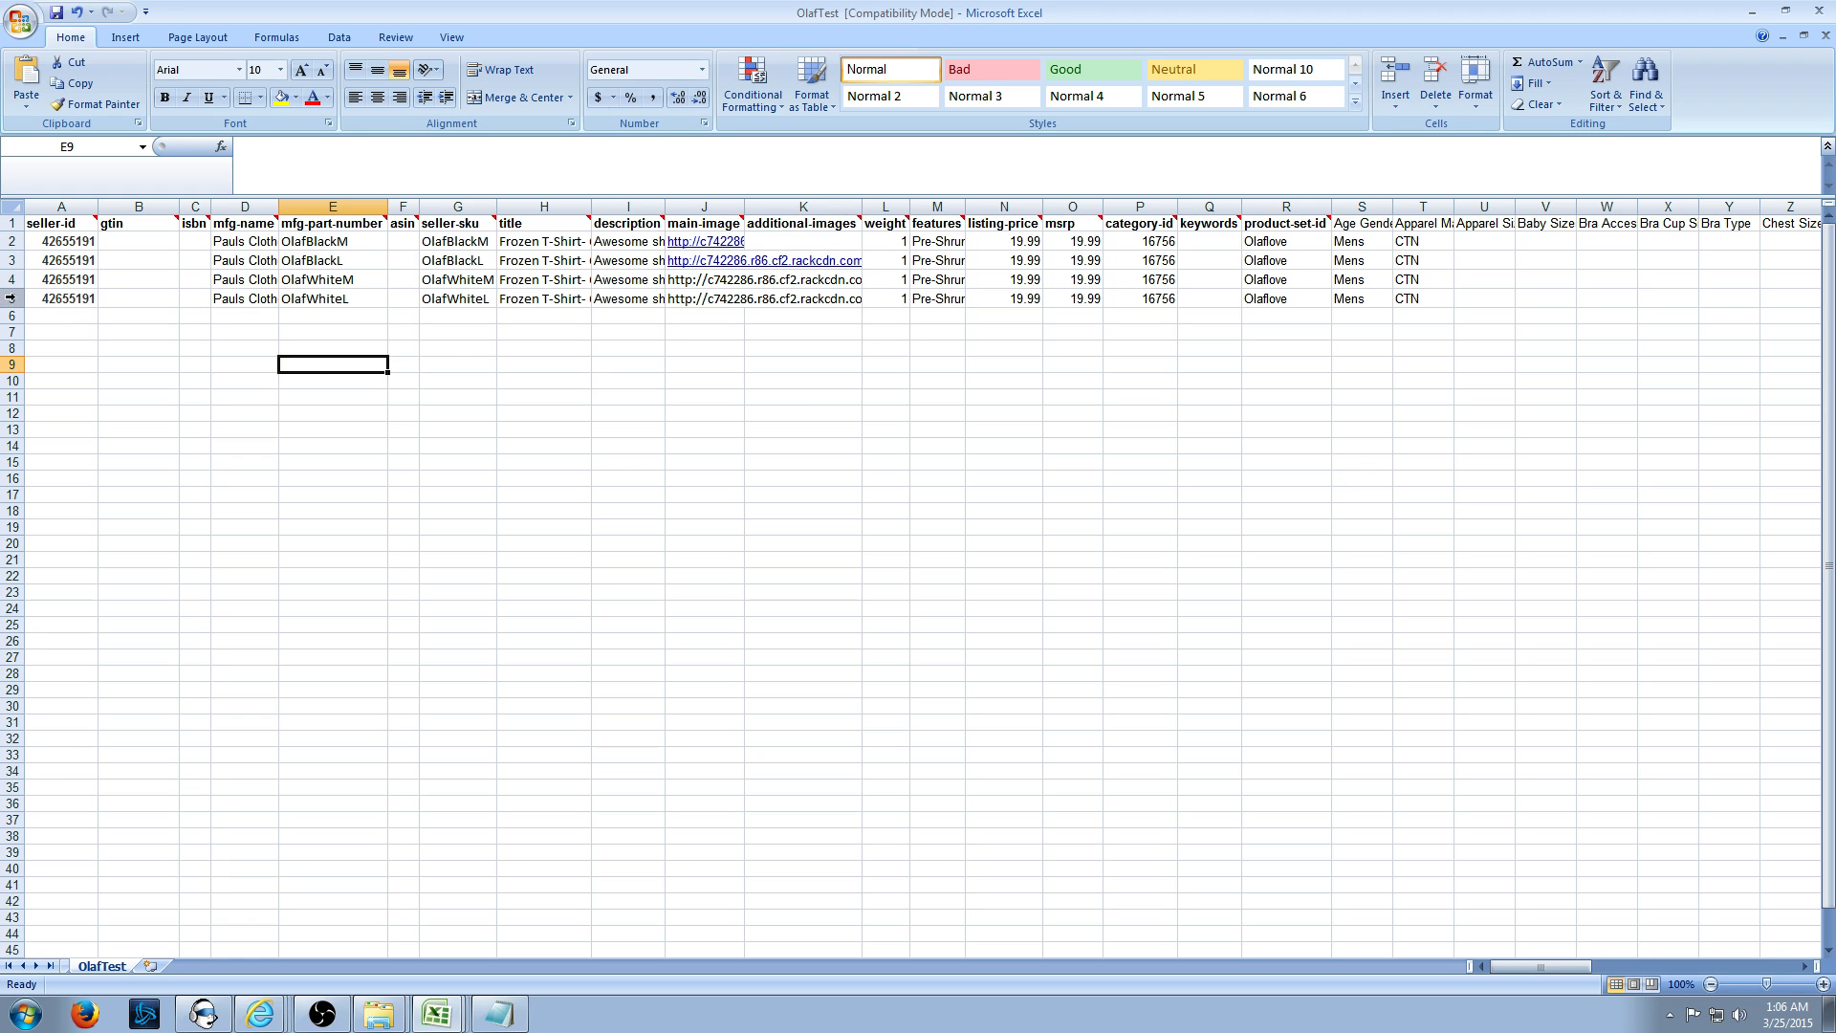
pyautogui.moveTo(12, 316); pyautogui.dragTo(50, 857)
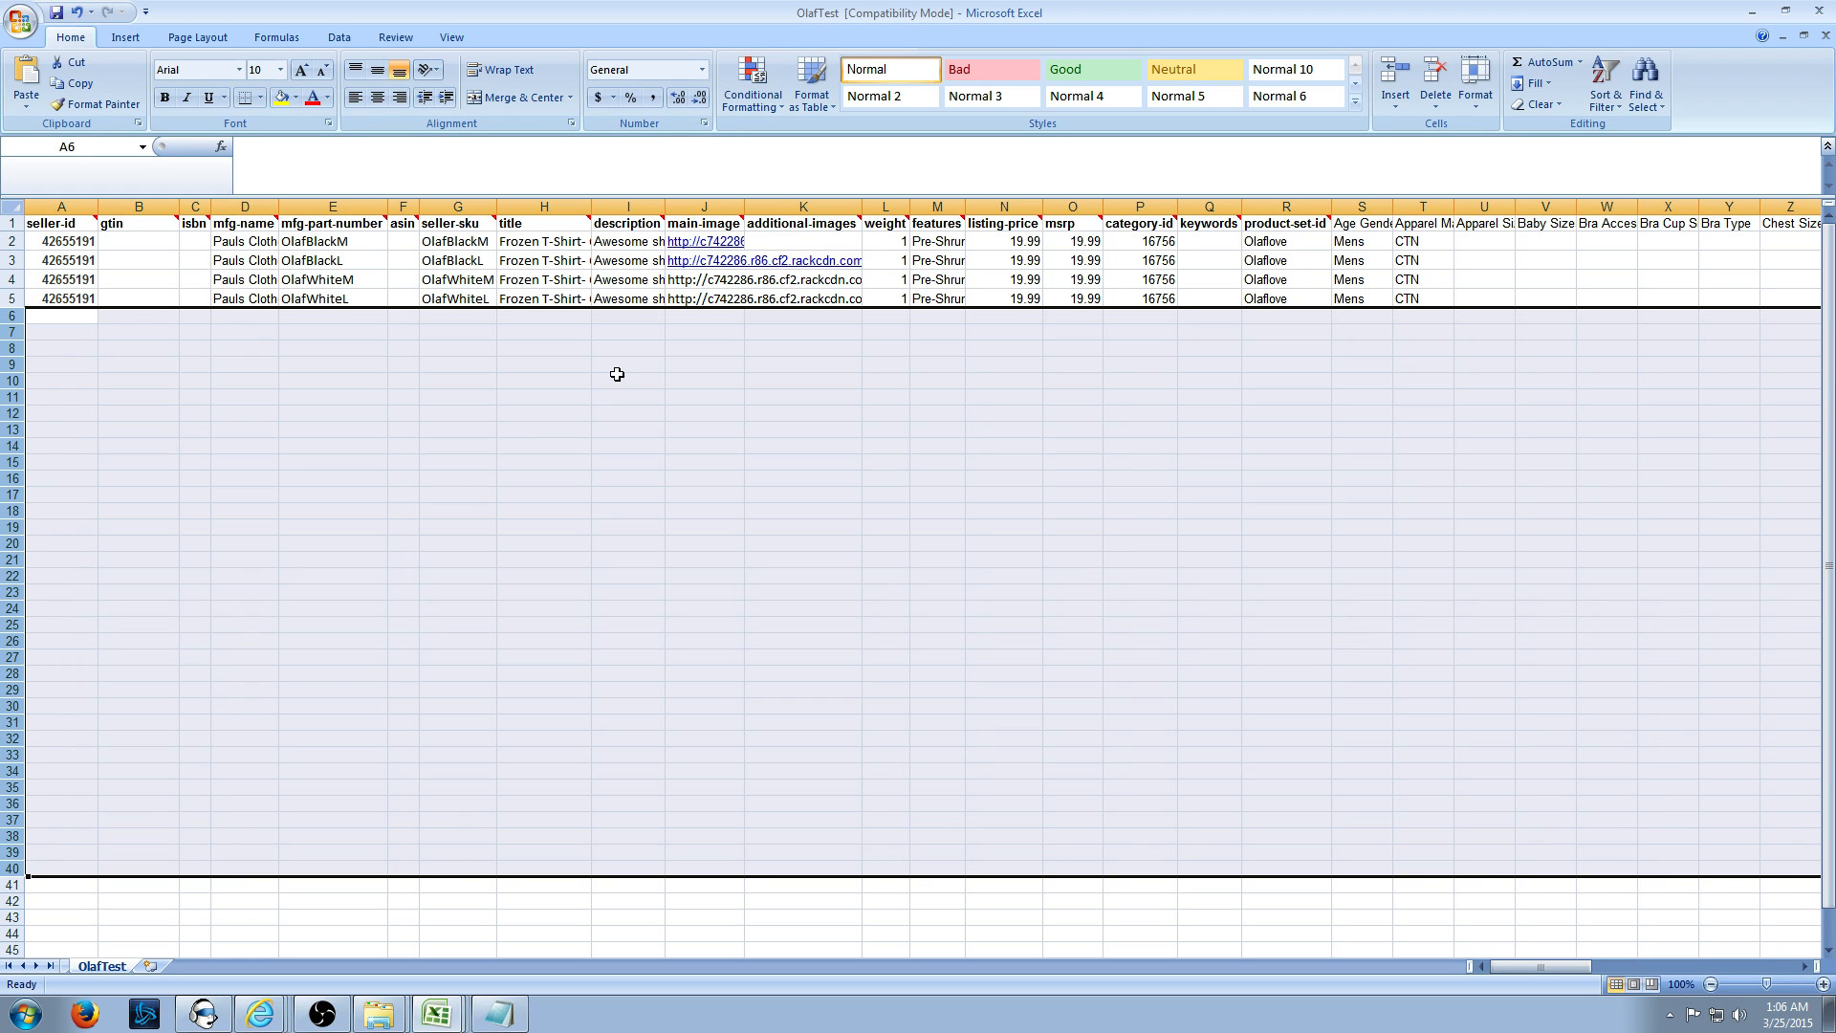
pyautogui.rightClick(27, 645)
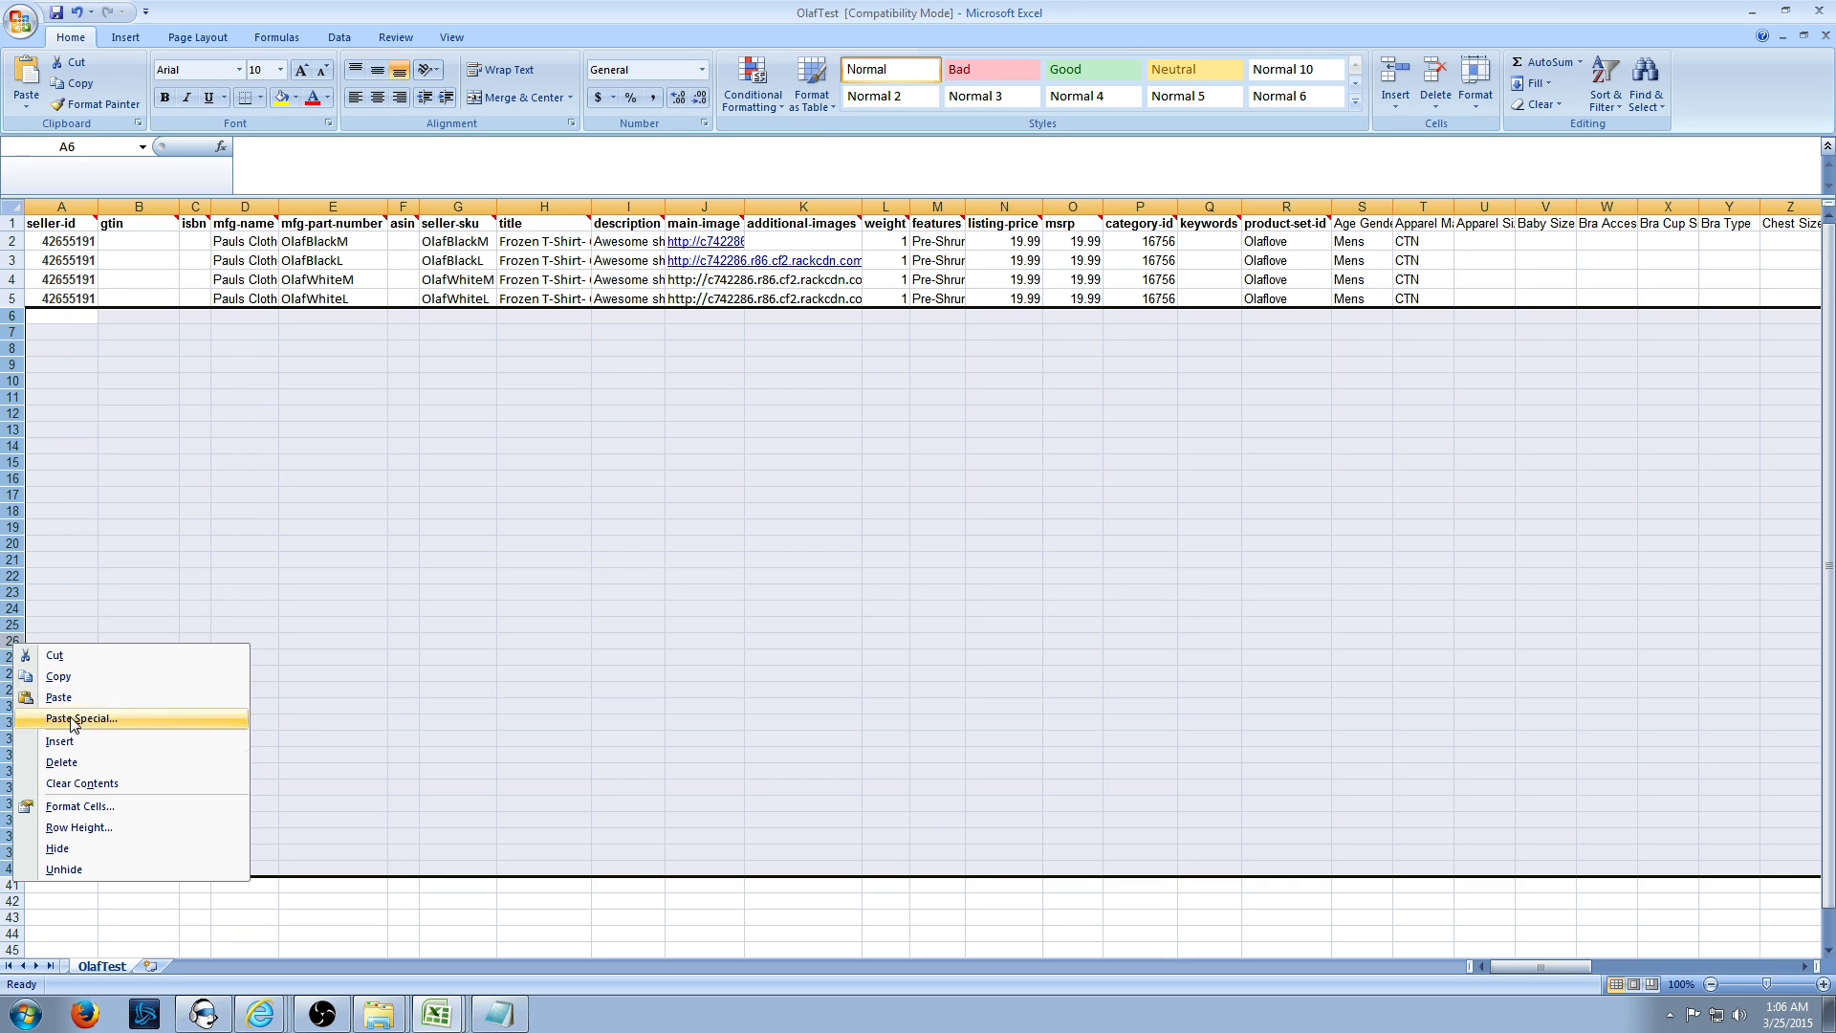
pyautogui.click(77, 761)
pyautogui.click(437, 511)
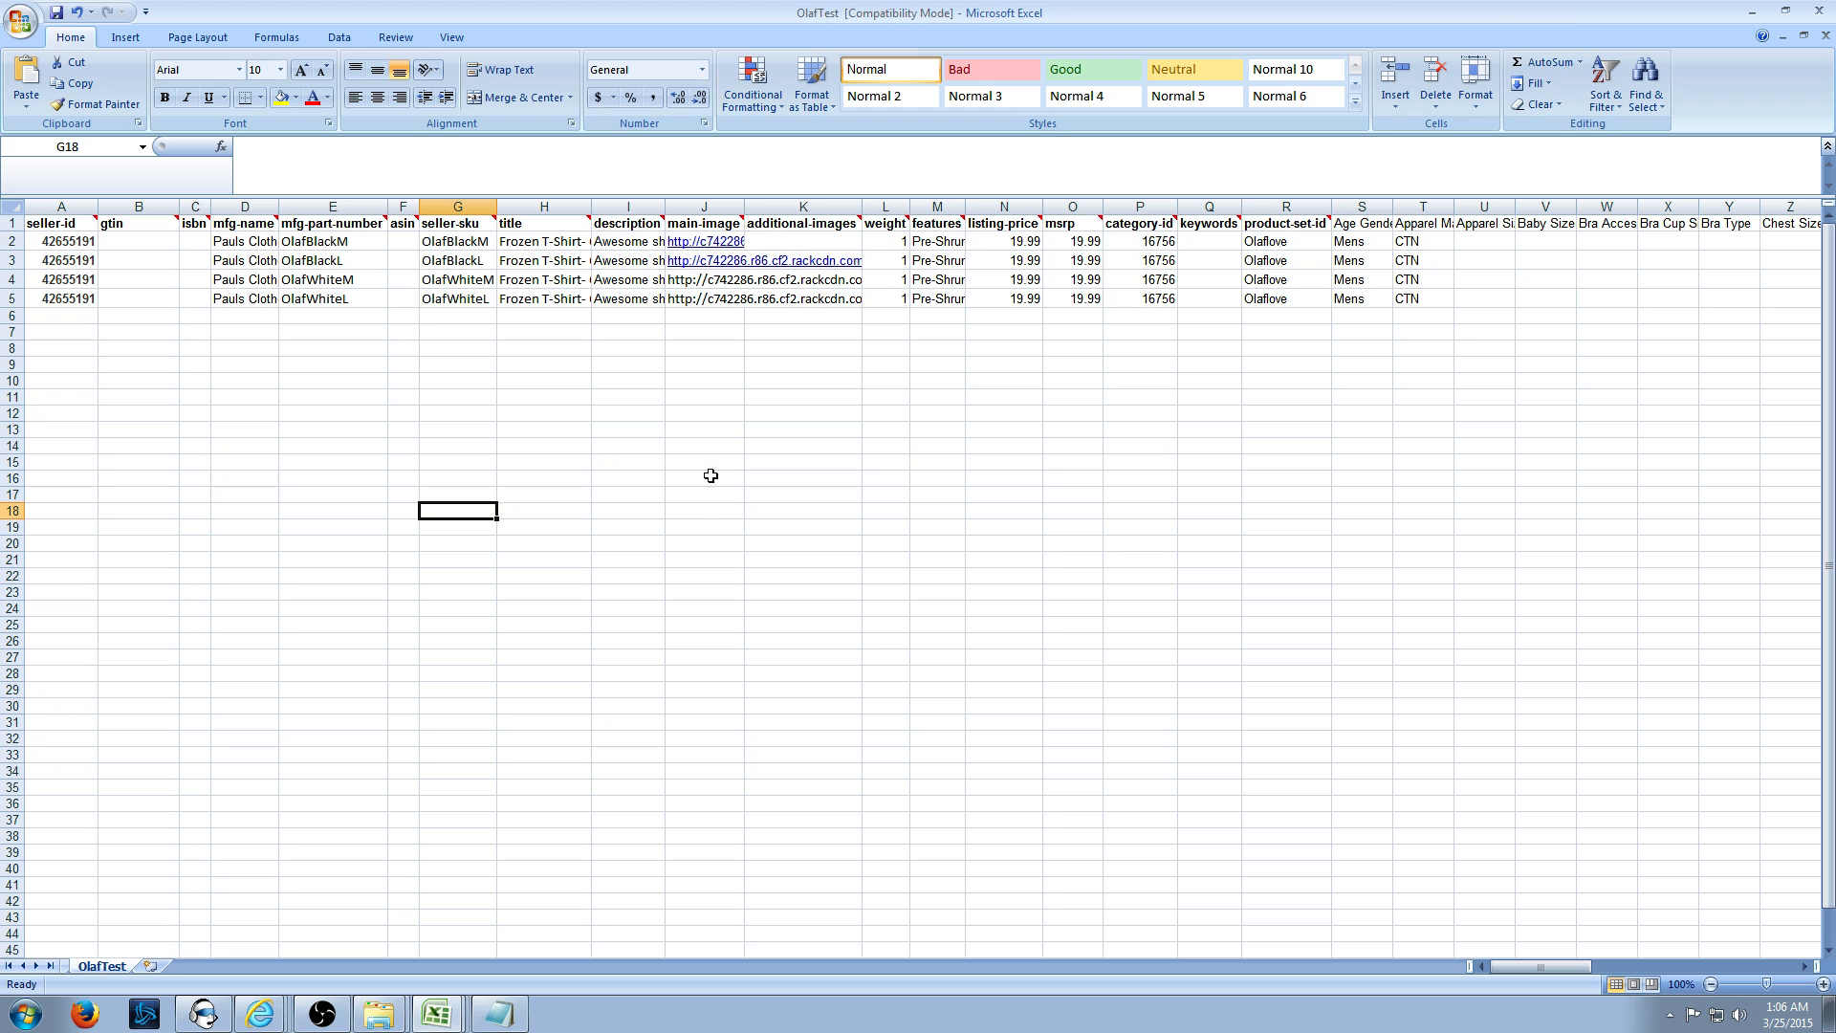
# - Save the sheet back to OlafTest.txt, keeping the text file format
pyautogui.click(708, 506)
pyautogui.hotkey('ctrl', 's')
pyautogui.click(846, 570)
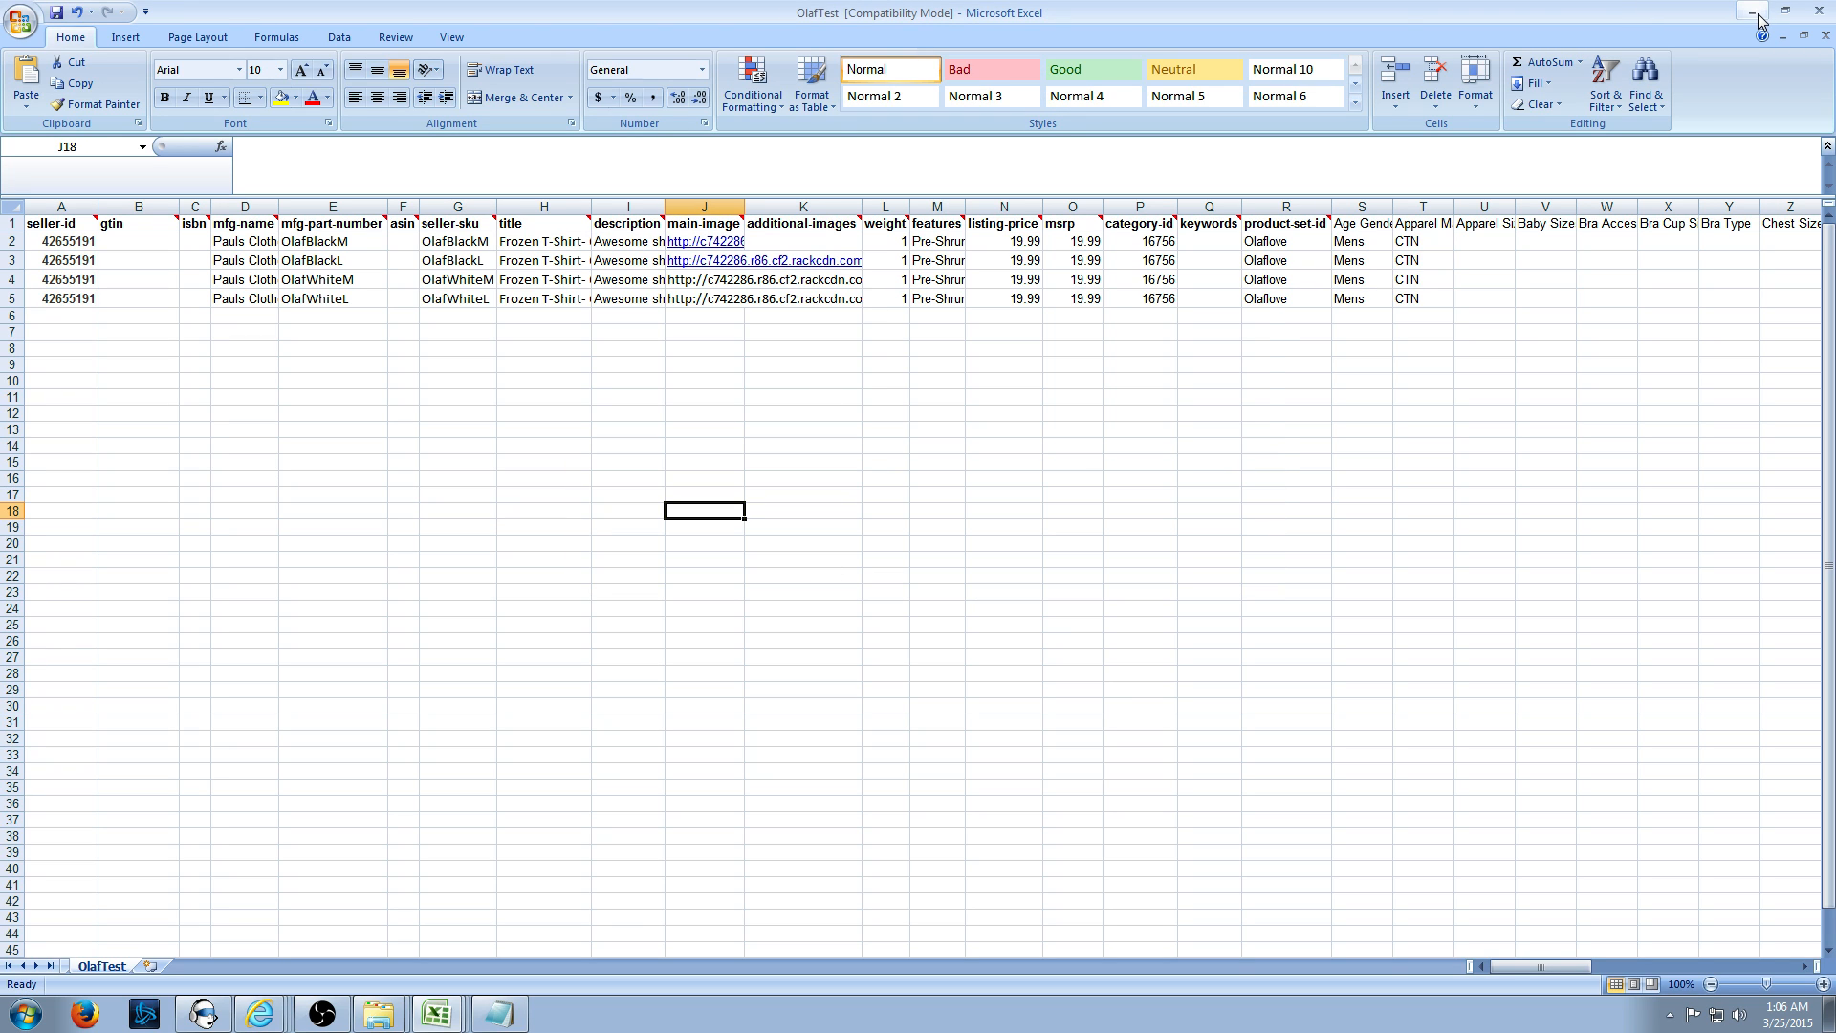
pyautogui.click(261, 1014)
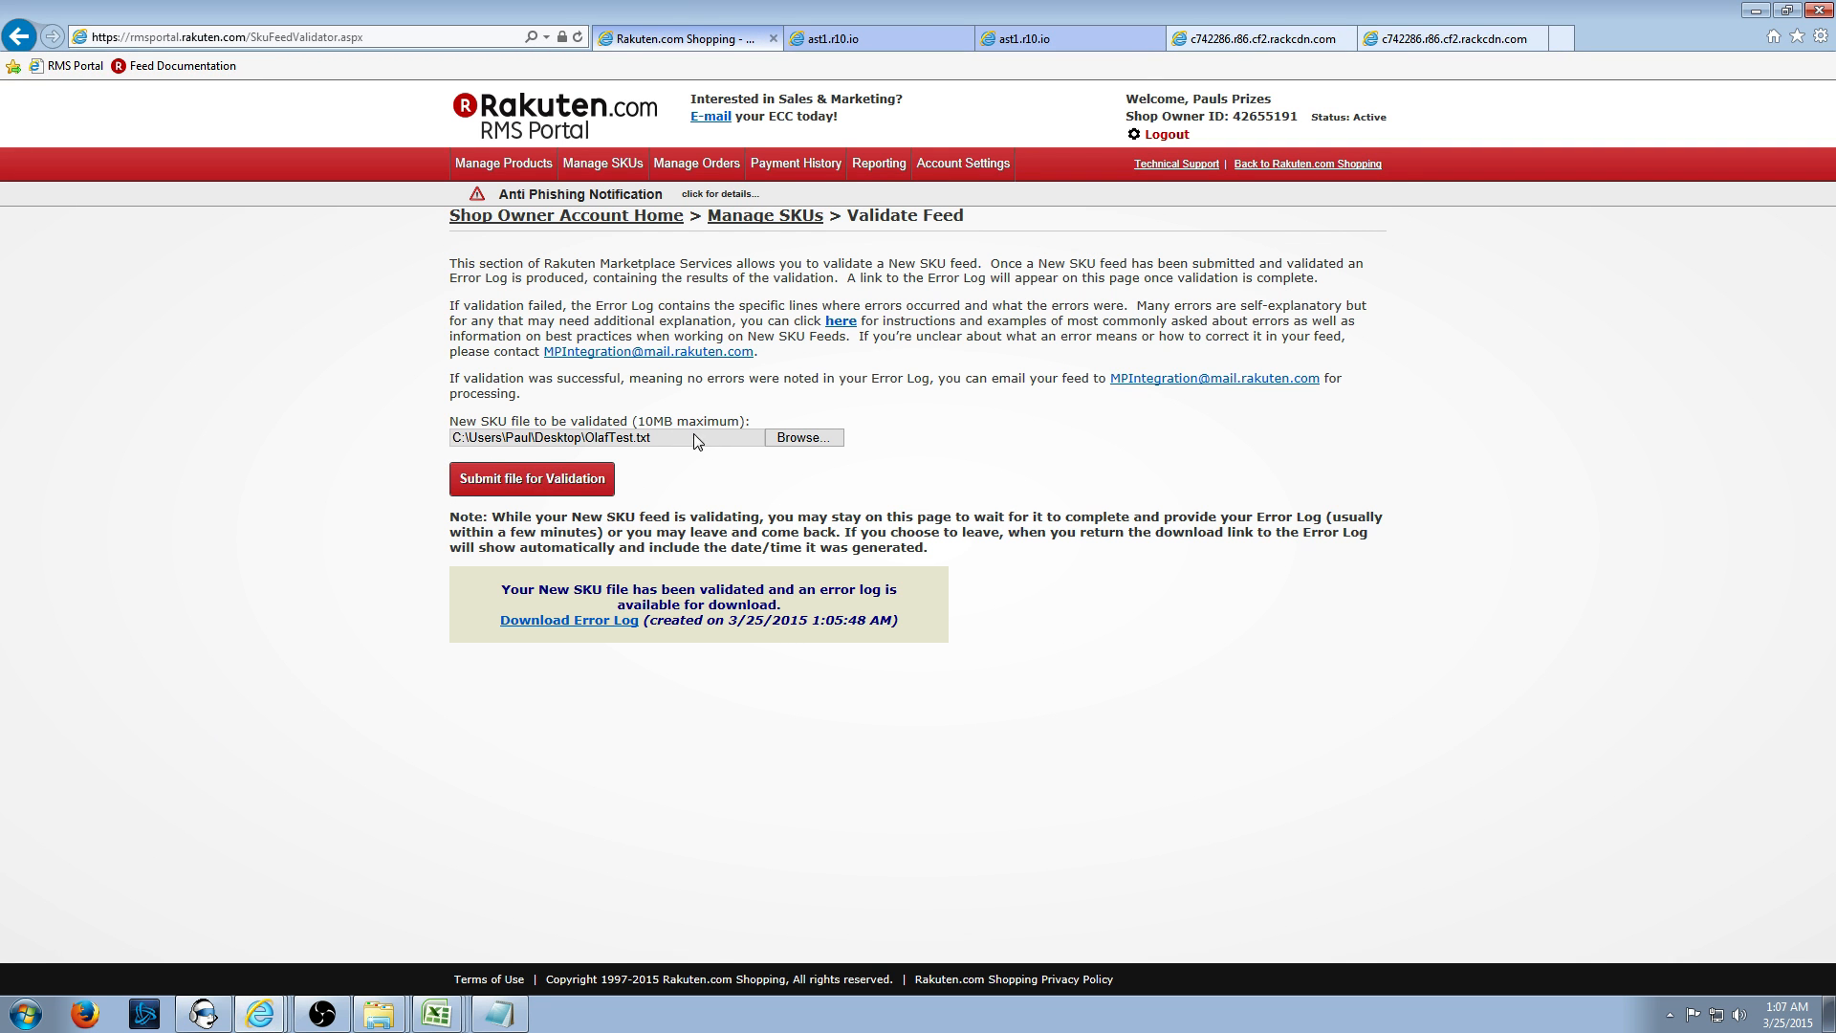
# - Reselect OlafTest.txt from the Desktop and resubmit it for validation
pyautogui.click(708, 446)
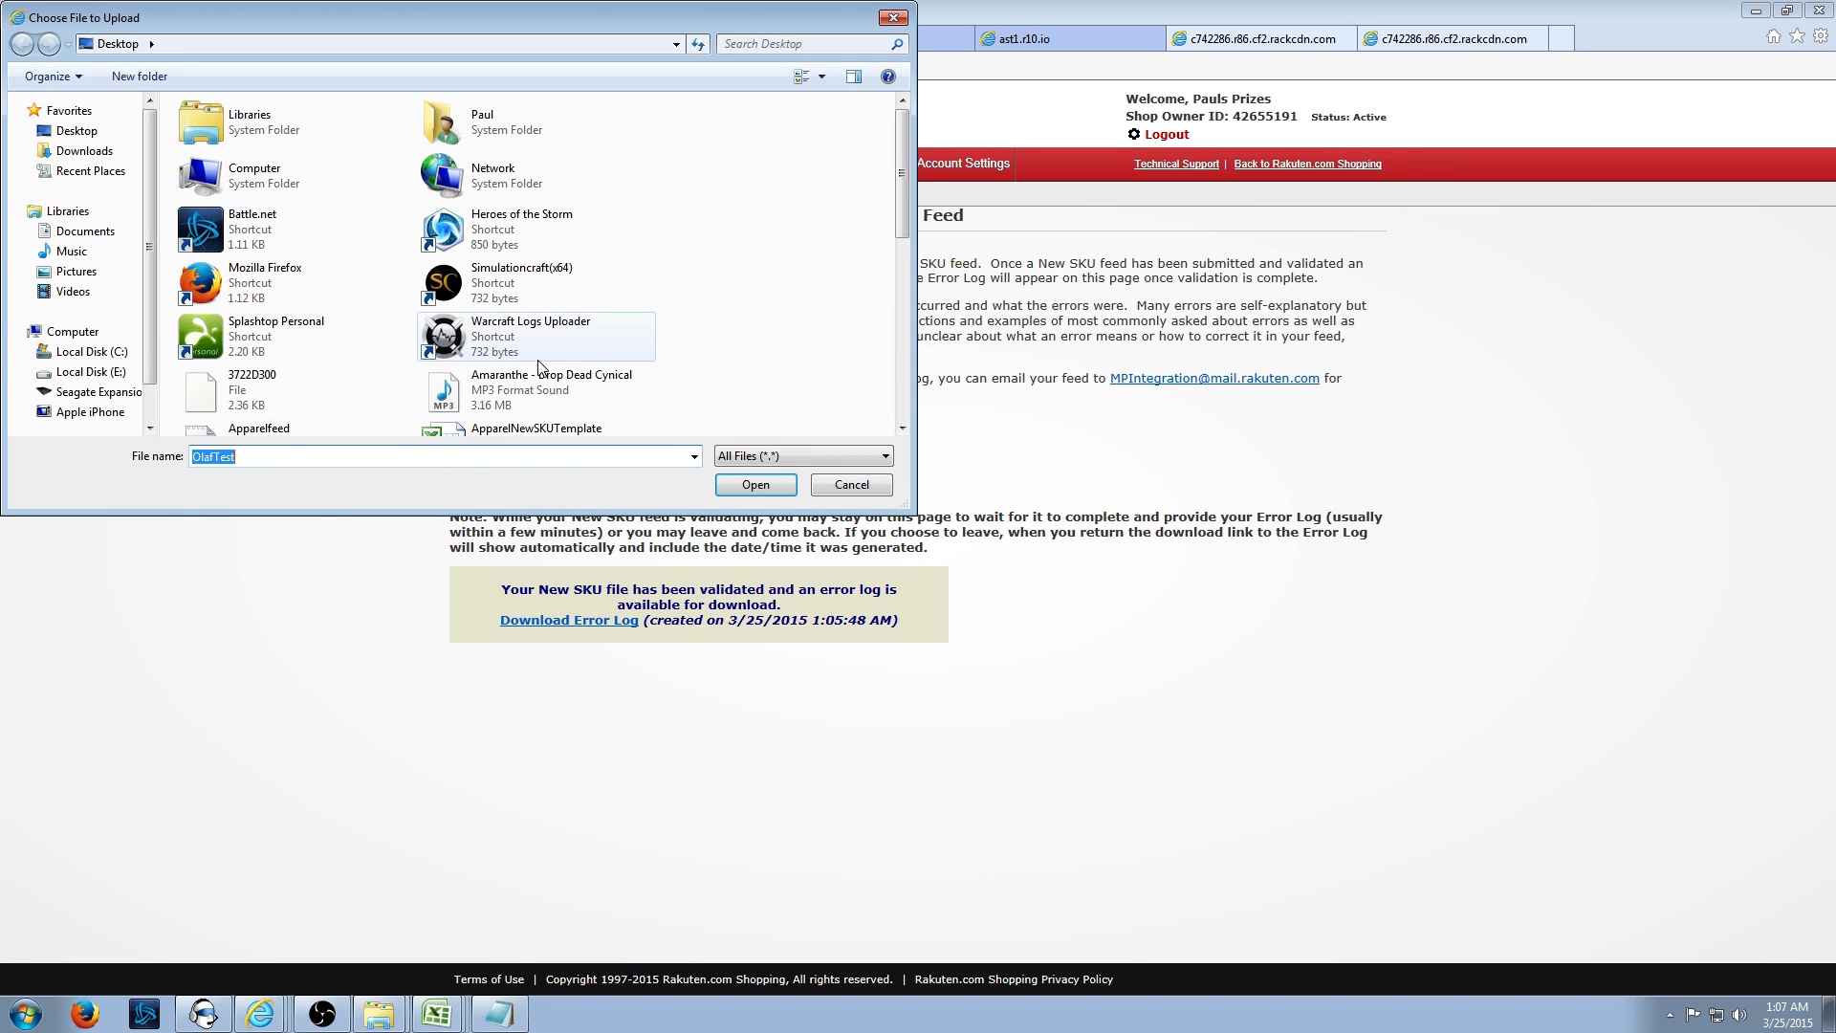
pyautogui.moveTo(903, 170); pyautogui.dragTo(889, 297)
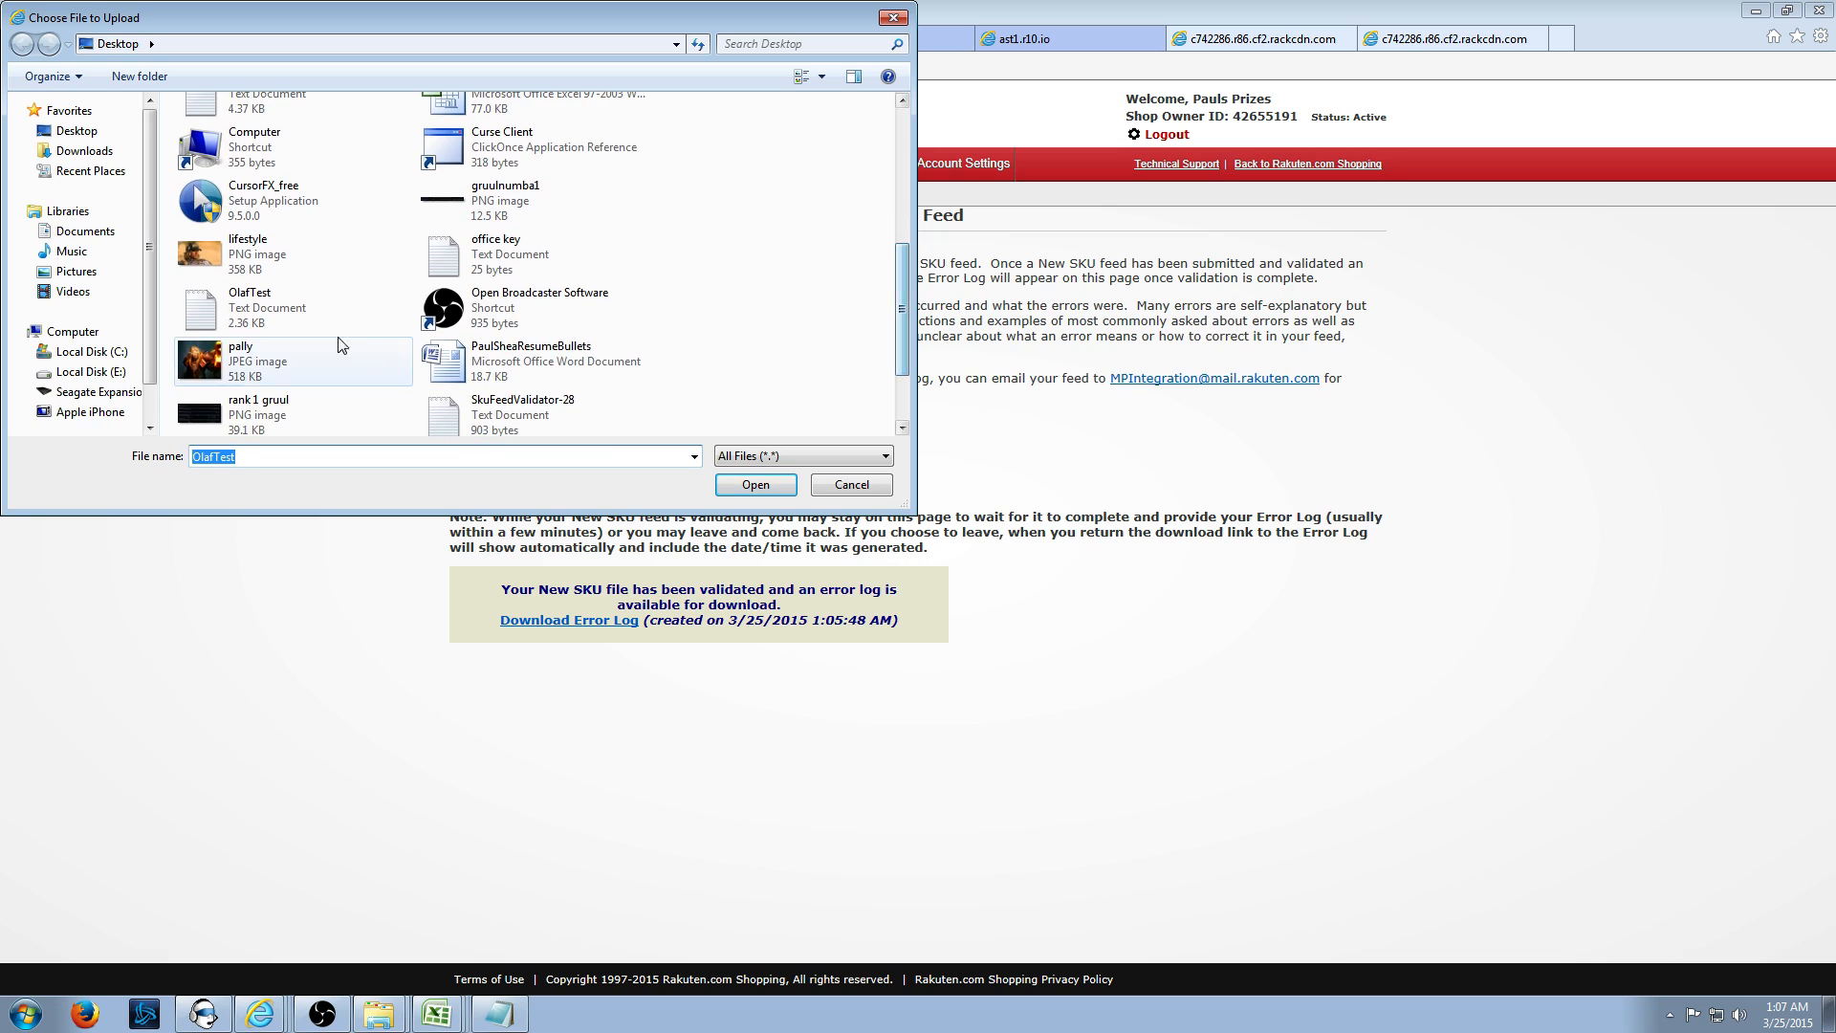
pyautogui.click(304, 316)
pyautogui.click(763, 490)
pyautogui.click(584, 484)
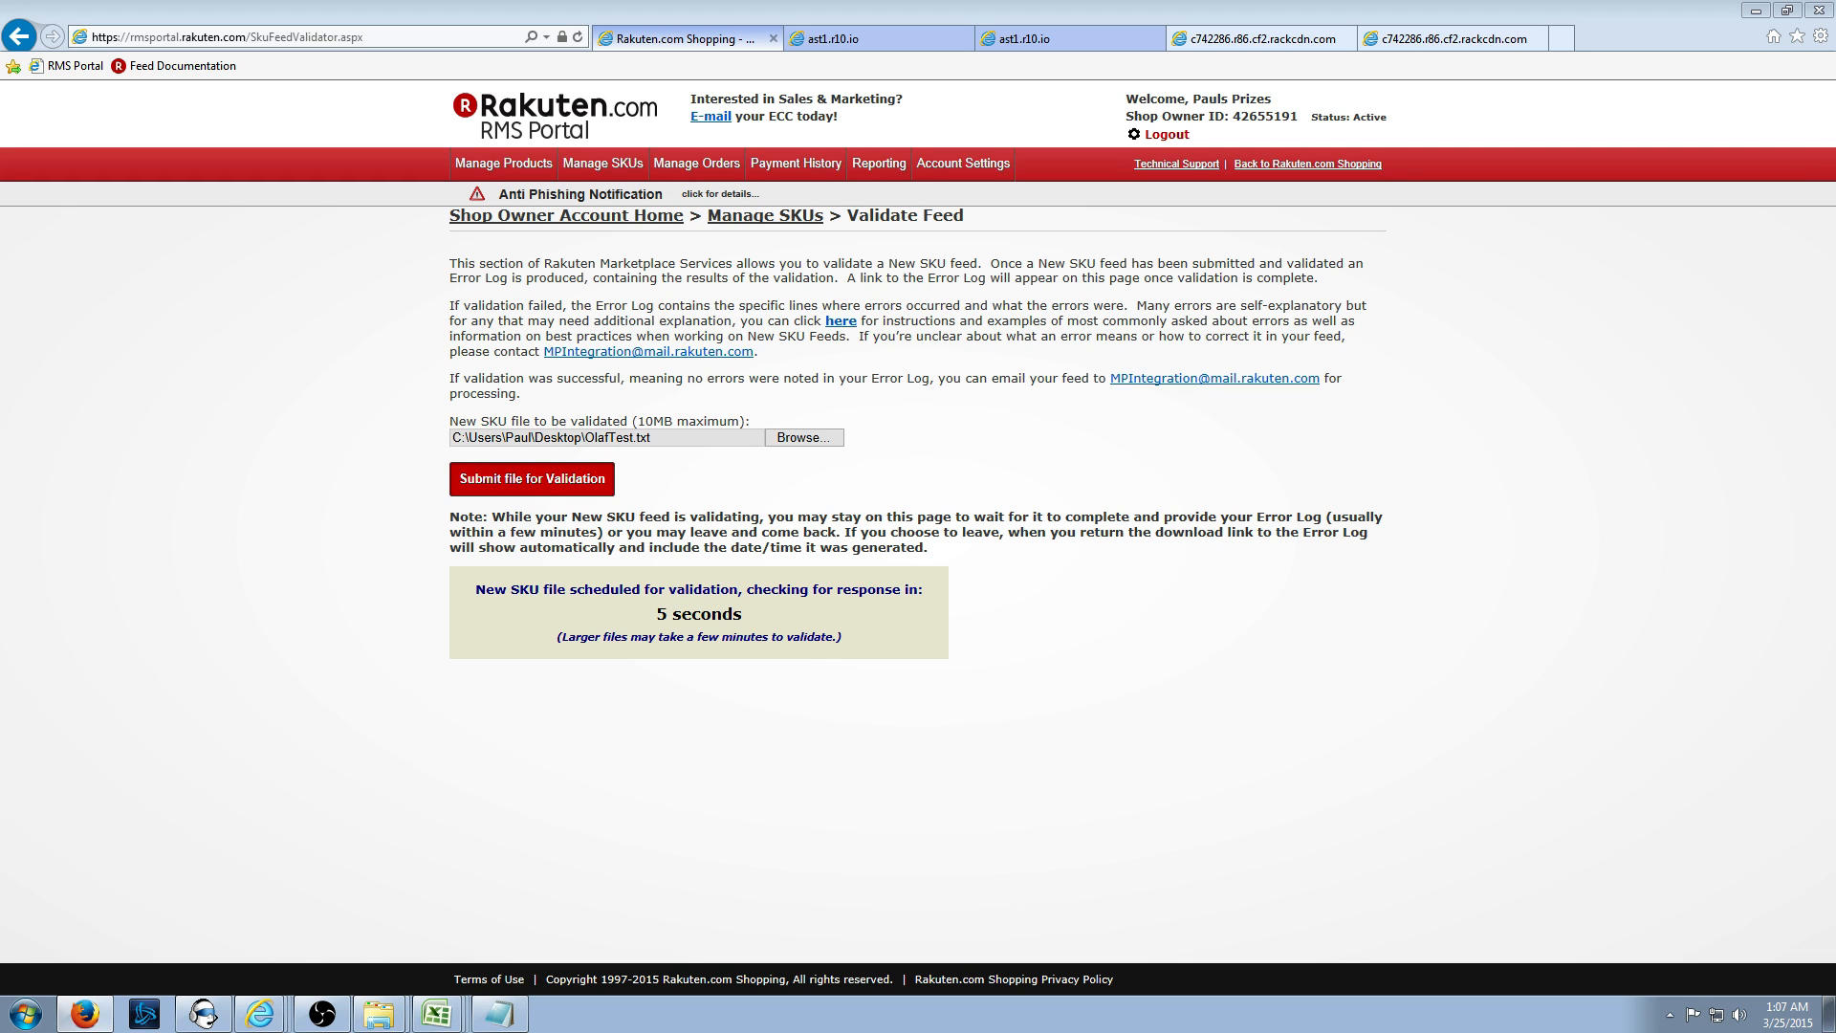
# - Search 'notepad plus plus' in a new tab and reach the official Notepad++ 6.7.5 download page
pyautogui.click(1560, 39)
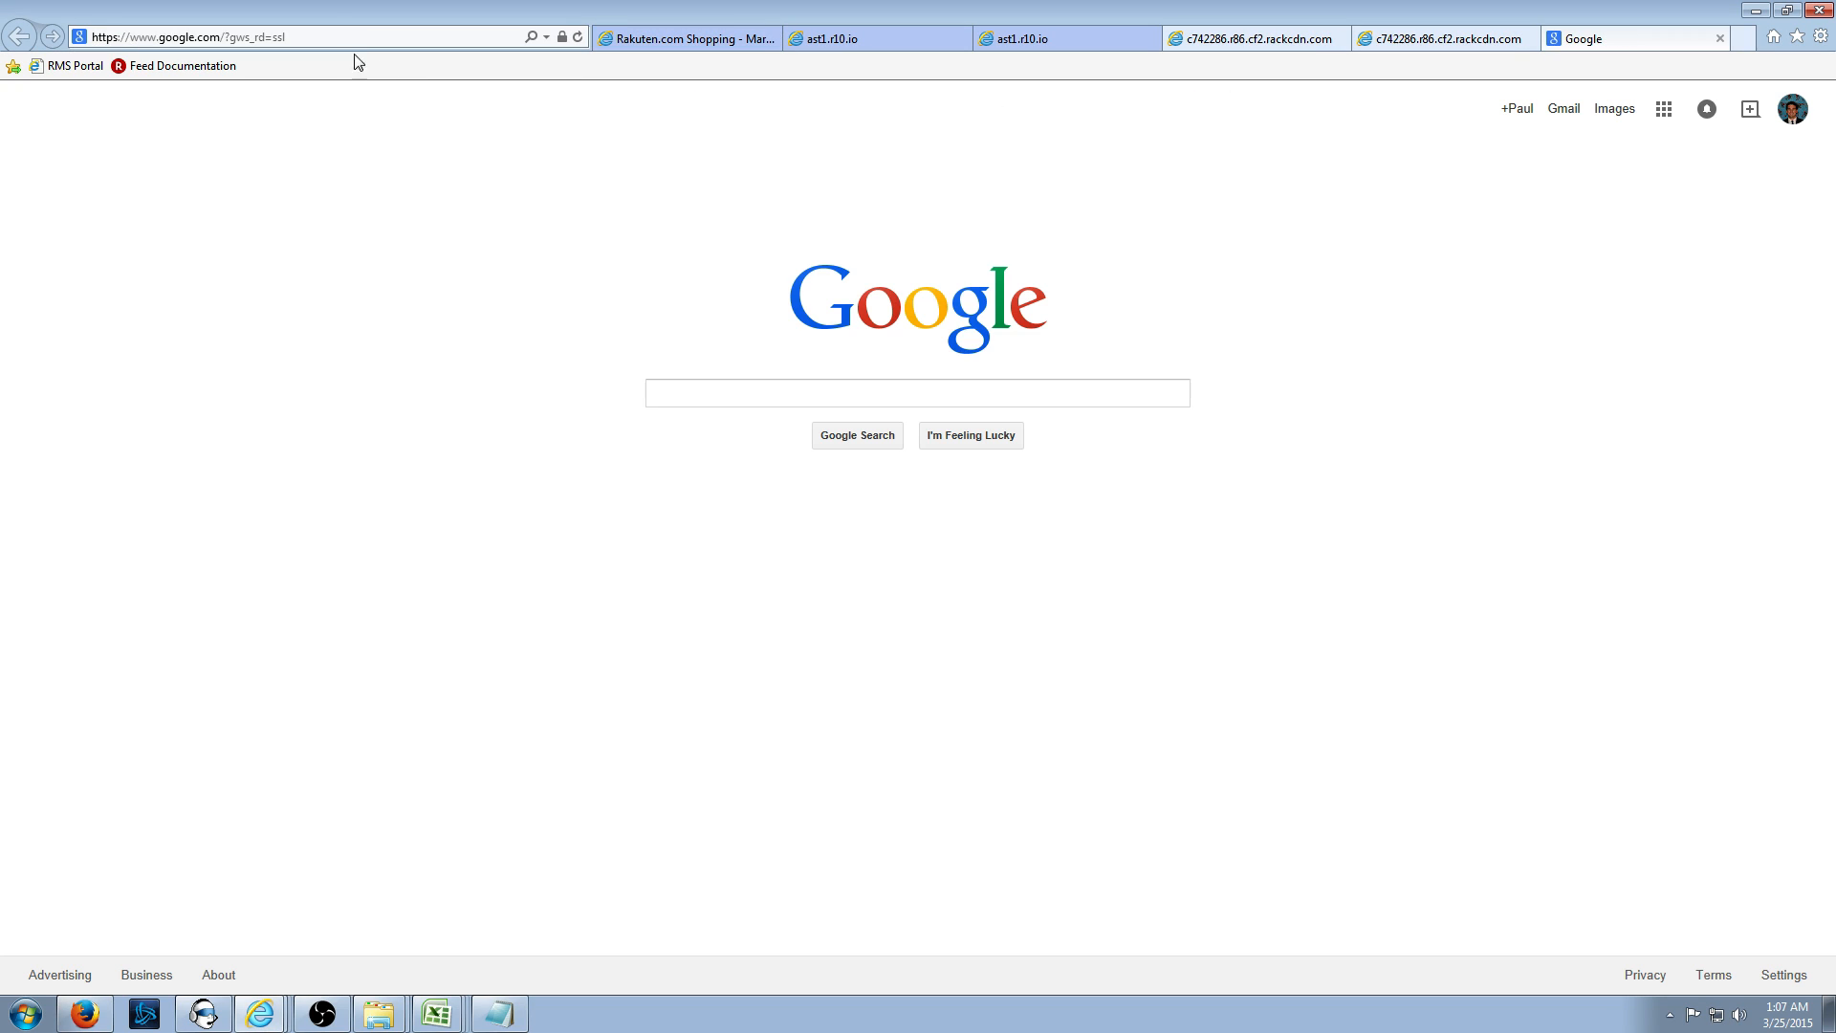
pyautogui.click(344, 38)
pyautogui.write('notepad')
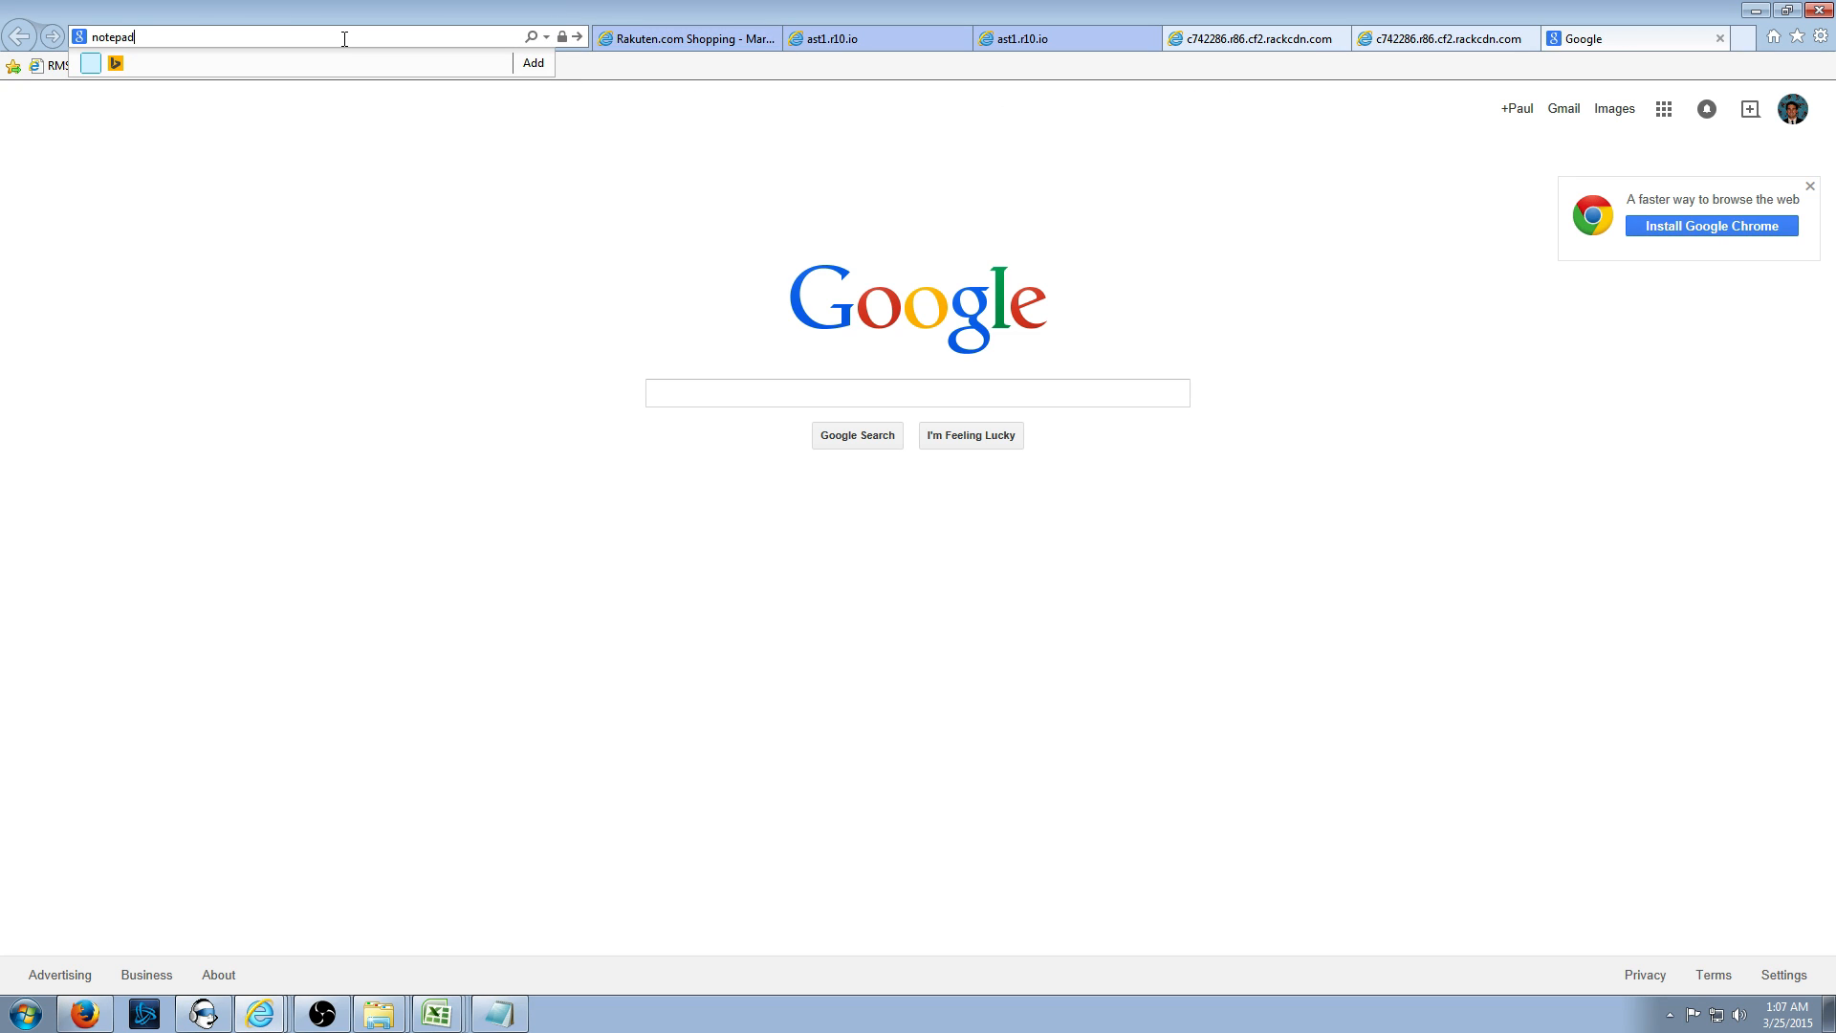
pyautogui.write(' plus plus')
pyautogui.press('Return')
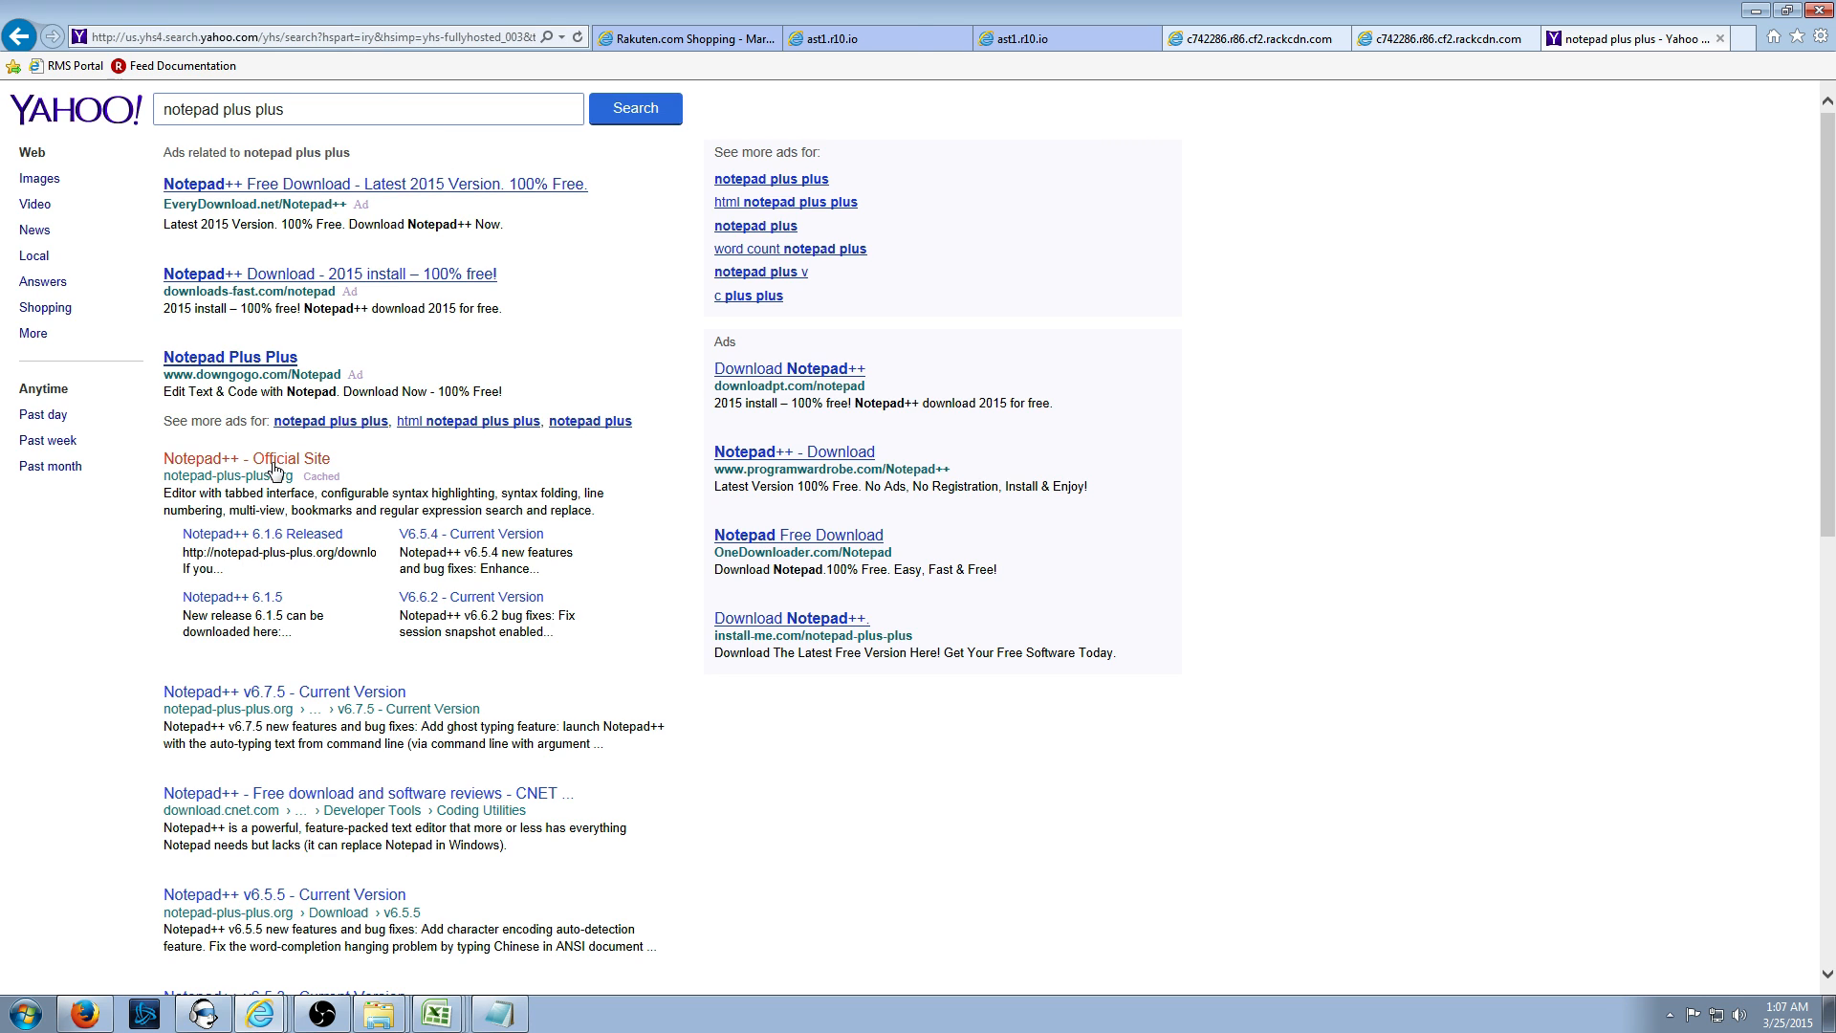
pyautogui.click(276, 462)
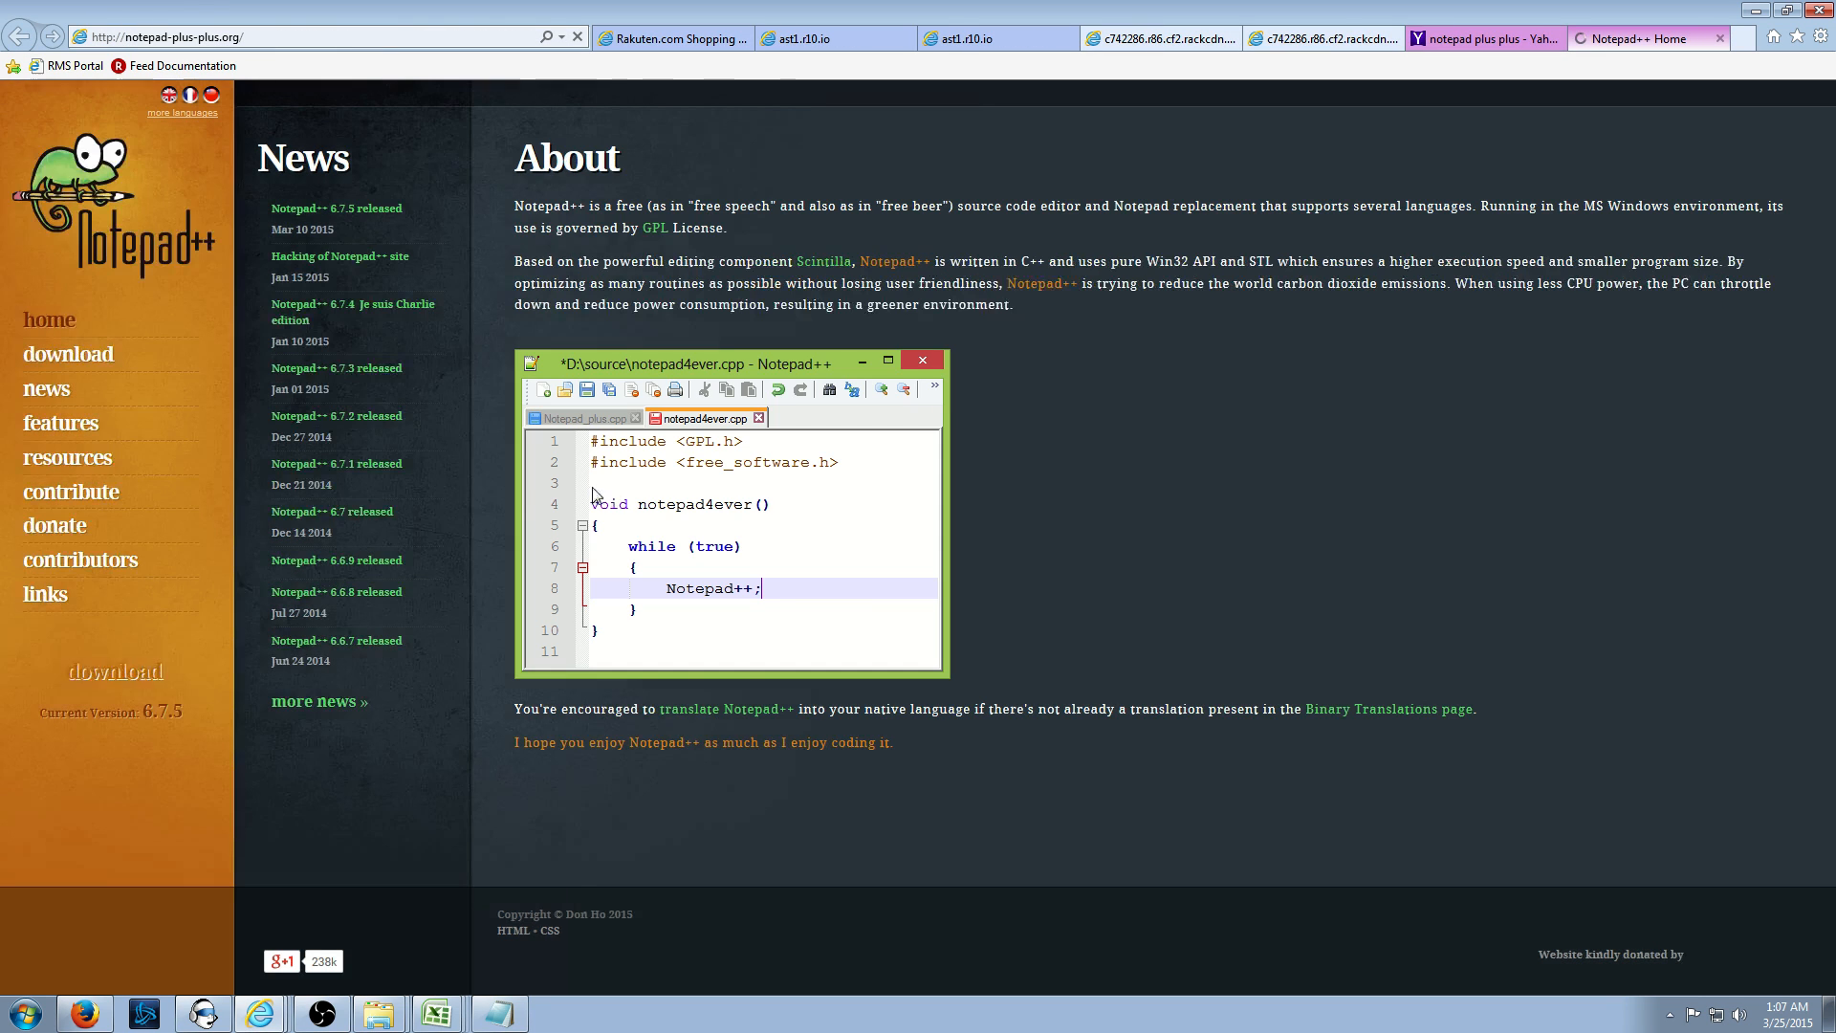
pyautogui.click(75, 368)
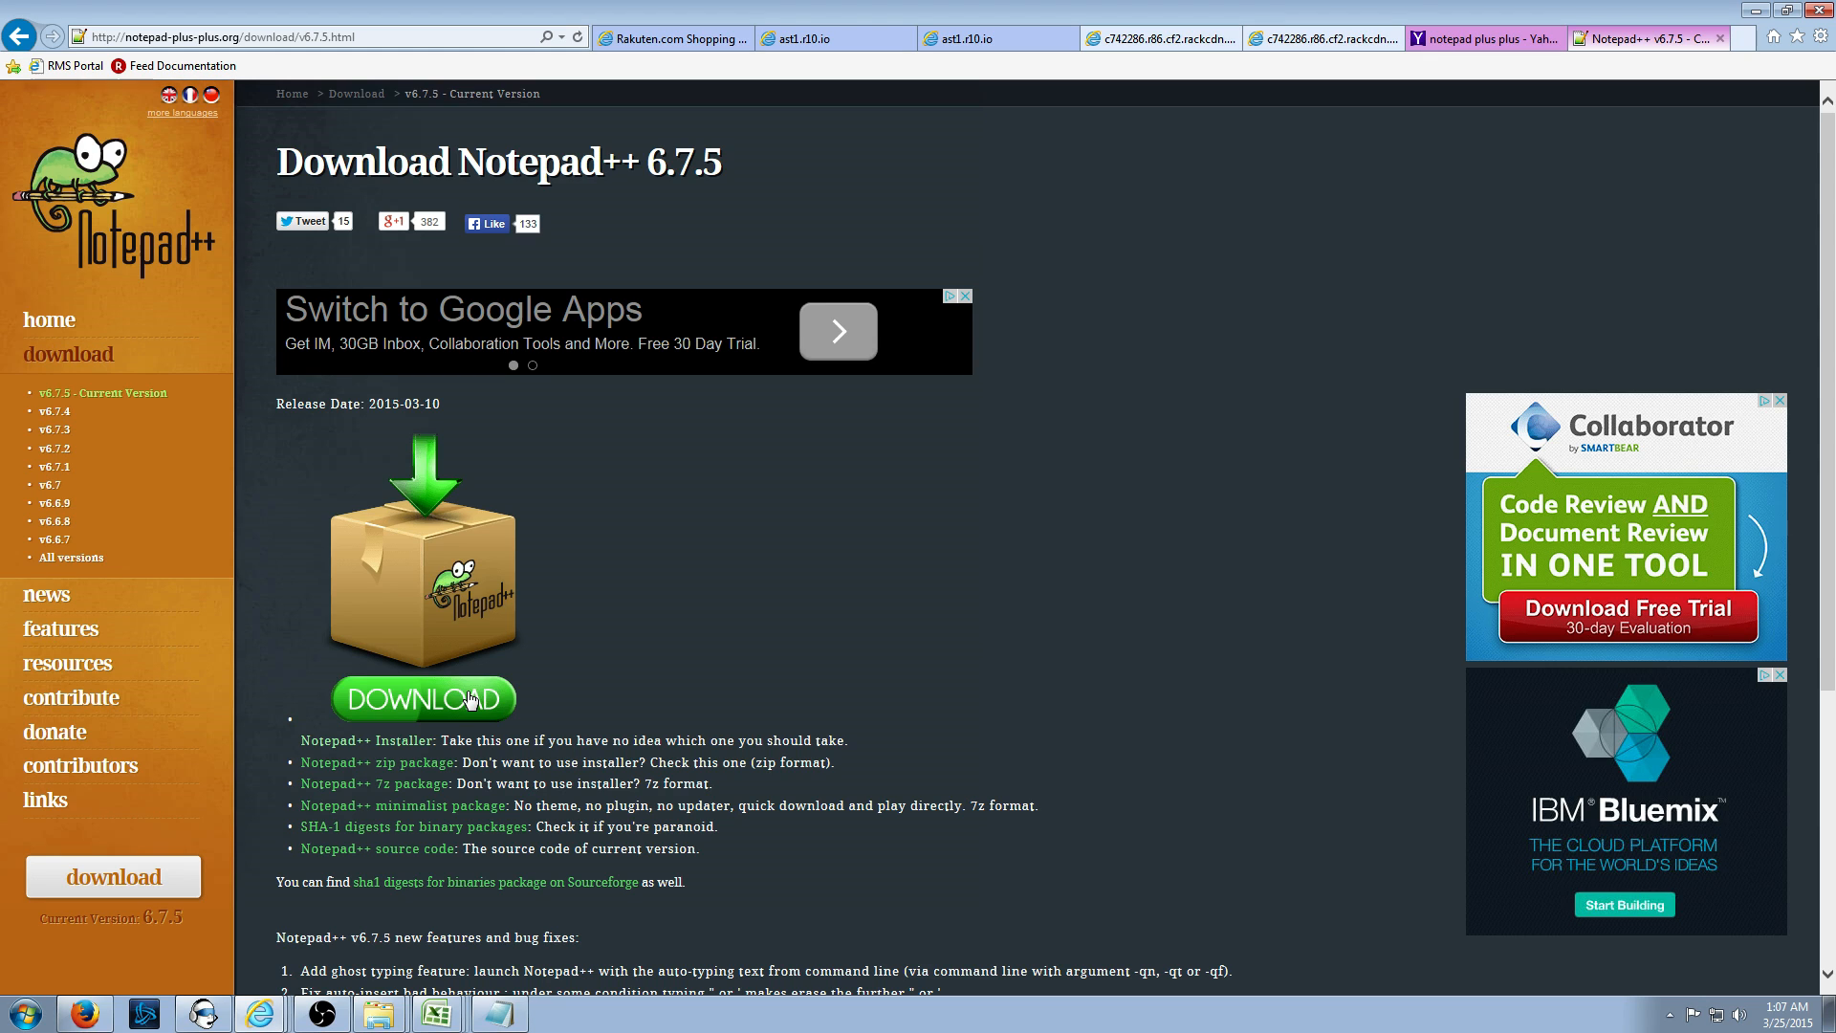
# - Save npp.6.7.5.Installer.exe to the Desktop and run it
pyautogui.click(470, 699)
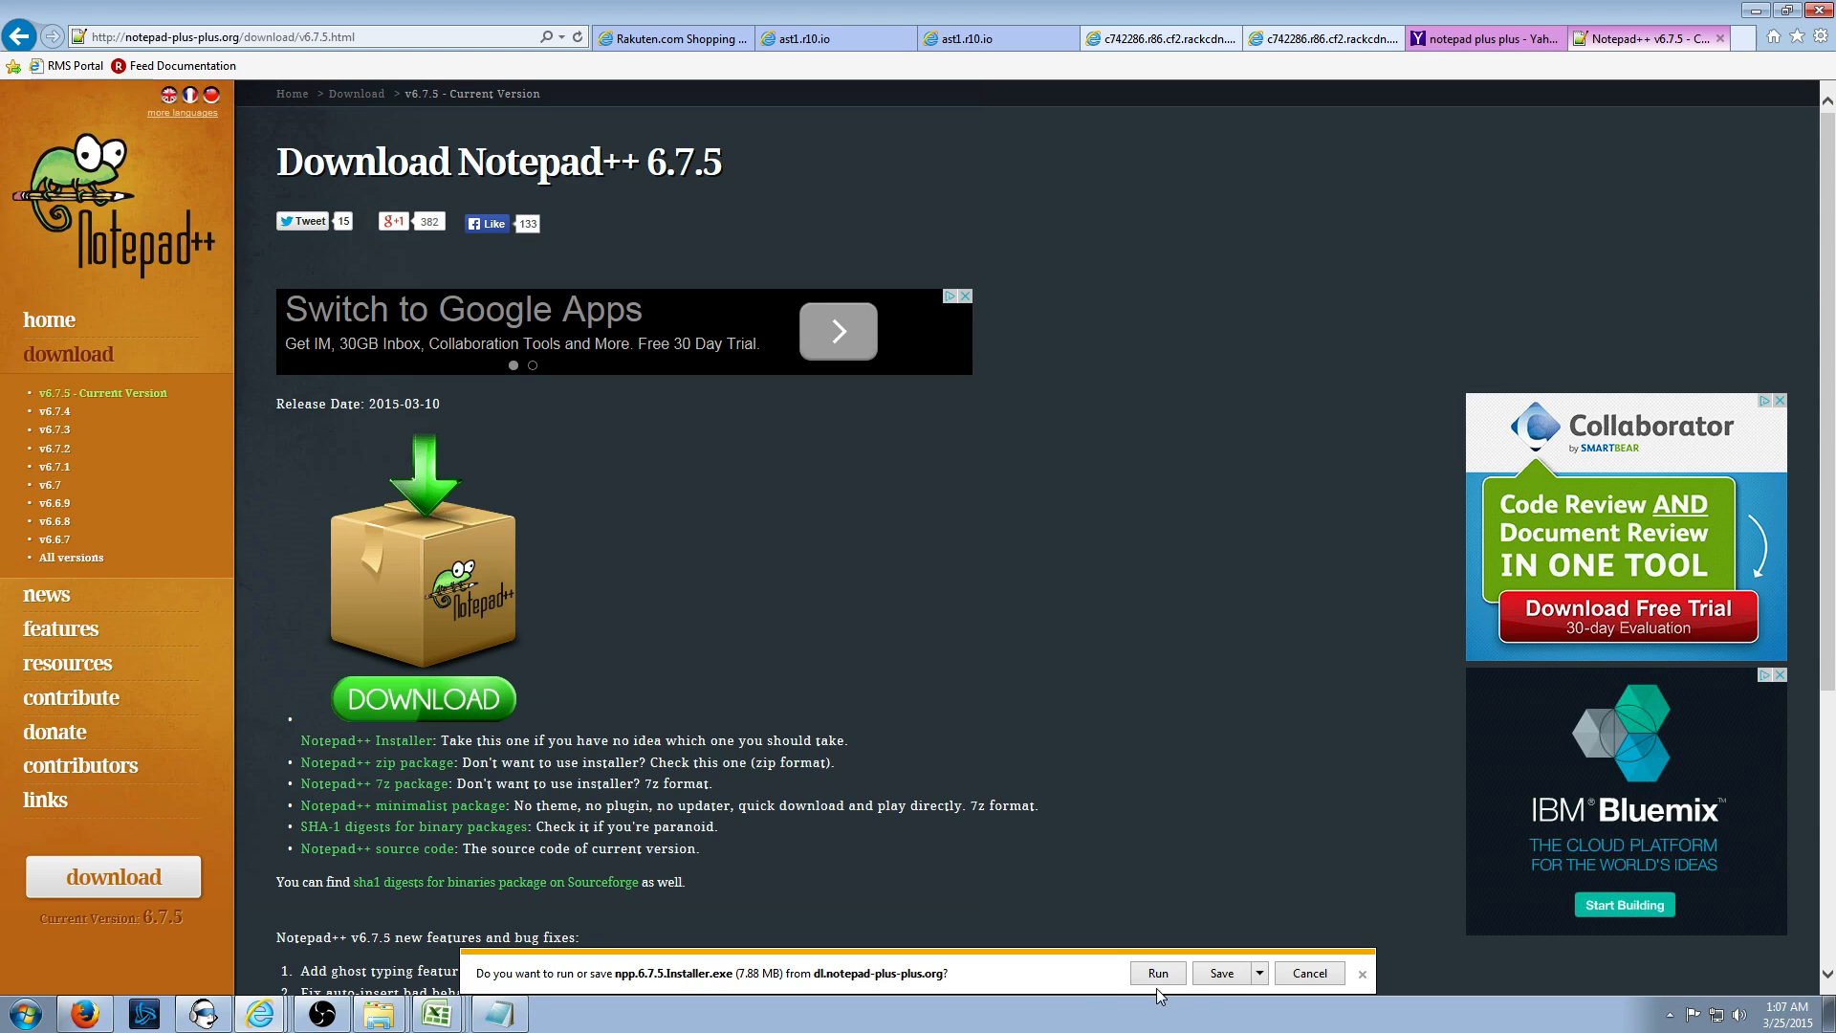
pyautogui.click(1260, 973)
pyautogui.click(1320, 952)
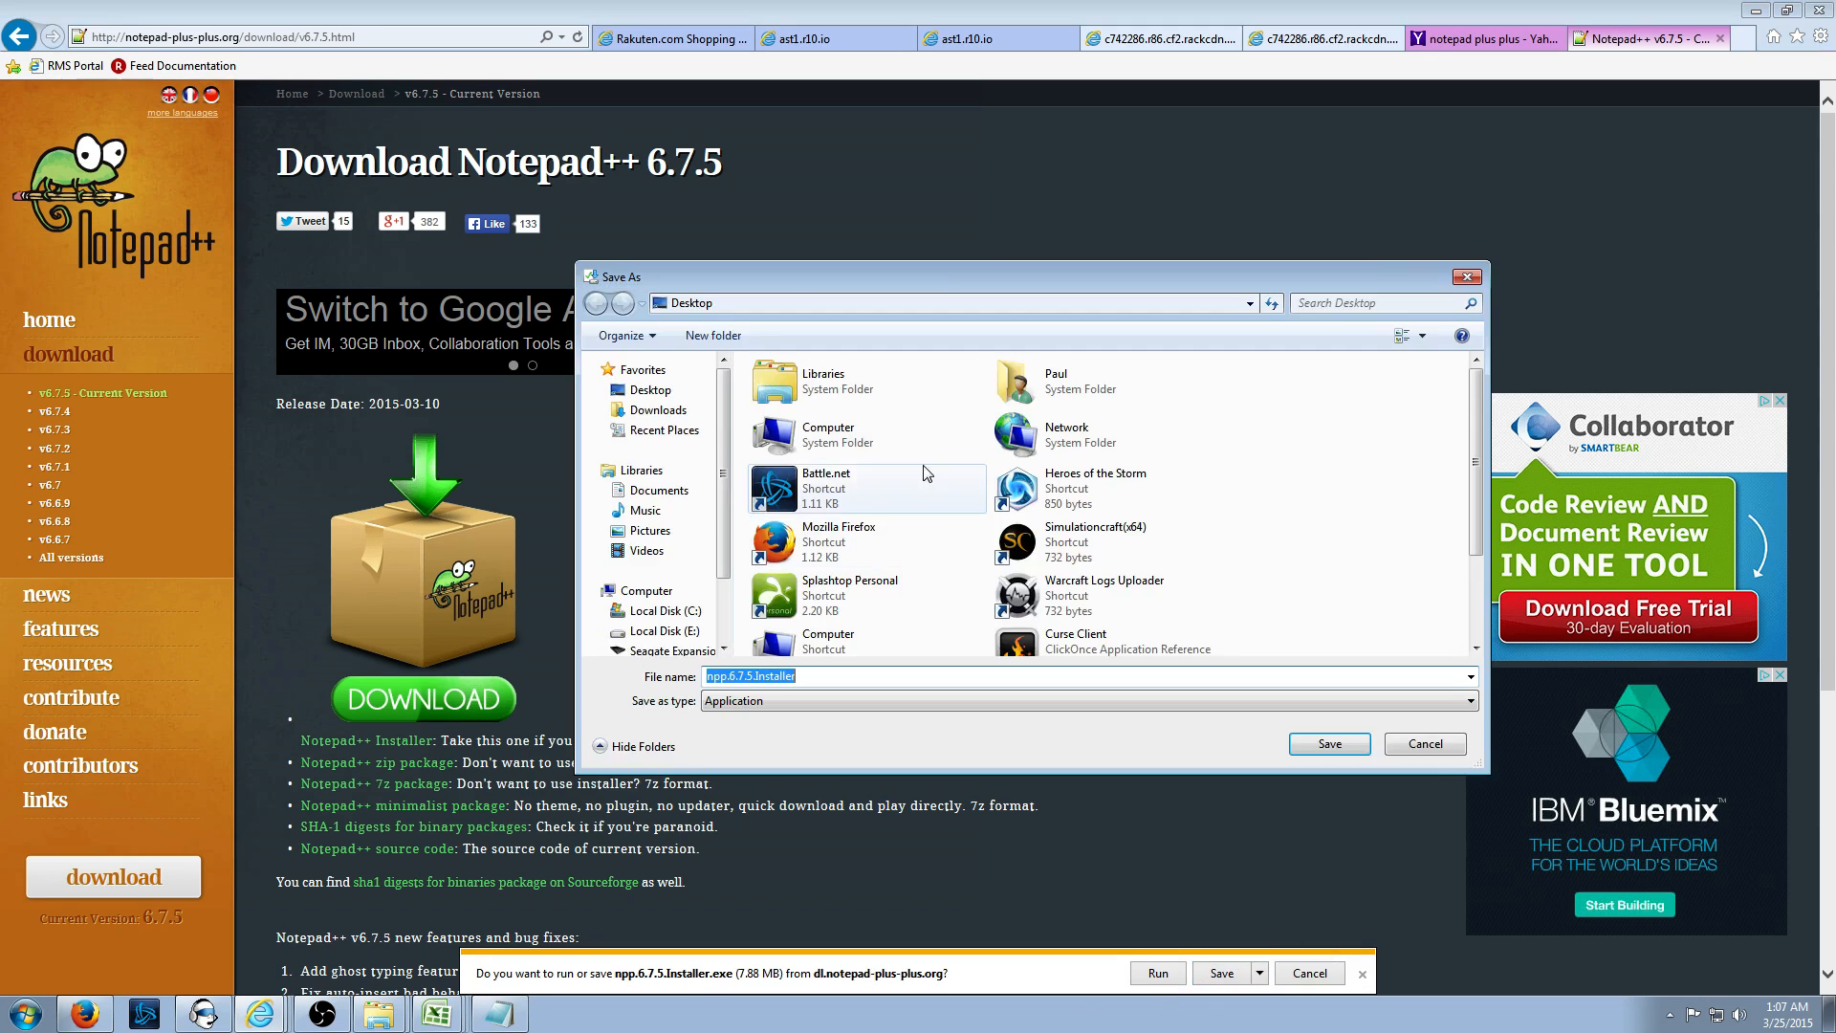
pyautogui.click(1313, 753)
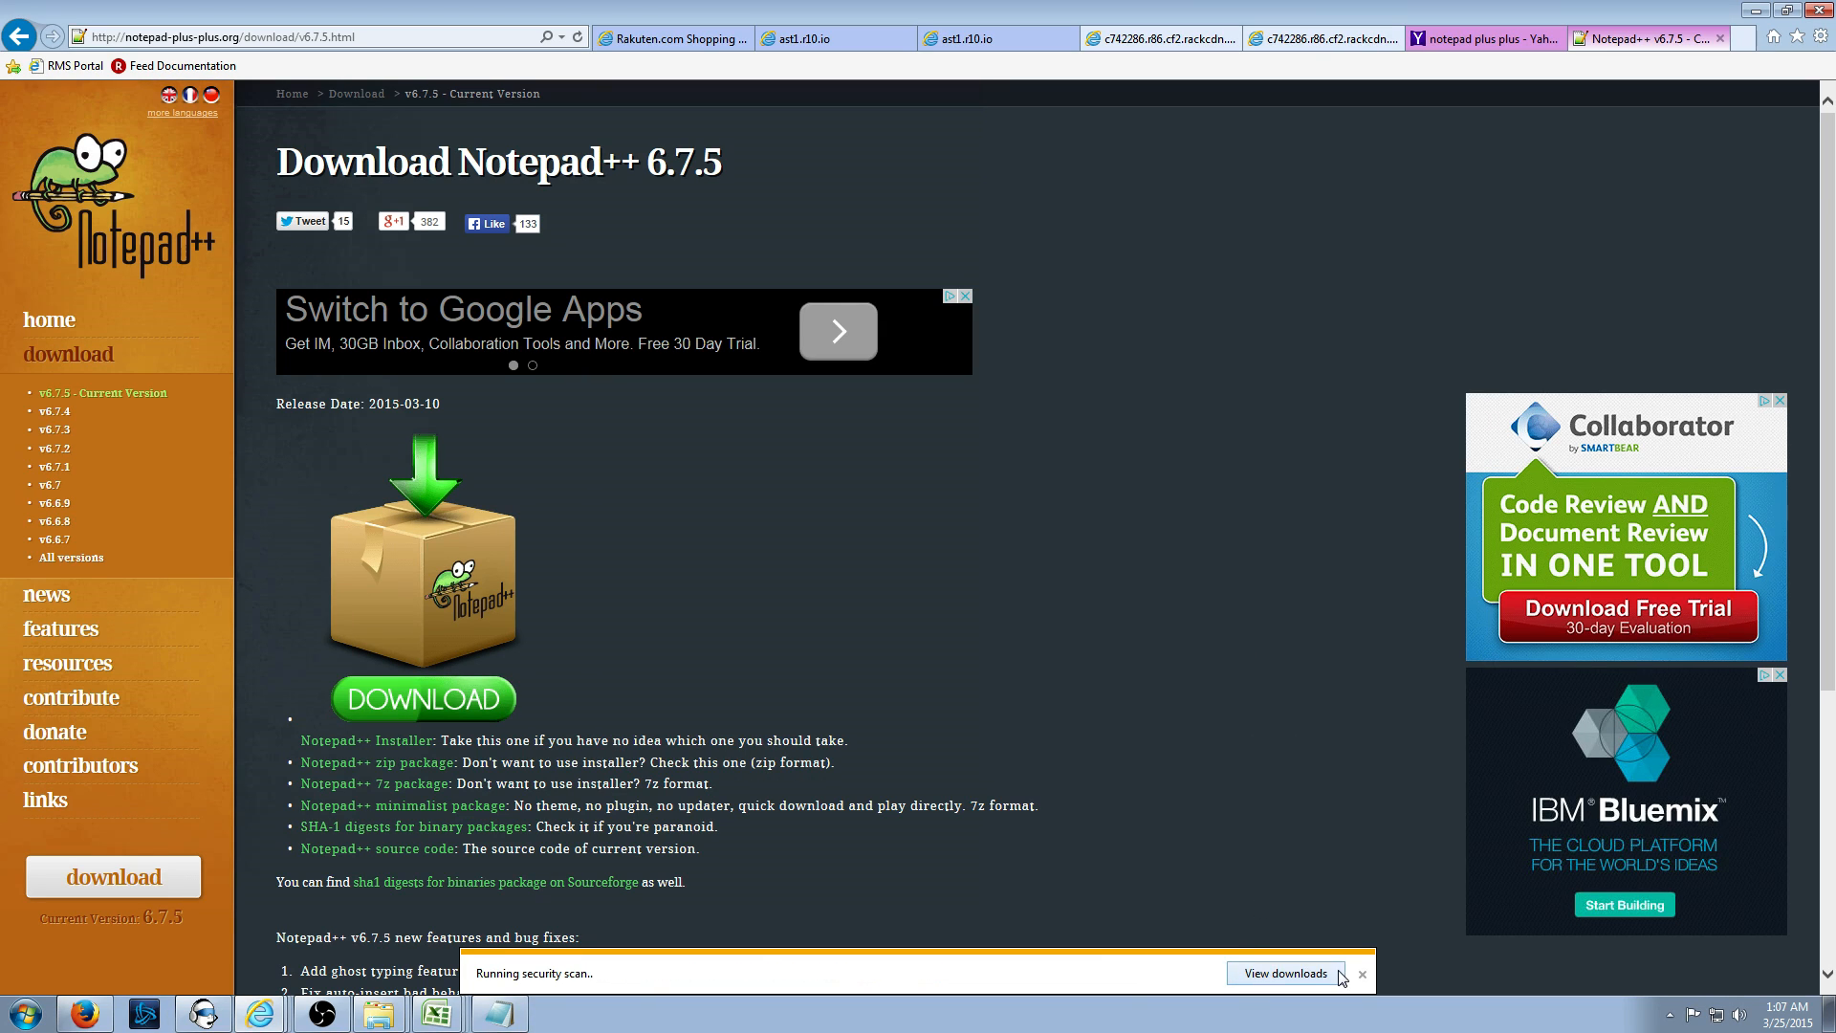
pyautogui.click(1095, 974)
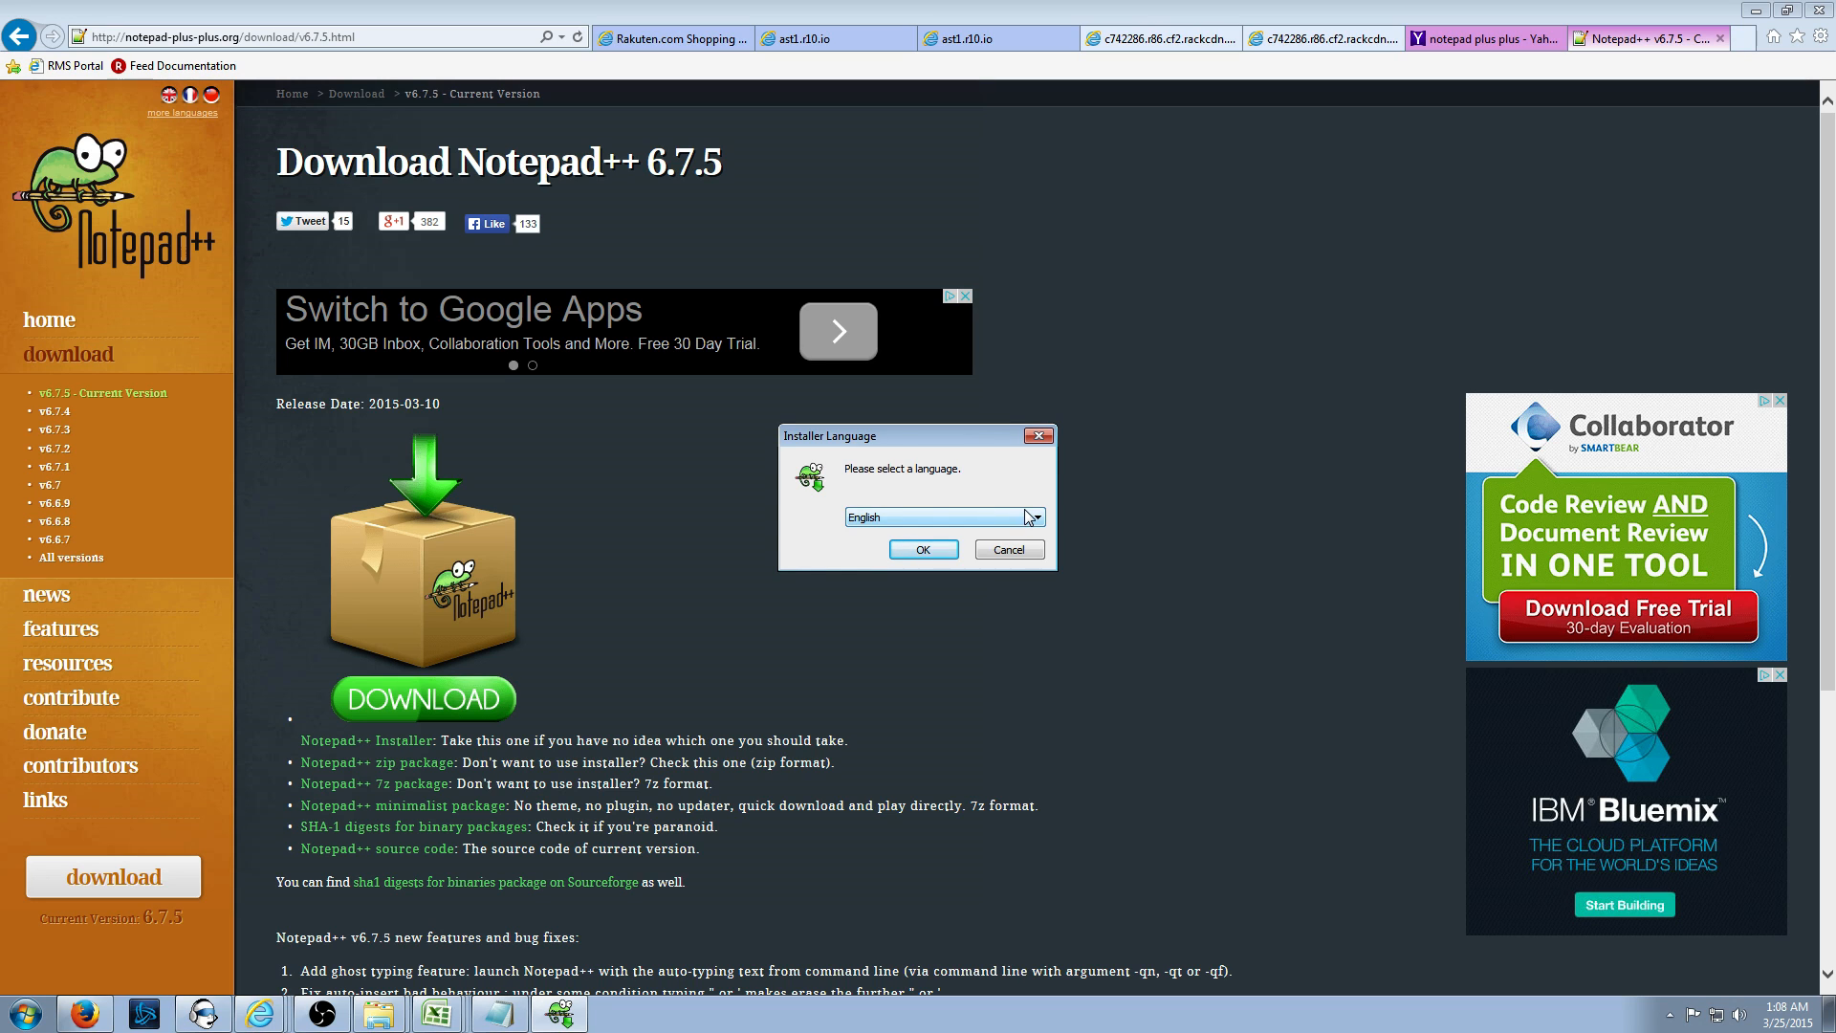
# - Install Notepad++ in English to E:\Program Files (x86)\Notepad++ with the default components
pyautogui.click(924, 548)
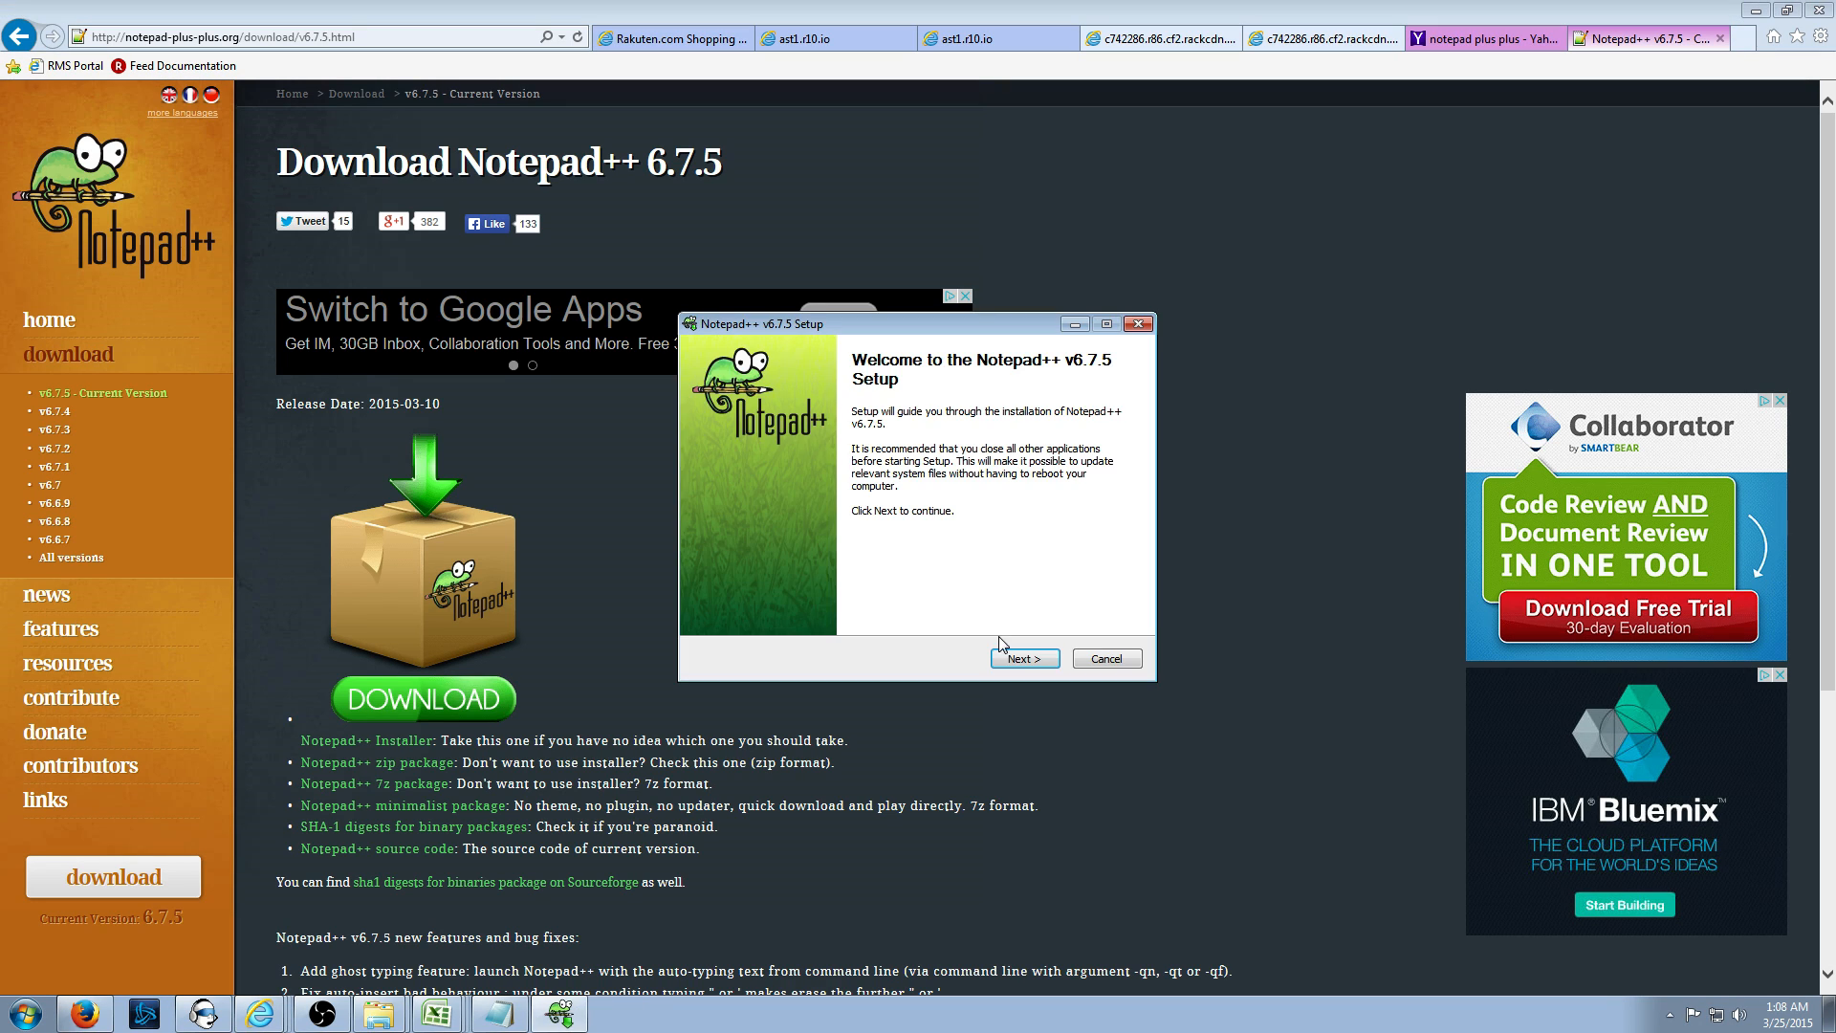
pyautogui.click(1018, 658)
pyautogui.click(1041, 664)
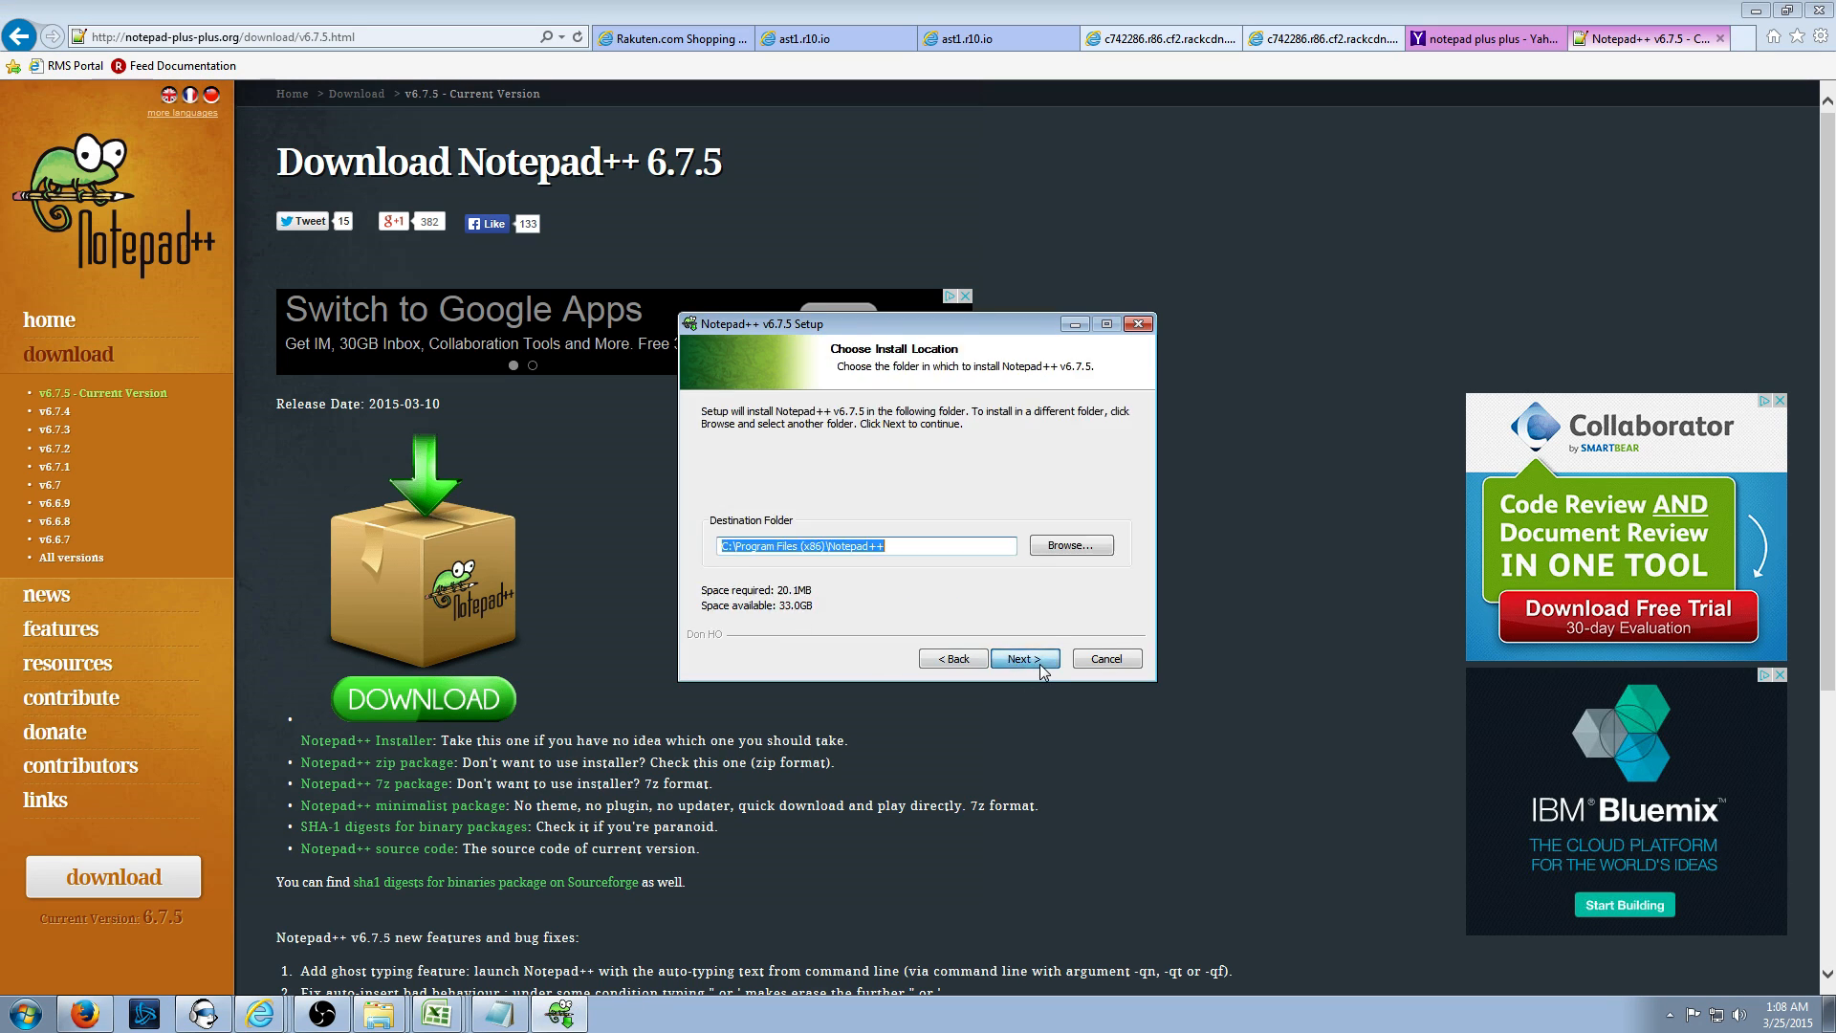
pyautogui.click(730, 547)
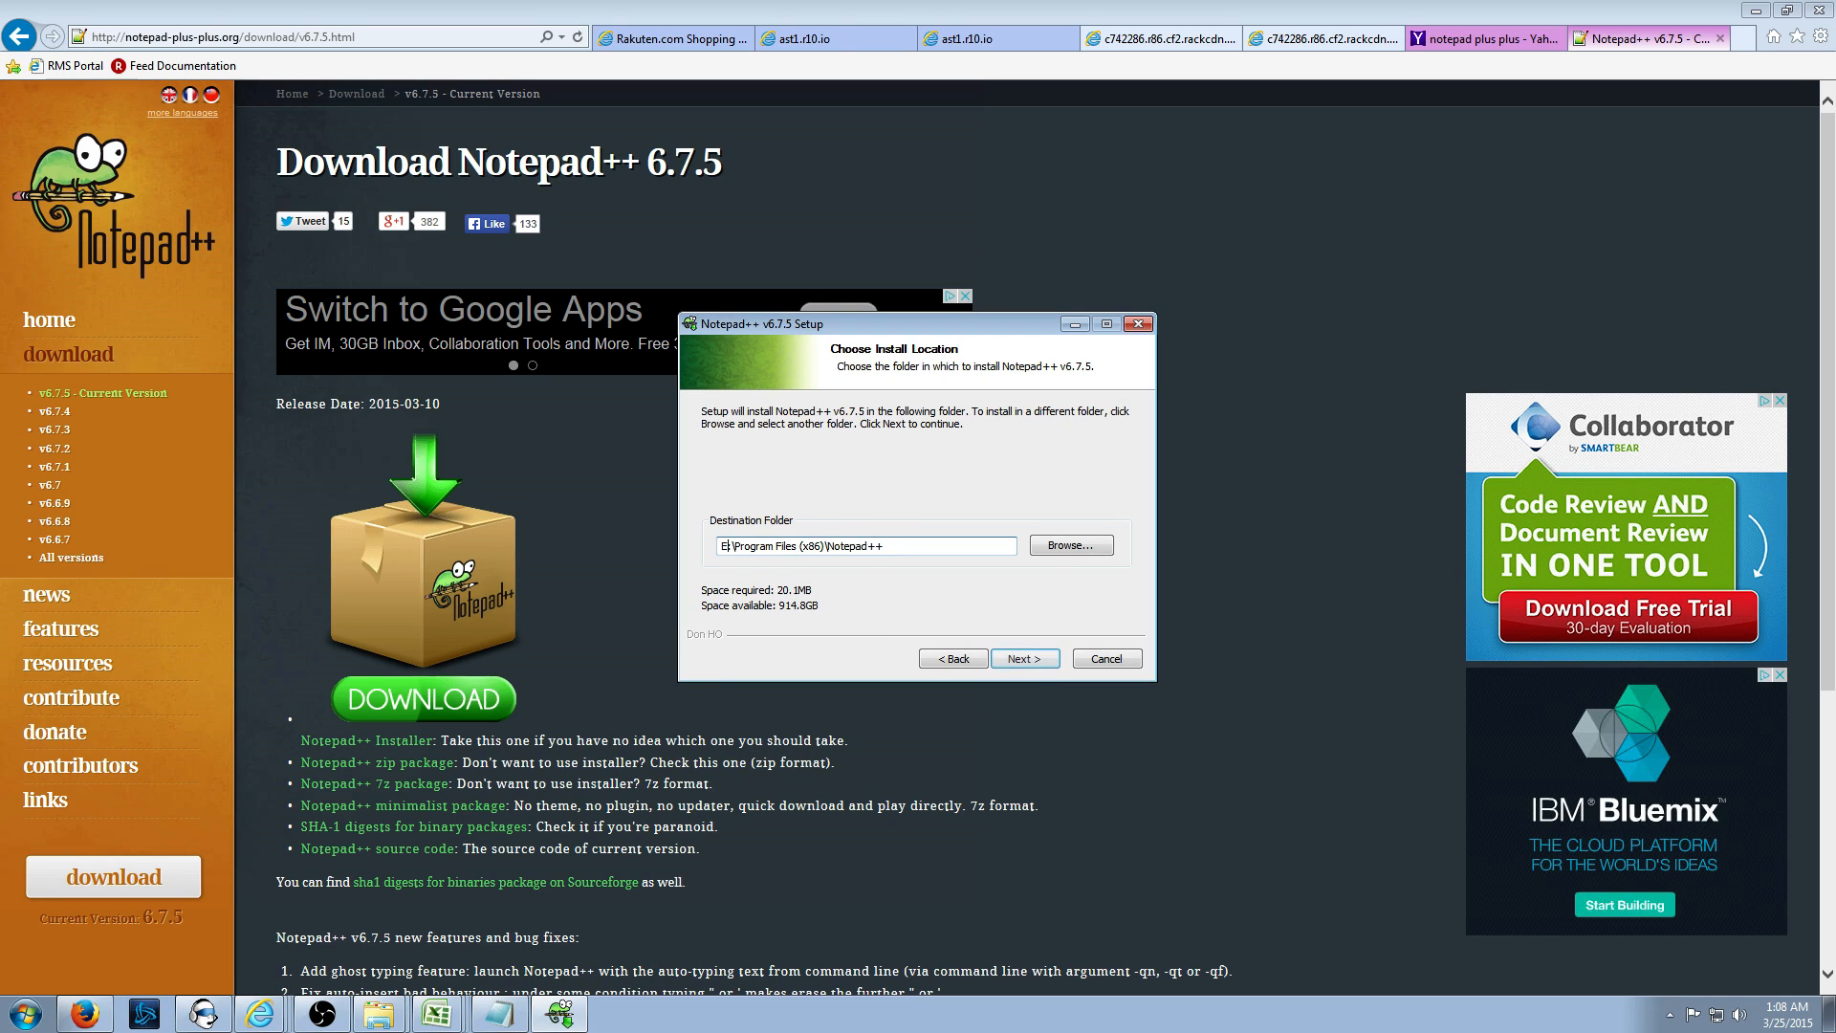
pyautogui.click(1029, 660)
pyautogui.click(1029, 660)
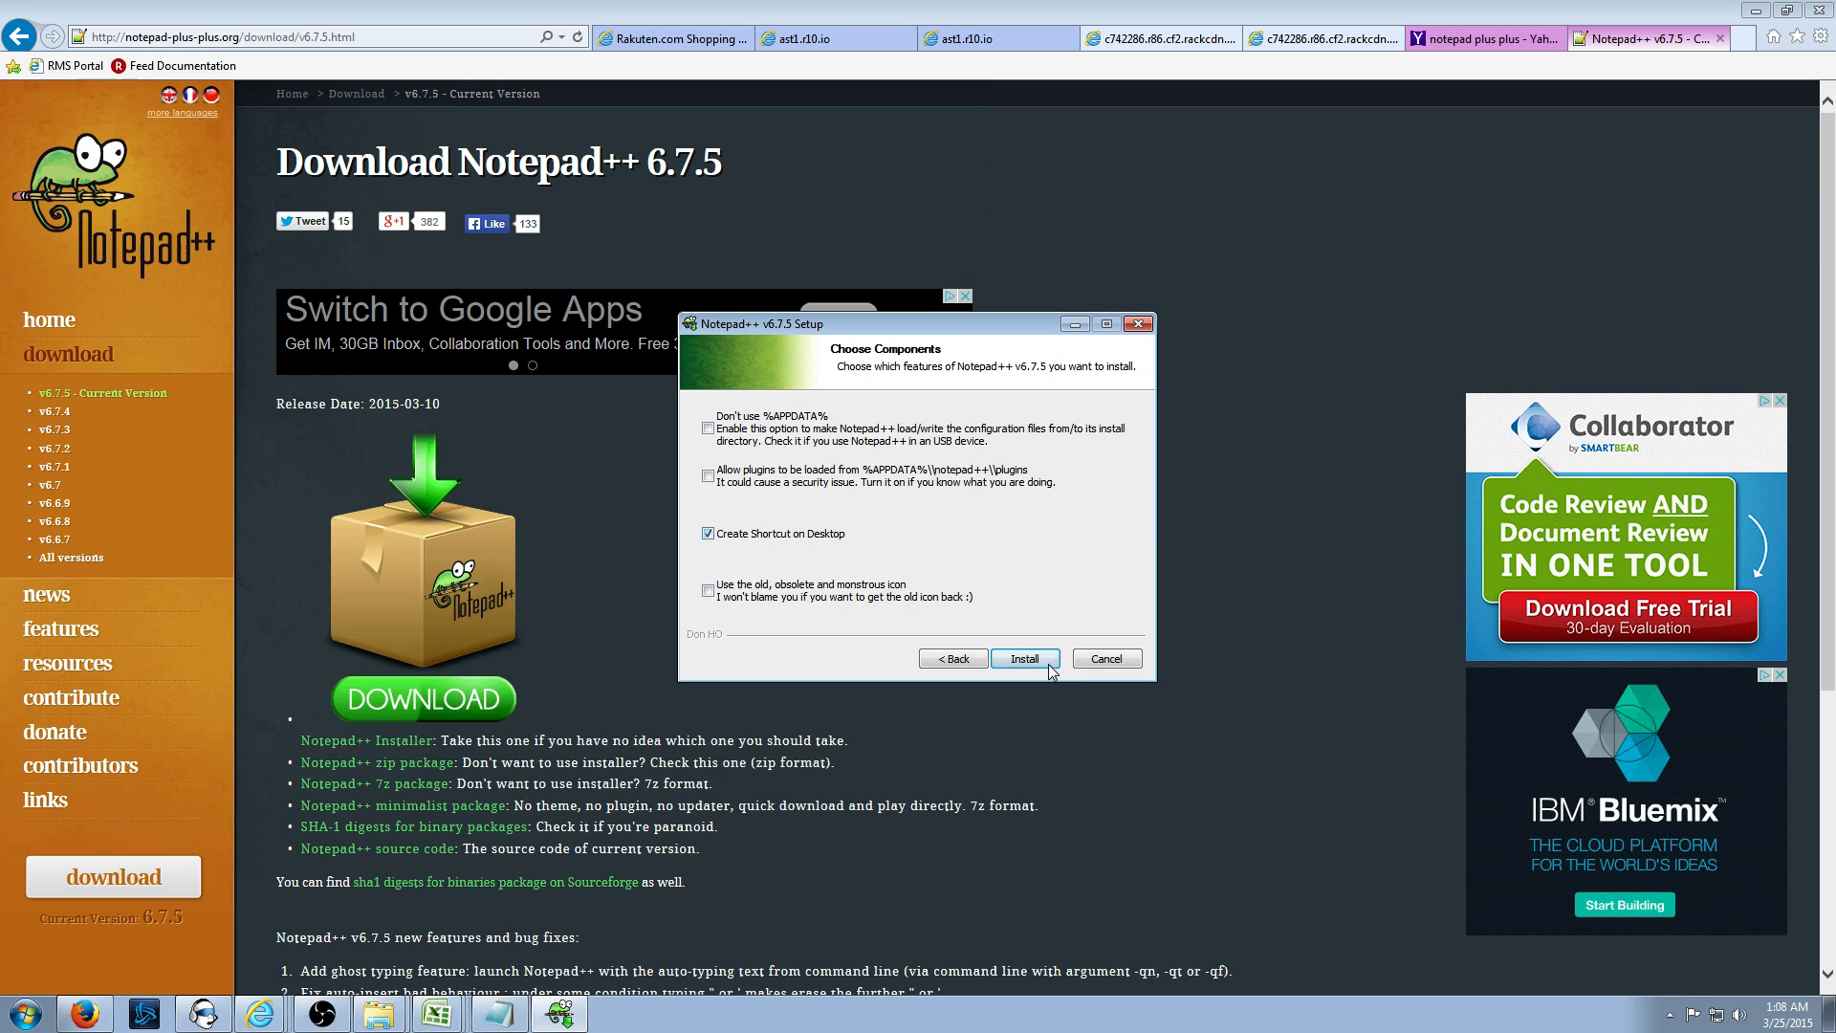
pyautogui.click(1042, 662)
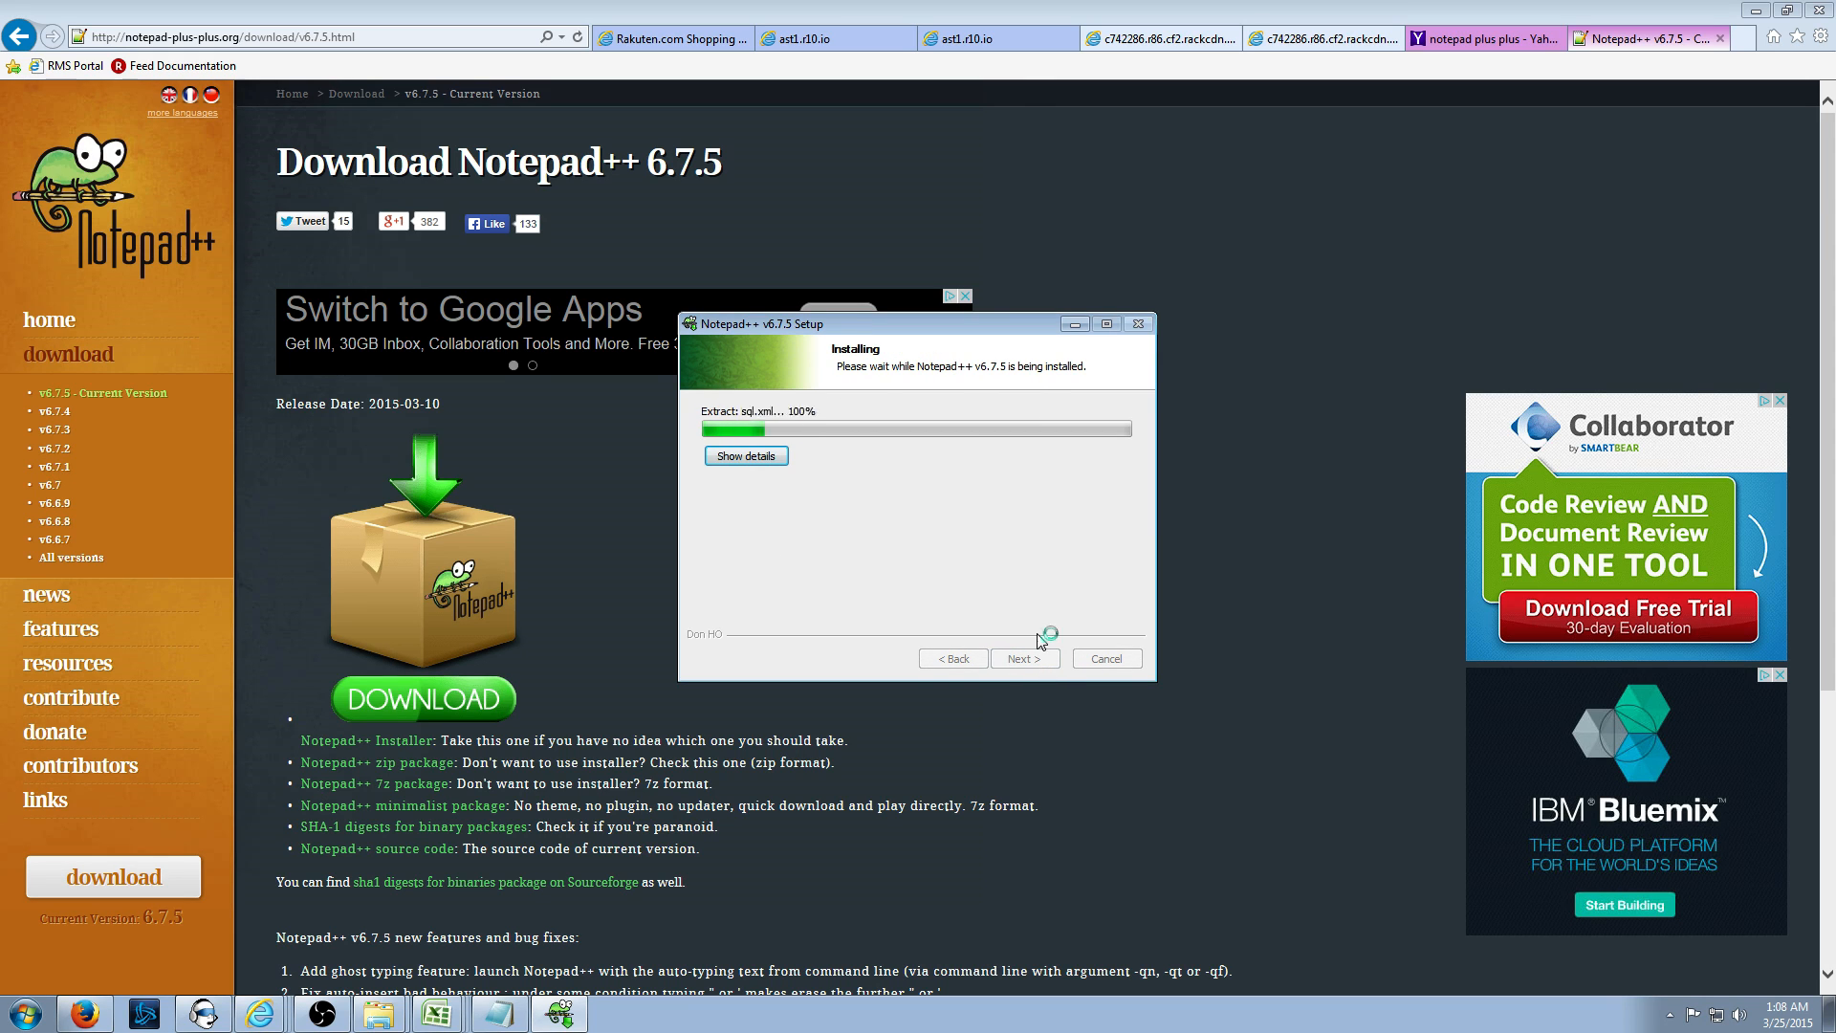
# - Download and open the Rakuten validation error log, then close it
pyautogui.click(669, 38)
pyautogui.click(594, 623)
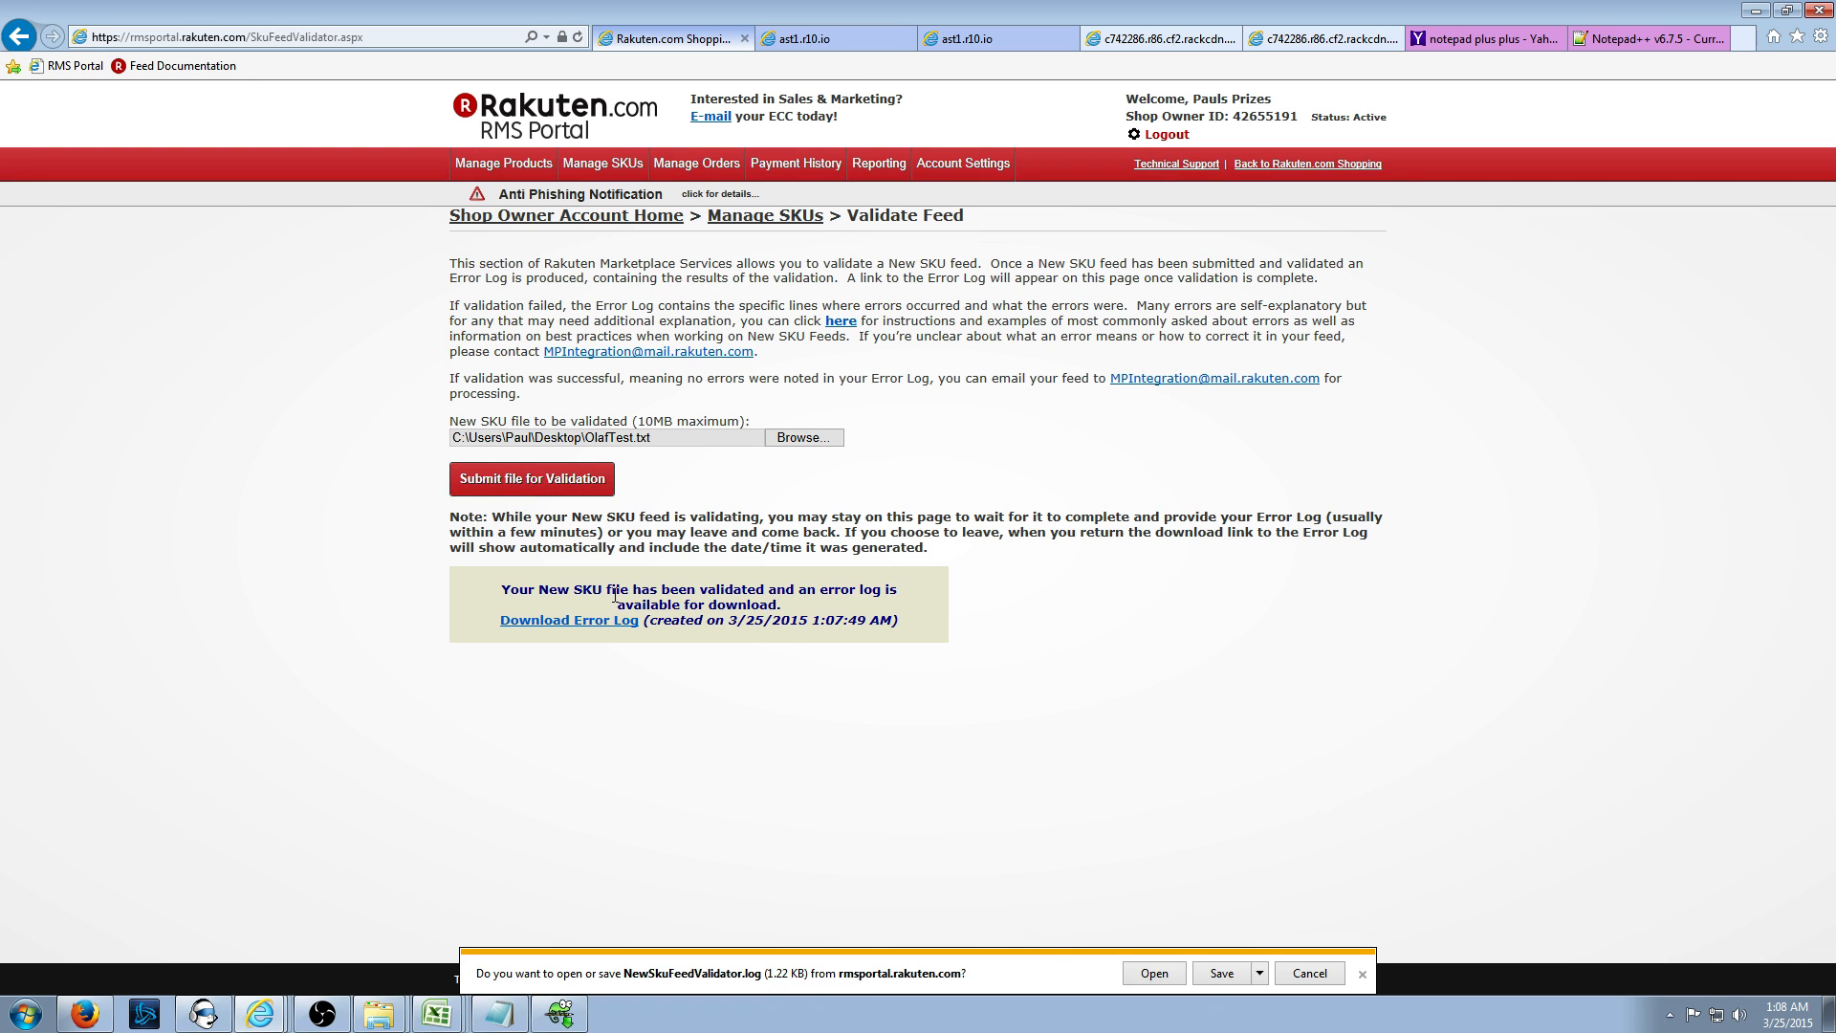
pyautogui.click(1160, 975)
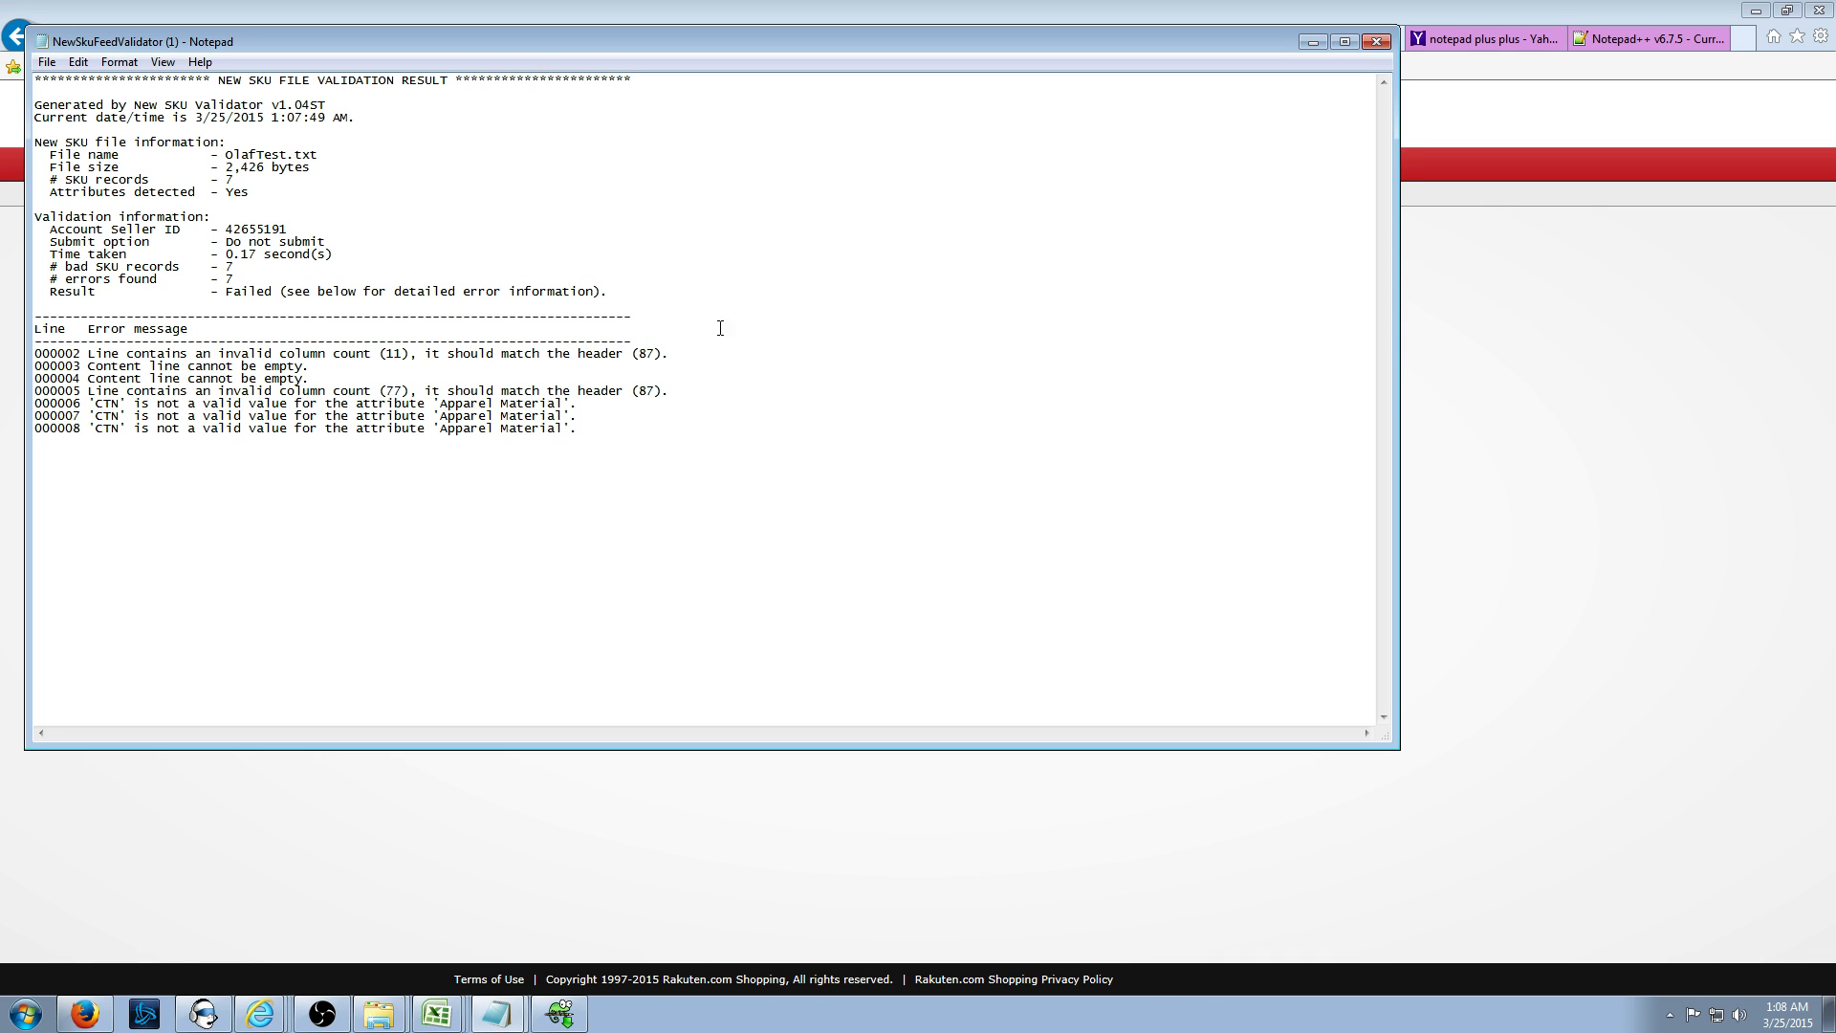
pyautogui.click(1376, 41)
# - Finish the Notepad++ setup and launch Notepad++
pyautogui.click(1626, 38)
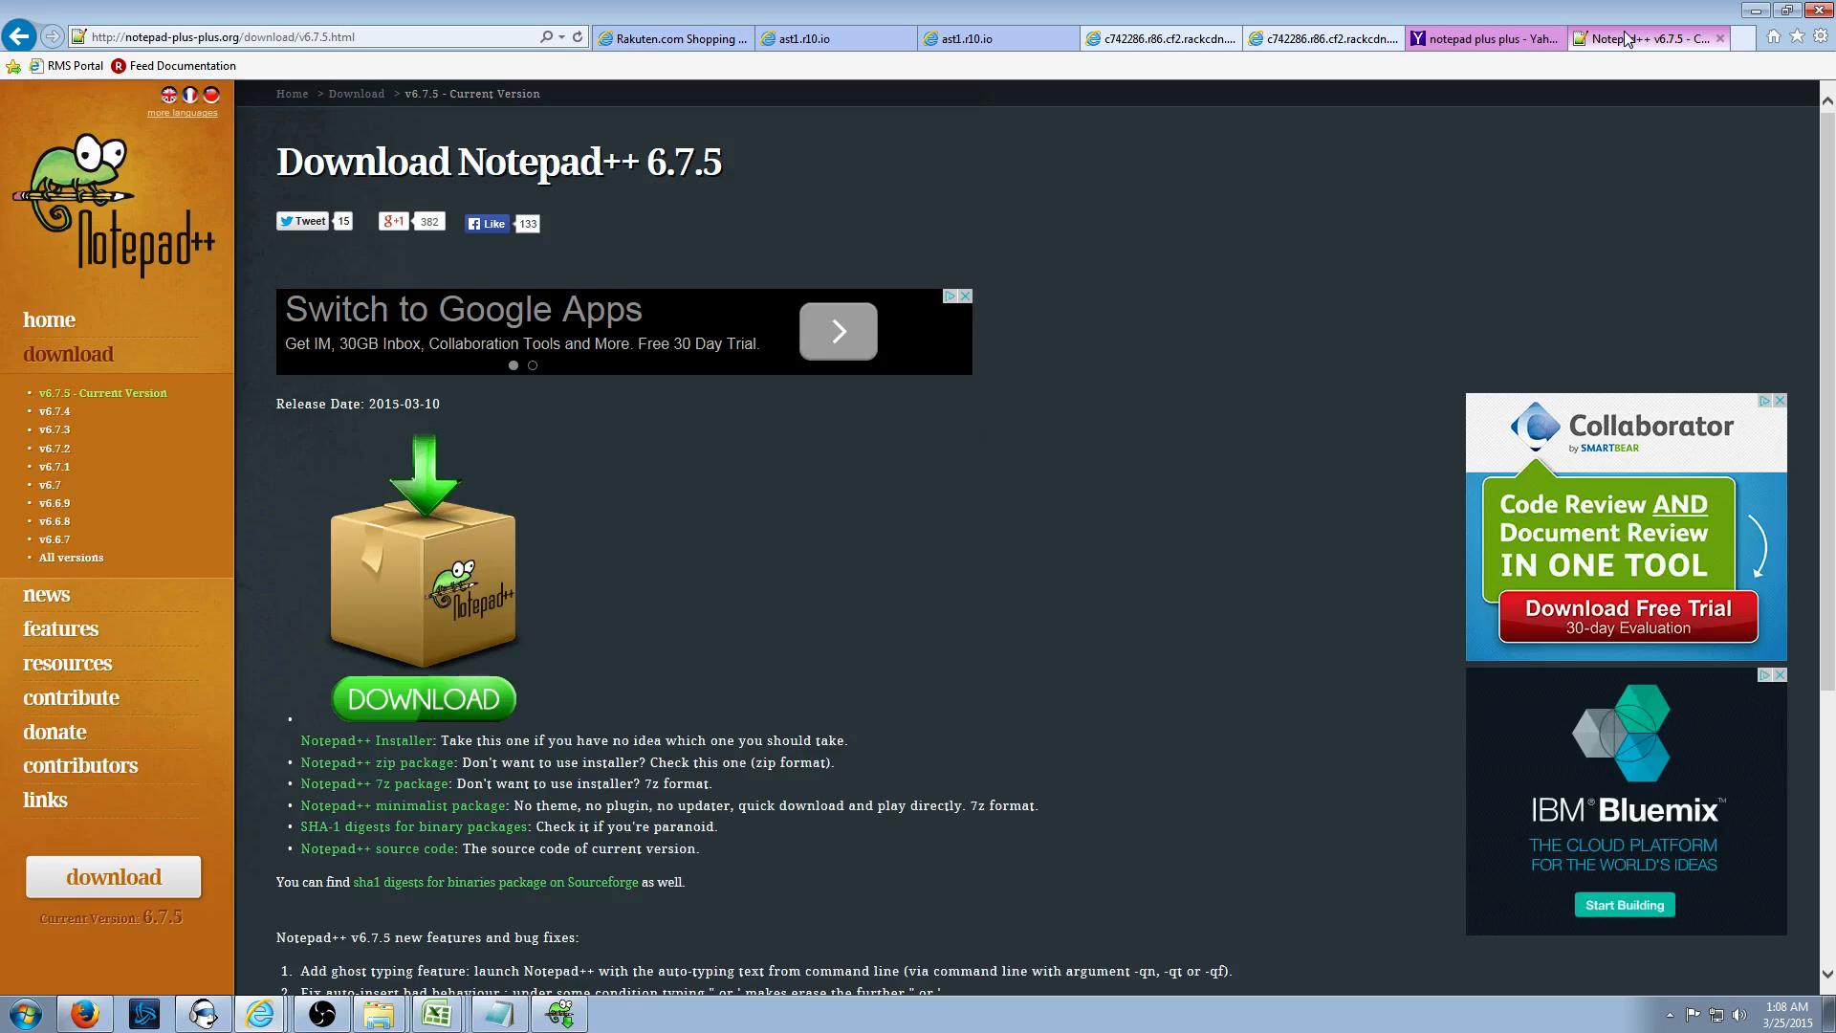
pyautogui.click(560, 1013)
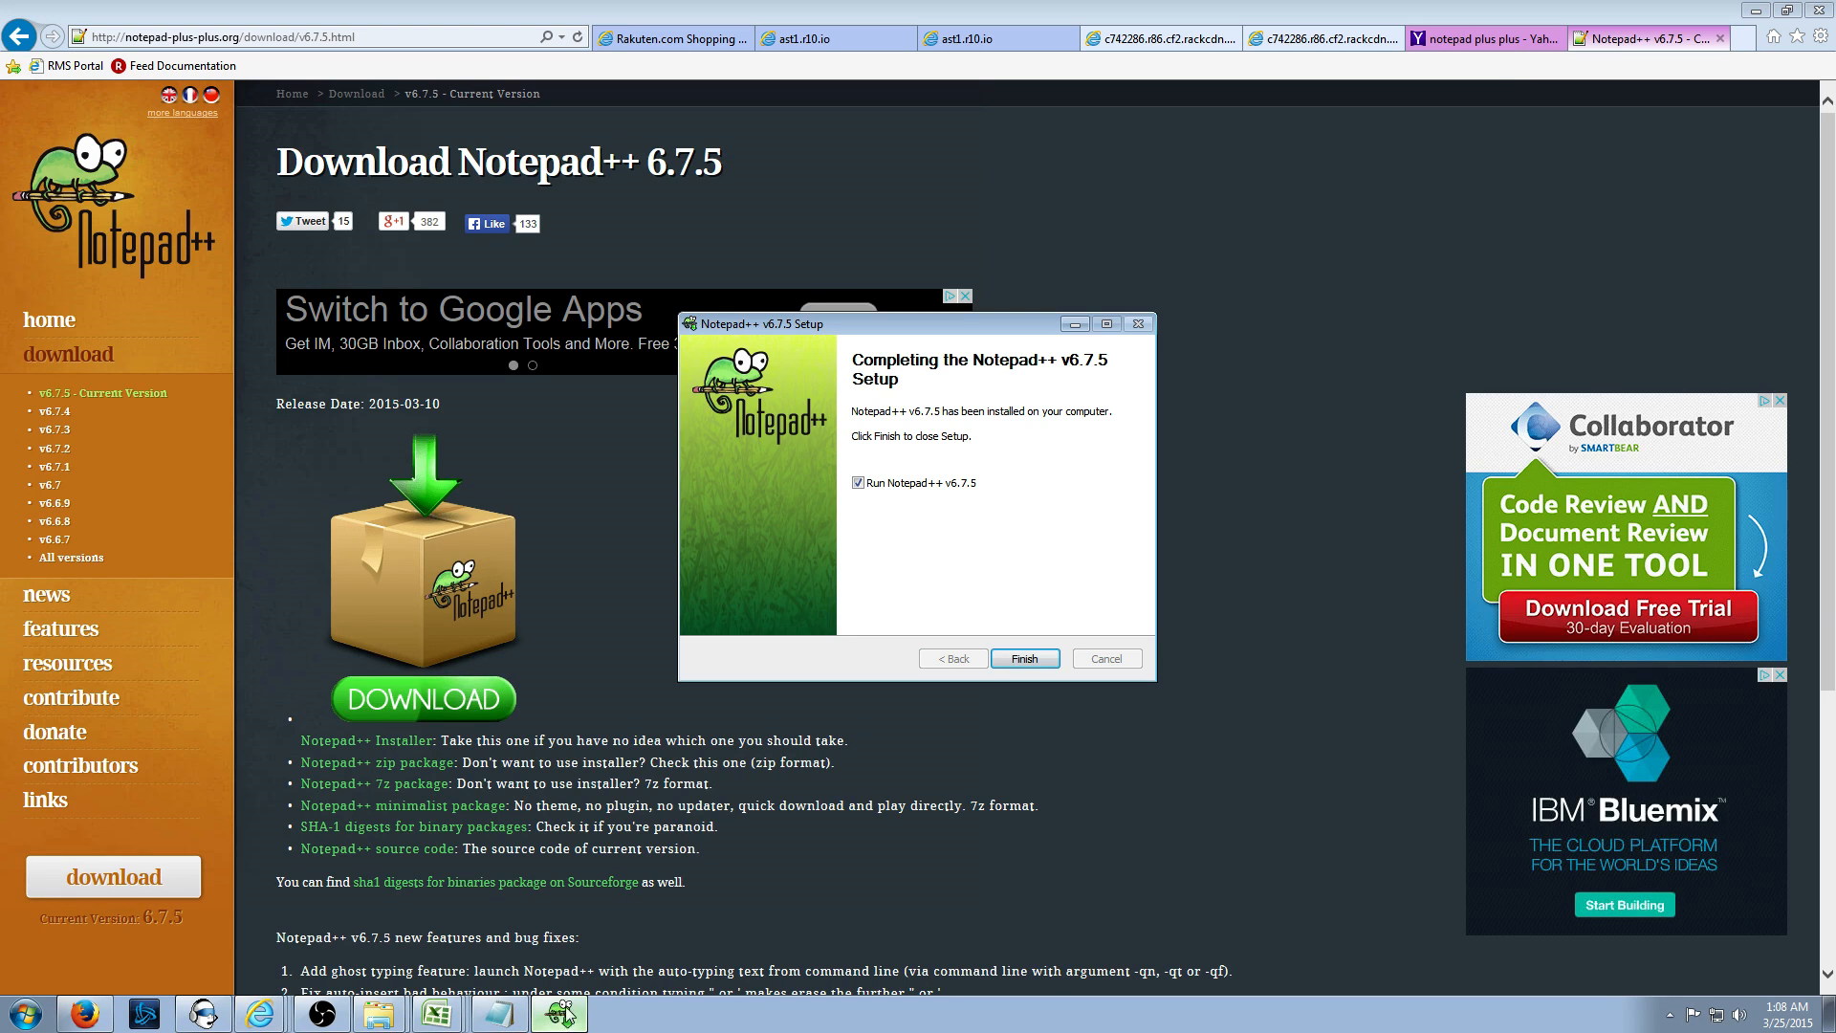
pyautogui.click(1028, 658)
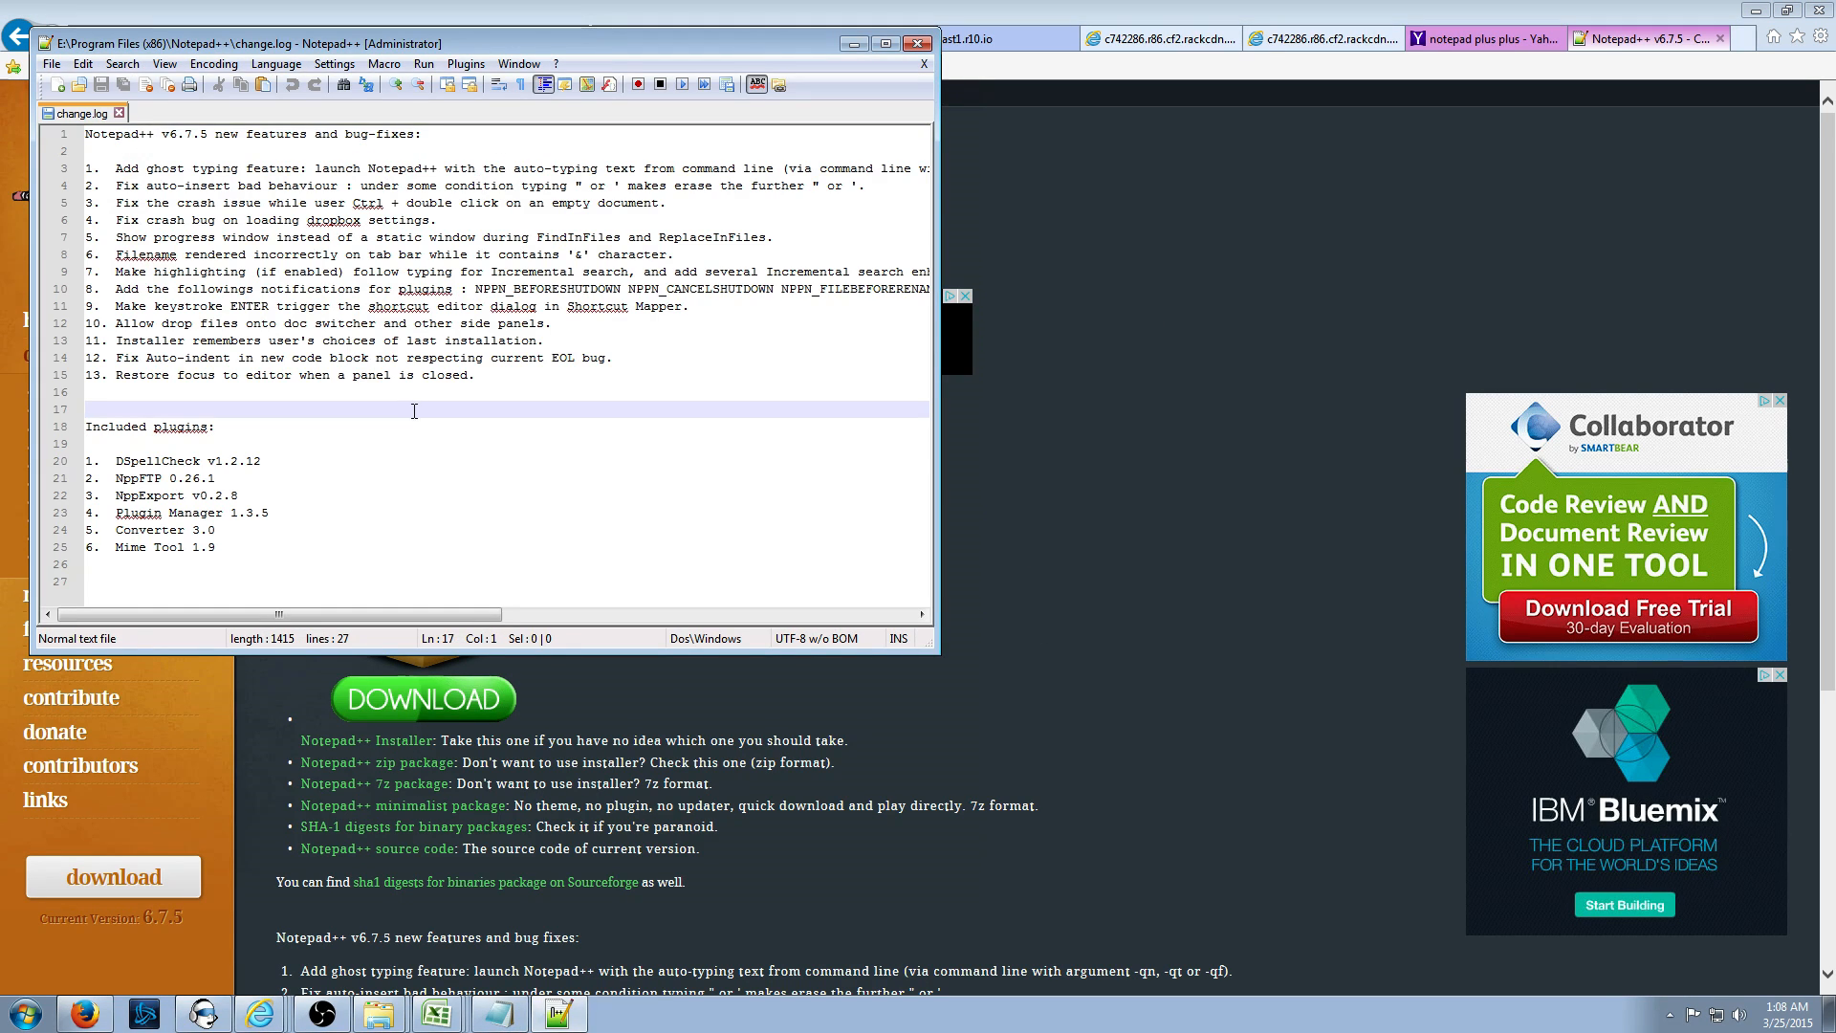
# - Clear all text from change.log, then minimize the browser, Excel and Notepad windows
pyautogui.hotkey('ctrl', 'a')
pyautogui.press('Delete')
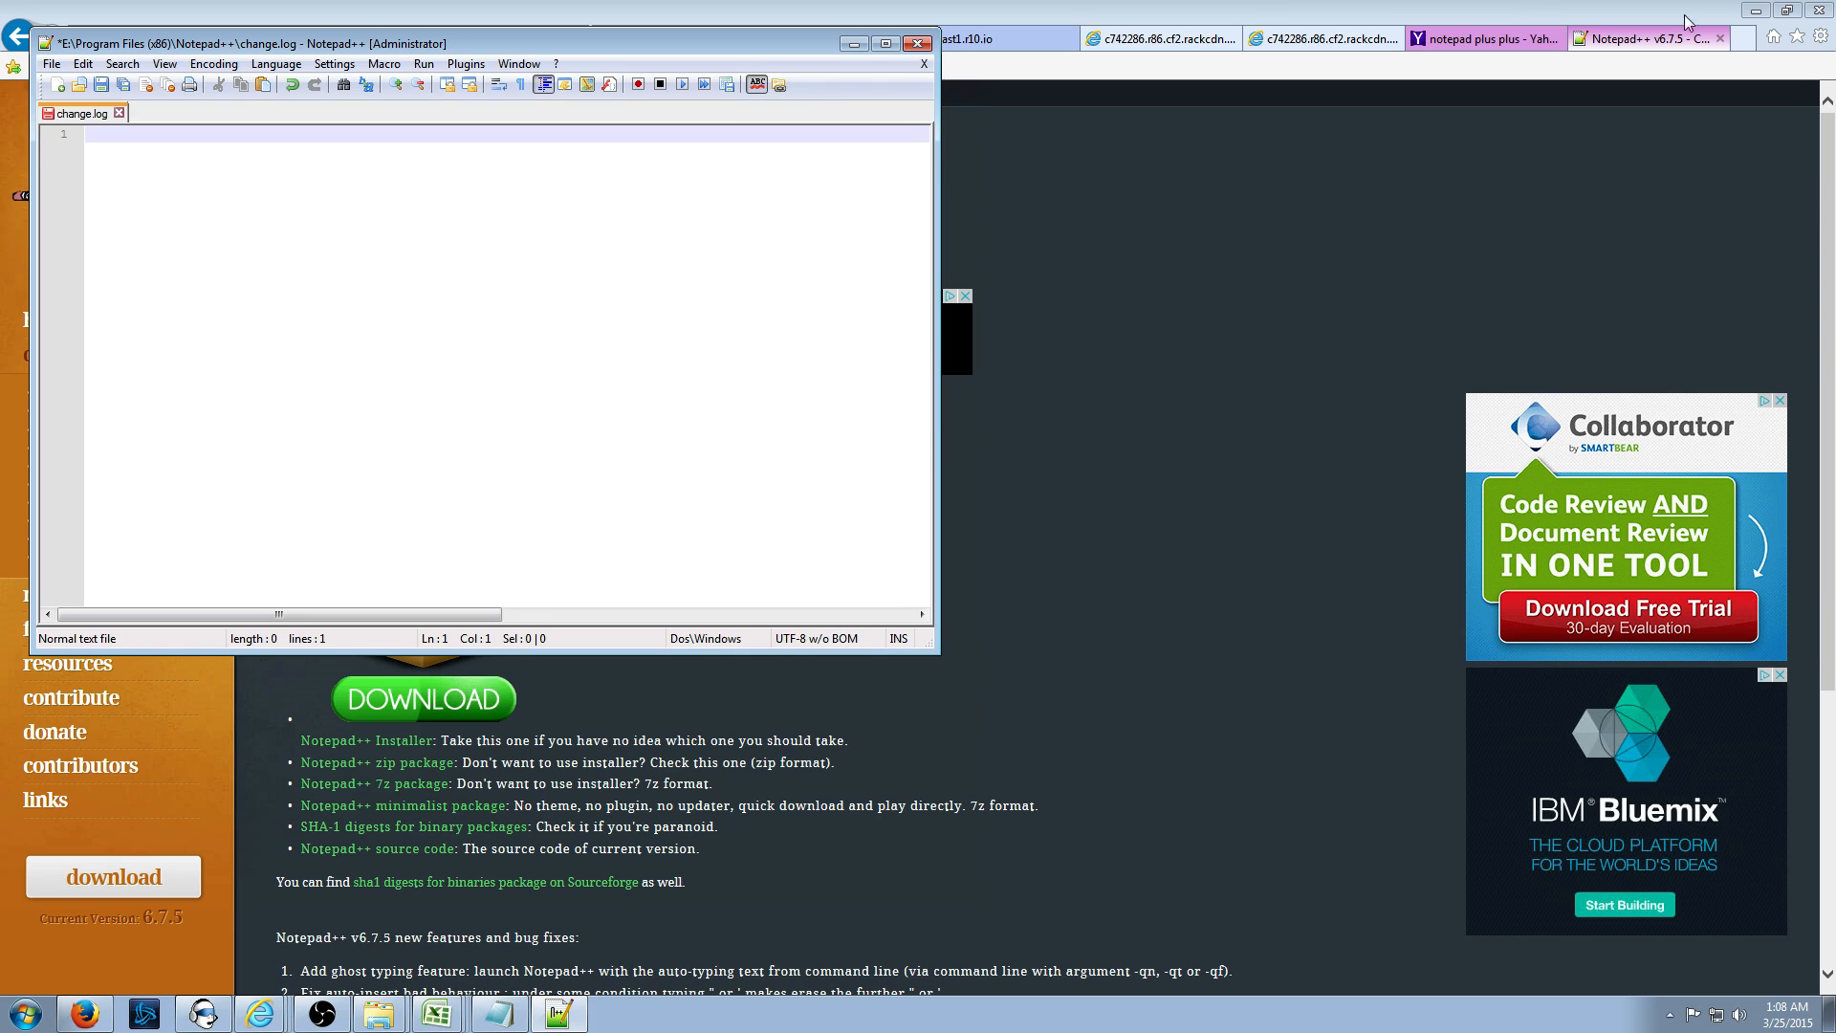
pyautogui.click(1756, 11)
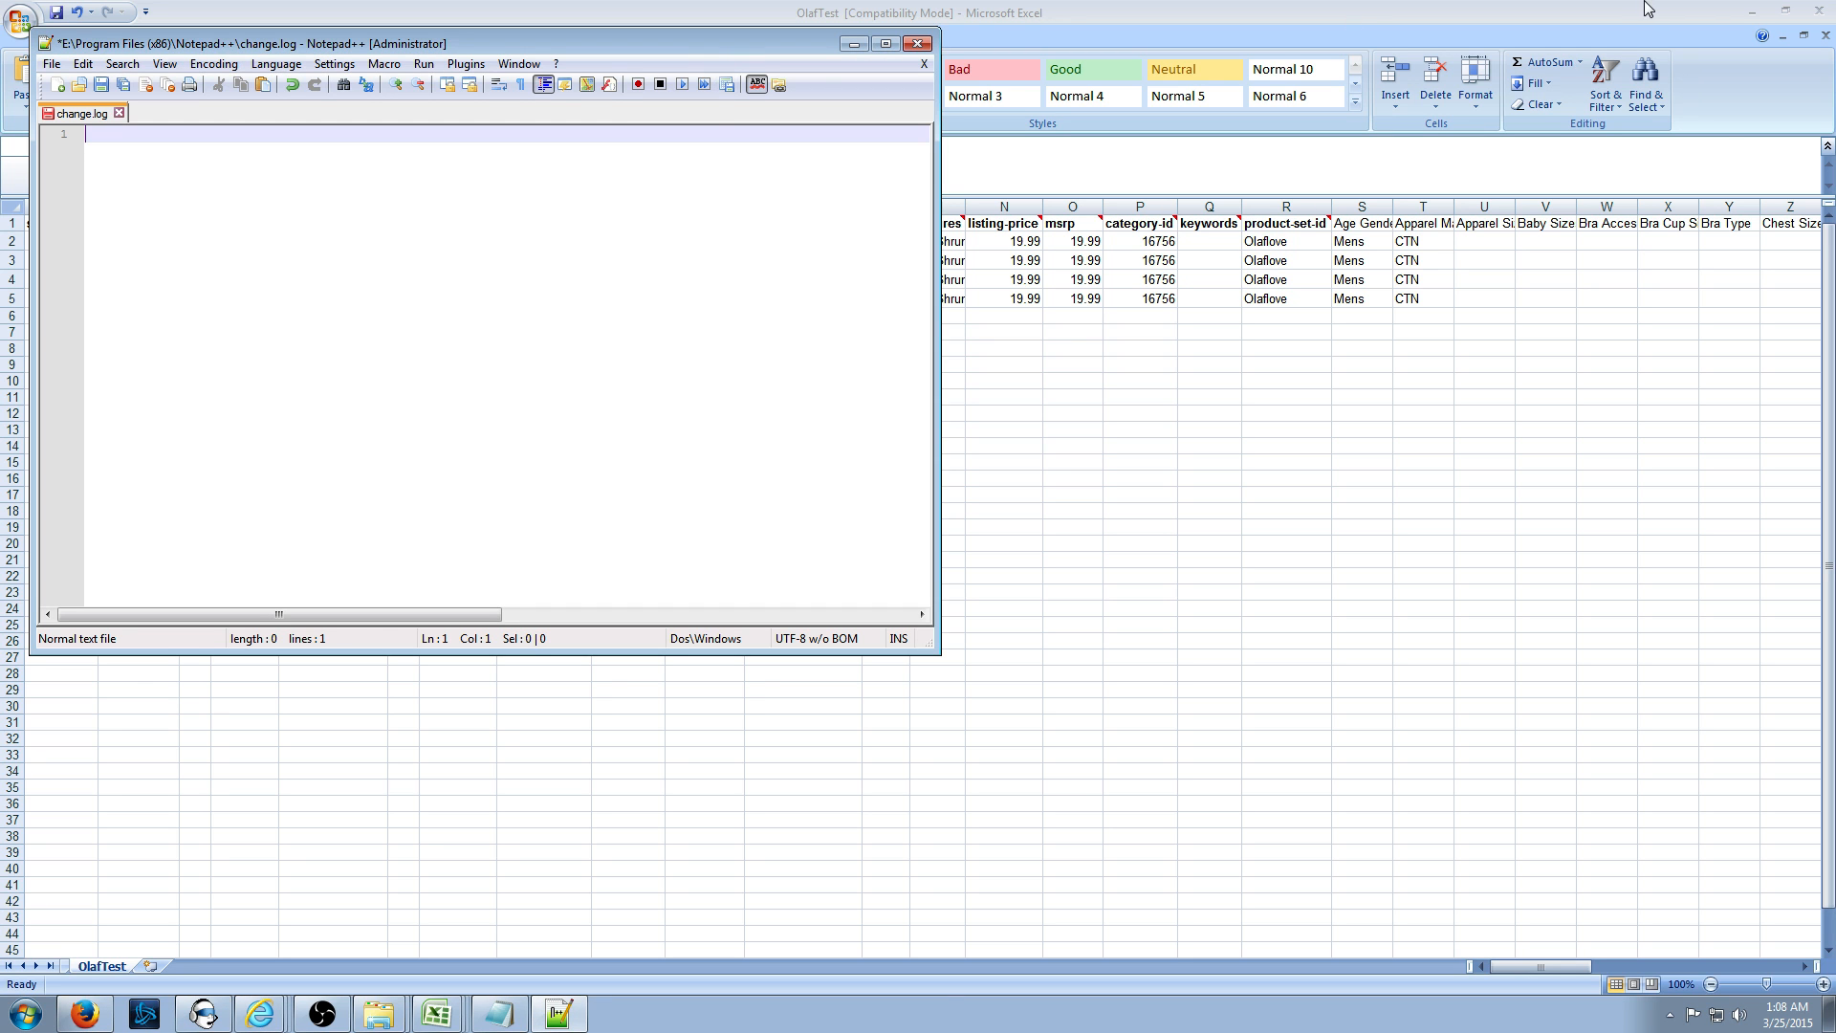
pyautogui.click(1750, 11)
pyautogui.click(1312, 42)
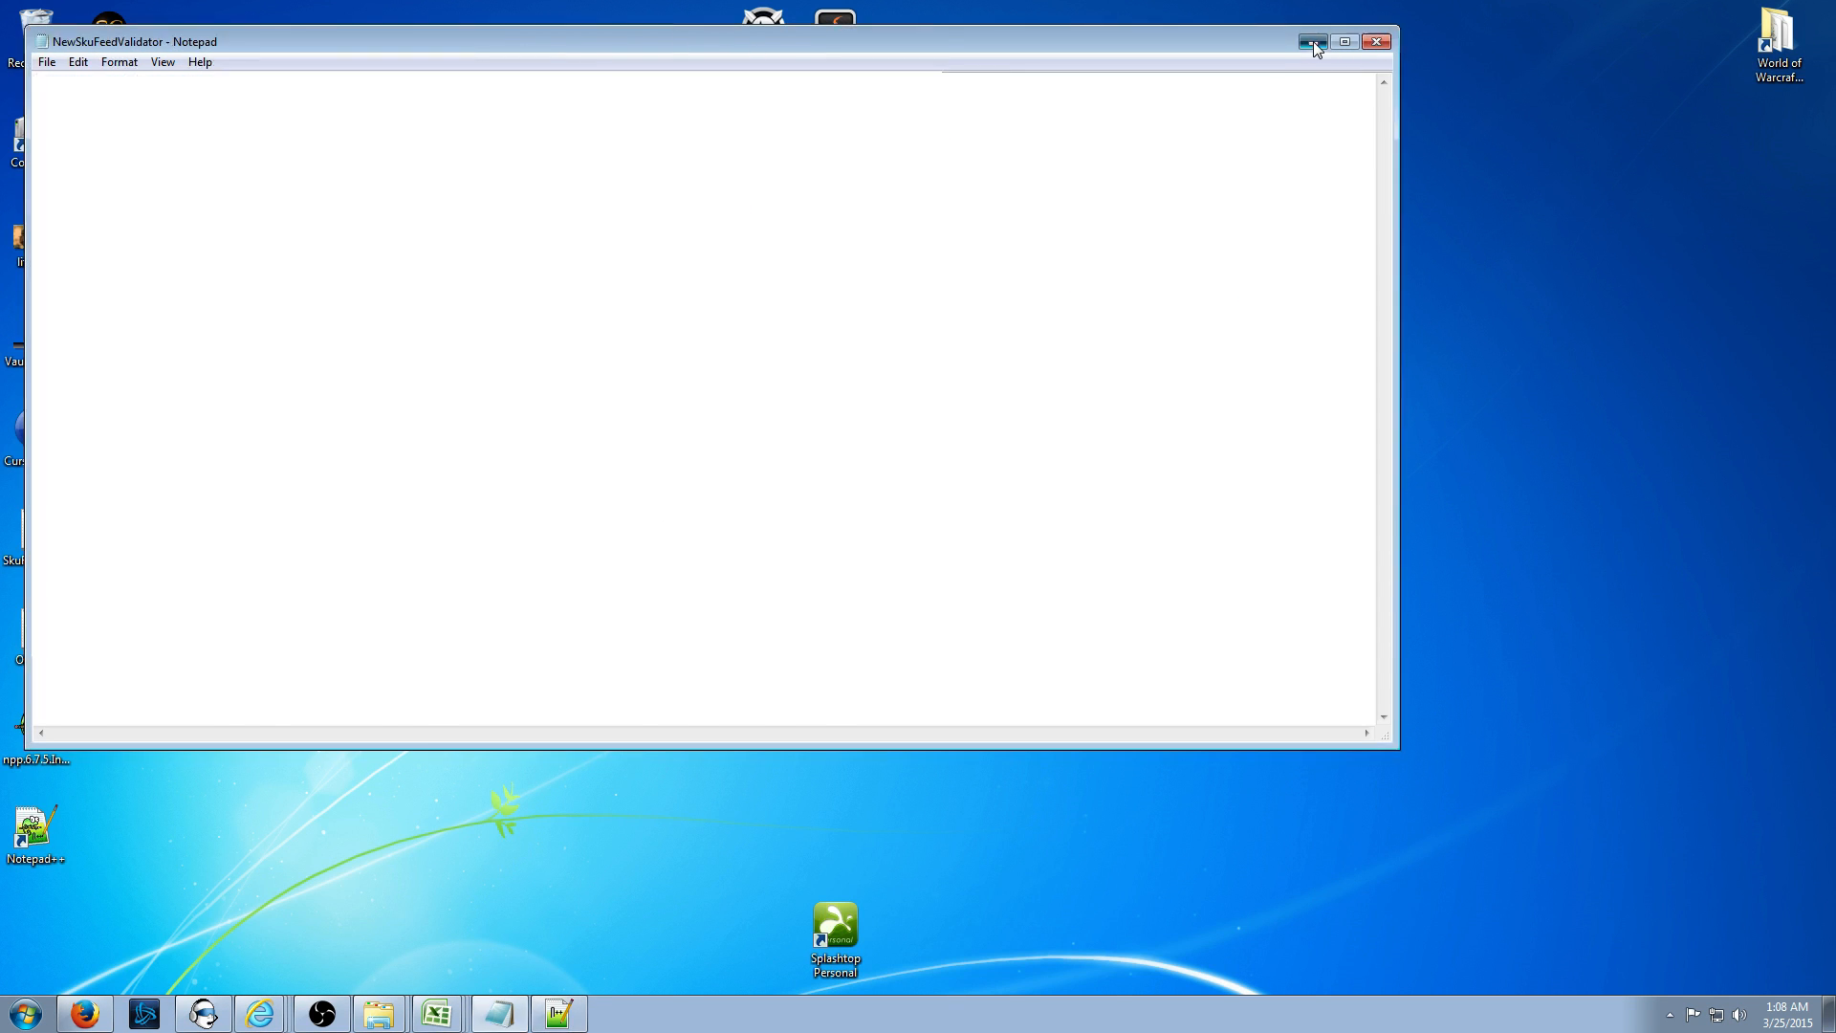
pyautogui.moveTo(564, 47); pyautogui.dragTo(998, 100)
pyautogui.moveTo(37, 633); pyautogui.dragTo(677, 396)
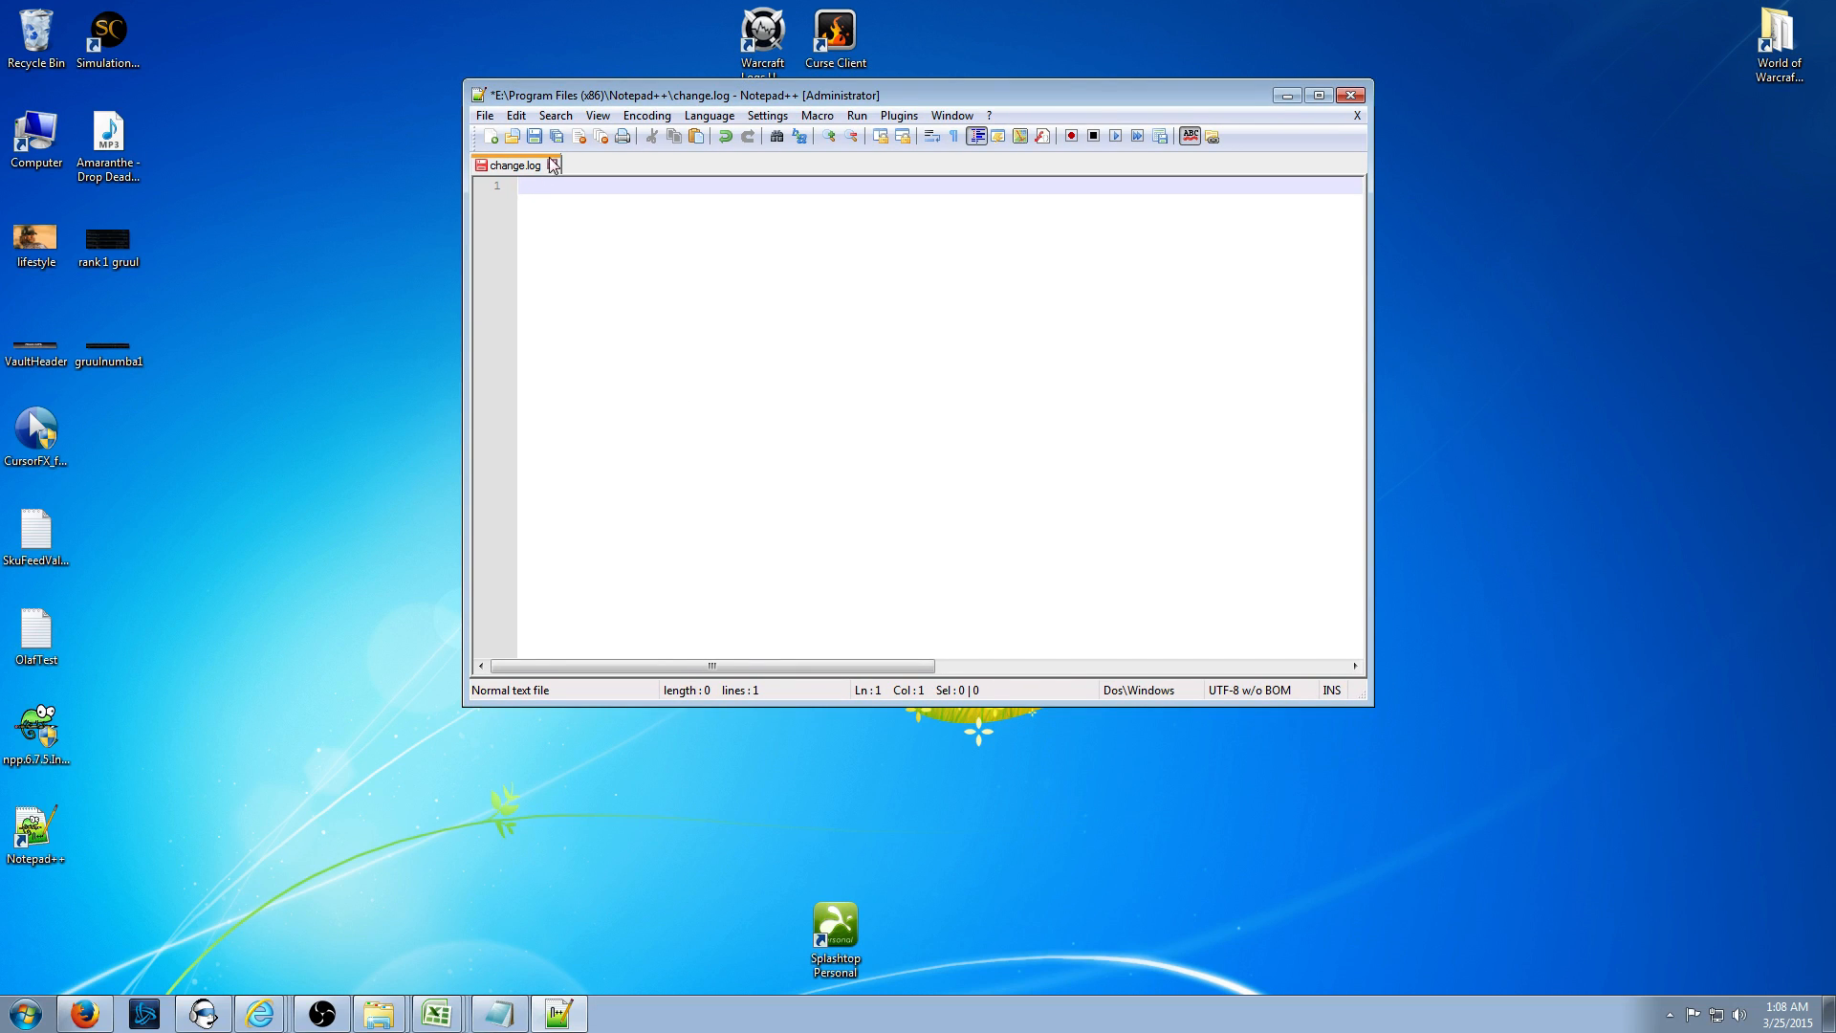
pyautogui.moveTo(607, 98); pyautogui.dragTo(580, 102)
# - Open OlafTest.txt from the Desktop through File > Open and maximize Notepad++
pyautogui.click(455, 119)
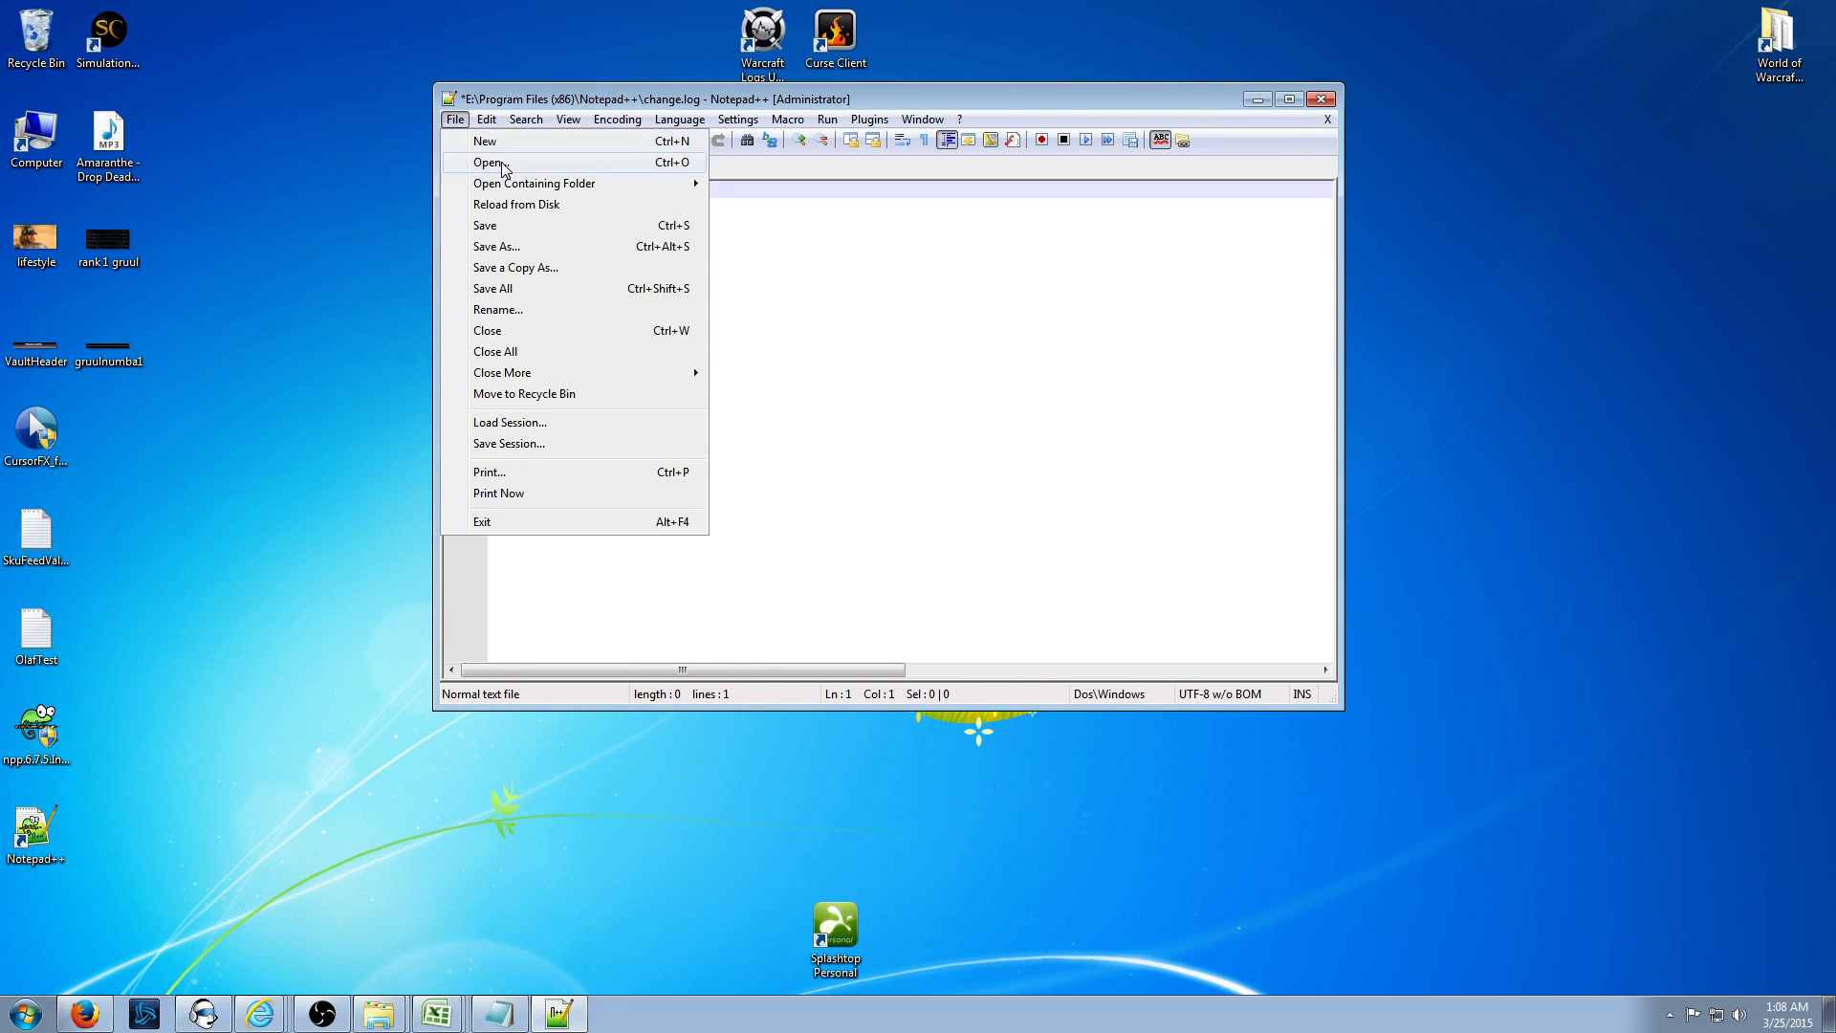
pyautogui.click(502, 164)
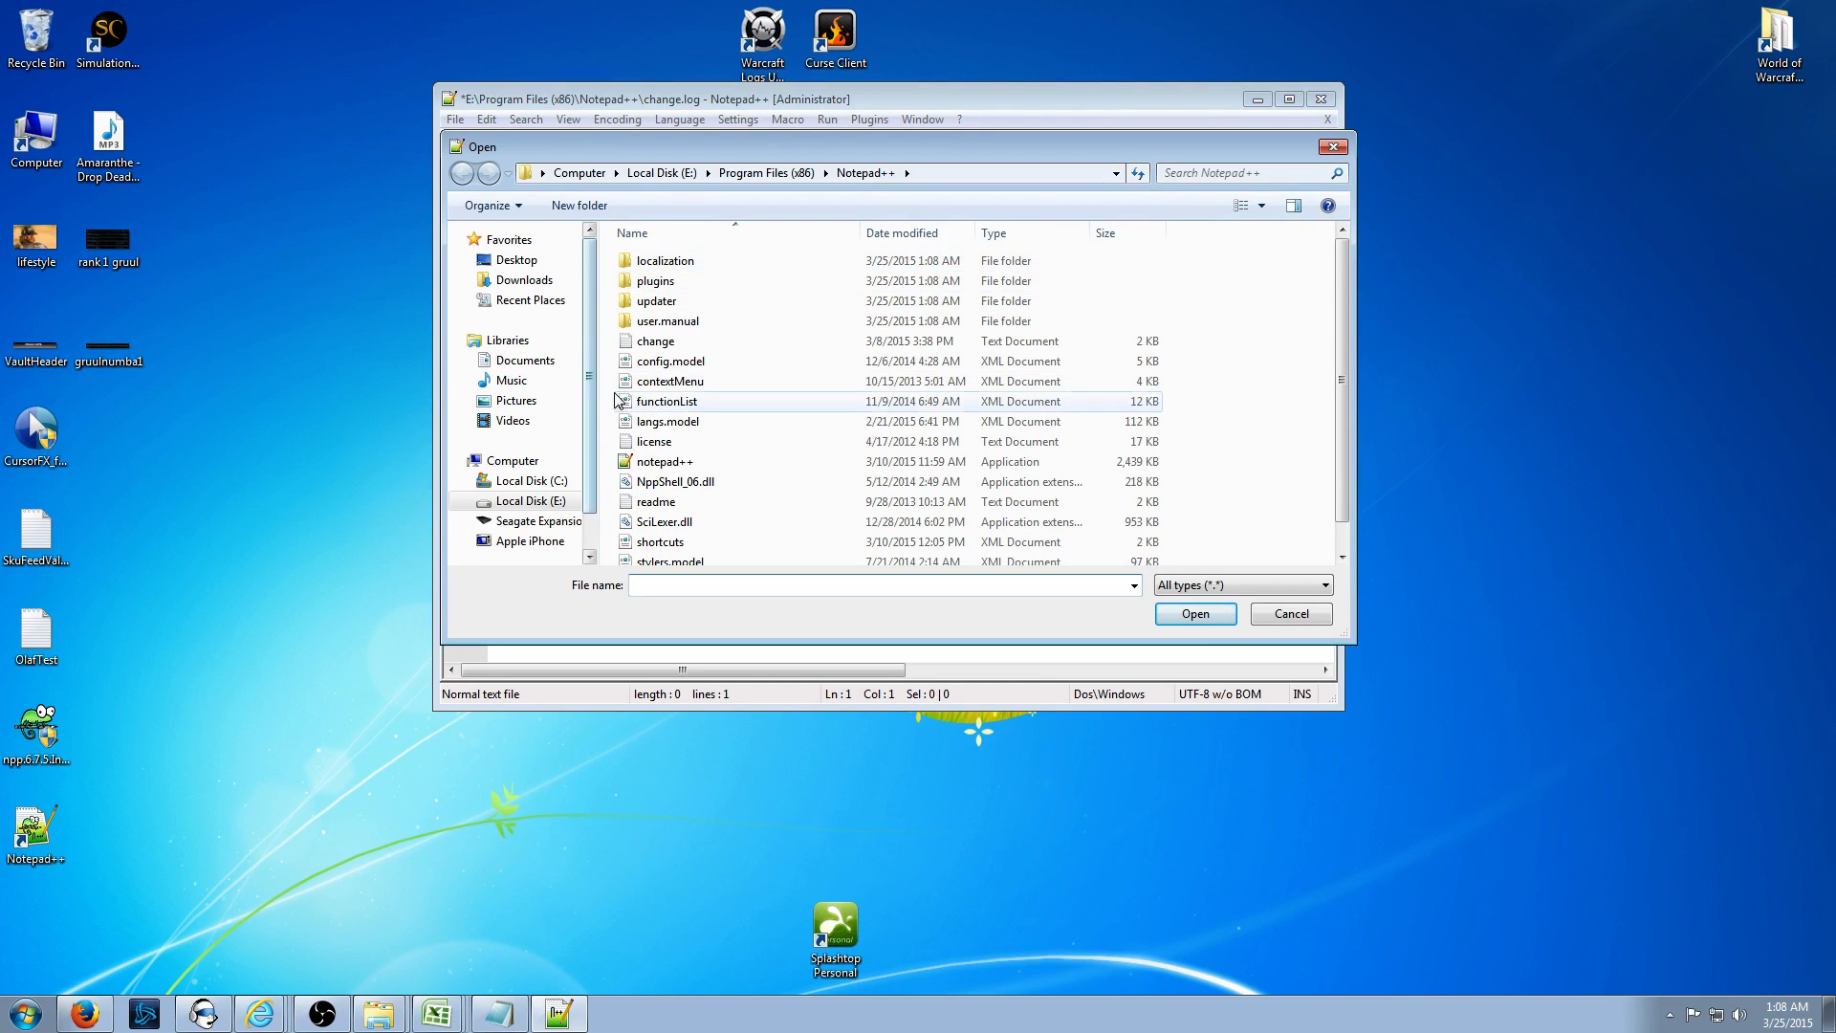
pyautogui.click(521, 260)
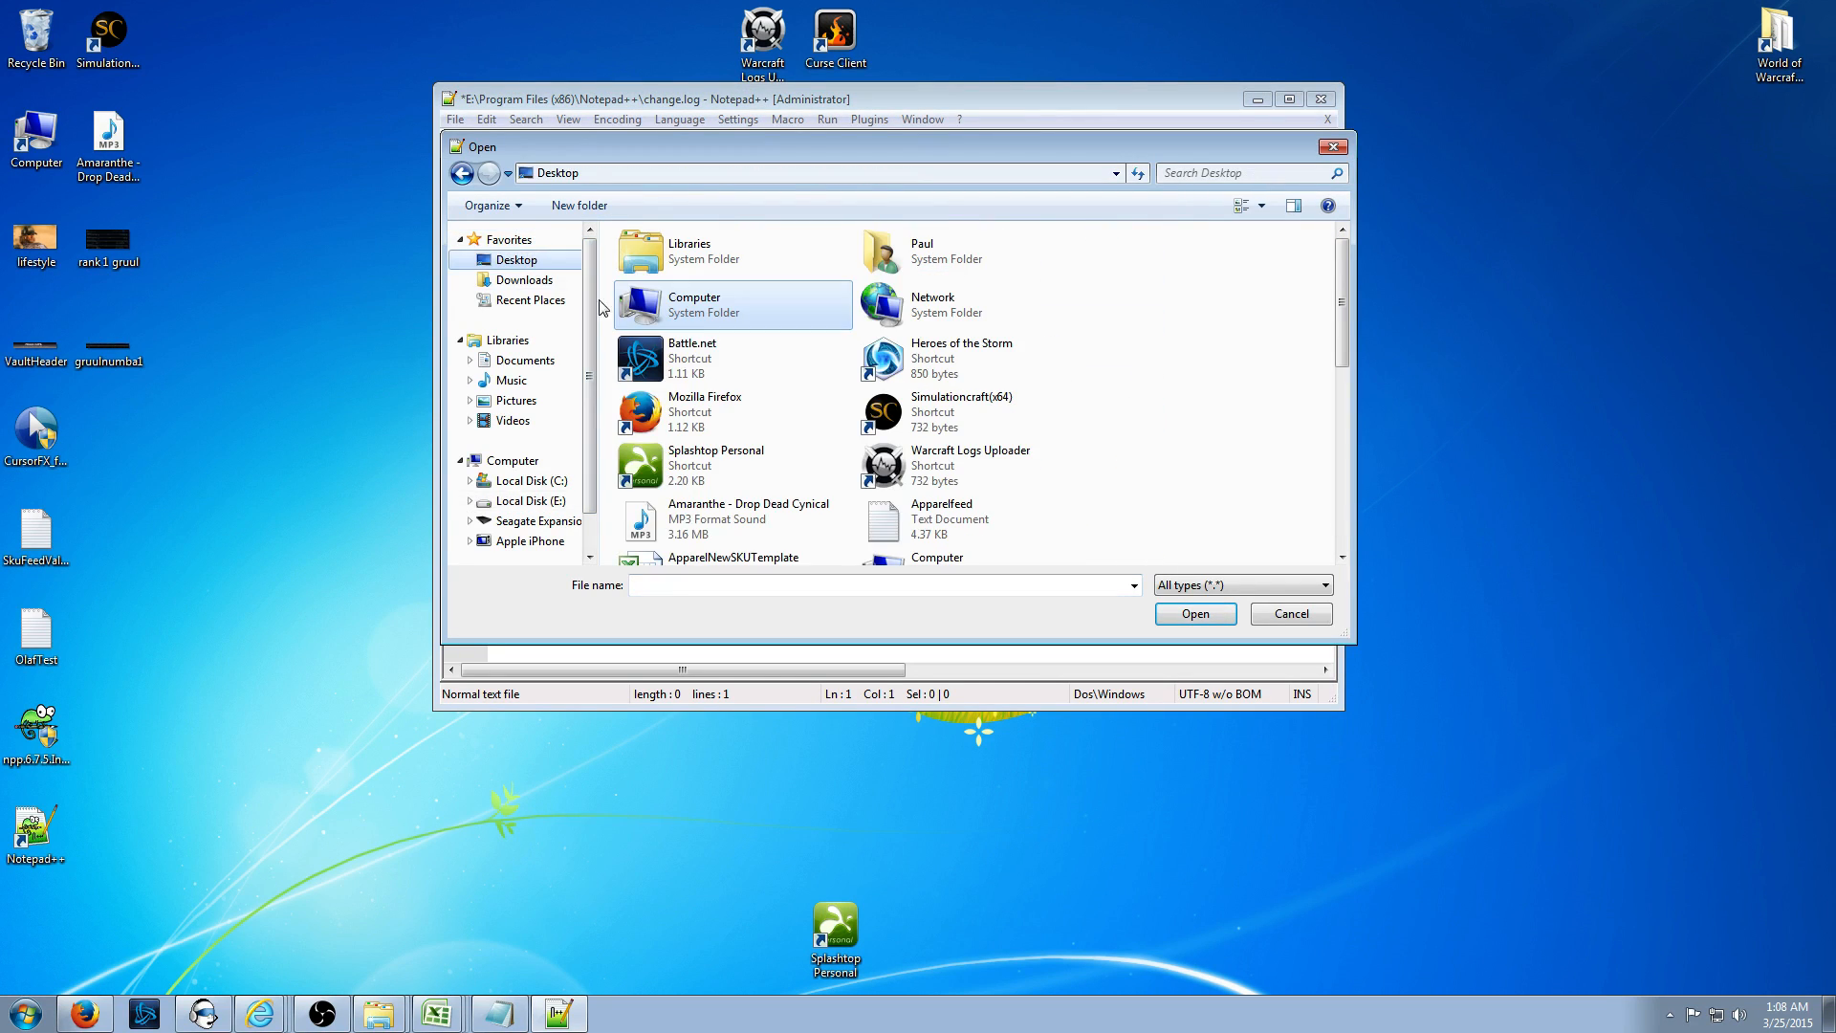
pyautogui.click(931, 529)
pyautogui.scroll(-1, 930, 529)
pyautogui.scroll(-3, 765, 478)
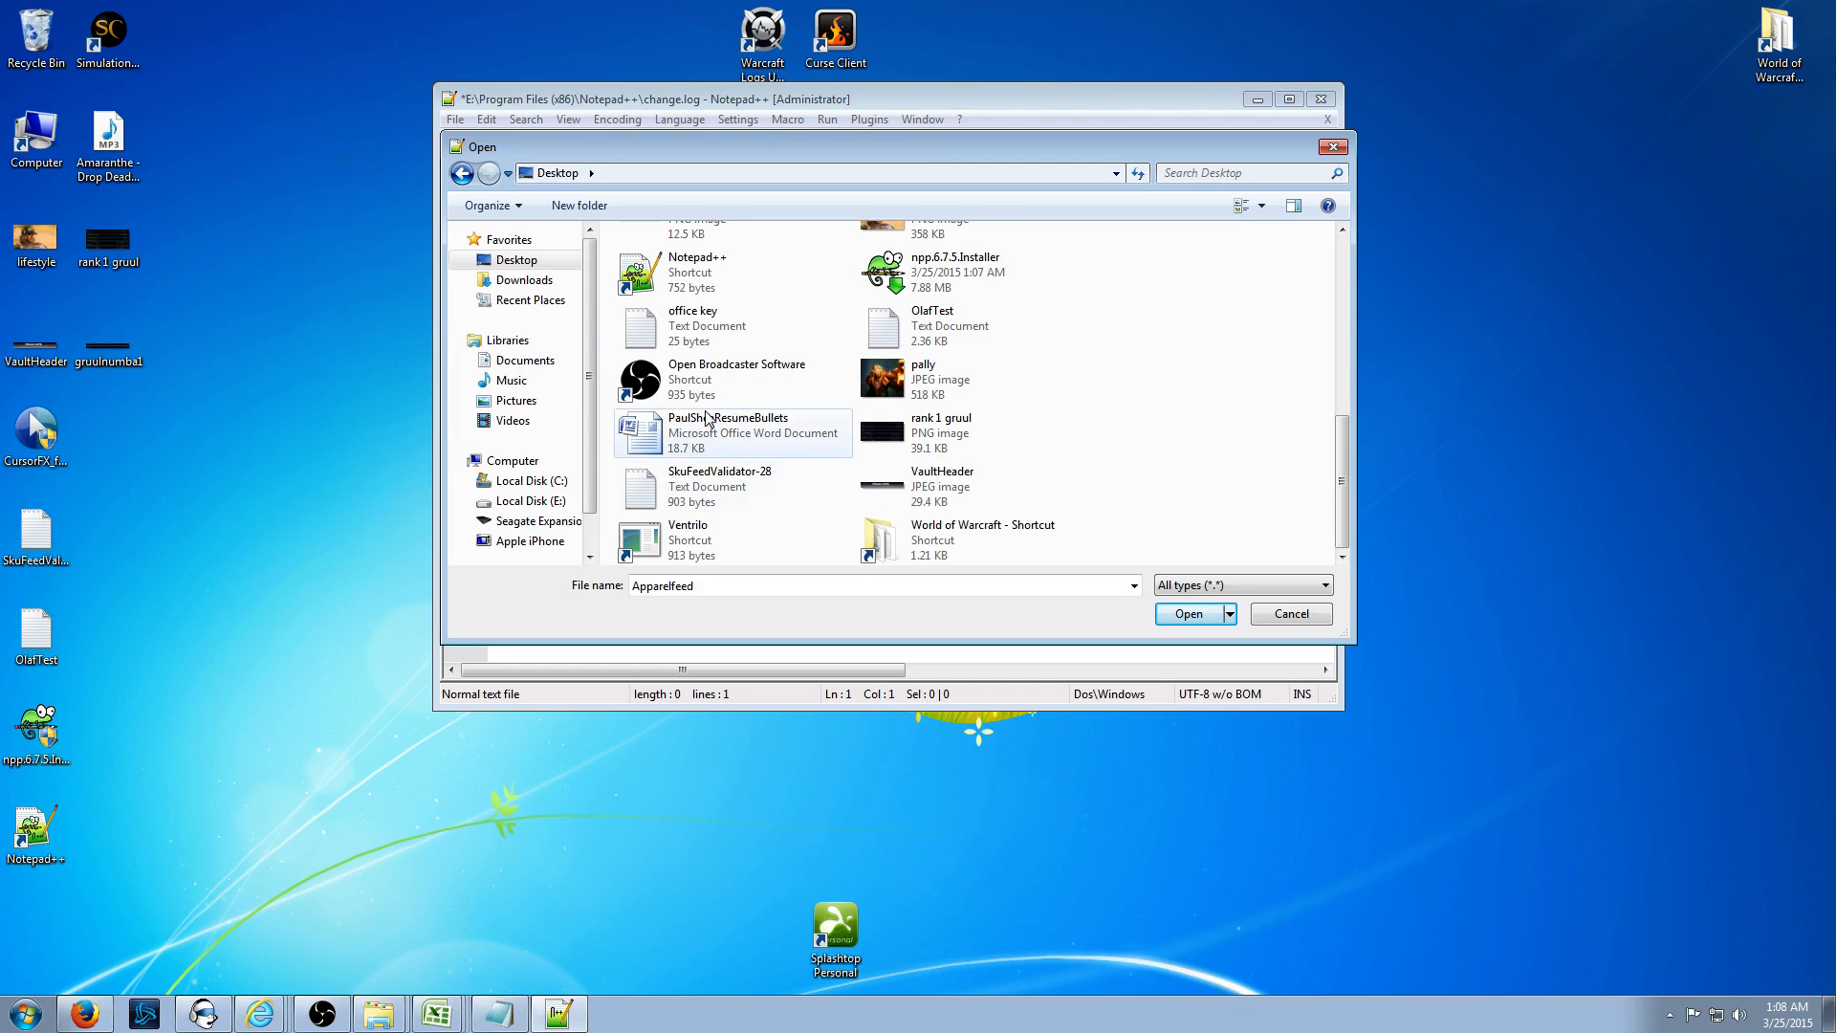
pyautogui.click(789, 346)
pyautogui.click(932, 326)
pyautogui.click(1184, 617)
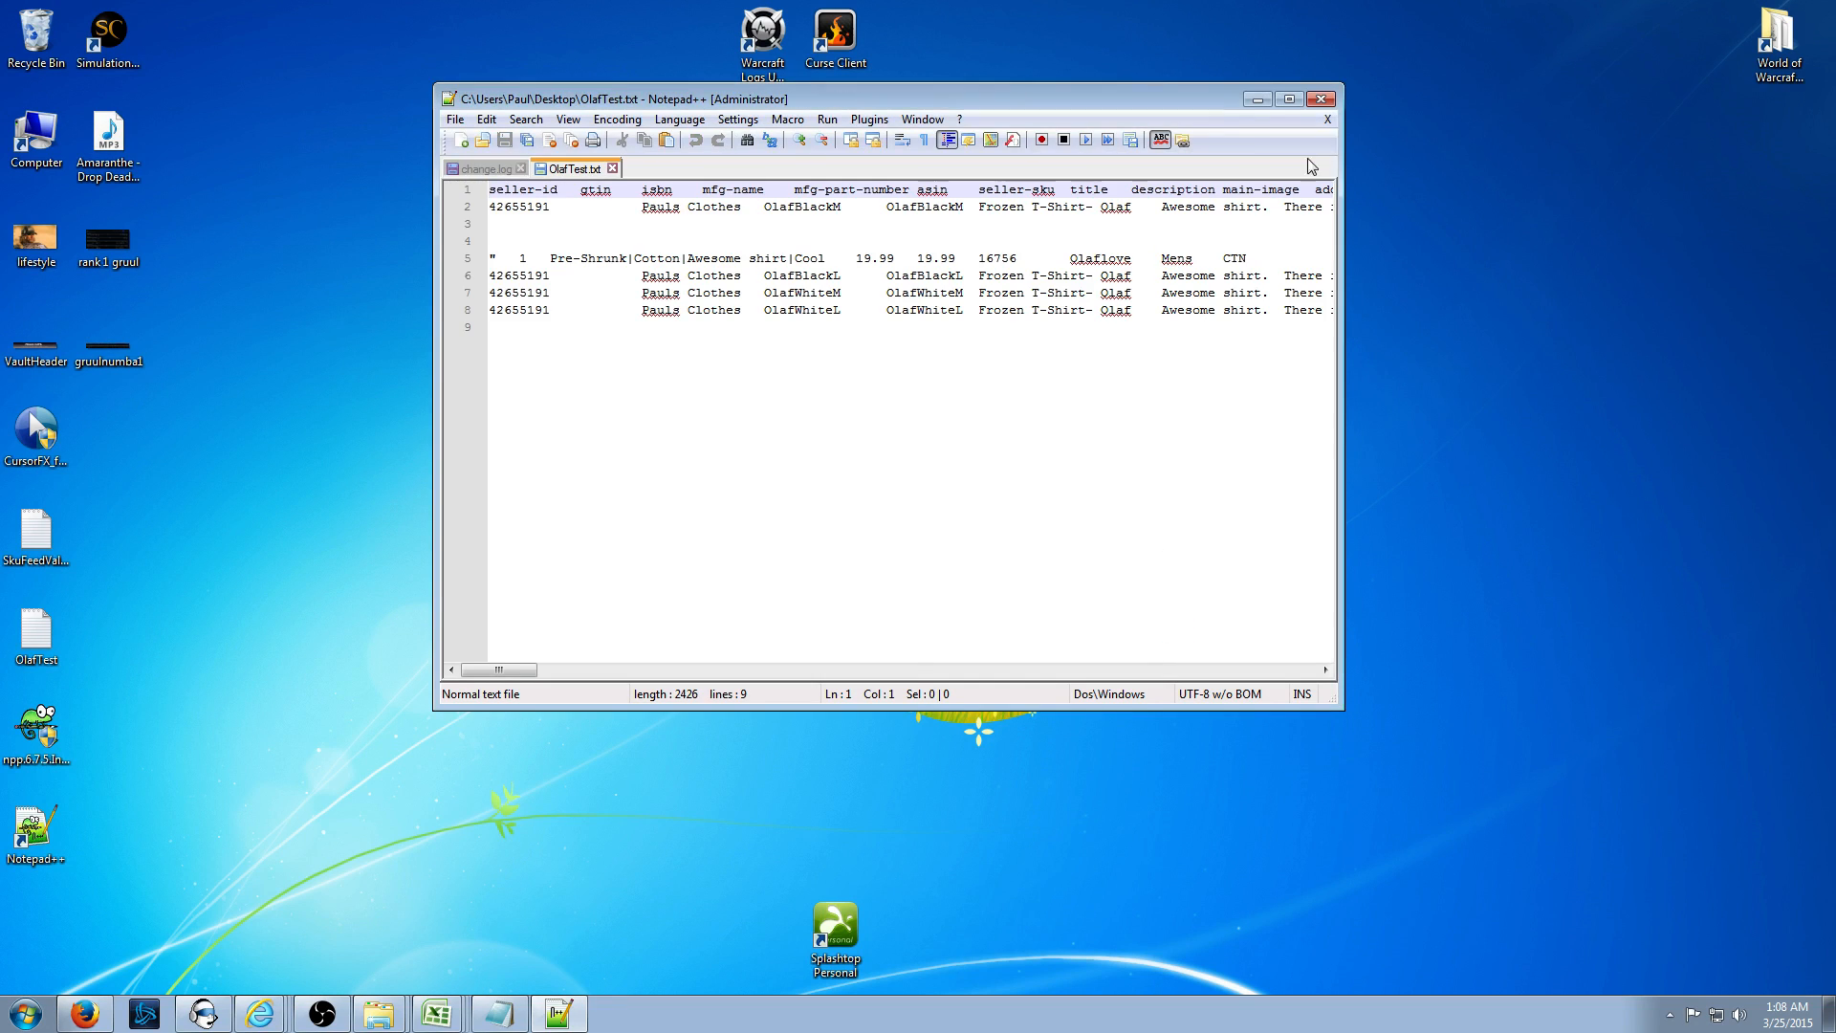
pyautogui.click(1289, 100)
# - Check the empty line 9 of the feed against seller-id cell A4 in the workbook
pyautogui.click(399, 355)
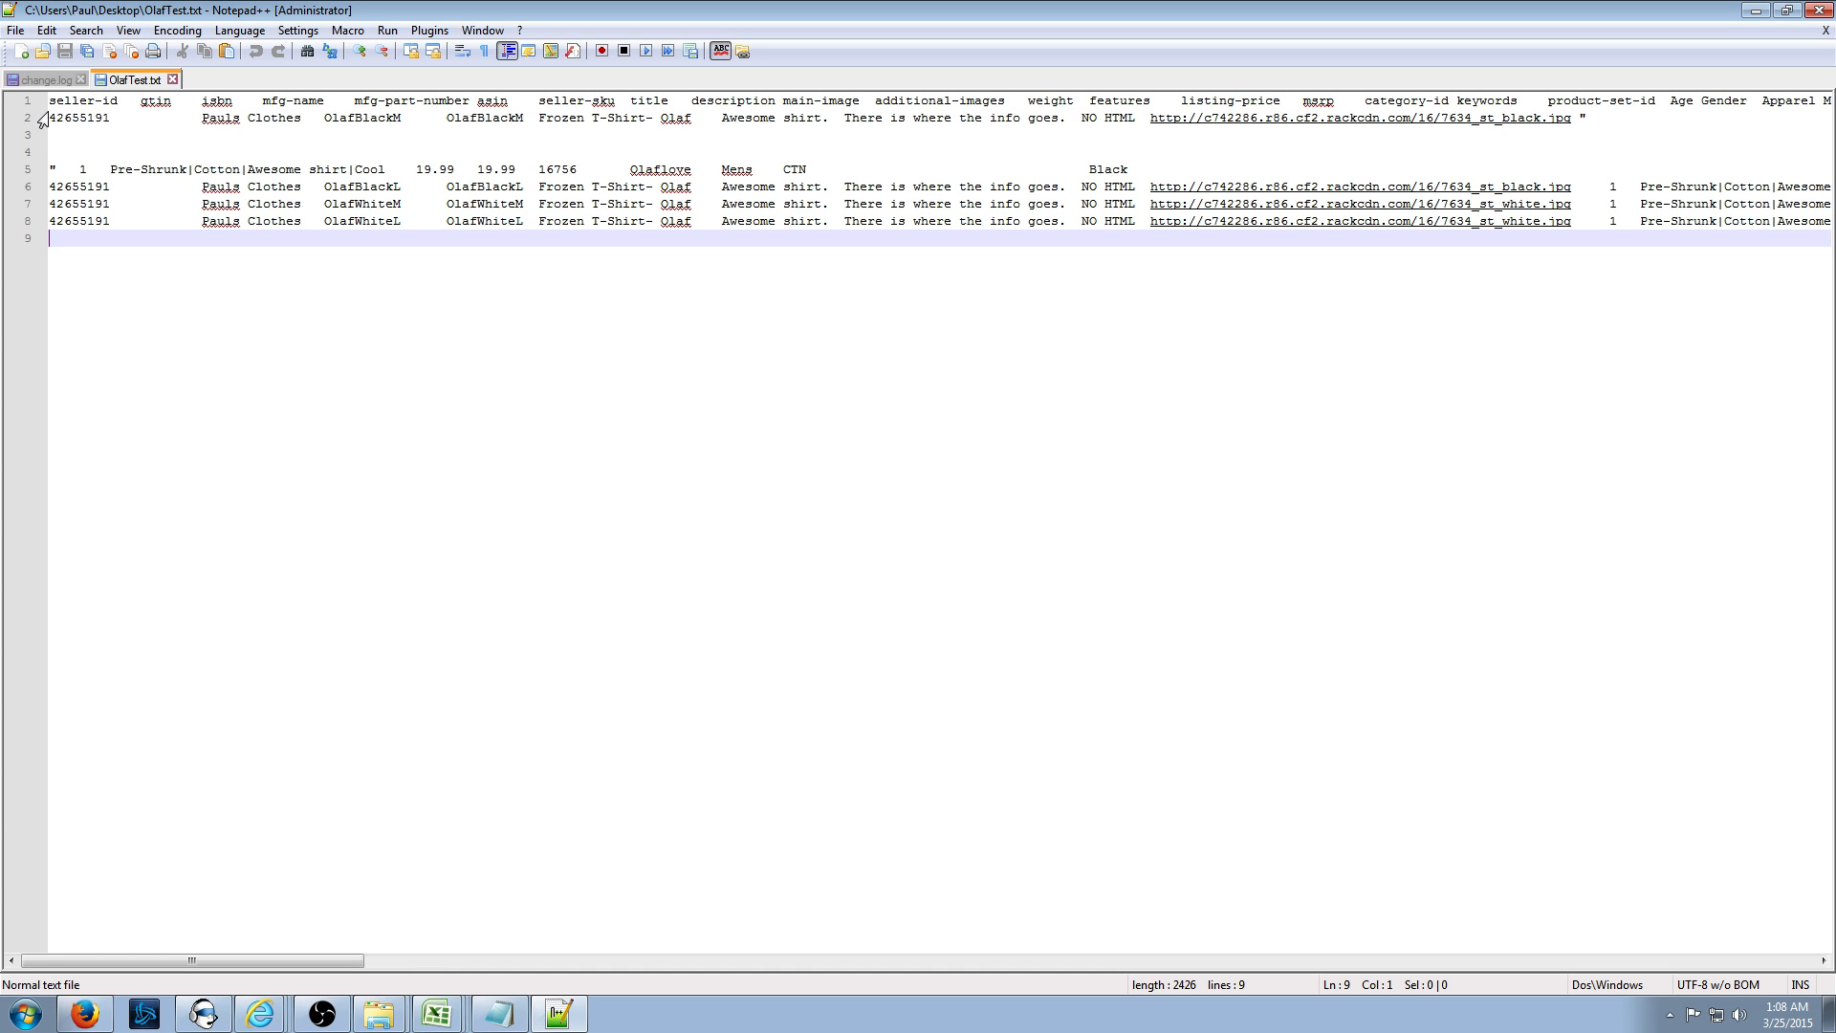
pyautogui.click(446, 1021)
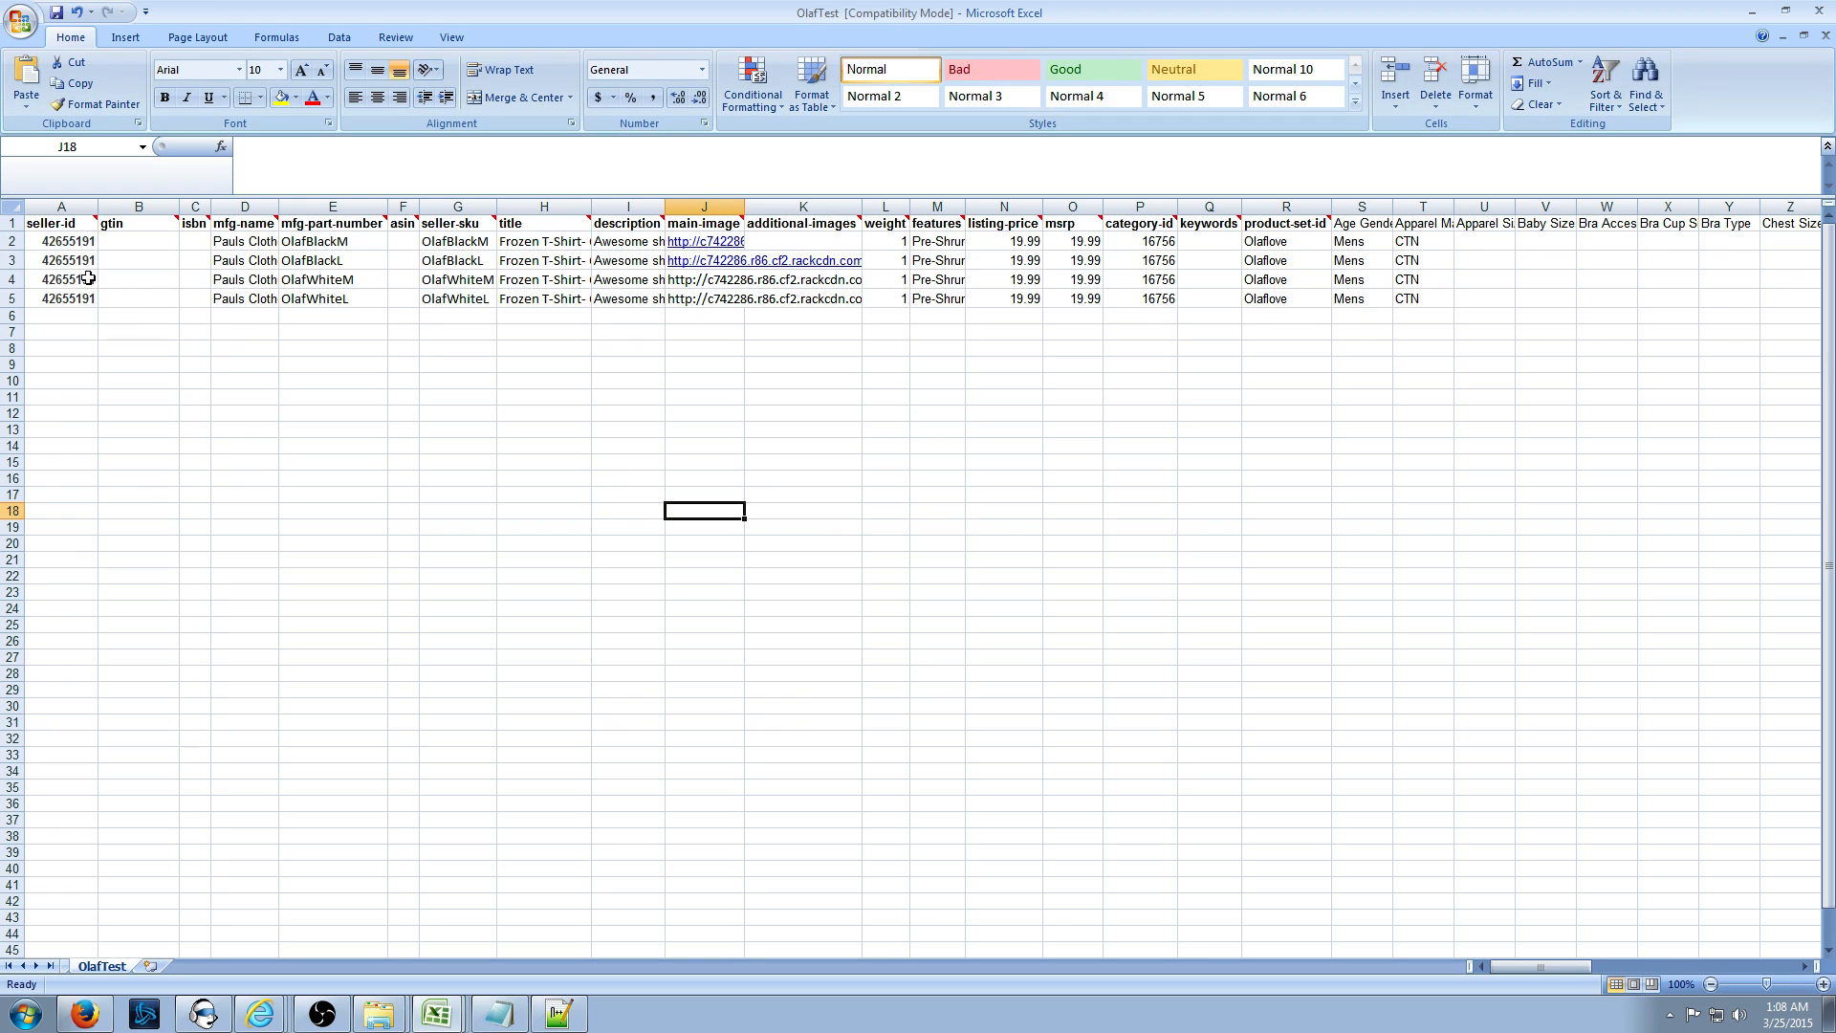
pyautogui.click(87, 280)
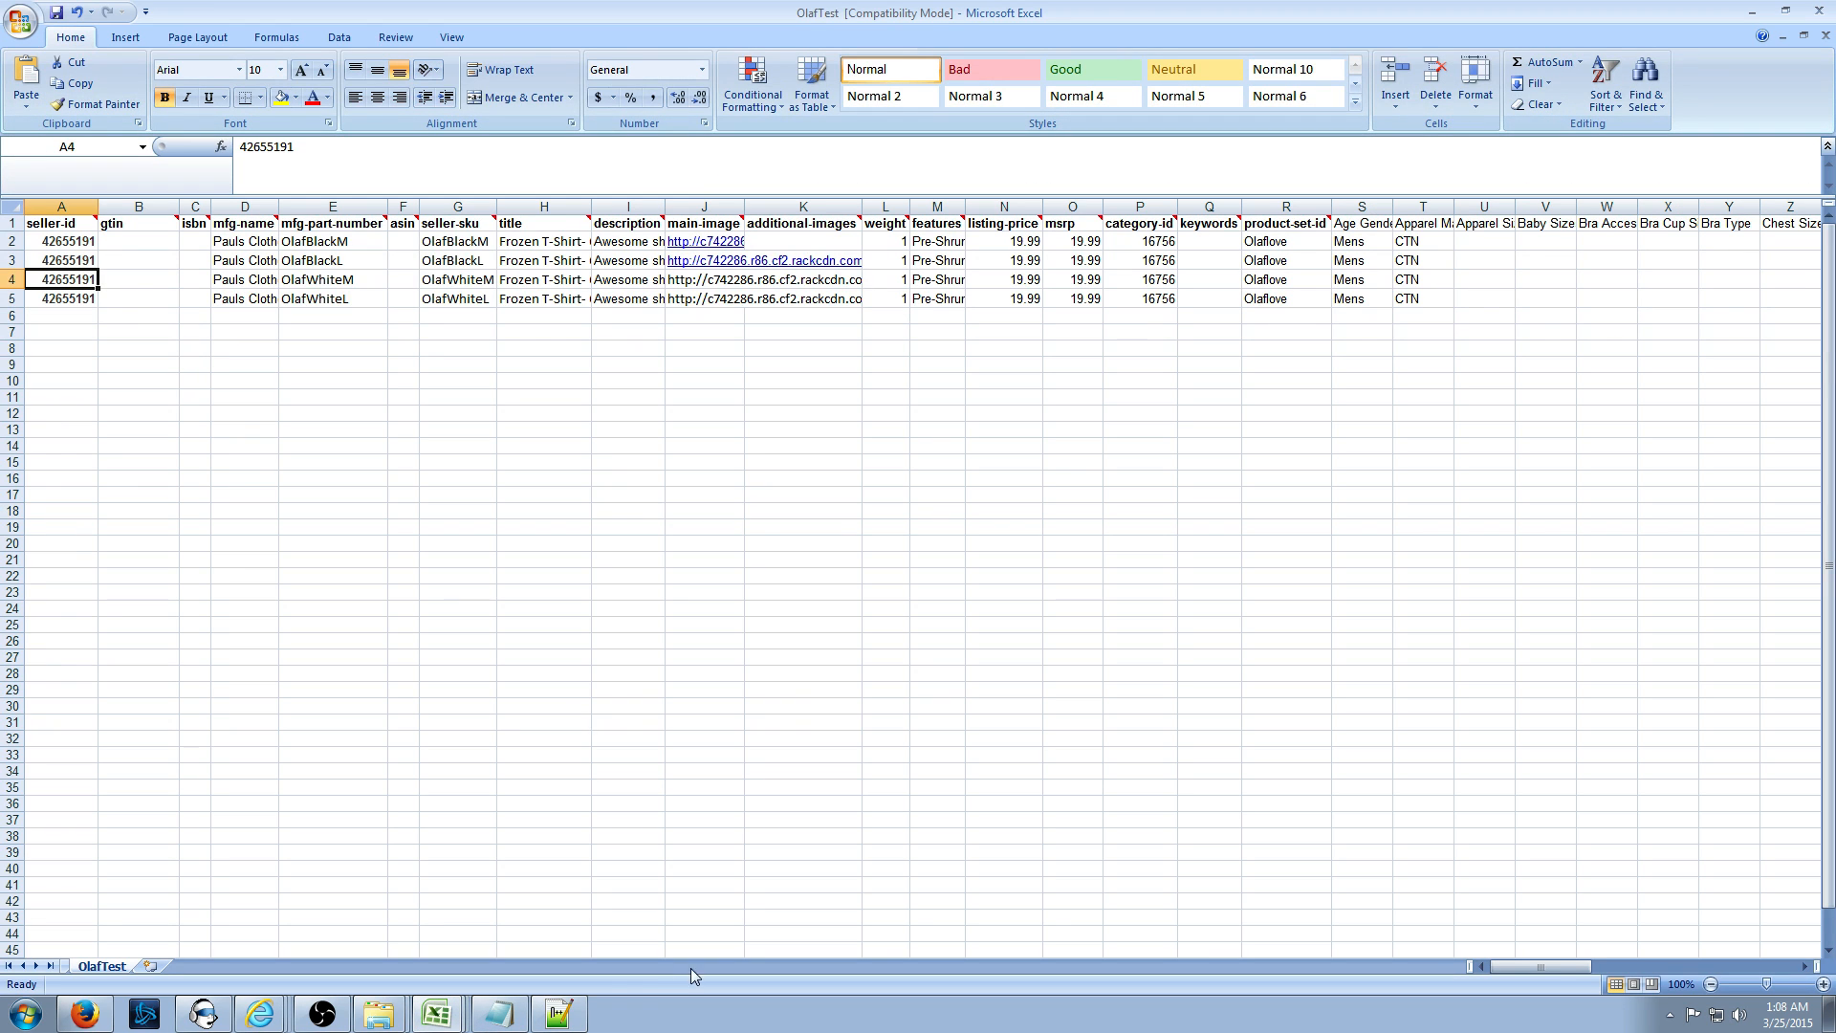
pyautogui.click(564, 1016)
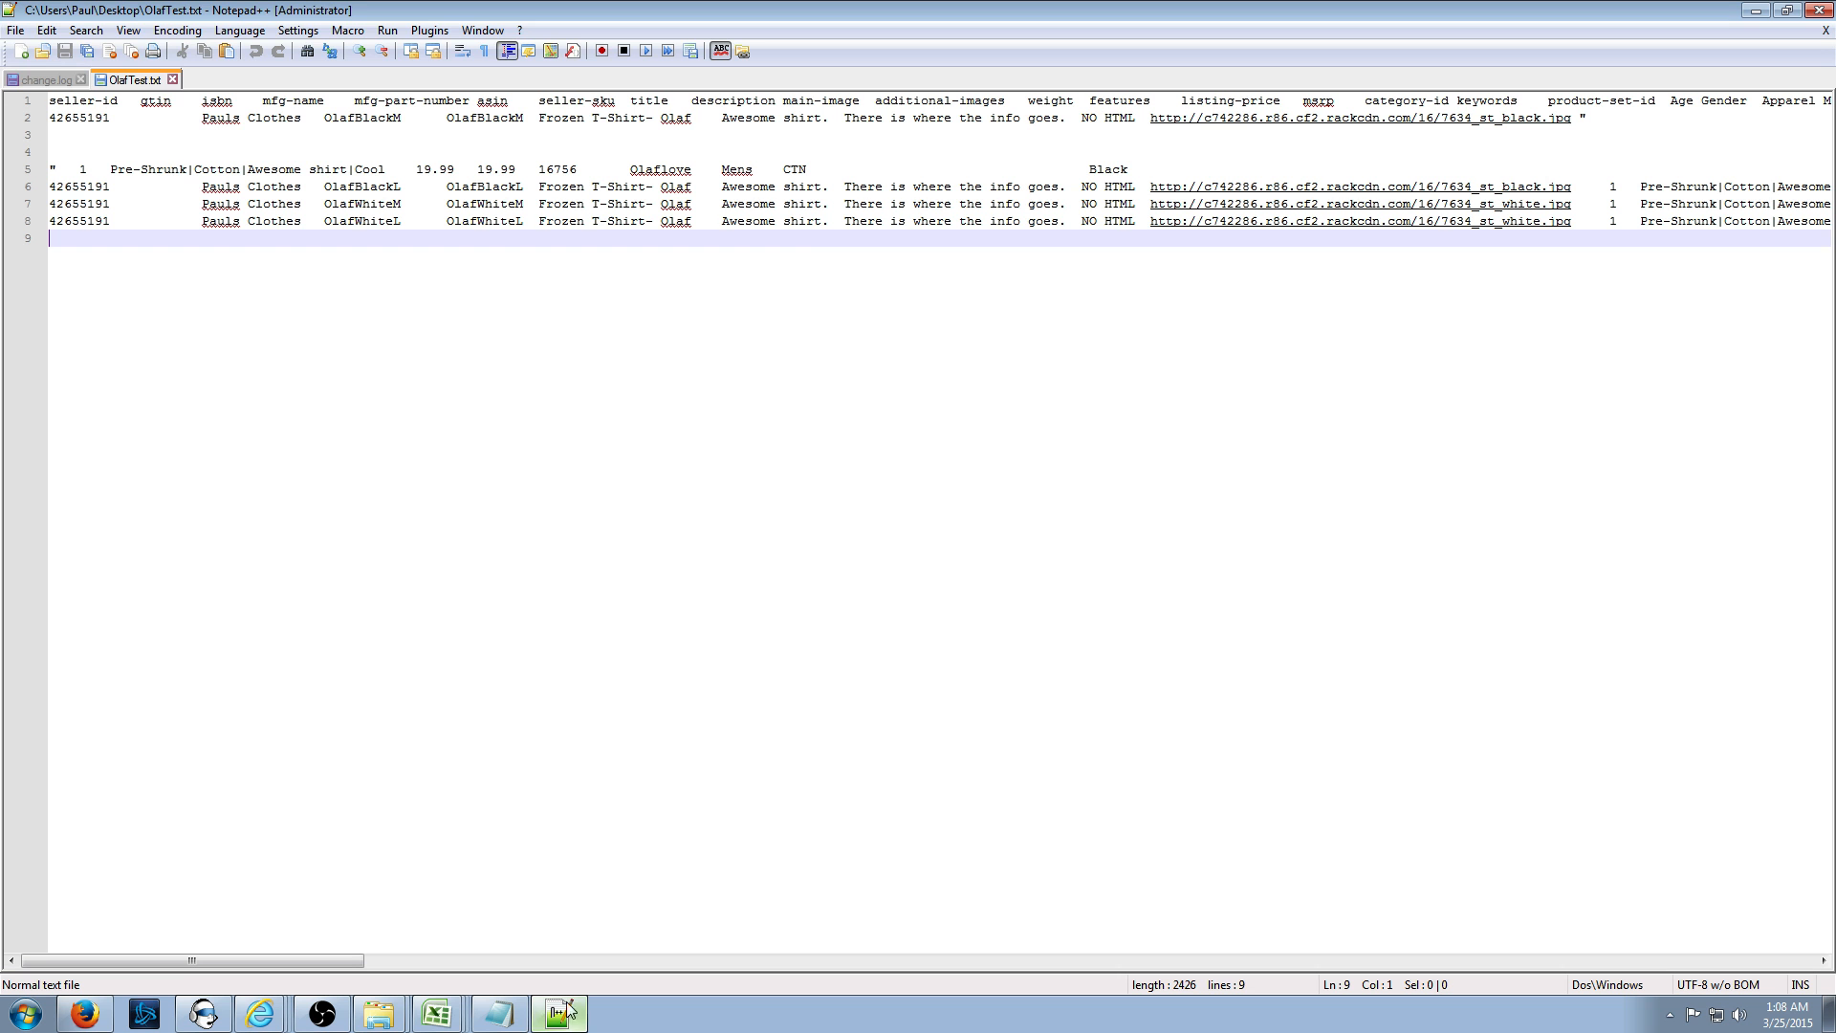
# - Inspect the stray line breaks splitting record 2 across several lines, then go back to Excel
pyautogui.click(79, 133)
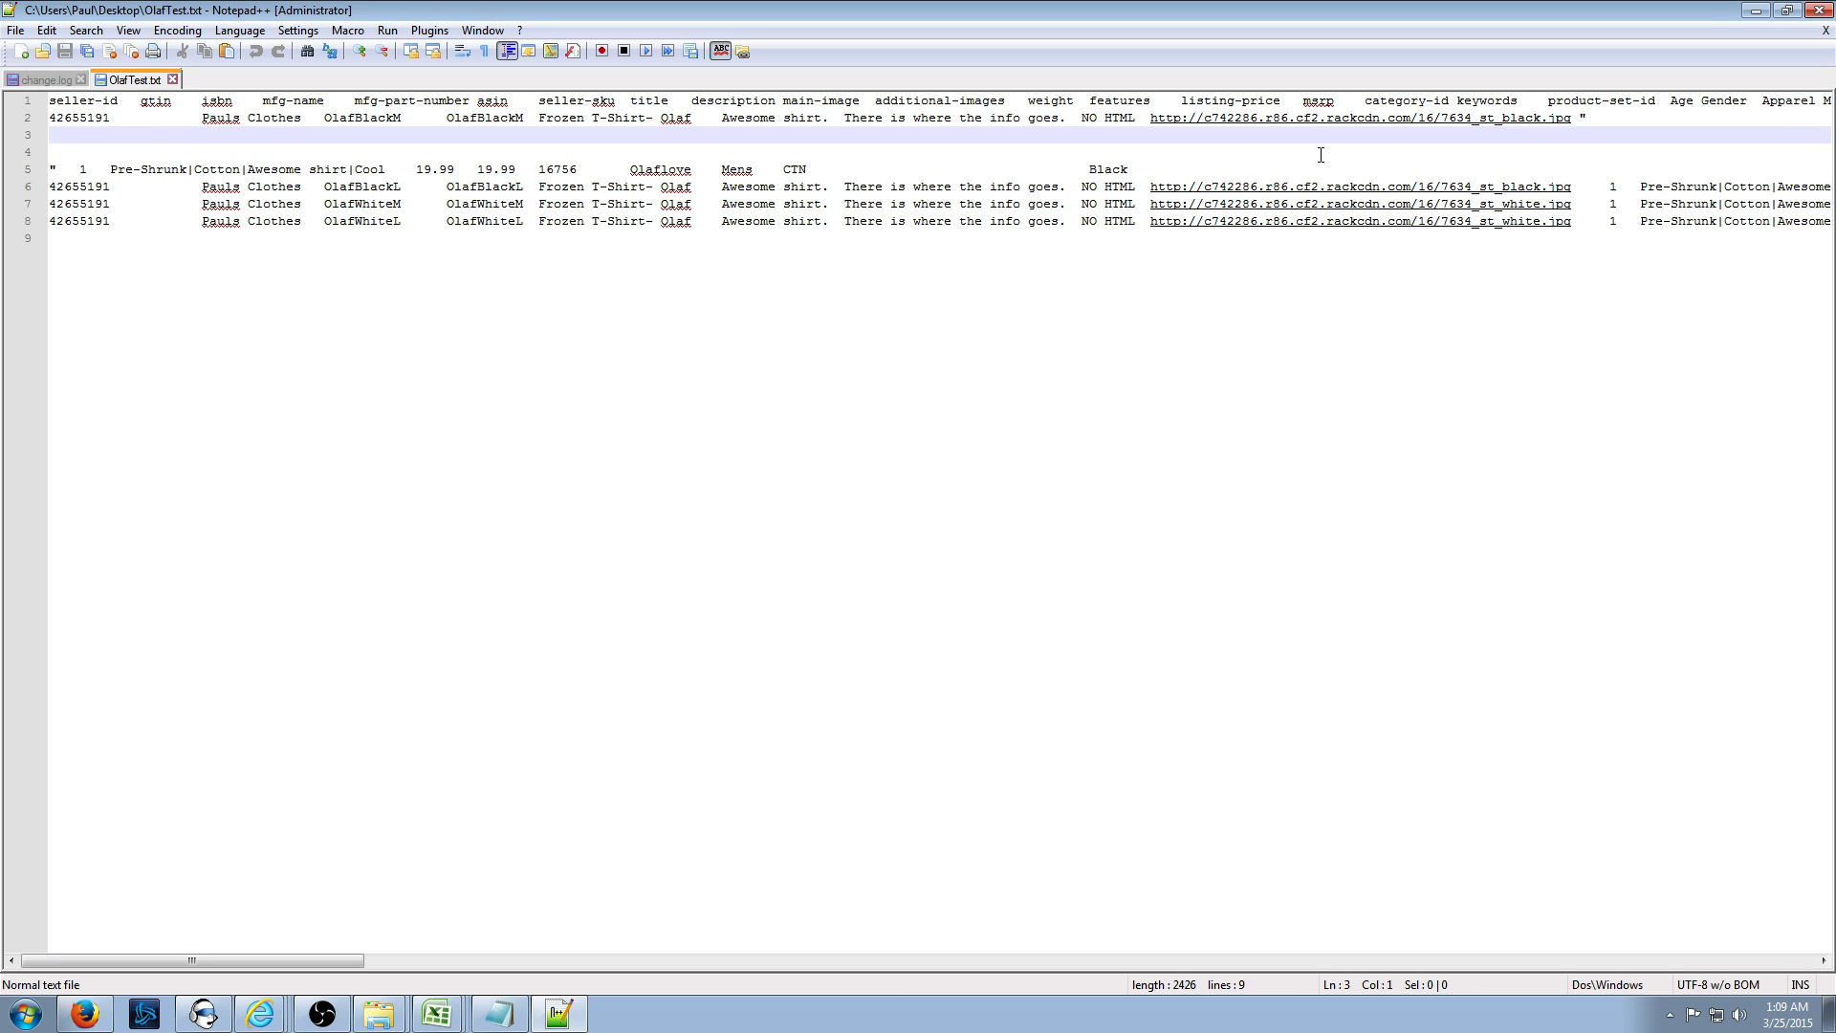
pyautogui.click(313, 311)
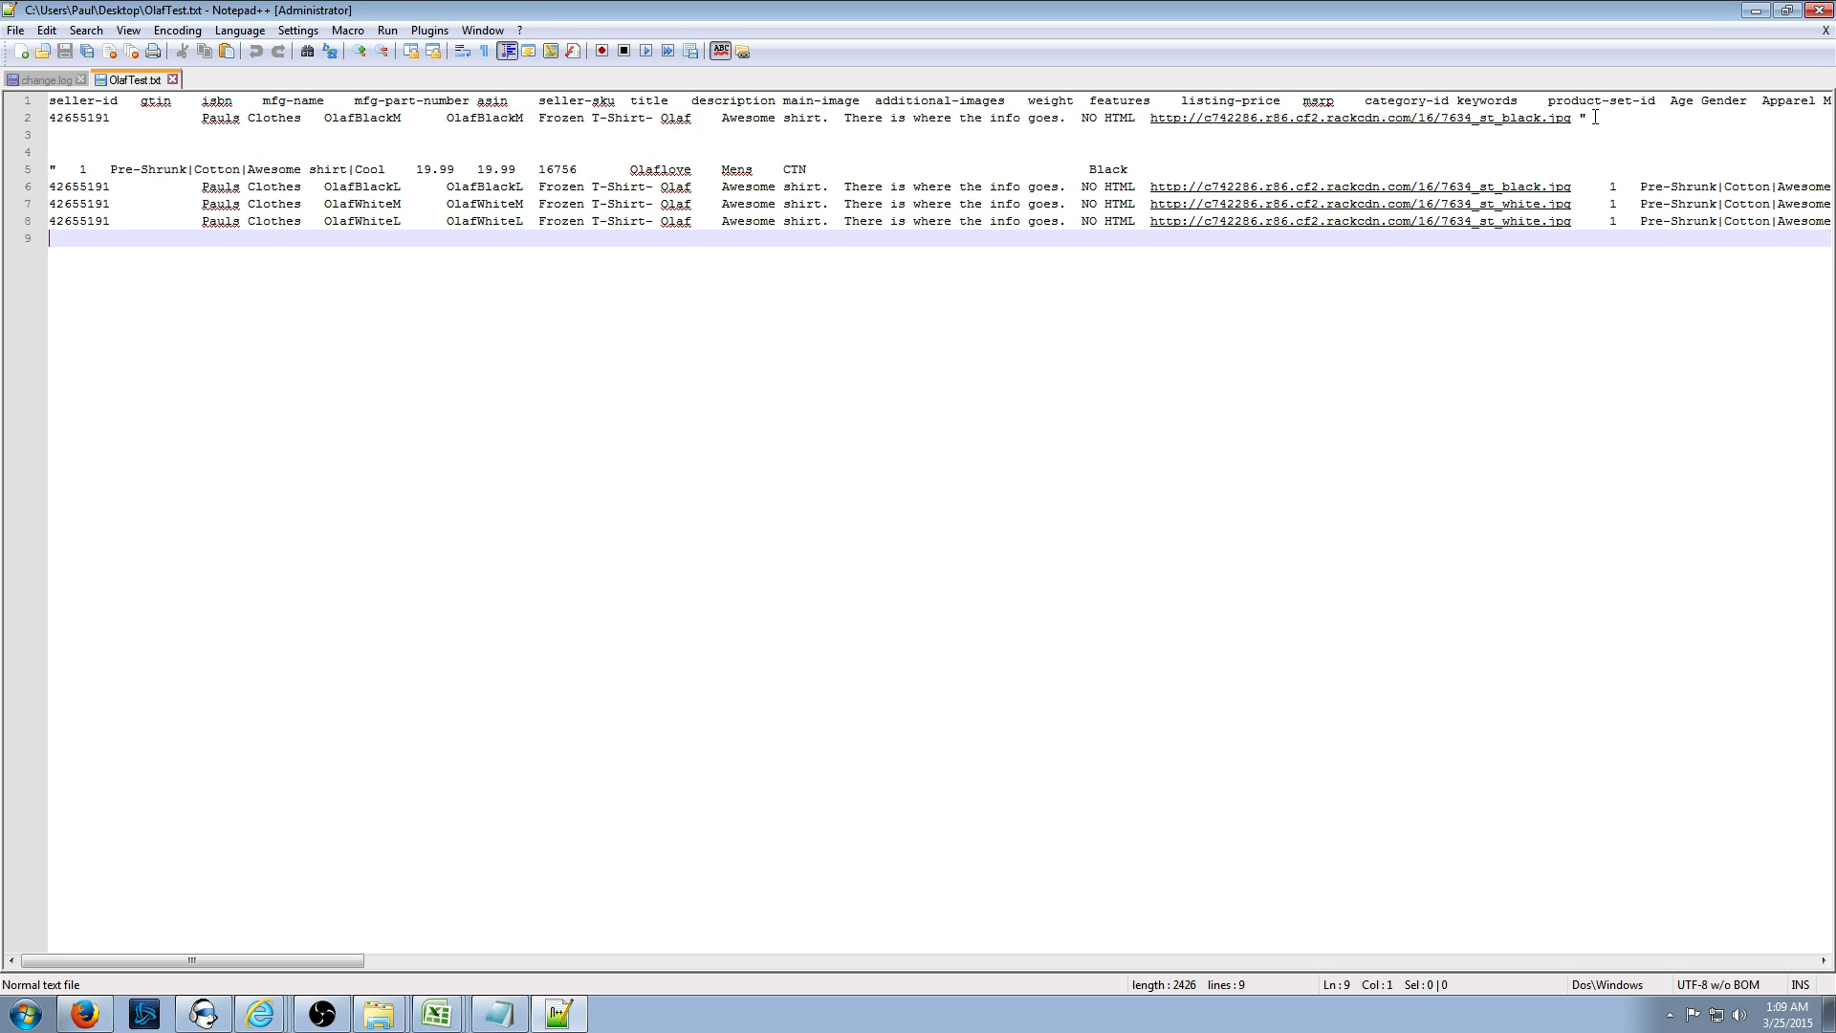
pyautogui.moveTo(1595, 117); pyautogui.dragTo(1663, 150)
pyautogui.click(1647, 152)
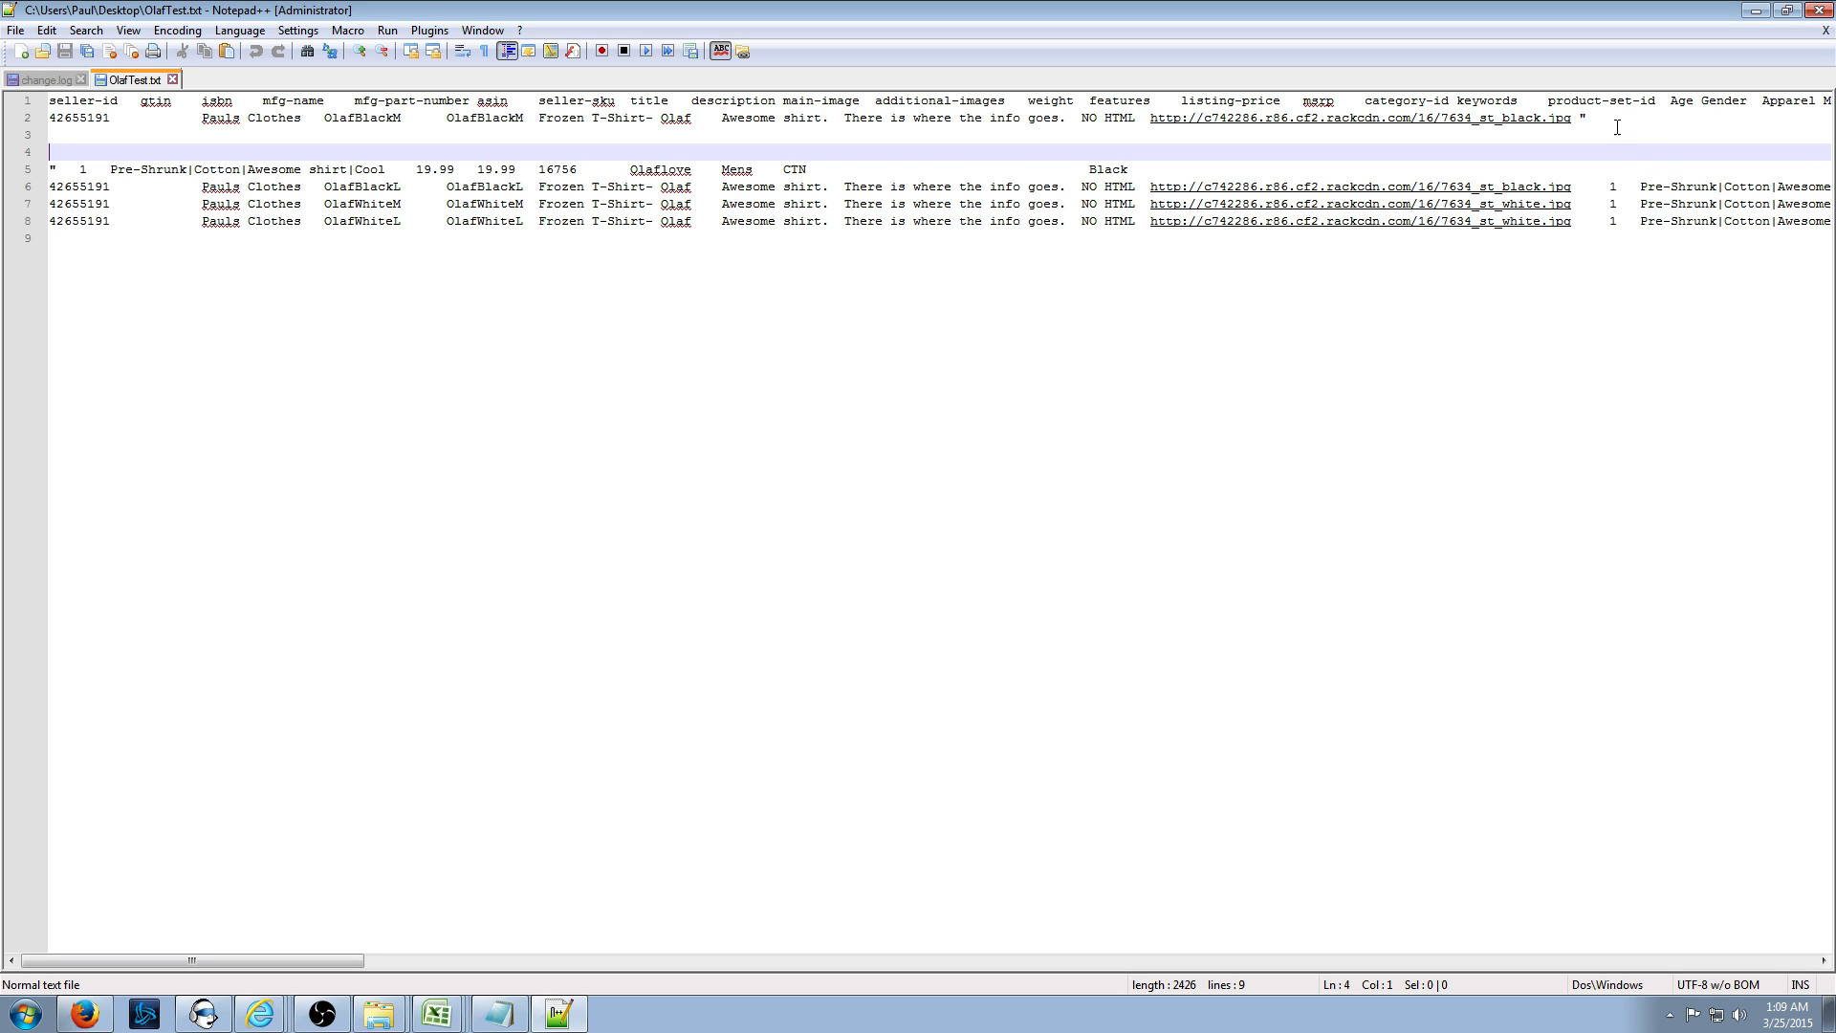
pyautogui.click(1596, 120)
pyautogui.moveTo(163, 142); pyautogui.dragTo(175, 186)
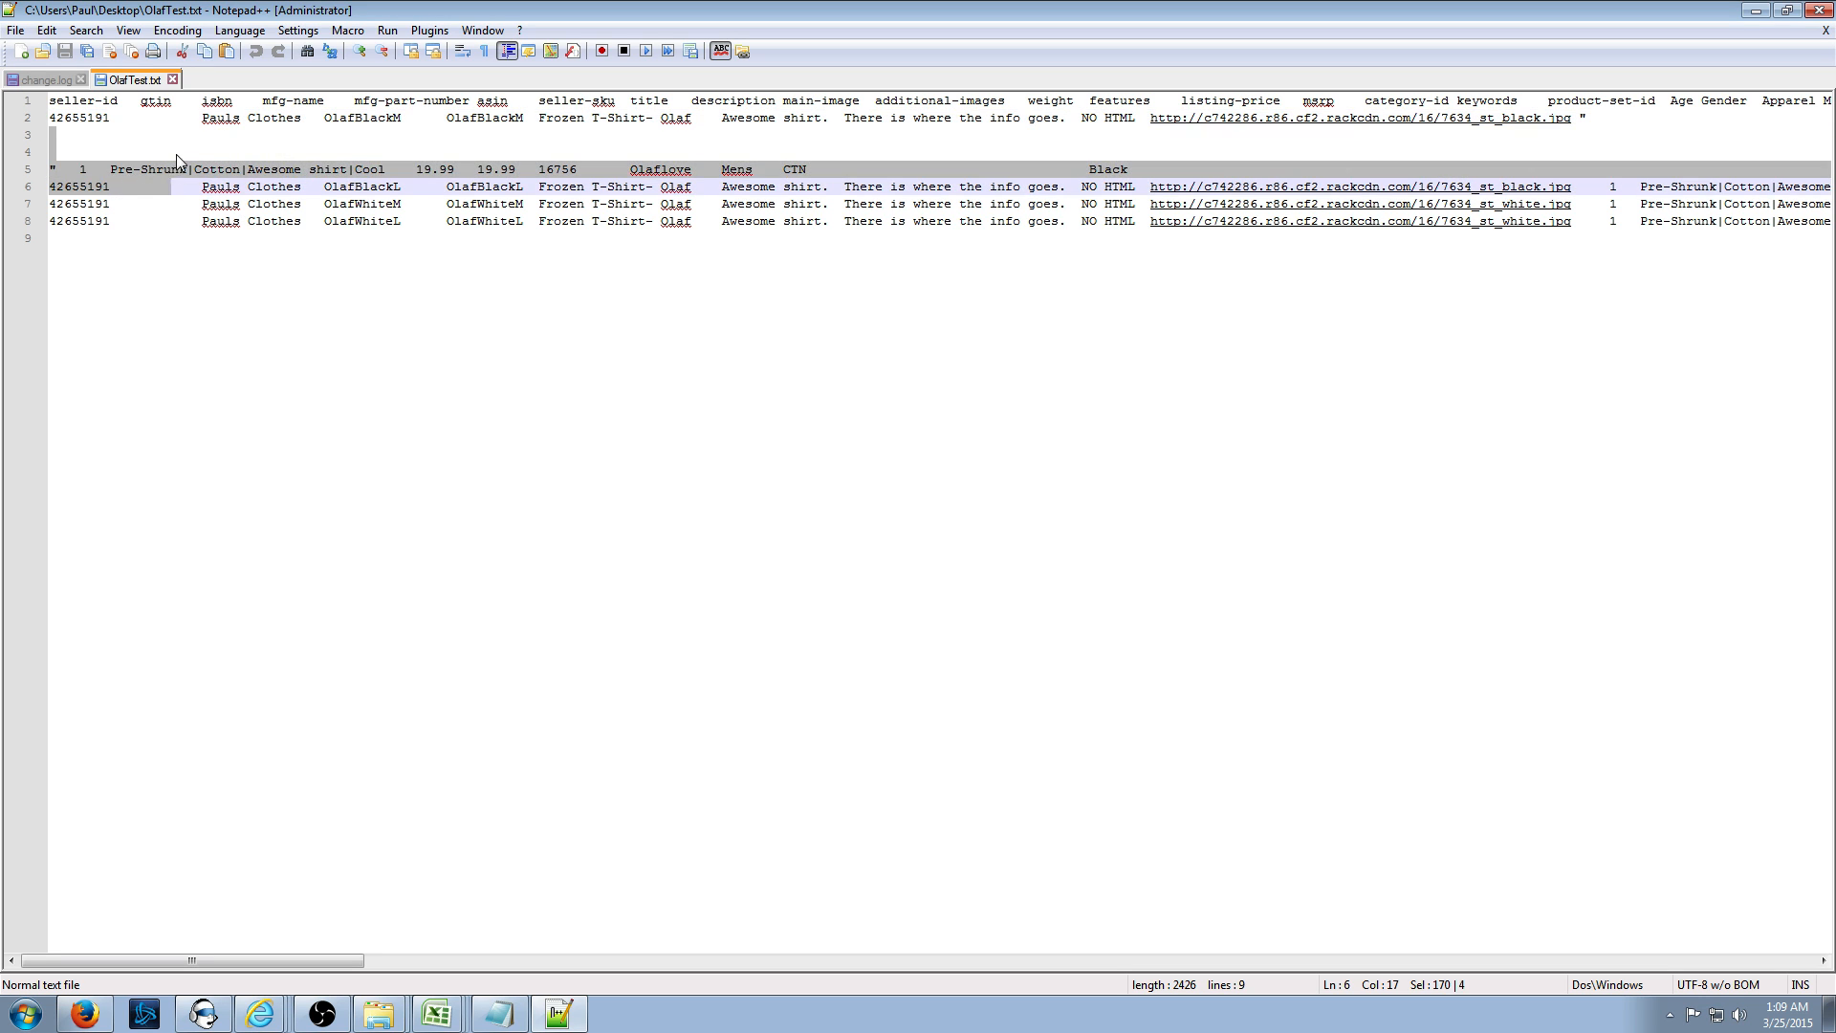
pyautogui.click(182, 157)
pyautogui.click(468, 1023)
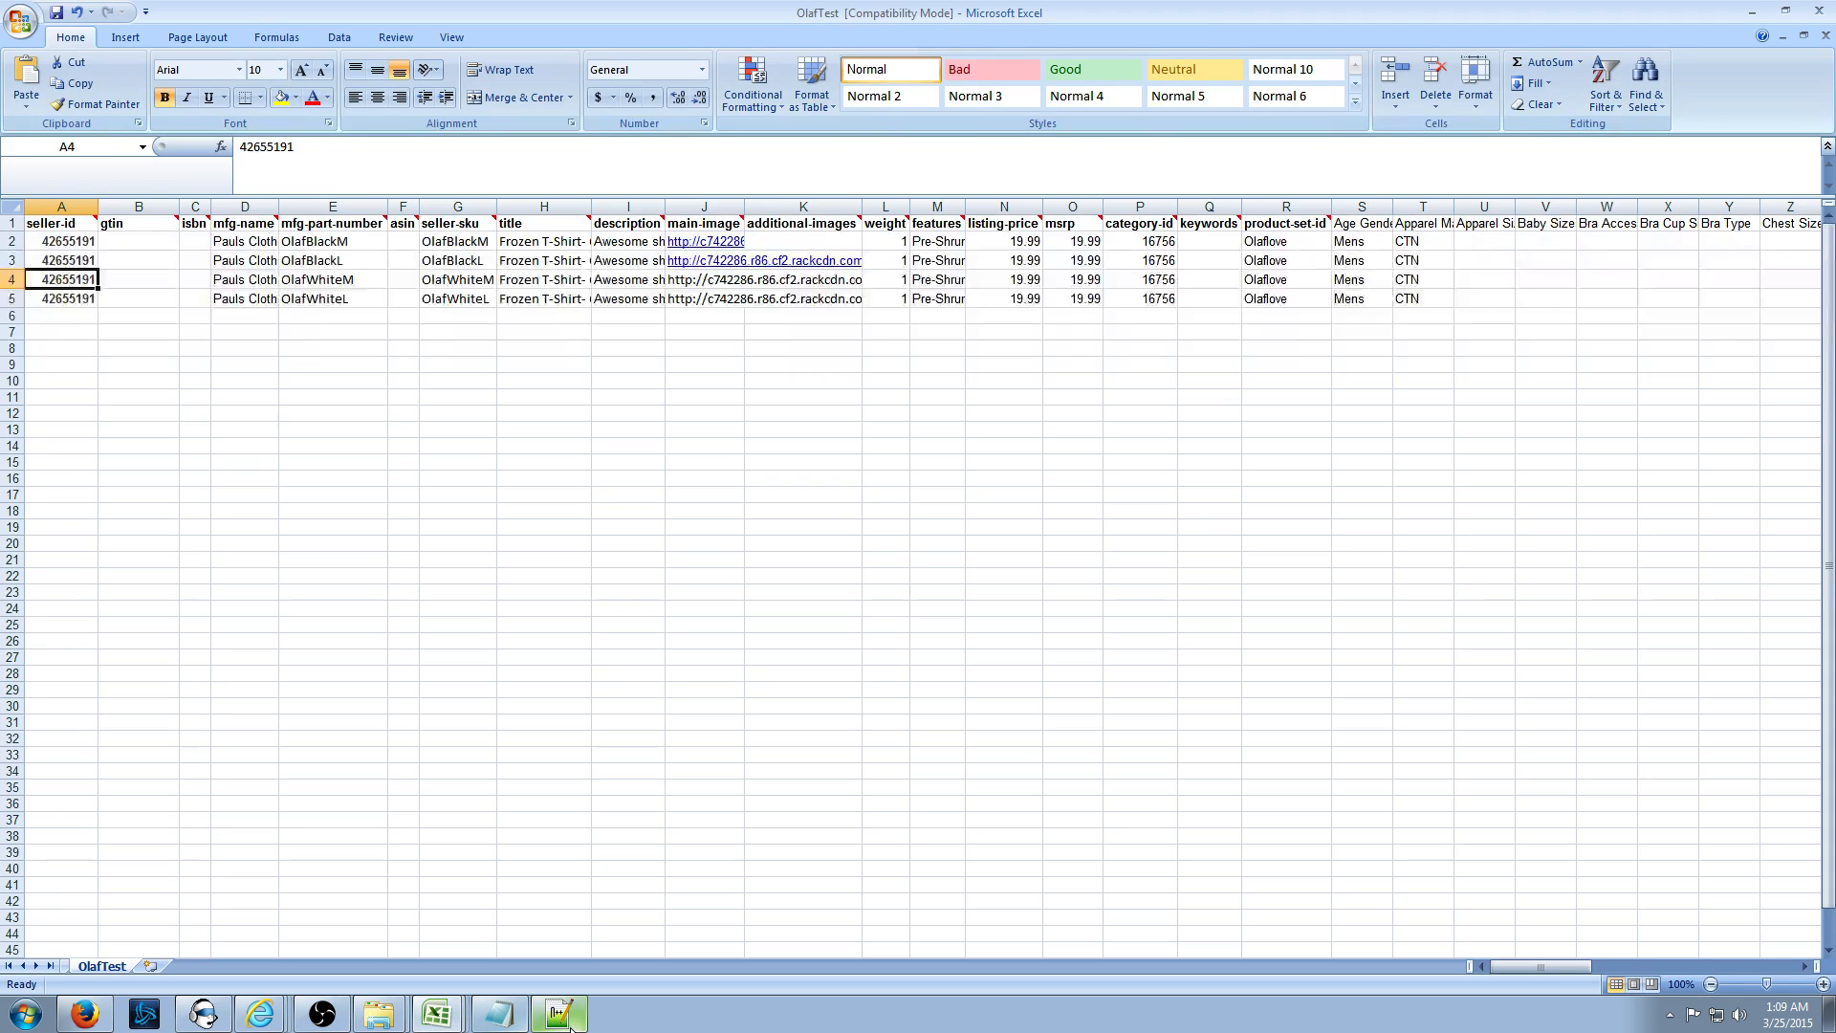
# - Clear the contents of the additional-images cells K2:K14
pyautogui.click(443, 1025)
pyautogui.click(414, 928)
pyautogui.click(920, 366)
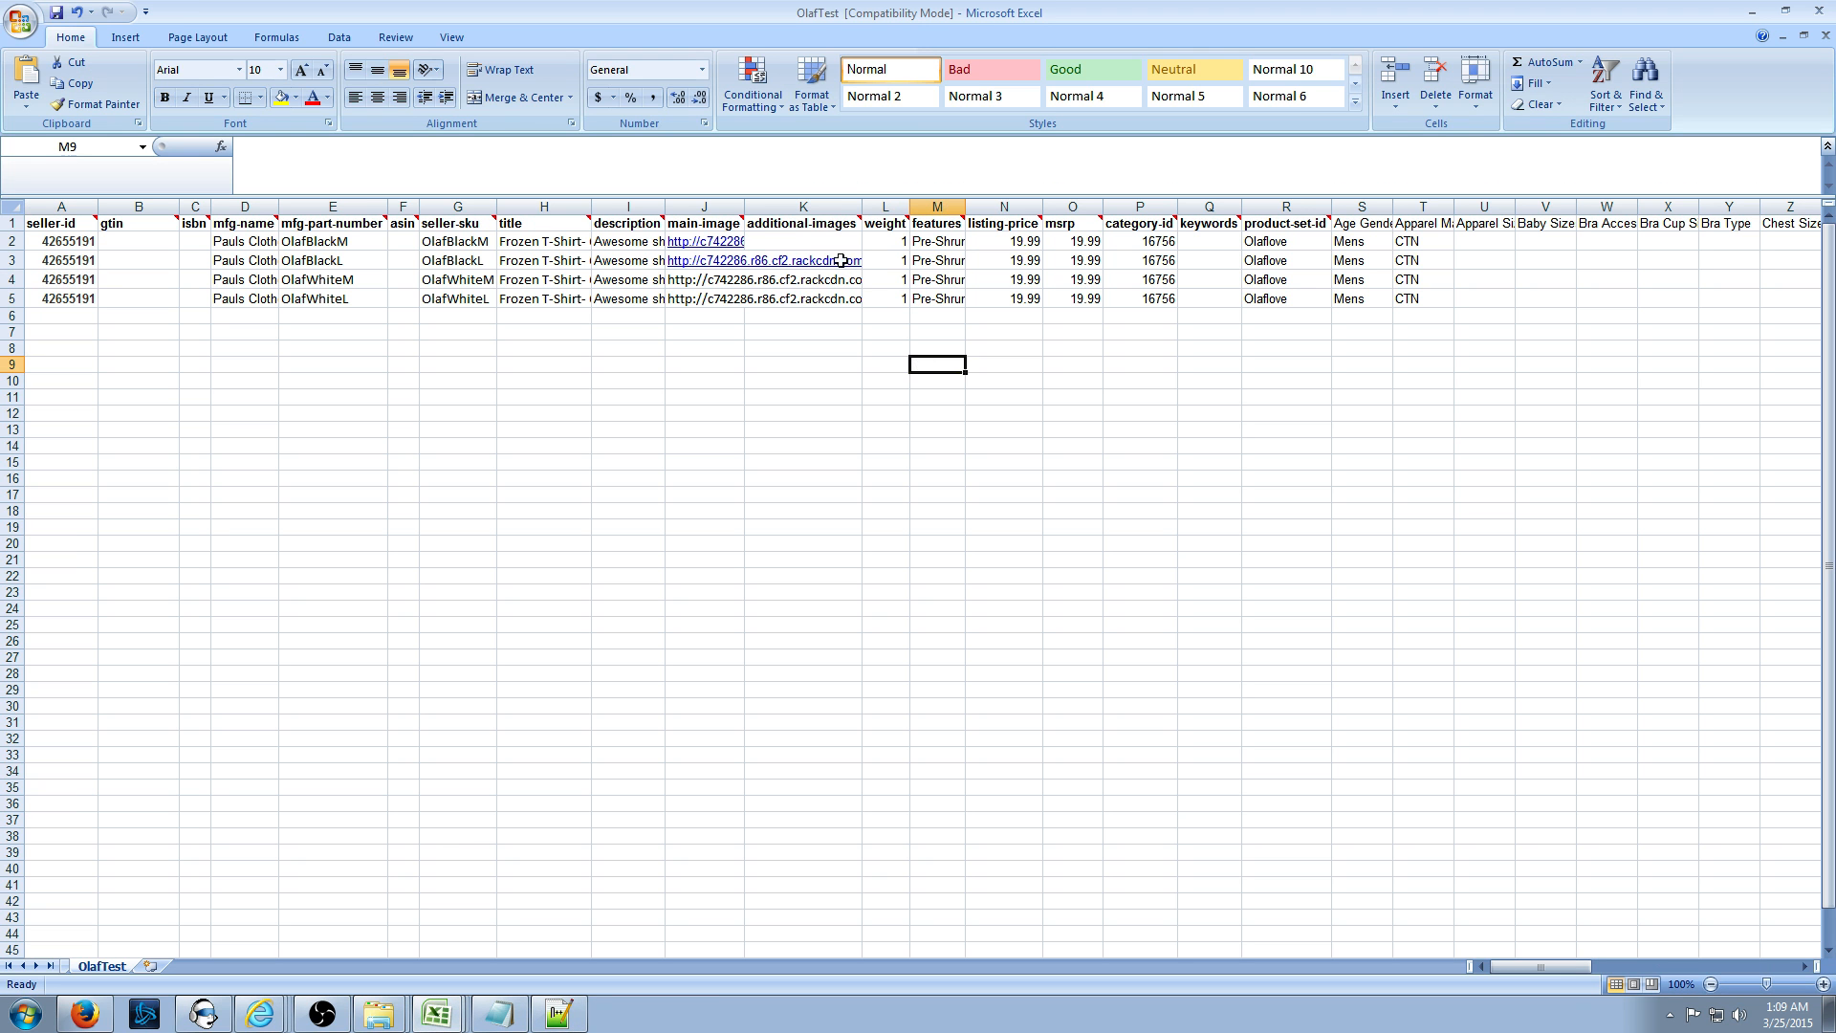
pyautogui.click(800, 239)
pyautogui.click(924, 378)
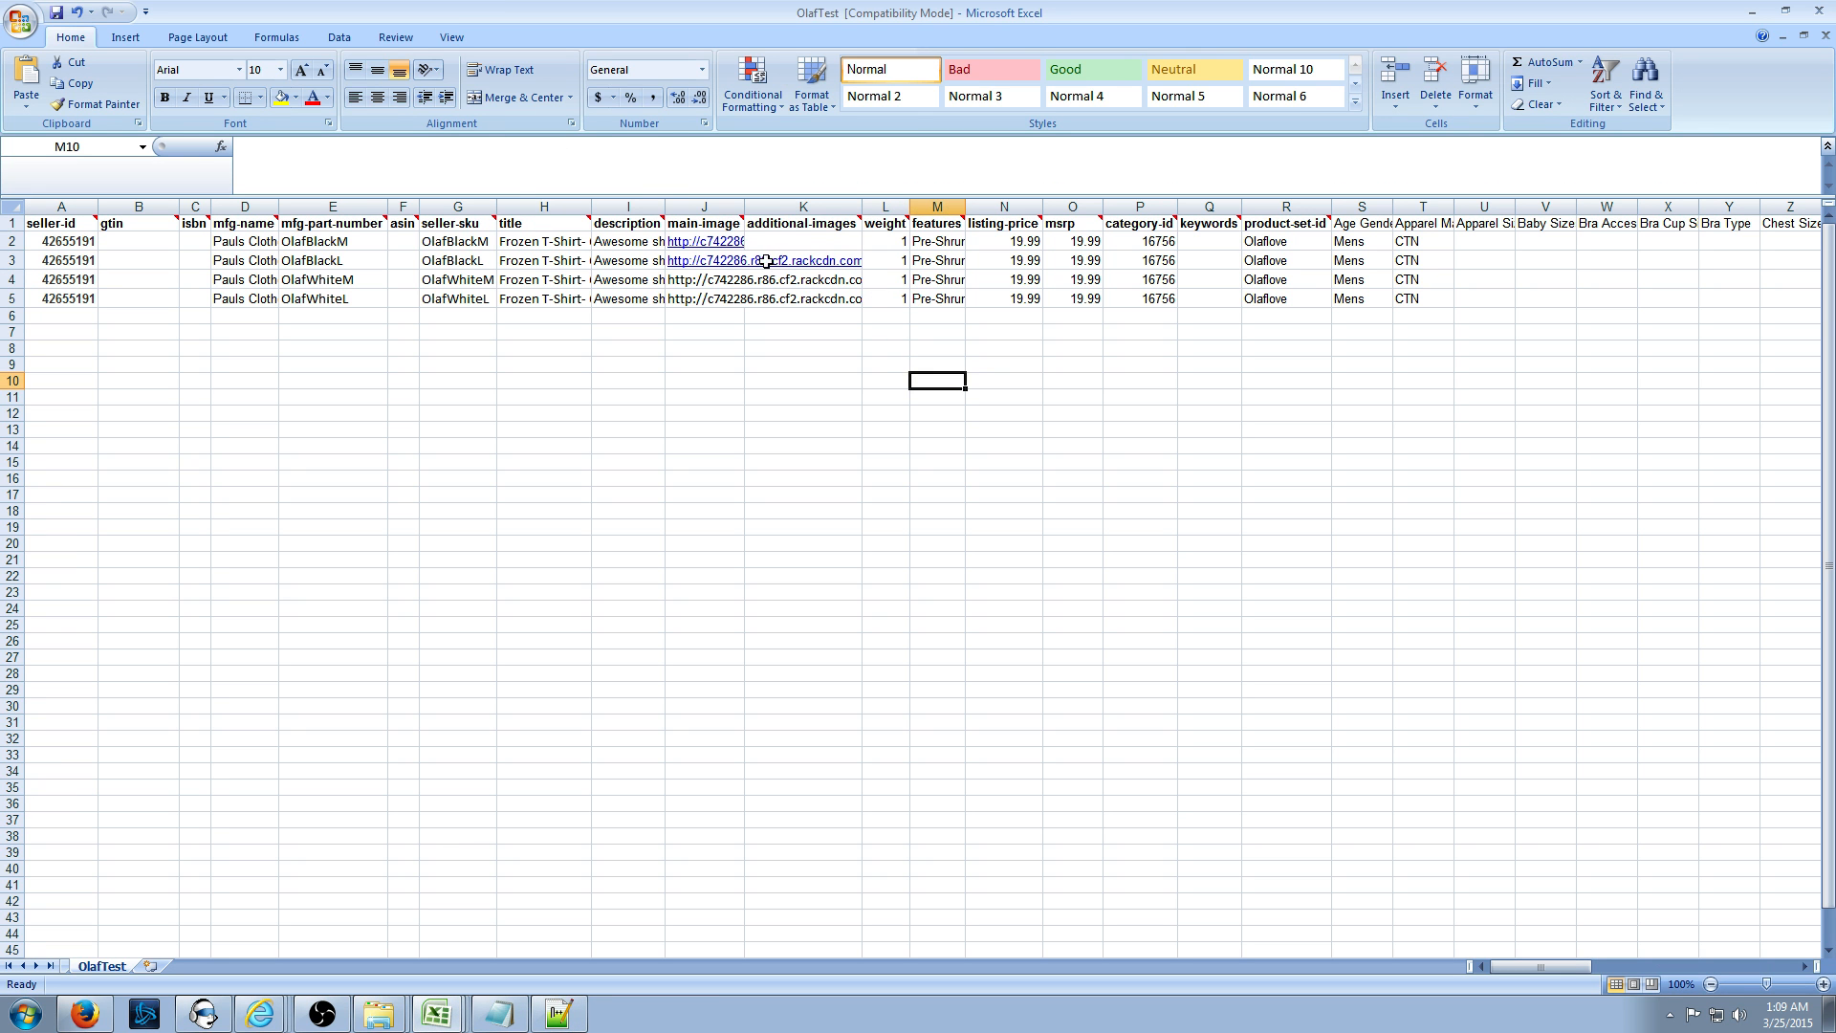
pyautogui.moveTo(766, 241); pyautogui.dragTo(791, 445)
pyautogui.rightClick(790, 352)
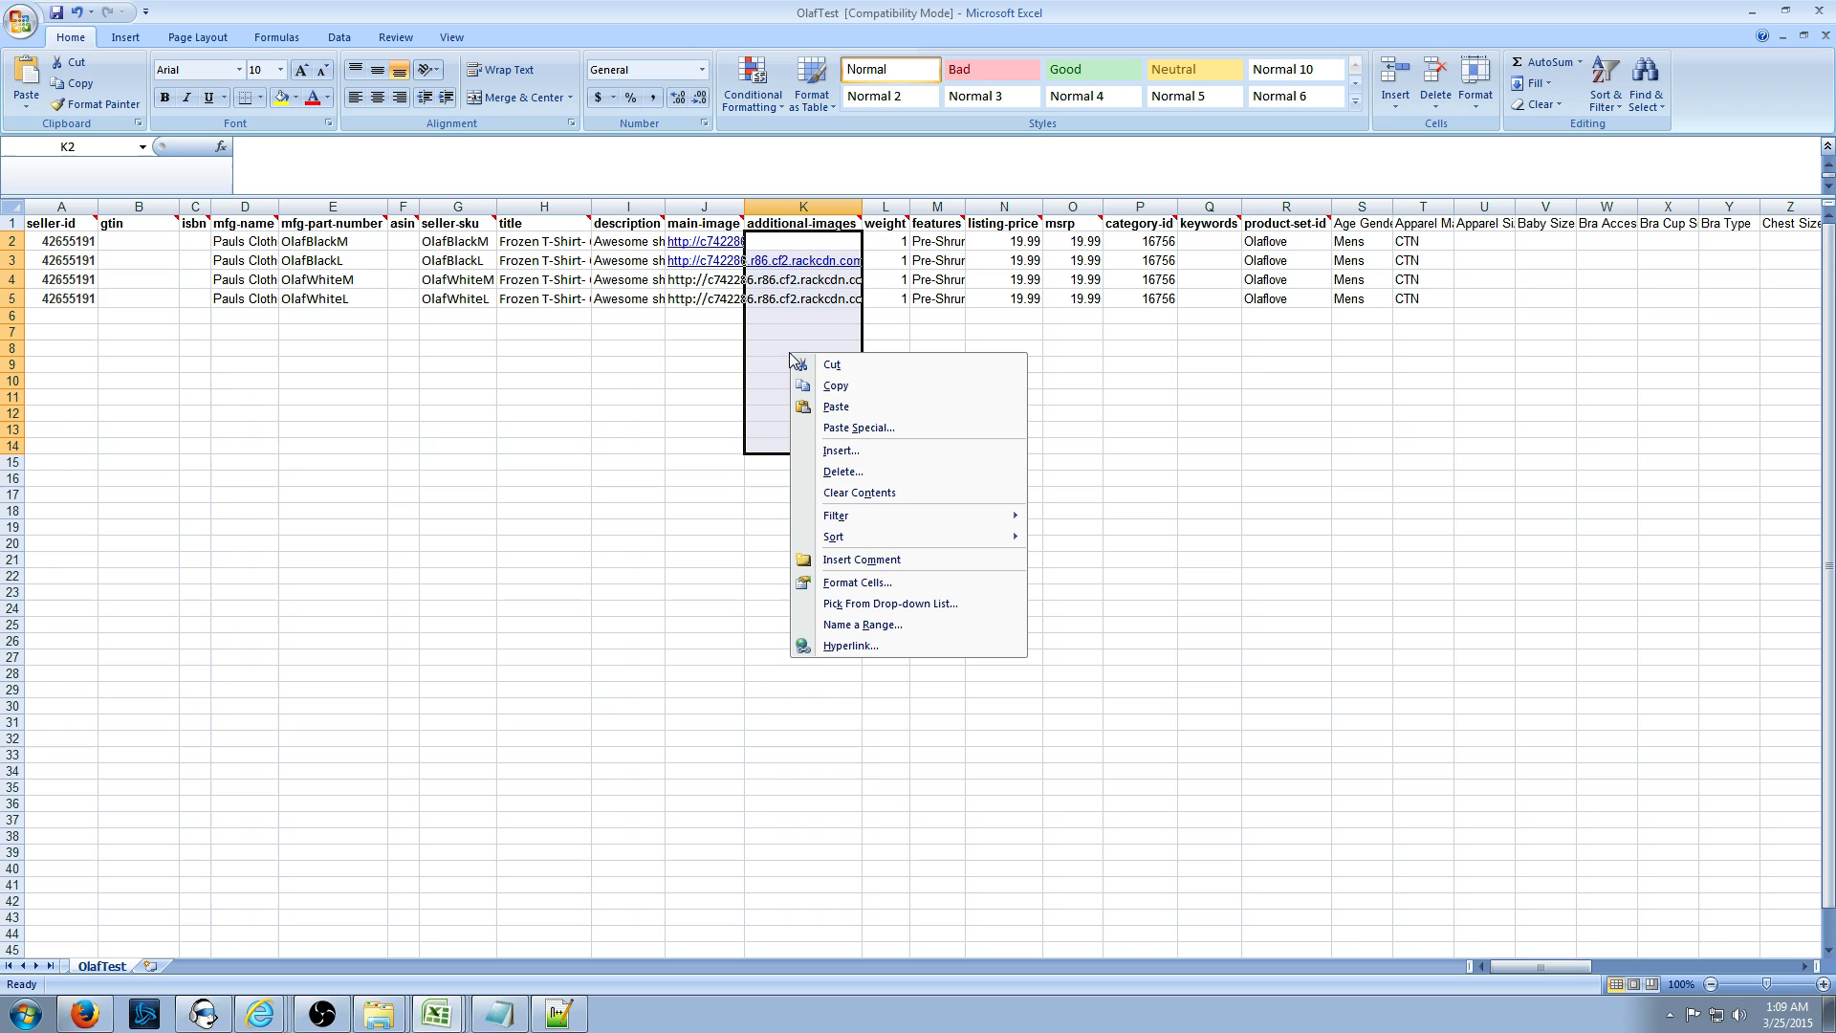
pyautogui.click(882, 492)
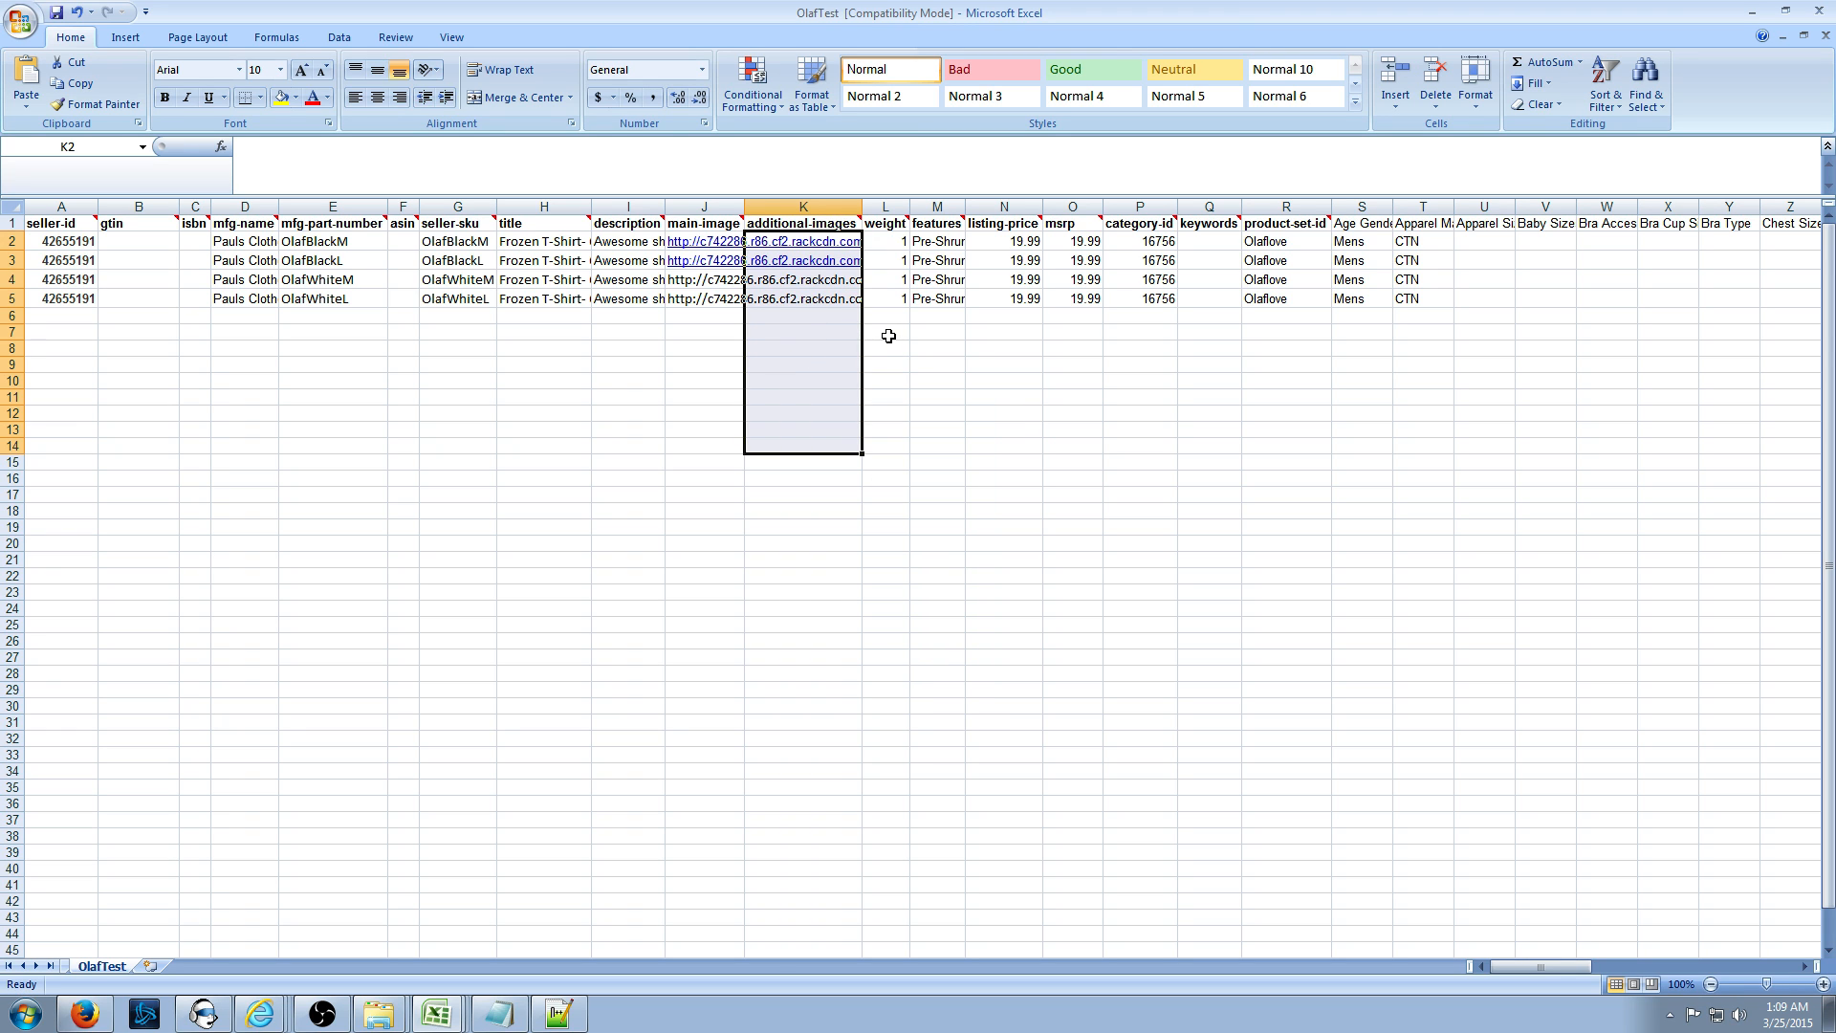
# - Close Notepad++, resave OlafTest keeping the text format, and minimize Excel
pyautogui.hotkey('alt', 'Tab')
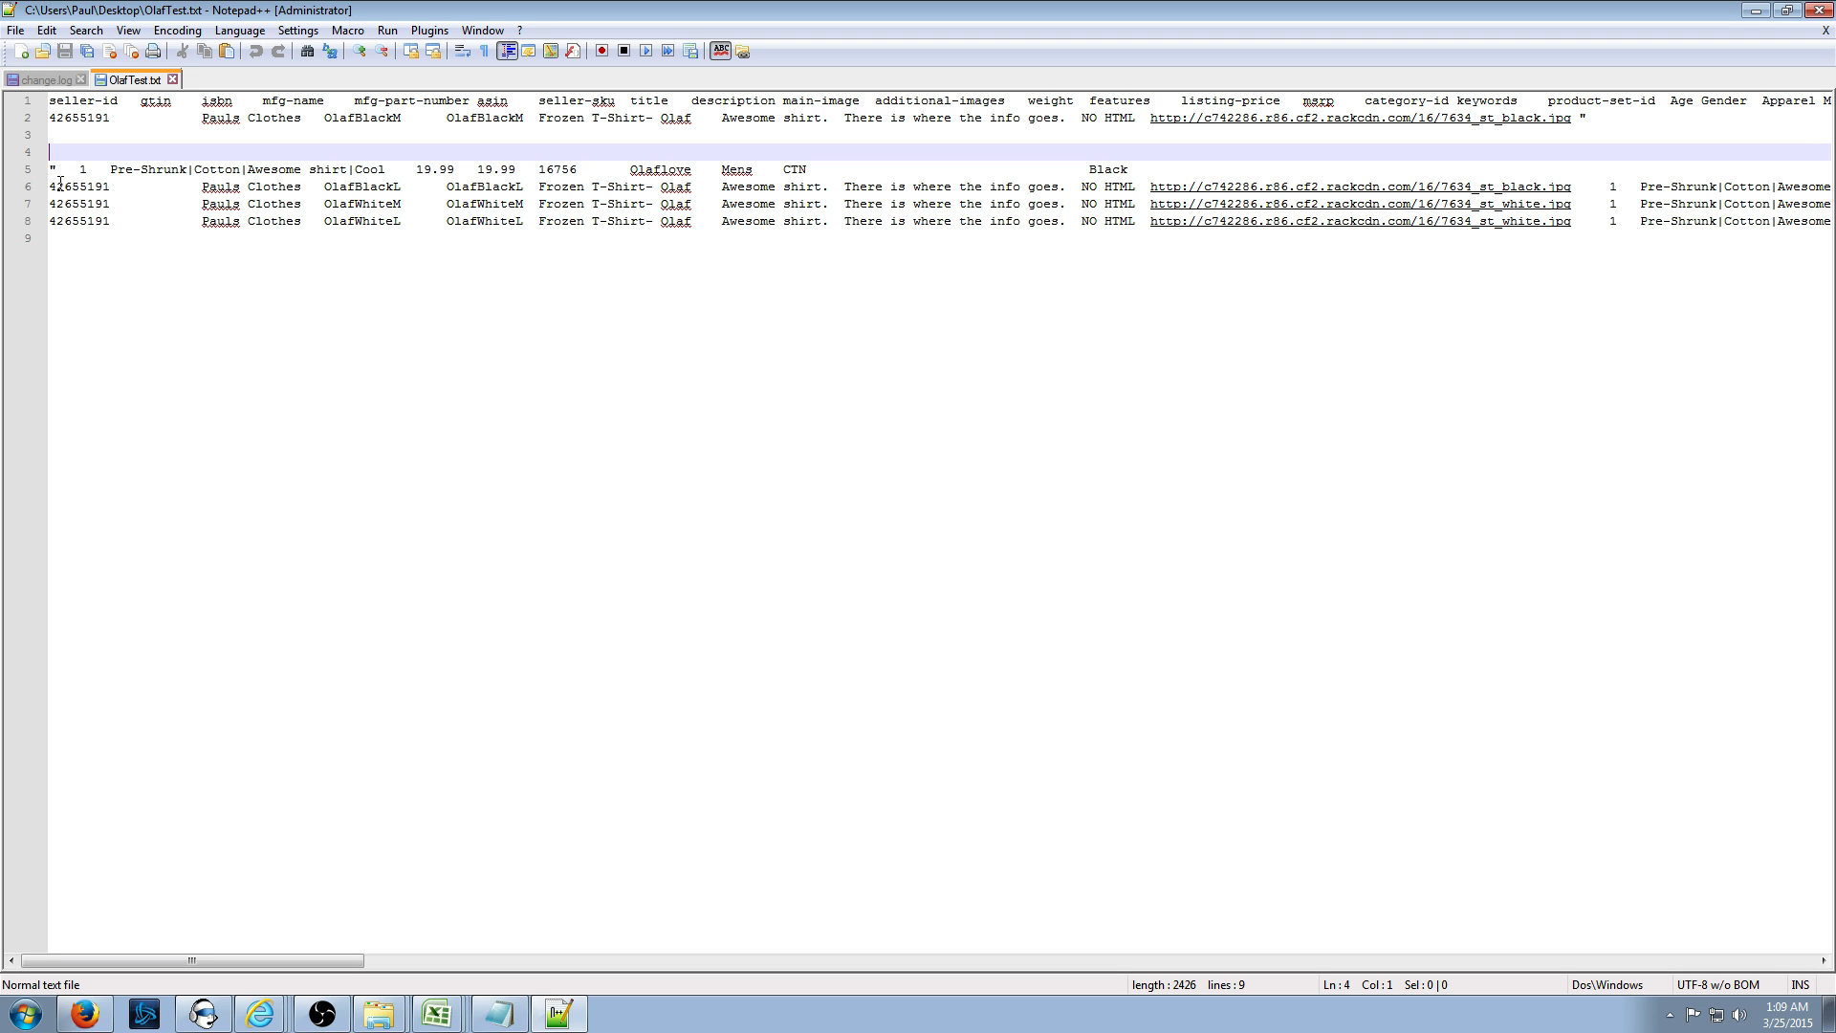
pyautogui.hotkey('alt', 'Tab')
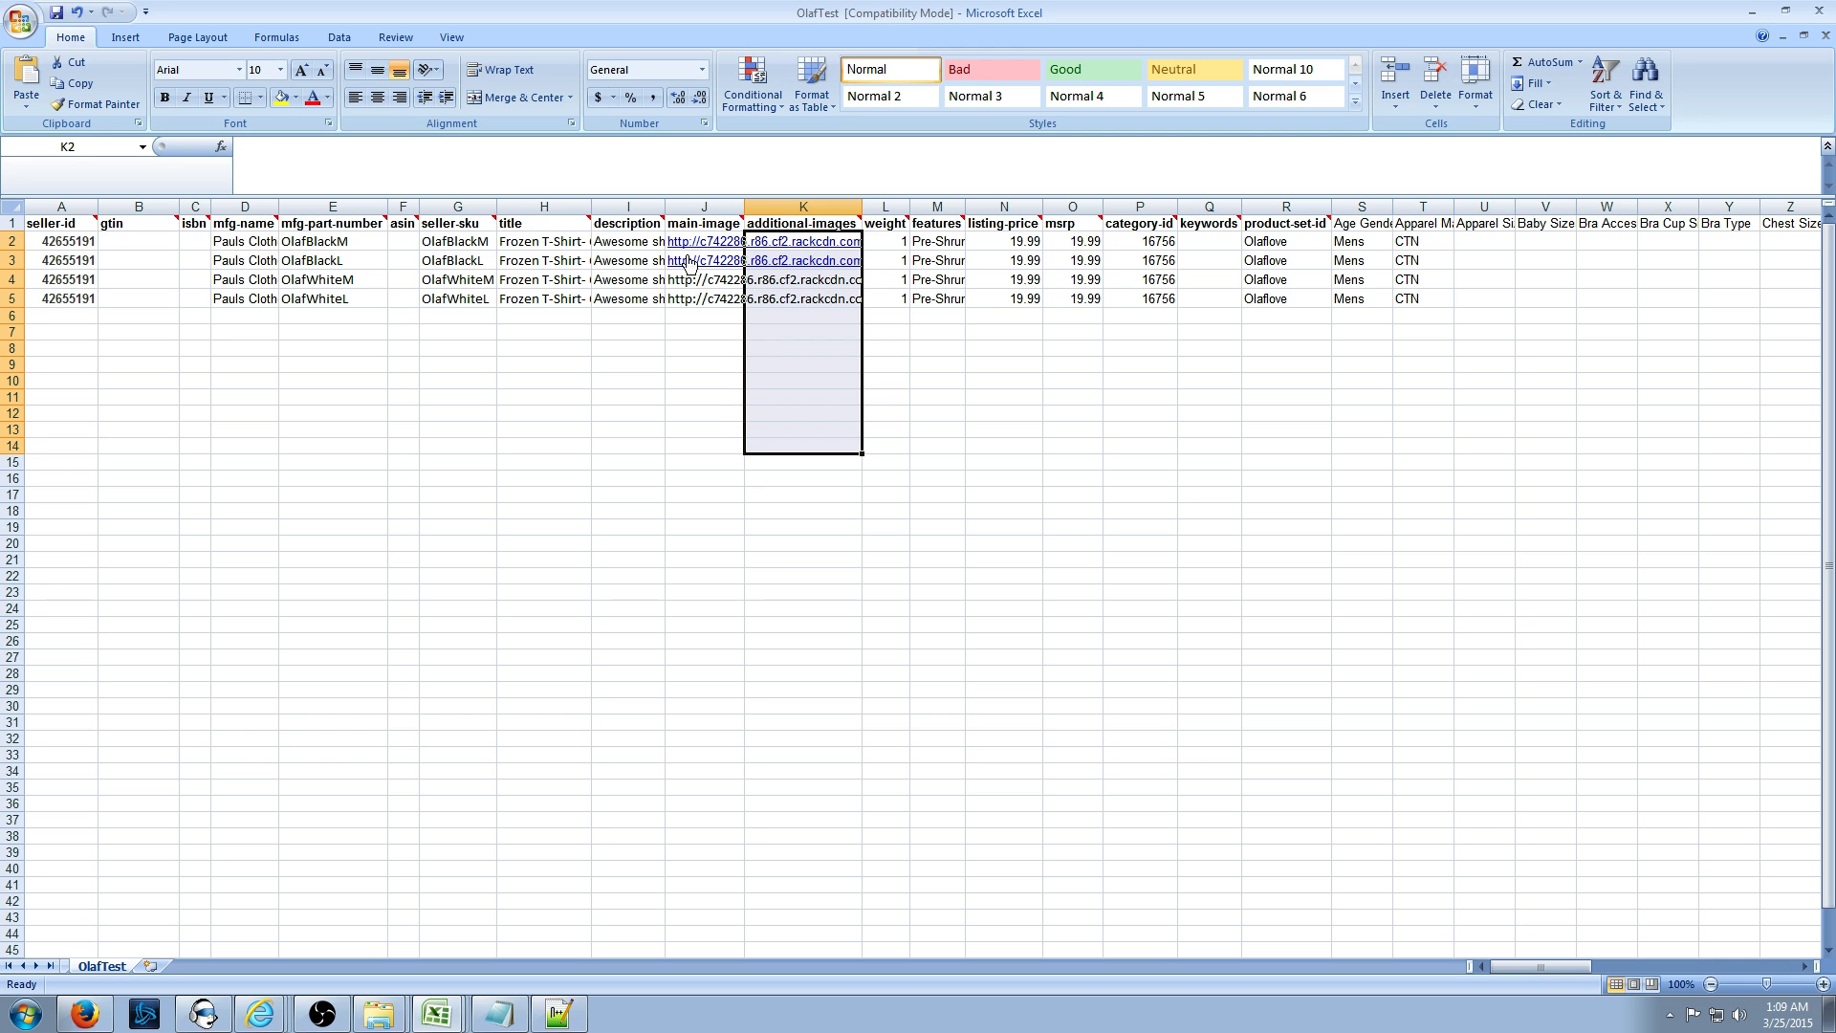
pyautogui.click(1173, 442)
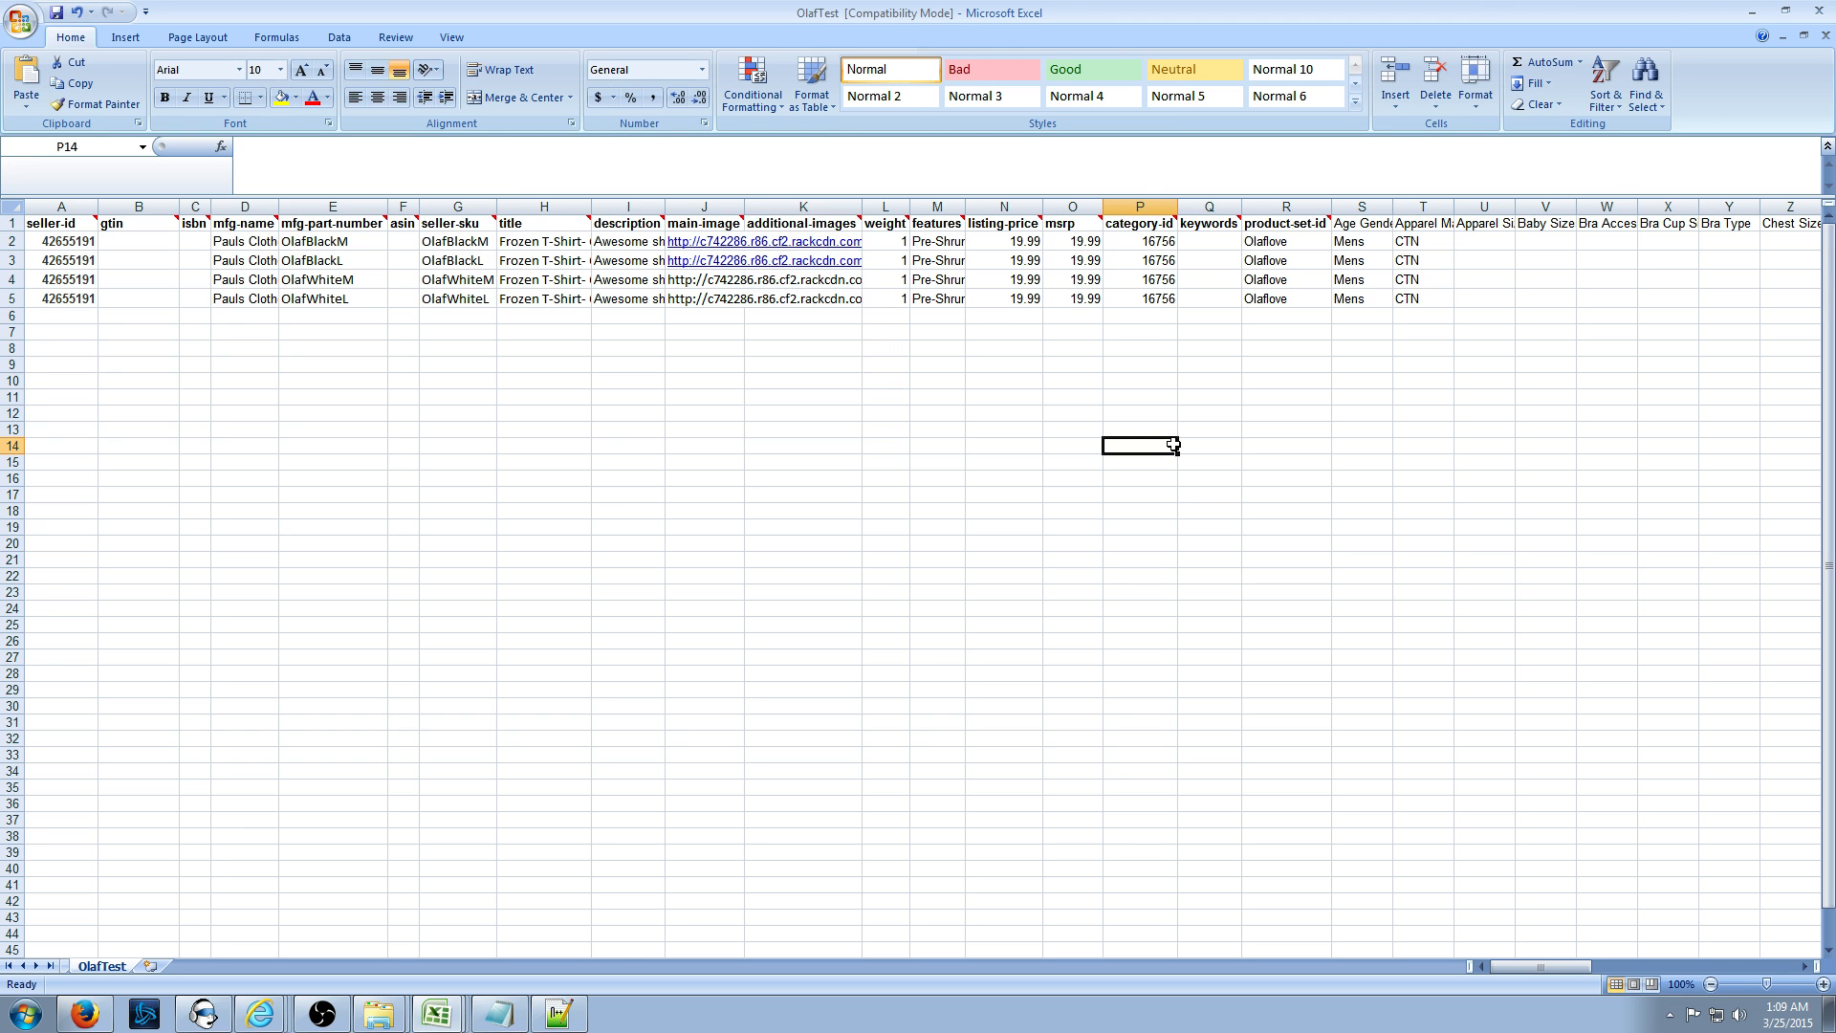
pyautogui.hotkey('alt', 'Tab')
pyautogui.click(1817, 9)
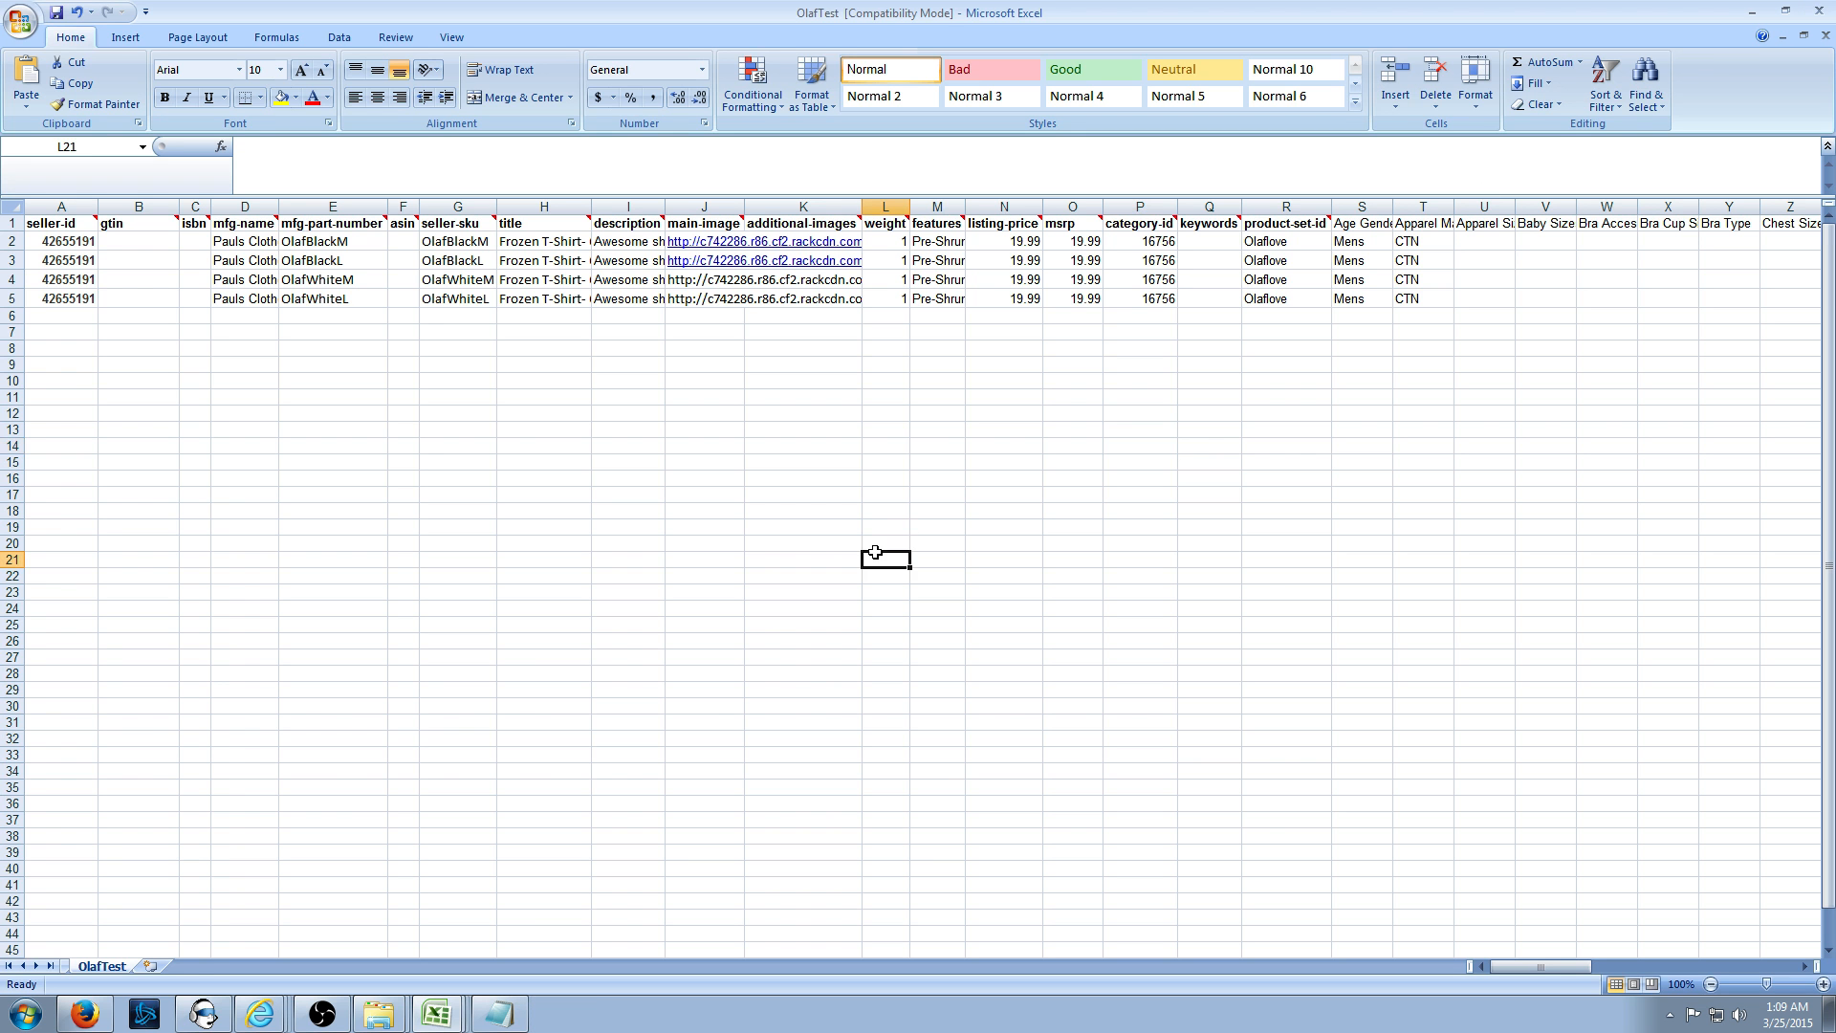
pyautogui.hotkey('ctrl', 's')
pyautogui.click(869, 571)
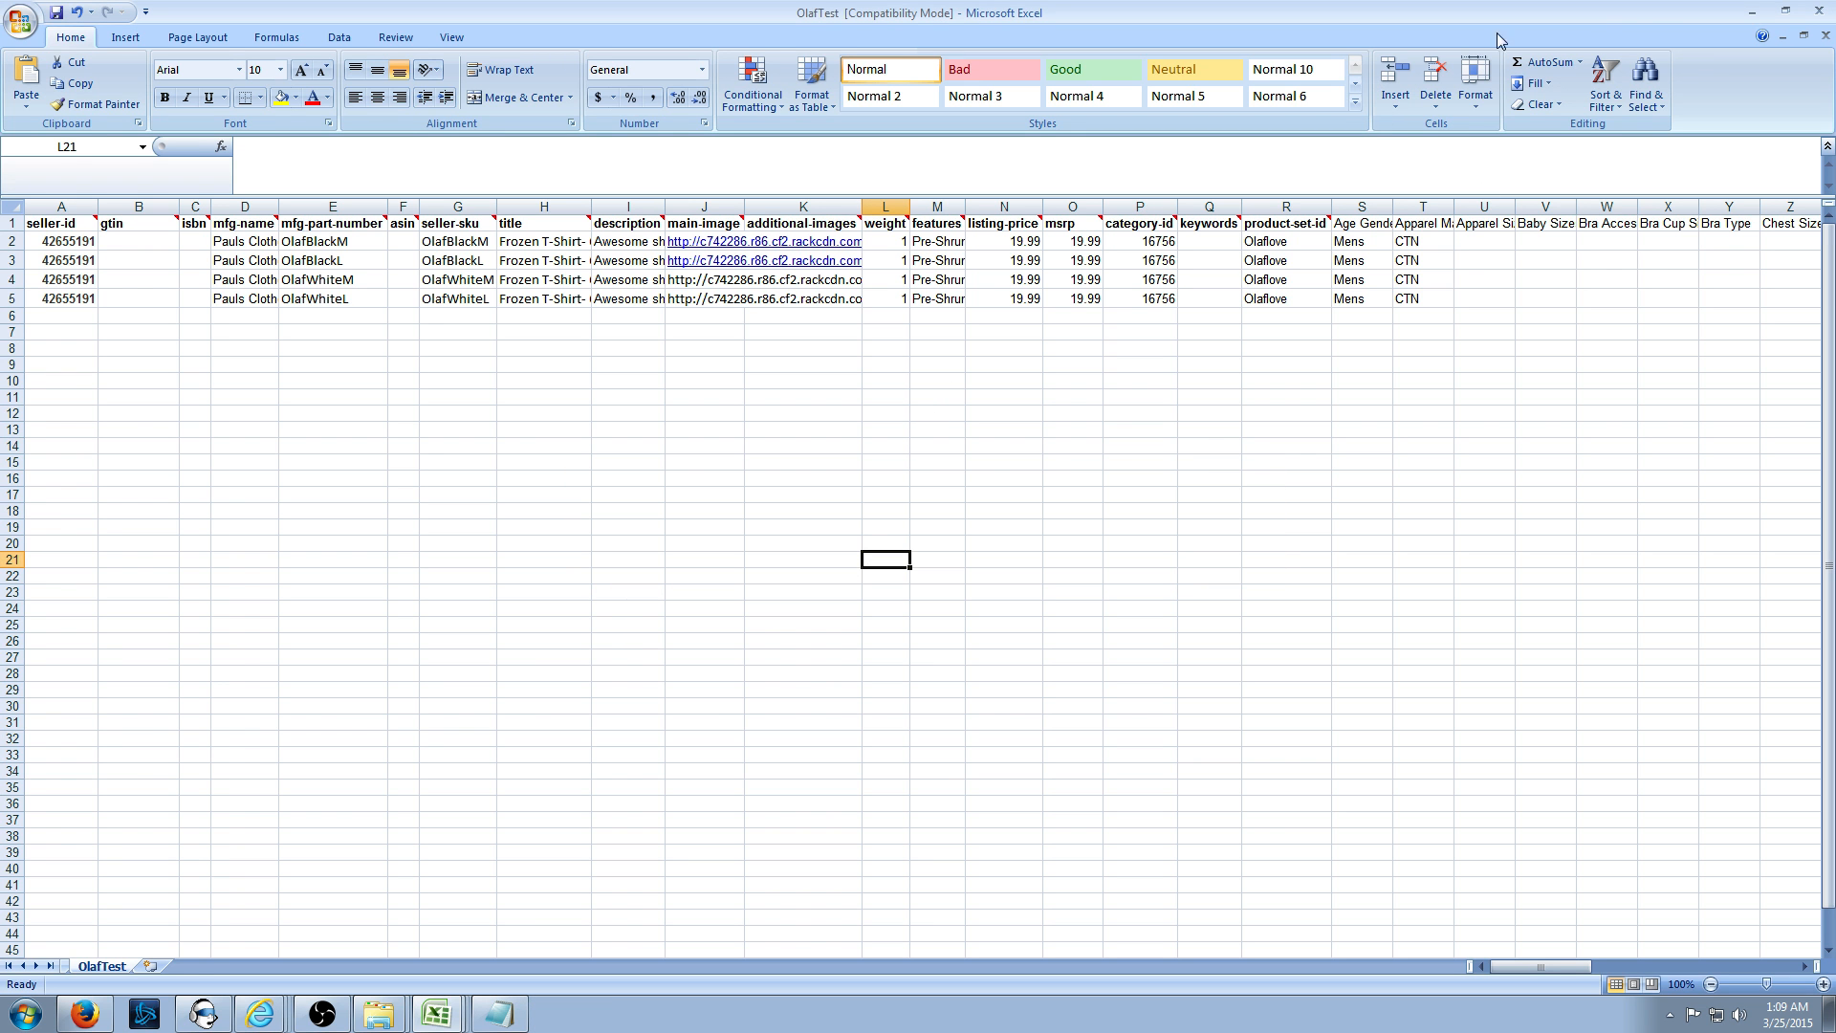
pyautogui.click(1752, 12)
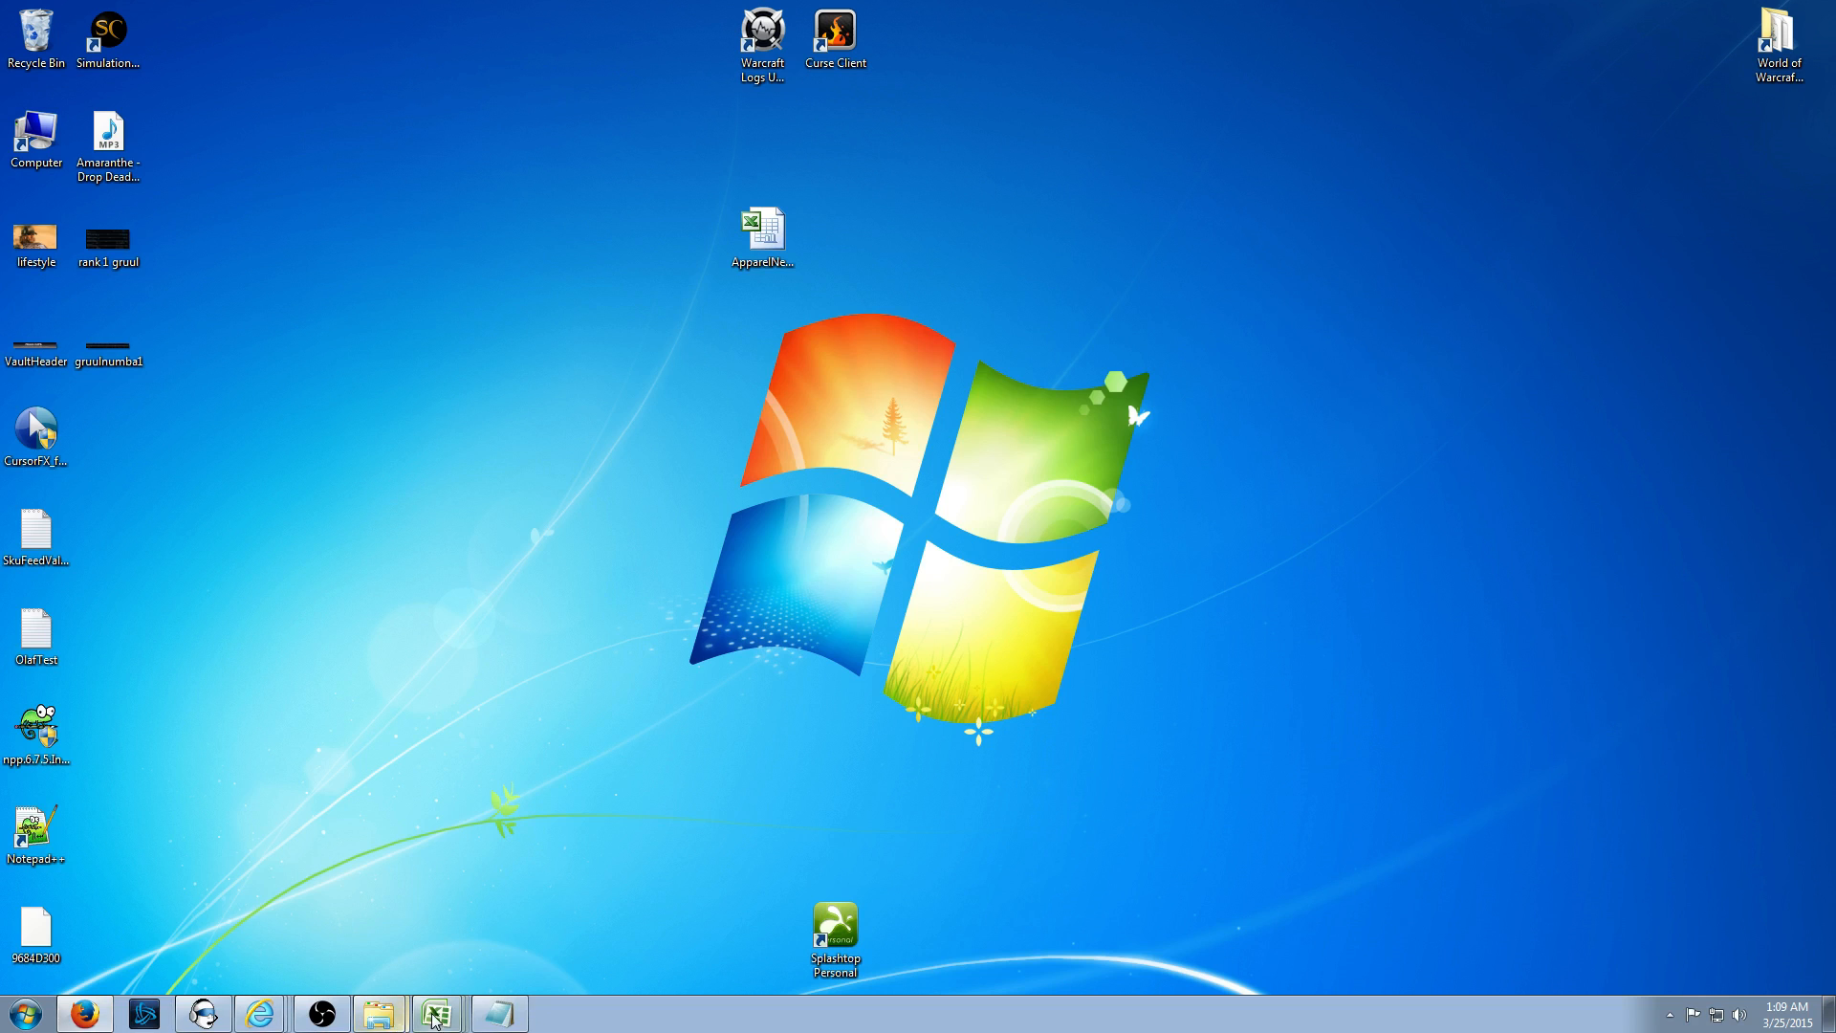
pyautogui.click(25, 1014)
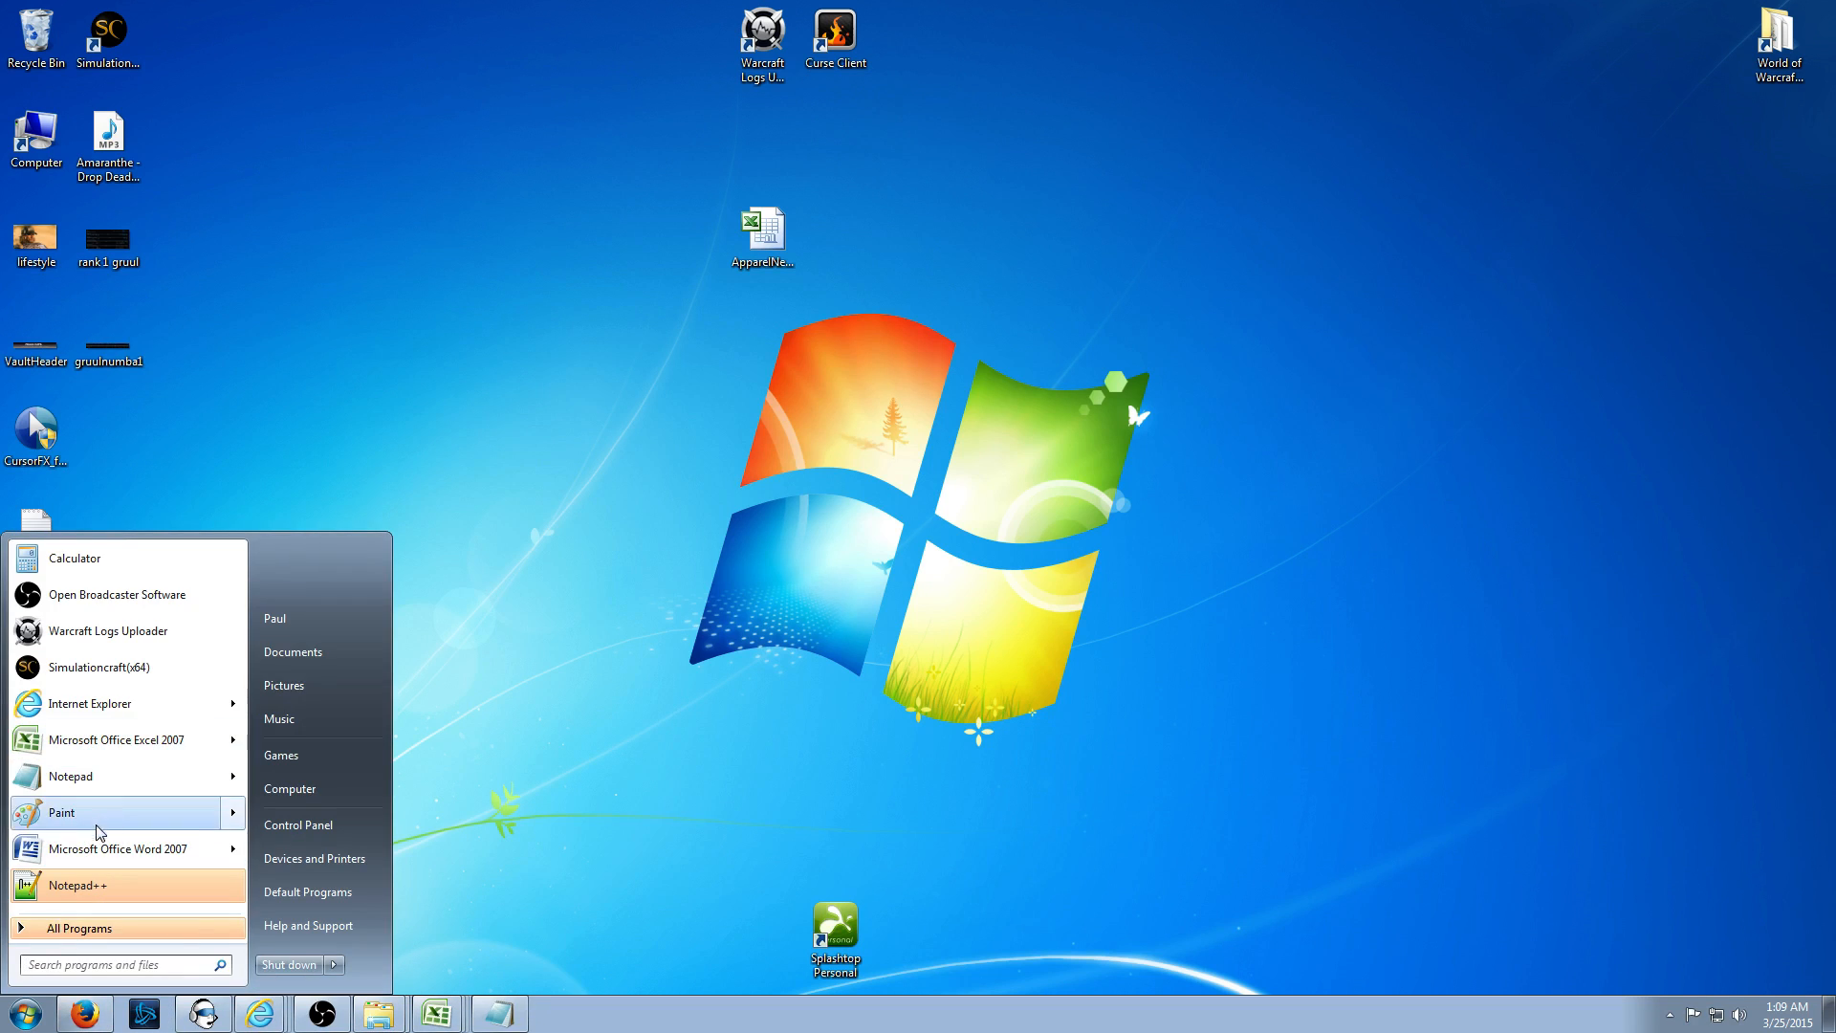
# - Launch Notepad++ and close its old tabs, saving change.log
pyautogui.click(92, 885)
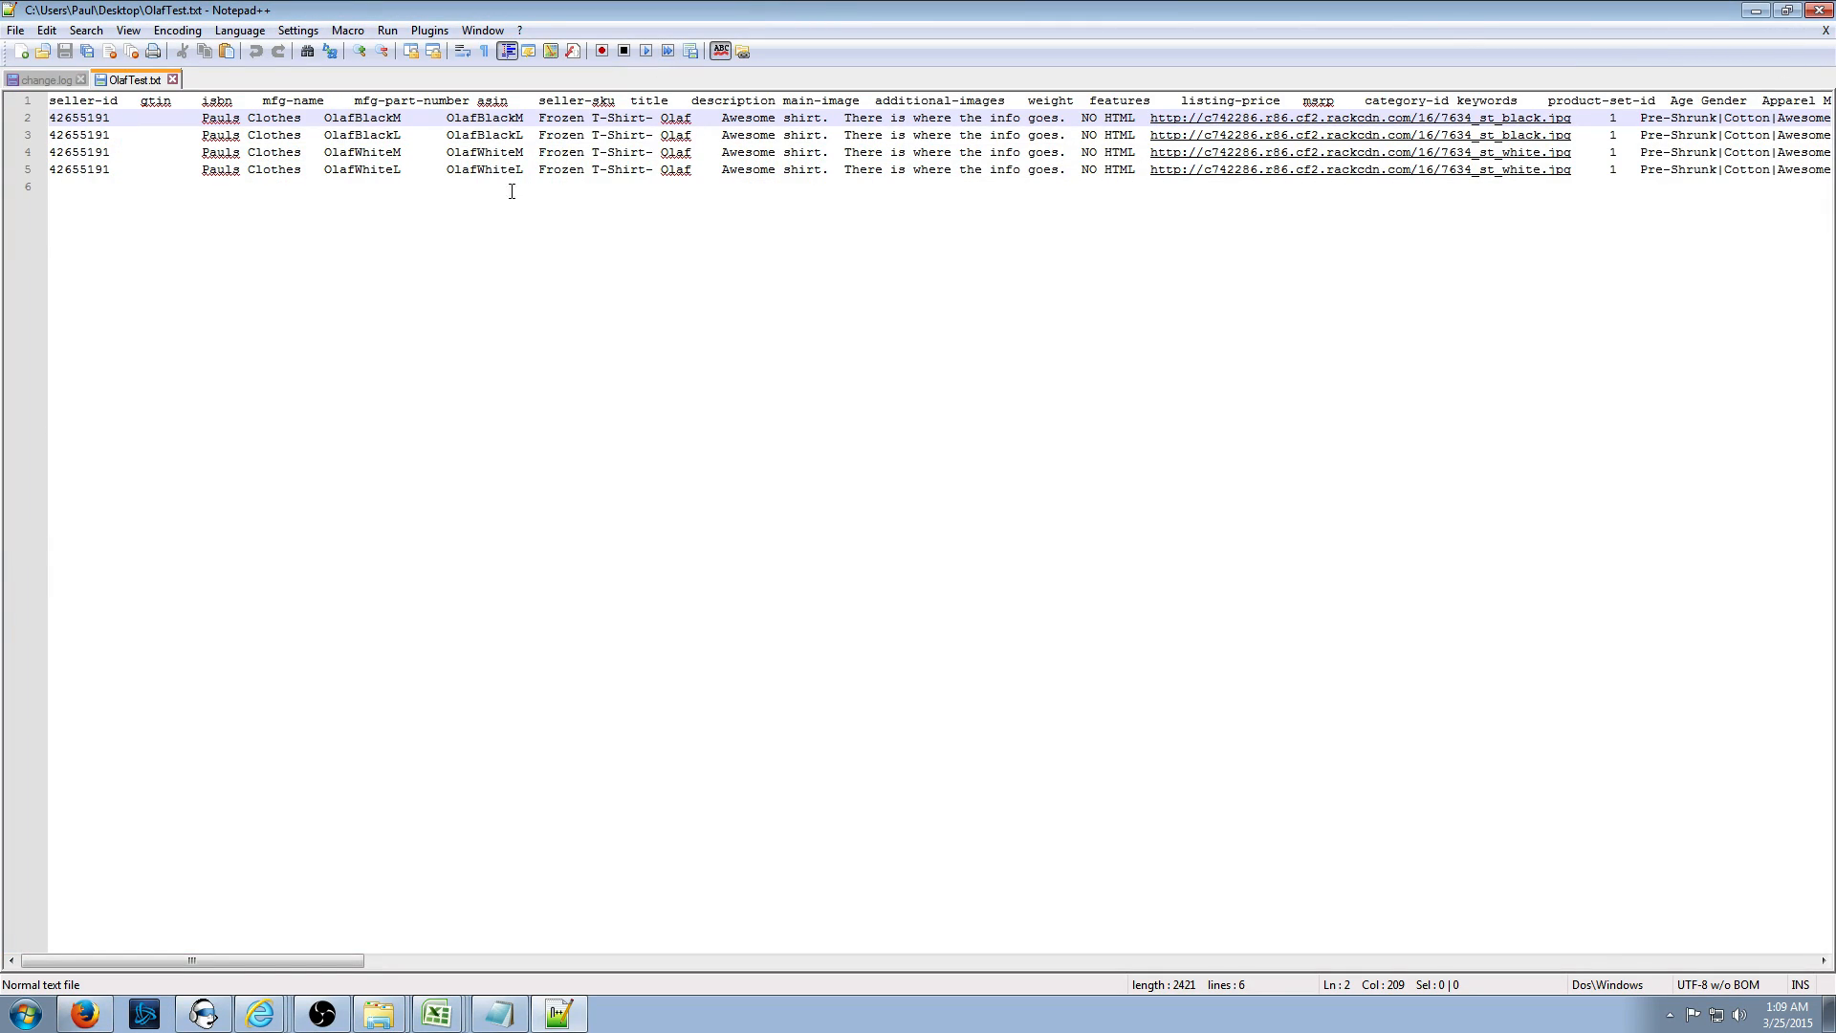
pyautogui.click(172, 80)
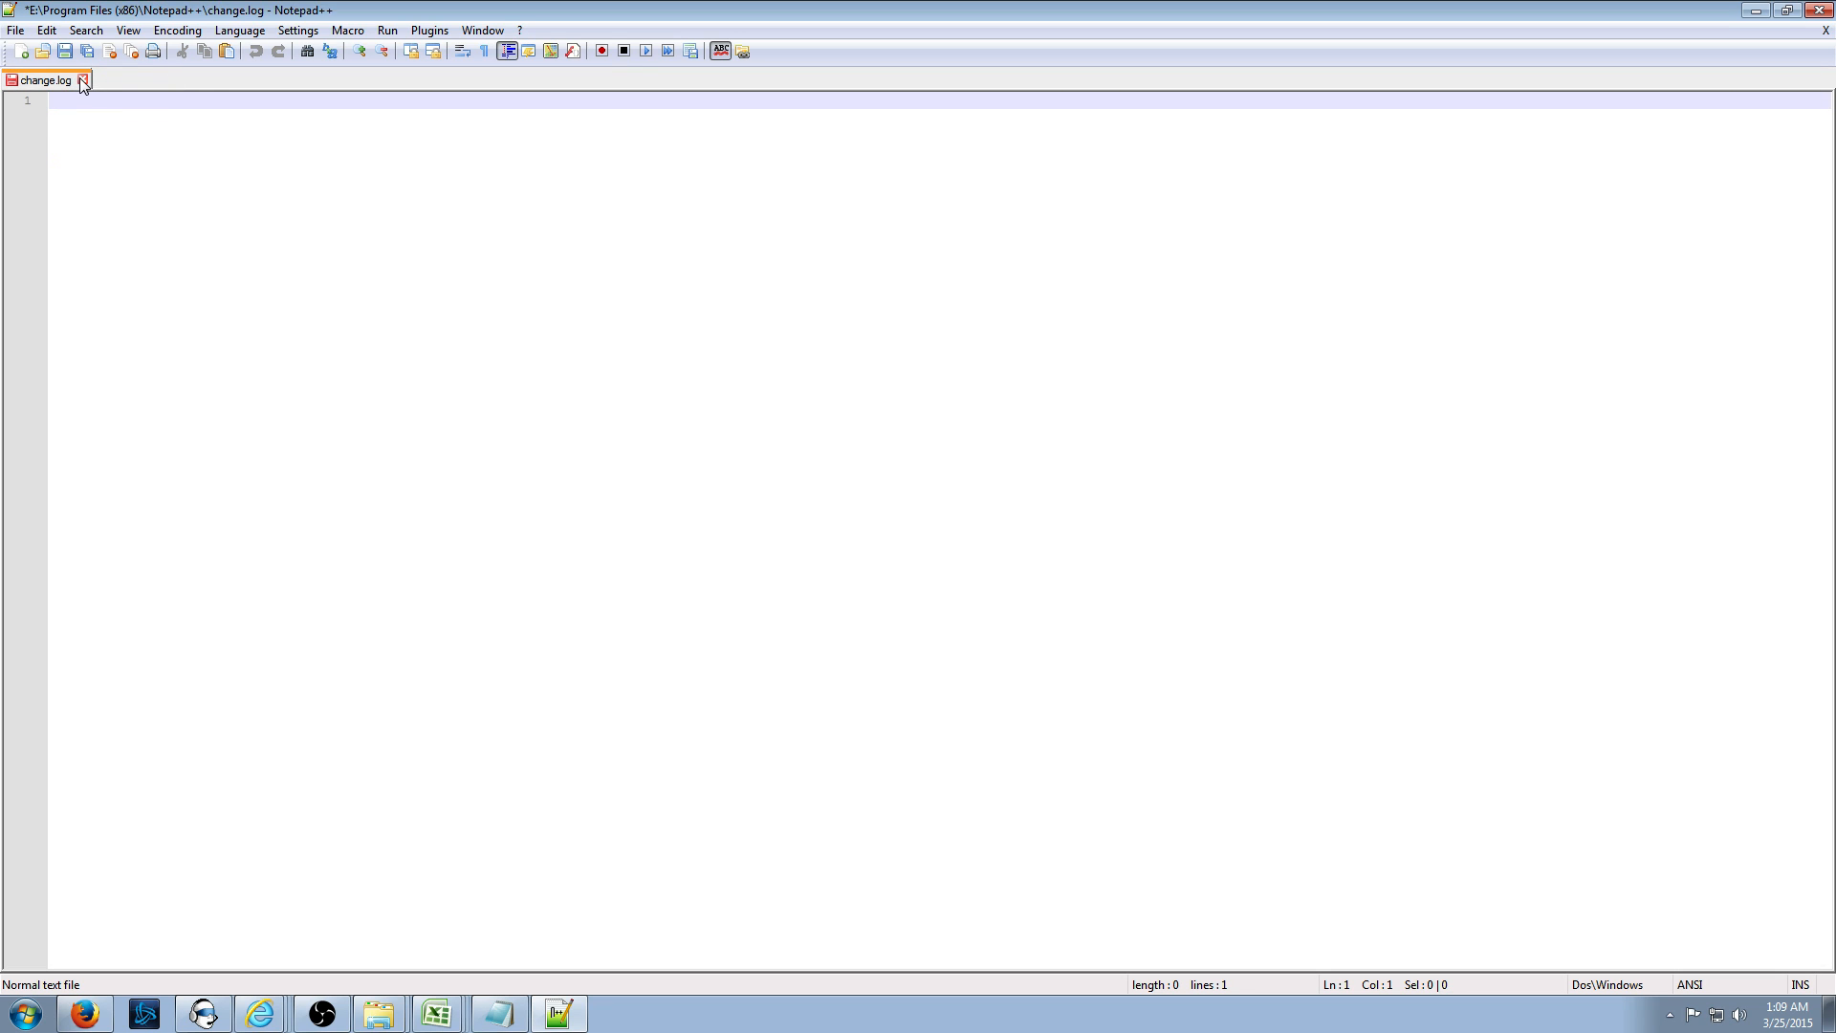
pyautogui.click(83, 81)
pyautogui.click(892, 572)
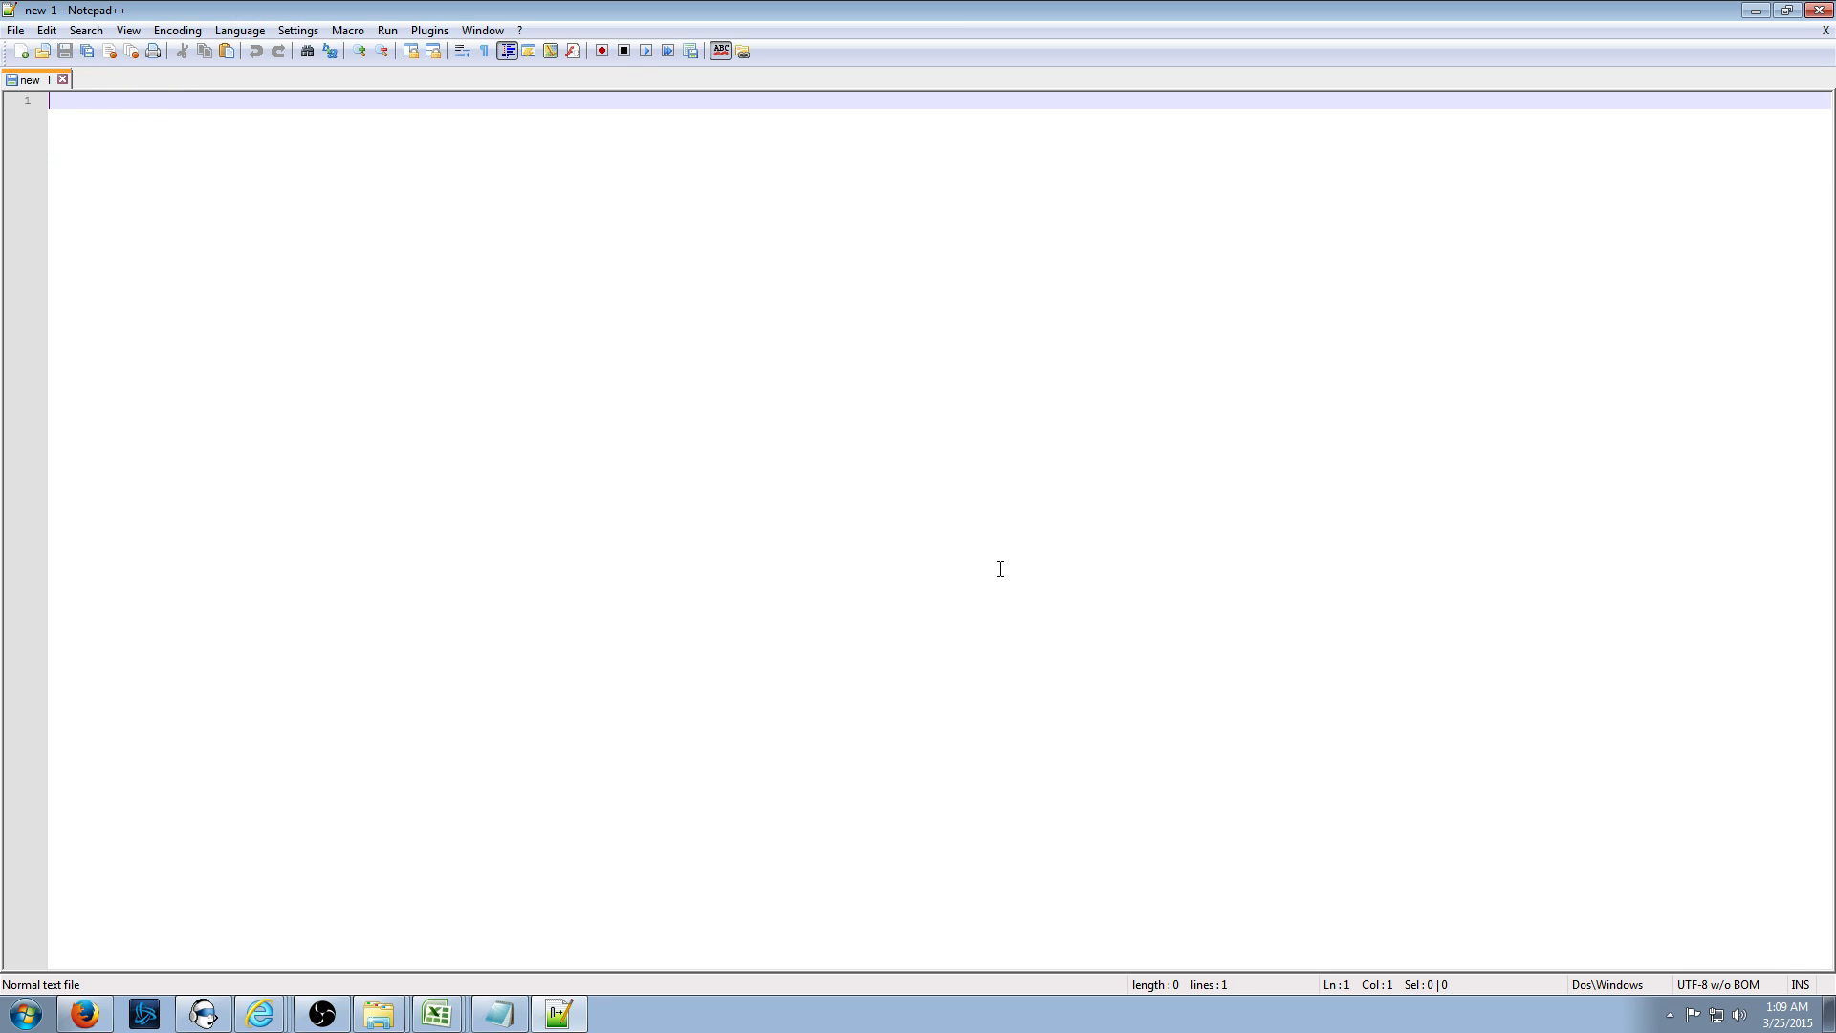
# - Load OlafTest.txt by dropping it on the editor, check the four single-line Olaf rows, then minimize
pyautogui.doubleClick(956, 2)
pyautogui.moveTo(37, 631); pyautogui.dragTo(888, 317)
pyautogui.click(1288, 99)
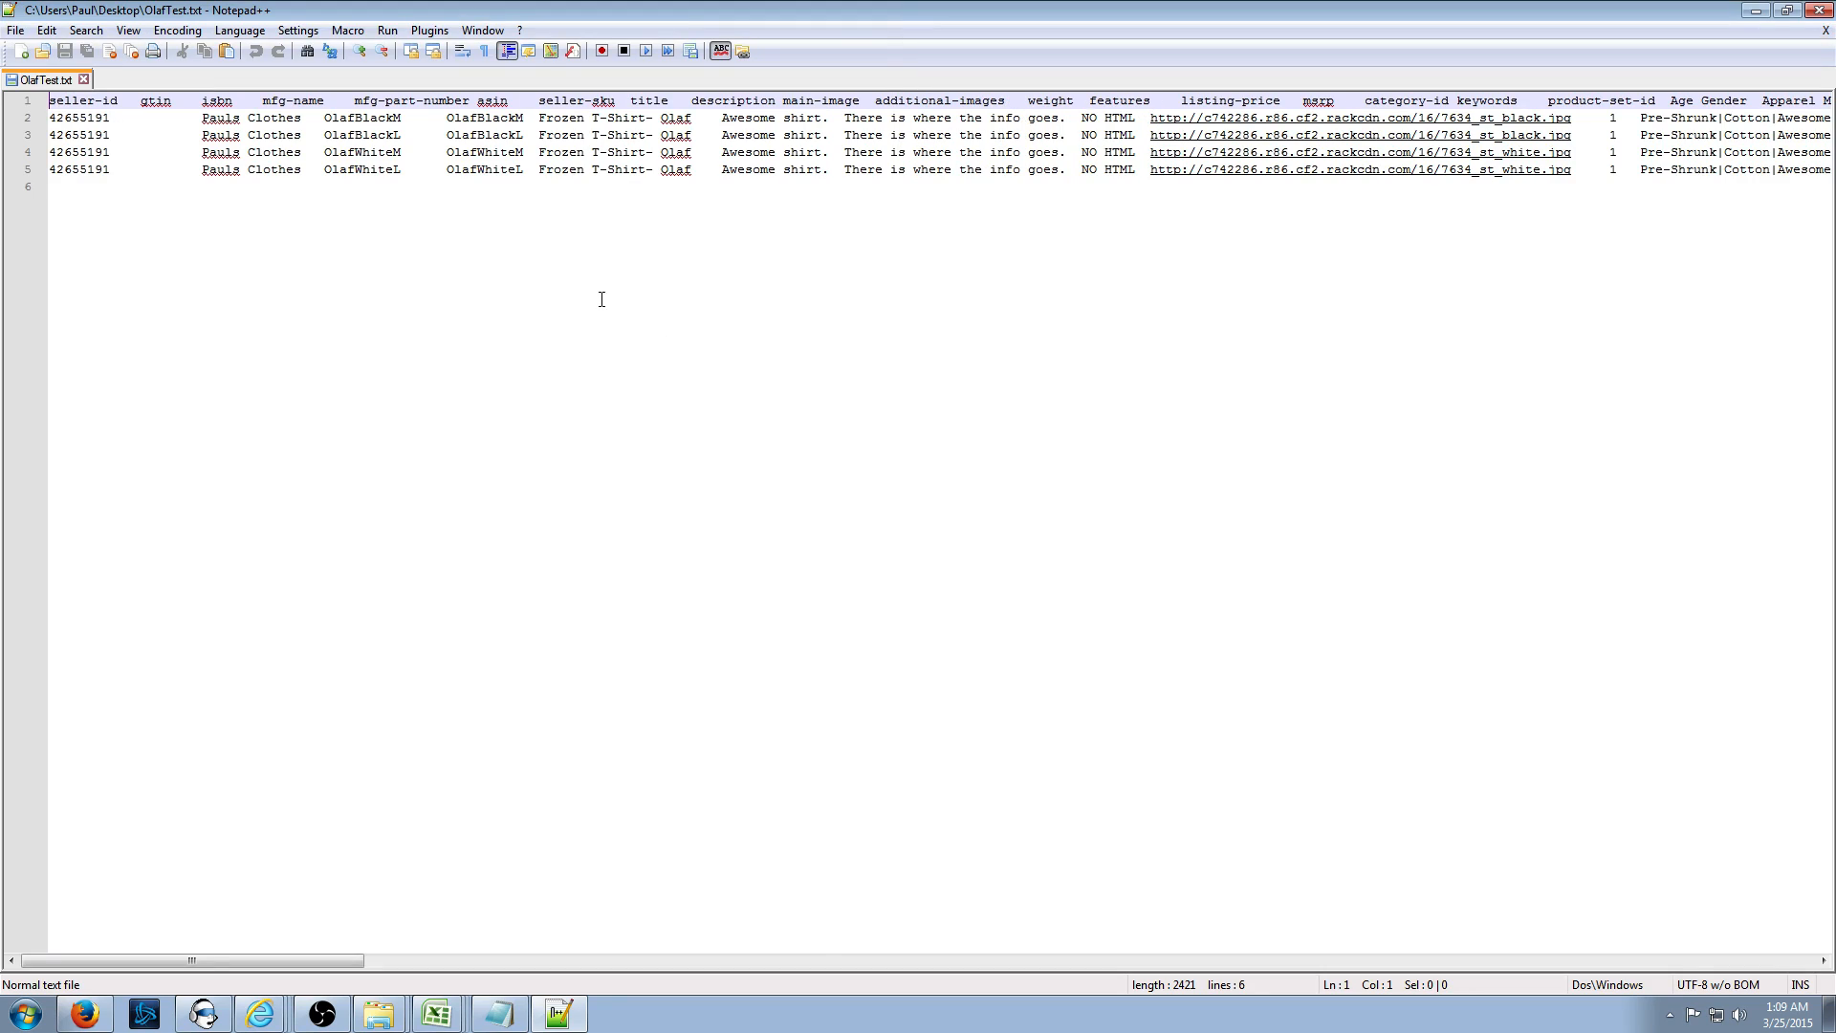
pyautogui.moveTo(57, 117); pyautogui.dragTo(122, 170)
pyautogui.click(123, 170)
pyautogui.click(1757, 12)
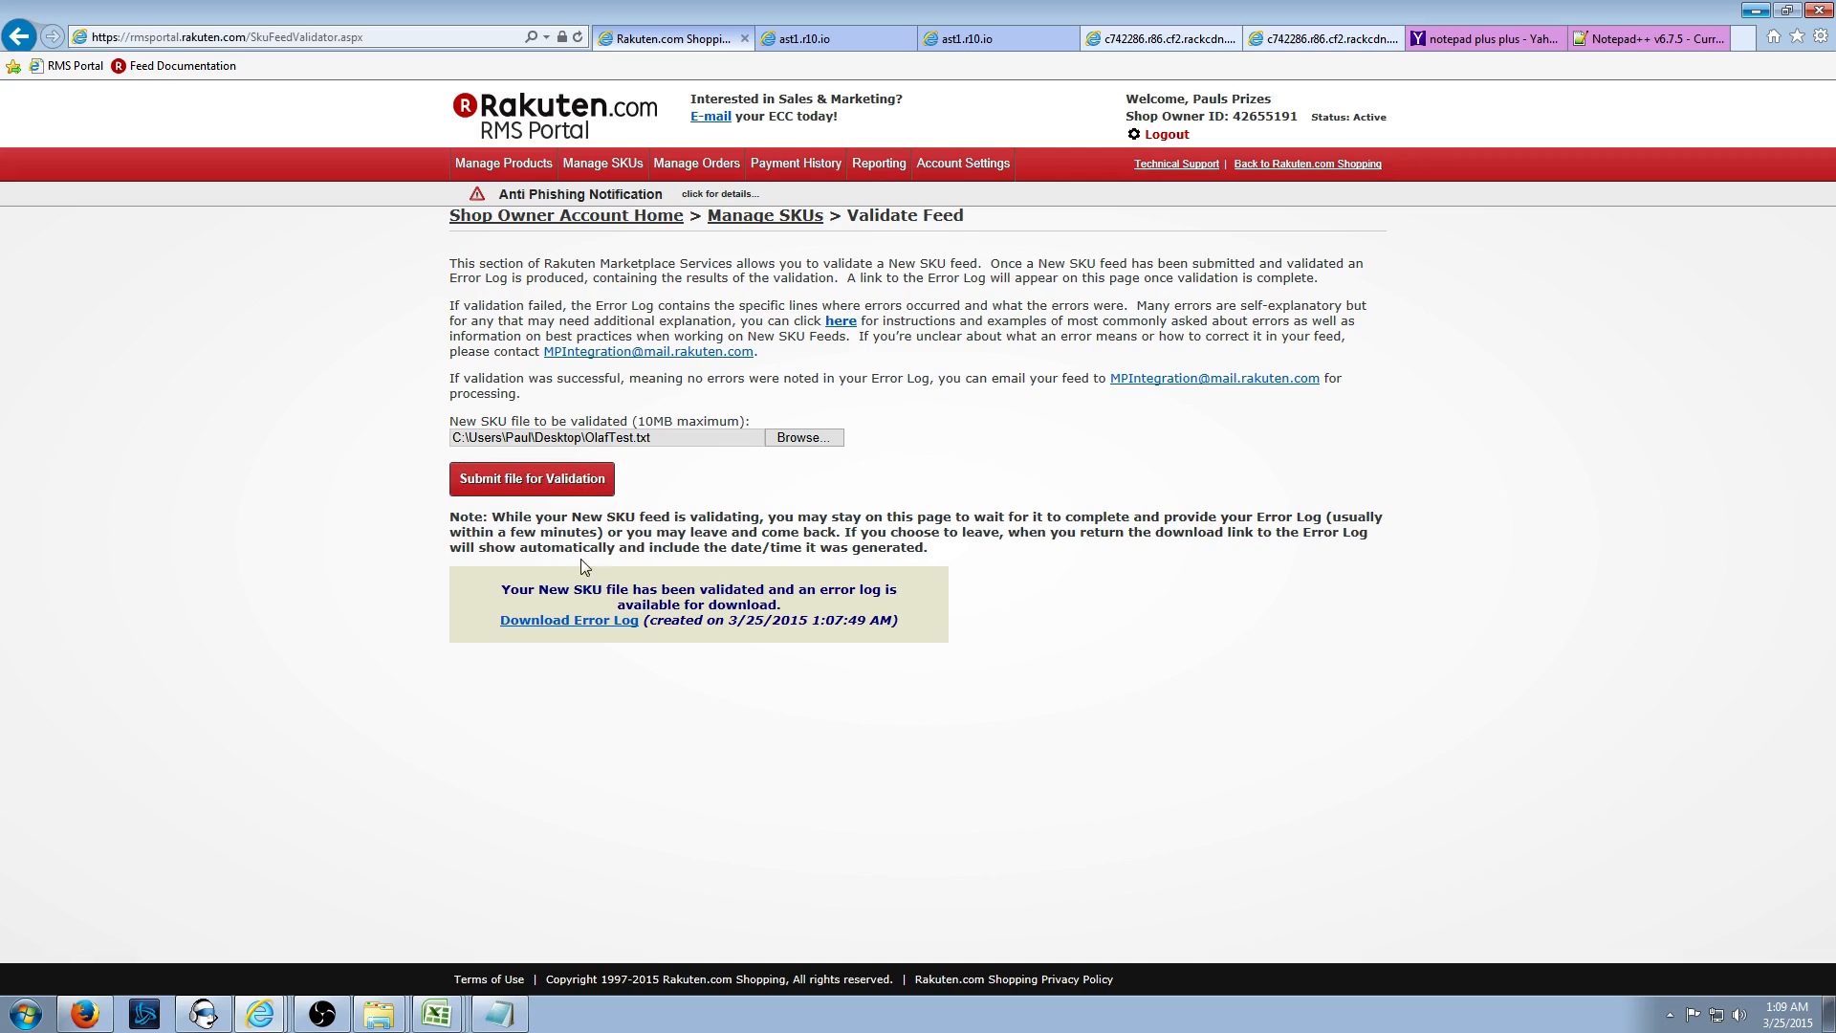
# - Choose OlafTest.txt as the upload file and submit it for validation
pyautogui.click(707, 440)
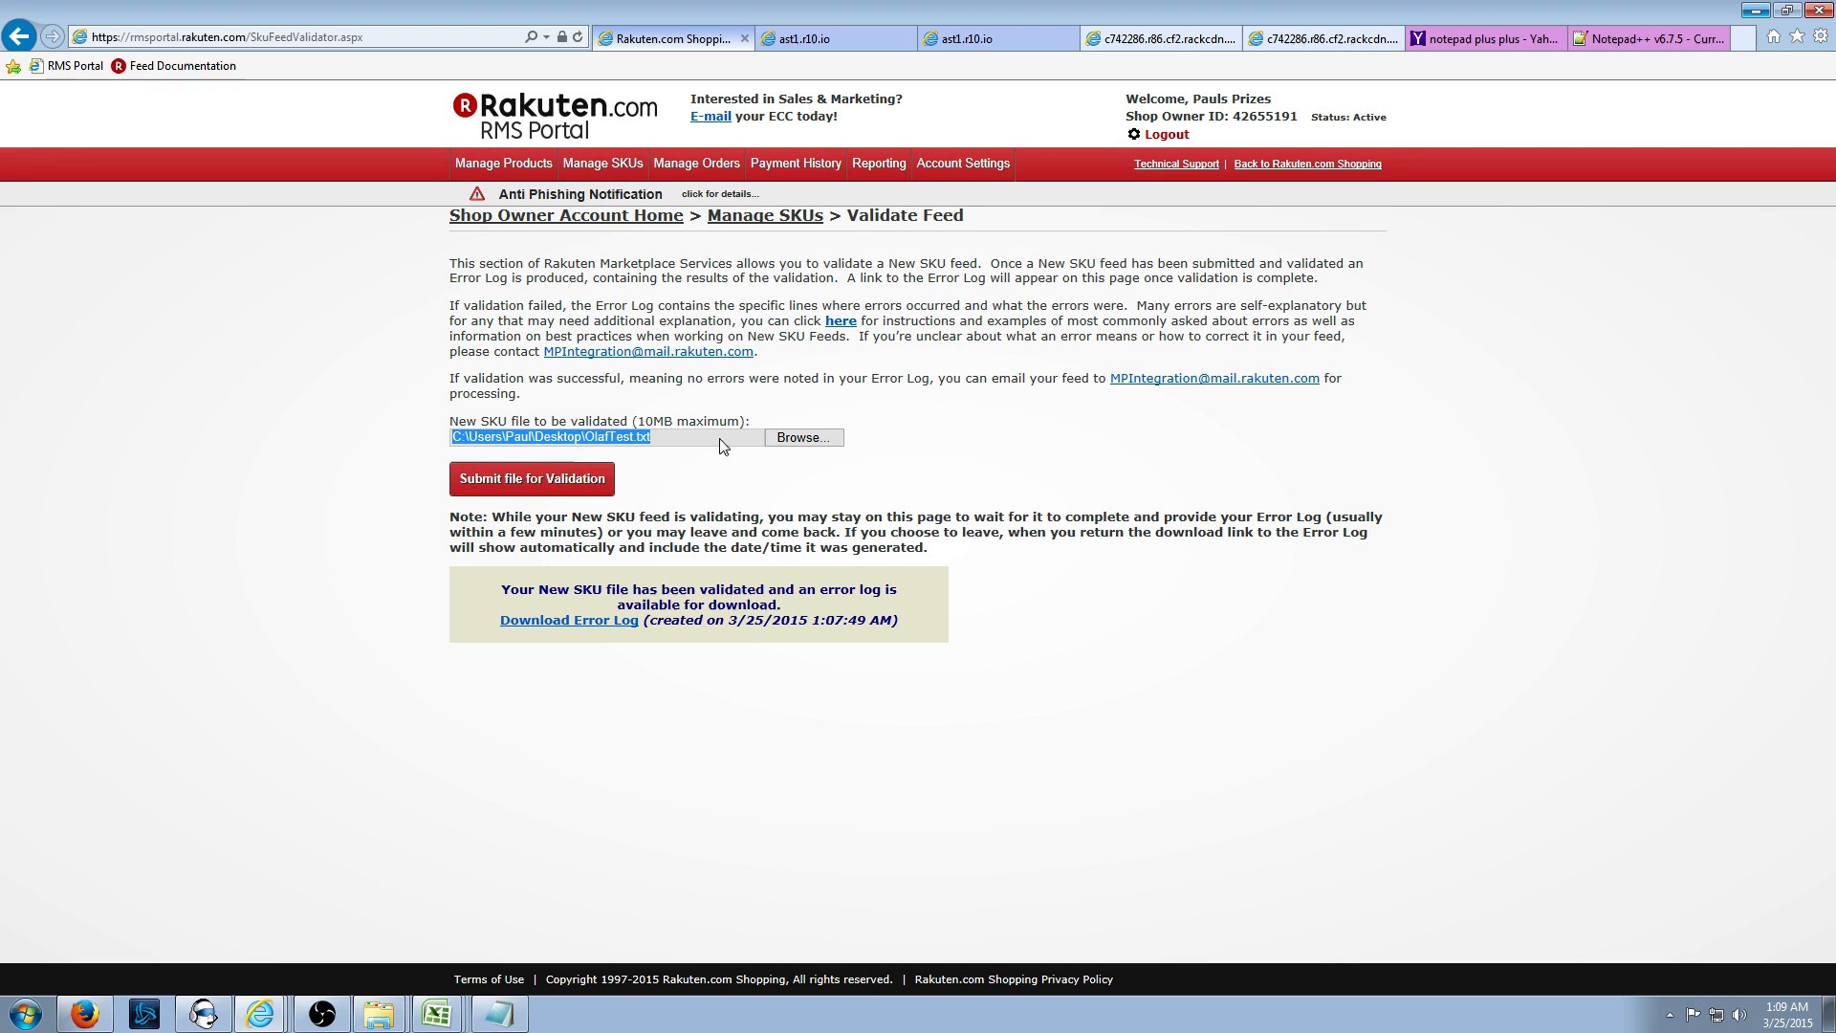
pyautogui.click(805, 440)
pyautogui.click(334, 397)
pyautogui.scroll(-2, 333, 396)
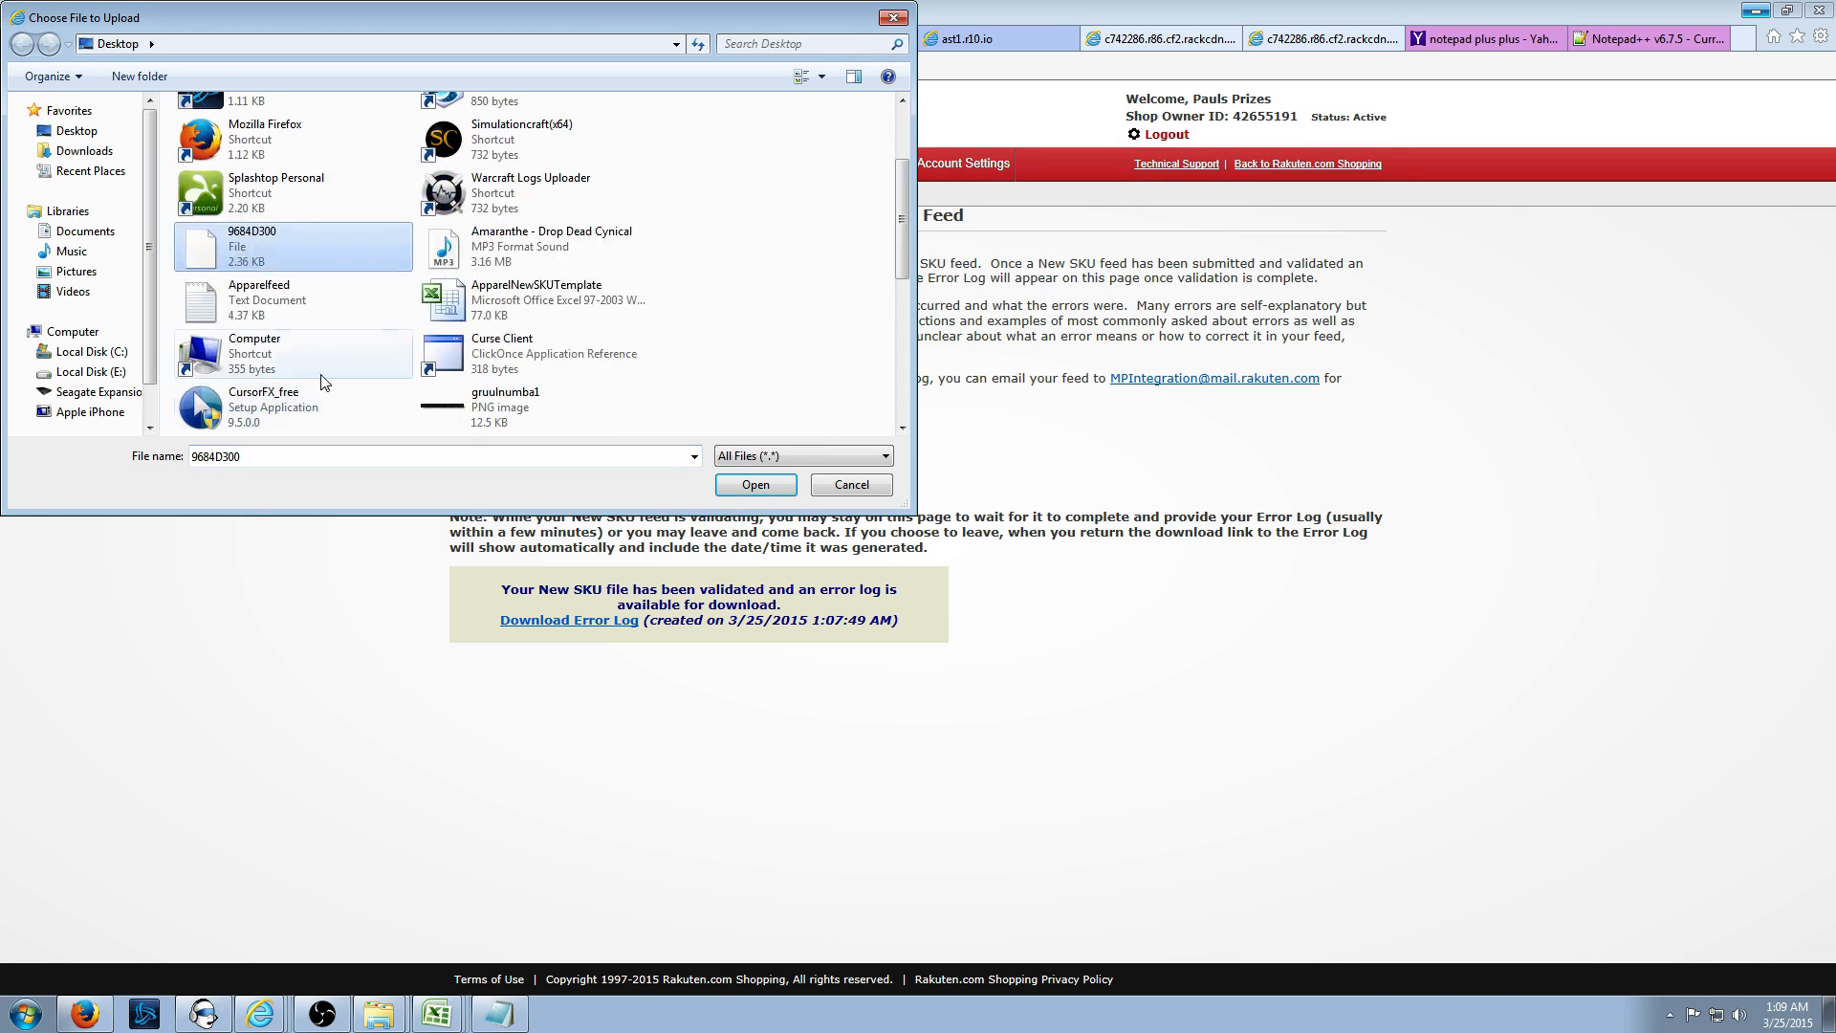
pyautogui.click(302, 308)
pyautogui.click(529, 299)
pyautogui.scroll(-3, 561, 264)
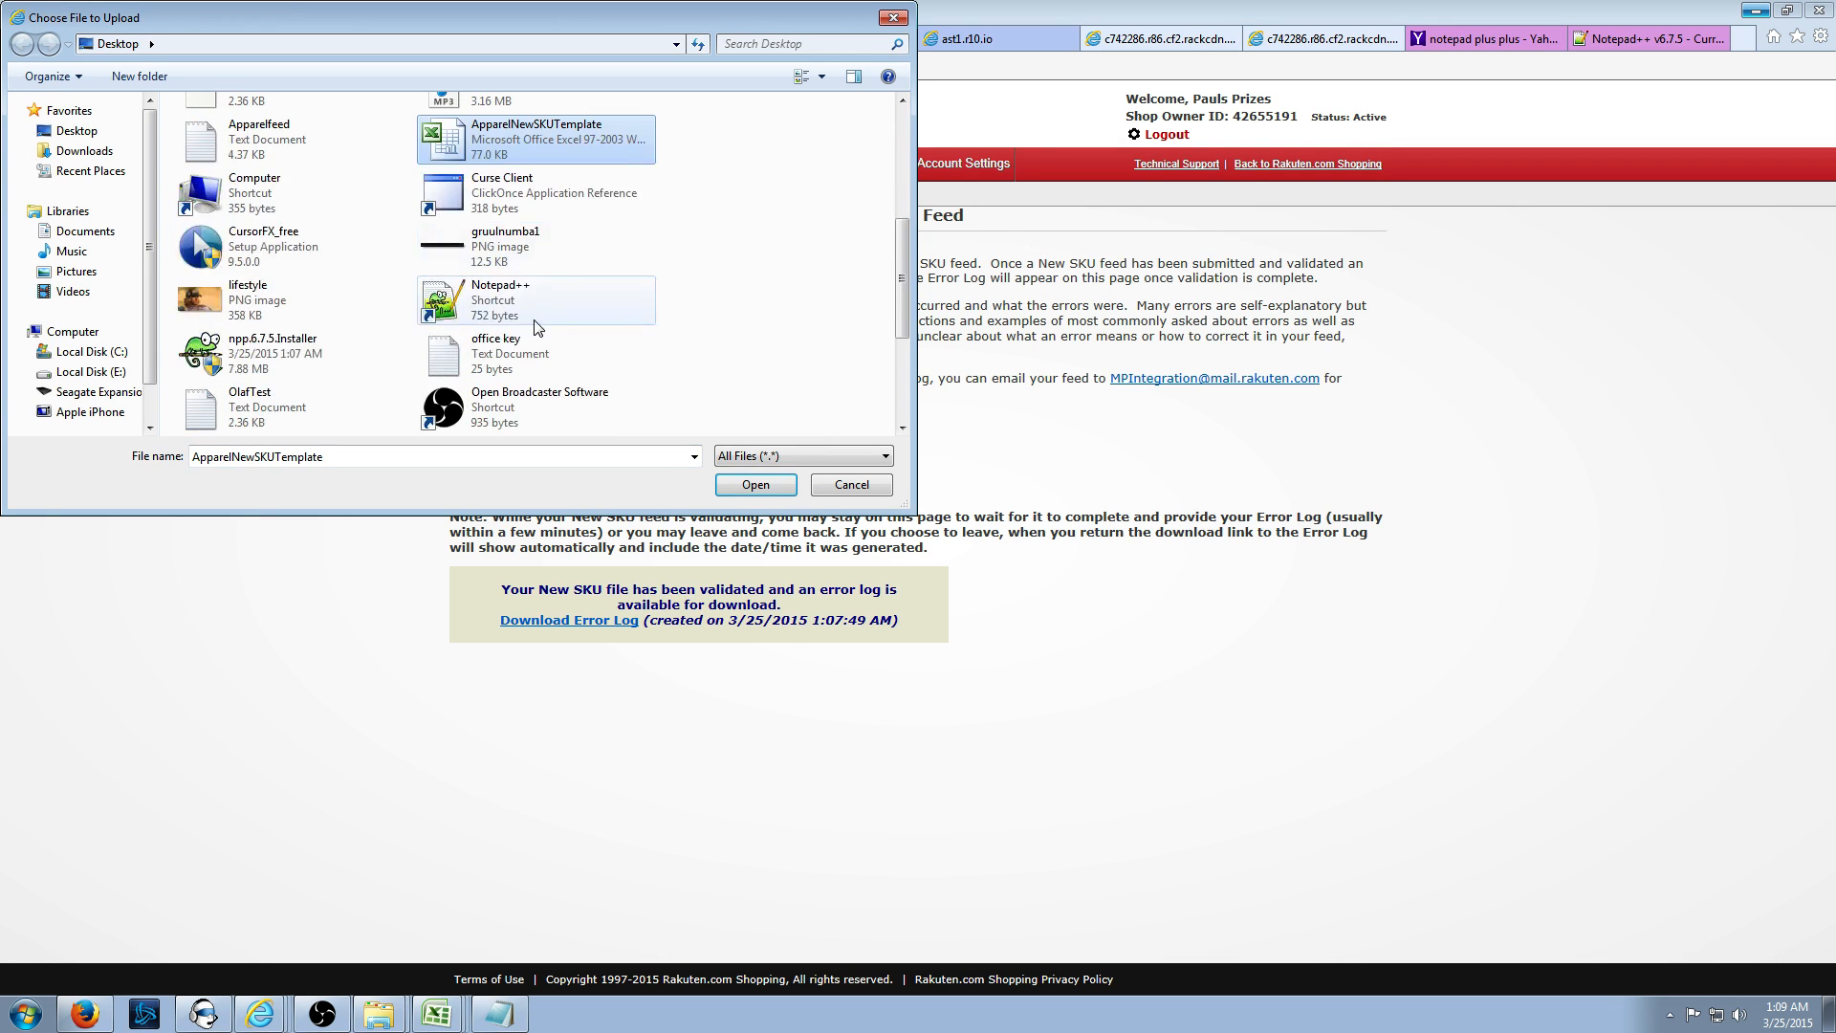
pyautogui.click(277, 406)
pyautogui.click(742, 483)
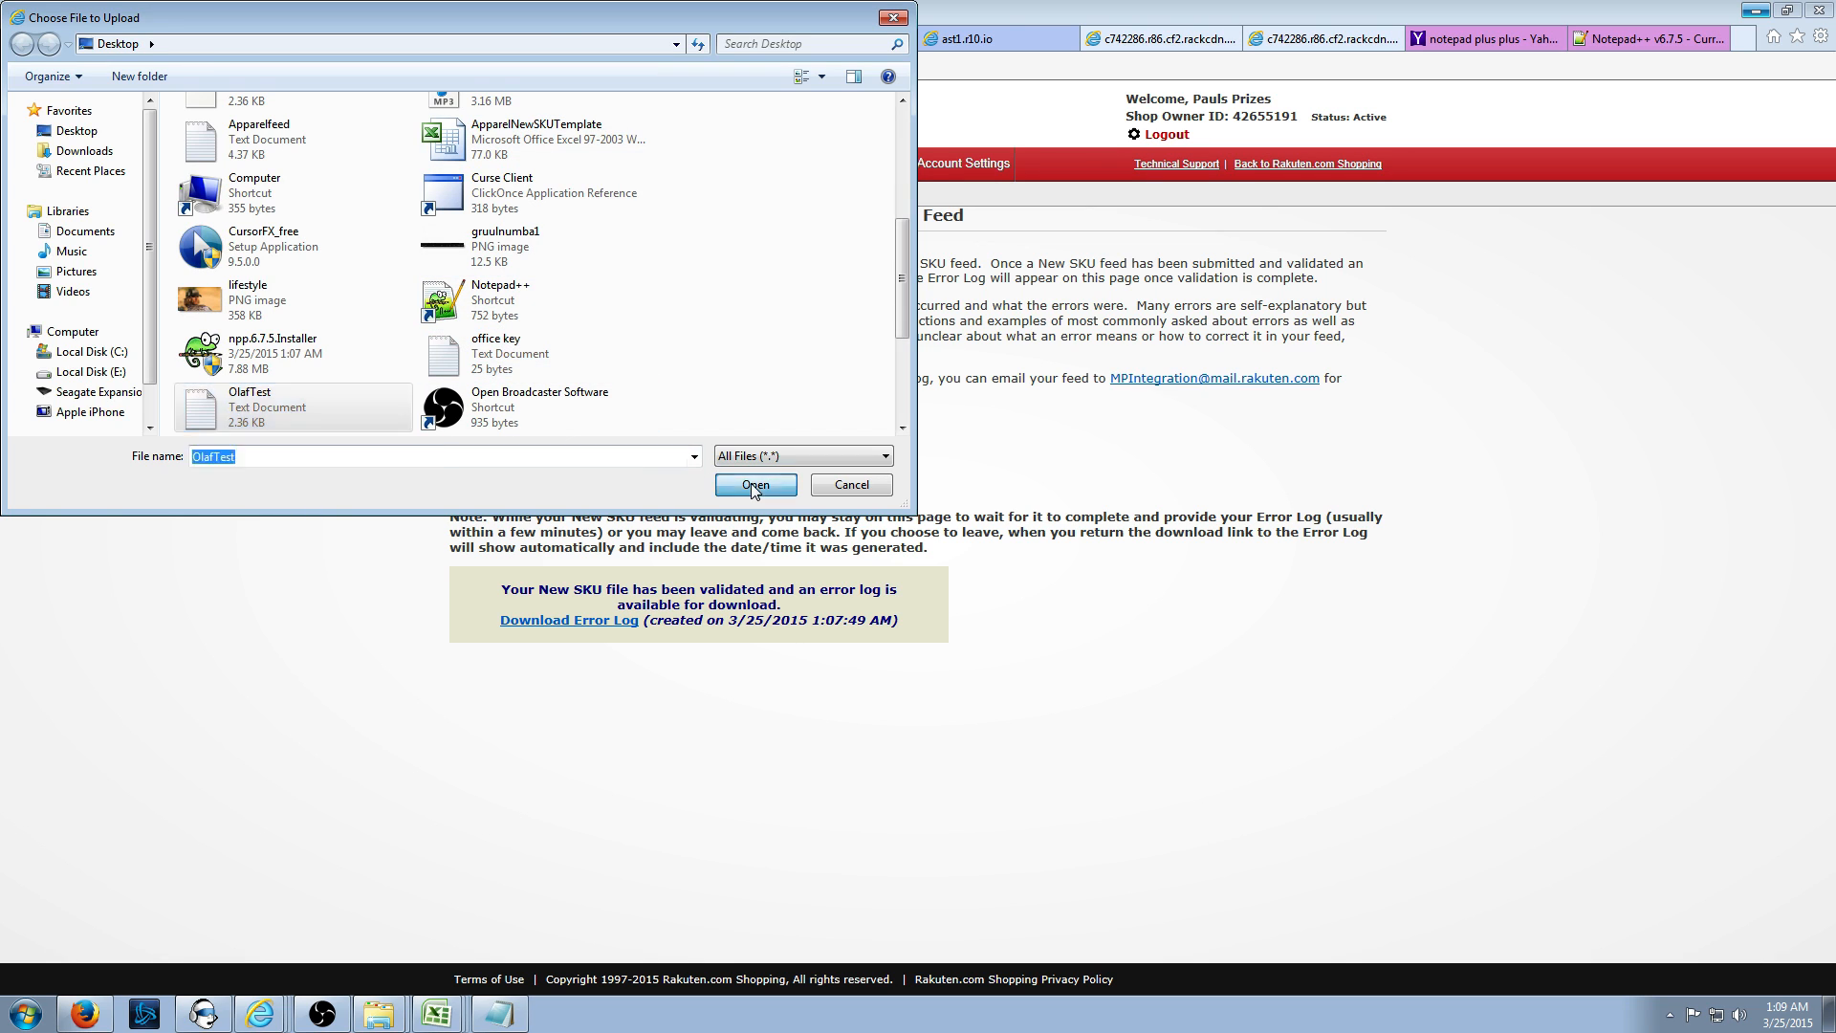
pyautogui.click(583, 480)
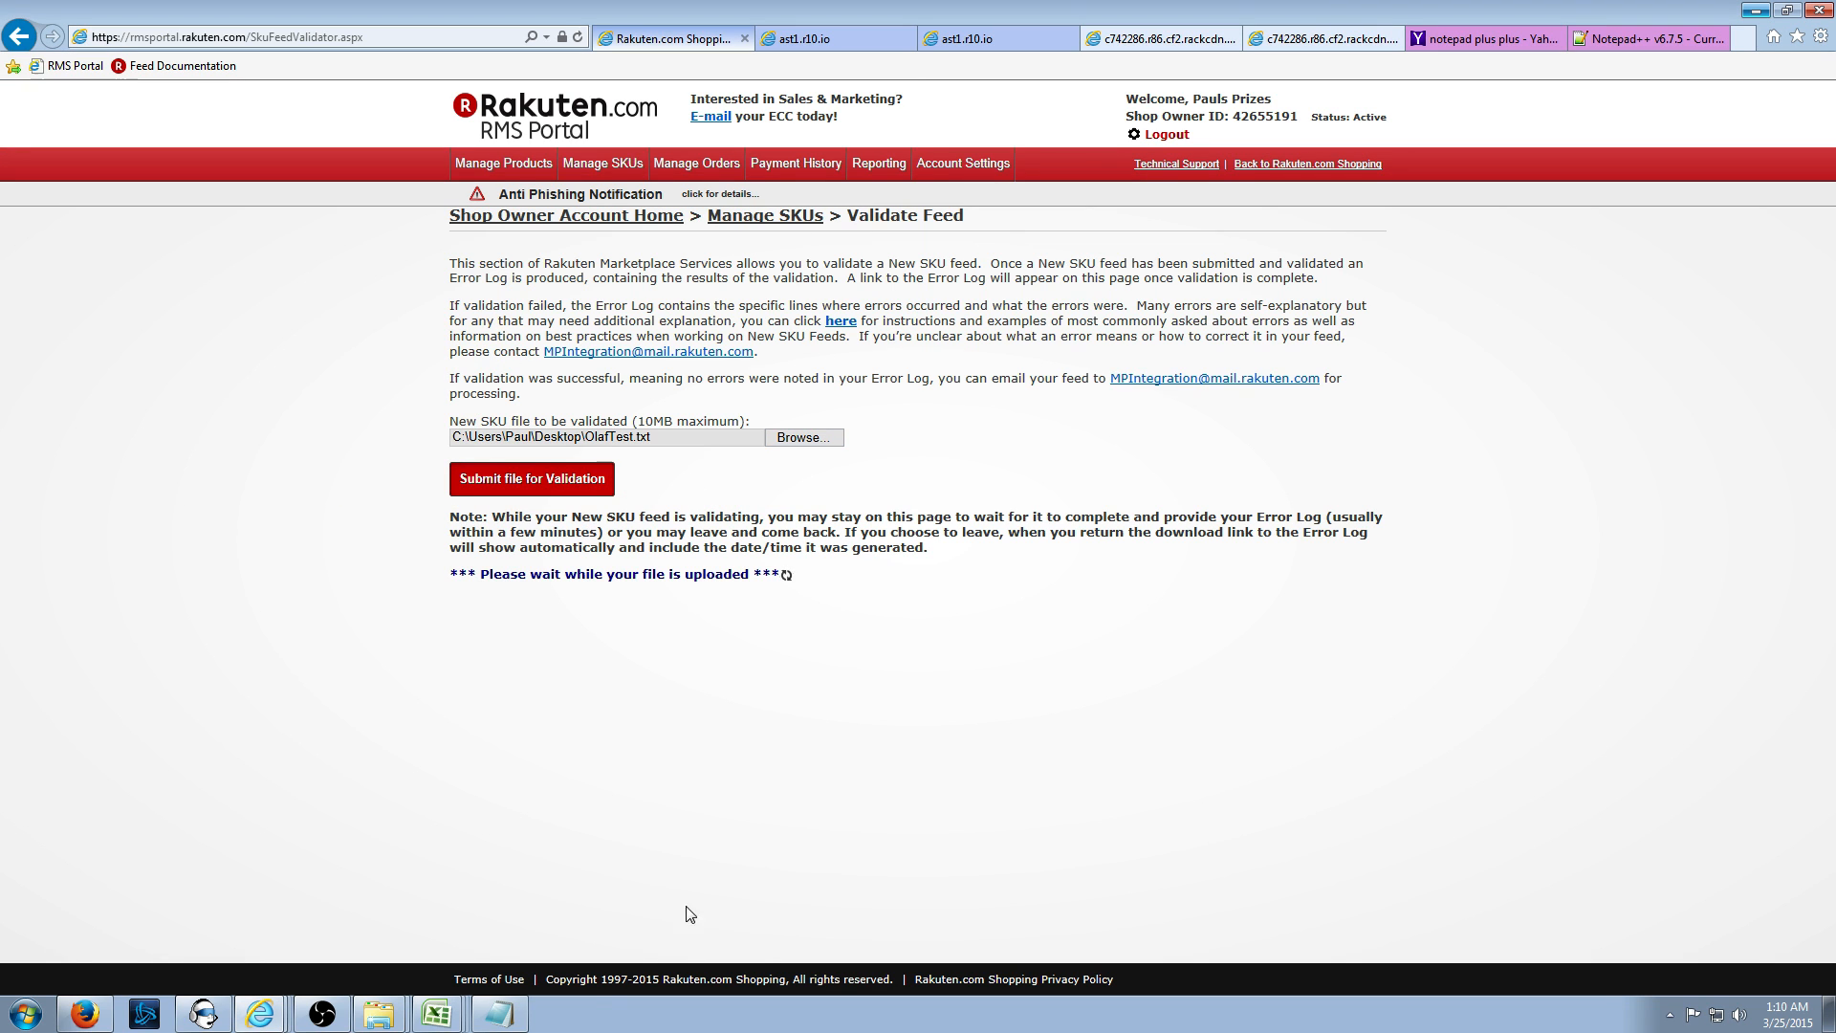
# - Review the earlier error log rejecting 'CTN', close it, and return to the OlafTest spreadsheet
pyautogui.click(498, 1013)
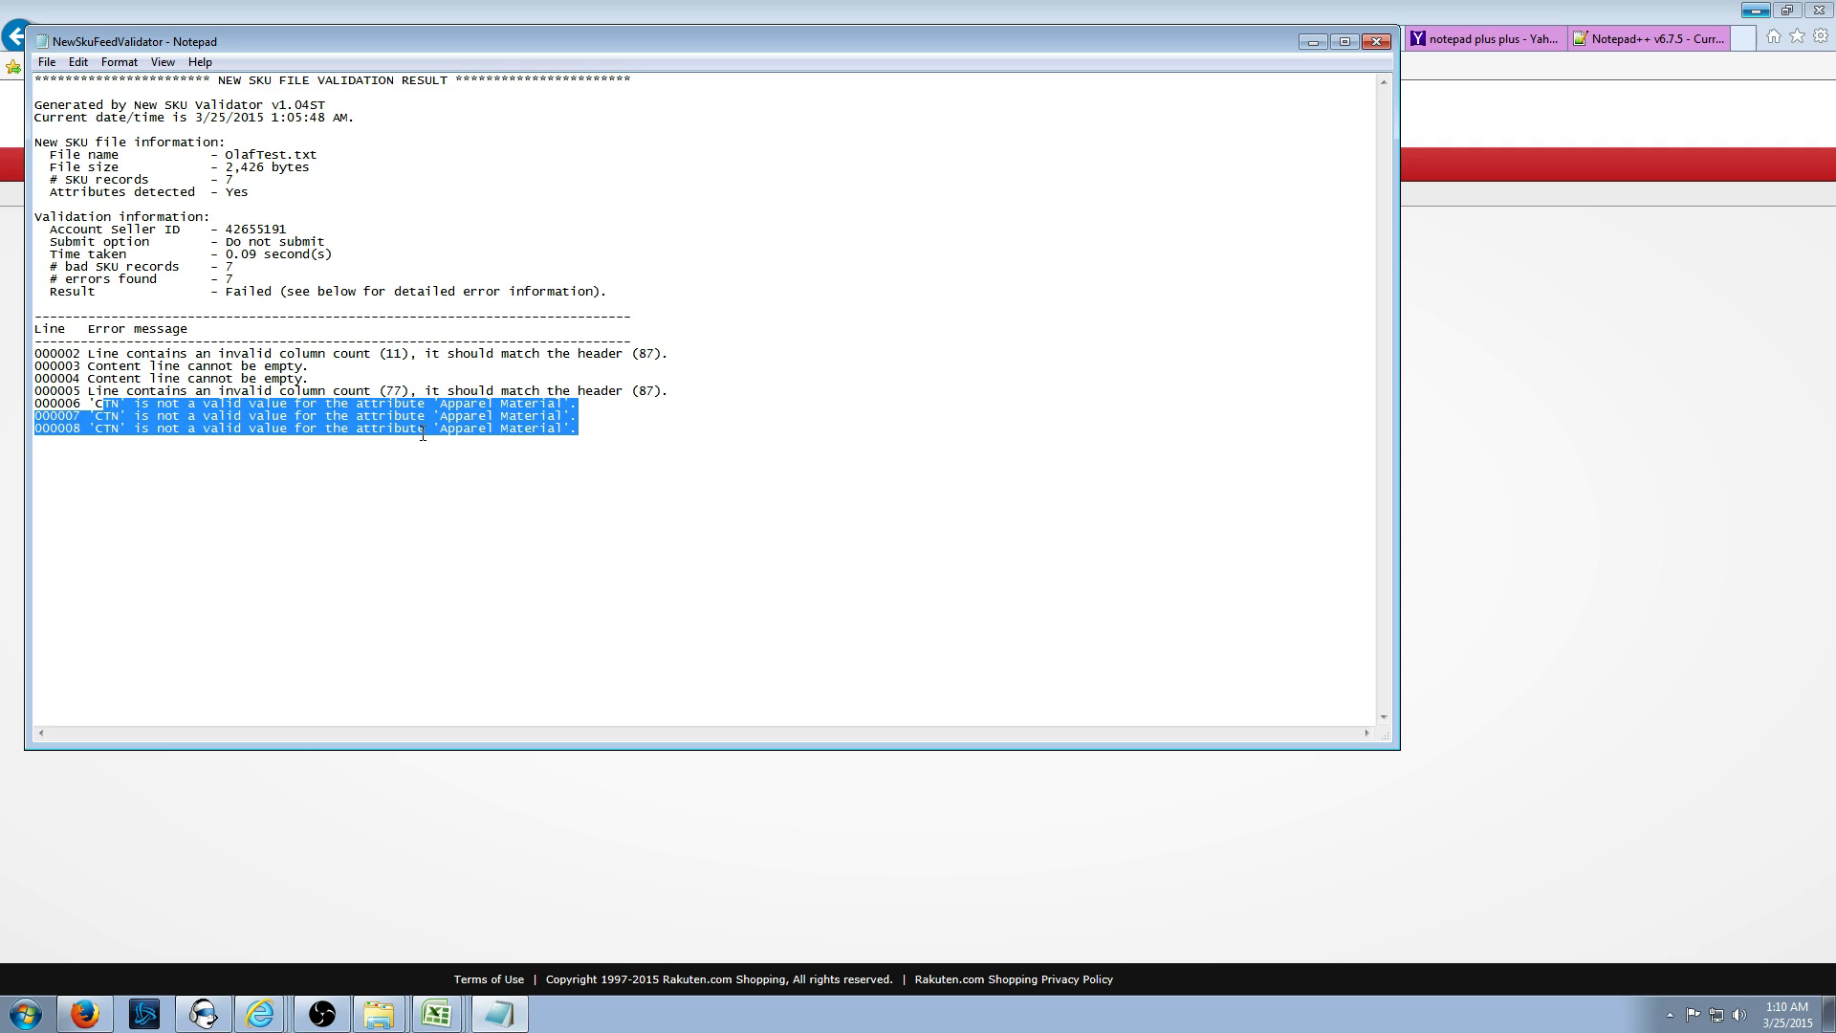
pyautogui.click(212, 418)
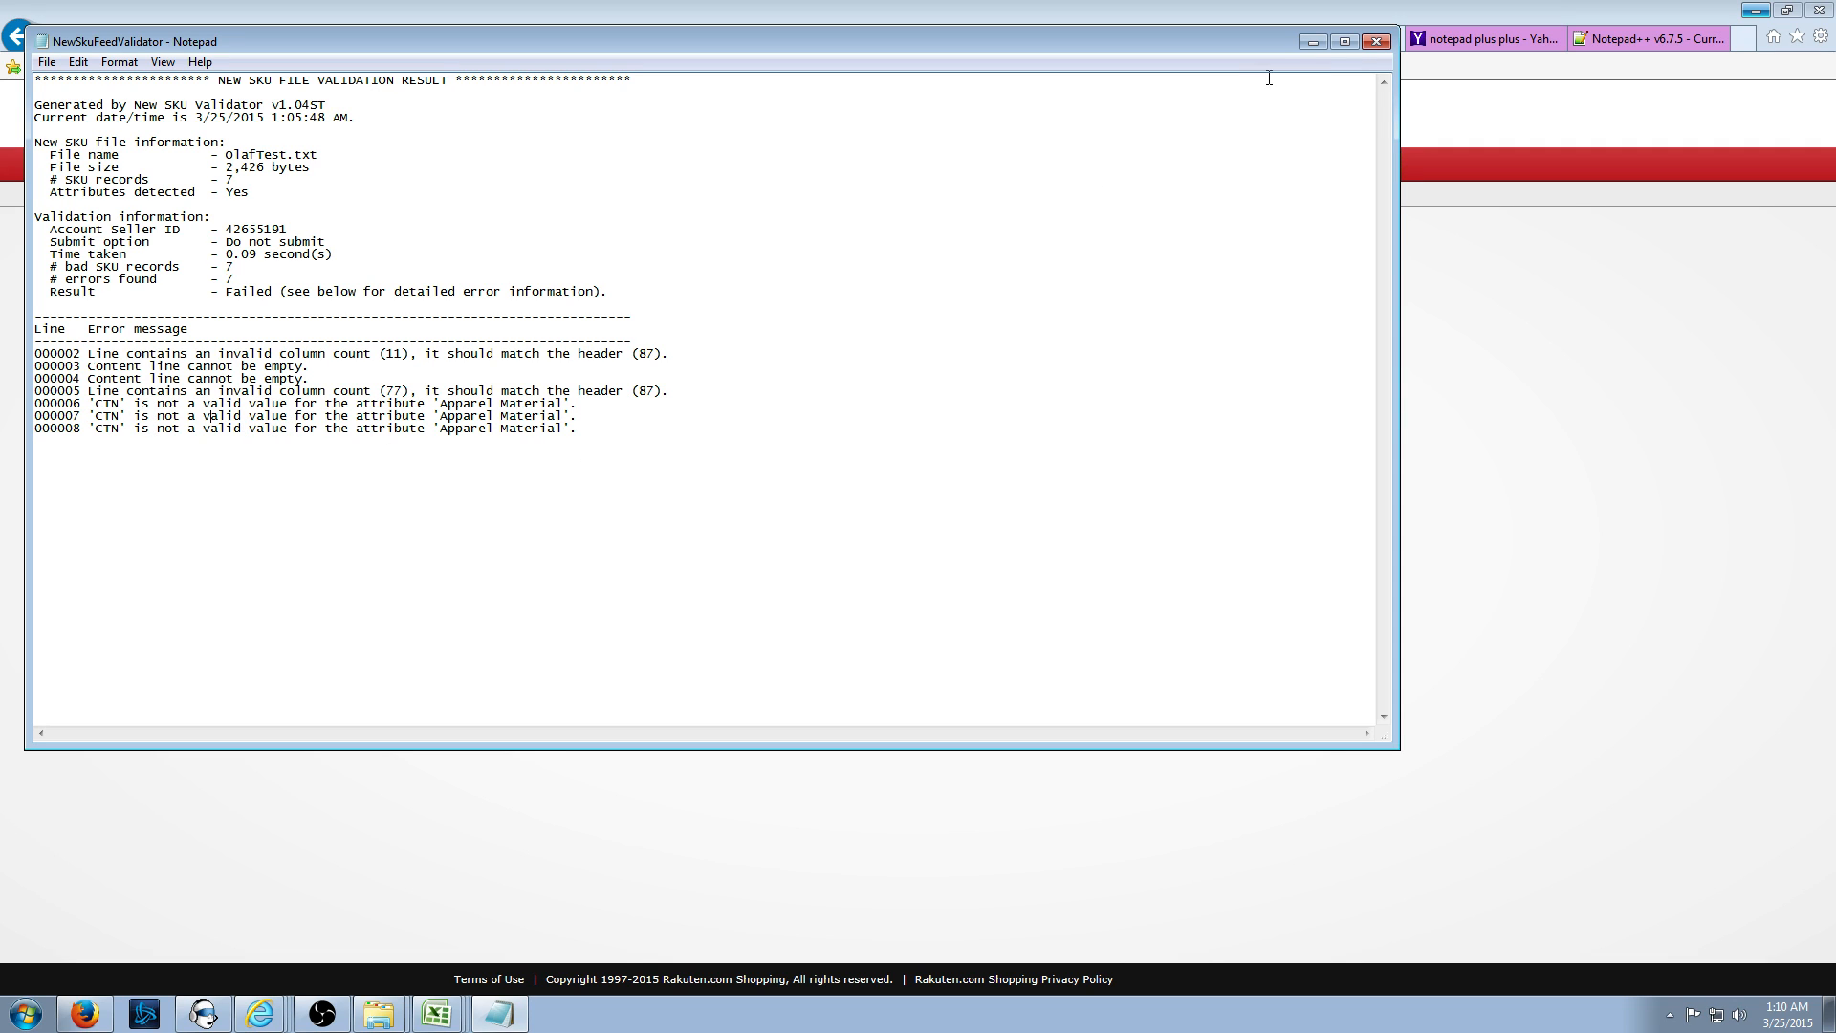
pyautogui.click(1376, 41)
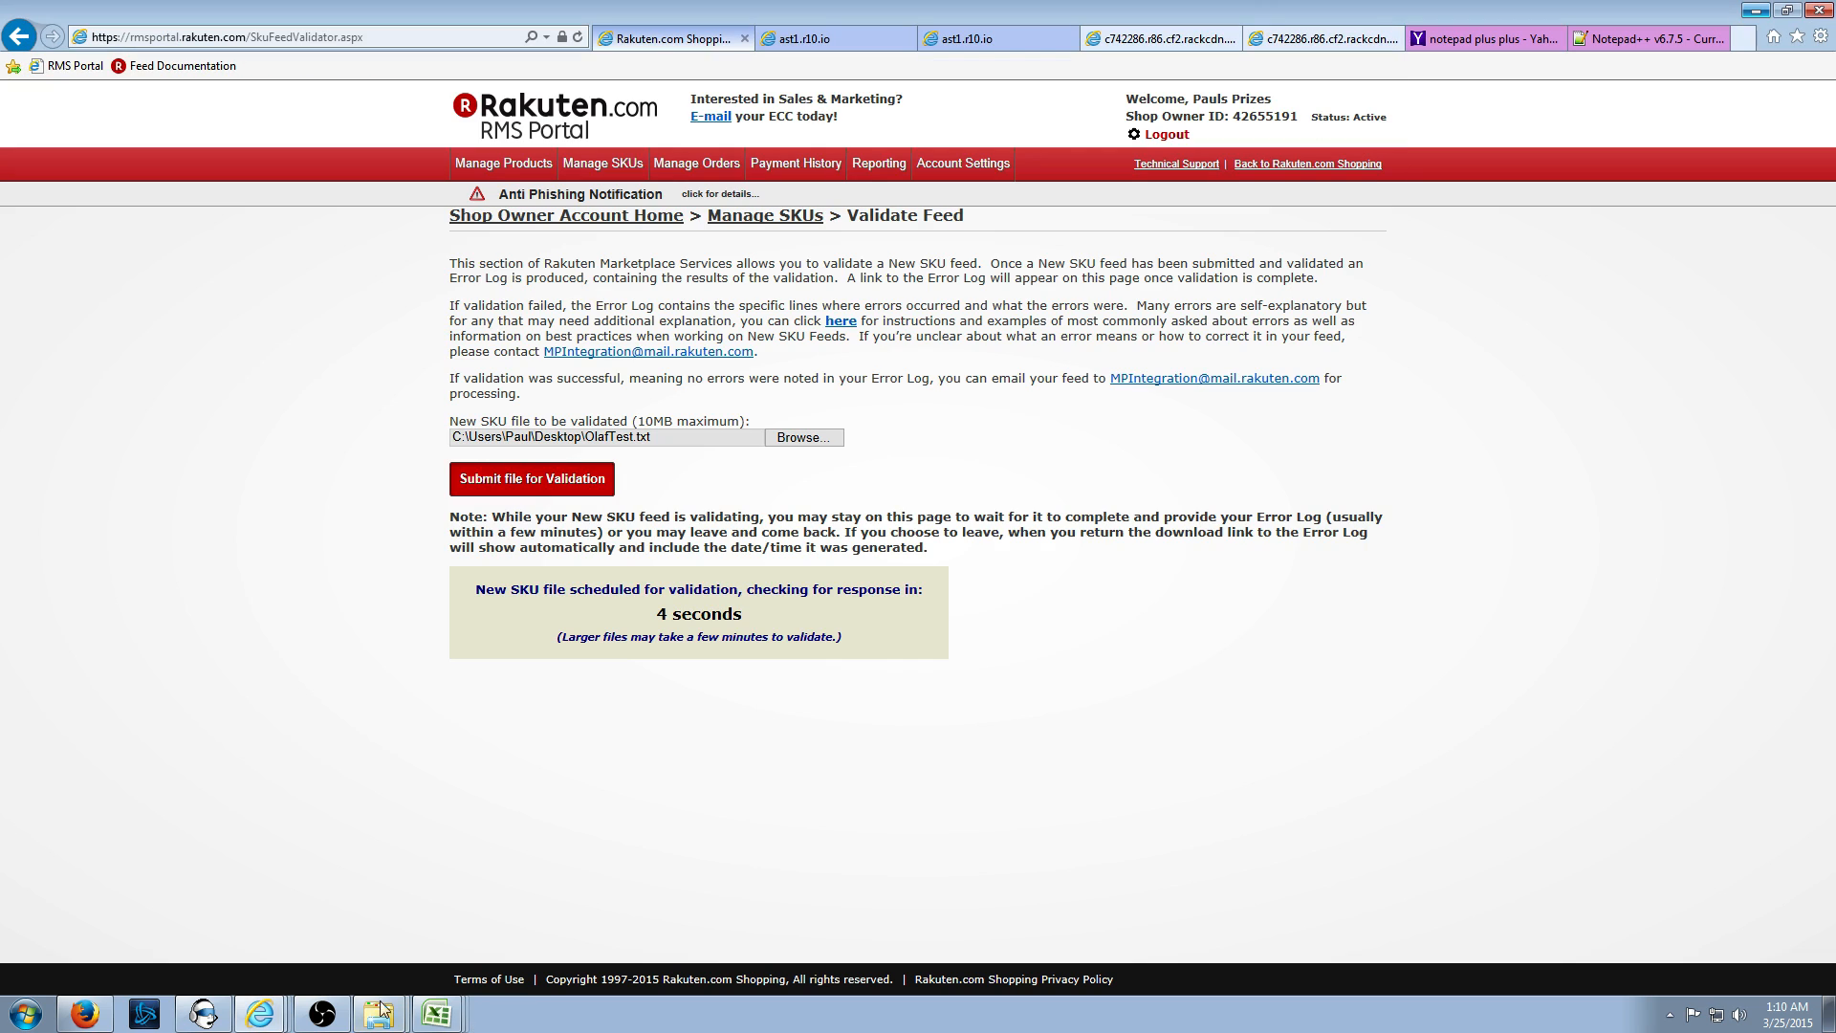
pyautogui.click(437, 1013)
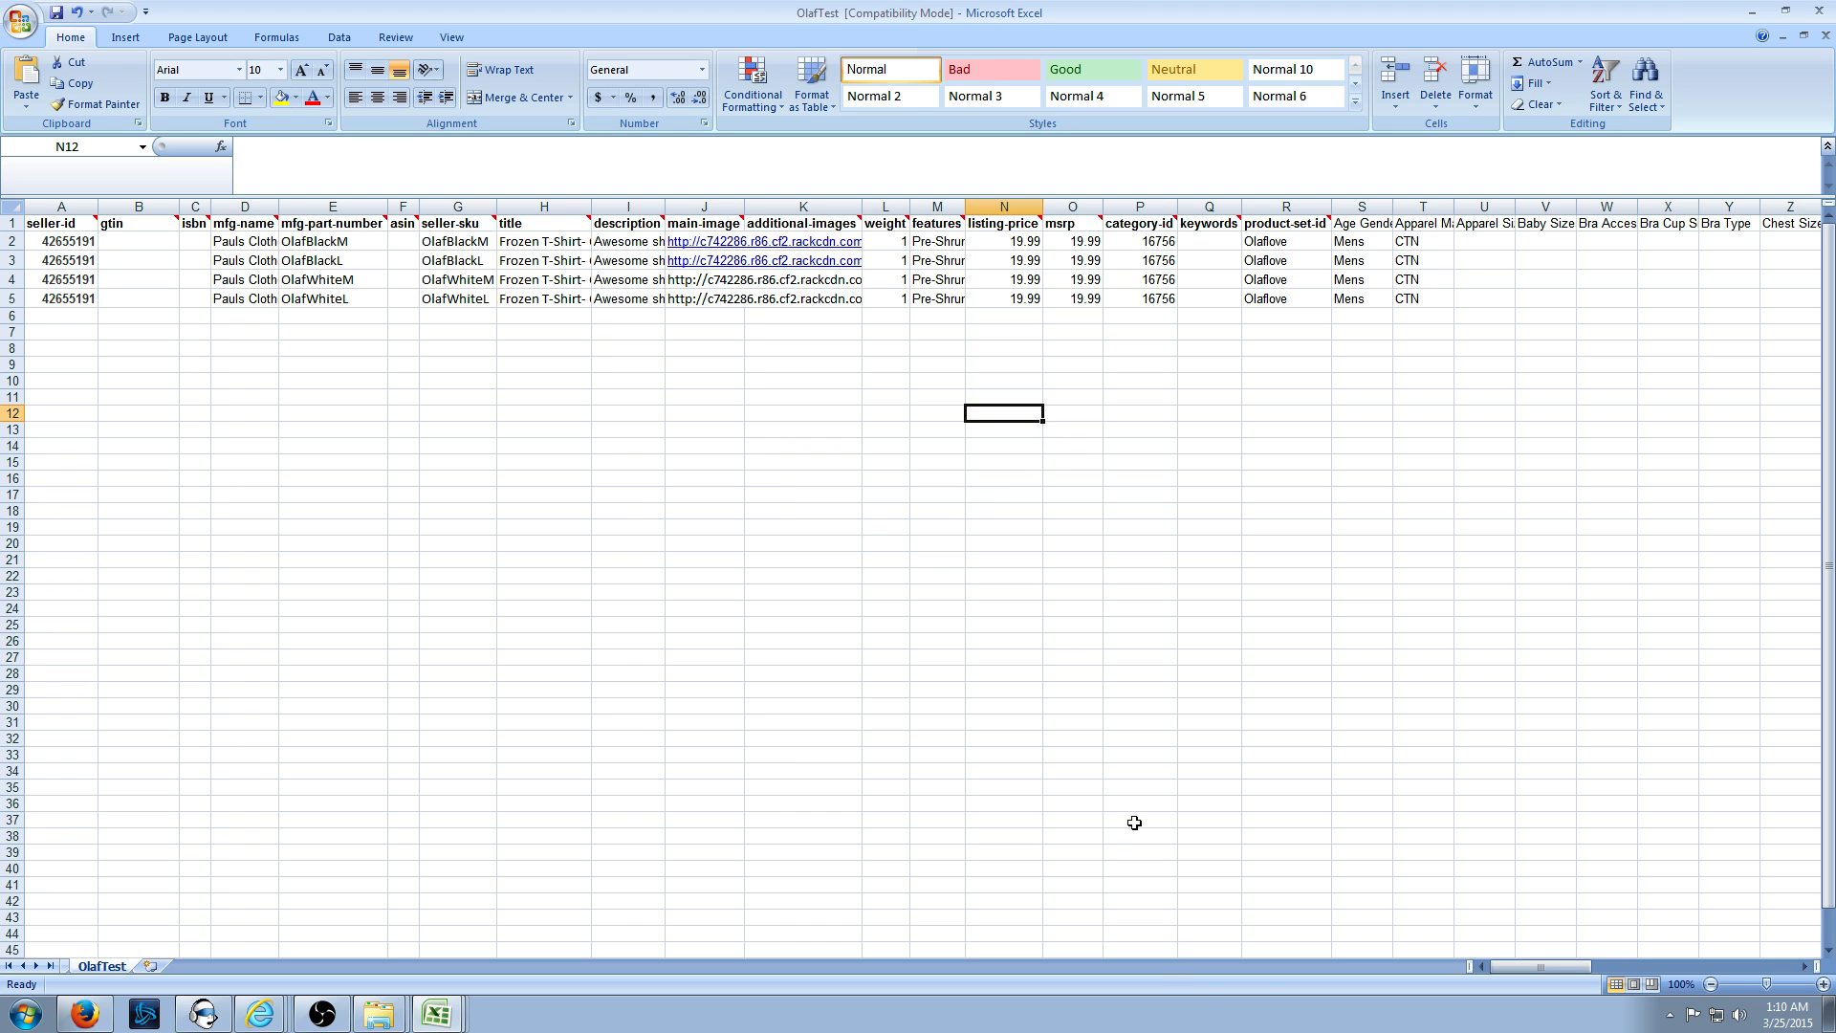
# - Replace CTN with Cotton in Apparel Material cells T2 through T5
pyautogui.click(1423, 241)
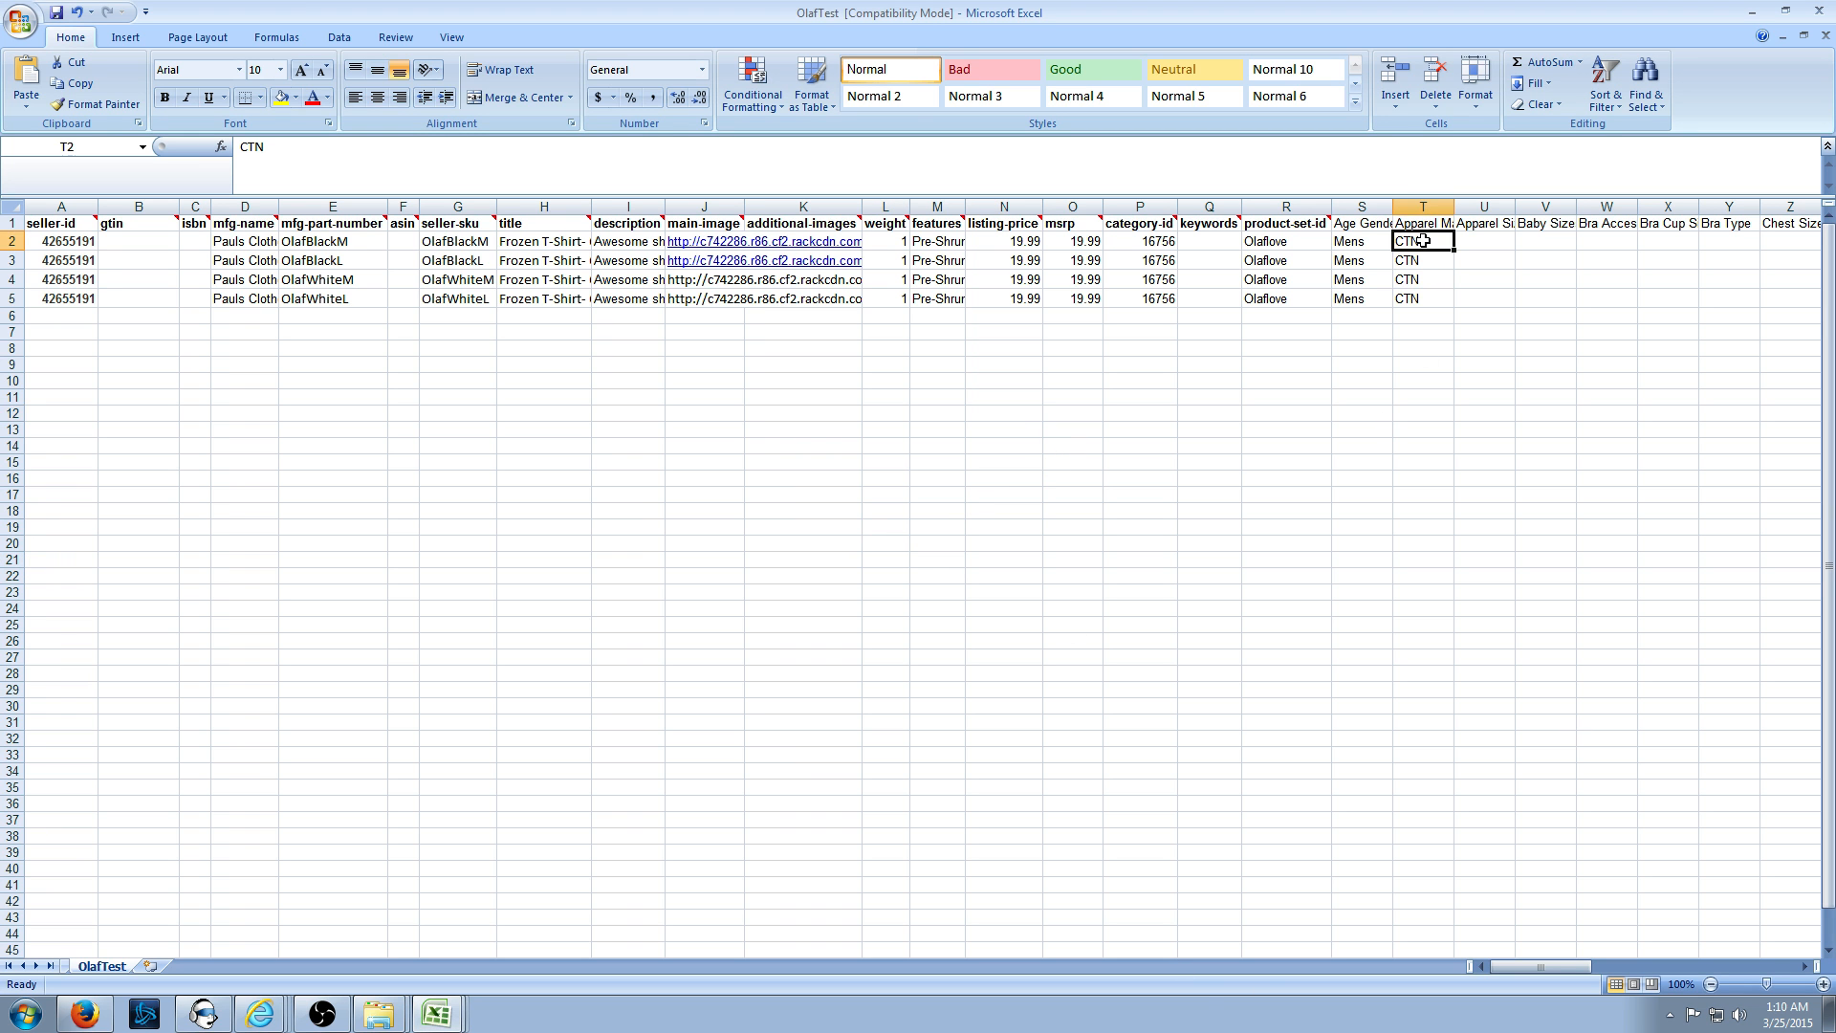
pyautogui.write('Cotton')
pyautogui.hotkey('ctrl', 'Return')
pyautogui.hotkey('ctrl', 'c')
pyautogui.press('Down')
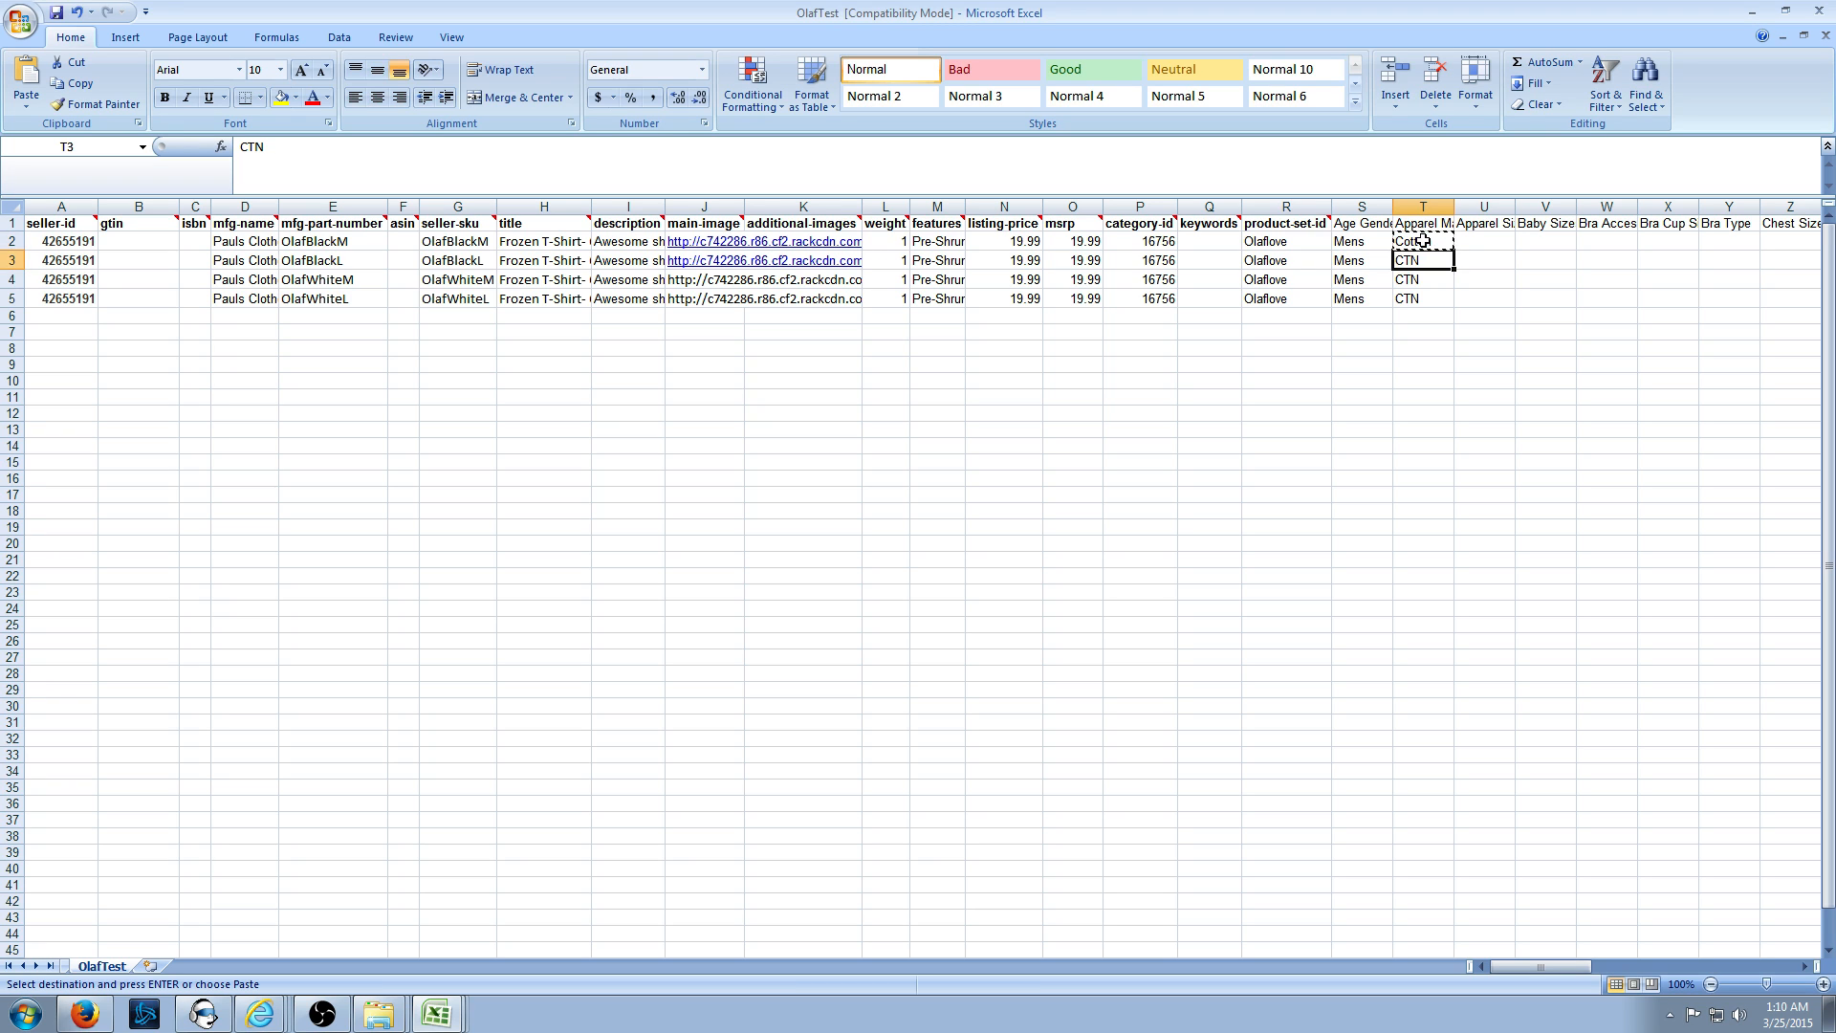
pyautogui.hotkey('ctrl', 'c')
pyautogui.press('Down')
pyautogui.hotkey('ctrl', 'c')
pyautogui.press('Down')
pyautogui.hotkey('ctrl', 'c')
pyautogui.press('Up')
pyautogui.press('Up')
pyautogui.press('Up')
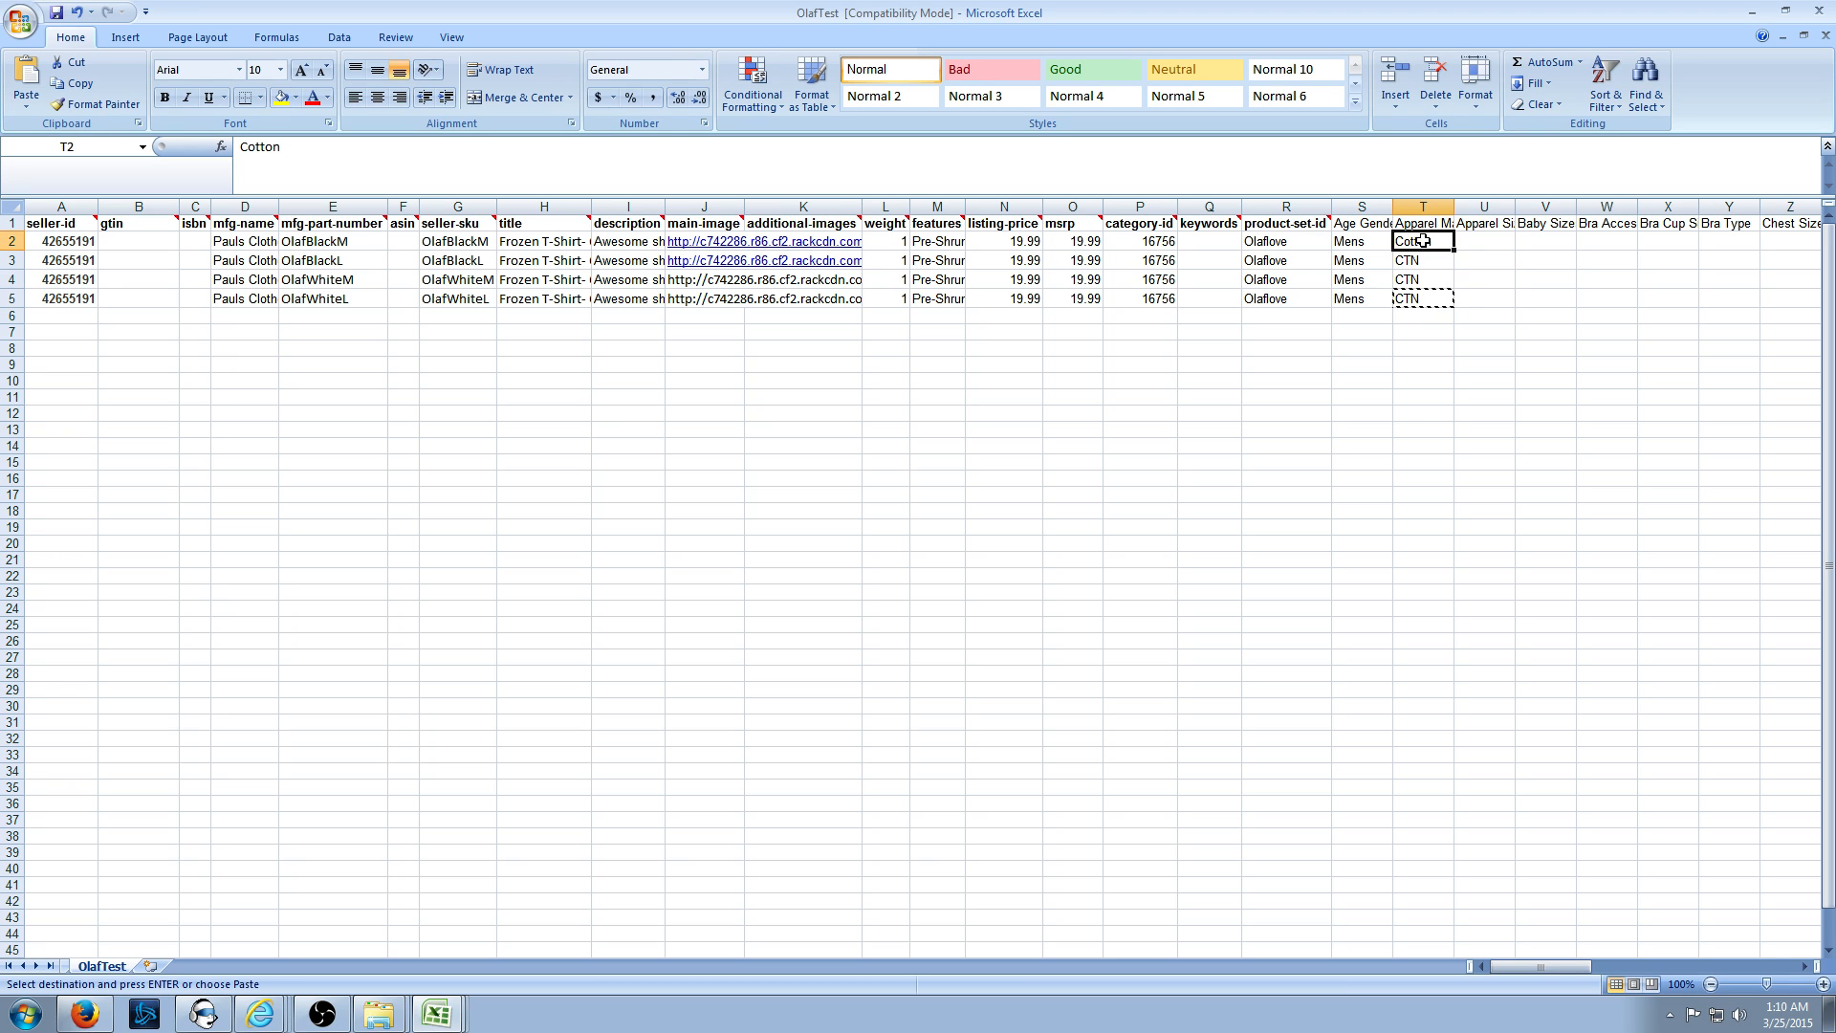
pyautogui.hotkey('ctrl', 'c')
pyautogui.press('Down')
pyautogui.hotkey('ctrl', 'v')
pyautogui.press('Down')
pyautogui.hotkey('ctrl', 'v')
pyautogui.press('Down')
pyautogui.hotkey('ctrl', 'v')
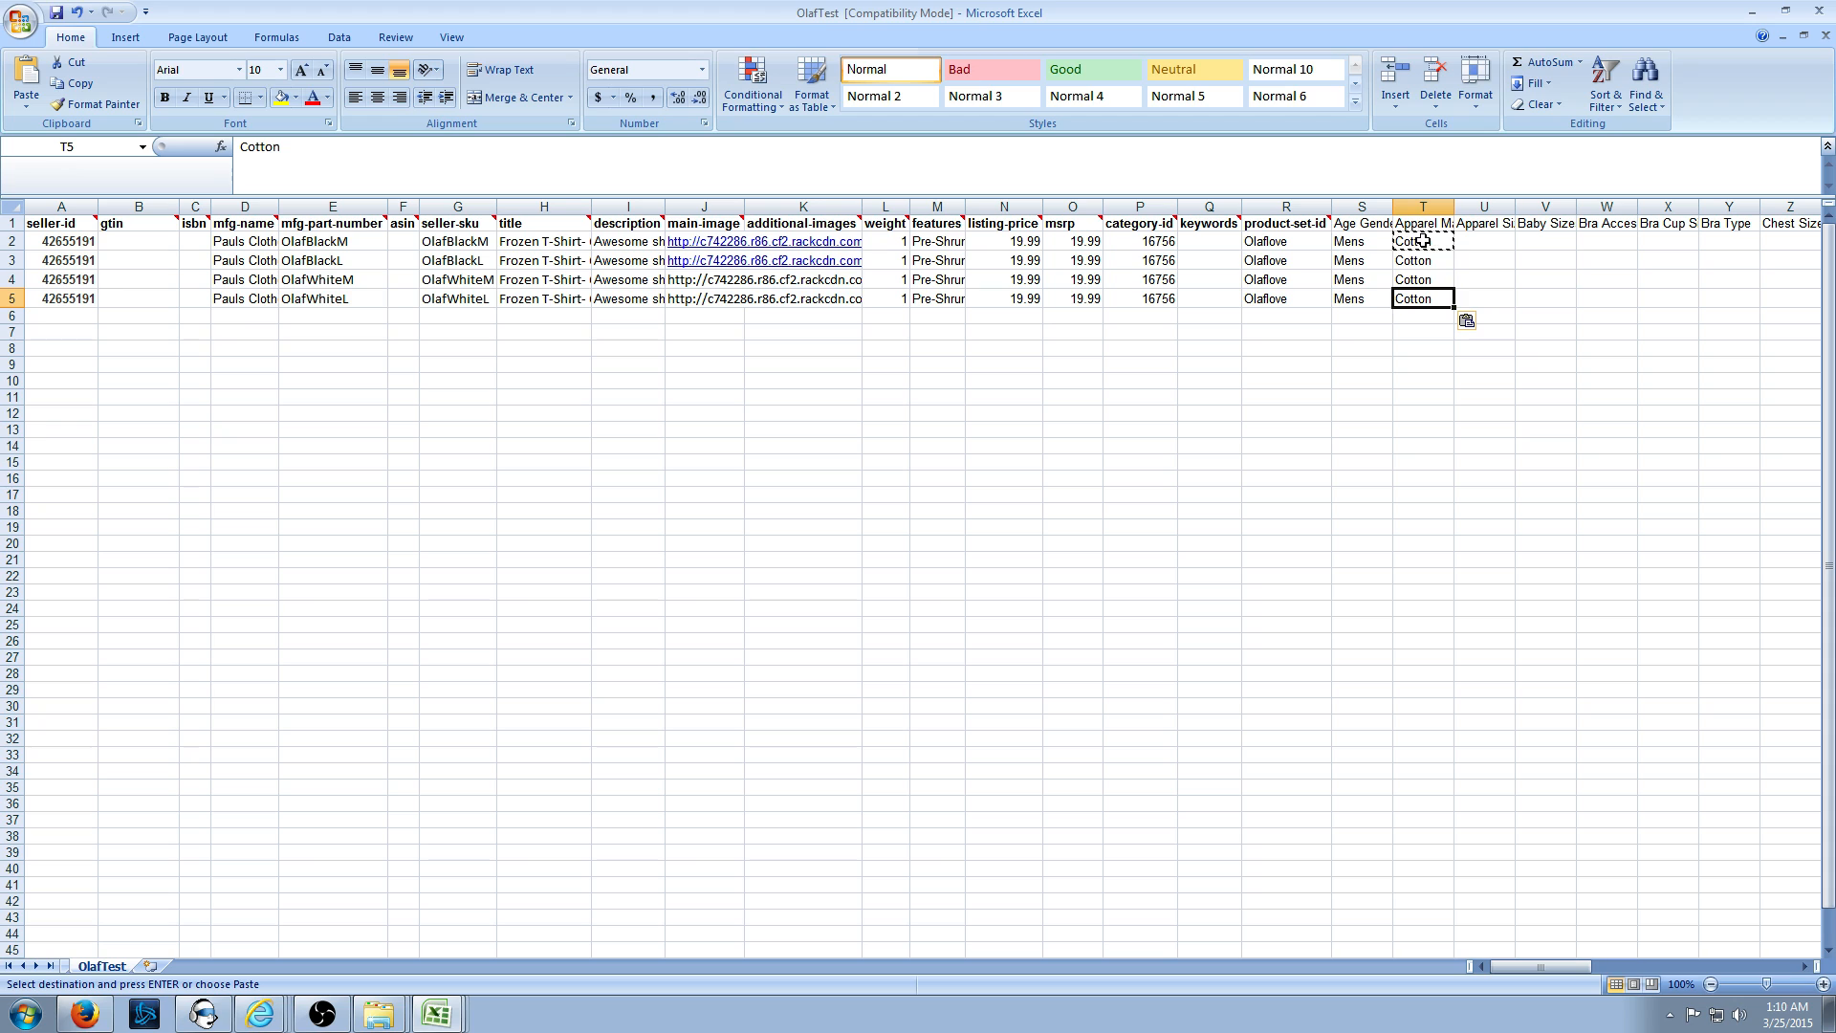
pyautogui.press('Up')
pyautogui.press('Up')
# - Save OlafTest as tab-delimited text, close Excel, and replace the existing file
pyautogui.hotkey('ctrl', 's')
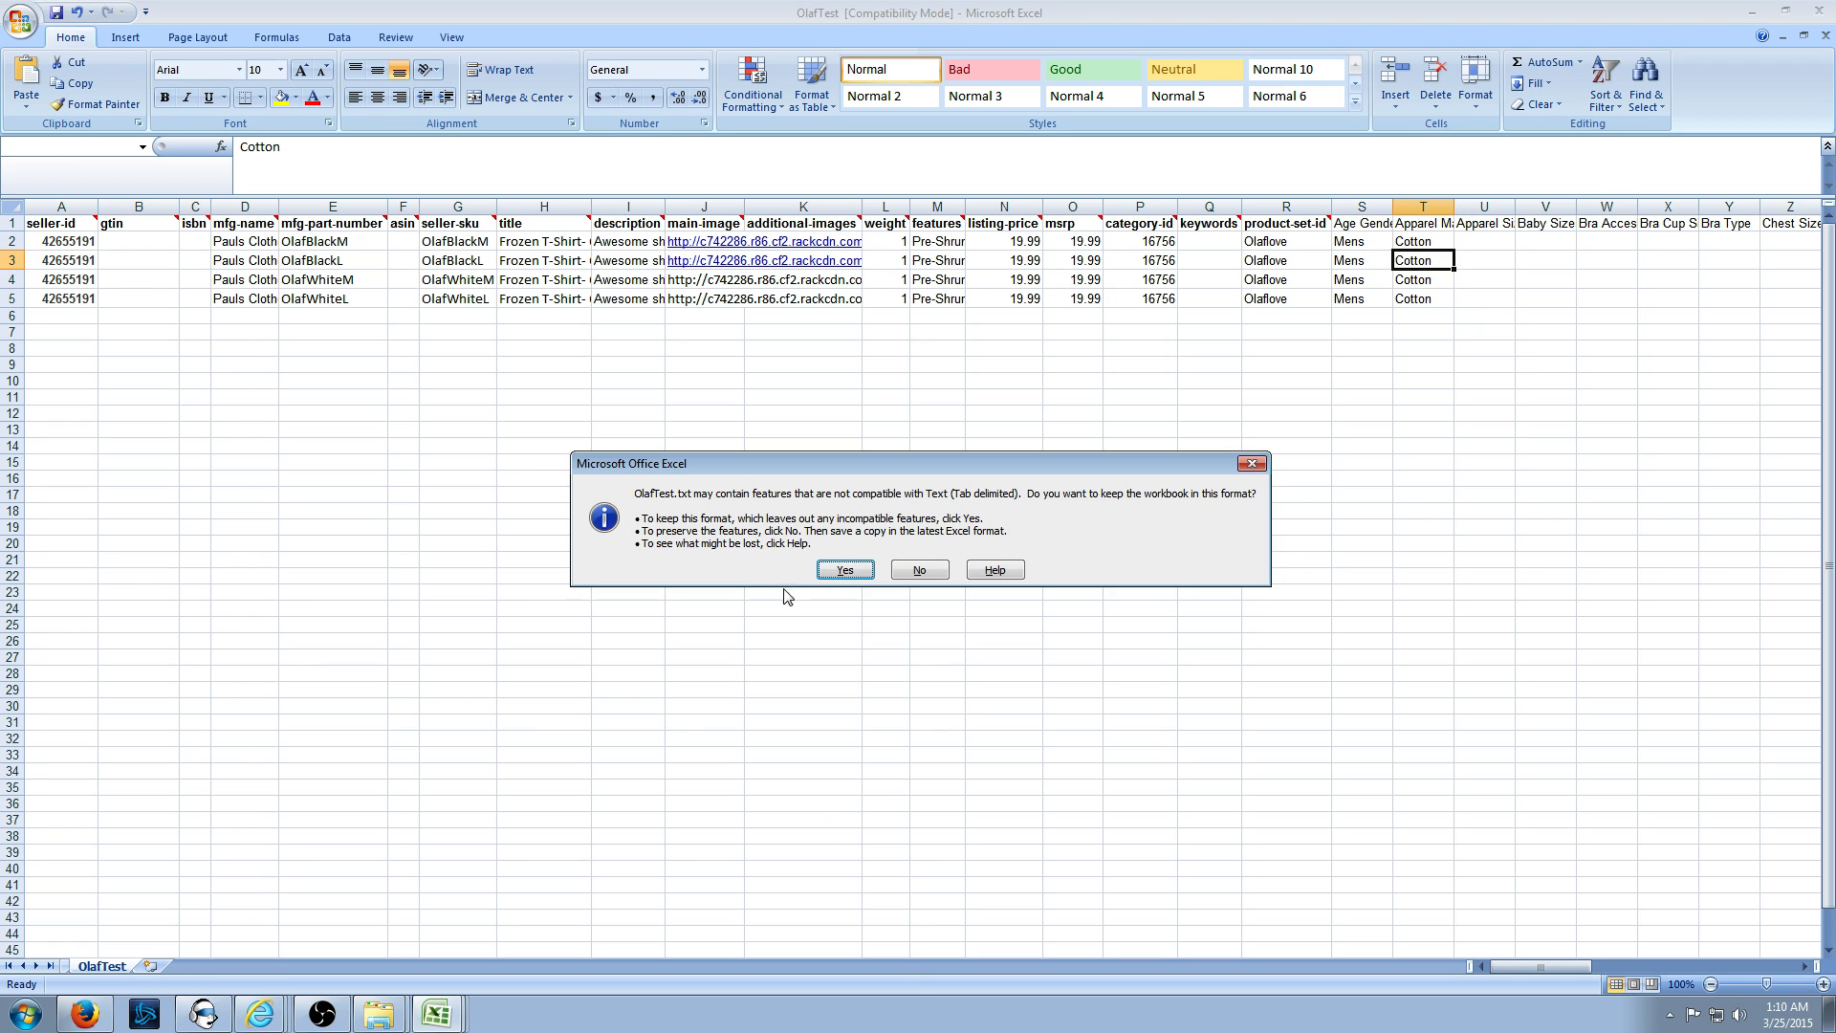
pyautogui.click(829, 572)
pyautogui.click(1818, 11)
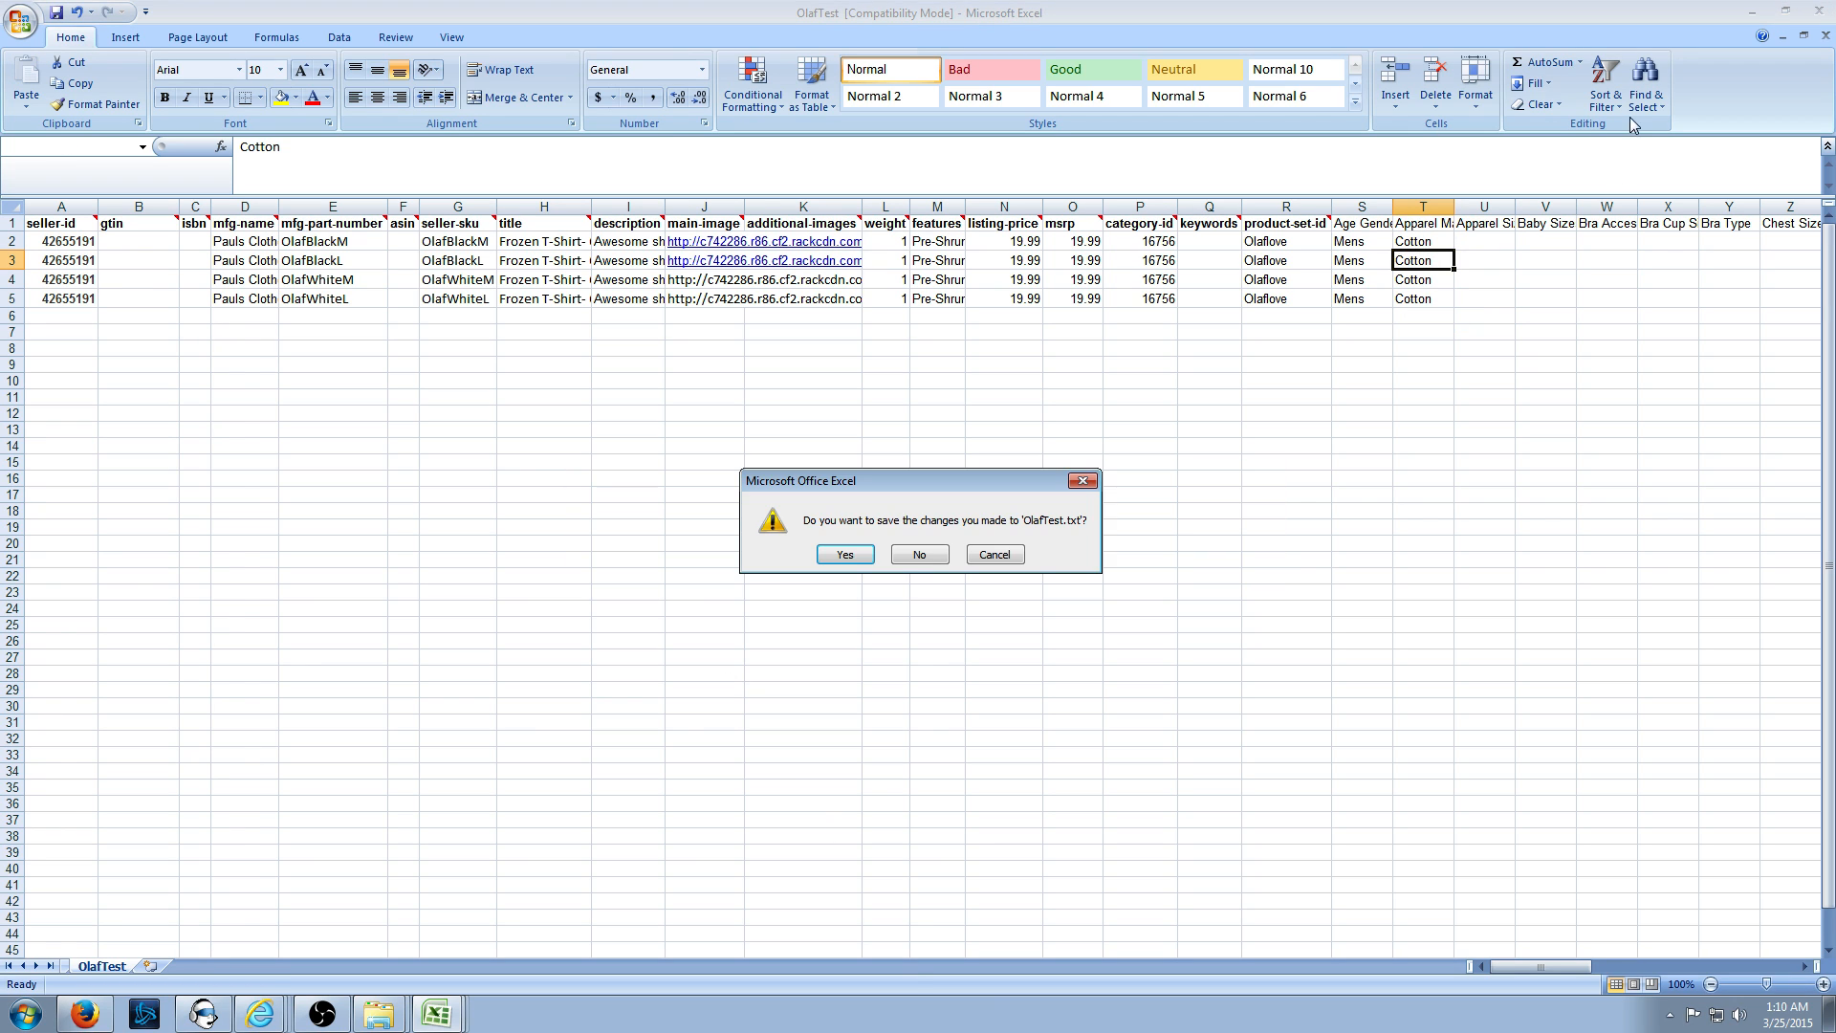
pyautogui.click(864, 559)
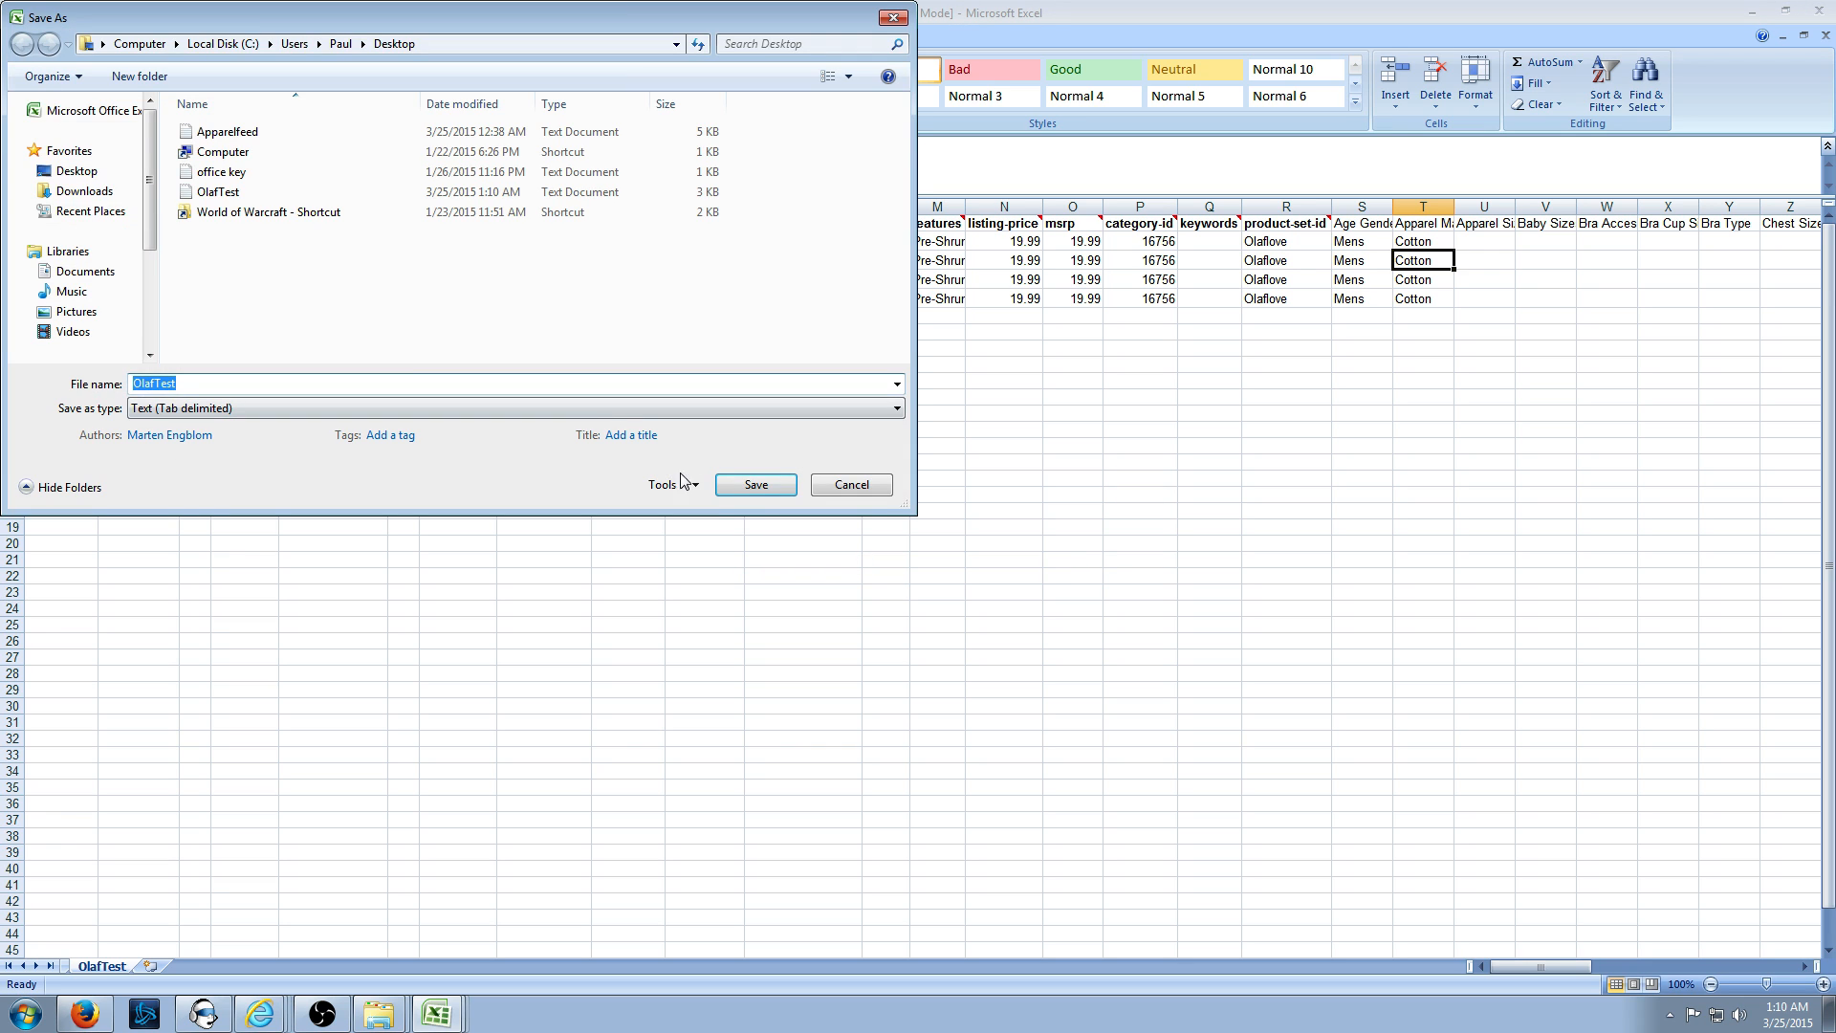
pyautogui.click(755, 484)
pyautogui.click(963, 513)
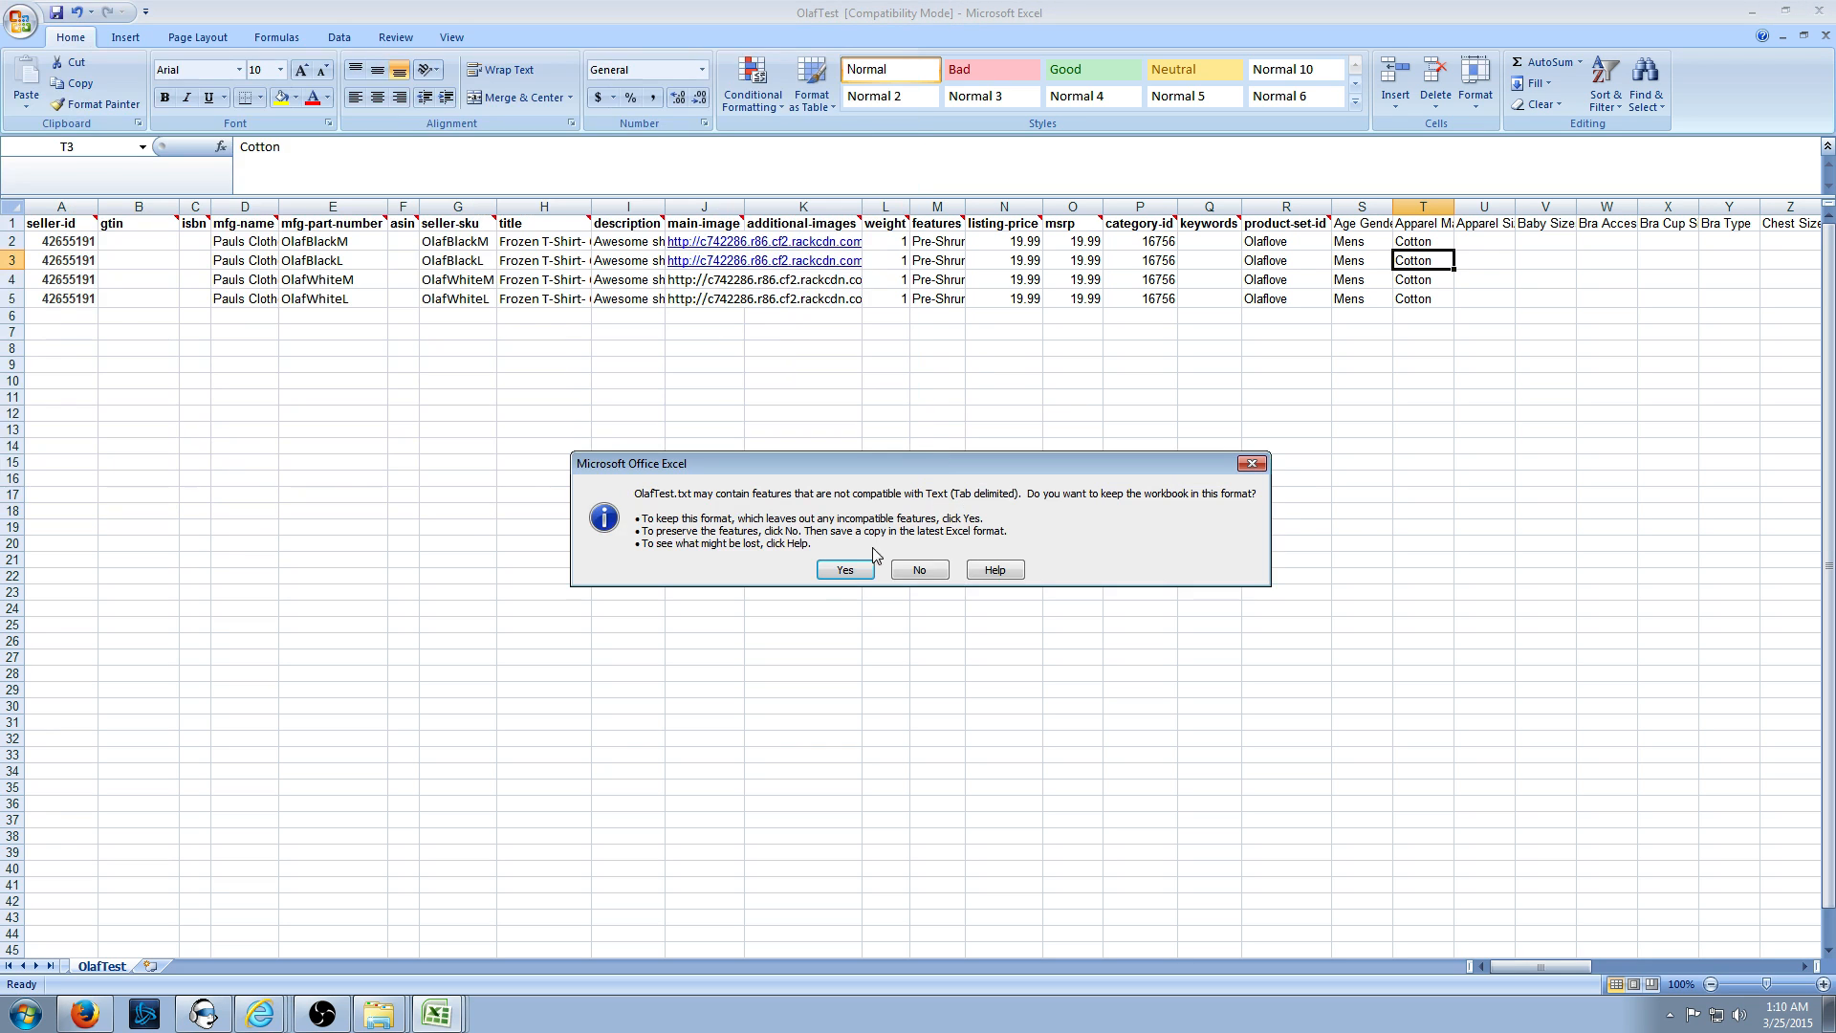
pyautogui.click(845, 570)
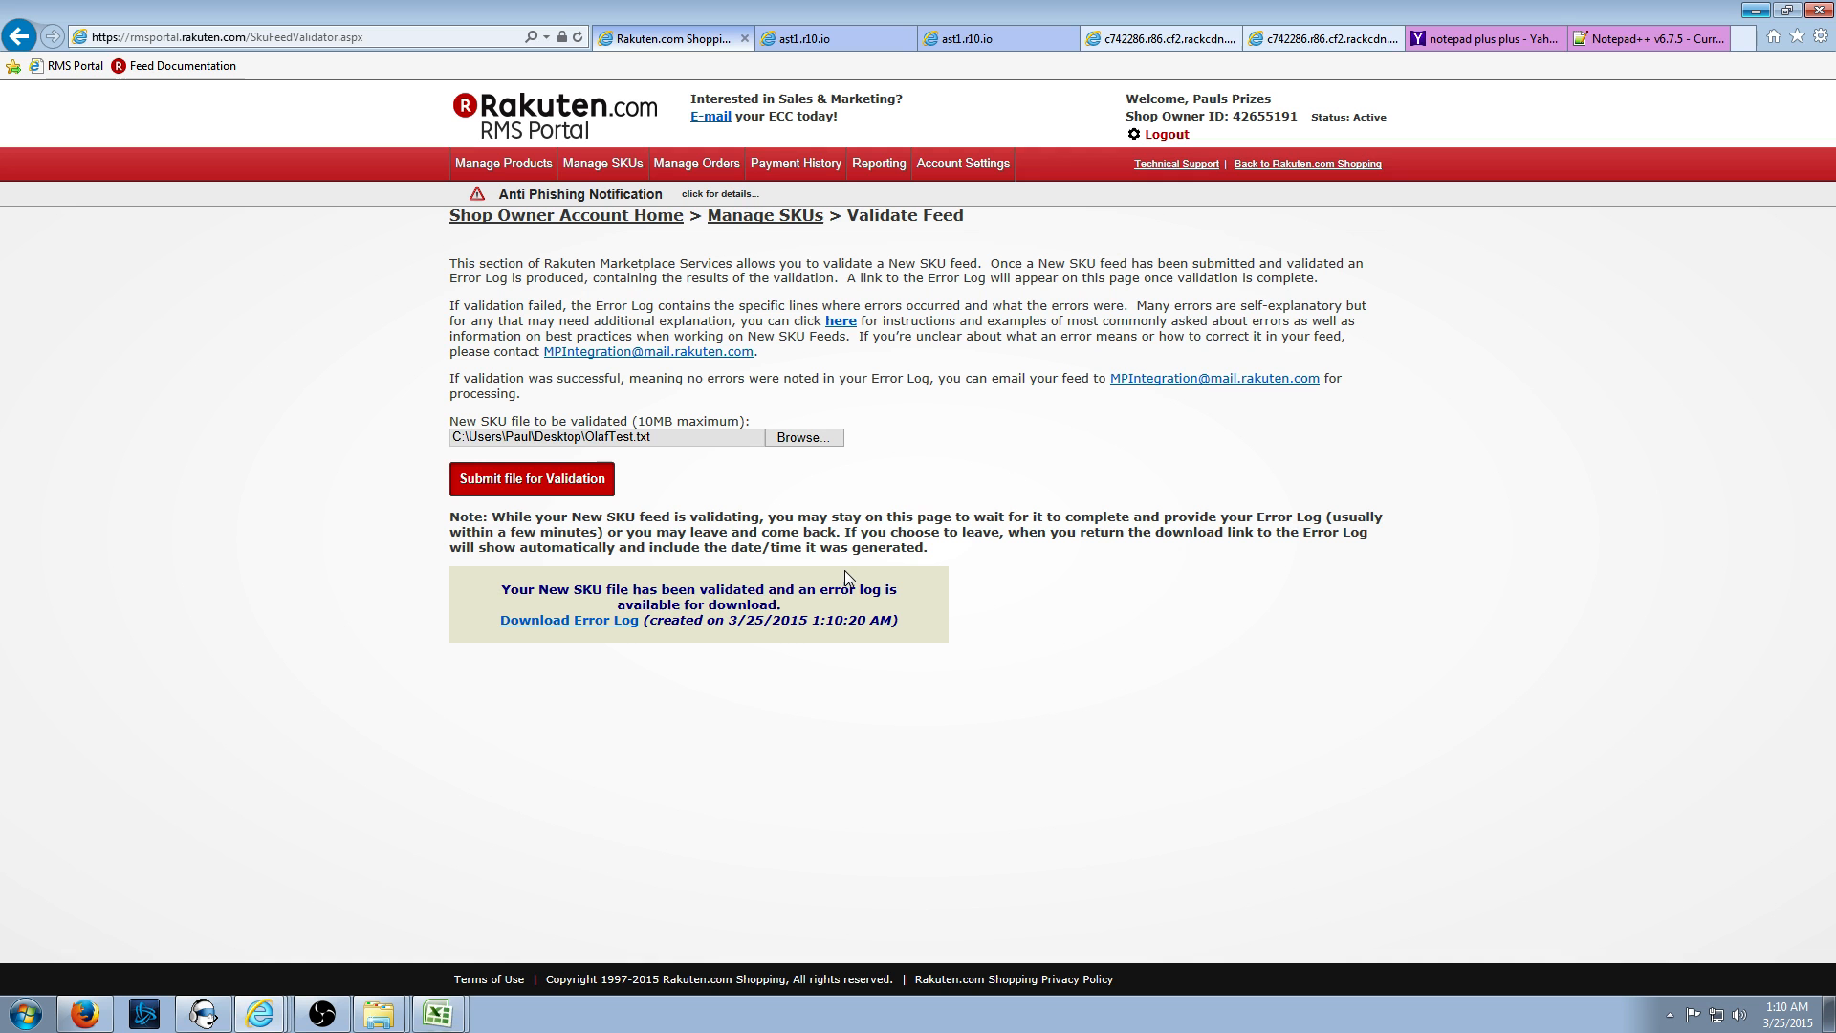
# - Download and open the latest validation error log, then close it
pyautogui.click(603, 621)
pyautogui.click(1156, 973)
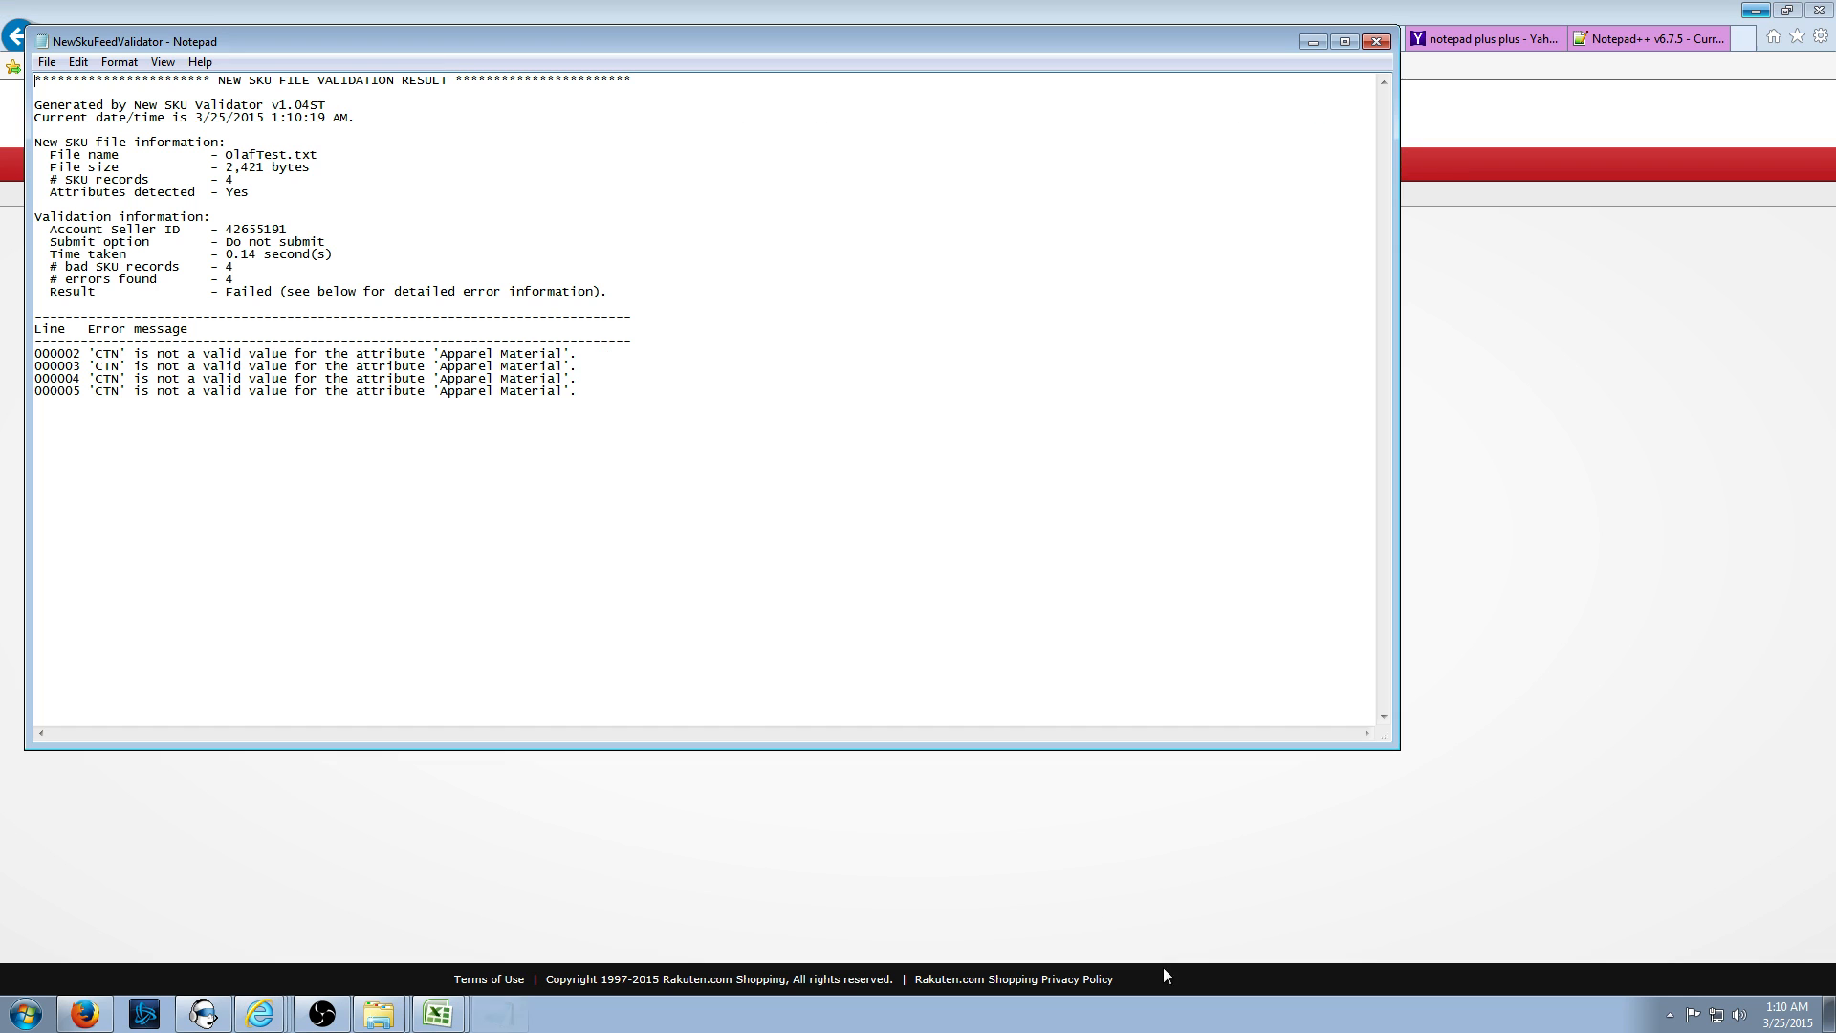
pyautogui.click(1378, 45)
# - Resubmit the updated OlafTest.txt for validation
pyautogui.click(716, 438)
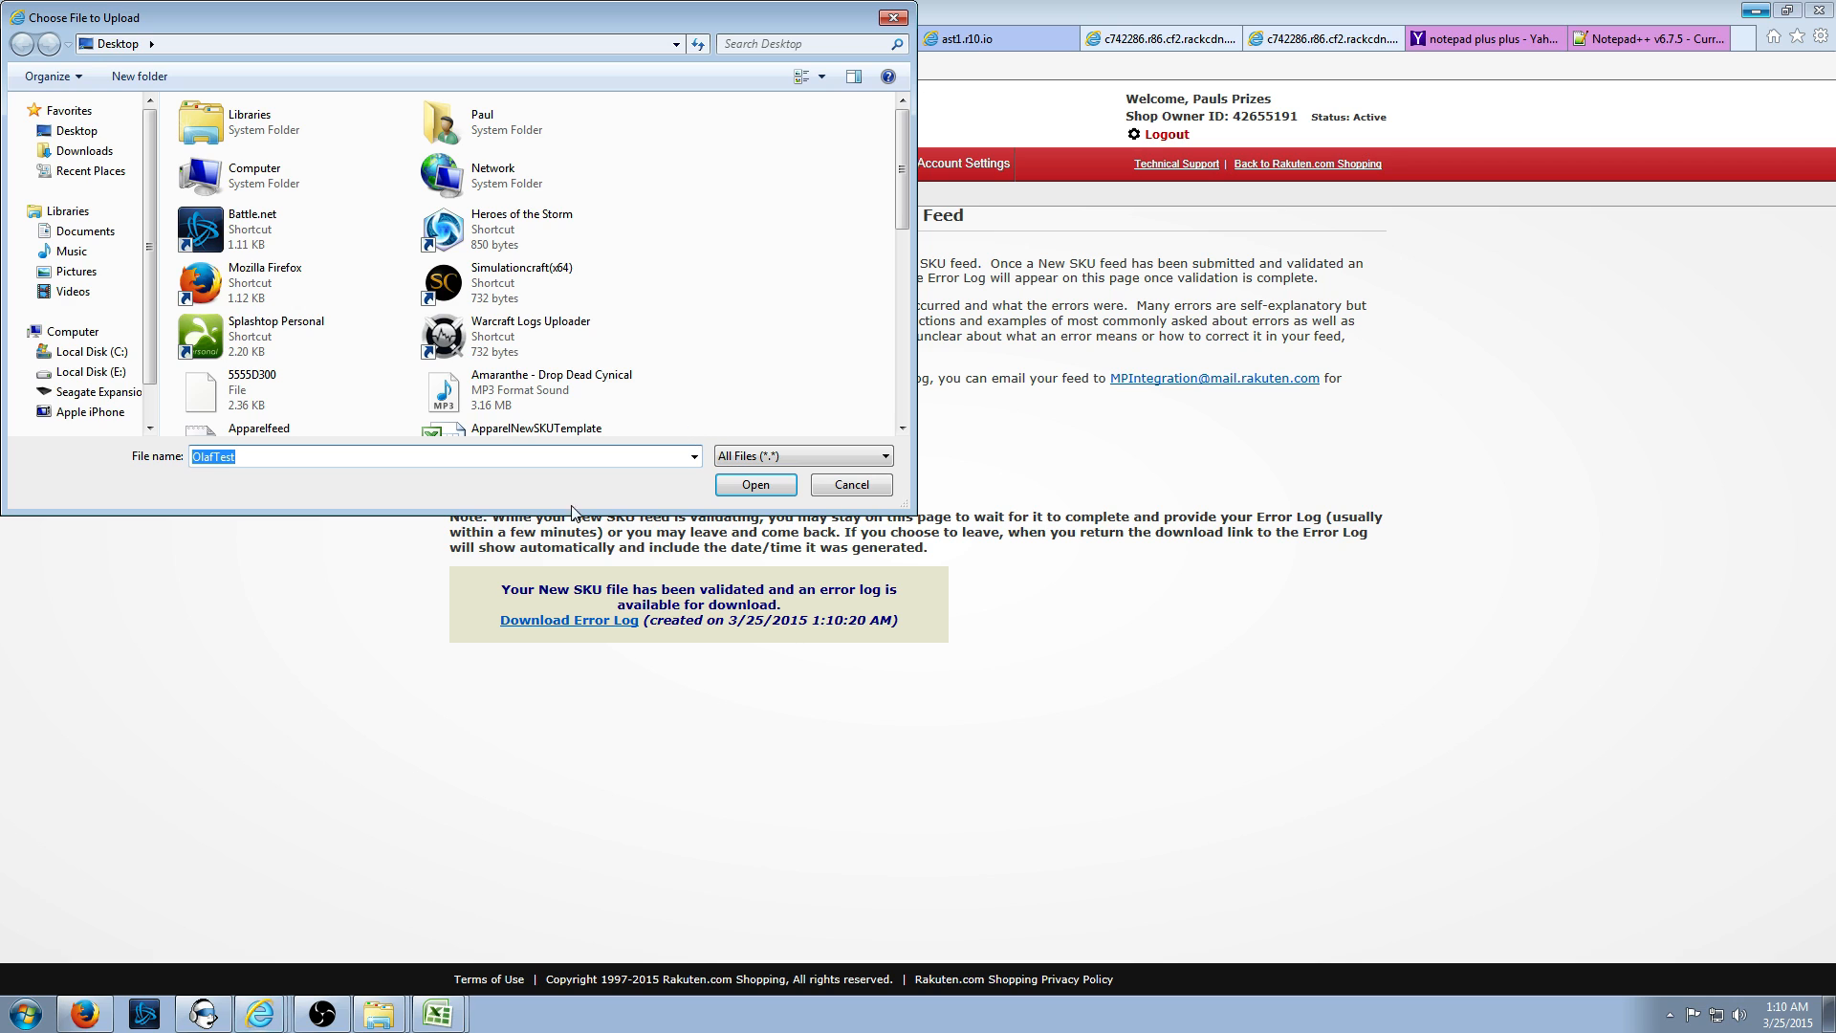
pyautogui.scroll(-5, 437, 369)
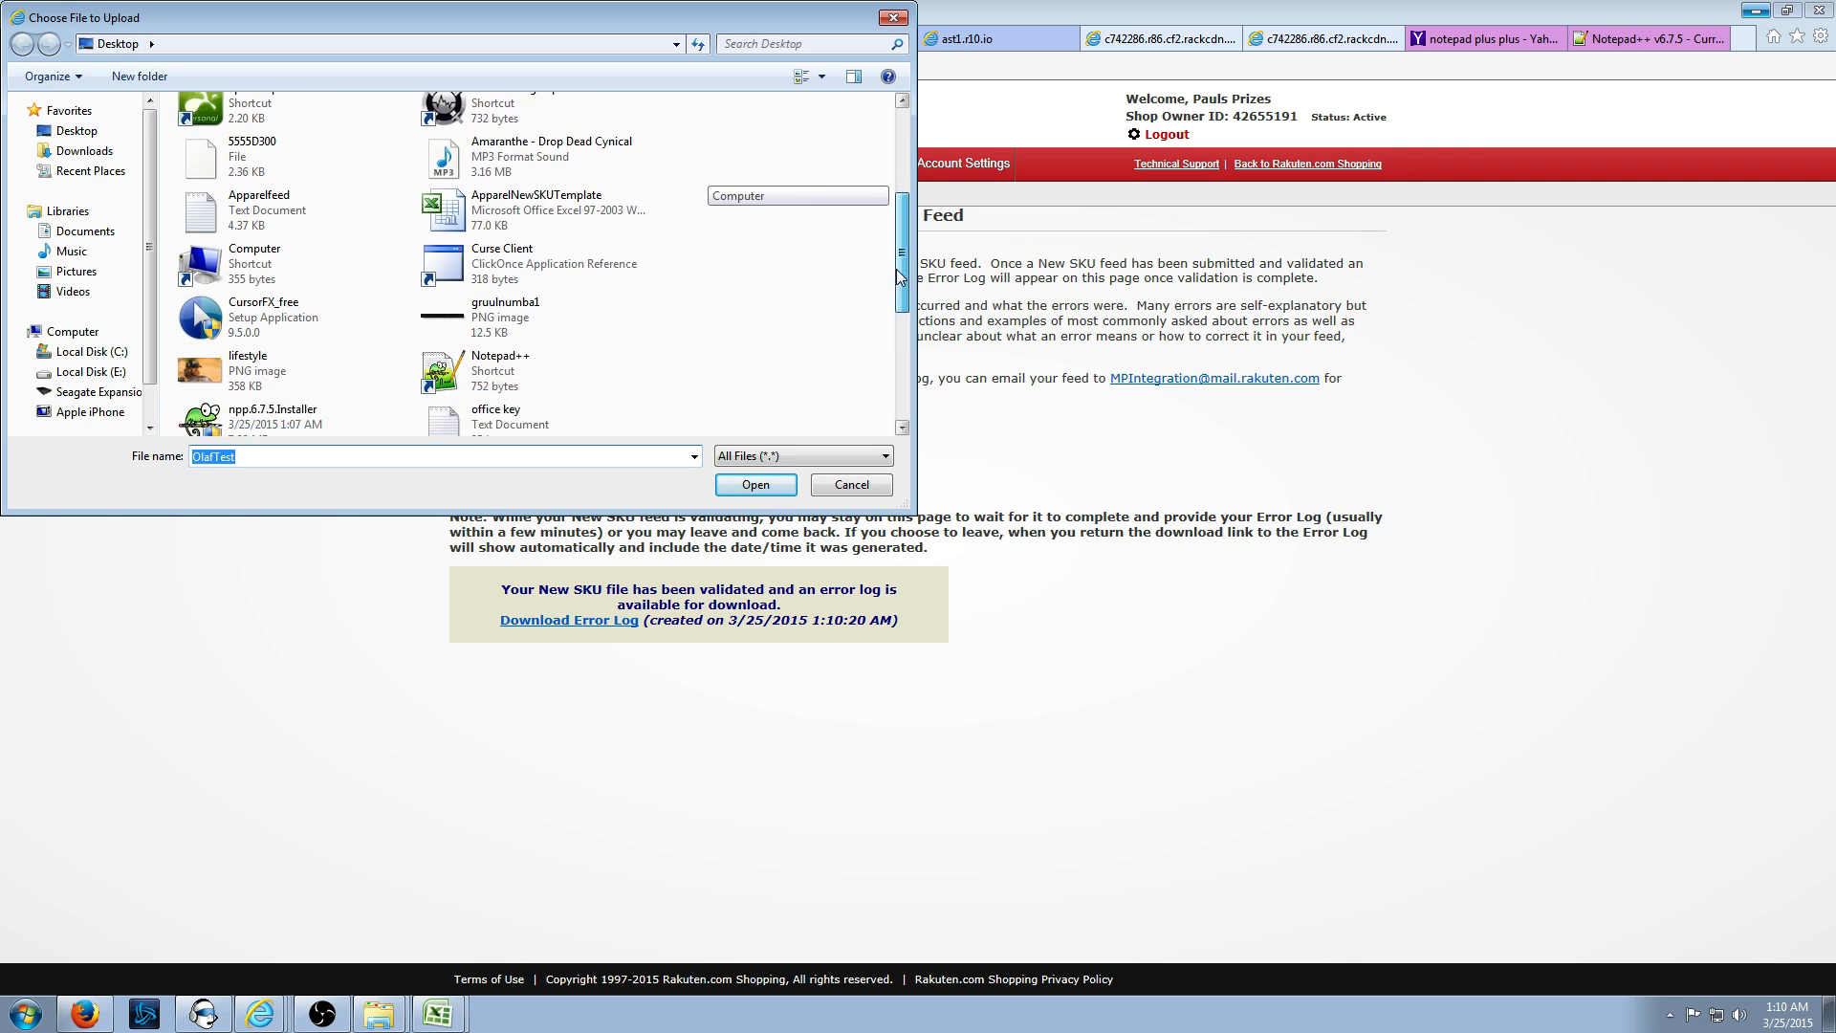
pyautogui.click(340, 407)
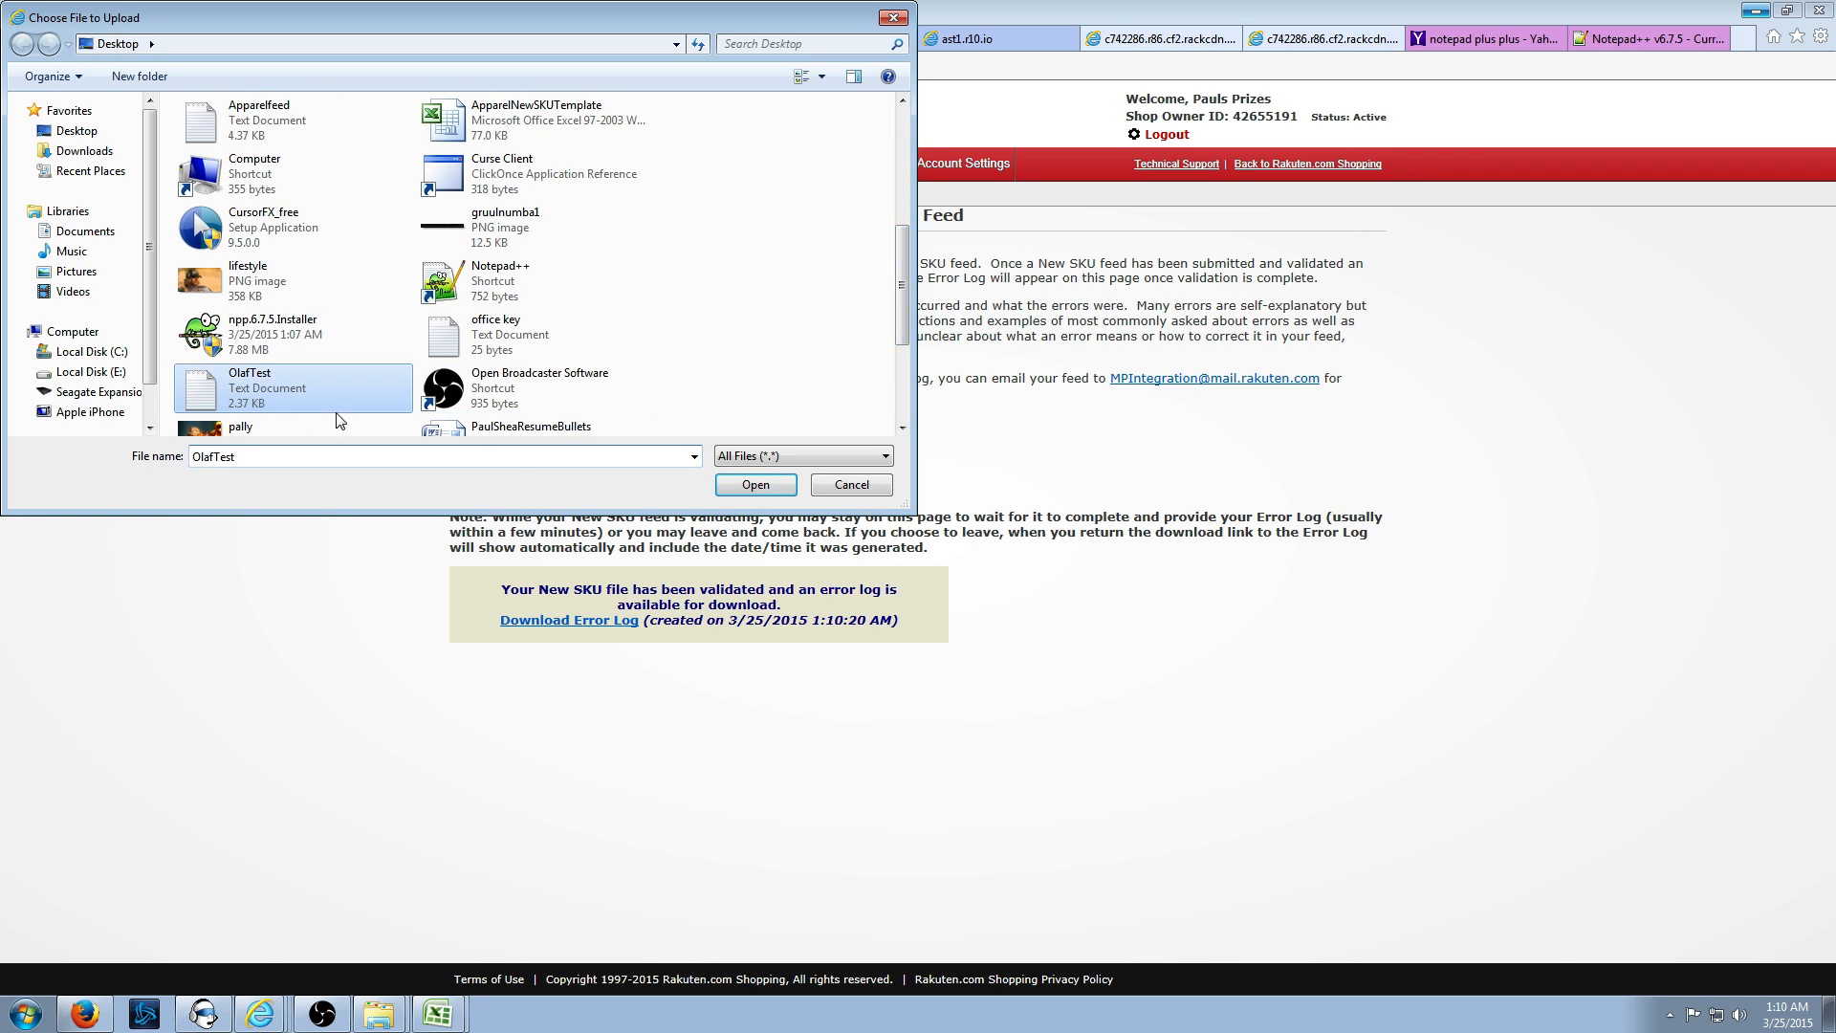
pyautogui.click(750, 485)
pyautogui.click(563, 476)
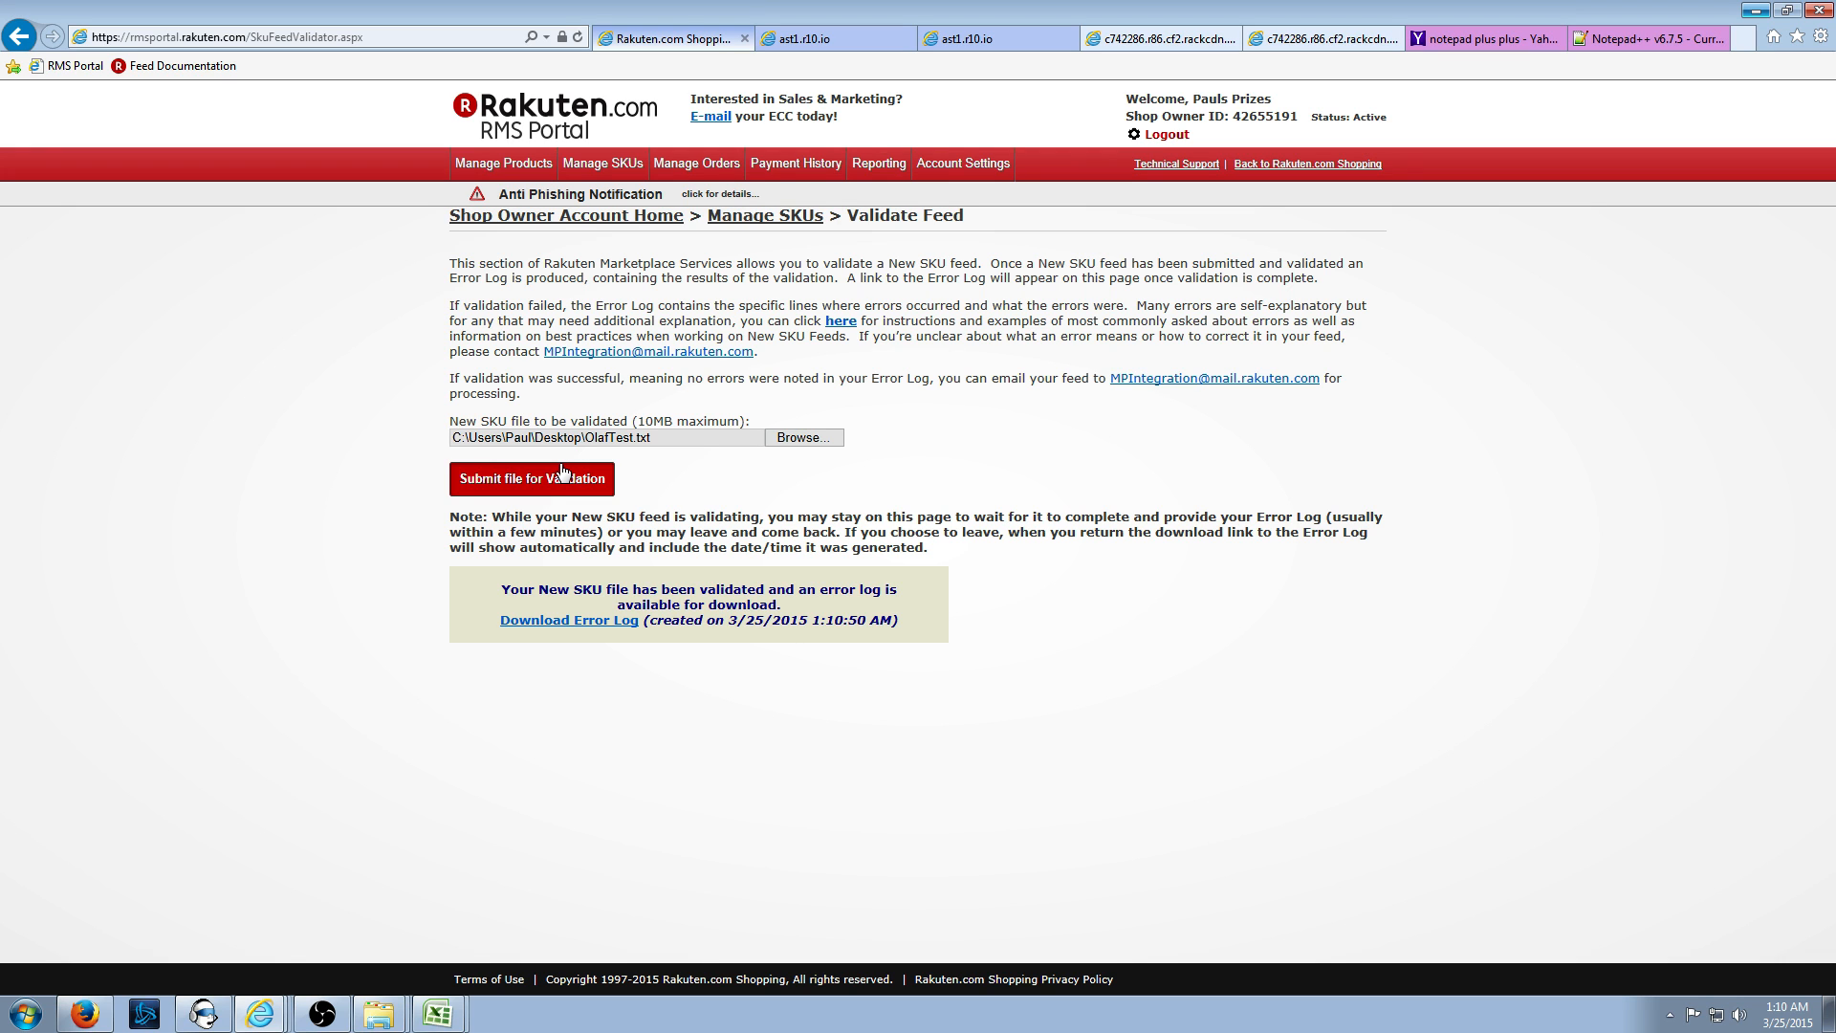
# - Look over the apparel taxonomy PDF, then minimize the browser to the desktop
pyautogui.click(966, 38)
pyautogui.scroll(10, 803, 498)
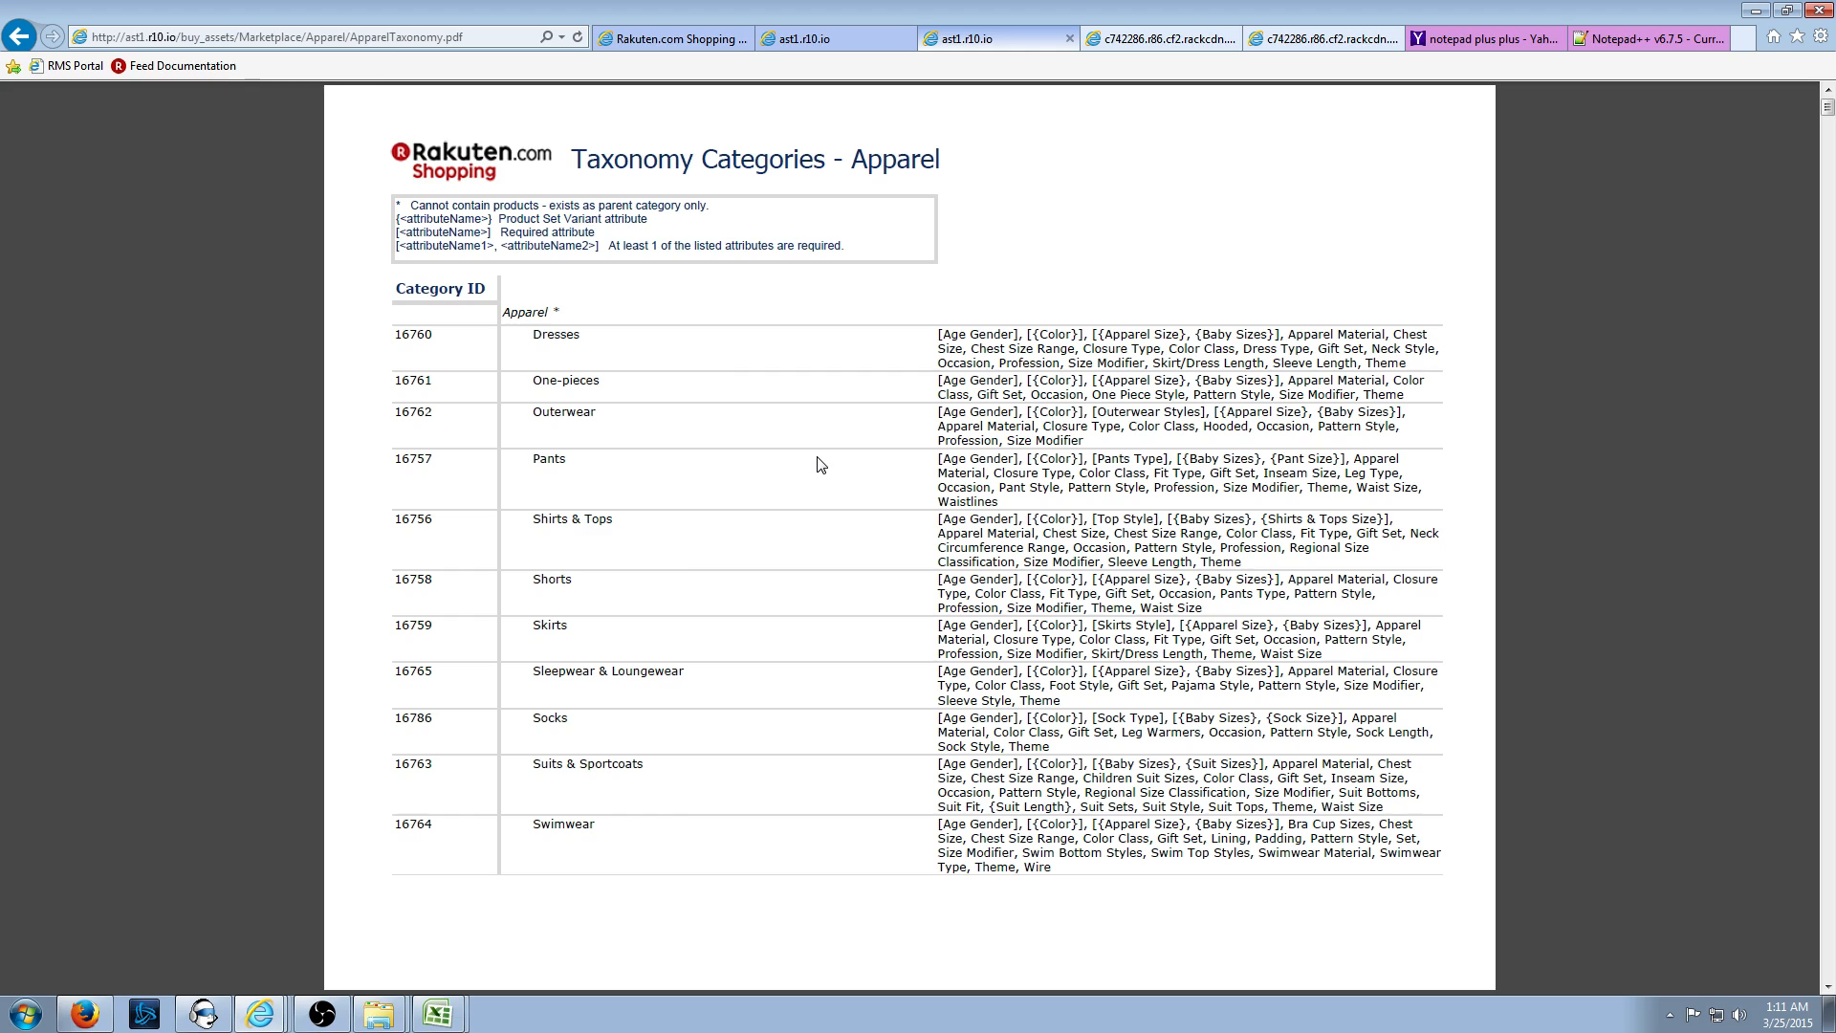
pyautogui.scroll(-10, 818, 465)
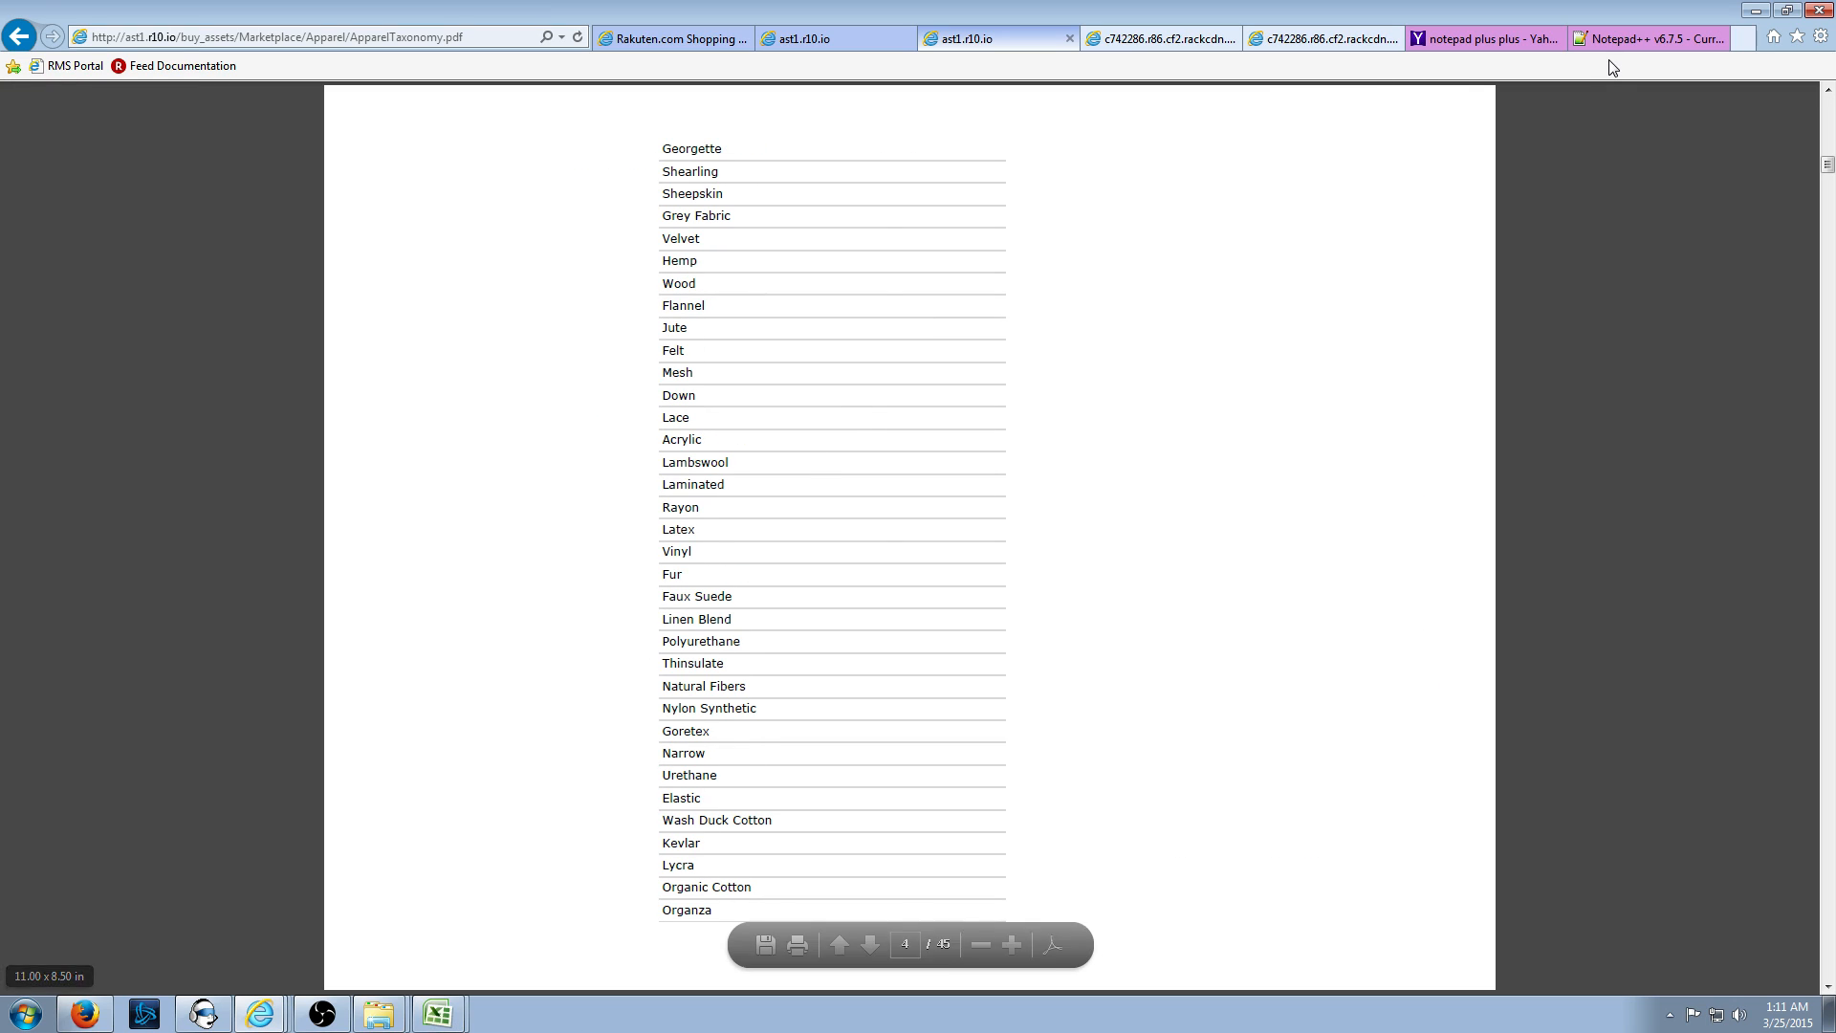
pyautogui.click(1756, 11)
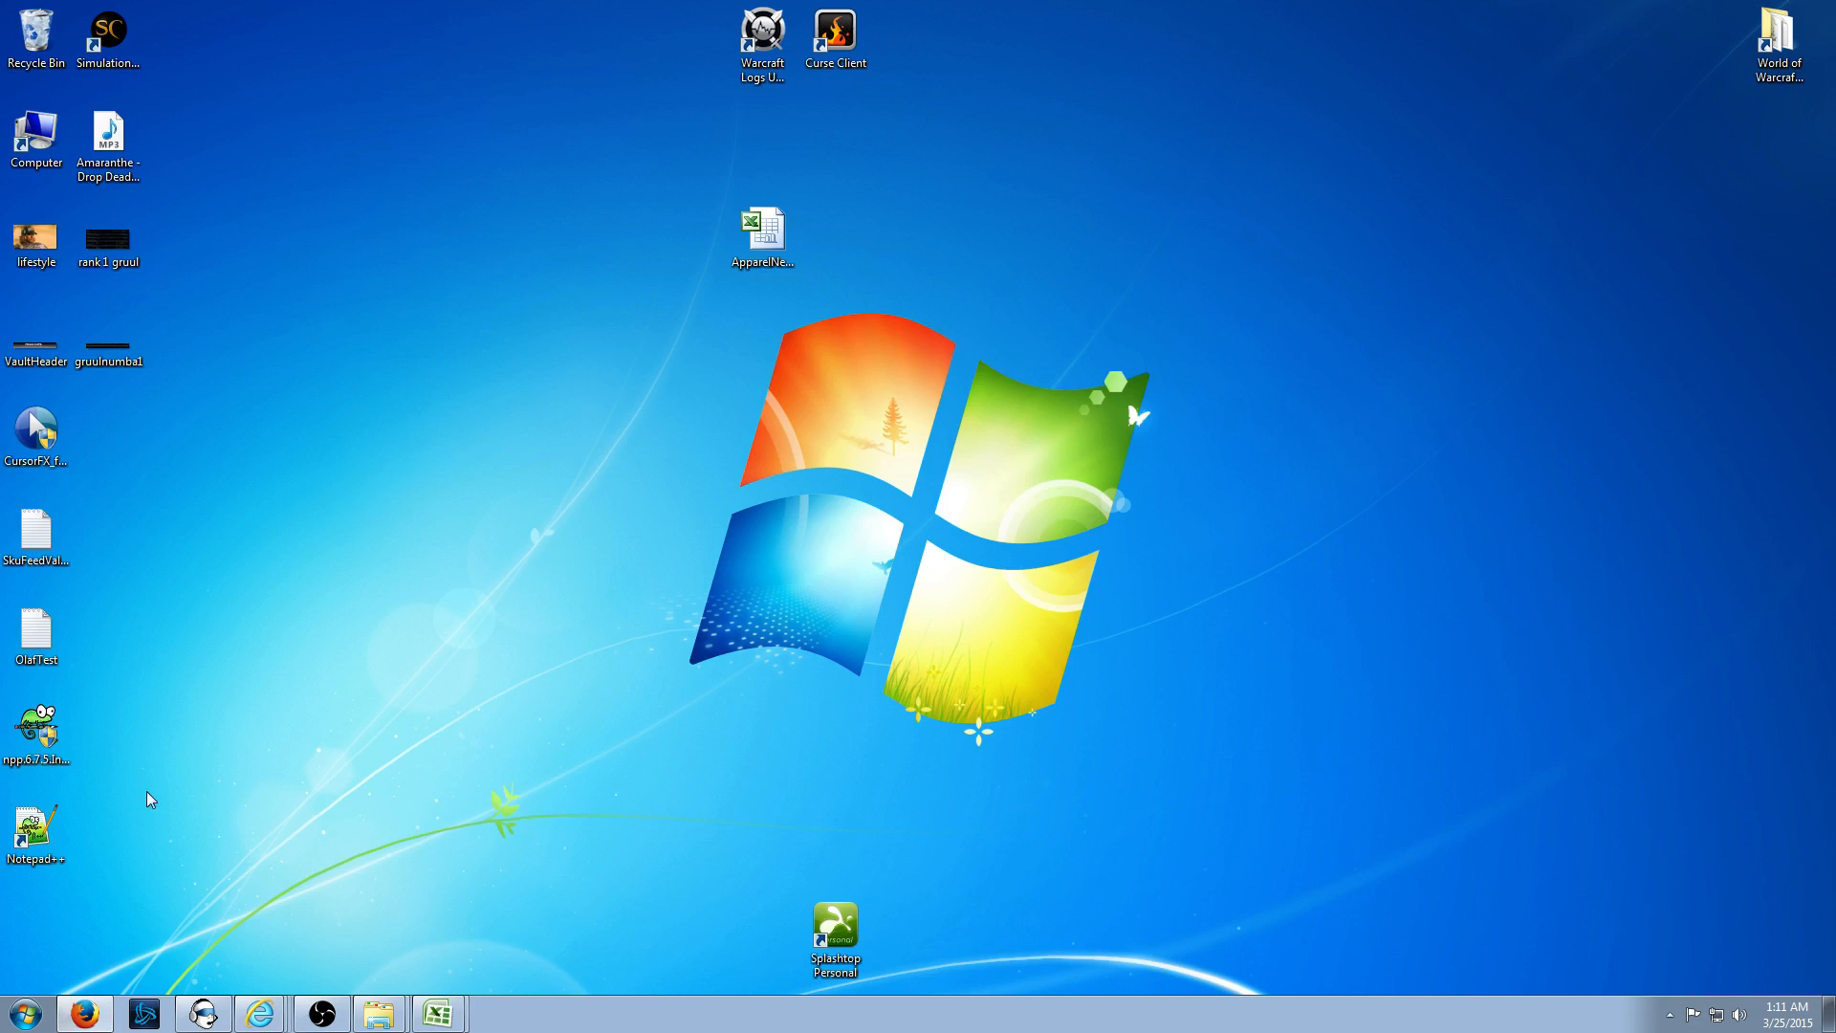
pyautogui.doubleClick(36, 832)
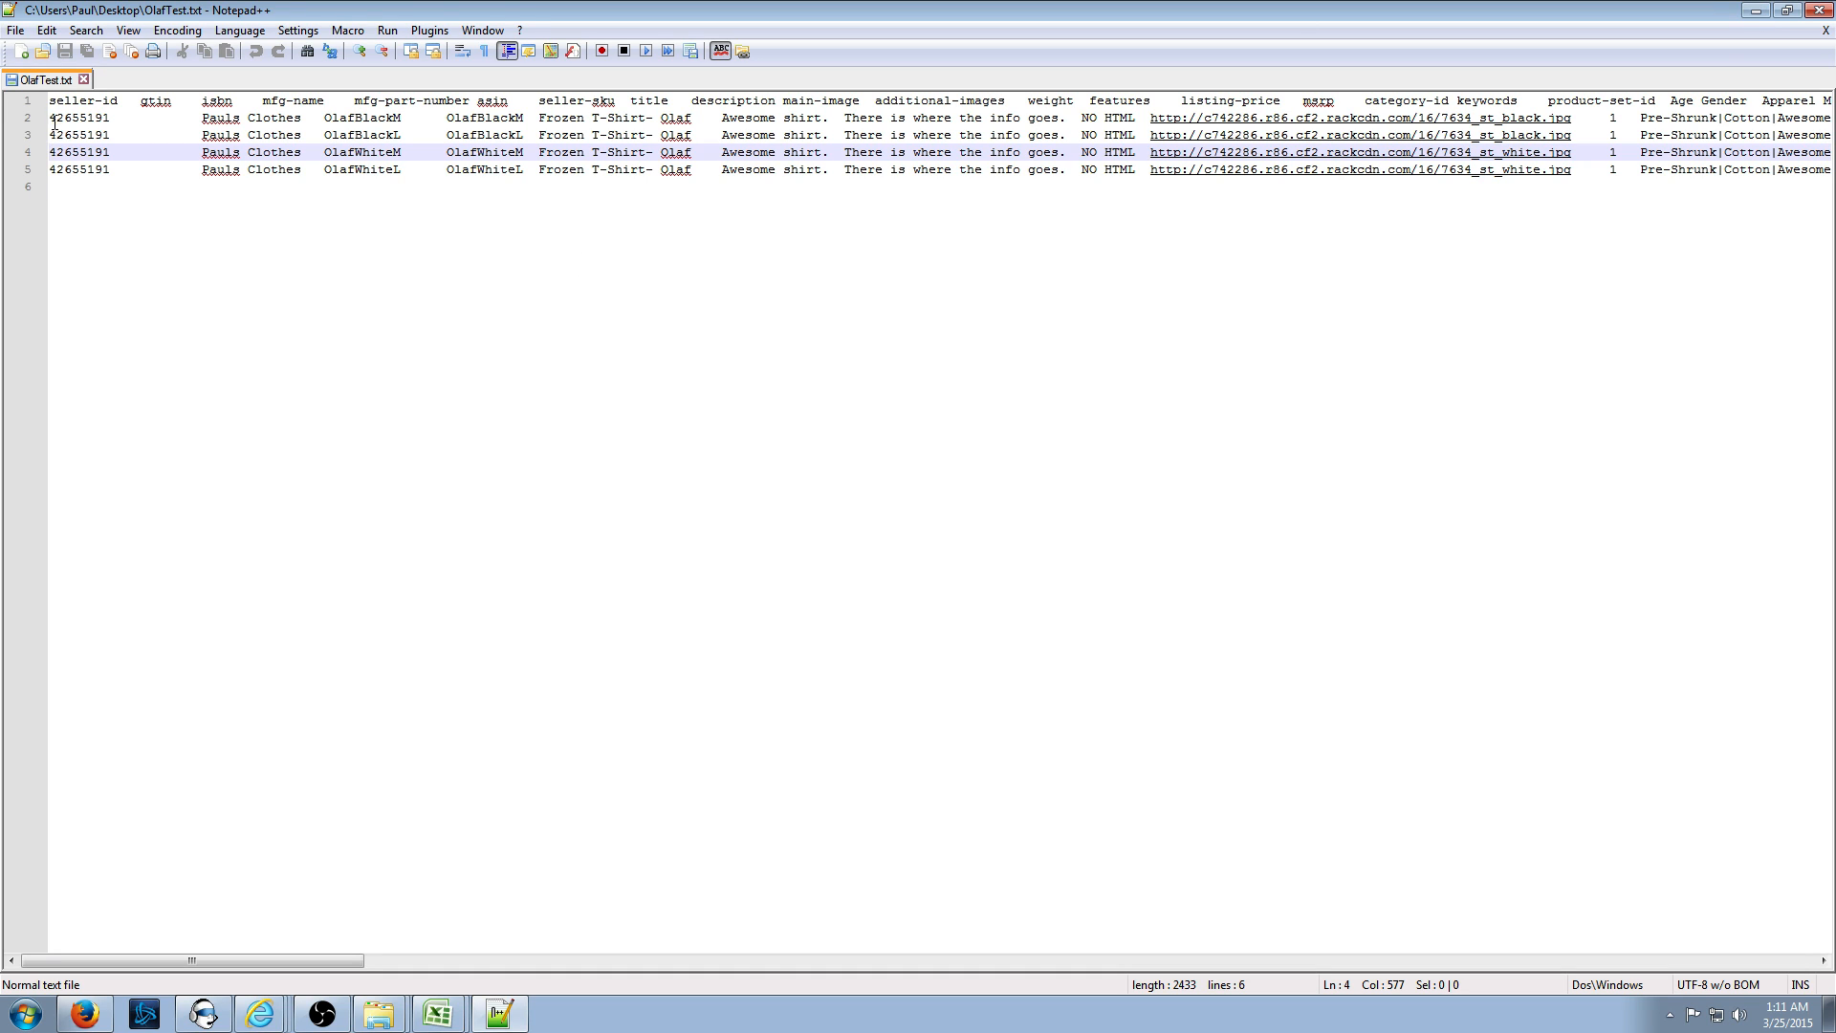
pyautogui.moveTo(52, 119); pyautogui.dragTo(701, 117)
pyautogui.click(719, 118)
pyautogui.press('Return')
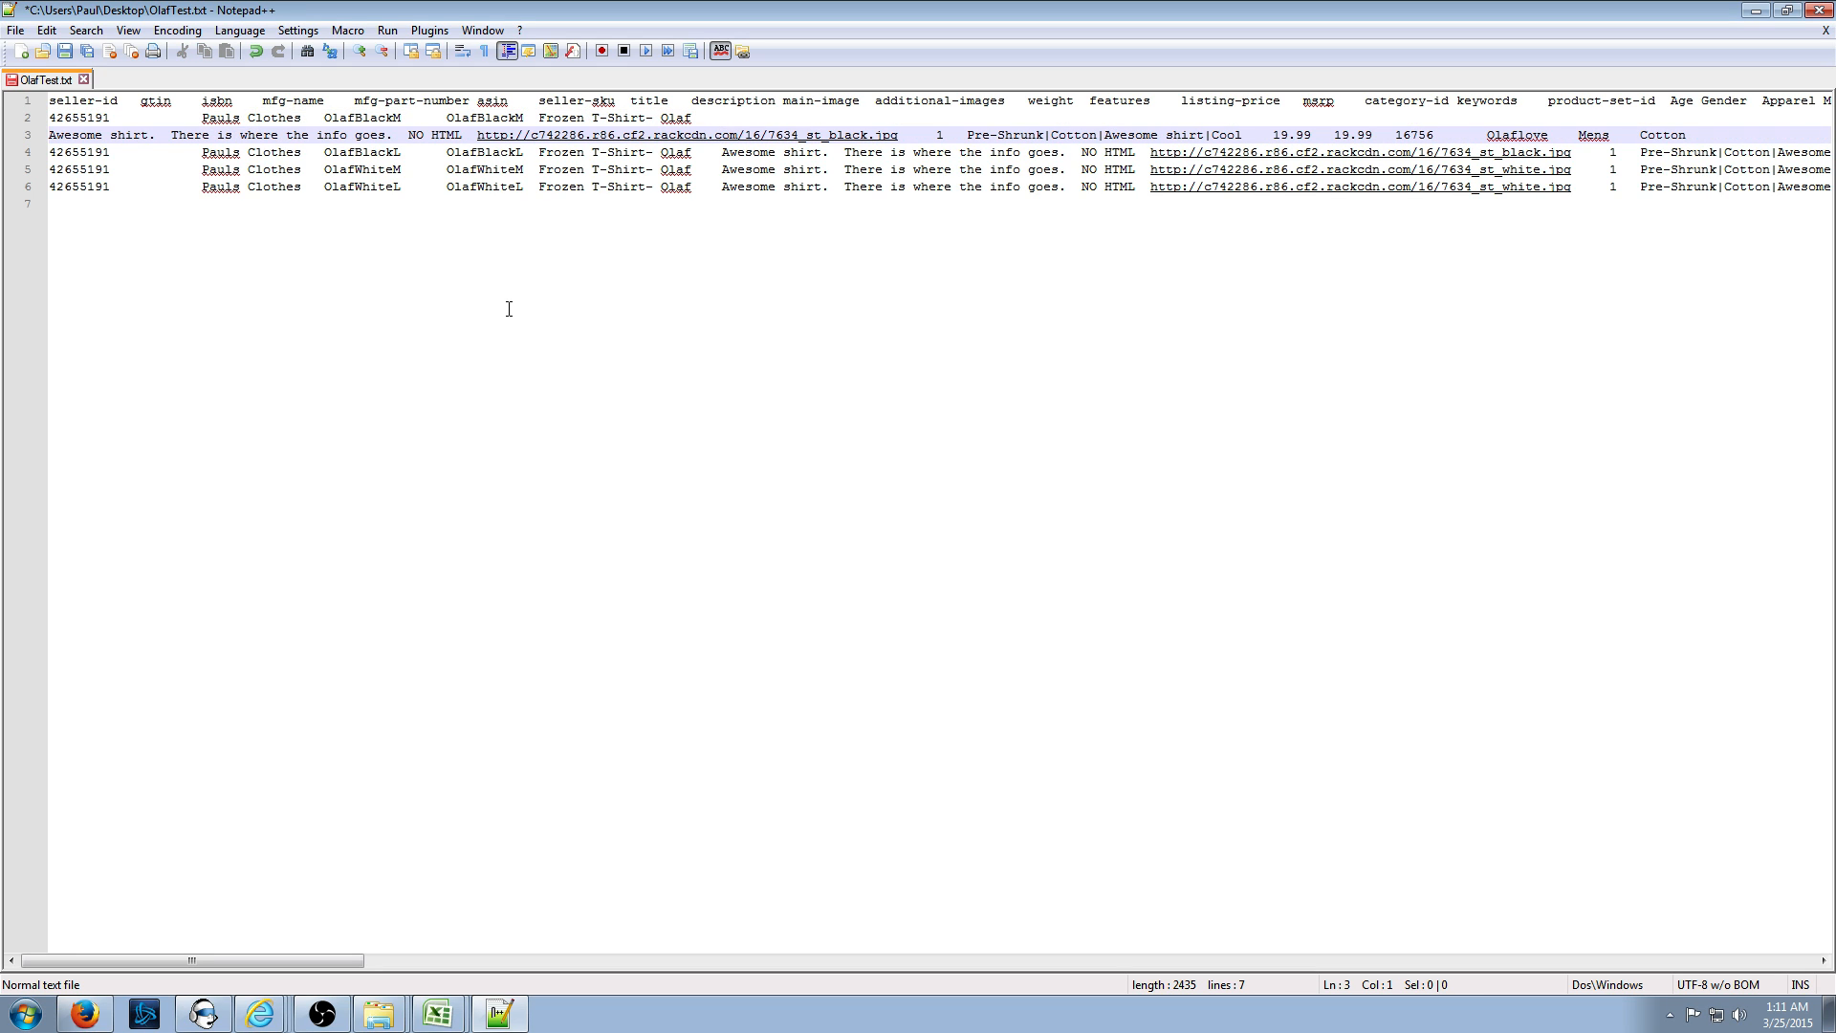
pyautogui.hotkey('ctrl', 'z')
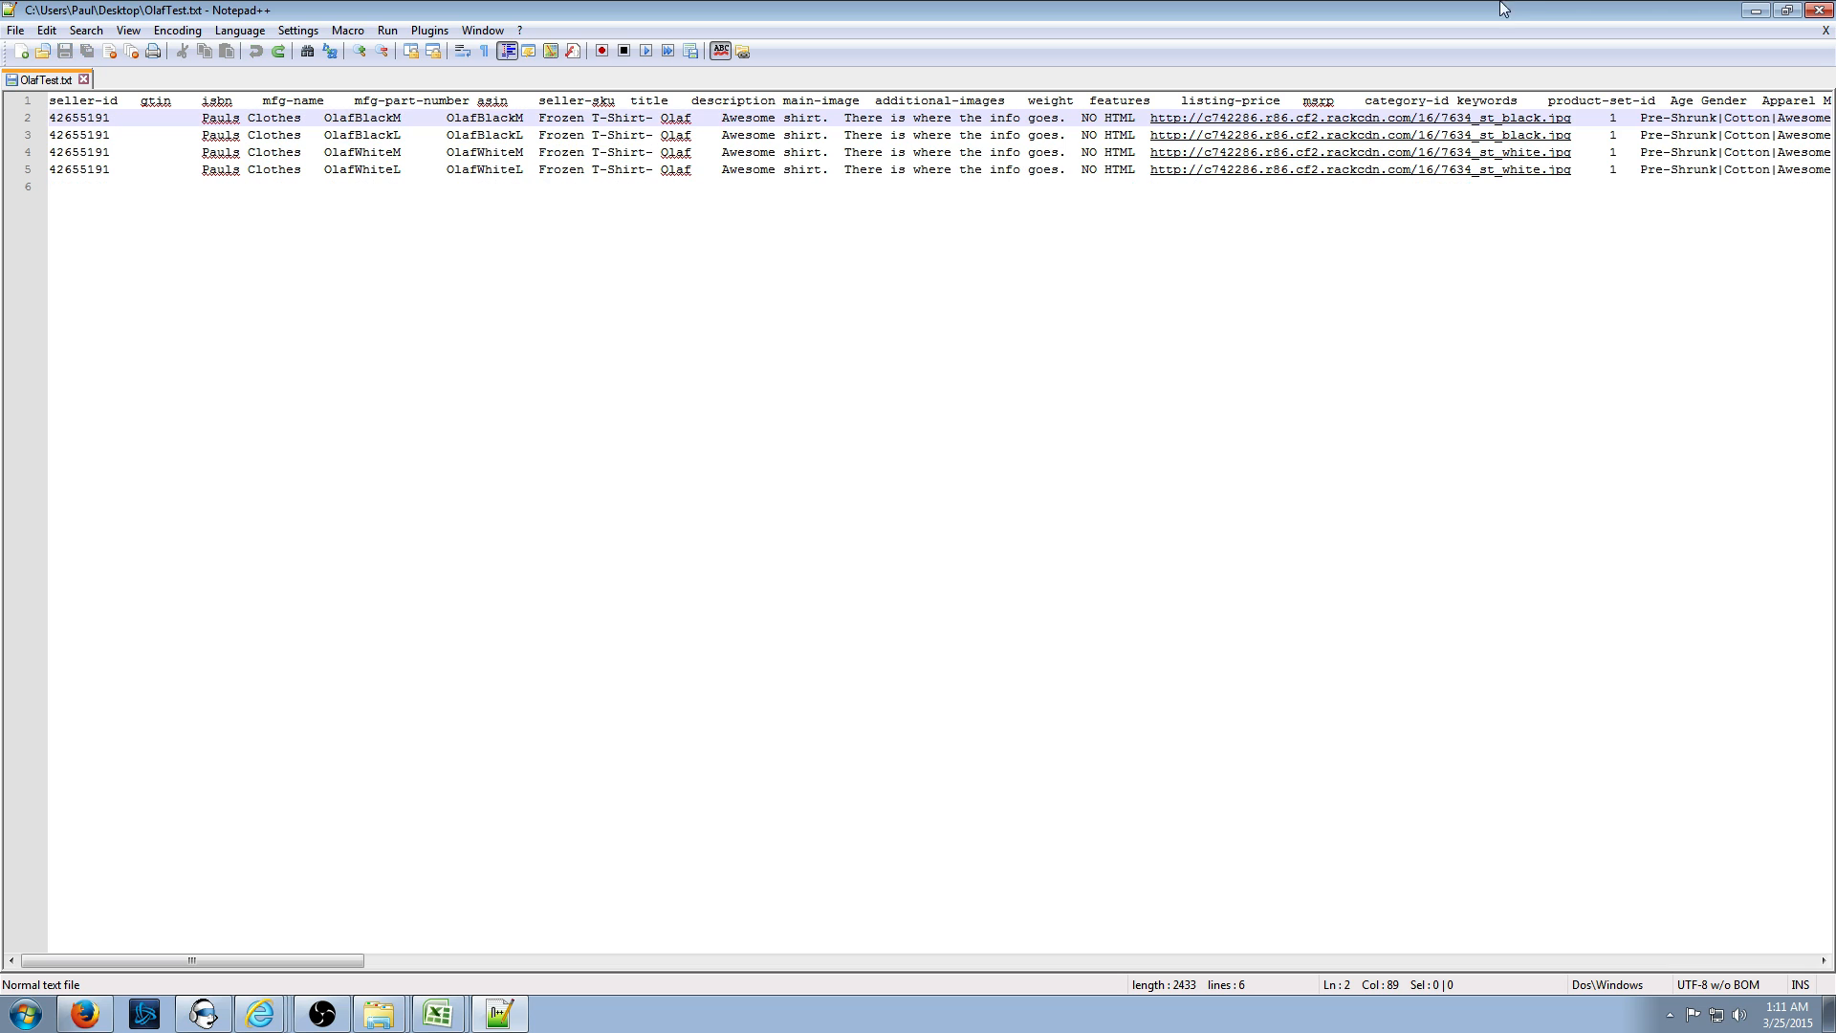
pyautogui.click(1756, 11)
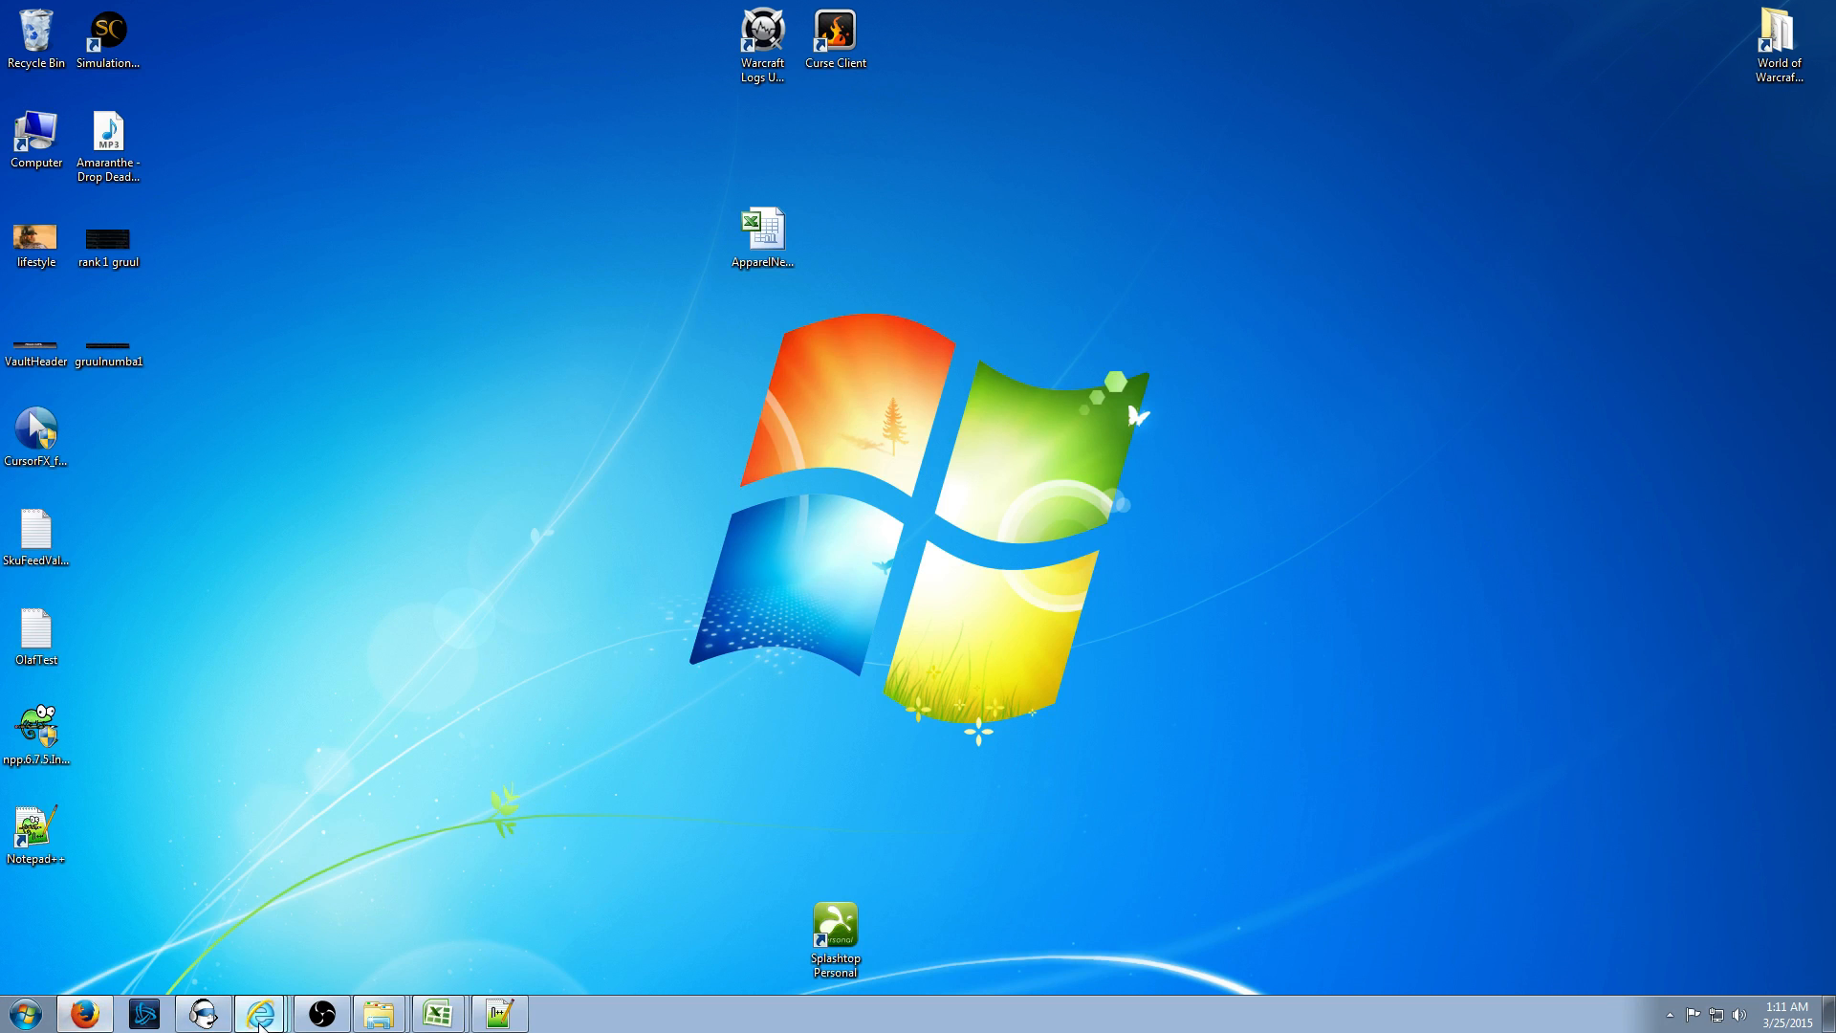
# - Download and read the newest log reporting OlafTest.txt passed with no errors across 4 SKUs, then close it
pyautogui.click(119, 790)
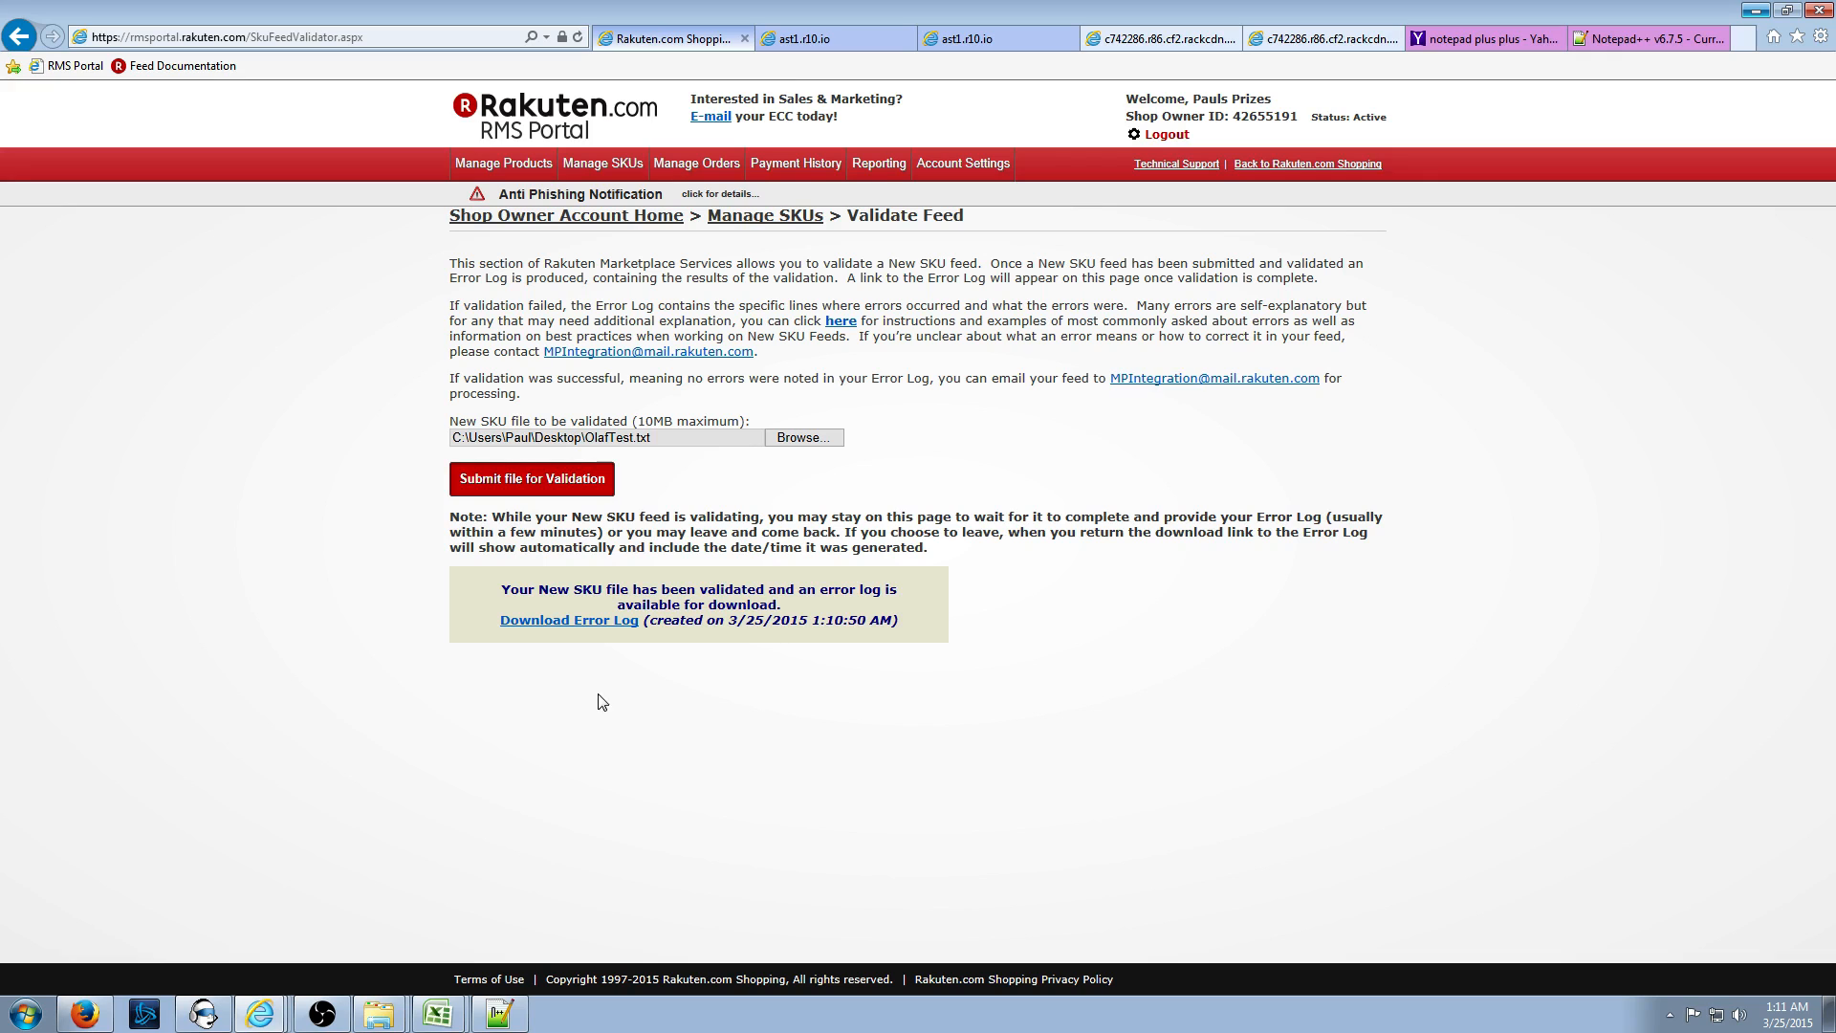
pyautogui.click(617, 623)
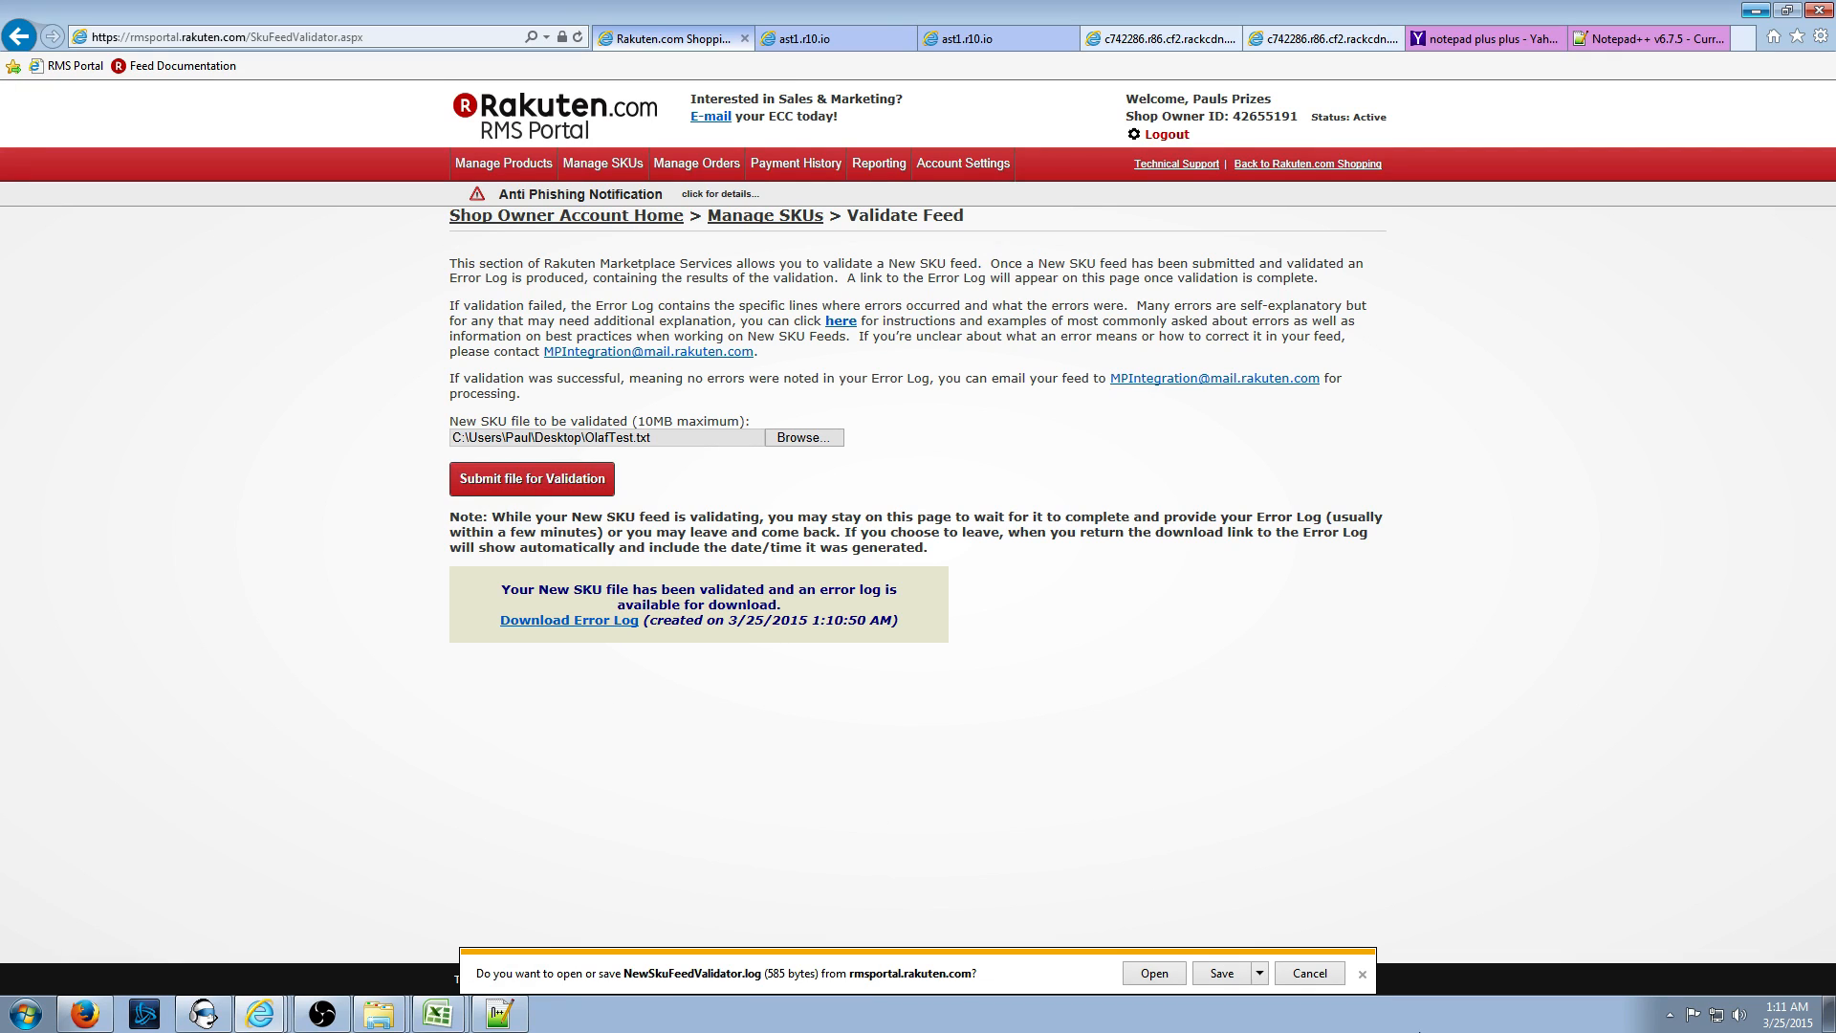
pyautogui.click(1163, 968)
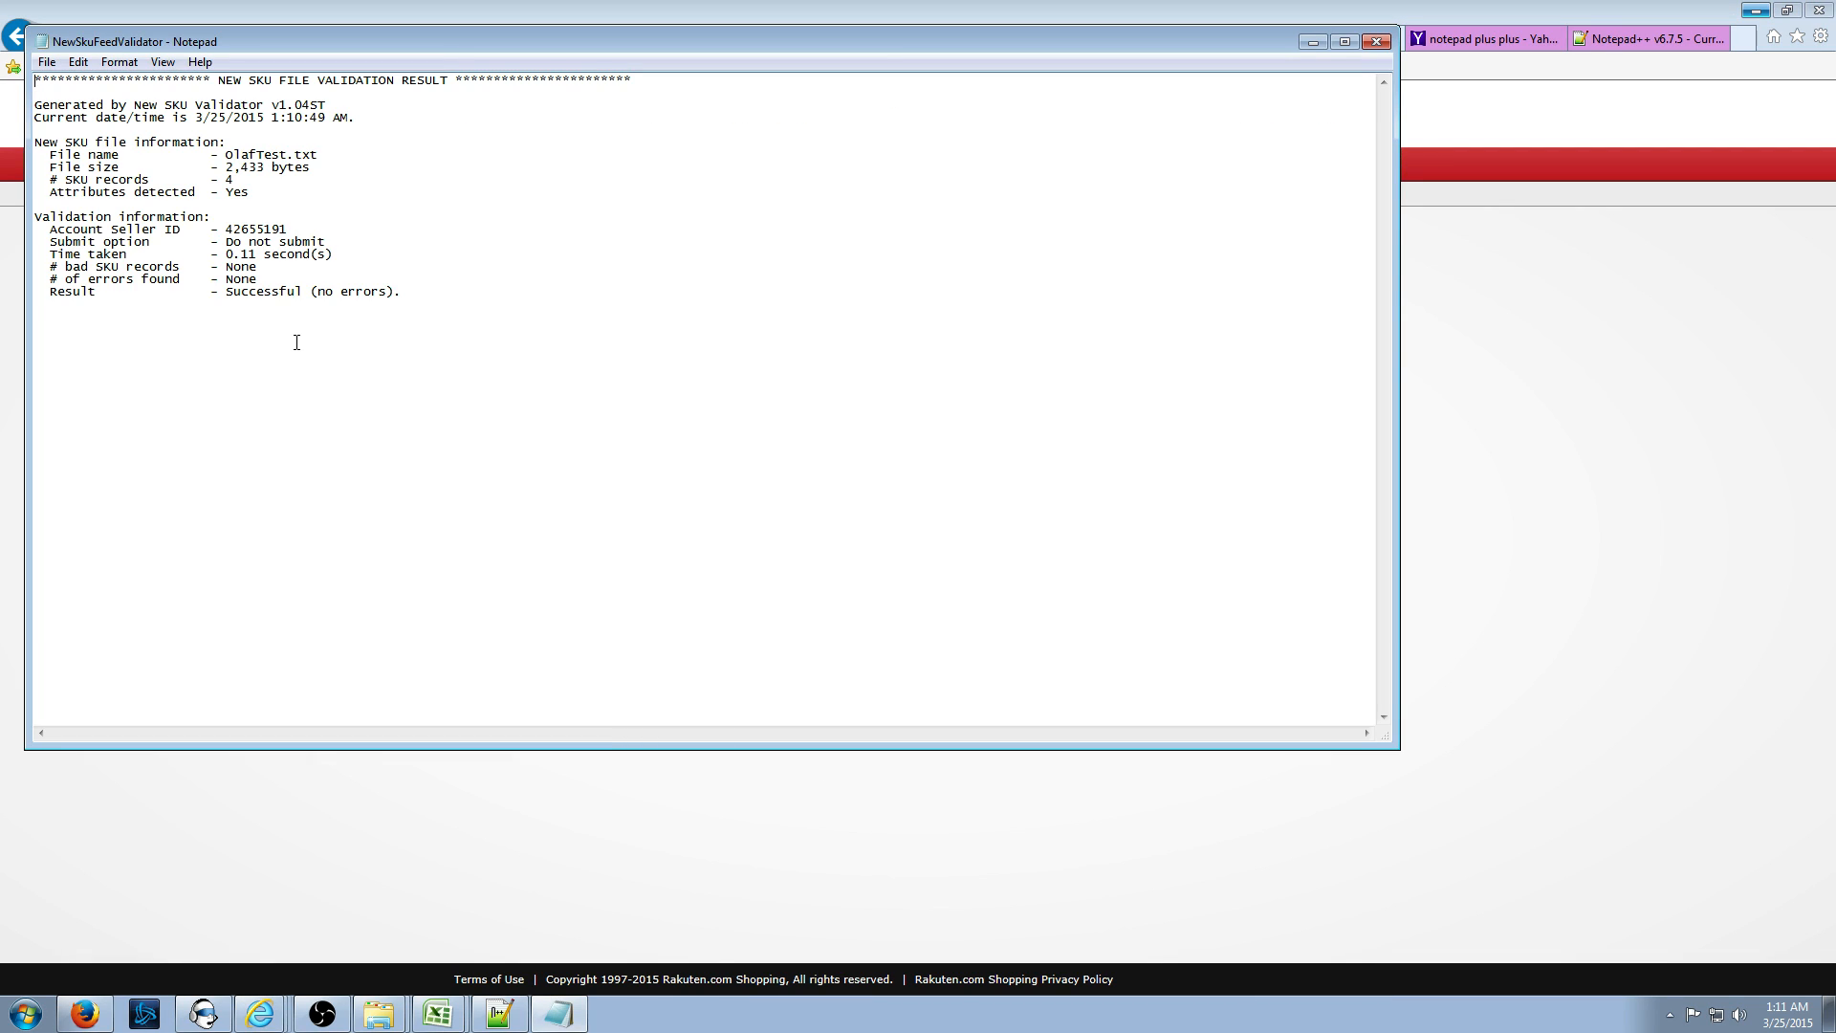
pyautogui.click(1378, 44)
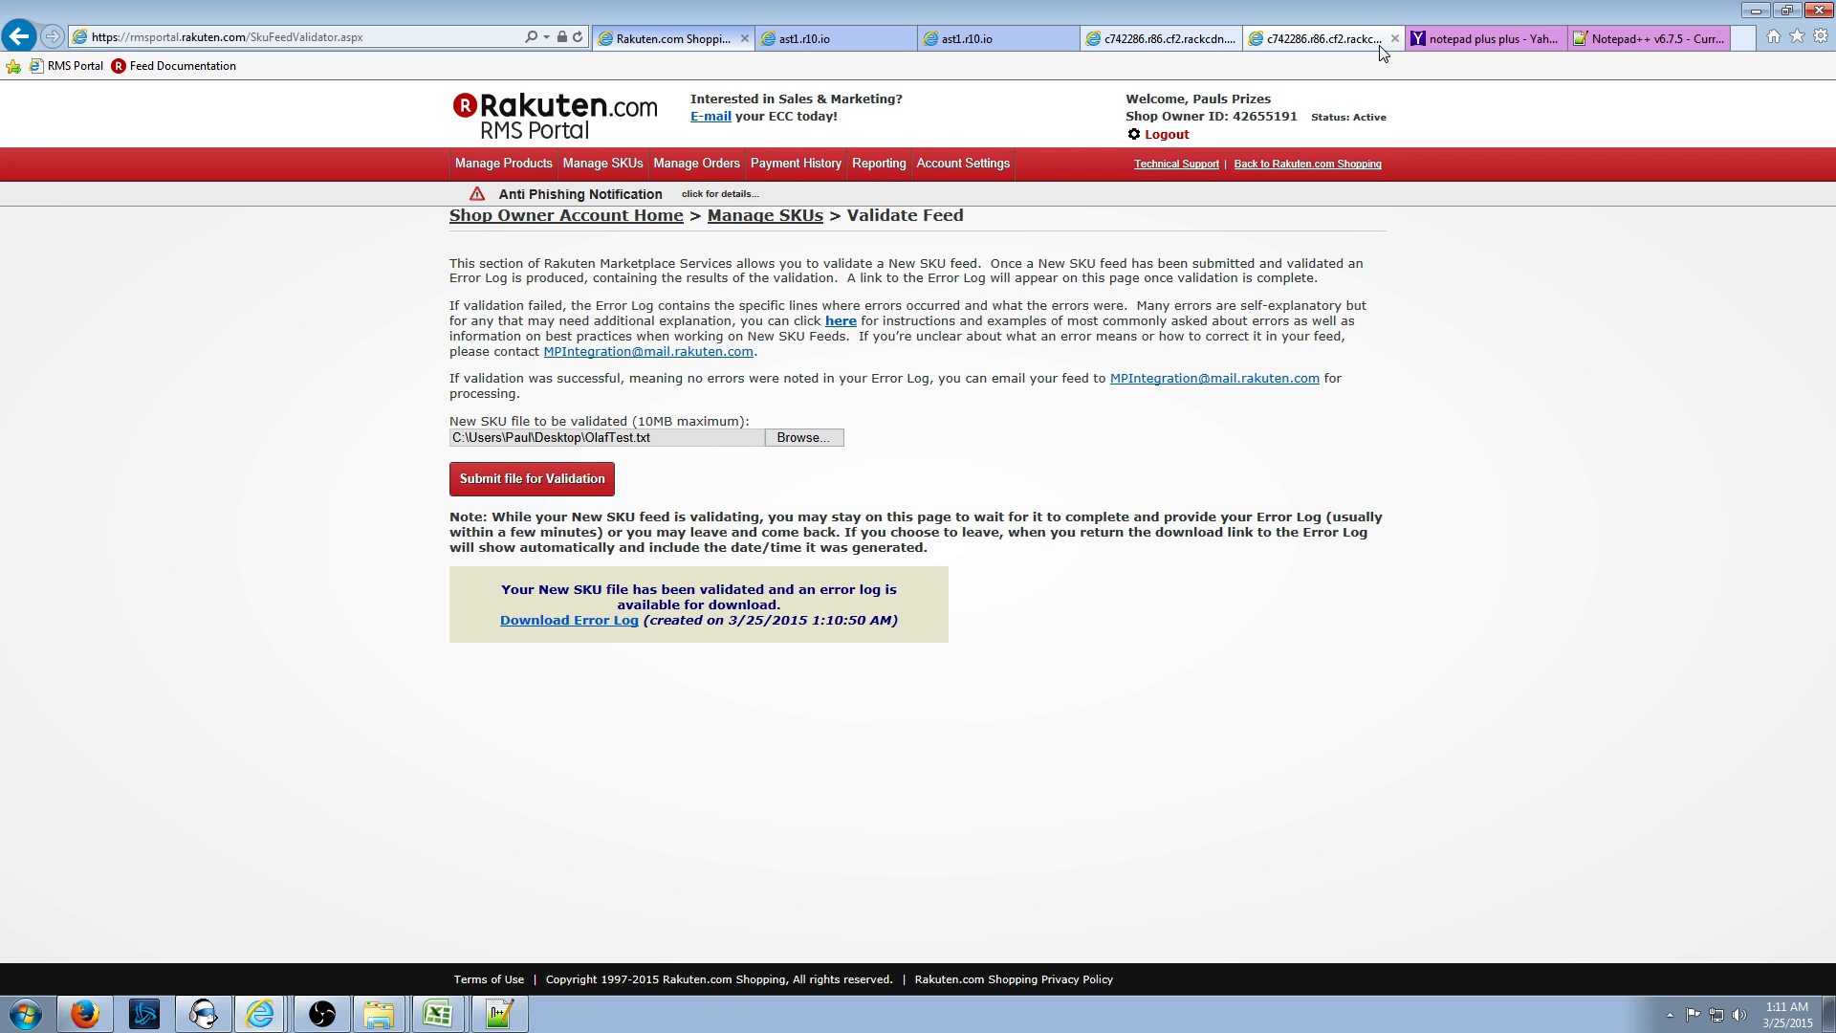